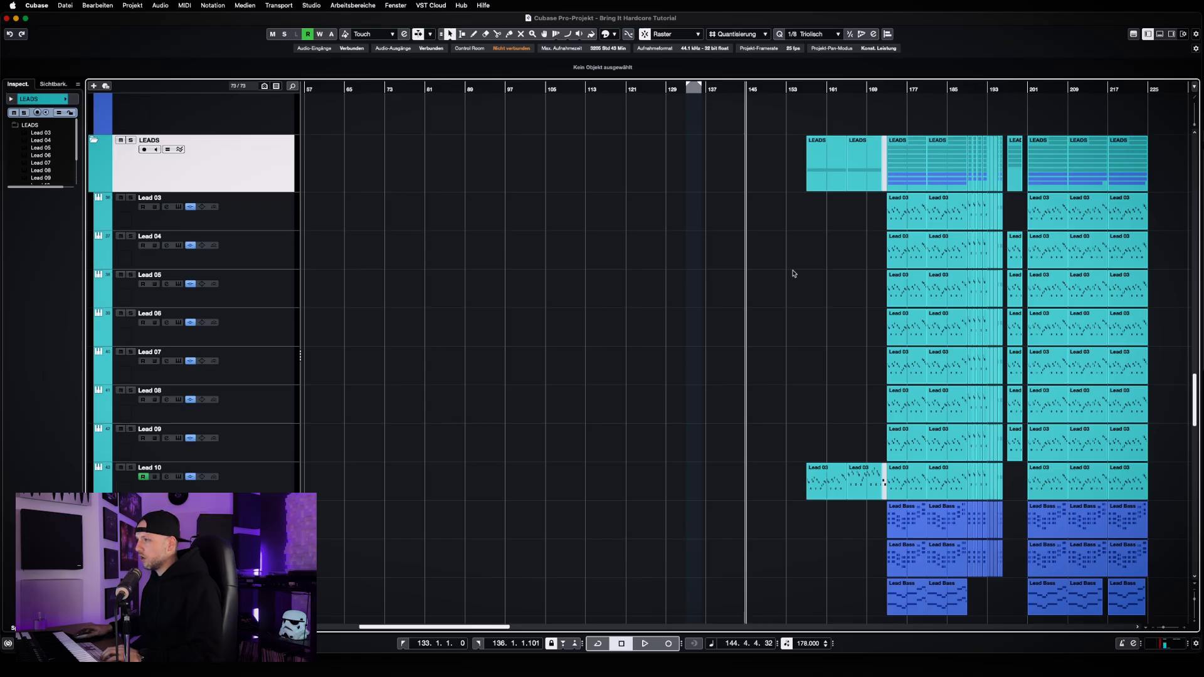
# Move the playhead to bar 201 and set the locators around the LEADS folder part spanning bars 201 to 209
pyautogui.click(1044, 90)
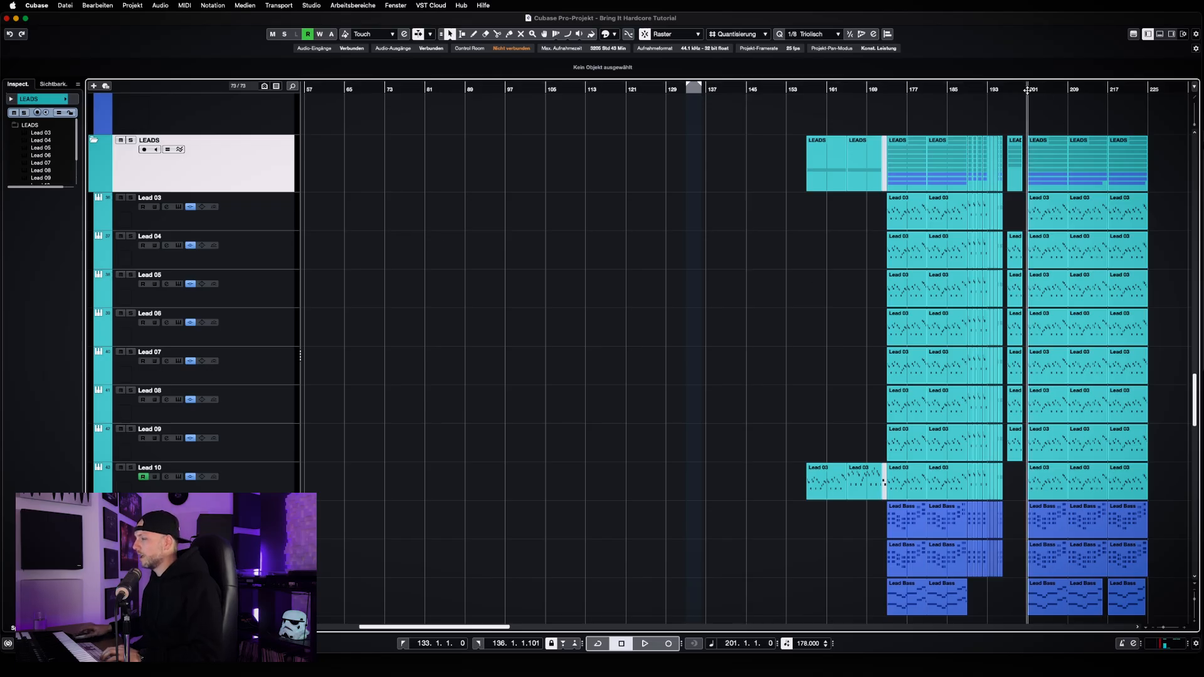
pyautogui.press('h')
pyautogui.press('h')
pyautogui.press('h')
pyautogui.press('h')
pyautogui.press('h')
pyautogui.press('h')
pyautogui.press('h')
pyautogui.press('h')
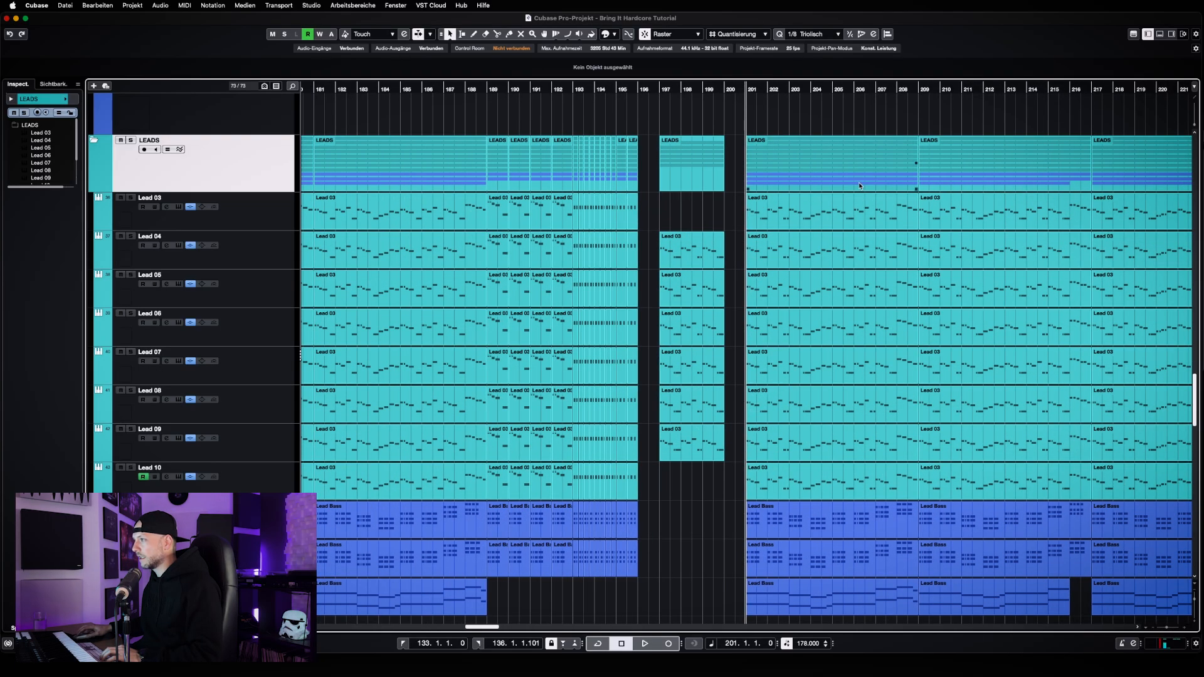
pyautogui.click(859, 182)
pyautogui.press('p')
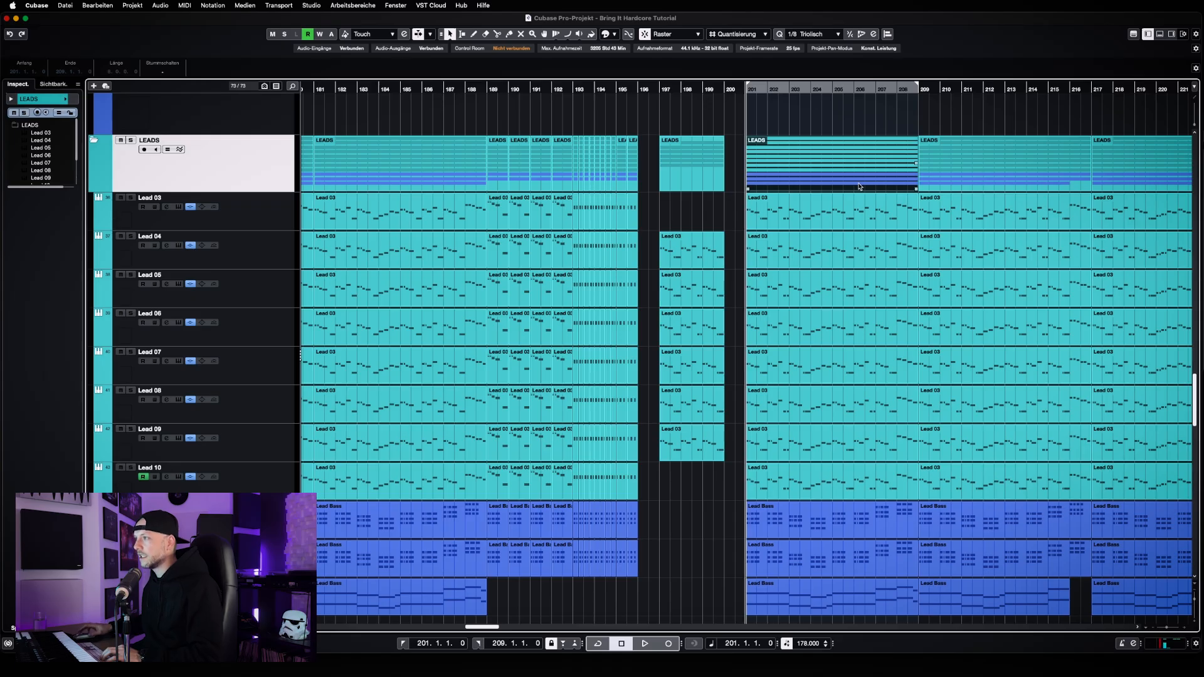
# Play back the full mix from bar 201 for a few bars and stop
pyautogui.click(795, 268)
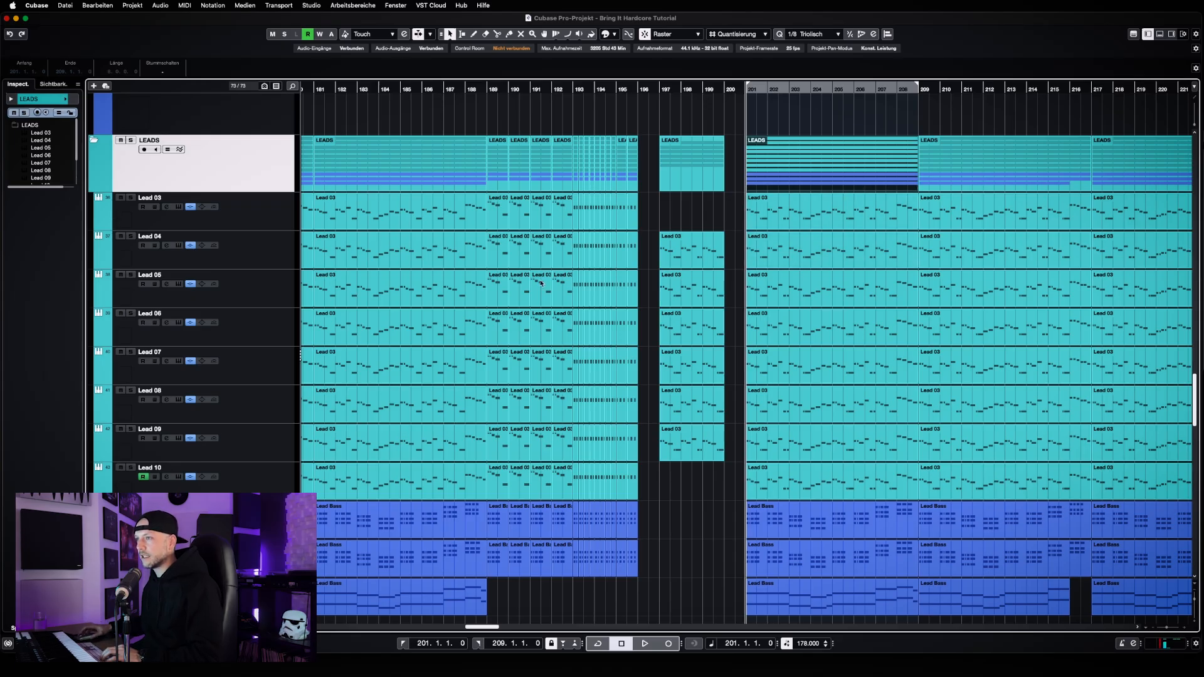
pyautogui.click(806, 343)
pyautogui.press('space')
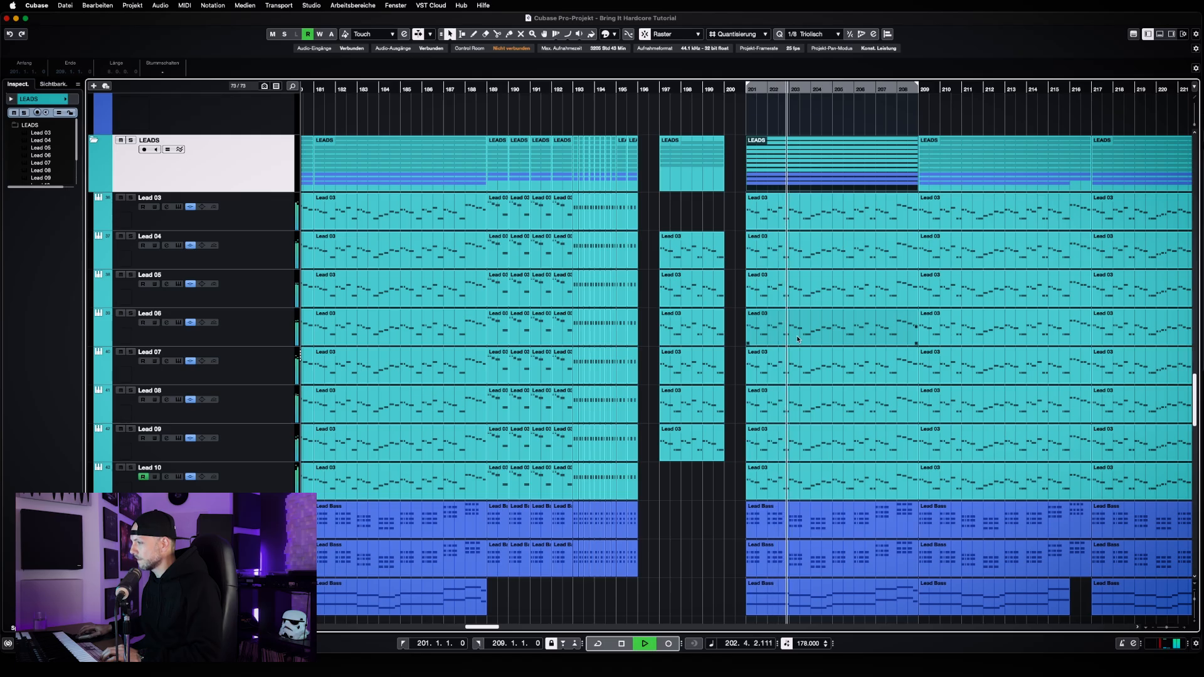
pyautogui.scroll(-1, 798, 338)
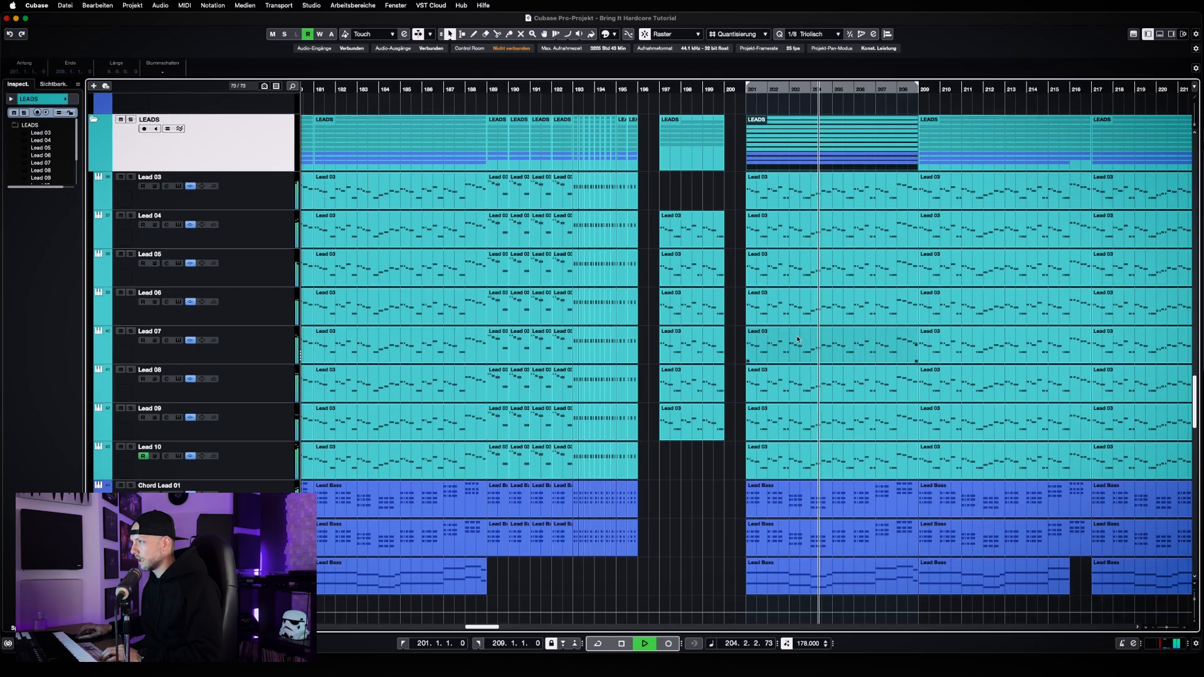
pyautogui.press('space')
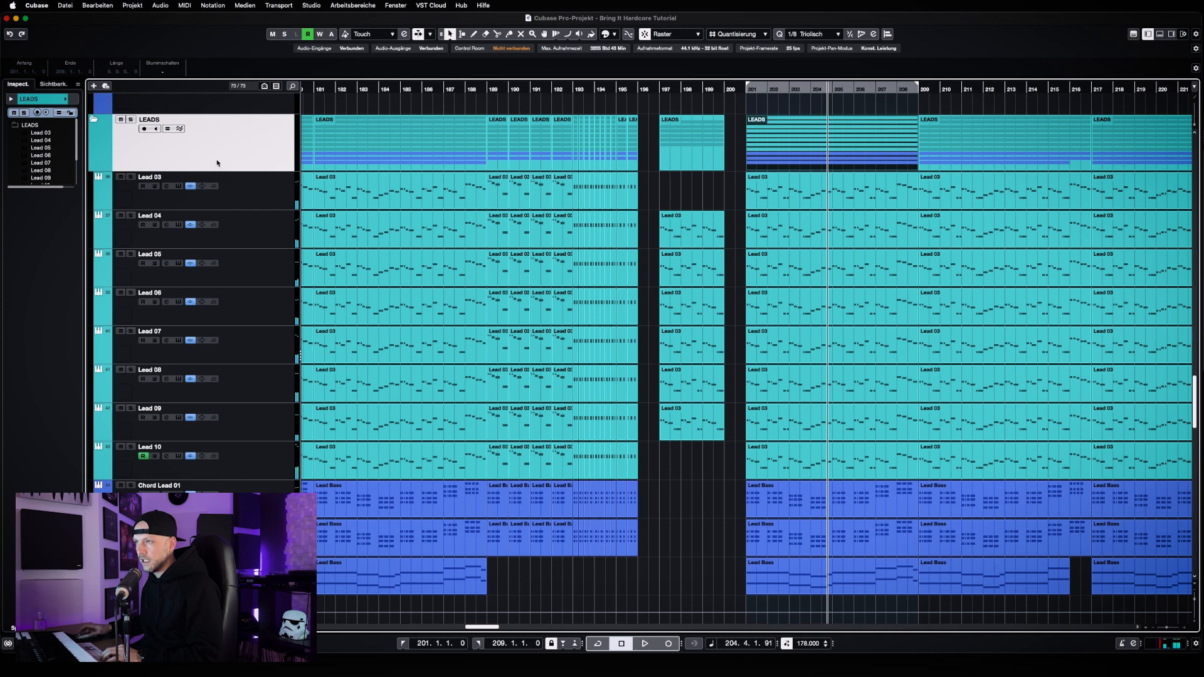
# Solo the LEADS folder track and play back its section from bar 201
pyautogui.click(130, 120)
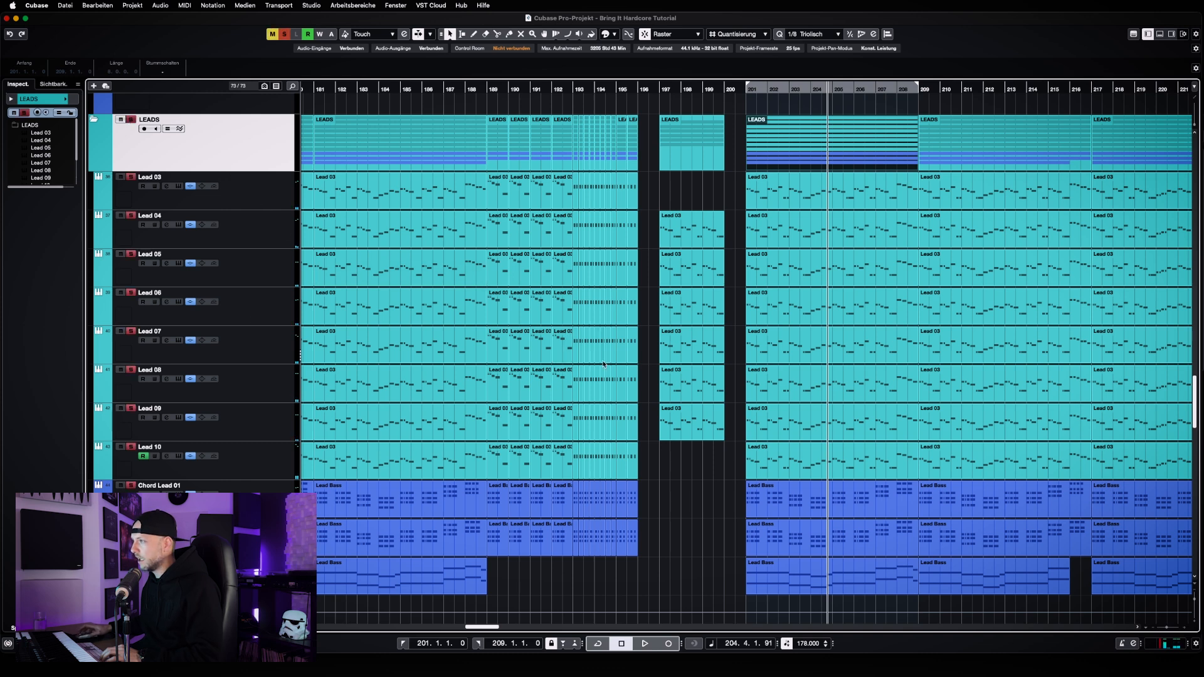
pyautogui.press('KP_1')
pyautogui.press('space')
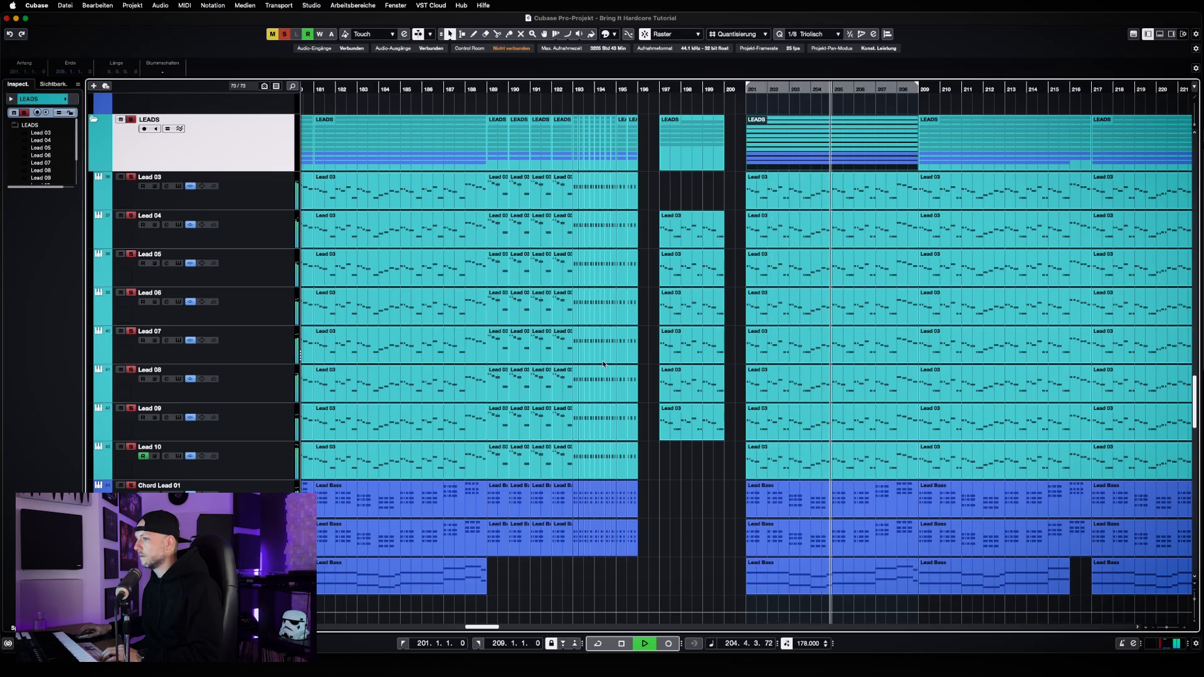
pyautogui.press('h')
pyautogui.press('h')
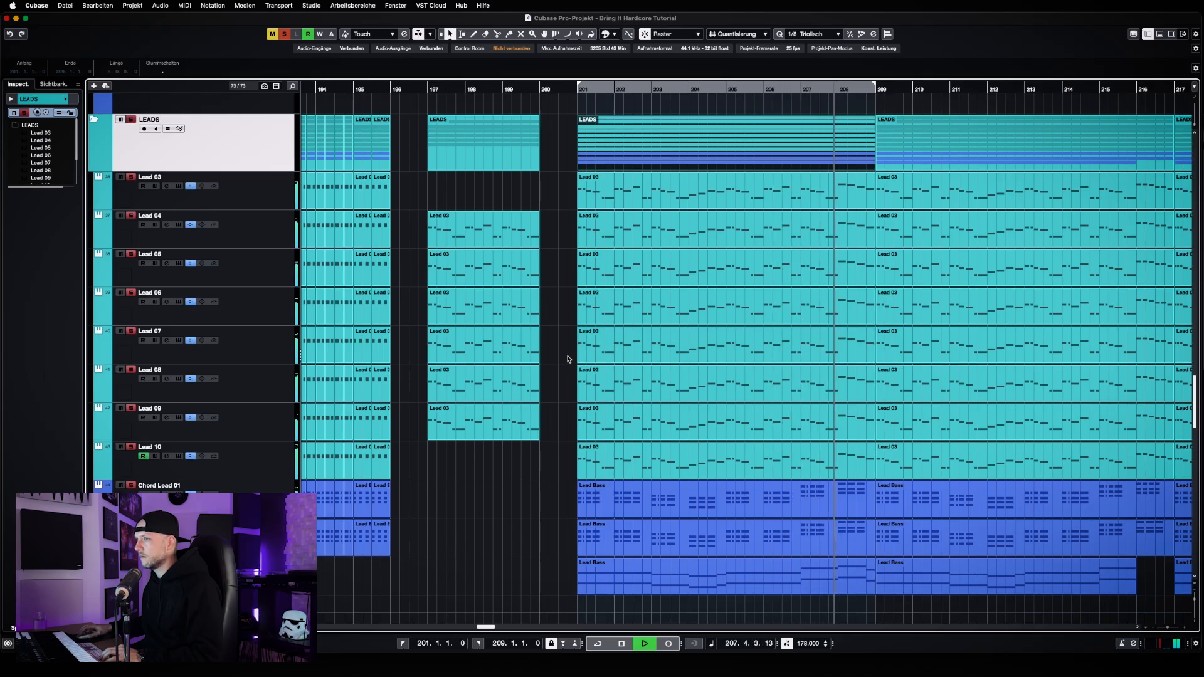
pyautogui.press('space')
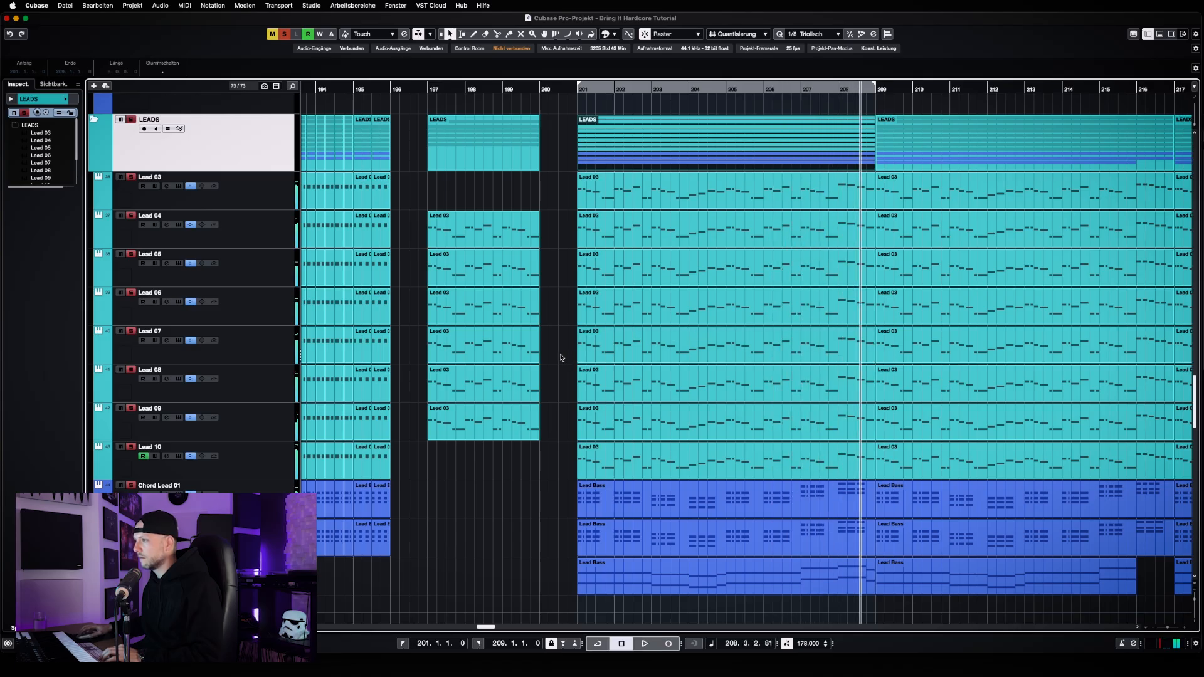
# Go through the lead layers at bar 201 one by one, selecting the parts from Lead 03 down to Lead 10
pyautogui.scroll(-15, 569, 344)
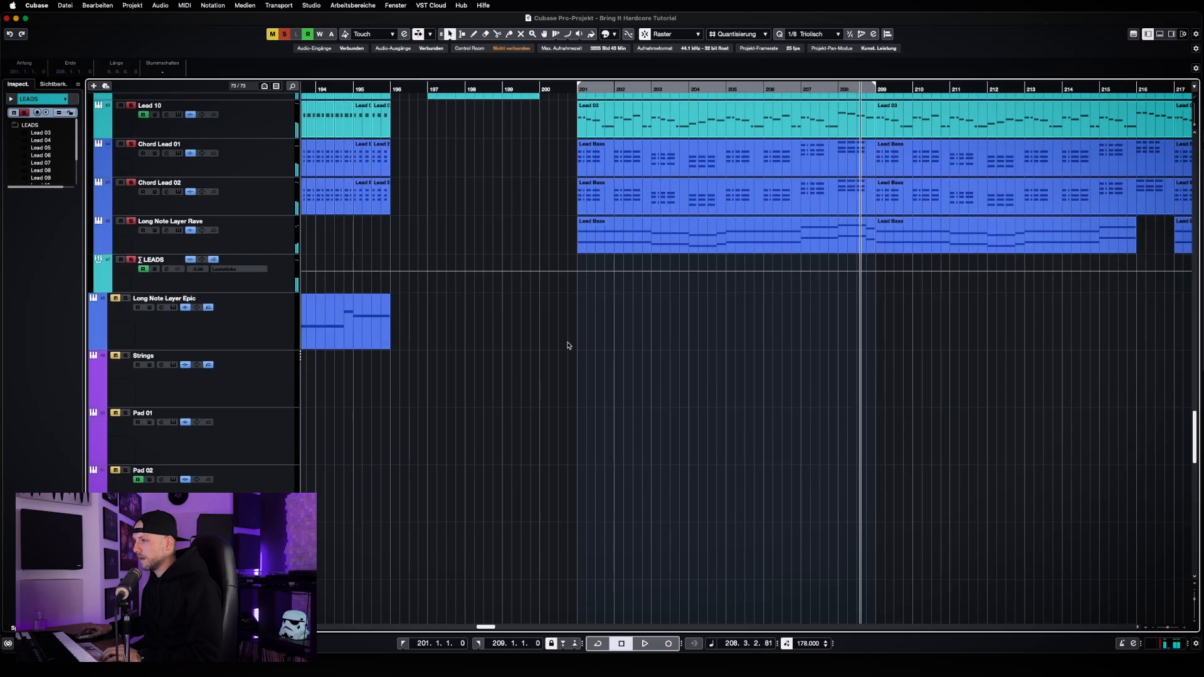
pyautogui.scroll(15, 567, 345)
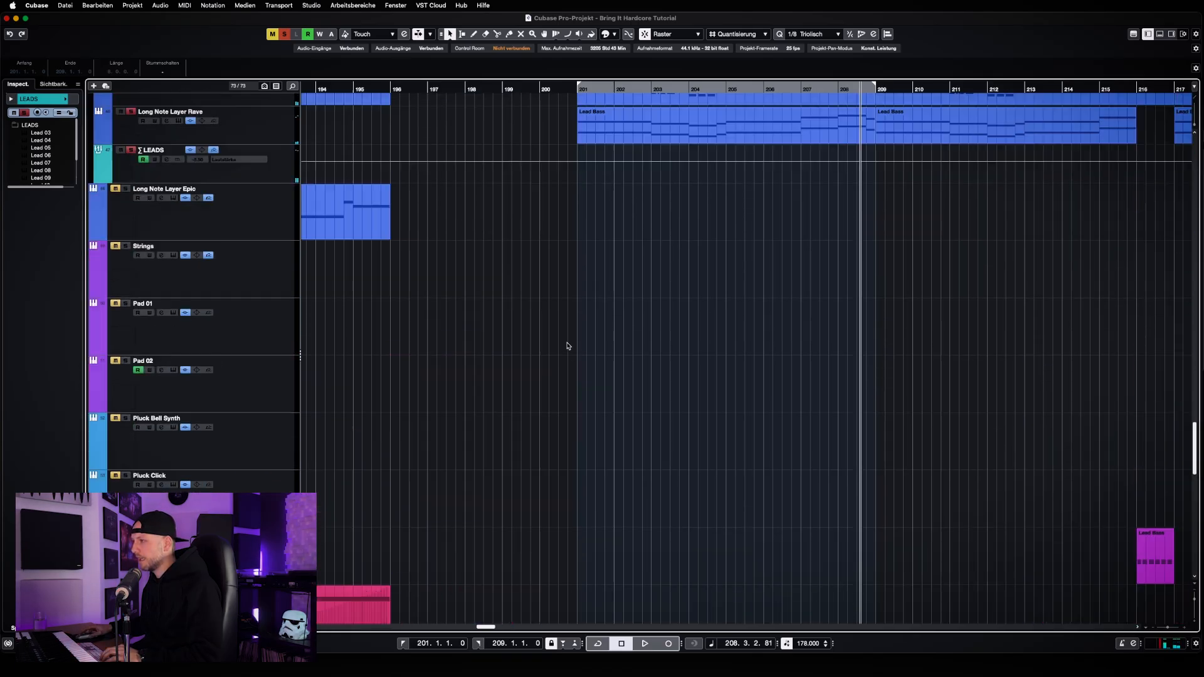
pyautogui.scroll(2, 568, 346)
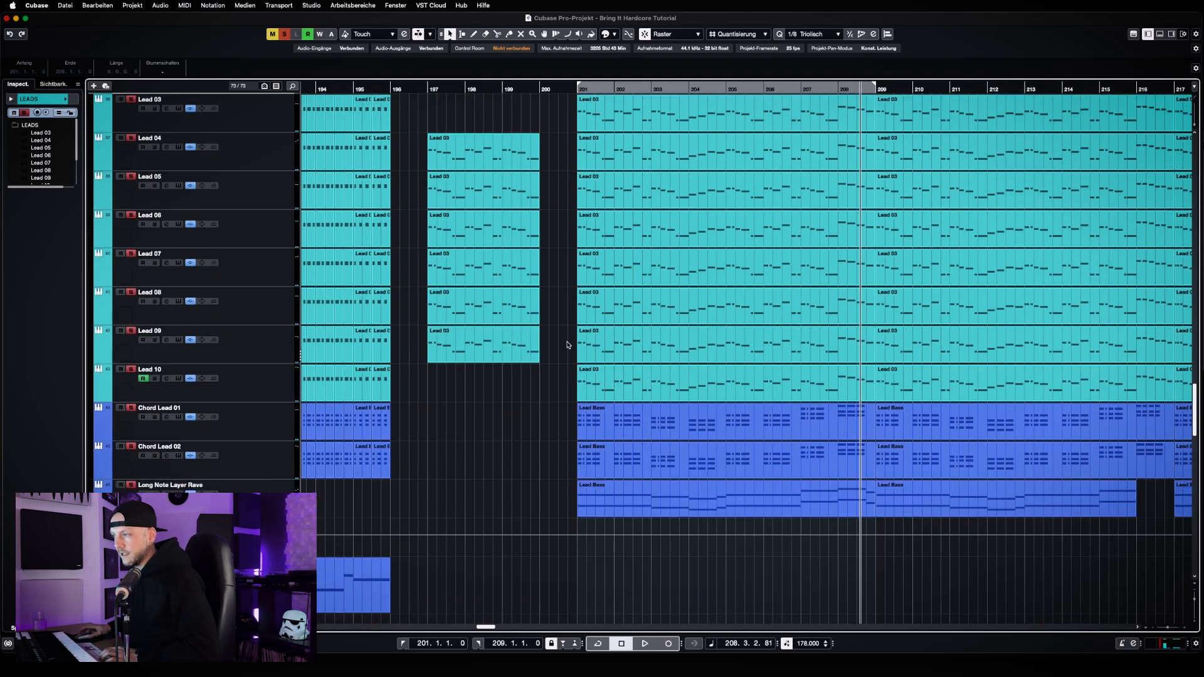
pyautogui.scroll(3, 567, 344)
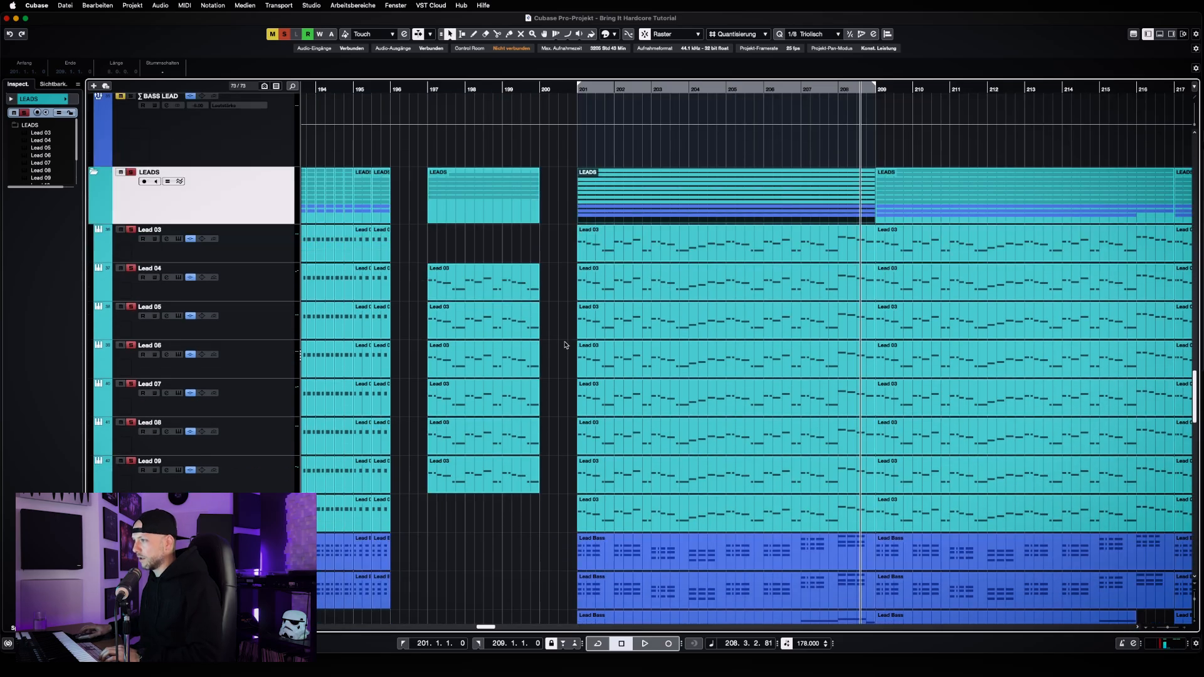
pyautogui.click(652, 248)
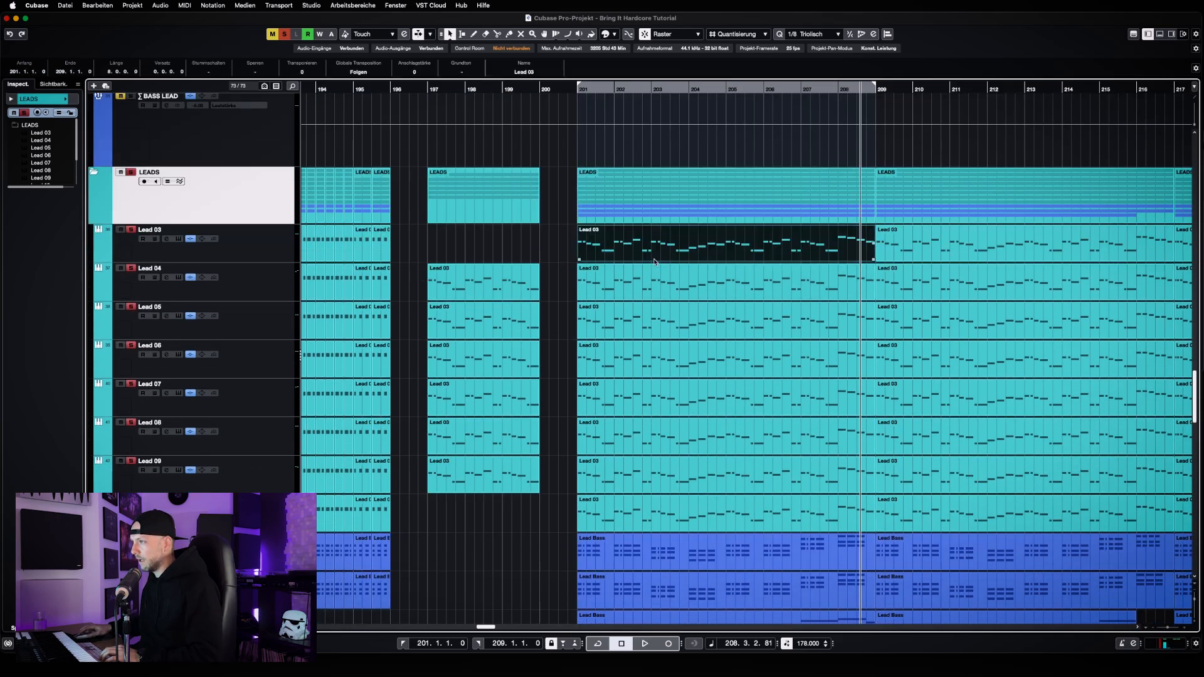
pyautogui.click(653, 286)
pyautogui.click(654, 326)
pyautogui.click(662, 363)
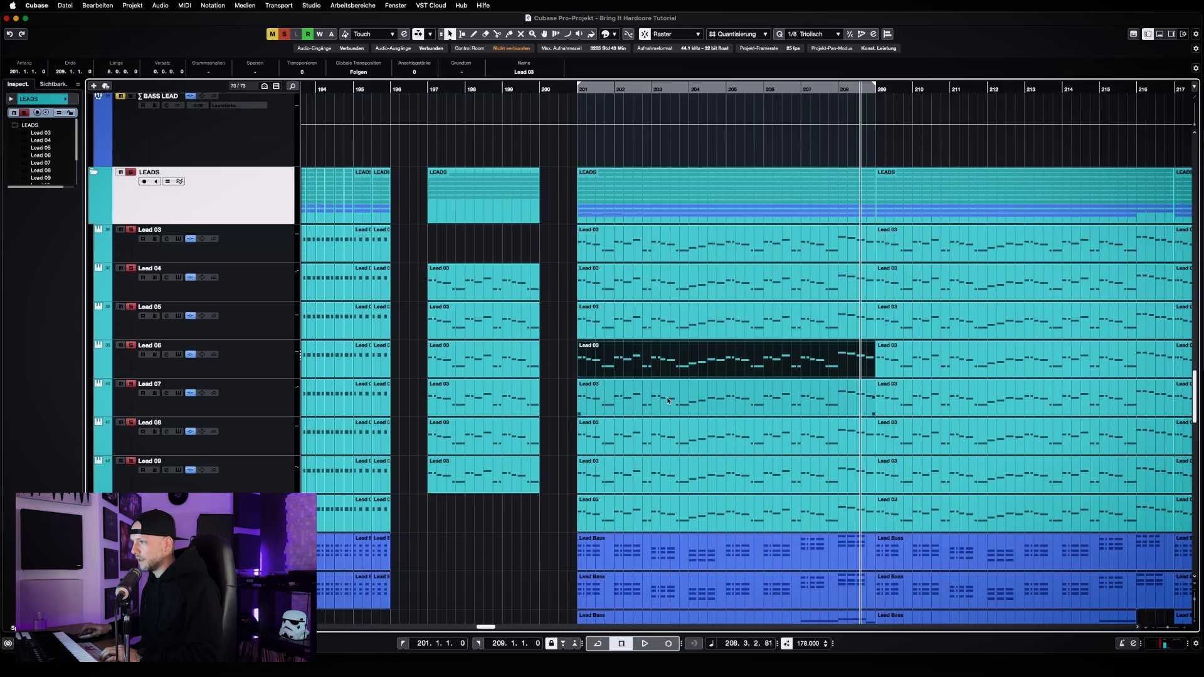
pyautogui.click(670, 401)
pyautogui.click(676, 443)
pyautogui.click(646, 475)
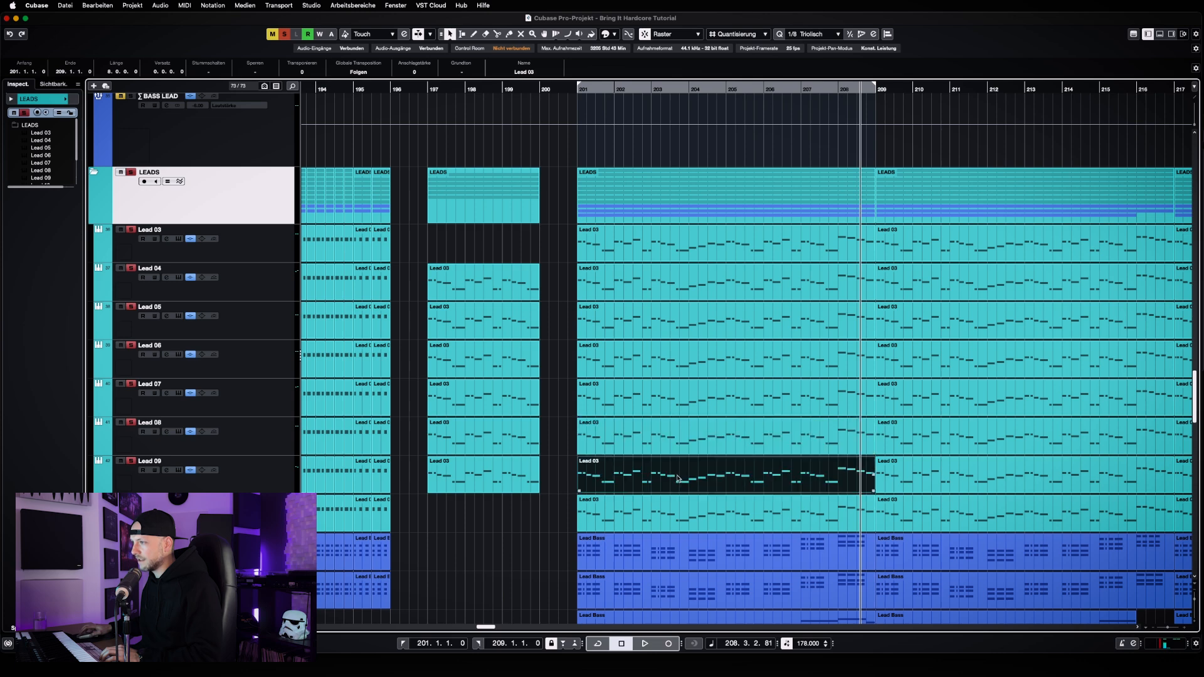
pyautogui.click(620, 509)
# Open the Lead 10 part at bar 201 in the key editor to examine its melody, and close the editor
pyautogui.scroll(-1, 555, 511)
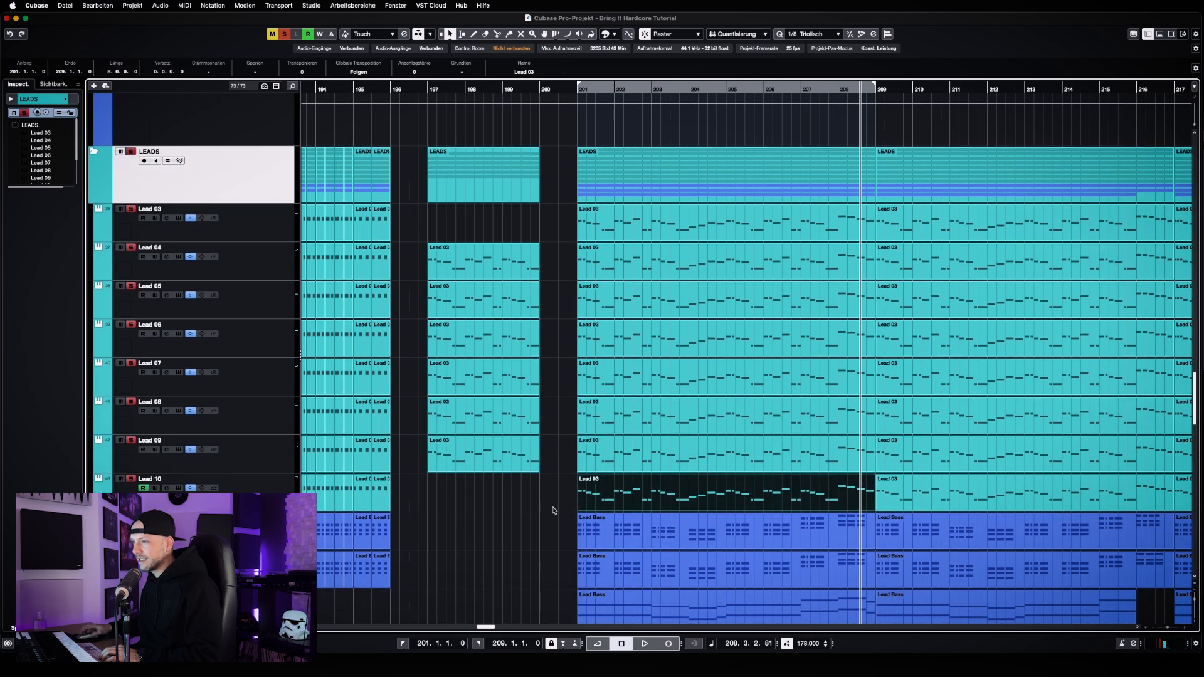
pyautogui.scroll(-2, 554, 510)
pyautogui.press('h')
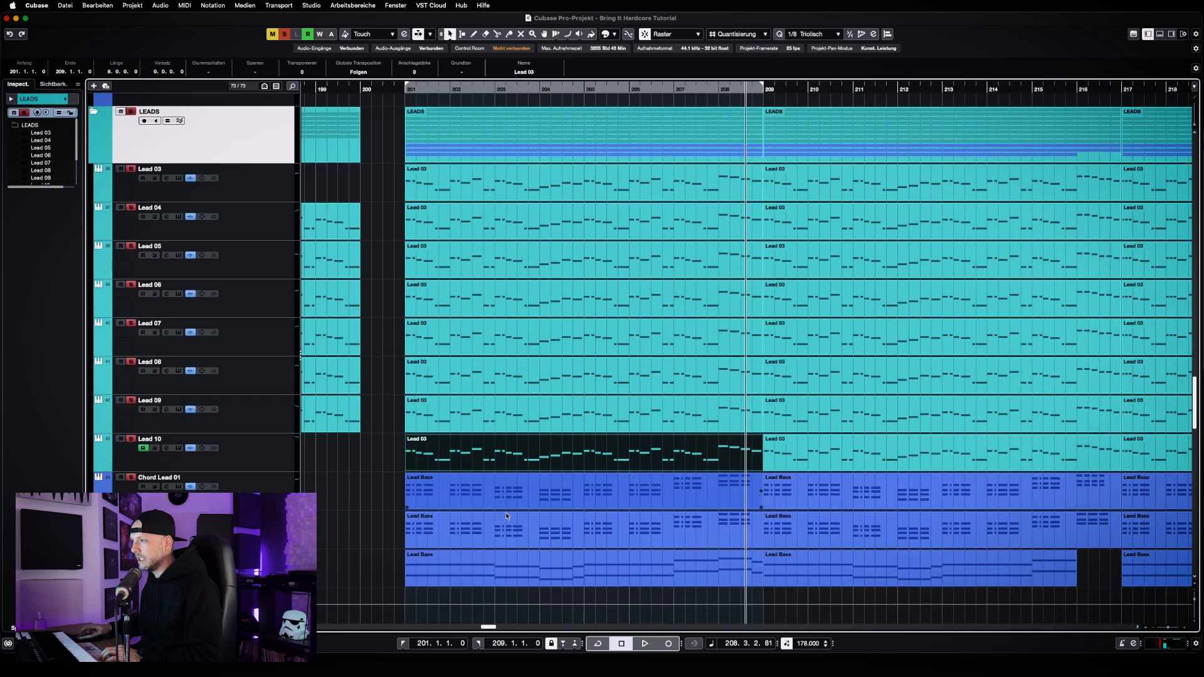
pyautogui.hscroll(-3, 499, 628)
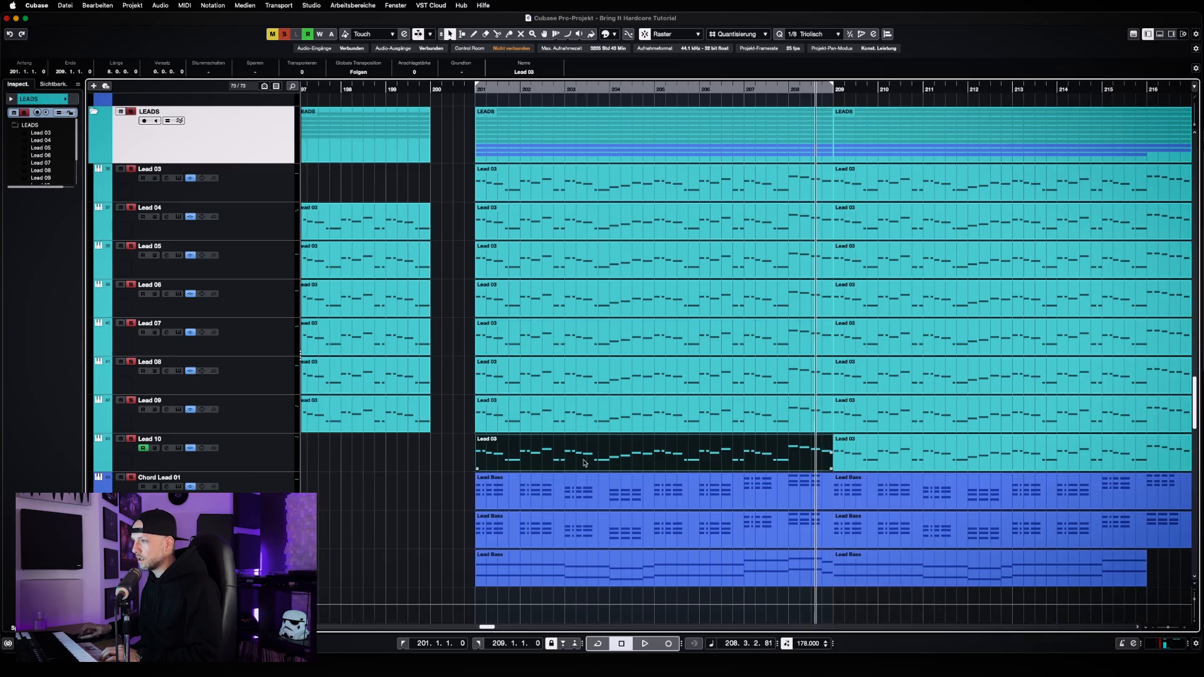
pyautogui.doubleClick(584, 462)
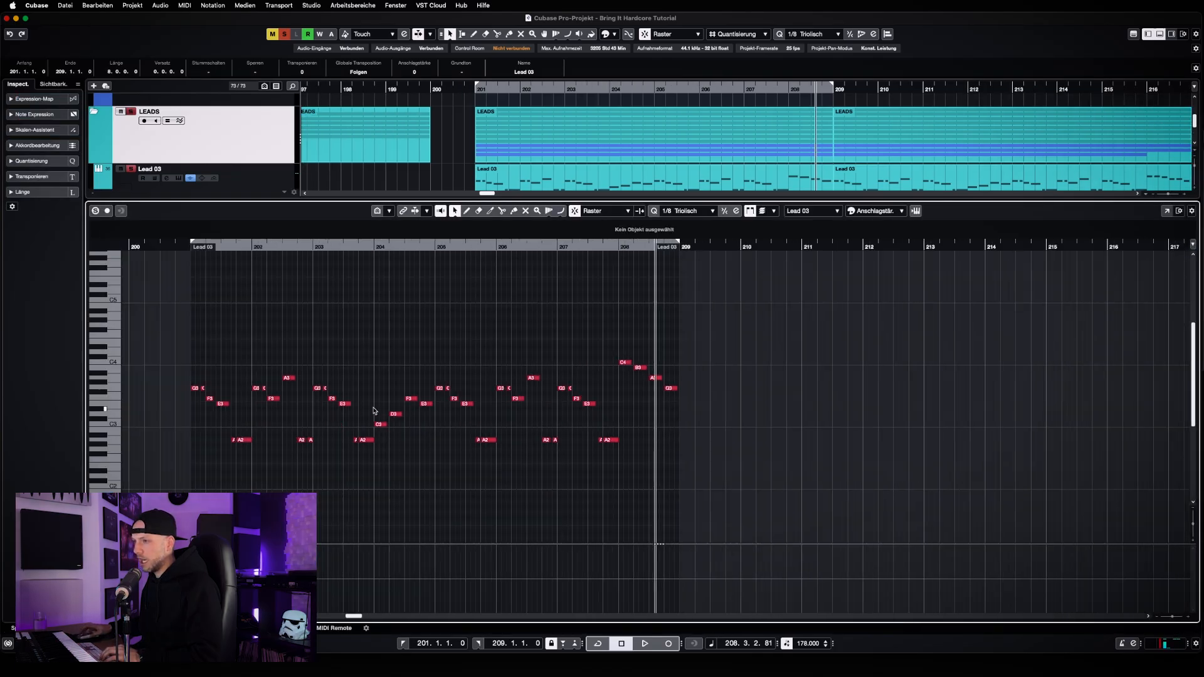
pyautogui.press('Return')
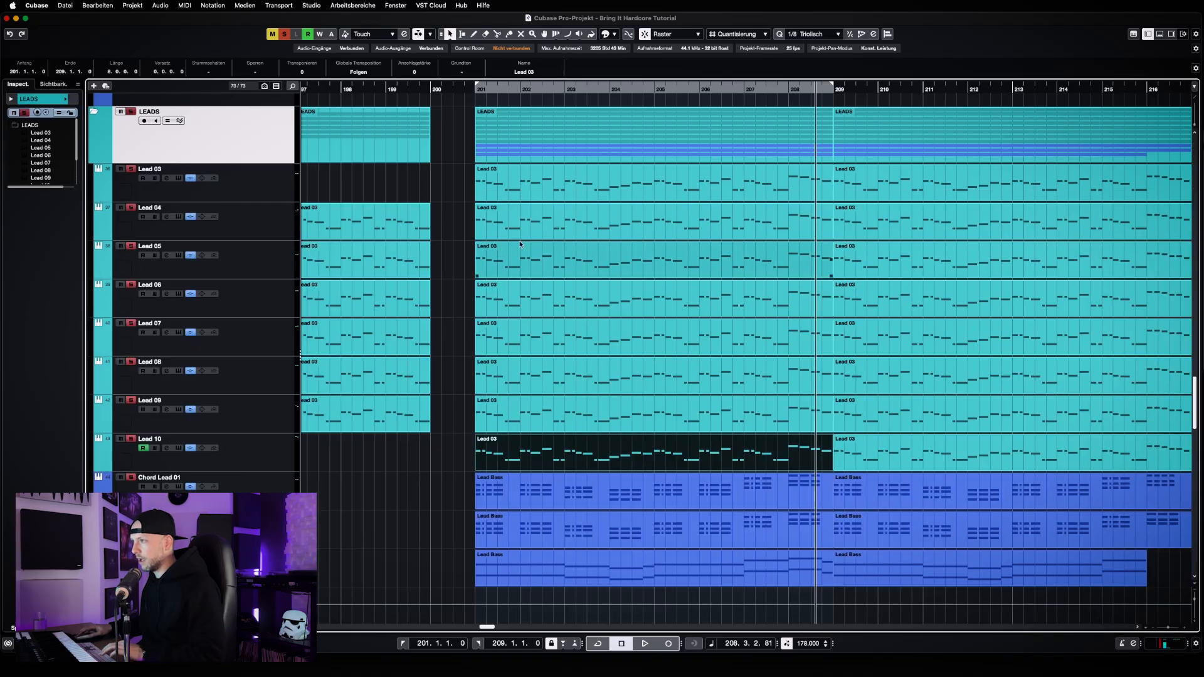
# Clear the LEADS solo, solo only the Lead 10 track and play it back from bar 201
pyautogui.click(283, 34)
pyautogui.click(131, 438)
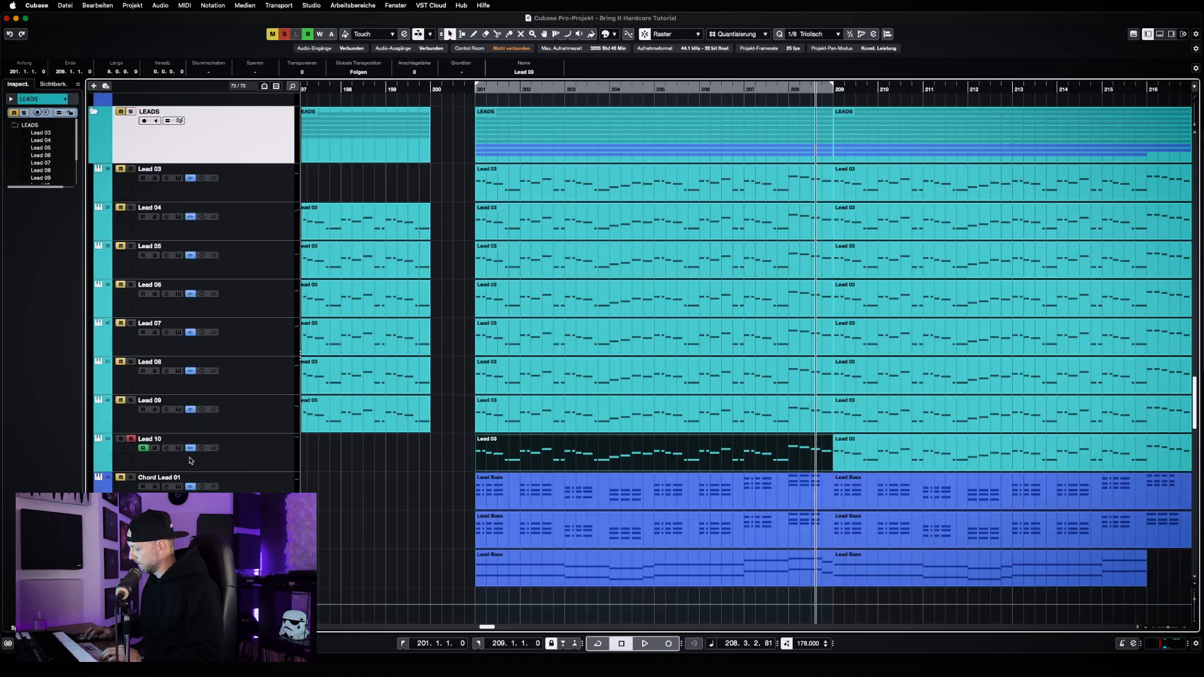
pyautogui.press('space')
pyautogui.press('h')
pyautogui.press('h')
pyautogui.press('h')
pyautogui.press('h')
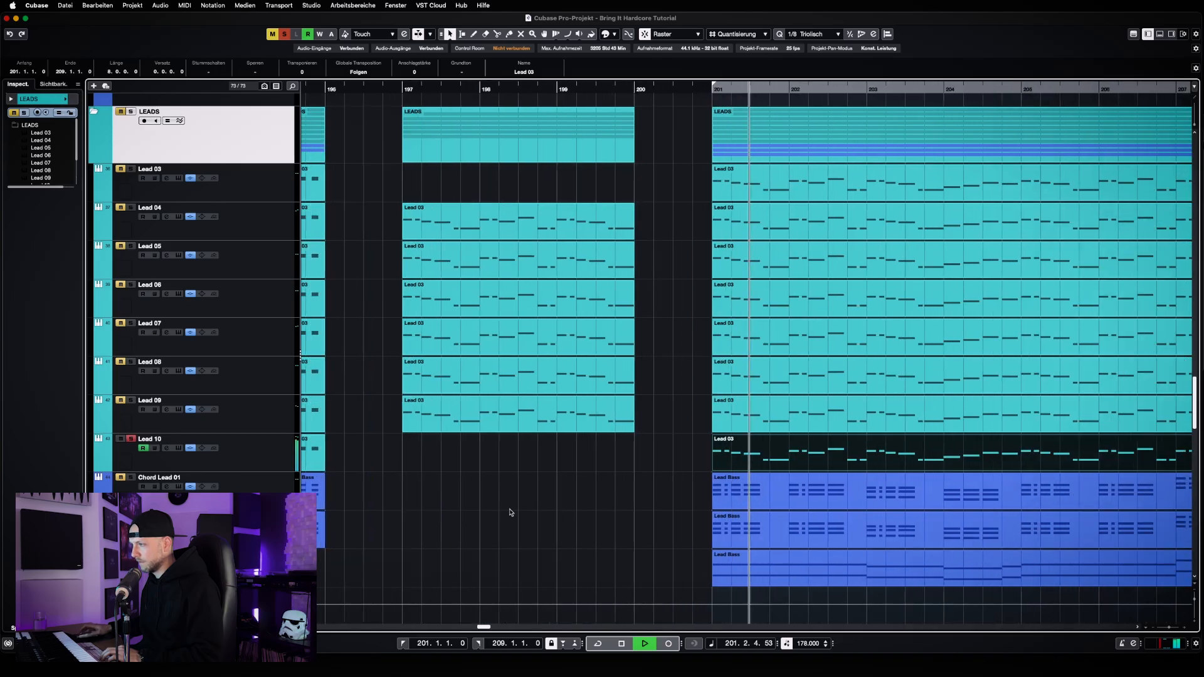
pyautogui.moveTo(487, 628); pyautogui.dragTo(491, 630)
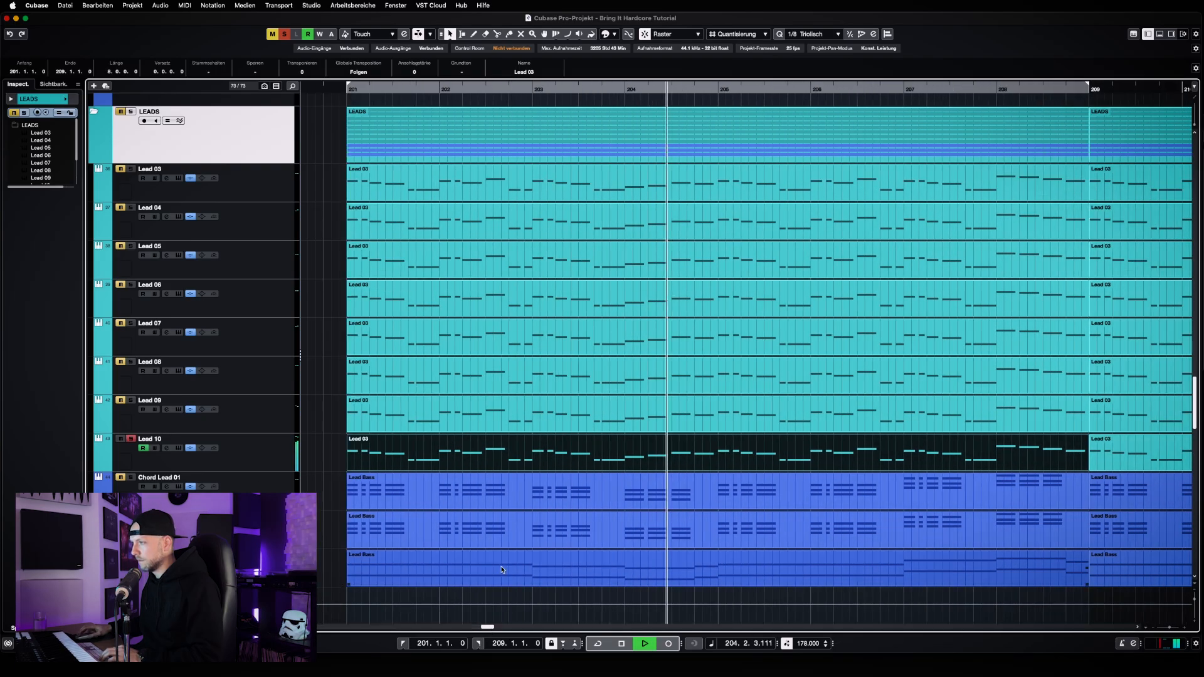
# Take Lead 10 out of solo and solo the Chord Lead 01 and Chord Lead 02 tracks
pyautogui.click(131, 439)
pyautogui.scroll(-3, 320, 470)
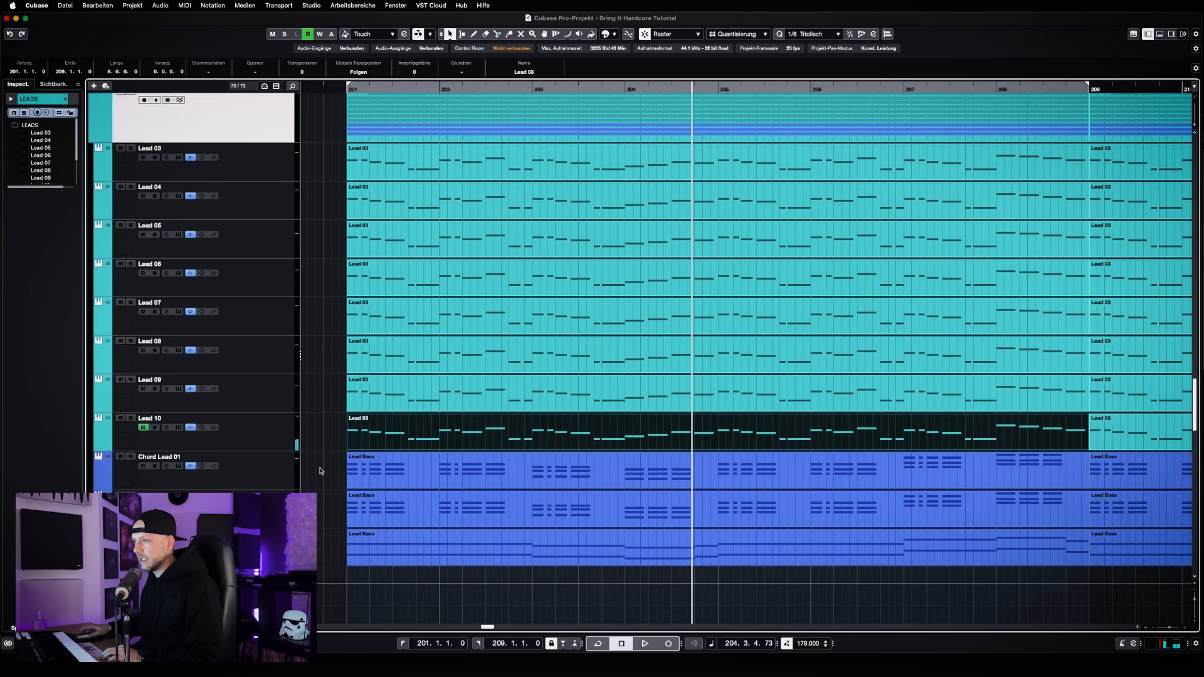
pyautogui.click(261, 432)
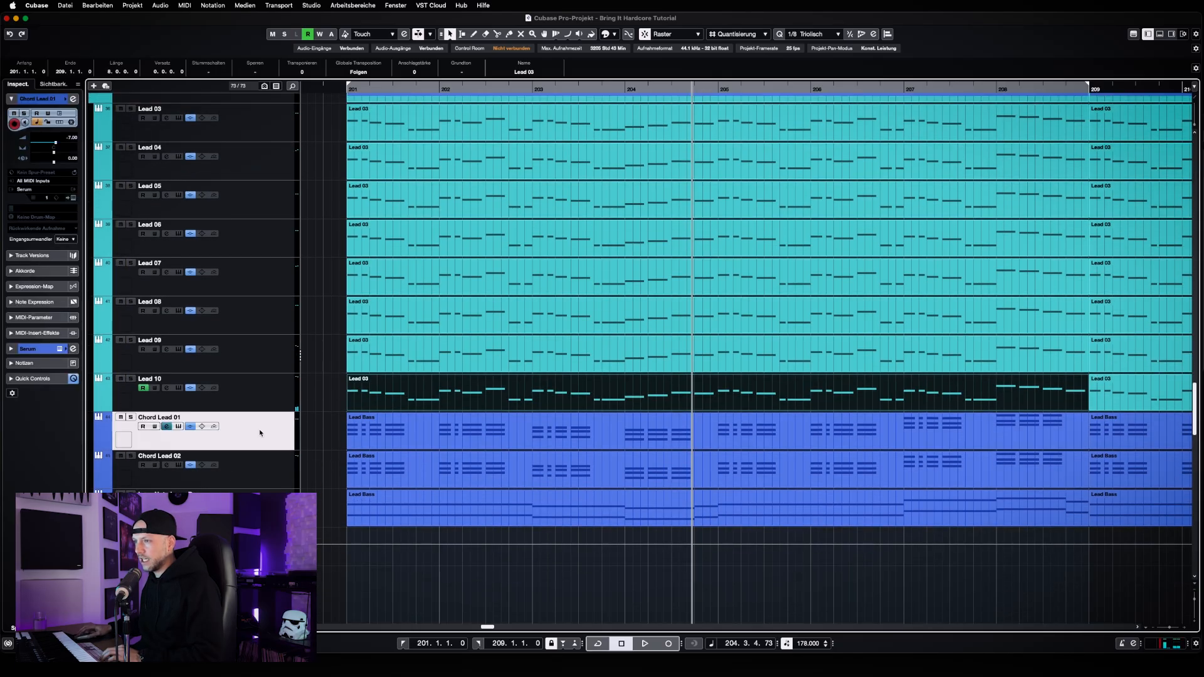
pyautogui.click(254, 473)
pyautogui.click(131, 418)
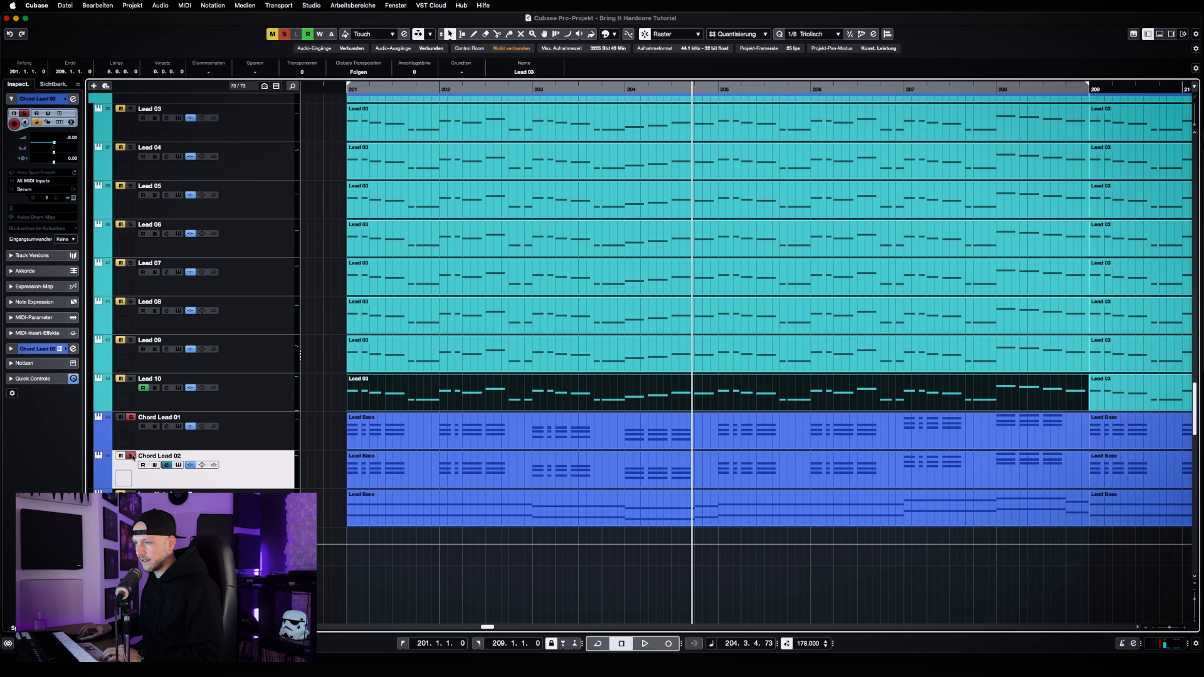
# Play back the soloed chord lead tracks from the left locator at bar 201 and stop before bar 209
pyautogui.click(361, 448)
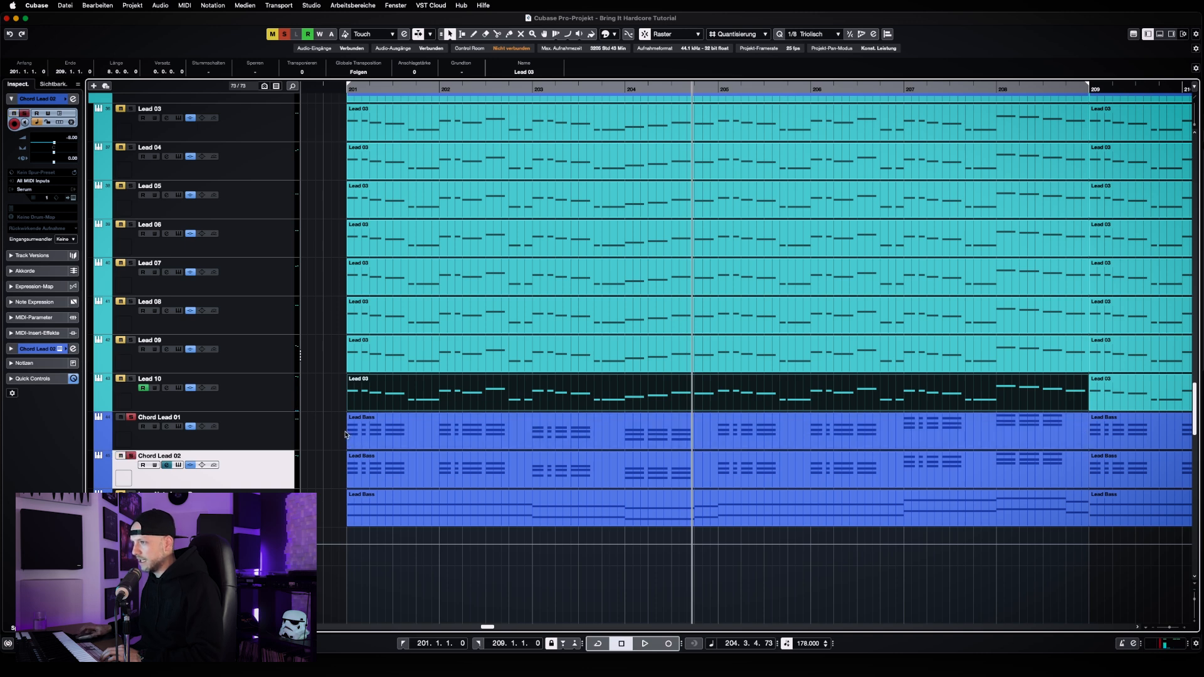
pyautogui.click(395, 403)
pyautogui.press('KP_1')
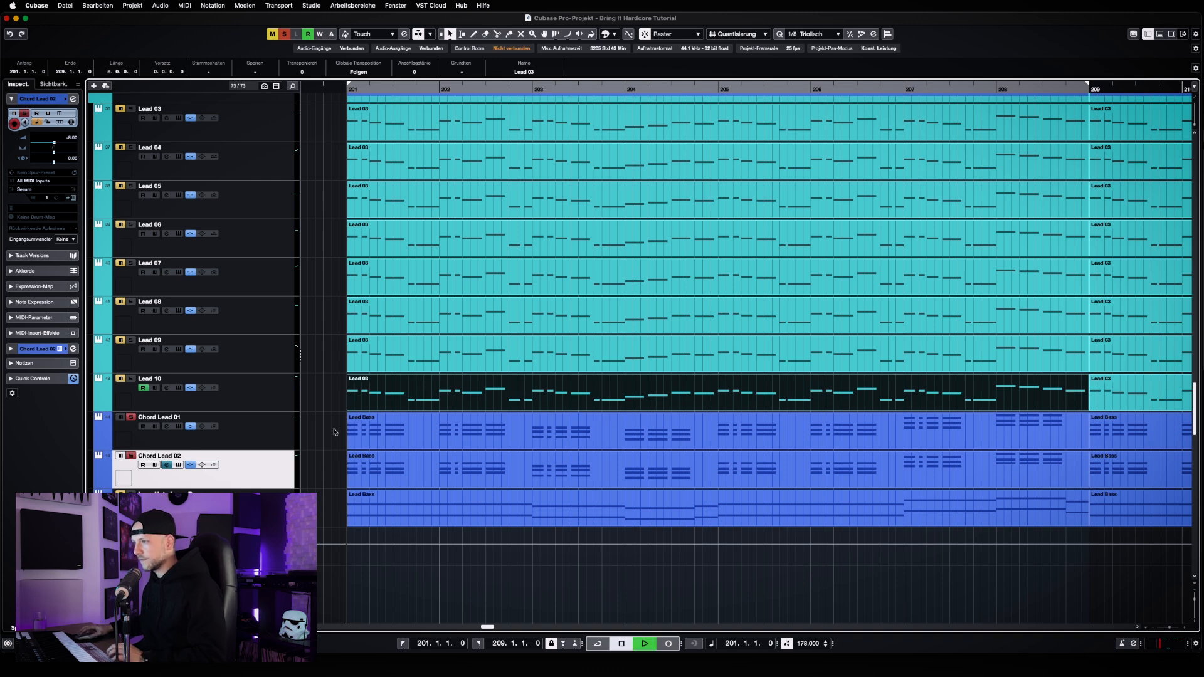
pyautogui.press('space')
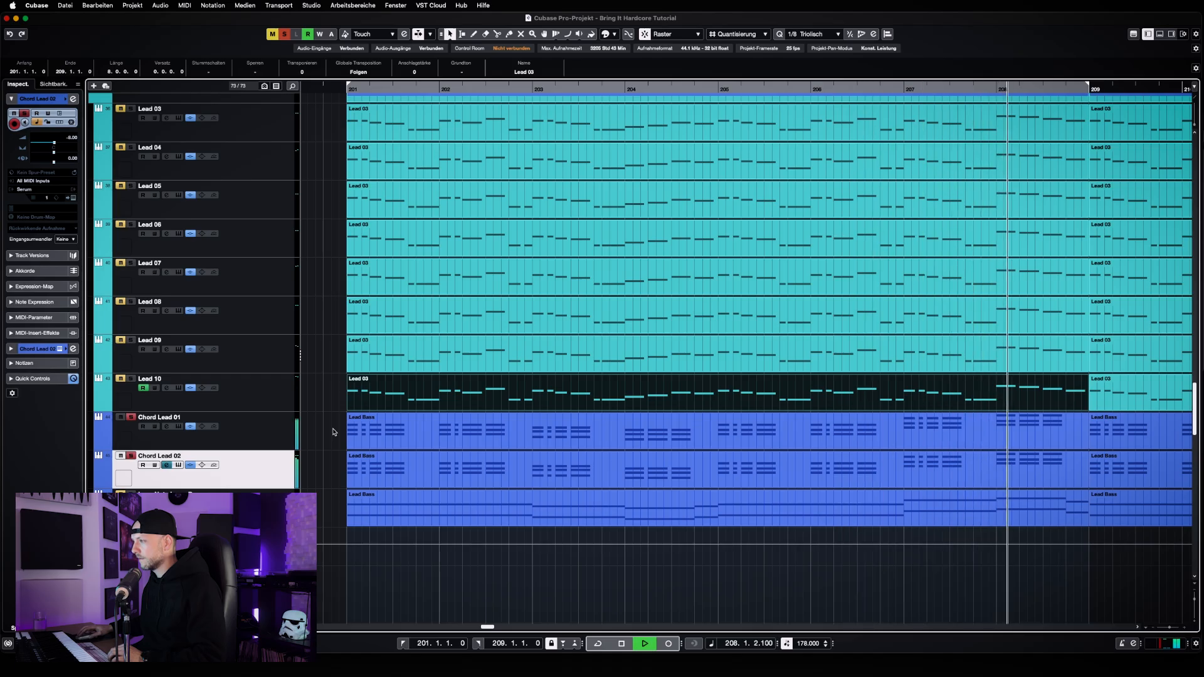
pyautogui.press('space')
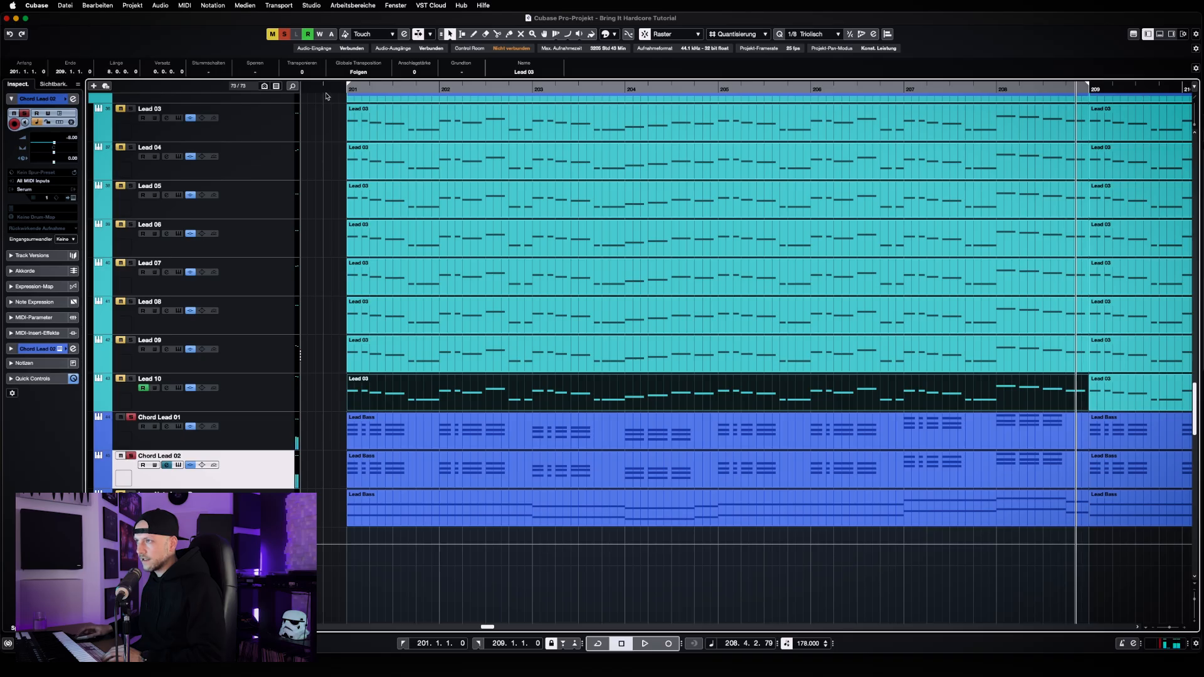
# Clear the solos on the two chord lead tracks and solo only the Long Note Layer Rave track
pyautogui.click(283, 34)
pyautogui.scroll(-1, 290, 475)
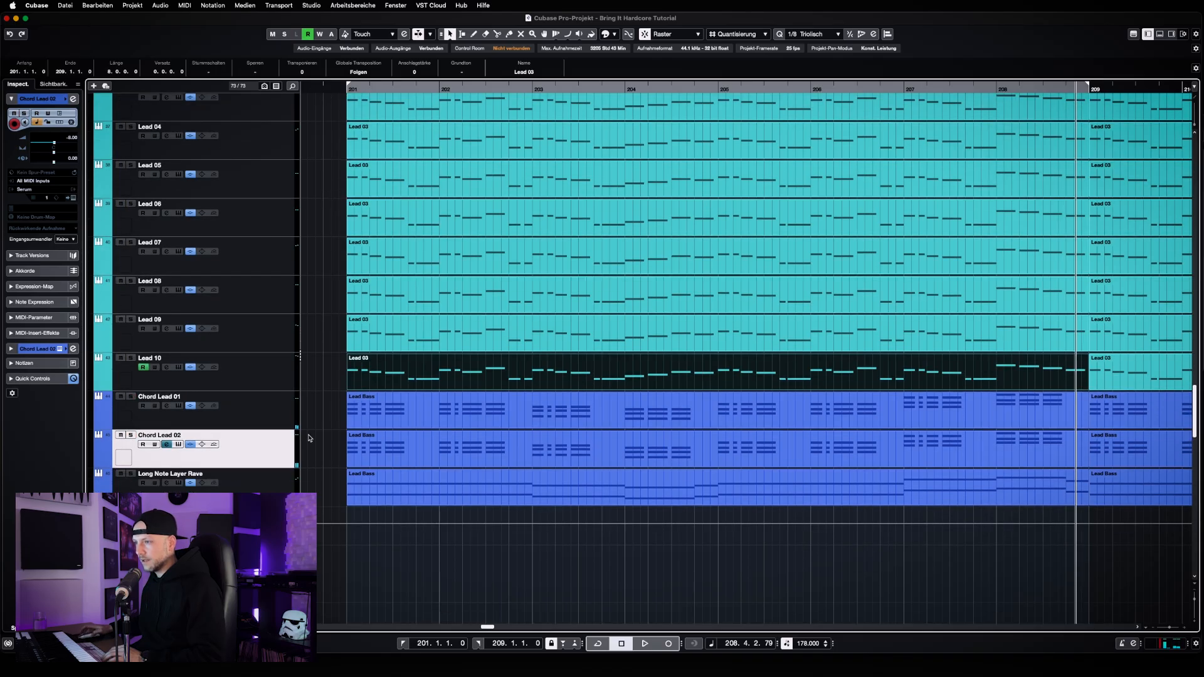
pyautogui.click(291, 475)
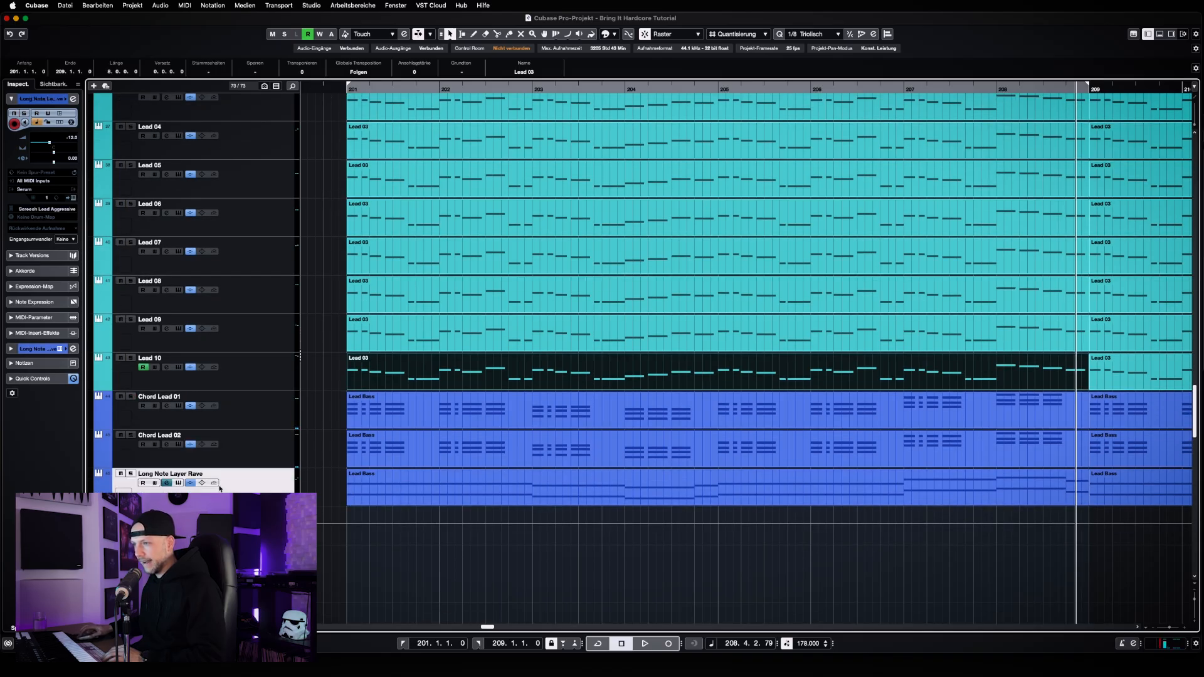
pyautogui.click(131, 474)
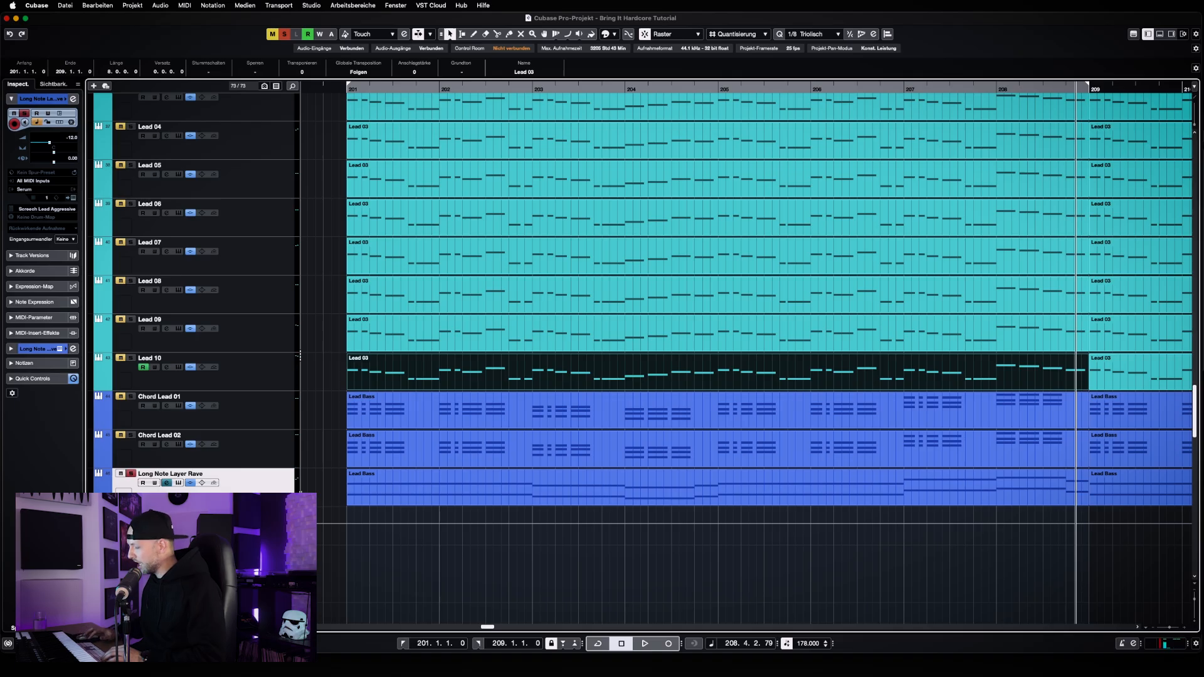
# Play back the soloed Long Note Layer Rave from bar 201 and stop just before bar 209
pyautogui.press('space')
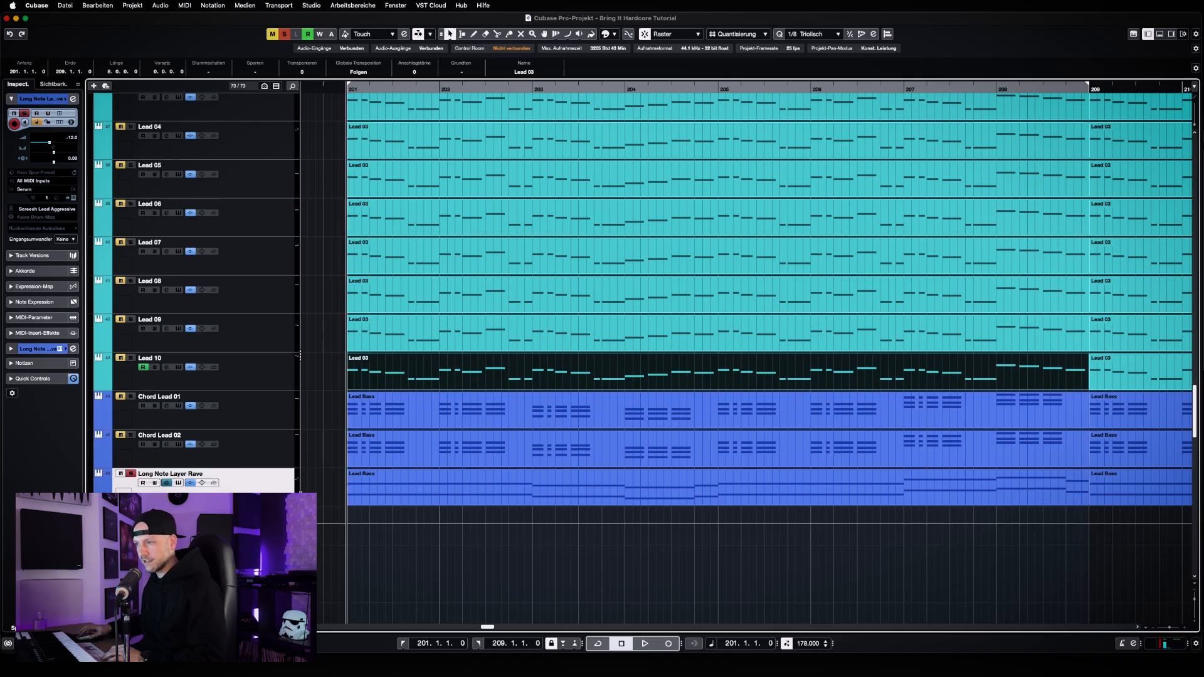
pyautogui.press('space')
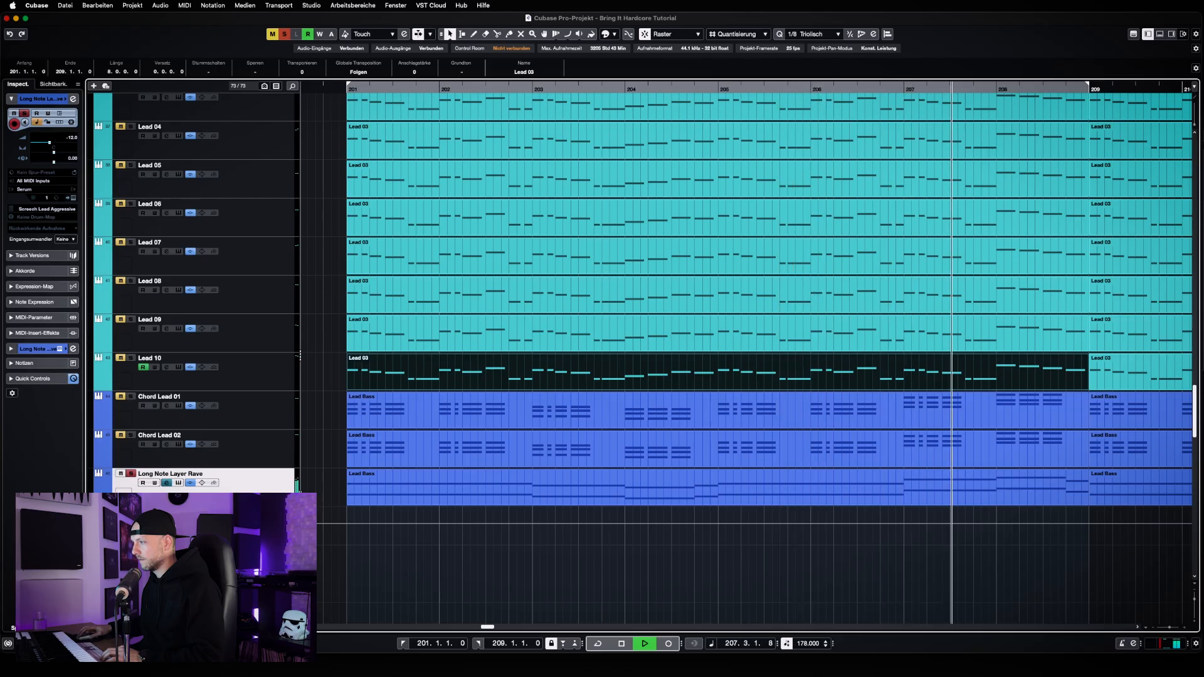
pyautogui.press('space')
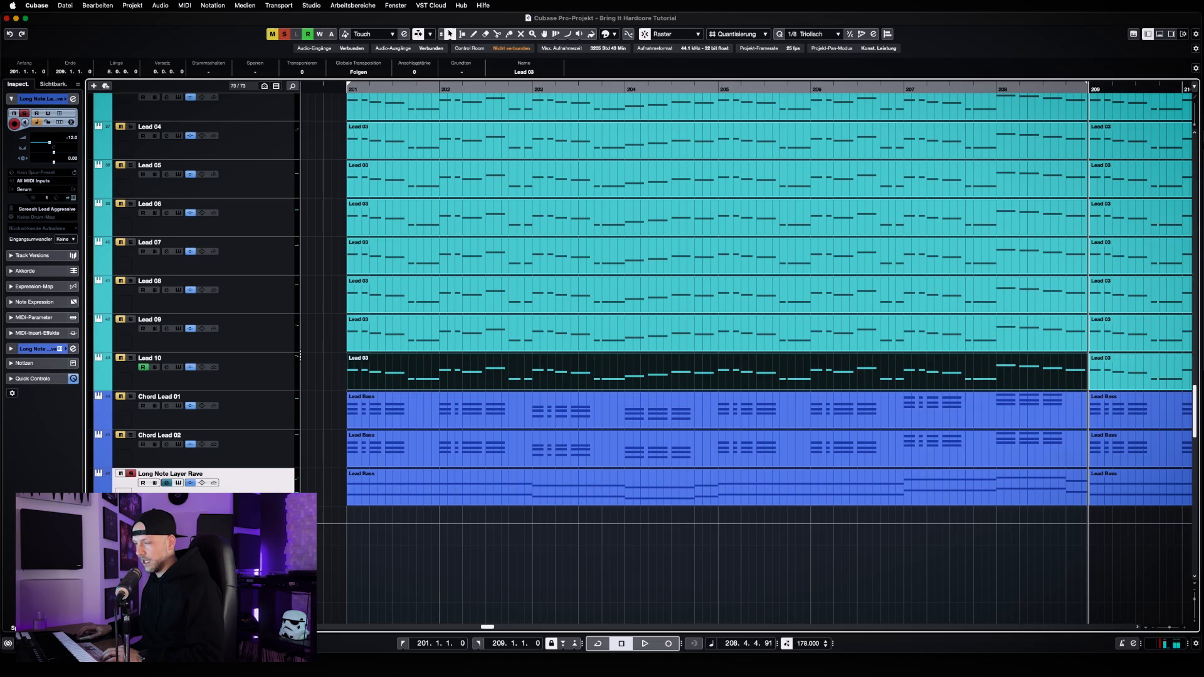
# Open the Long Note Layer Rave part at bar 201 in the key editor and bring its full note sequence into view
pyautogui.press('g')
pyautogui.press('g')
pyautogui.press('g')
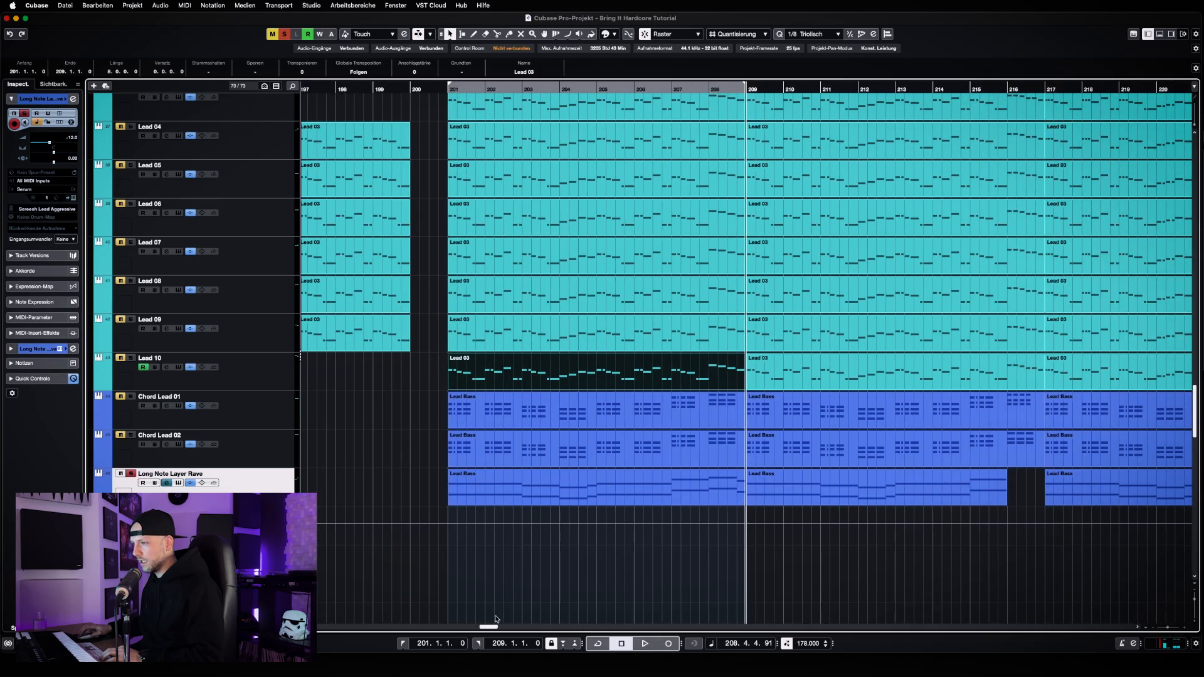
pyautogui.press('h')
pyautogui.press('h')
pyautogui.press('h')
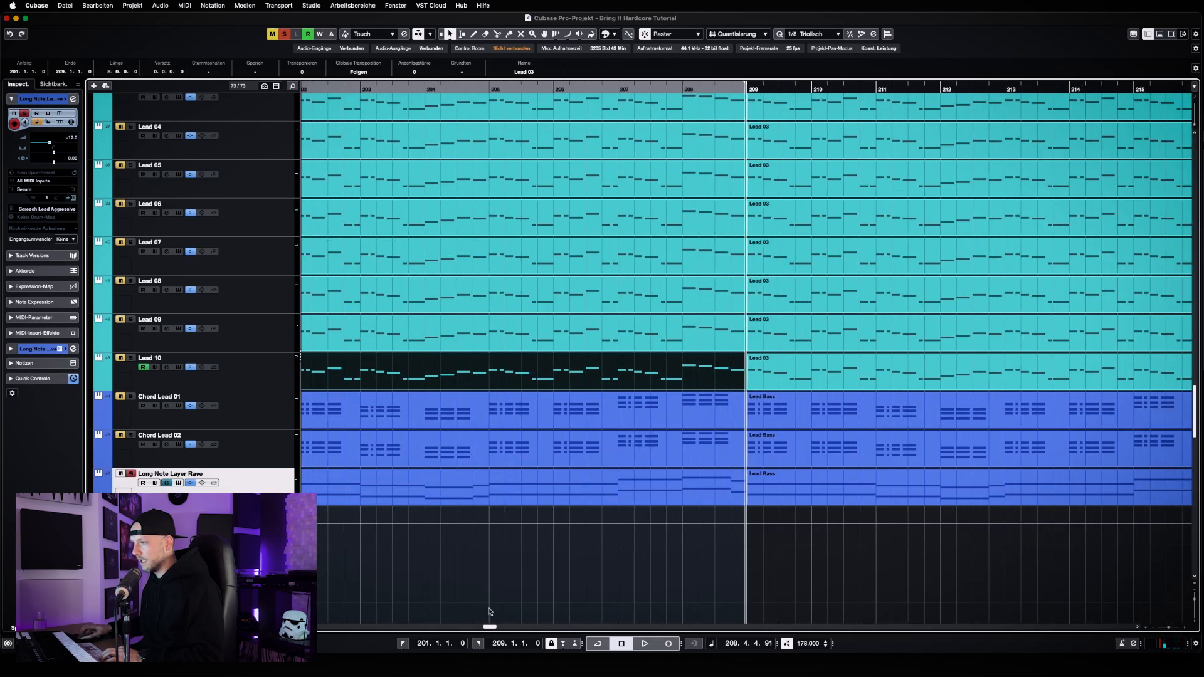
pyautogui.hscroll(-3, 490, 624)
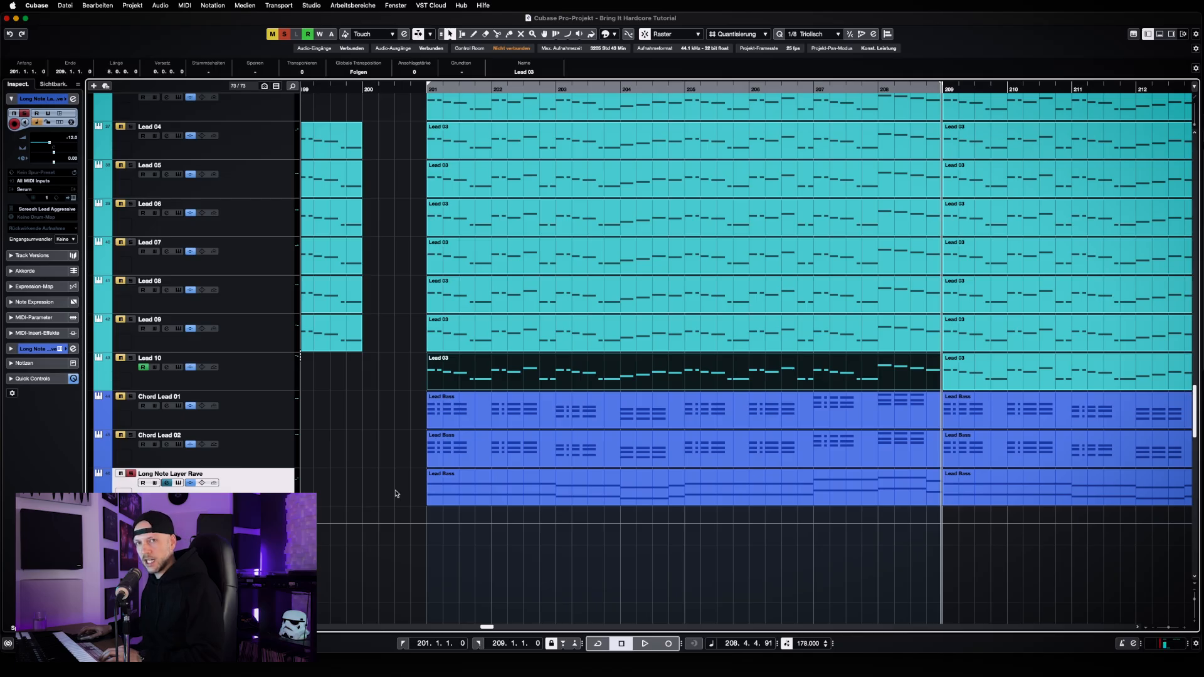
pyautogui.doubleClick(506, 493)
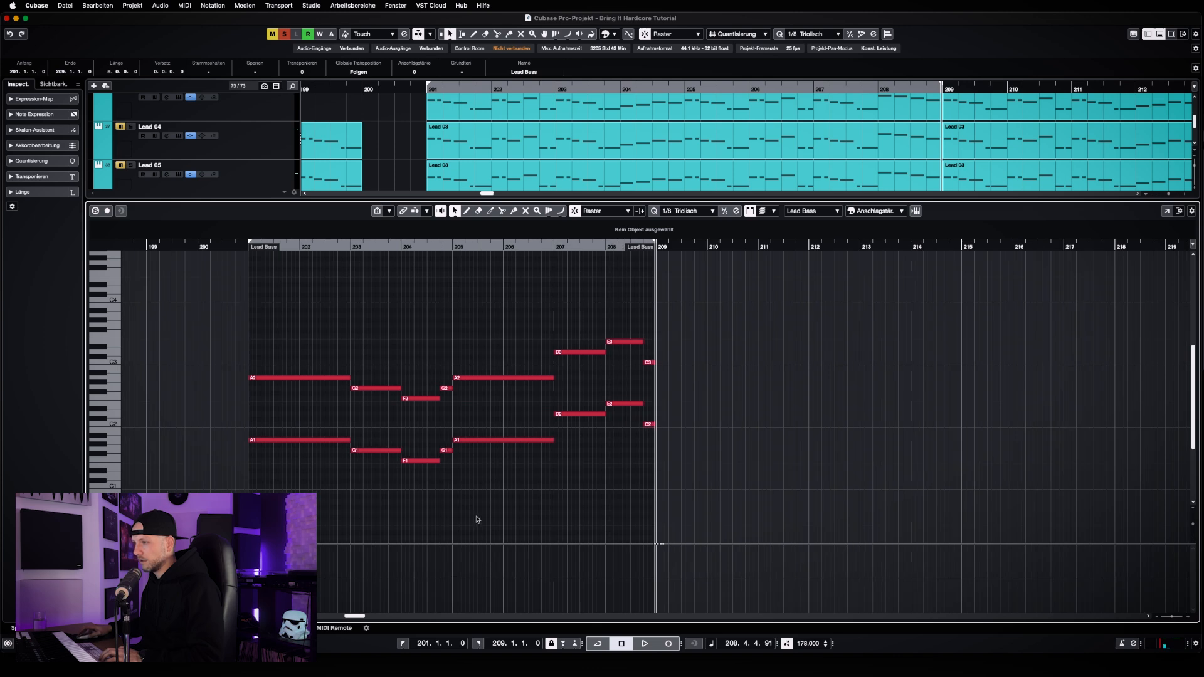
pyautogui.moveTo(359, 616); pyautogui.dragTo(357, 616)
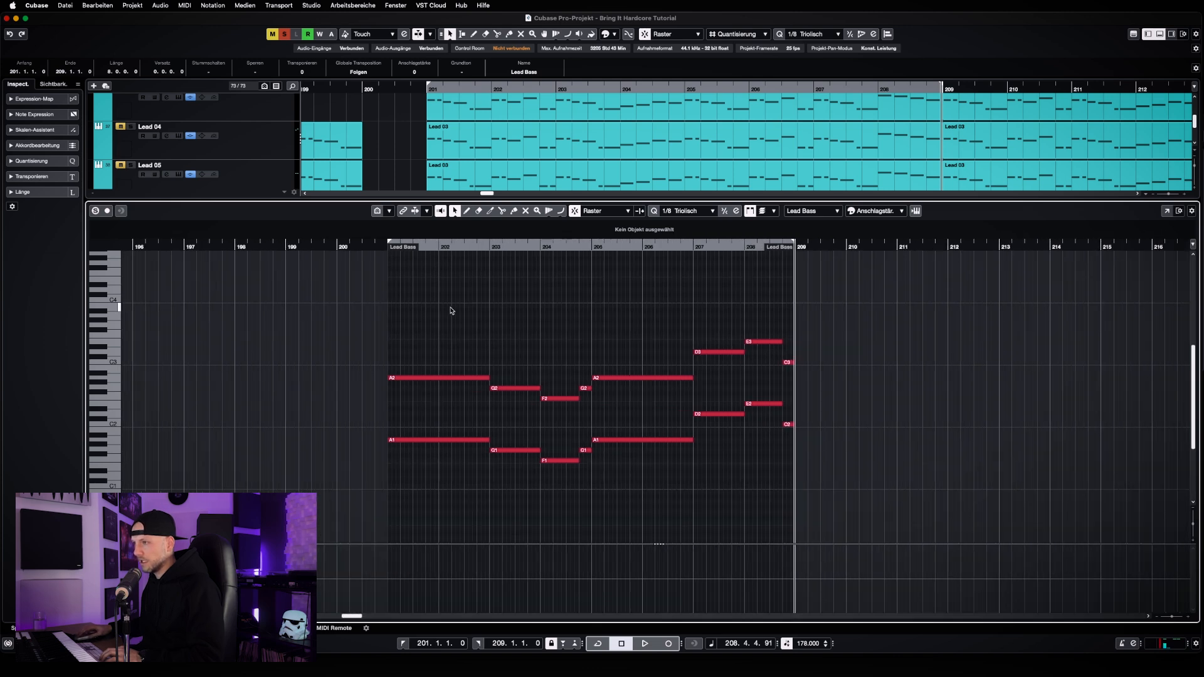
pyautogui.press('KP_1')
pyautogui.press('h')
pyautogui.press('h')
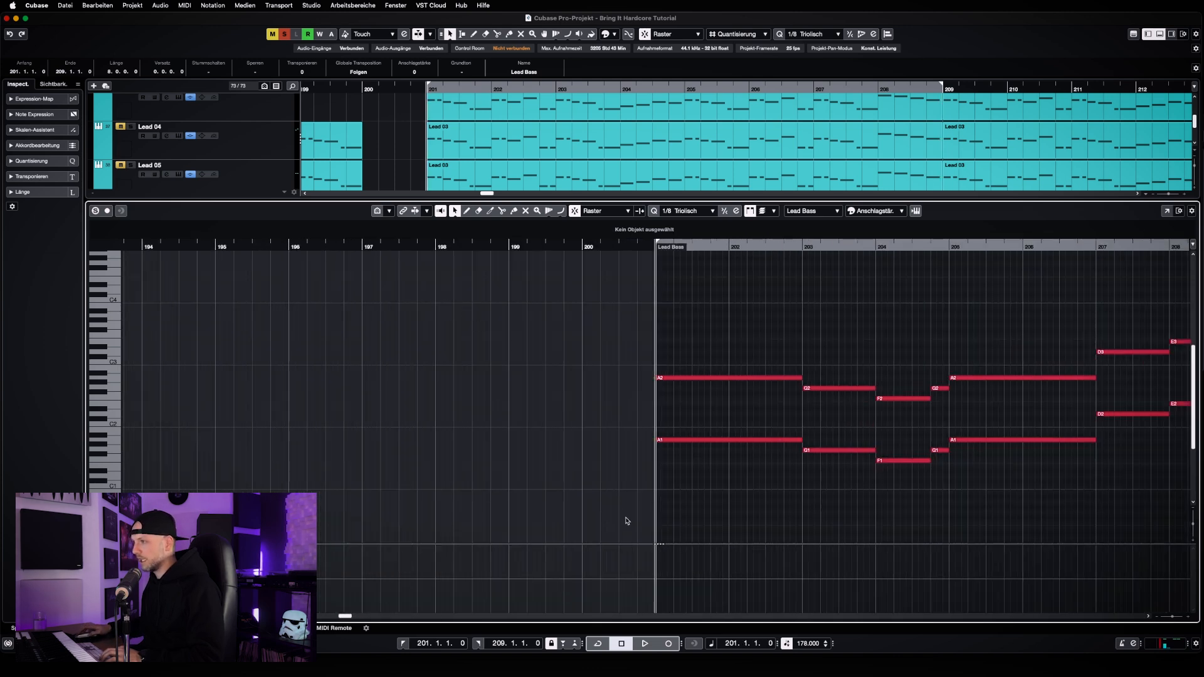
pyautogui.moveTo(350, 615); pyautogui.dragTo(353, 615)
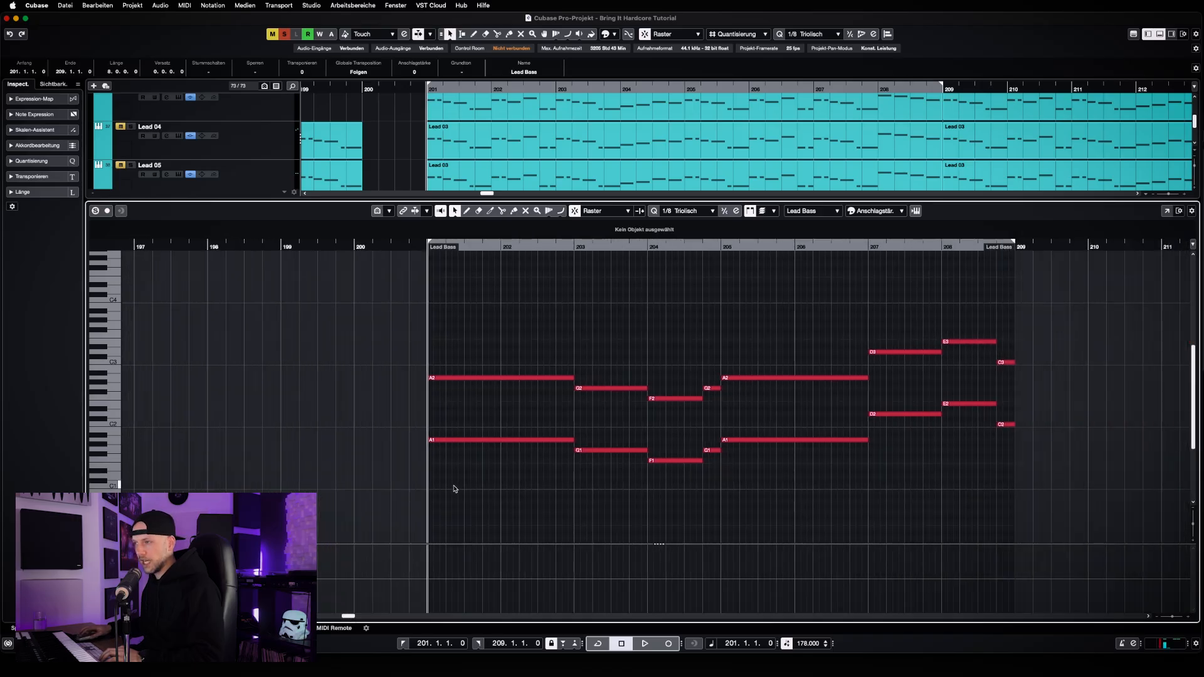
# Highlight the lower-octave notes of the Long Note Layer Rave part, deselect them and close the key editor
pyautogui.moveTo(467, 487); pyautogui.dragTo(1063, 395)
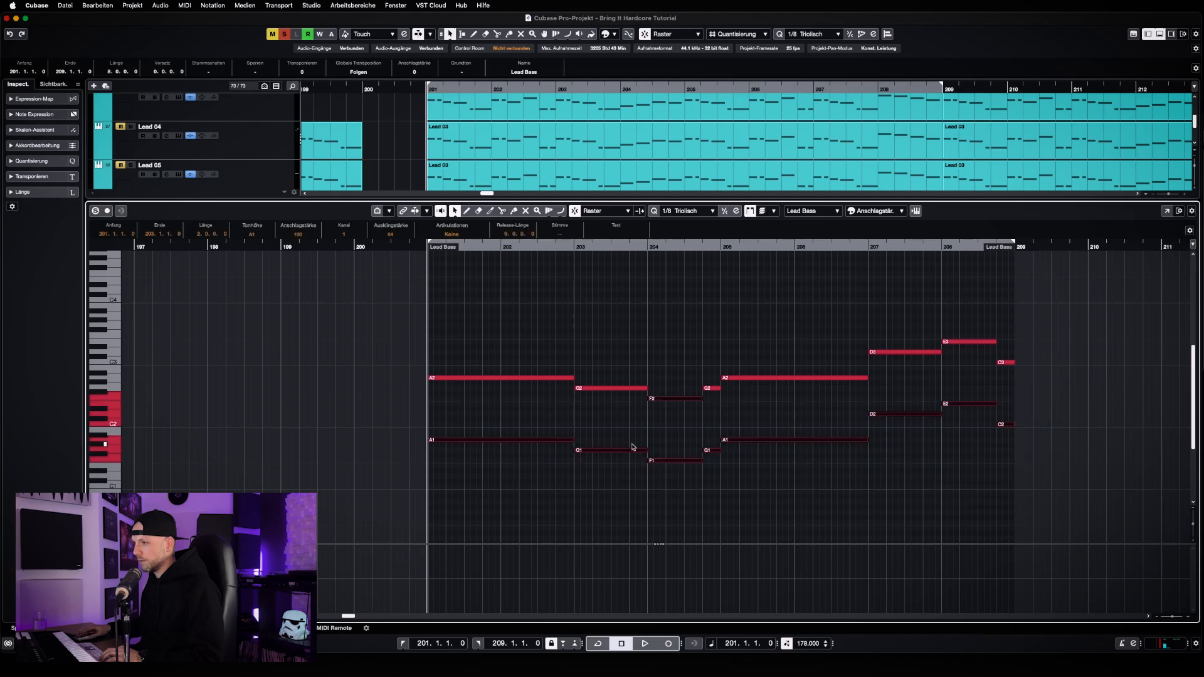
pyautogui.click(486, 468)
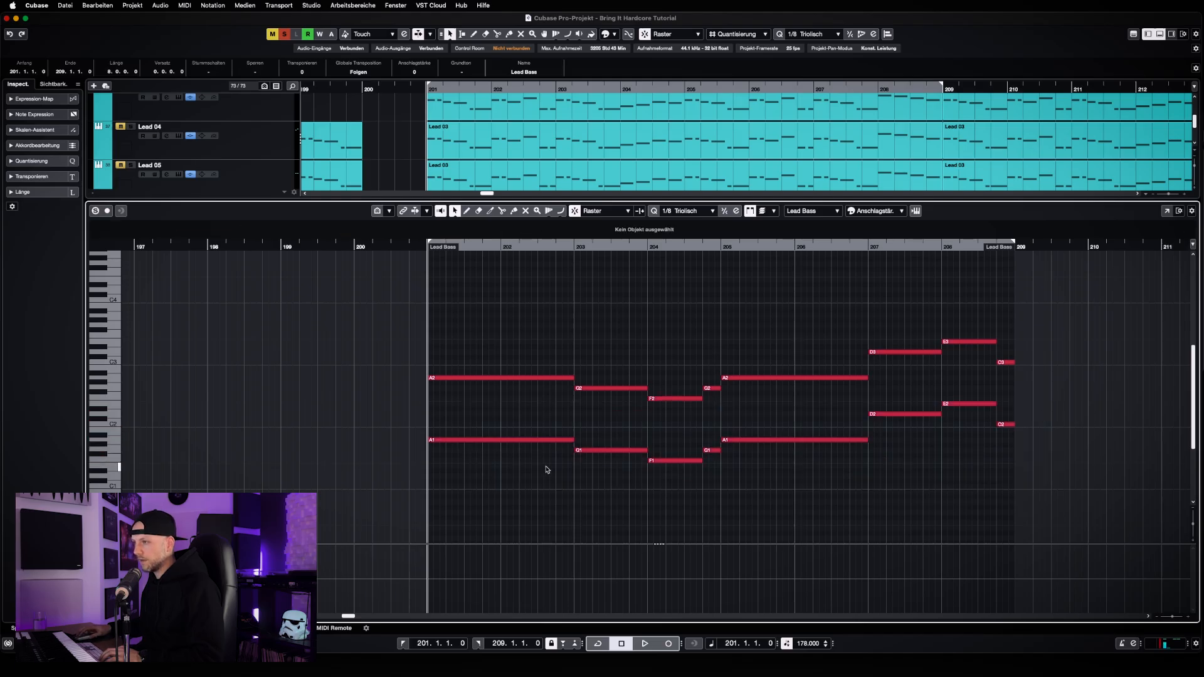
pyautogui.press('Return')
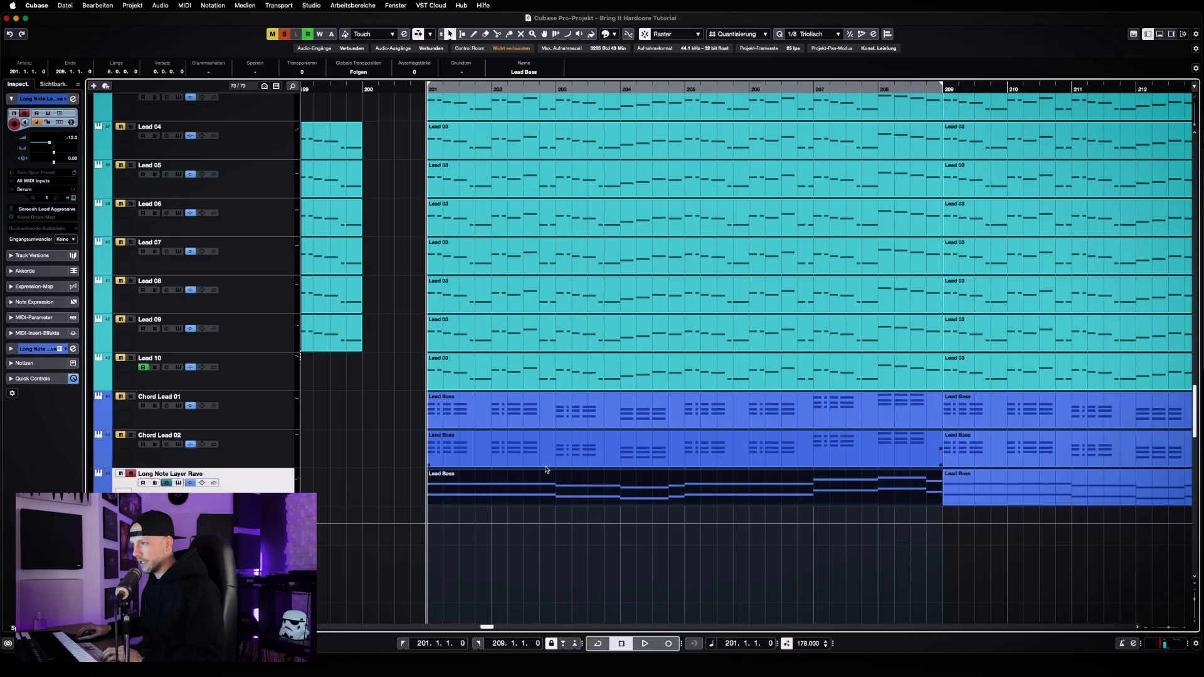
pyautogui.click(441, 490)
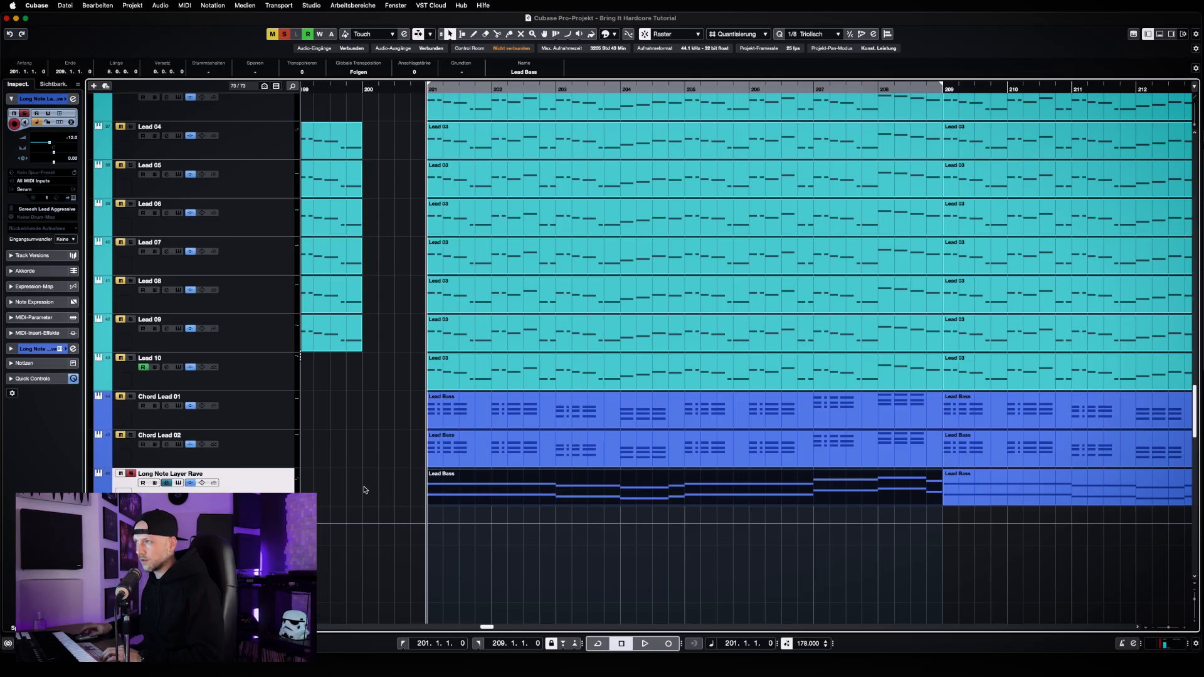
# Inspect the curve and preset list of the VolumeShaper4 insert in the Long Note Layer Rave channel settings, and close the plug-in
pyautogui.click(167, 483)
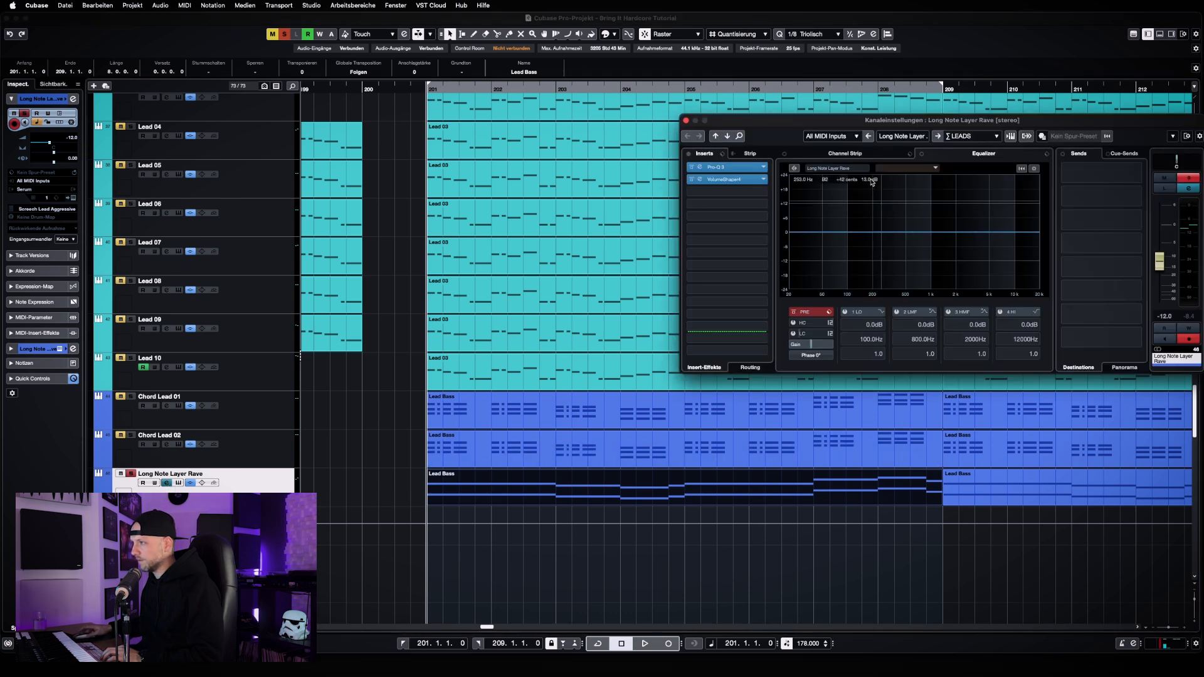
pyautogui.moveTo(868, 123); pyautogui.dragTo(289, 183)
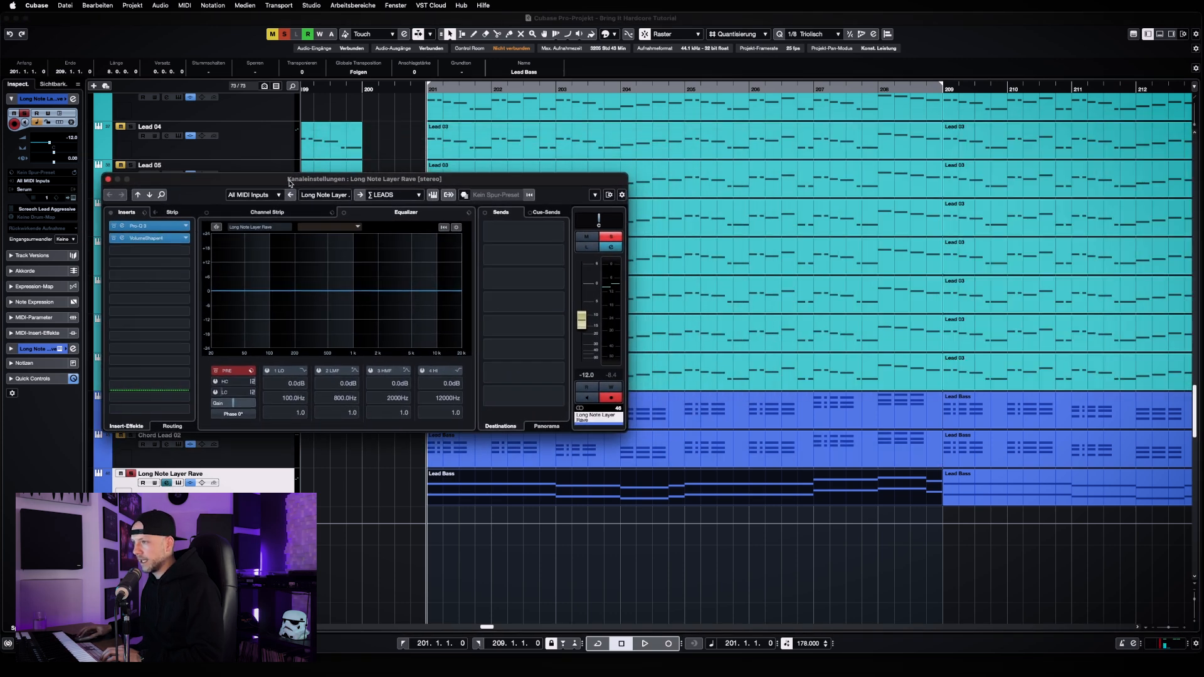
pyautogui.click(158, 236)
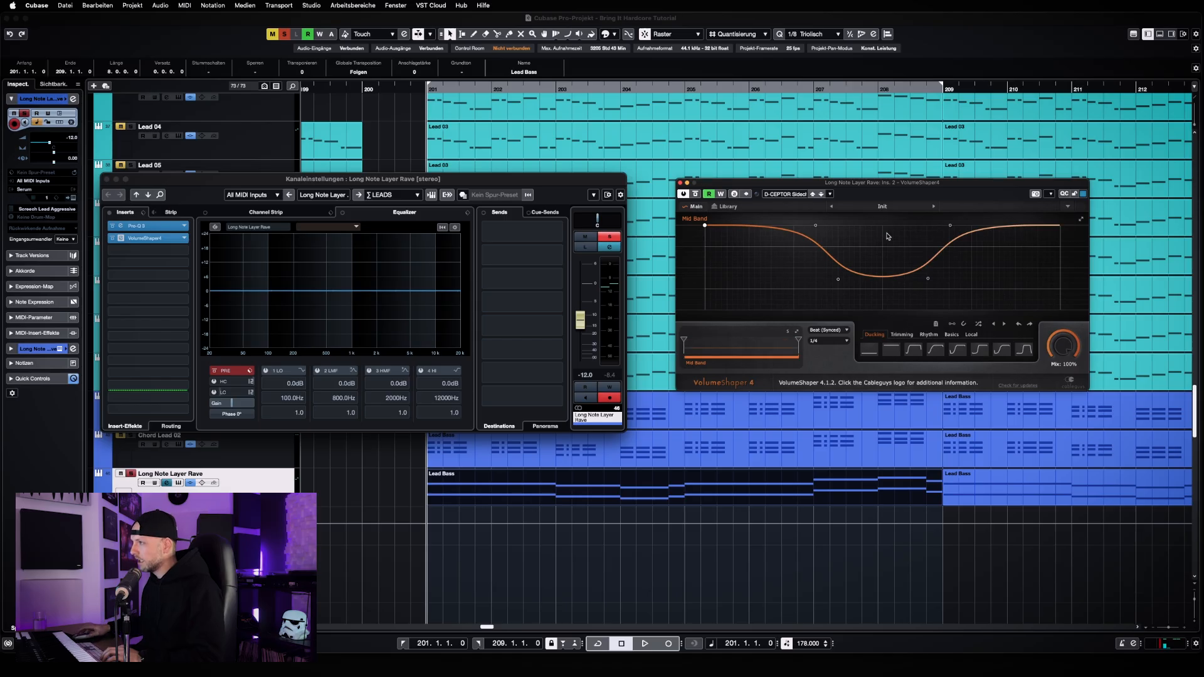
pyautogui.click(793, 195)
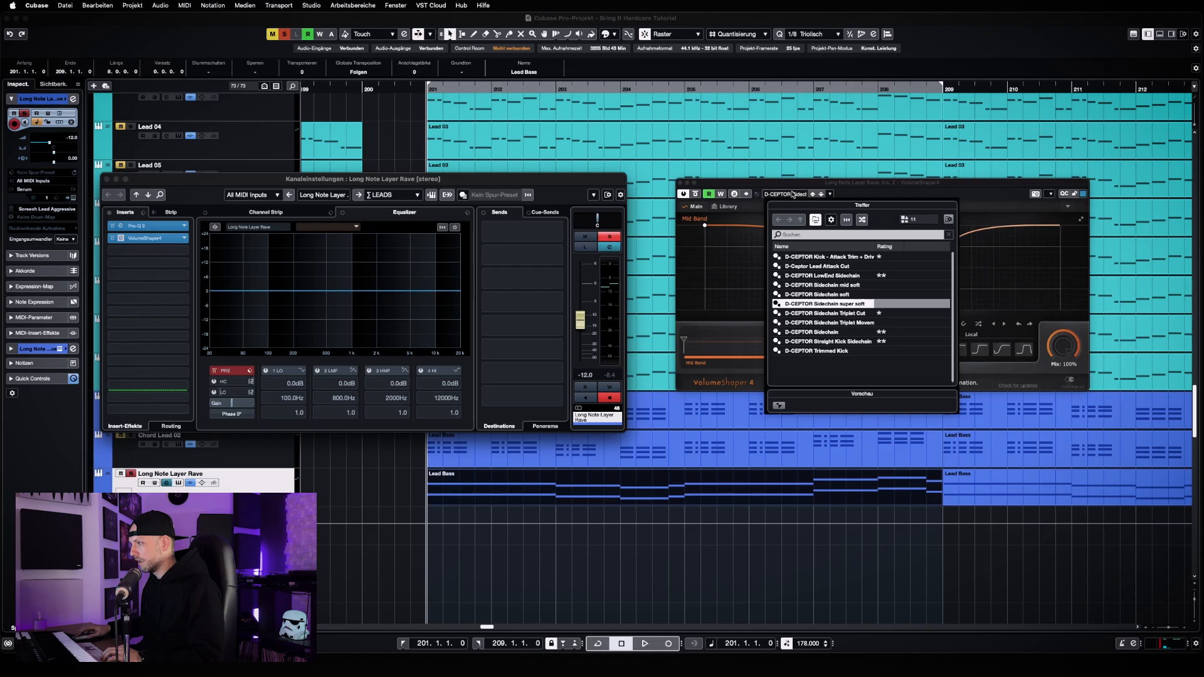
pyautogui.click(913, 195)
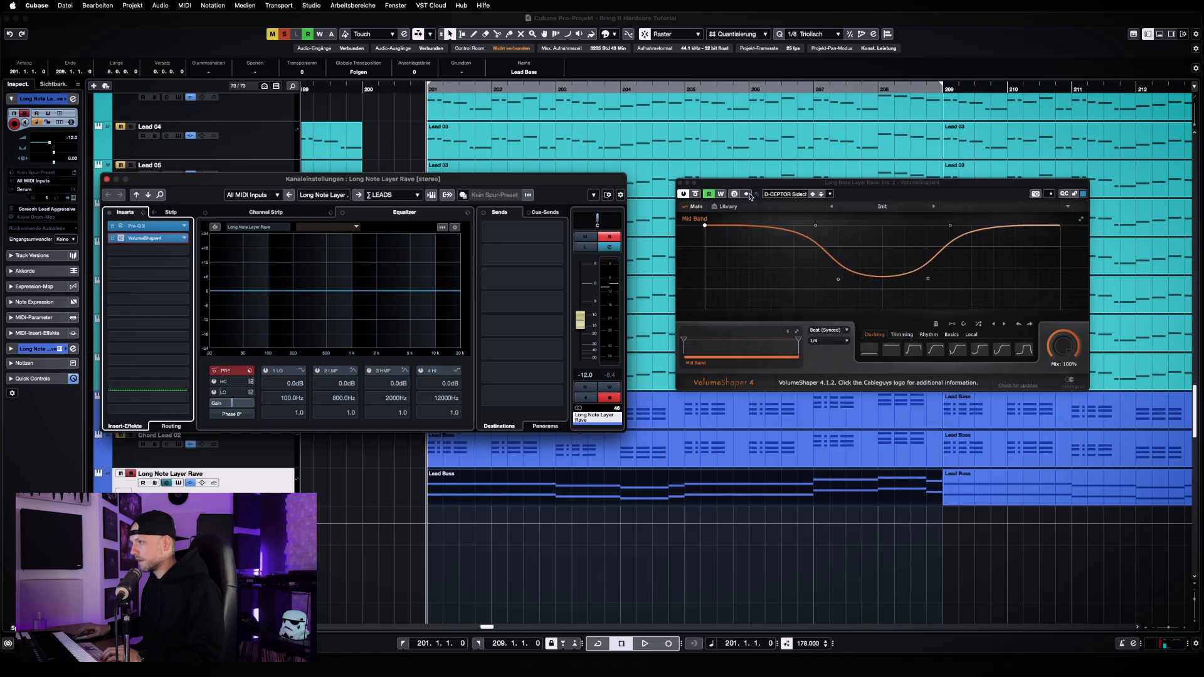
pyautogui.click(680, 183)
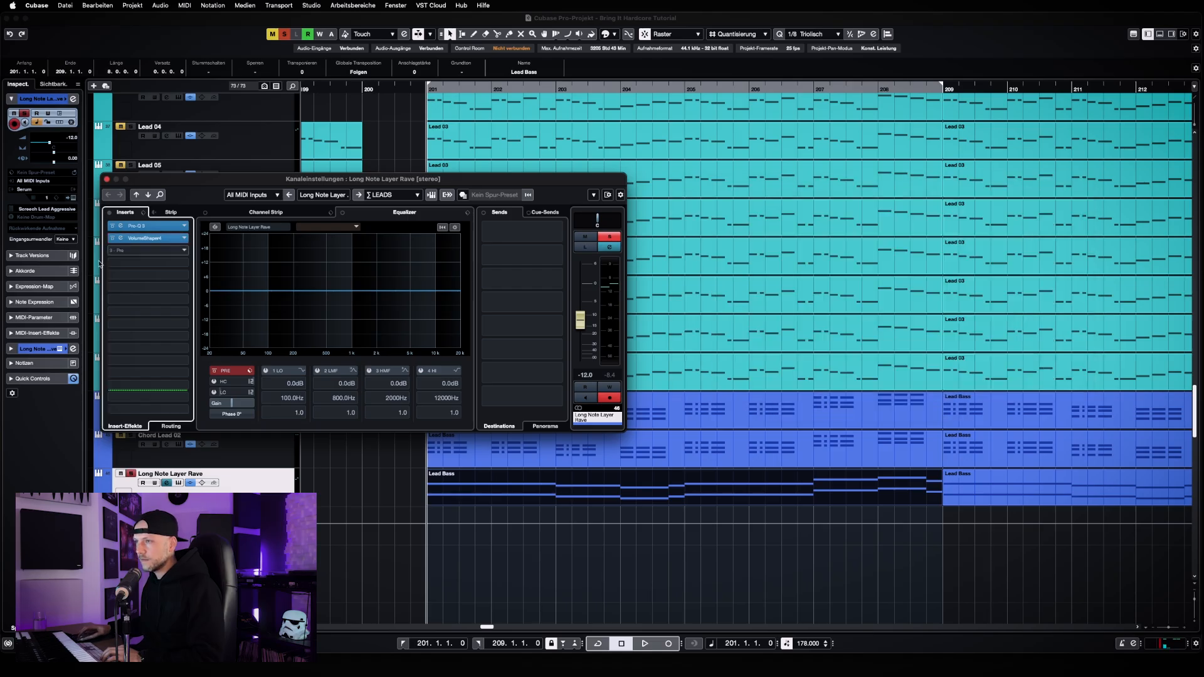
# Add a second VolumeShaper4 in the third insert slot of Long Note Layer Rave and load the D-CEPTOR Sidechain preset
pyautogui.click(137, 251)
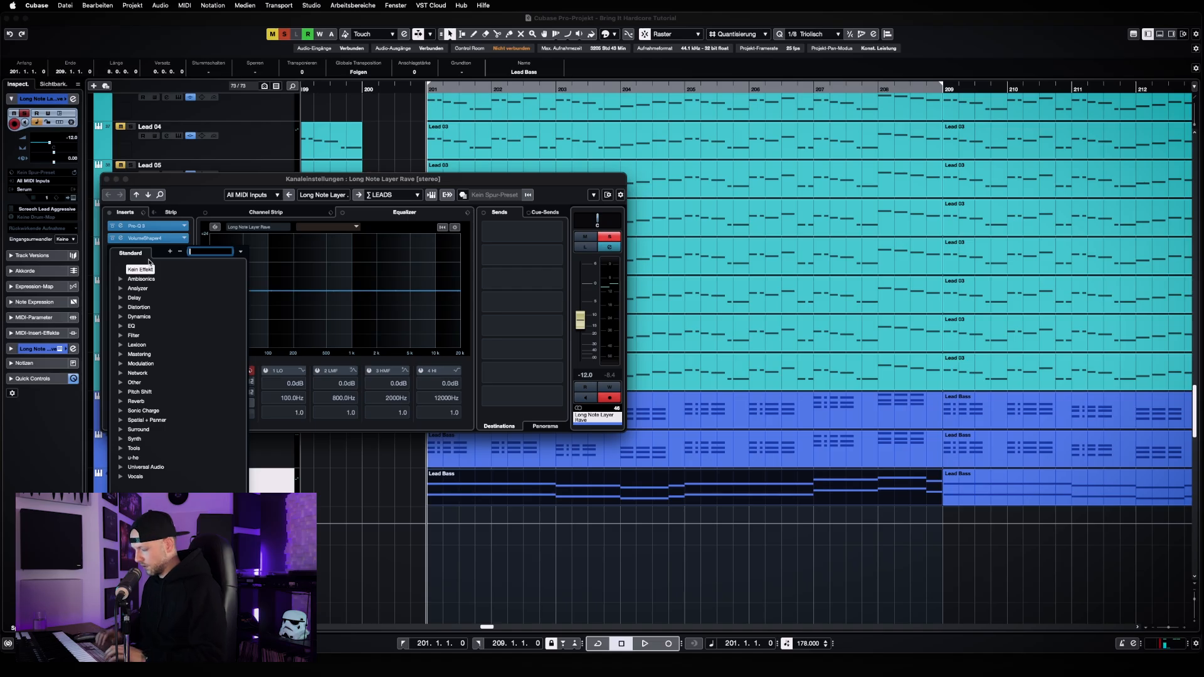
pyautogui.write('volume')
pyautogui.click(155, 278)
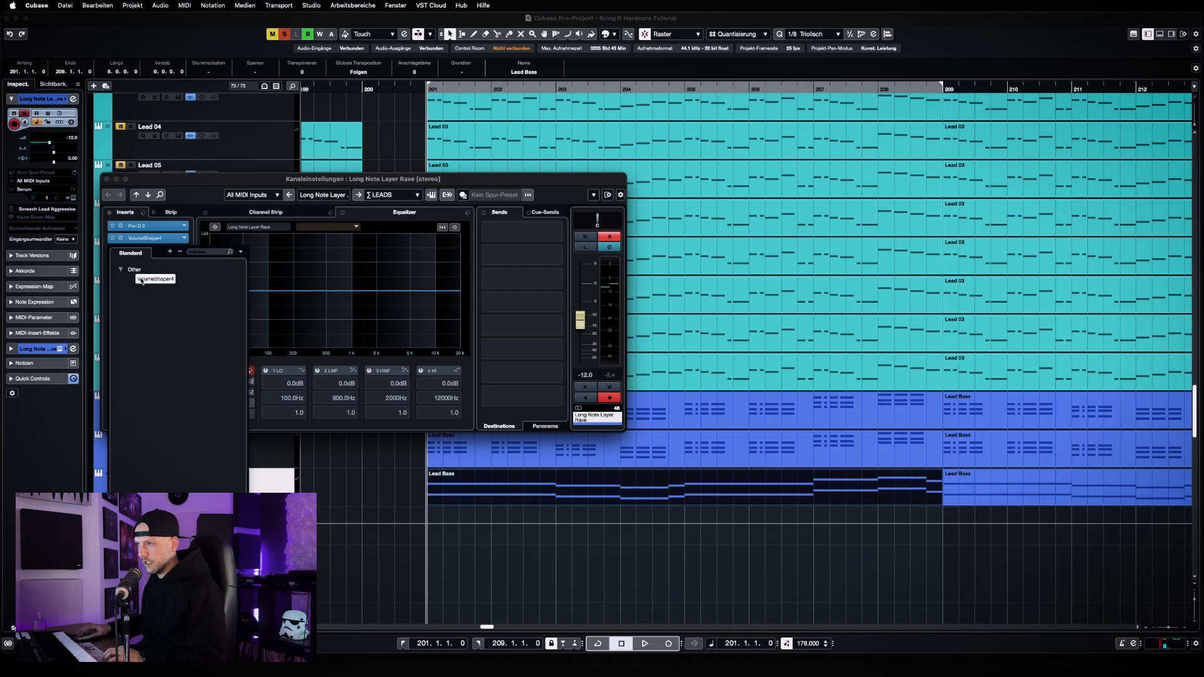
pyautogui.moveTo(1201, 399); pyautogui.dragTo(723, 190)
pyautogui.click(626, 201)
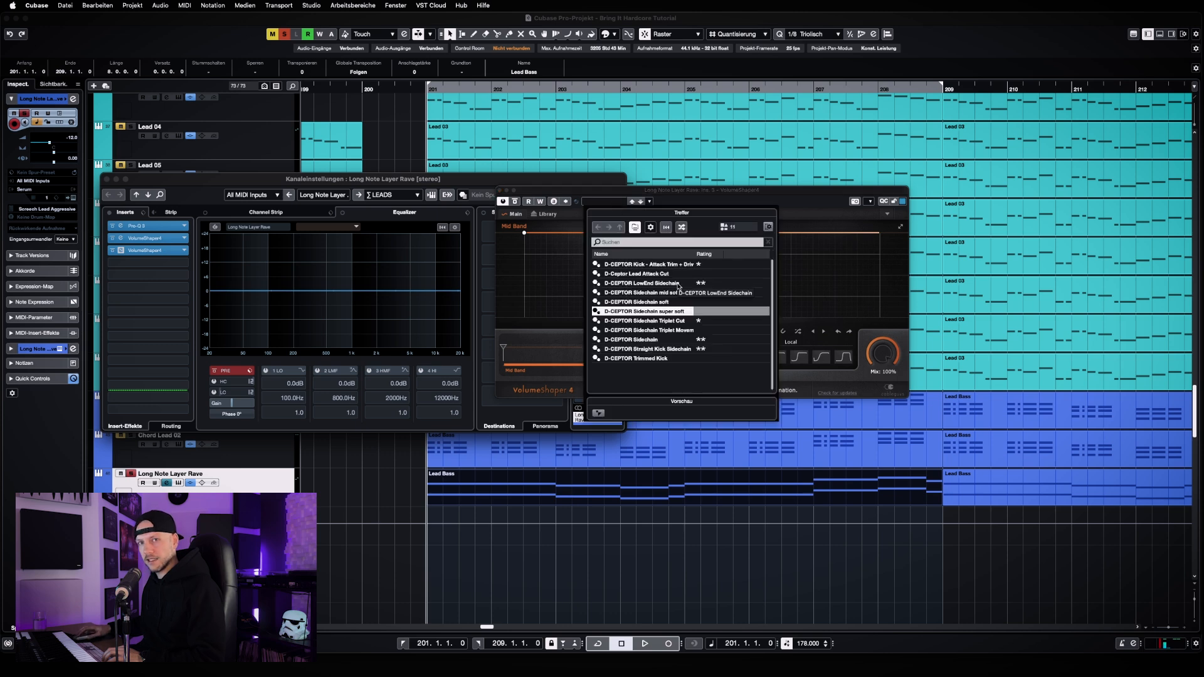
pyautogui.doubleClick(657, 339)
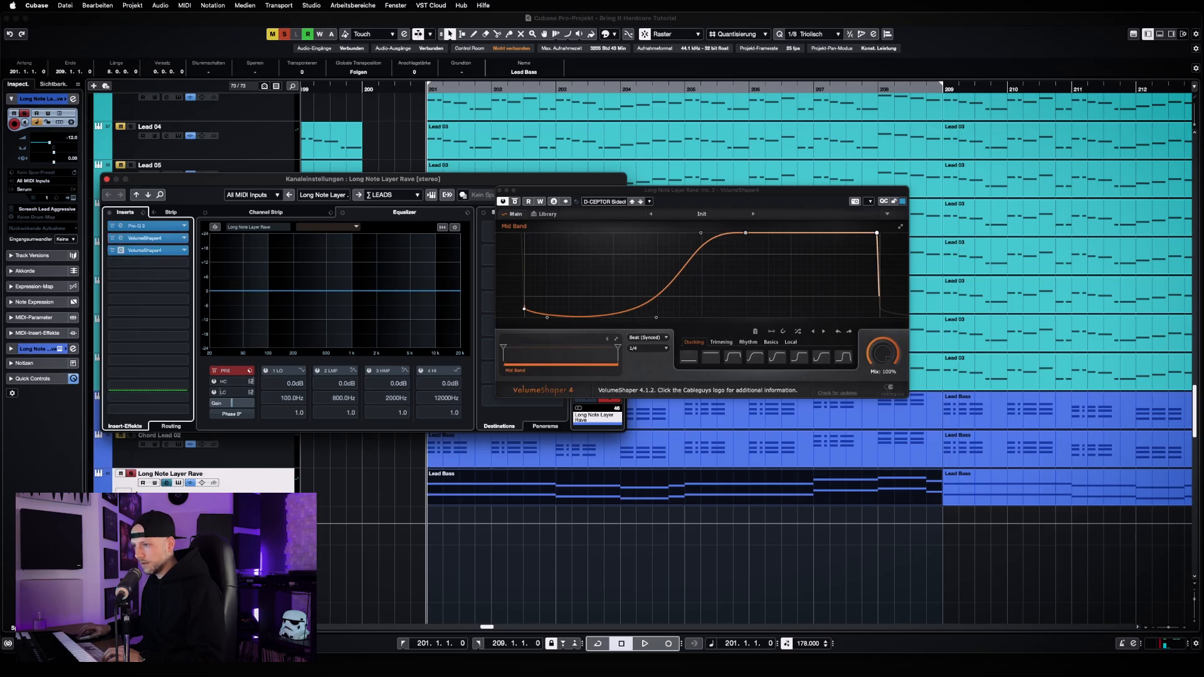
# Bypass the original VolumeShaper4 in the second insert slot of the Long Note Layer Rave channel
pyautogui.click(336, 488)
pyautogui.scroll(-1, 336, 486)
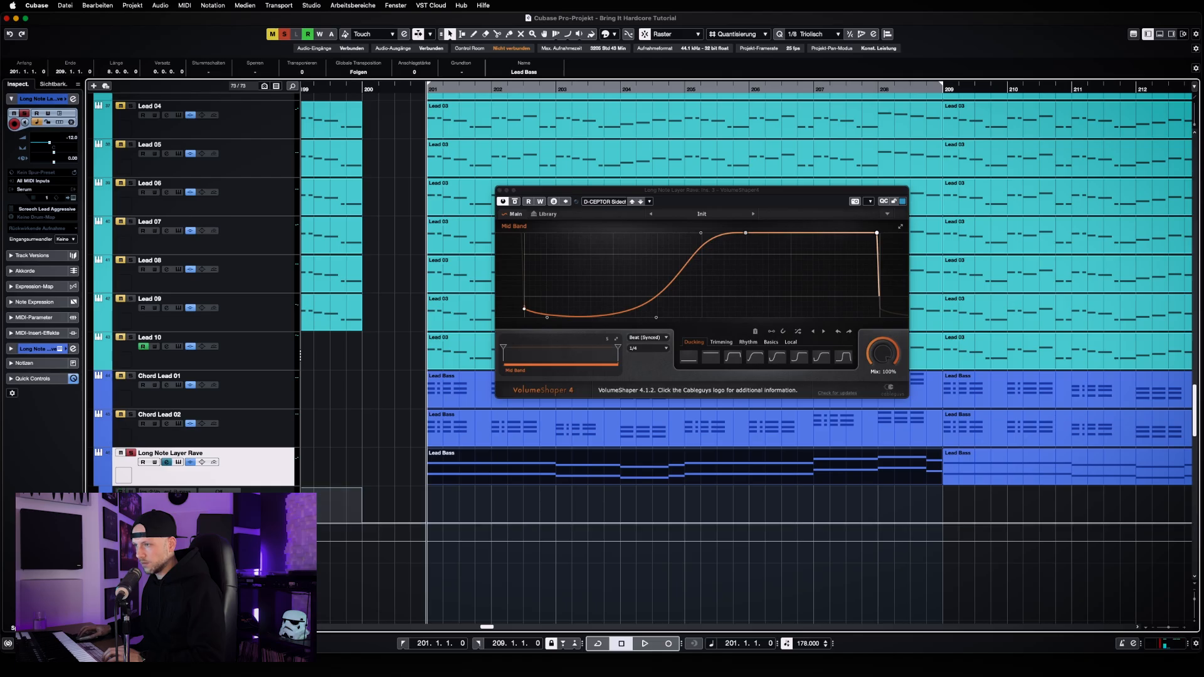
pyautogui.click(170, 464)
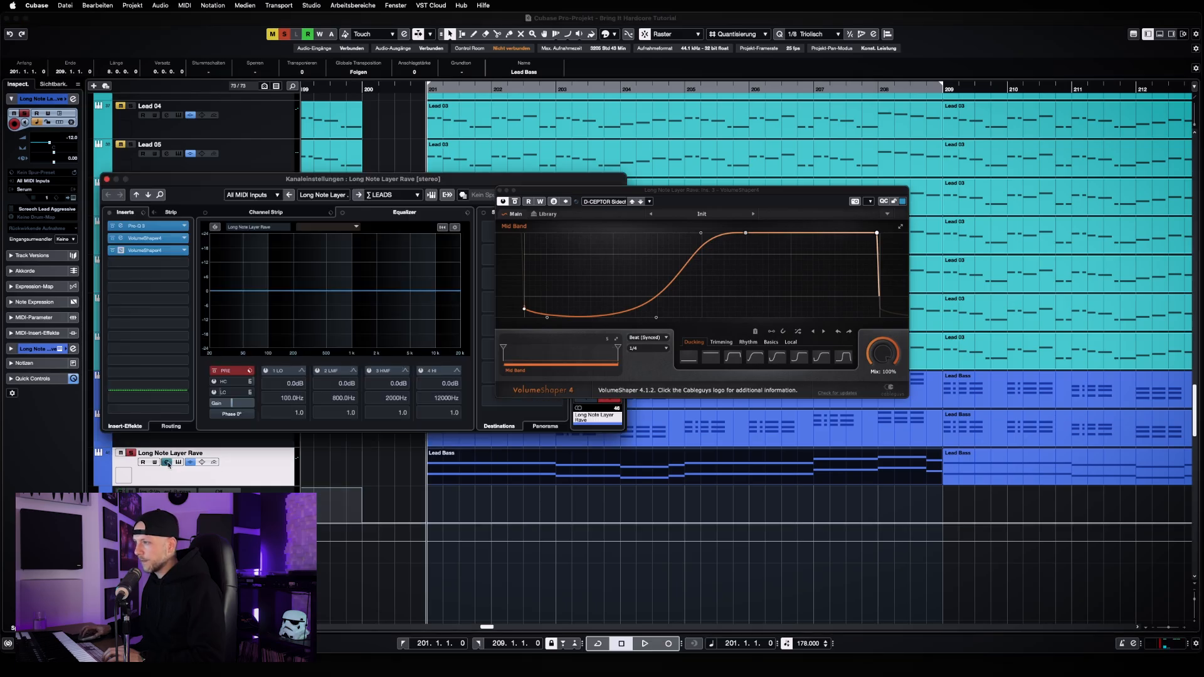
pyautogui.click(112, 240)
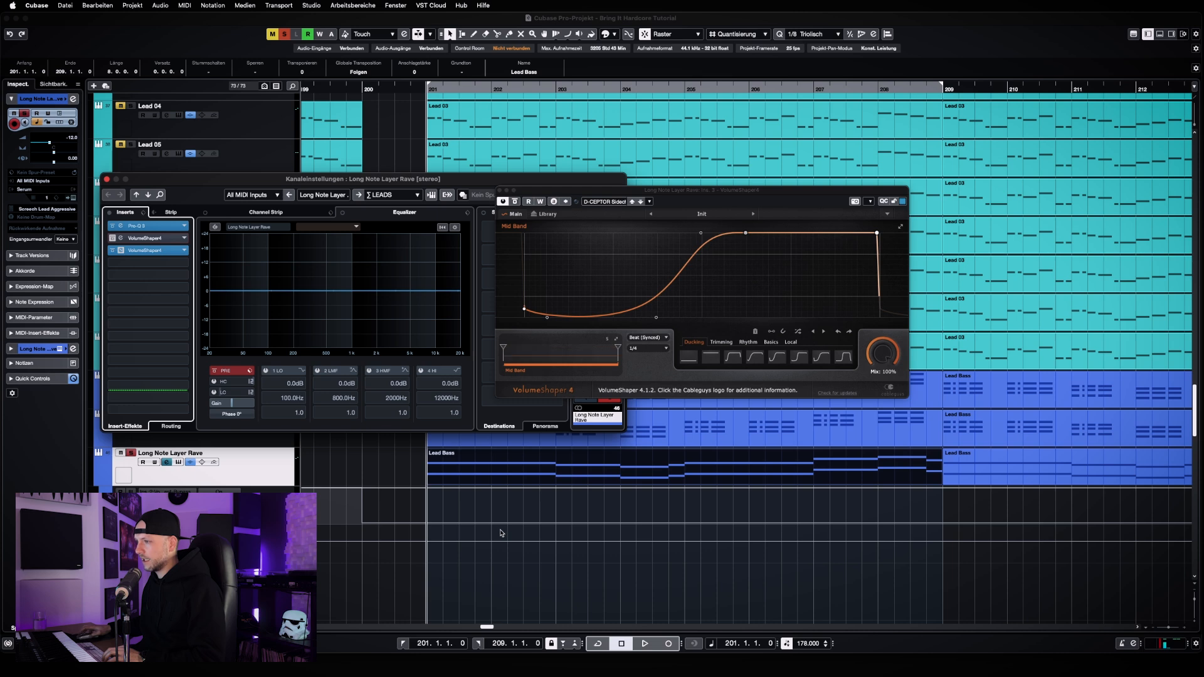
# Play back Long Note Layer Rave from bar 201 with the newly added sidechain shaper and stop around bar 206
pyautogui.click(552, 595)
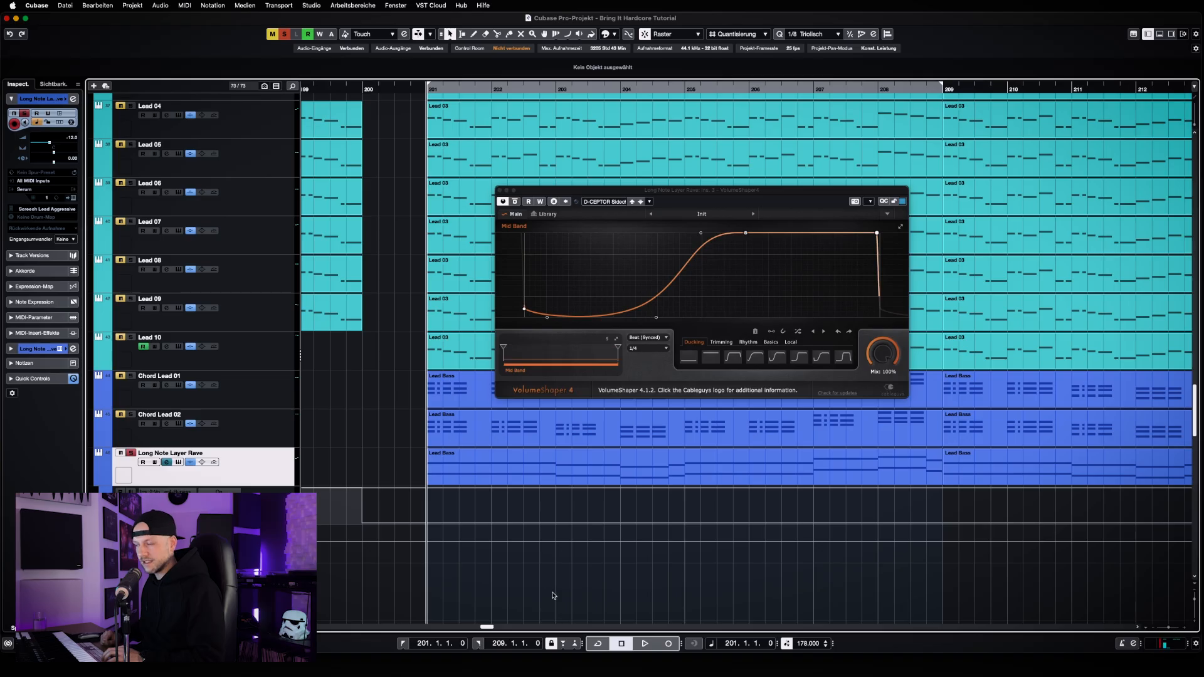
pyautogui.press('space')
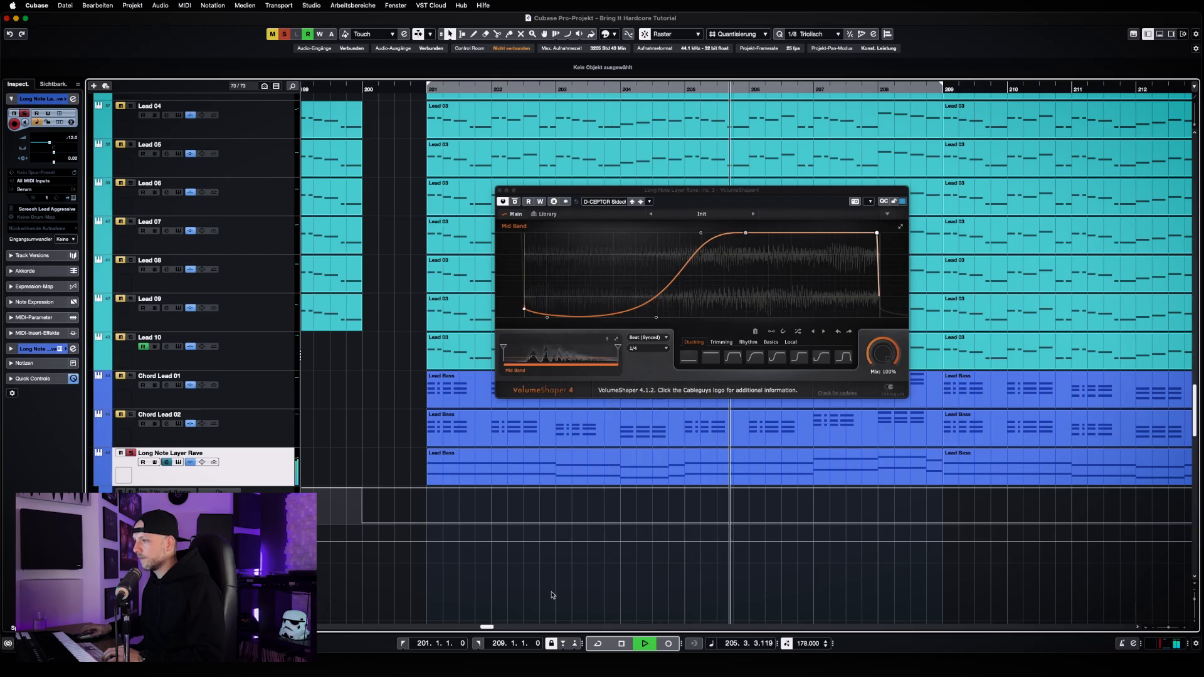
pyautogui.press('space')
pyautogui.scroll(10, 557, 582)
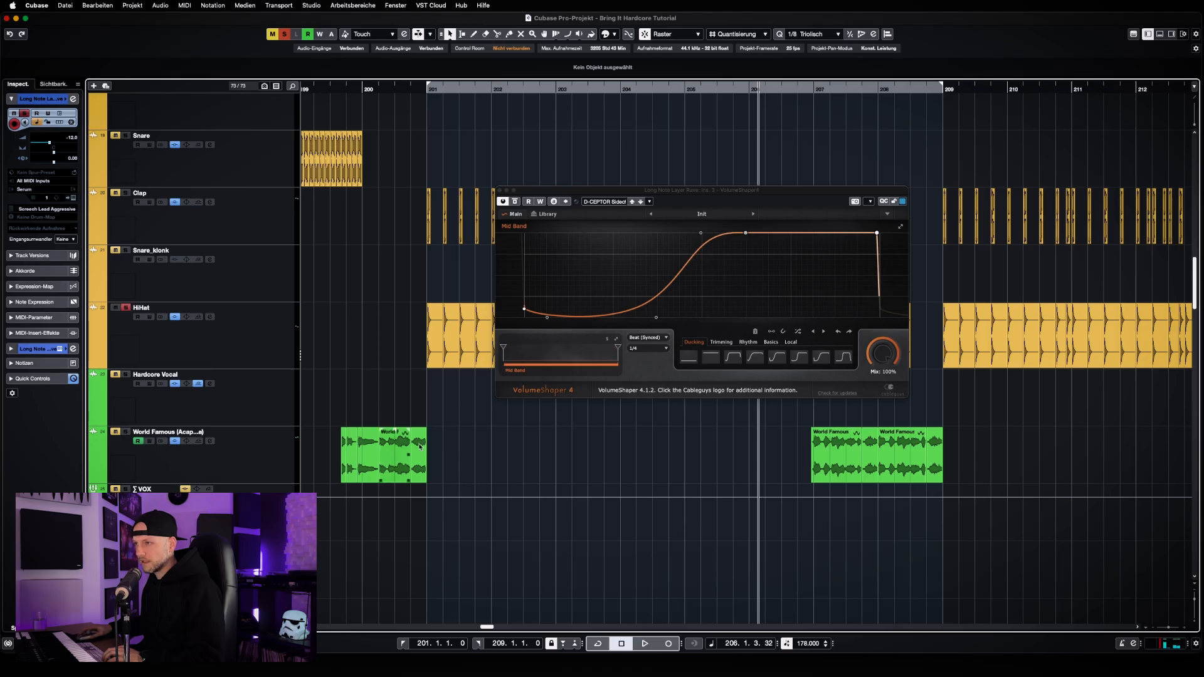
pyautogui.scroll(-8, 575, 487)
pyautogui.scroll(-10, 576, 487)
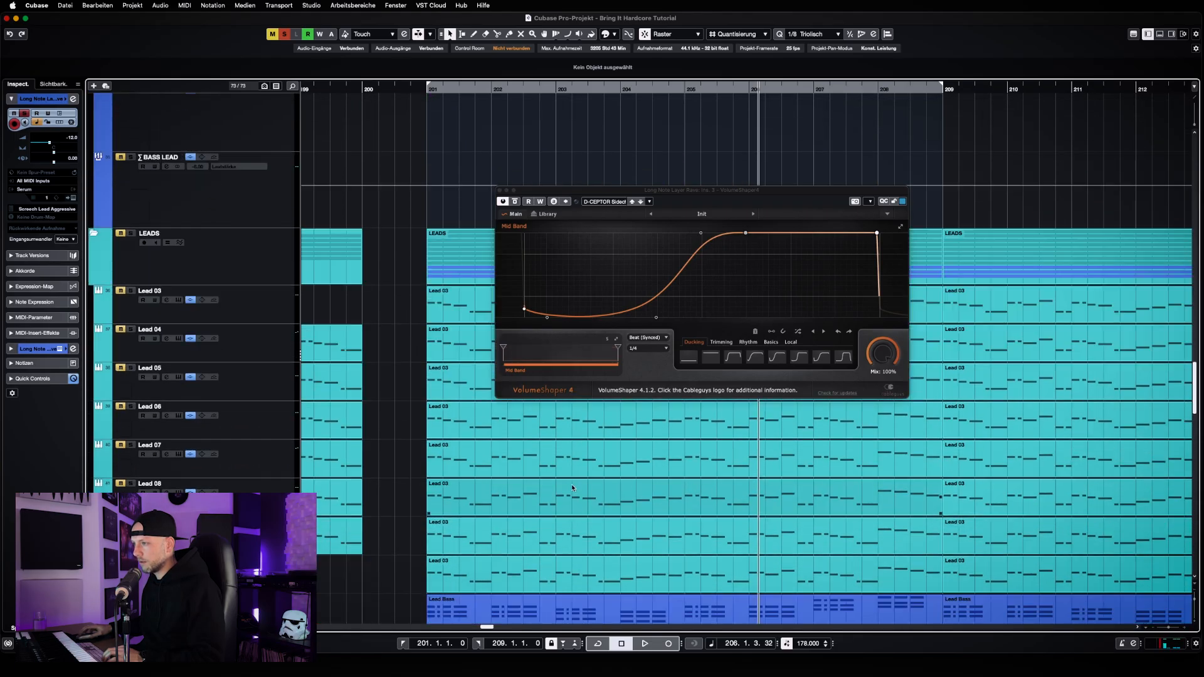
pyautogui.scroll(1, 590, 467)
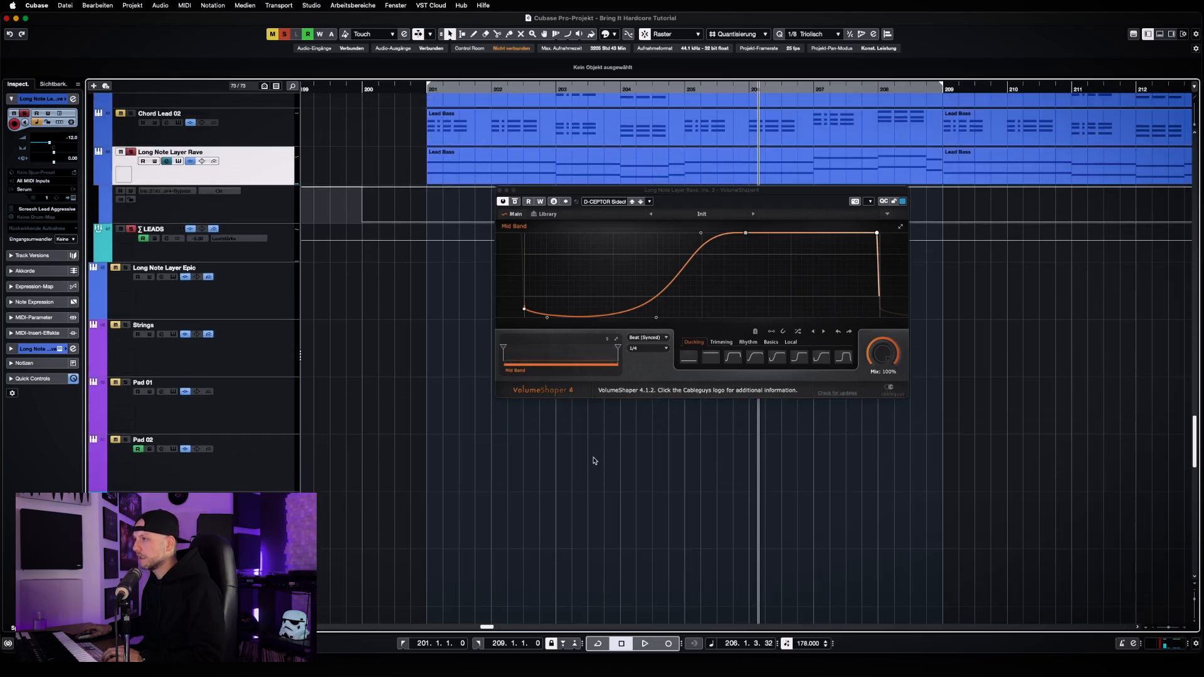
# Play back Long Note Layer Rave with the D-CEPTOR sidechain shaper in view, turn on cycling between bars 201 and 209, and stop
pyautogui.press('space')
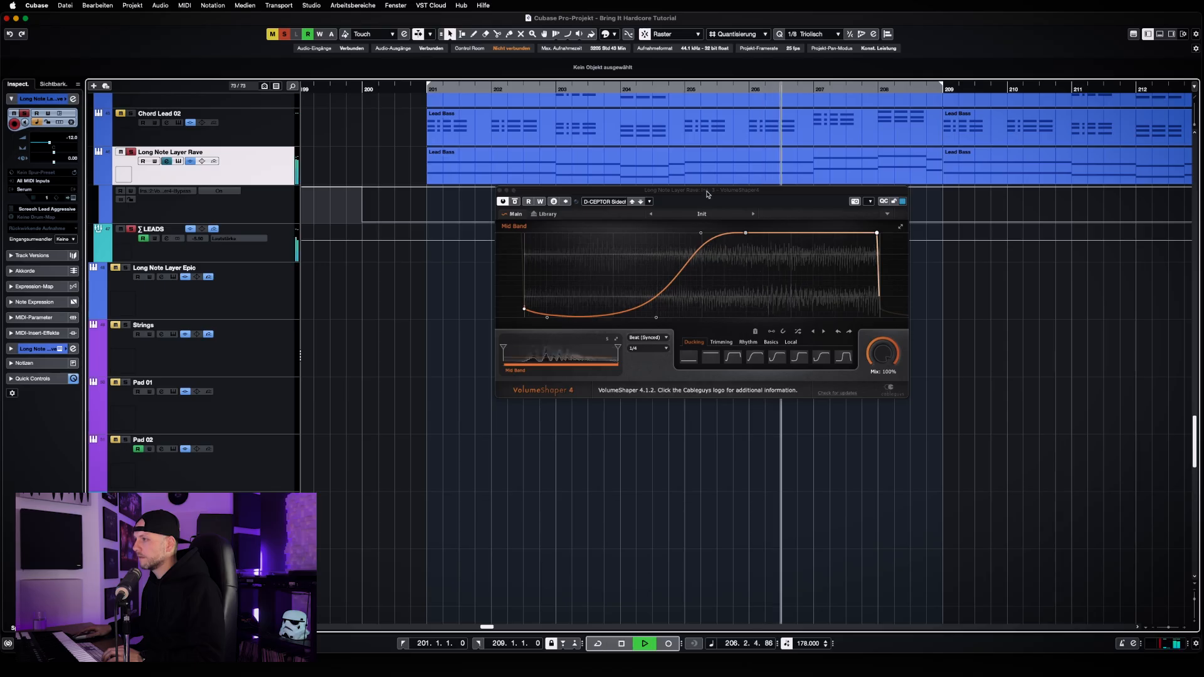
pyautogui.moveTo(704, 189); pyautogui.dragTo(665, 238)
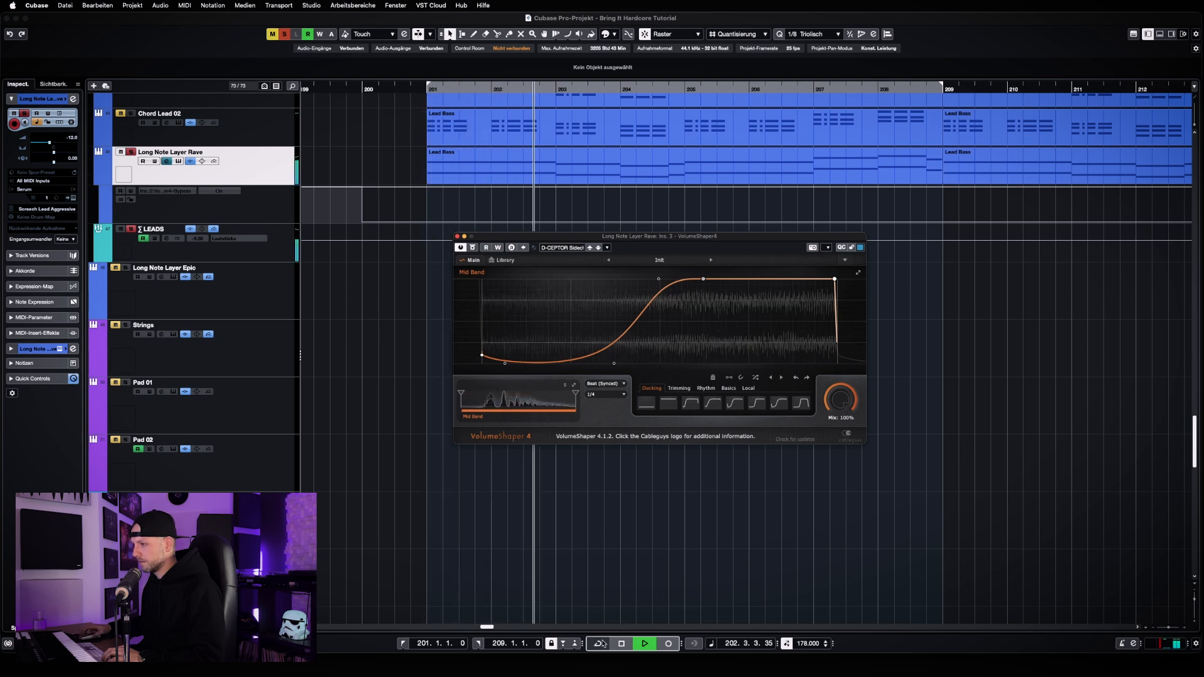
pyautogui.click(681, 513)
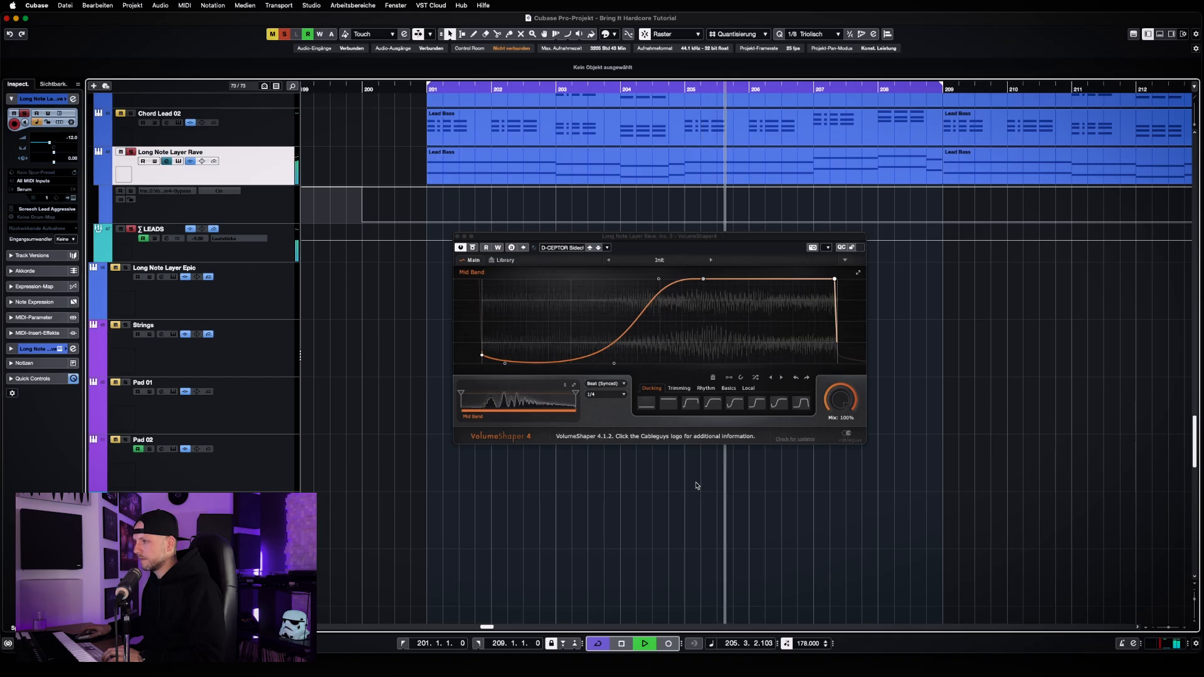
pyautogui.press('space')
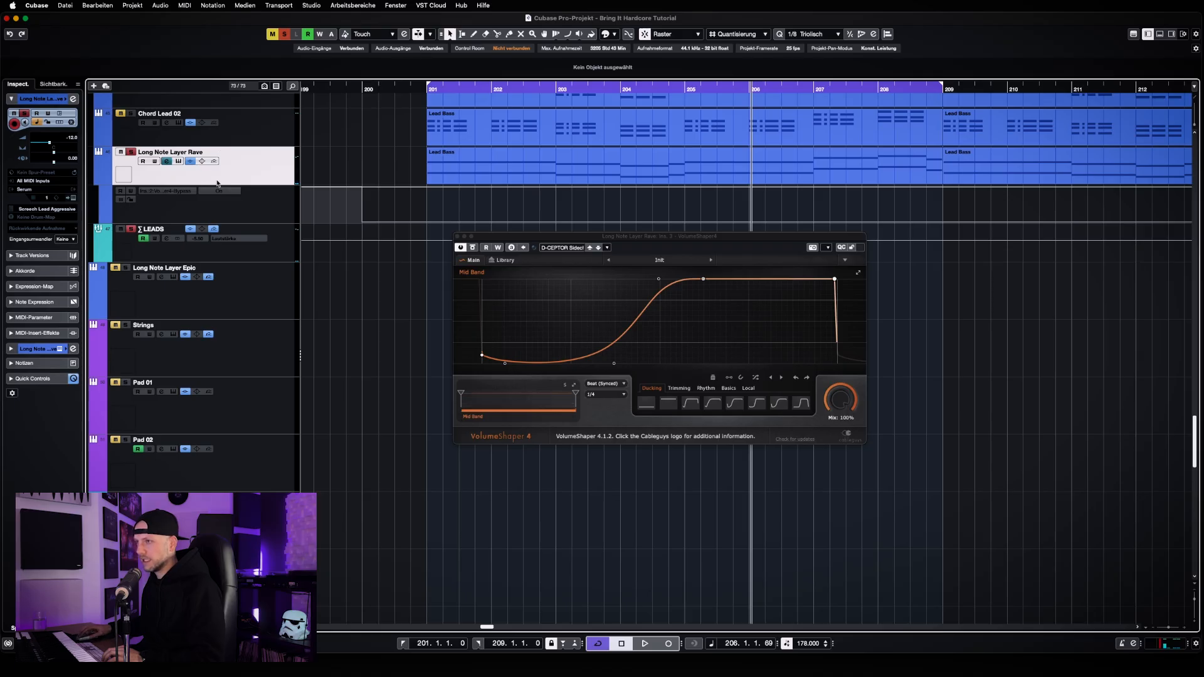
# Remove the added VolumeShaper4 from the third insert slot of Long Note Layer Rave and discard its changes
pyautogui.click(166, 162)
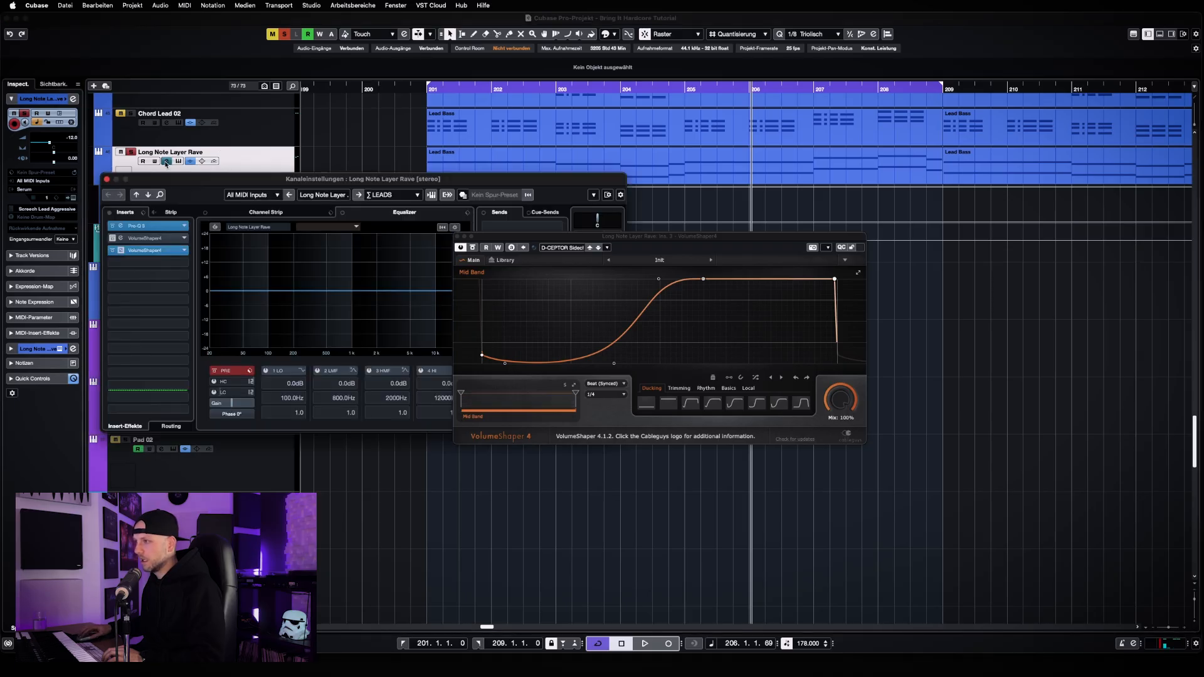
pyautogui.click(457, 238)
pyautogui.click(146, 250)
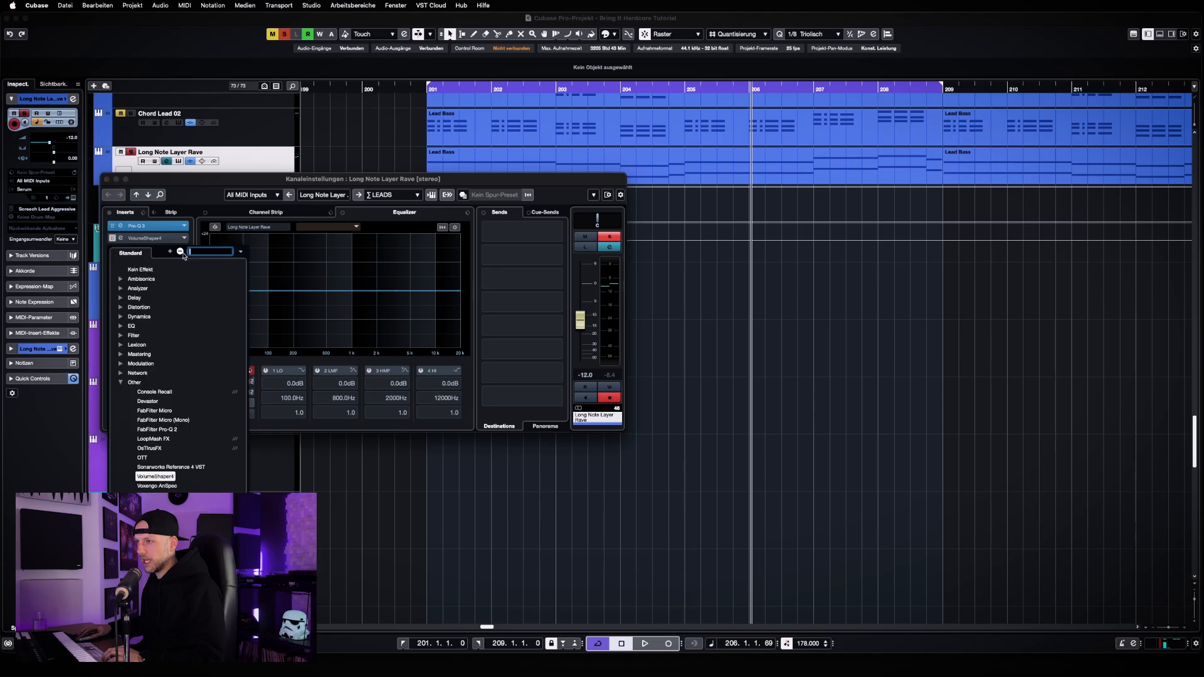
pyautogui.click(141, 270)
pyautogui.click(881, 234)
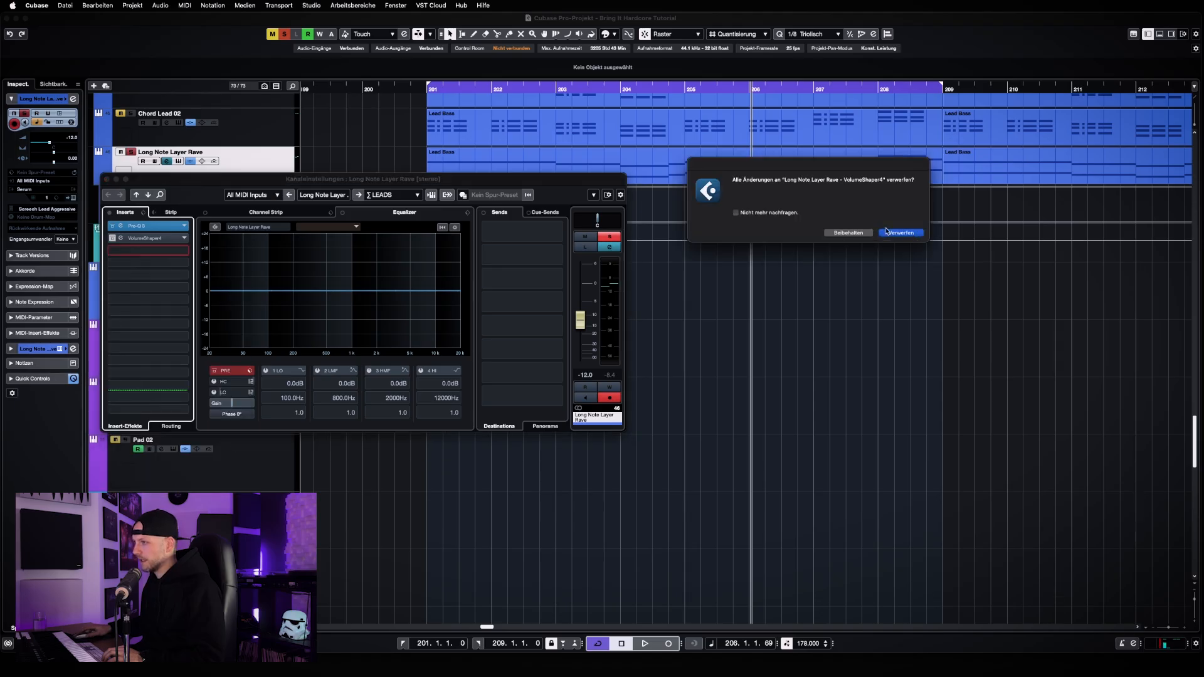
pyautogui.moveTo(481, 181); pyautogui.dragTo(750, 247)
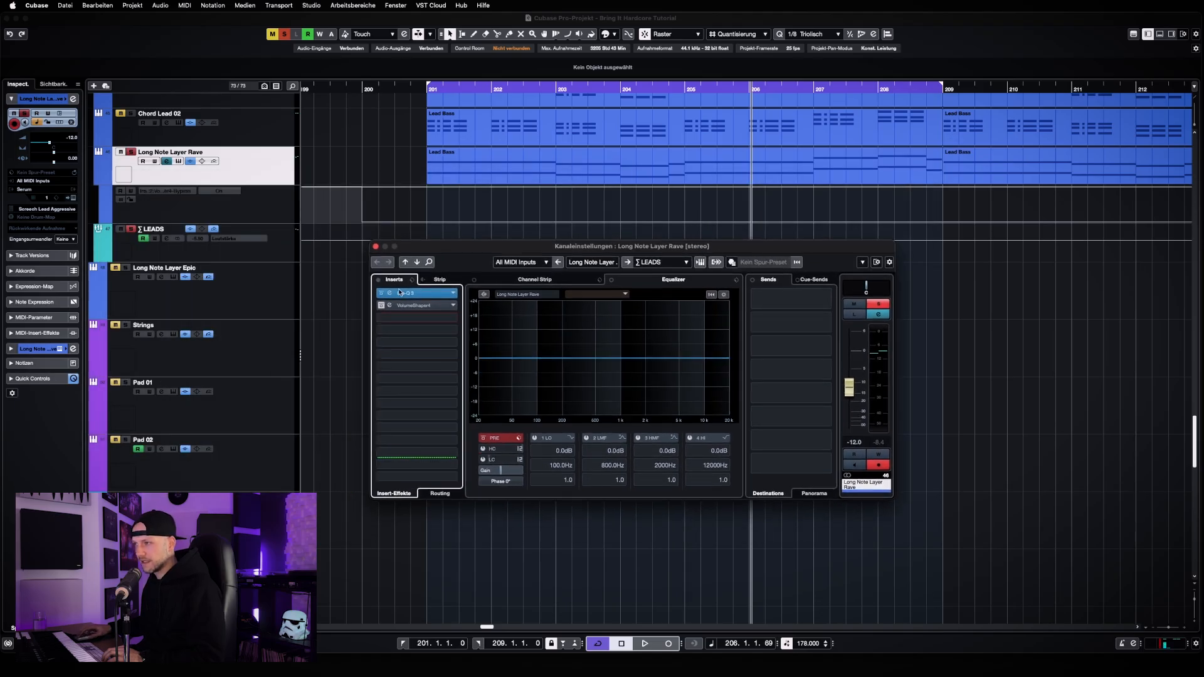
# Enable automation reading on Long Note Layer Rave's insert 2 VolumeShaper4 bypass lane and return the playhead to bar 201
pyautogui.click(140, 196)
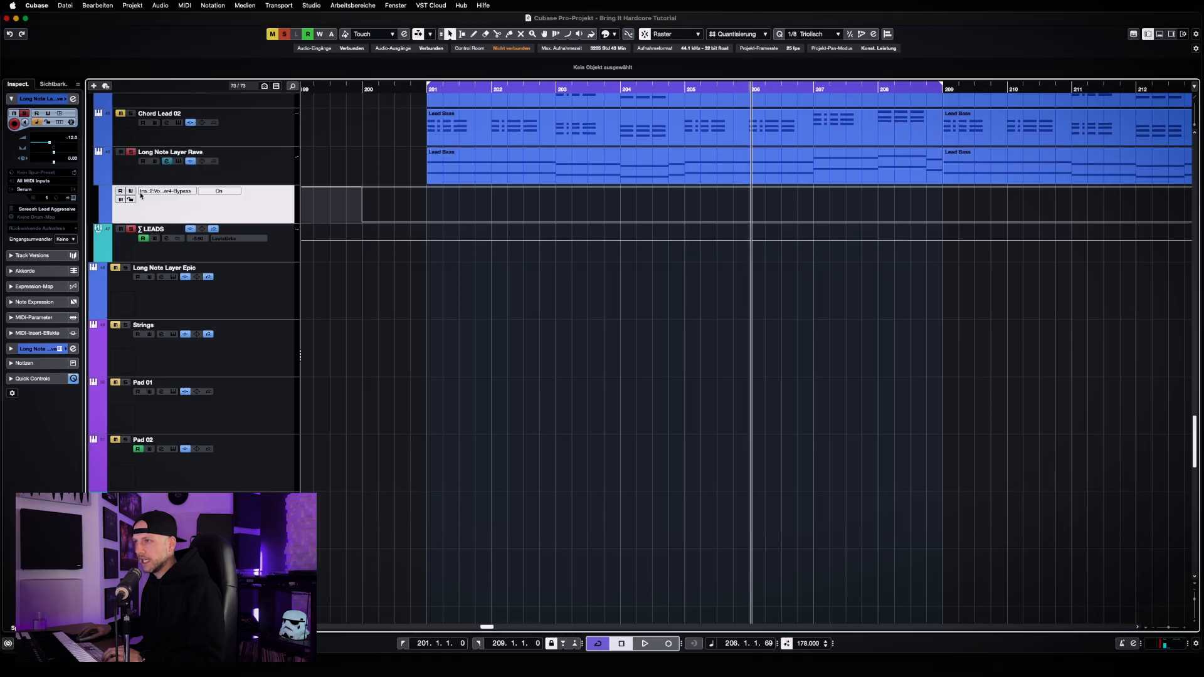
pyautogui.click(121, 191)
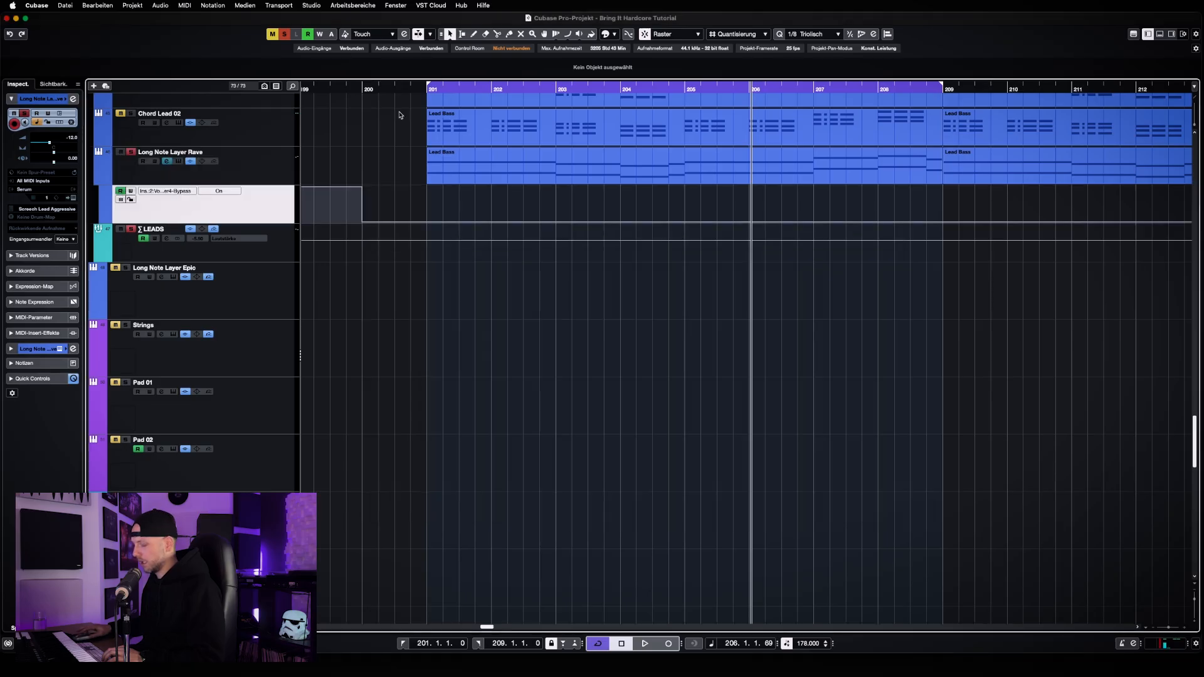
pyautogui.press('KP_1')
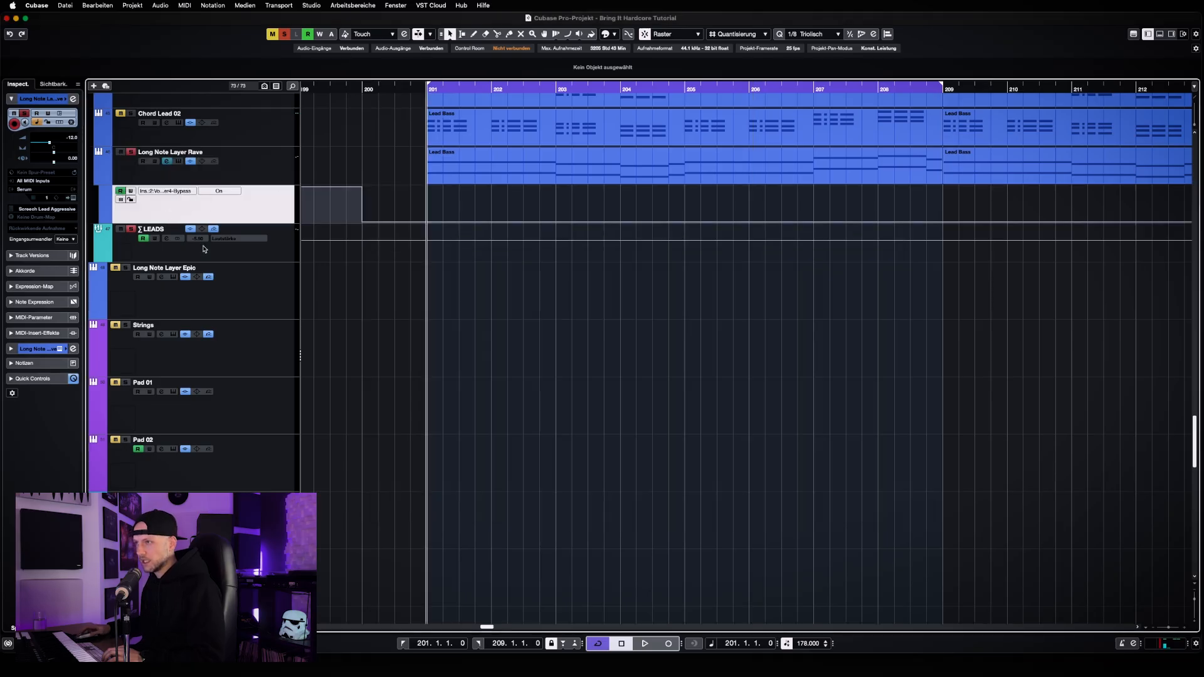
# Open the original VolumeShaper4 from the Long Note Layer Rave channel settings and keep only the plug-in window open below the tracks
pyautogui.click(167, 239)
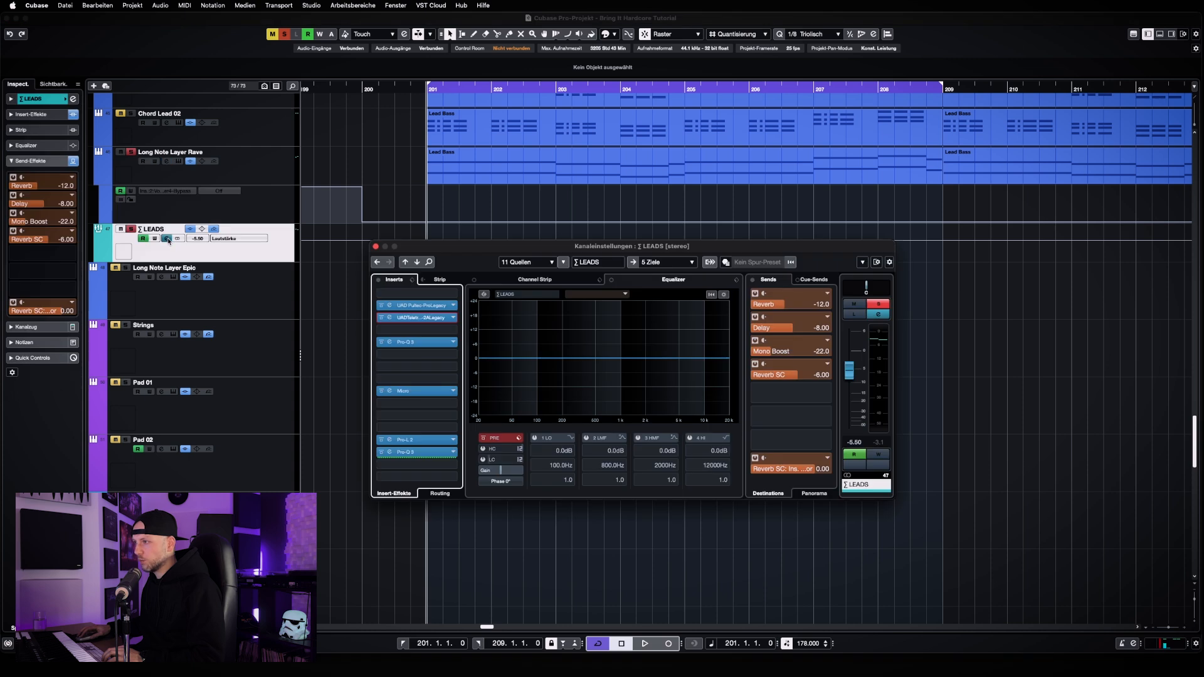
pyautogui.click(376, 248)
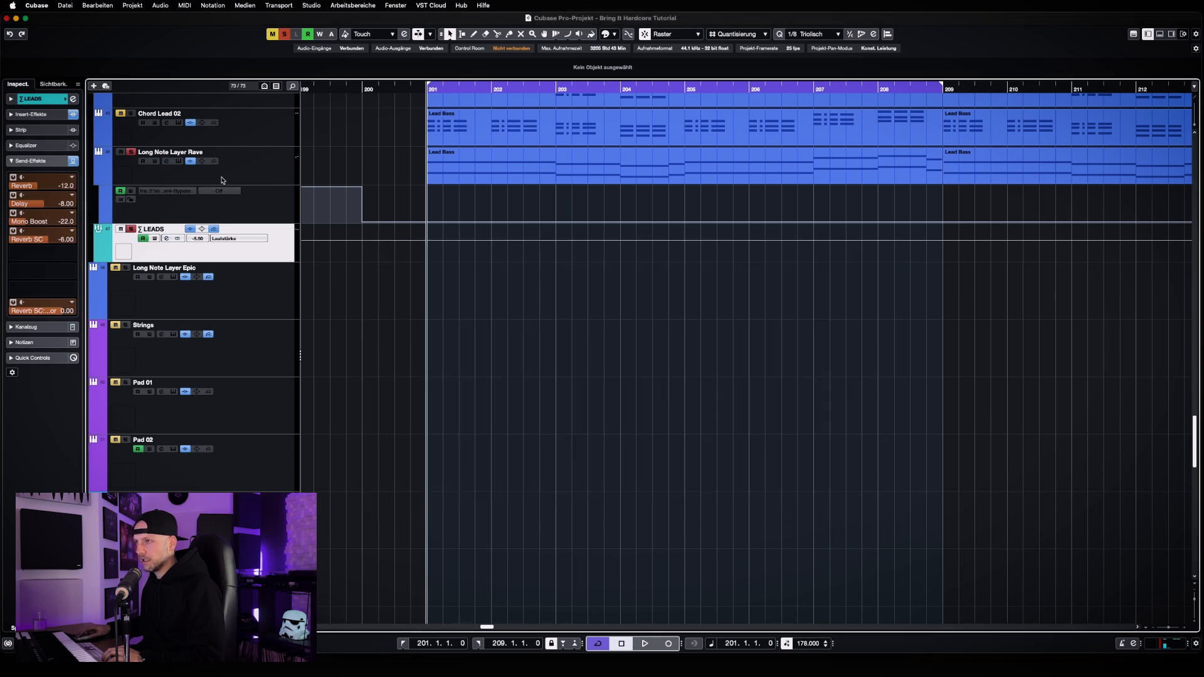
pyautogui.click(222, 181)
pyautogui.click(167, 161)
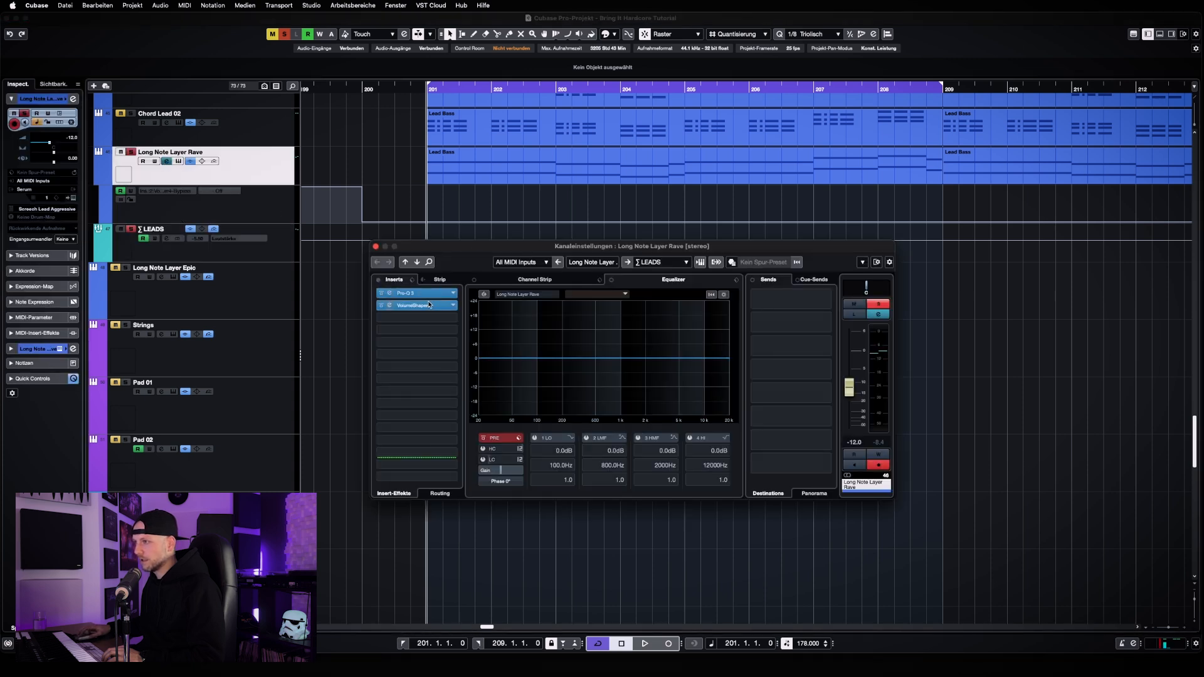
pyautogui.click(430, 305)
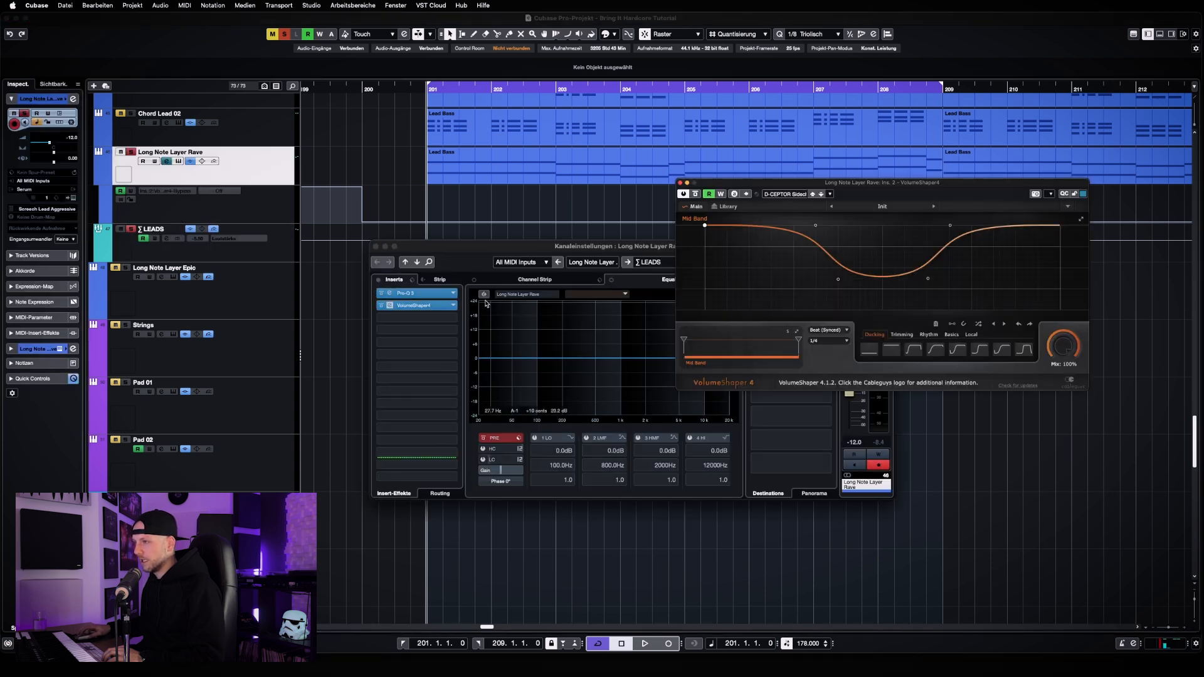
pyautogui.click(376, 247)
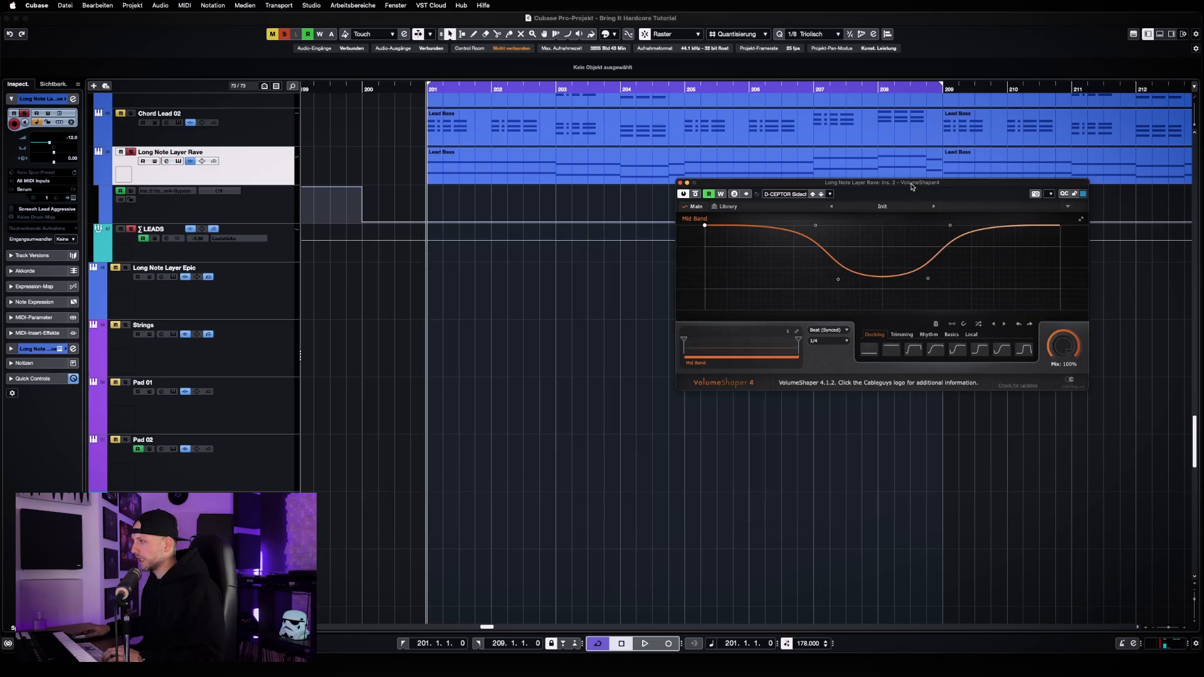
pyautogui.moveTo(912, 186); pyautogui.dragTo(690, 262)
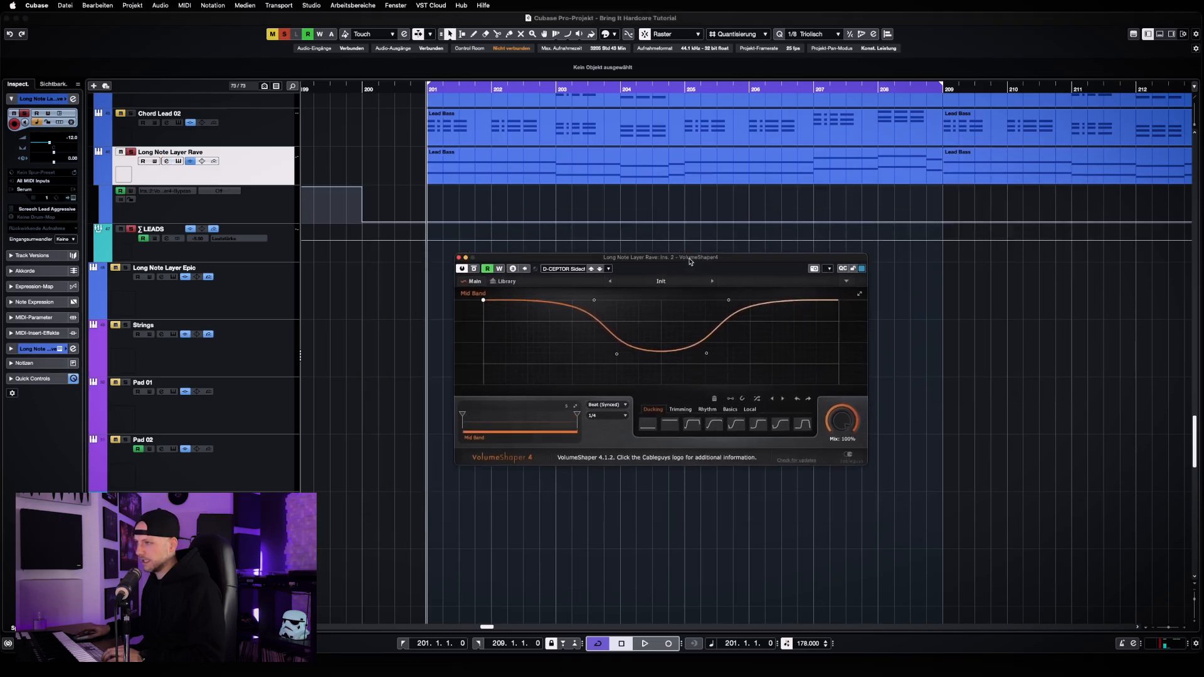
# Loop Long Note Layer Rave from bar 201 with the original sidechain curve, stop playback, and close the VolumeShaper4 window
pyautogui.press('space')
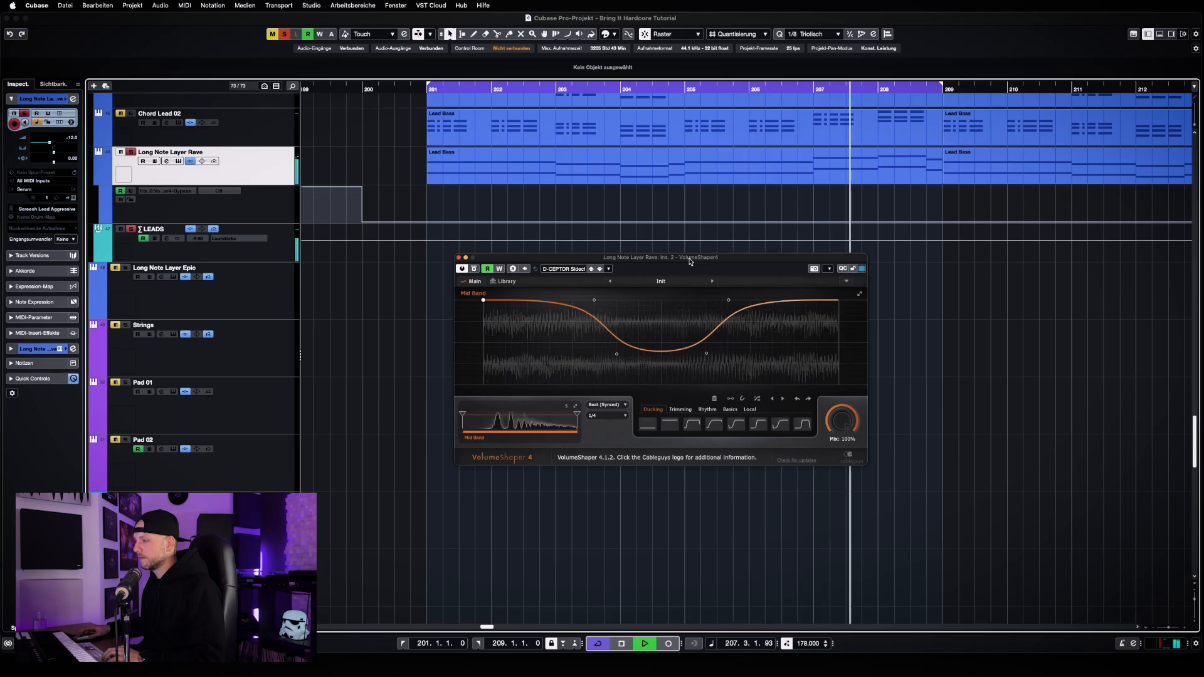
pyautogui.press('space')
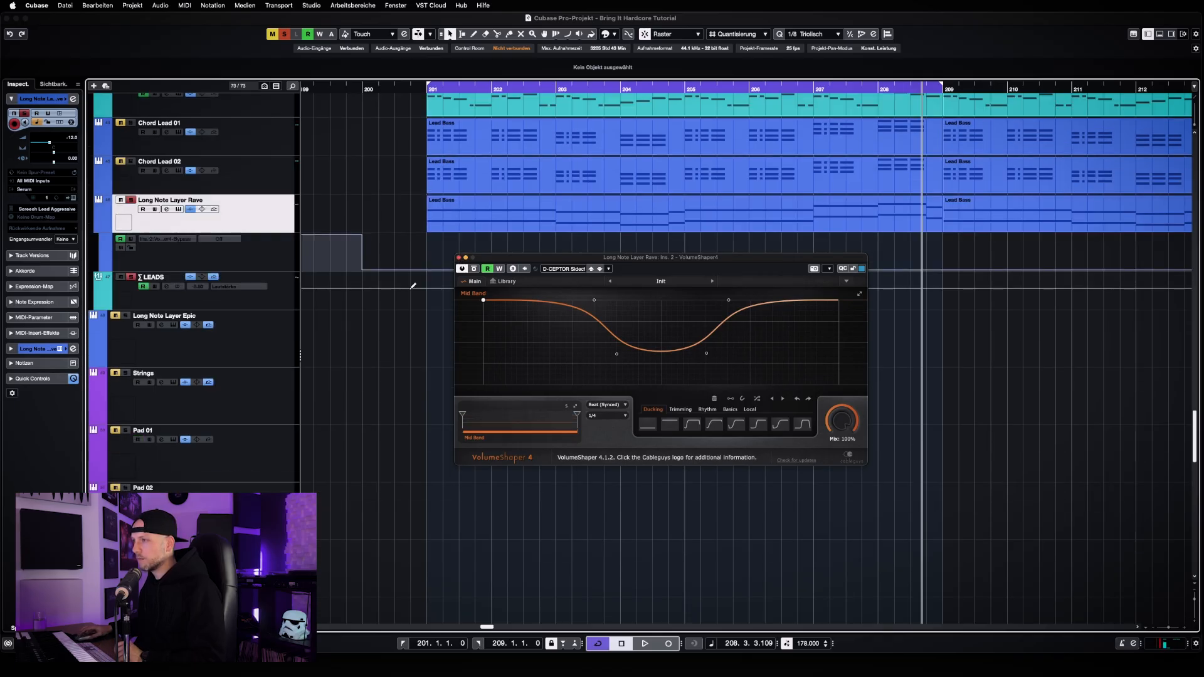
pyautogui.scroll(3, 433, 278)
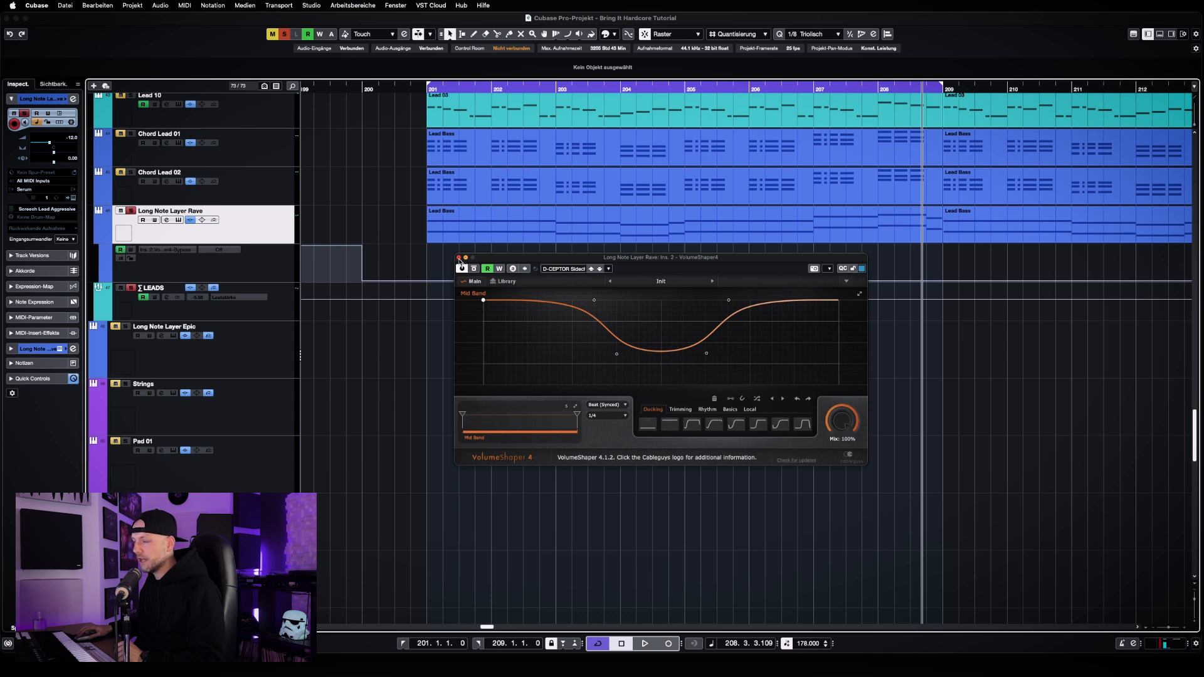
pyautogui.click(459, 258)
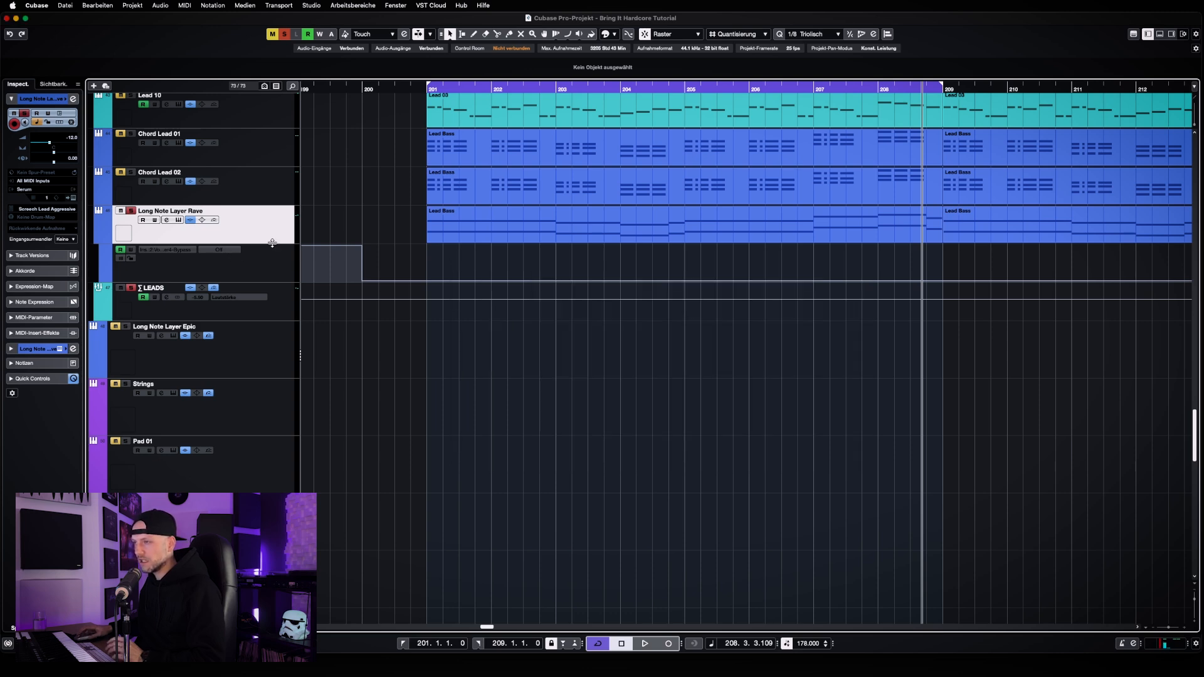
# Inspect the Serum instrument on Long Note Layer Rave, look through the Tha Playah presets without changing the sound, and close it
pyautogui.click(179, 221)
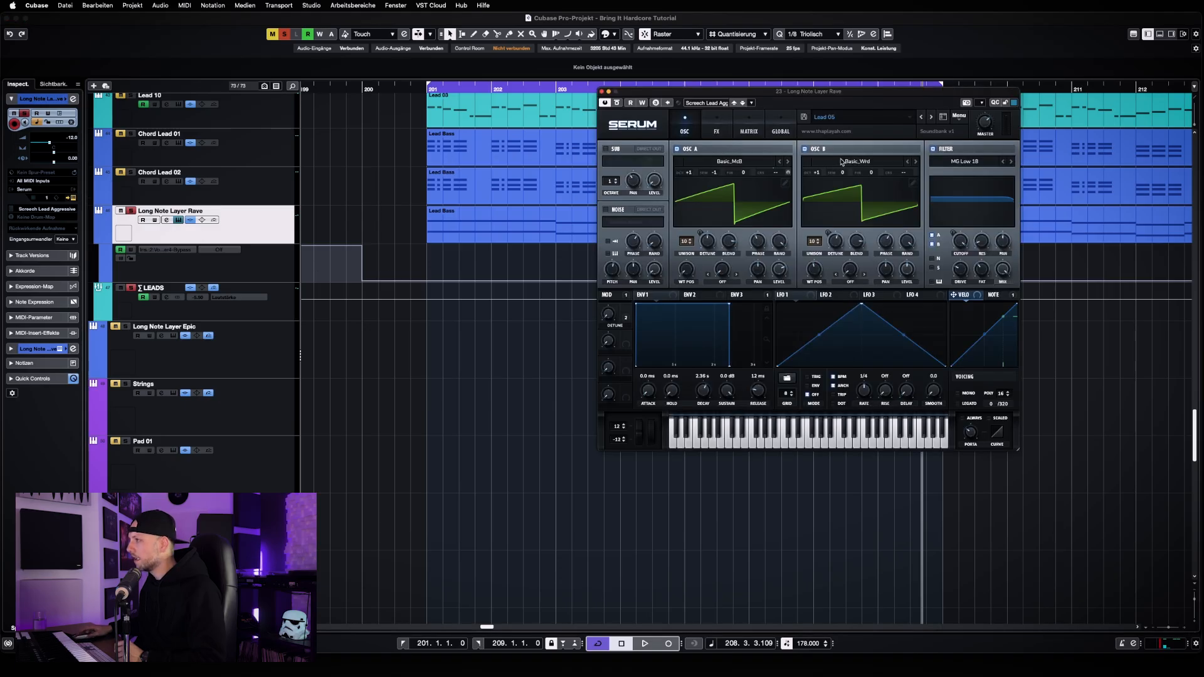
pyautogui.click(857, 119)
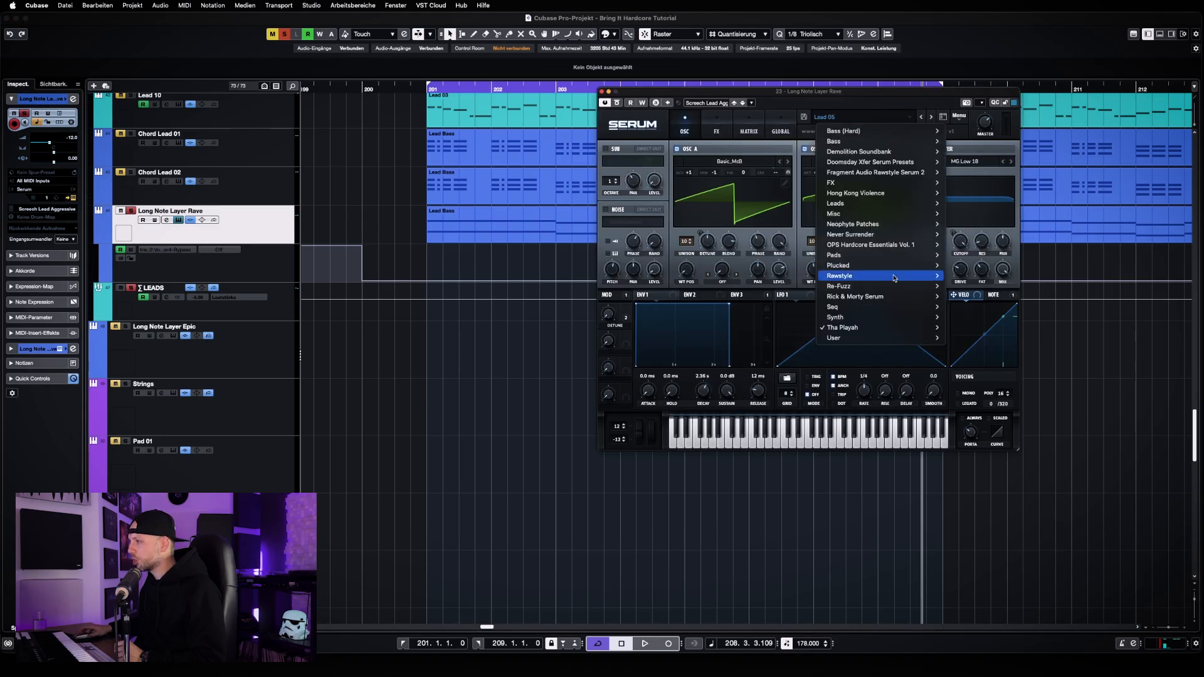
pyautogui.moveTo(914, 328)
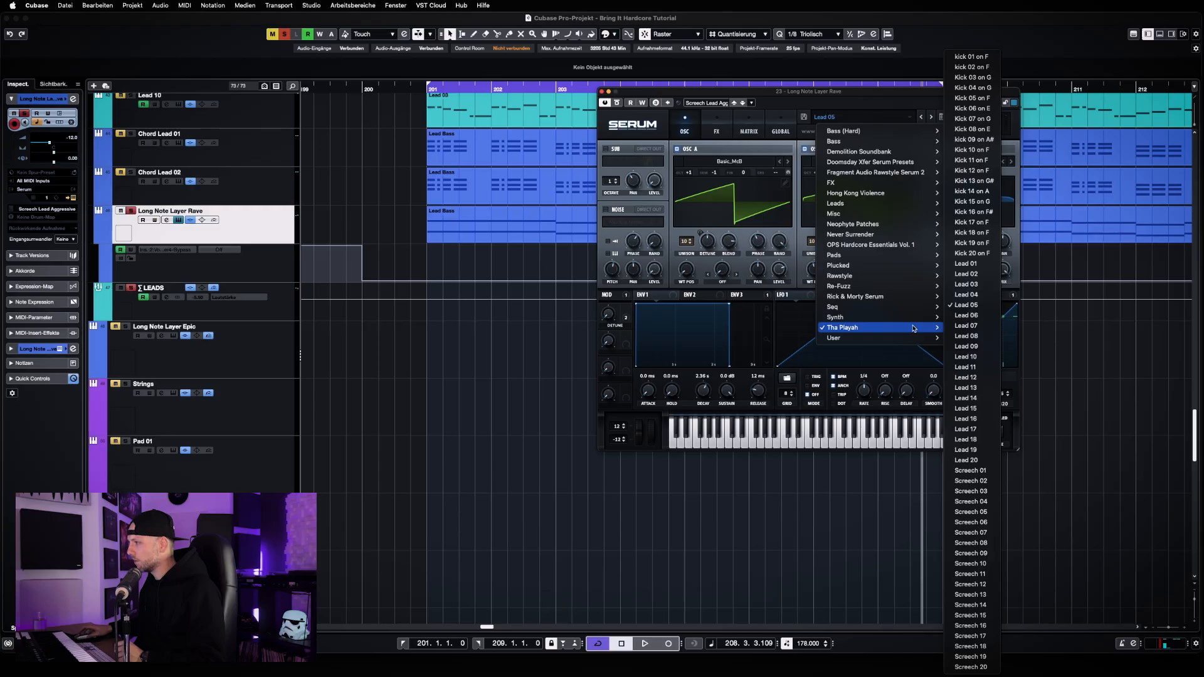
pyautogui.click(758, 473)
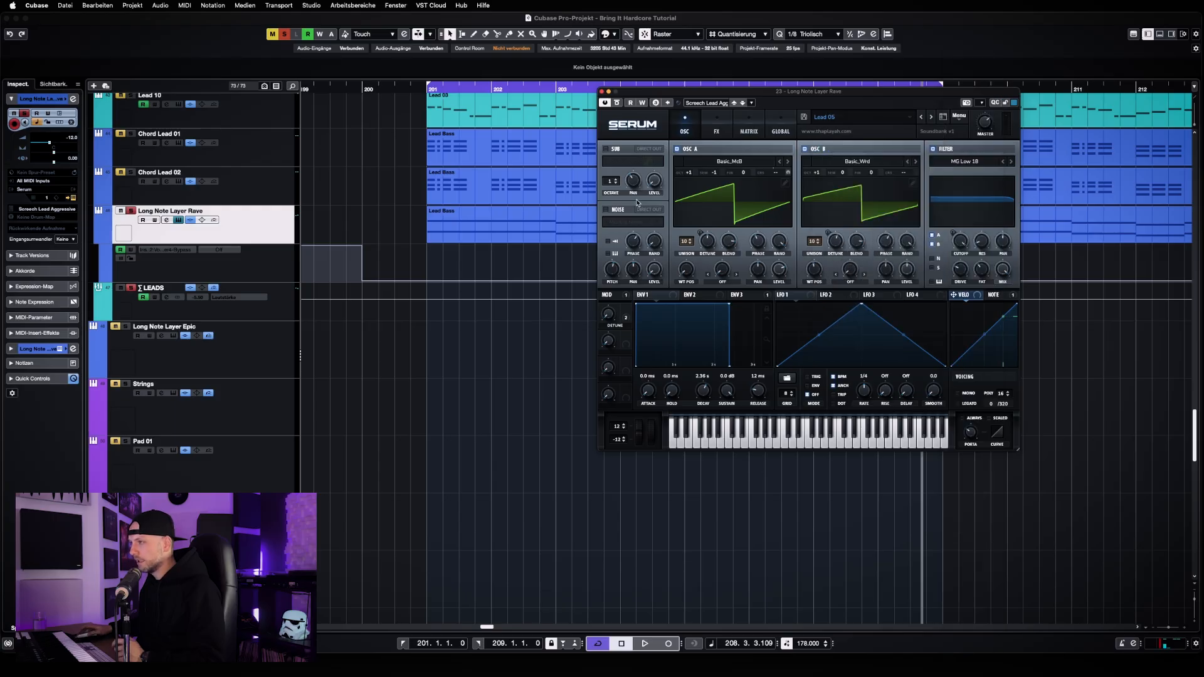
pyautogui.click(602, 92)
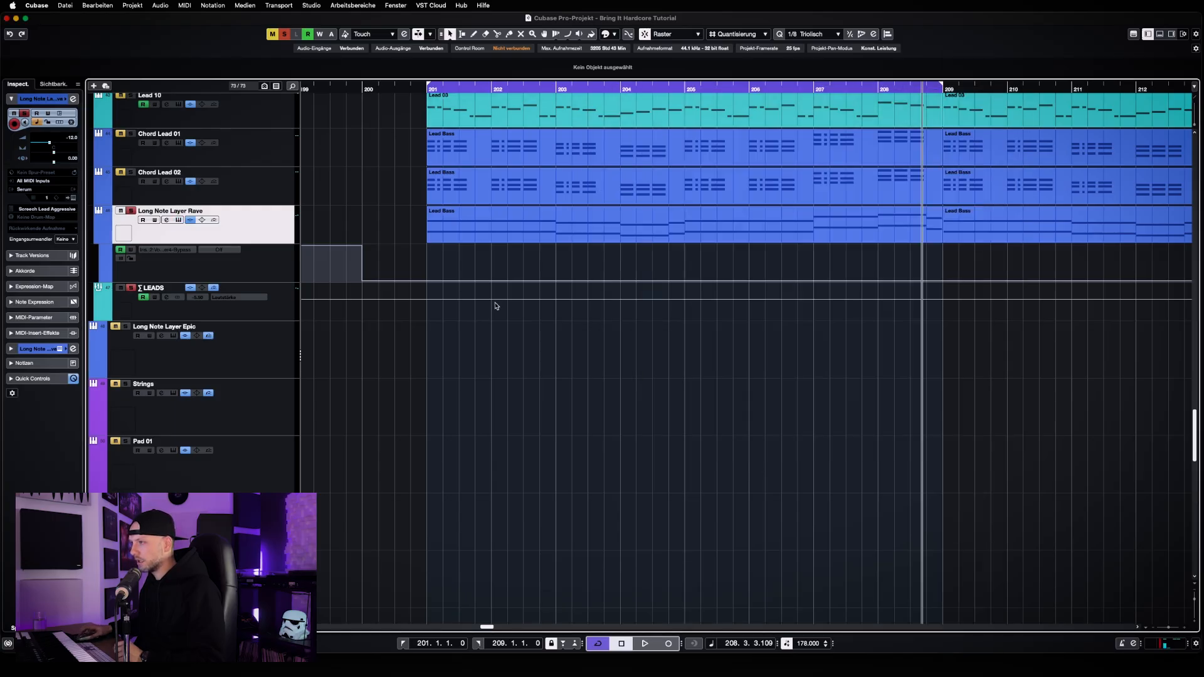
# Deactivate solo for all tracks and return the playhead to bar 201
pyautogui.scroll(5, 496, 305)
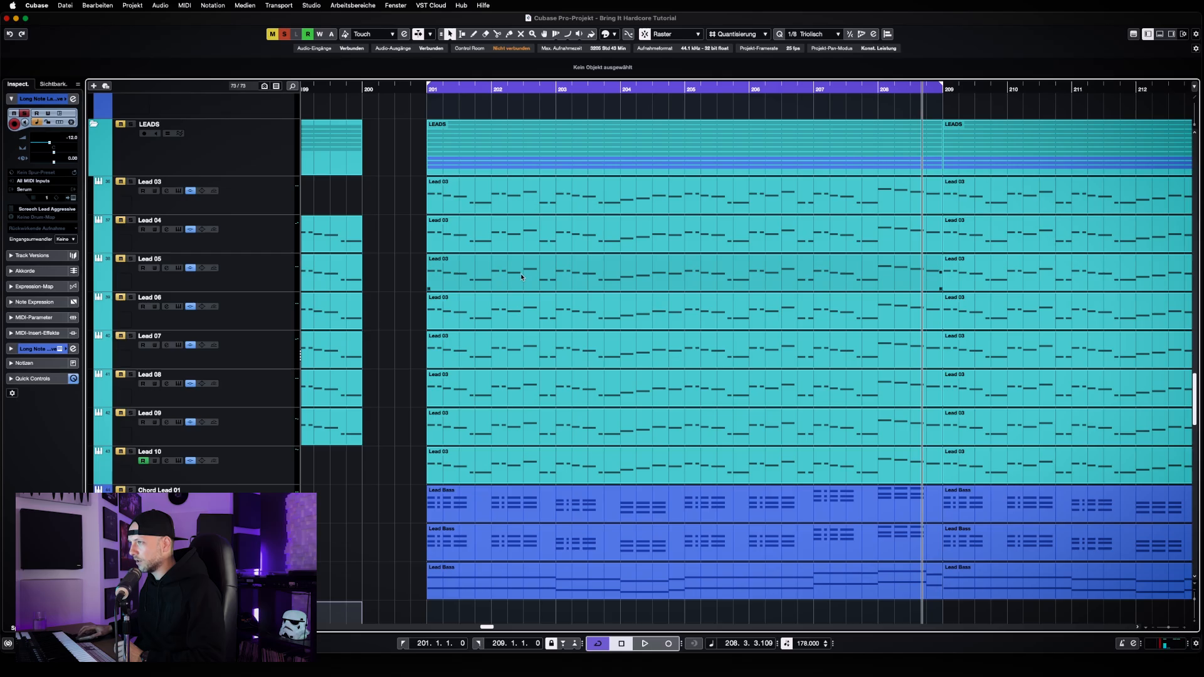
pyautogui.scroll(-1, 521, 276)
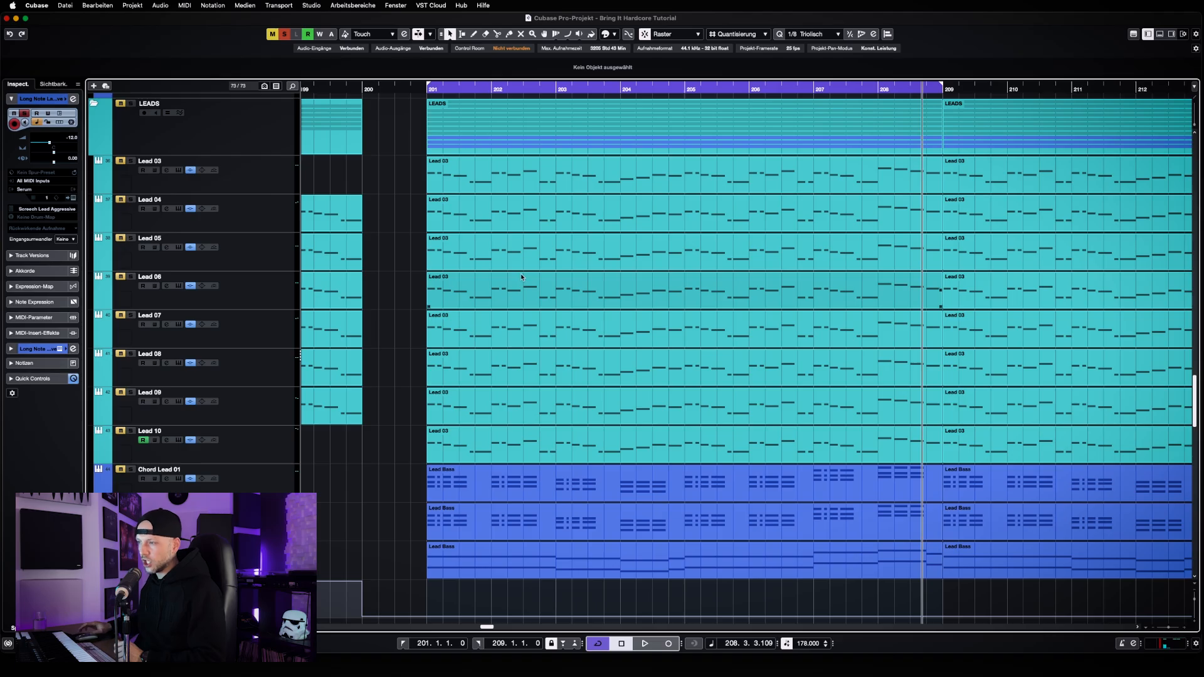
pyautogui.click(285, 34)
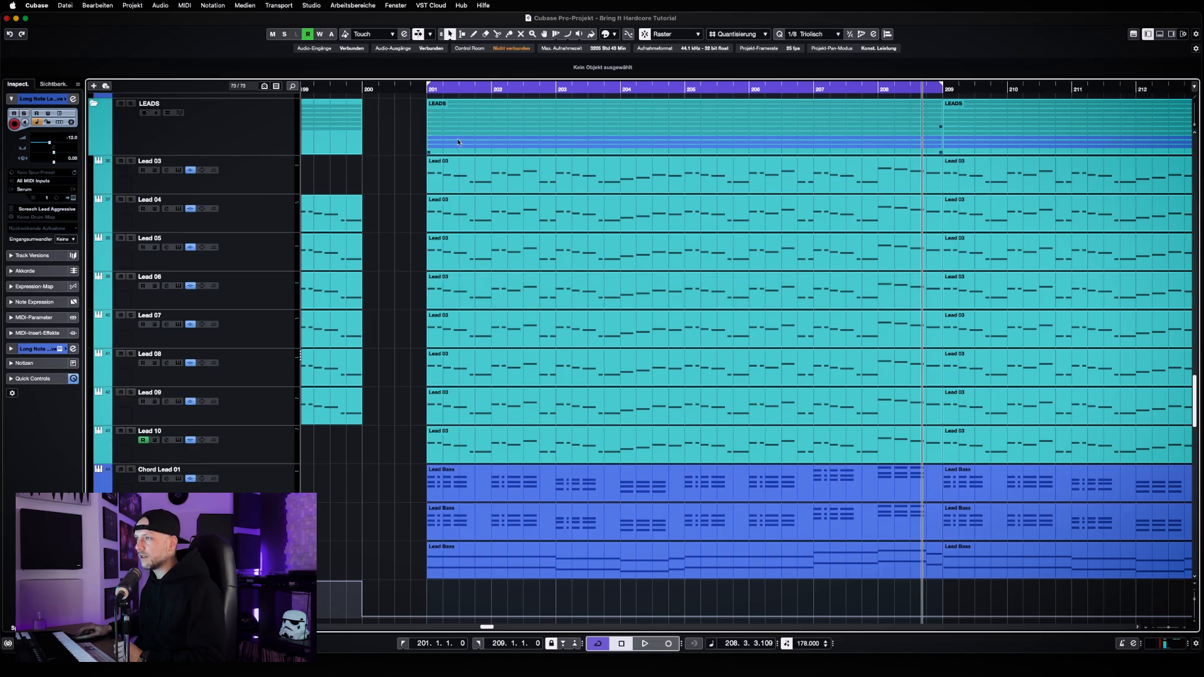
pyautogui.click(447, 90)
pyautogui.press('KP_1')
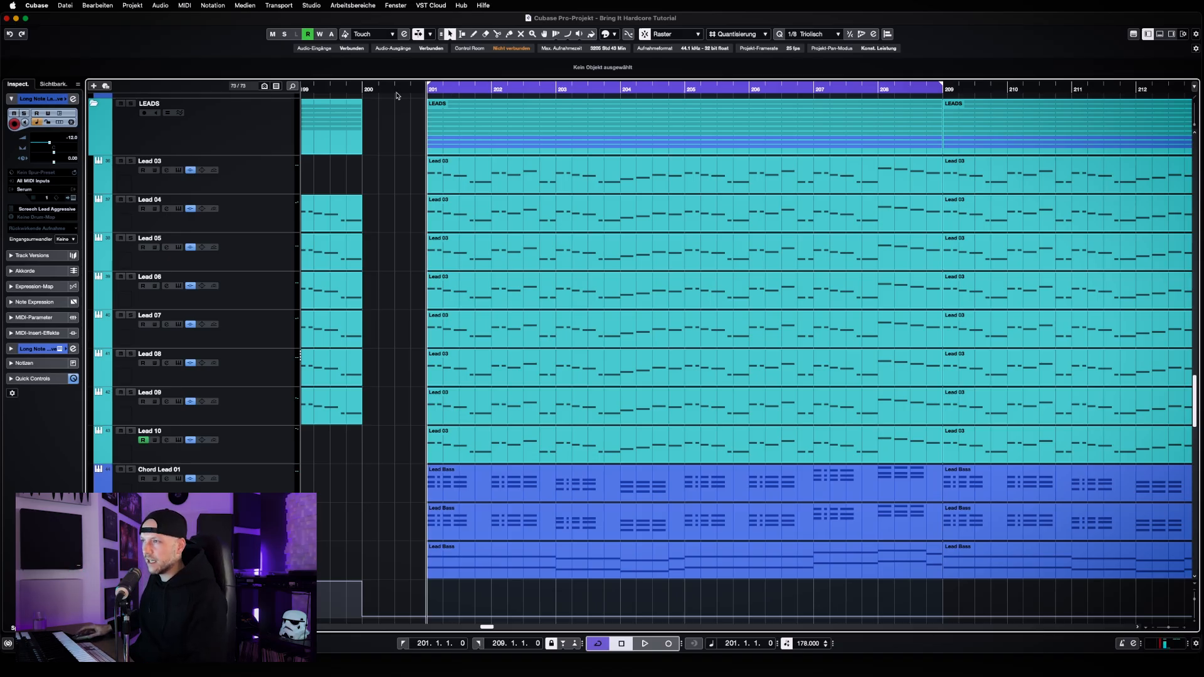
# Review the layers in the LEADS folder, selecting Lead 03, Lead 04 and Lead 10 before returning to Lead 03
pyautogui.scroll(2, 414, 151)
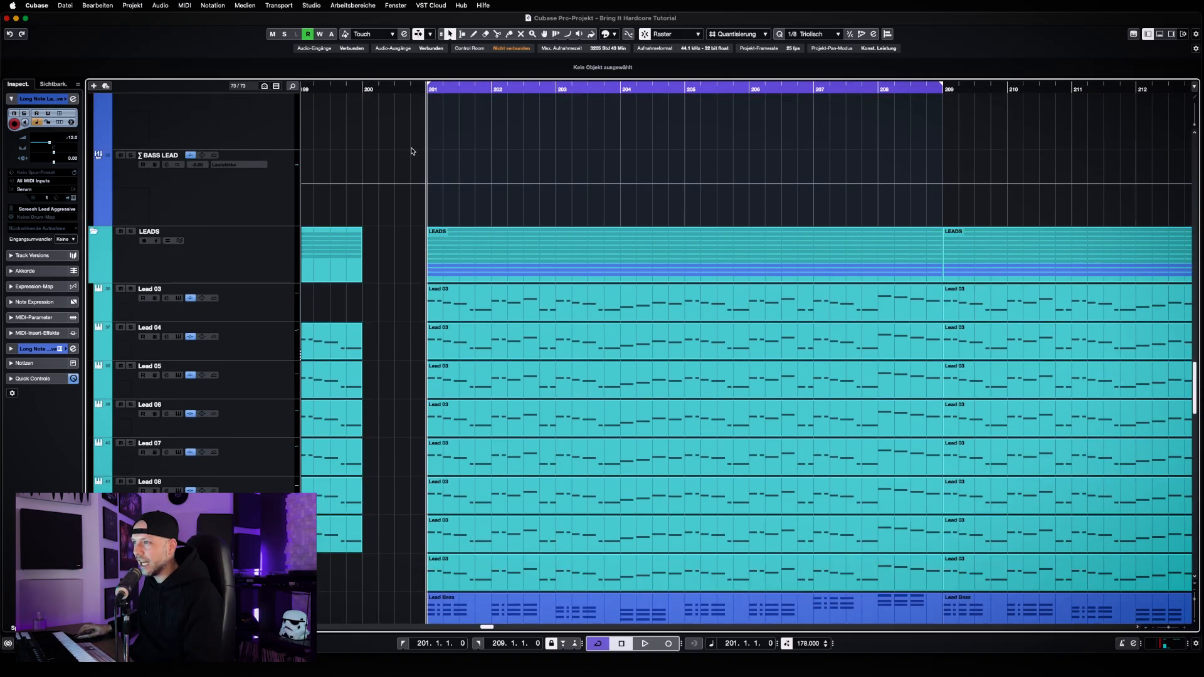
pyautogui.scroll(-3, 412, 152)
pyautogui.scroll(1, 414, 151)
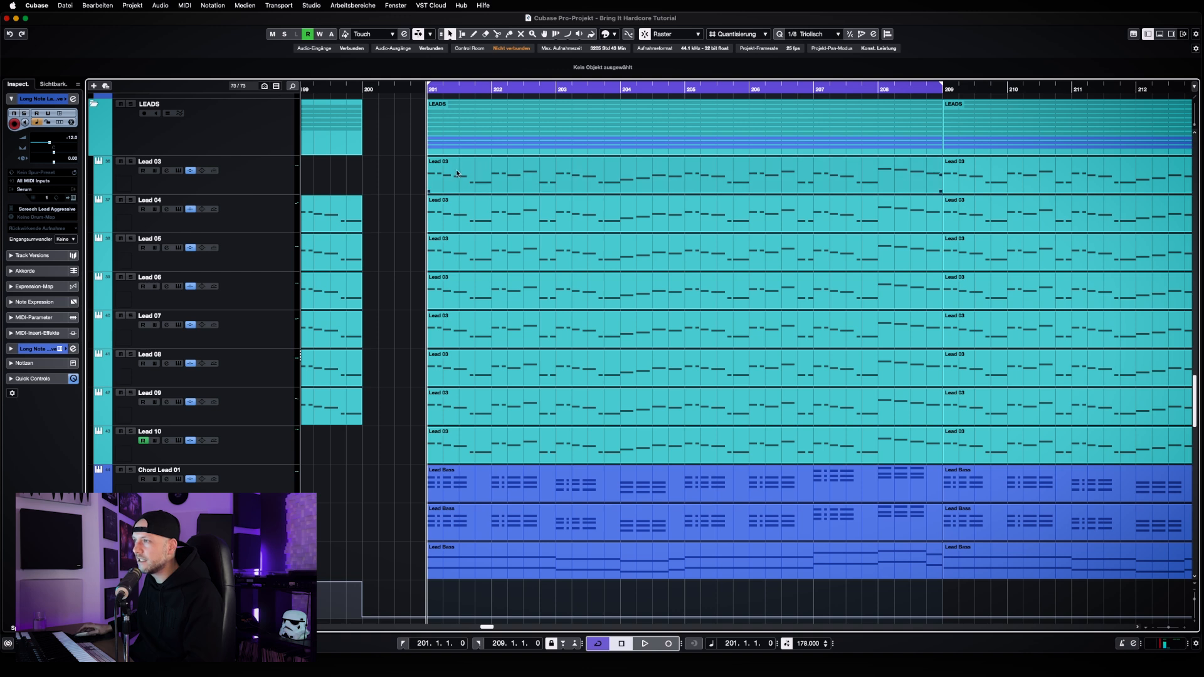
pyautogui.click(279, 179)
pyautogui.click(251, 227)
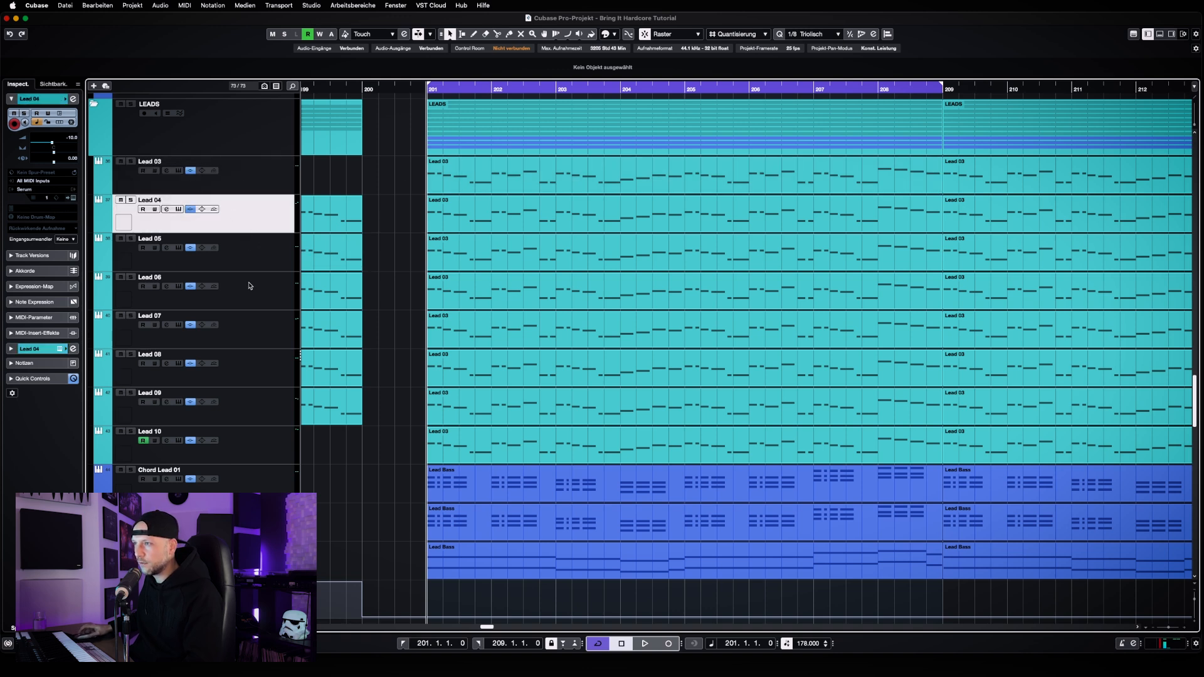
pyautogui.click(254, 441)
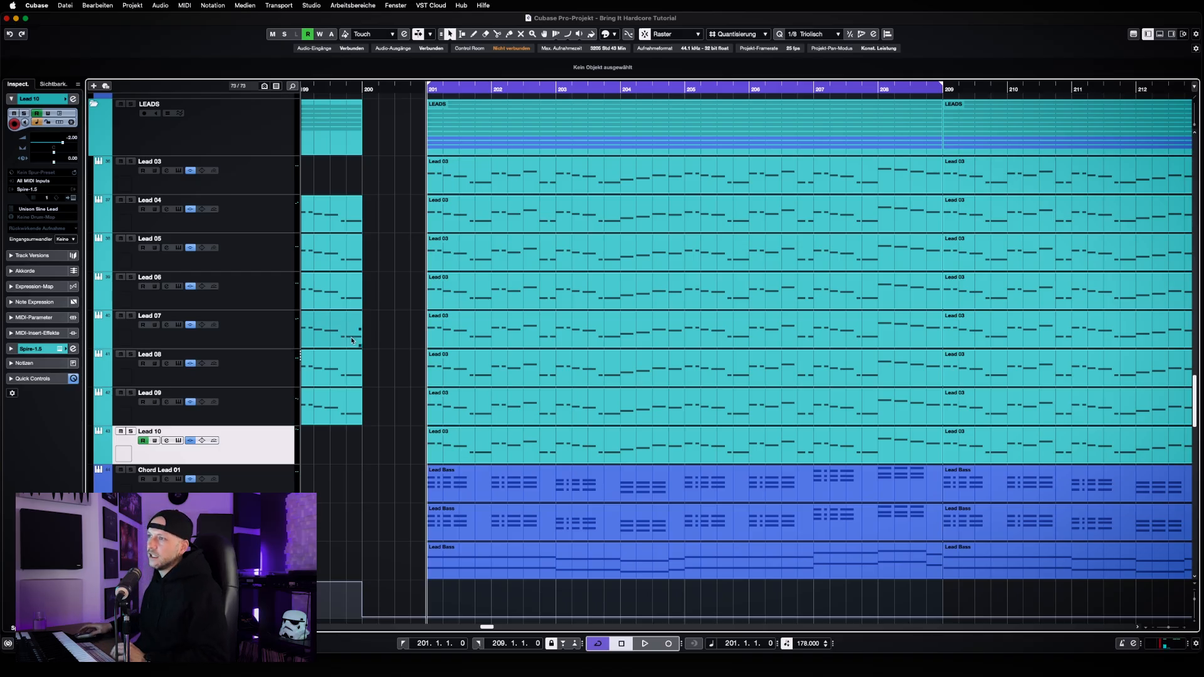
pyautogui.click(266, 192)
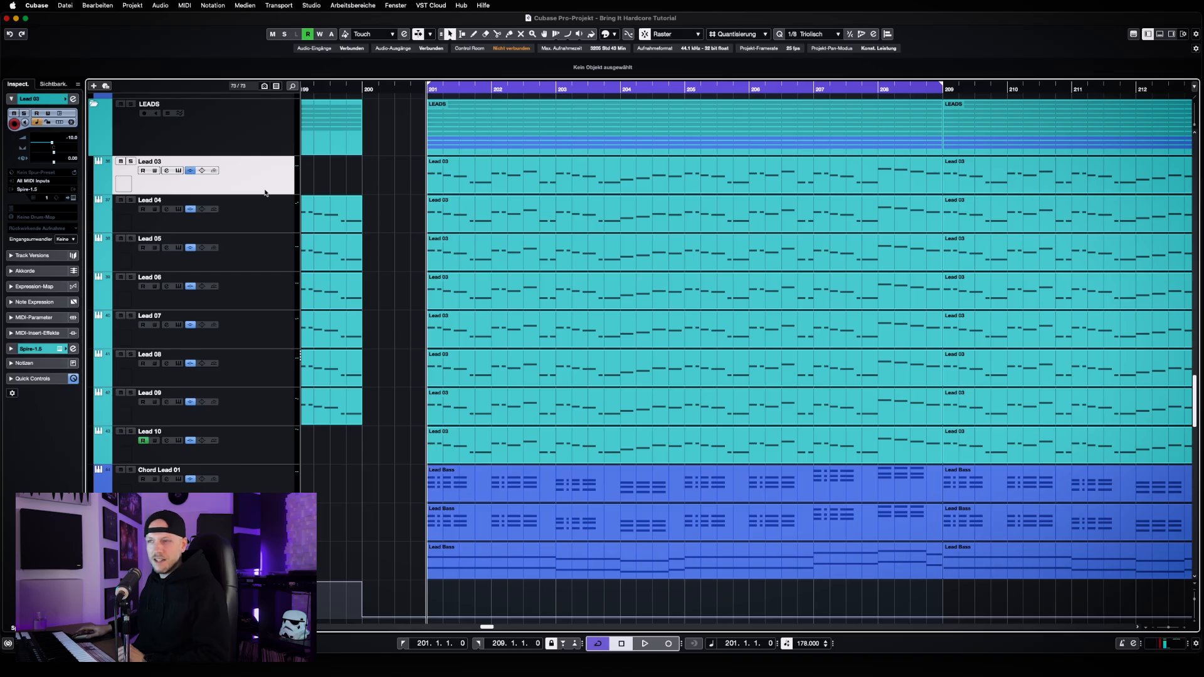
# Solo Lead 03, play it from bar 201 while opening its Spire instrument, and stop playback
pyautogui.click(131, 162)
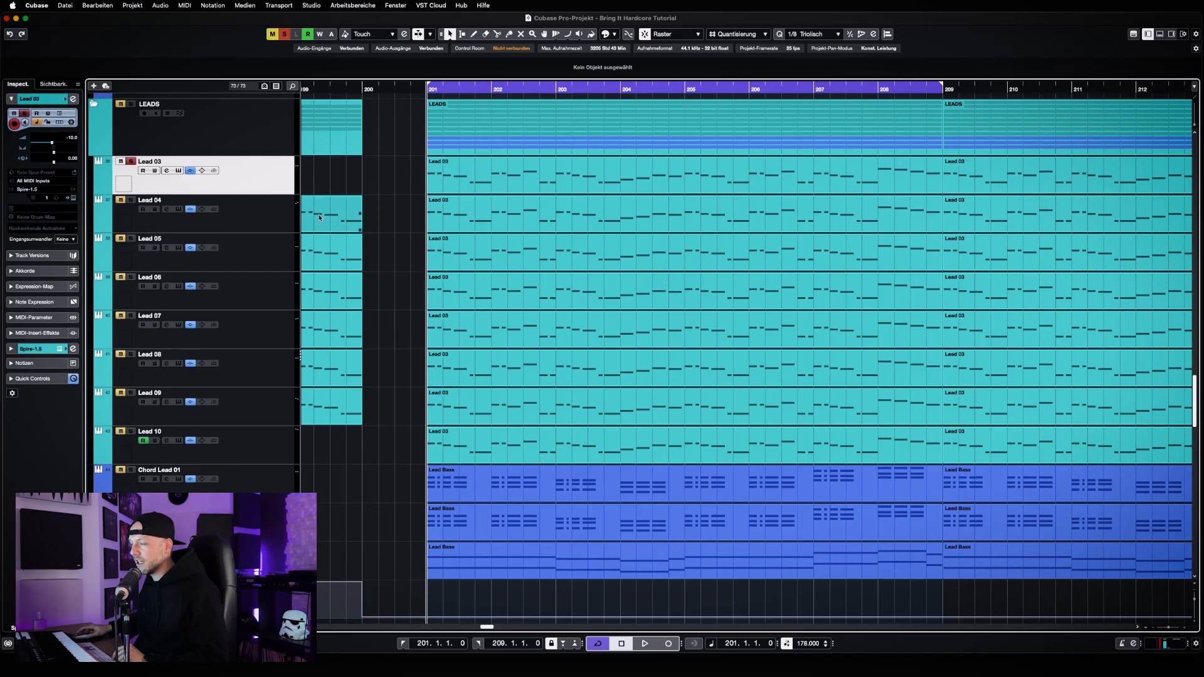
pyautogui.press('space')
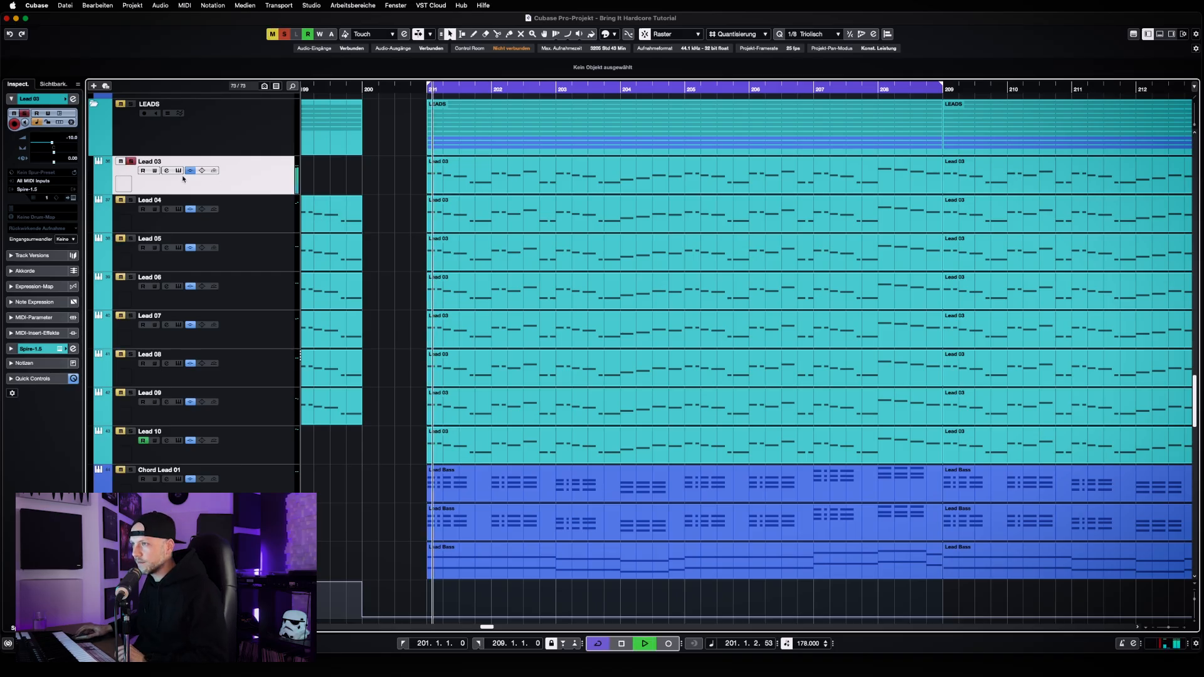
pyautogui.click(179, 170)
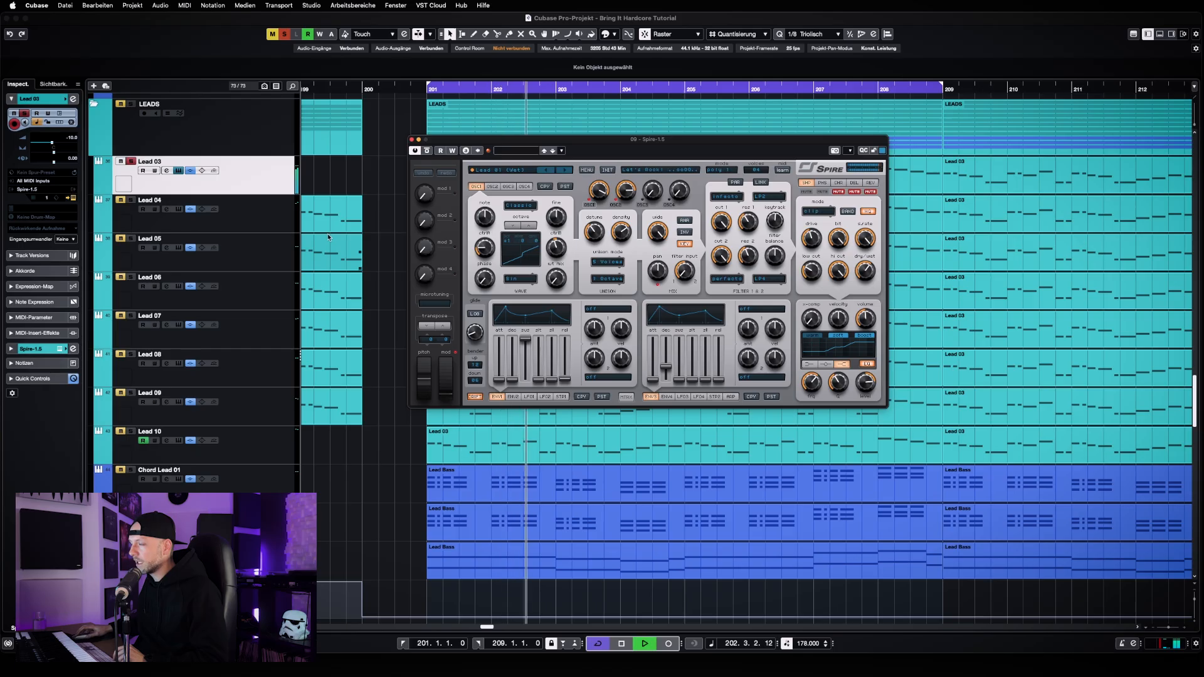
pyautogui.press('space')
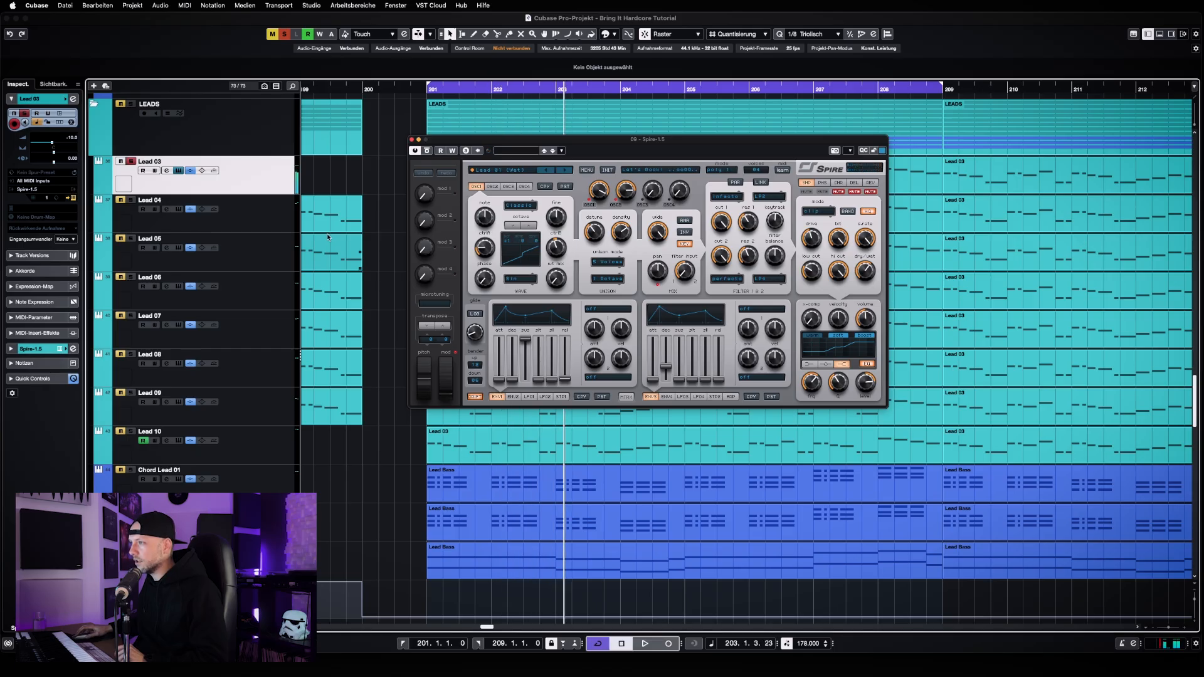
# Inspect the Tha Playah preset list and the oscillator wave and mode choices in Lead 03's Spire without changing them, and close Spire
pyautogui.click(518, 174)
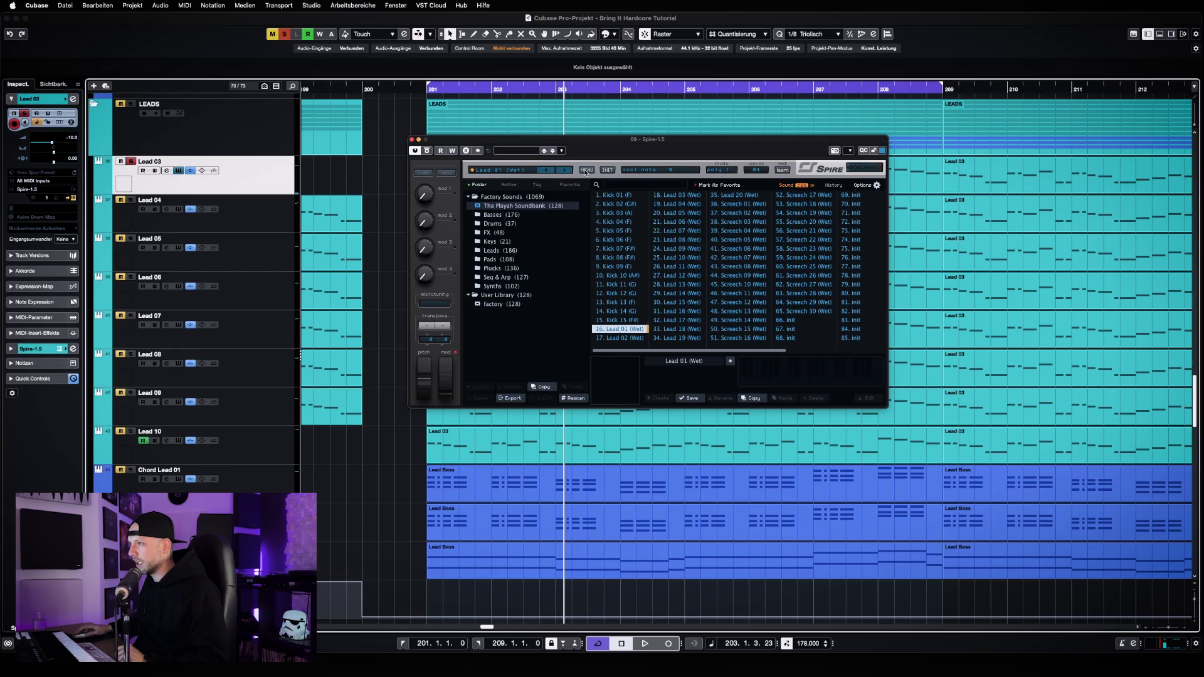
pyautogui.click(520, 171)
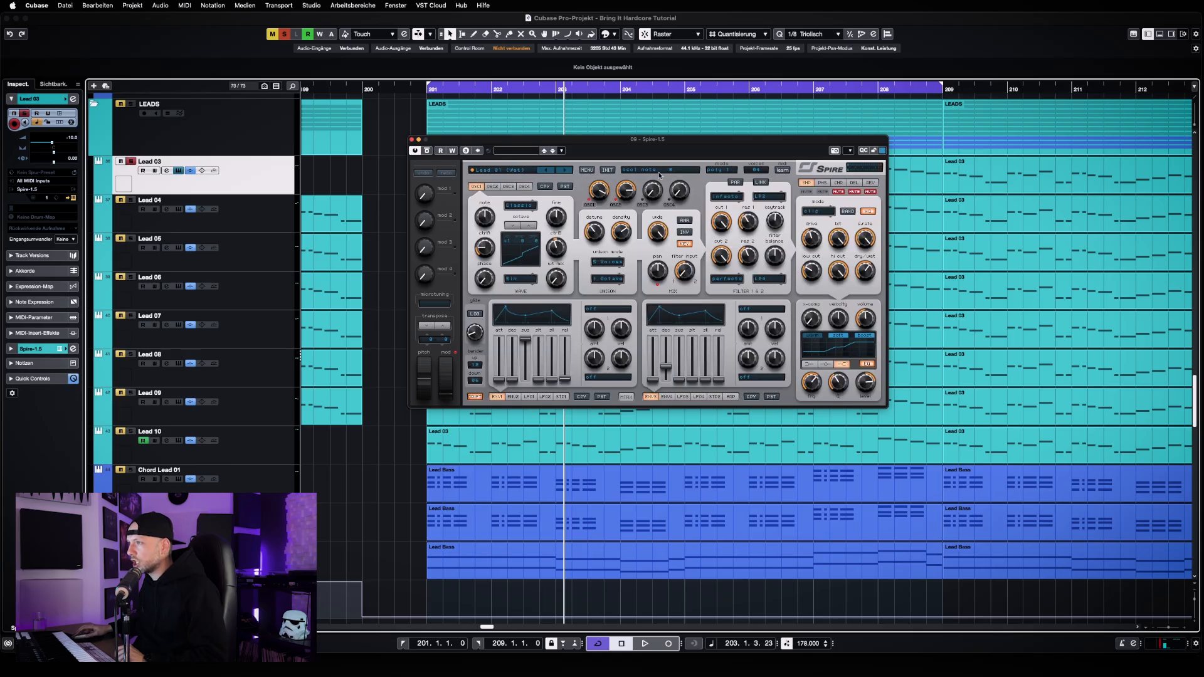
pyautogui.click(520, 279)
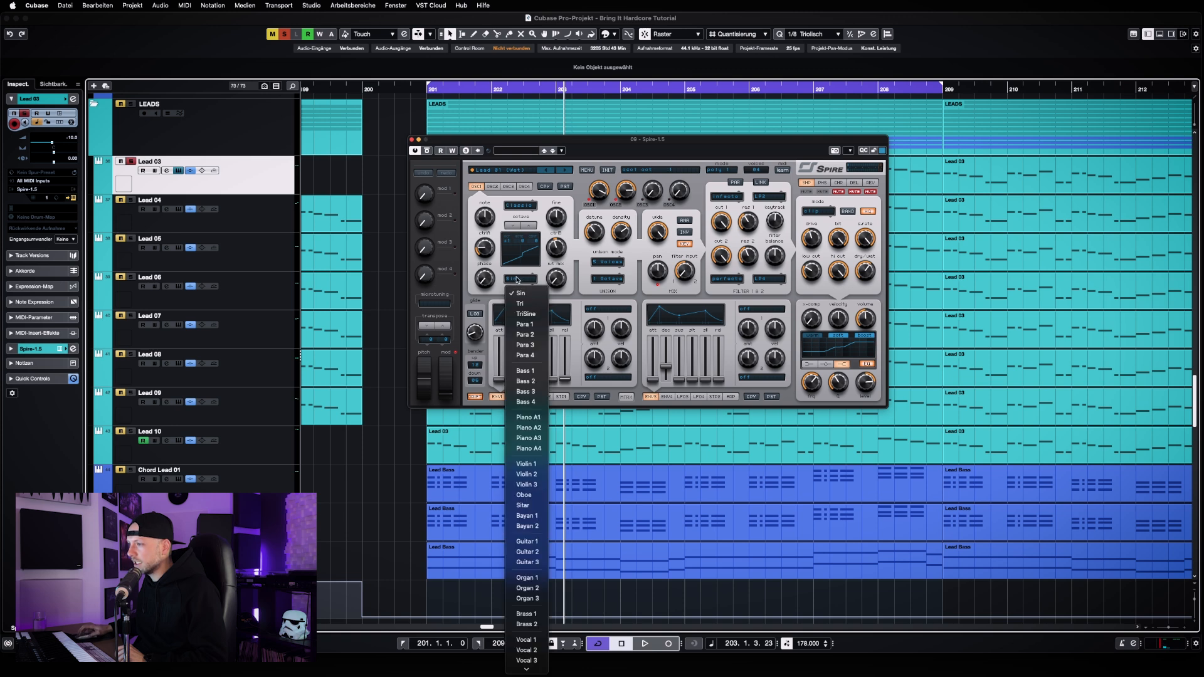
pyautogui.click(530, 221)
pyautogui.click(519, 207)
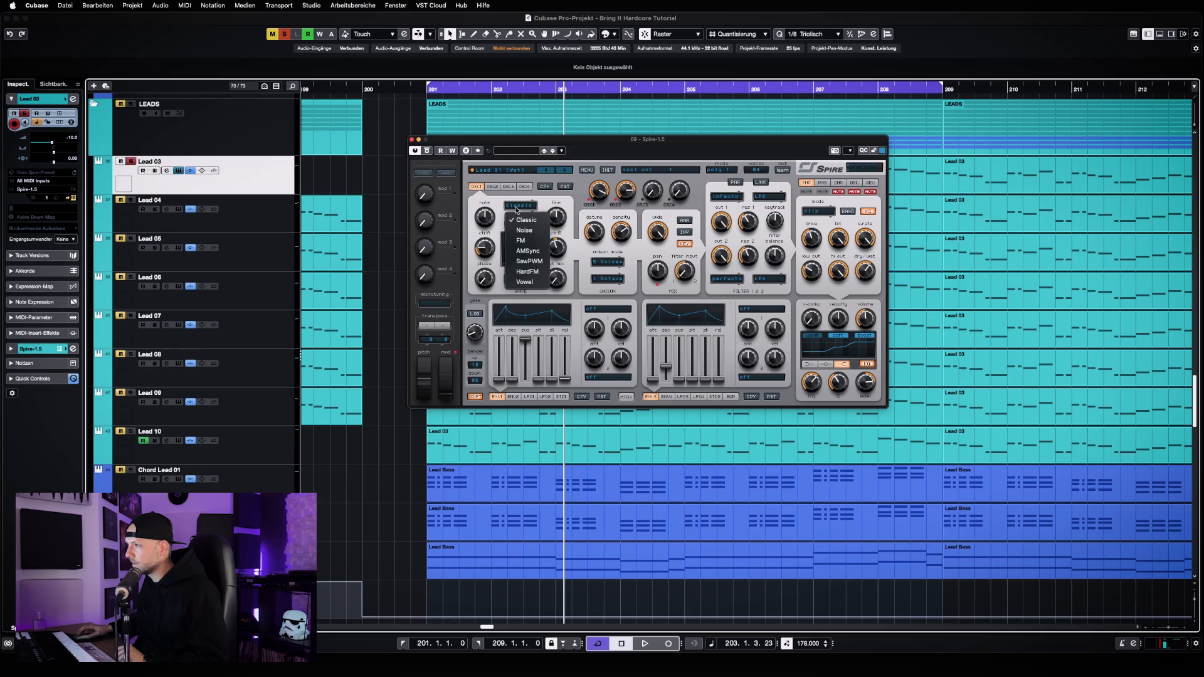
pyautogui.click(568, 199)
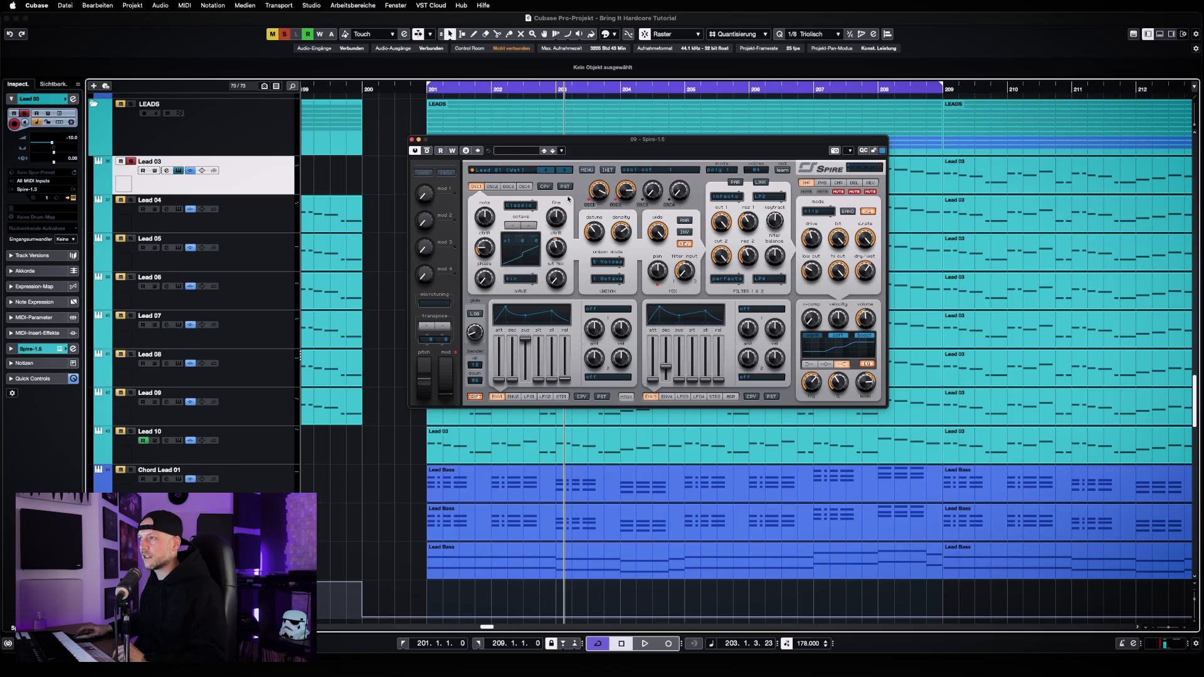
pyautogui.click(412, 139)
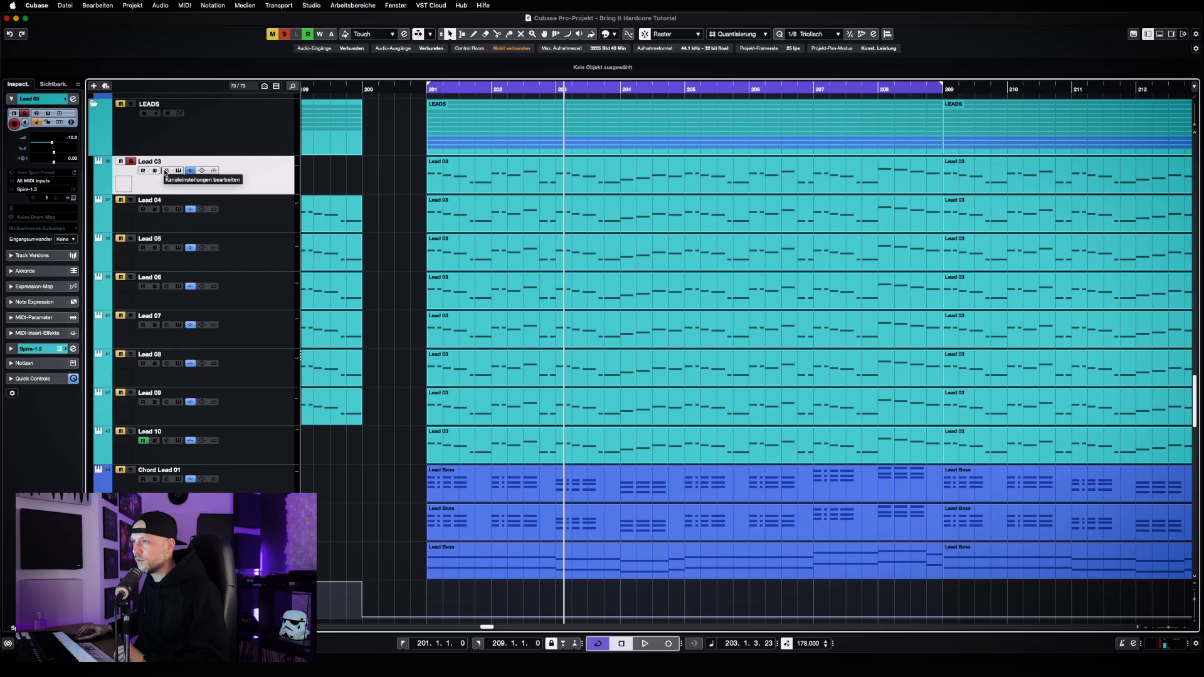
# Show Lead 03's channel settings and its OTT insert, moving the OTT window clear of the insert list
pyautogui.click(214, 171)
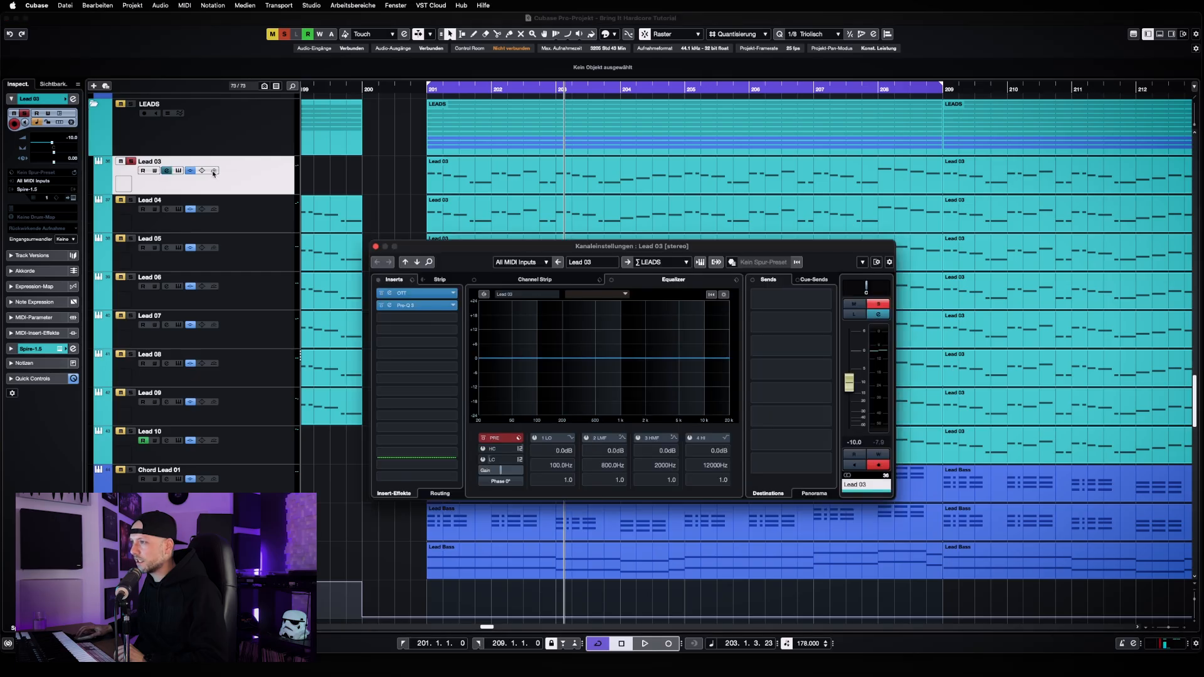
pyautogui.click(415, 293)
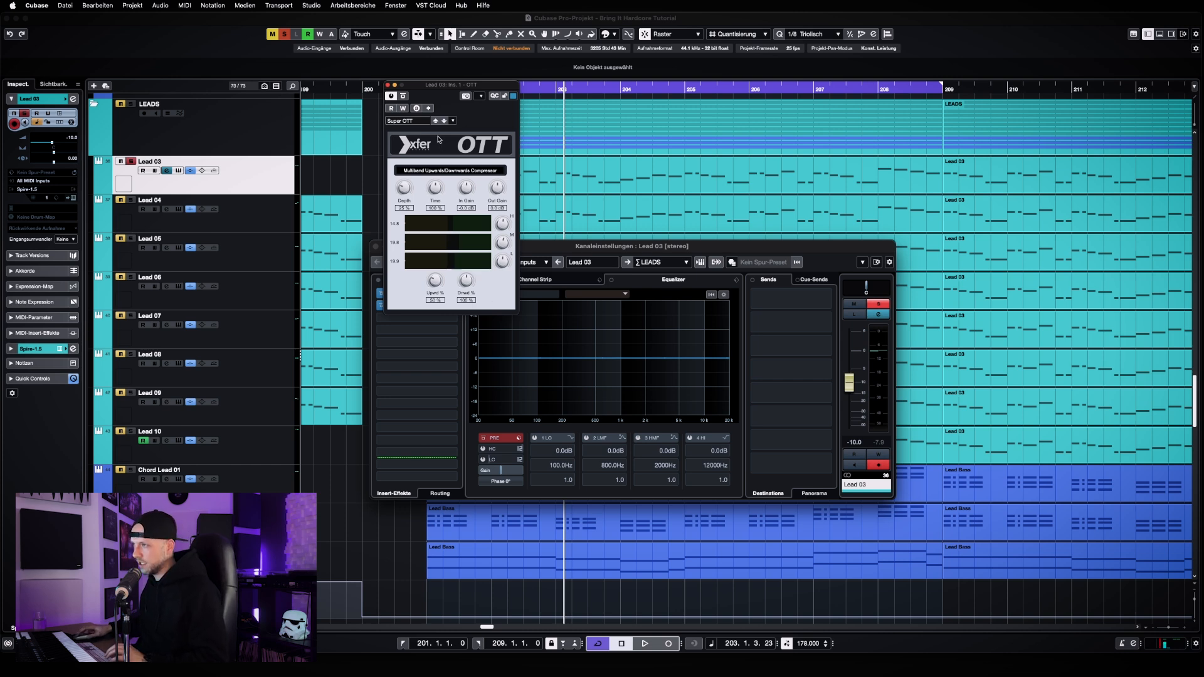
pyautogui.moveTo(442, 85); pyautogui.dragTo(621, 101)
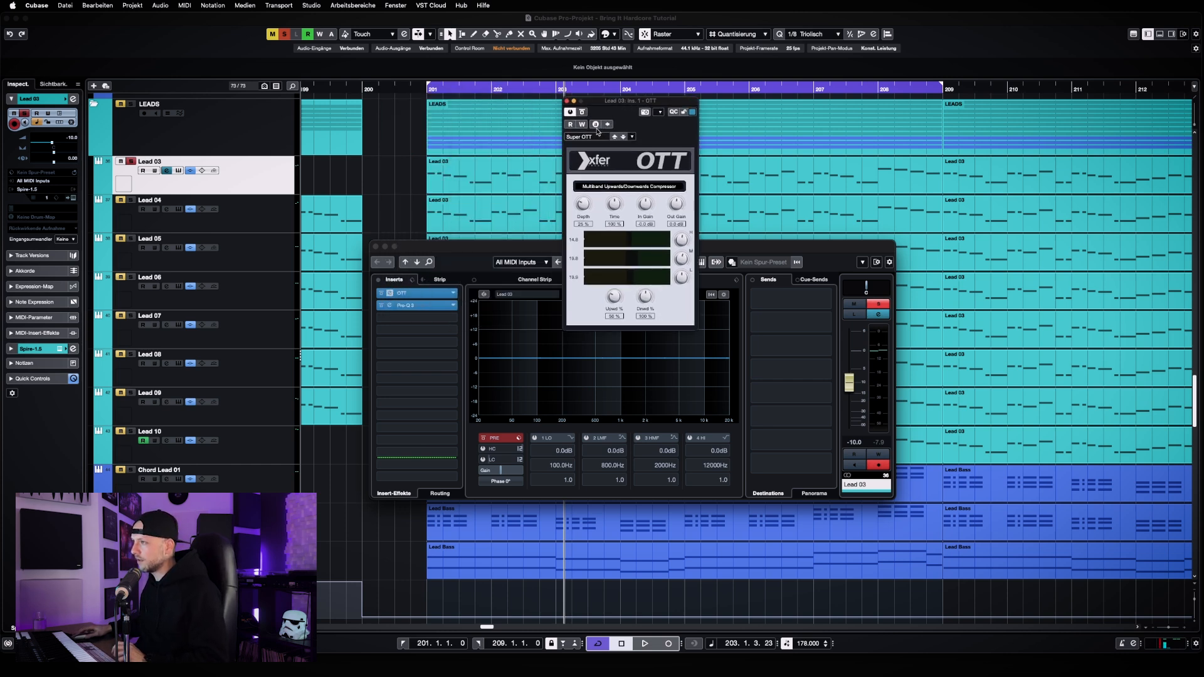
# Compare Lead 03 with OTT bypassed and active during playback, leave OTT active, stop playback, and close the OTT window
pyautogui.click(583, 113)
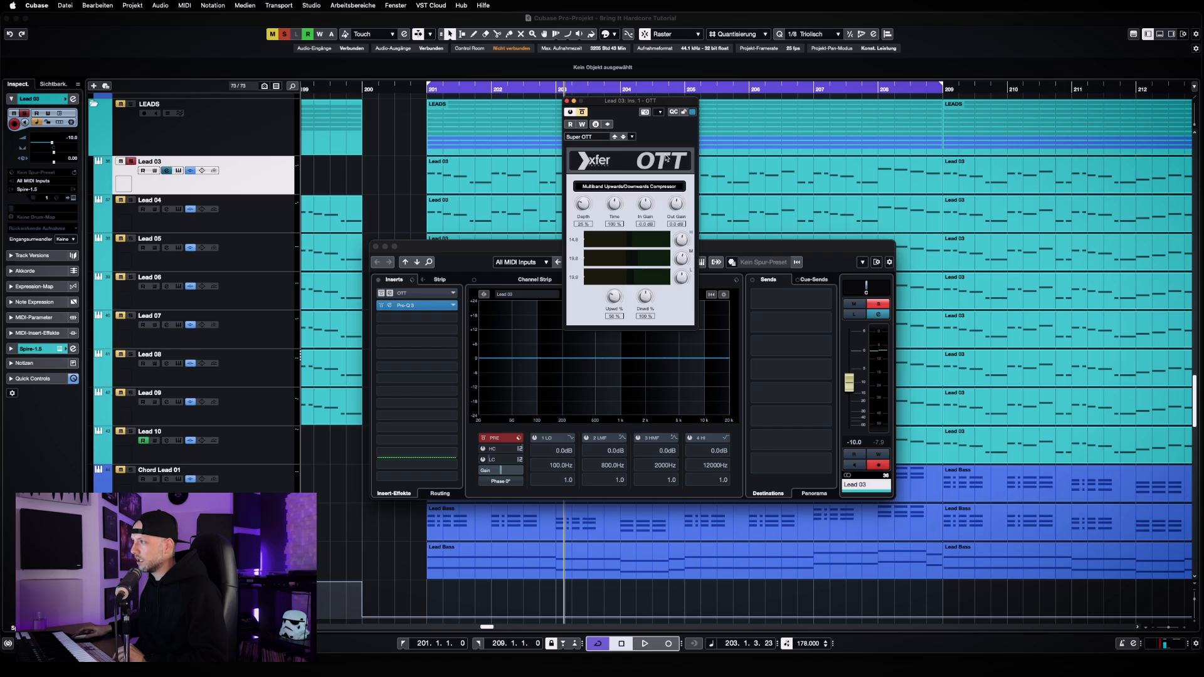
pyautogui.press('space')
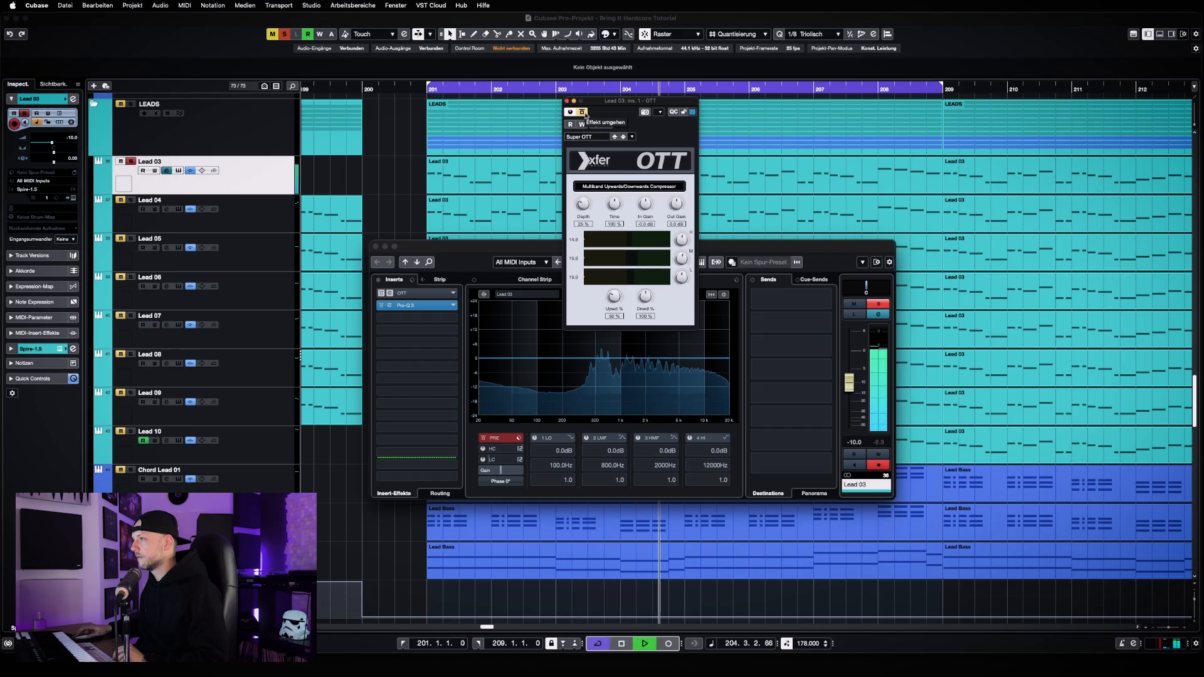
pyautogui.click(584, 113)
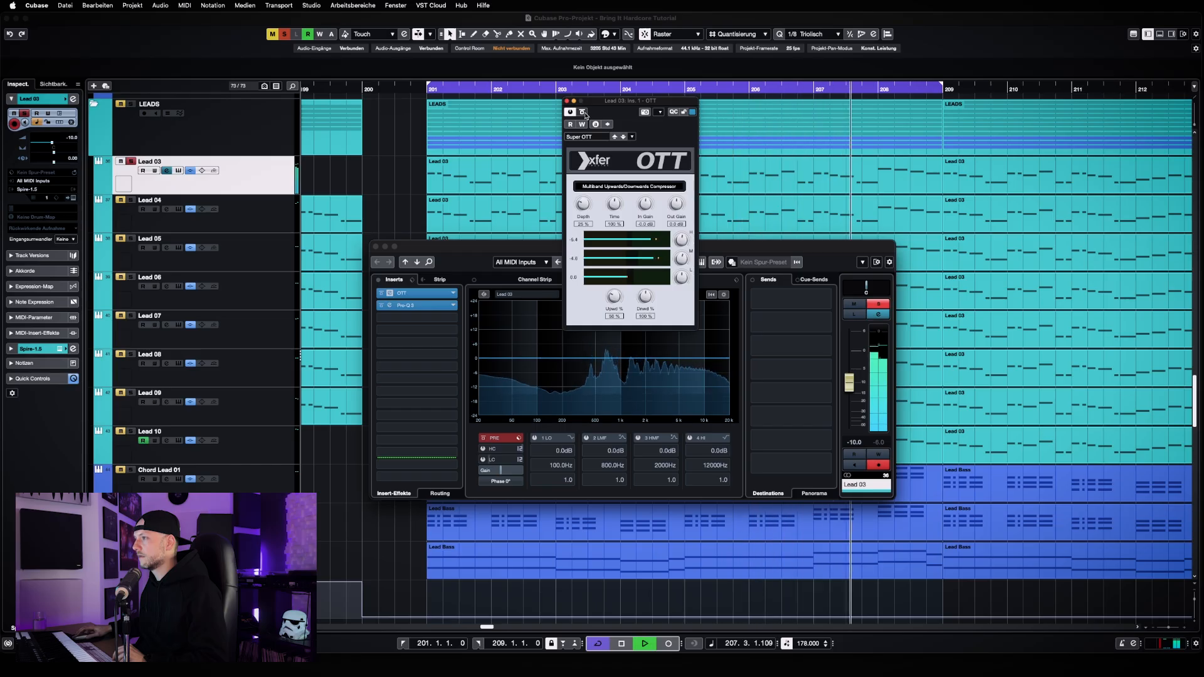
pyautogui.click(584, 113)
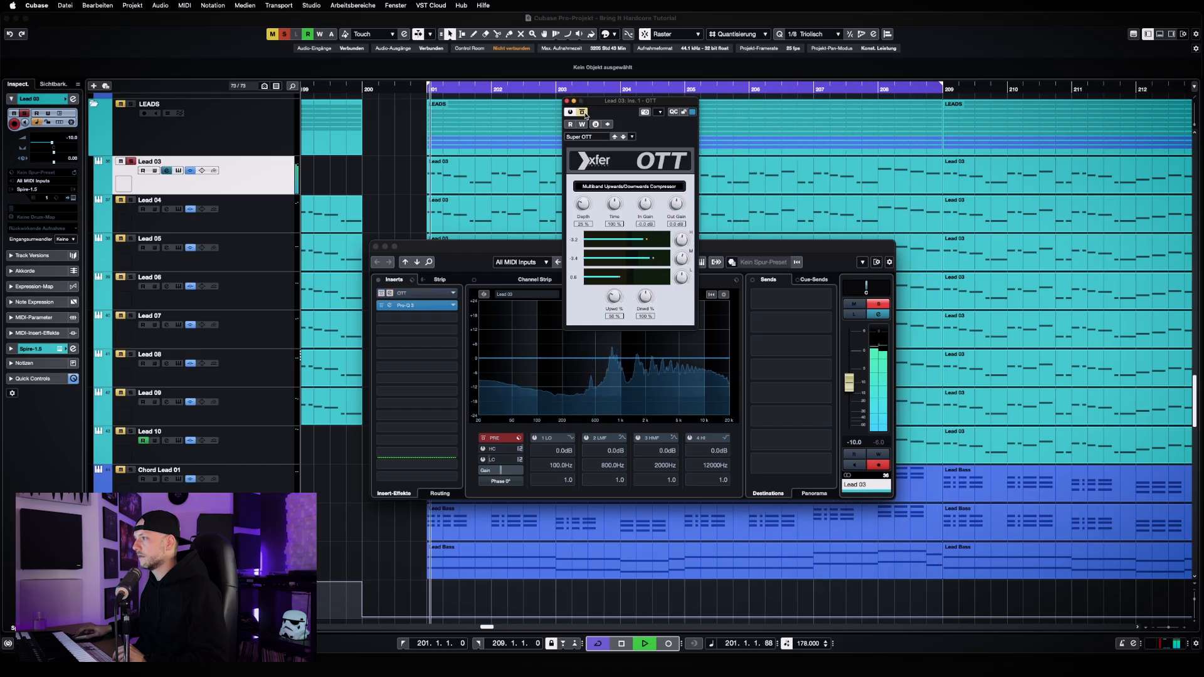
pyautogui.click(584, 112)
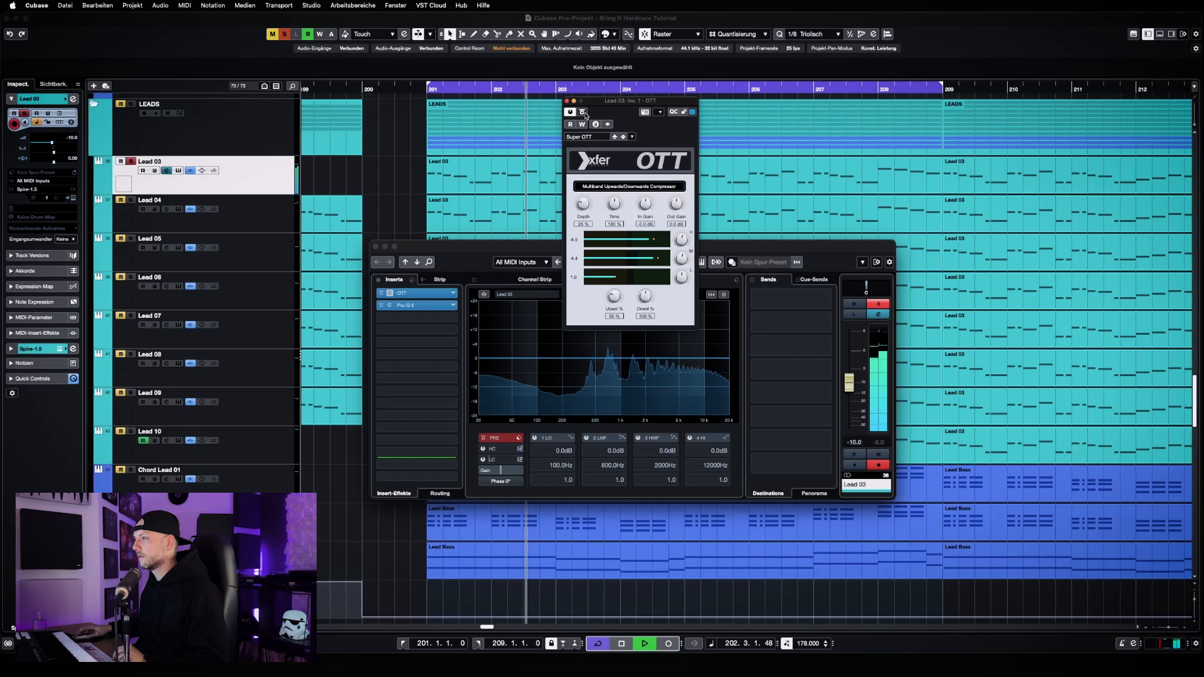
pyautogui.press('space')
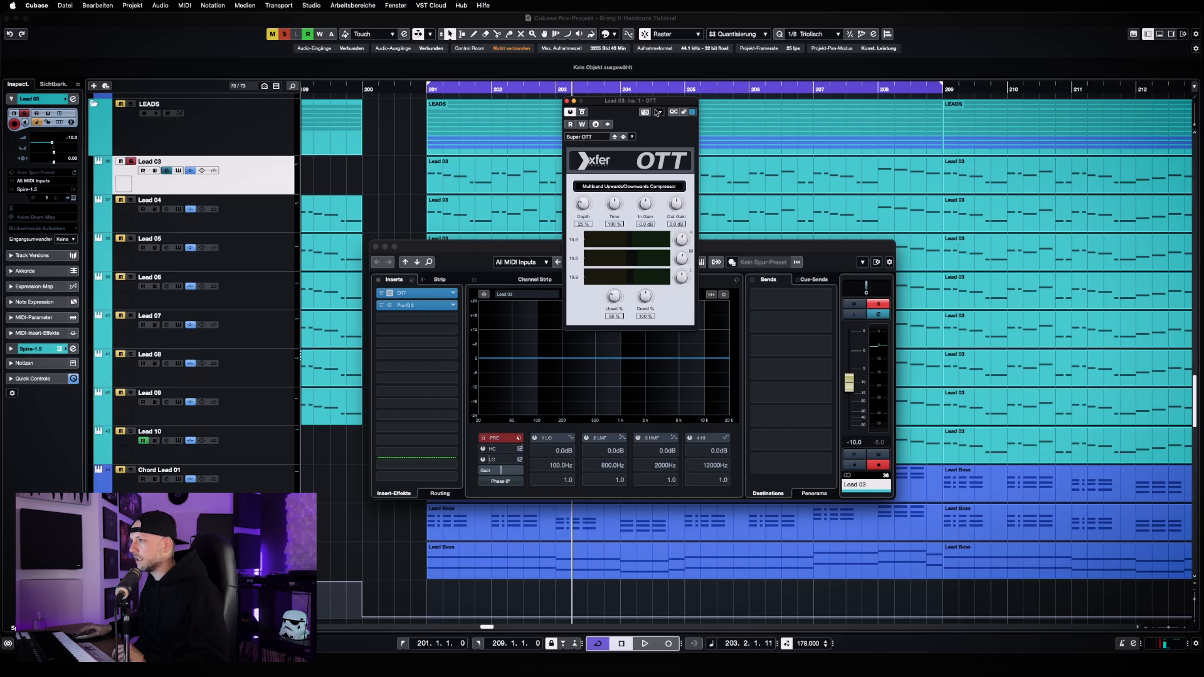
pyautogui.click(566, 101)
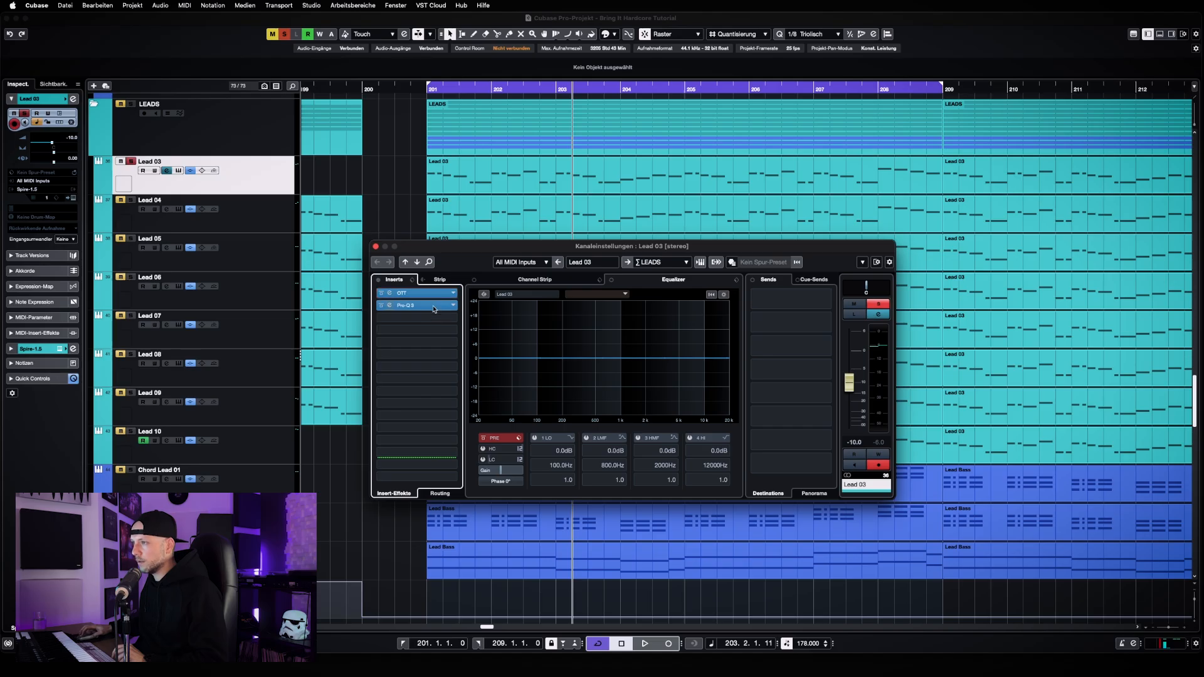
# Add a low-cut band with a 96 dB/oct slope at about 139 Hz in Lead 03's Pro-Q 3
pyautogui.click(411, 305)
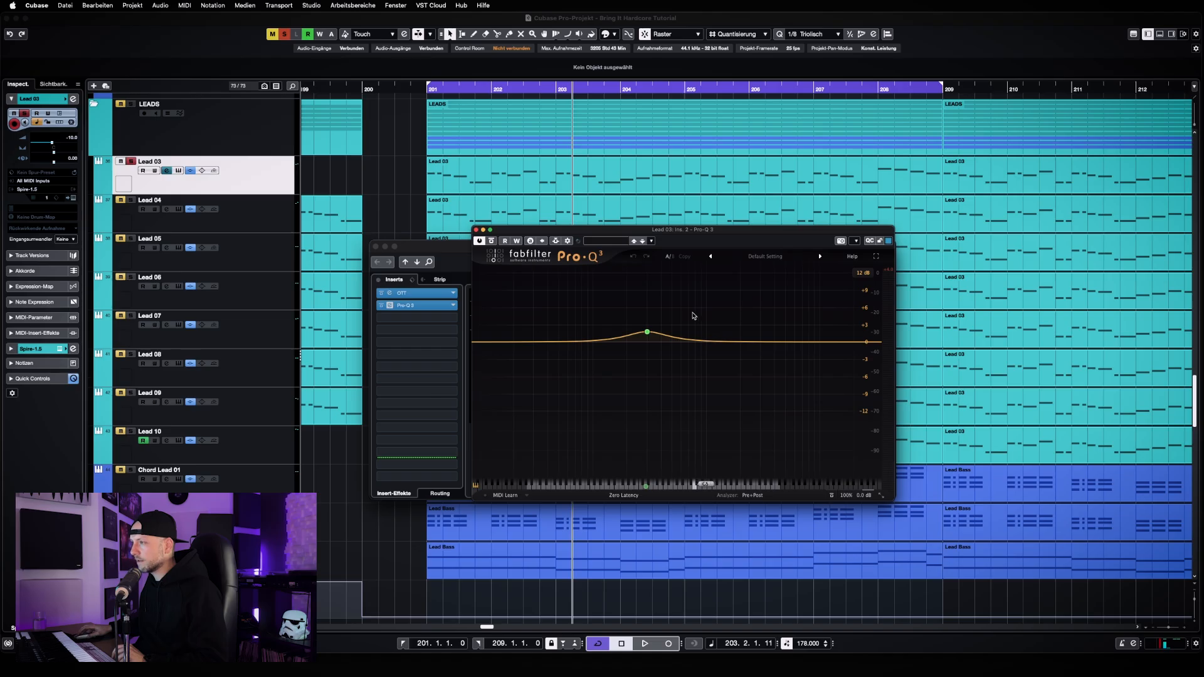
pyautogui.moveTo(643, 334)
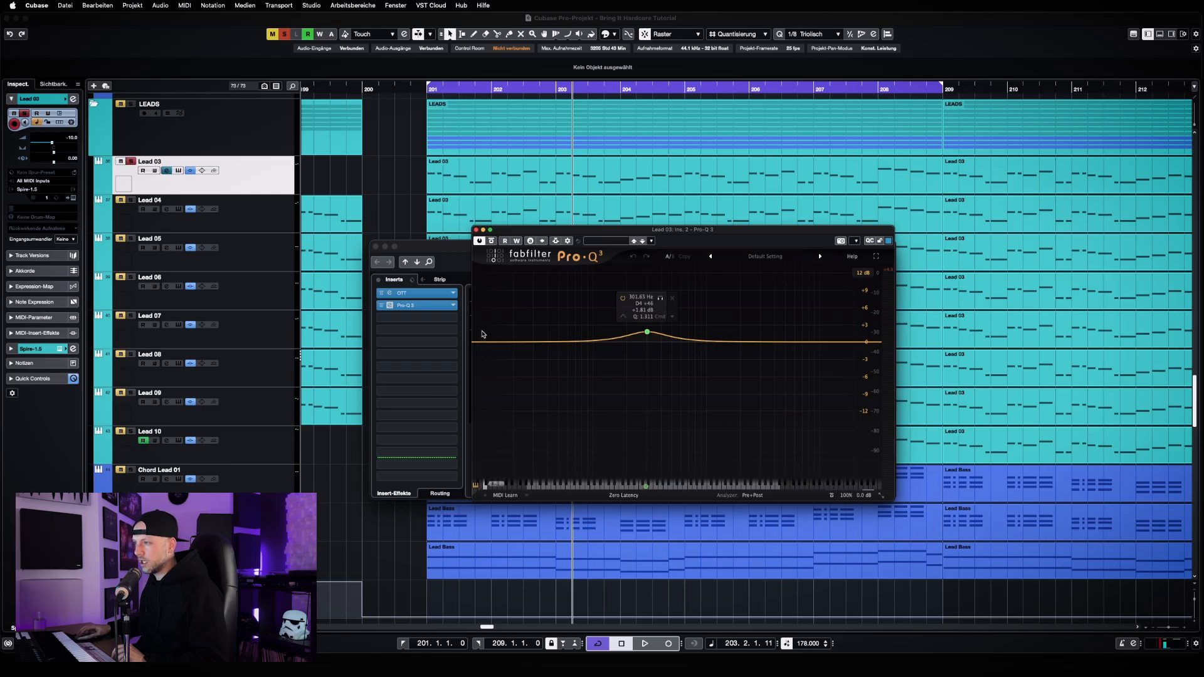
pyautogui.doubleClick(499, 342)
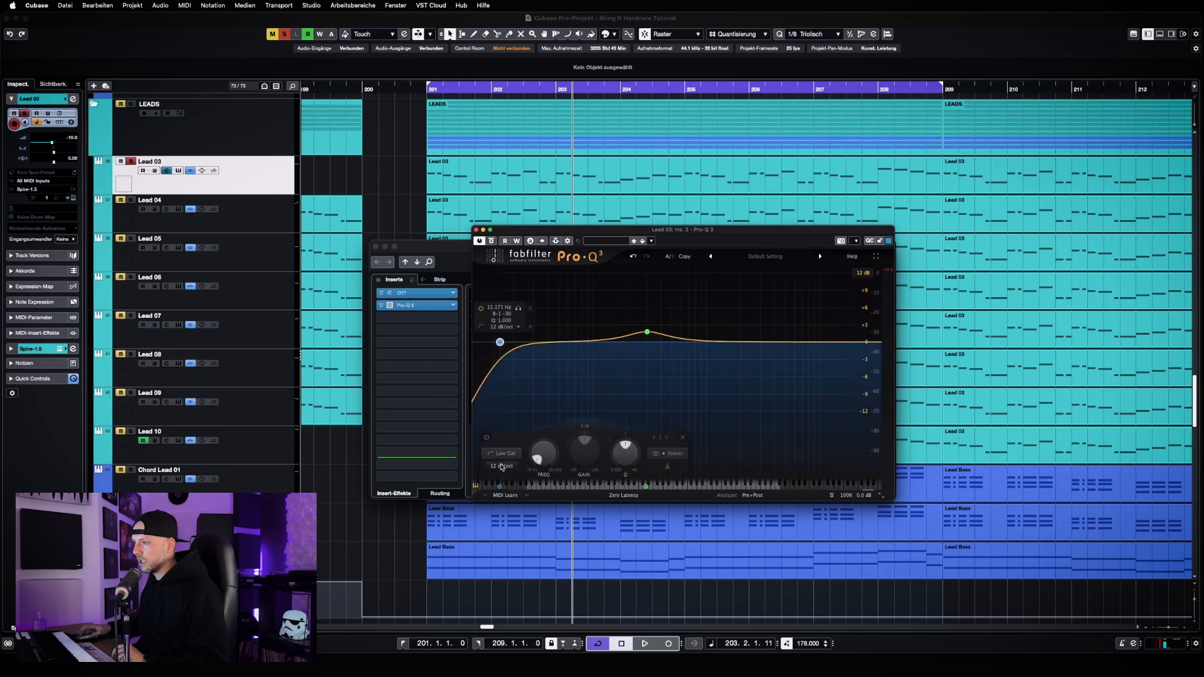
pyautogui.click(502, 466)
pyautogui.click(509, 559)
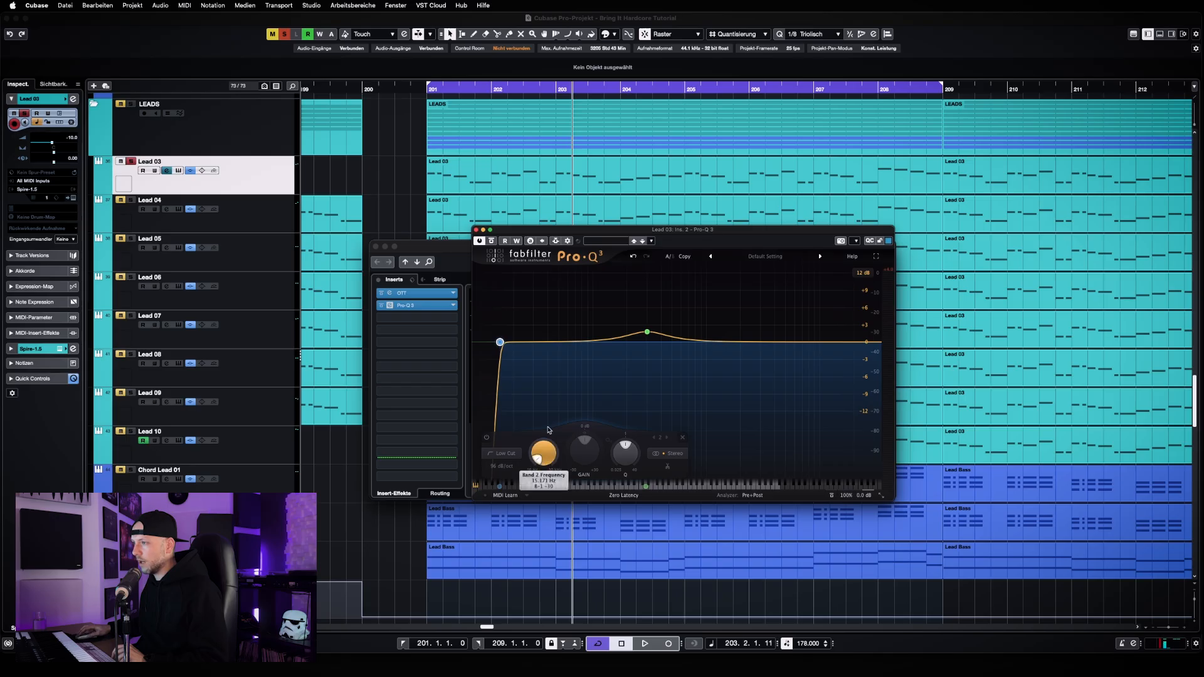
pyautogui.moveTo(555, 458)
pyautogui.mouseDown()
pyautogui.moveTo(554, 422)
pyautogui.moveTo(553, 434)
pyautogui.mouseUp()
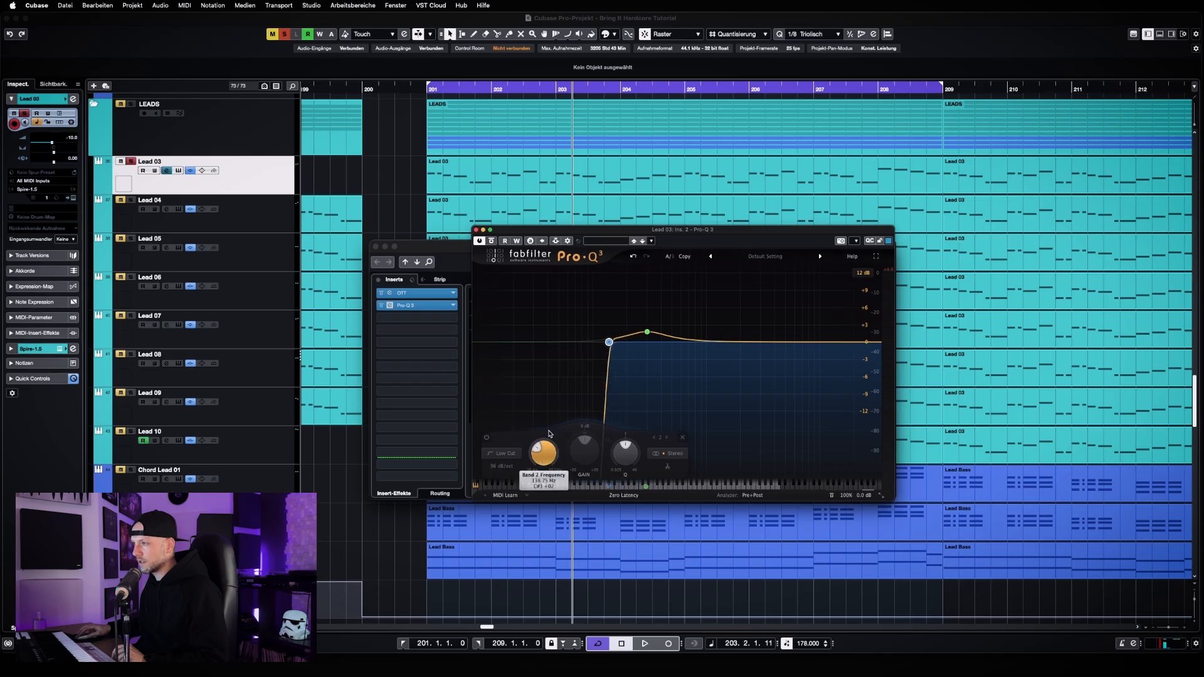
# Disable the low-cut band in Lead 03's Pro-Q 3, and close the equalizer and channel settings windows
pyautogui.click(511, 438)
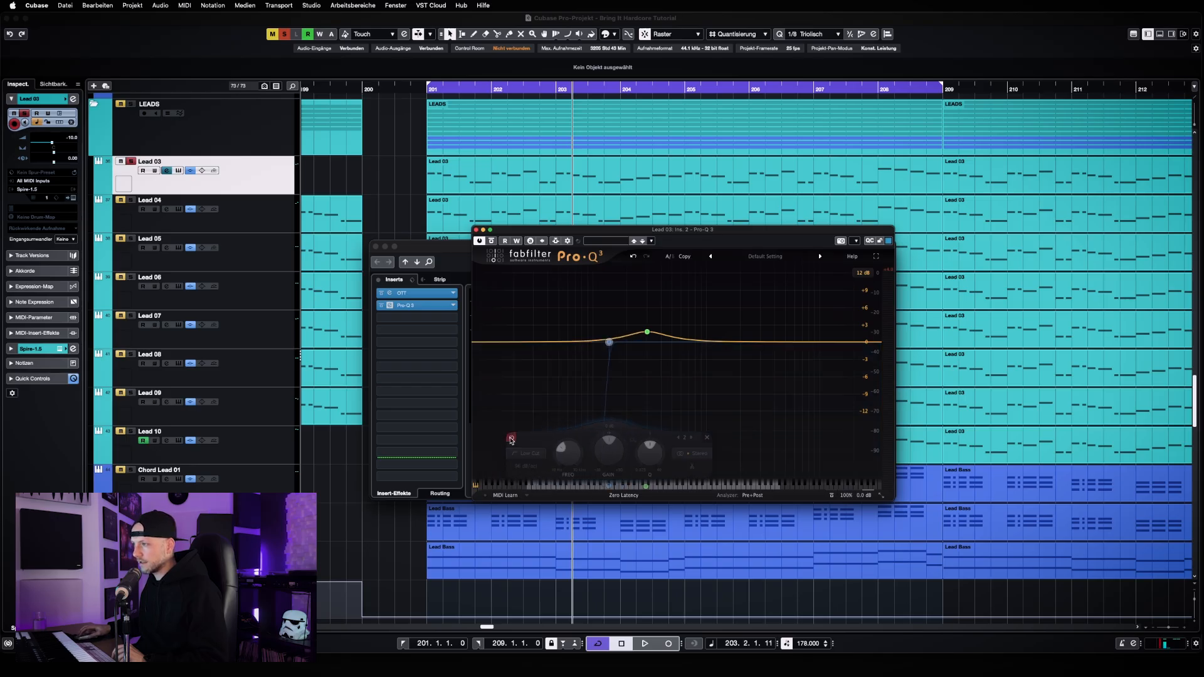
pyautogui.click(477, 231)
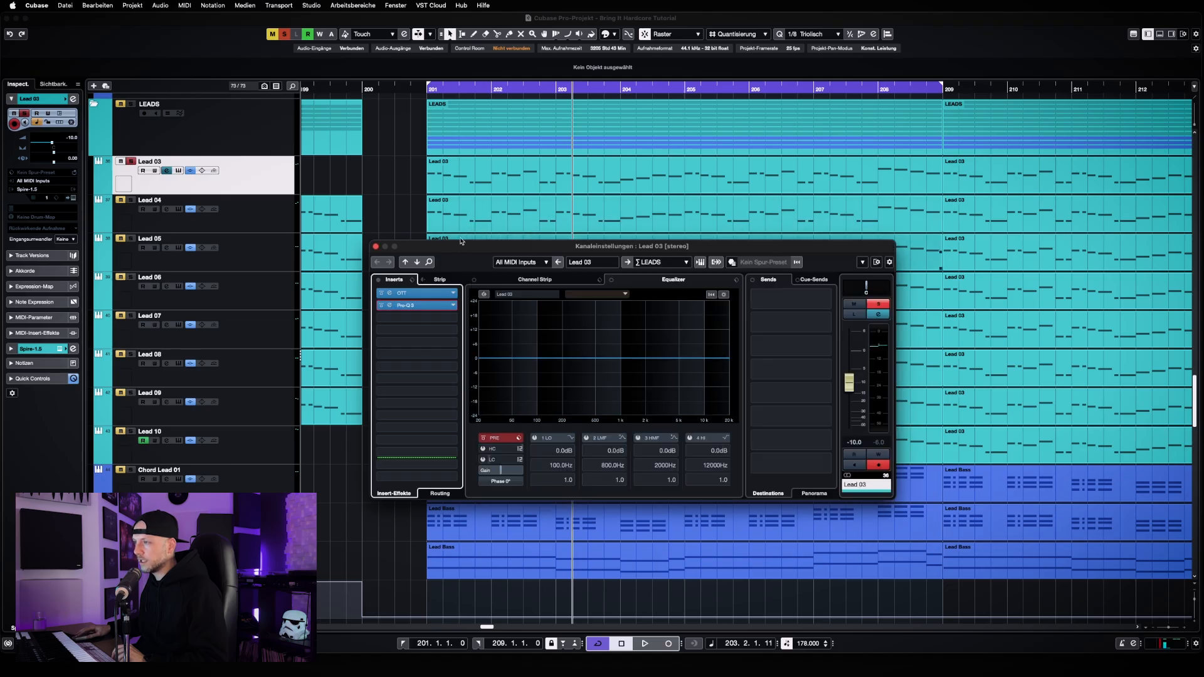
pyautogui.moveTo(395, 245); pyautogui.dragTo(407, 221)
pyautogui.click(389, 220)
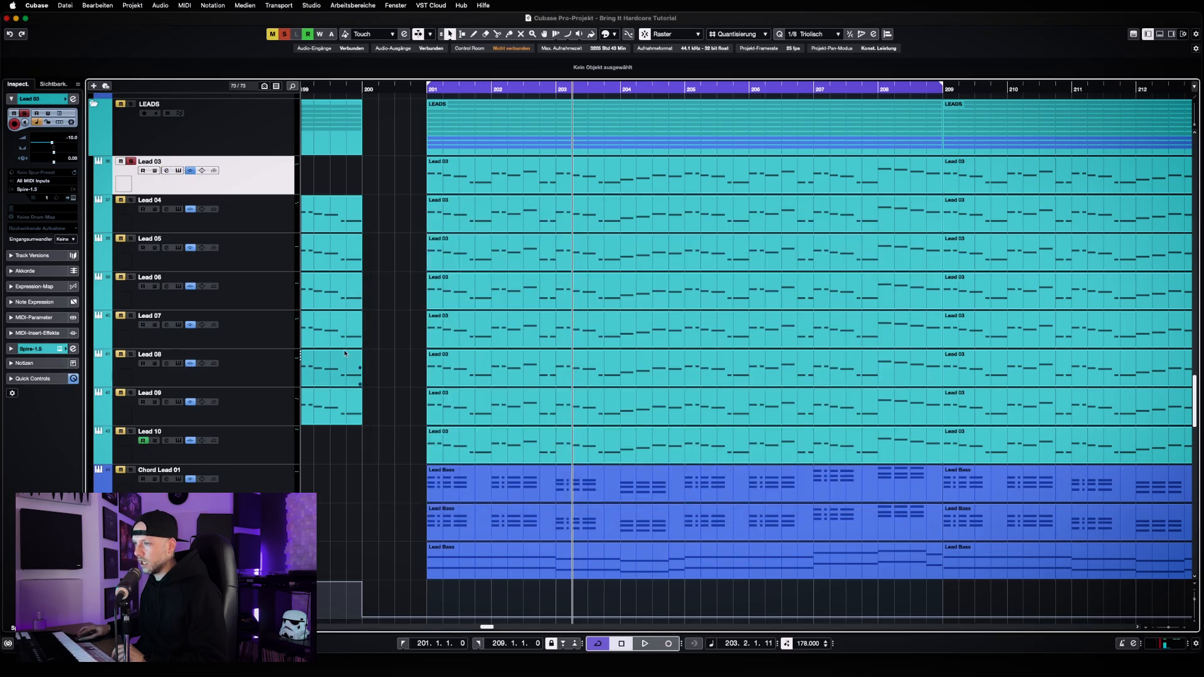
# Inspect the low cut in the last Pro-Q 3 insert of the LEADS group channel, and close both windows
pyautogui.scroll(-5, 346, 355)
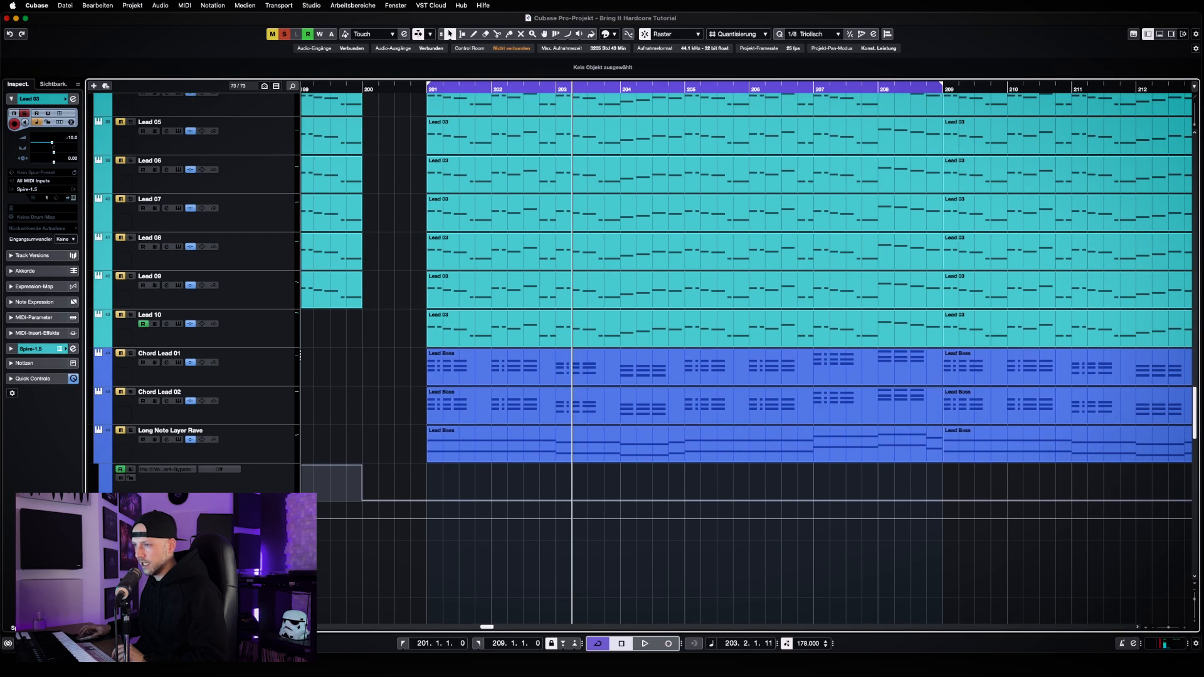
pyautogui.click(166, 516)
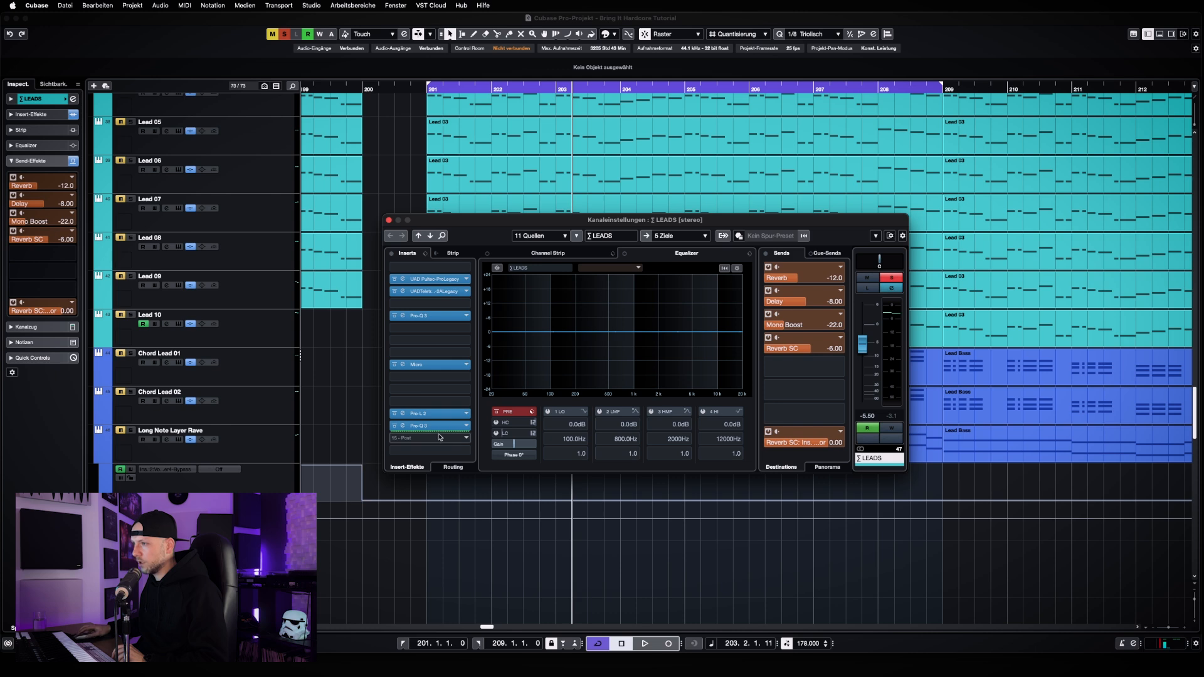
pyautogui.click(439, 428)
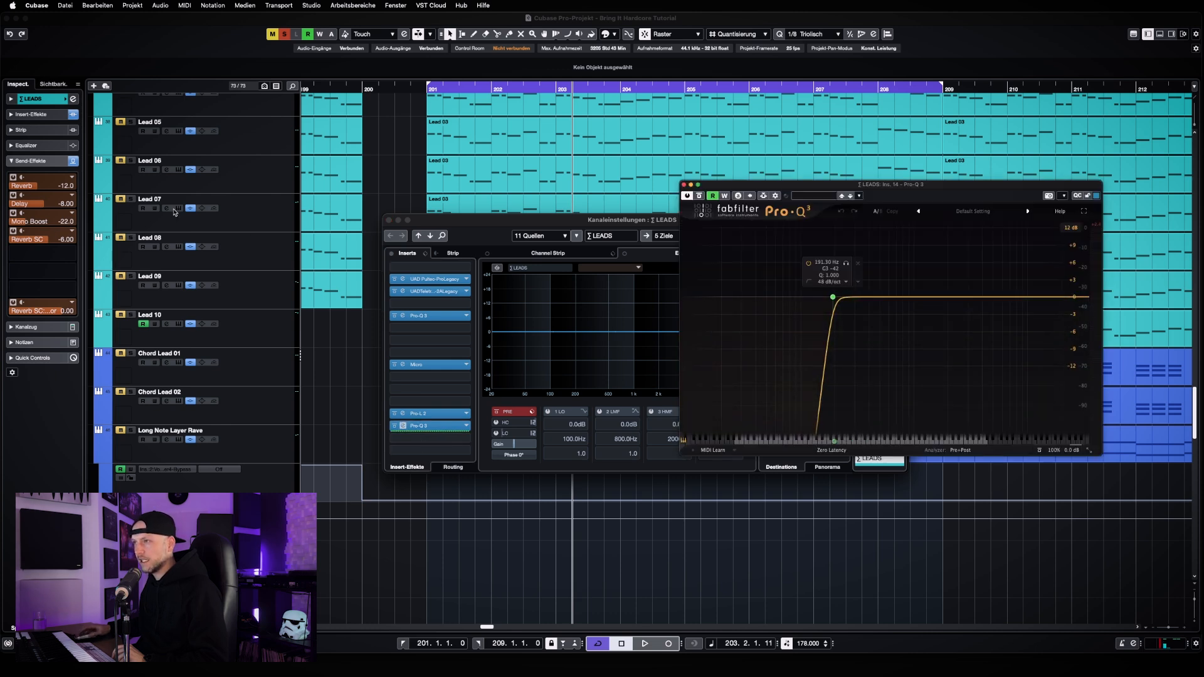
pyautogui.click(683, 185)
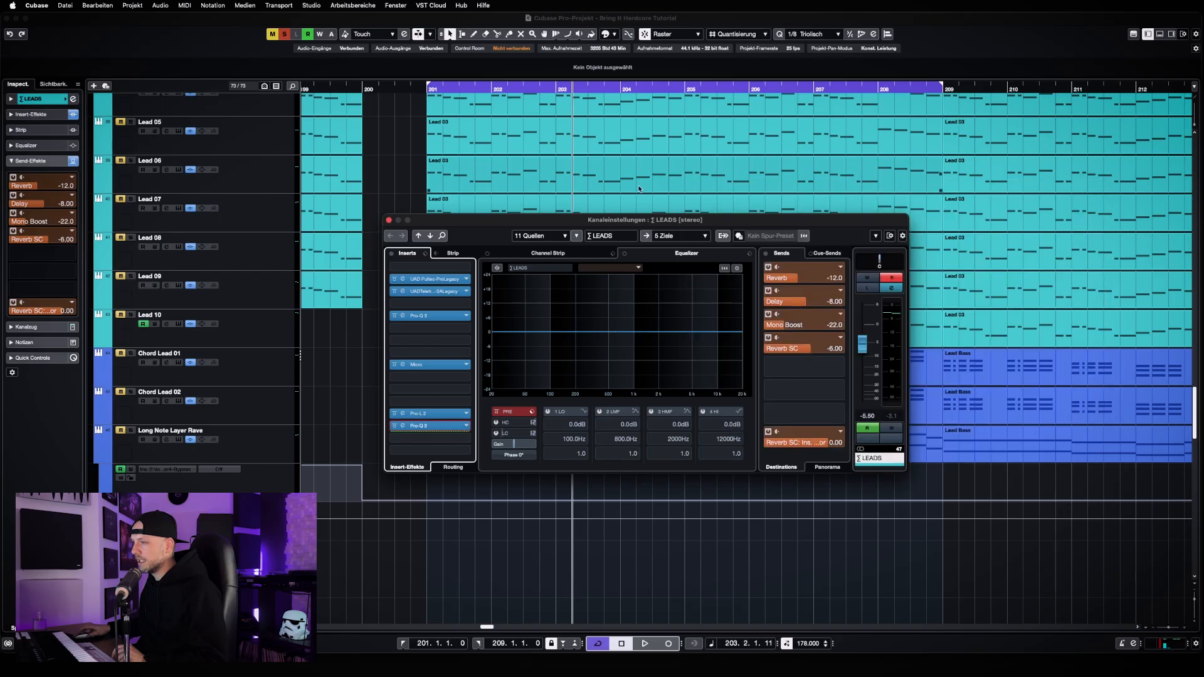
pyautogui.click(389, 221)
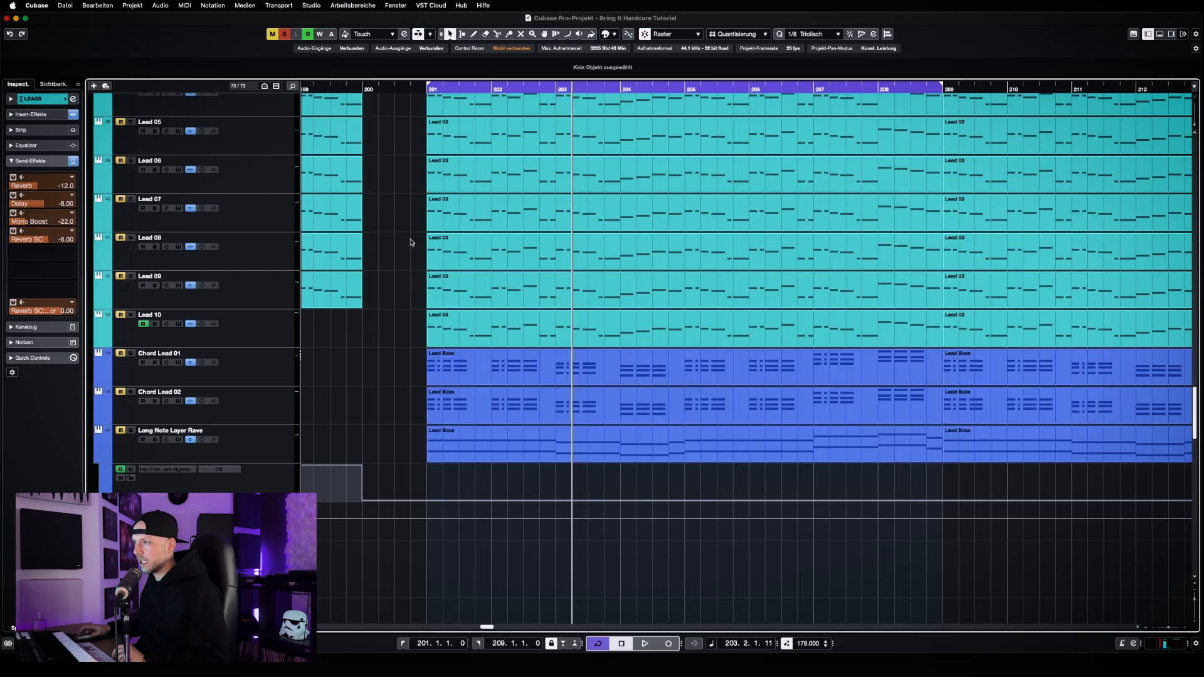
# Deactivate solo on Lead 03 and open its channel settings
pyautogui.scroll(5, 411, 244)
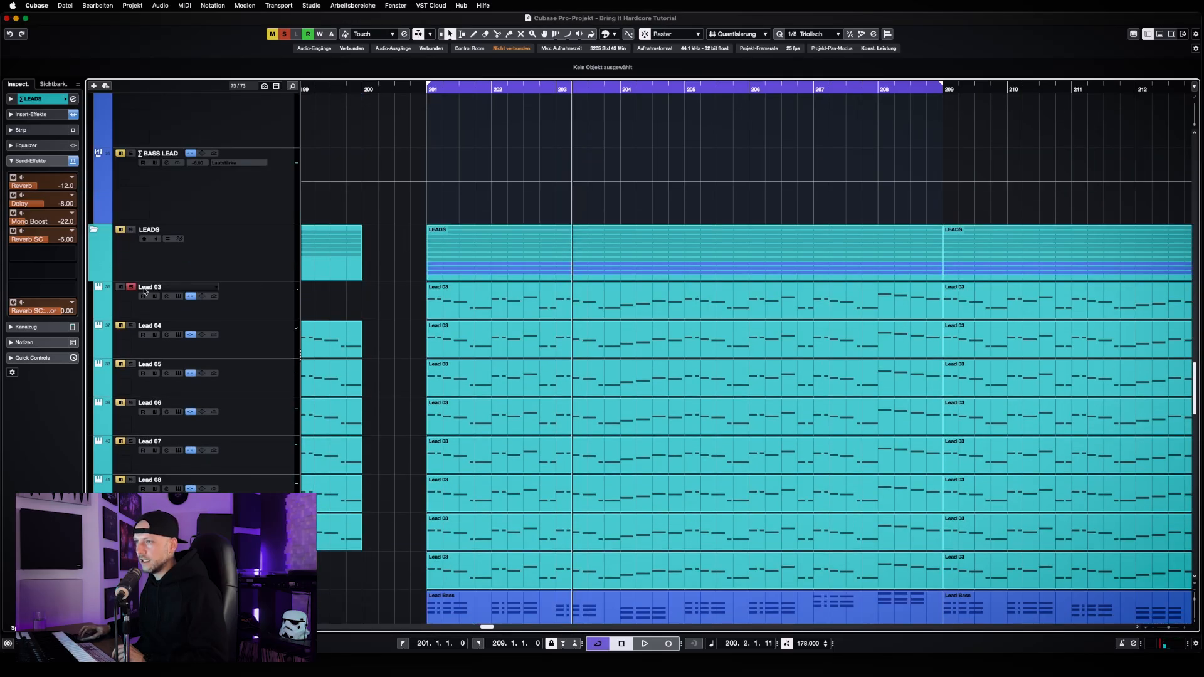
pyautogui.click(131, 286)
pyautogui.click(167, 297)
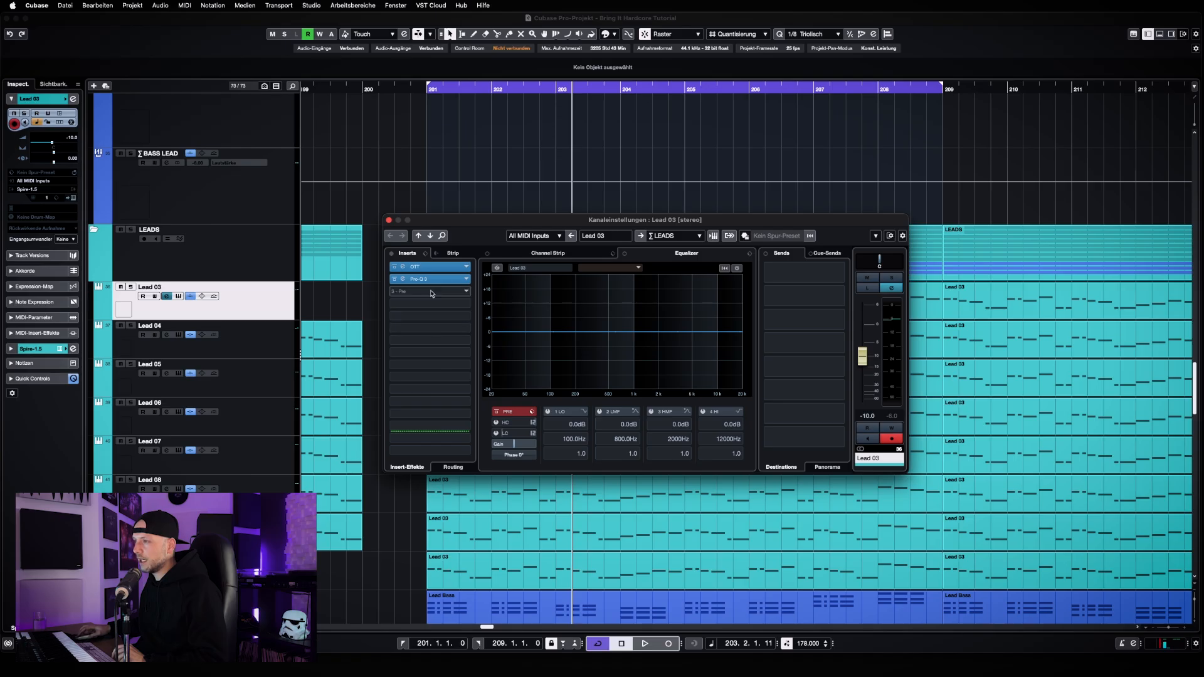
# Re-enable and remove the low-cut band in Lead 03's Pro-Q 3, and close the equalizer and channel settings windows
pyautogui.click(403, 278)
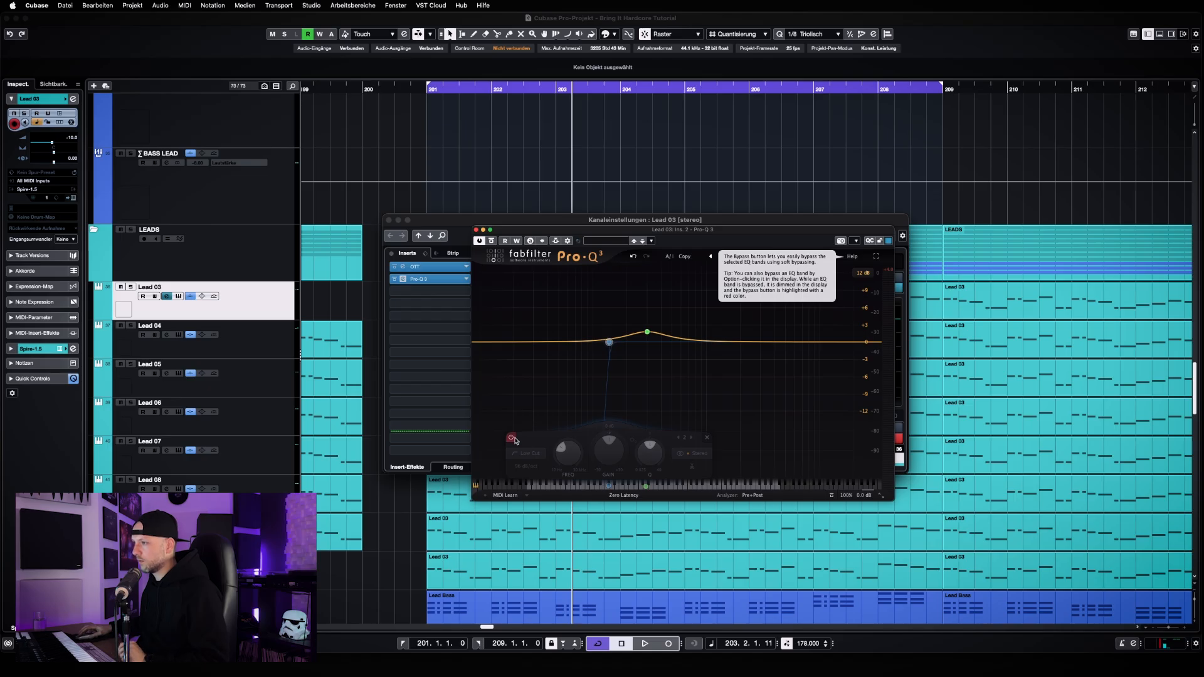
pyautogui.click(512, 439)
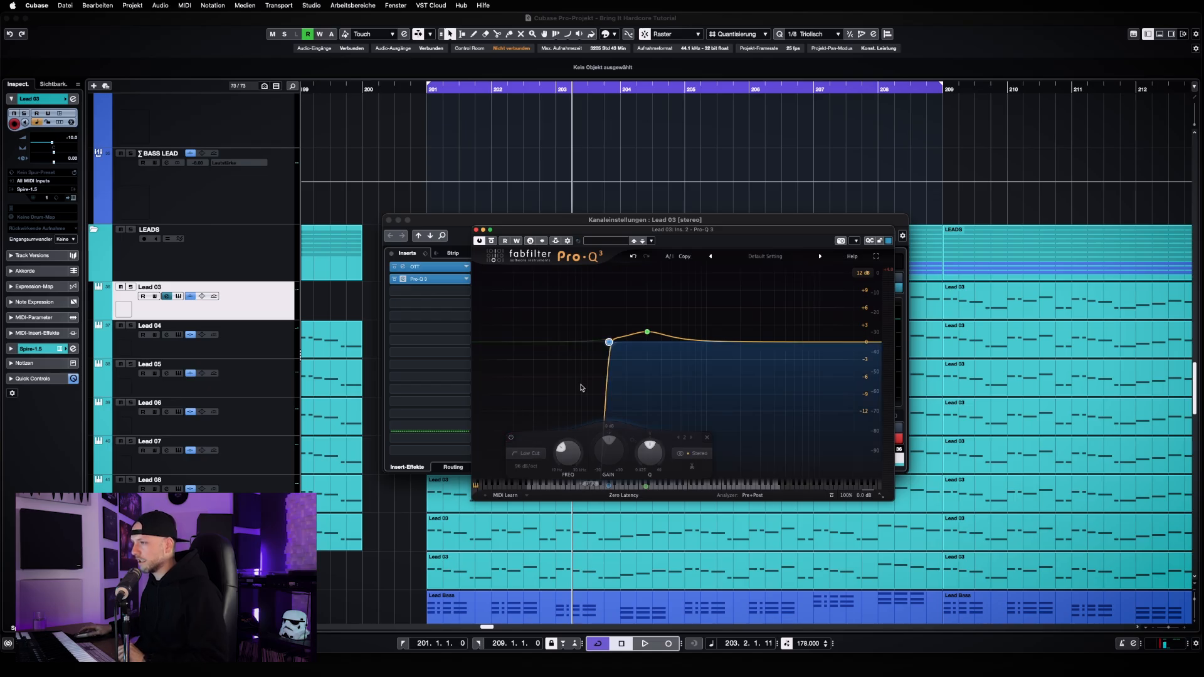
pyautogui.click(708, 437)
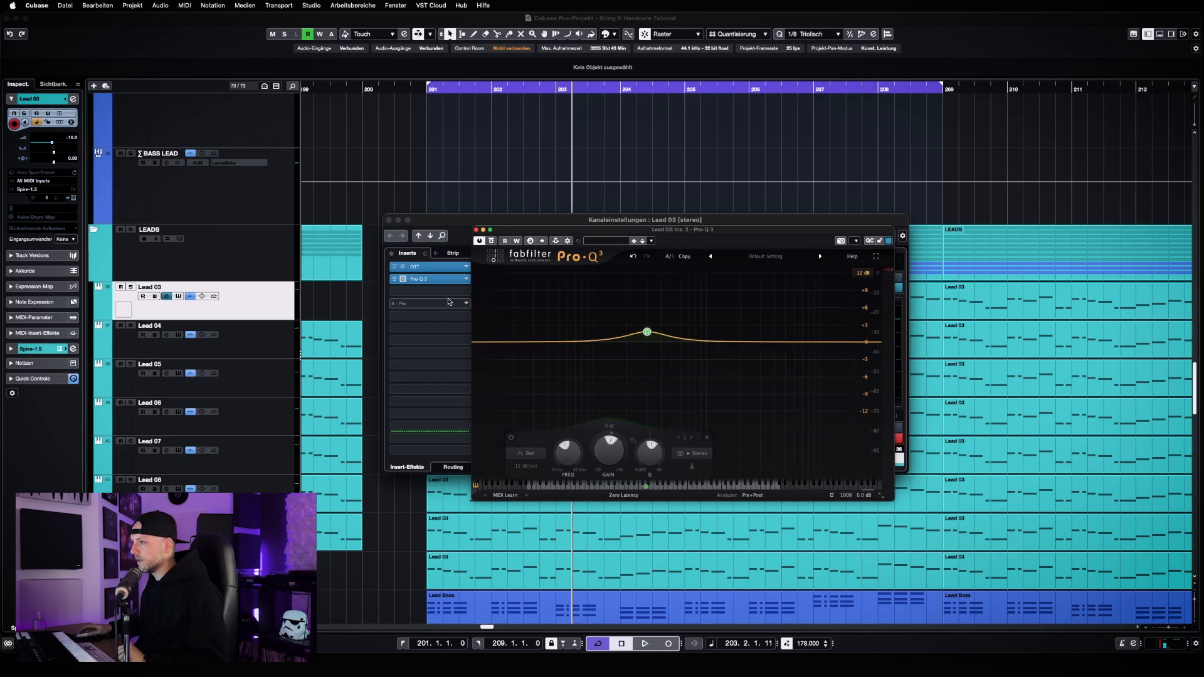
pyautogui.moveTo(655, 338)
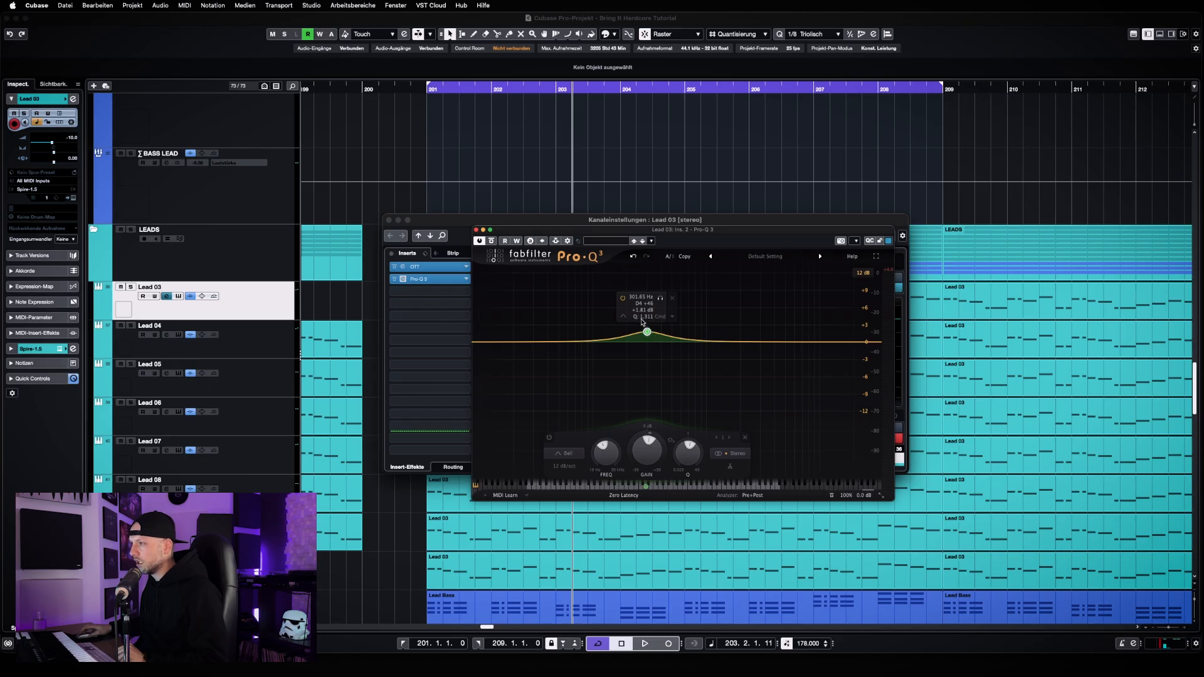
pyautogui.click(475, 230)
pyautogui.click(389, 220)
# Solo Lead 04, listen to it while viewing its Serum instrument, and move the instrument window clear of the track list
pyautogui.scroll(-3, 439, 297)
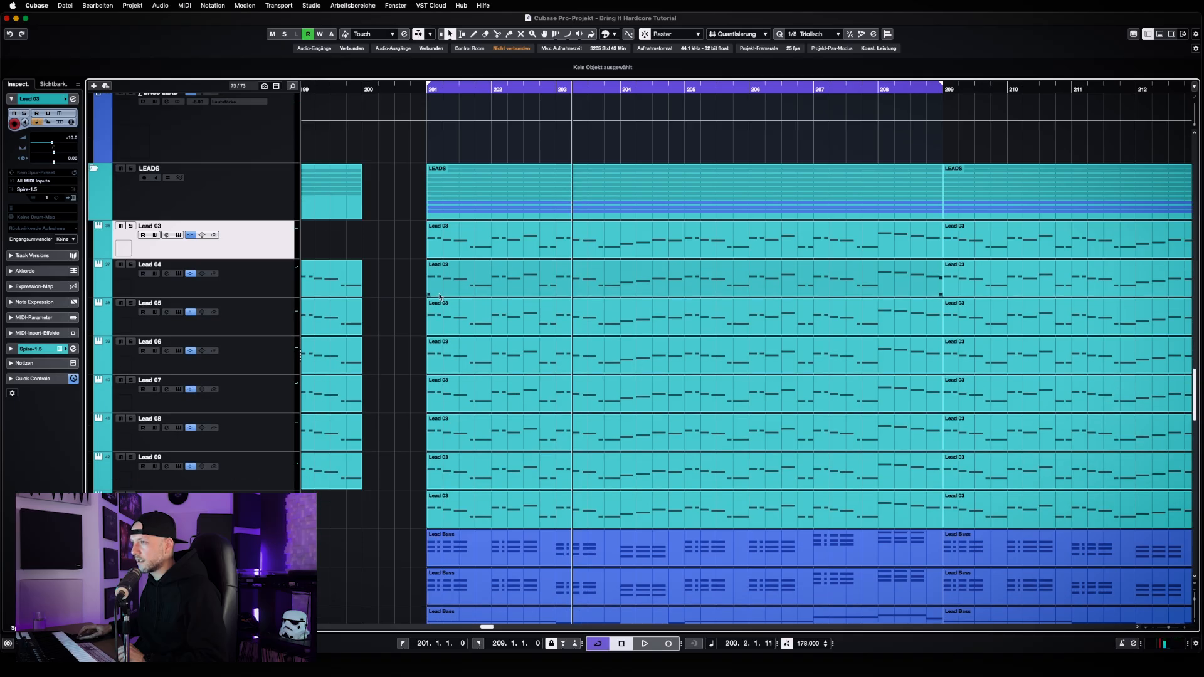
pyautogui.click(131, 265)
pyautogui.press('space')
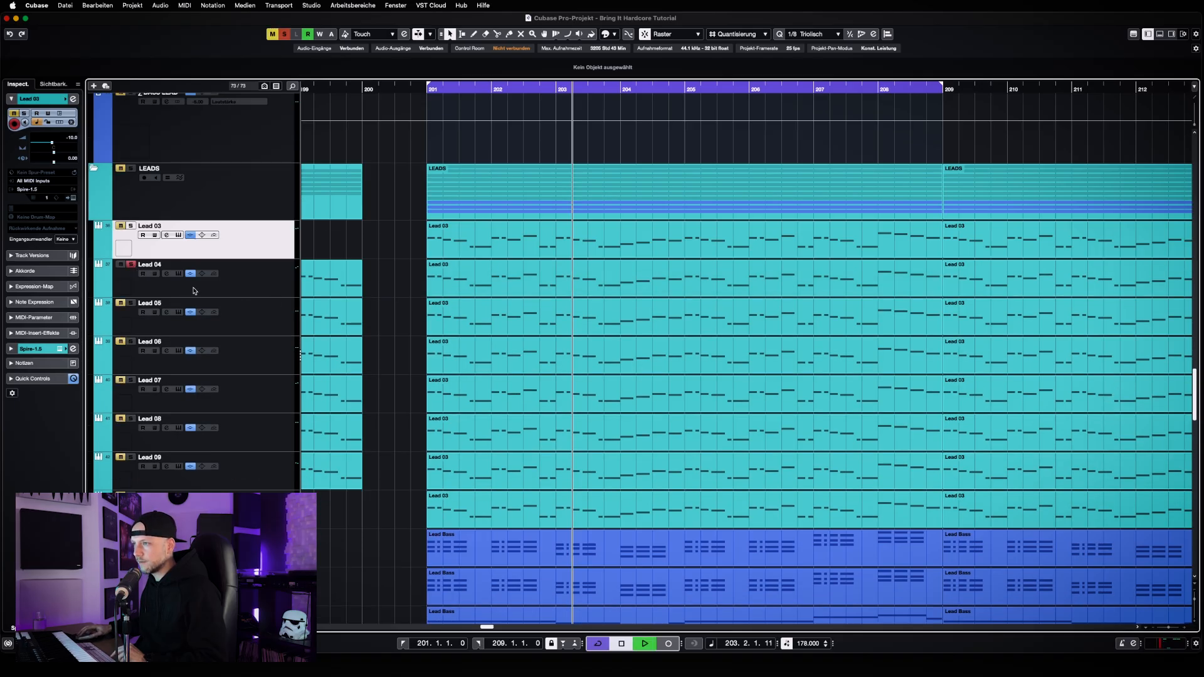
pyautogui.click(179, 275)
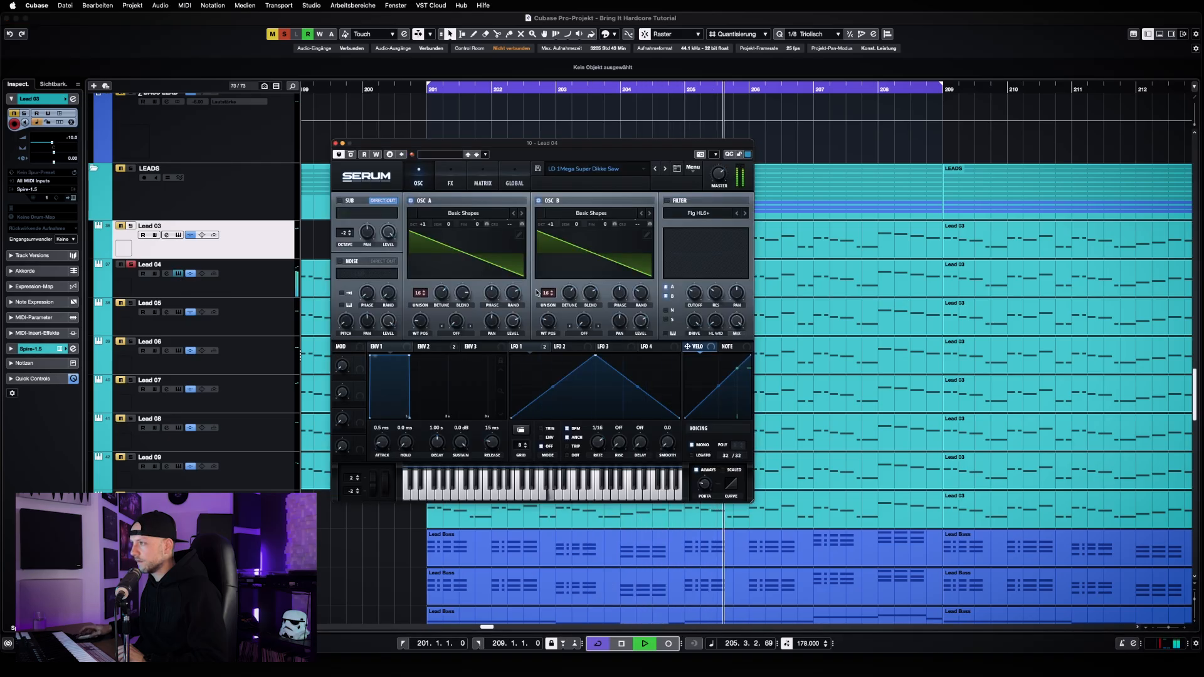
pyautogui.press('space')
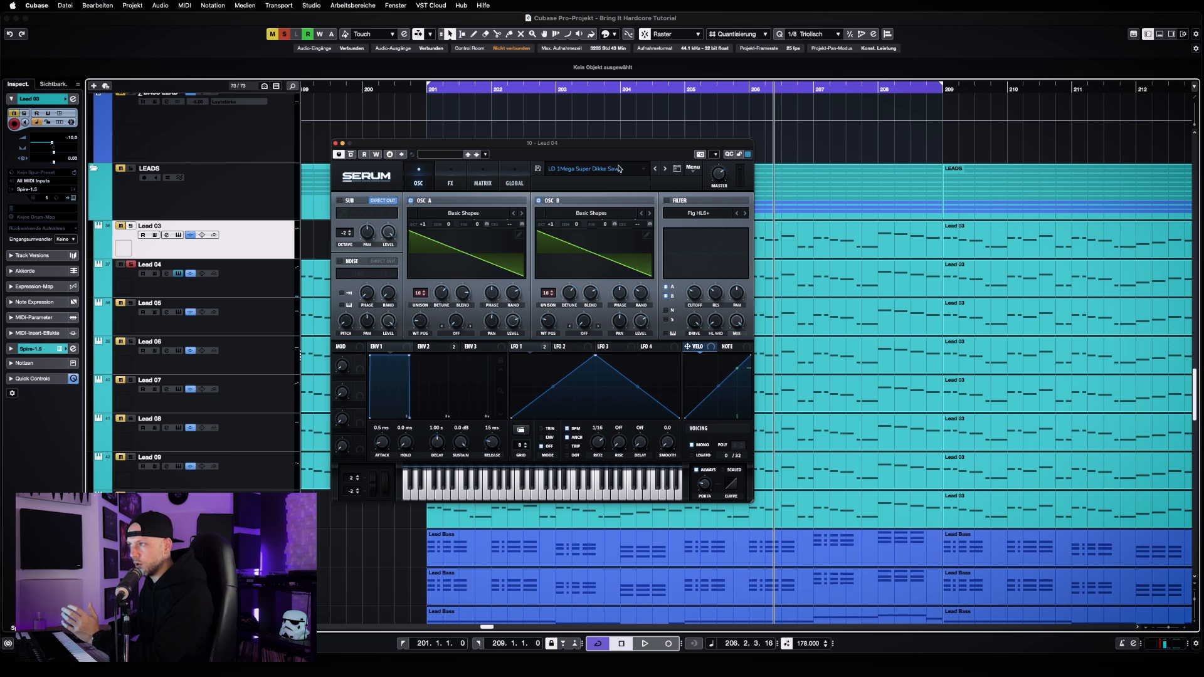
pyautogui.moveTo(626, 143); pyautogui.dragTo(1038, 231)
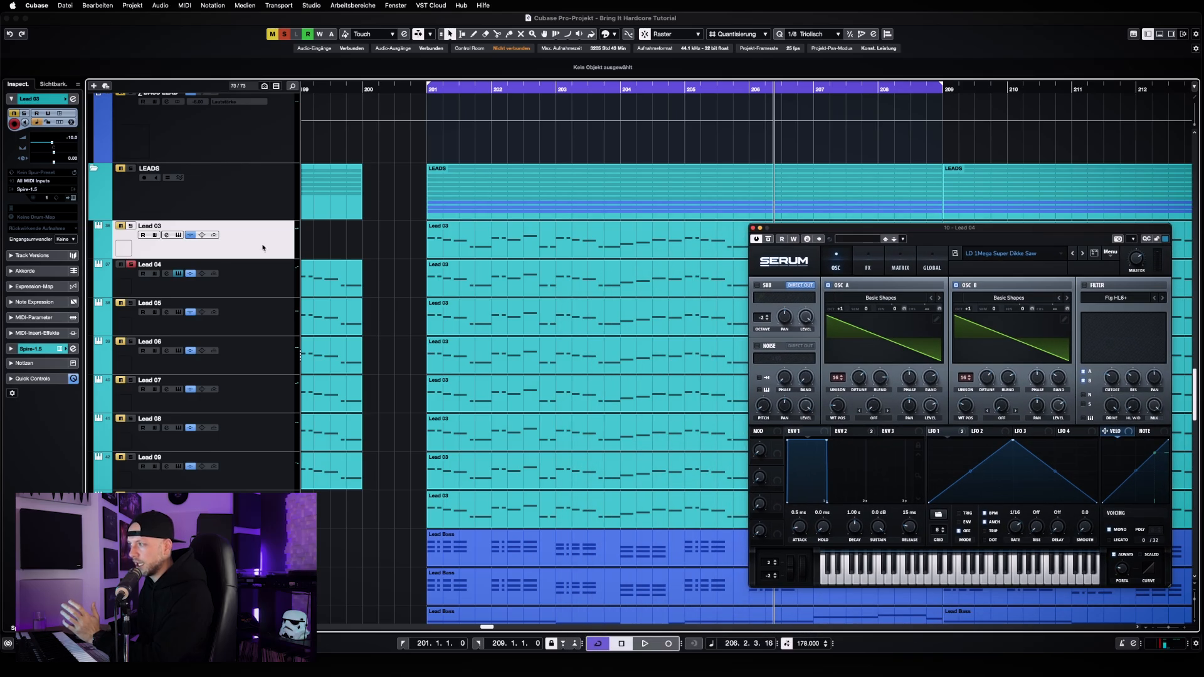
# Inspect the boost band in Lead 03's Pro-Q 3, and close the equalizer, Serum and channel settings windows
pyautogui.click(166, 235)
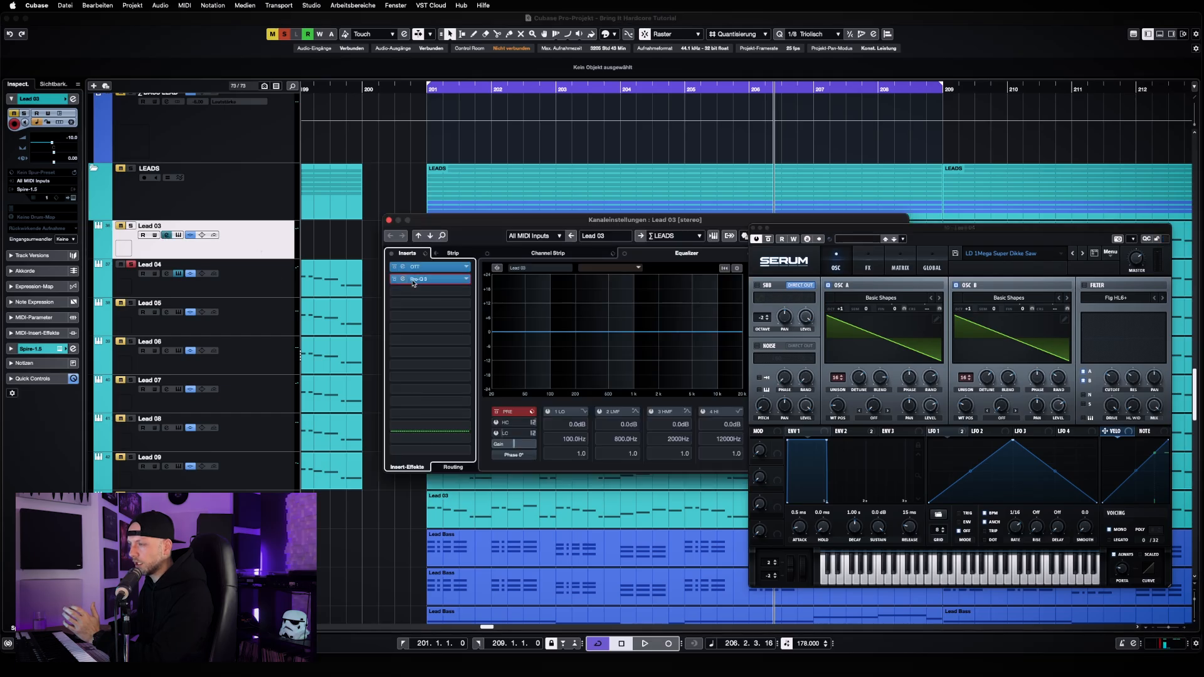
pyautogui.click(413, 283)
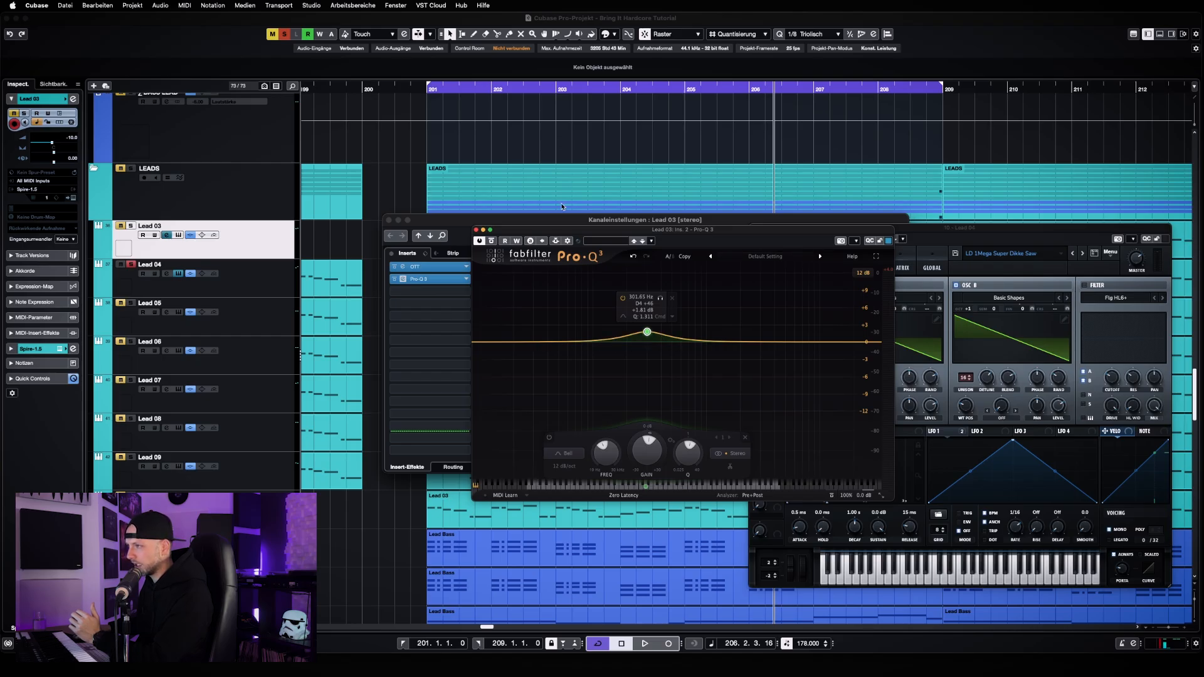
pyautogui.click(476, 230)
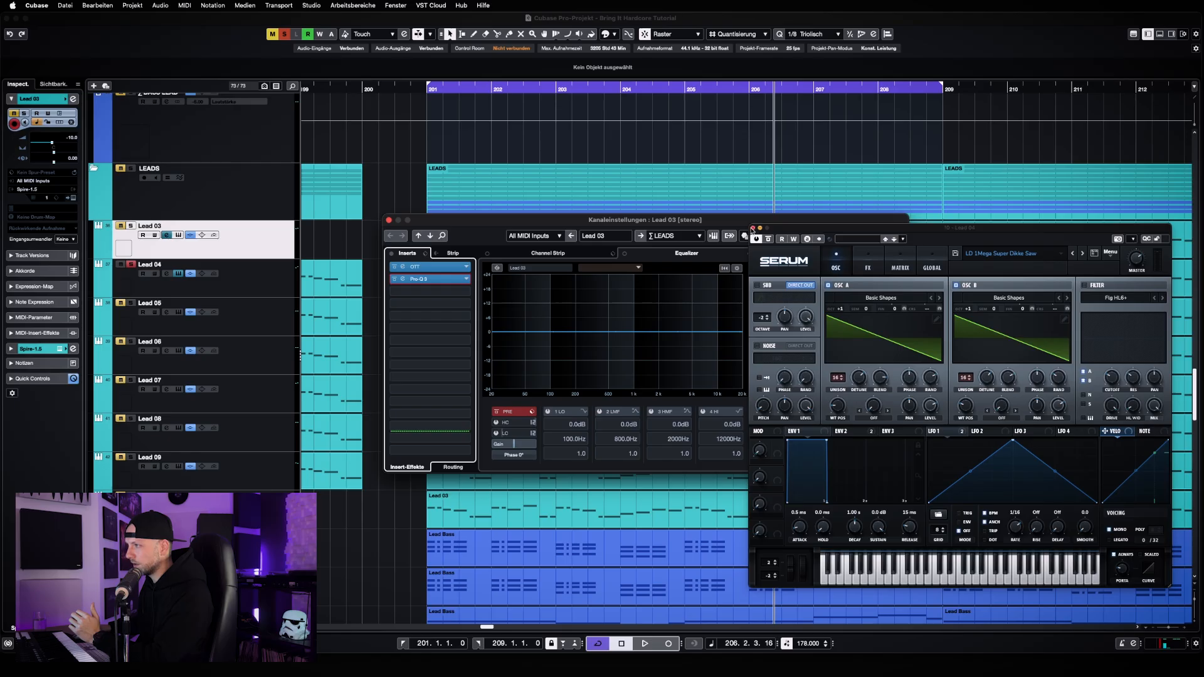
pyautogui.click(753, 230)
pyautogui.click(388, 220)
# Switch the solo from Lead 04 to Lead 03
pyautogui.click(275, 279)
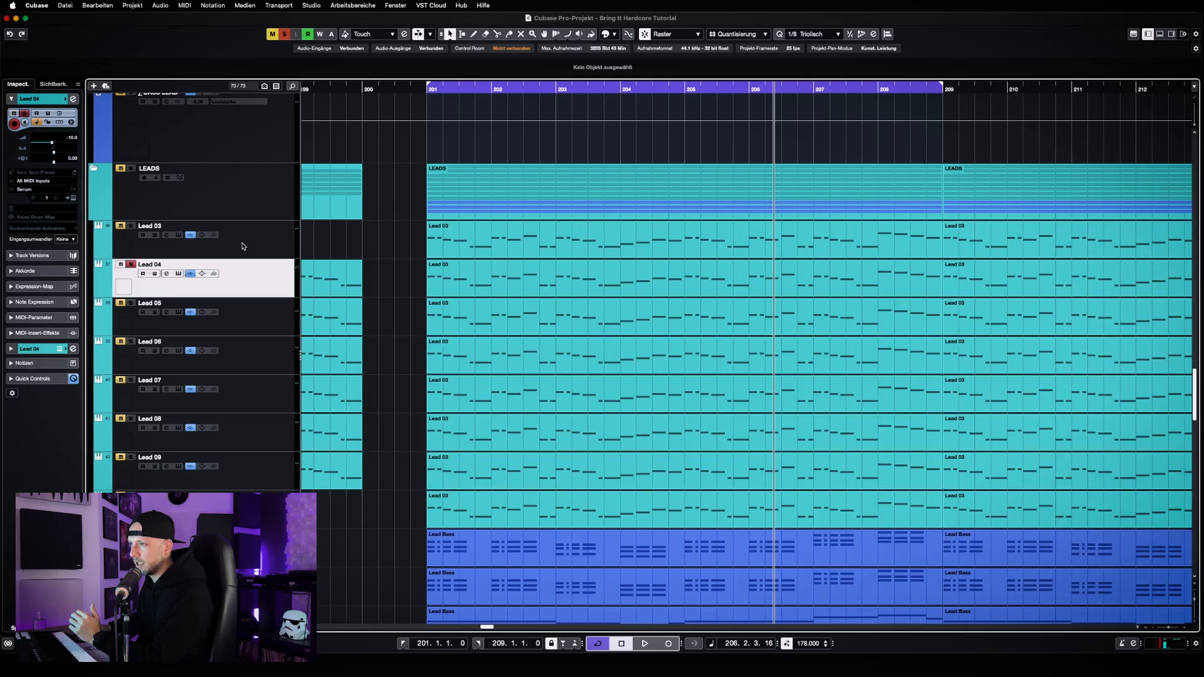
pyautogui.click(243, 245)
pyautogui.click(138, 261)
pyautogui.click(131, 226)
pyautogui.click(131, 264)
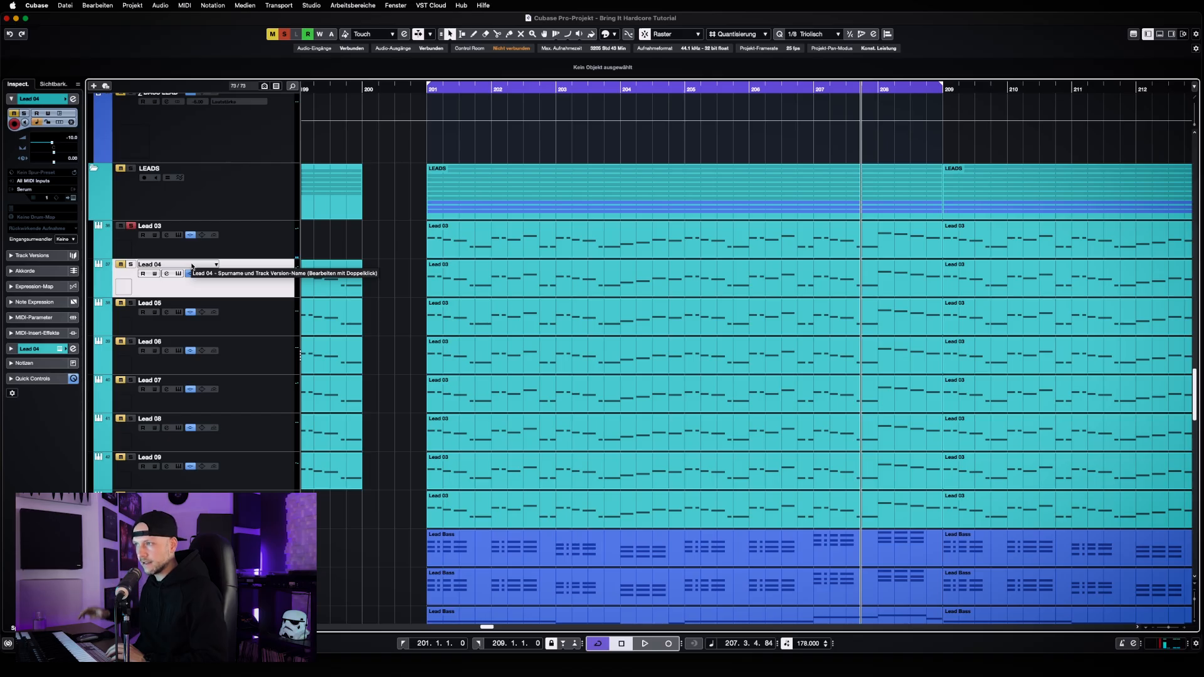
# Audition Lead 03's part at bar 201 transposed down one octave, return its notes to the original octave, and close the note editor
pyautogui.doubleClick(517, 254)
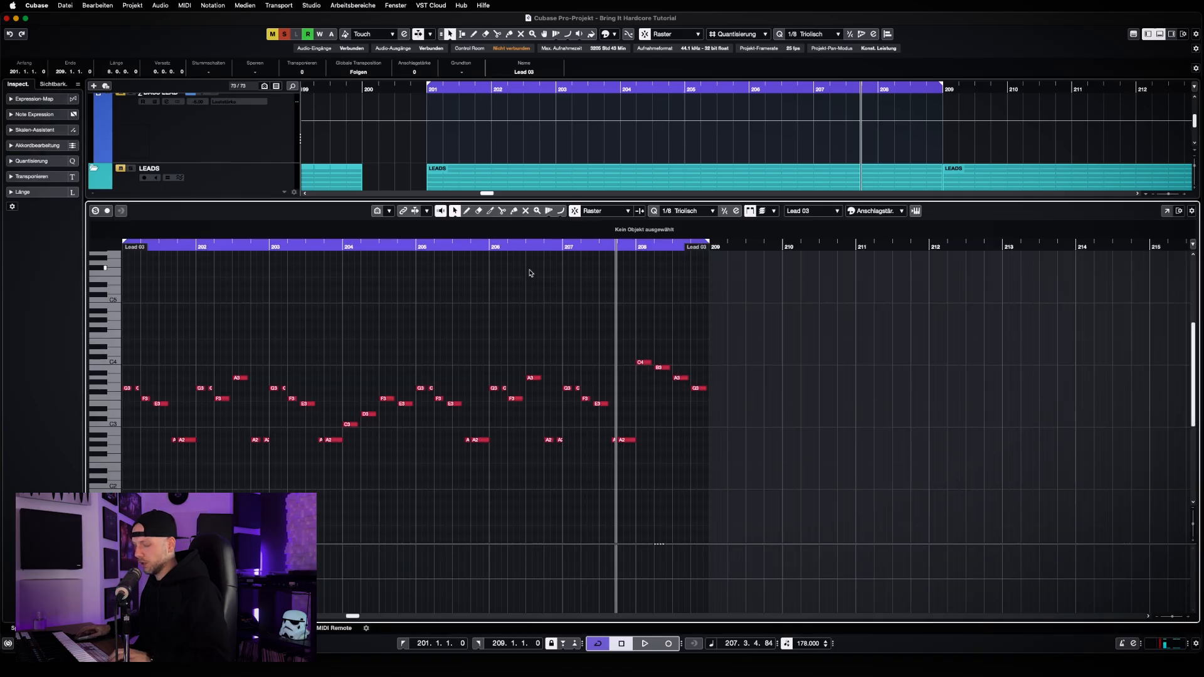
pyautogui.press('super+a')
pyautogui.hotkey('shift', 'Down')
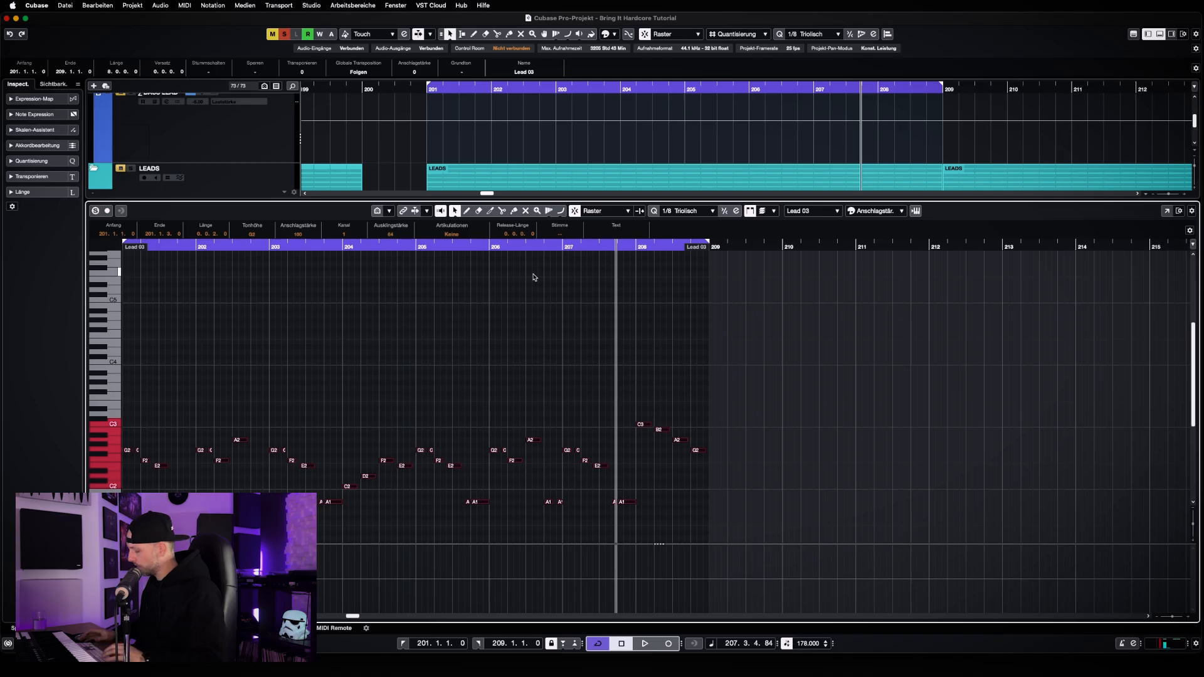
pyautogui.press('KP_1')
pyautogui.press('space')
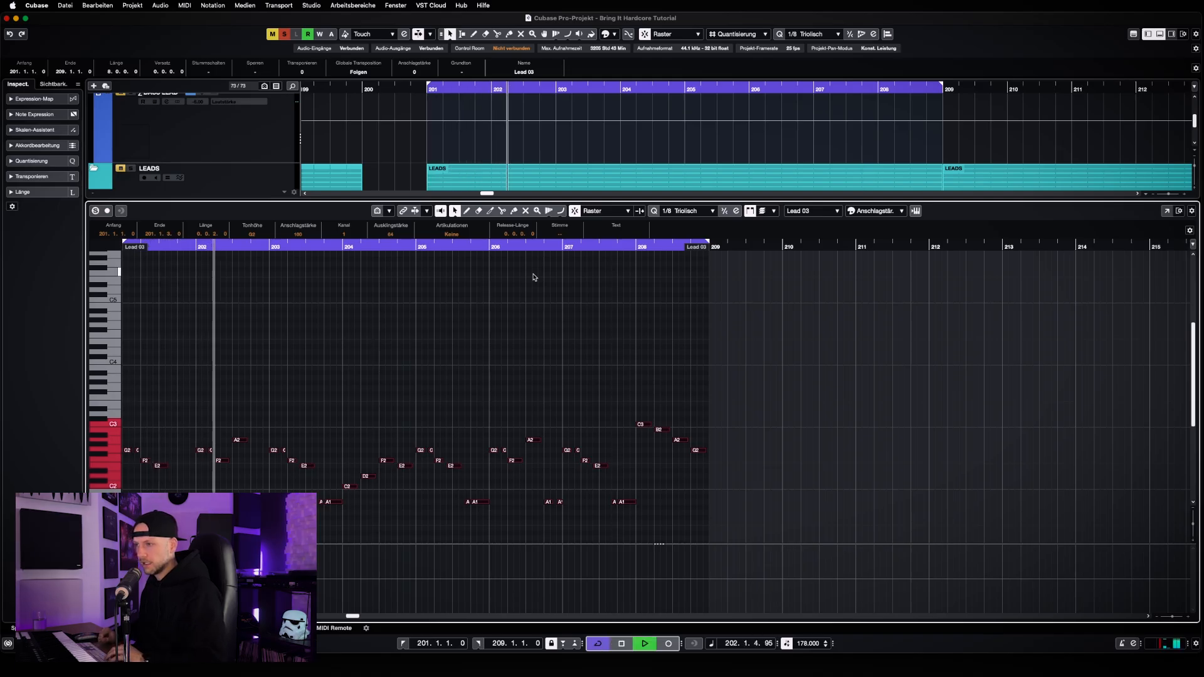
pyautogui.press('space')
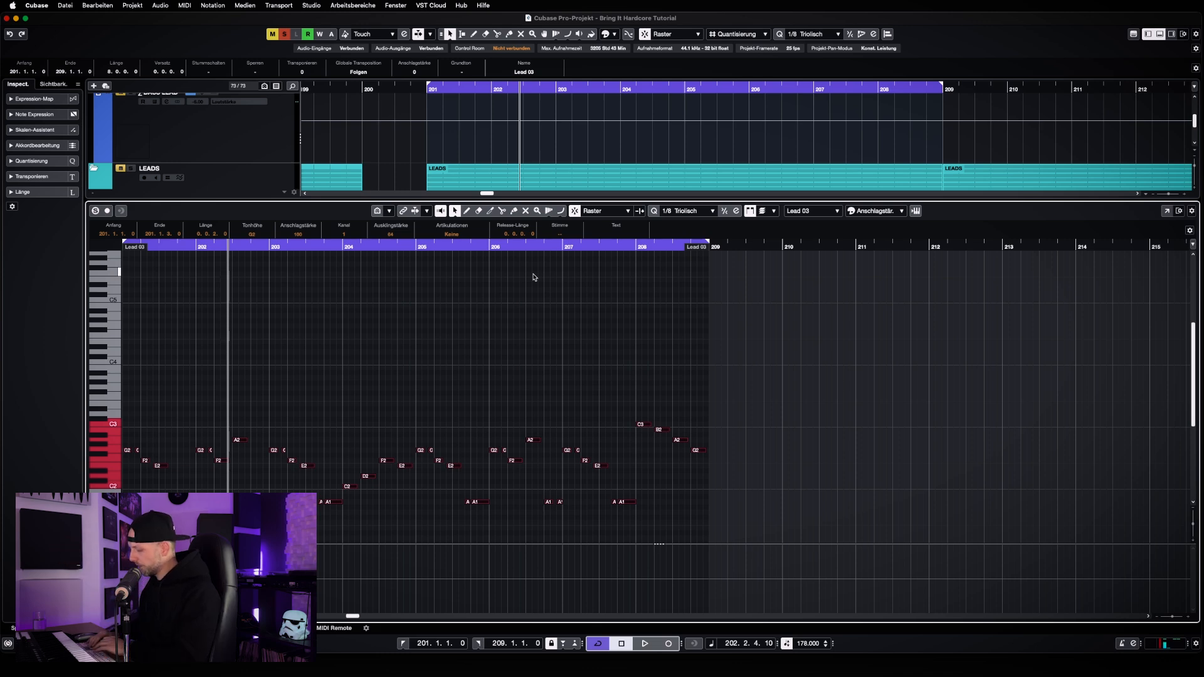
pyautogui.hotkey('shift', 'Up')
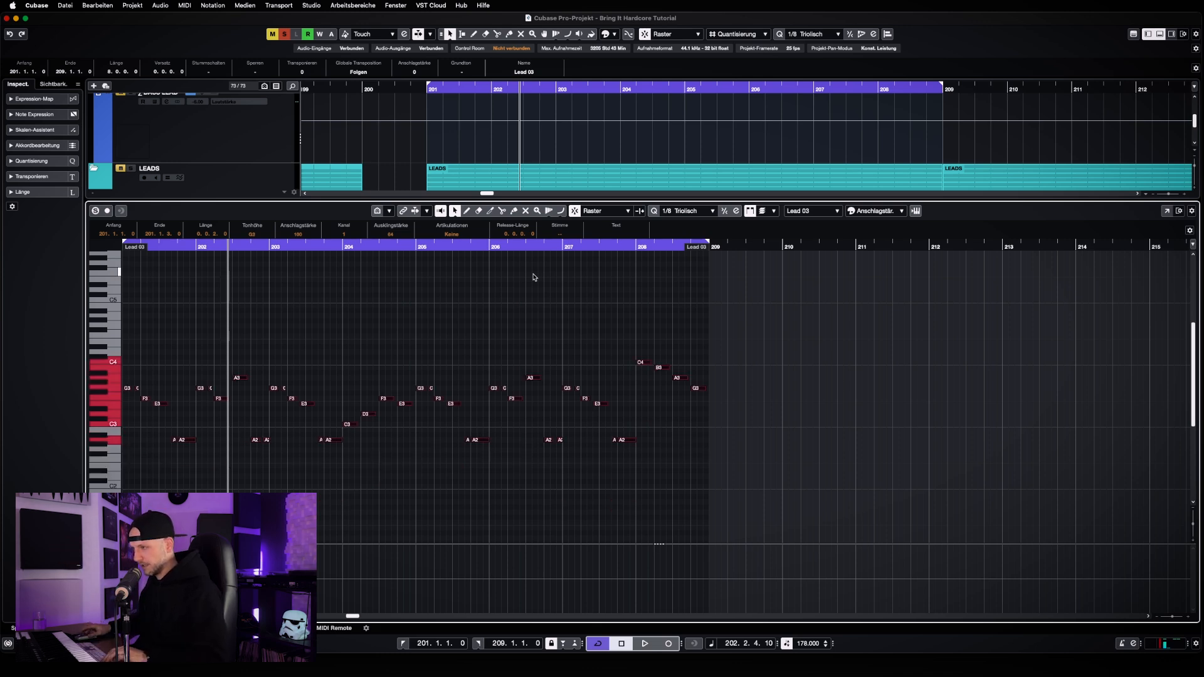
pyautogui.press('alt+super+e')
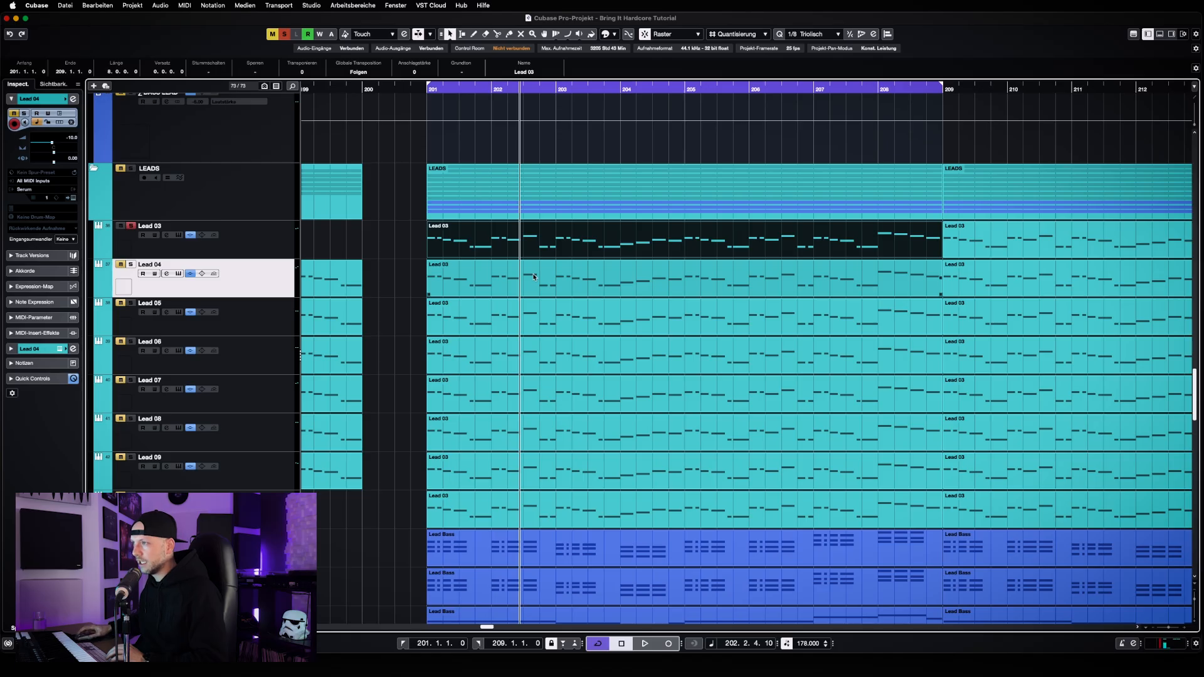
# Examine the frequency and gain of the boost band in Lead 03's Pro-Q 3, and close both windows
pyautogui.click(259, 254)
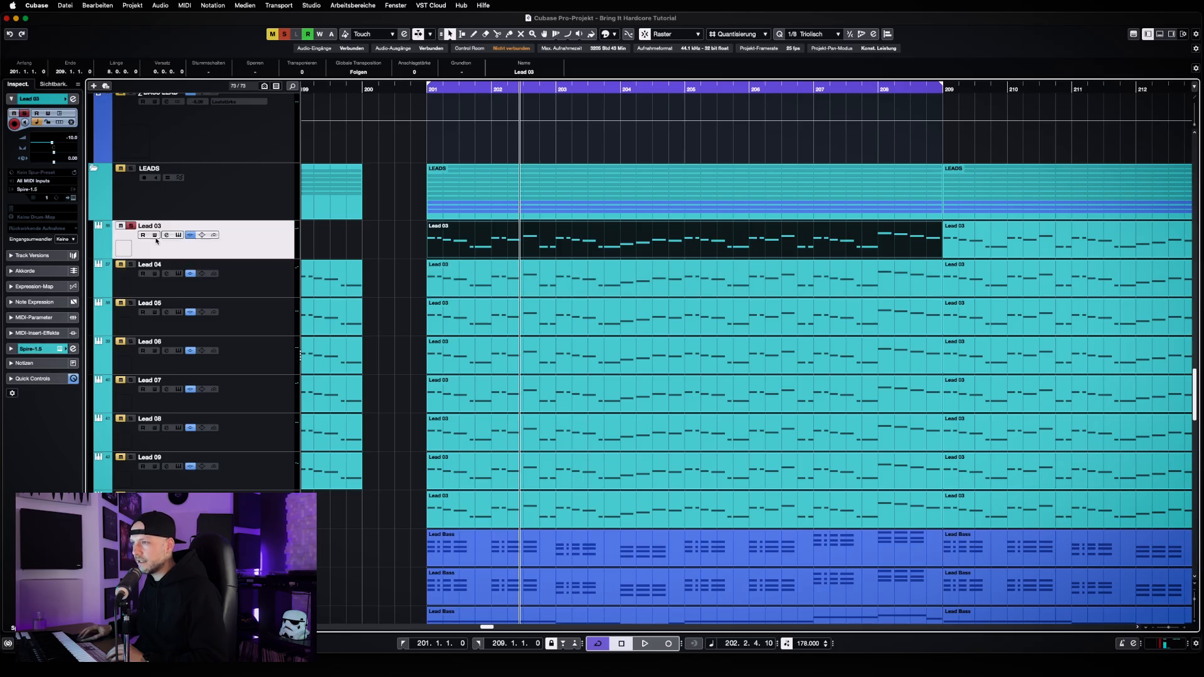
pyautogui.click(167, 235)
pyautogui.click(412, 280)
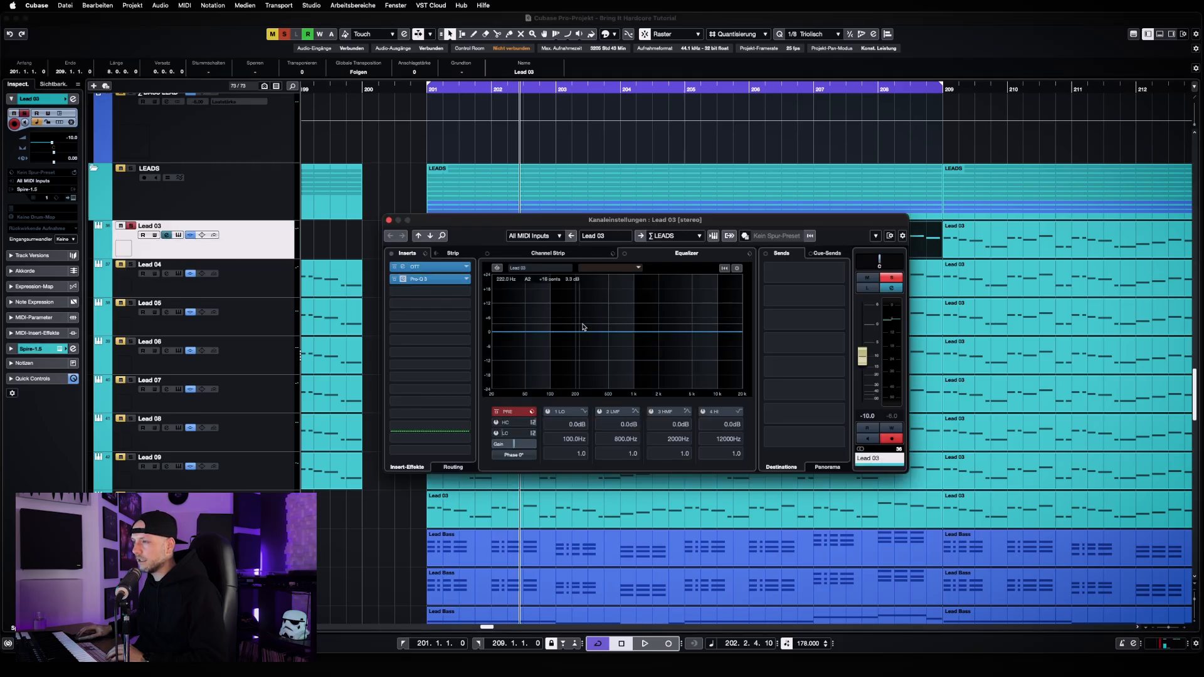
pyautogui.moveTo(648, 334)
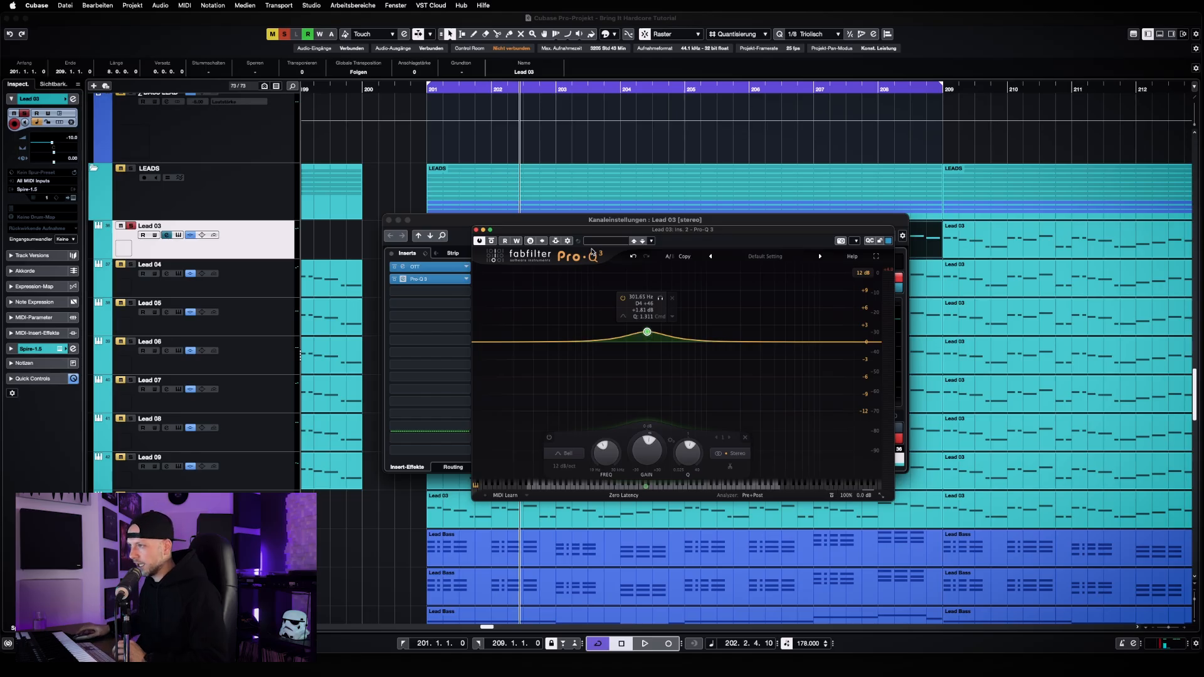
pyautogui.click(476, 230)
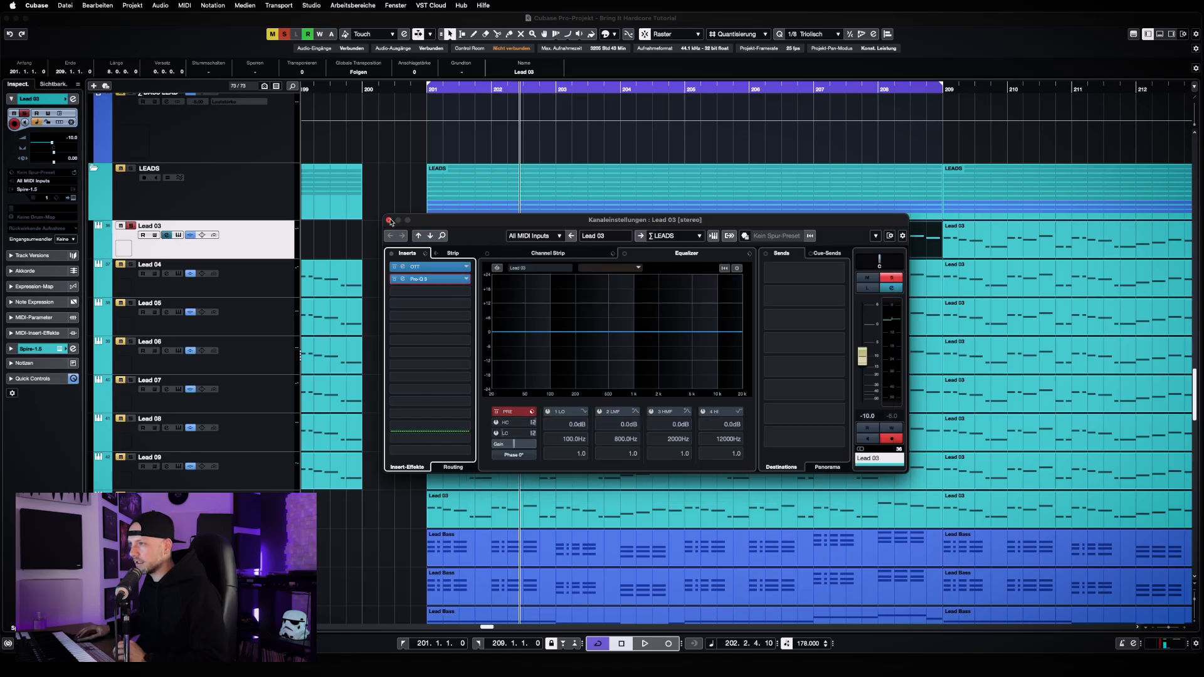
pyautogui.click(388, 220)
# Solo and select Lead 04 in place of Lead 03, and listen to it alone
pyautogui.click(131, 264)
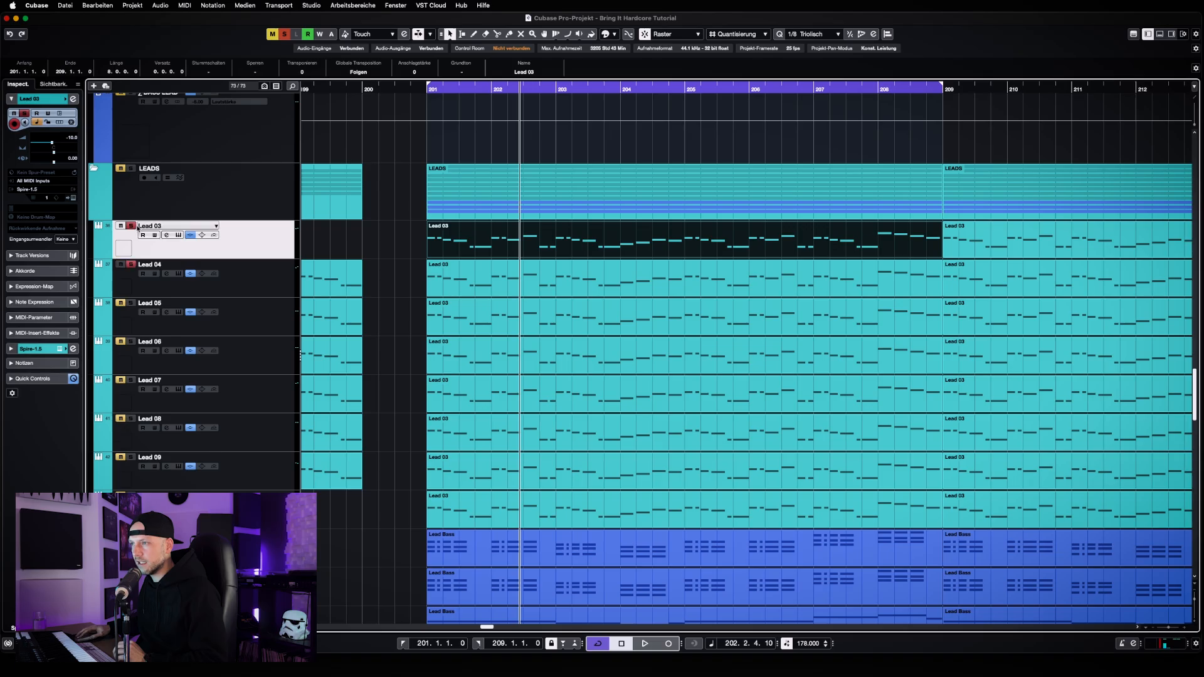
pyautogui.click(131, 225)
pyautogui.click(257, 285)
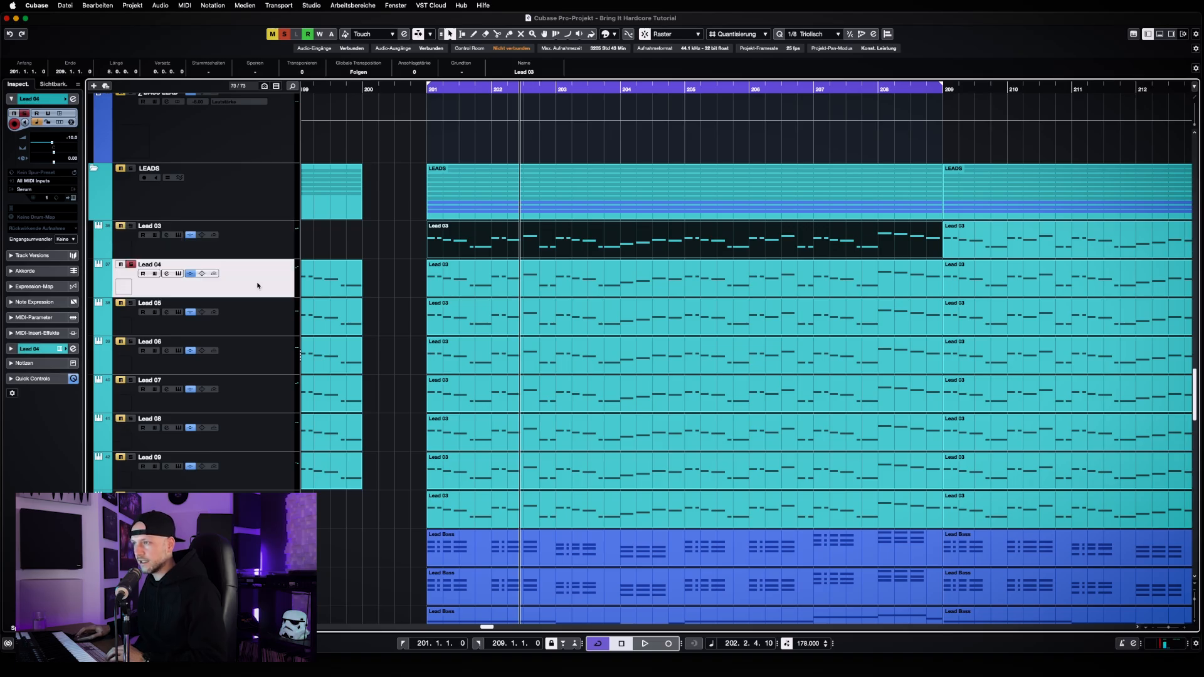
pyautogui.press('space')
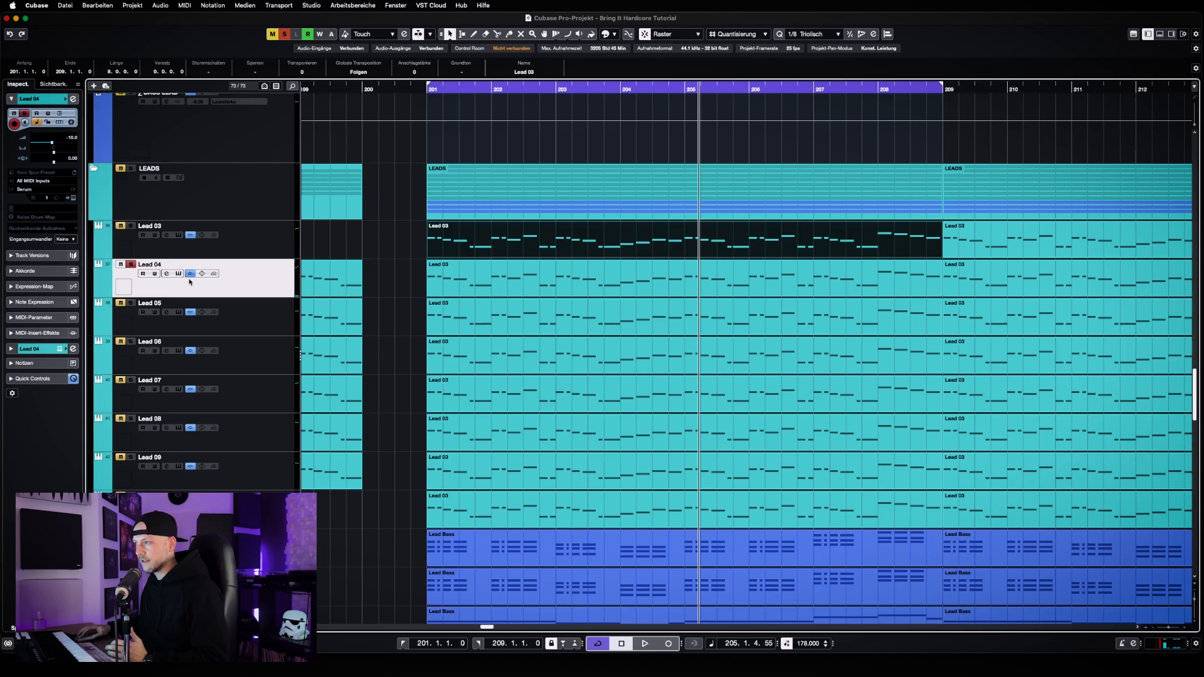
# Audition Lead 04's part at bar 201 transposed up one octave, return its notes to the original octave, and close the note editor
pyautogui.doubleClick(492, 282)
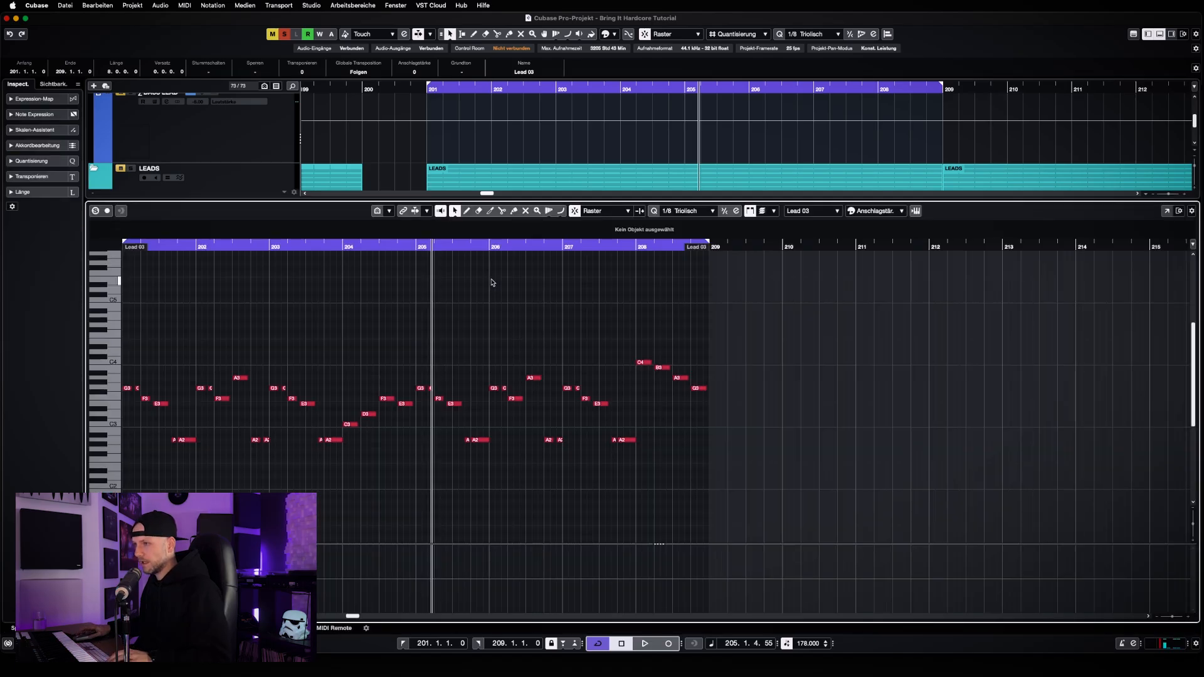
pyautogui.press('super+a')
pyautogui.hotkey('shift', 'Up')
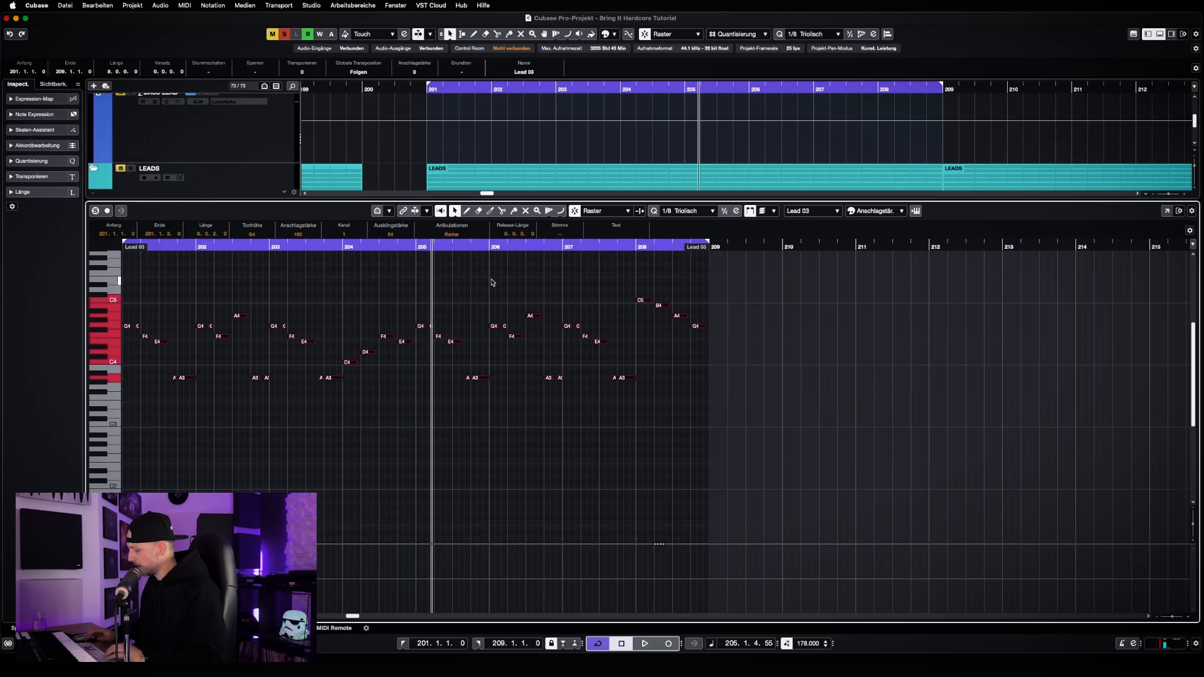
pyautogui.press('KP_1')
pyautogui.press('space')
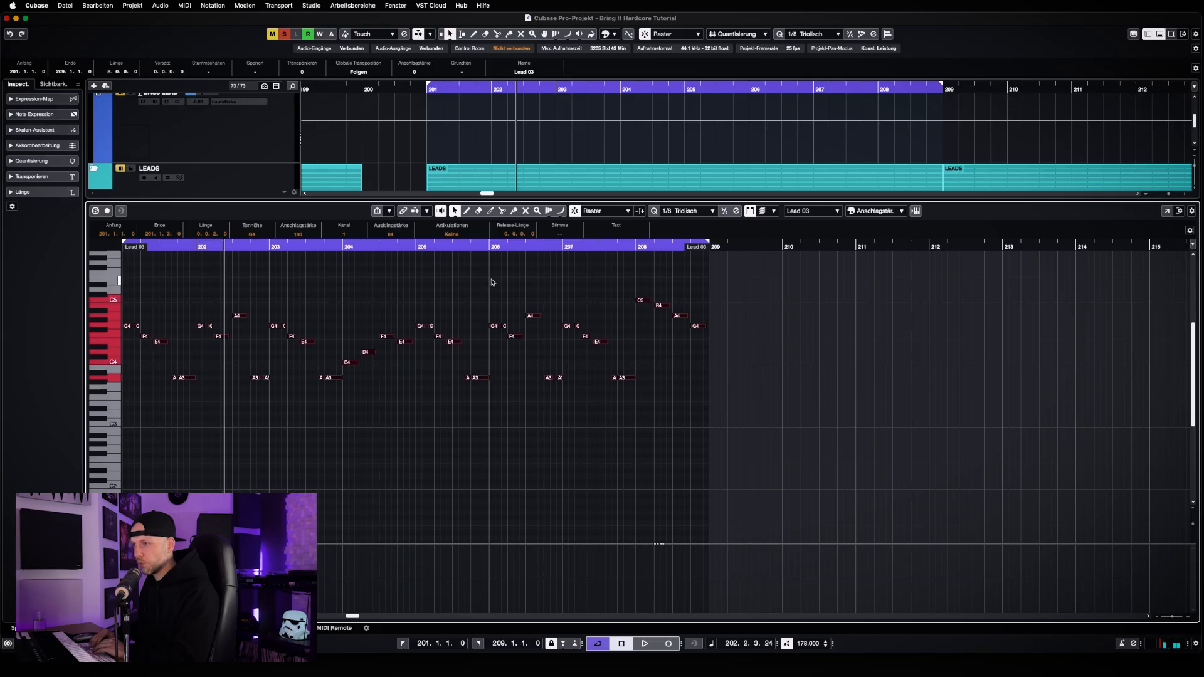
pyautogui.hotkey('shift', 'Down')
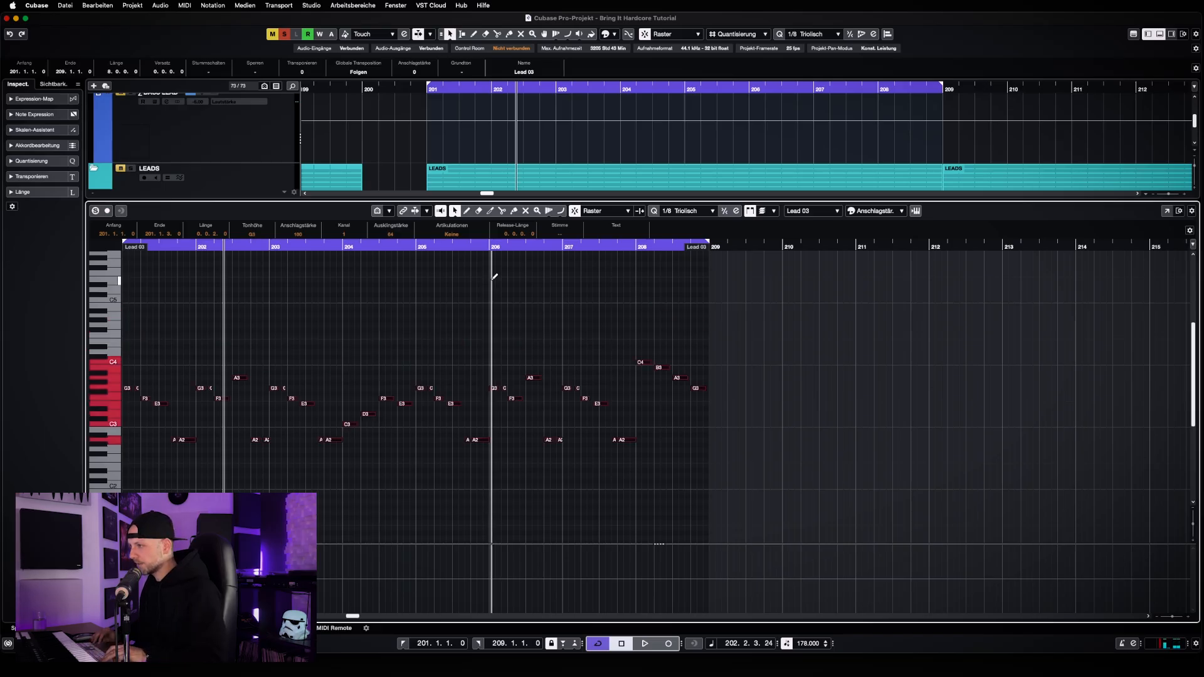
pyautogui.press('alt+super+b')
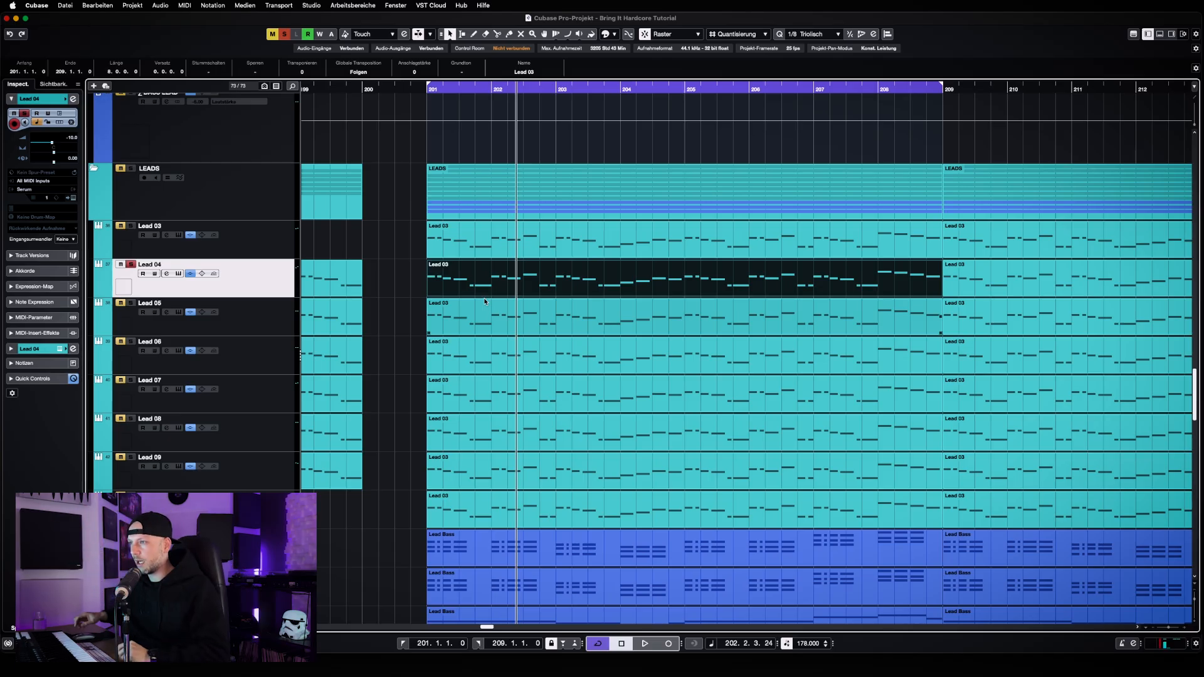
# Play Lead 03 and Lead 04 soloed together for comparison, and deactivate solo on Lead 03
pyautogui.click(129, 226)
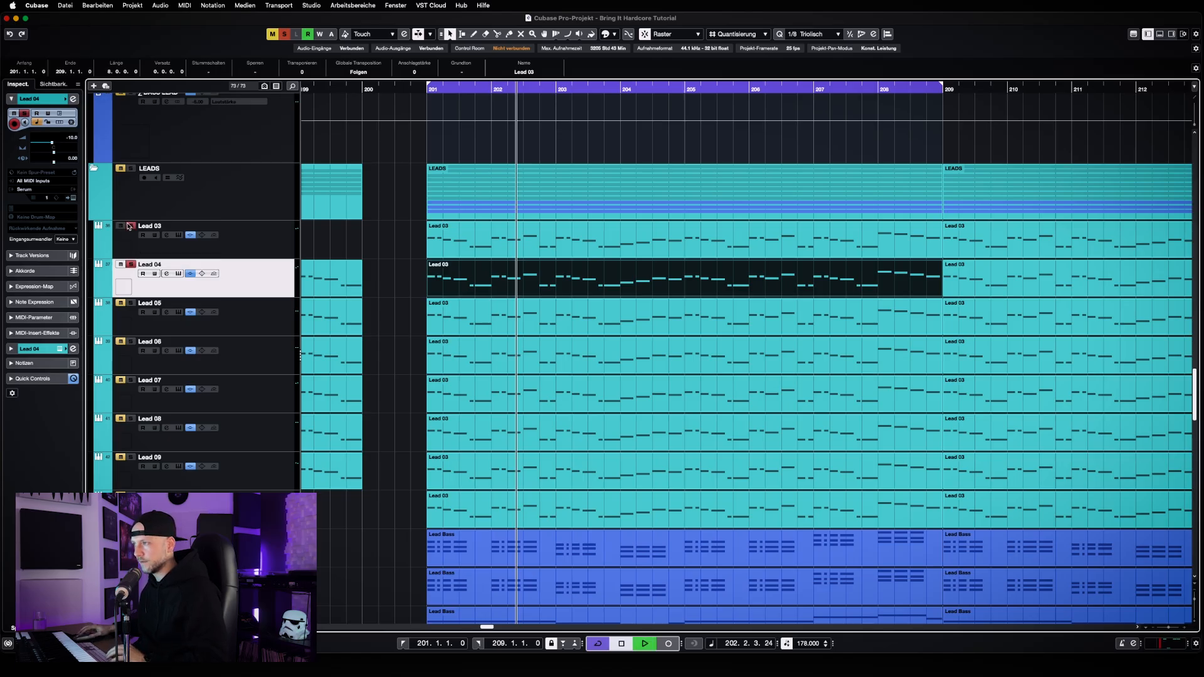
pyautogui.press('space')
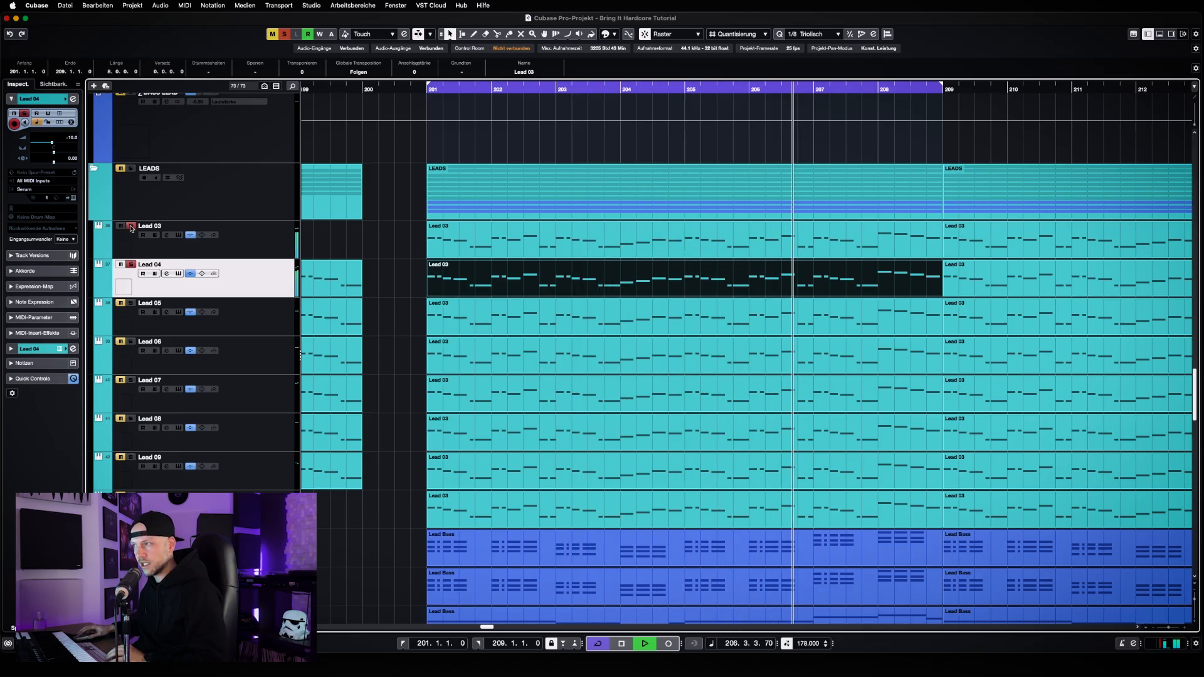
pyautogui.click(131, 227)
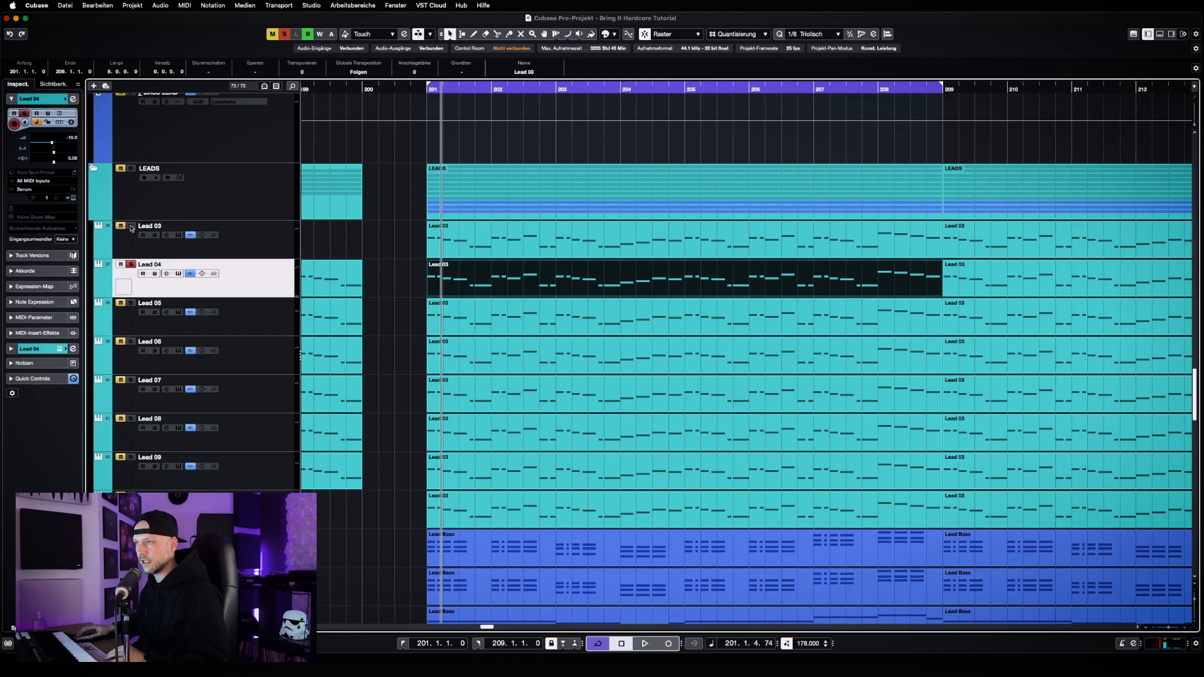
# Play Lead 03 soloed together with Lead 04 once more, and deactivate solo on Lead 04
pyautogui.click(131, 226)
pyautogui.press('space')
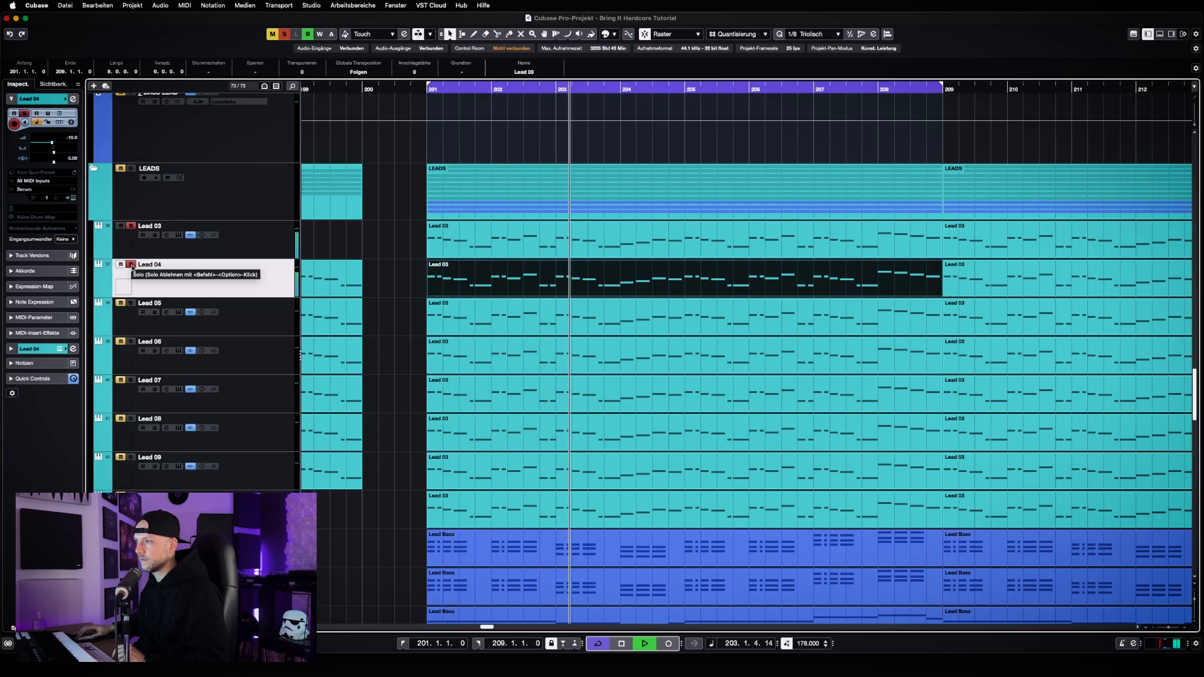
pyautogui.click(131, 265)
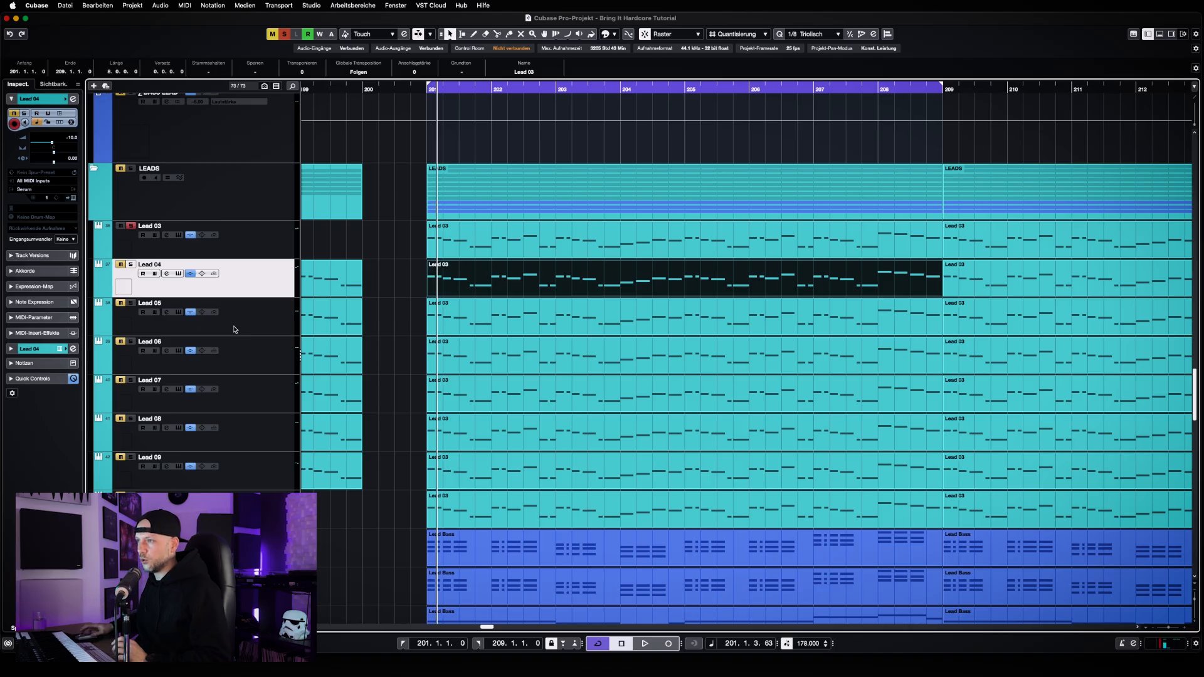
# Inspect Lead 04's Serum synth and its LD 1Mega Super Dikke Saw preset in the Never Surrender LEADS folder, and close the synth
pyautogui.click(179, 273)
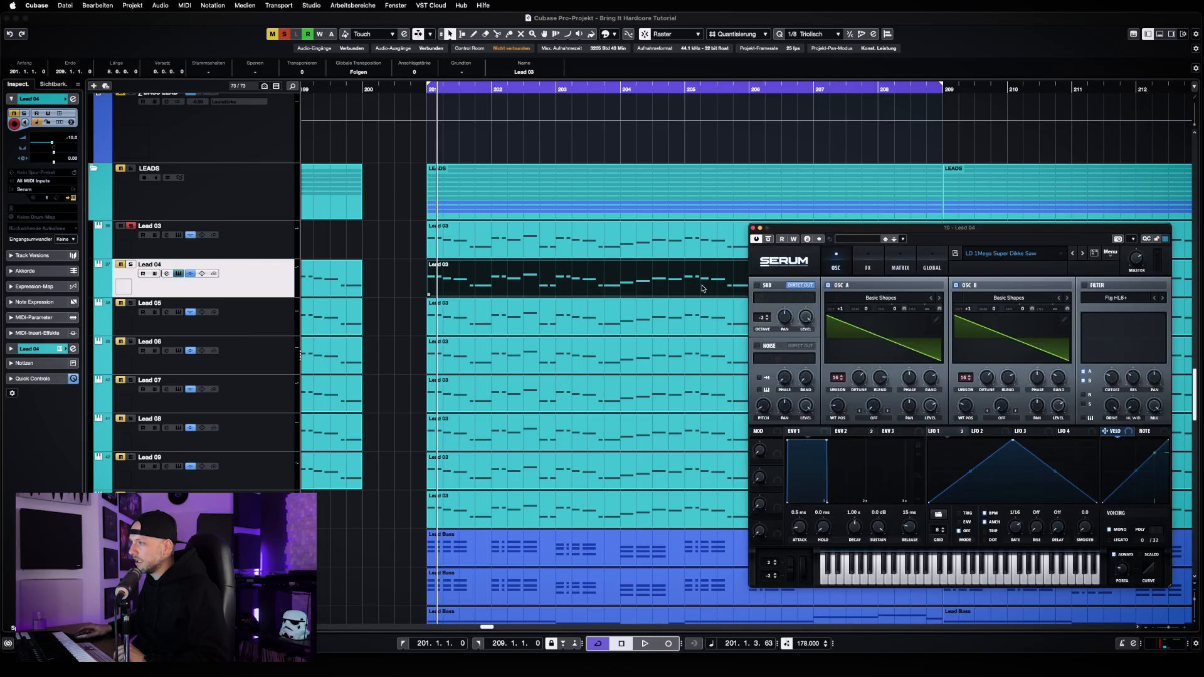
pyautogui.moveTo(1005, 232); pyautogui.dragTo(632, 190)
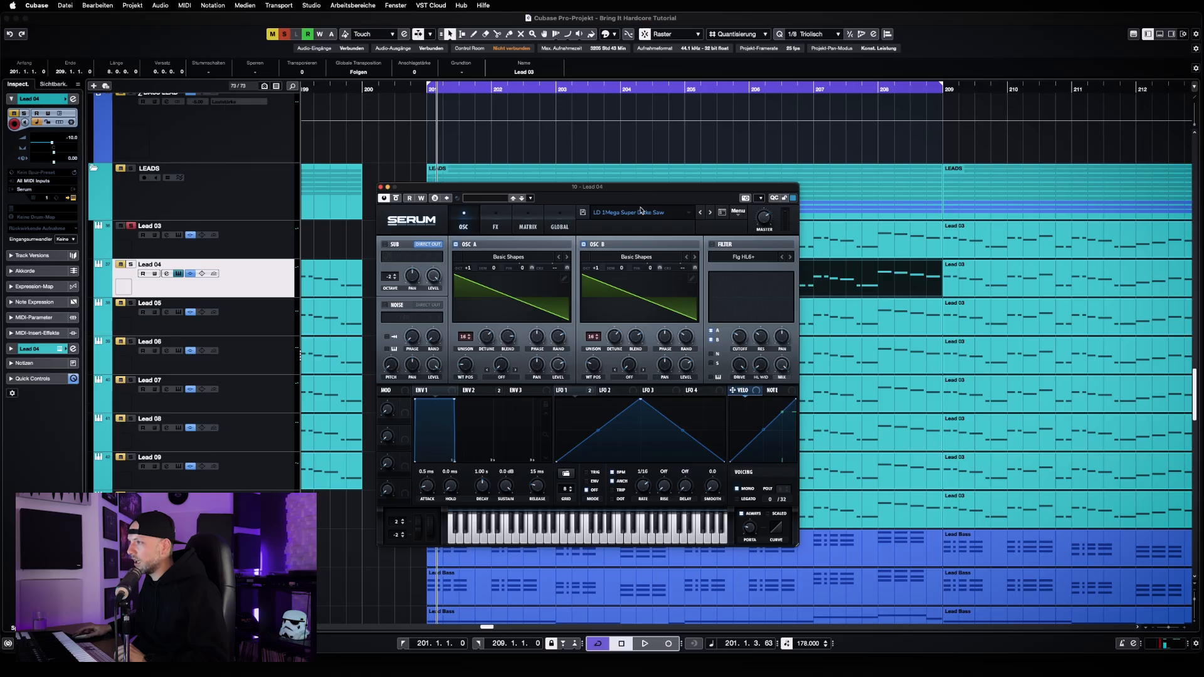
pyautogui.click(640, 212)
pyautogui.moveTo(699, 320)
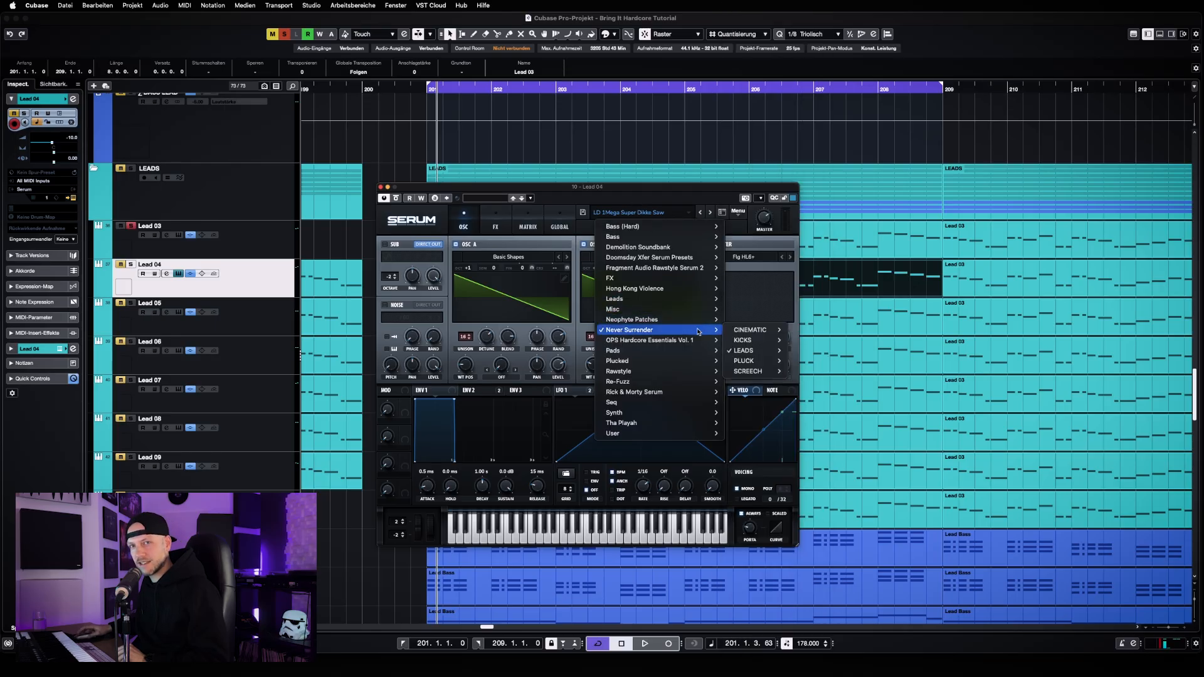
pyautogui.moveTo(766, 335)
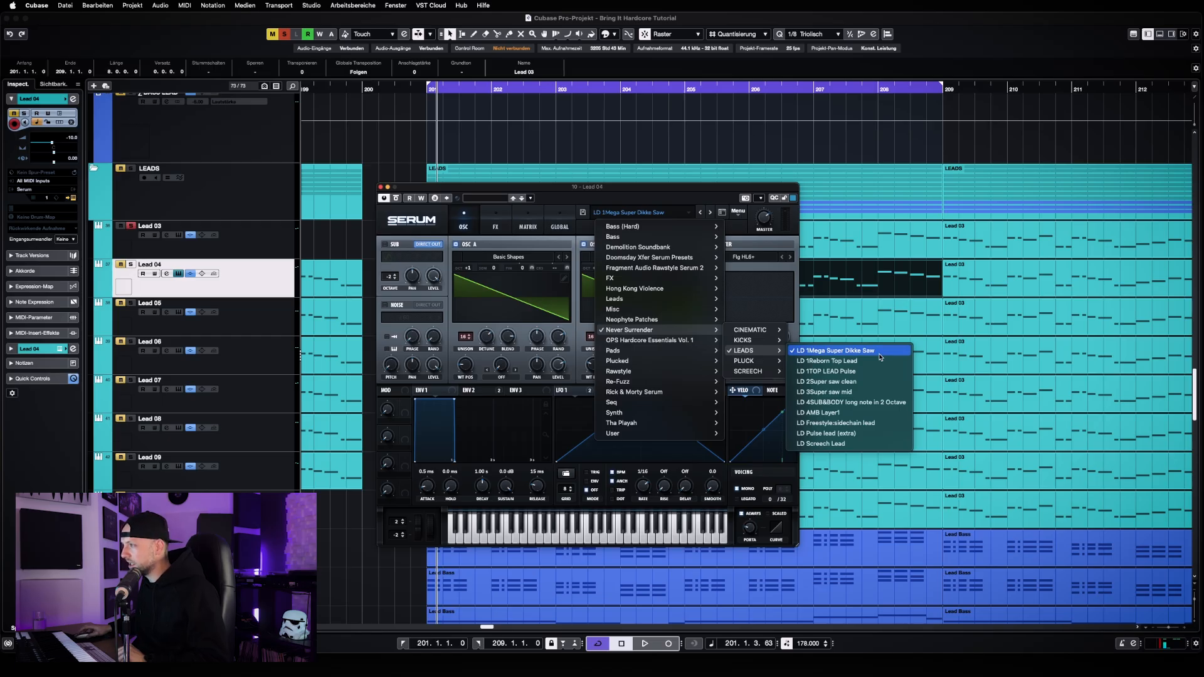
pyautogui.click(796, 237)
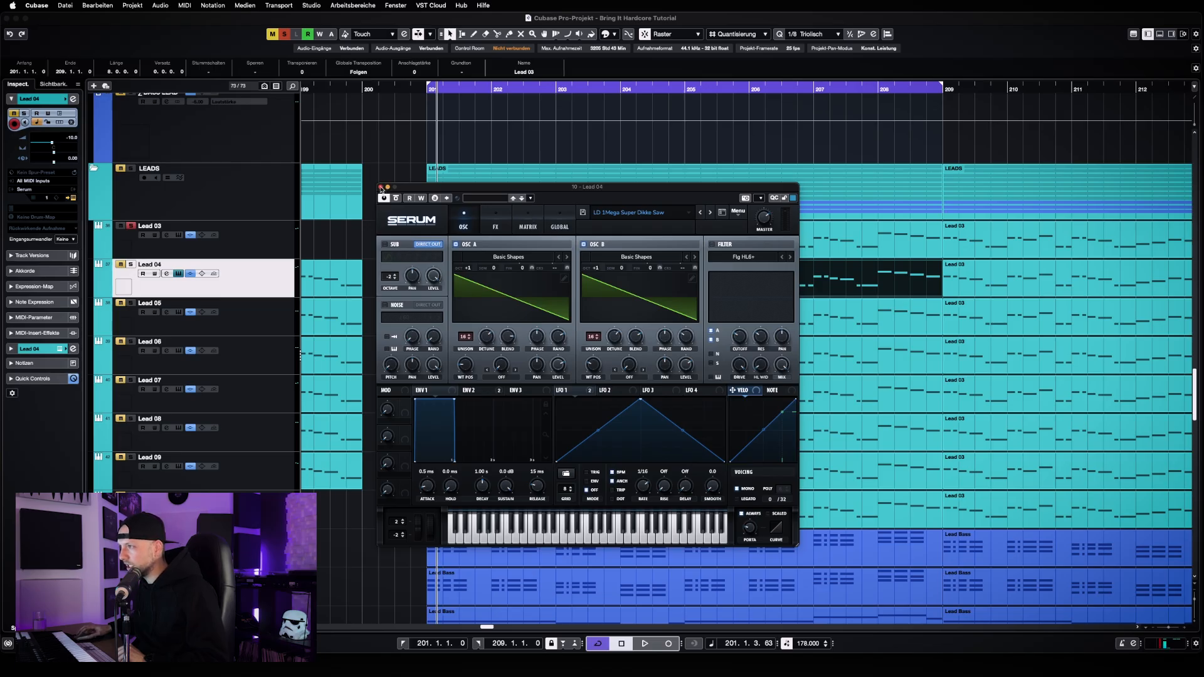
pyautogui.click(381, 188)
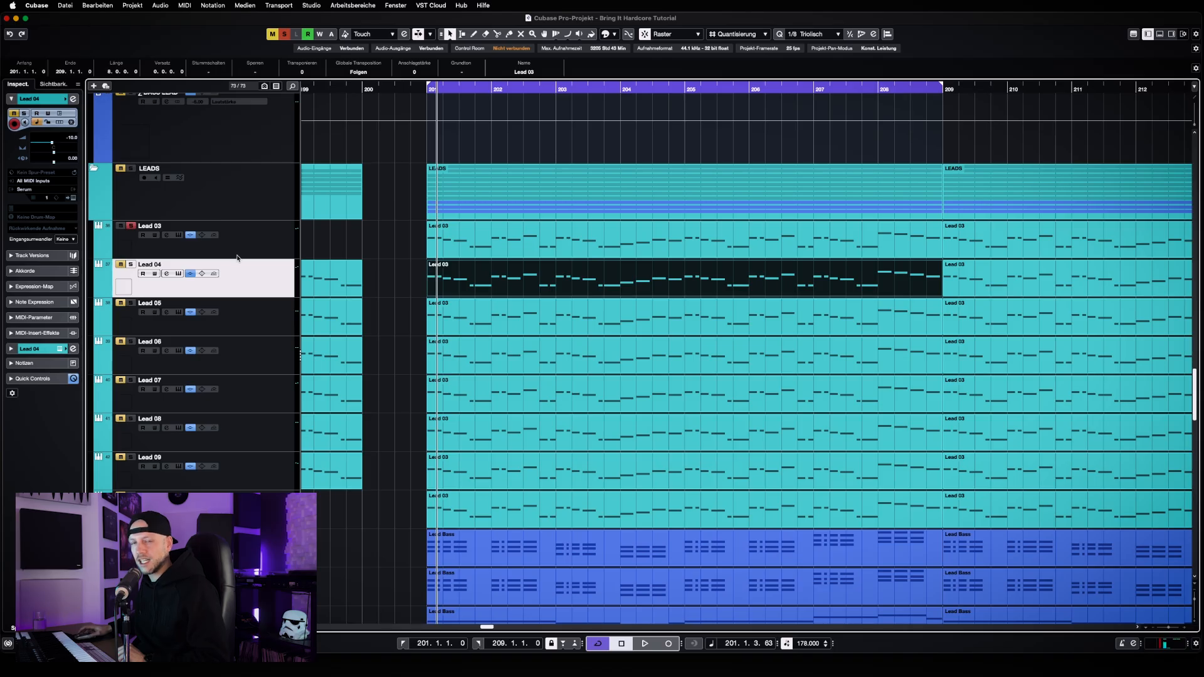
# Solo Lead 05 in place of Lead 03, select its part at bar 201, and listen briefly
pyautogui.click(131, 226)
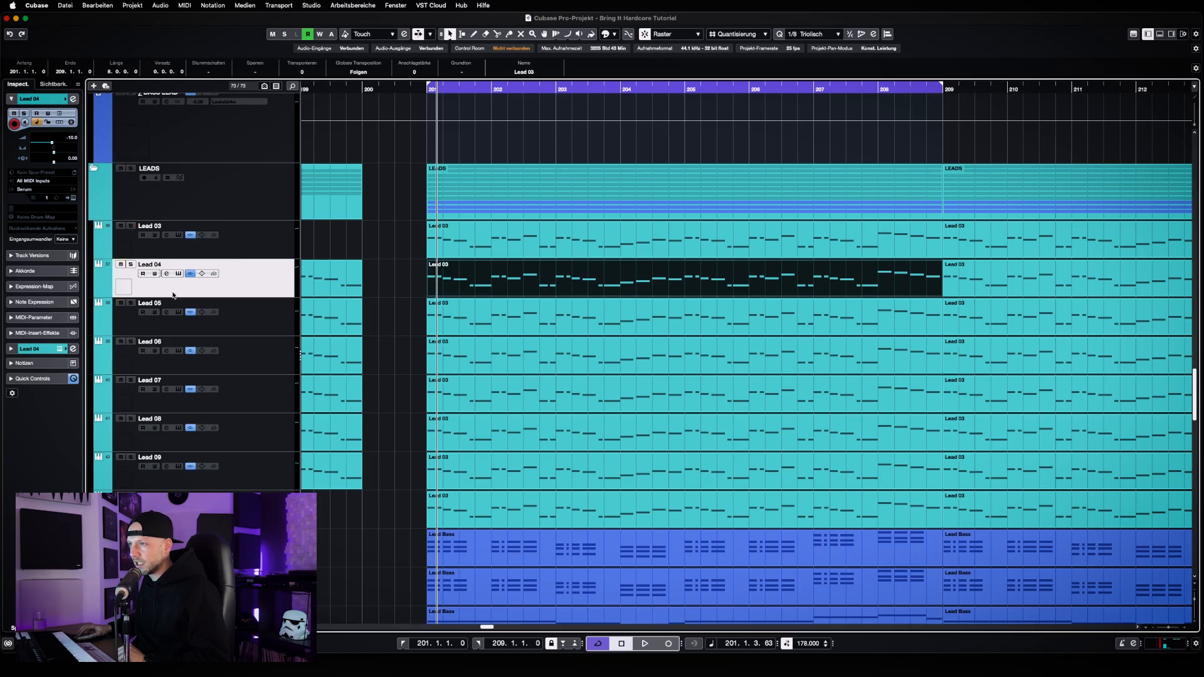
pyautogui.click(130, 304)
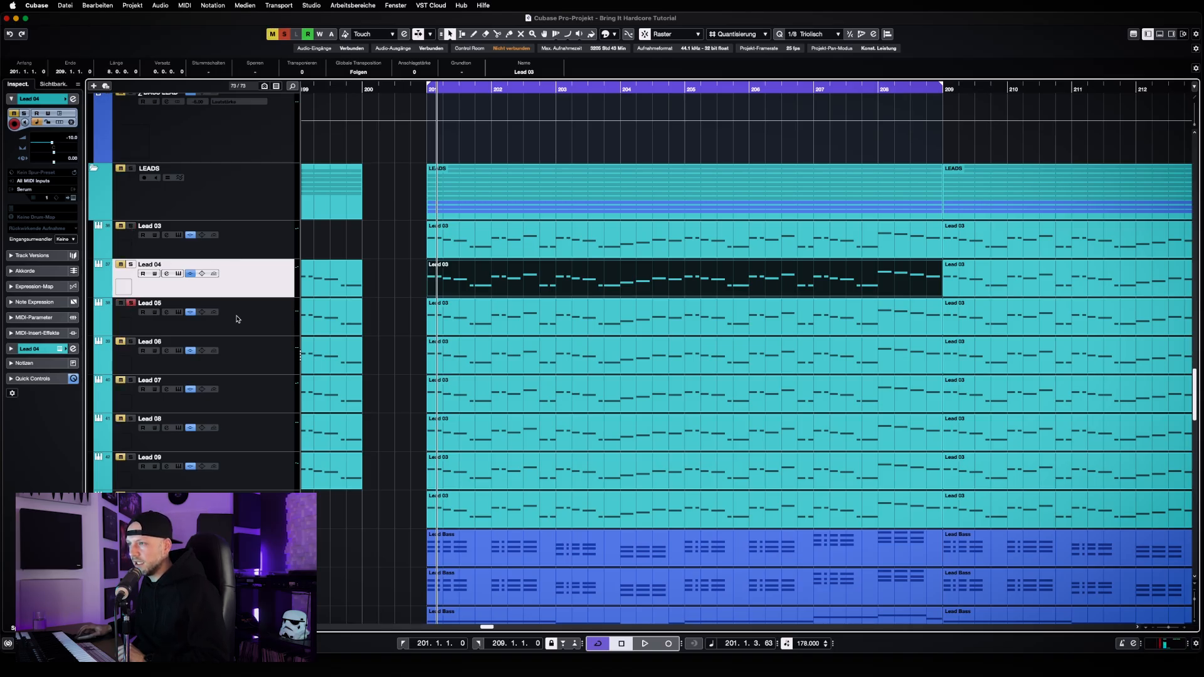
pyautogui.click(442, 327)
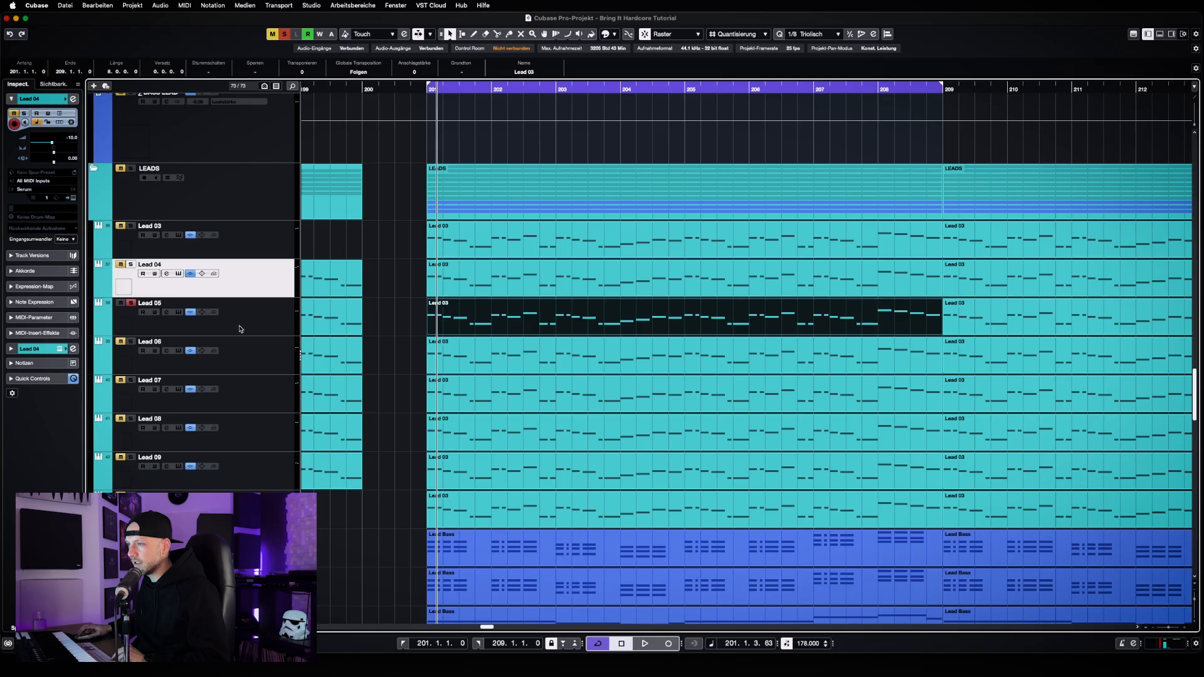
pyautogui.press('space')
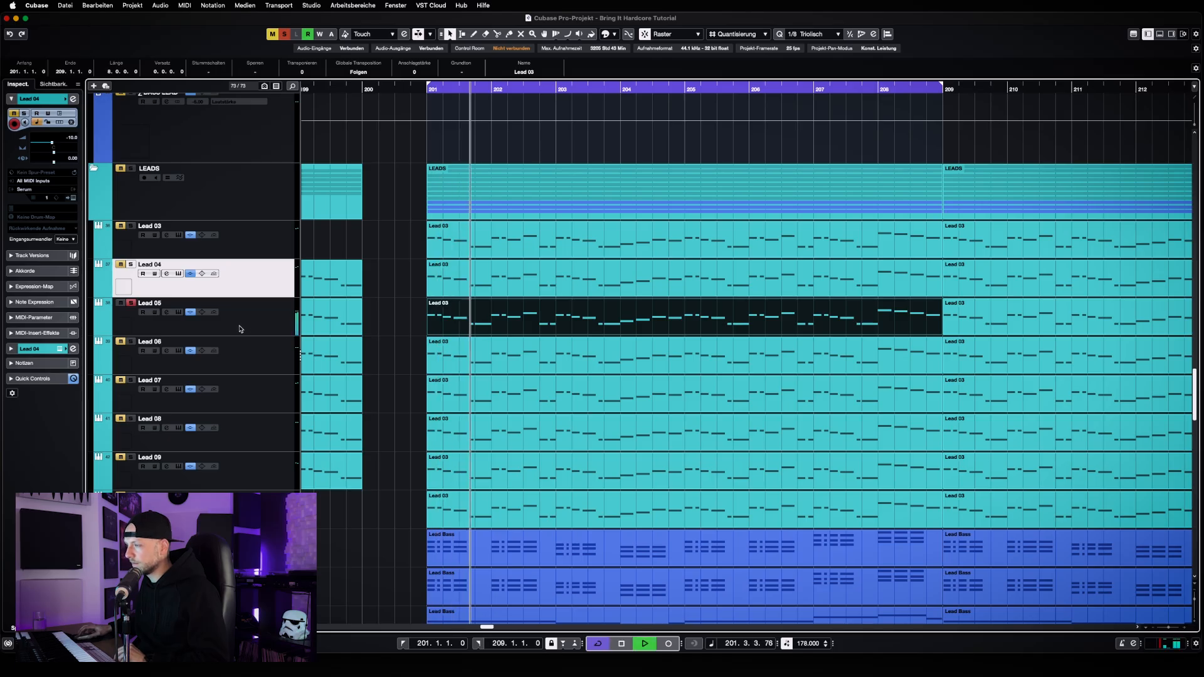
pyautogui.press('space')
# Solo Lead 04 in place of Lead 05, and inspect the OTT insert in Lead 04's channel settings
pyautogui.click(131, 303)
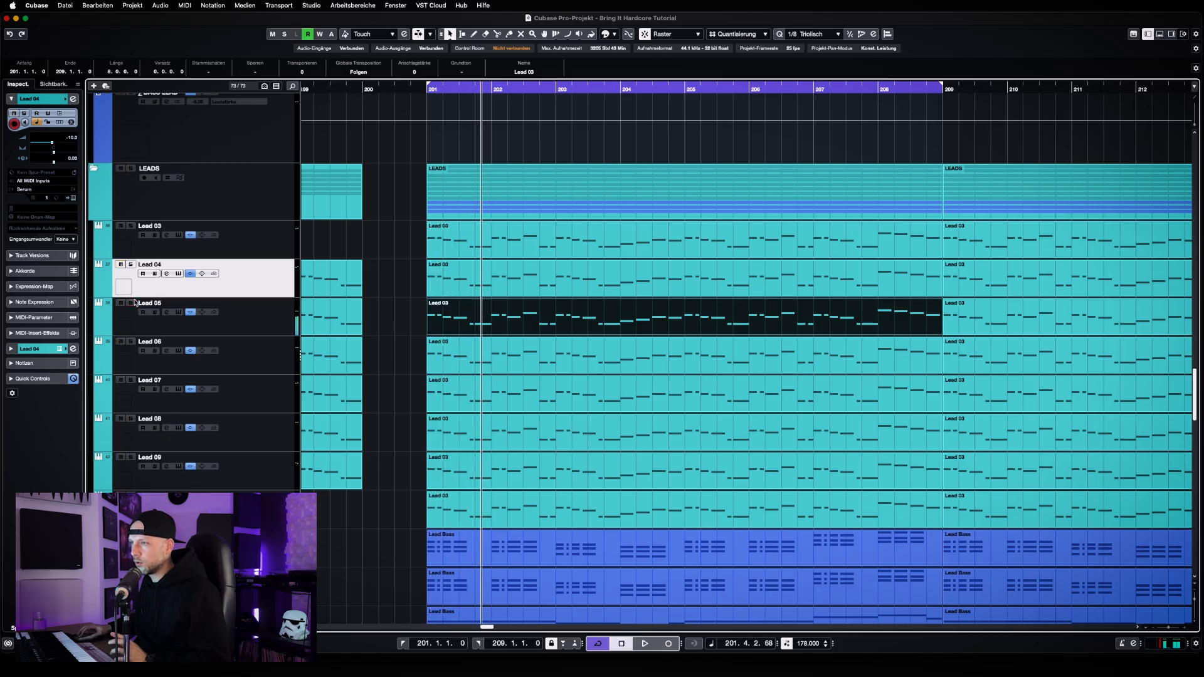
pyautogui.click(131, 265)
pyautogui.click(166, 274)
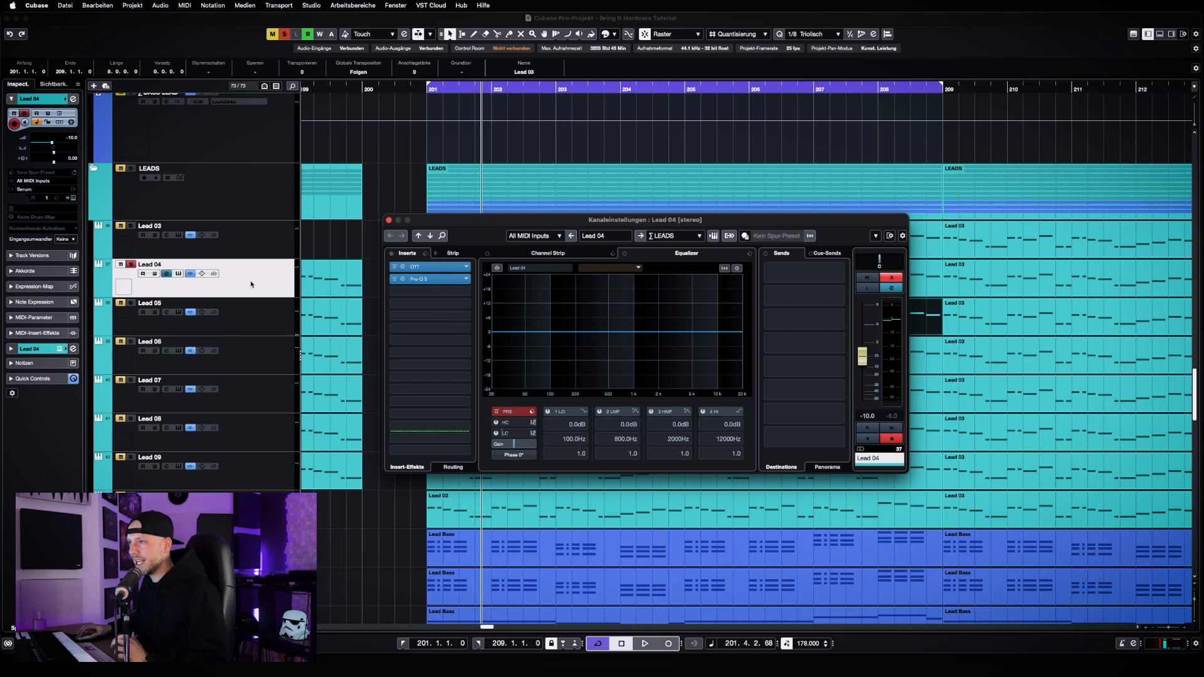
pyautogui.click(402, 267)
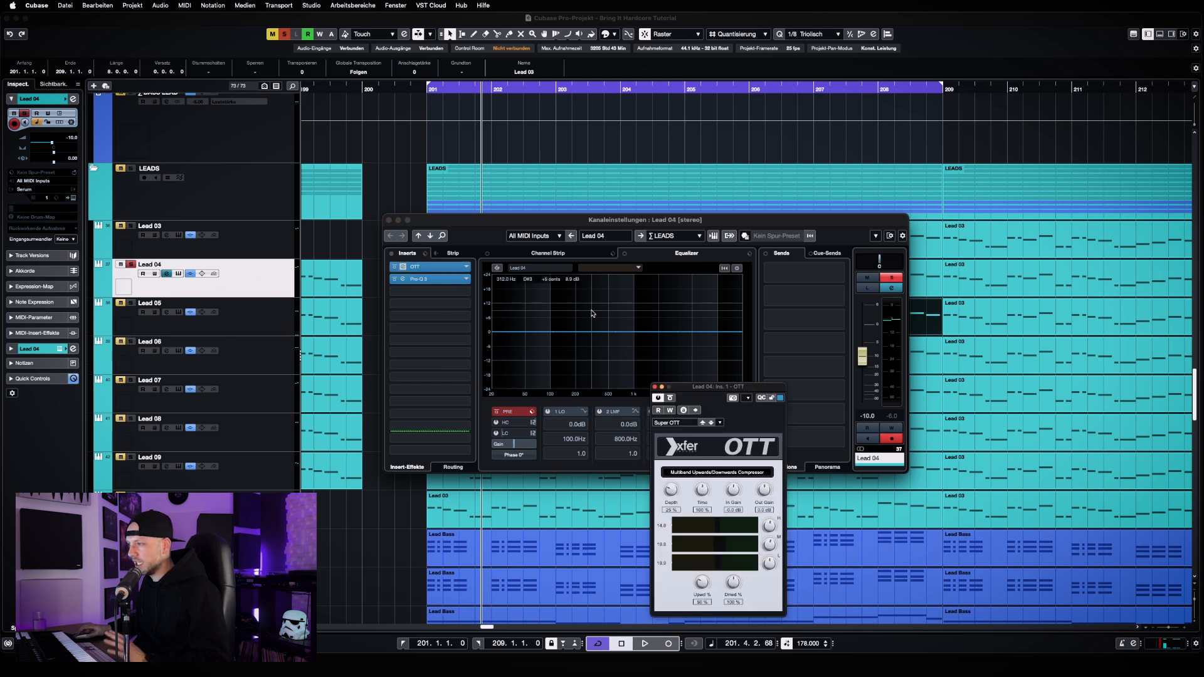
pyautogui.moveTo(715, 387); pyautogui.dragTo(558, 189)
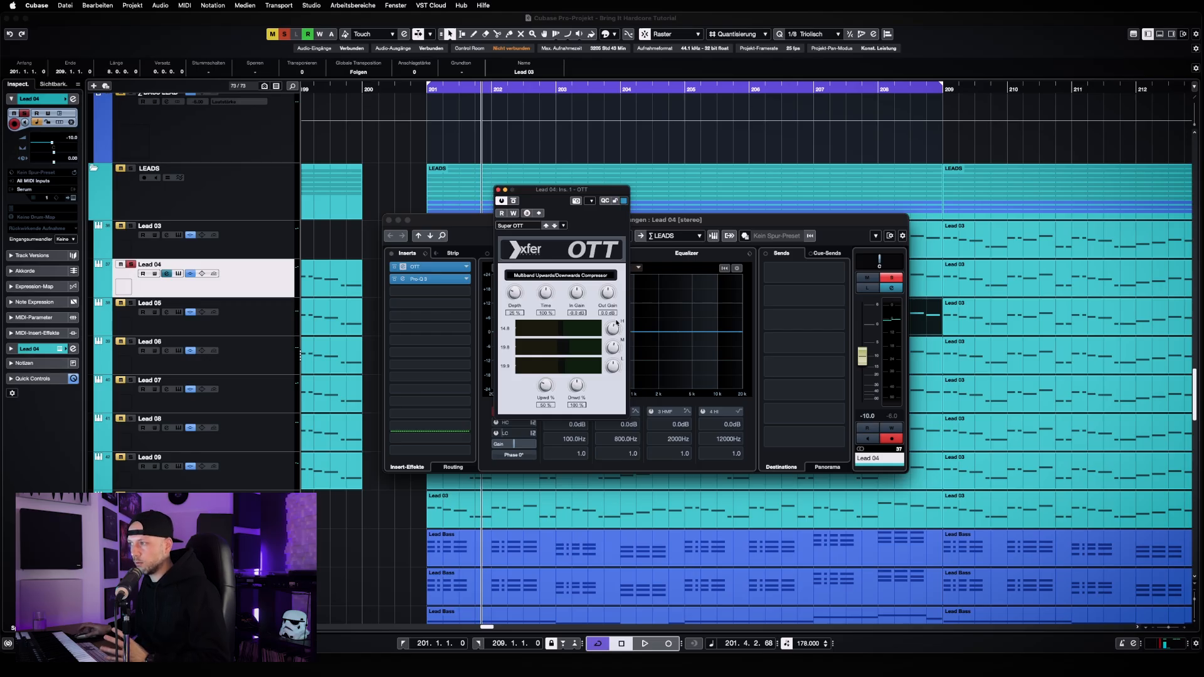
pyautogui.click(498, 190)
# Examine the band settings in Lead 04's Pro-Q 3, and play the track to view its spectrum
pyautogui.click(434, 281)
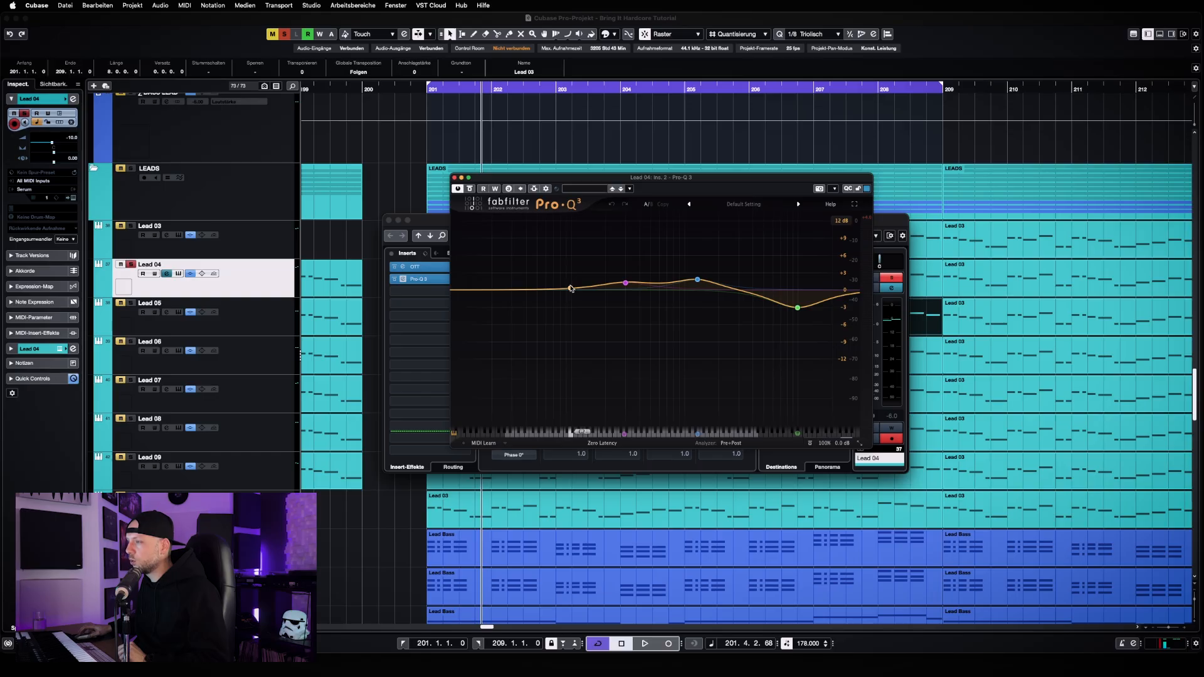
pyautogui.moveTo(614, 302)
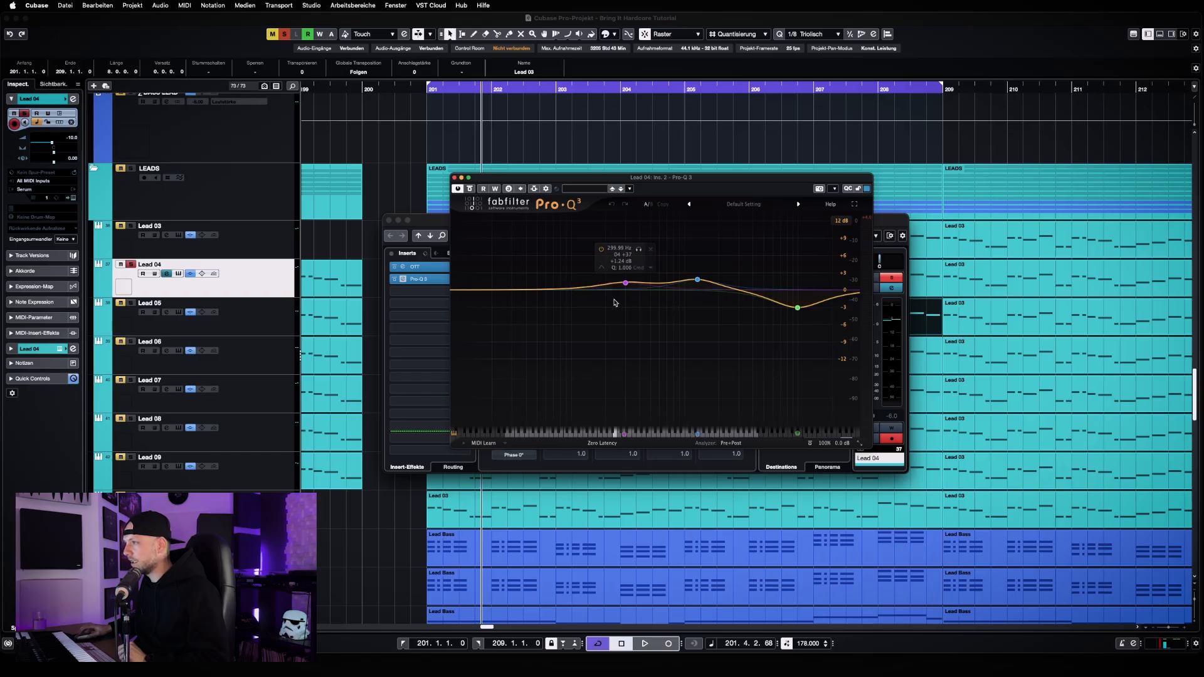
pyautogui.moveTo(766, 292)
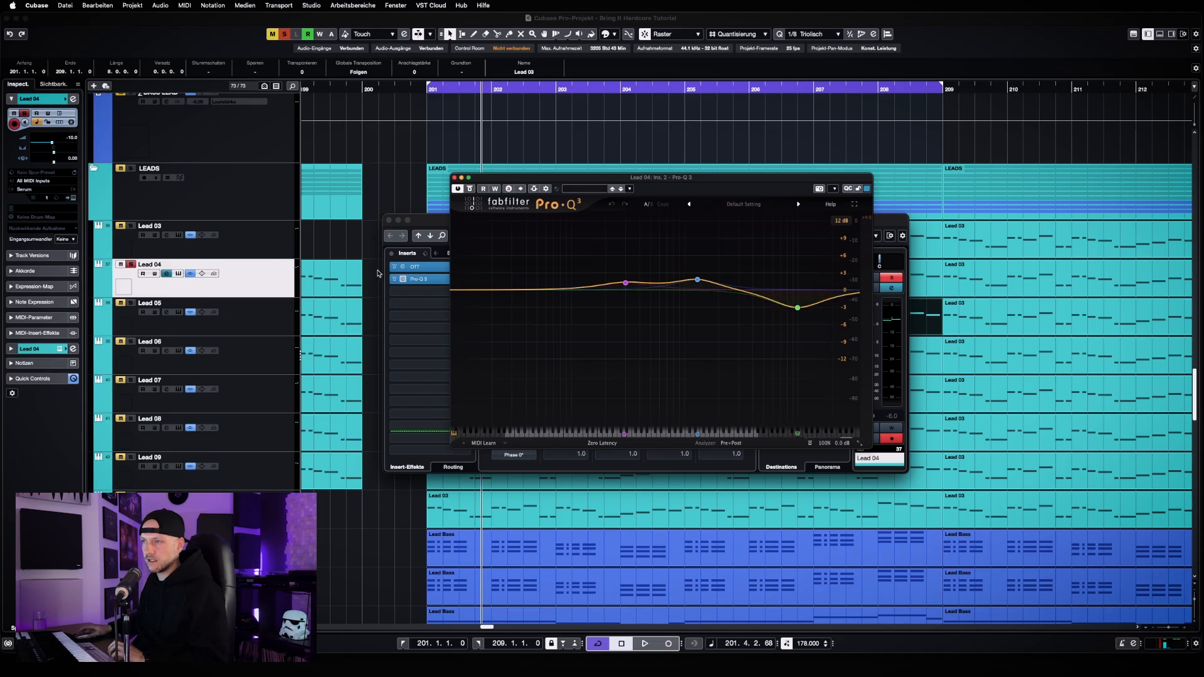
pyautogui.press('space')
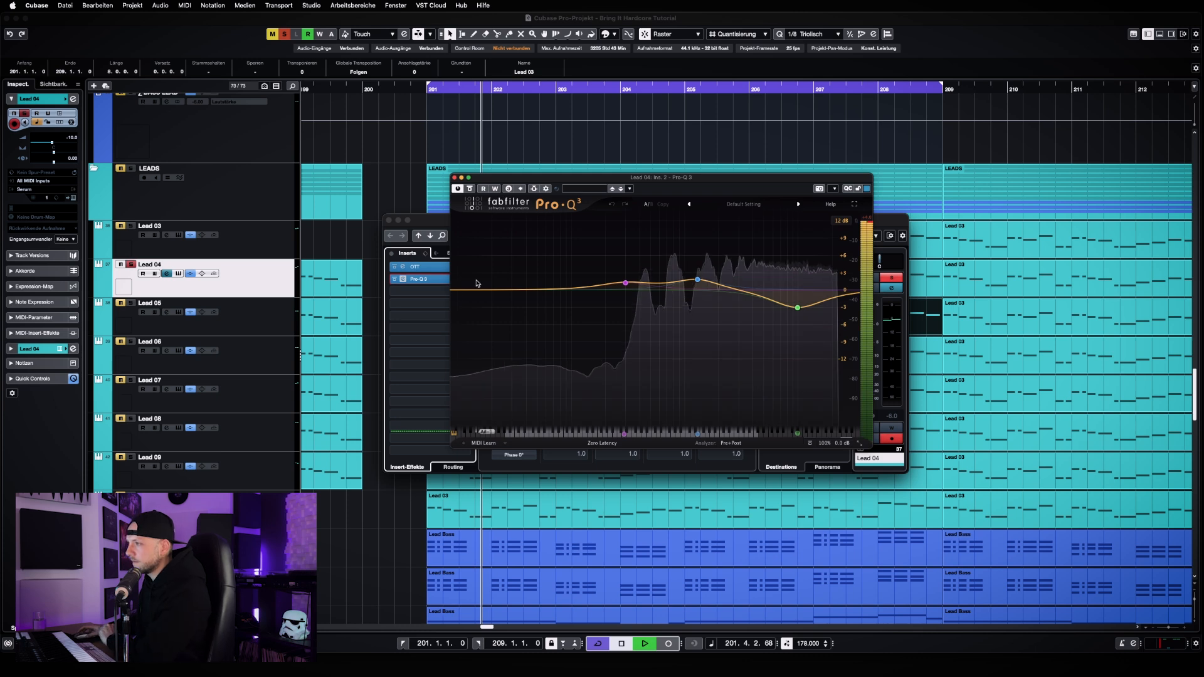
pyautogui.press('space')
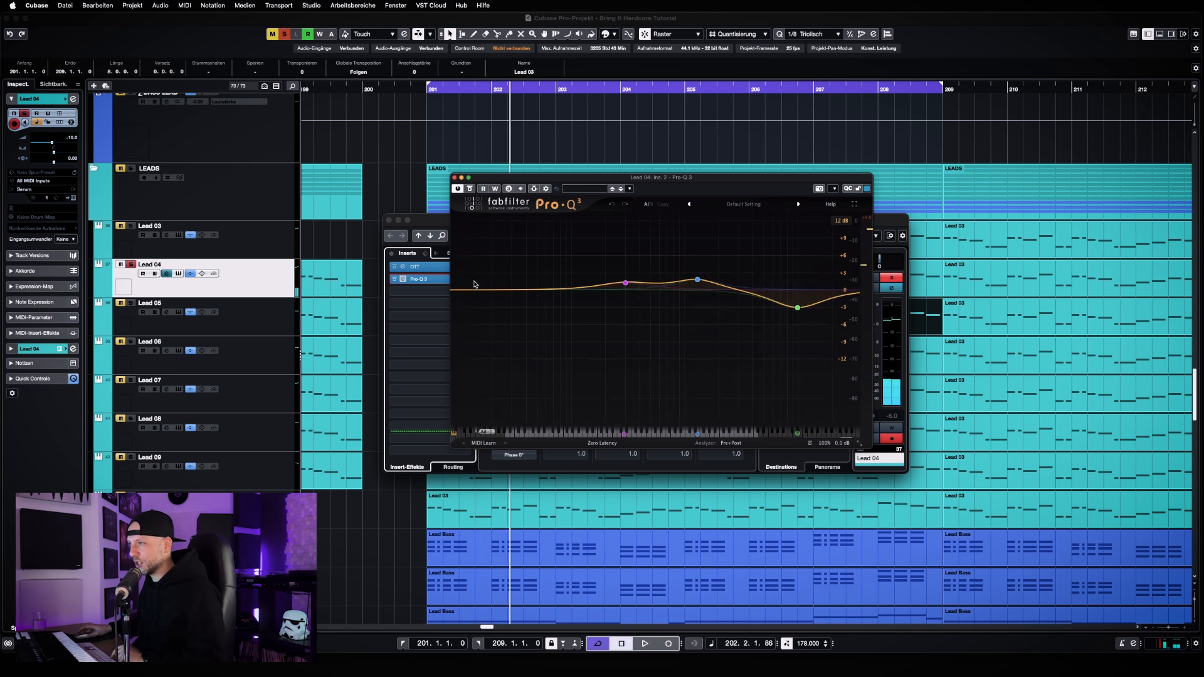
# Compare Lead 04's sound with its Pro-Q 3 bypassed and active during playback, ending with the equalizer bypassed
pyautogui.press('space')
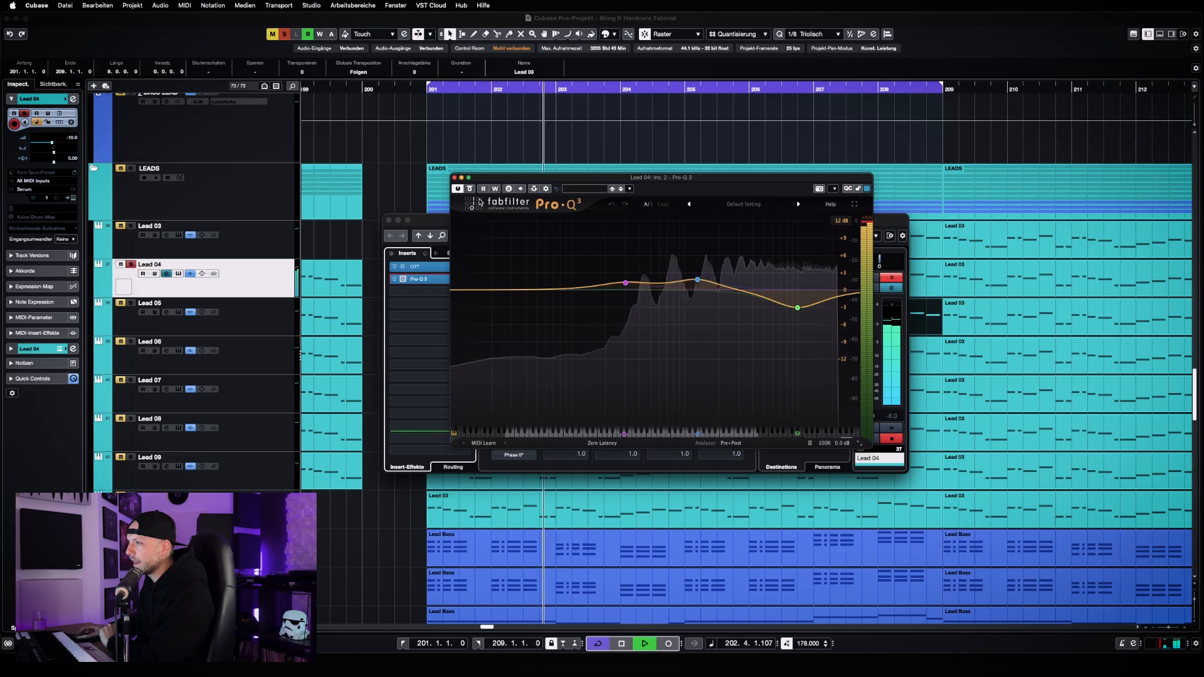
pyautogui.click(470, 189)
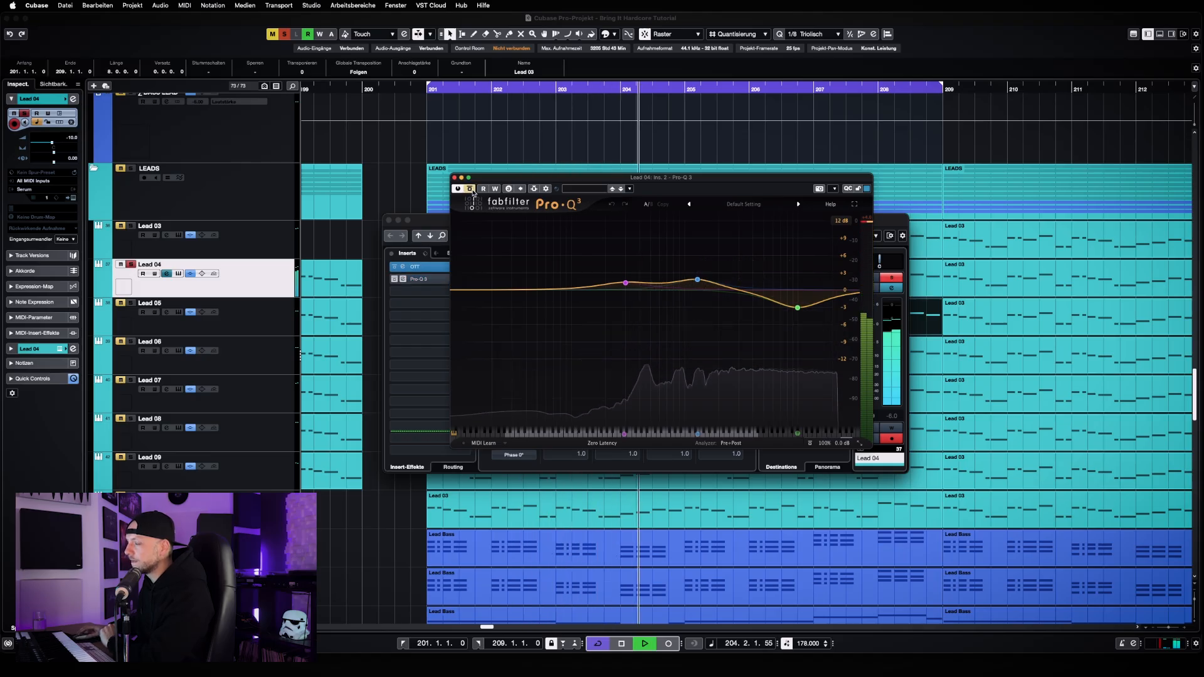
pyautogui.click(470, 189)
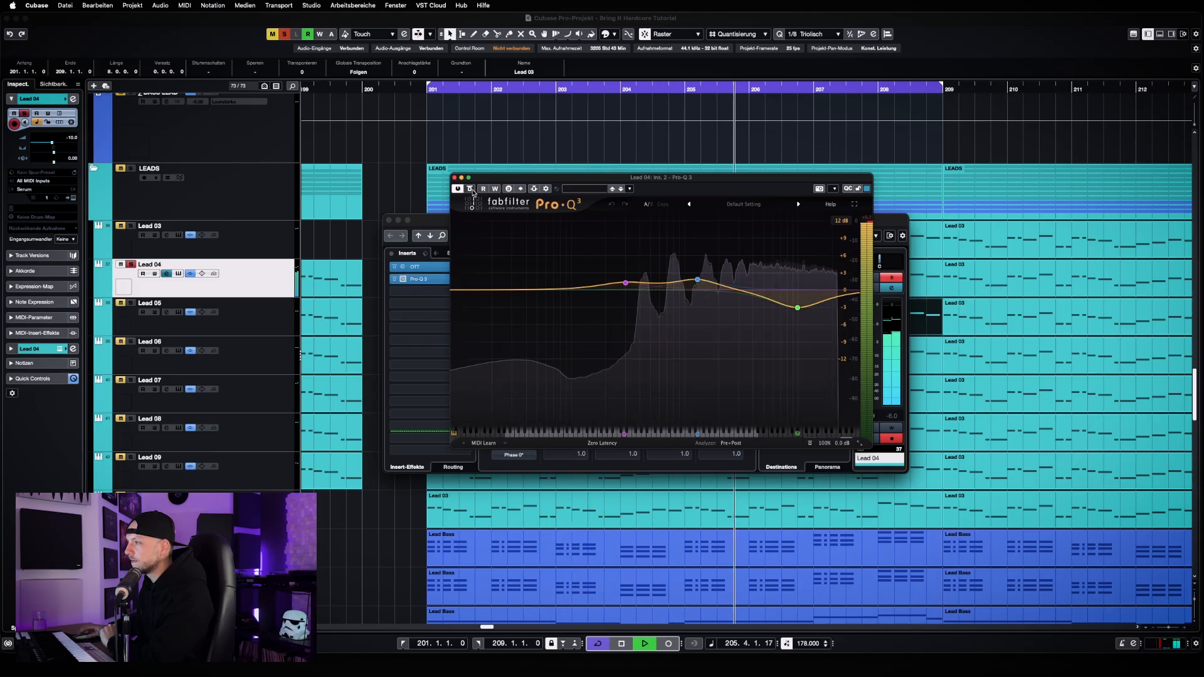
pyautogui.click(470, 189)
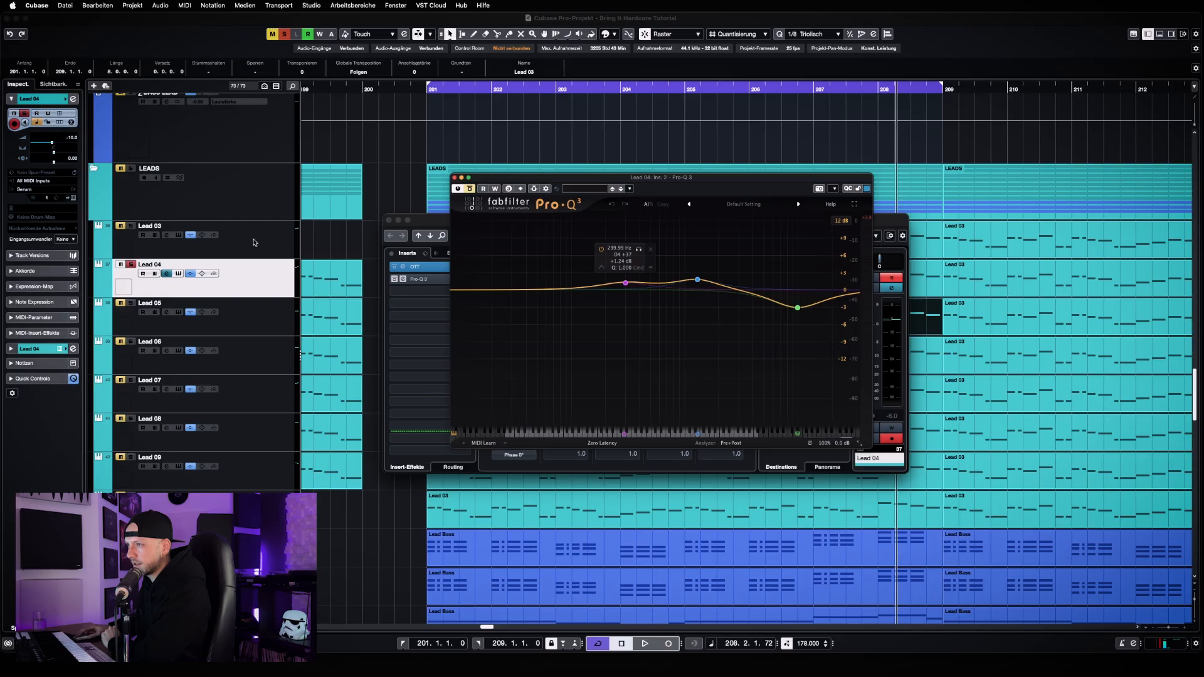
# Select the Lead 03 track, and examine the two boost bands in Lead 04's Pro-Q 3 before closing the equalizer
pyautogui.click(254, 242)
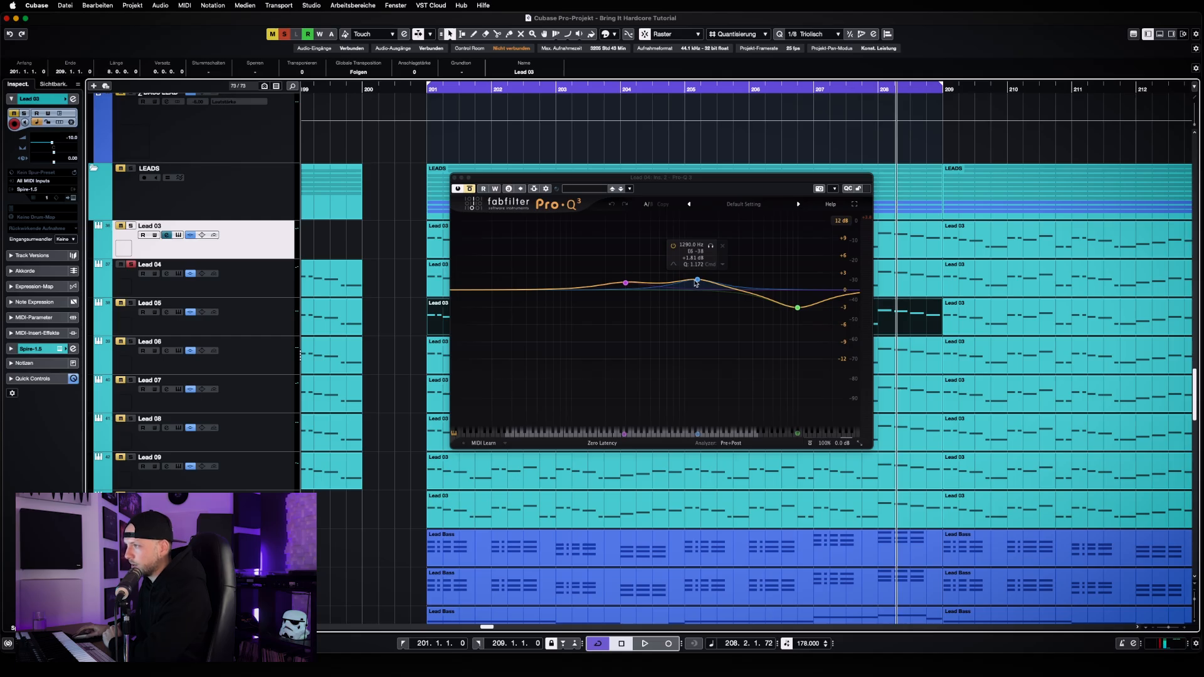
pyautogui.click(697, 280)
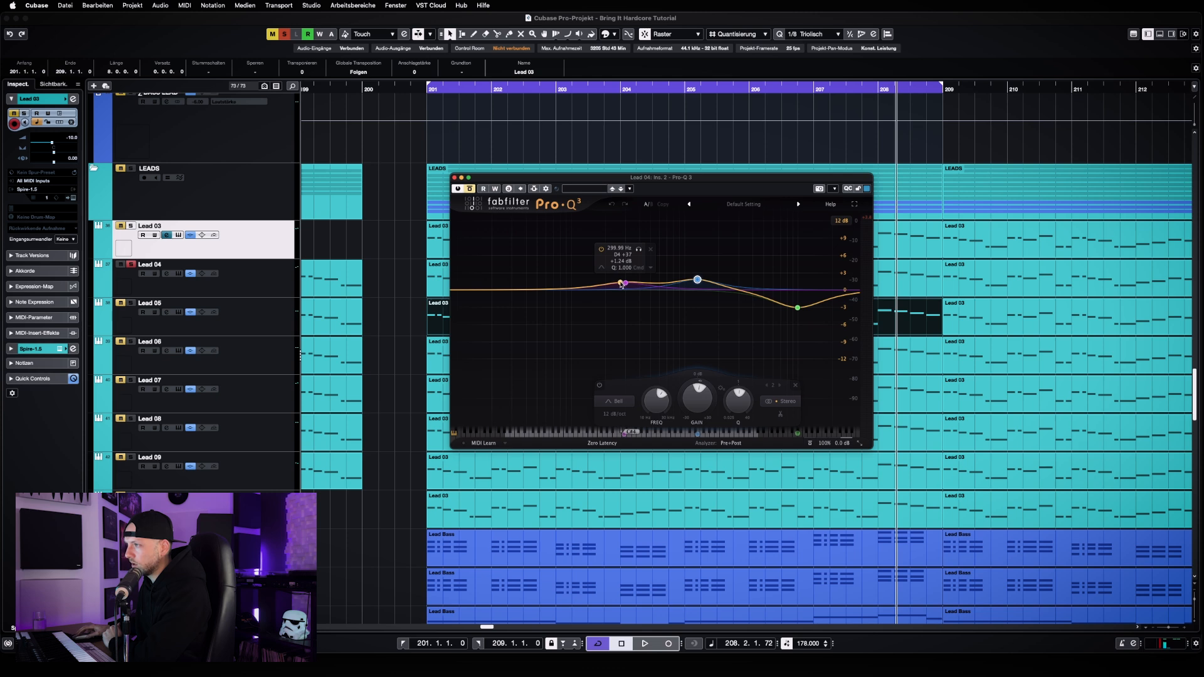
pyautogui.click(625, 283)
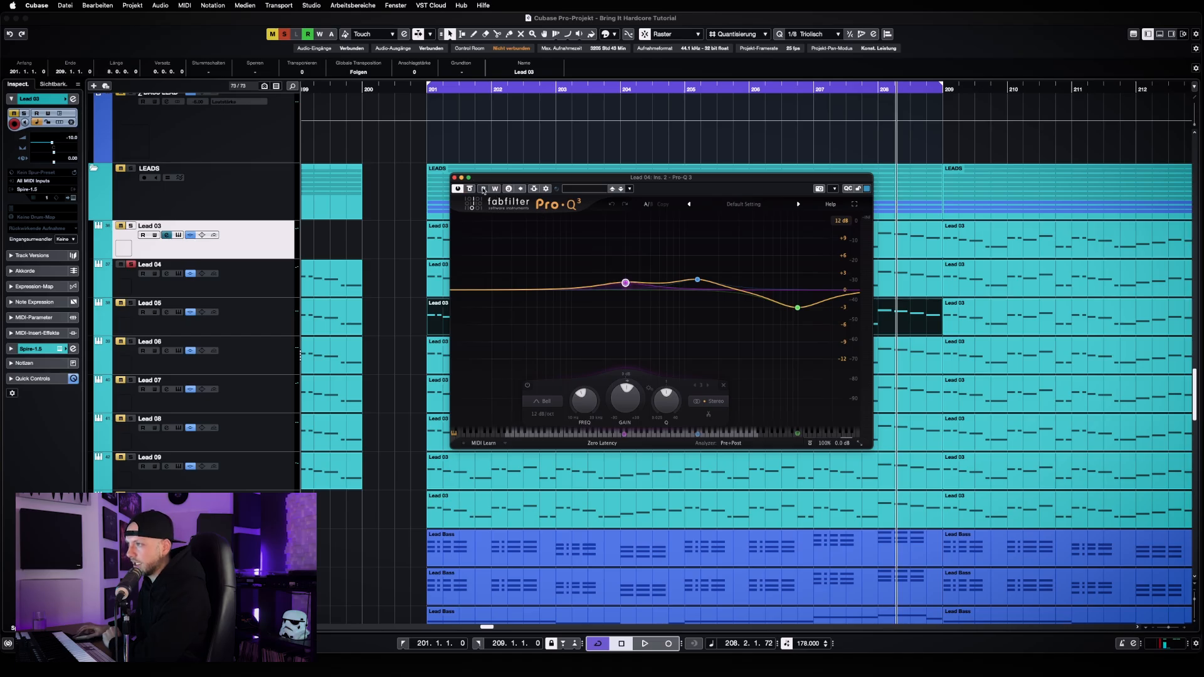
pyautogui.click(454, 177)
# Solo and select Lead 05 in place of Lead 04, and listen to it alone
pyautogui.click(132, 304)
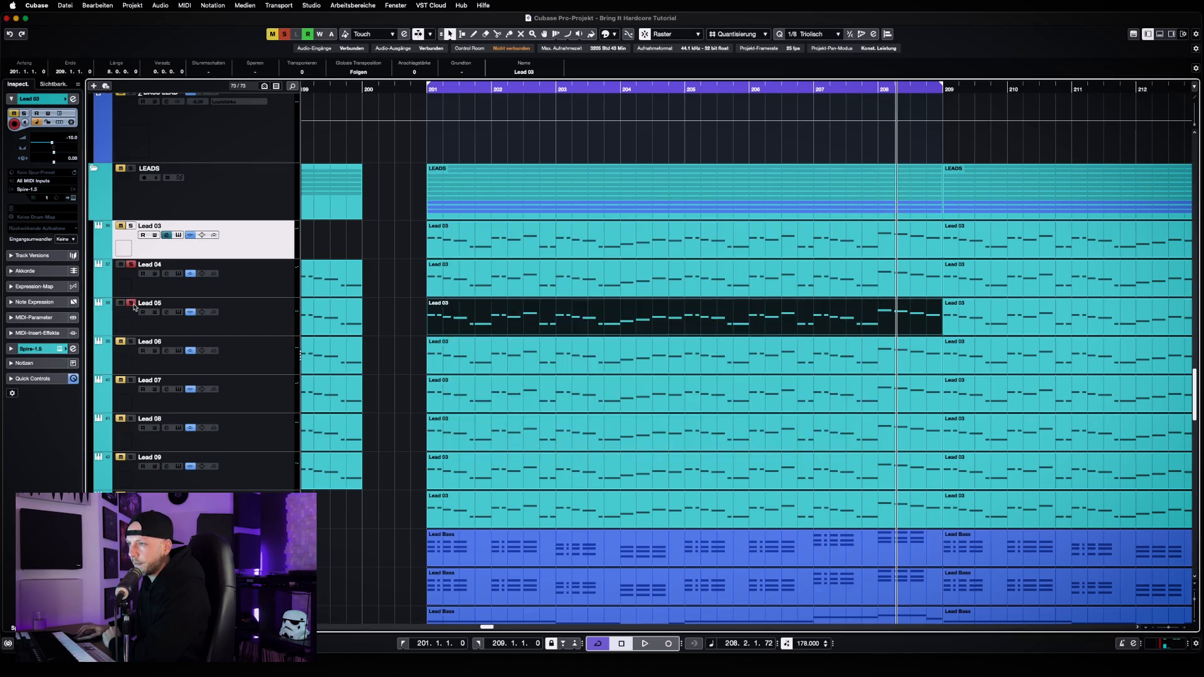
pyautogui.click(135, 267)
pyautogui.click(248, 319)
pyautogui.press('space')
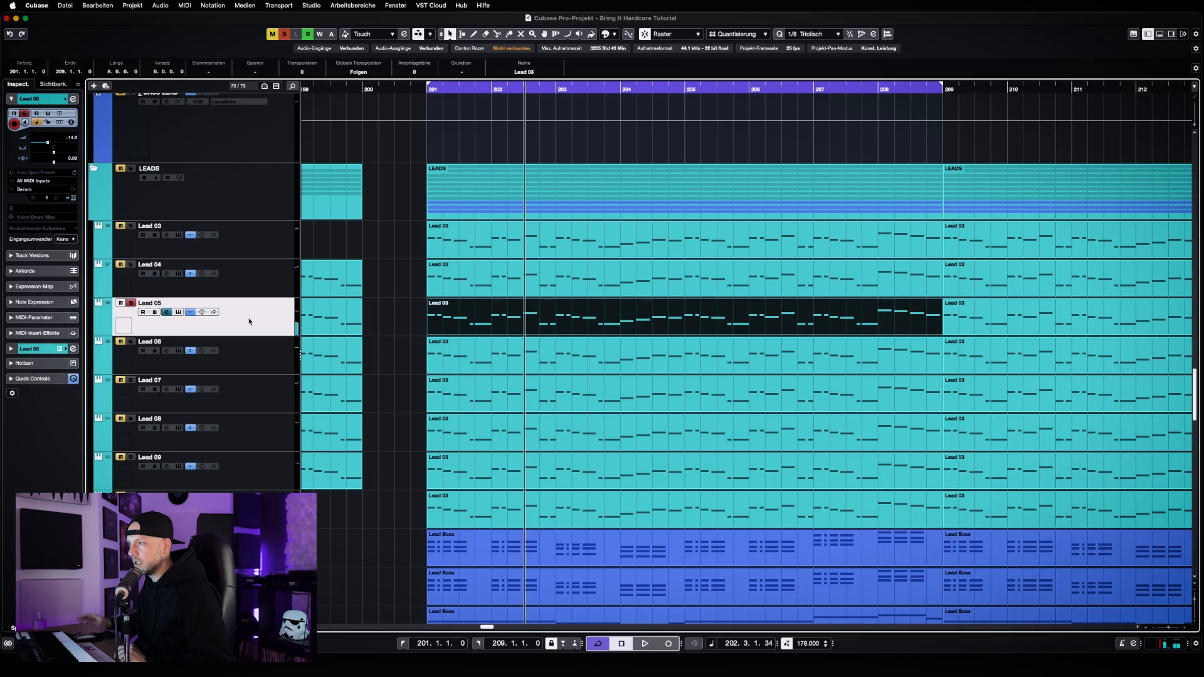
# Open Lead 05's Serum synth and locate its frequencerz lead SS preset in the Re-Fuzz bank, keeping the preset loaded
pyautogui.click(177, 312)
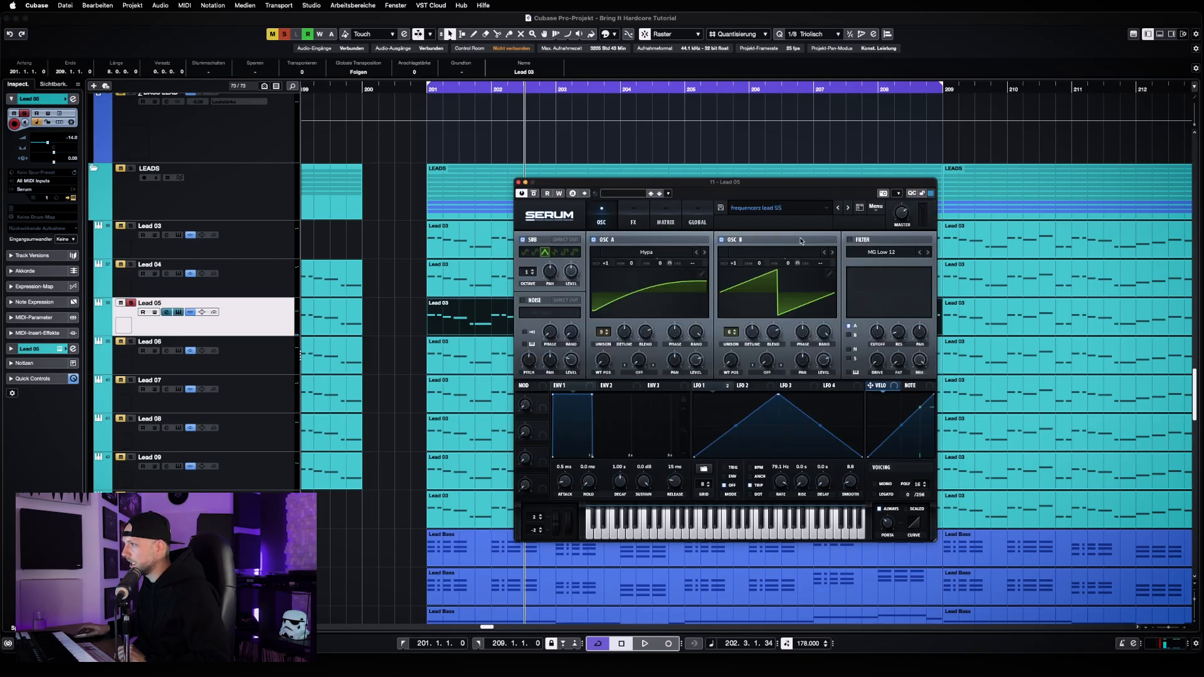
pyautogui.click(795, 214)
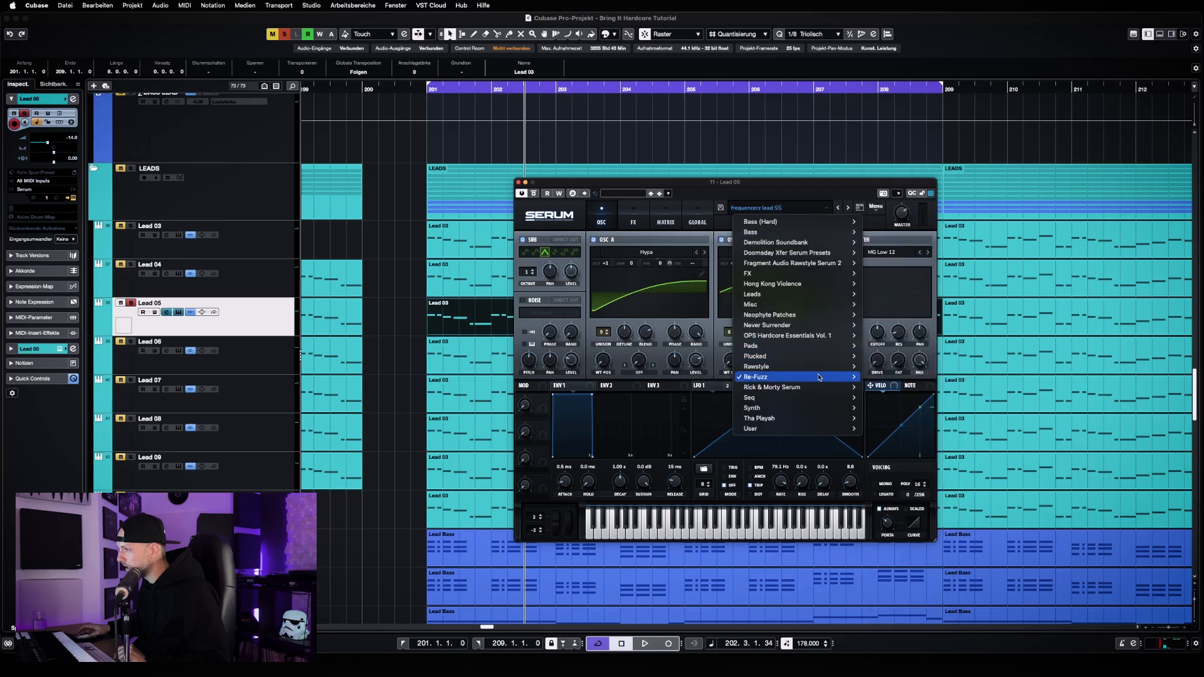
pyautogui.moveTo(819, 377)
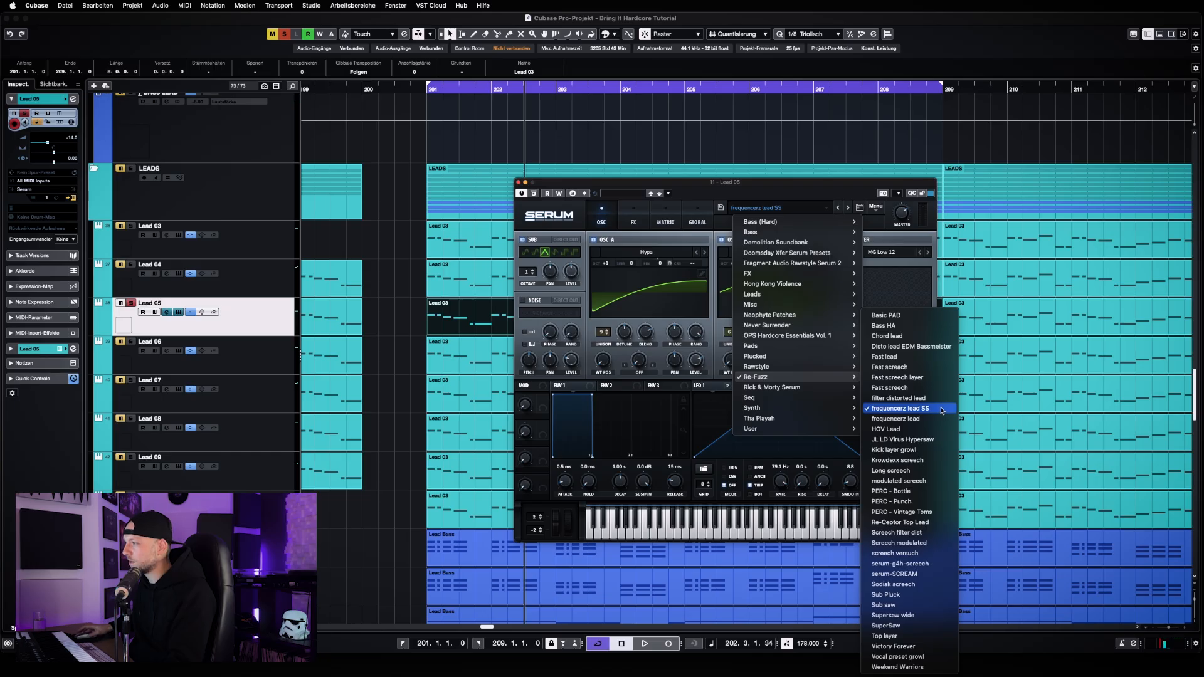
pyautogui.moveTo(744, 307)
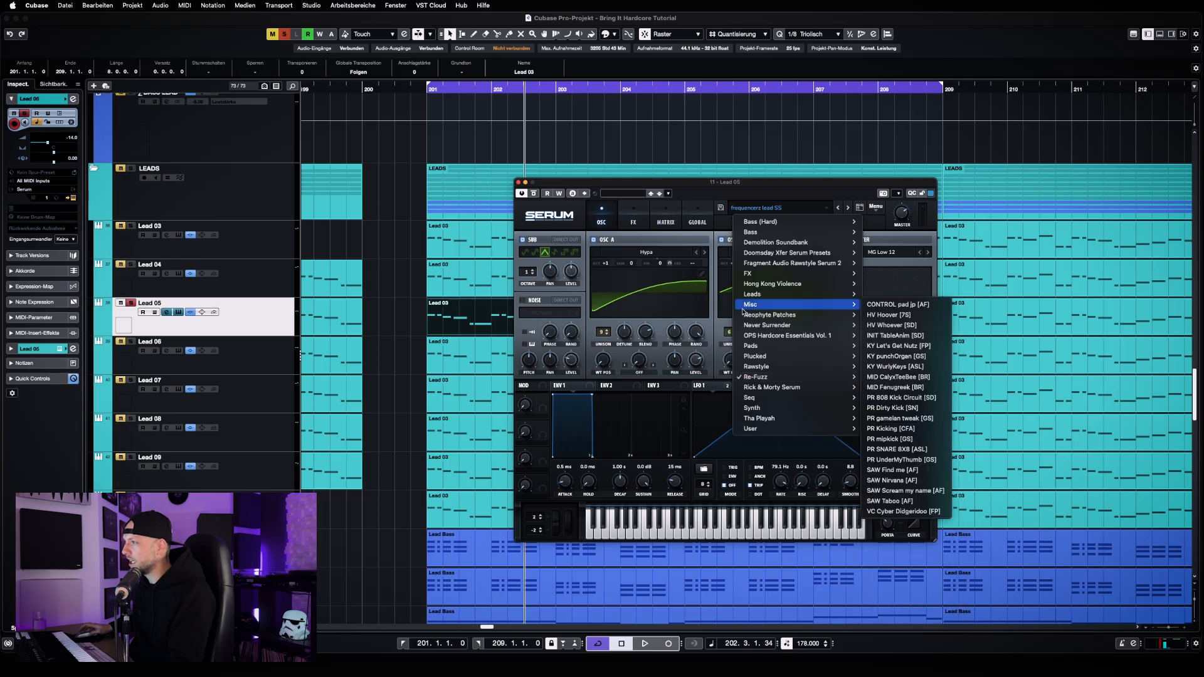
pyautogui.click(780, 185)
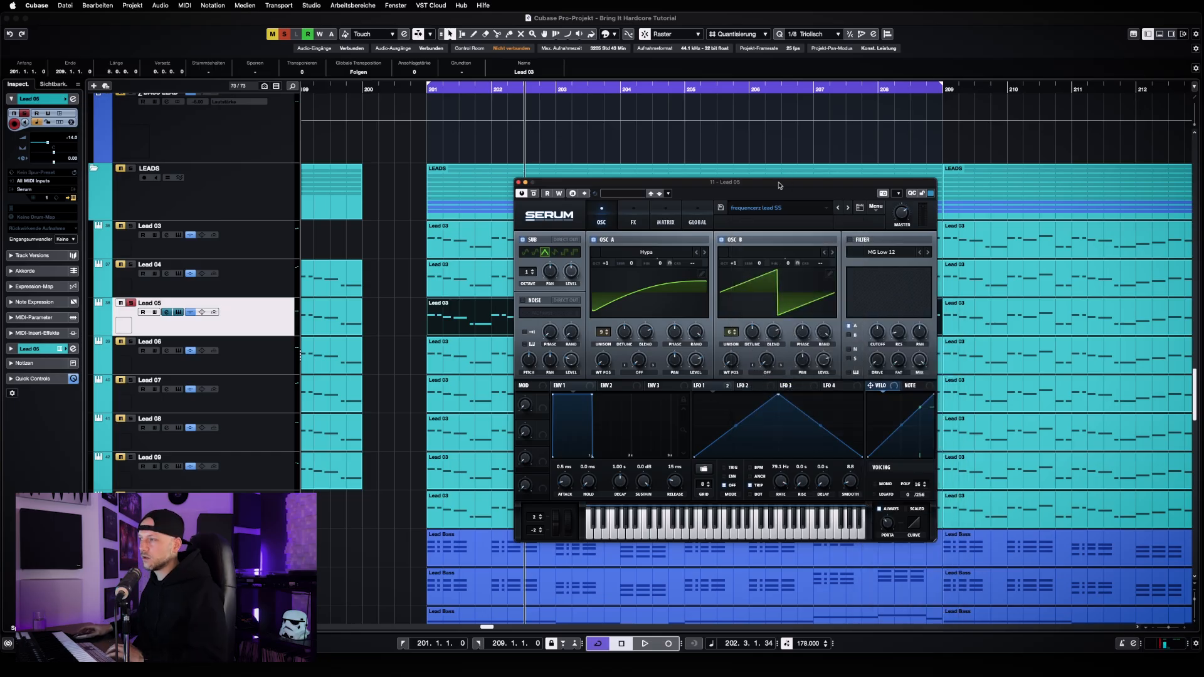
# Listen to Lead 05, close its Serum, and examine its OTT insert from the channel settings
pyautogui.press('space')
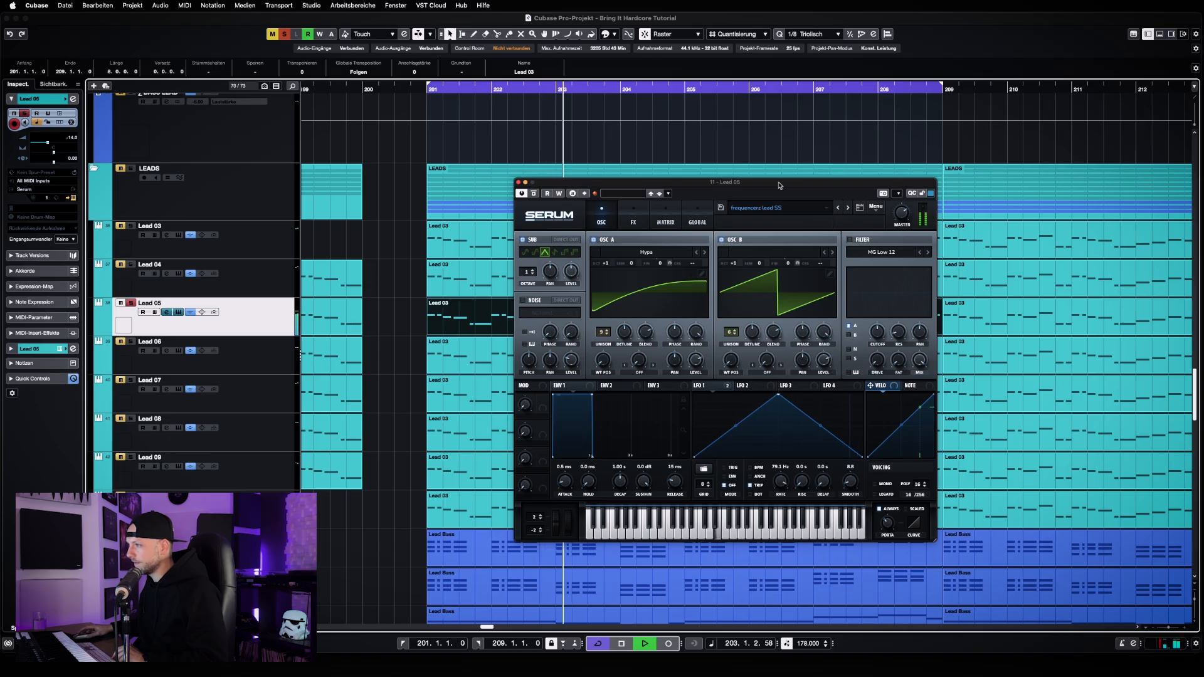
pyautogui.press('space')
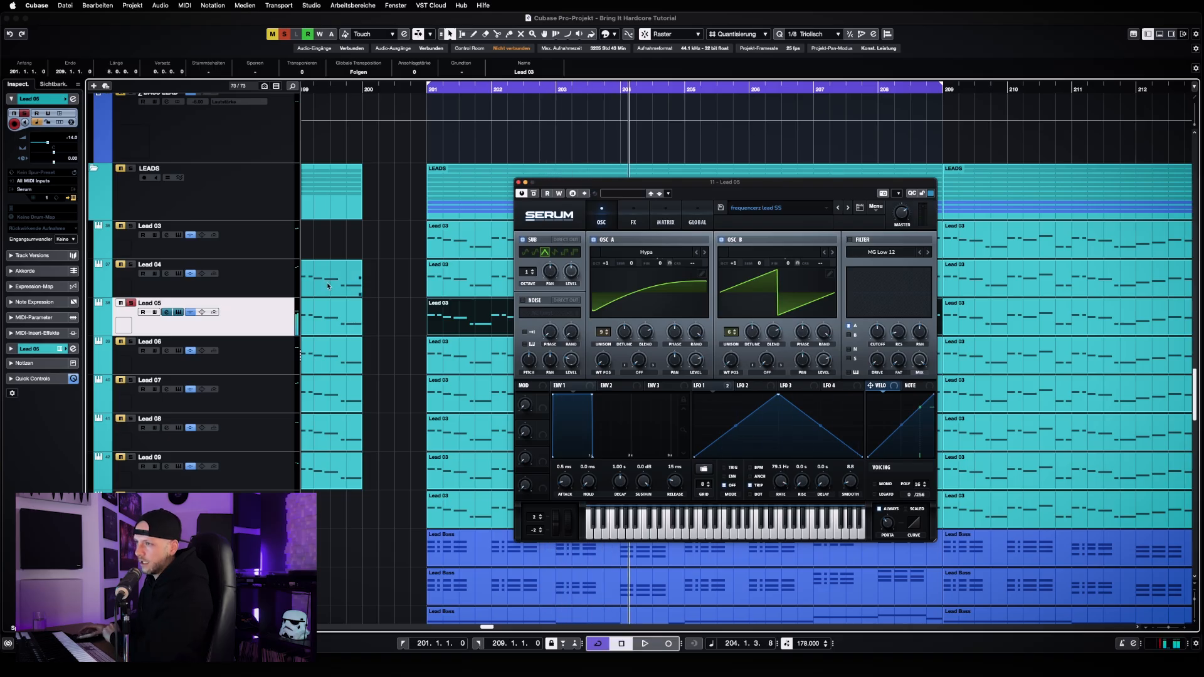
pyautogui.click(168, 313)
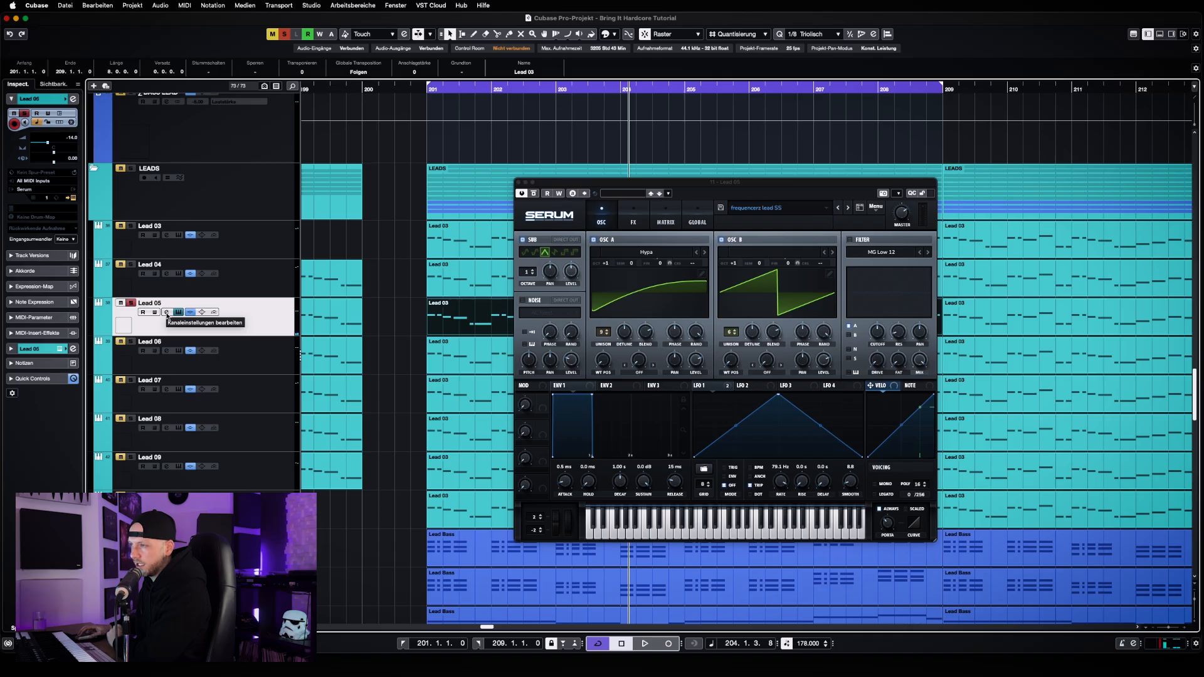
pyautogui.click(168, 313)
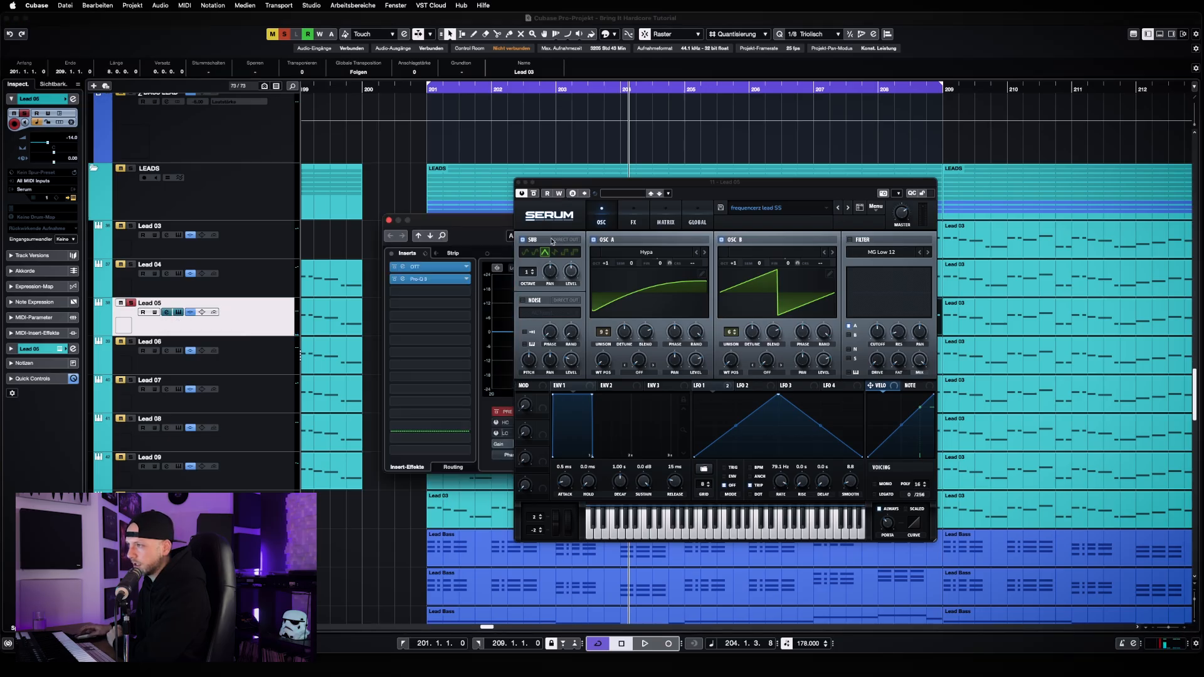
pyautogui.click(518, 183)
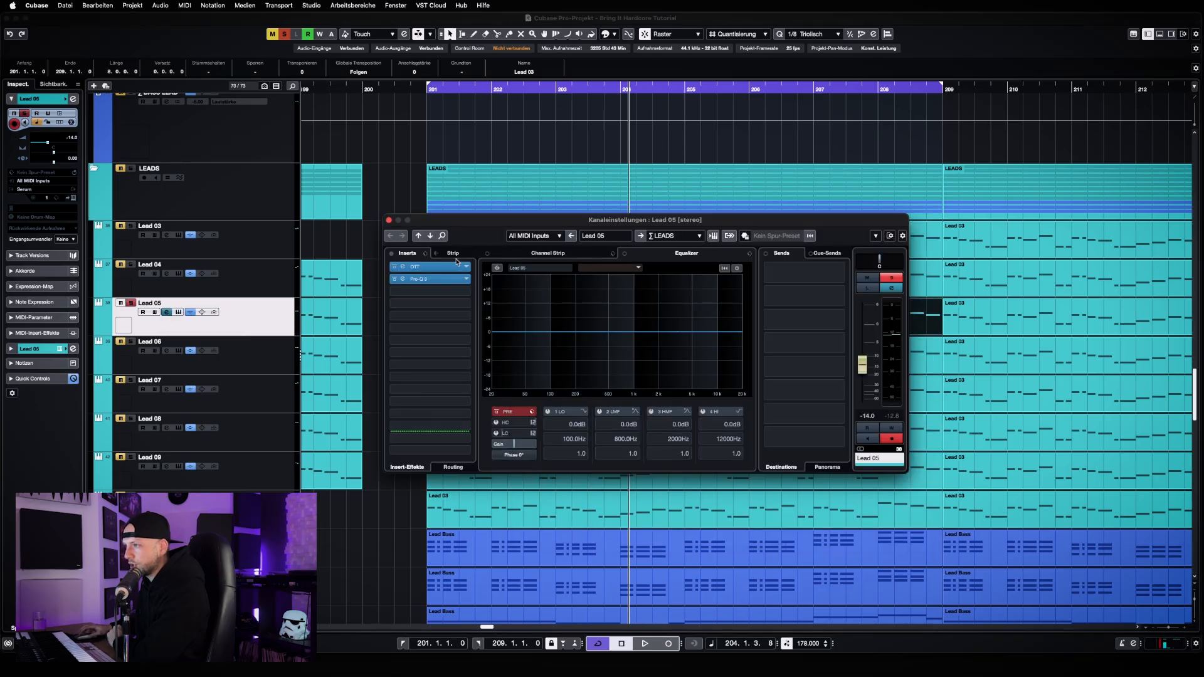
pyautogui.click(426, 266)
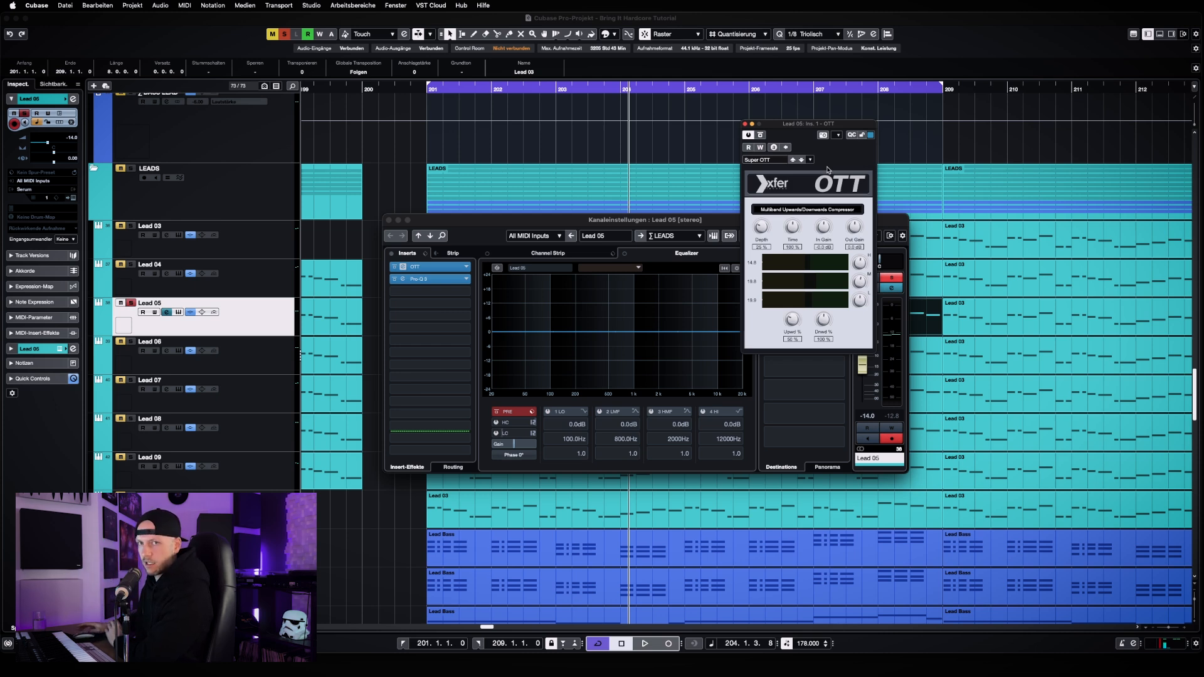
pyautogui.click(745, 124)
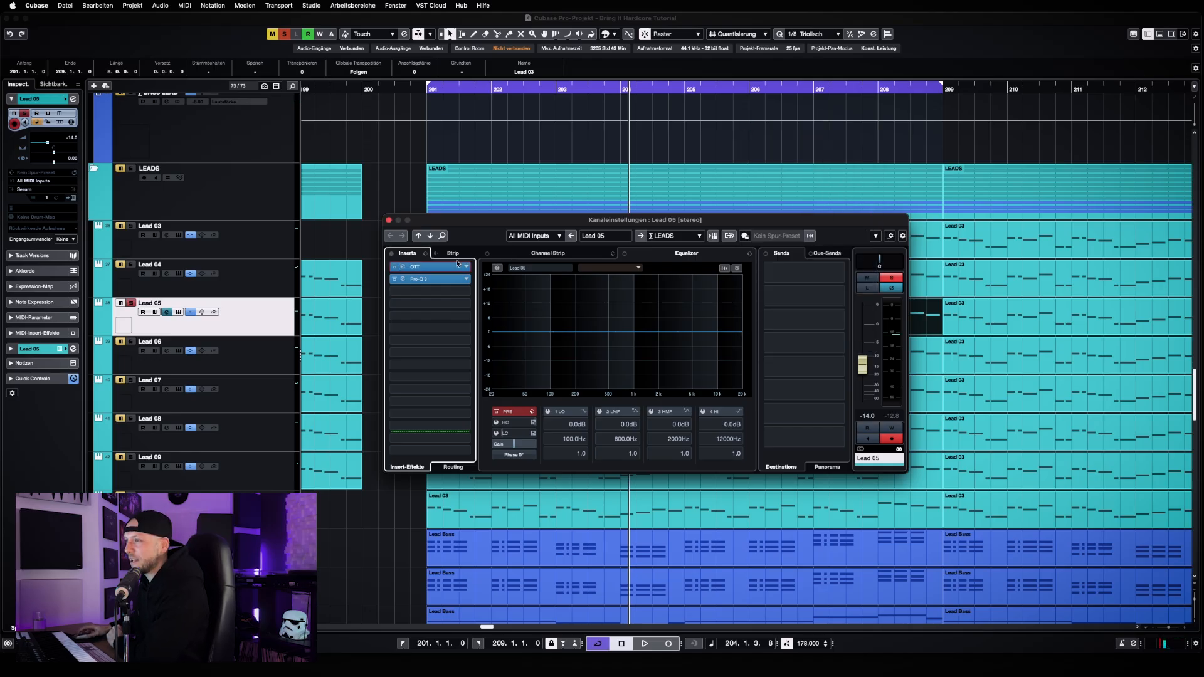
# Open Lead 05's Pro-Q 3 over the channel settings and examine its two boost bands
pyautogui.click(403, 279)
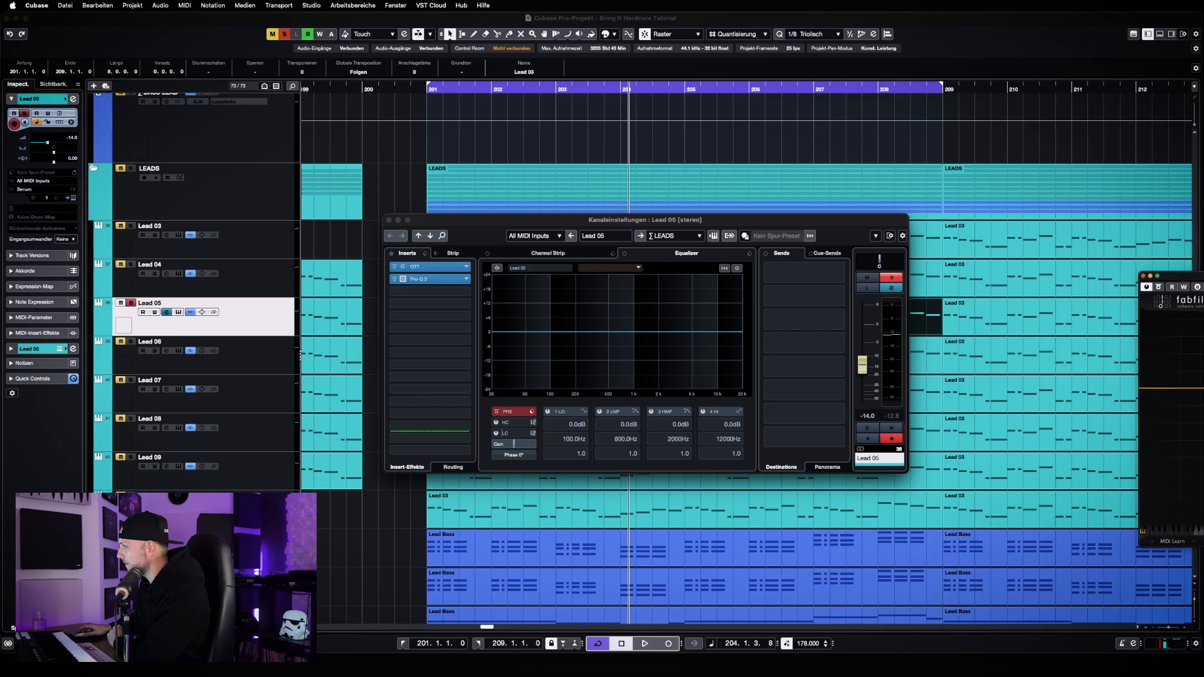
pyautogui.moveTo(1201, 276); pyautogui.dragTo(692, 187)
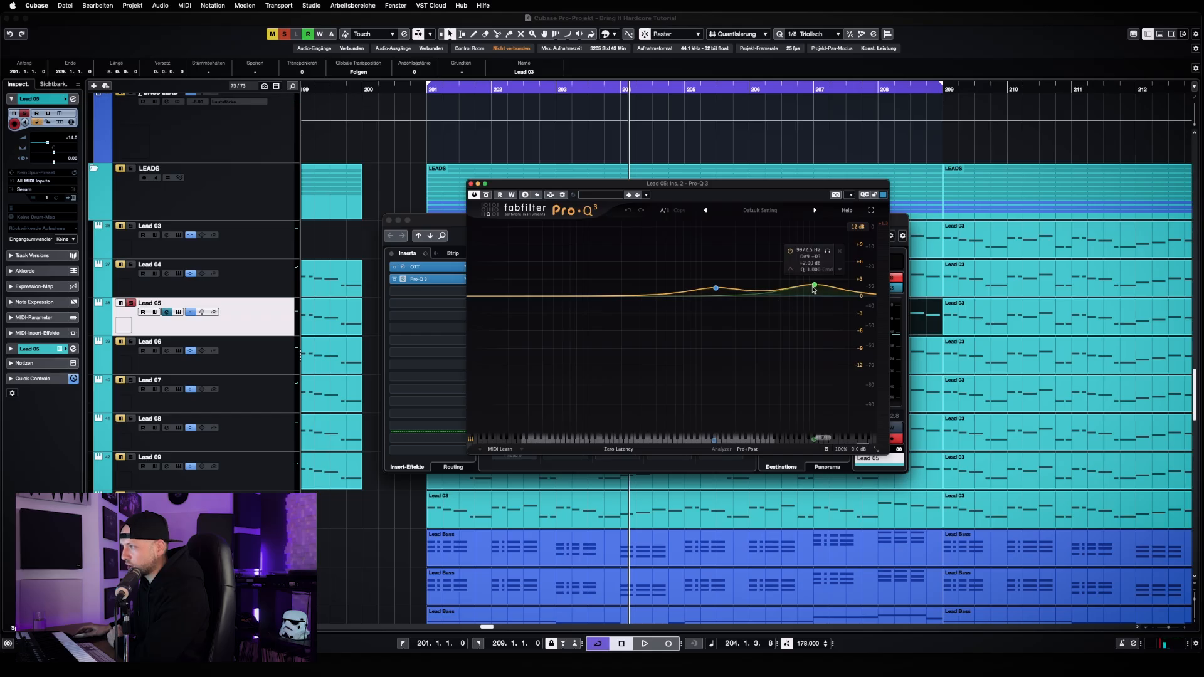
pyautogui.moveTo(709, 301)
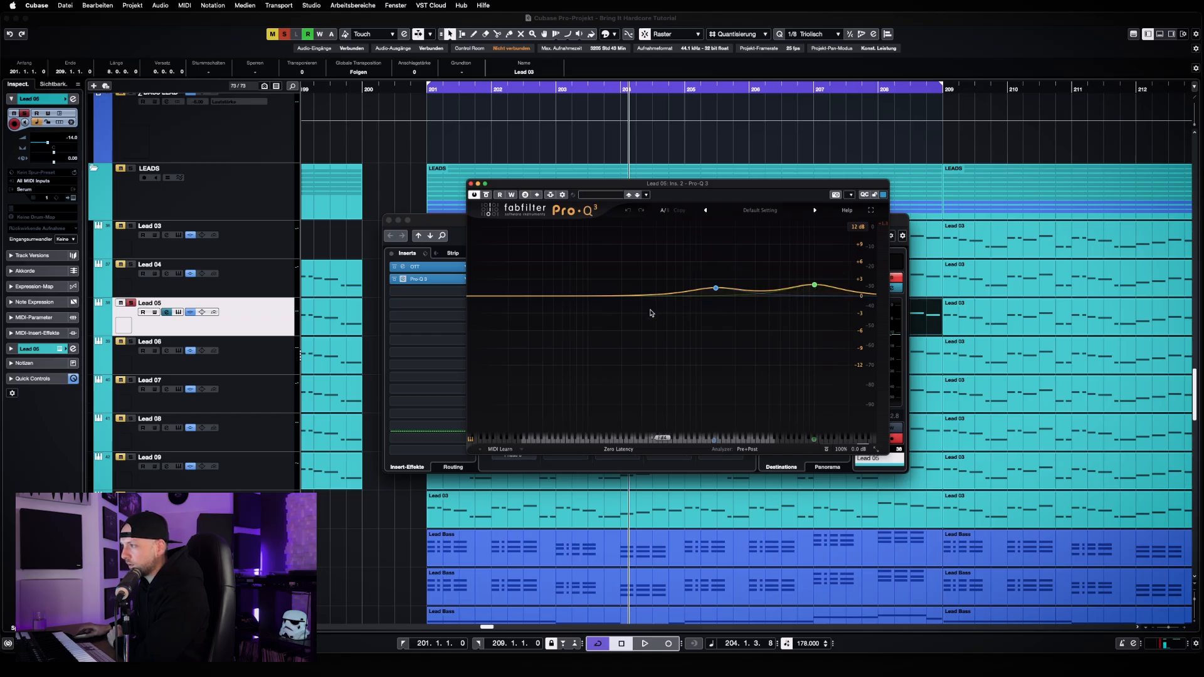
pyautogui.moveTo(813, 300)
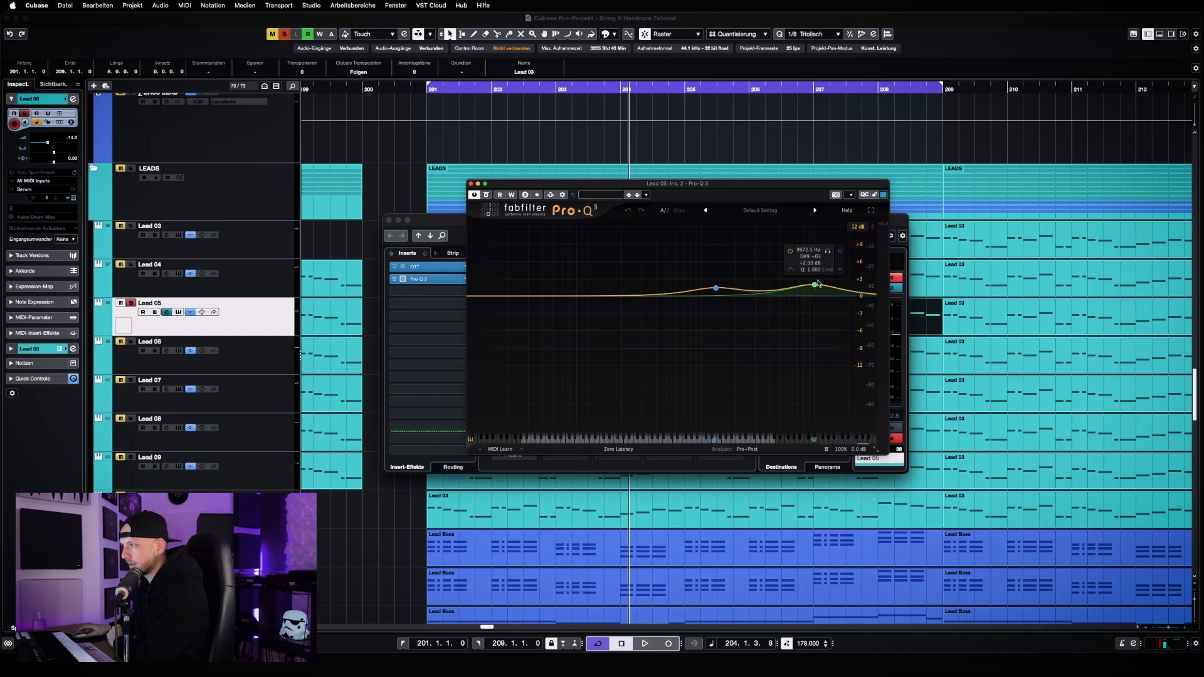
pyautogui.click(716, 288)
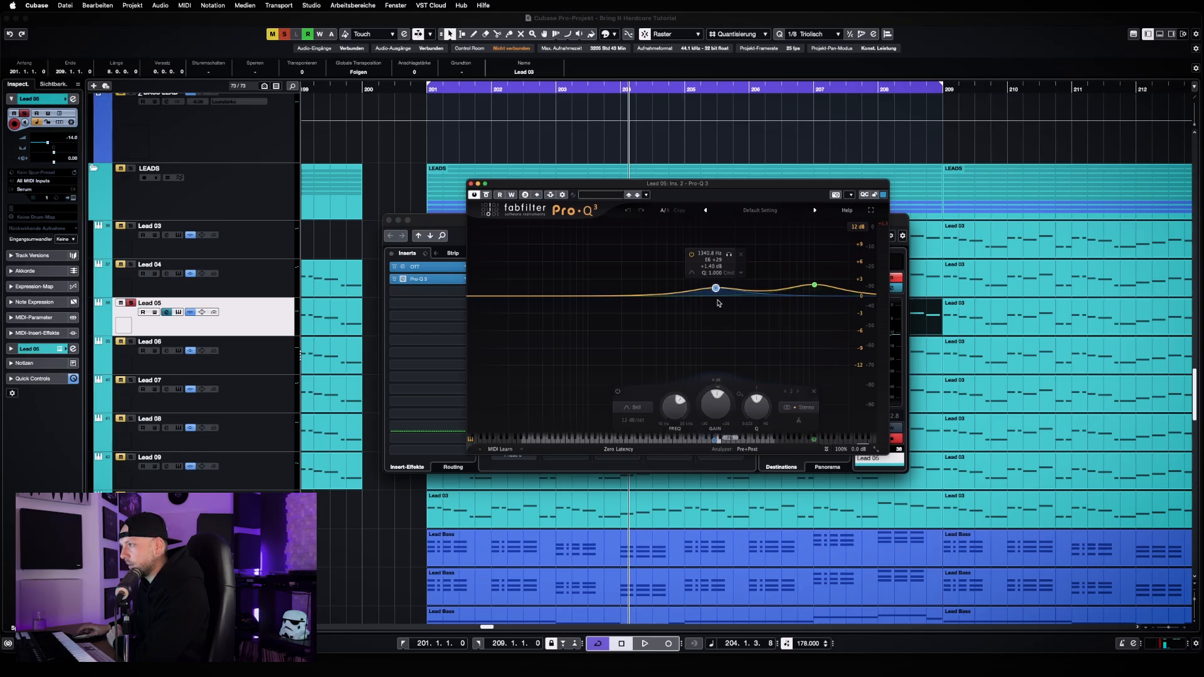
pyautogui.doubleClick(768, 291)
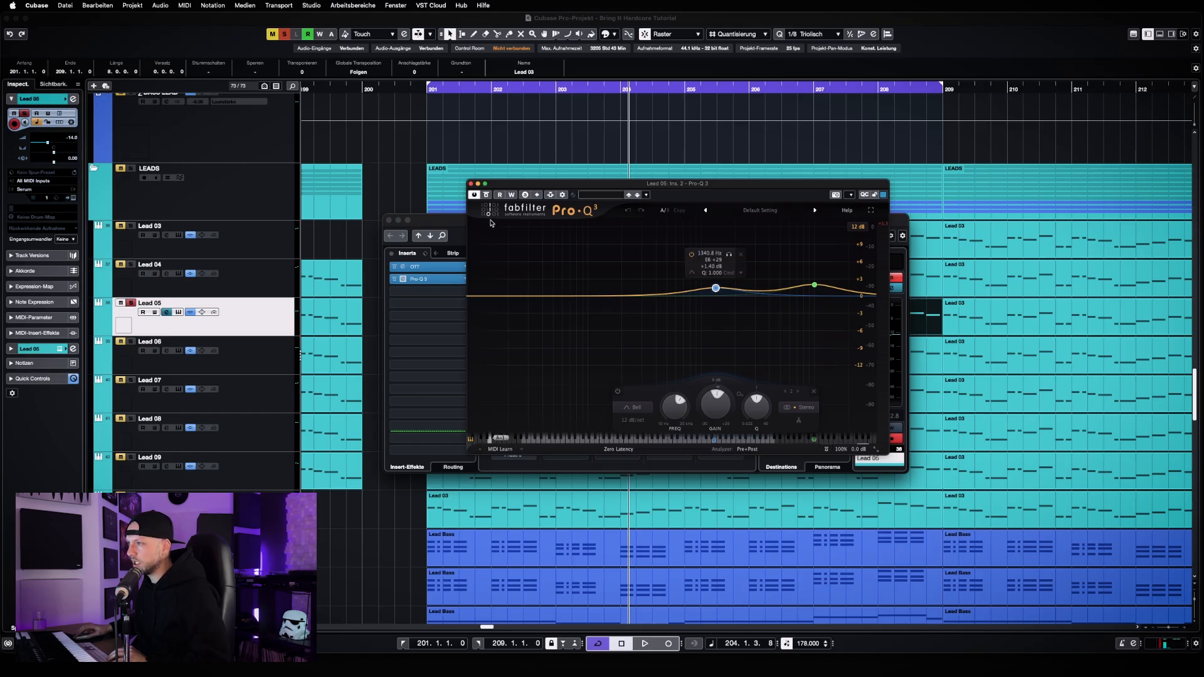
# Compare Lead 05 with its Pro-Q 3 bypassed and active during playback, and close the equalizer and channel settings
pyautogui.press('space')
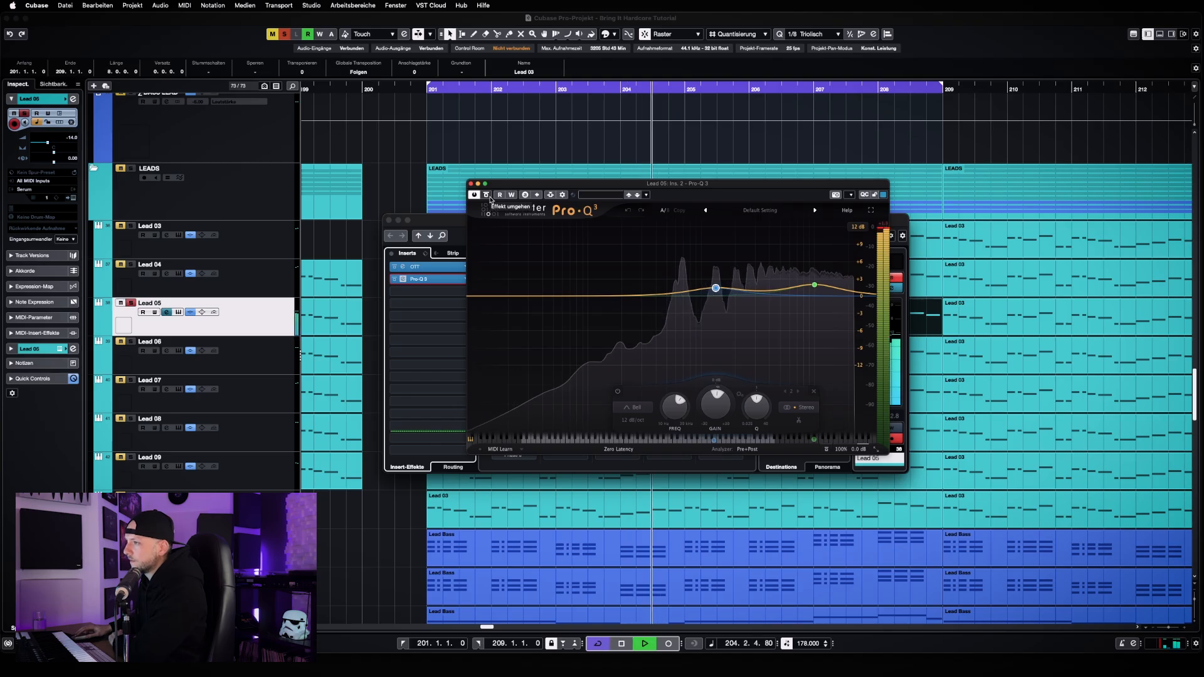
pyautogui.click(489, 196)
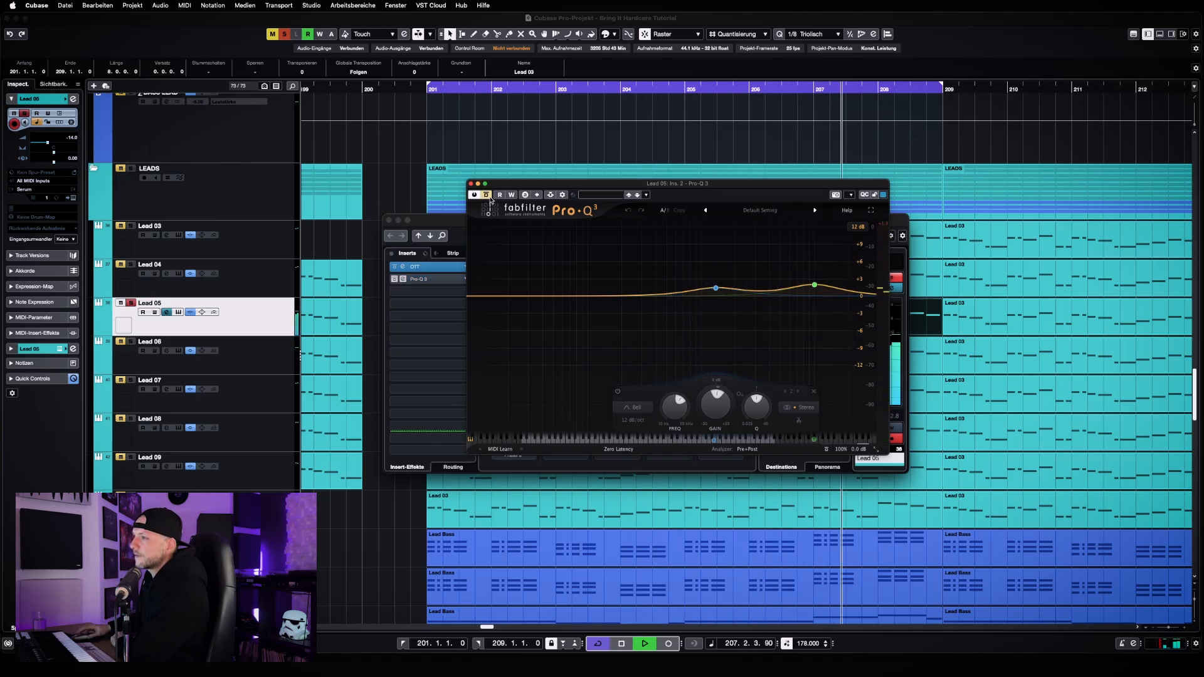
pyautogui.click(490, 198)
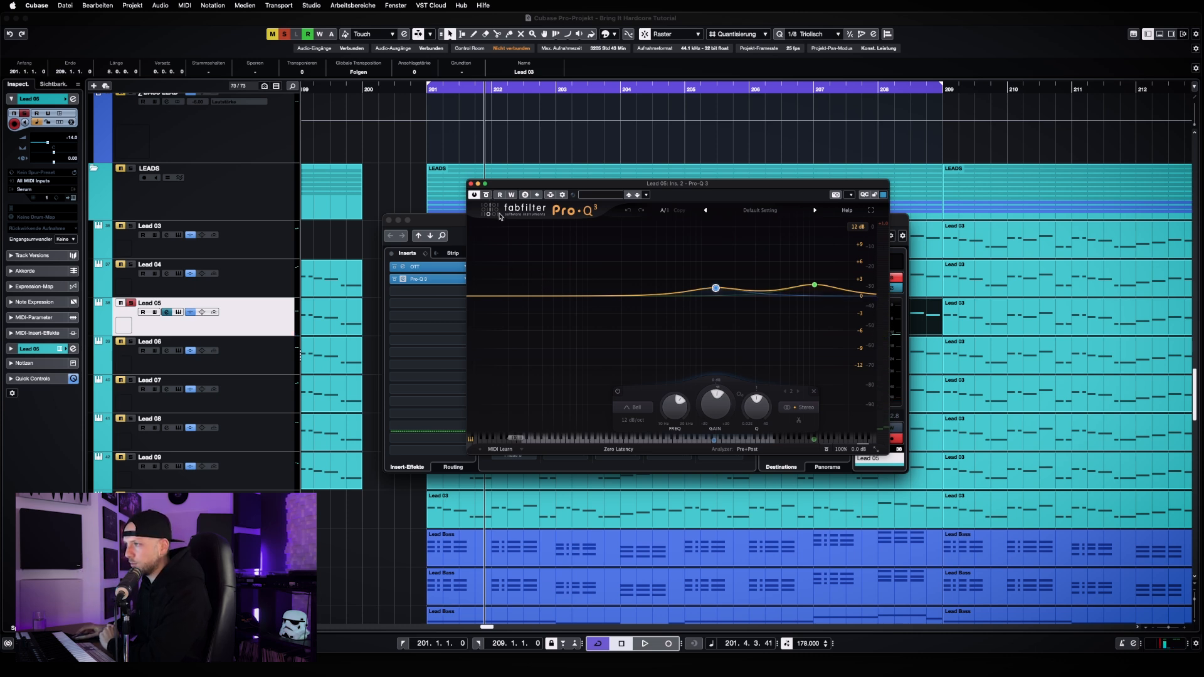
pyautogui.click(471, 184)
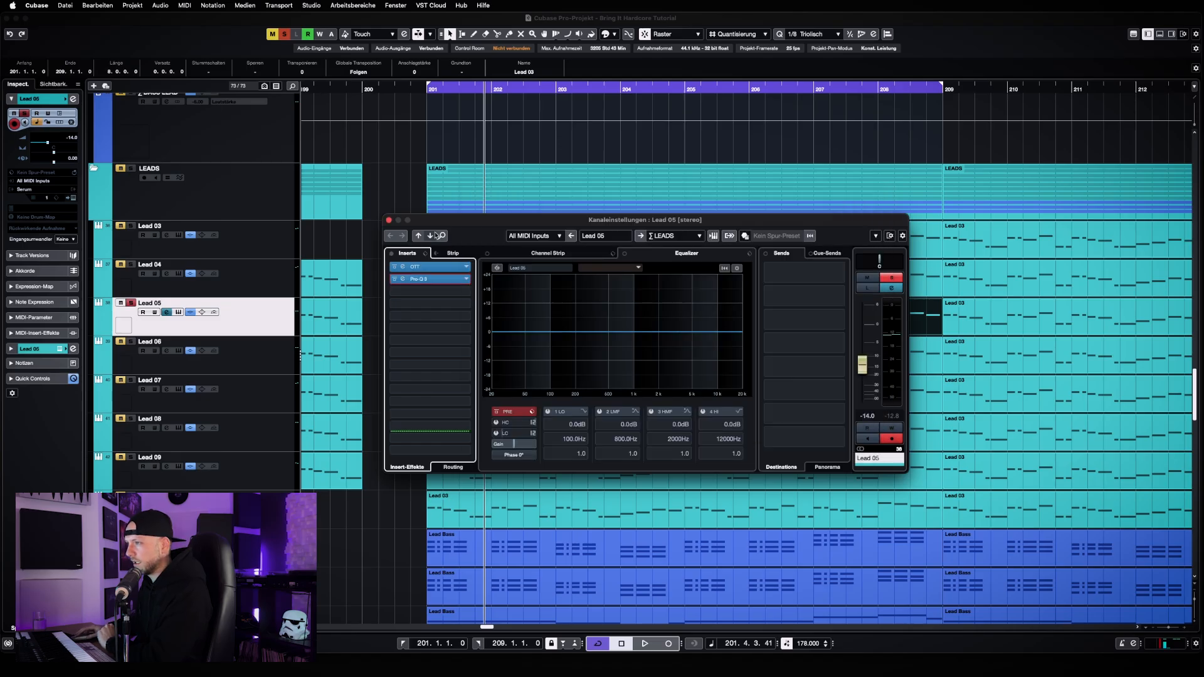
pyautogui.click(390, 221)
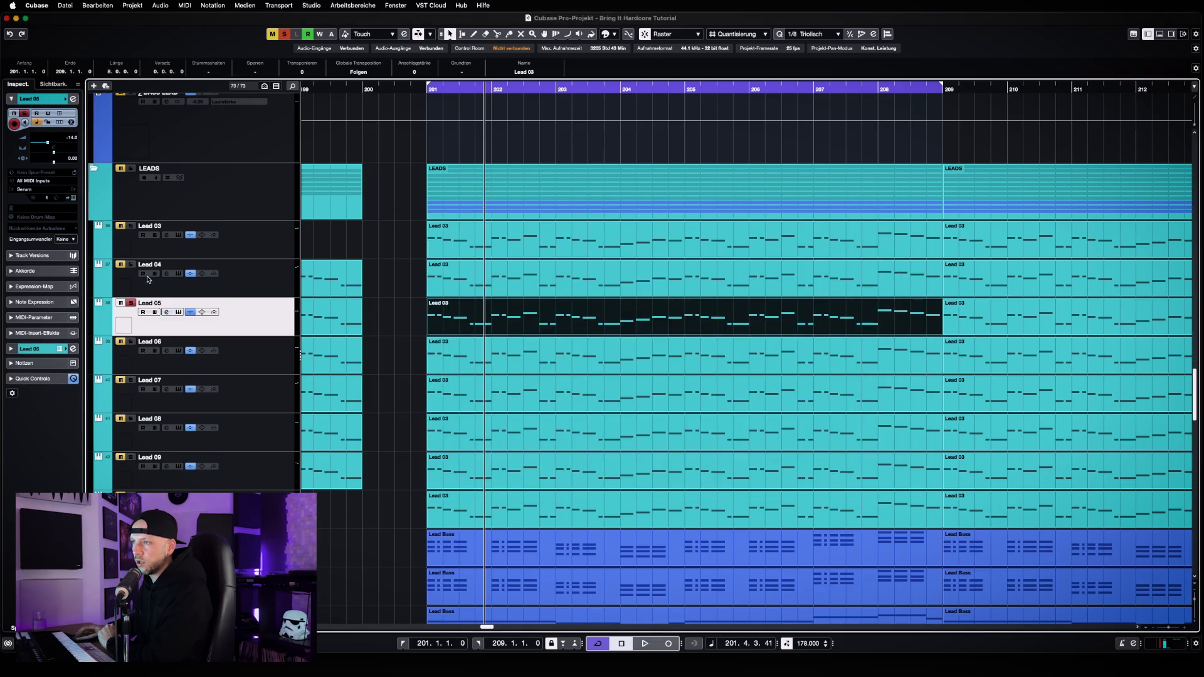
# Solo Lead 04 and Lead 03 together with Lead 05, and listen to the three layers combined
pyautogui.click(131, 264)
pyautogui.click(131, 225)
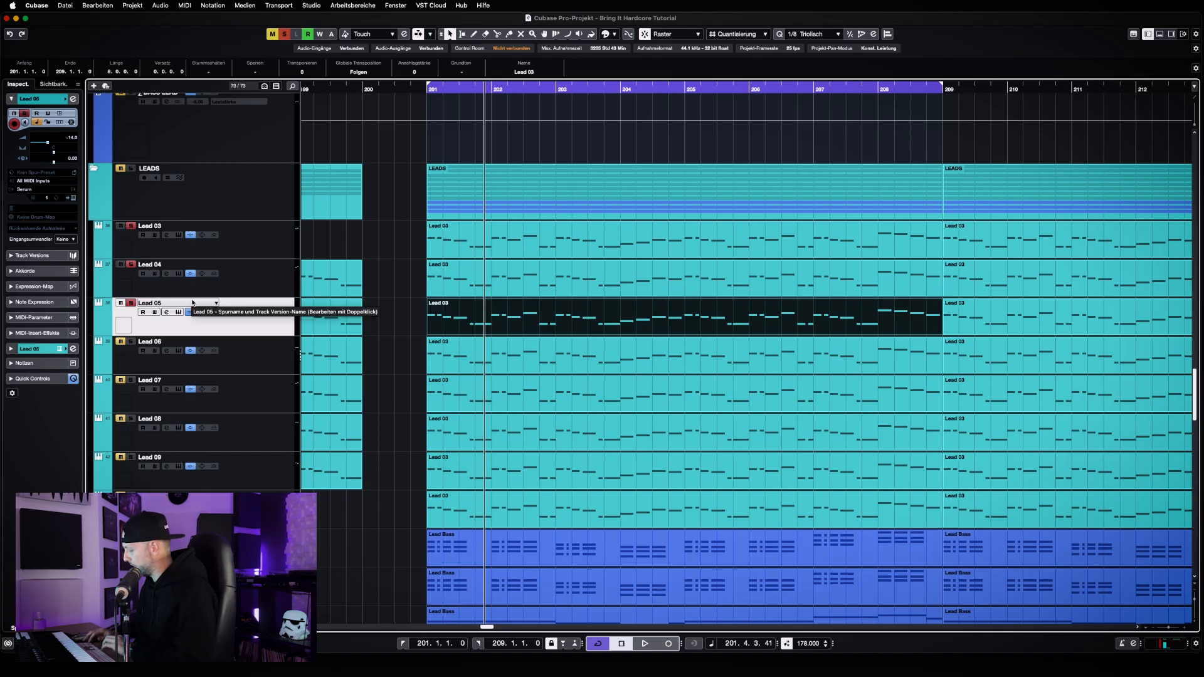
pyautogui.press('space')
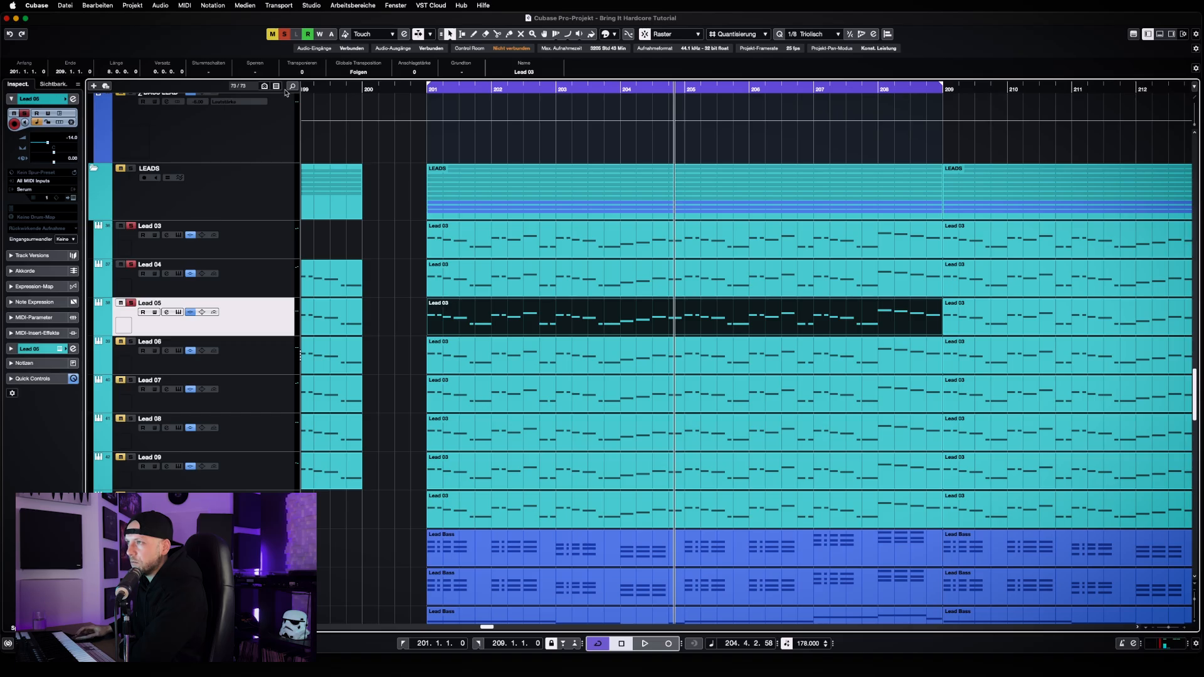
# Clear the solo state of all tracks, and solo Lead 05, Lead 04 and Lead 03 again
pyautogui.click(288, 35)
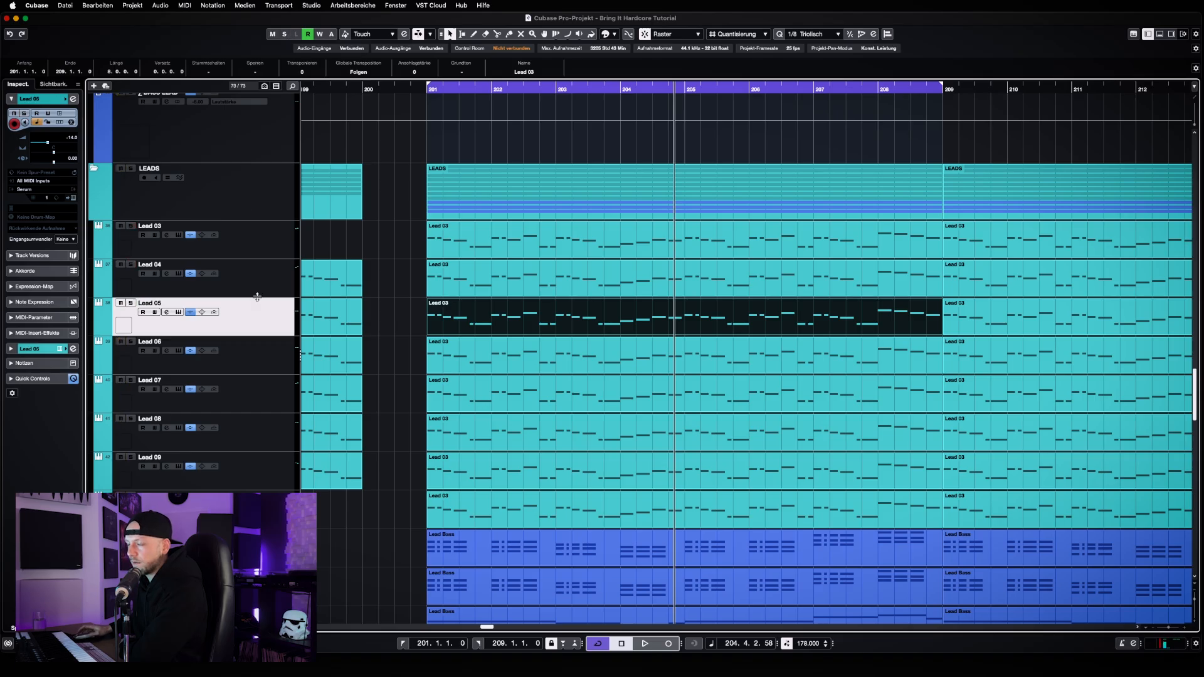
pyautogui.click(245, 366)
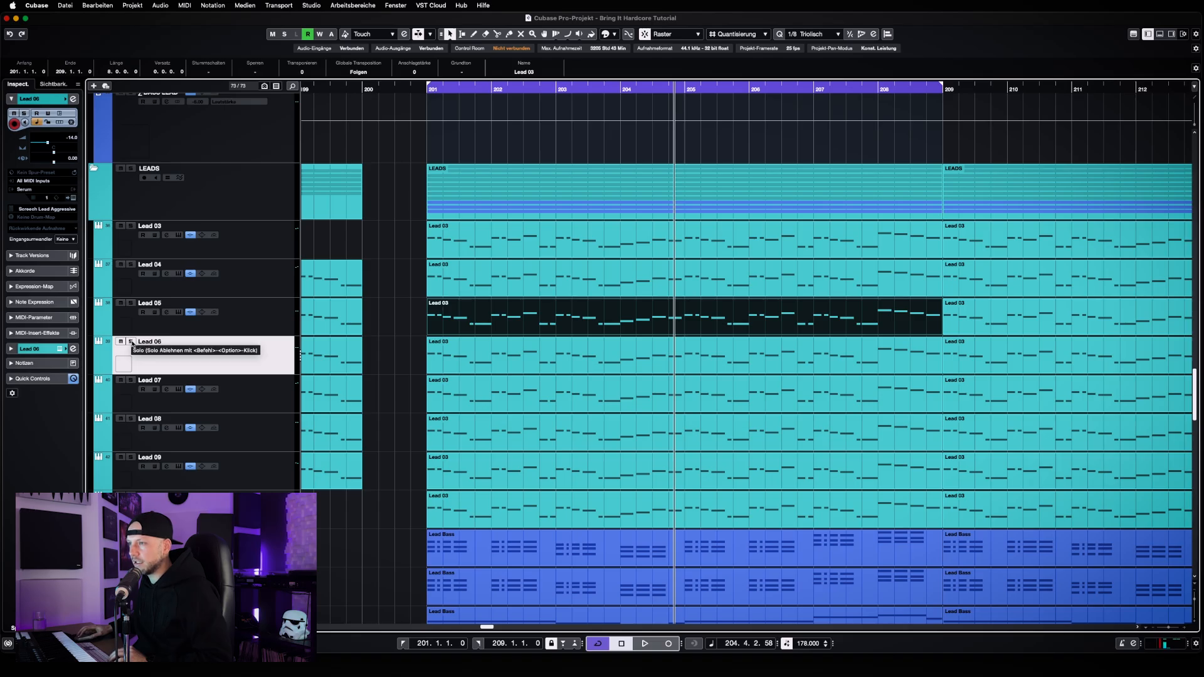
pyautogui.click(150, 317)
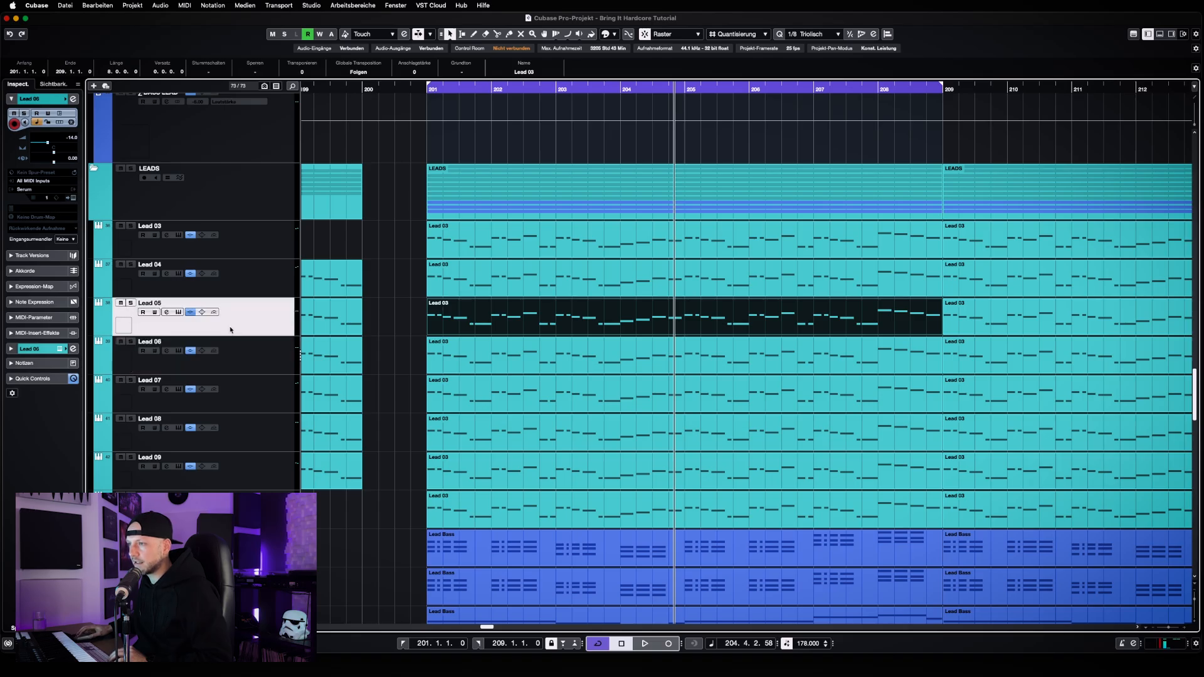
pyautogui.click(131, 303)
pyautogui.click(131, 264)
pyautogui.click(131, 226)
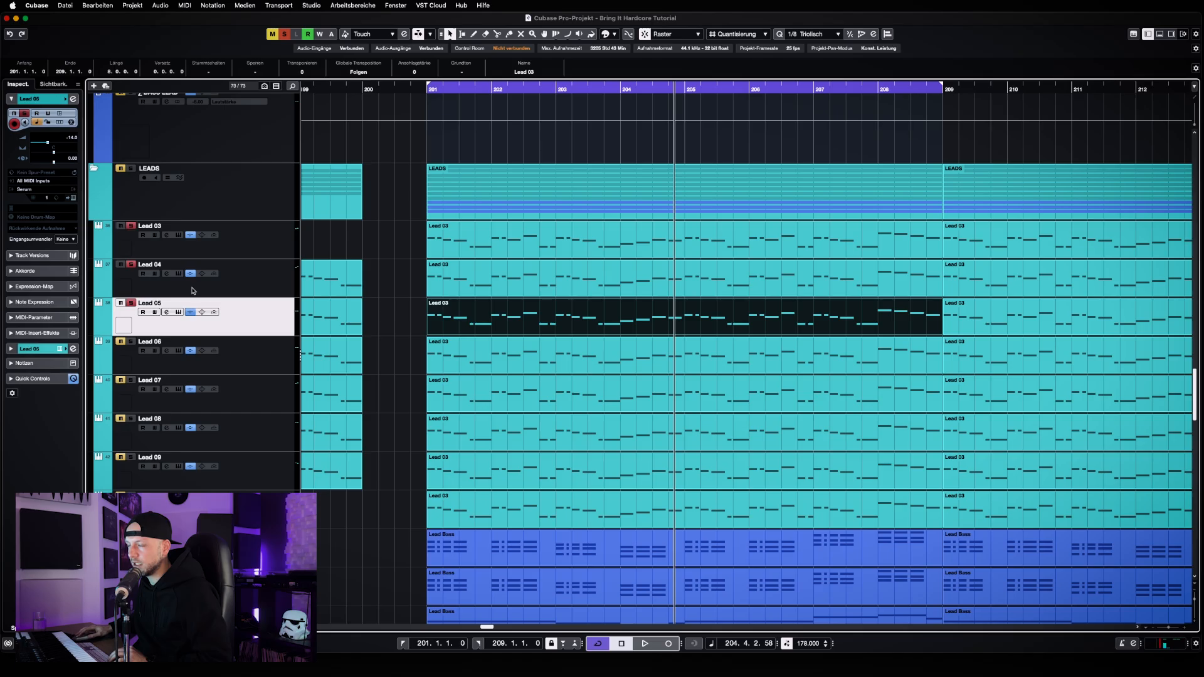
# Compare the Lead 03 and Lead 04 stack with and without Lead 05 during playback, ending with Lead 05 soloed
pyautogui.click(131, 304)
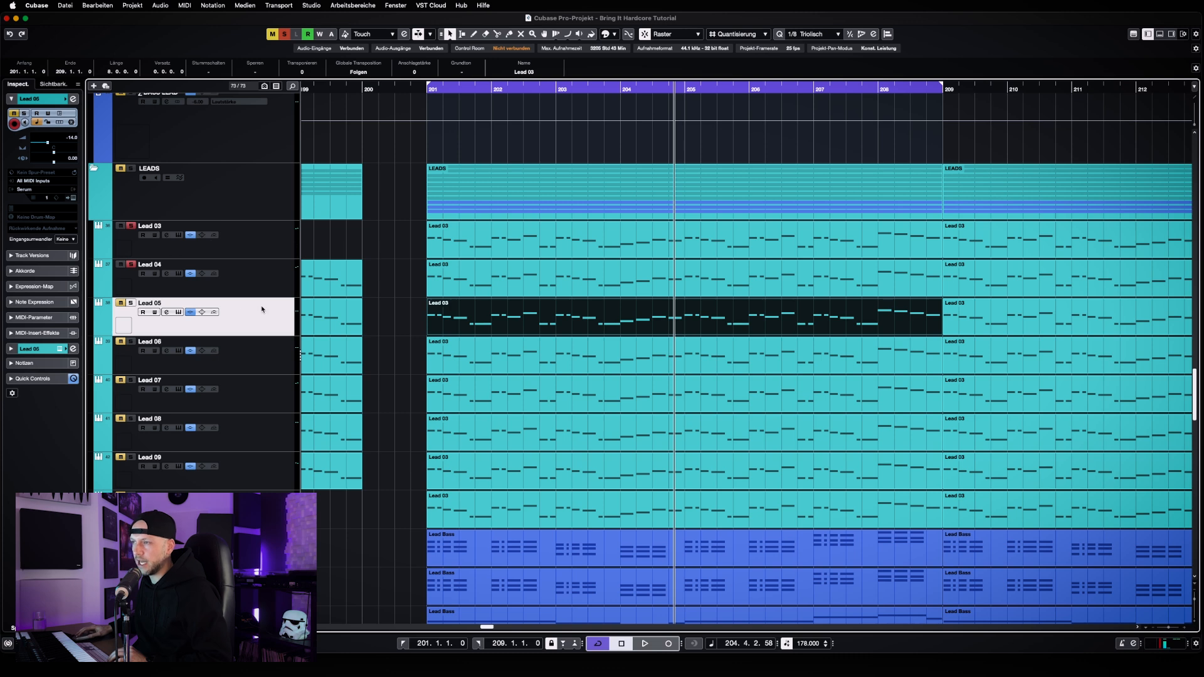
pyautogui.press('space')
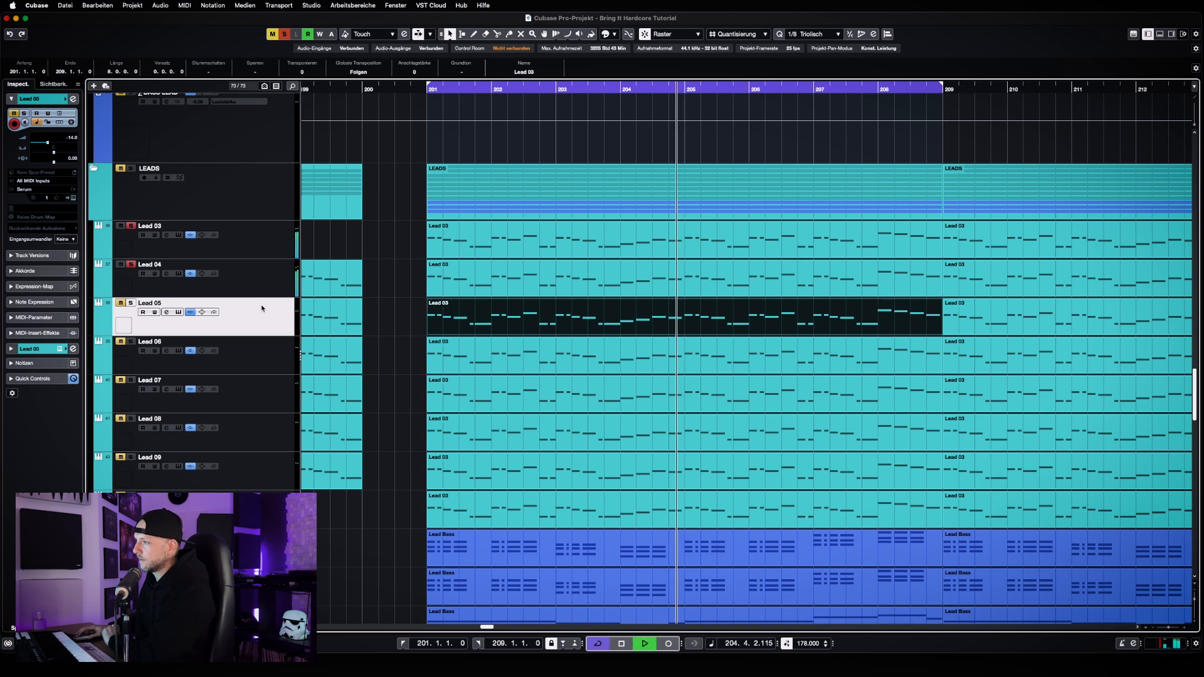
pyautogui.click(132, 305)
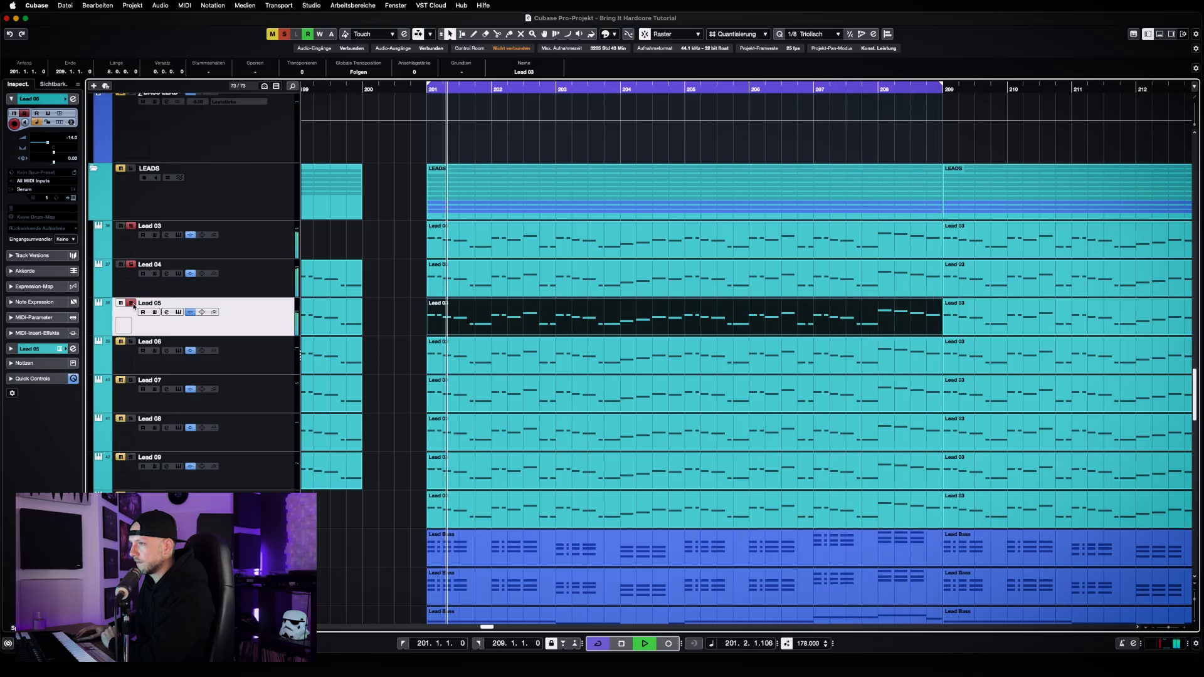
pyautogui.click(131, 304)
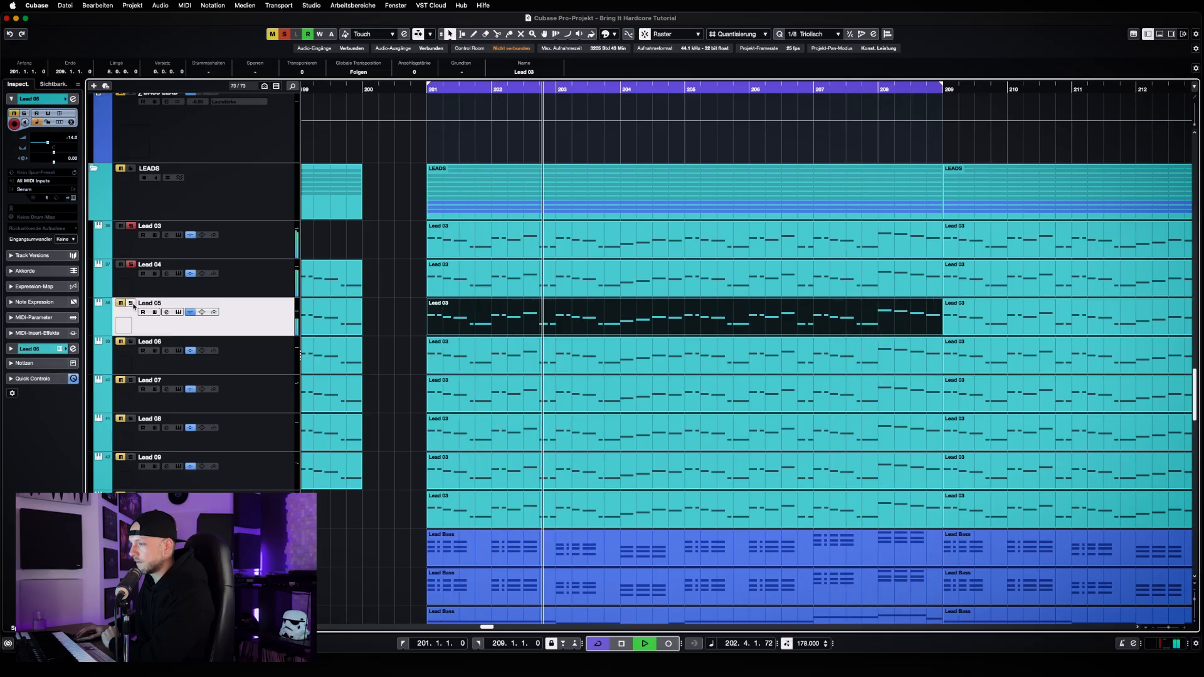
pyautogui.press('space')
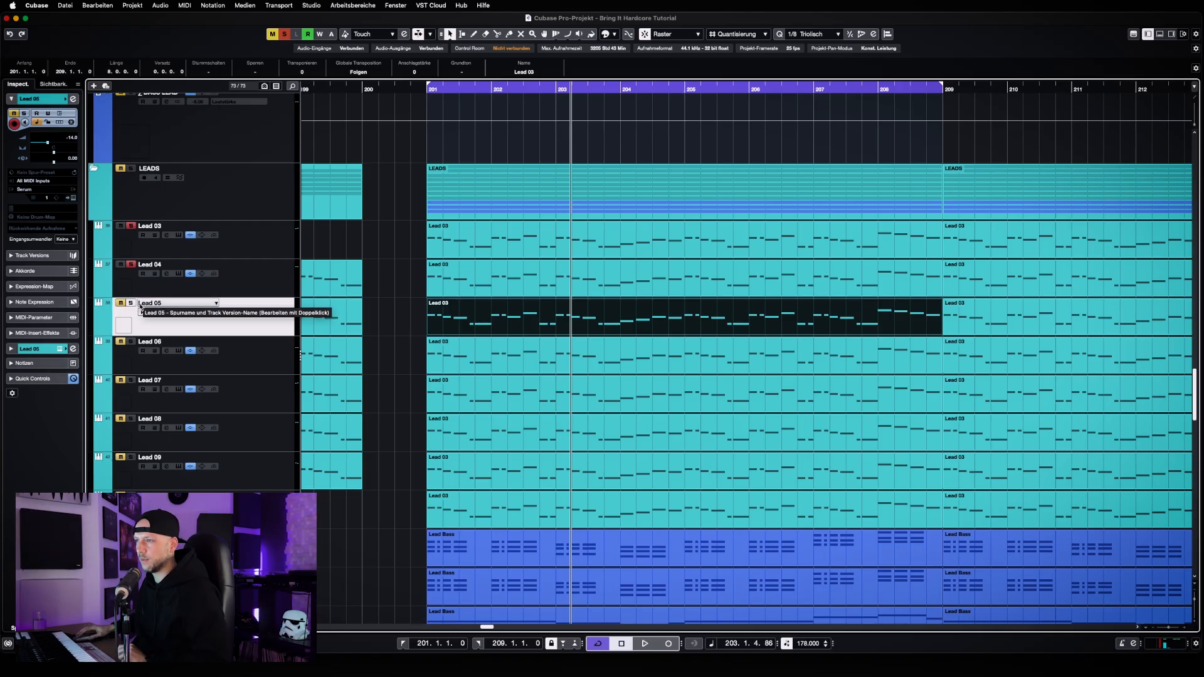
pyautogui.press('s')
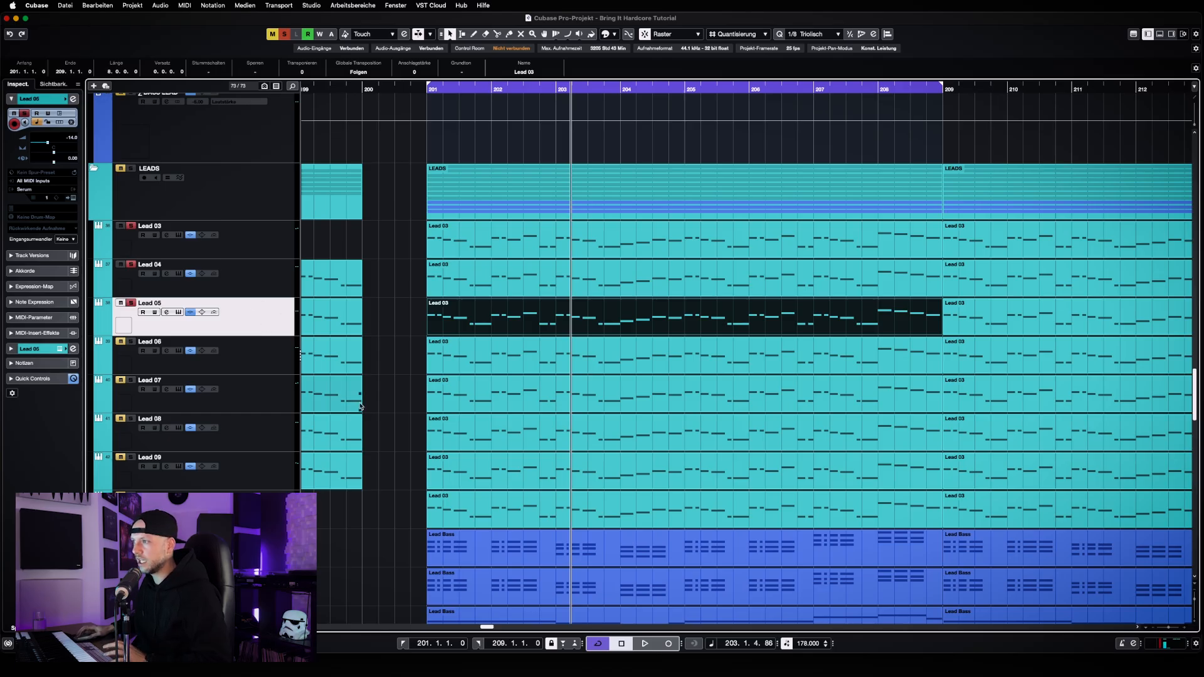
# Look through the Lead 06 to Lead 09 tracks one after another, ending on Lead 07
pyautogui.click(238, 366)
pyautogui.click(255, 403)
pyautogui.click(256, 443)
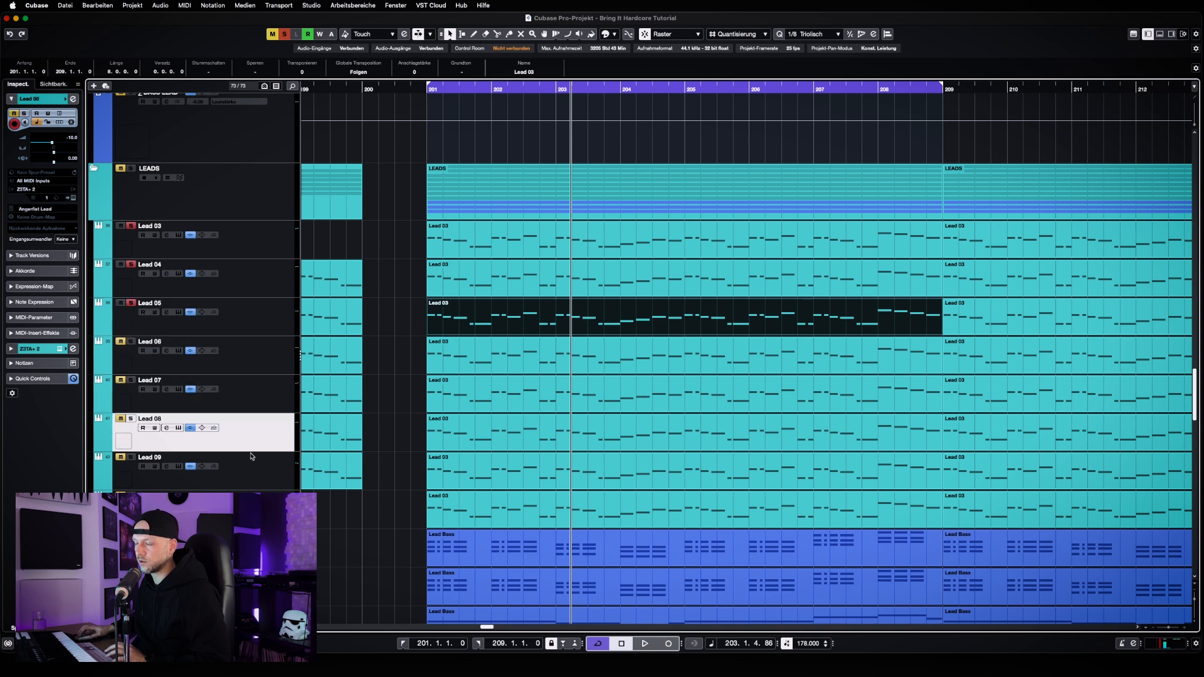
pyautogui.click(250, 457)
pyautogui.click(254, 403)
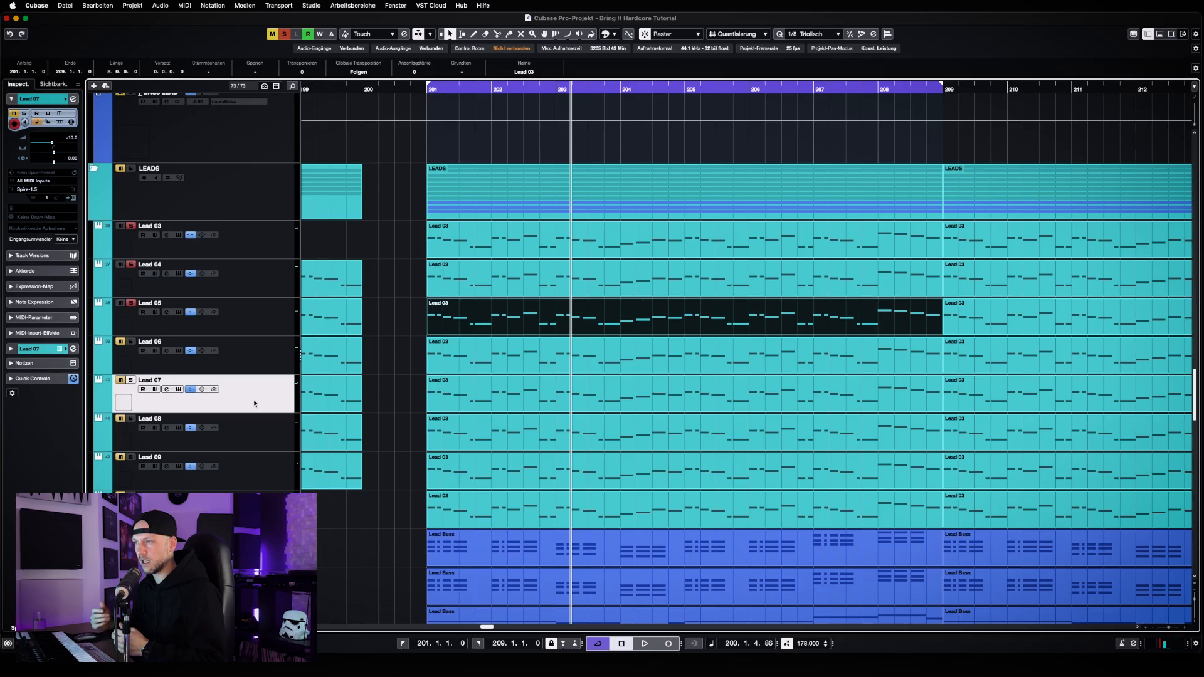
# Select Lead 03 and show its audio channel fader in the Inspector
pyautogui.click(263, 249)
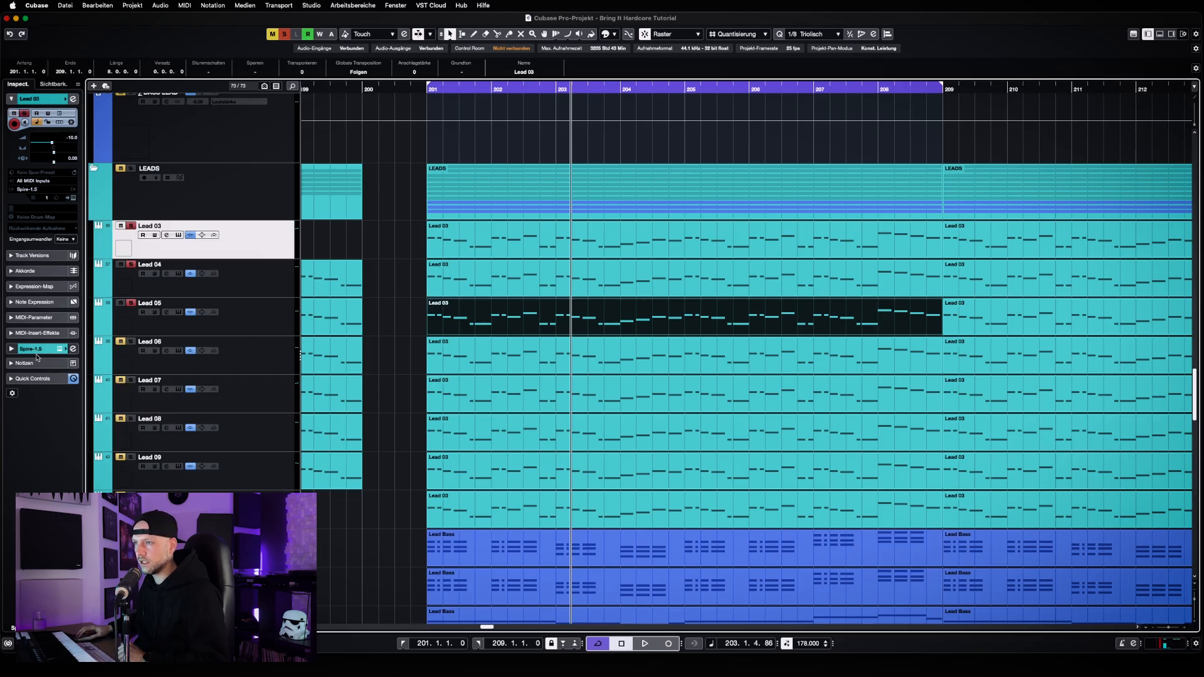
pyautogui.click(38, 349)
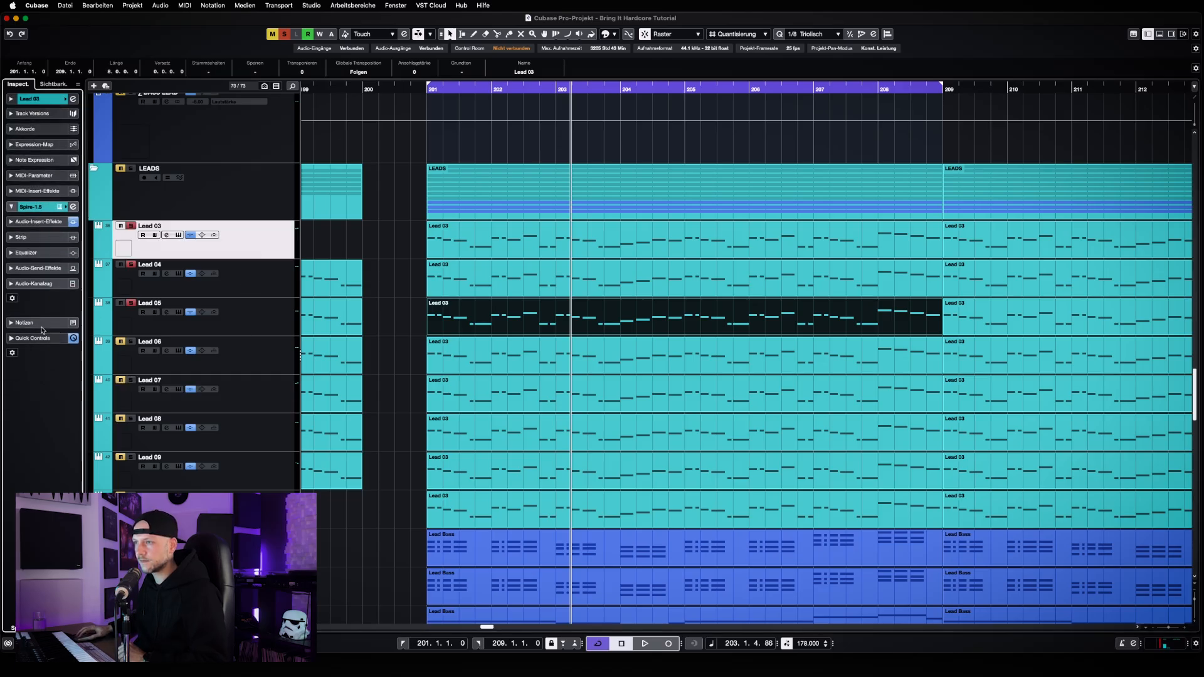
pyautogui.click(36, 285)
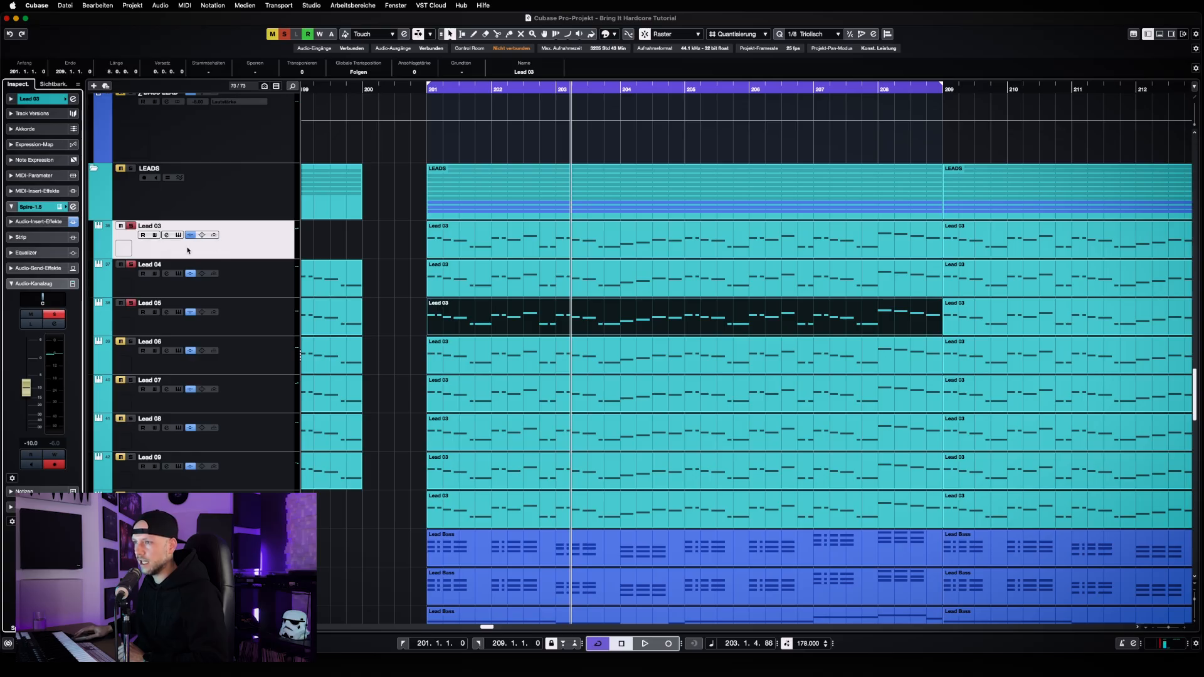
# Compare the channel fader levels of Lead 03, Lead 04 and Lead 05, ending on Lead 05
pyautogui.click(227, 292)
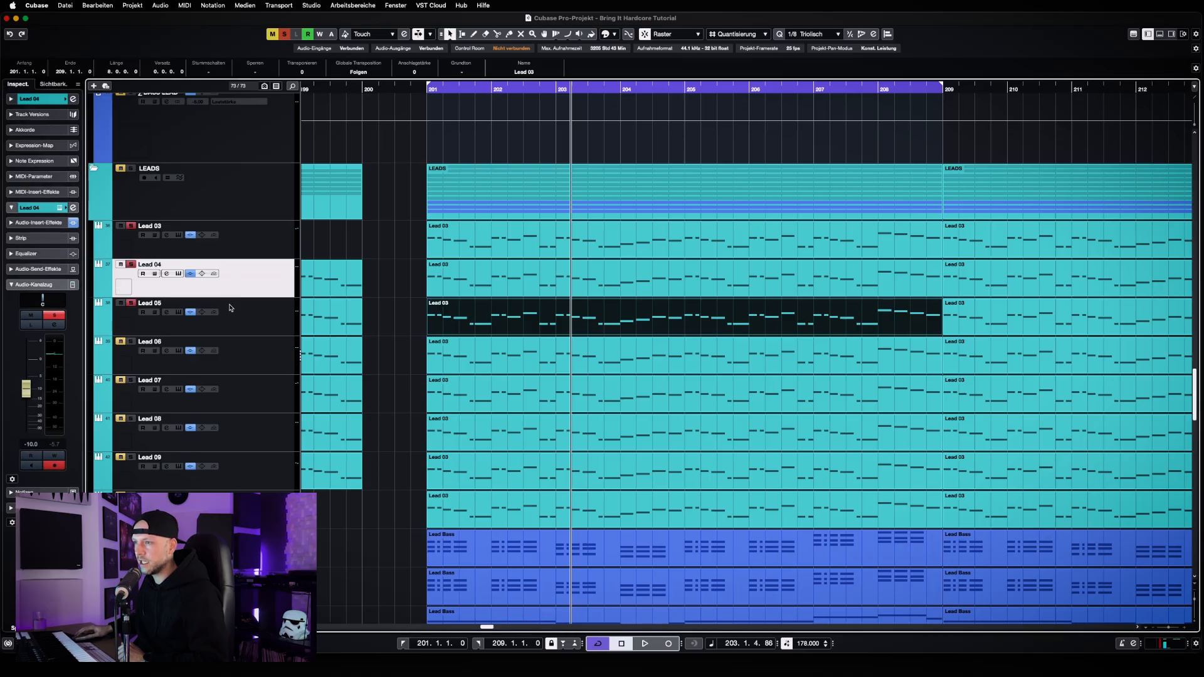
pyautogui.click(257, 323)
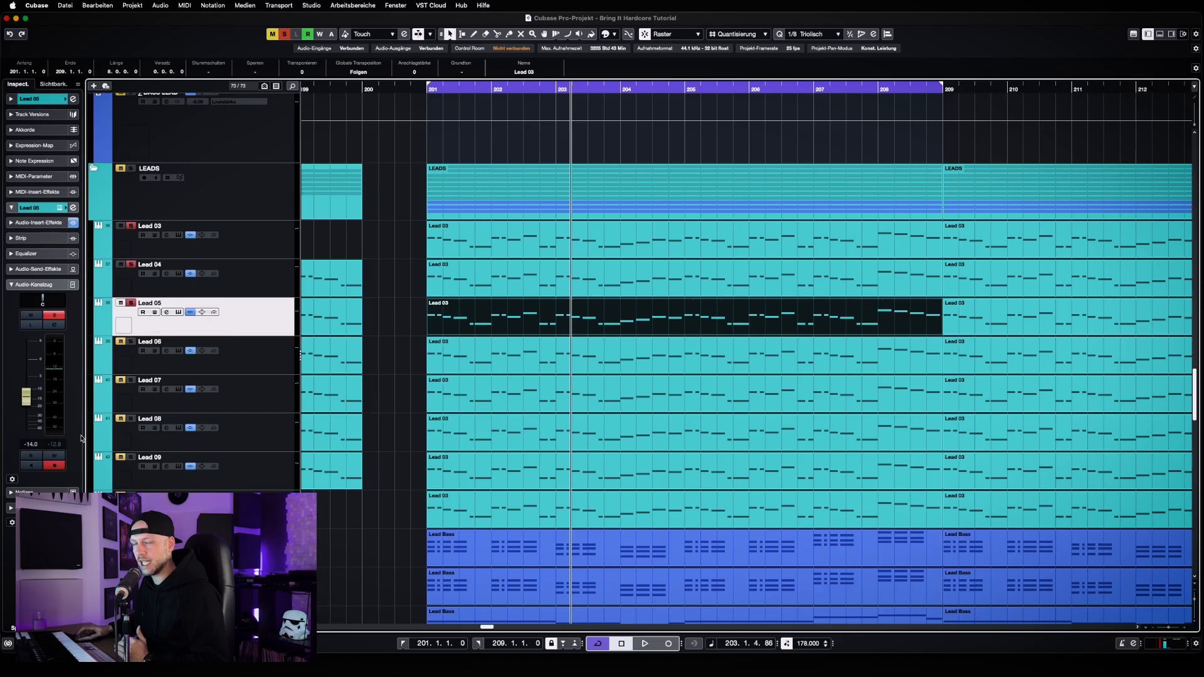
pyautogui.click(252, 257)
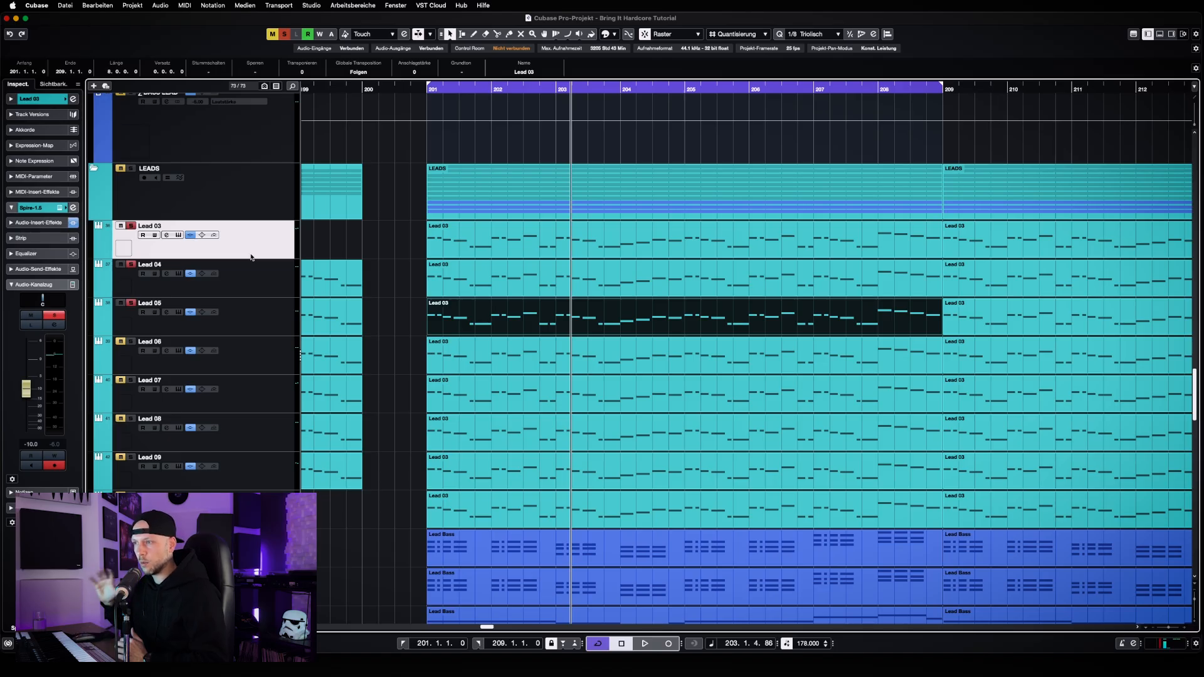
pyautogui.click(228, 310)
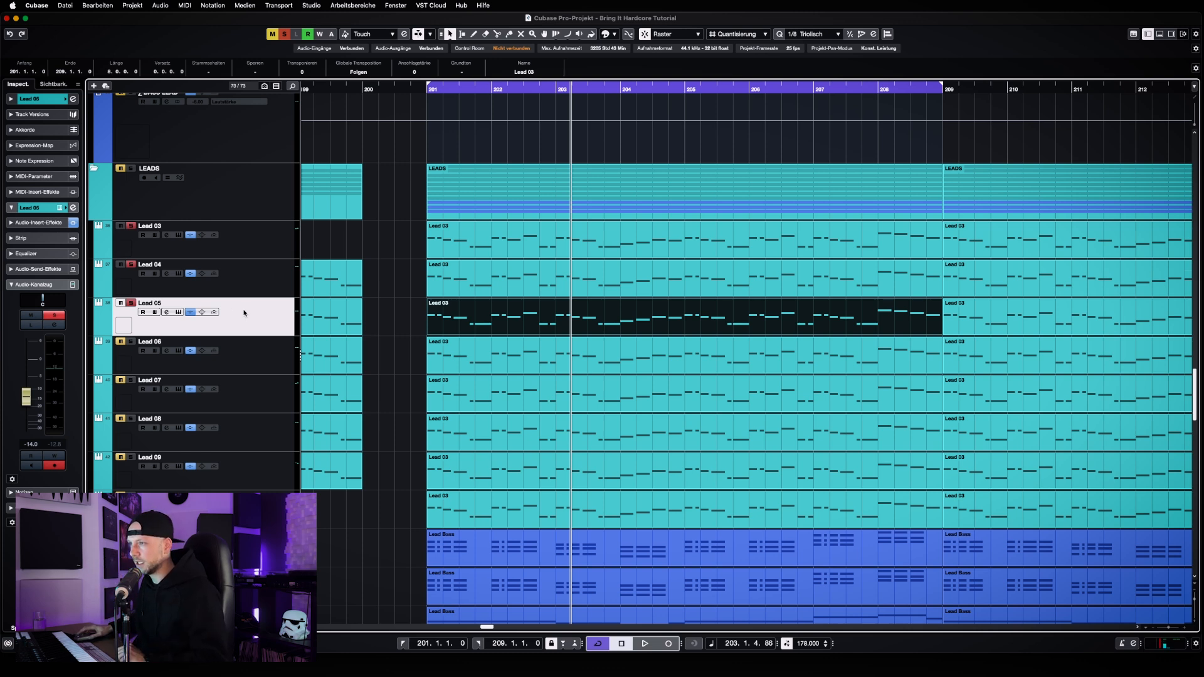
# Clear the solo state of all tracks, solo Lead 06 and play it back
pyautogui.scroll(-1, 242, 317)
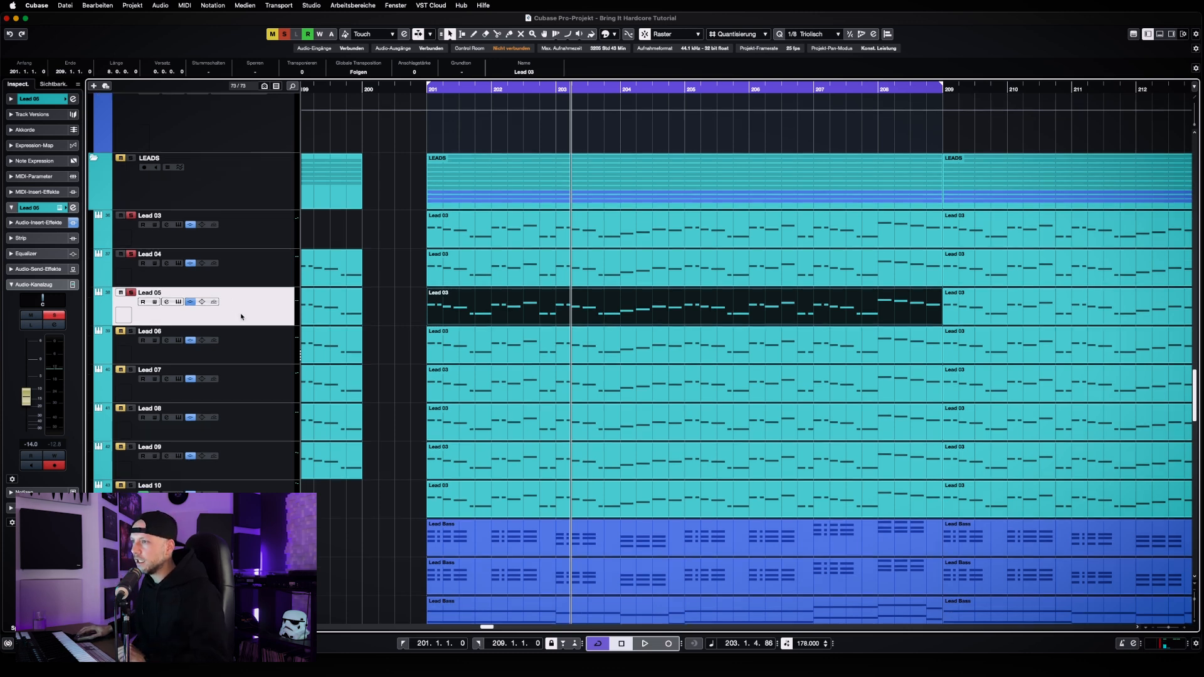
pyautogui.click(272, 34)
pyautogui.click(284, 34)
pyautogui.click(131, 331)
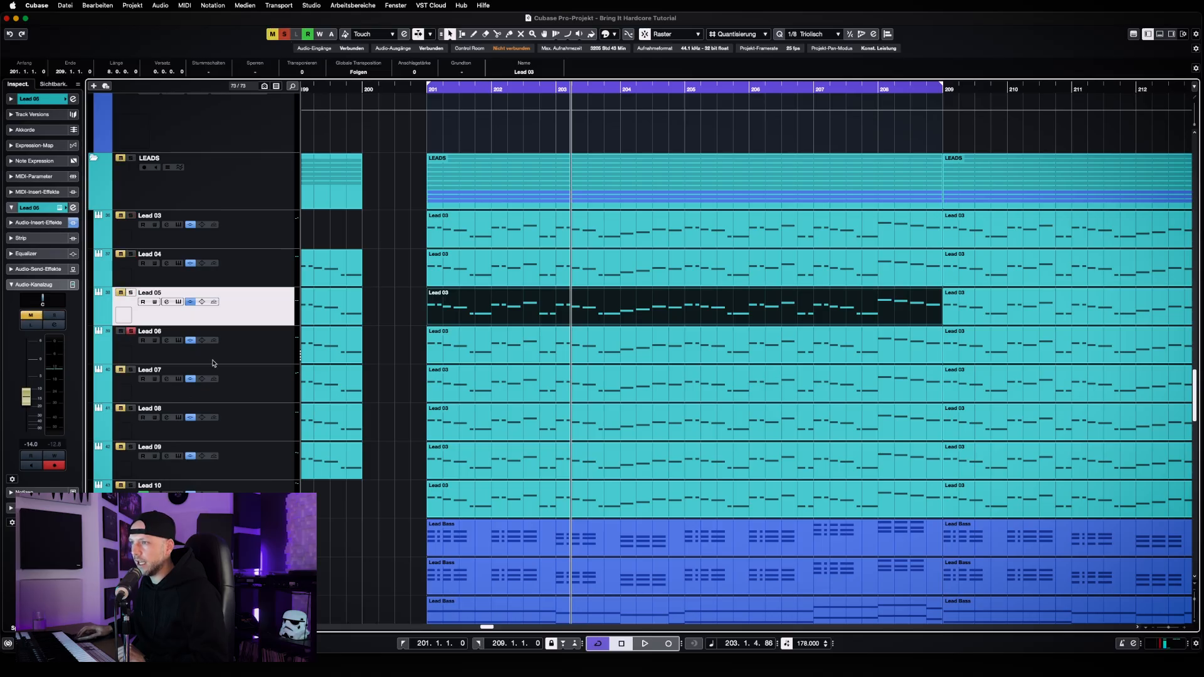
pyautogui.press('space')
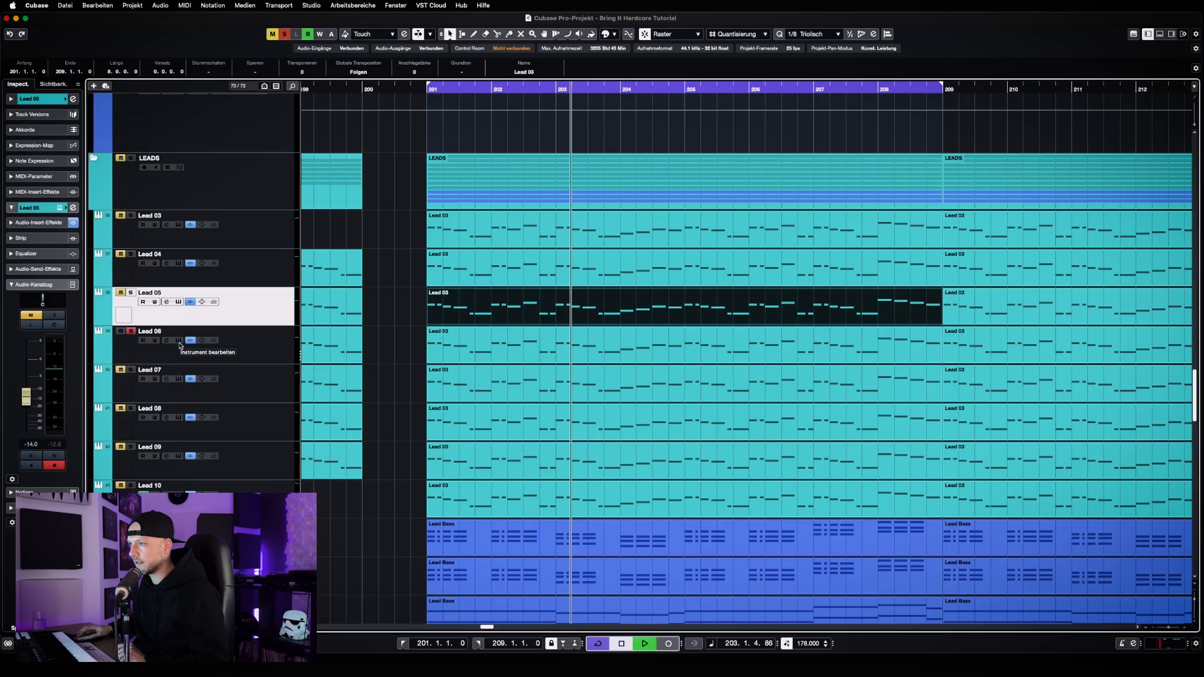
# Examine the Serum instrument and its loaded preset on Lead 06, and close the plug-in window
pyautogui.click(246, 355)
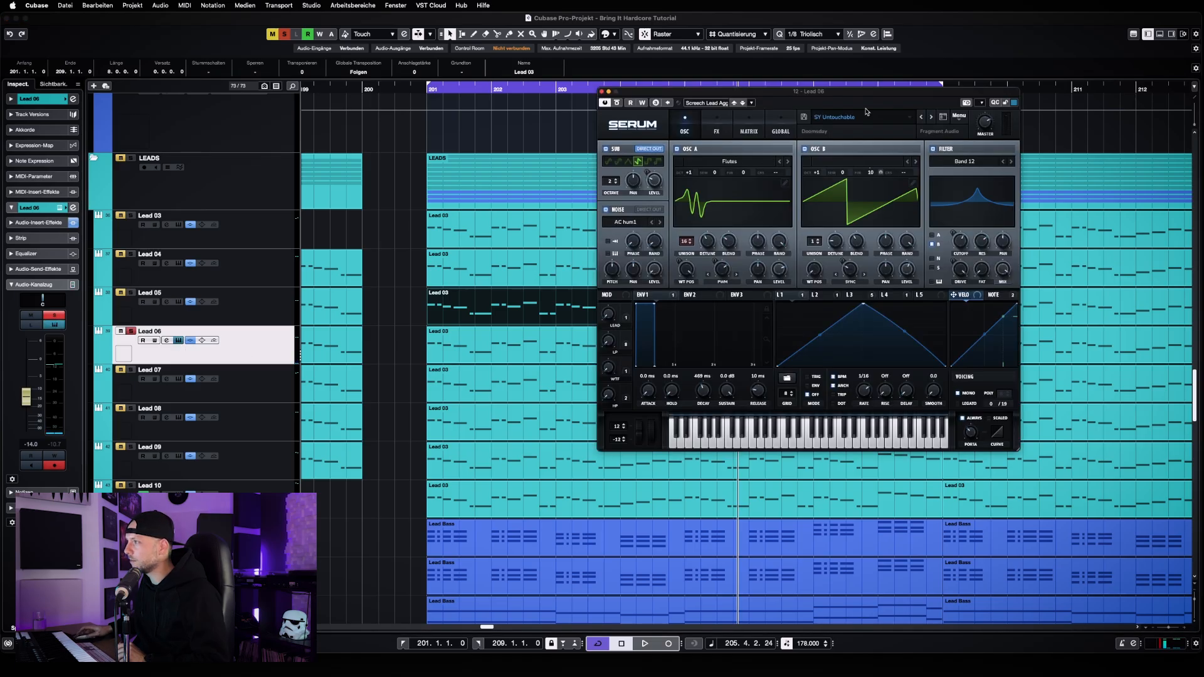
pyautogui.moveTo(861, 95); pyautogui.dragTo(658, 101)
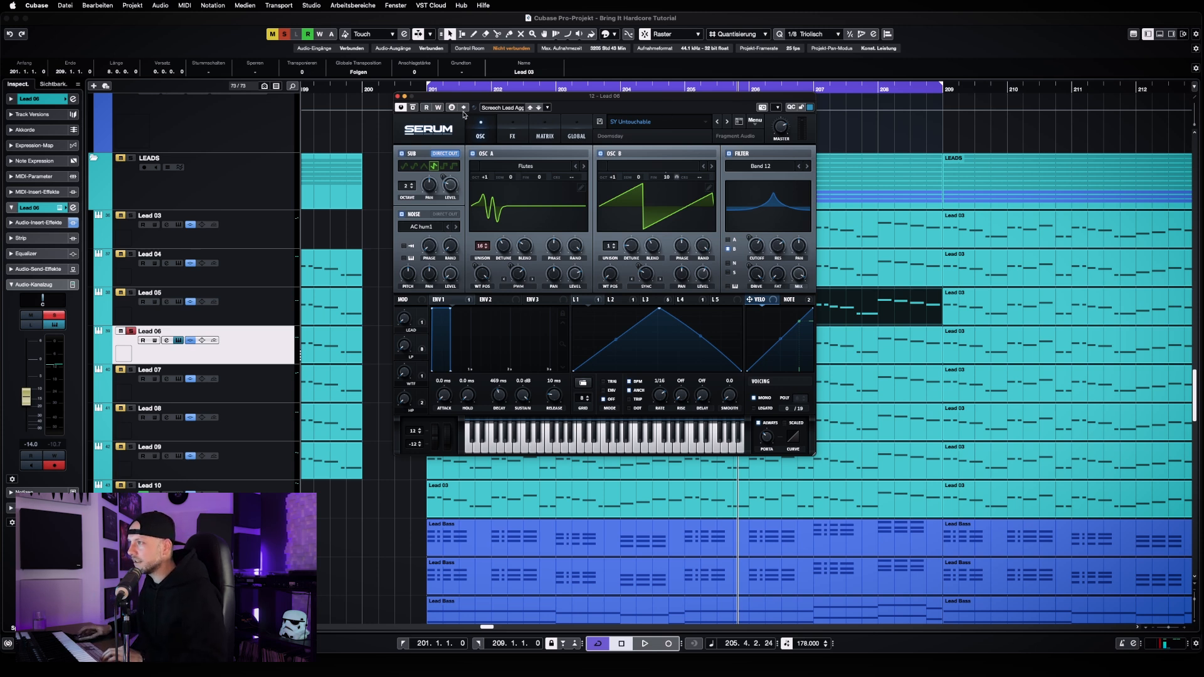
pyautogui.click(397, 96)
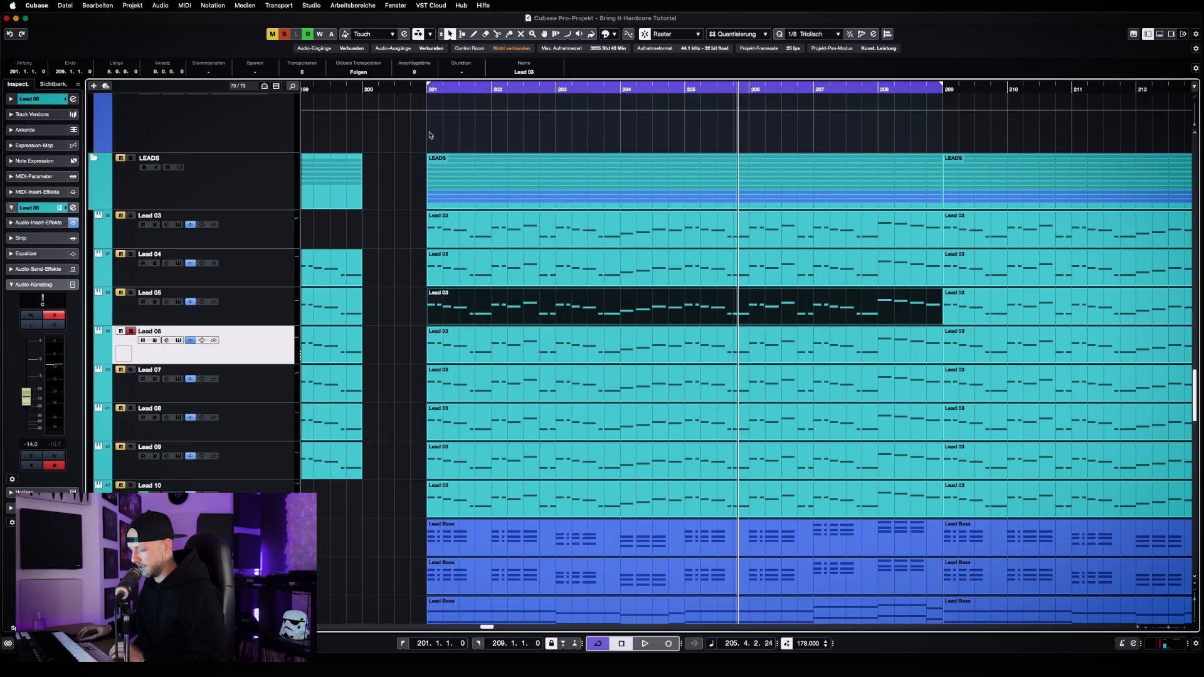
# Deselect the Lead 03 part, zoom out the arrangement and collapse the Bass Lead folder above LEADS
pyautogui.click(403, 223)
pyautogui.press('g')
pyautogui.press('g')
pyautogui.scroll(15, 534, 261)
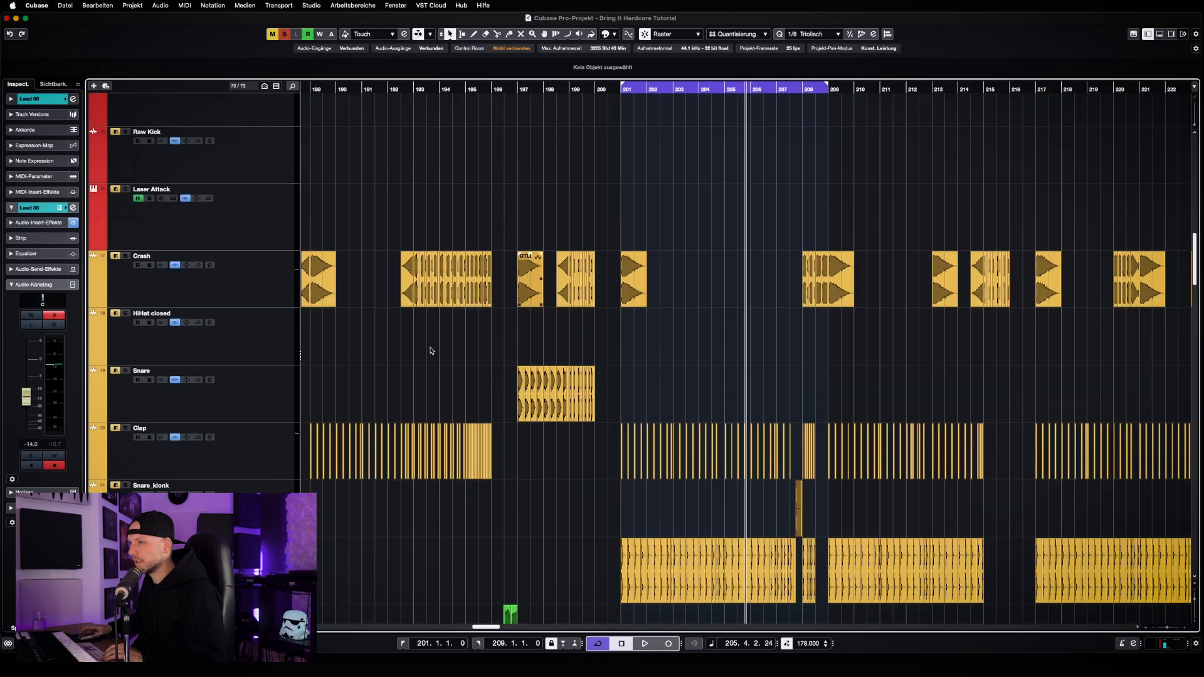
pyautogui.press('g')
pyautogui.scroll(-20, 430, 350)
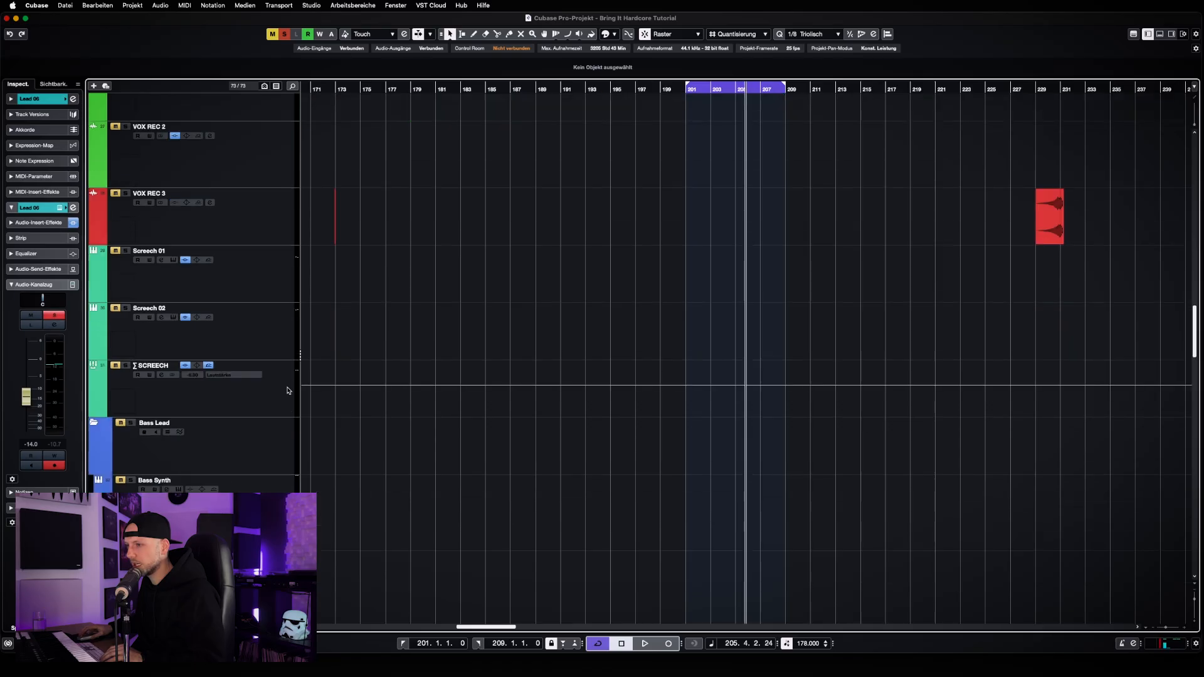
pyautogui.scroll(-5, 288, 390)
pyautogui.click(95, 316)
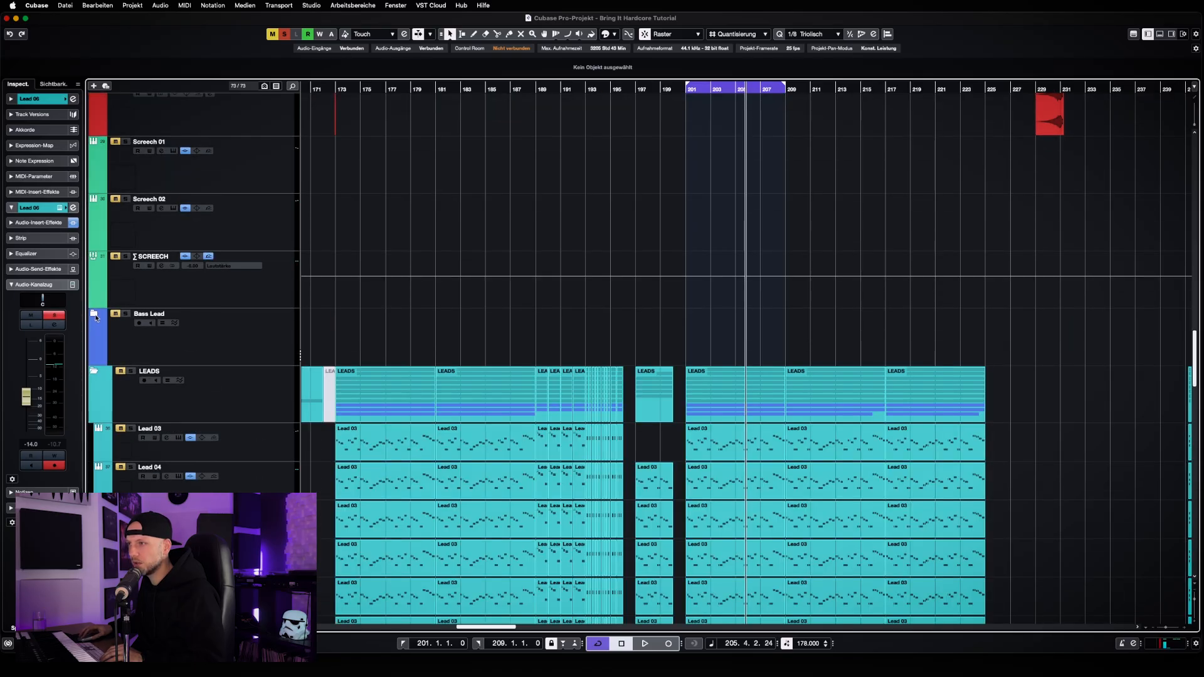
# Check the Serum preset on Screech 01 against the Screech Lead entries in the preset browser, and close Serum
pyautogui.click(242, 176)
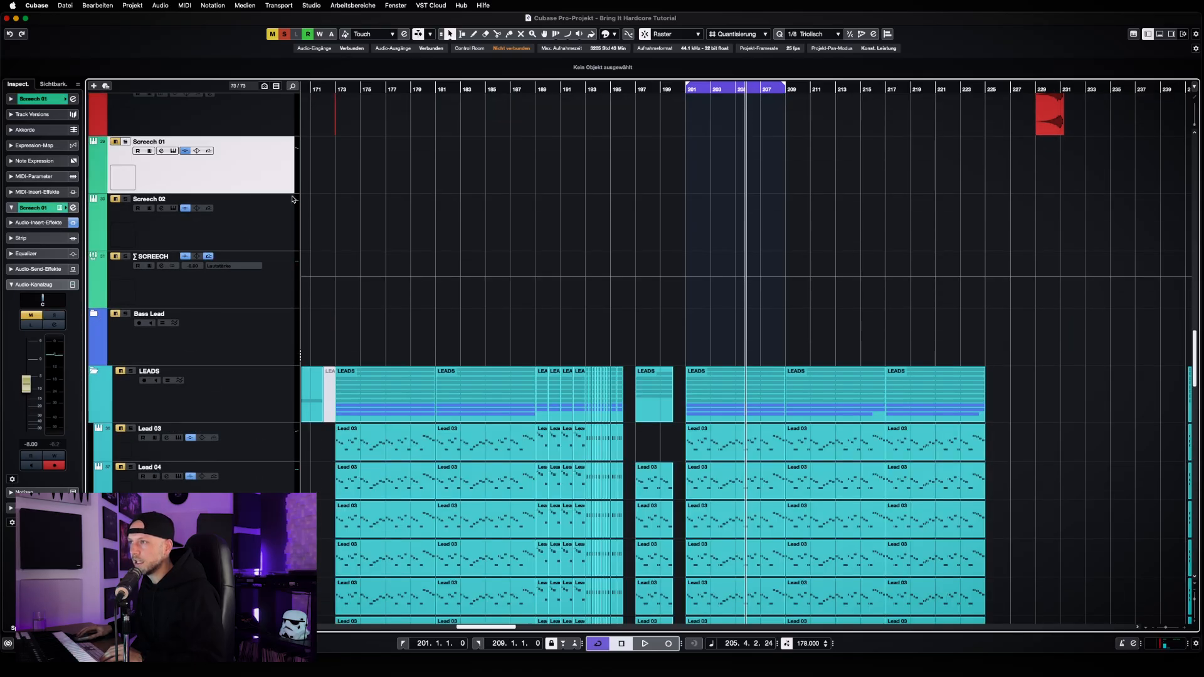
pyautogui.click(173, 151)
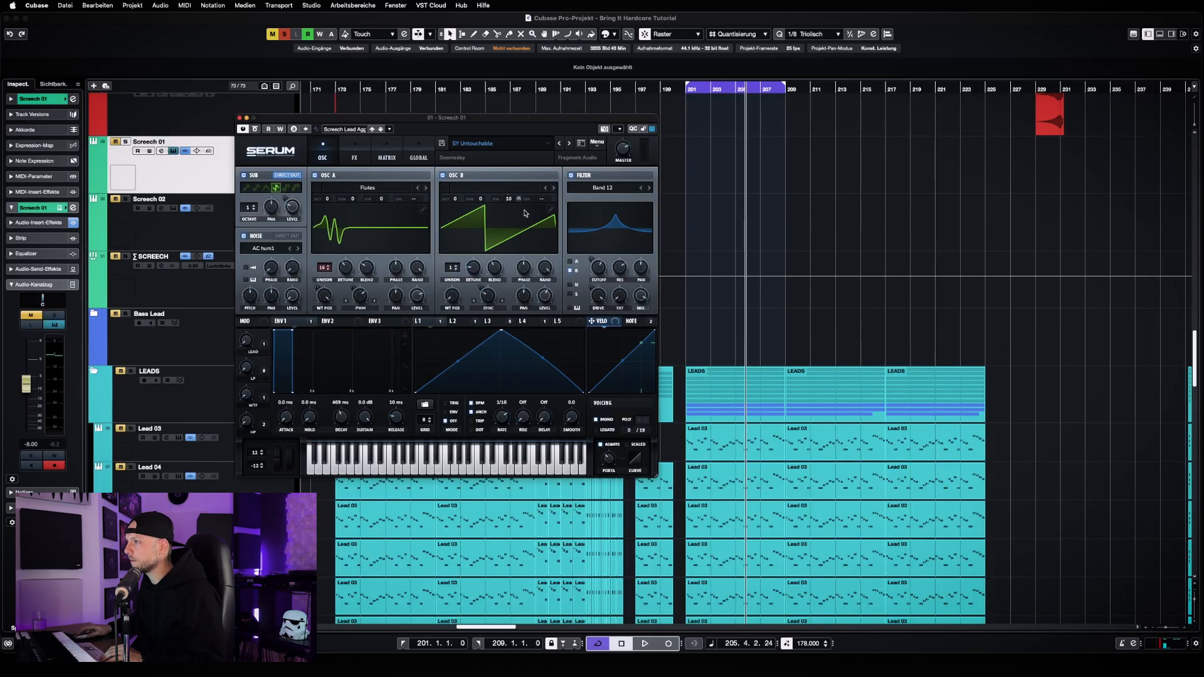
pyautogui.click(337, 129)
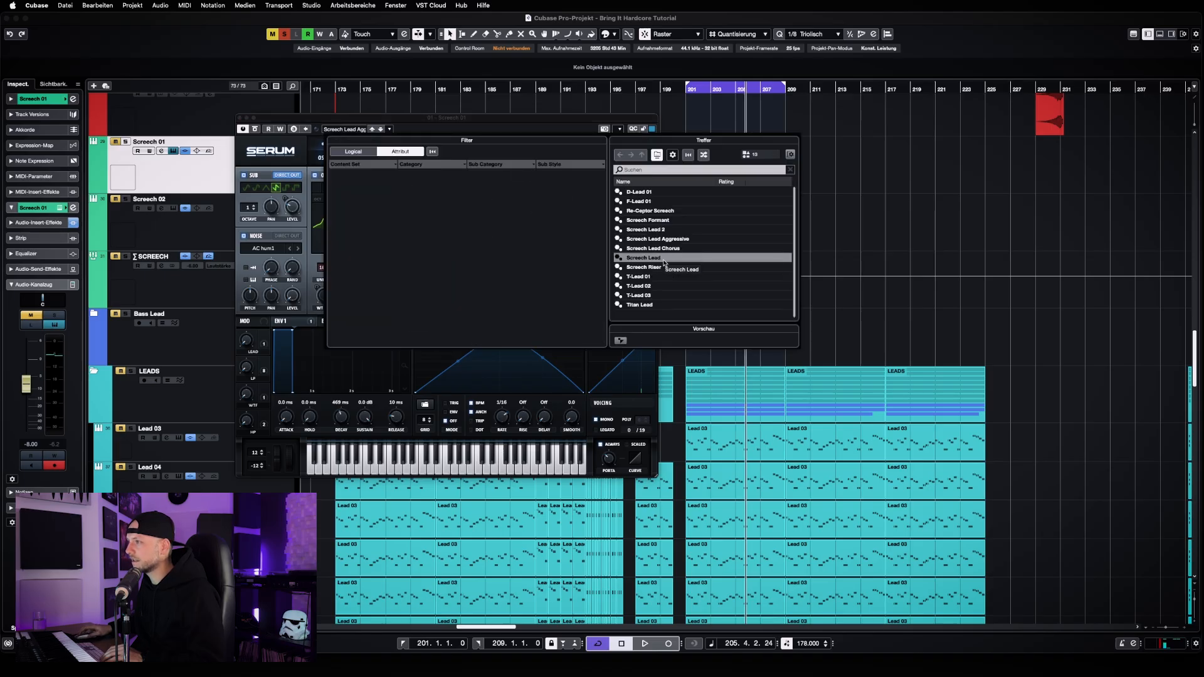
pyautogui.click(459, 127)
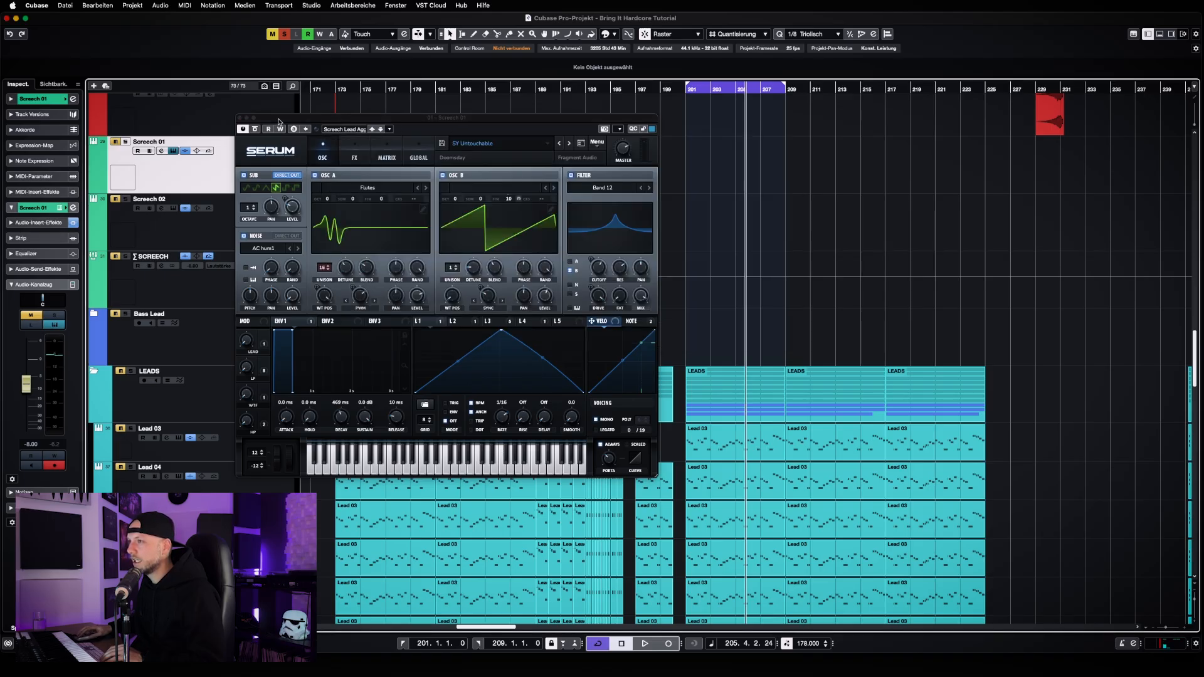
pyautogui.click(241, 118)
# Reopen Serum on Lead 06 and view its Screech Lead presets in the track preset browser
pyautogui.scroll(-6, 290, 314)
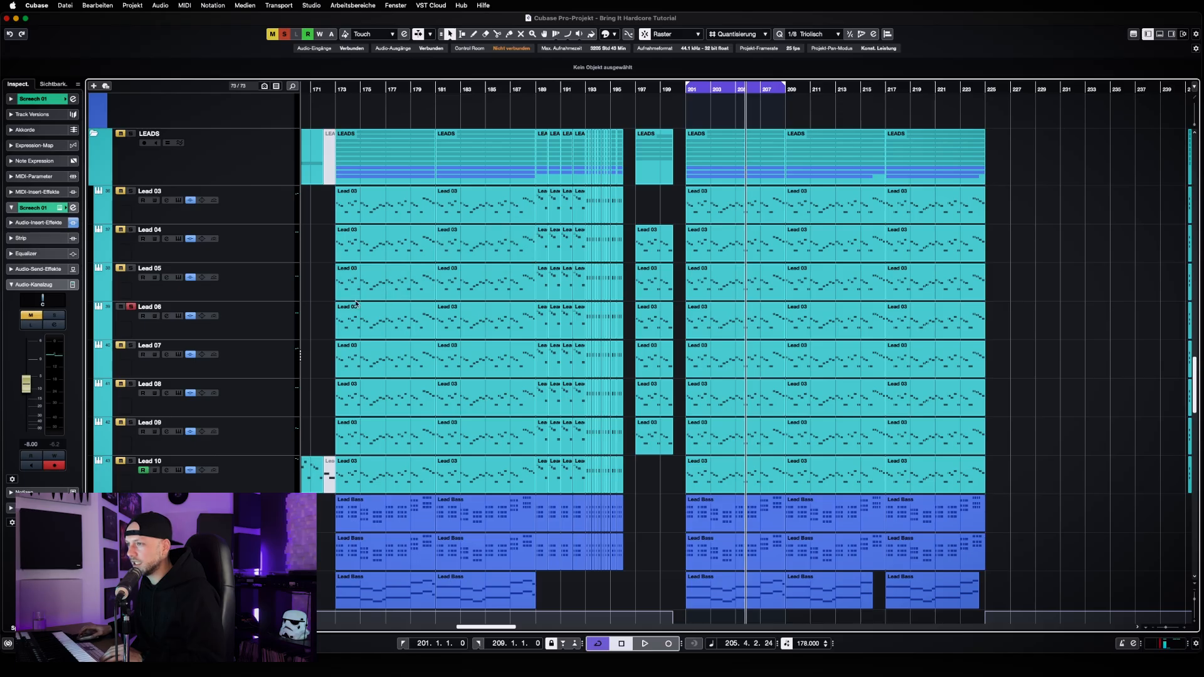
pyautogui.click(264, 325)
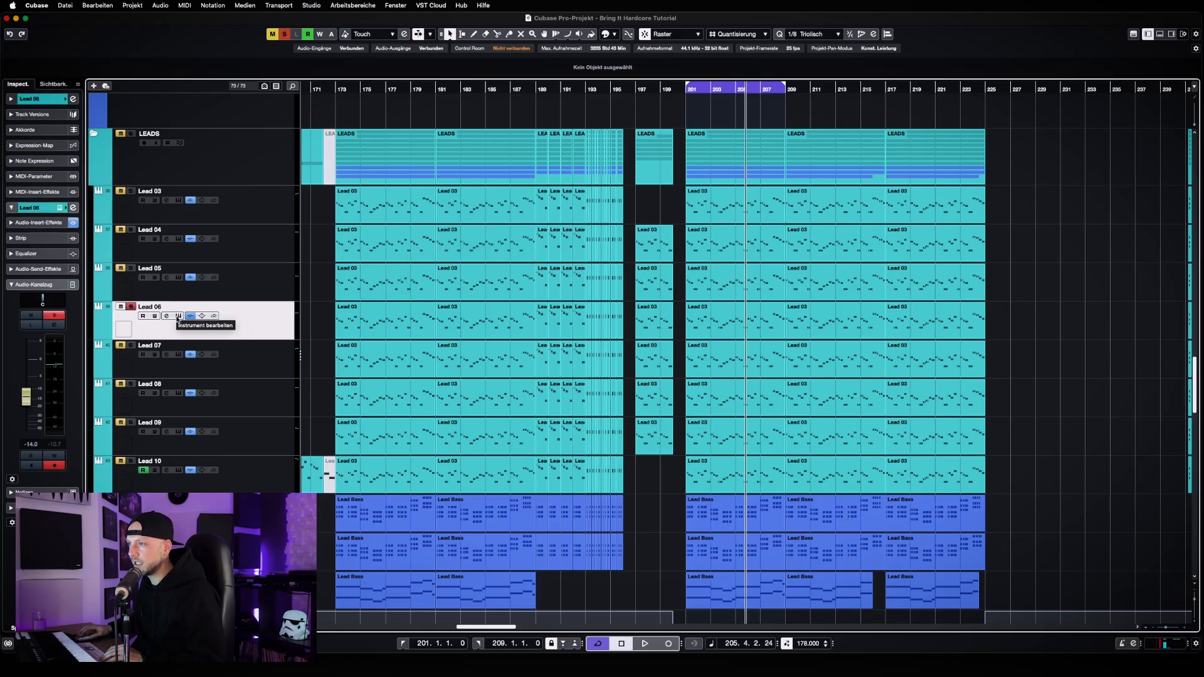
pyautogui.click(178, 317)
pyautogui.click(515, 109)
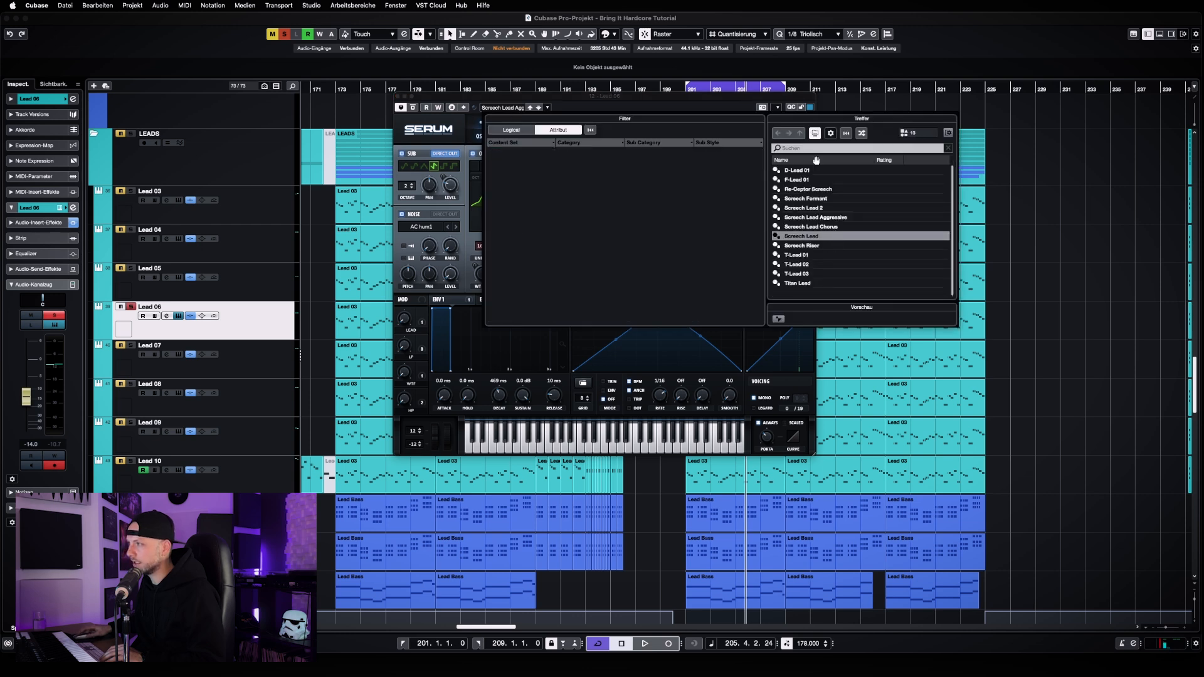
pyautogui.click(635, 108)
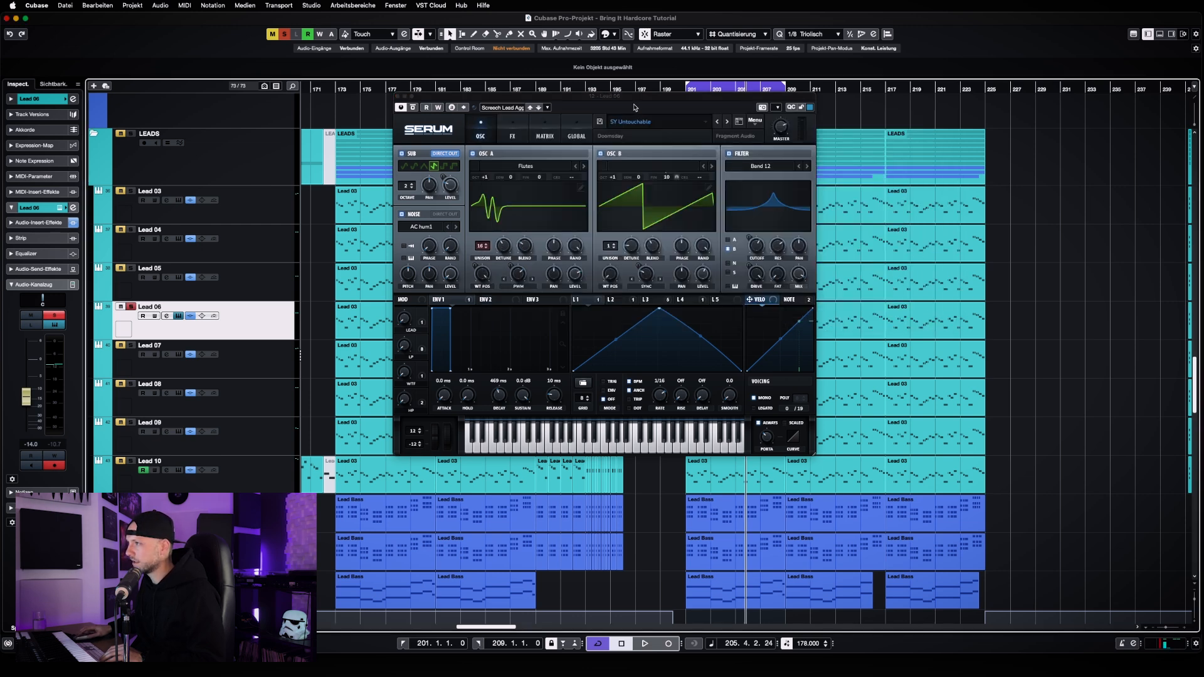
# Show the Doomsday Xfer Serum Presets bank that holds SY Untouchable, and close Lead 06's Serum
pyautogui.click(674, 119)
pyautogui.click(674, 121)
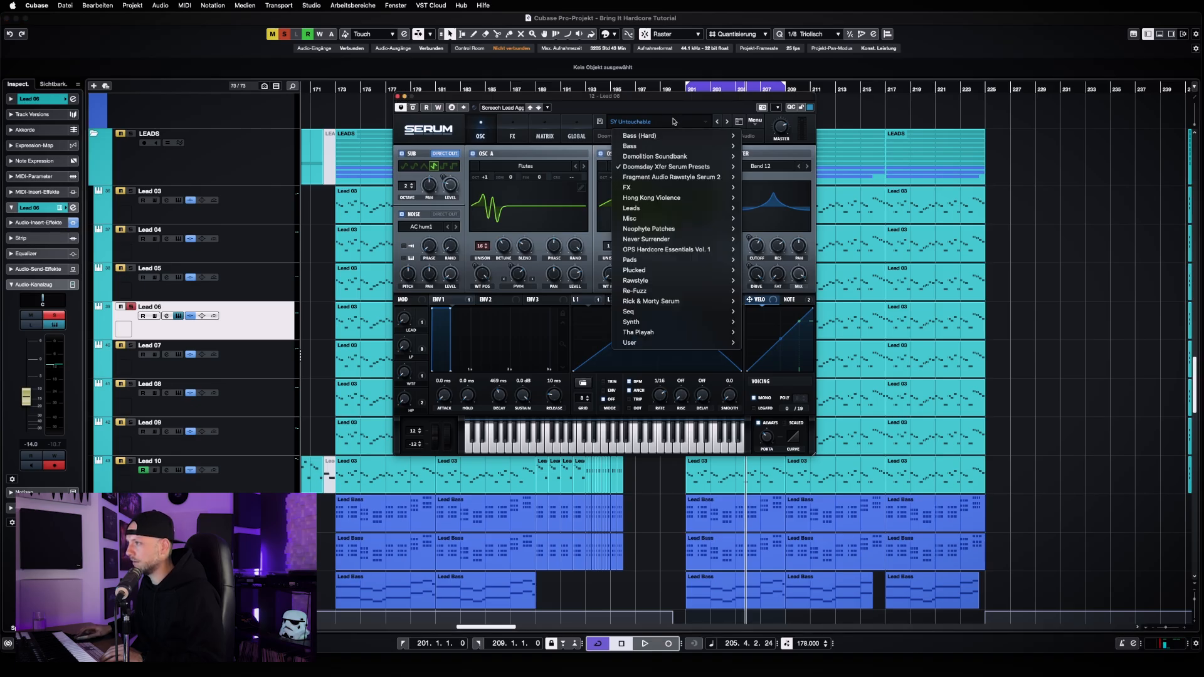
pyautogui.moveTo(689, 166)
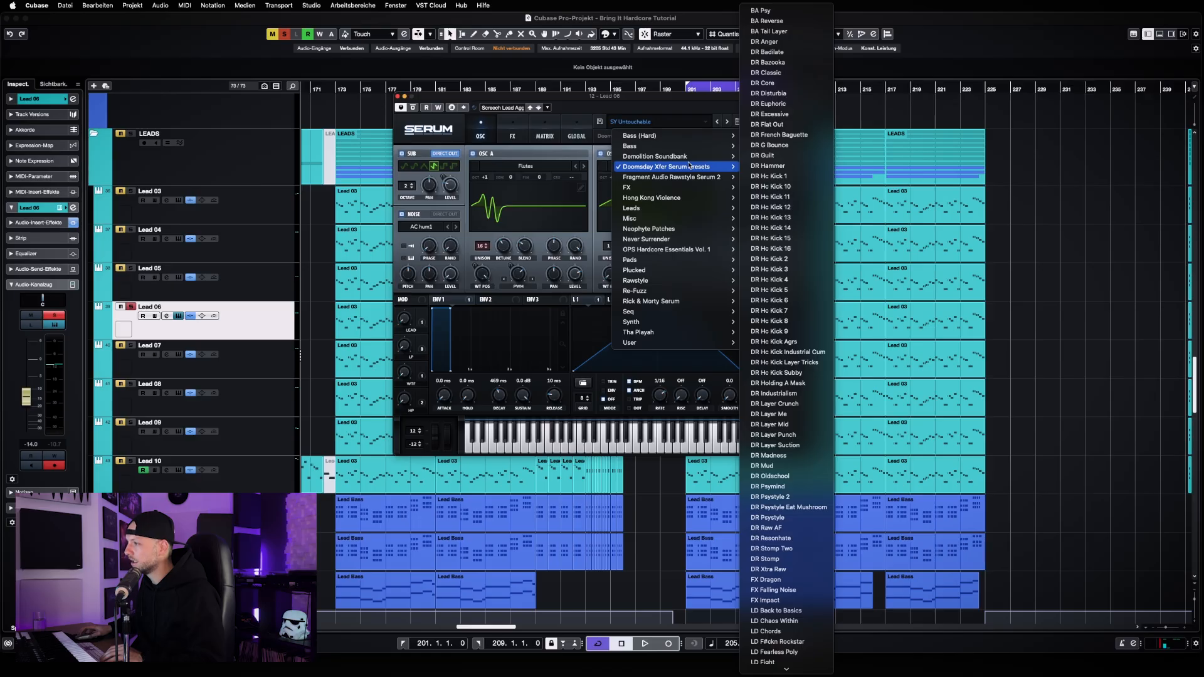
pyautogui.click(689, 108)
pyautogui.click(397, 96)
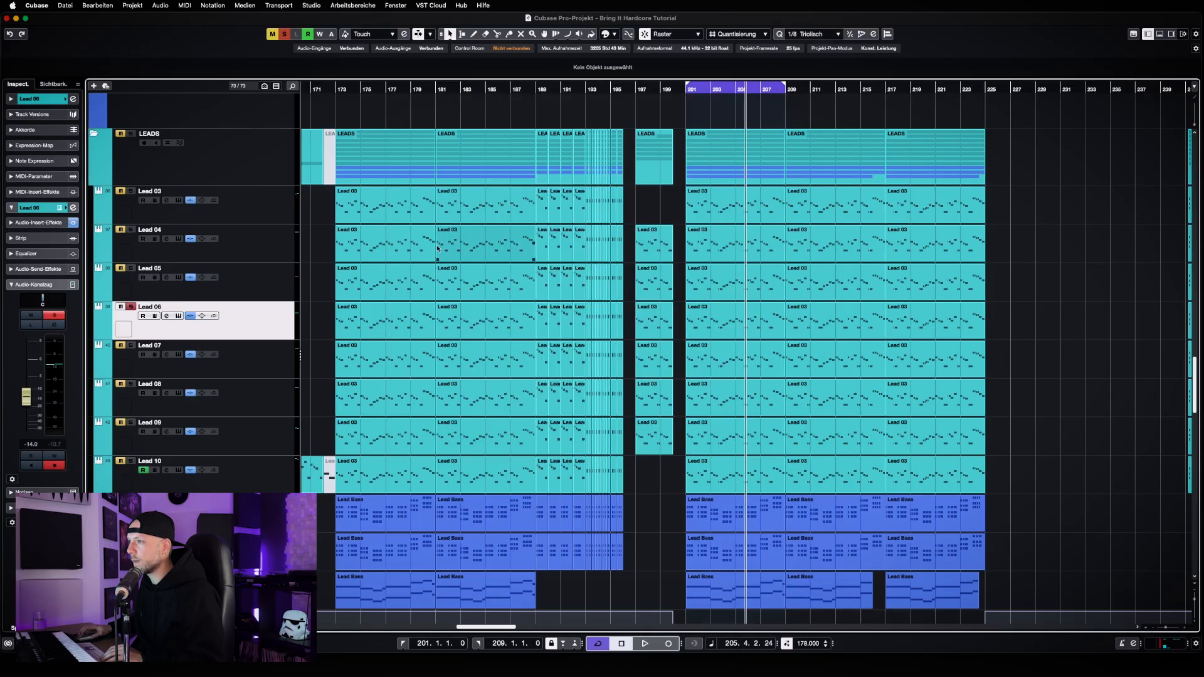
# Open the channel settings of Lead 06 and check the OTT insert's settings, closing OTT again
pyautogui.scroll(-1, 396, 264)
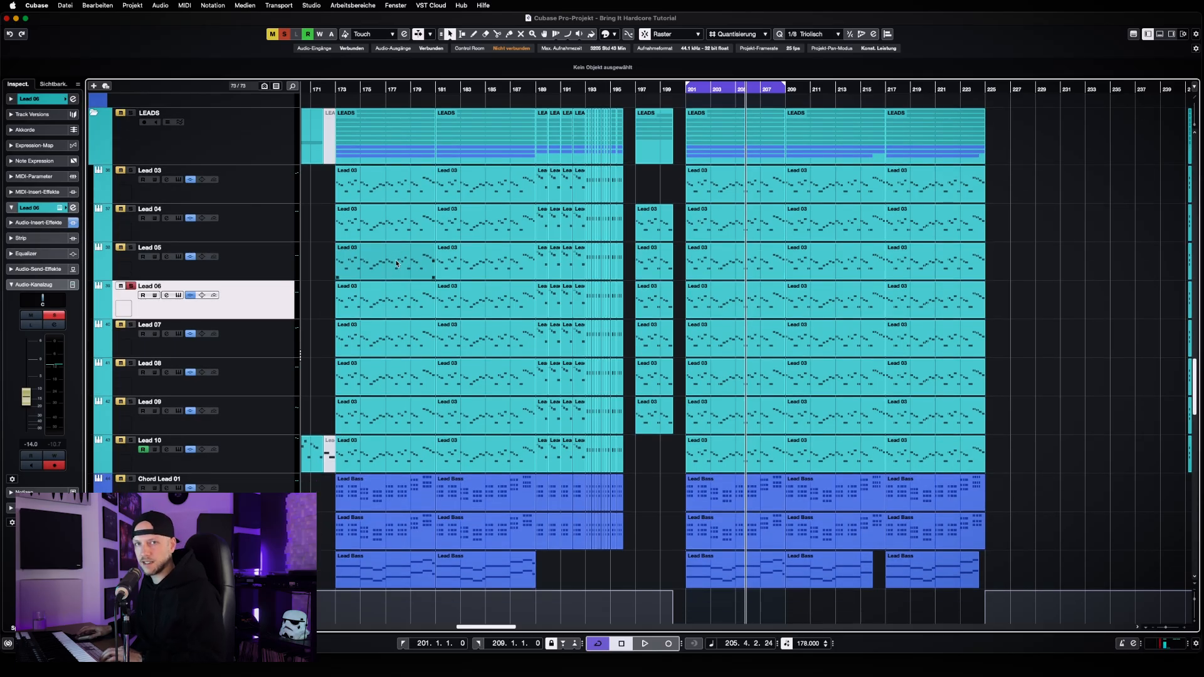
pyautogui.click(168, 295)
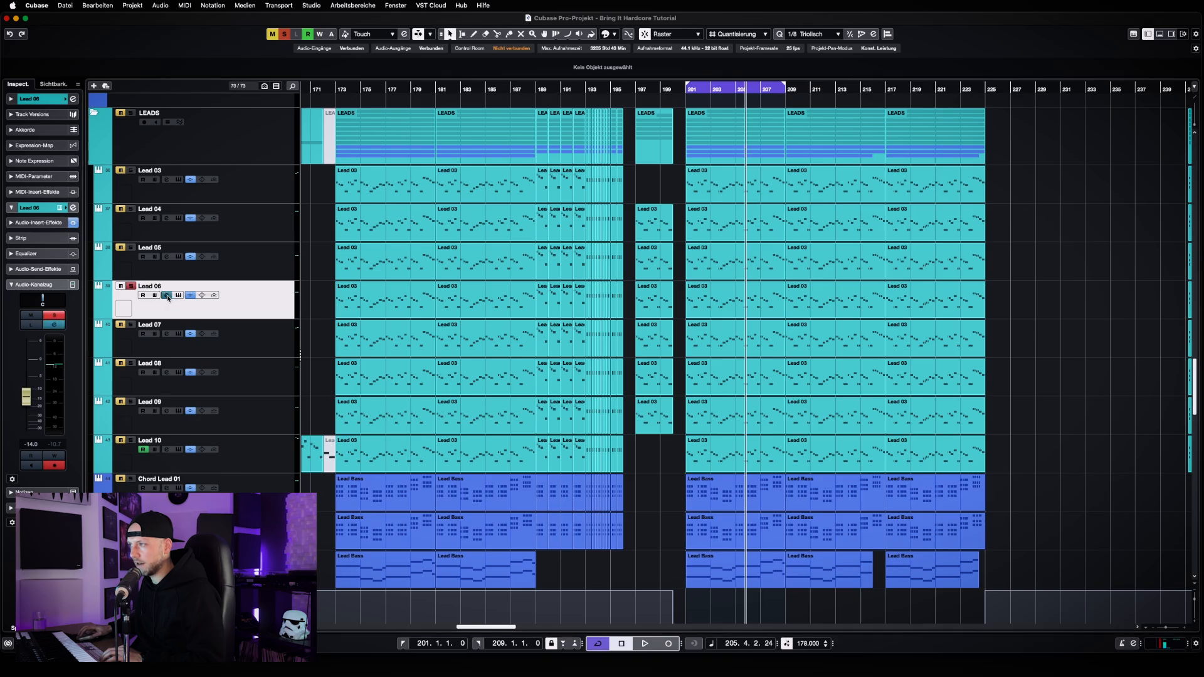
pyautogui.click(446, 267)
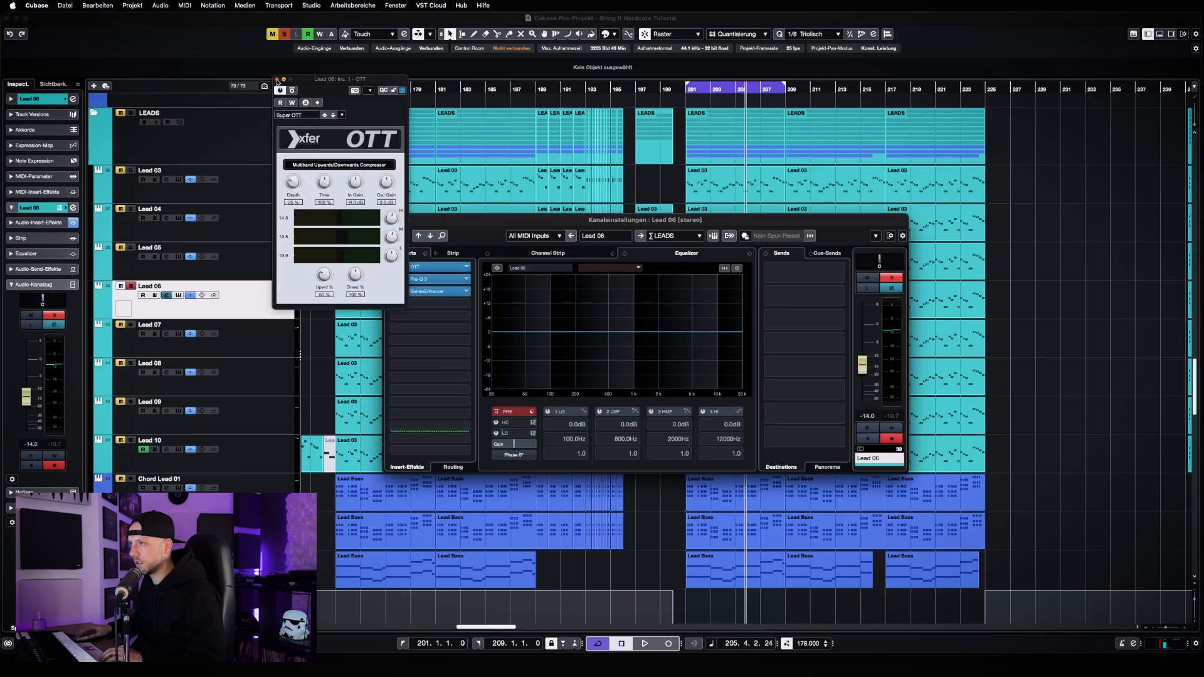
pyautogui.click(276, 80)
# Open Pro-Q 3 from Lead 06's inserts and examine its low cut, low-mid boost and high boost bands
pyautogui.click(439, 279)
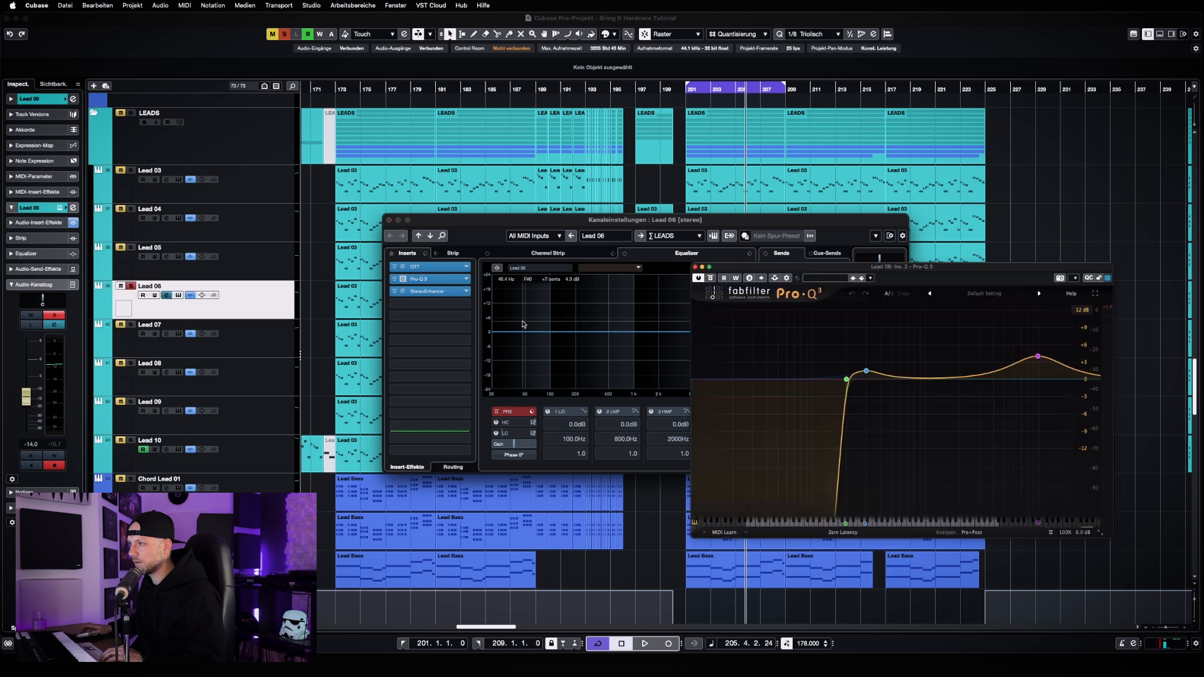
pyautogui.moveTo(934, 268); pyautogui.dragTo(651, 279)
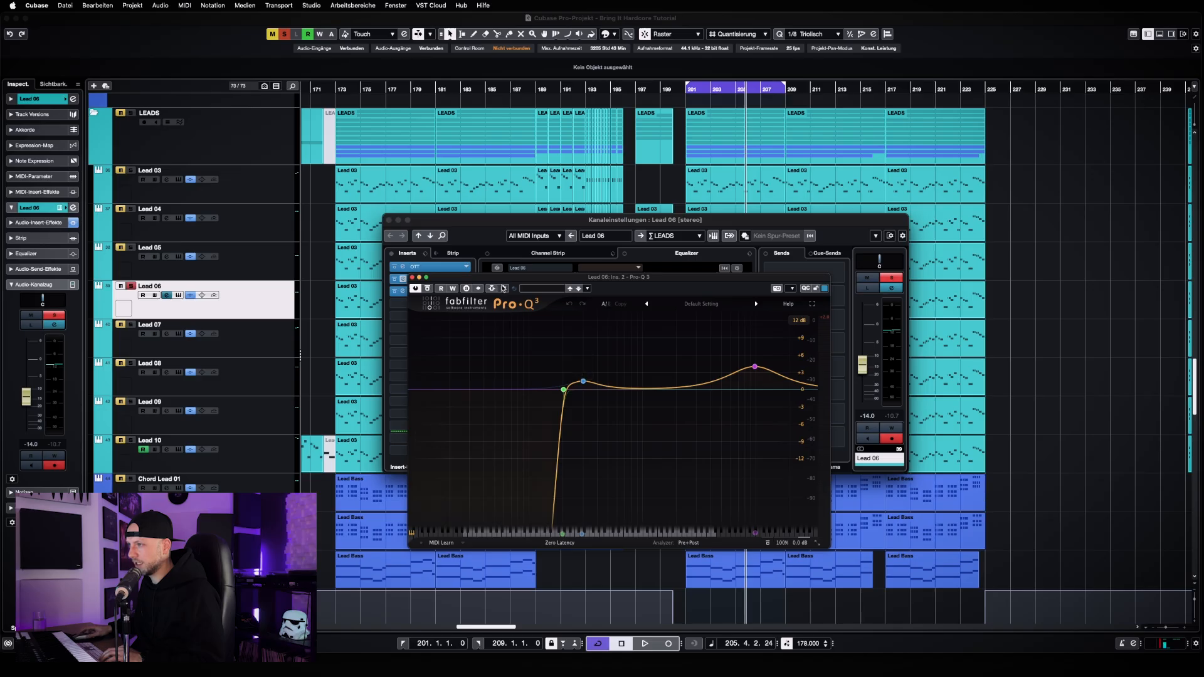
pyautogui.moveTo(511, 279); pyautogui.dragTo(492, 332)
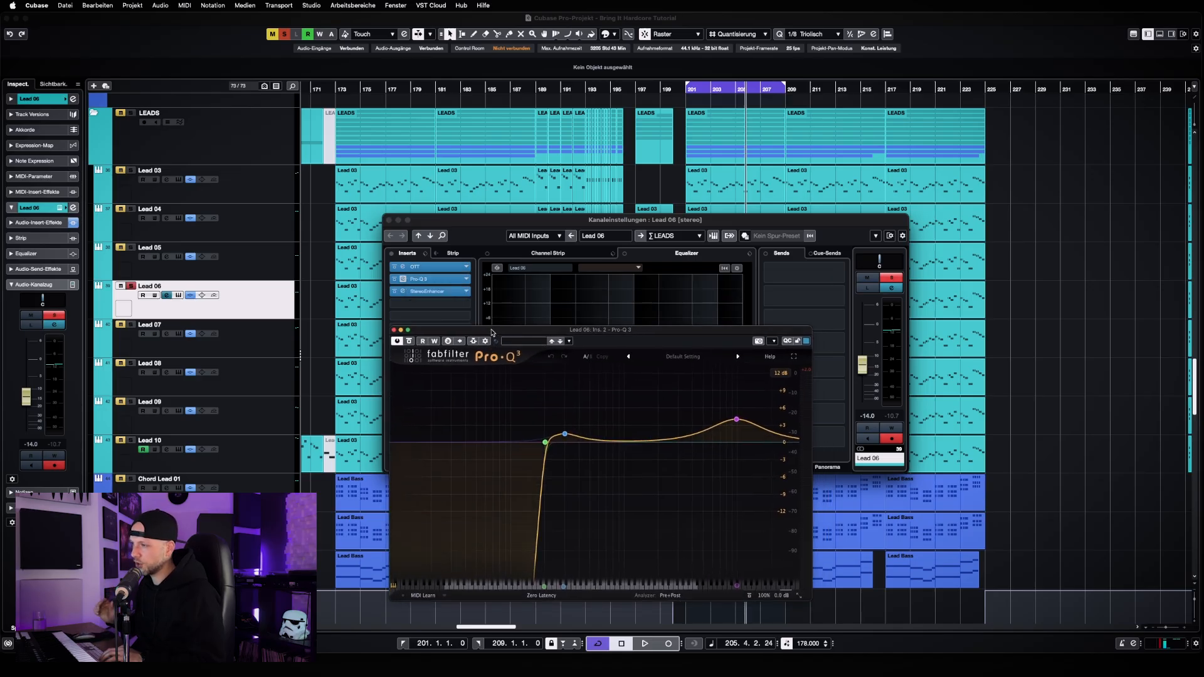
pyautogui.click(545, 442)
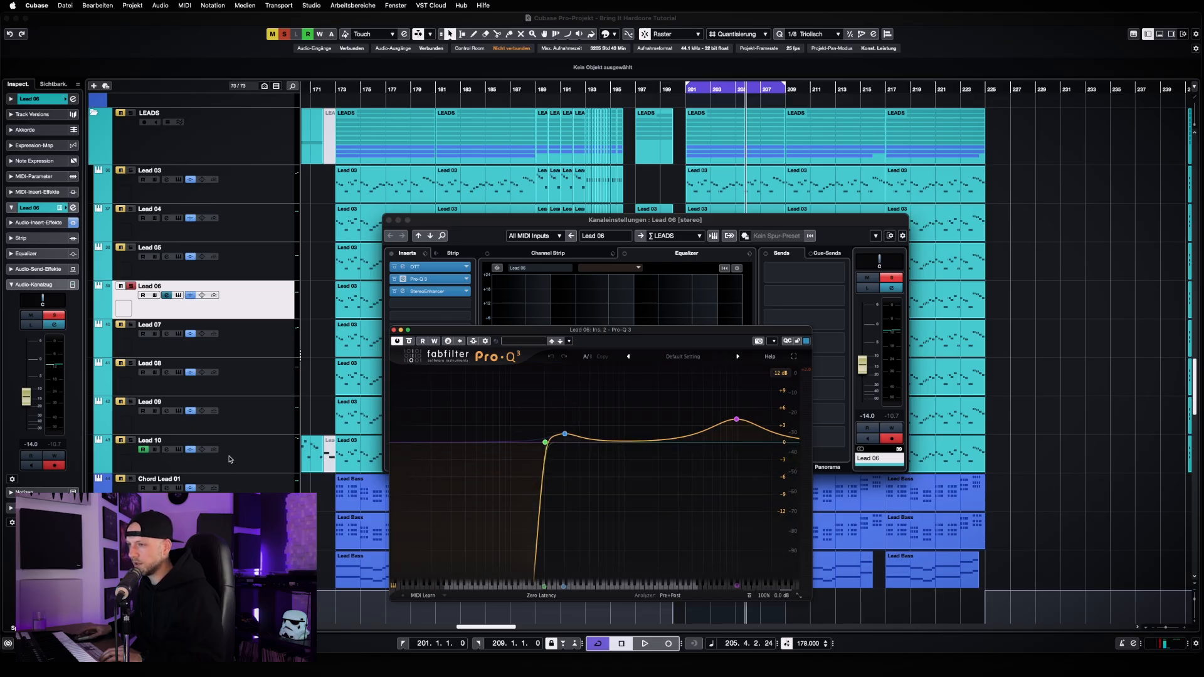
pyautogui.click(546, 444)
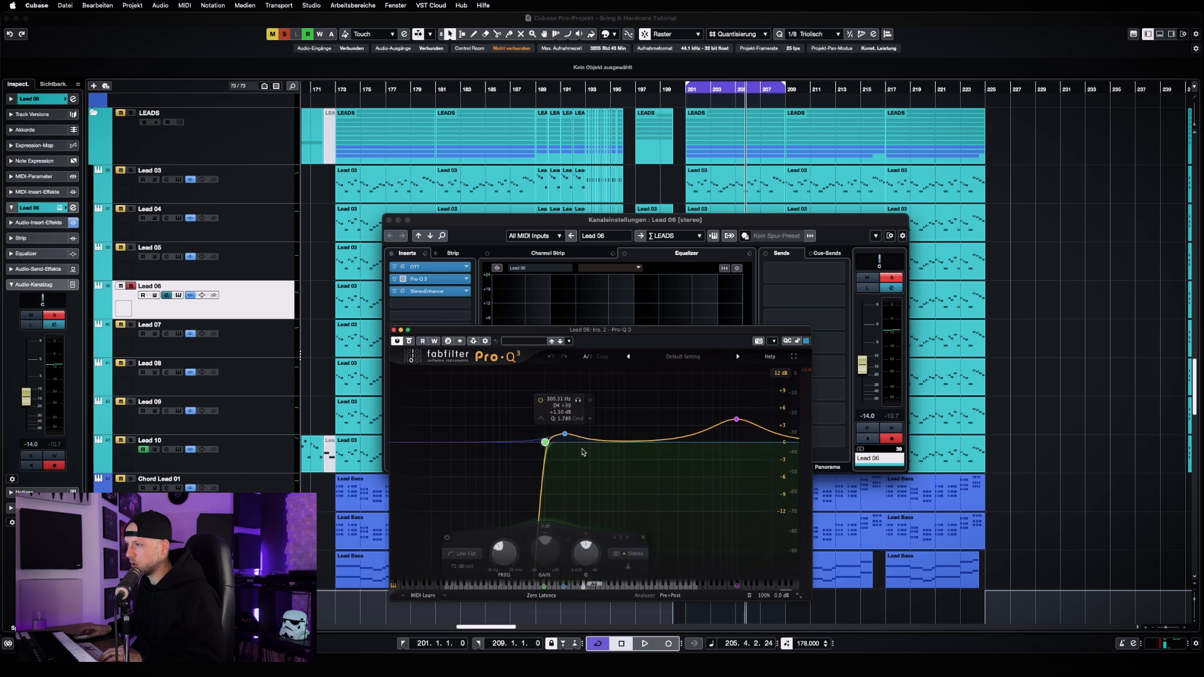
pyautogui.click(566, 436)
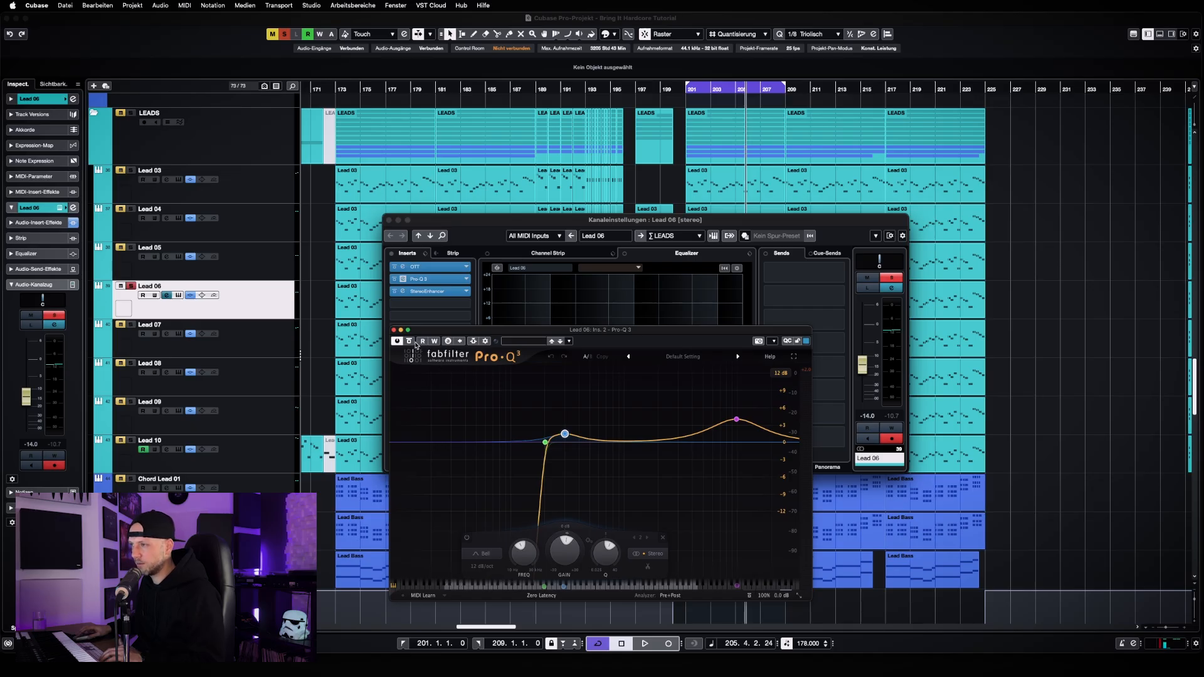
pyautogui.moveTo(740, 423)
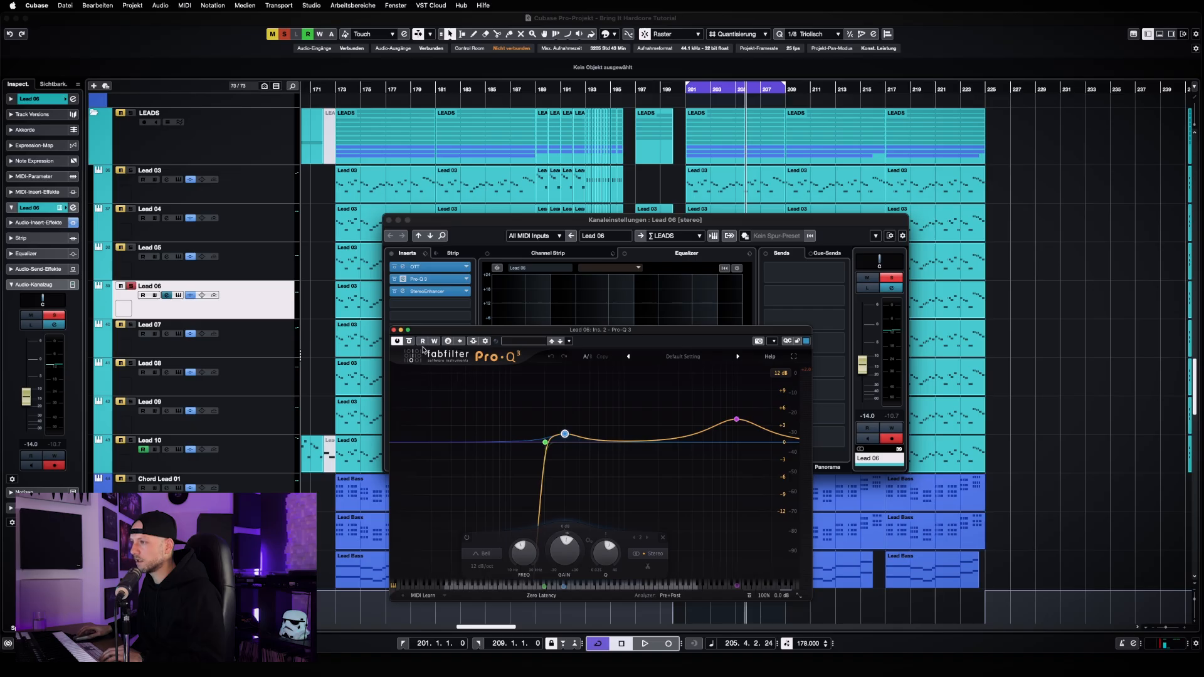
# Compare Lead 06 with Pro-Q 3 bypassed and active during playback, ending with it active
pyautogui.click(409, 341)
pyautogui.press('space')
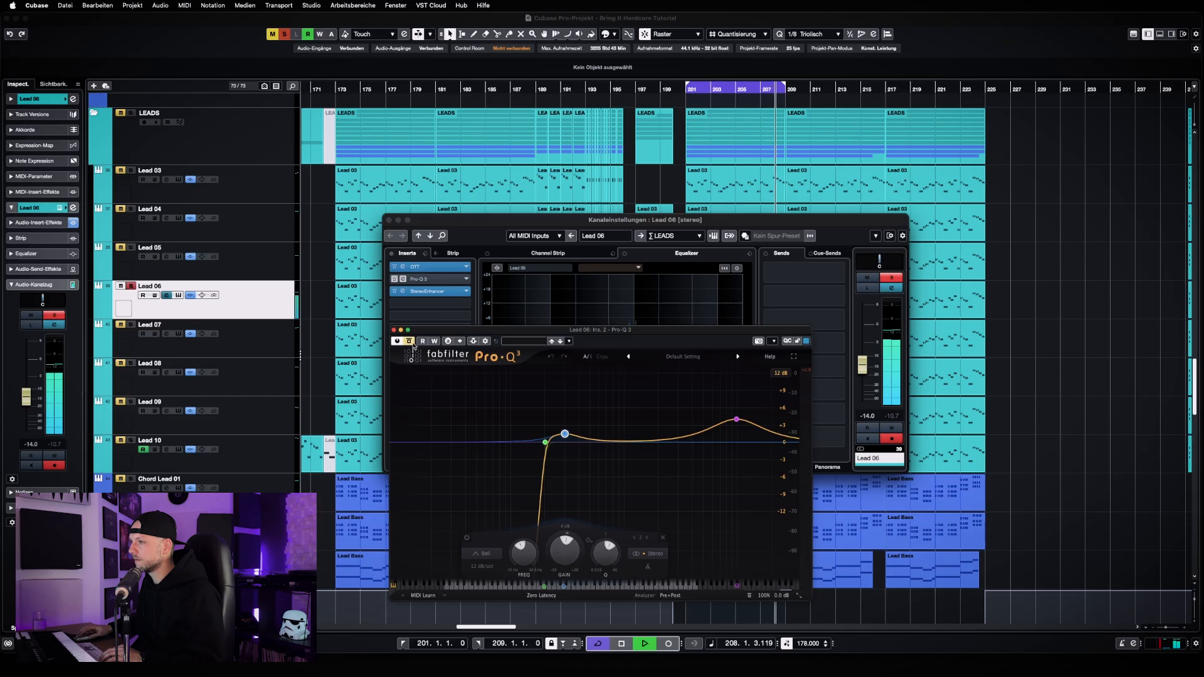
pyautogui.click(409, 341)
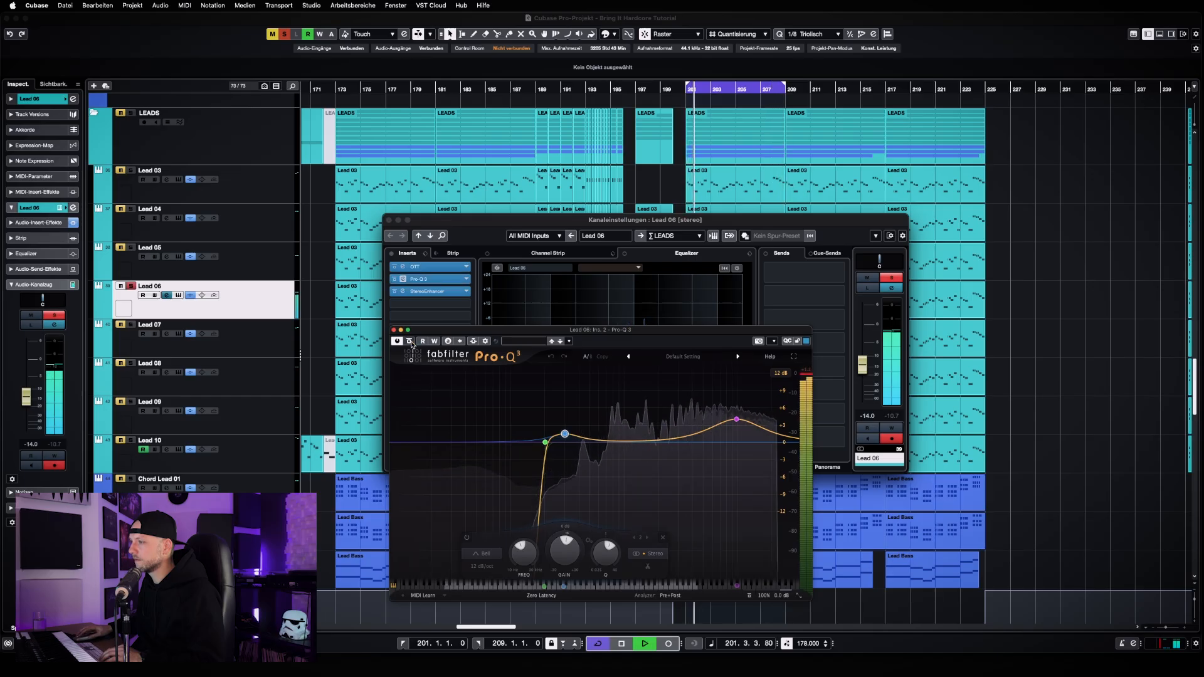
# Stop playback, close Pro-Q 3, and open the StereoEnhancer insert of Lead 06 to examine its width setting
pyautogui.press('space')
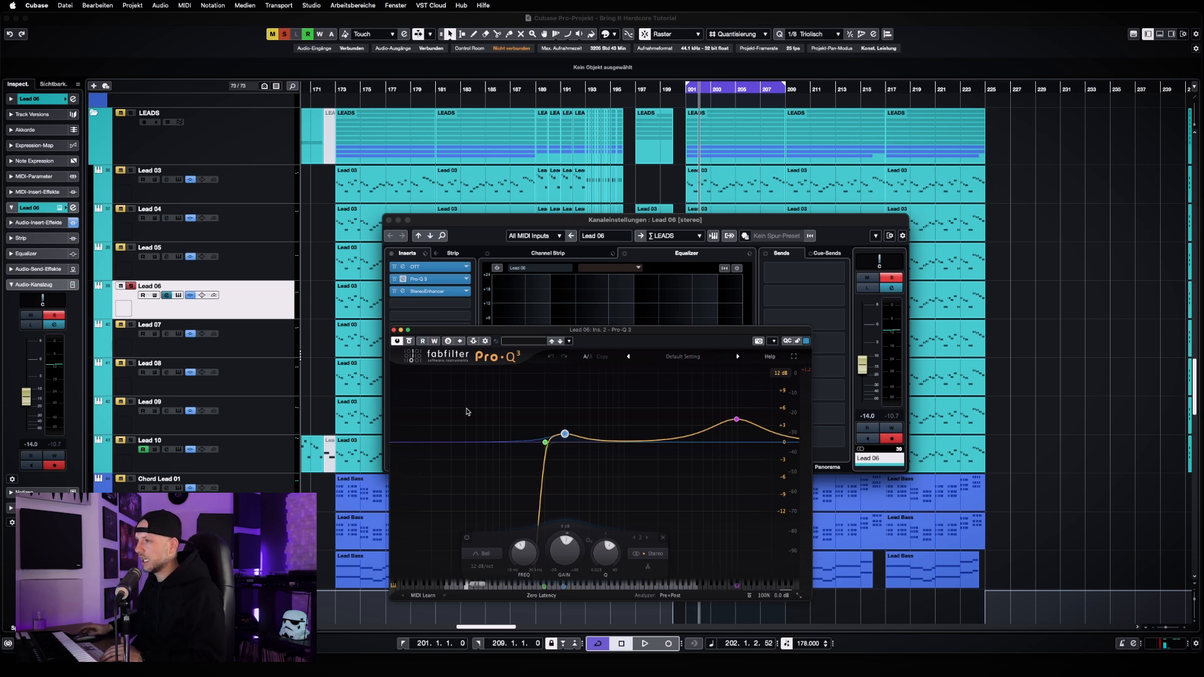
pyautogui.click(393, 330)
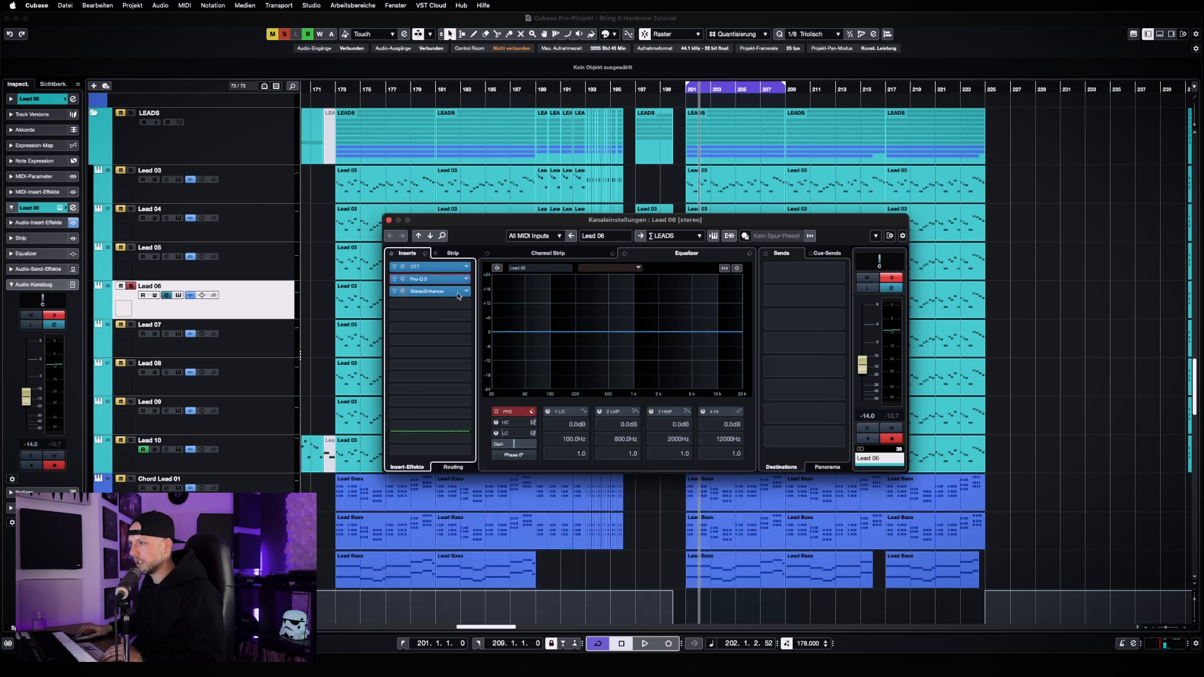
pyautogui.click(429, 291)
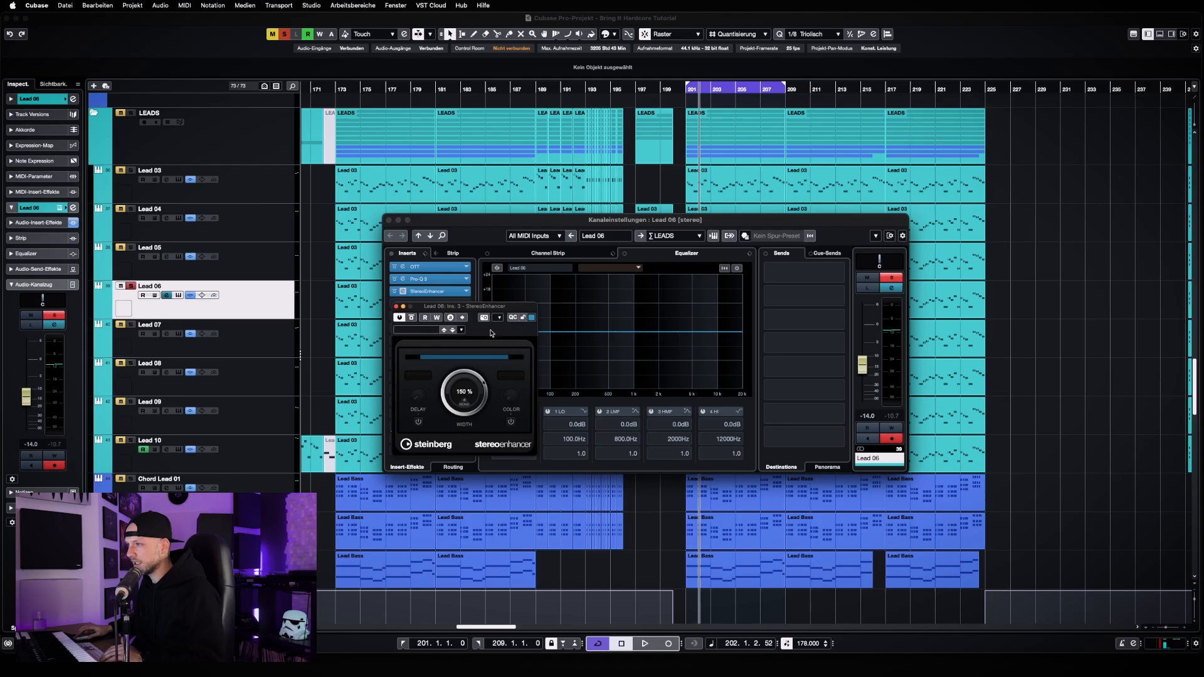
pyautogui.moveTo(490, 307); pyautogui.dragTo(485, 319)
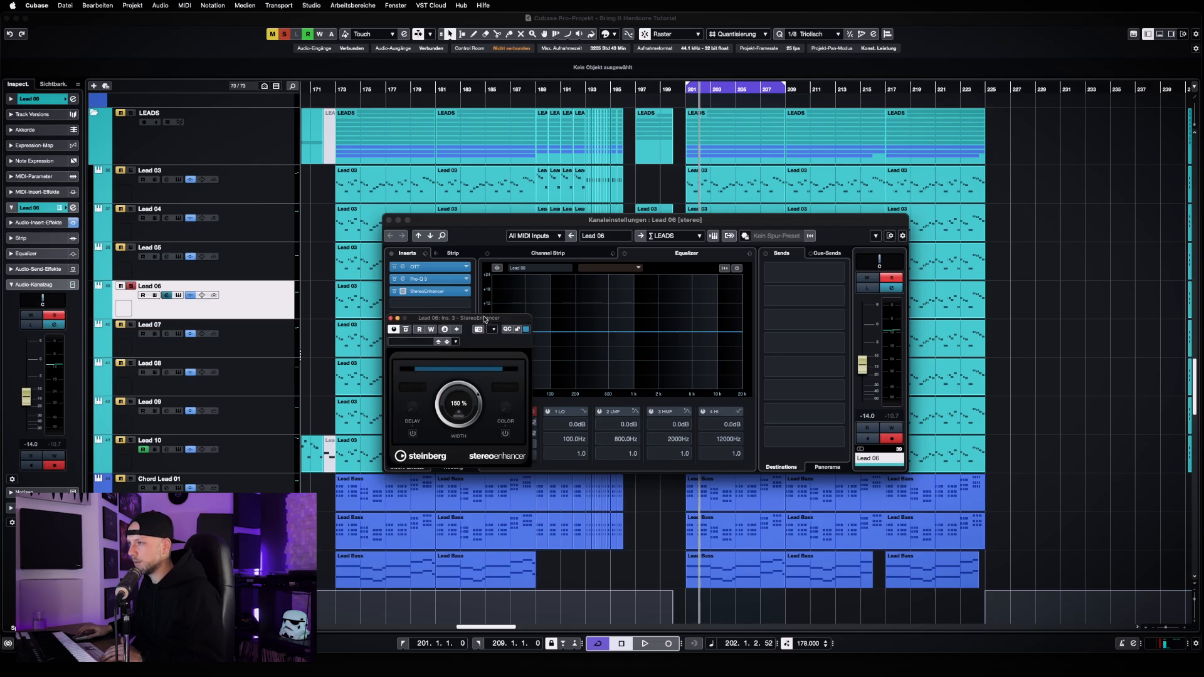
pyautogui.click(446, 284)
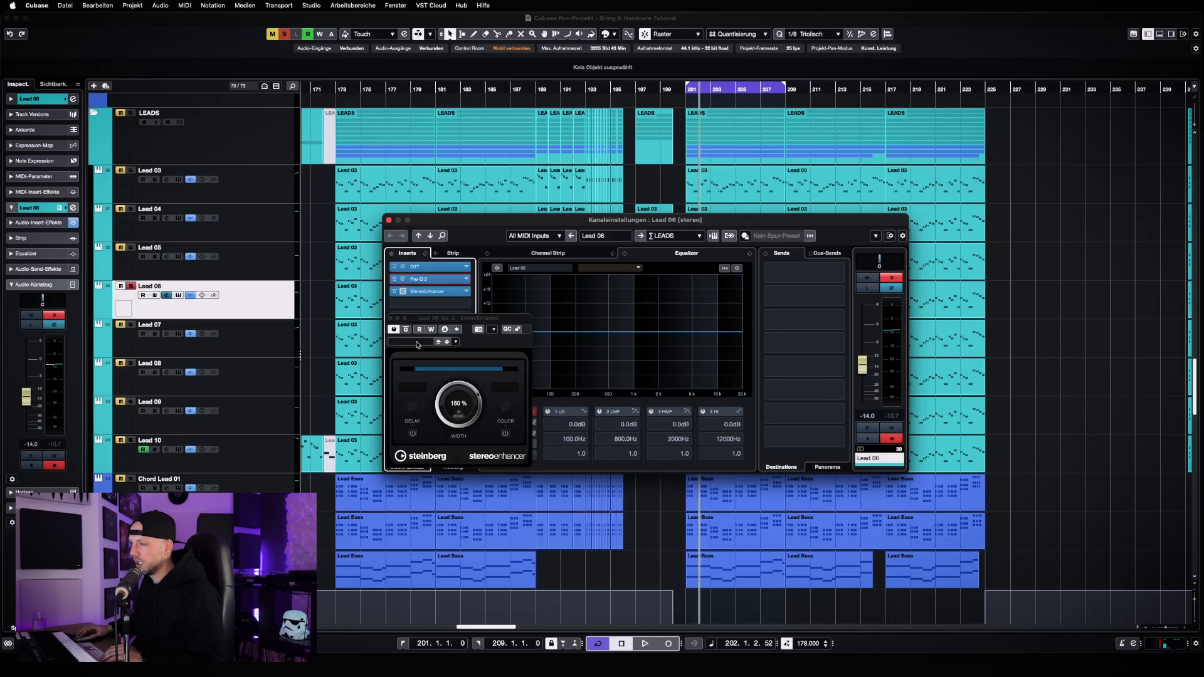
pyautogui.click(393, 330)
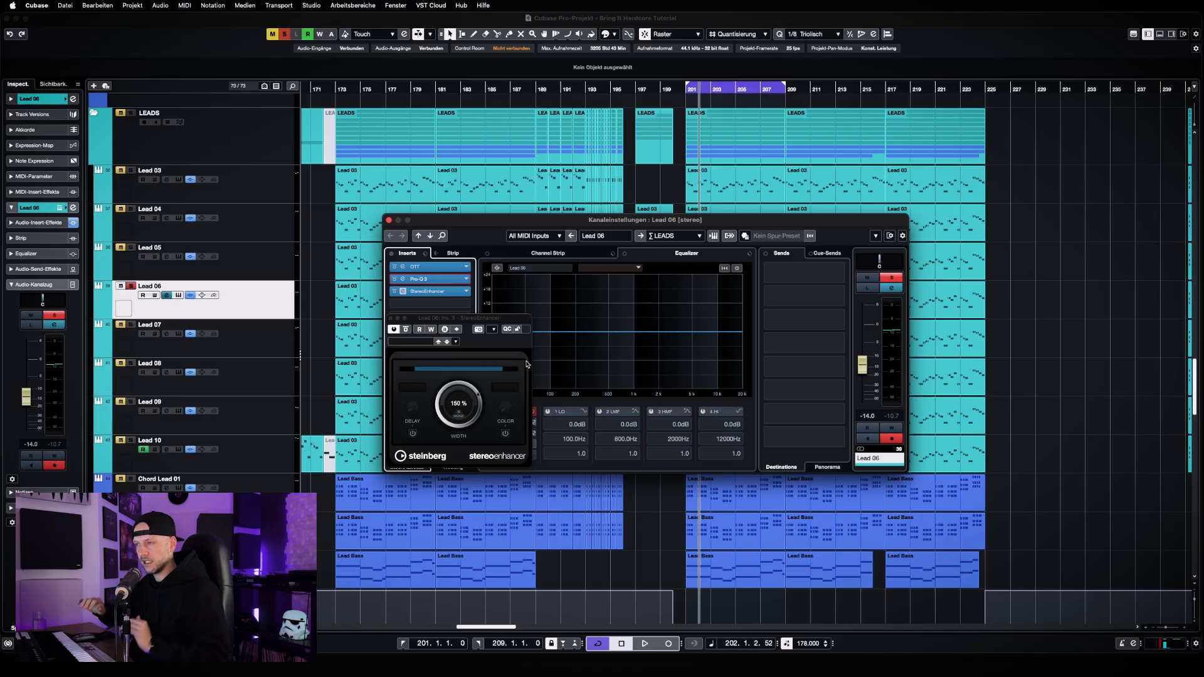
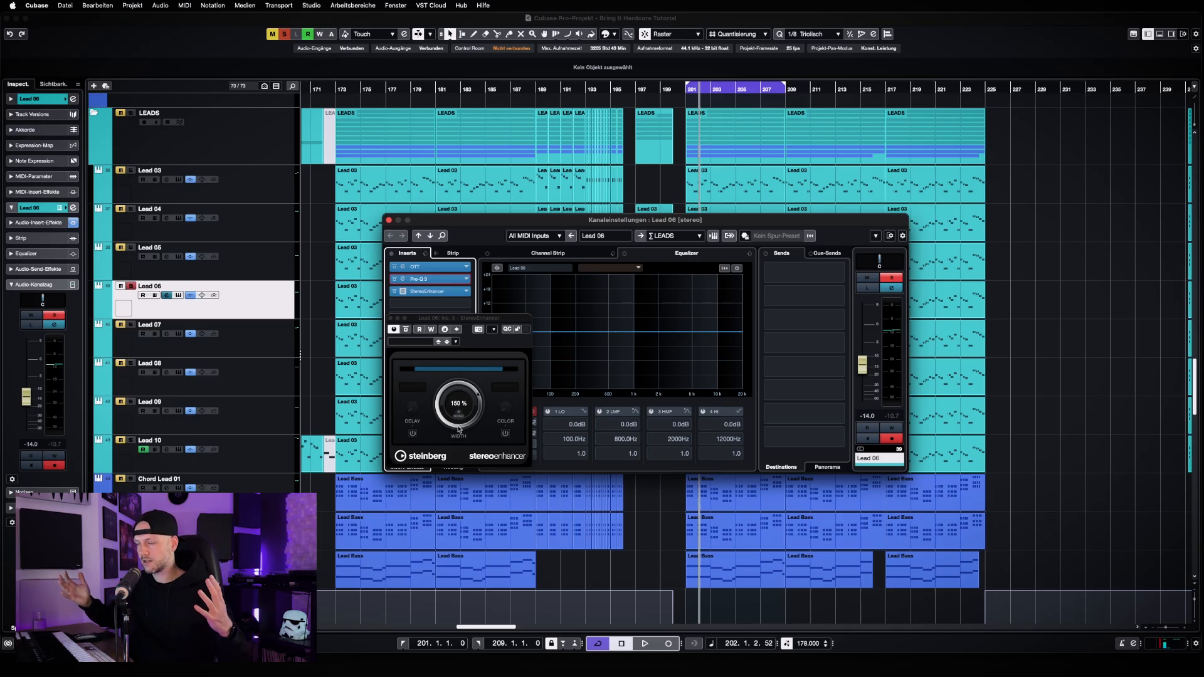
# Compare Lead 06 with its StereoEnhancer bypassed and active during playback, ending with it active, and stop playback
pyautogui.press('space')
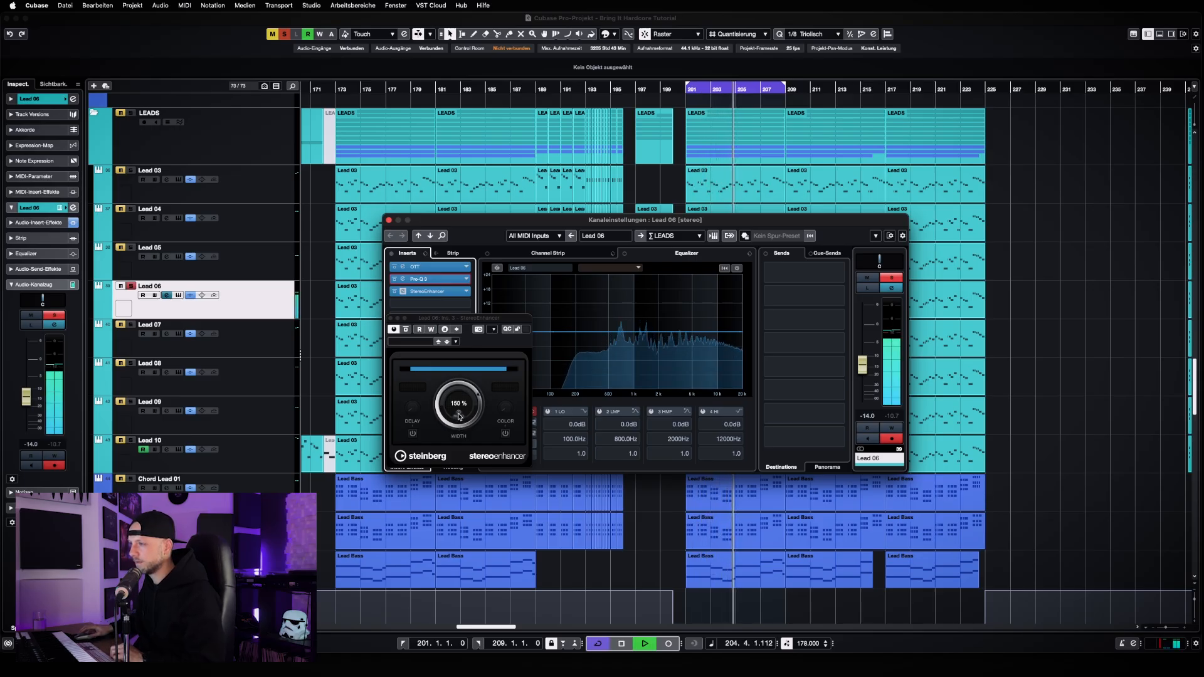
pyautogui.click(405, 330)
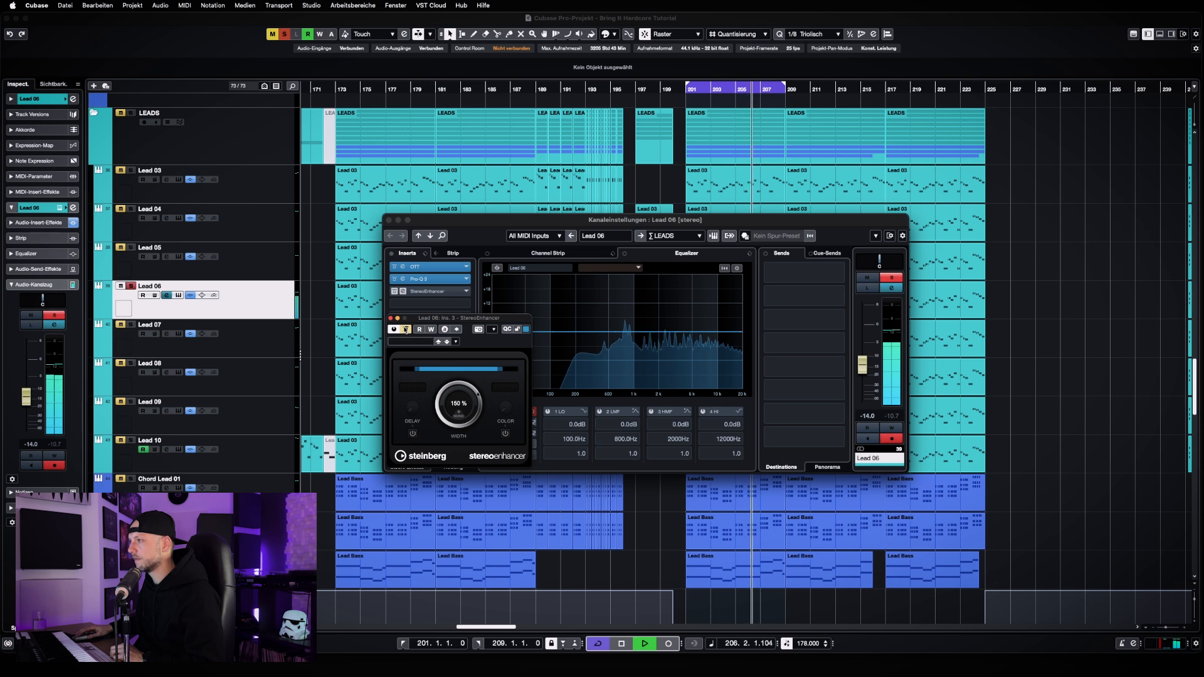
pyautogui.click(406, 330)
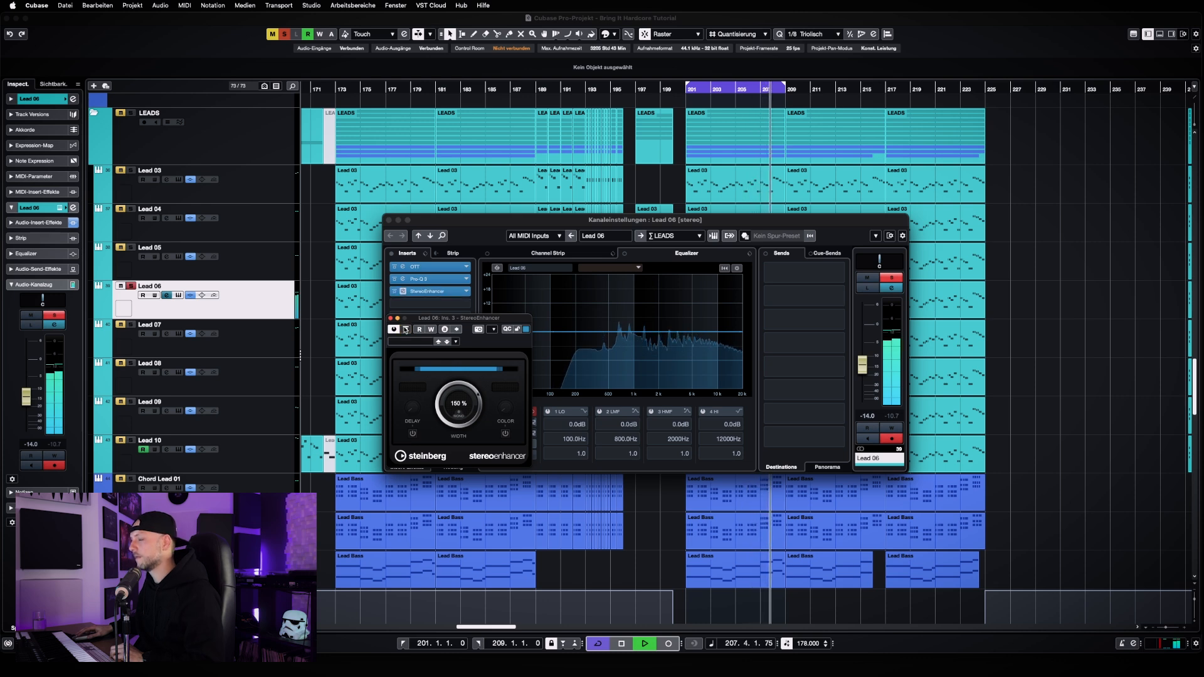
pyautogui.click(406, 329)
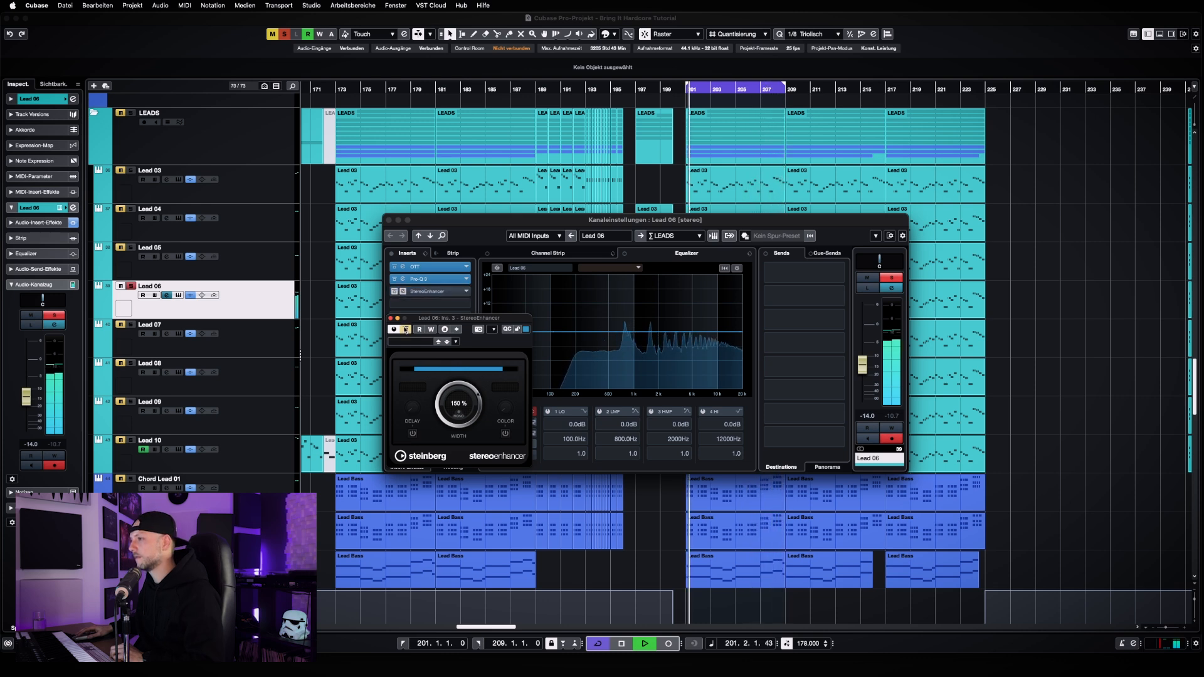
pyautogui.click(406, 329)
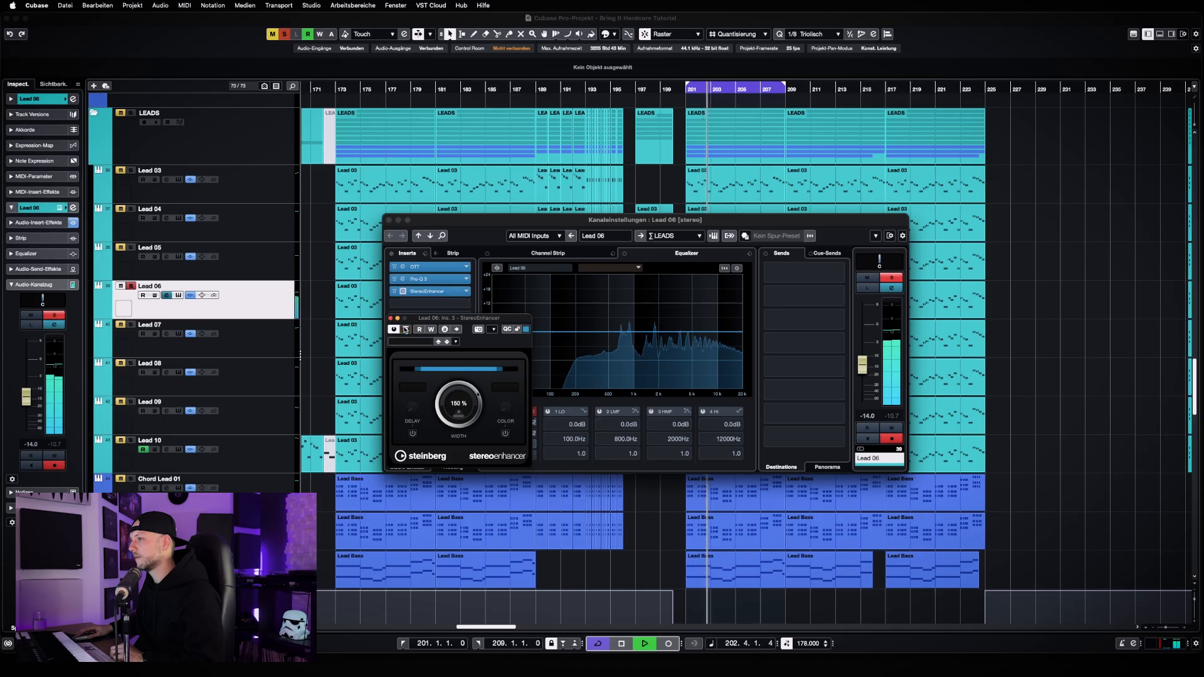
pyautogui.press('space')
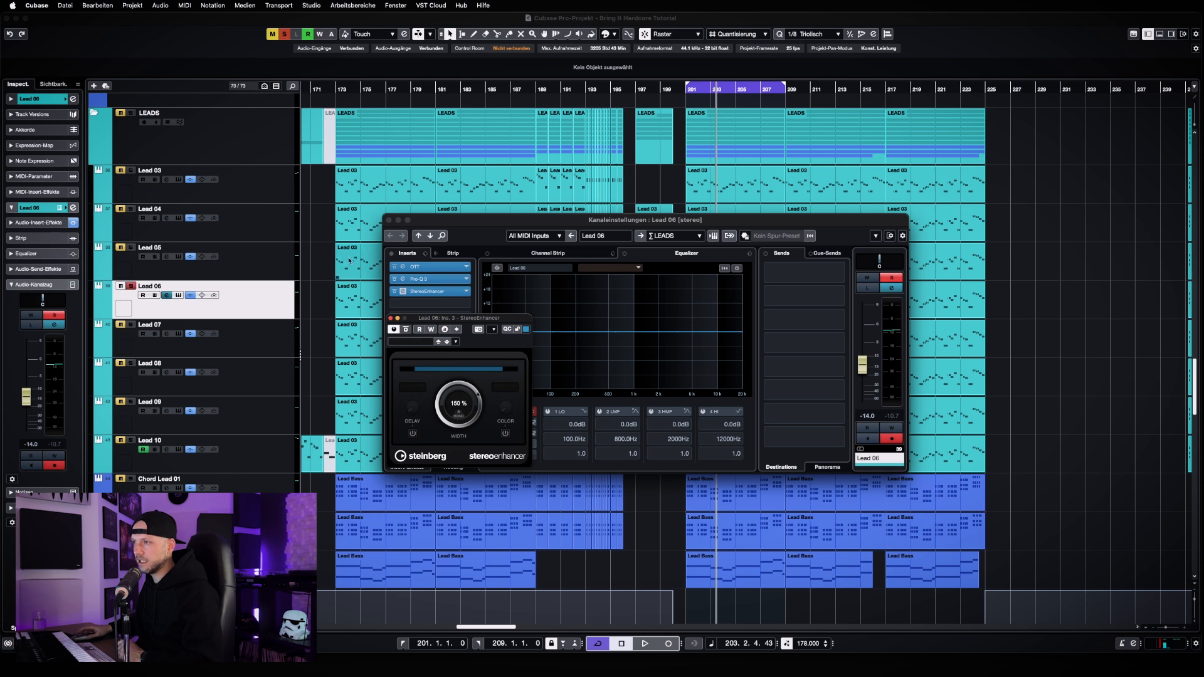
# Solo Lead 05, Lead 04 and Lead 03 together with the already soloed Lead 06
pyautogui.click(261, 267)
pyautogui.click(271, 194)
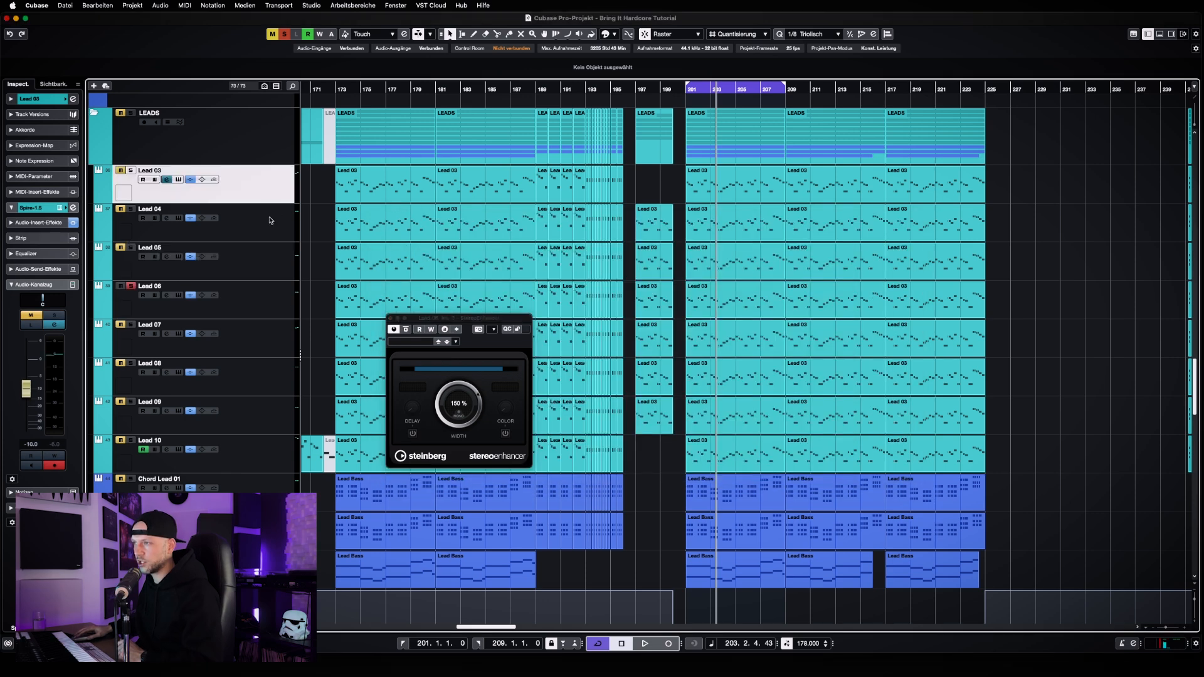
pyautogui.click(266, 308)
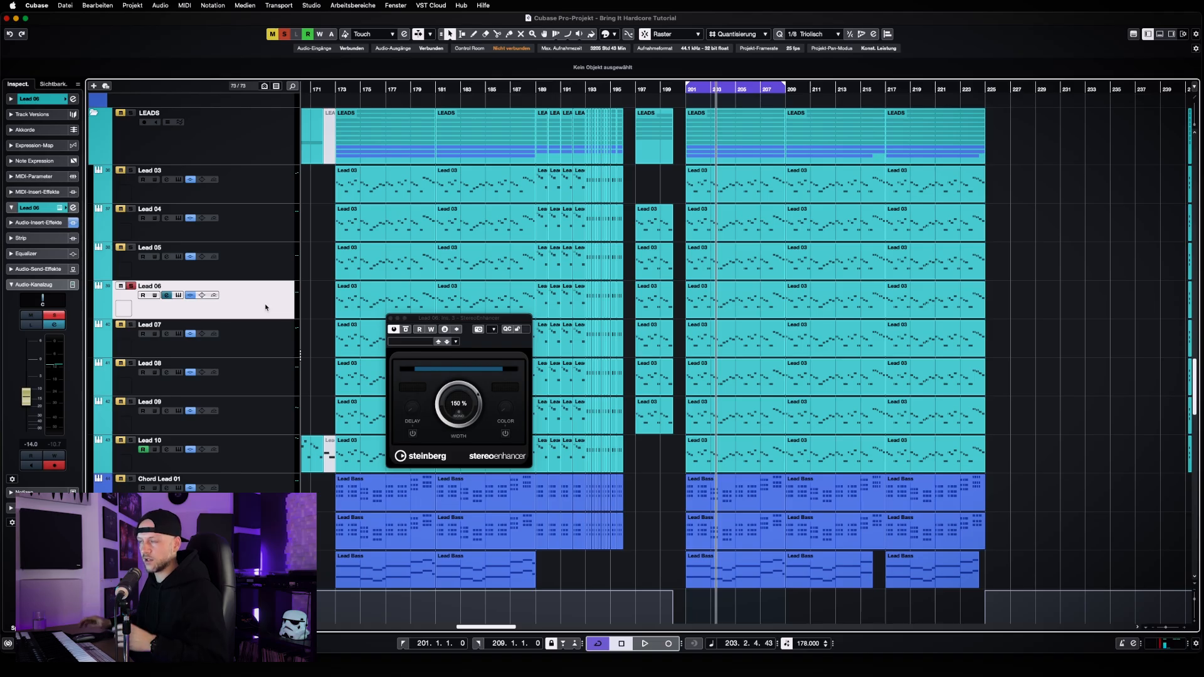
pyautogui.click(130, 247)
pyautogui.click(130, 209)
pyautogui.click(131, 170)
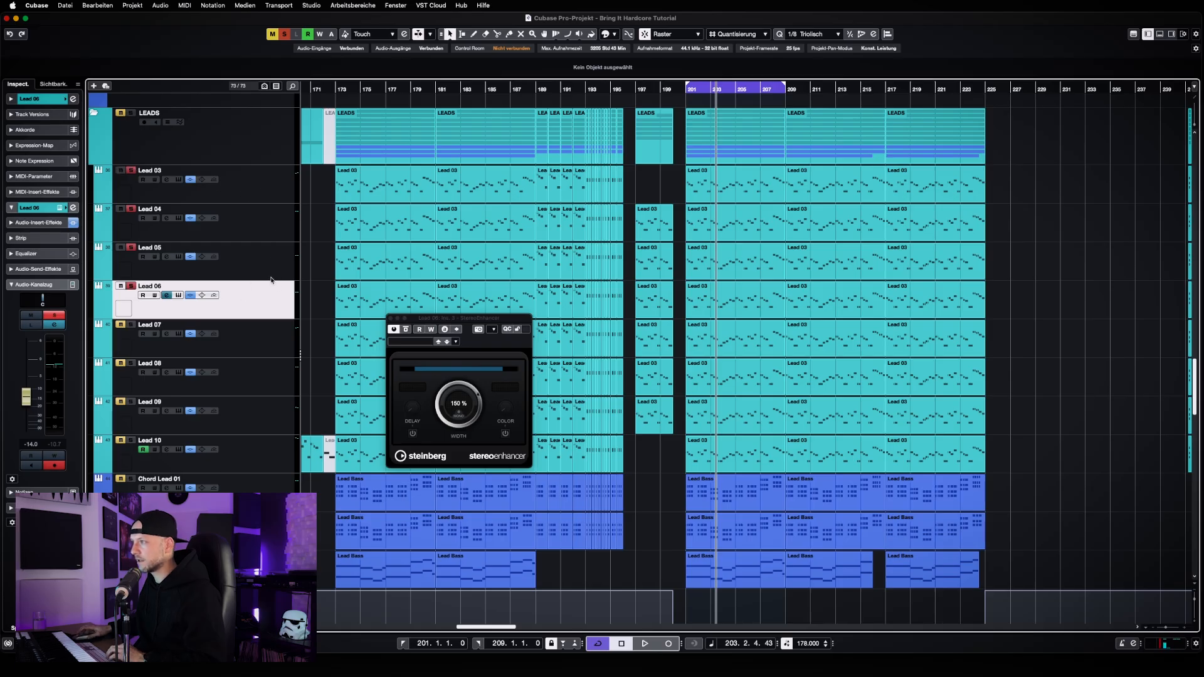
# Play the loop from bar 201 and compare the soloed leads with and without Lead 06, ending with Lead 06 included
pyautogui.press('space')
pyautogui.press('h')
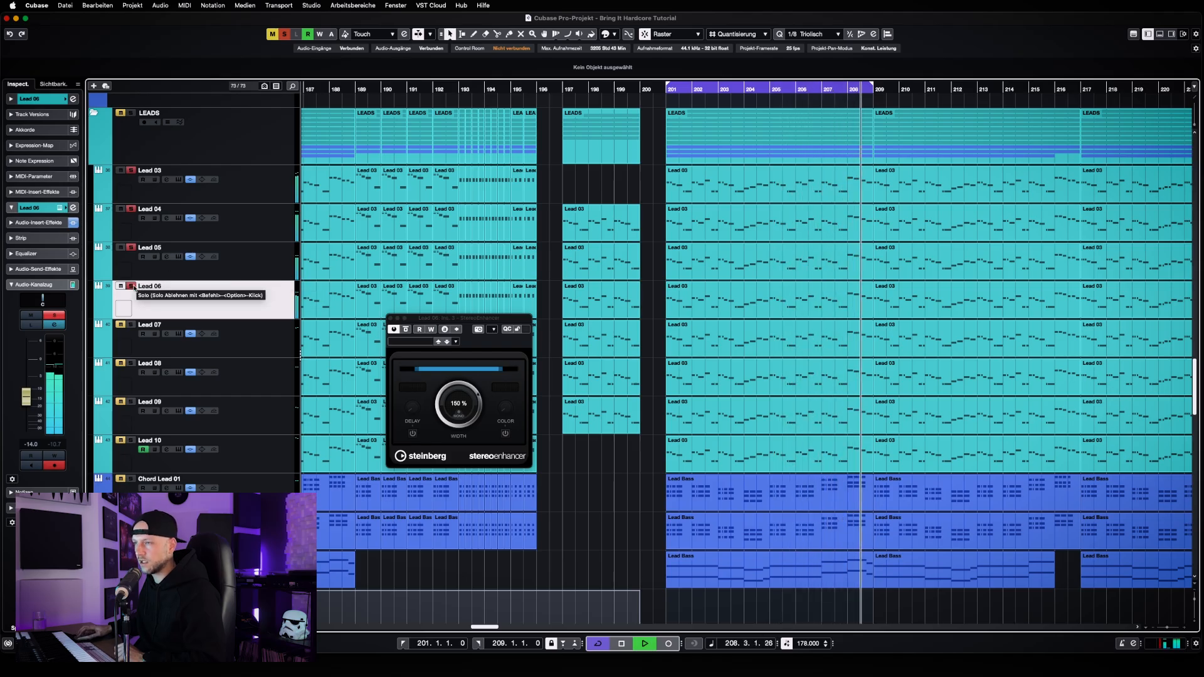
pyautogui.click(131, 286)
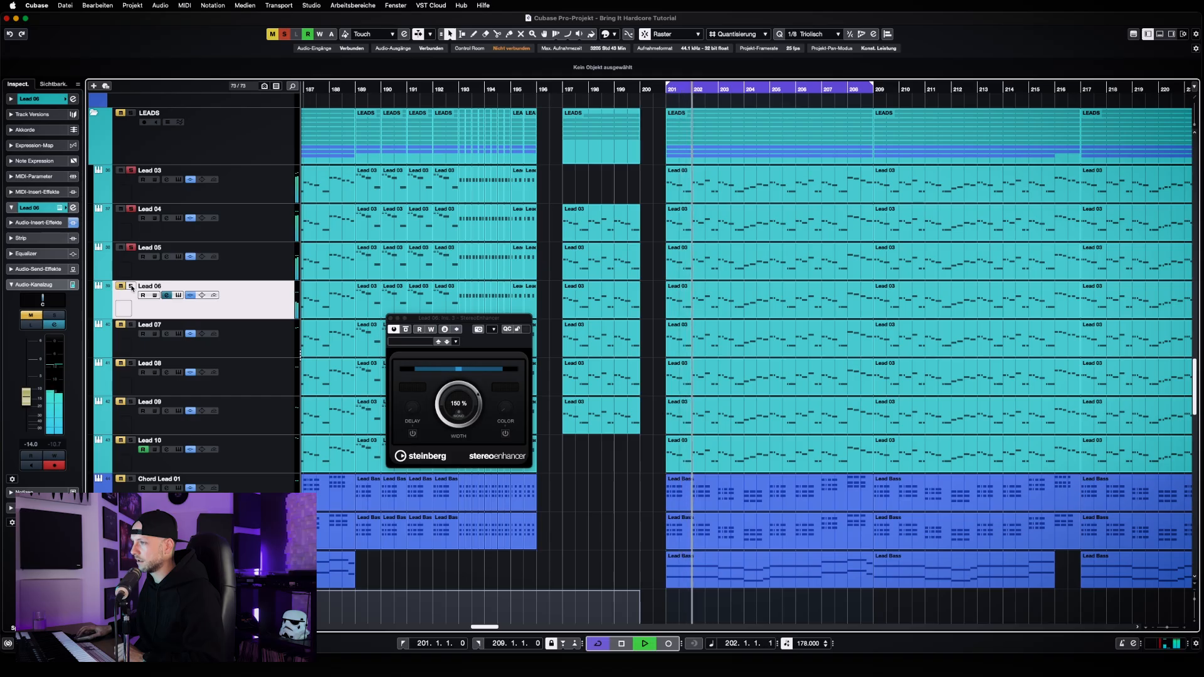
pyautogui.click(131, 286)
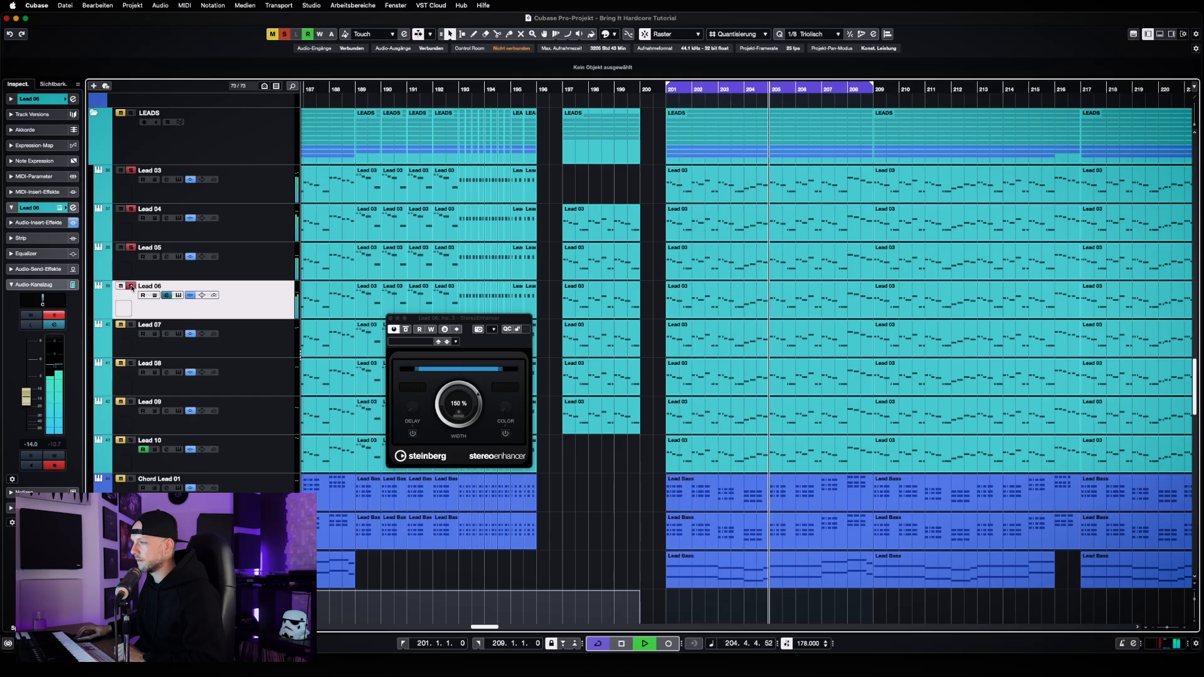
pyautogui.click(131, 286)
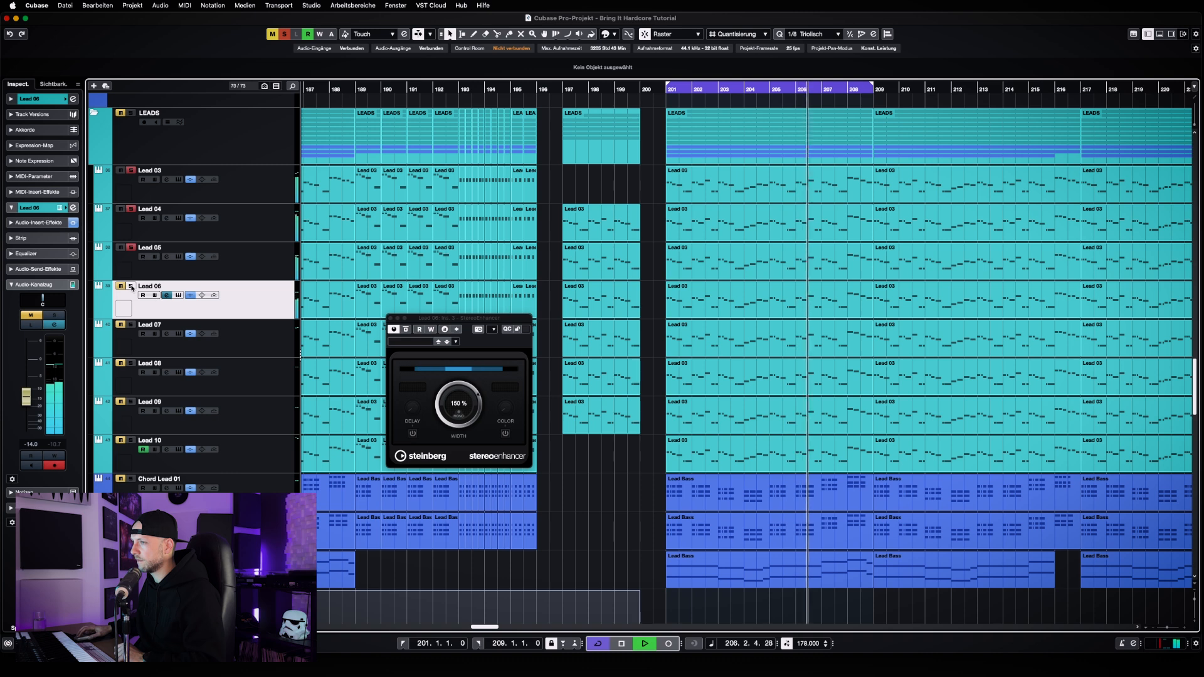
pyautogui.click(131, 286)
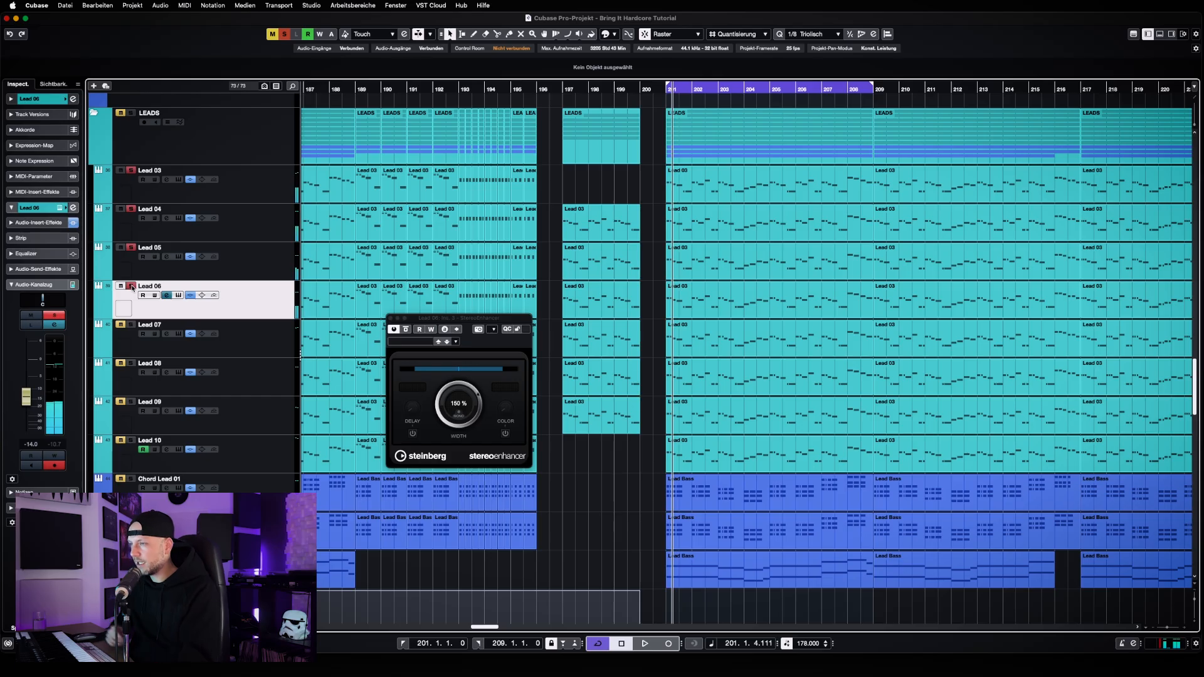
pyautogui.click(245, 269)
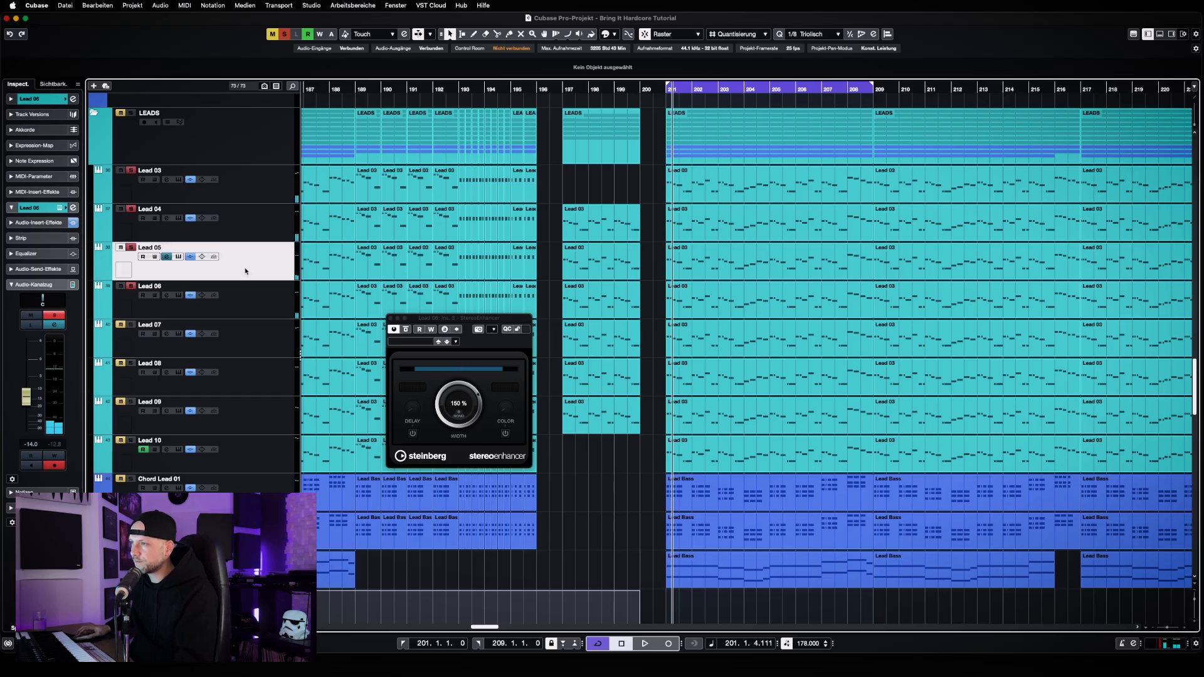
pyautogui.click(267, 201)
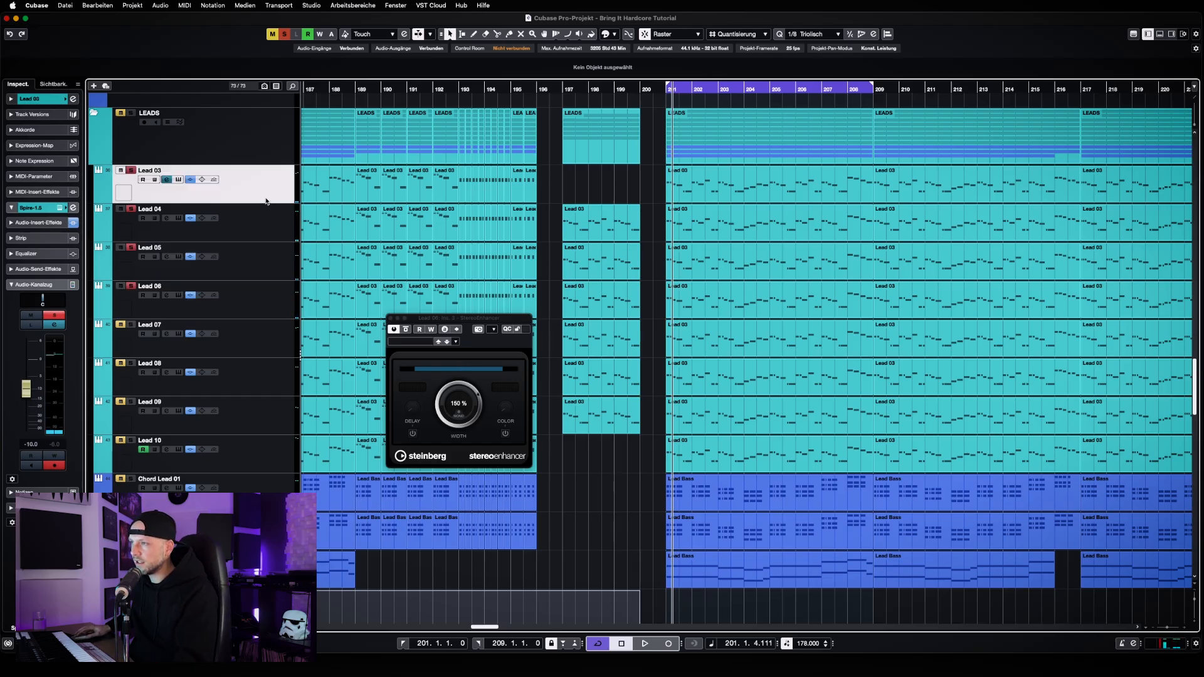
pyautogui.click(265, 261)
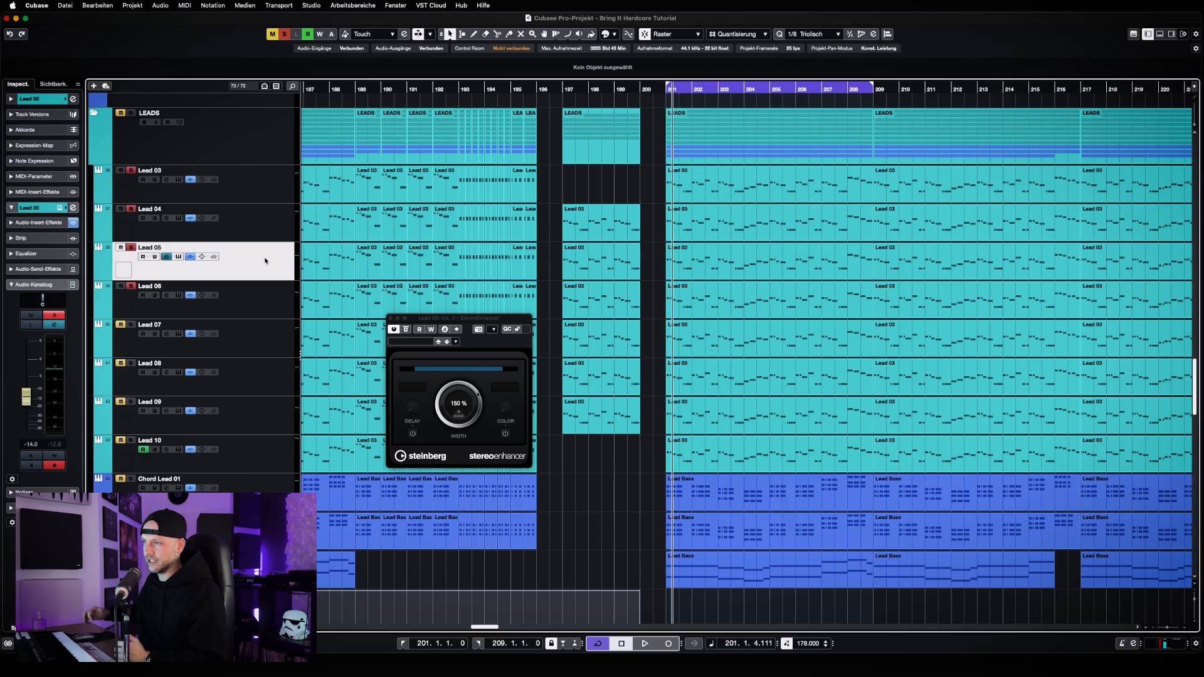
# Clear all solo and mute states in the project and close the StereoEnhancer window
pyautogui.click(284, 34)
pyautogui.click(272, 34)
pyautogui.click(391, 319)
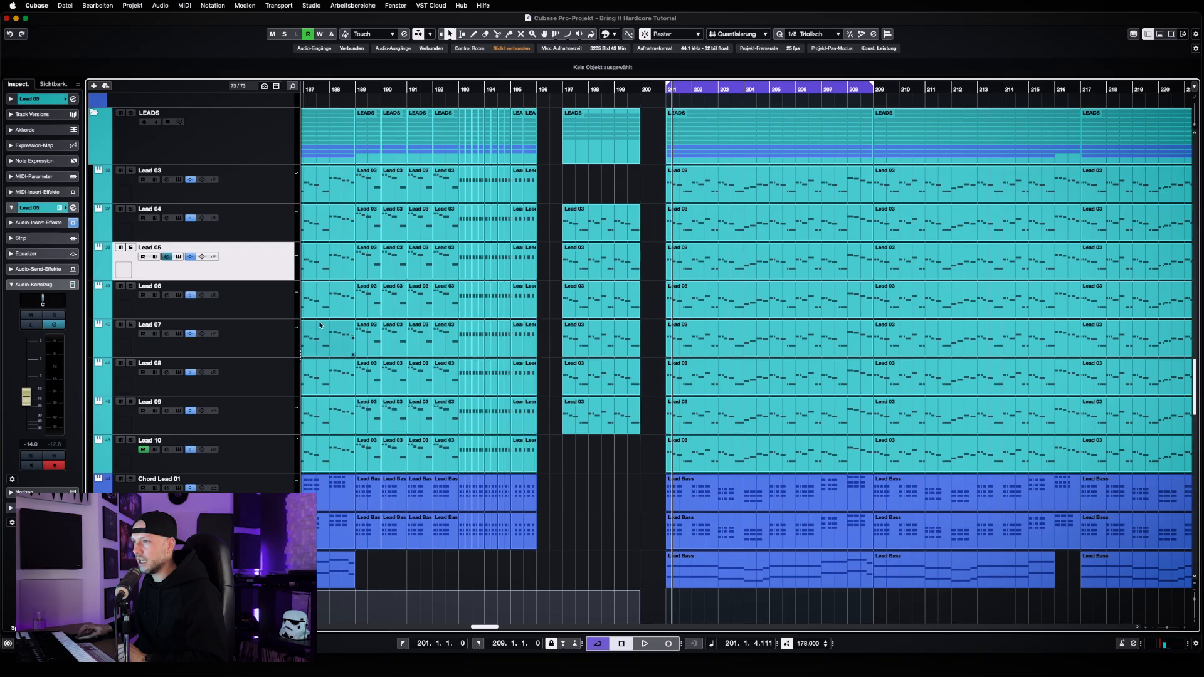
# Solo Lead 07 and play the loop to hear this layer on its own, stopping after a few bars
pyautogui.click(273, 342)
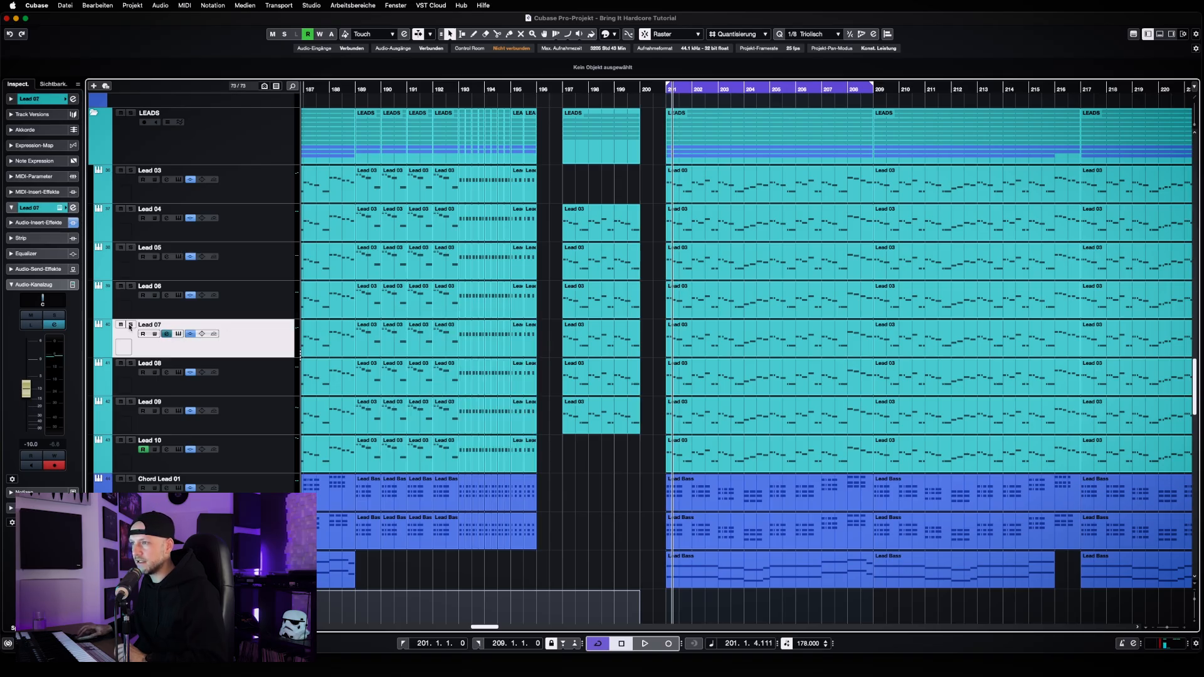
pyautogui.press('s')
pyautogui.press('space')
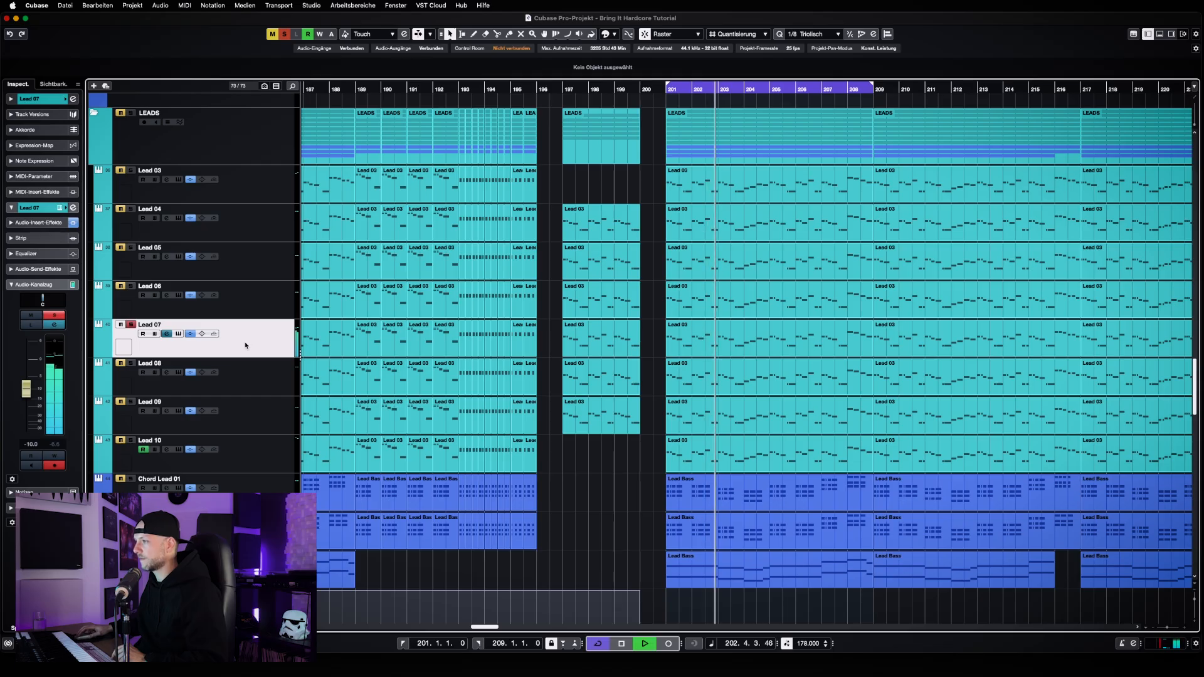
pyautogui.press('space')
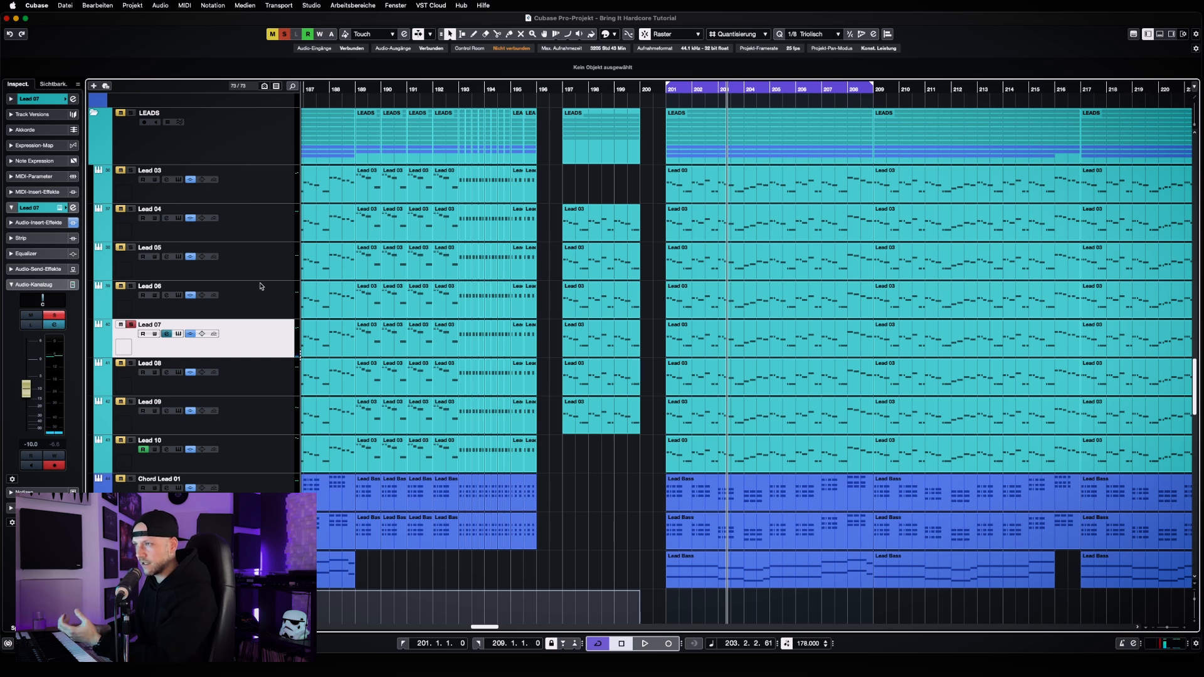
pyautogui.click(264, 194)
pyautogui.click(268, 233)
pyautogui.click(260, 259)
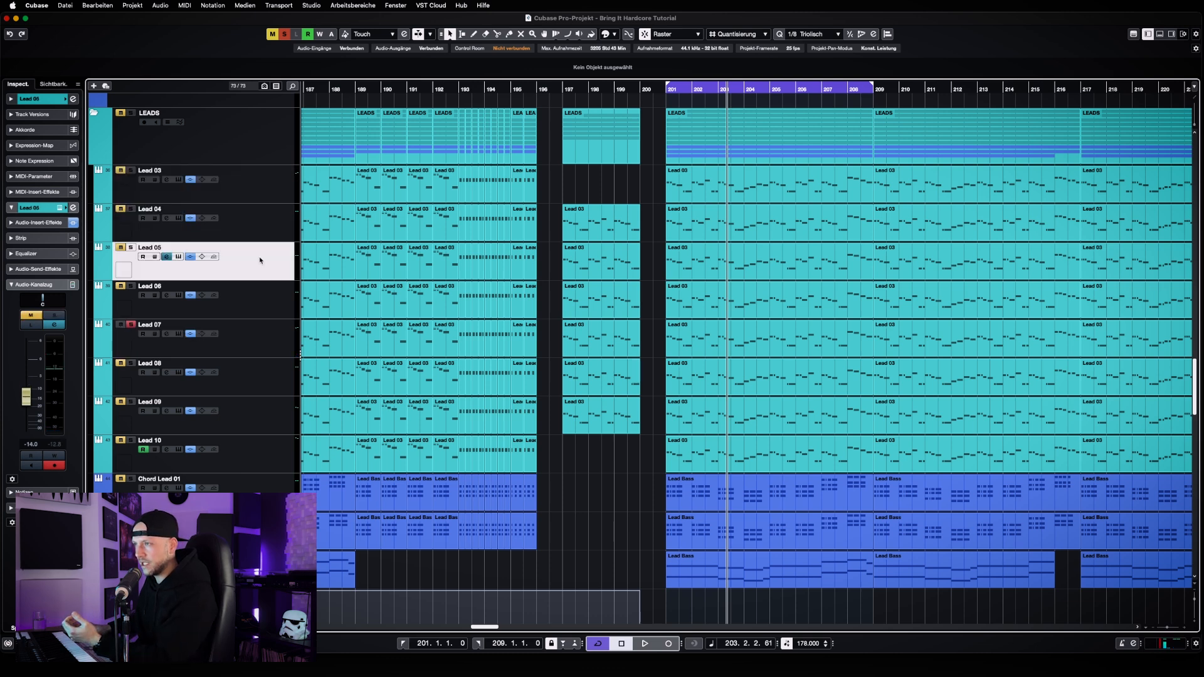
pyautogui.click(262, 198)
pyautogui.click(260, 228)
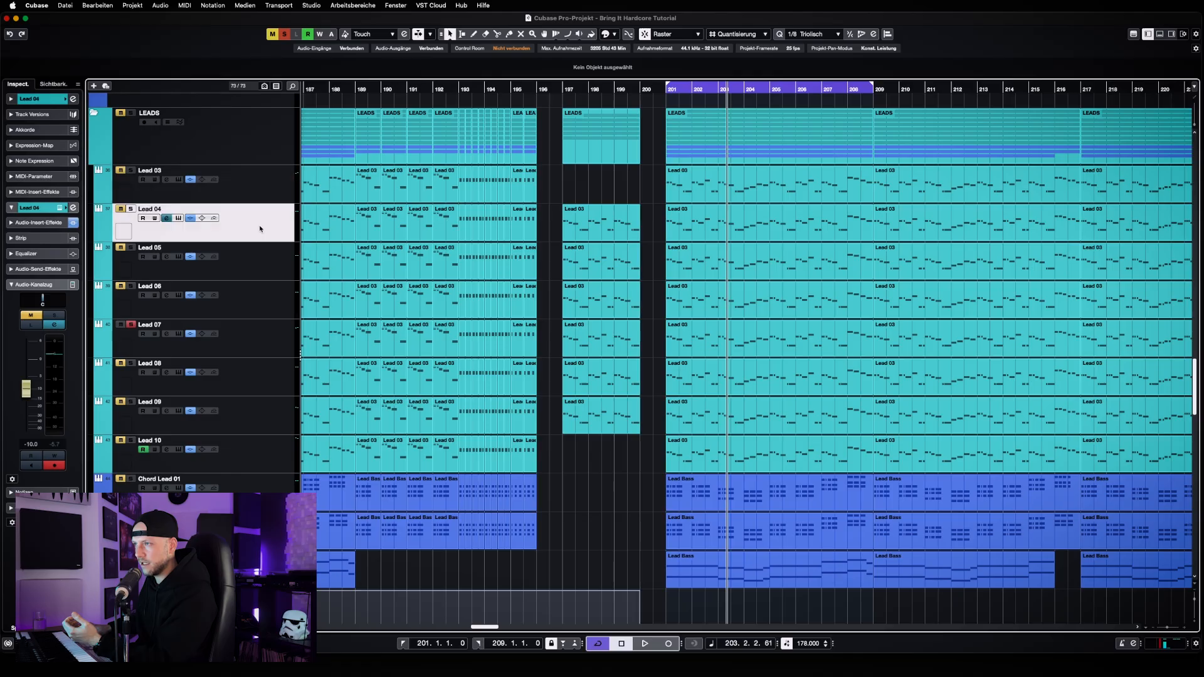
pyautogui.click(250, 267)
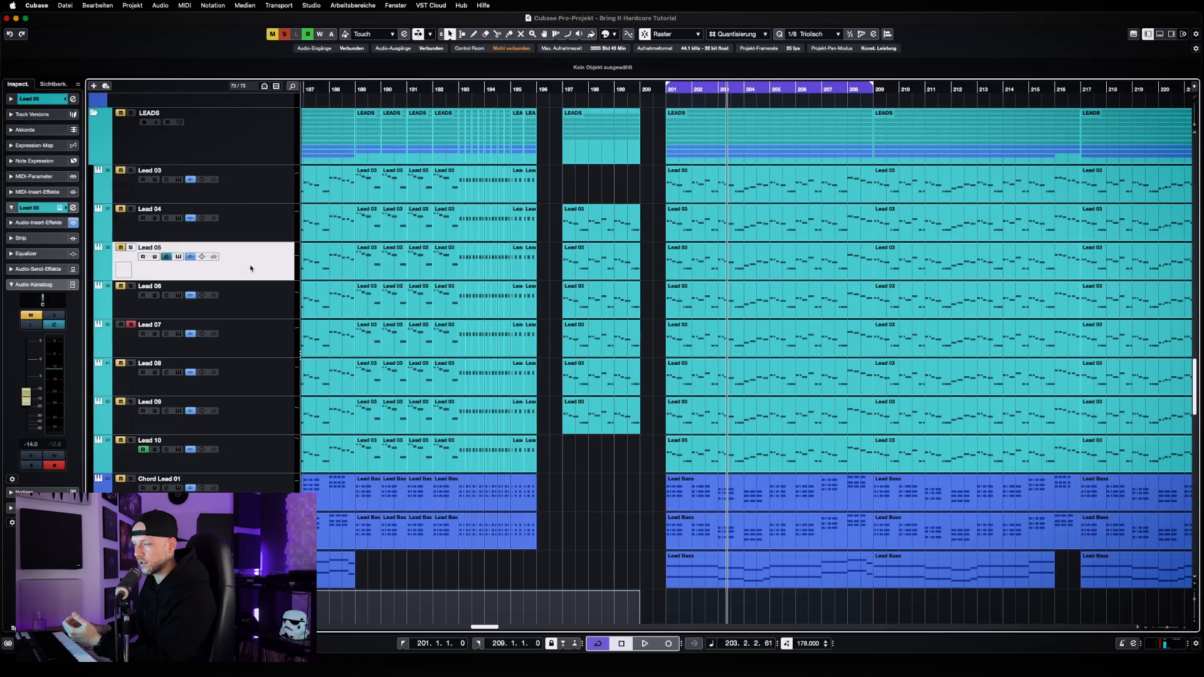
pyautogui.click(251, 297)
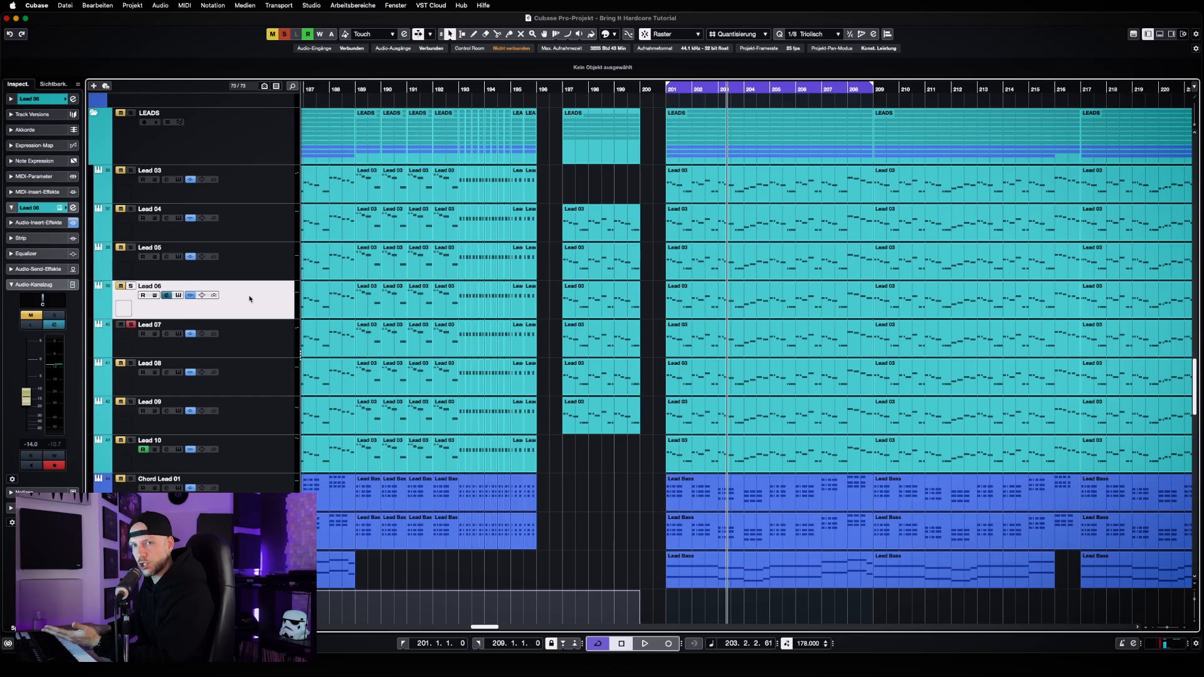
# Open Lead 07's Spire instrument, check its loaded preset in the preset browser, listen to the sound, and close Spire
pyautogui.click(233, 342)
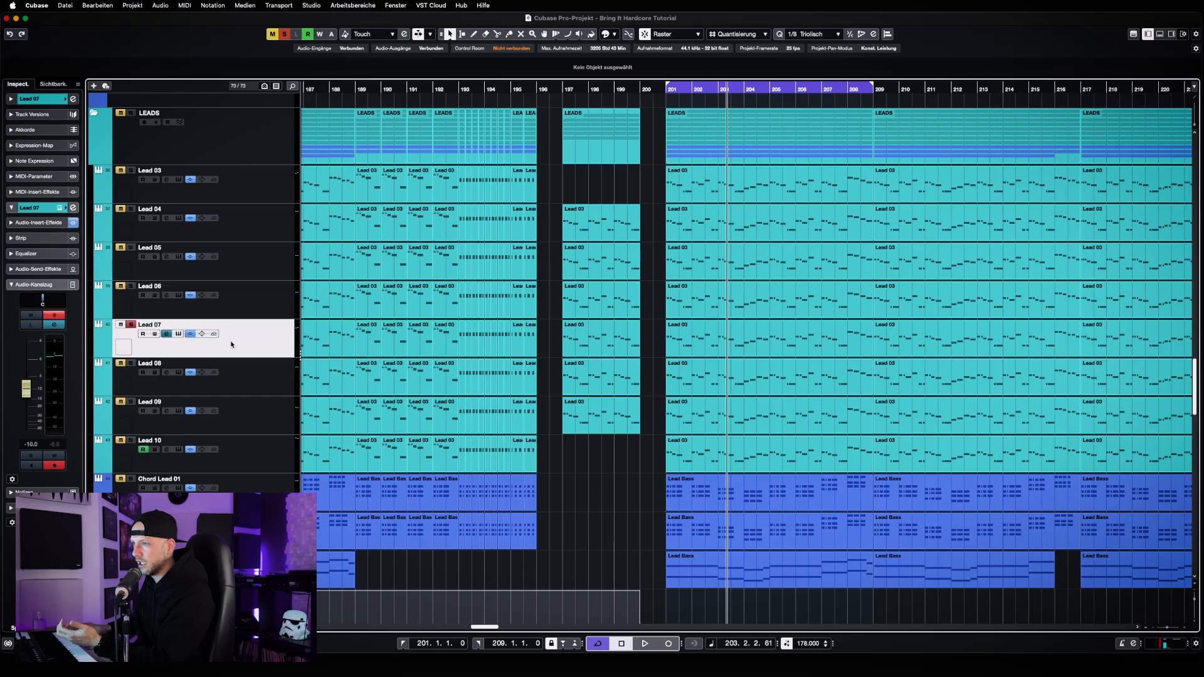
pyautogui.click(179, 333)
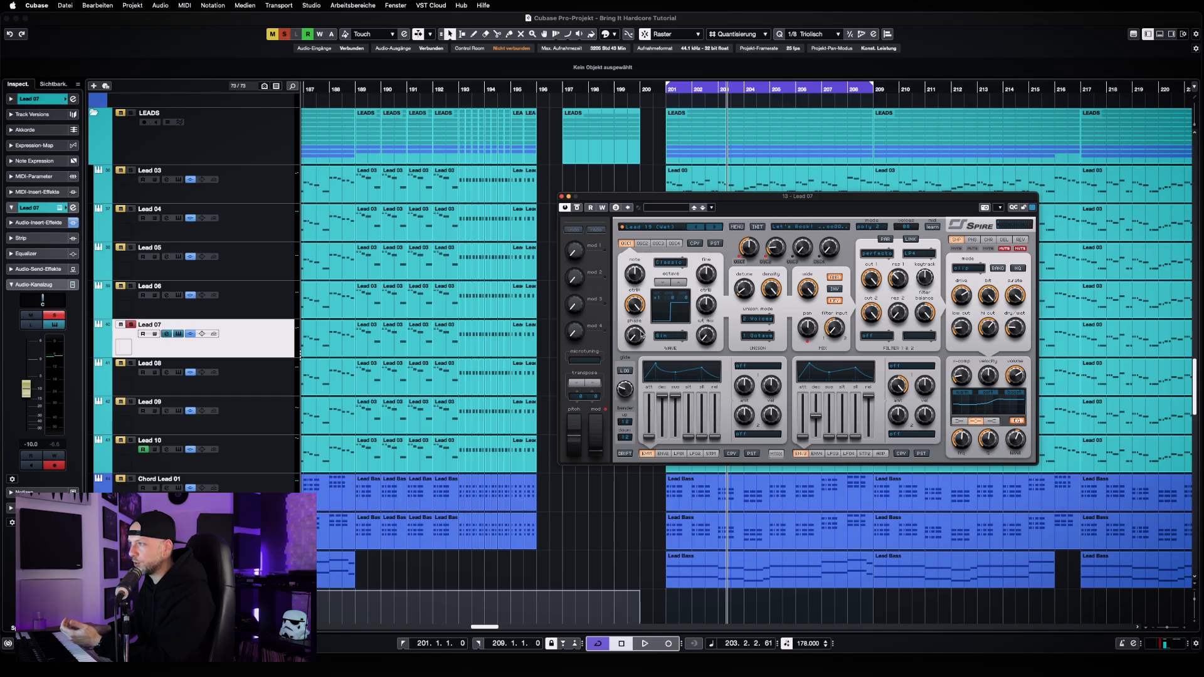
pyautogui.click(668, 228)
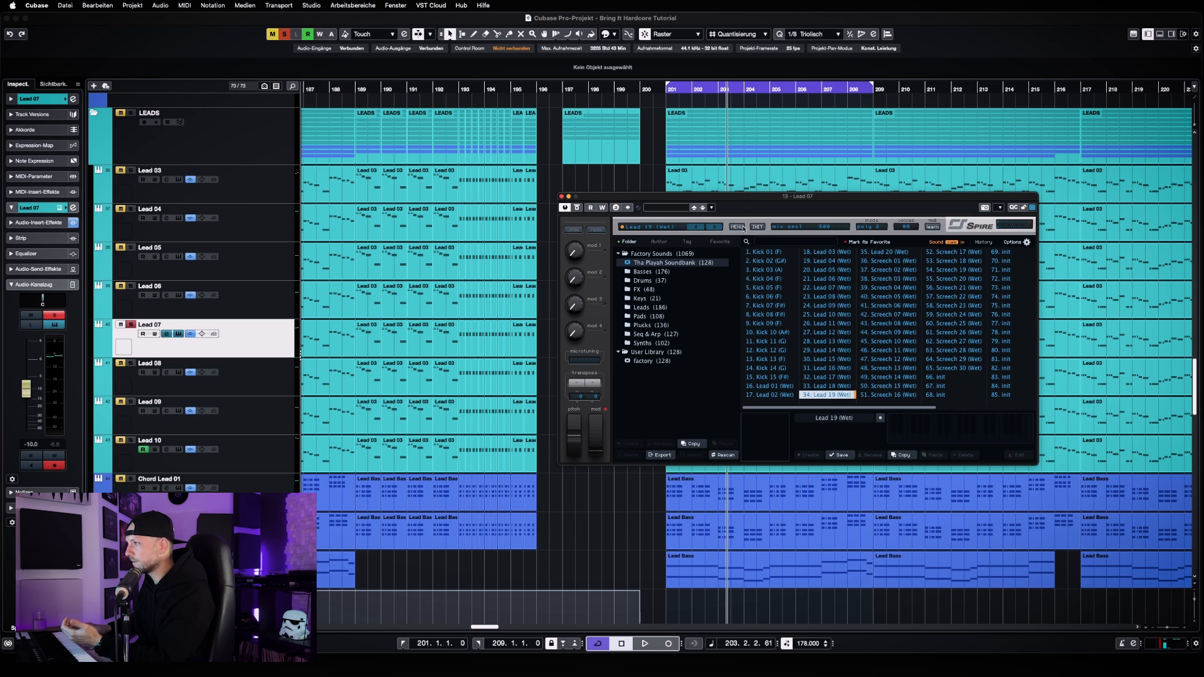
pyautogui.click(662, 230)
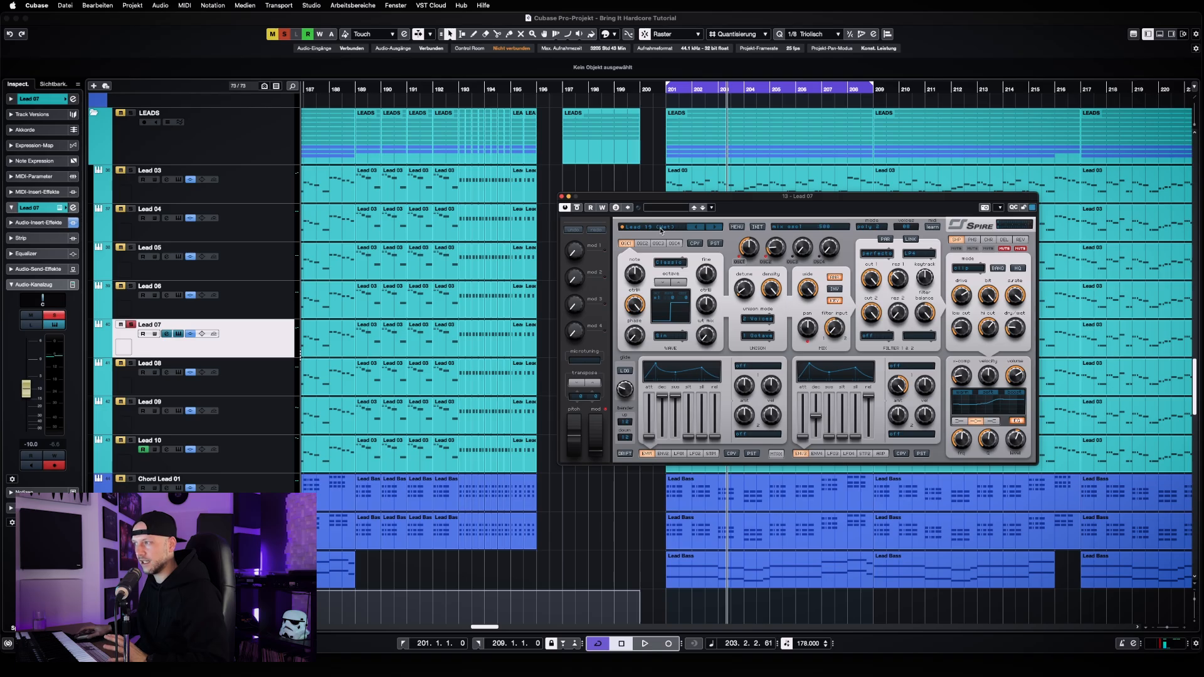
pyautogui.press('space')
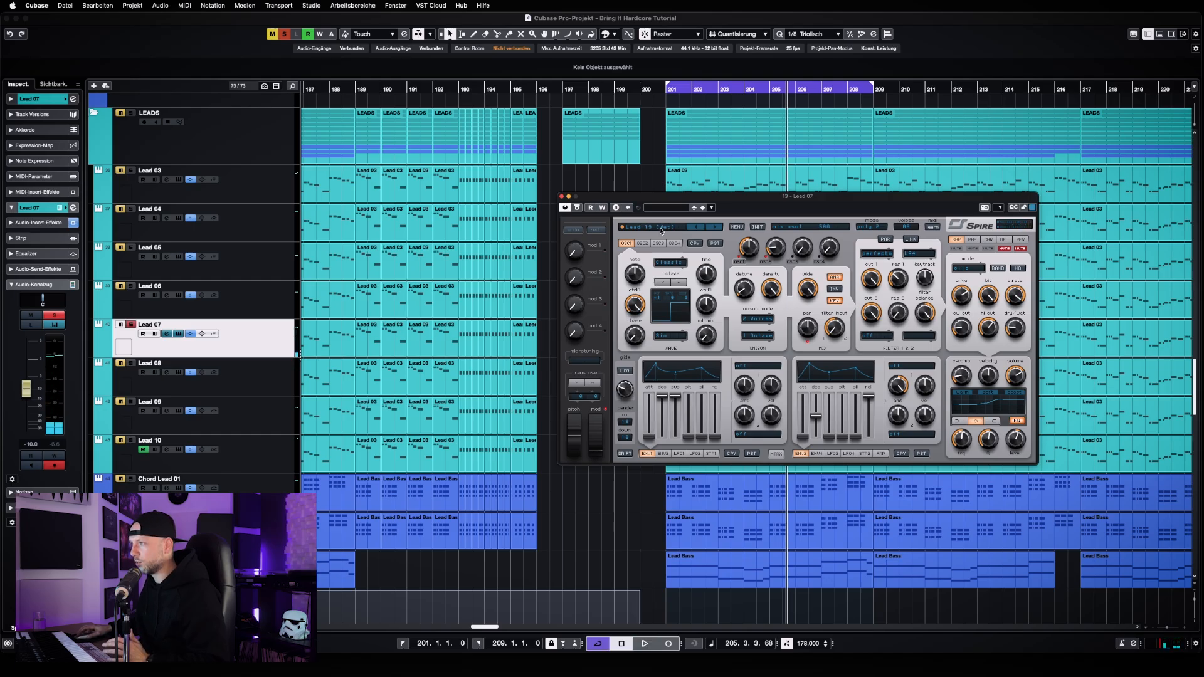
pyautogui.click(562, 196)
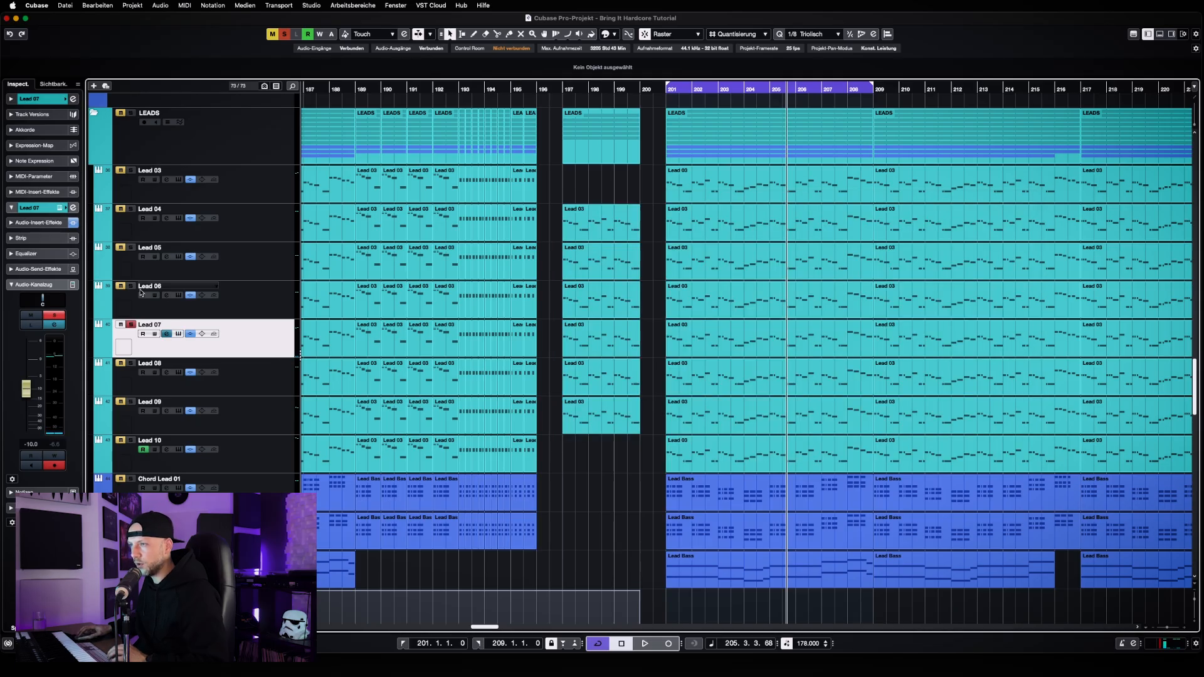
# Solo Leads 03 to 06 alongside Lead 07 and play the loop, comparing the combination with and without Lead 07, ending with it included
pyautogui.moveTo(132, 287); pyautogui.dragTo(132, 178)
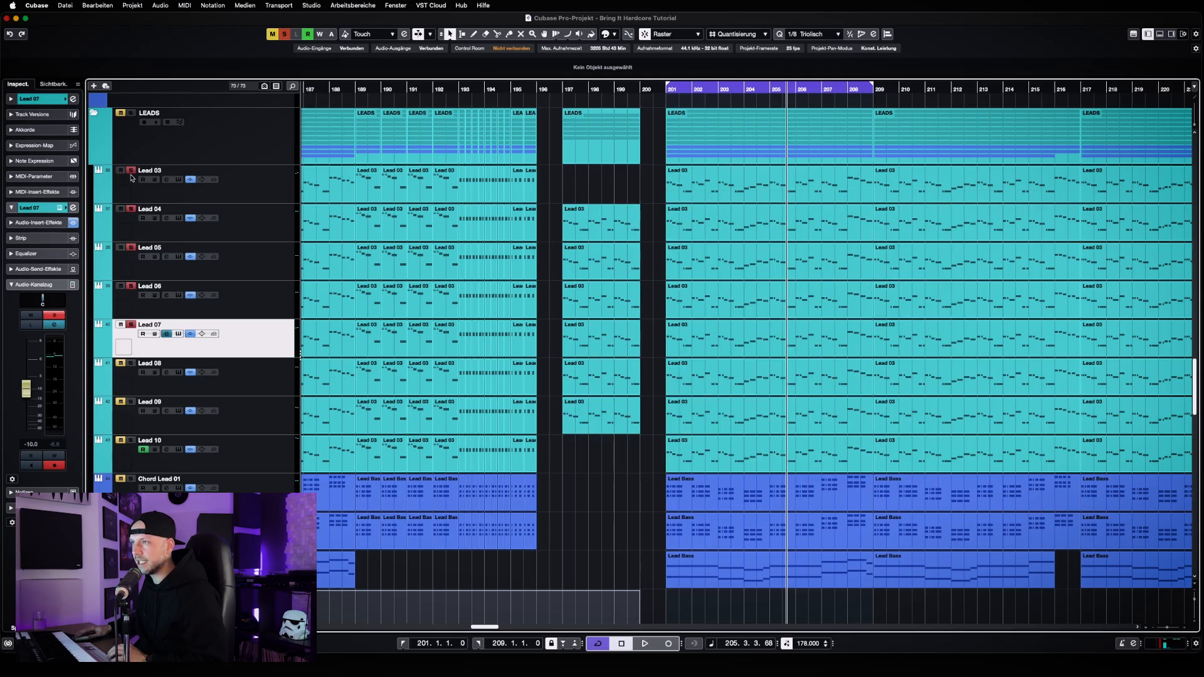
pyautogui.click(131, 325)
pyautogui.press('space')
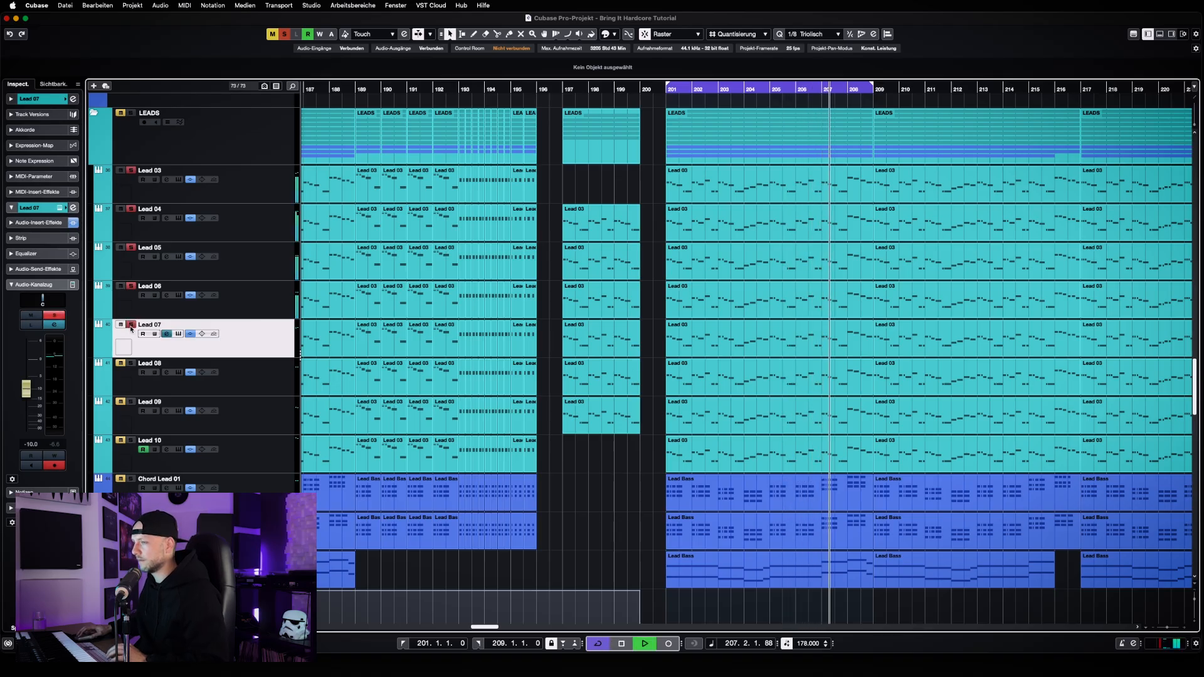
pyautogui.click(131, 325)
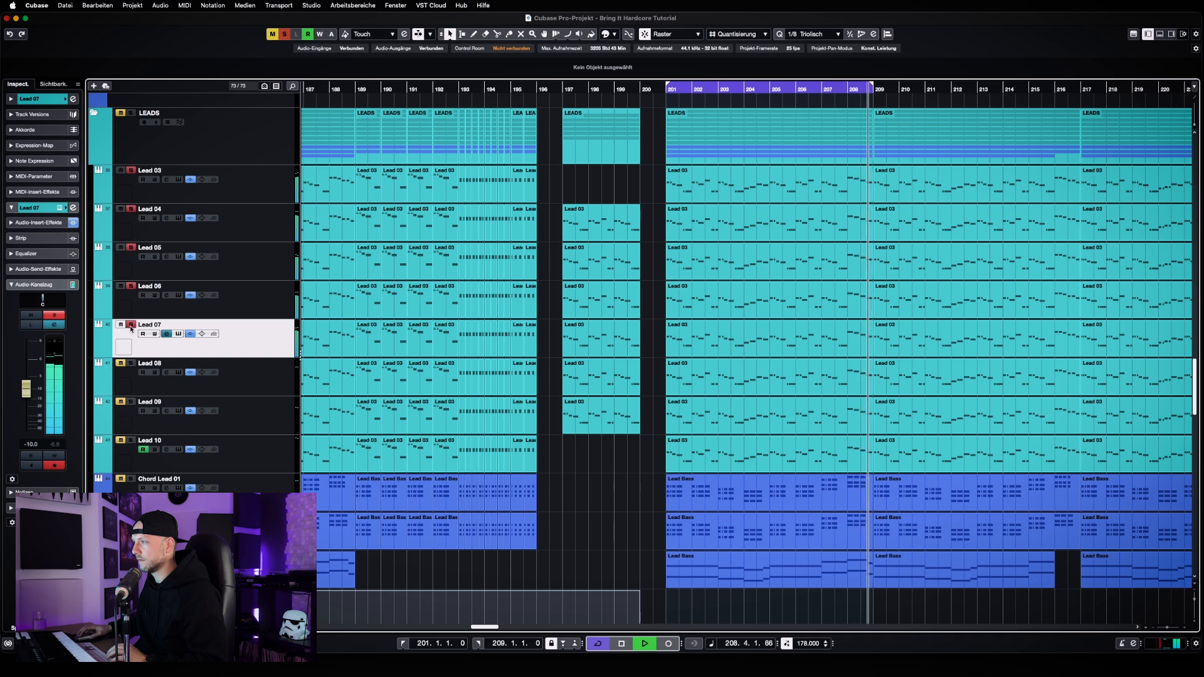
pyautogui.click(131, 325)
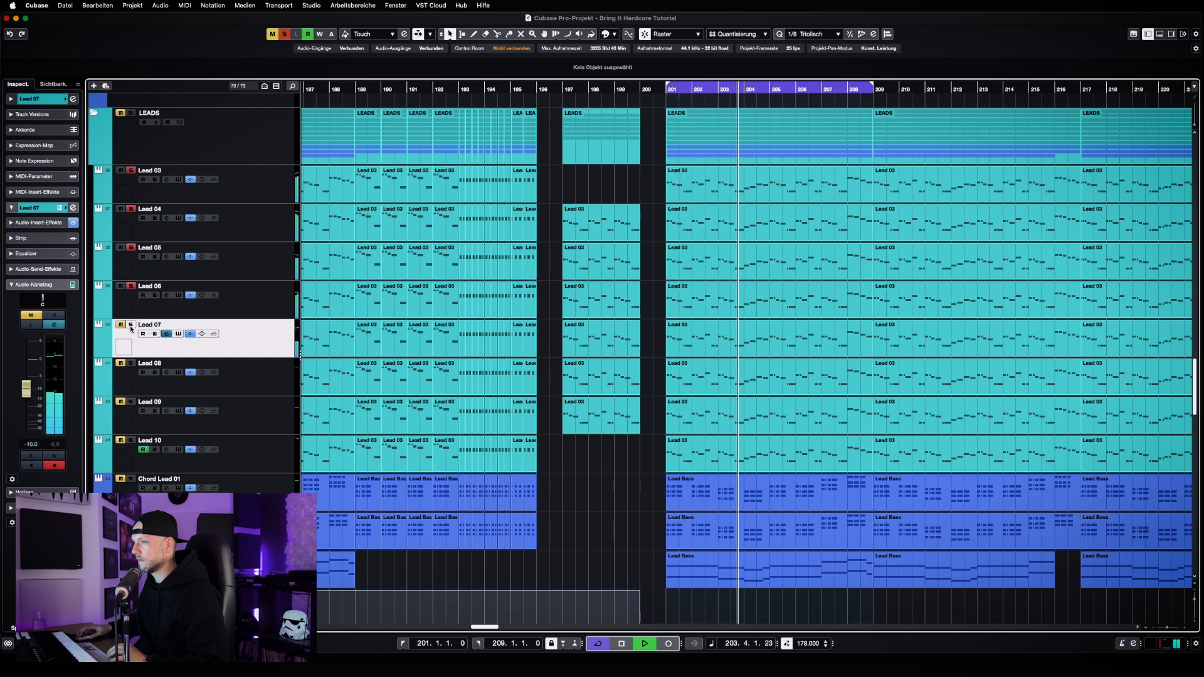
pyautogui.click(131, 325)
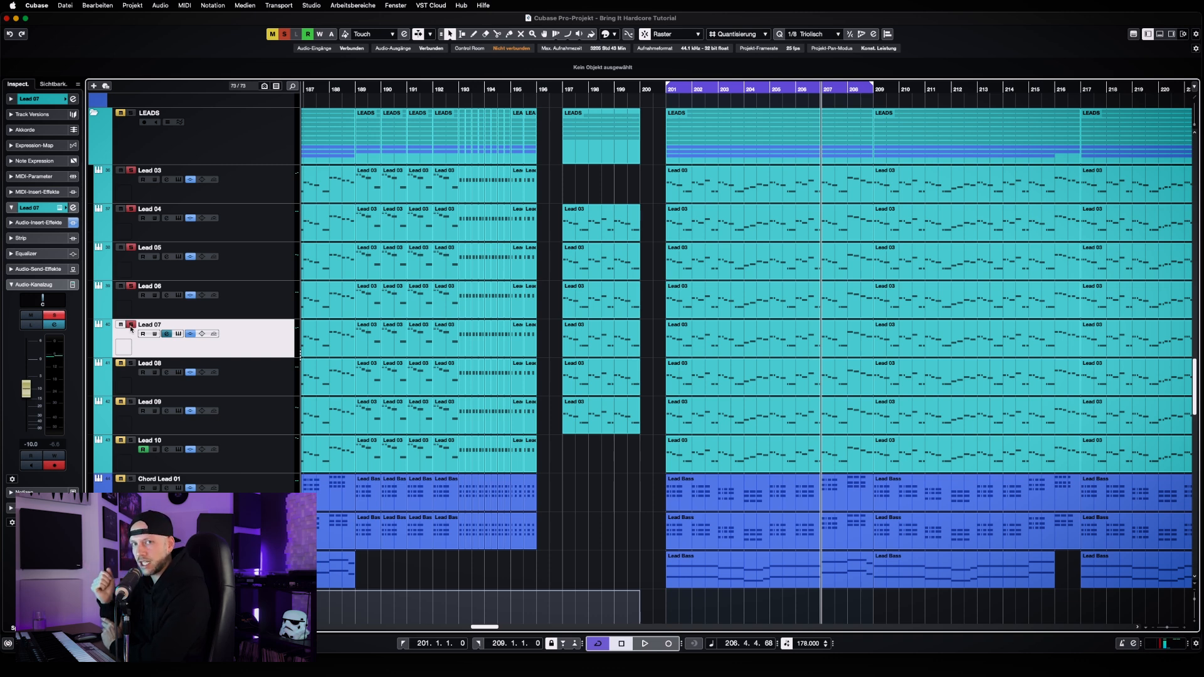
# Examine the note lengths and gaps in the lead layers around bar 207 up close, and return the playhead to bar 201
pyautogui.press('h')
pyautogui.press('h')
pyautogui.press('h')
pyautogui.press('h')
pyautogui.press('h')
pyautogui.press('h')
pyautogui.press('h')
pyautogui.press('h')
pyautogui.press('h')
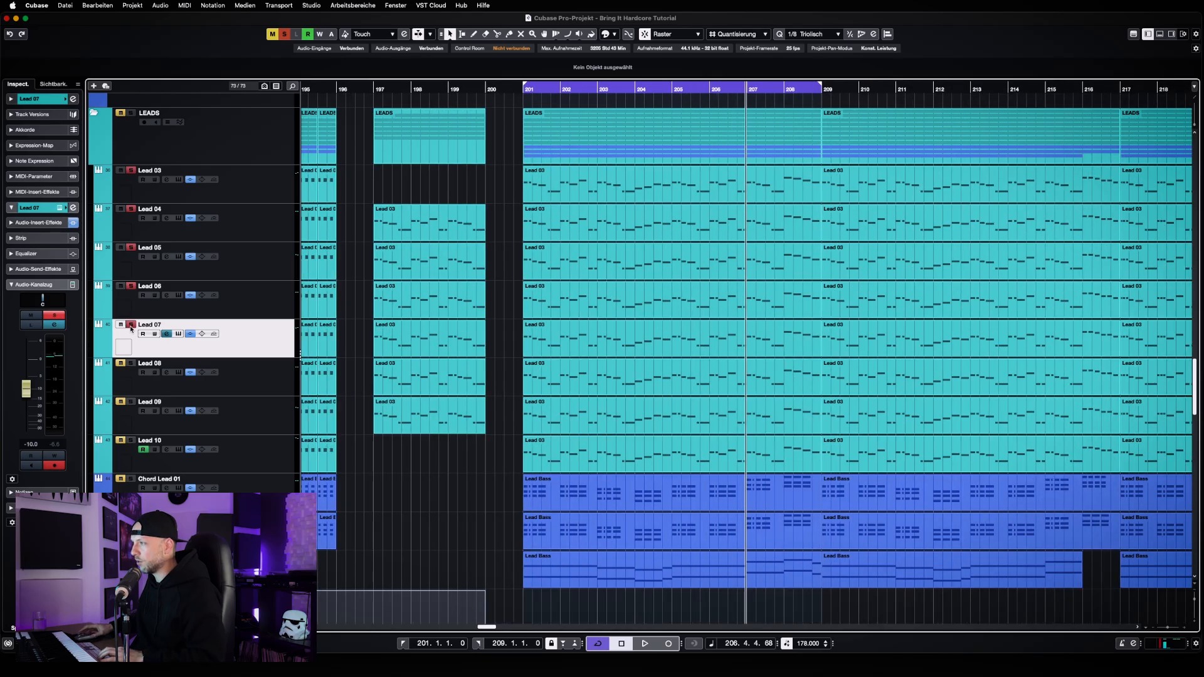
pyautogui.press('h')
pyautogui.press('h')
pyautogui.press('h')
pyautogui.press('h')
pyautogui.press('h')
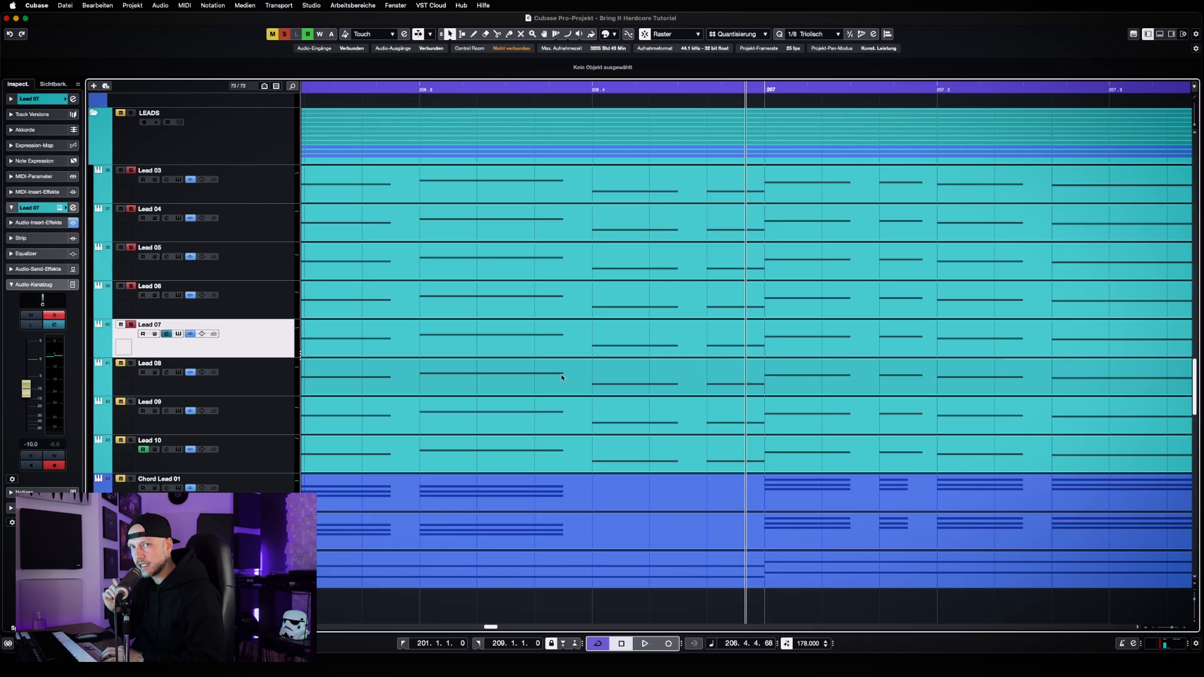
pyautogui.press('g')
pyautogui.press('g')
pyautogui.press('g')
pyautogui.press('g')
pyautogui.press('g')
pyautogui.press('g')
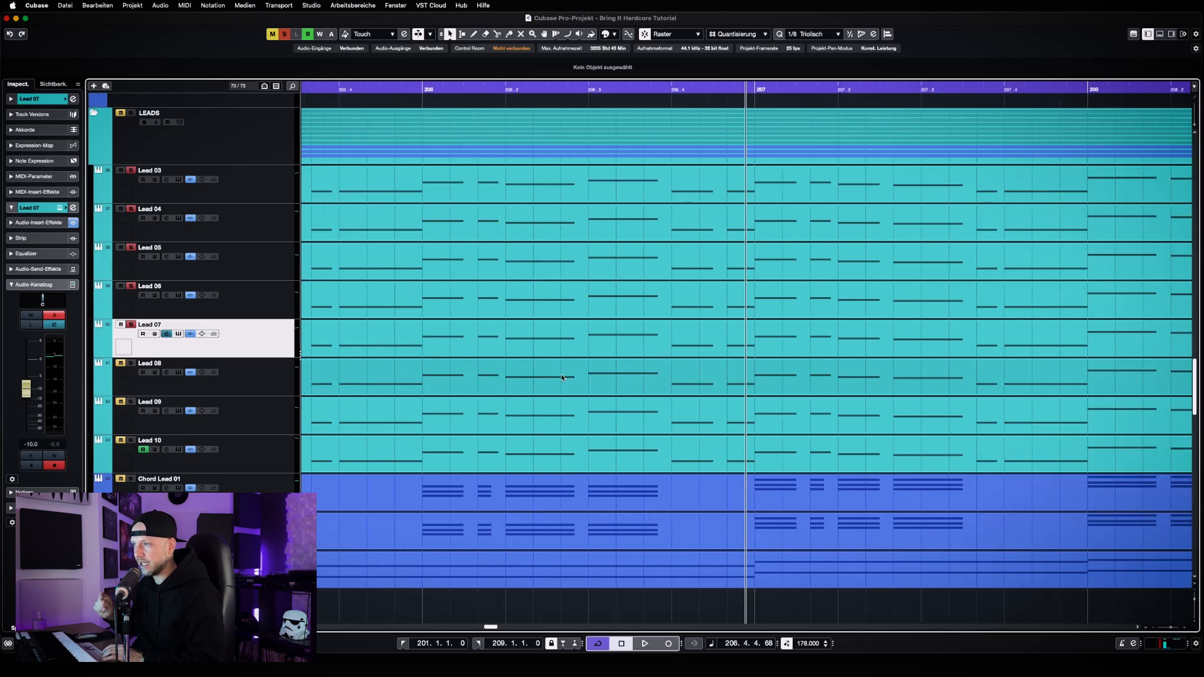
pyautogui.press('g')
pyautogui.press('g')
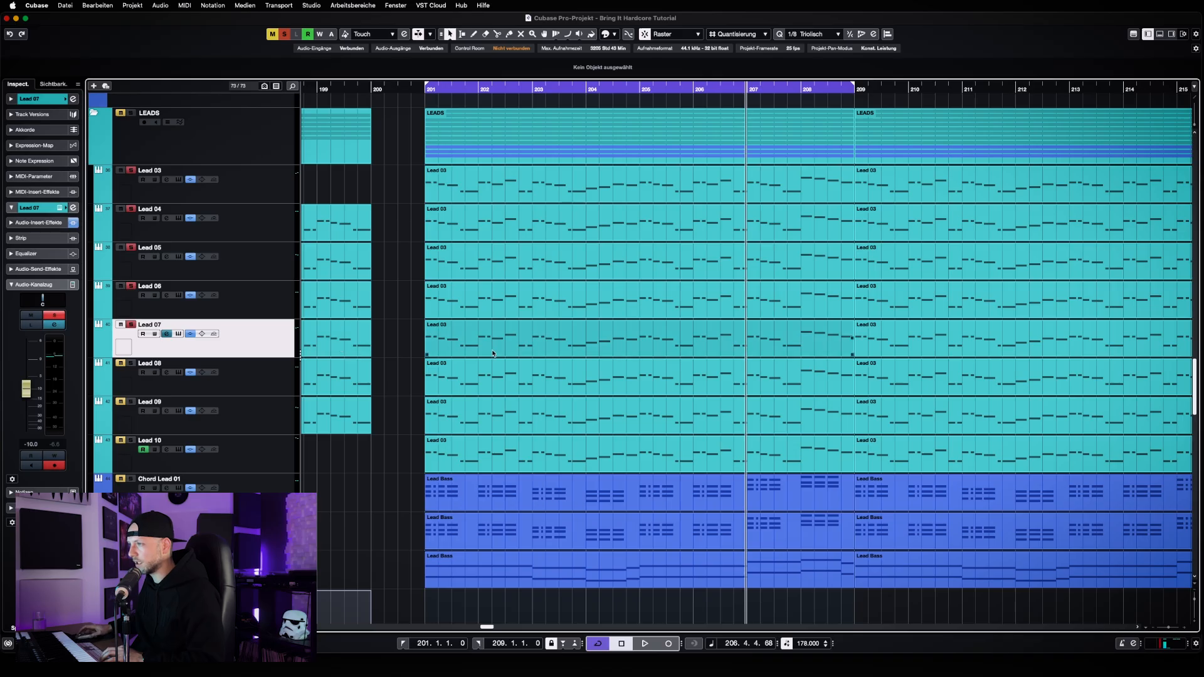
pyautogui.press('KP_1')
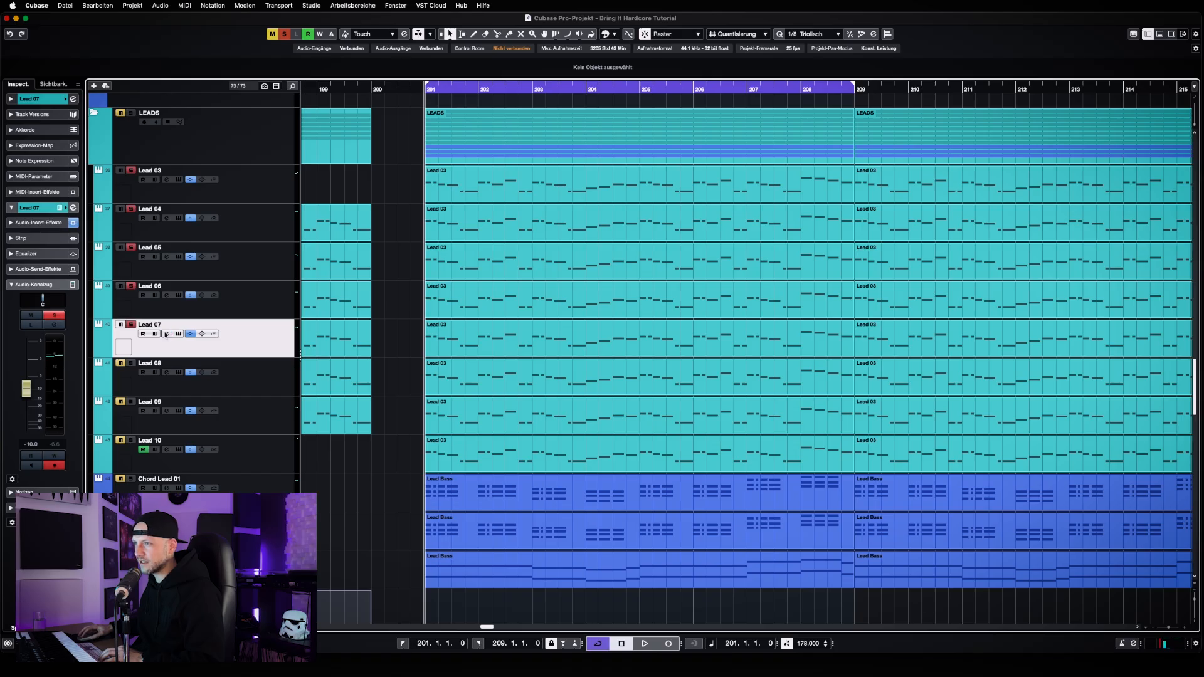
# Open Lead 07's channel settings, check its OTT and Pro-Q 3 insert effects, and close all their windows
pyautogui.press('e')
pyautogui.click(417, 267)
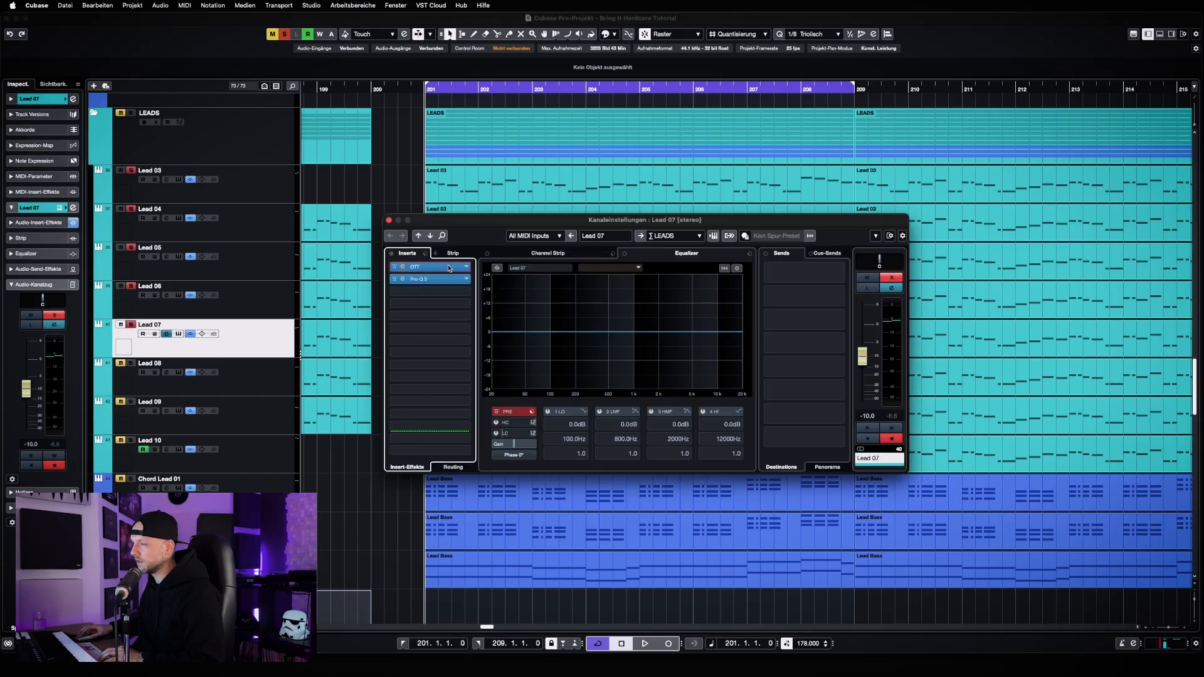
pyautogui.click(388, 85)
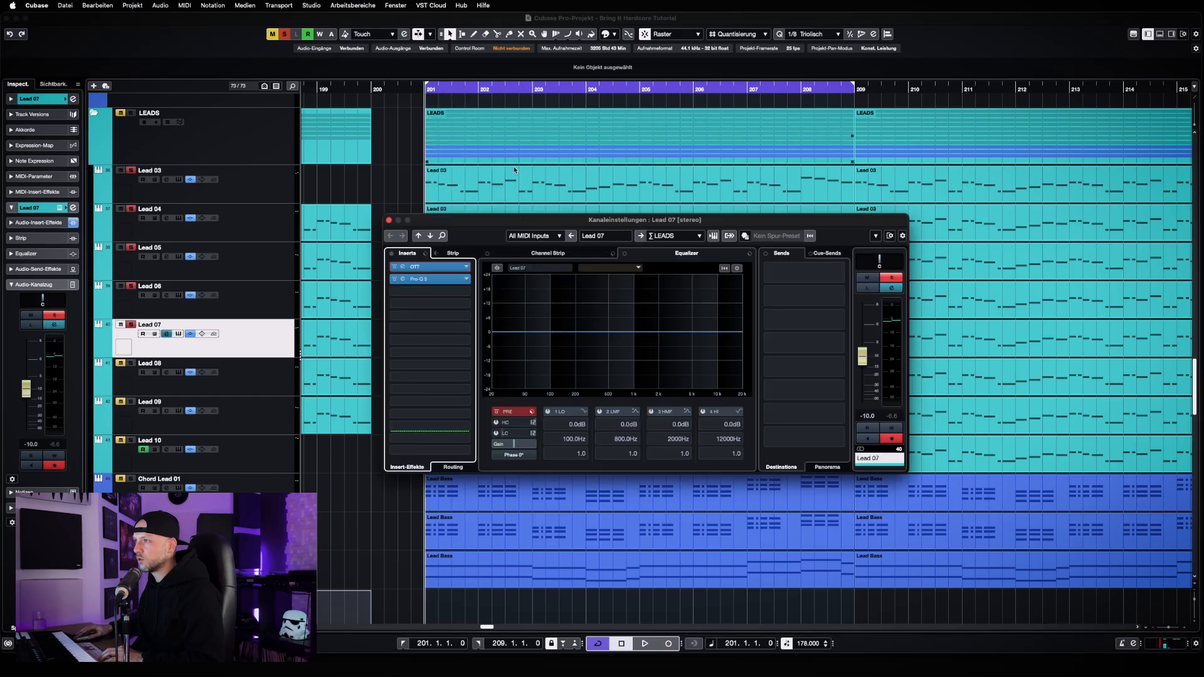
pyautogui.click(447, 278)
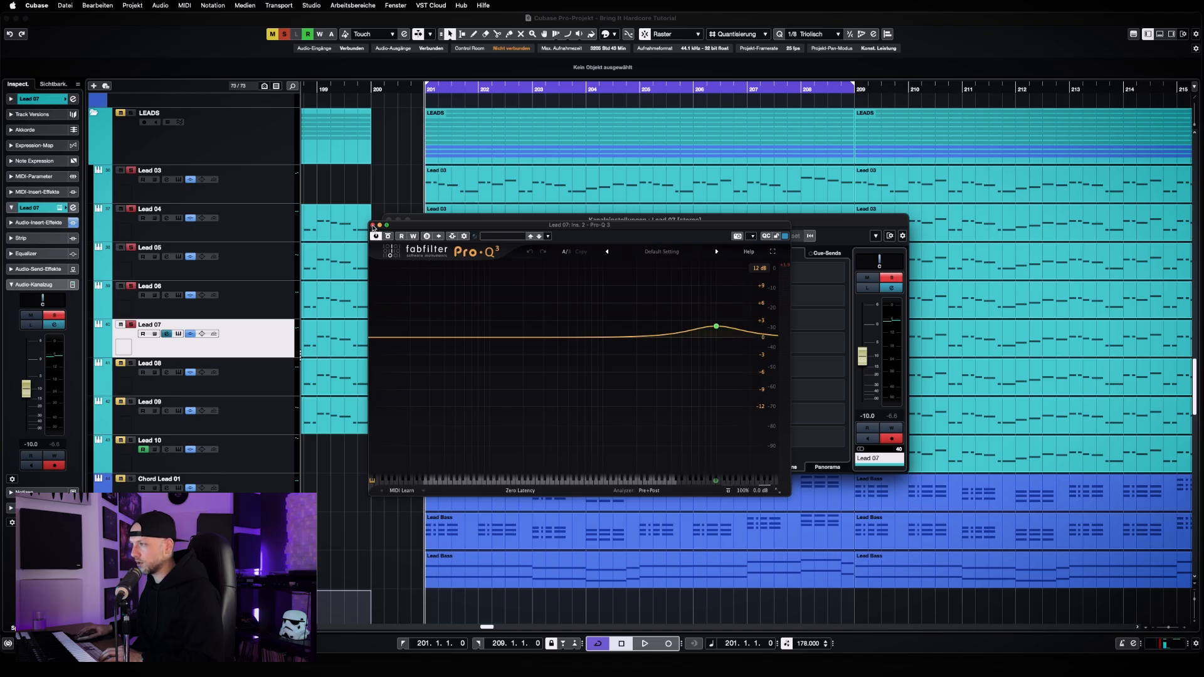
pyautogui.click(373, 225)
pyautogui.click(389, 220)
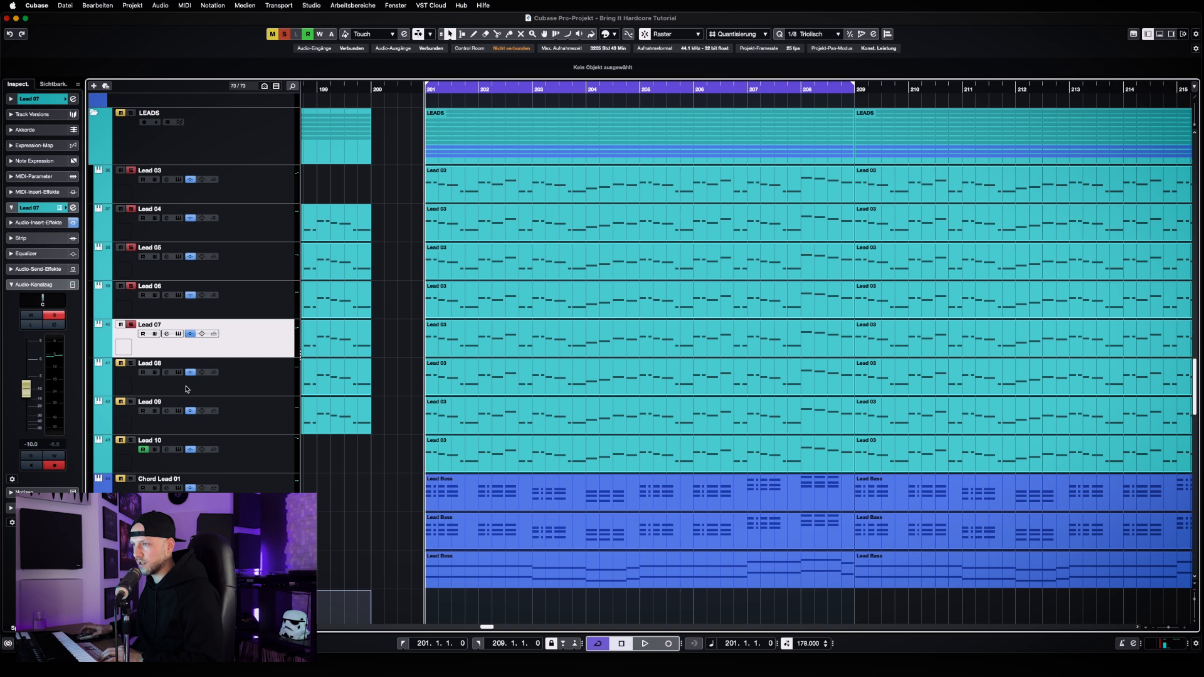
# Clear all solo states, solo Lead 08, and play the loop from bar 201 to hear this layer on its own
pyautogui.click(286, 35)
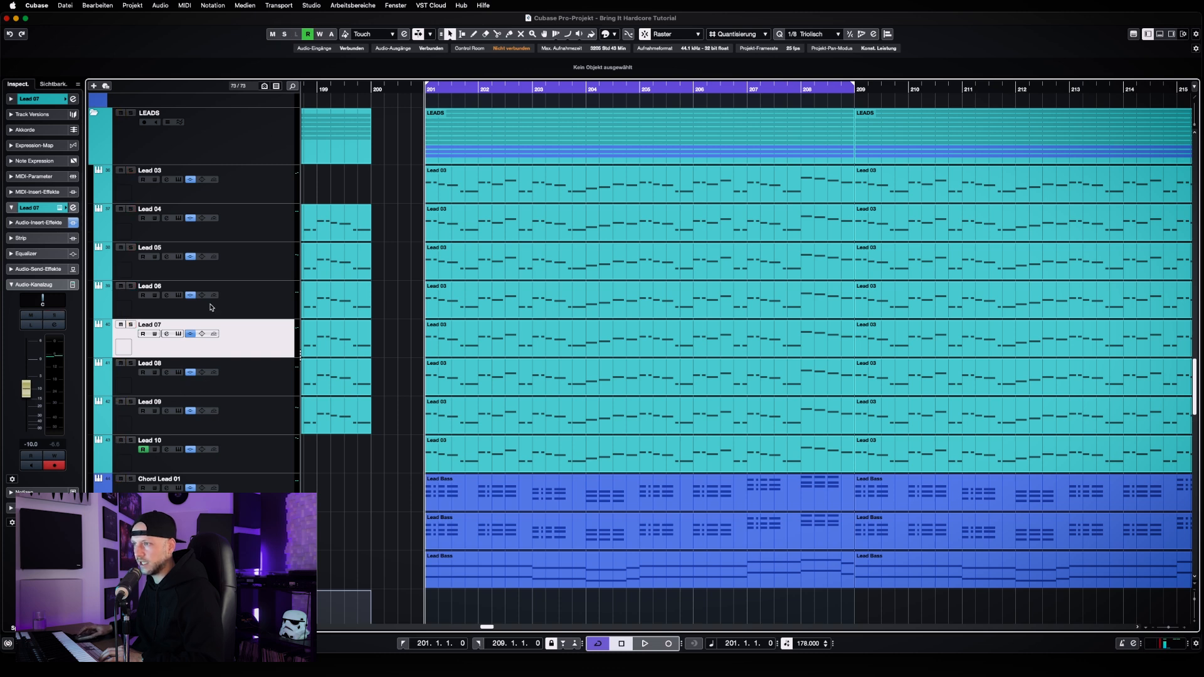
pyautogui.click(130, 363)
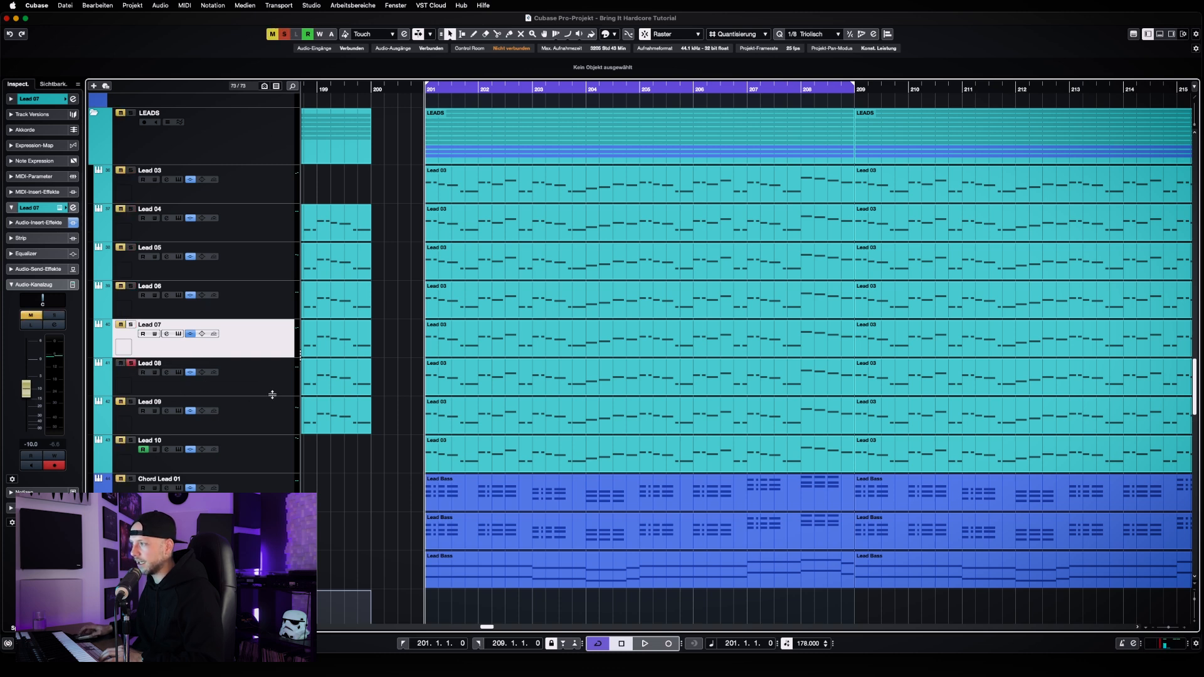
pyautogui.press('space')
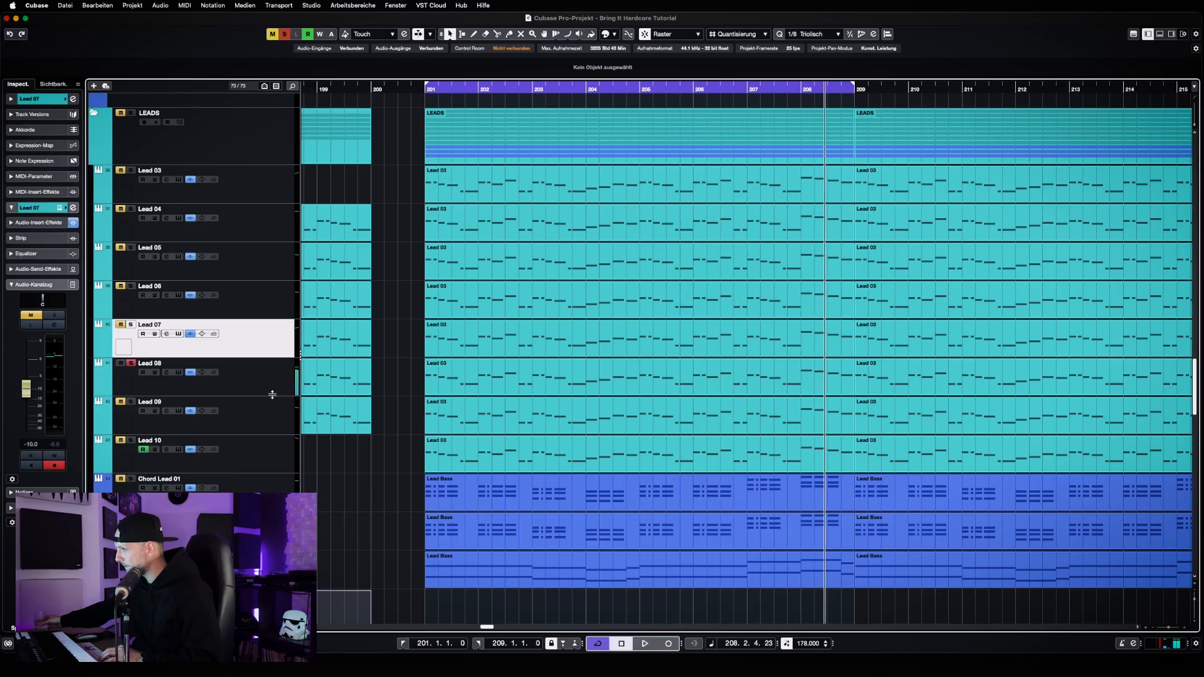
# Open Lead 08's Z3TA+ 2 instrument, move its window clear, and check the loaded preset in the preset browser
pyautogui.click(257, 391)
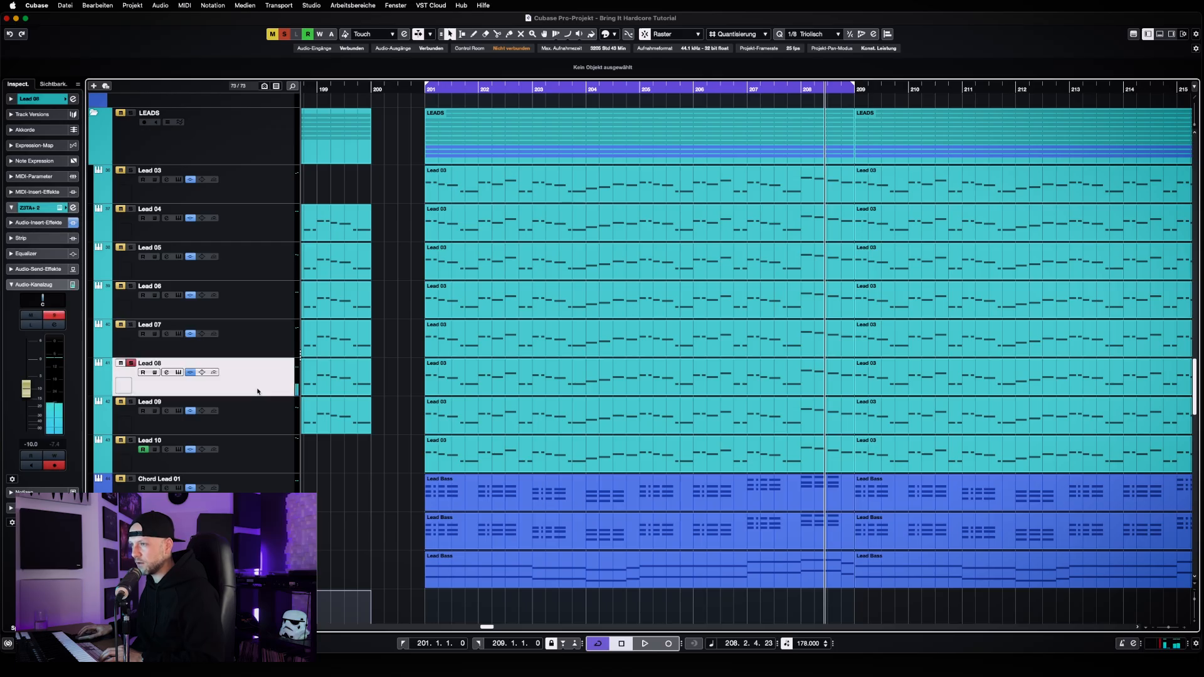
pyautogui.click(178, 372)
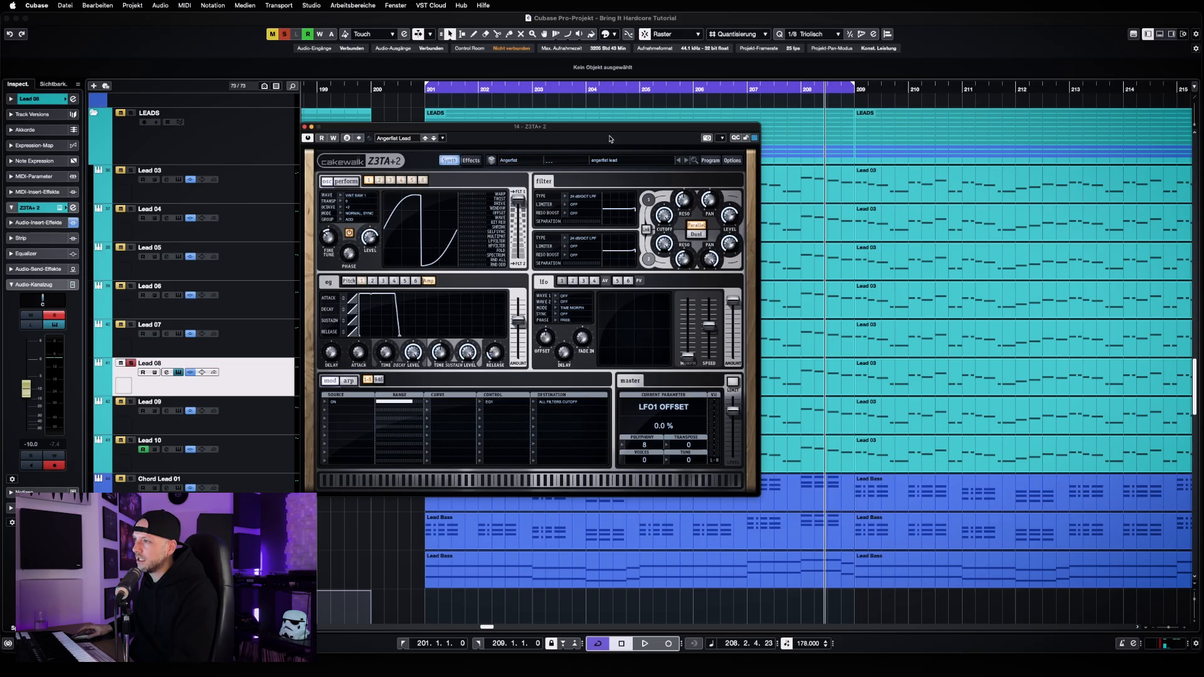
pyautogui.moveTo(603, 133); pyautogui.dragTo(639, 114)
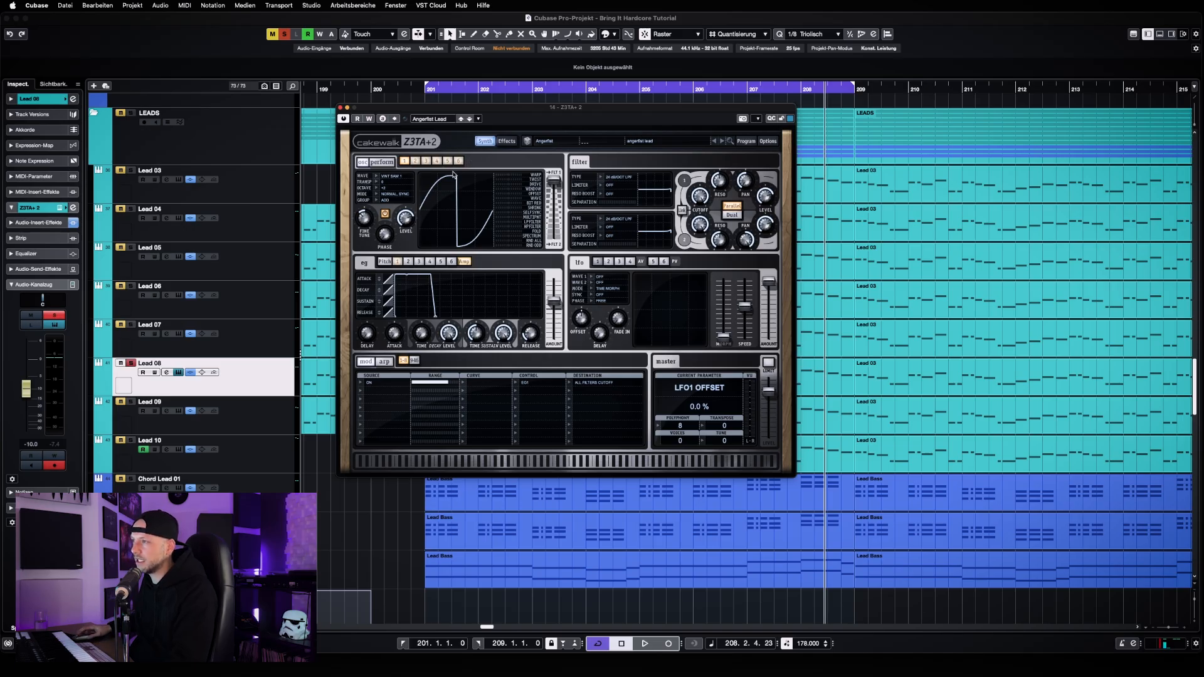
pyautogui.click(446, 120)
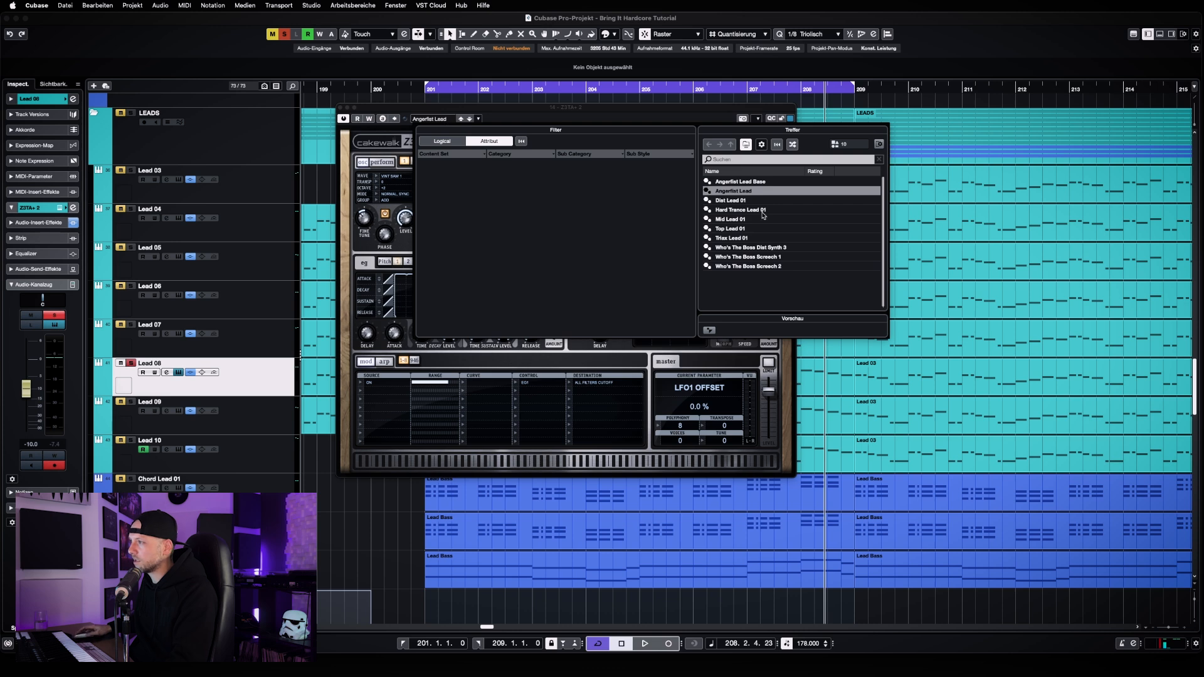
pyautogui.click(664, 117)
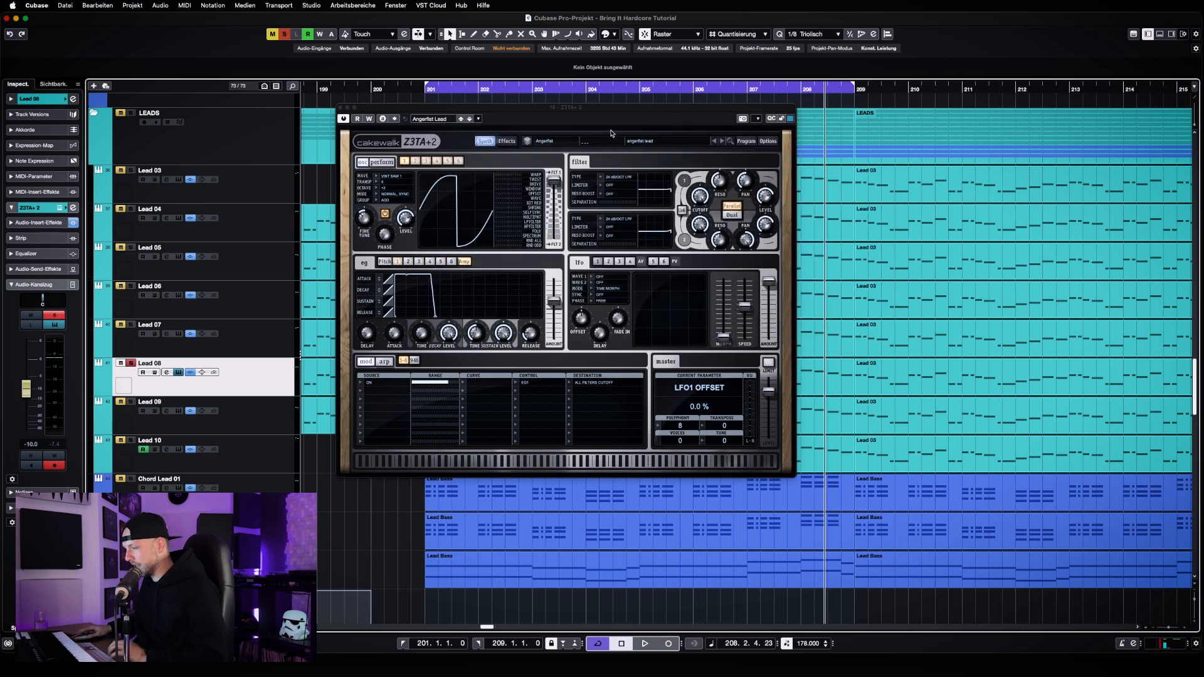
# Listen to the soloed Lead 08 in short passages with Z3TA+ 2 open, close the instrument, and stop playback
pyautogui.press('space')
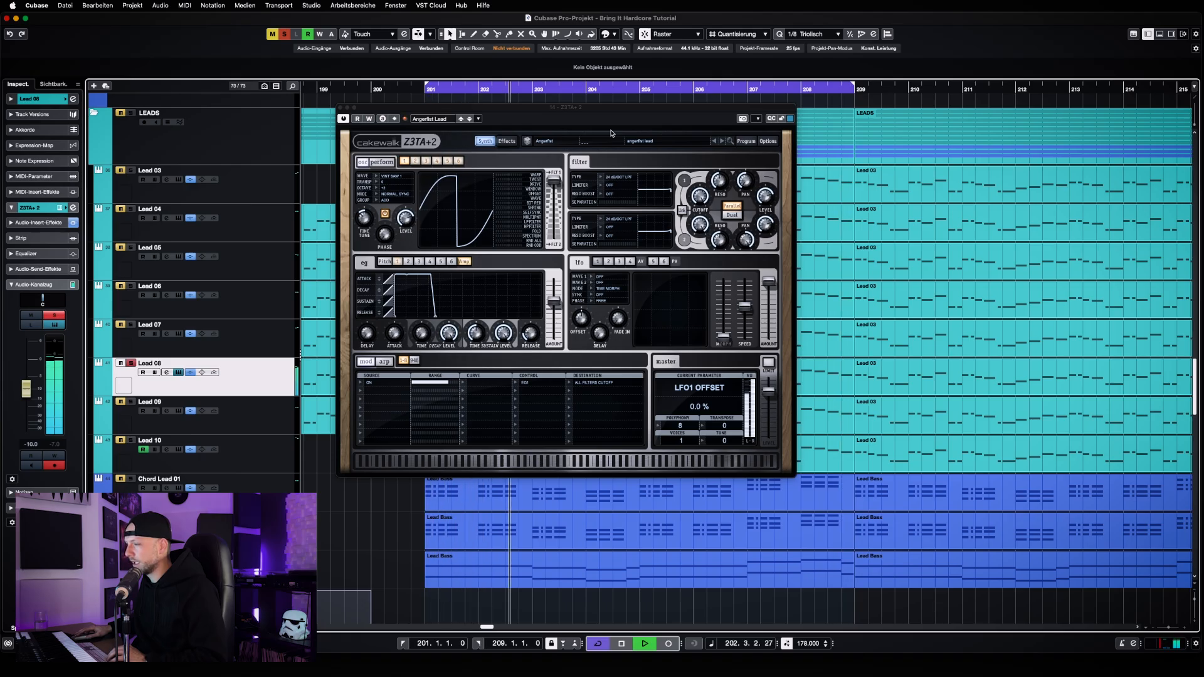
pyautogui.press('space')
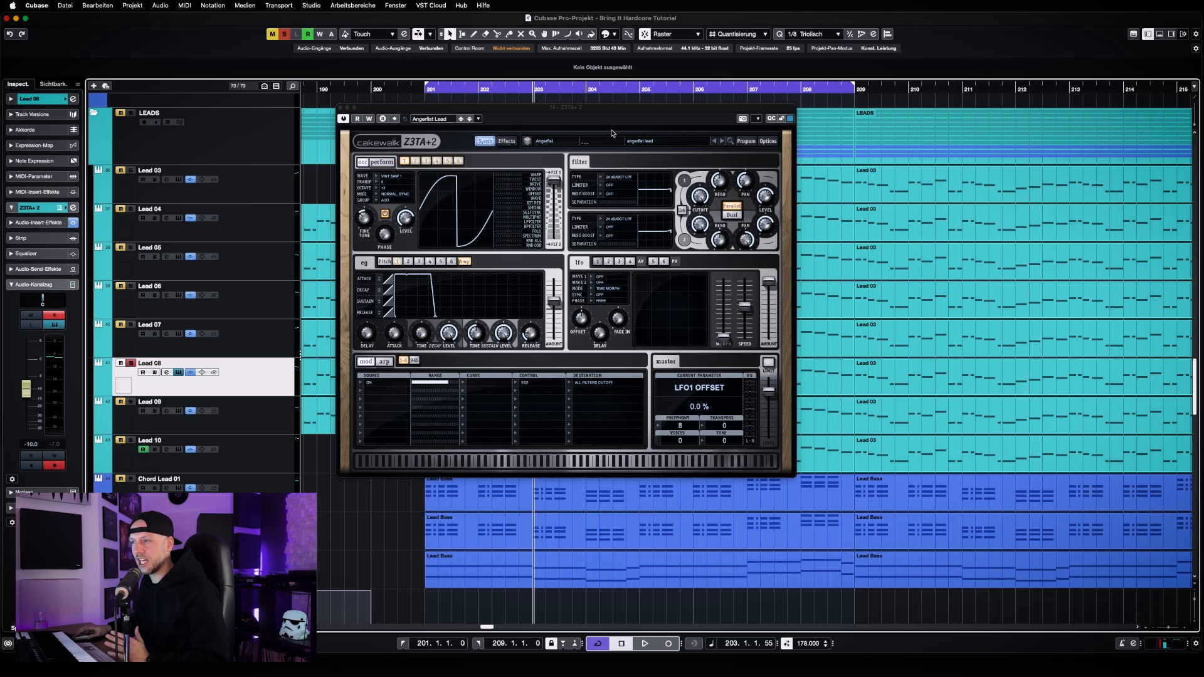
pyautogui.press('space')
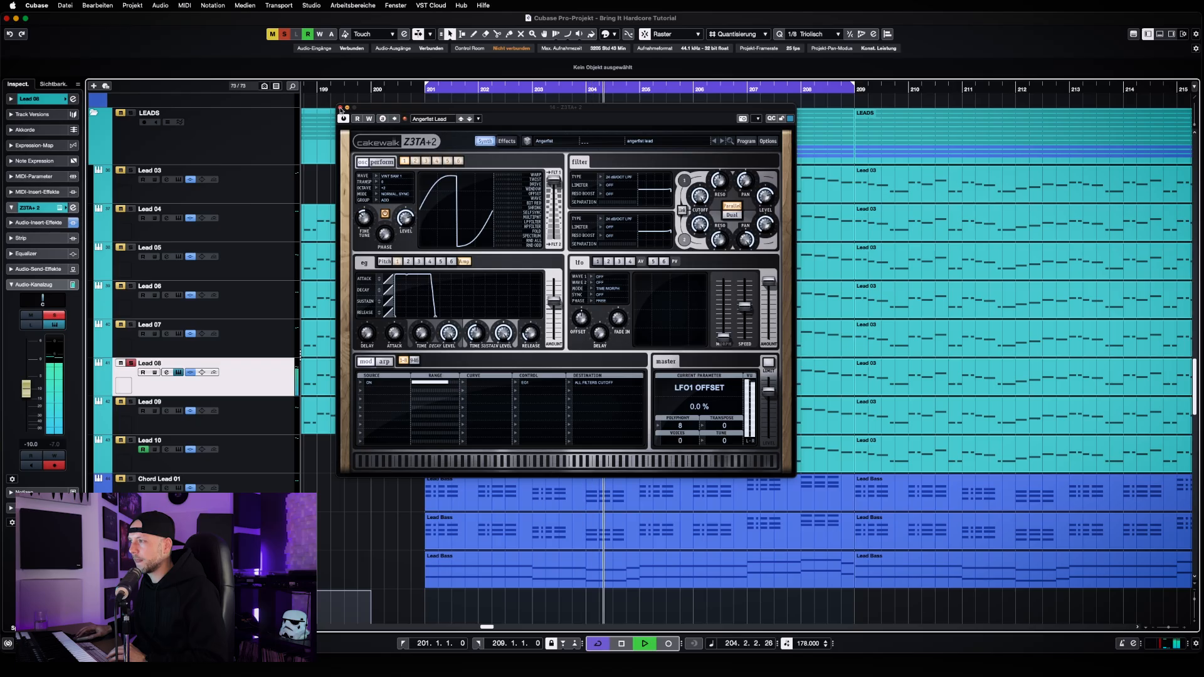
pyautogui.click(339, 107)
pyautogui.press('space')
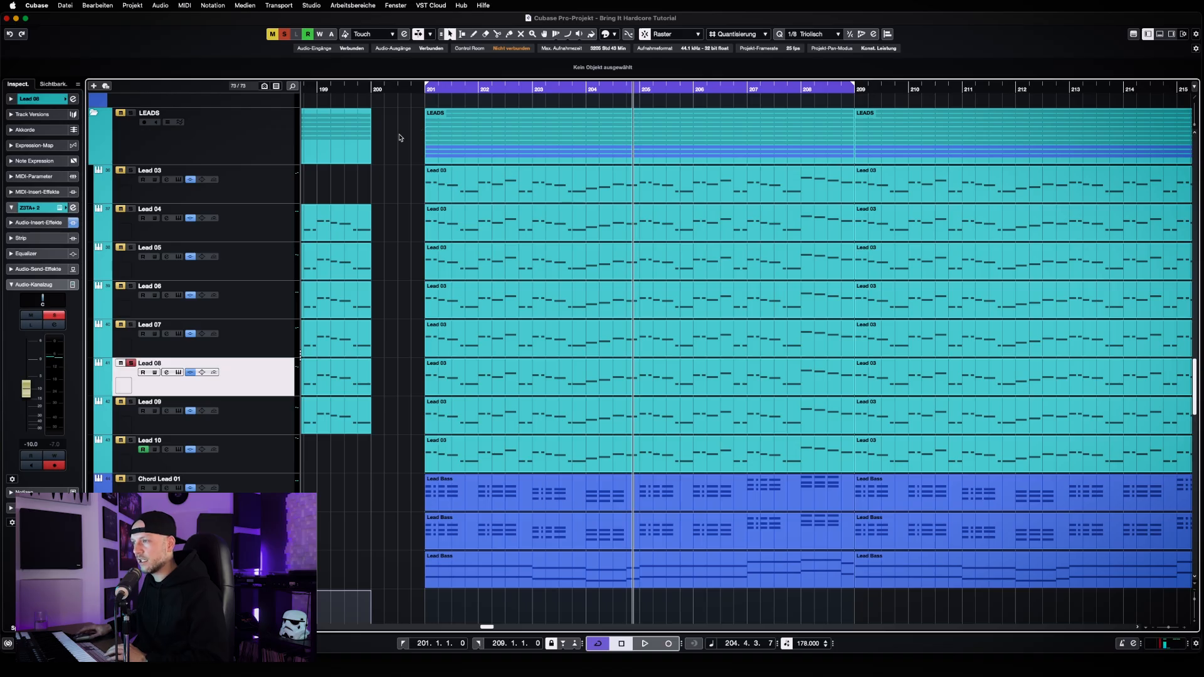
# Open the Pro-Q 3 insert from Lead 08's channel settings and inspect its high, mid and low-mid EQ bands
pyautogui.click(166, 372)
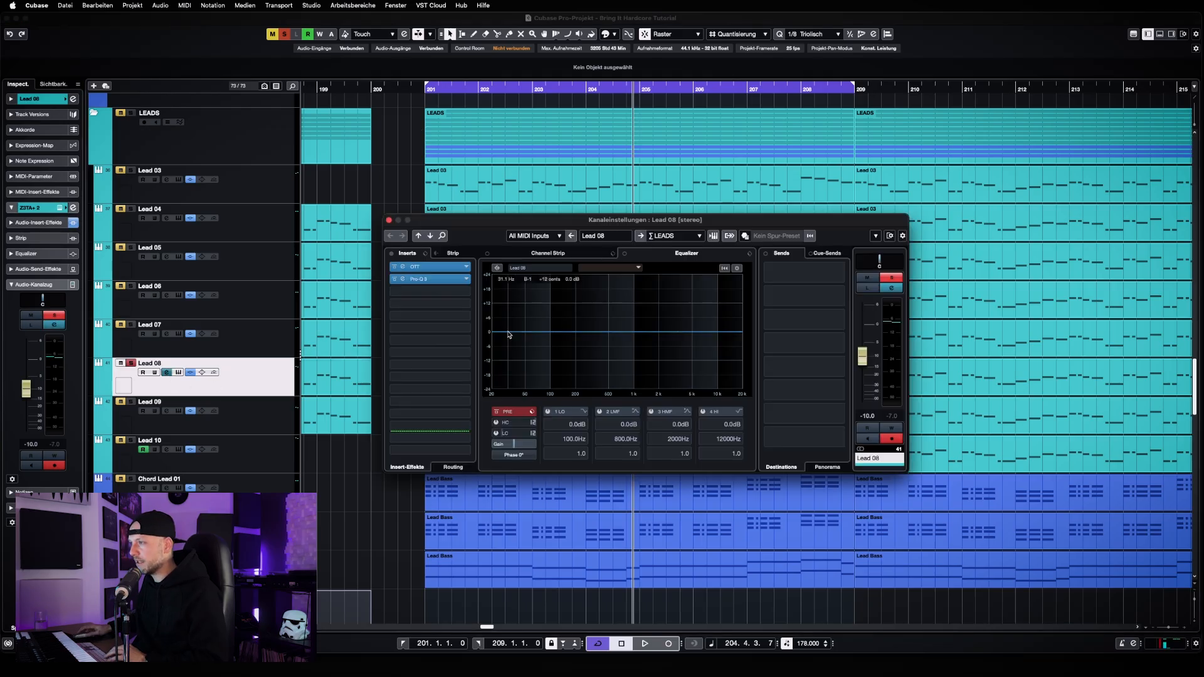
pyautogui.click(441, 279)
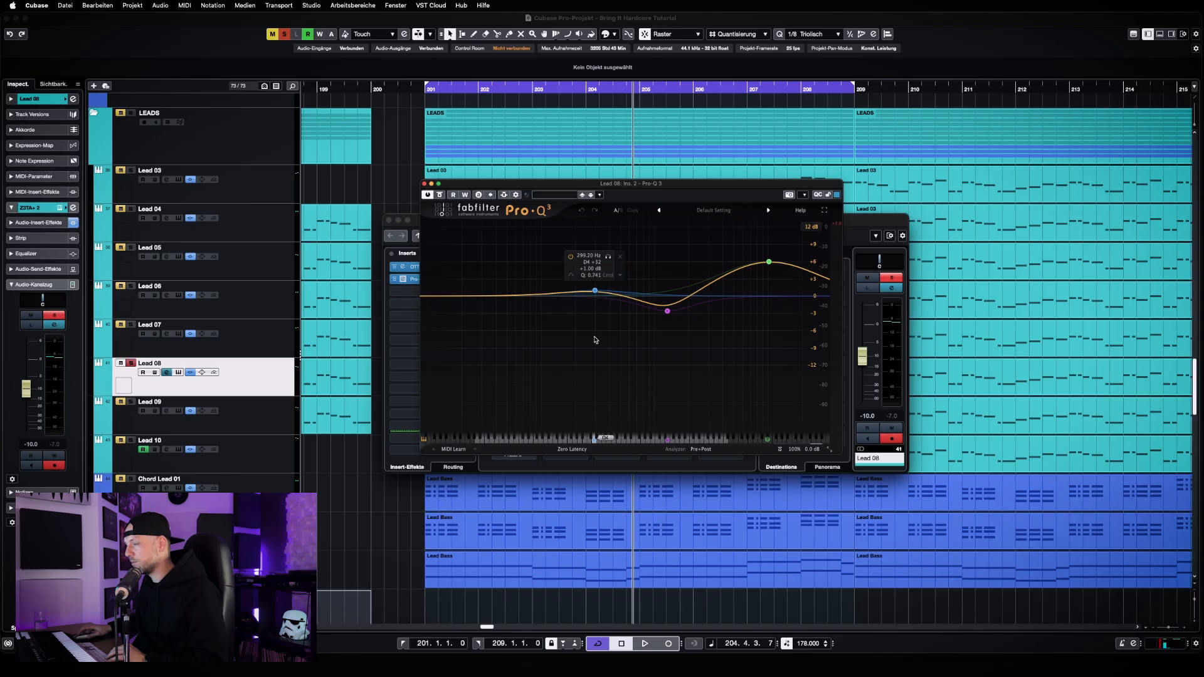
pyautogui.moveTo(767, 262)
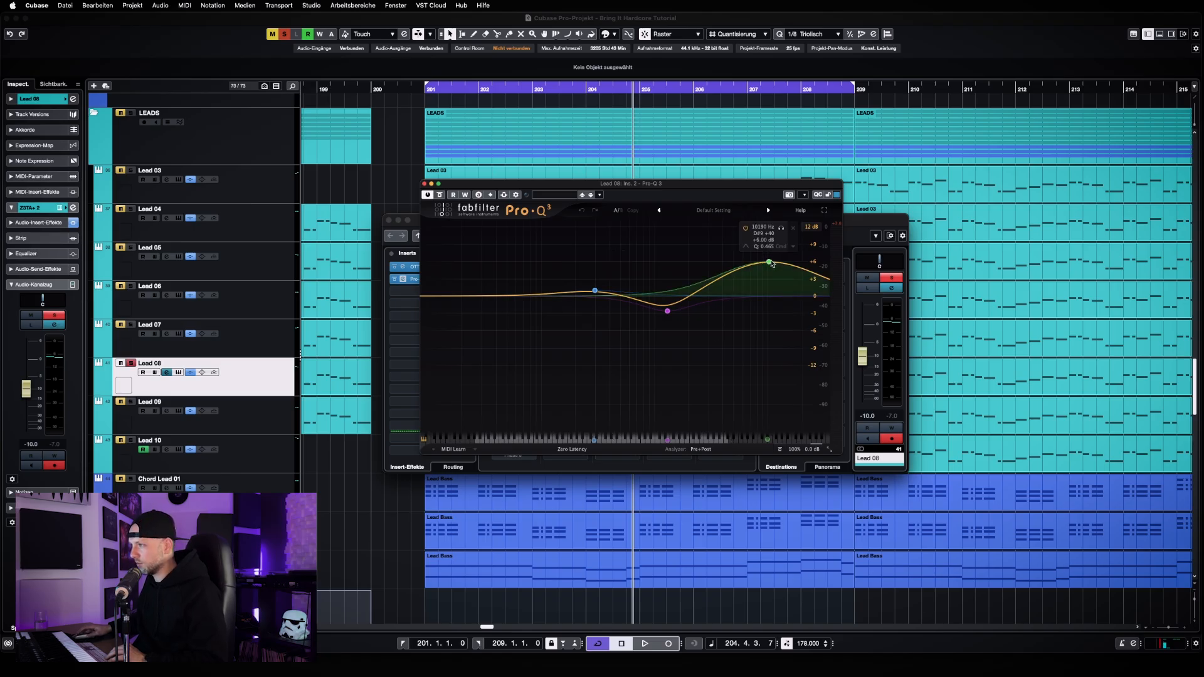
pyautogui.moveTo(679, 308)
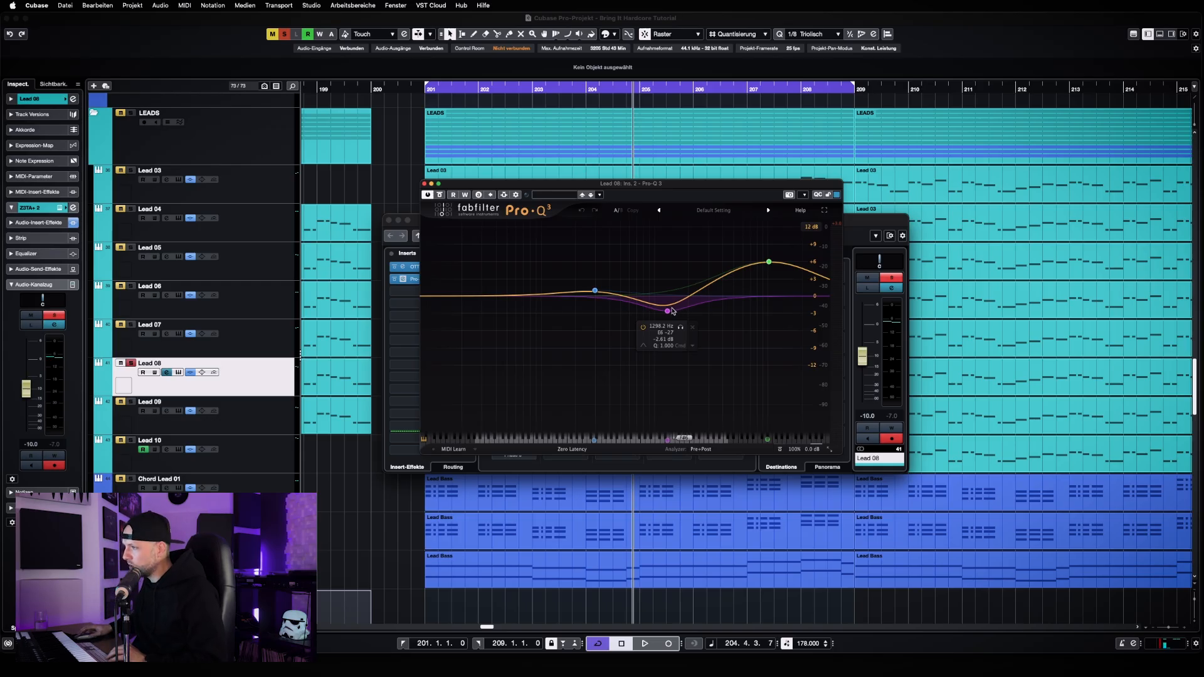
pyautogui.moveTo(596, 292)
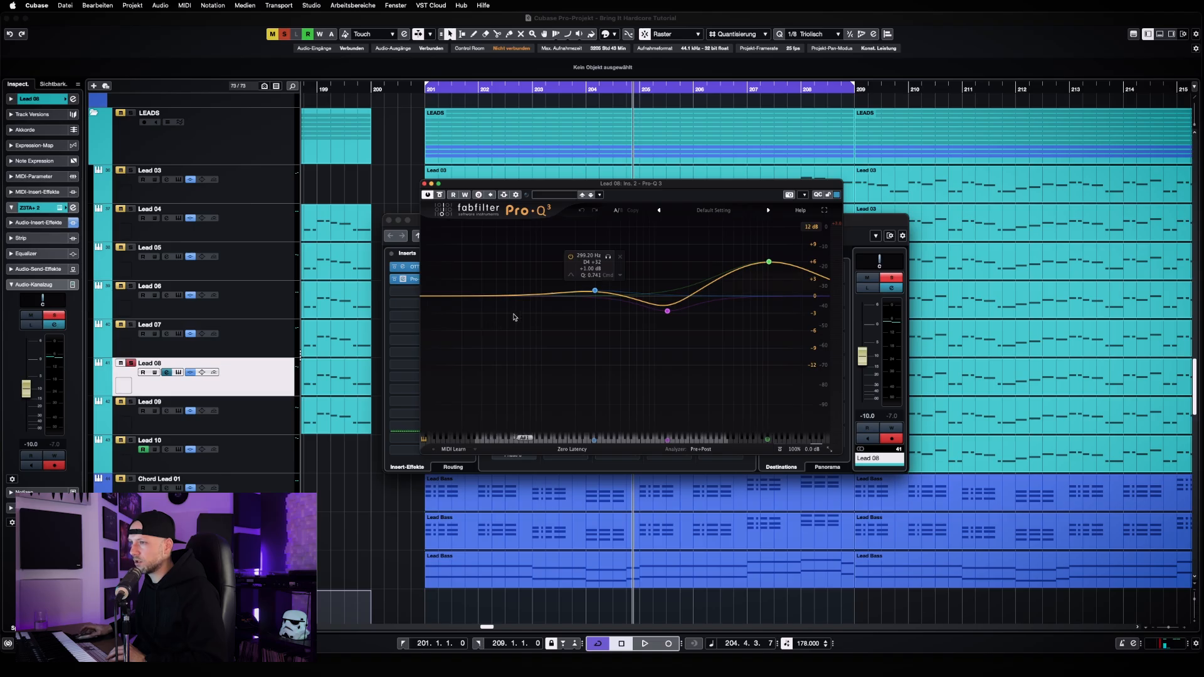
# Play Lead 08 and compare its sound with Pro-Q 3 bypassed and active, leaving the EQ active and stopping playback
pyautogui.press('space')
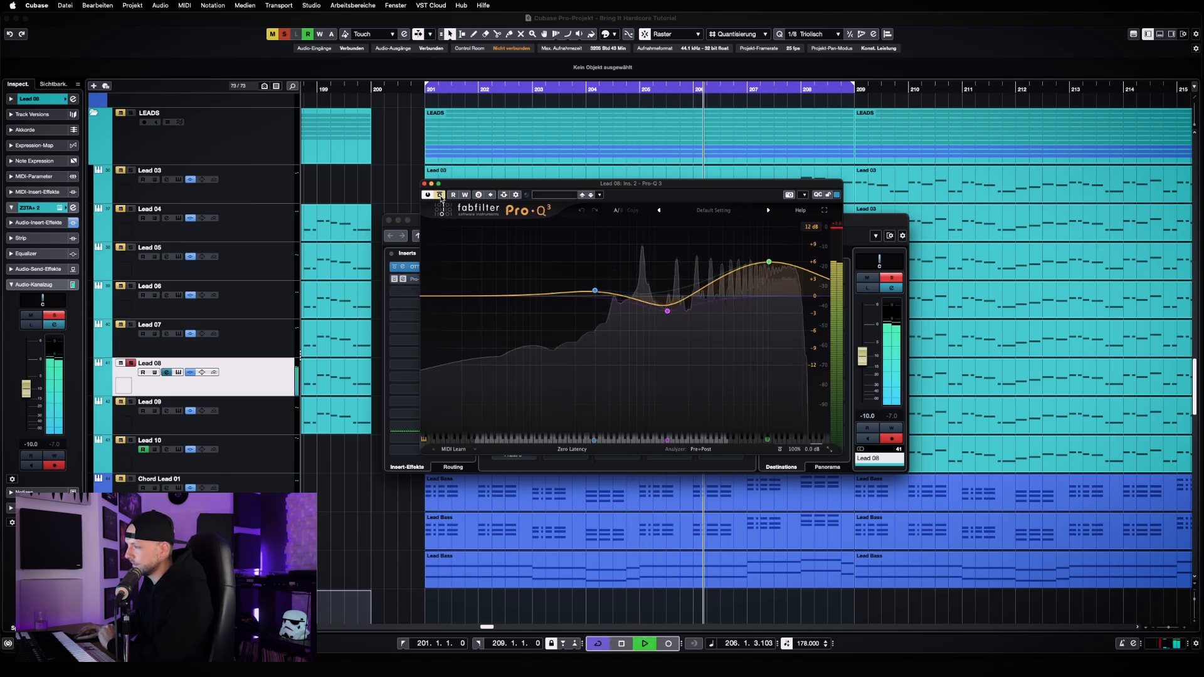
pyautogui.click(439, 195)
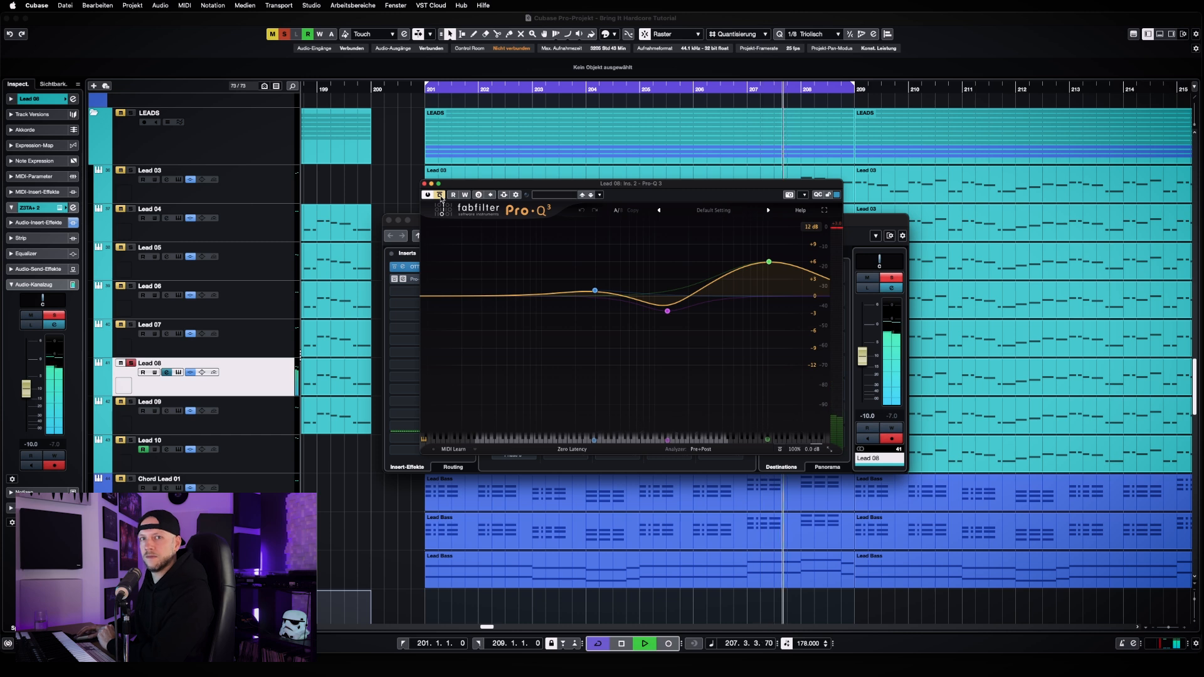
pyautogui.click(441, 198)
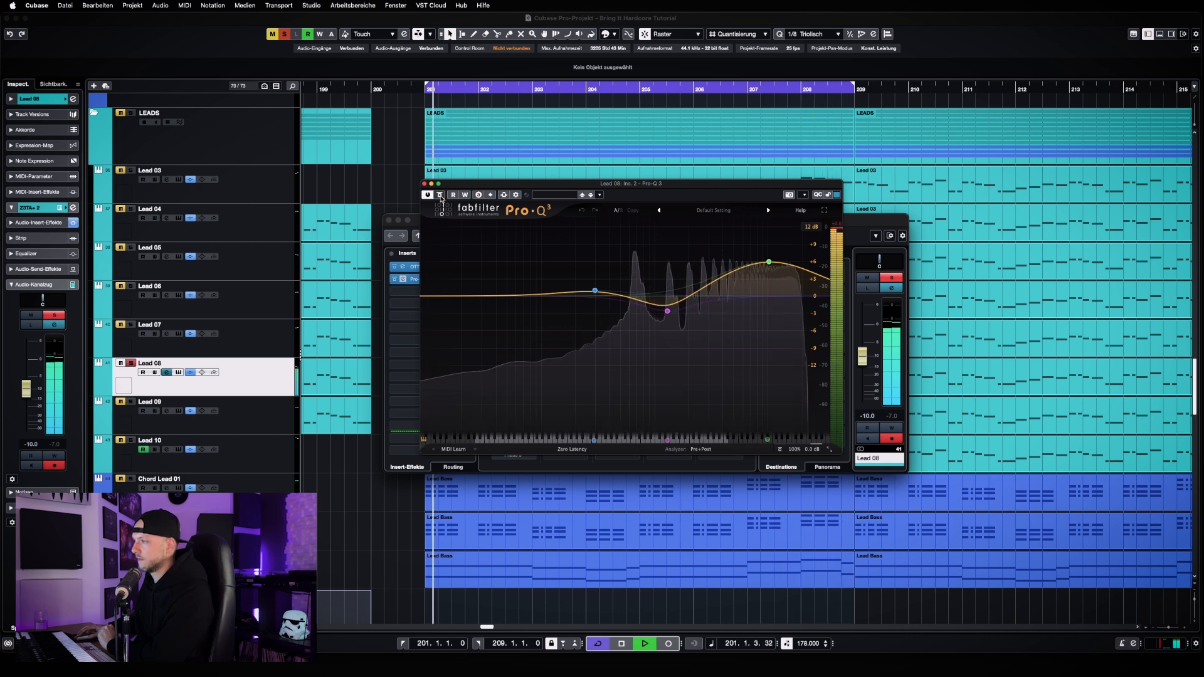
pyautogui.press('space')
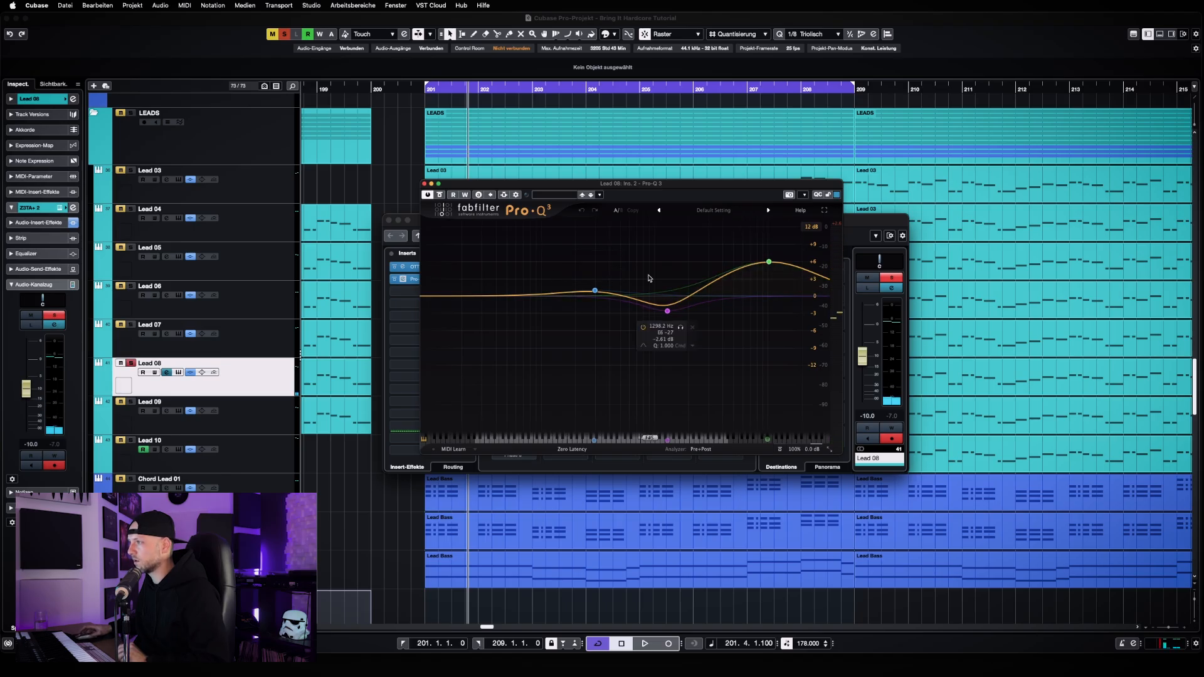
# Close Lead 08's Pro-Q 3 window and its channel settings to return to the arrangement
pyautogui.click(608, 294)
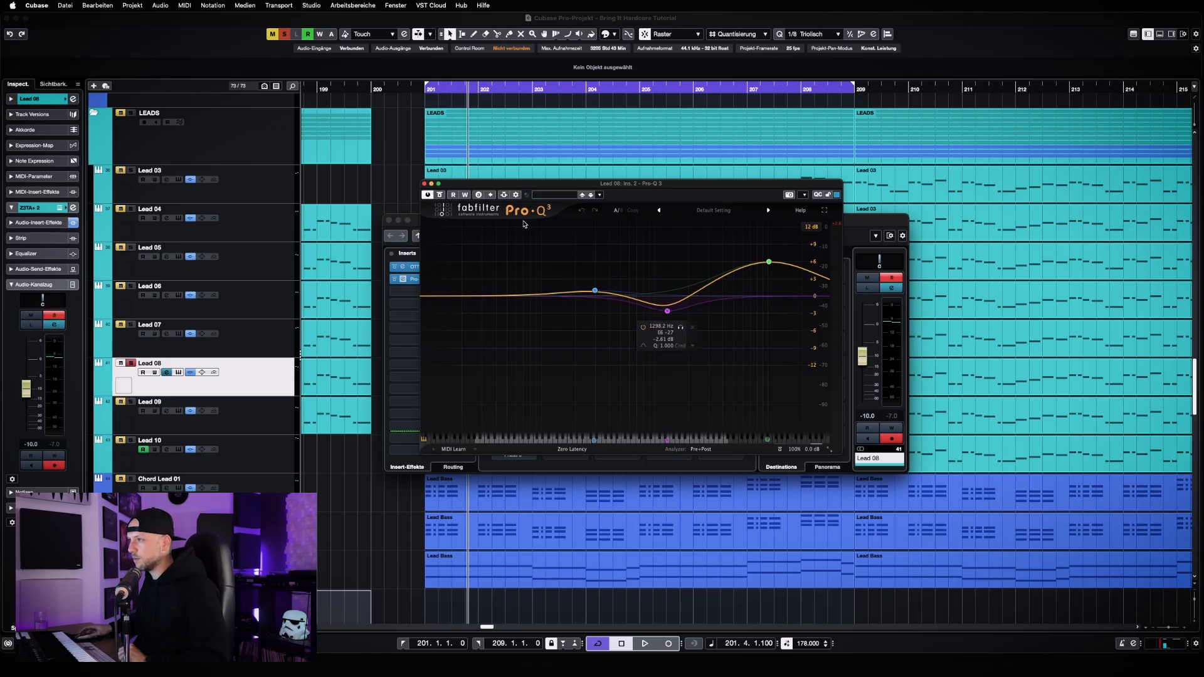
pyautogui.click(424, 183)
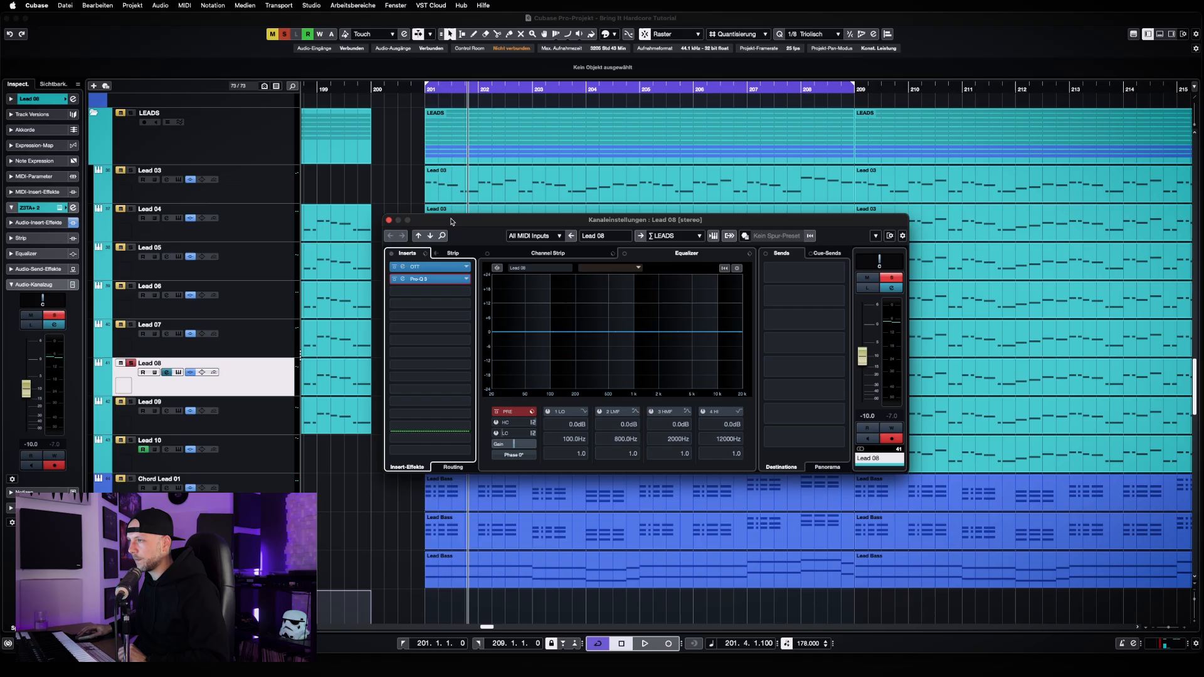
pyautogui.click(389, 220)
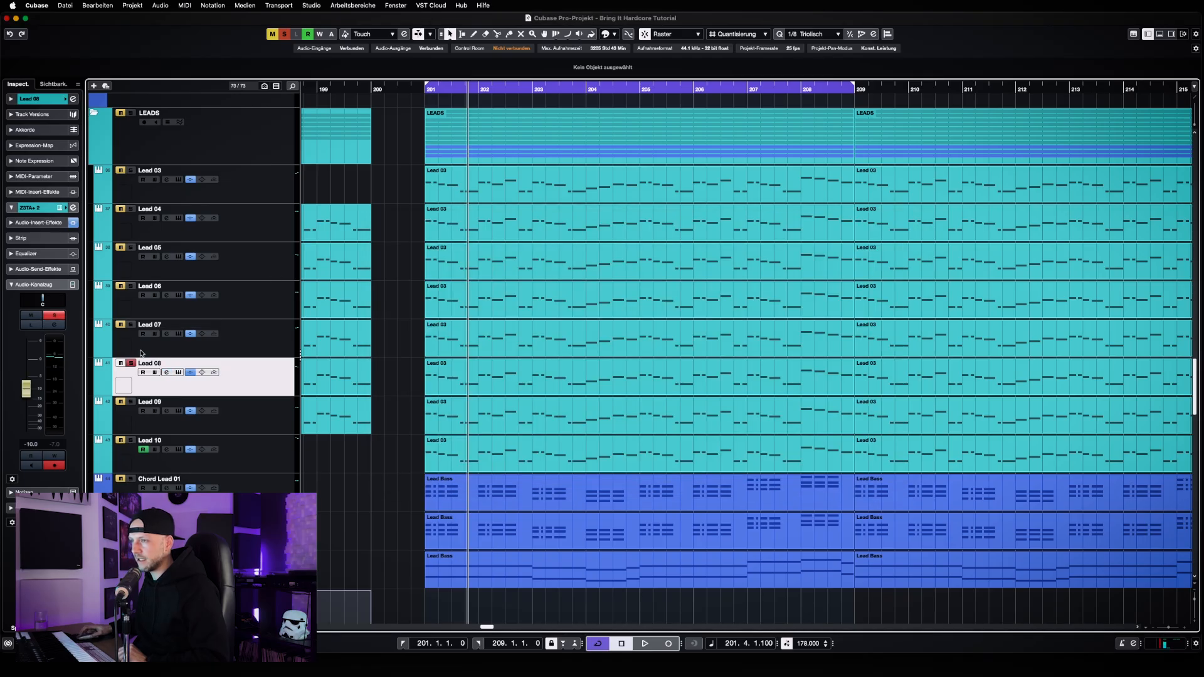
# Take Lead 08 out of solo and solo Lead 07, Lead 06, Lead 05, Lead 04 and Lead 03 instead
pyautogui.click(130, 362)
pyautogui.click(131, 325)
pyautogui.click(132, 286)
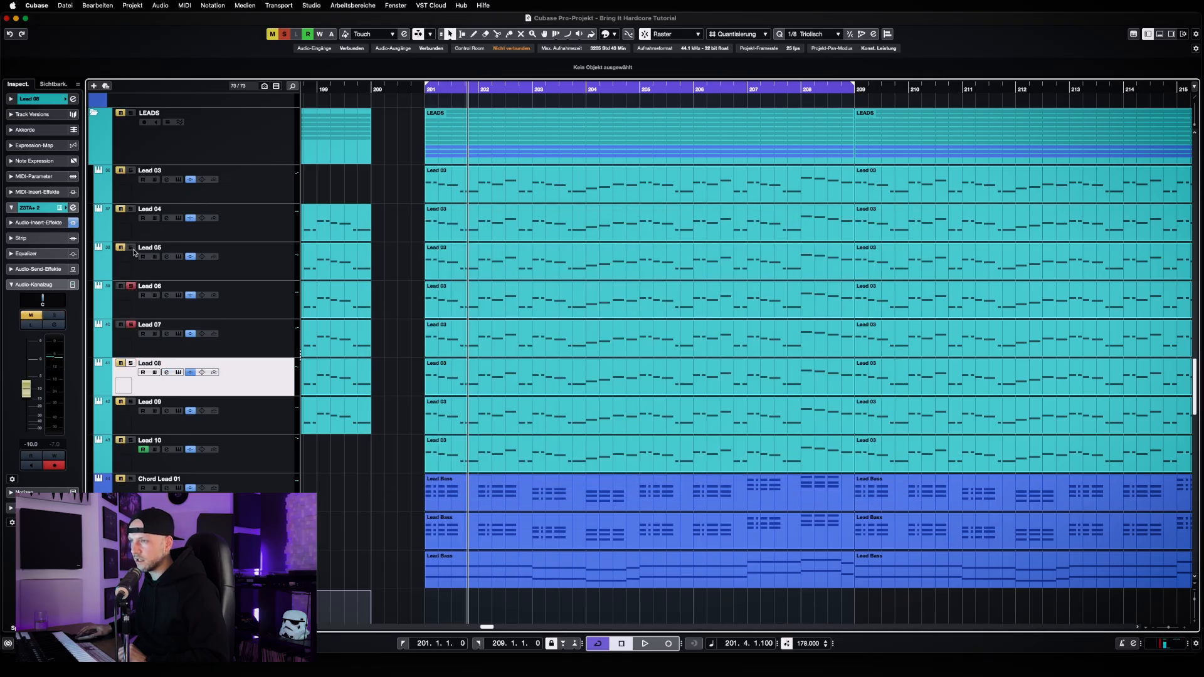
pyautogui.click(131, 248)
pyautogui.click(131, 209)
pyautogui.click(131, 170)
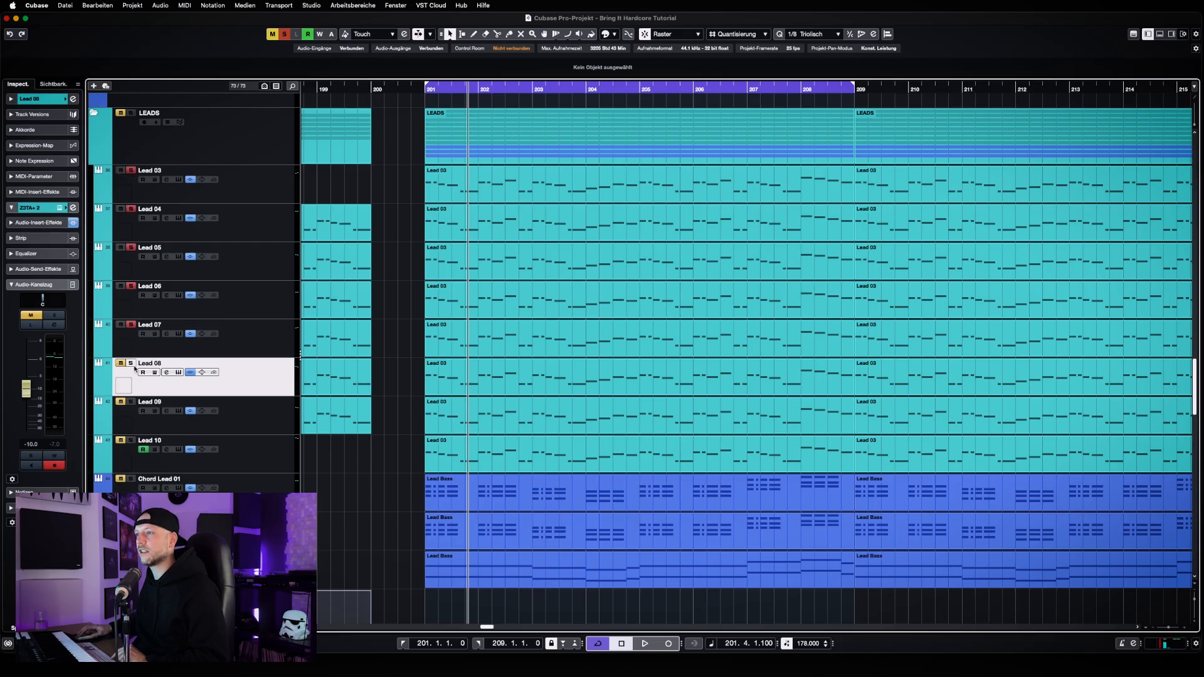
# Play the soloed leads and compare the combined sound with and without Lead 08, leaving Lead 08 soloed
pyautogui.press('space')
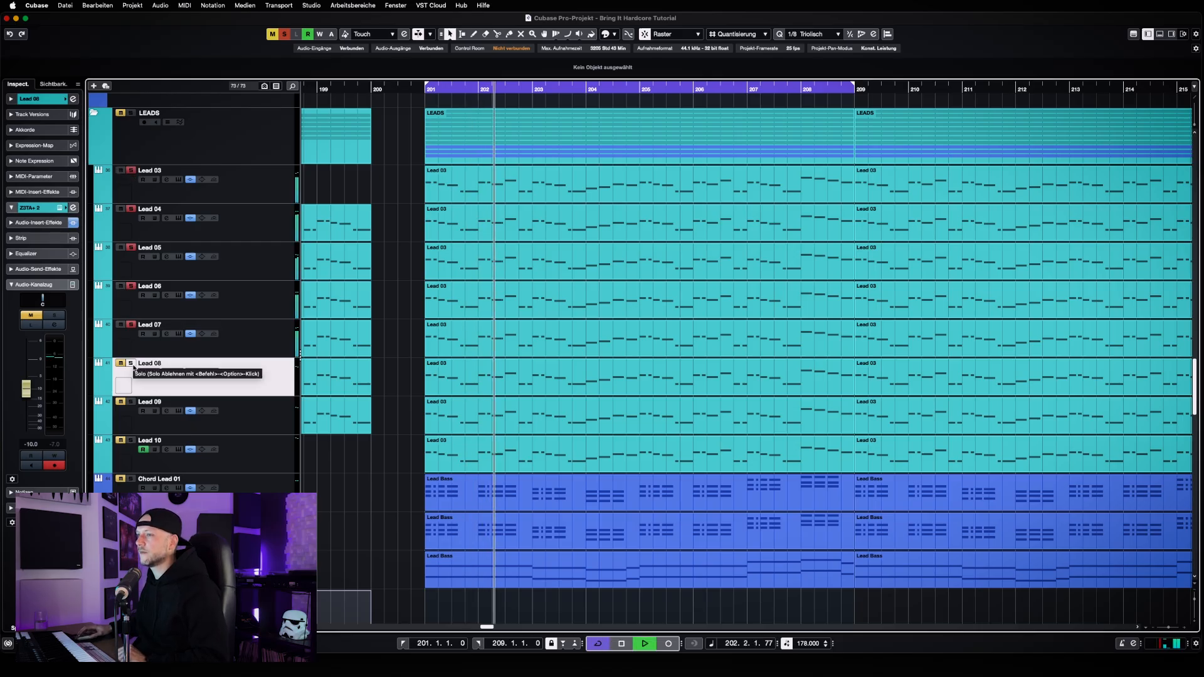
pyautogui.click(131, 365)
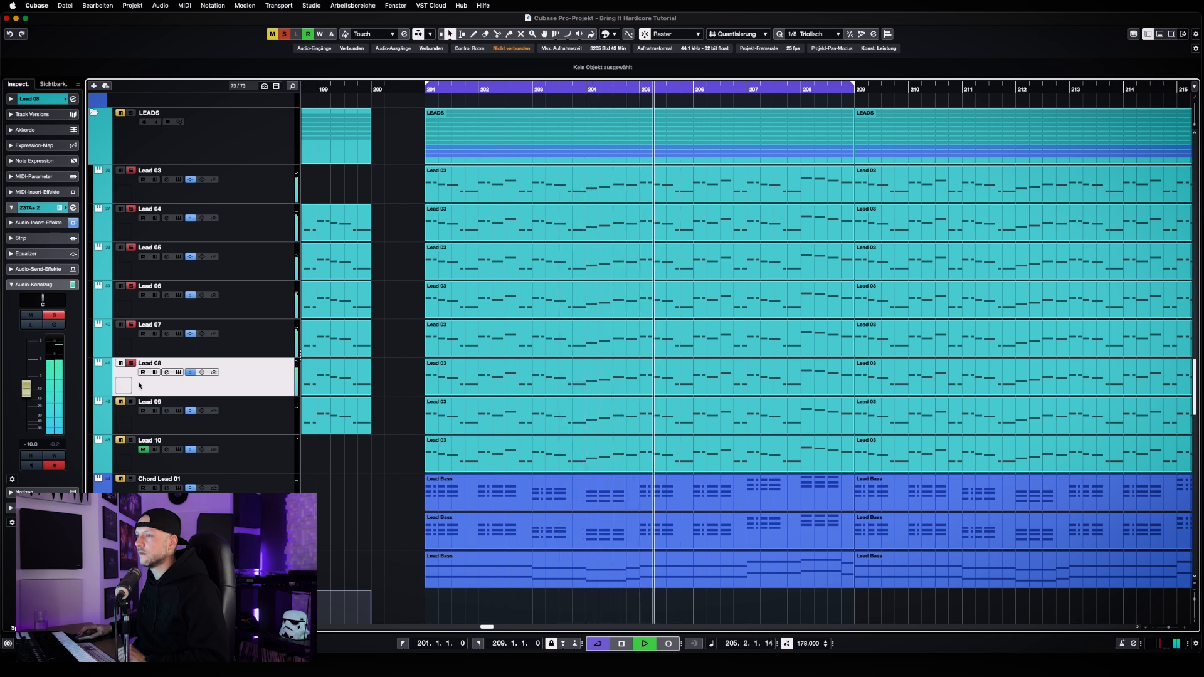
pyautogui.click(132, 364)
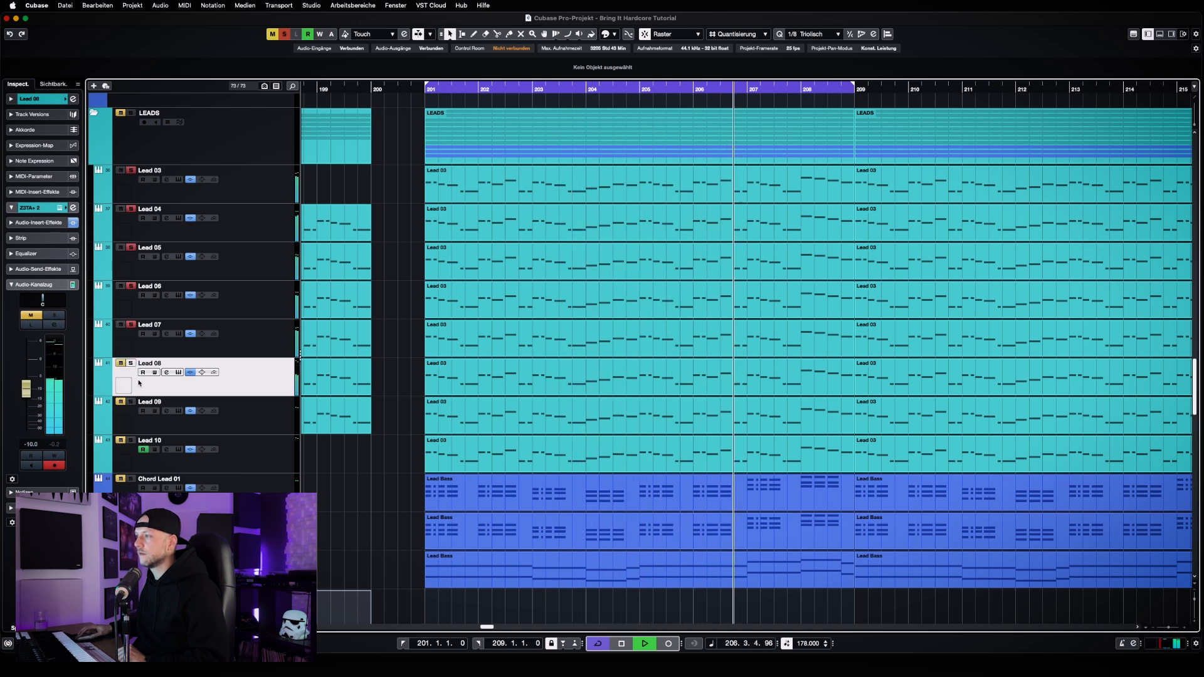
pyautogui.click(131, 364)
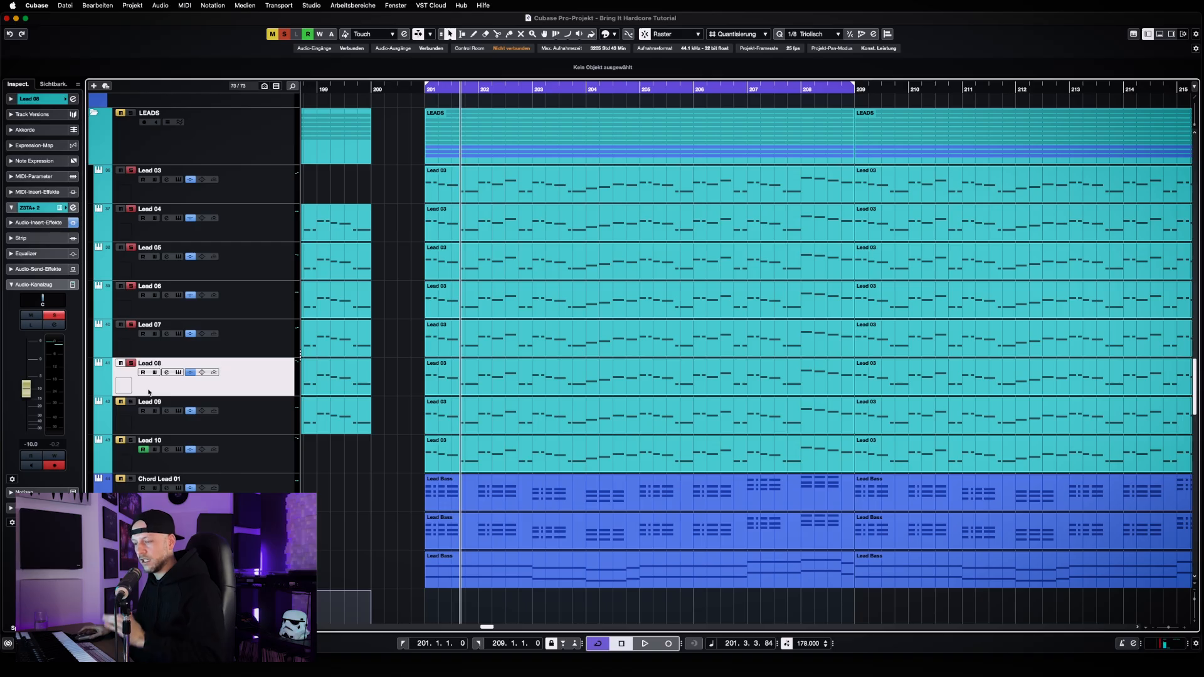
# Select Lead 09, clear all mutes and solos, solo only Lead 09, and listen to a short passage
pyautogui.click(259, 413)
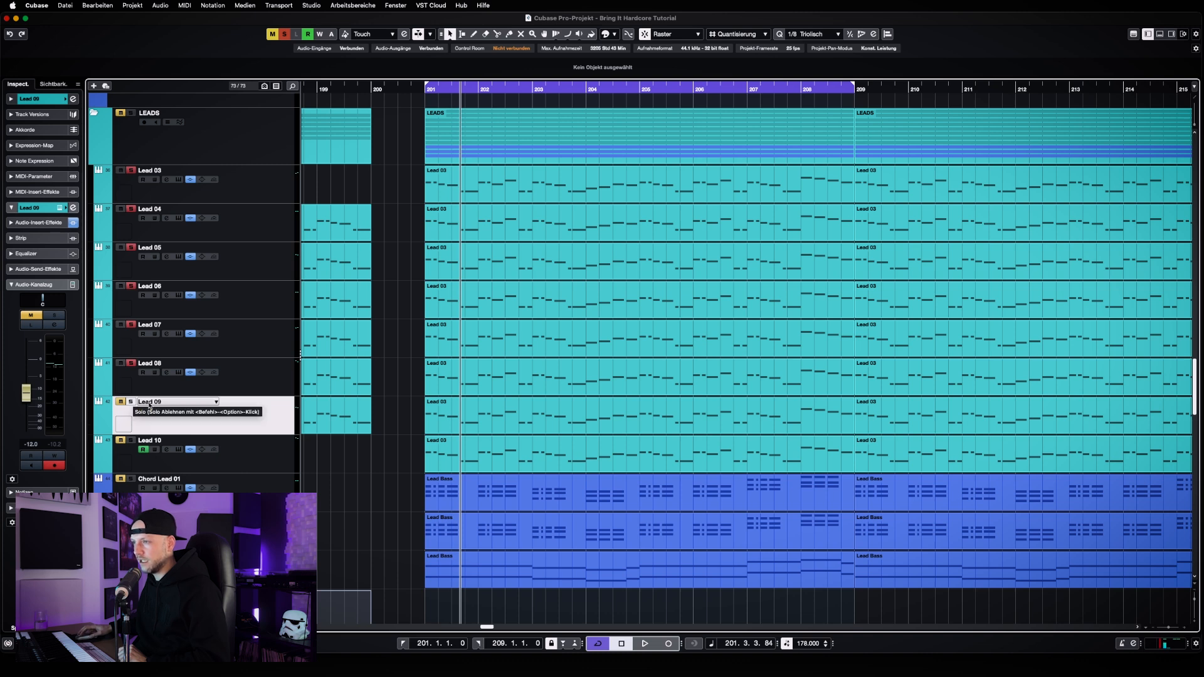
pyautogui.click(286, 33)
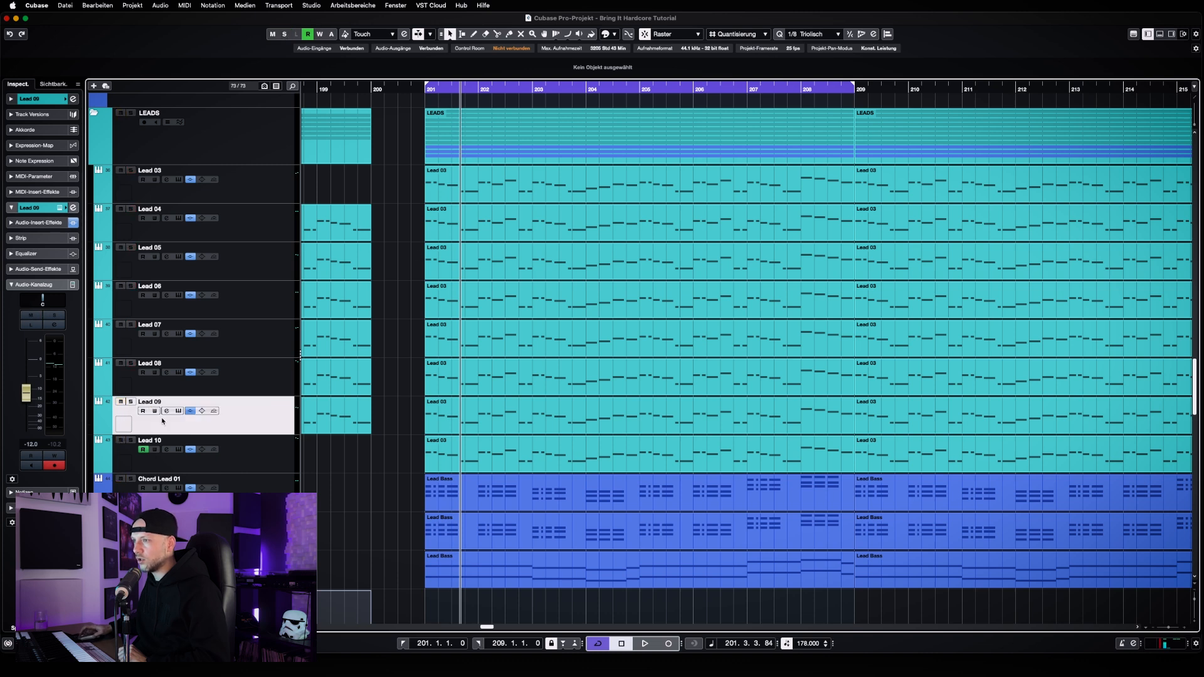
pyautogui.click(131, 402)
pyautogui.press('space')
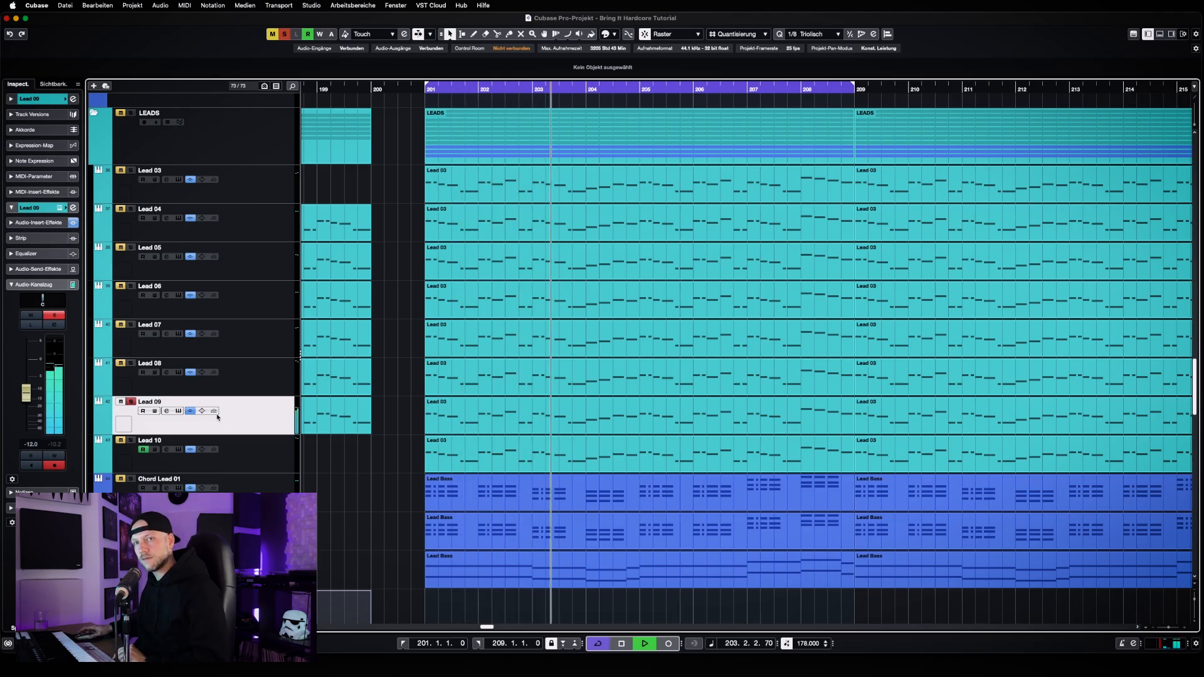
pyautogui.press('space')
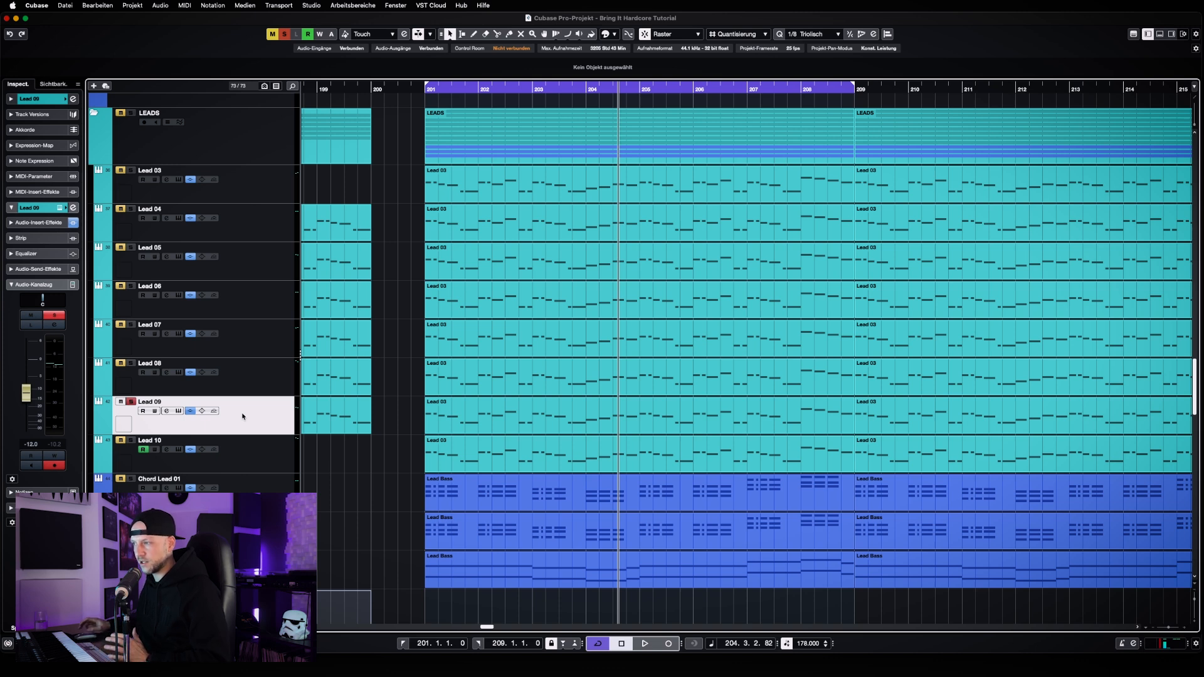
# Open Lead 09's MIDI part at bar 201, try all its notes one octave higher, and audition it from the loop start
pyautogui.doubleClick(443, 424)
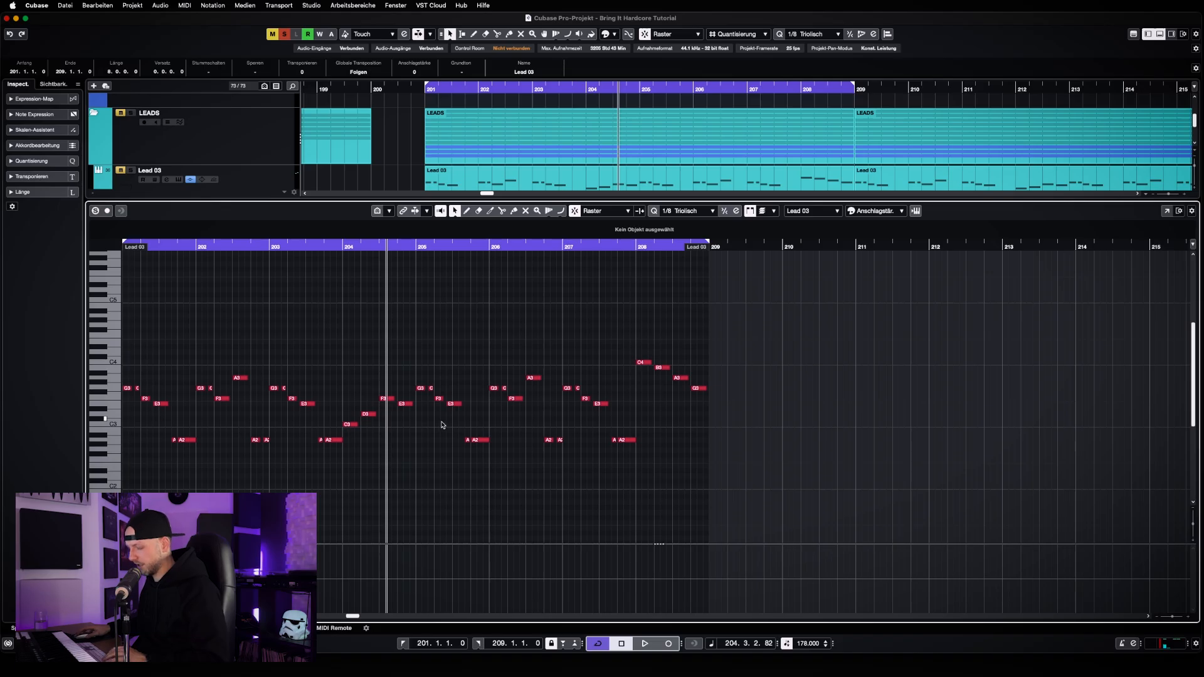
pyautogui.press('super+a')
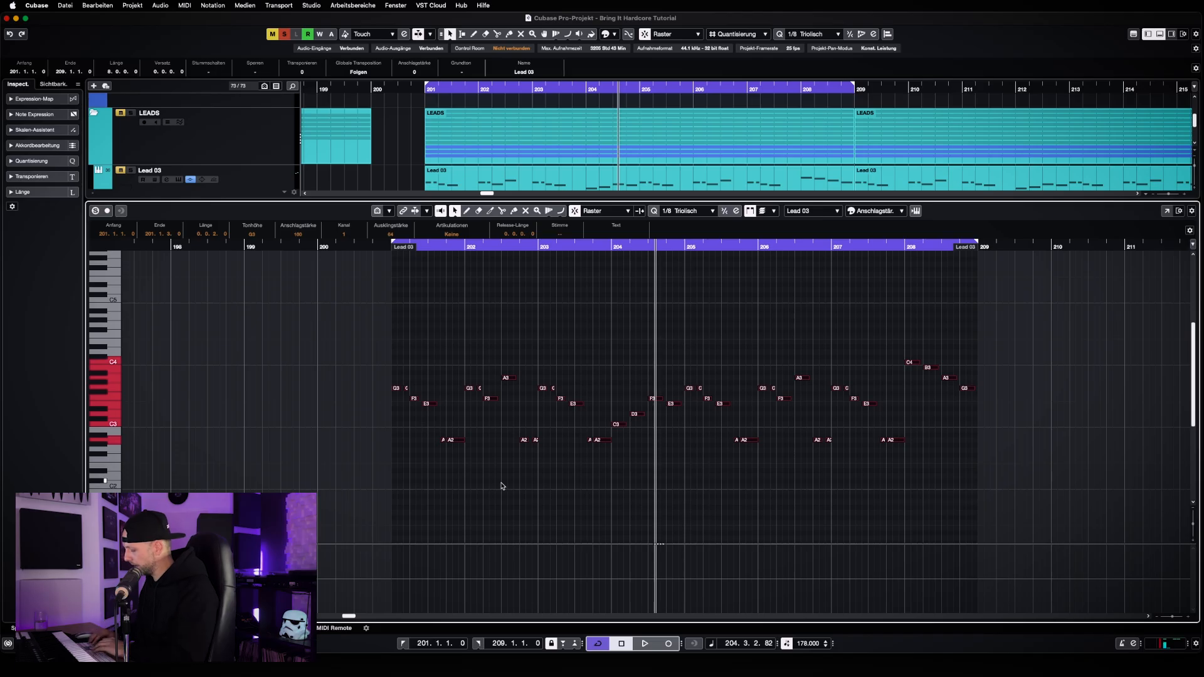
pyautogui.hotkey('shift', 'Up')
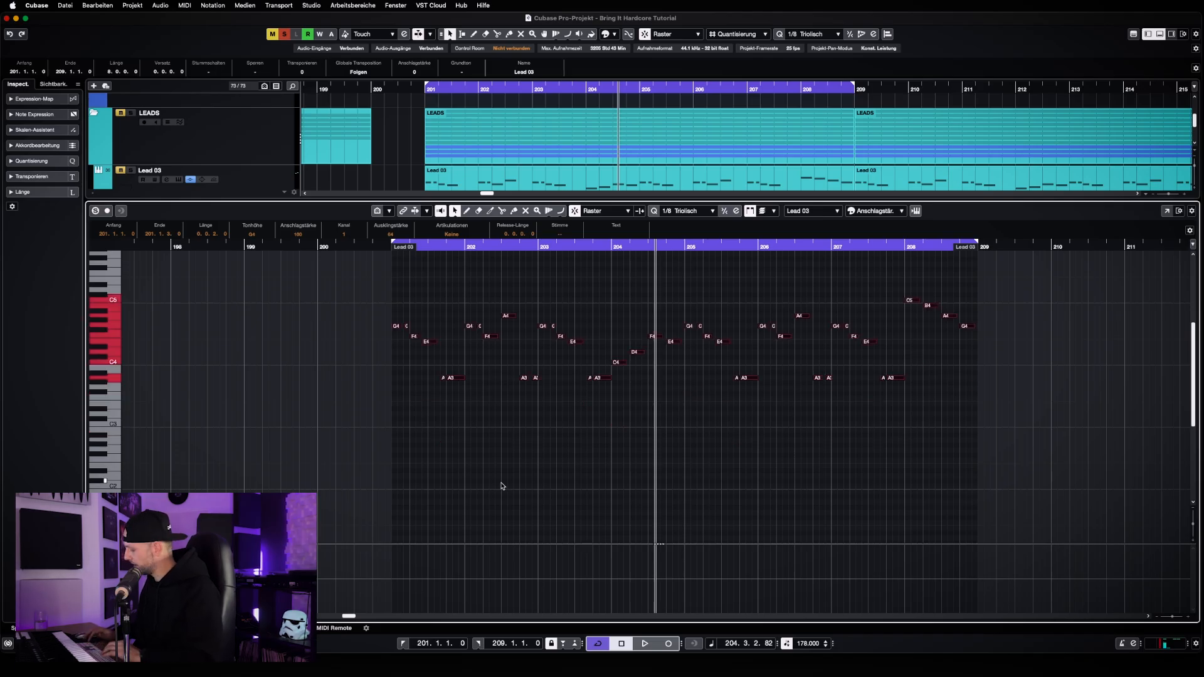
pyautogui.press('KP_1')
pyautogui.press('space')
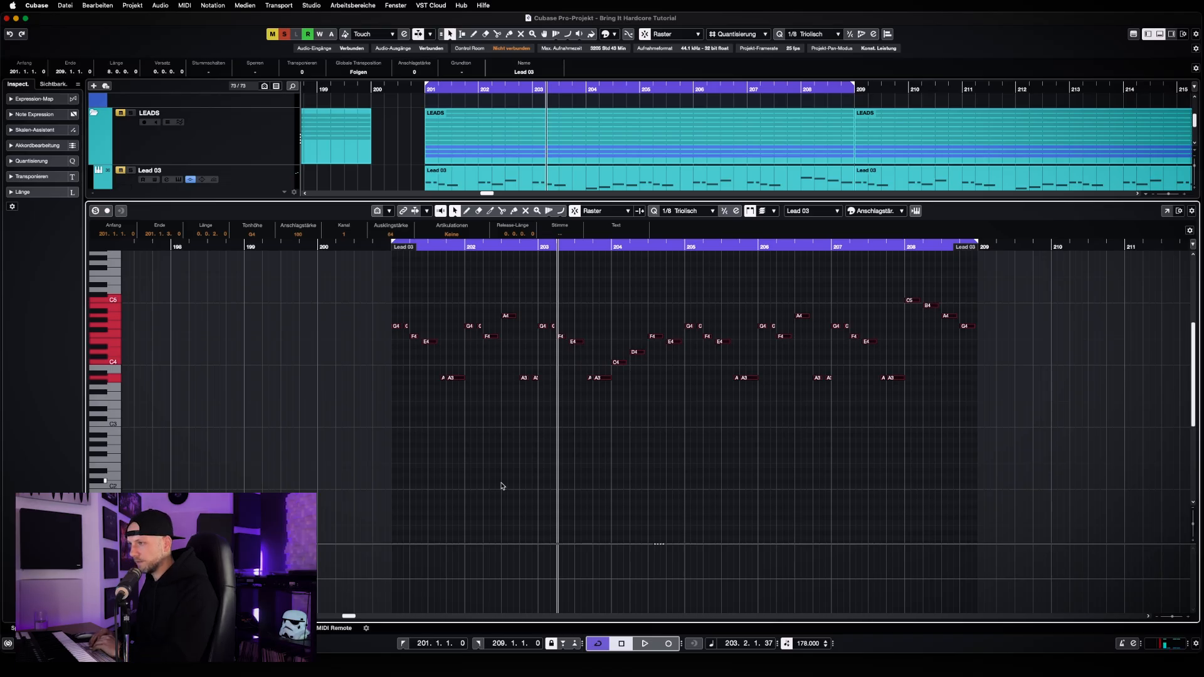
# Transpose the Lead 09 notes back down one octave, close the note editor, and replay the part from bar 201
pyautogui.hotkey('shift', 'Down')
pyautogui.press('KP_1')
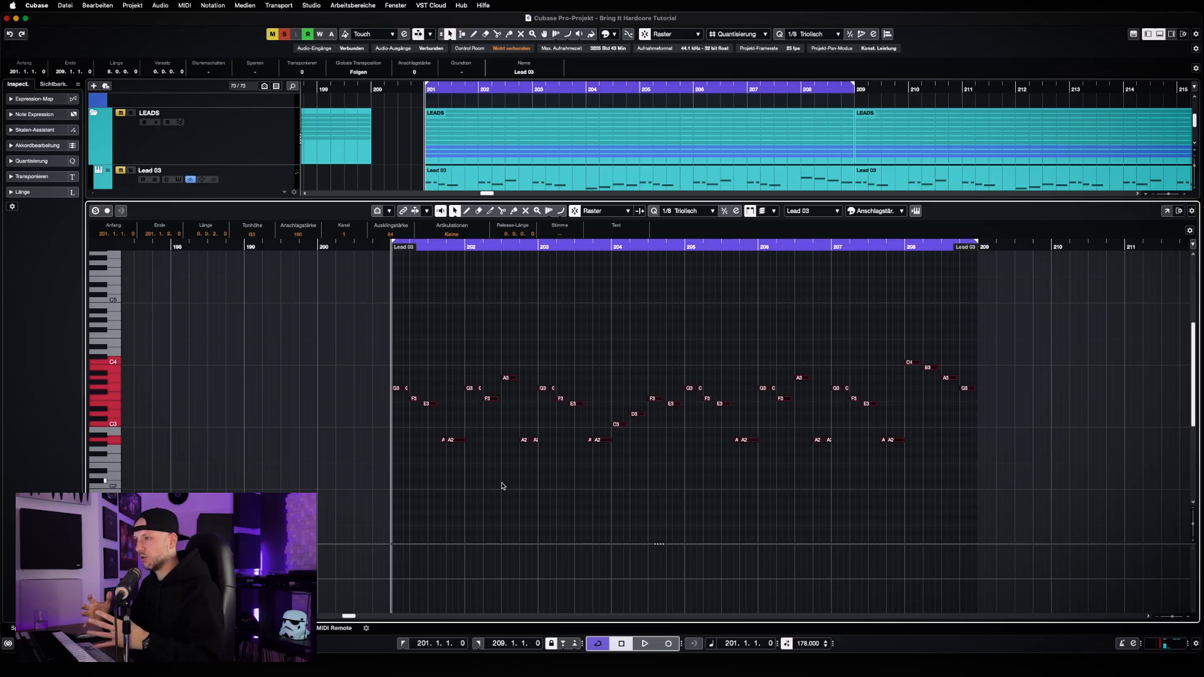
pyautogui.press('alt+super+e')
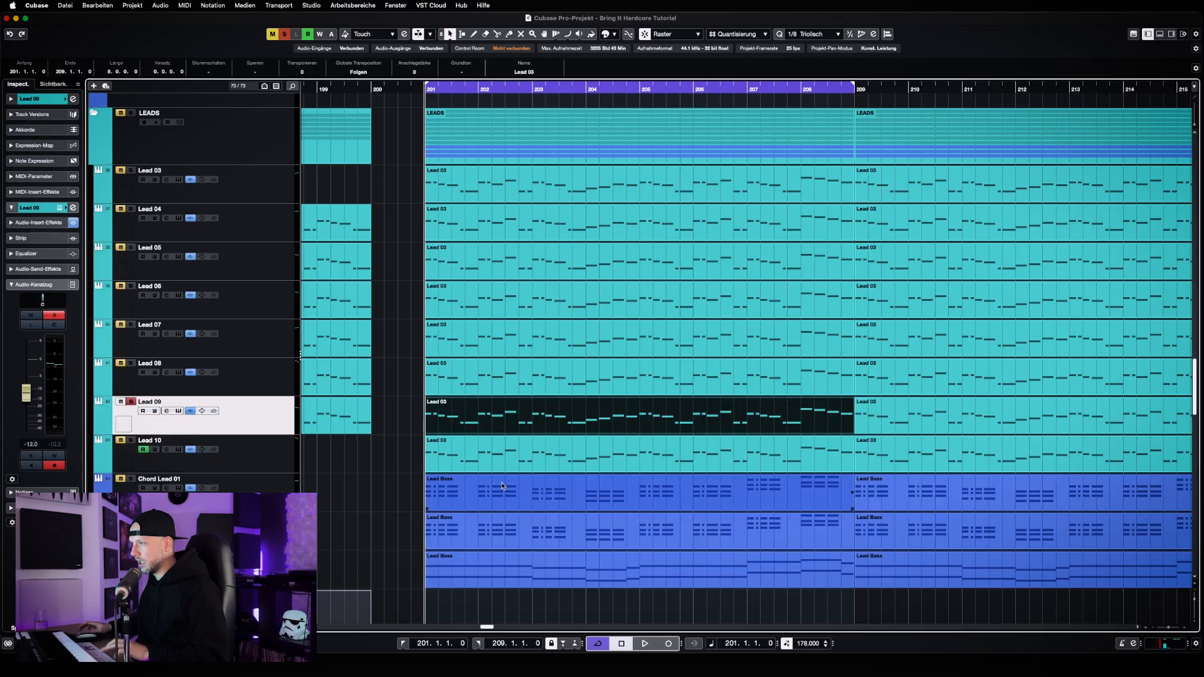
pyautogui.press('space')
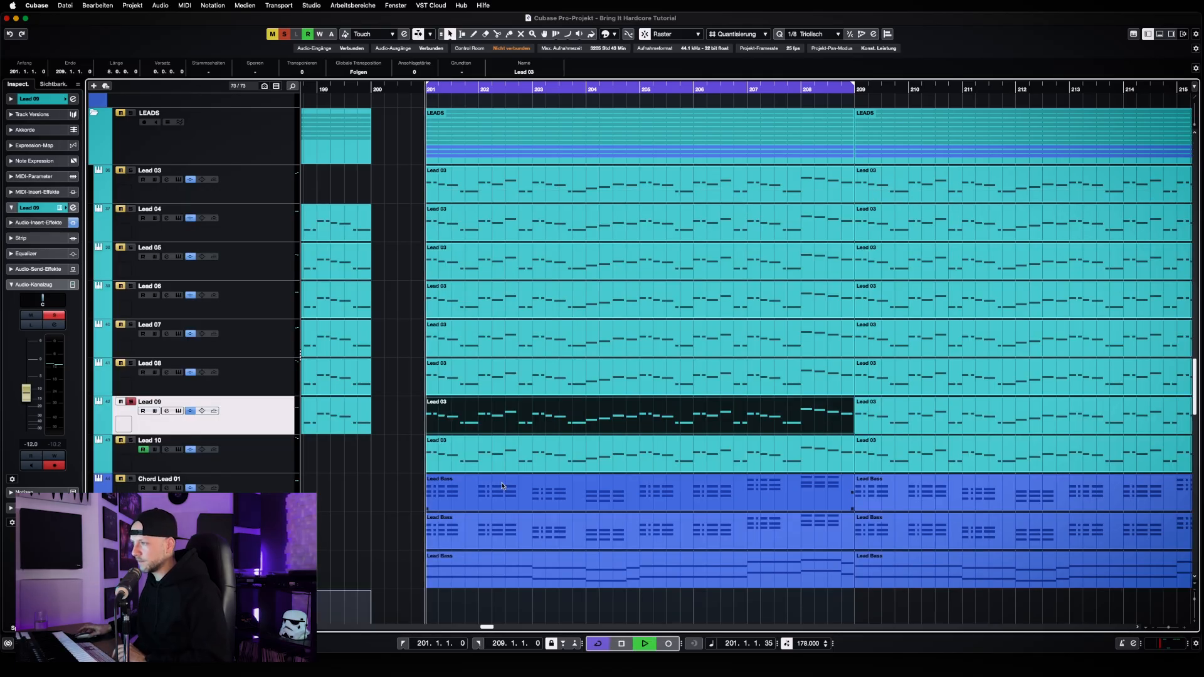
pyautogui.press('space')
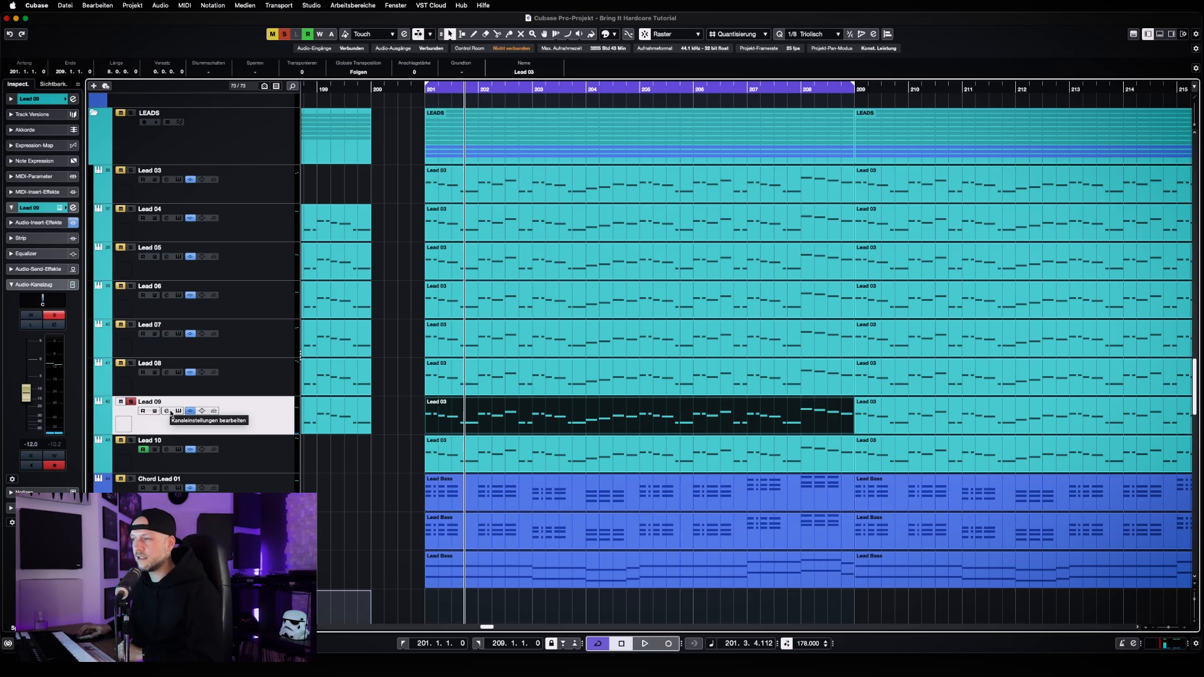
# Open Lead 09's channel settings, check the OTT insert's settings, and close the OTT window
pyautogui.click(169, 412)
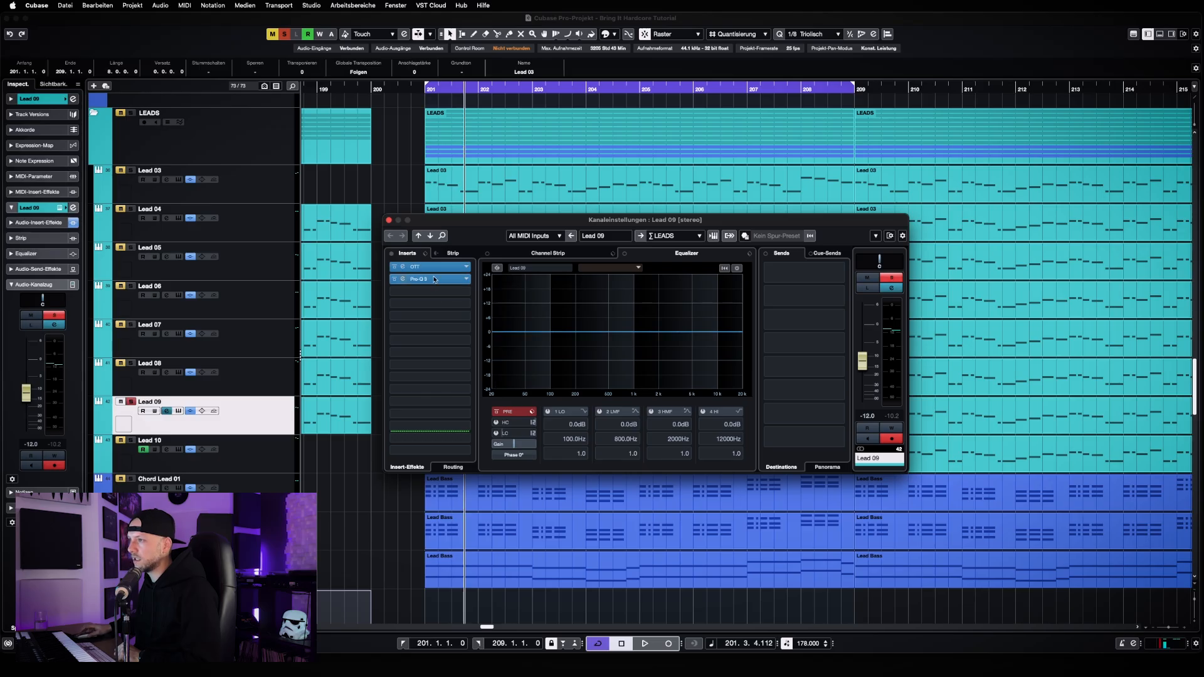
pyautogui.click(403, 266)
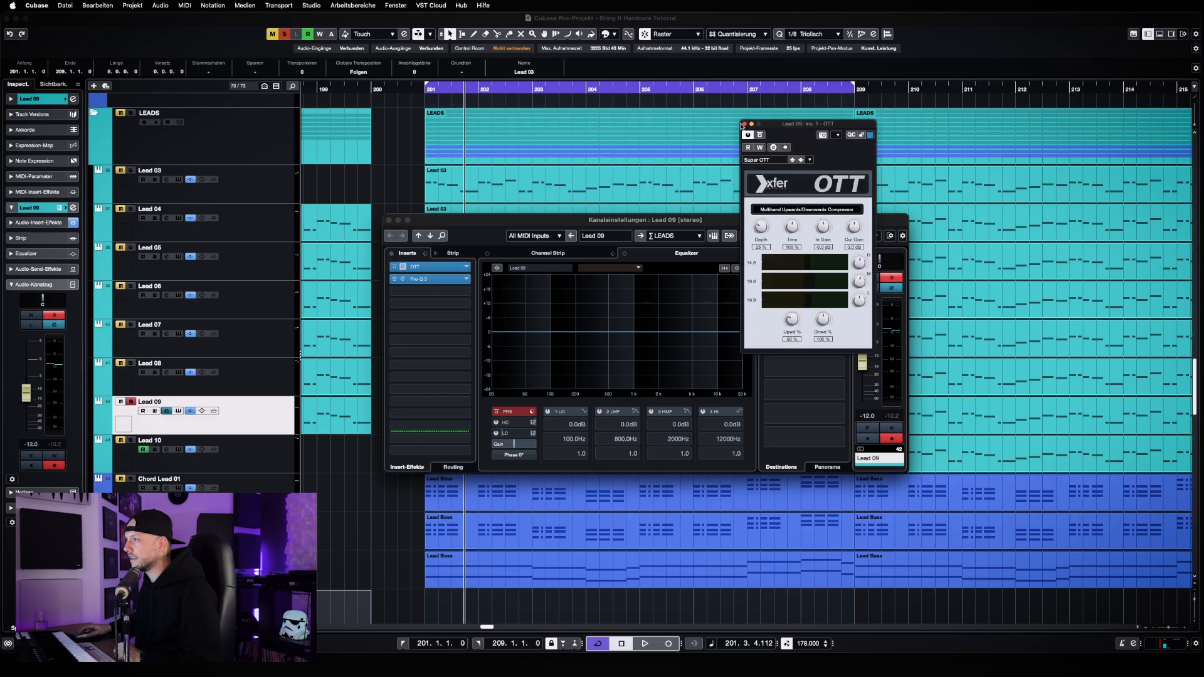
pyautogui.click(745, 124)
# Open Lead 09's Pro-Q 3 insert, move its window fully into view, and inspect the mid-range band
pyautogui.click(440, 286)
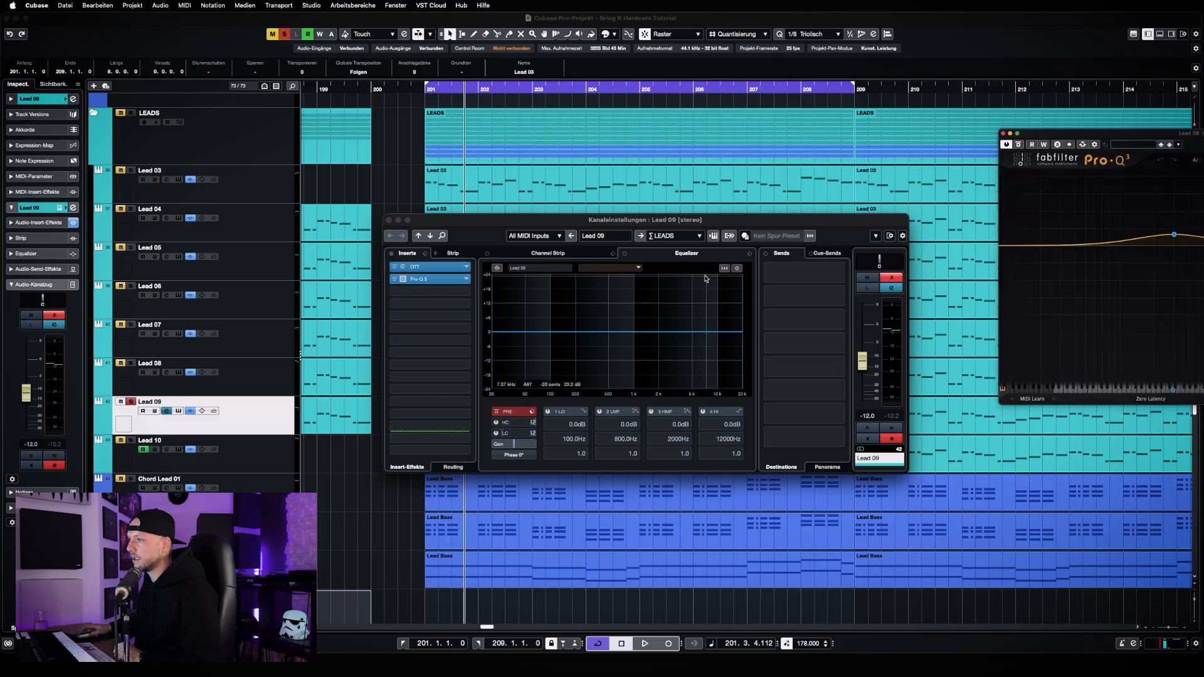
pyautogui.moveTo(1171, 151); pyautogui.dragTo(584, 318)
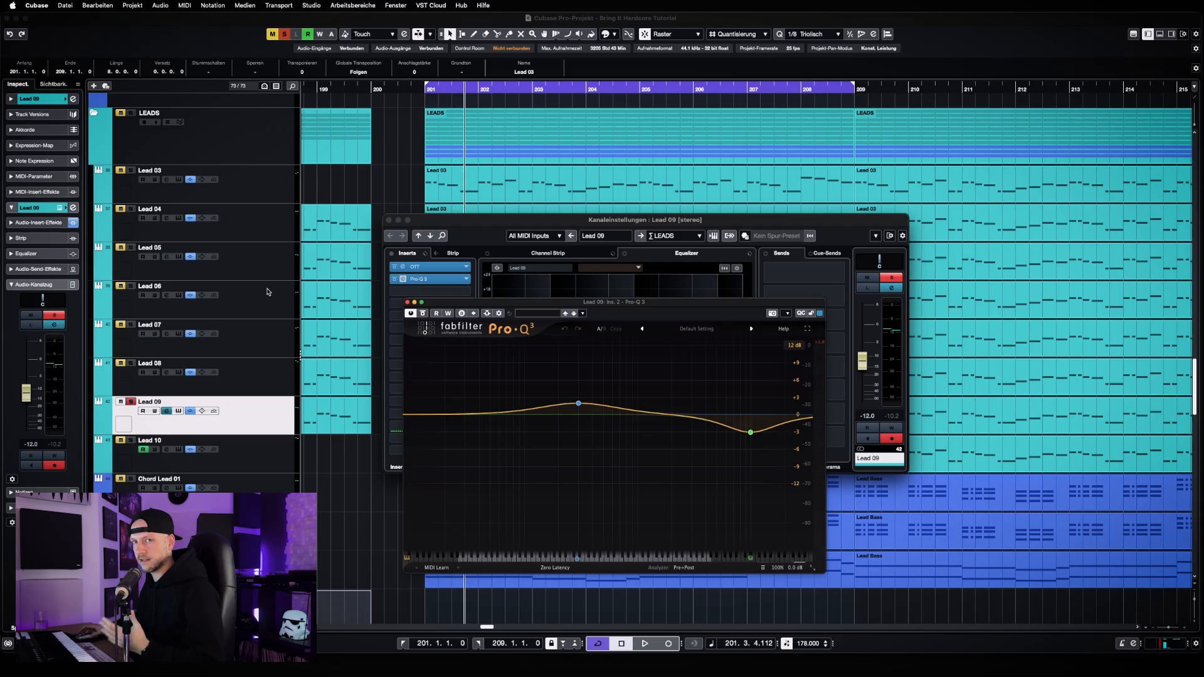
pyautogui.moveTo(577, 405)
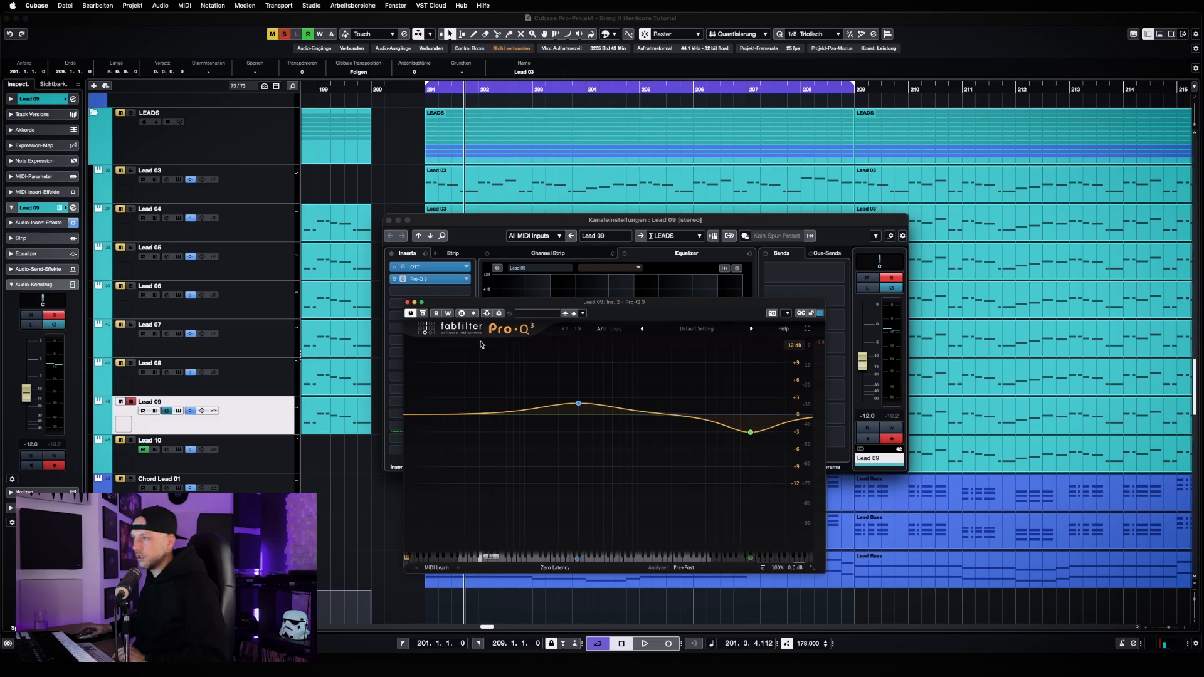
# Play Lead 09 and compare its sound with Pro-Q 3 bypassed and active, leaving the EQ active and stopping playback
pyautogui.press('space')
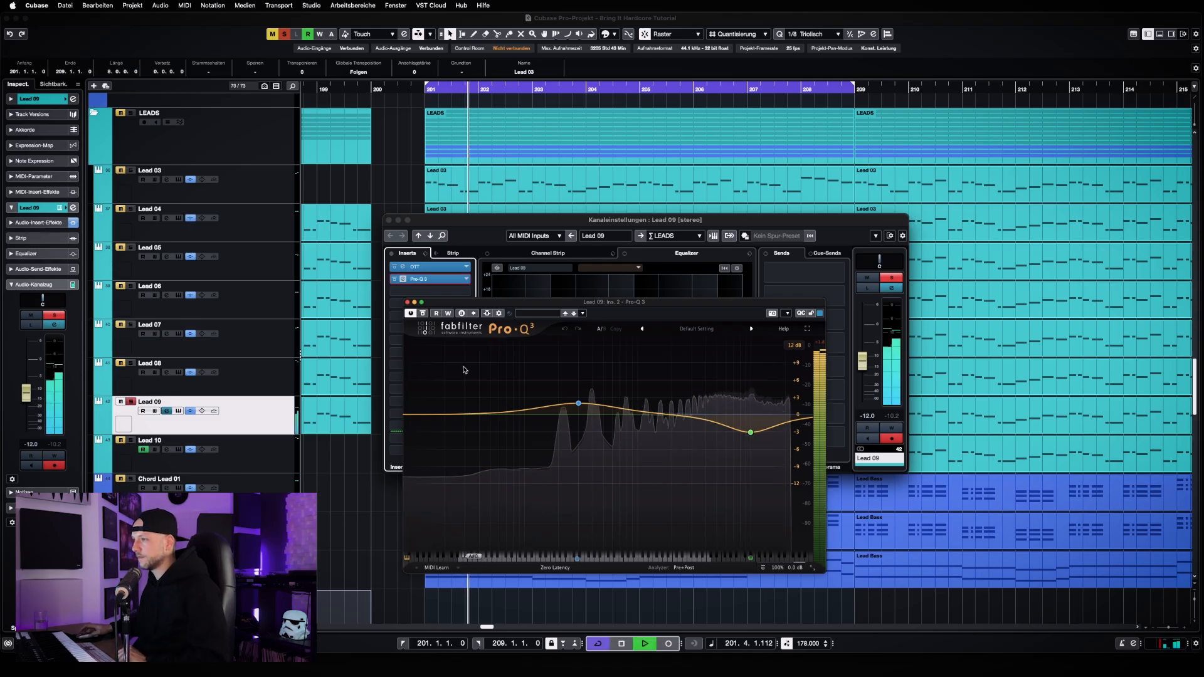
pyautogui.click(424, 315)
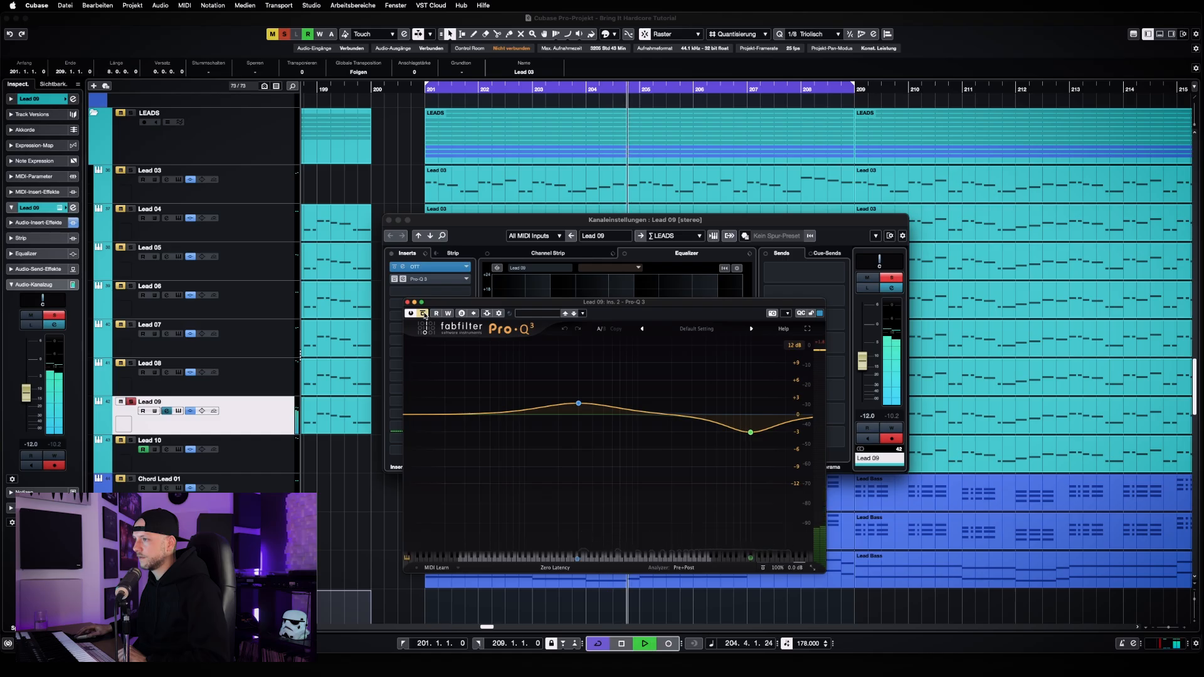
pyautogui.click(424, 315)
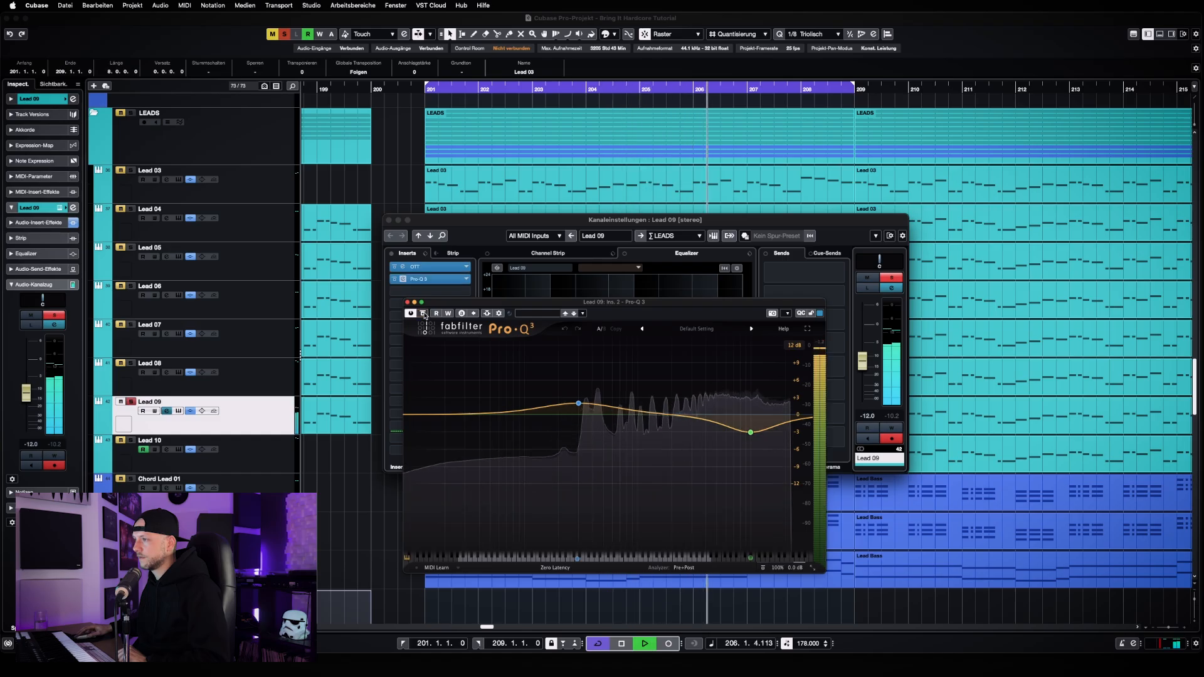
pyautogui.press('space')
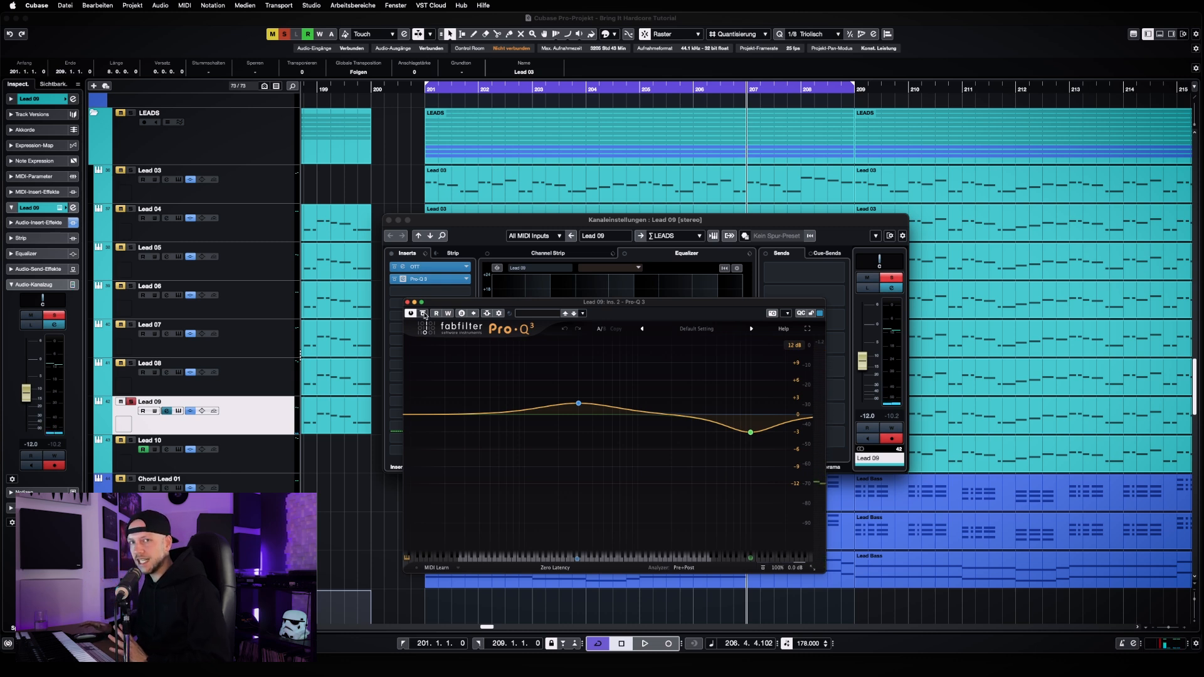
# Inspect the high band in Lead 09's Pro-Q 3, and close the EQ and channel settings windows
pyautogui.moveTo(752, 433)
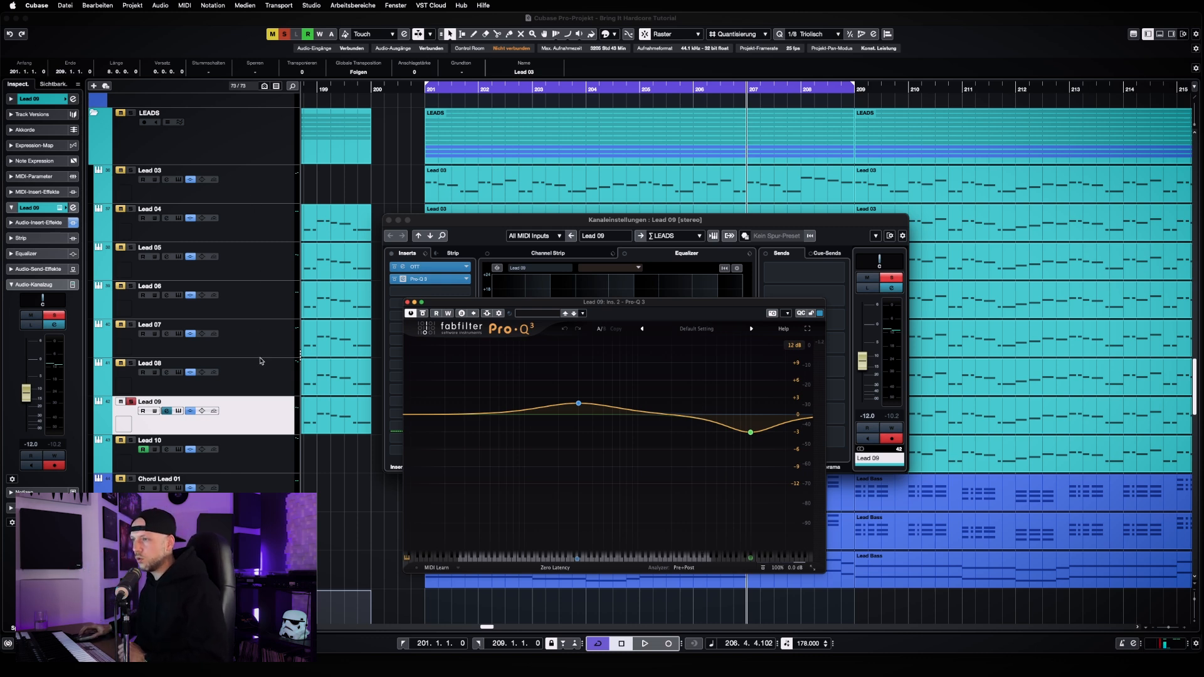
pyautogui.moveTo(719, 432)
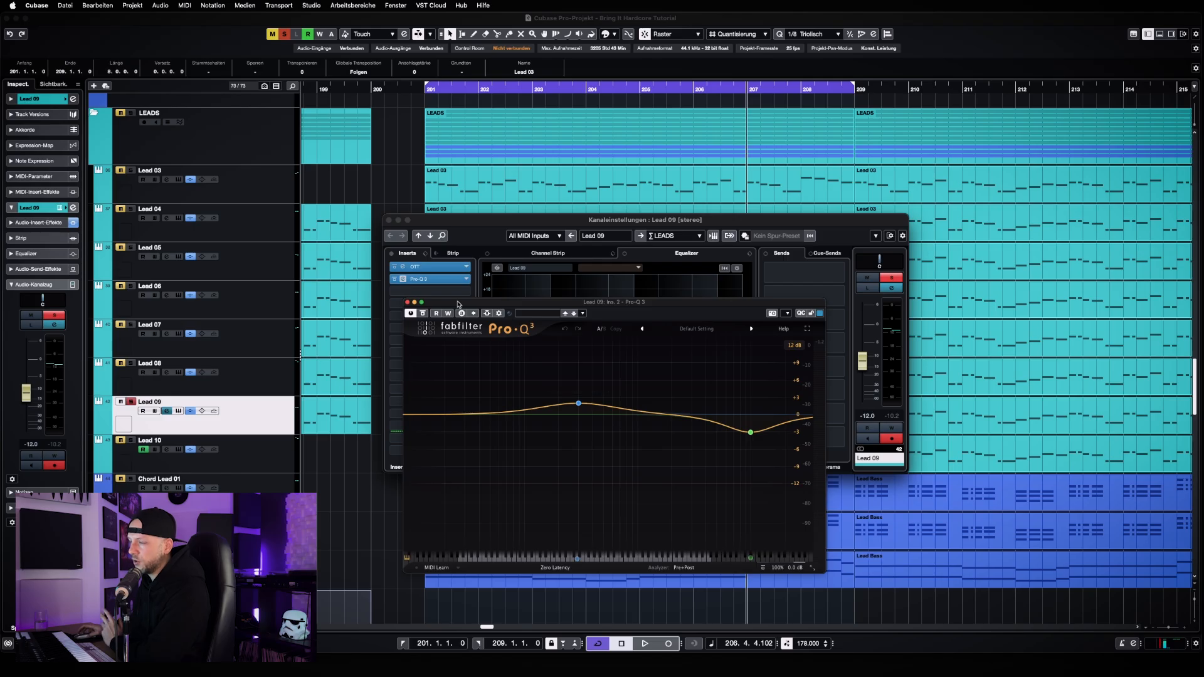
pyautogui.click(407, 303)
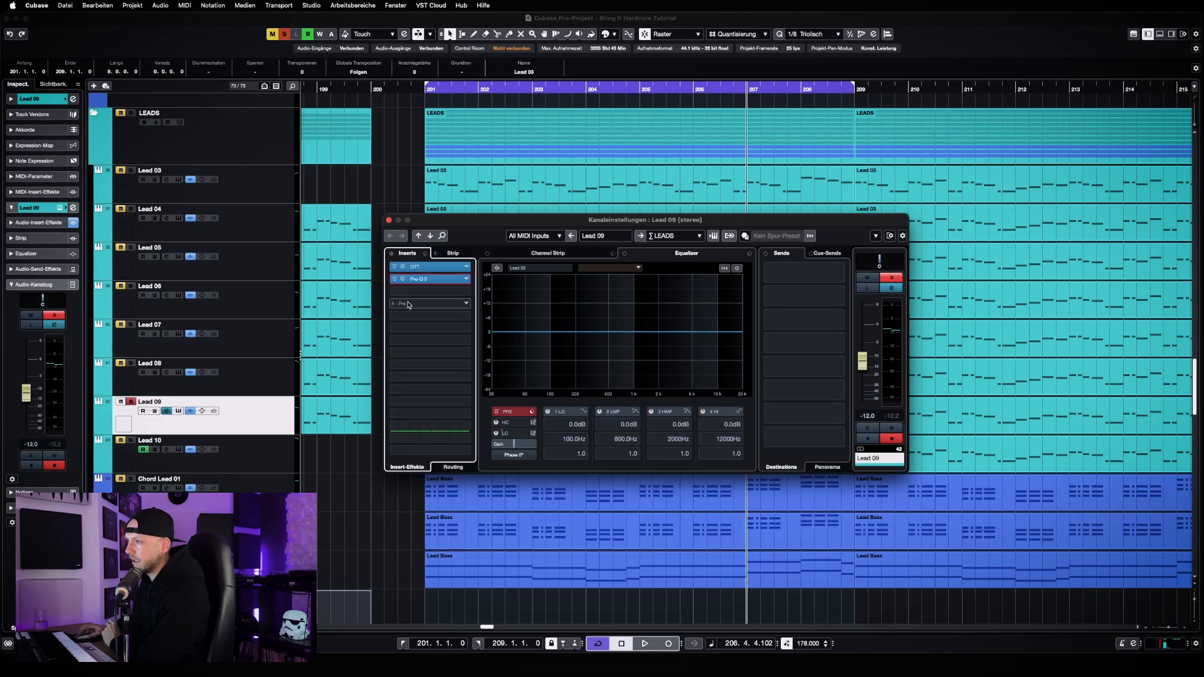
pyautogui.click(389, 220)
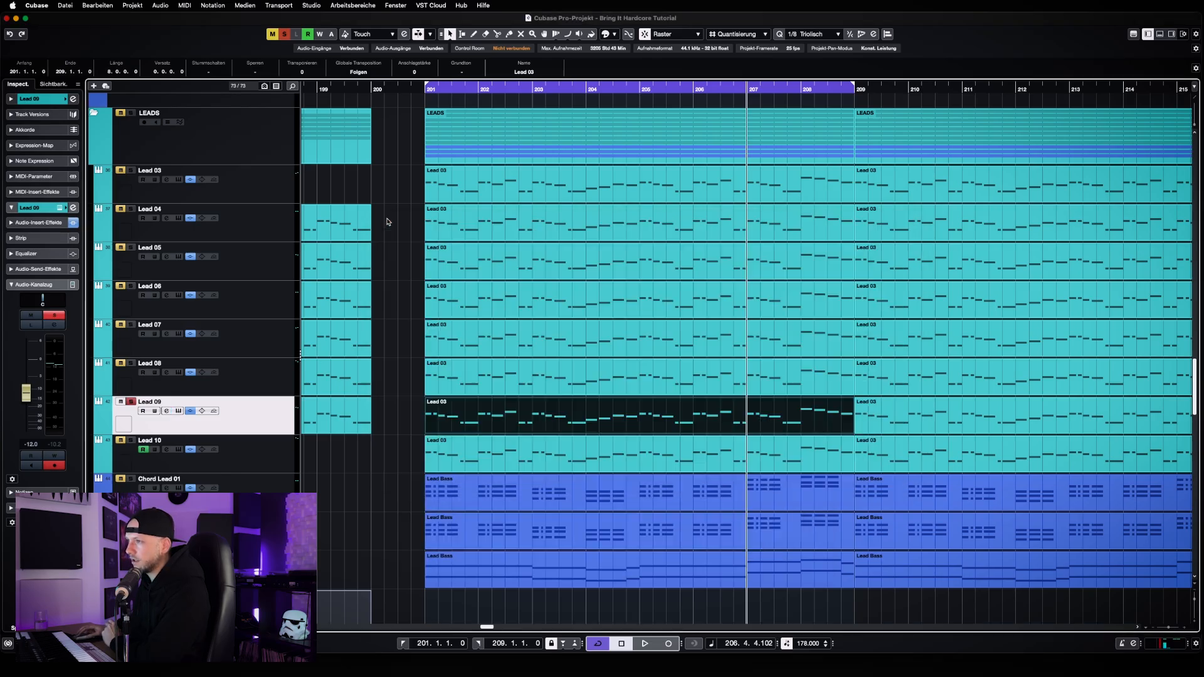
# Take Lead 09 out of solo and solo the layers Lead 03 through Lead 08 together
pyautogui.click(130, 402)
pyautogui.click(130, 363)
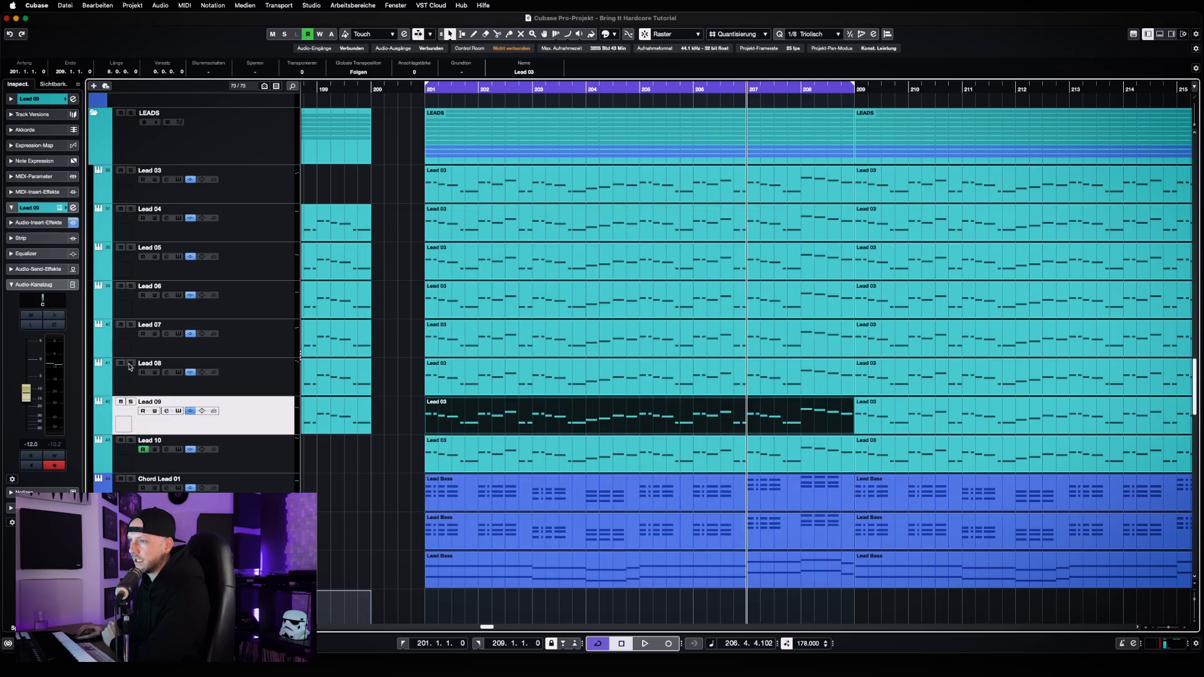
pyautogui.click(130, 324)
pyautogui.click(130, 286)
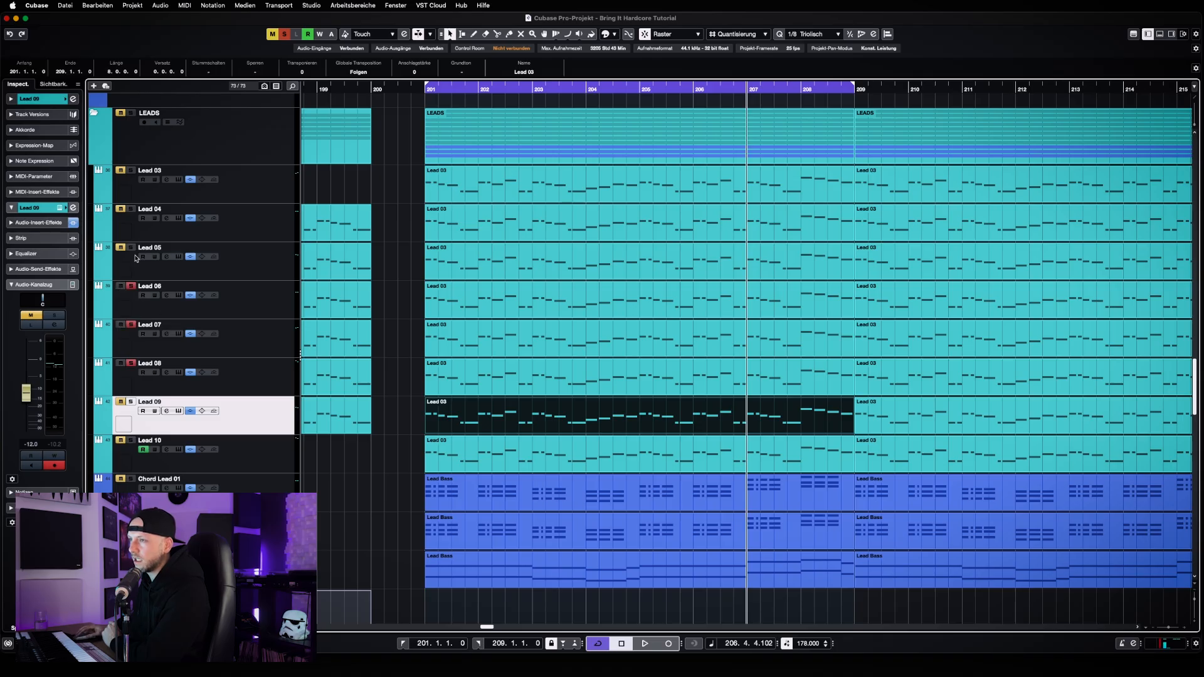
pyautogui.click(130, 248)
pyautogui.click(130, 209)
pyautogui.click(131, 170)
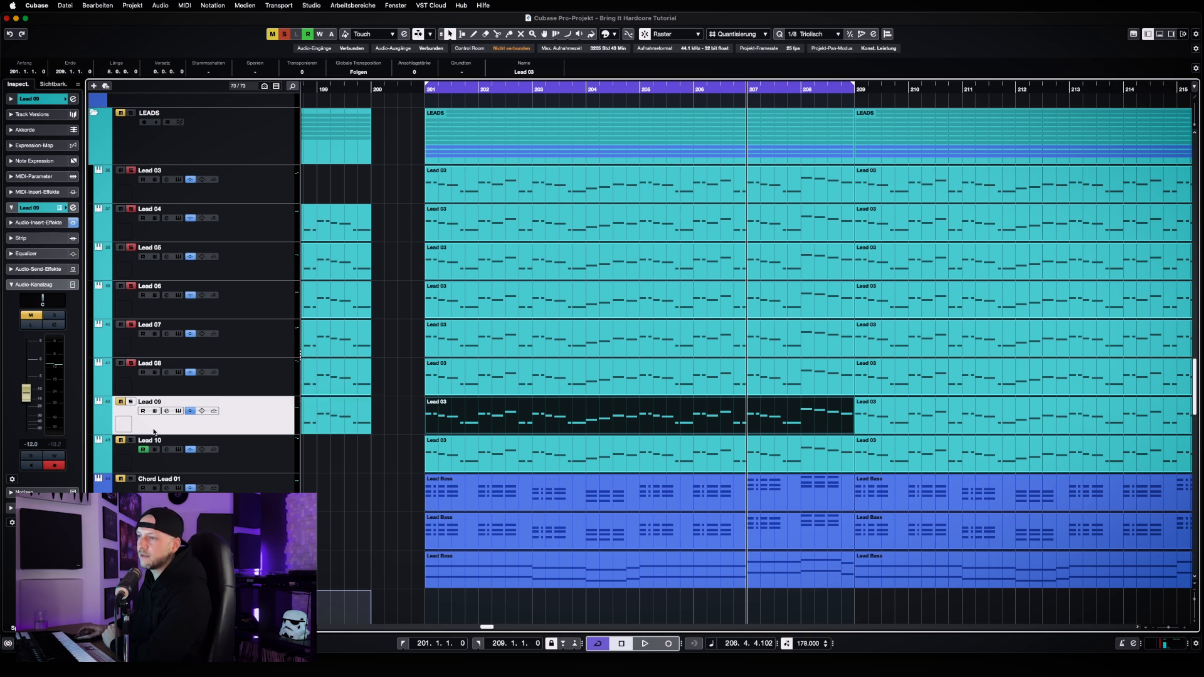
# Play the combined leads and compare them with and without Lead 09, leaving Lead 09 soloed, and replay the full combination
pyautogui.press('space')
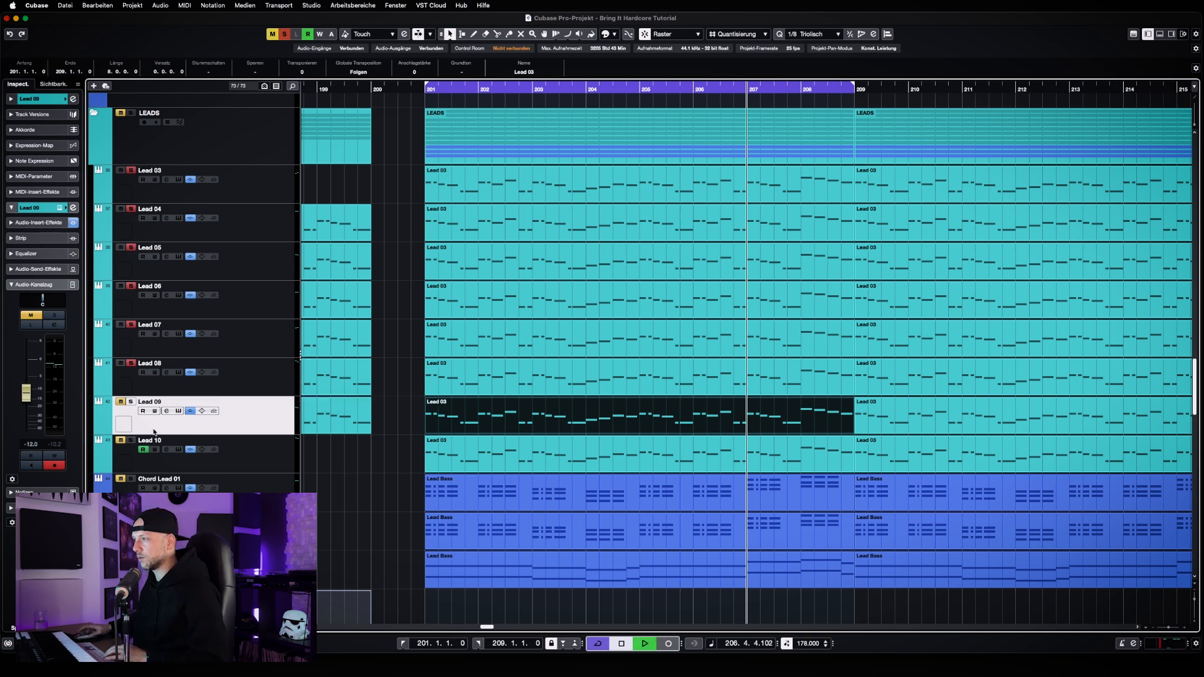
pyautogui.click(131, 402)
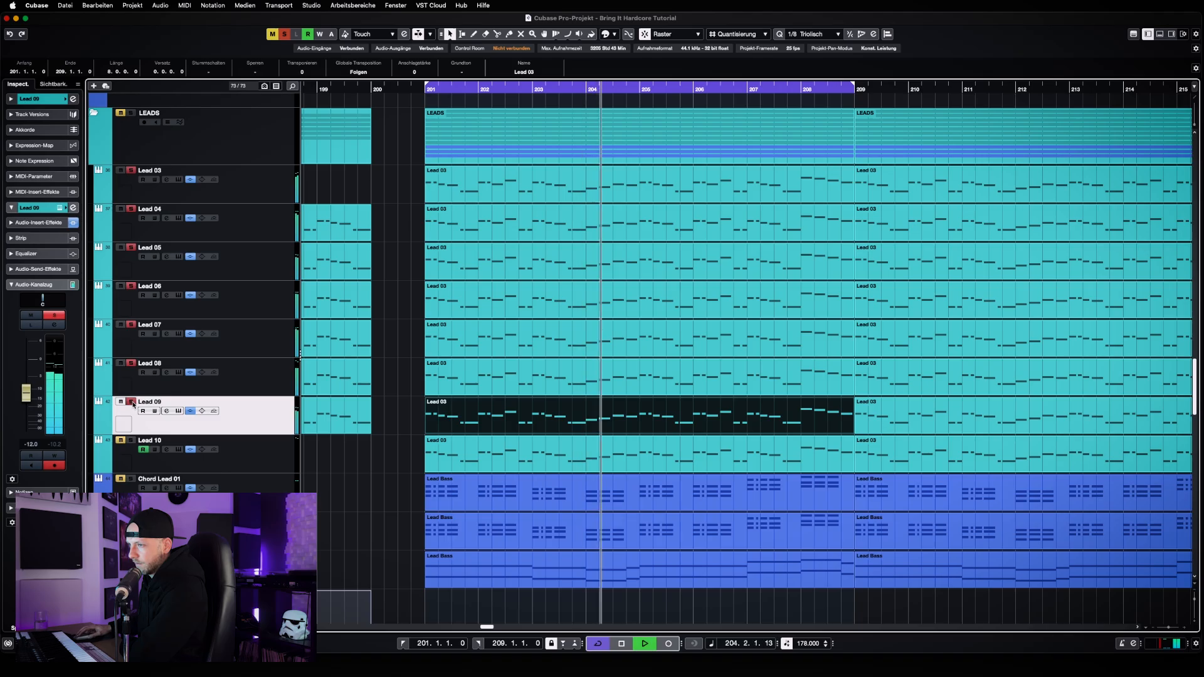
pyautogui.click(132, 403)
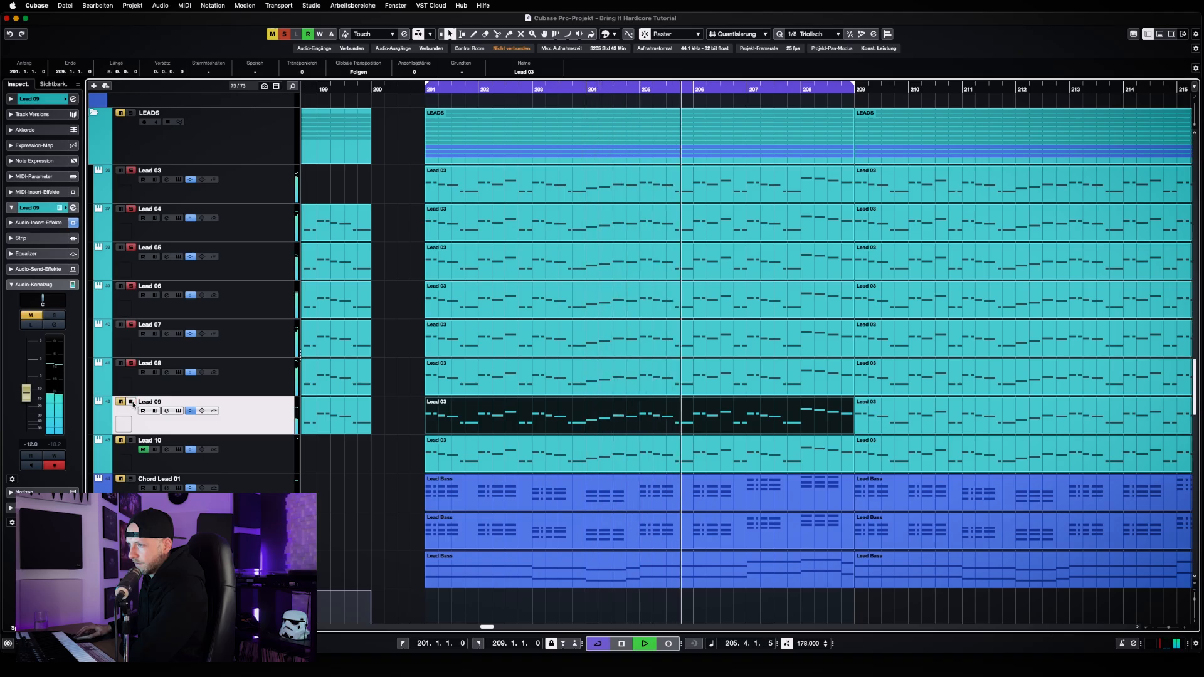
pyautogui.click(131, 402)
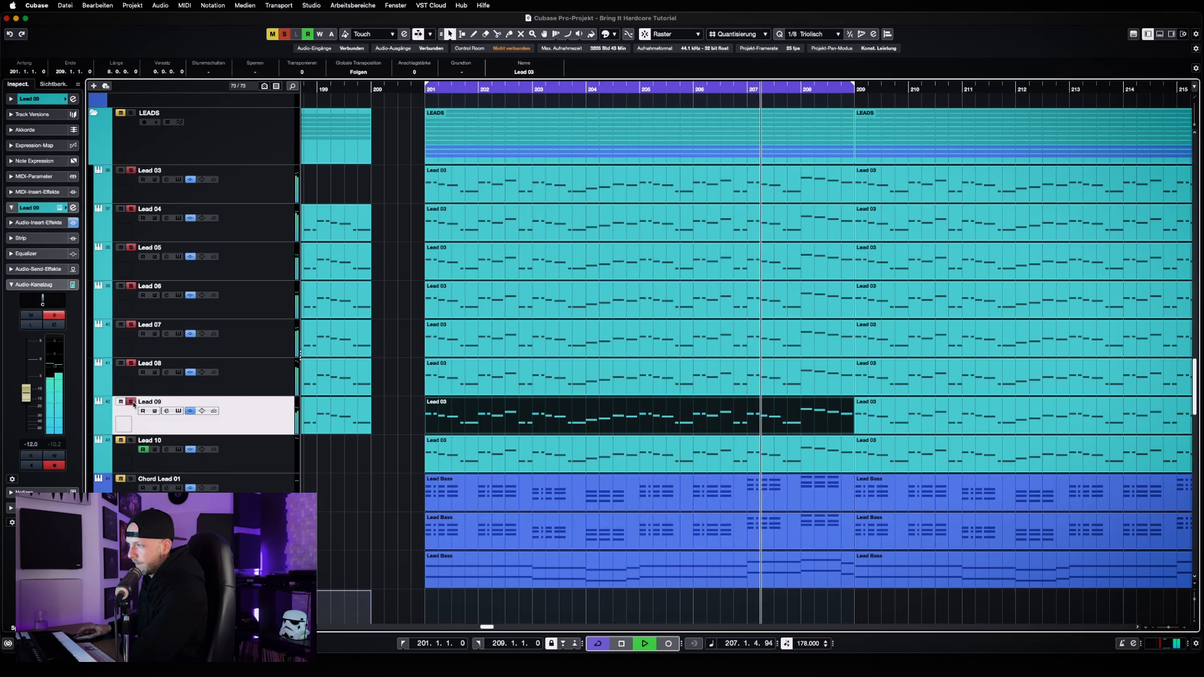
pyautogui.press('space')
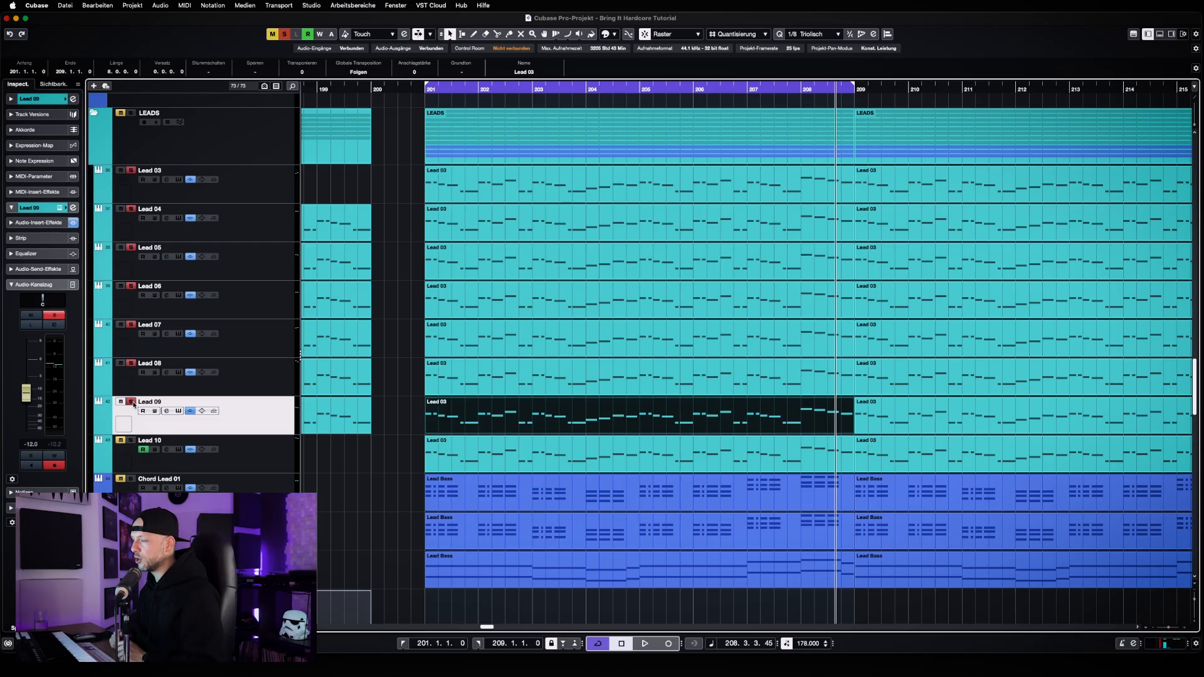
pyautogui.press('space')
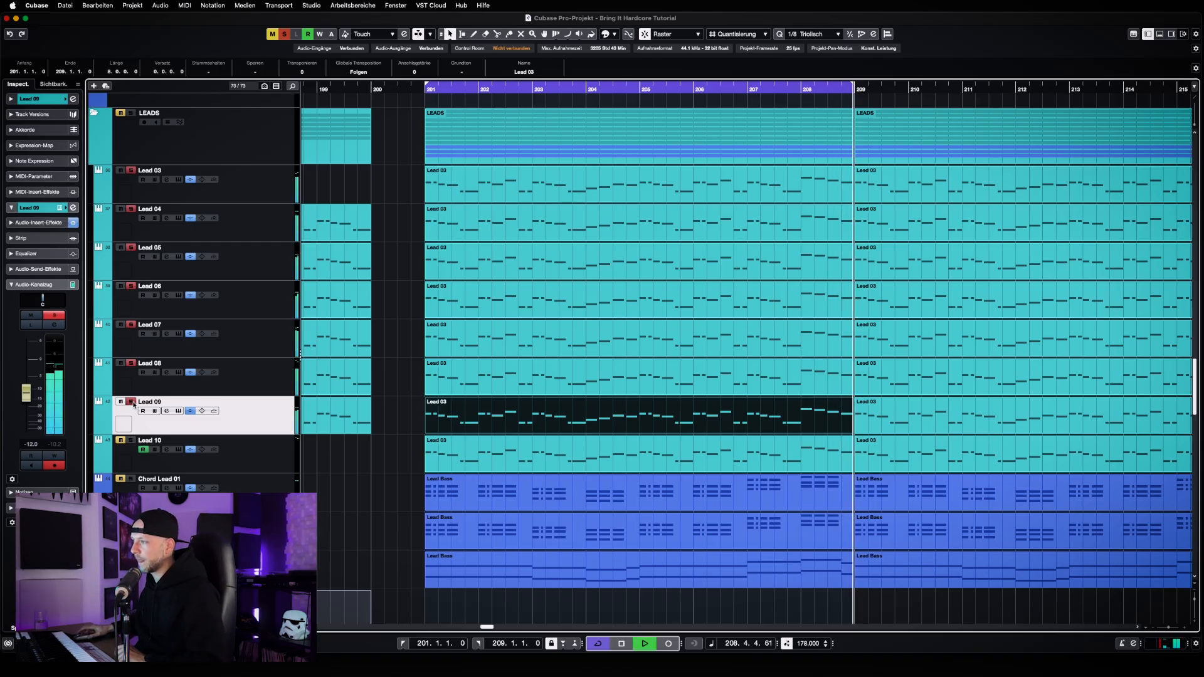
# Clear all track solos and solo only the Lead 10 track
pyautogui.click(284, 34)
pyautogui.click(268, 457)
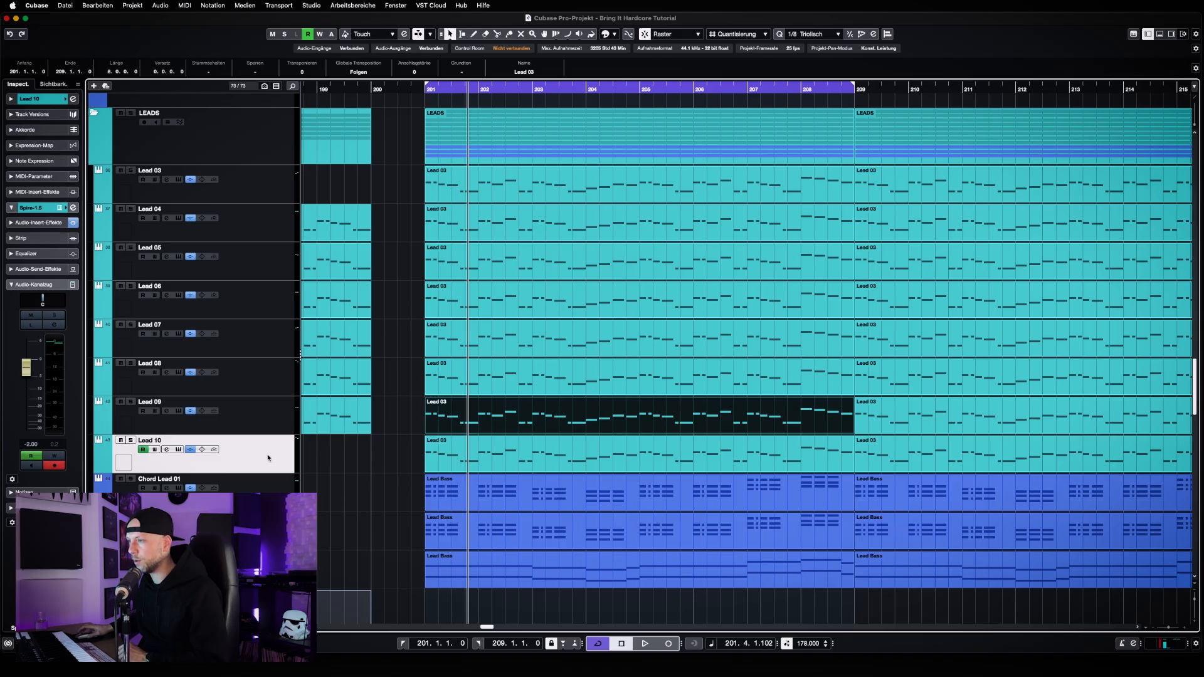
pyautogui.click(131, 442)
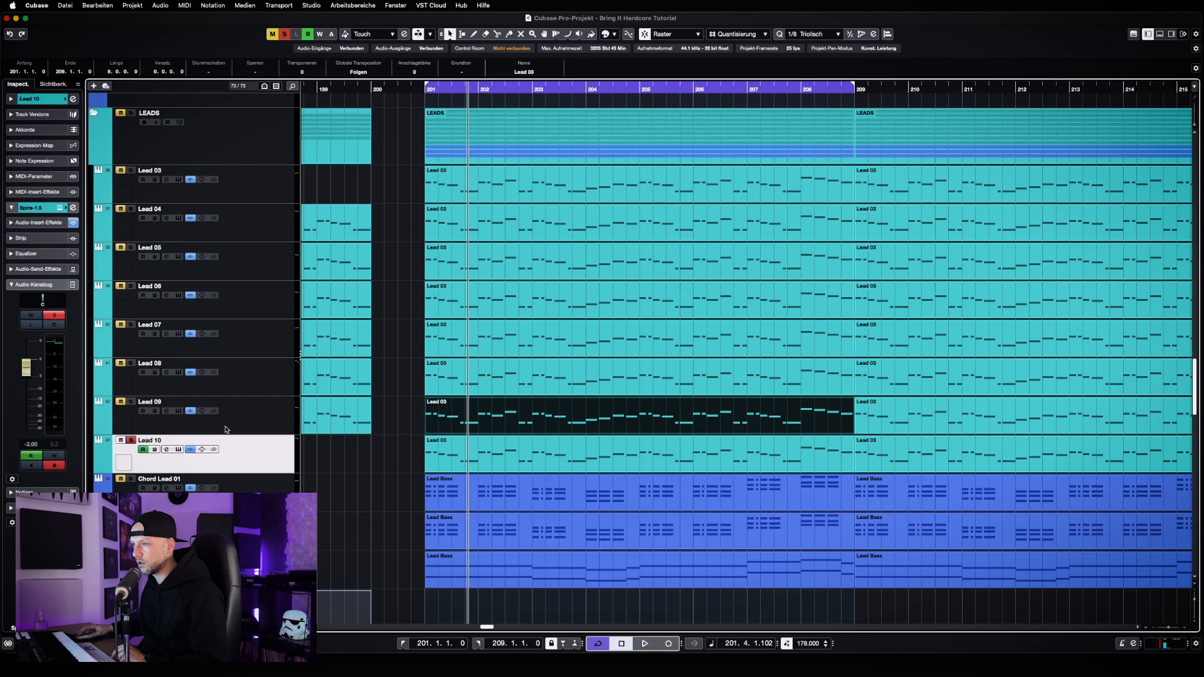
# Open Lead 09's Spire synth, move its window fully into view, check its preset in the preset browser, and close the synth
pyautogui.click(170, 415)
pyautogui.click(181, 412)
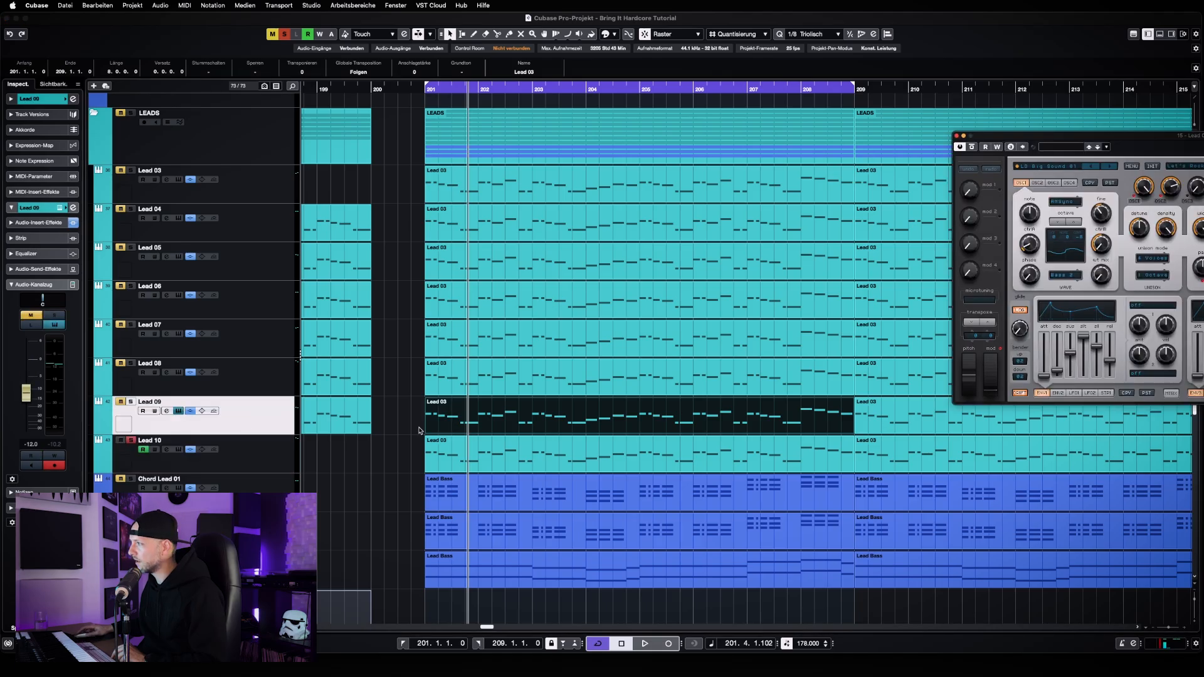
pyautogui.moveTo(1089, 136); pyautogui.dragTo(524, 155)
pyautogui.click(504, 187)
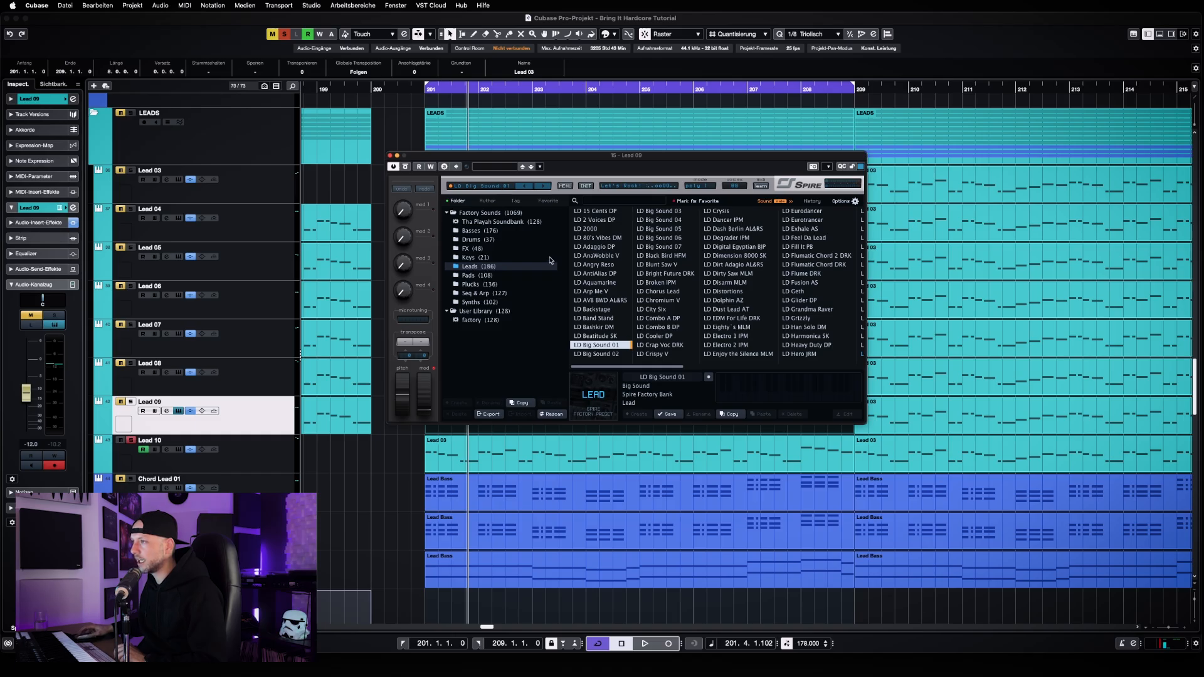
pyautogui.click(492, 187)
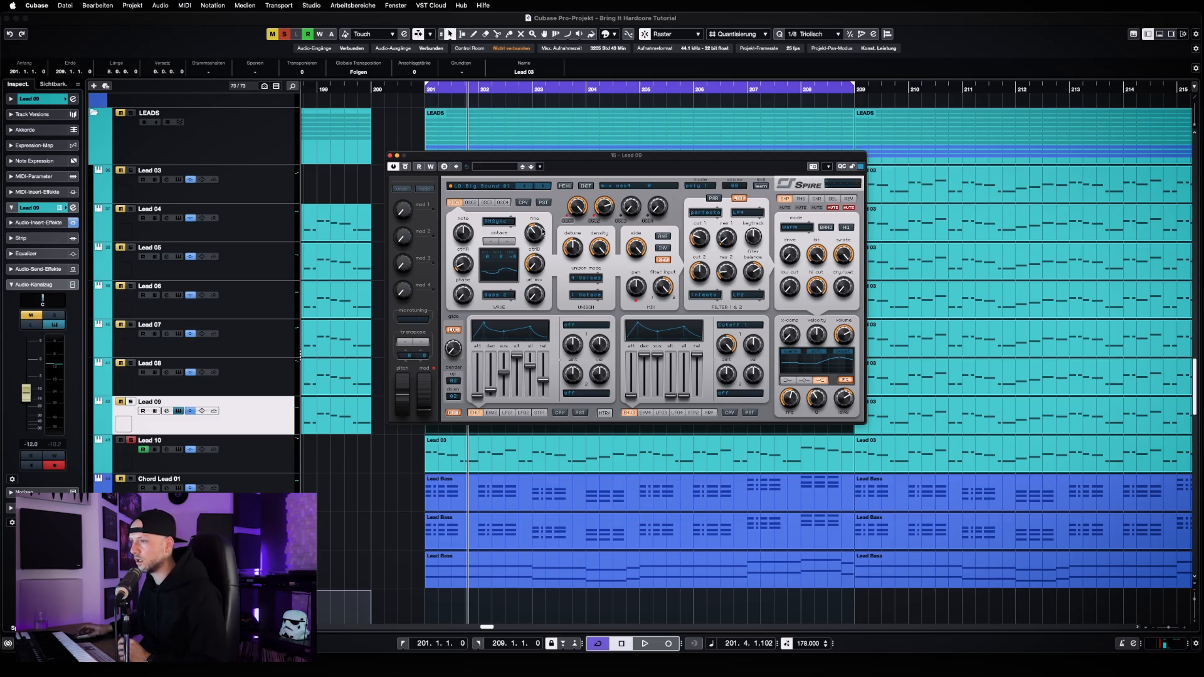
pyautogui.click(390, 156)
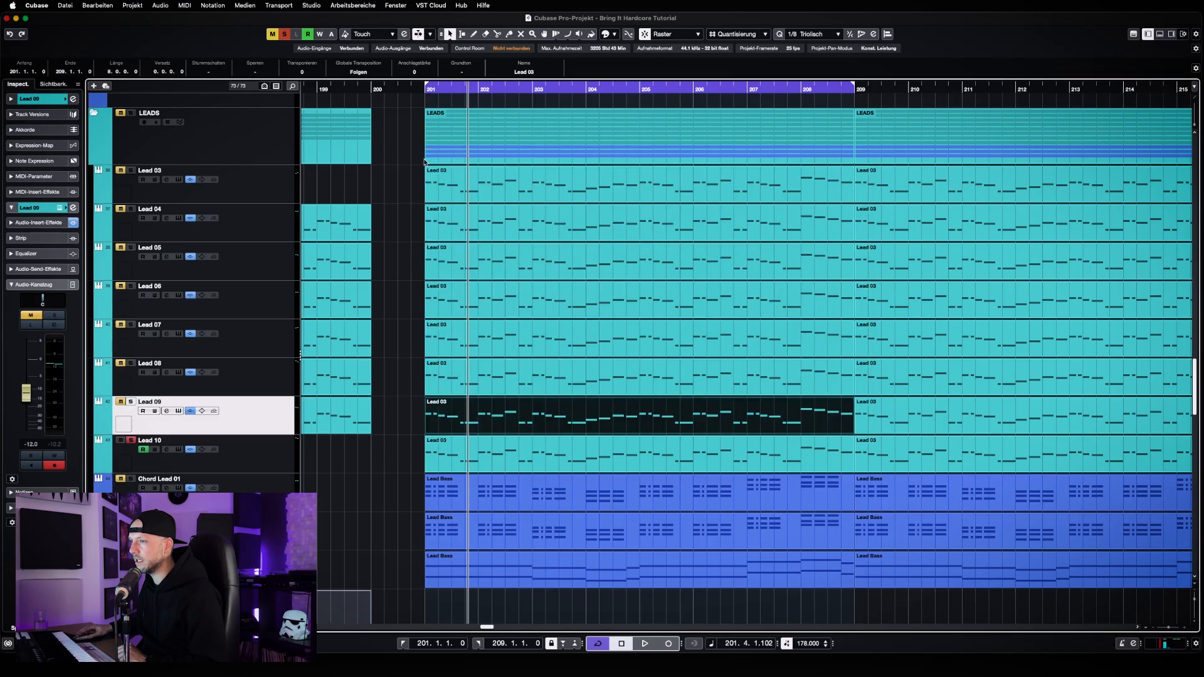
# Select Lead 10 and its clip at bar 201, open its Spire synth in full view, and check the Unison Sine Lead preset in the preset list
pyautogui.click(263, 460)
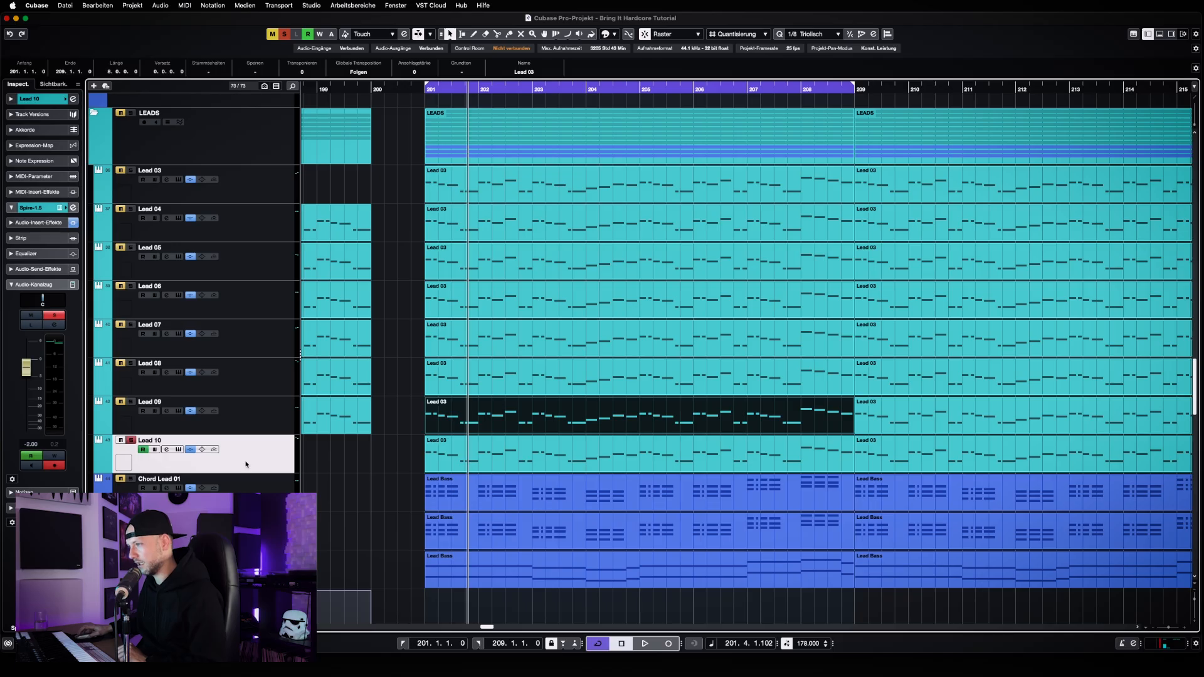
pyautogui.click(446, 459)
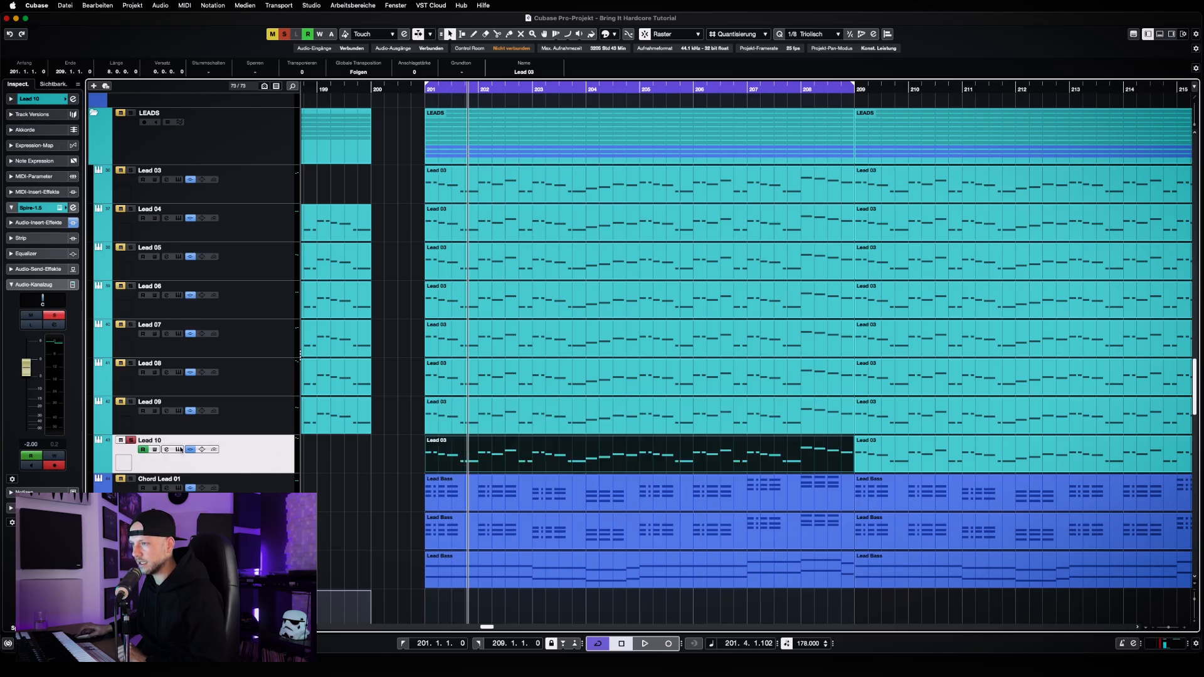
pyautogui.click(179, 449)
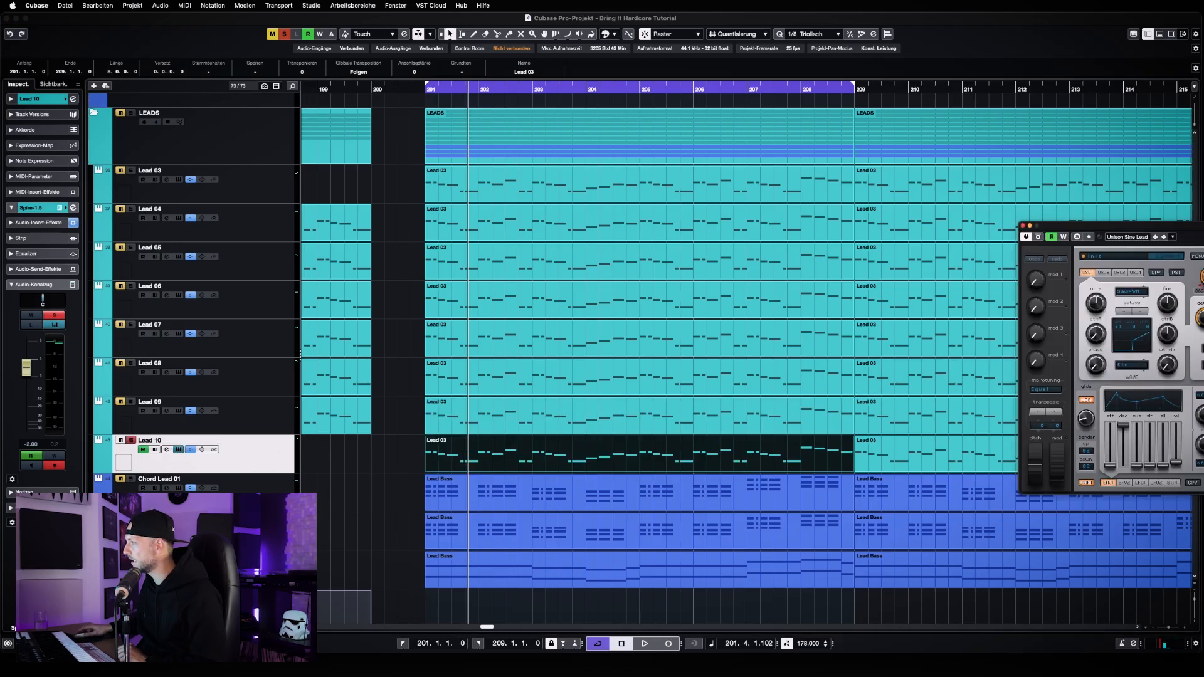
pyautogui.moveTo(1117, 225); pyautogui.dragTo(370, 176)
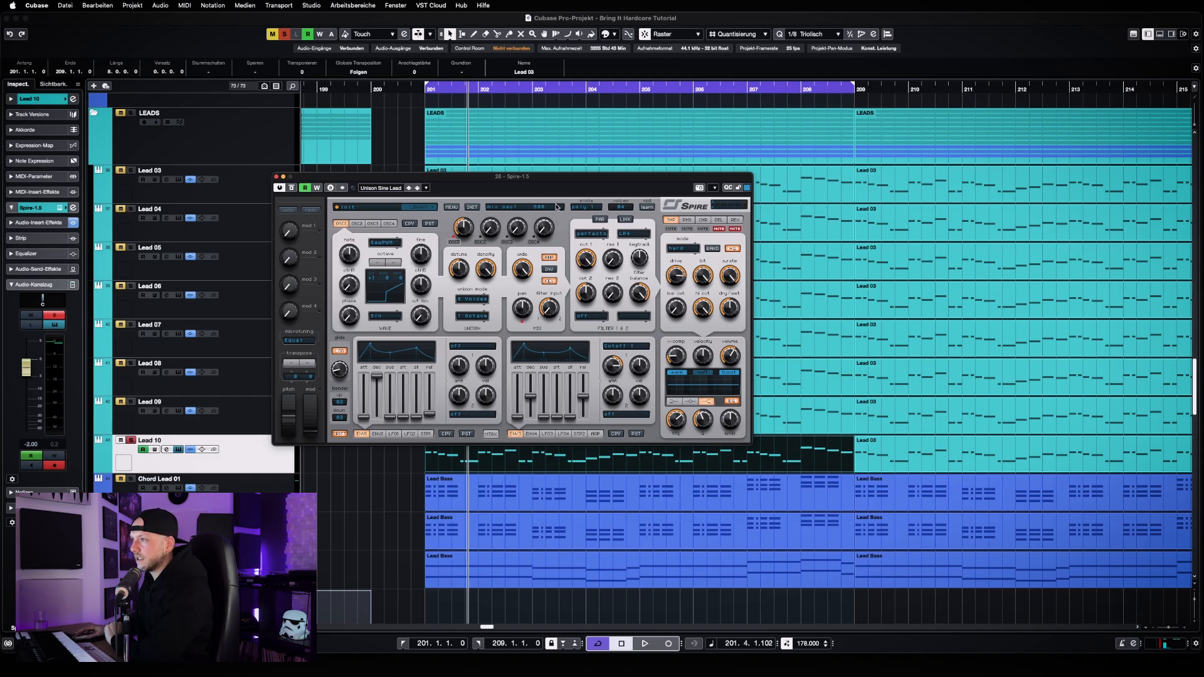
pyautogui.click(389, 188)
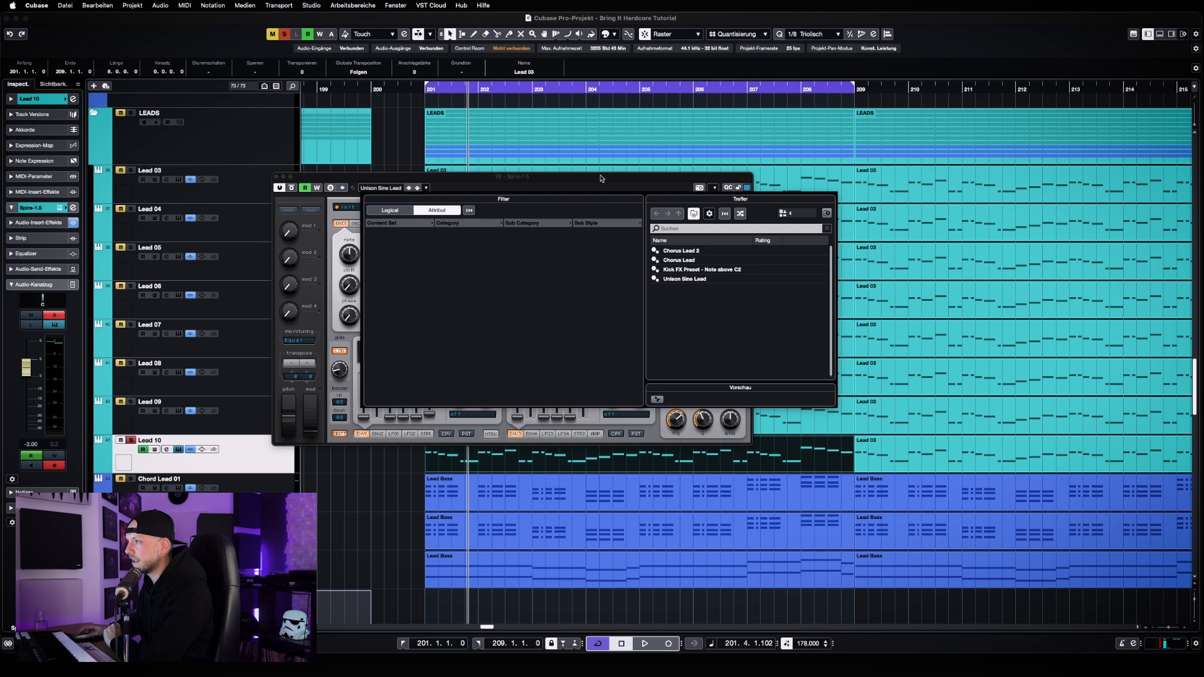
pyautogui.click(569, 192)
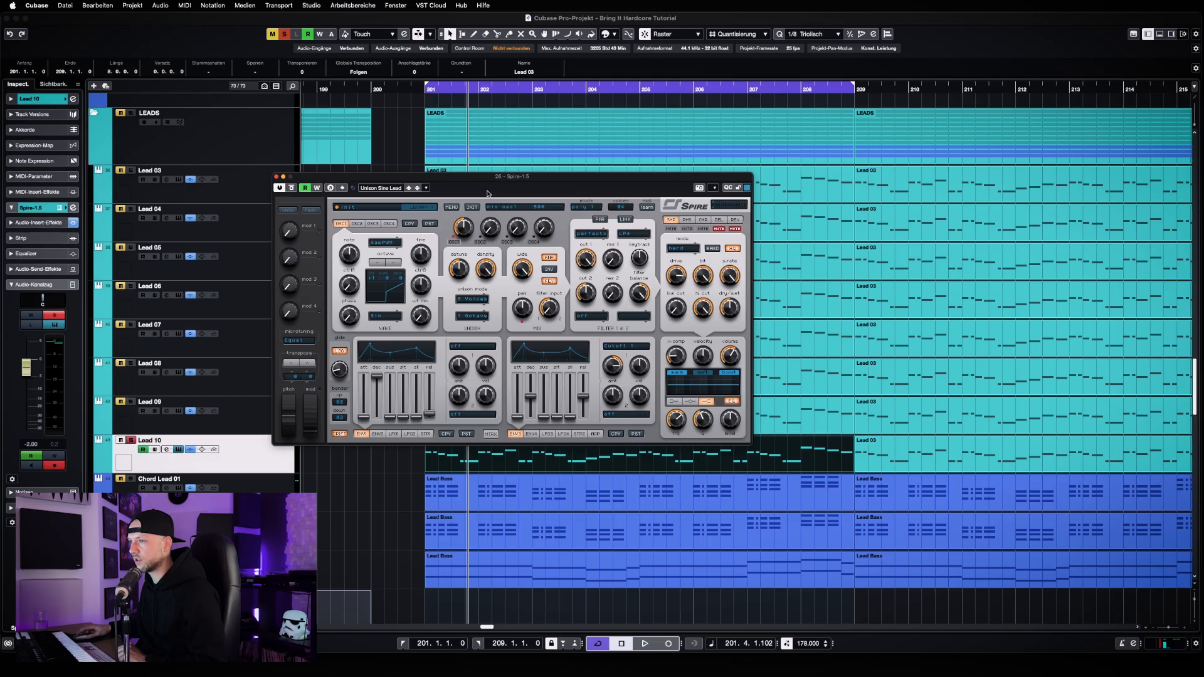
# Play the soloed Lead 10 from bar 201, stop playback, and close its Spire window
pyautogui.press('KP_1')
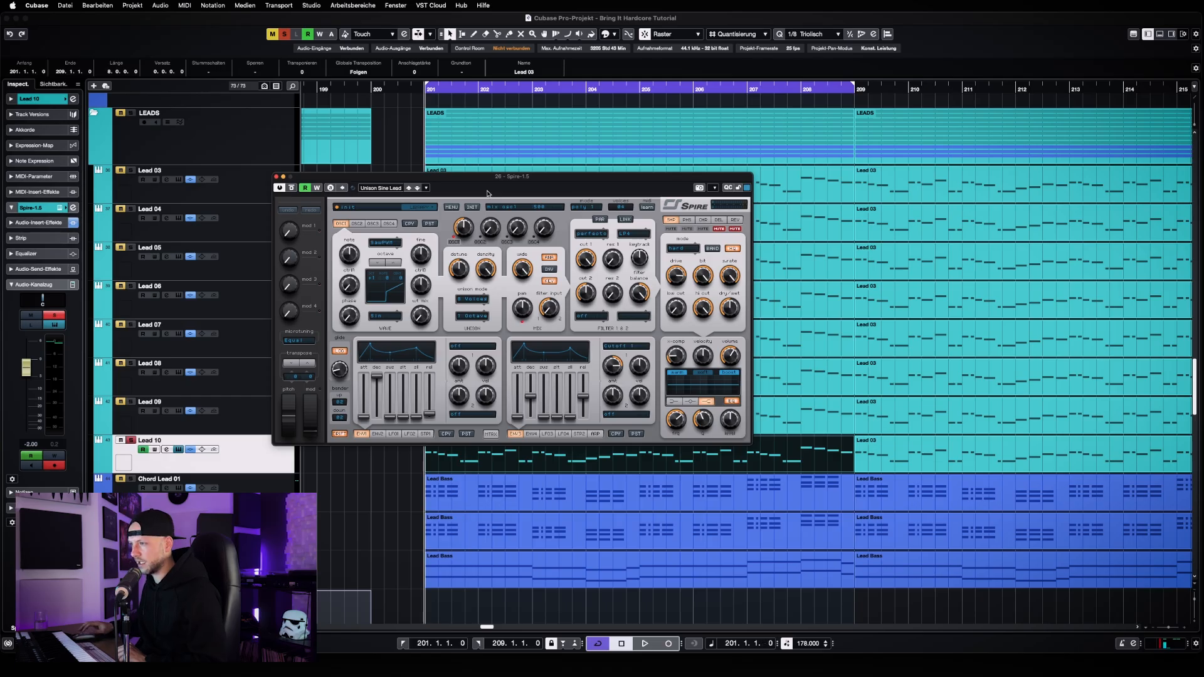
pyautogui.press('space')
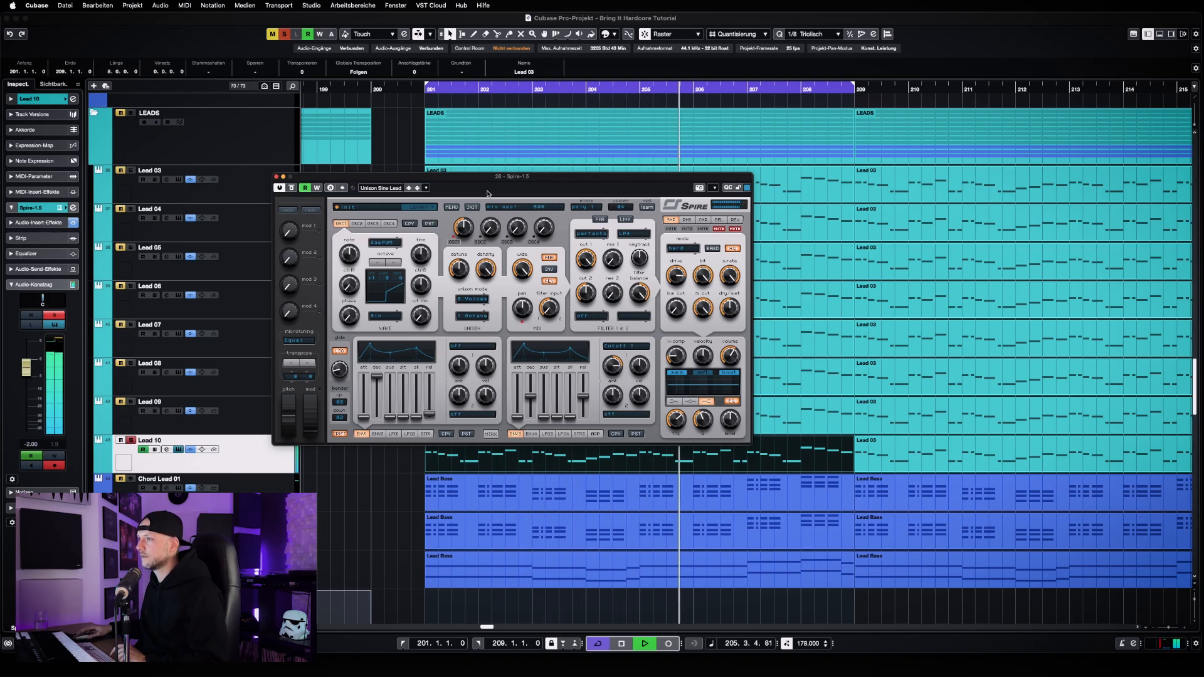
pyautogui.press('space')
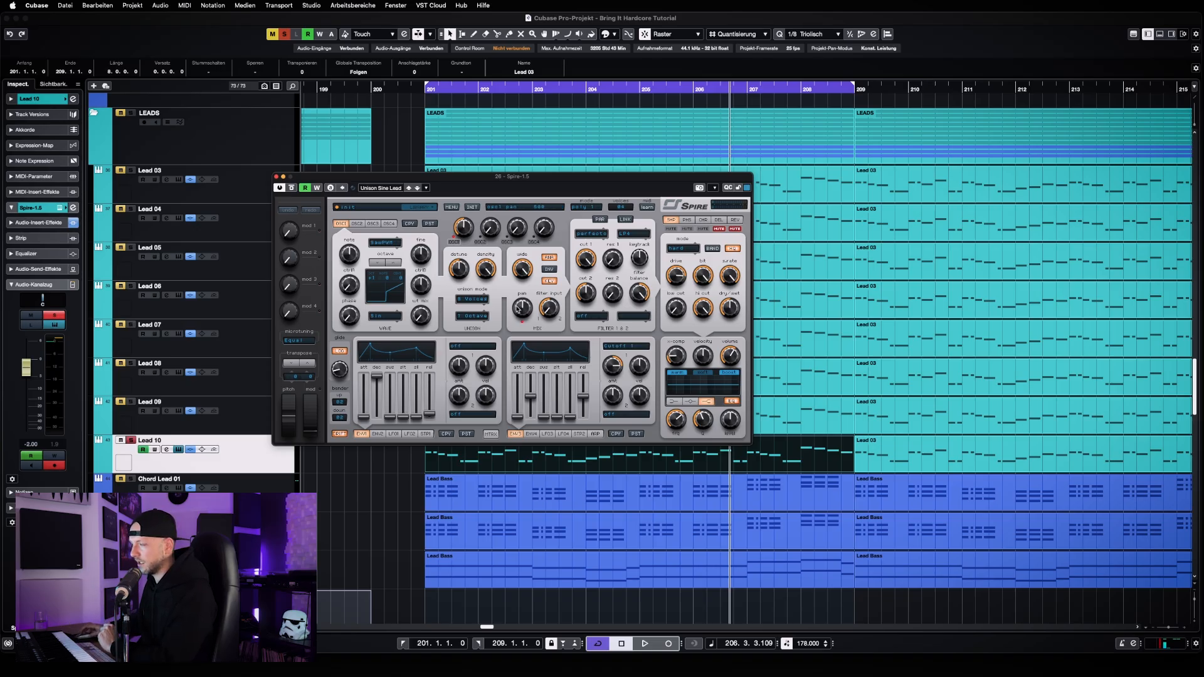
pyautogui.click(277, 177)
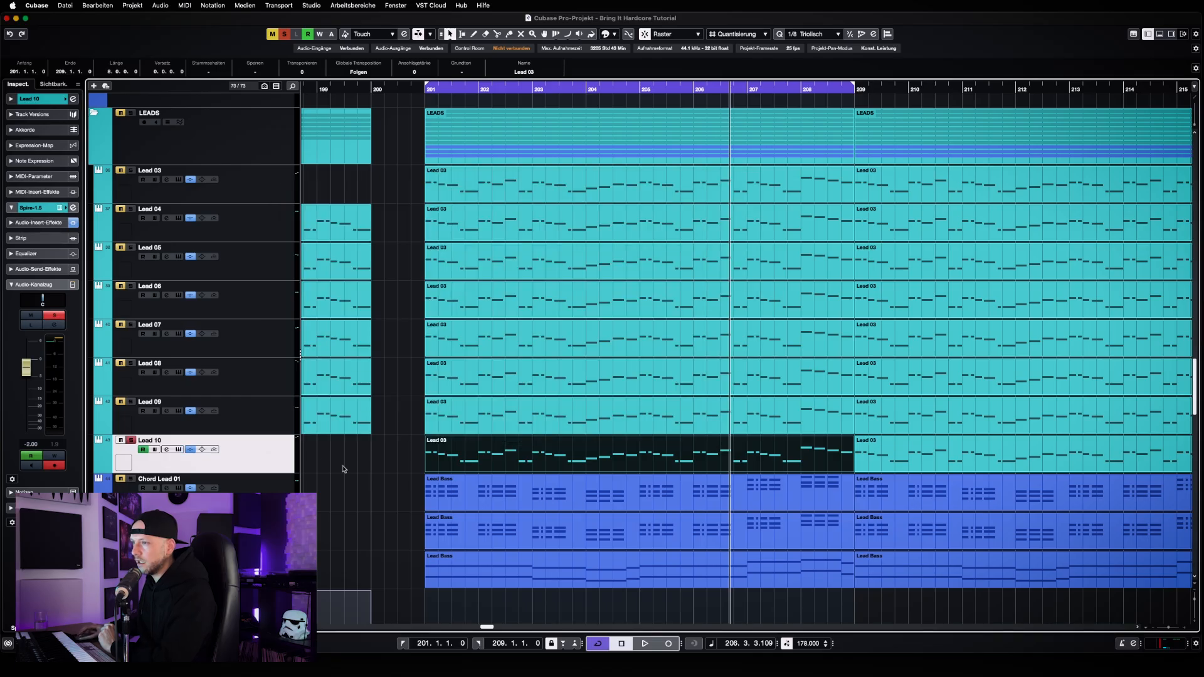
# Take Lead 10 out of solo and solo the layers Lead 03 through Lead 09 together
pyautogui.click(132, 440)
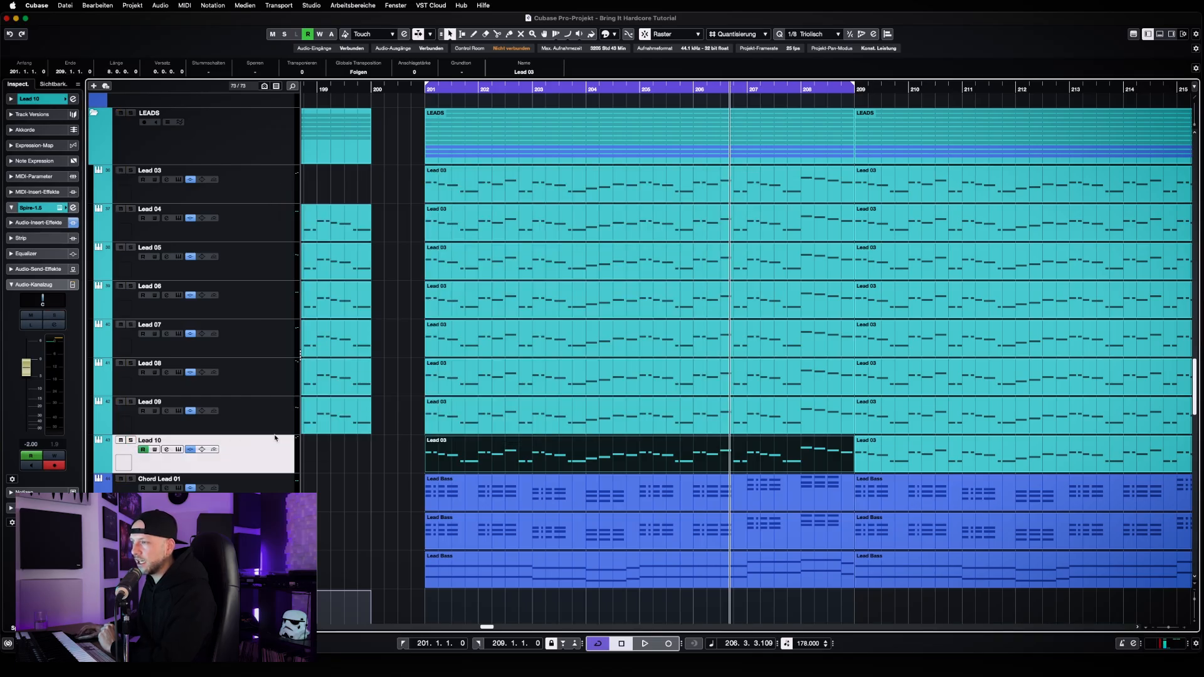
pyautogui.click(130, 170)
pyautogui.click(131, 209)
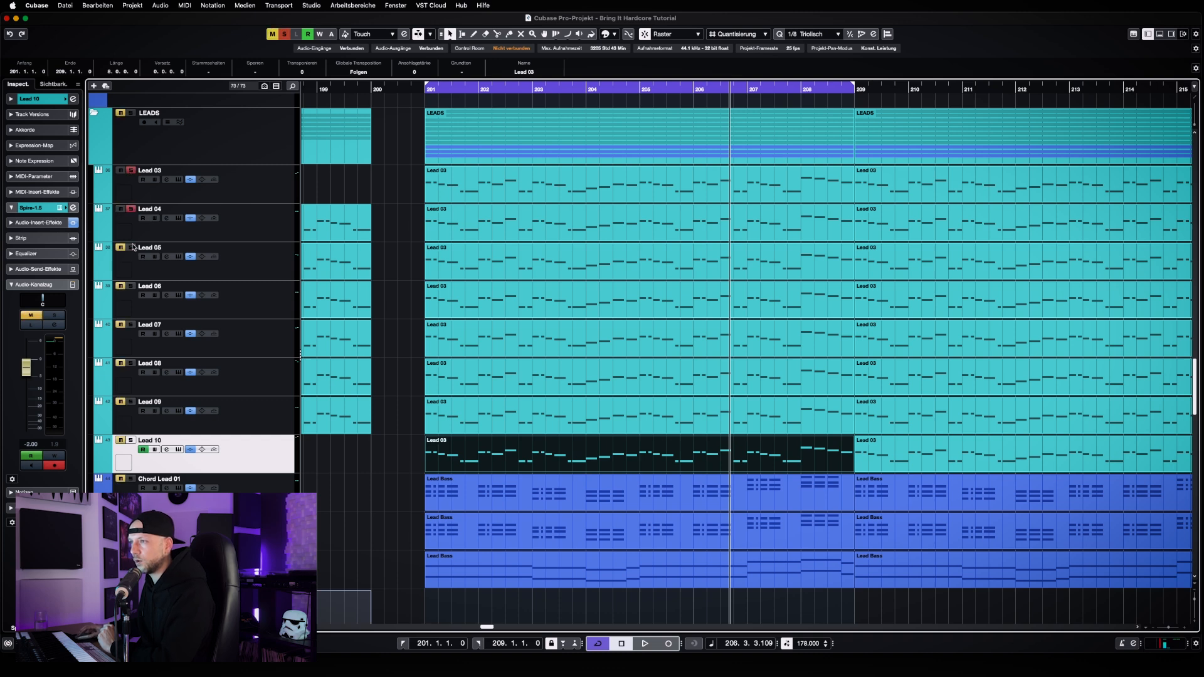
pyautogui.click(130, 247)
pyautogui.click(131, 286)
pyautogui.click(130, 325)
pyautogui.click(131, 362)
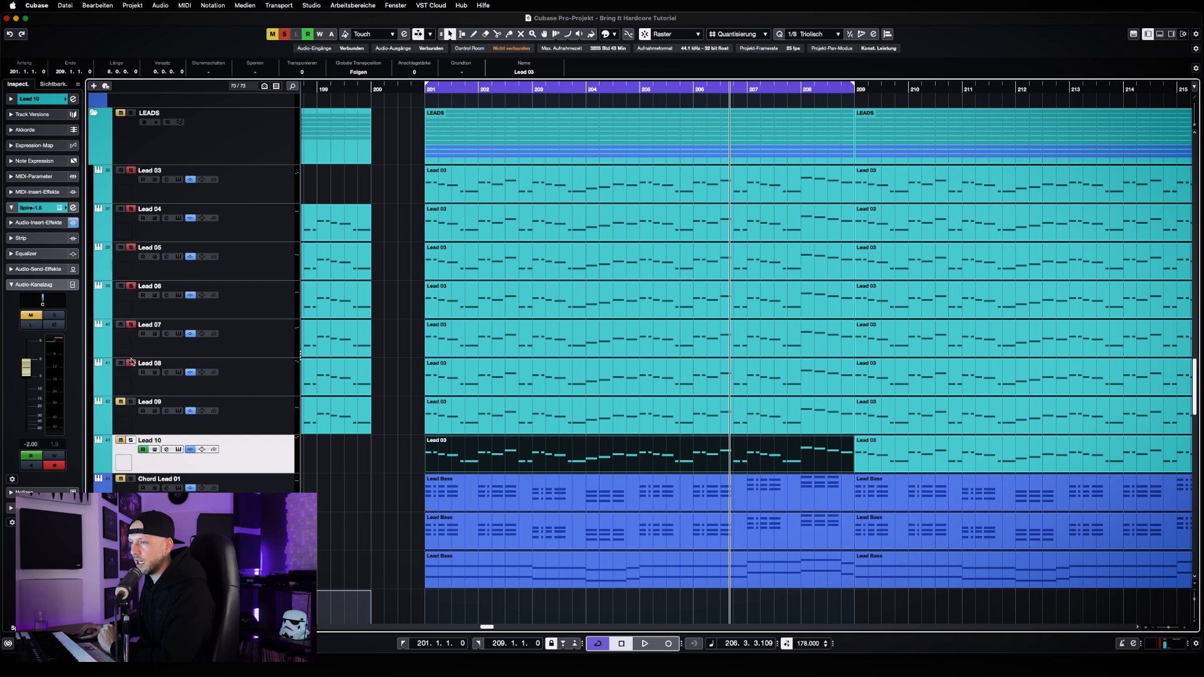
pyautogui.click(131, 402)
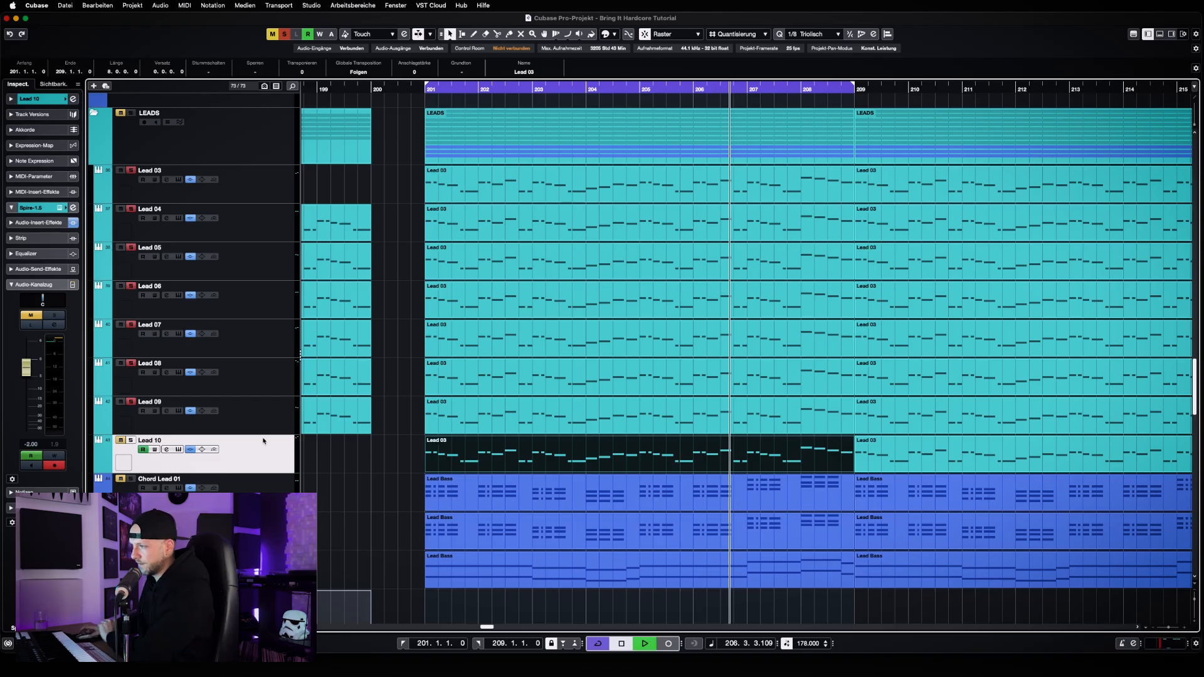
# Play the combined leads and compare them with and without Lead 10, leaving Lead 10 soloed and stopping playback
pyautogui.press('space')
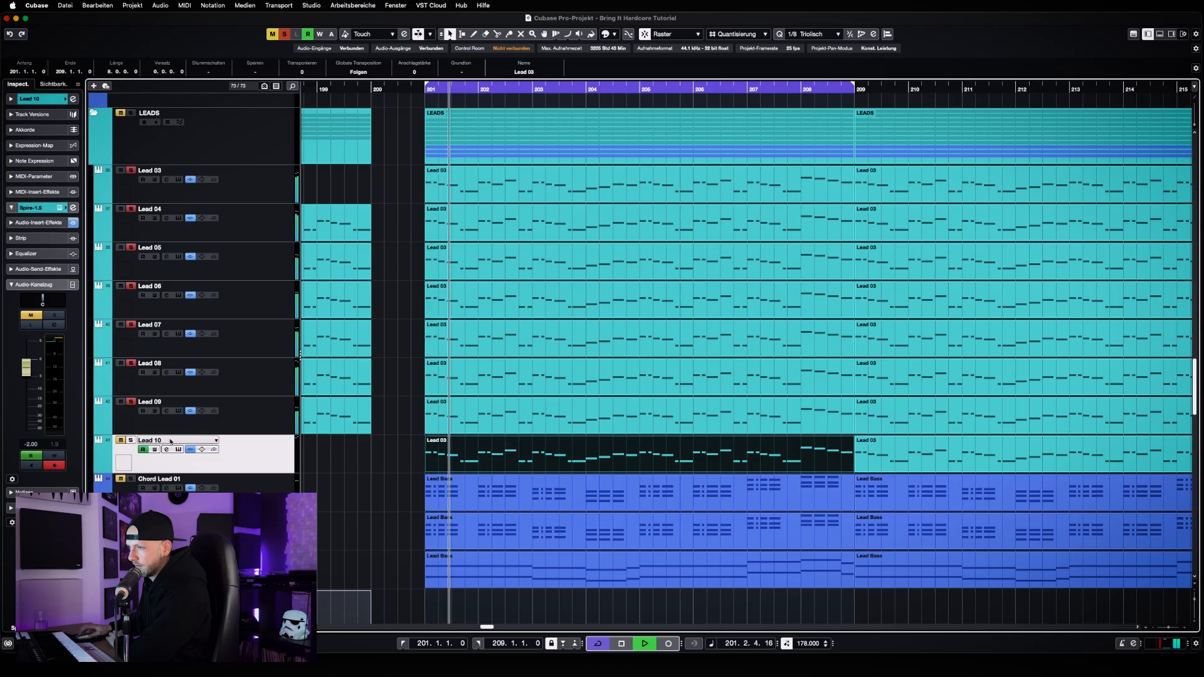
pyautogui.click(133, 443)
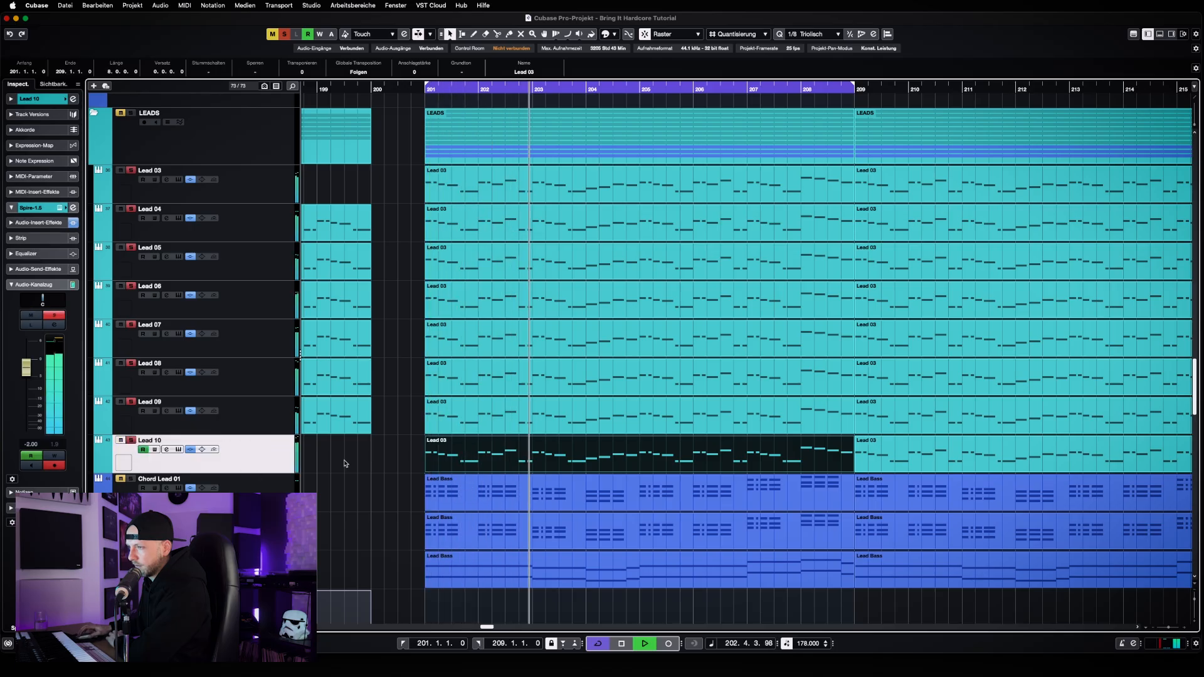
pyautogui.scroll(-3, 343, 462)
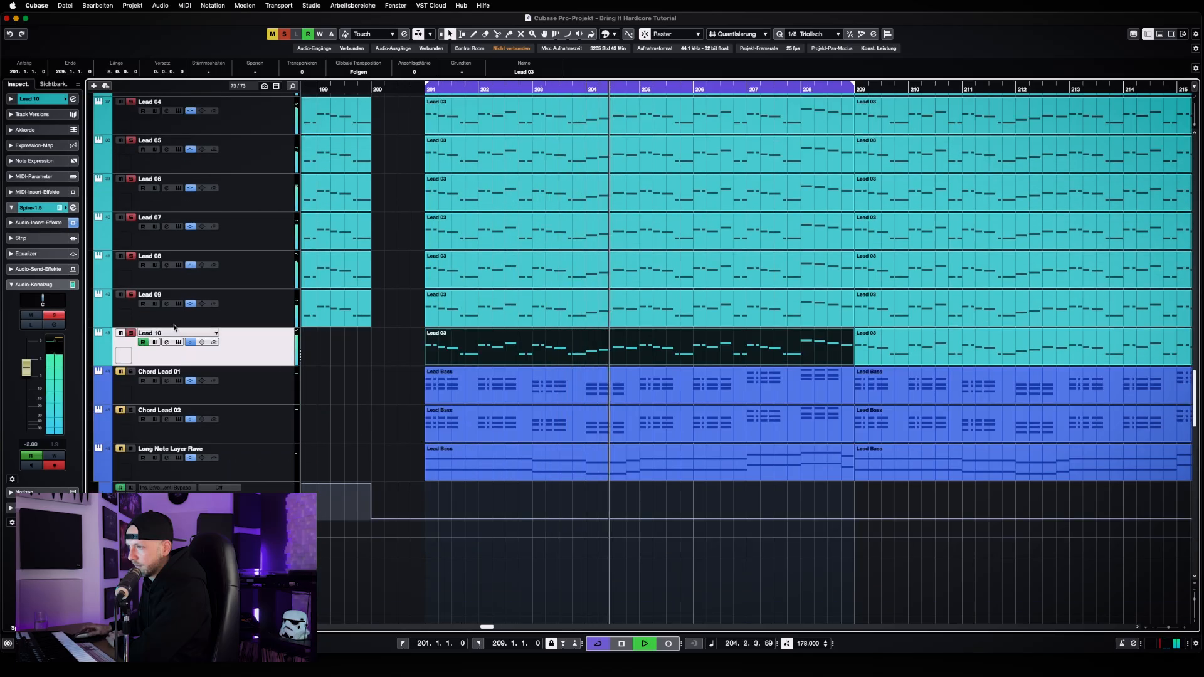
pyautogui.click(131, 333)
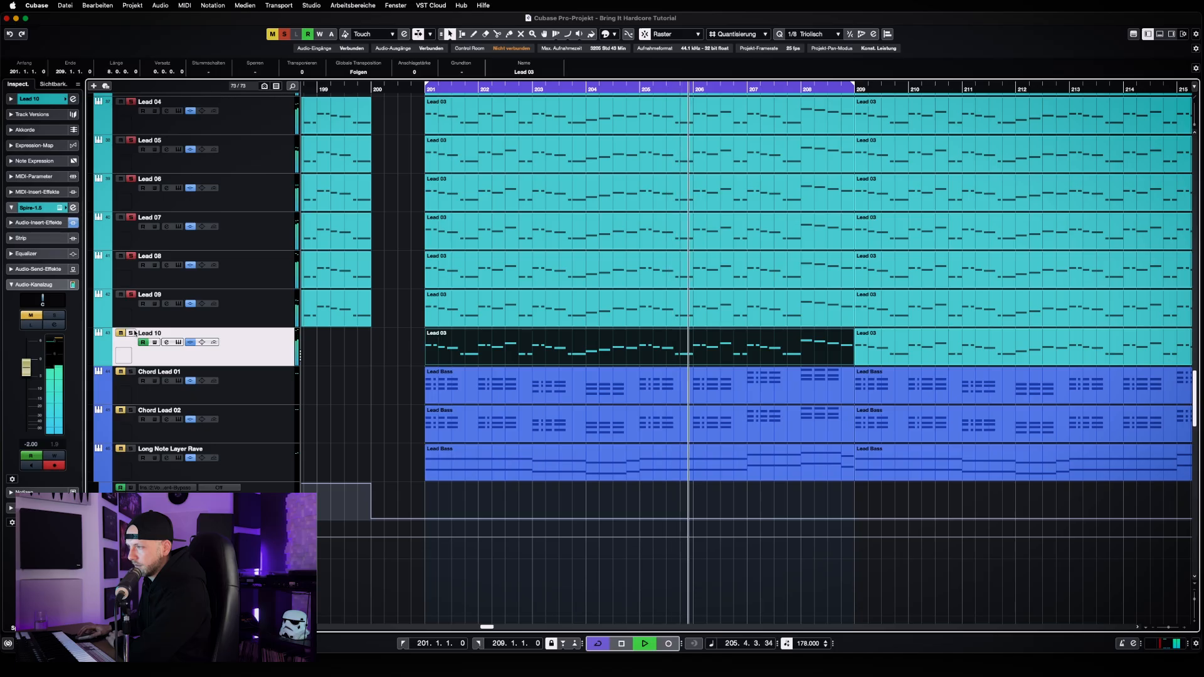
pyautogui.click(131, 333)
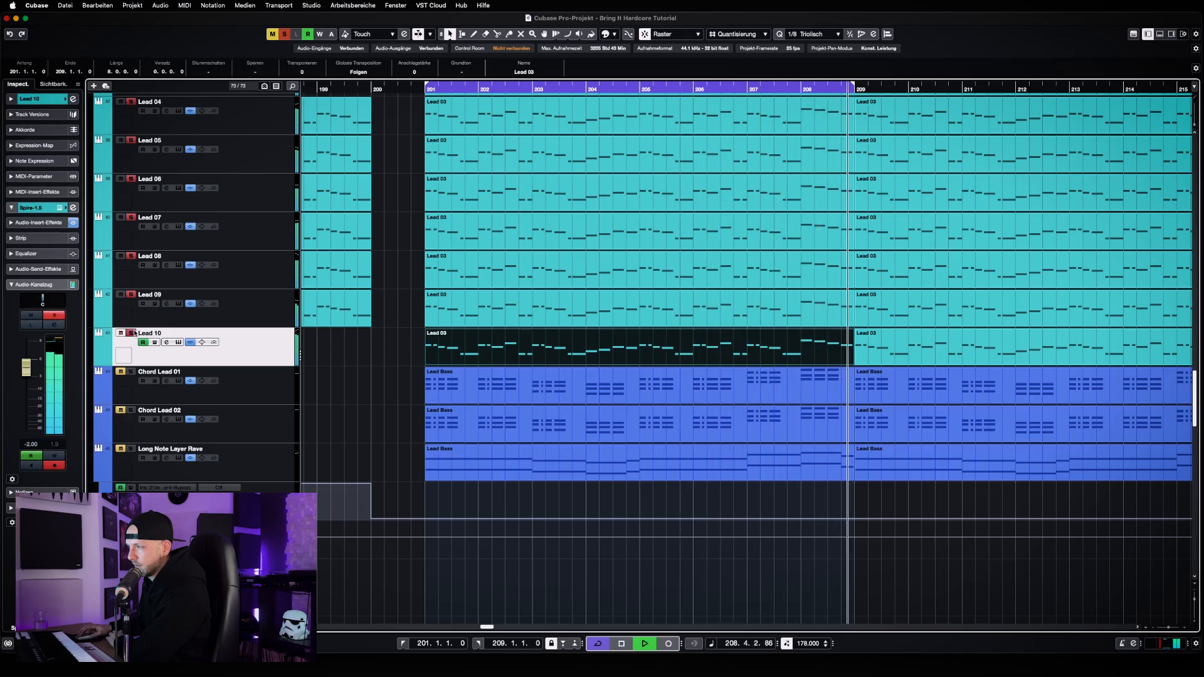
pyautogui.press('space')
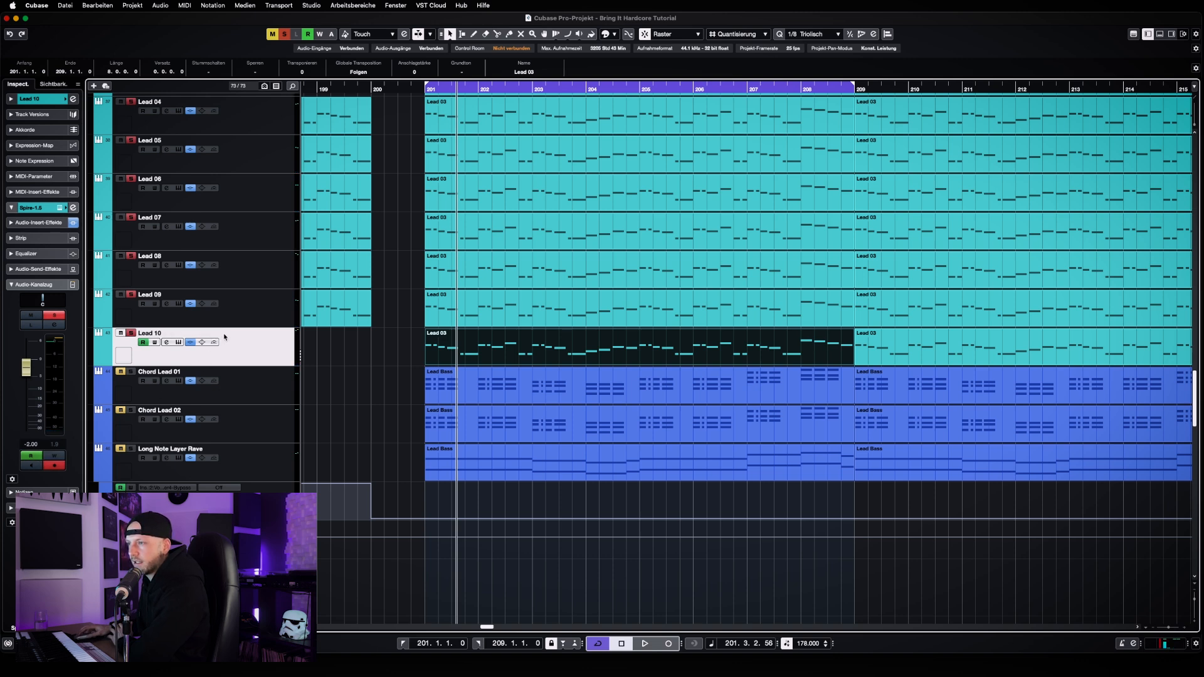
# Review the Unison Sine Lead preset in Lead 10's Spire synth and close its window
pyautogui.click(179, 342)
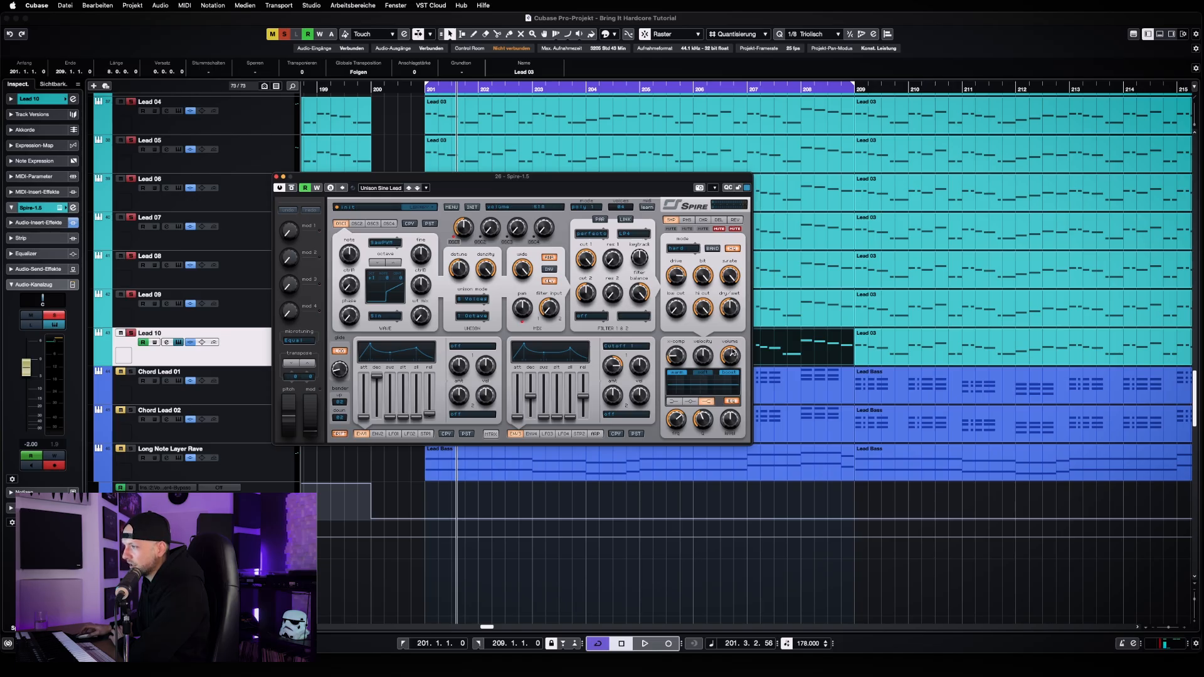
pyautogui.click(277, 176)
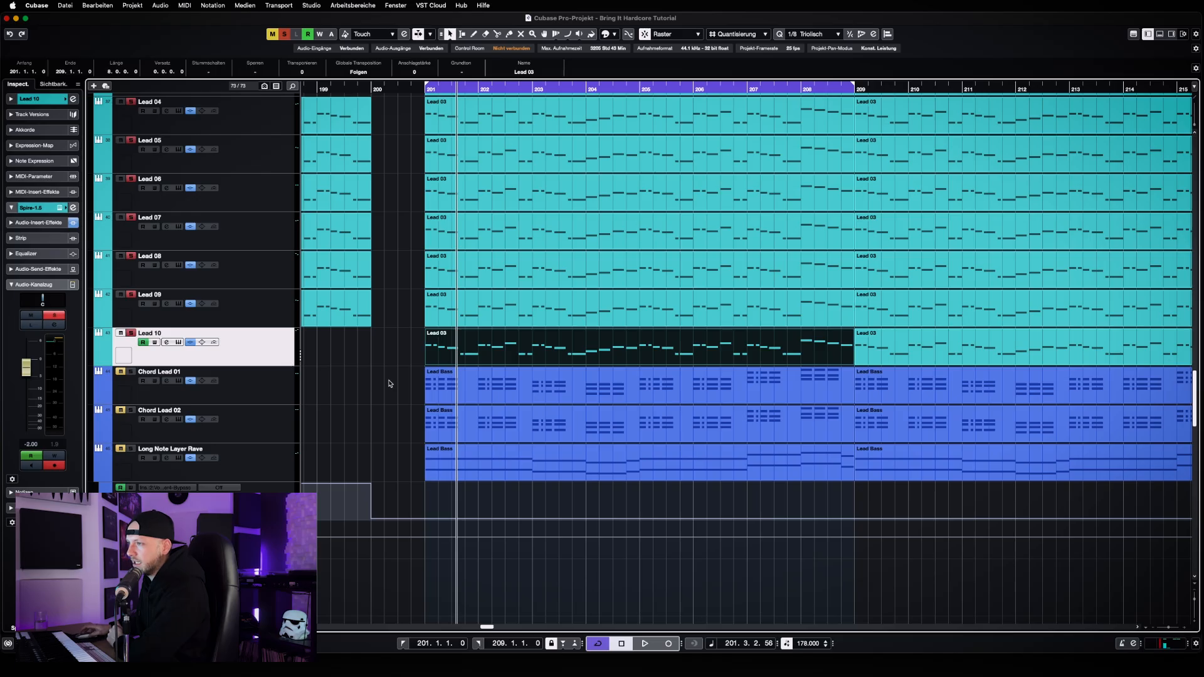
# Play the soloed Lead 03 through Lead 10 layers together from bar 201, and stop playback
pyautogui.scroll(2, 389, 384)
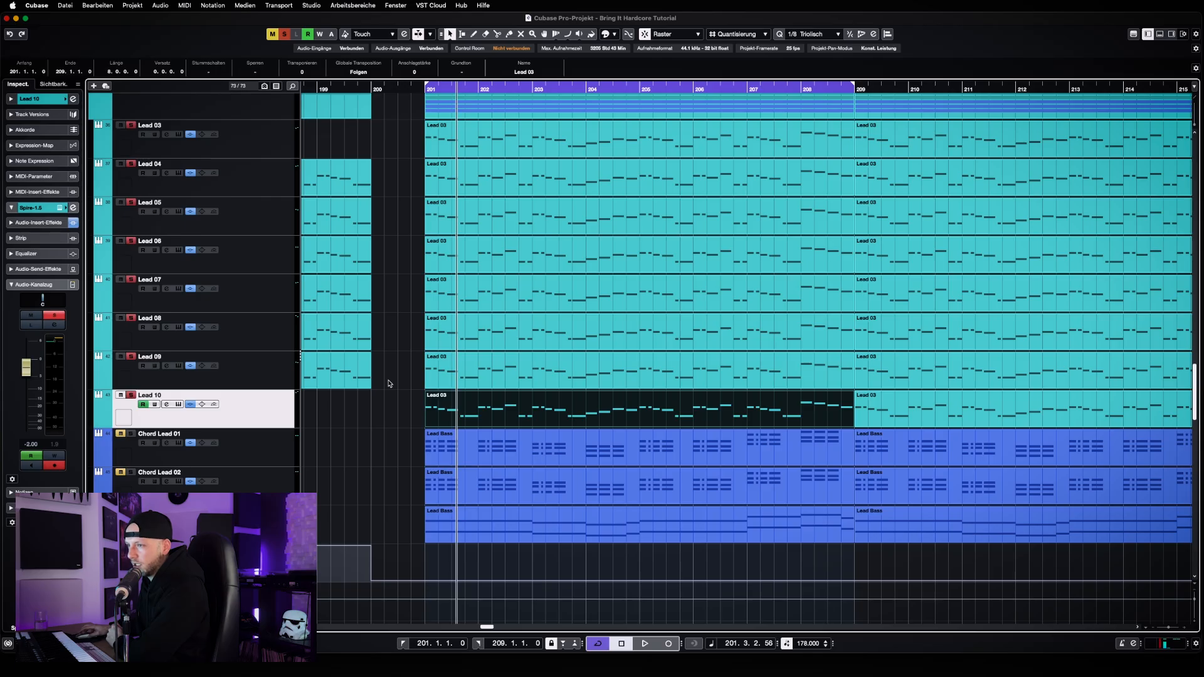
pyautogui.scroll(1, 389, 384)
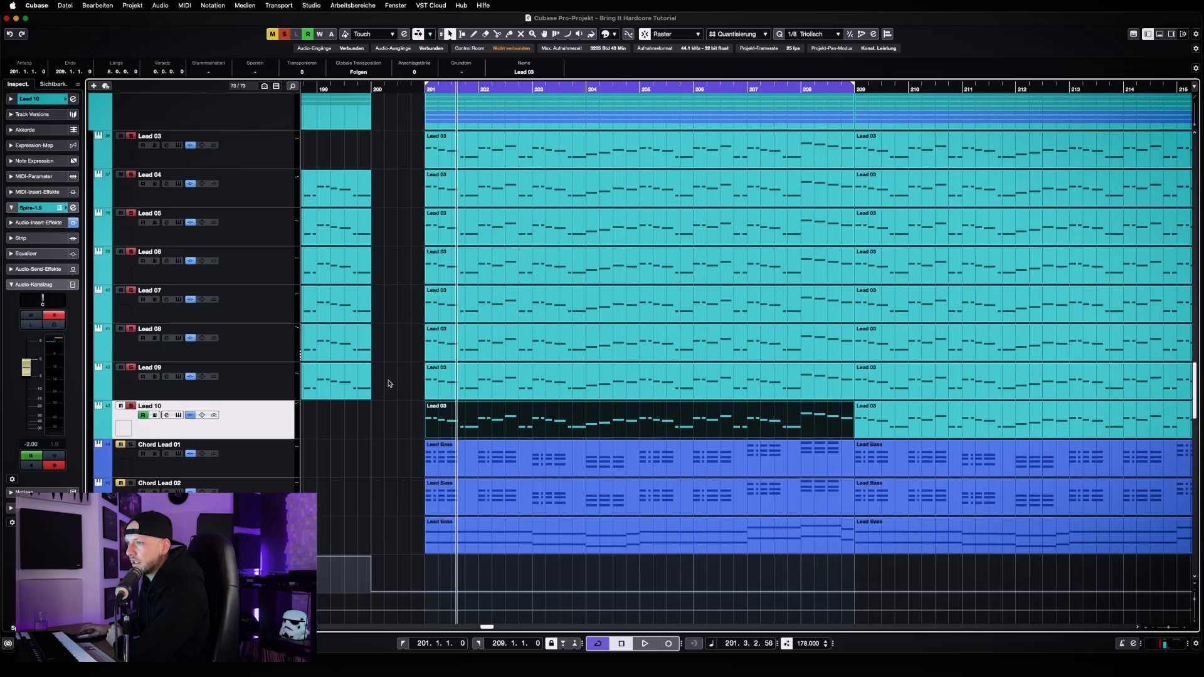
pyautogui.scroll(-3, 389, 384)
pyautogui.scroll(2, 389, 384)
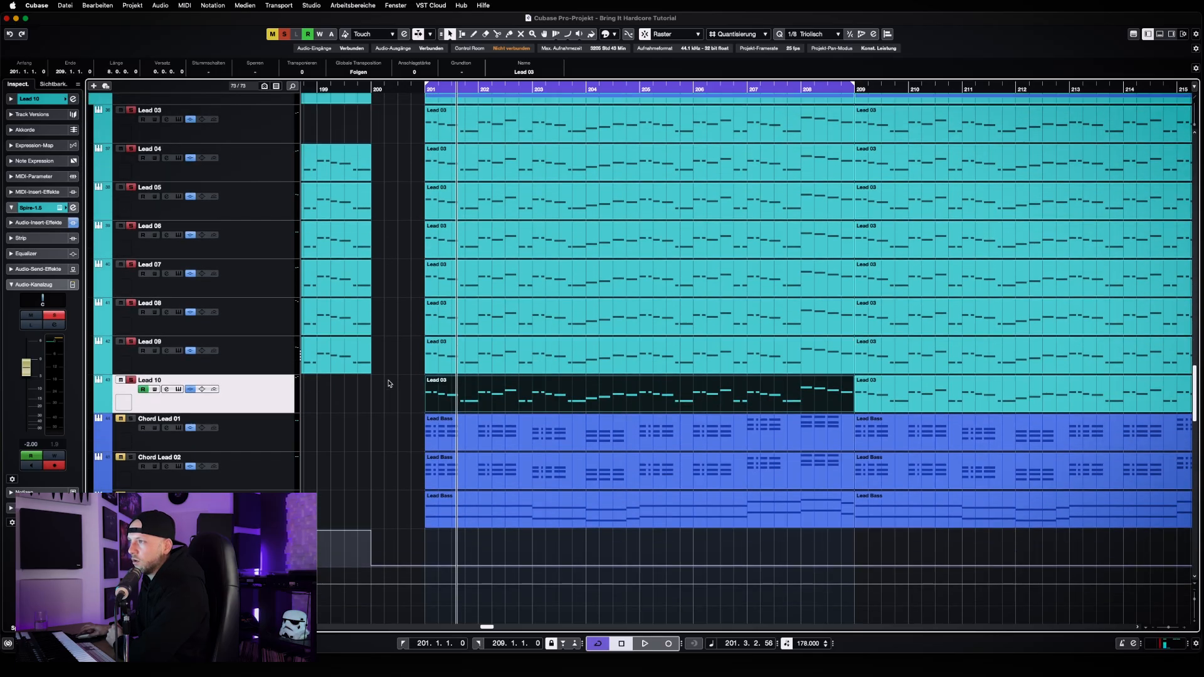
pyautogui.scroll(1, 389, 384)
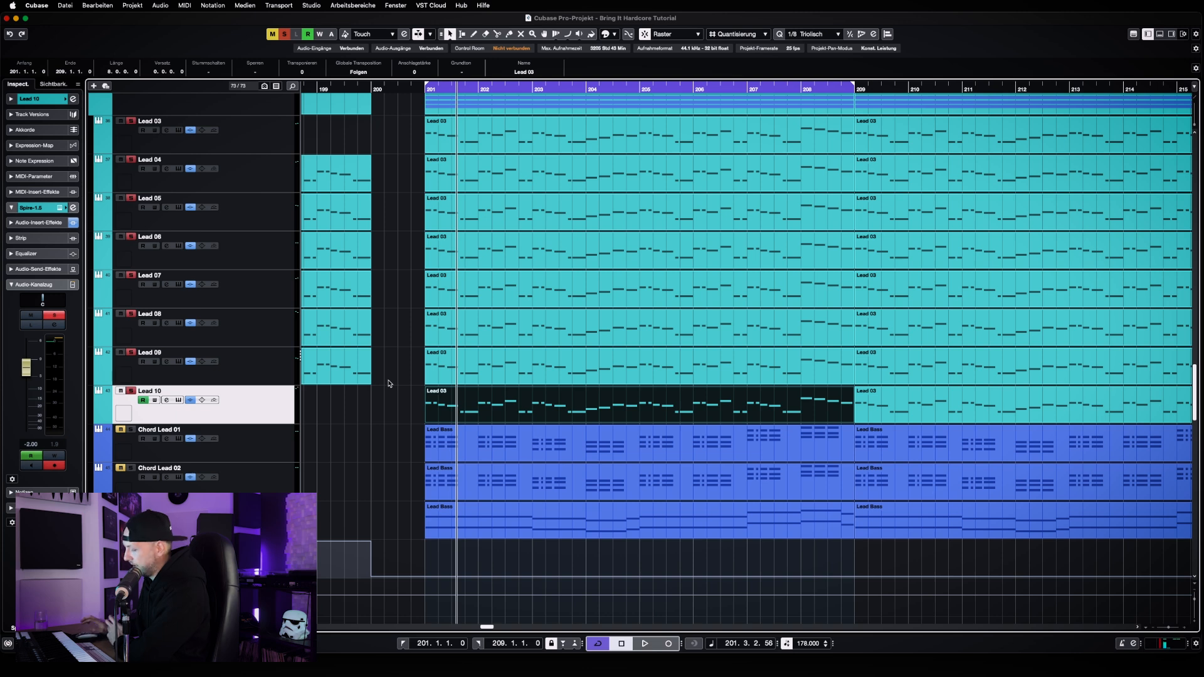
pyautogui.press('KP_1')
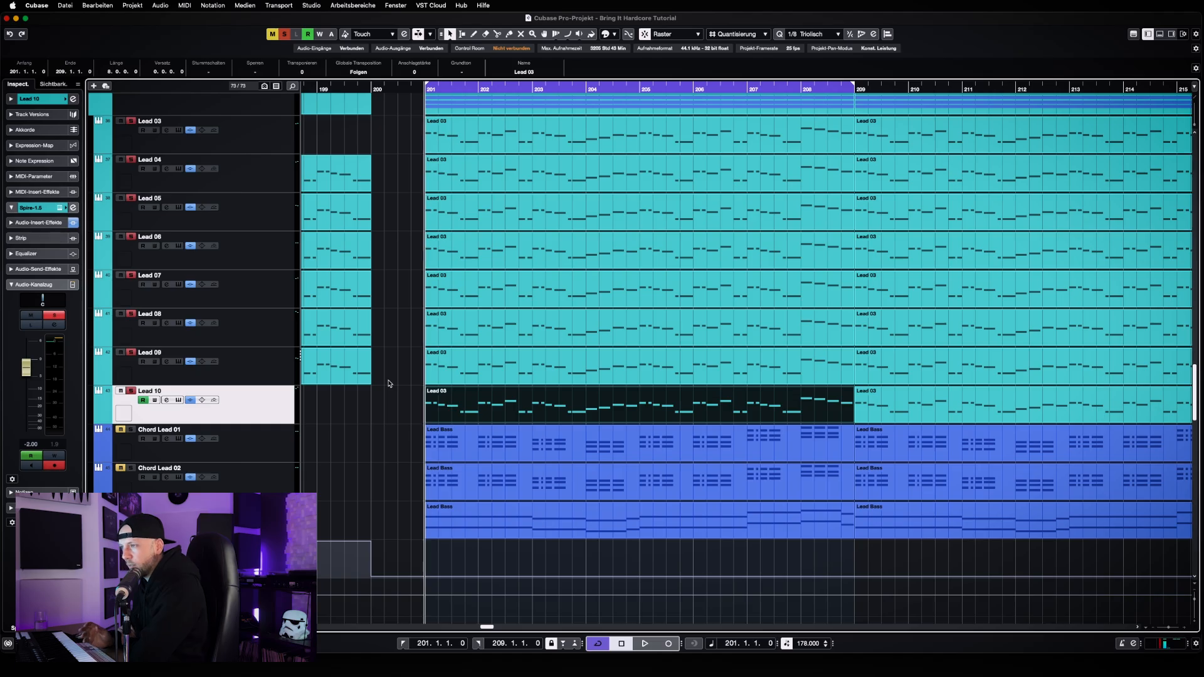
pyautogui.press('space')
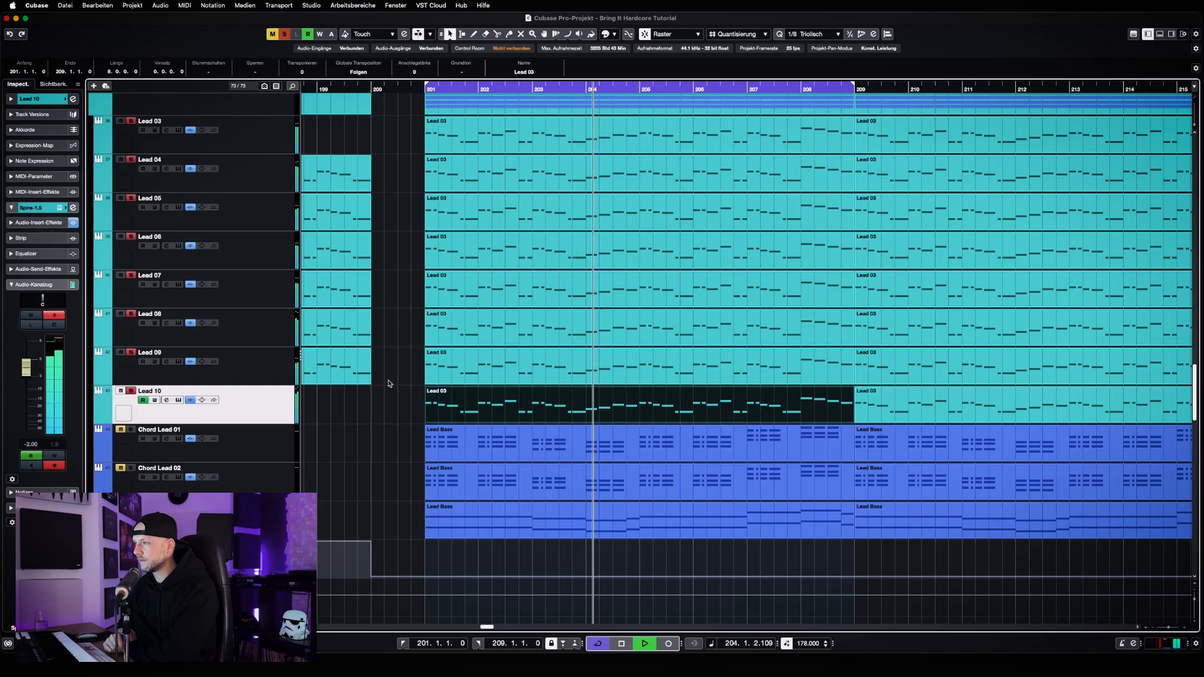
pyautogui.press('space')
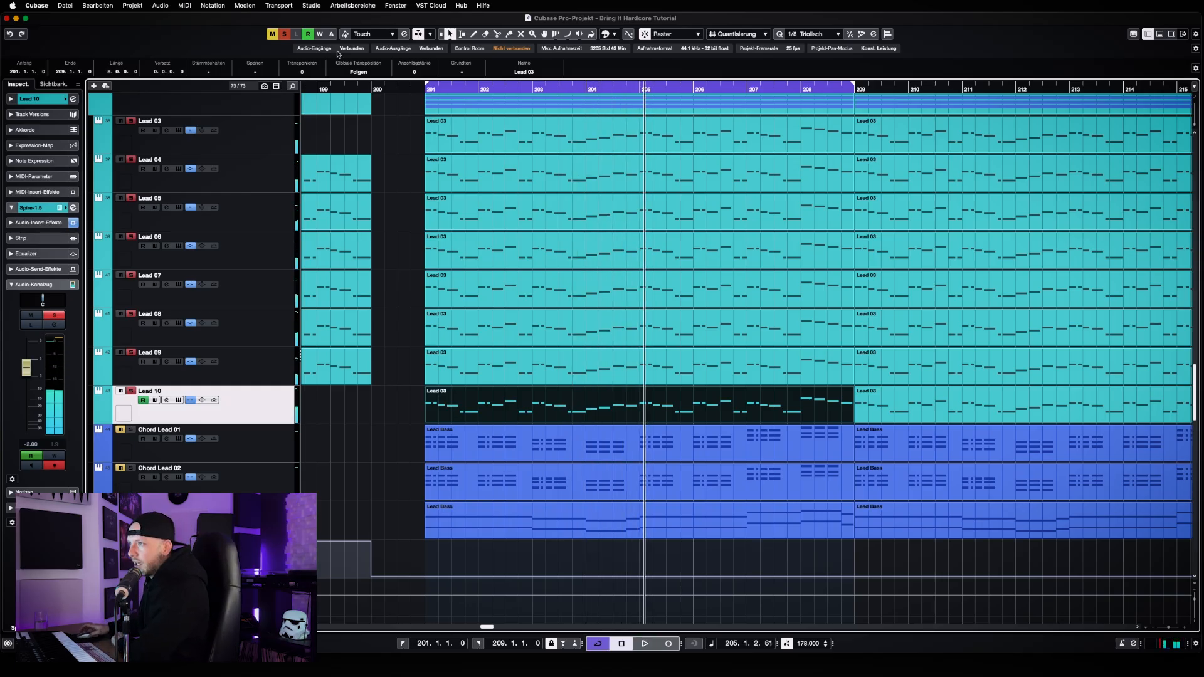
# Clear all solos, solo only Chord Lead 01, and select its track
pyautogui.click(286, 36)
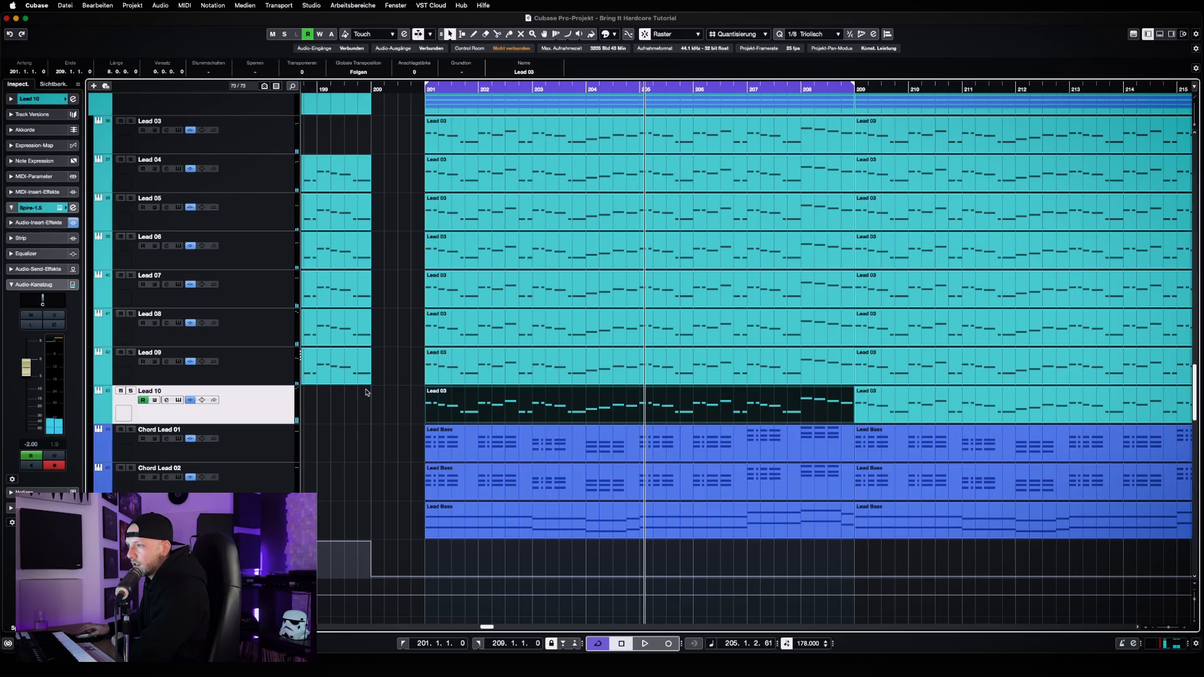
pyautogui.scroll(-3, 367, 393)
pyautogui.click(130, 320)
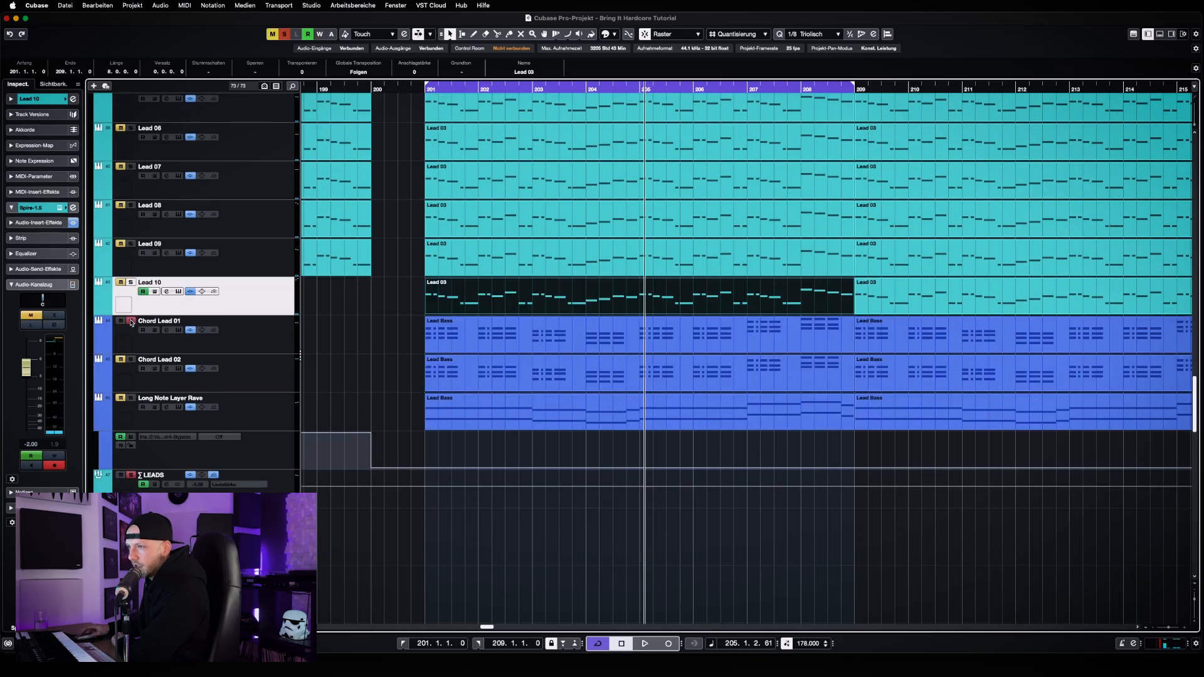
pyautogui.click(268, 342)
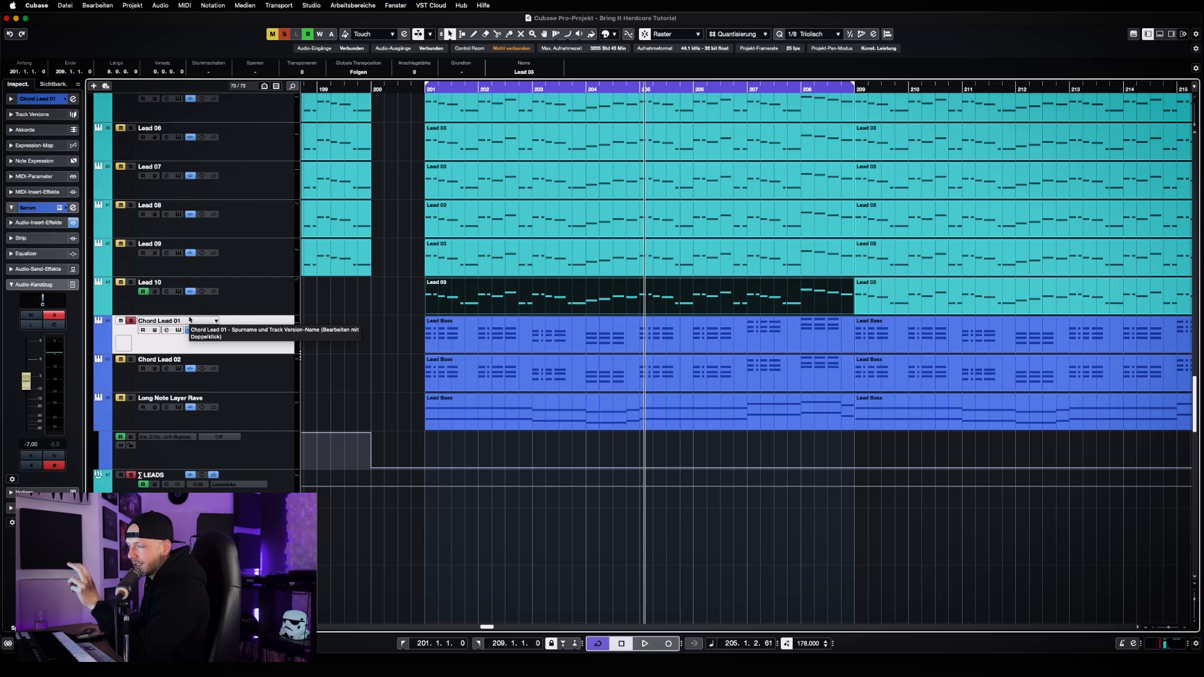
# Replace the Chord Lead 01 solo with a solo of the whole LEADS folder
pyautogui.scroll(5, 370, 363)
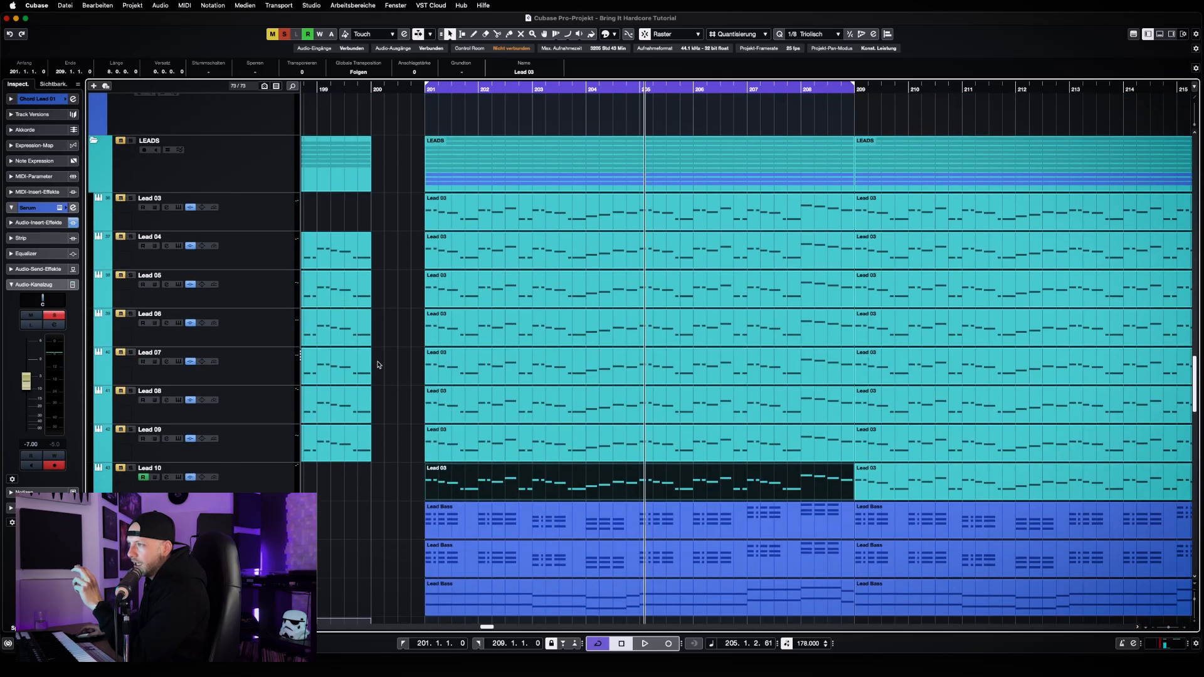
pyautogui.scroll(-3, 377, 364)
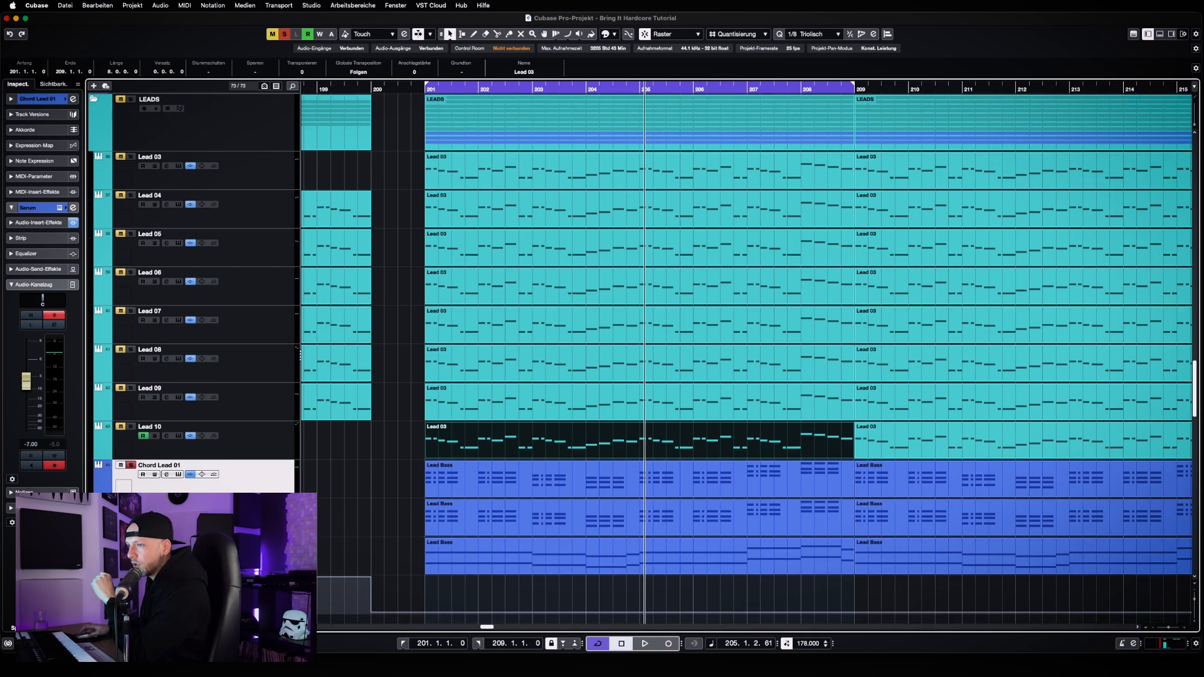
pyautogui.click(285, 33)
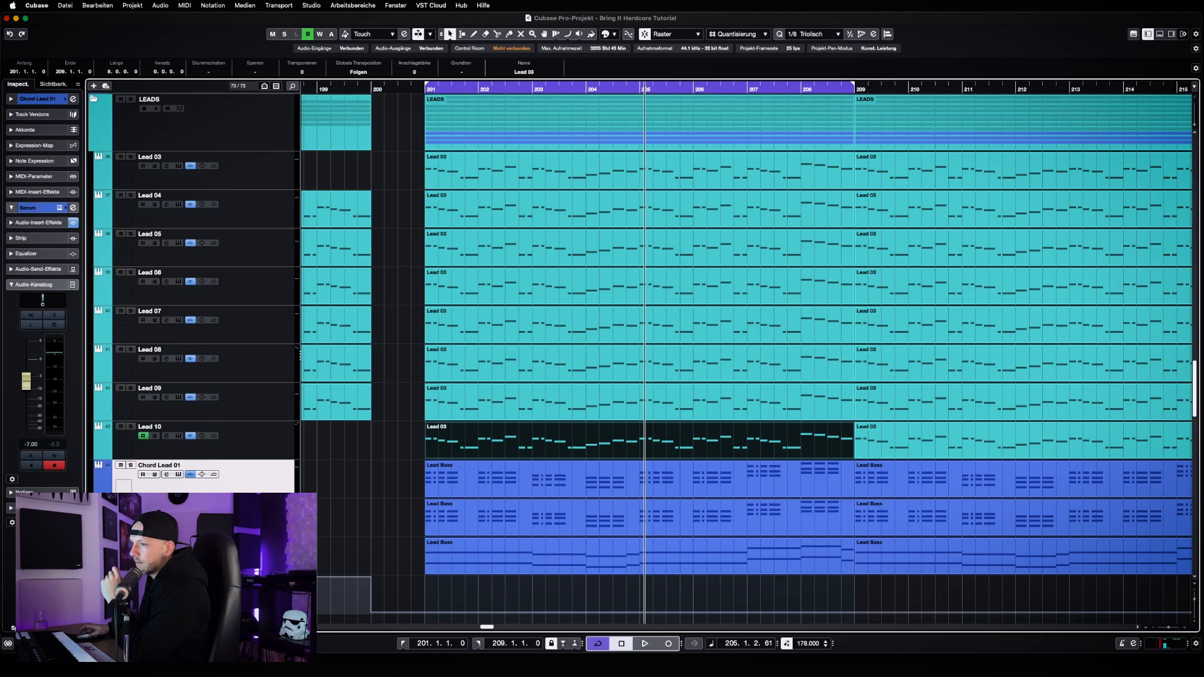
pyautogui.click(130, 99)
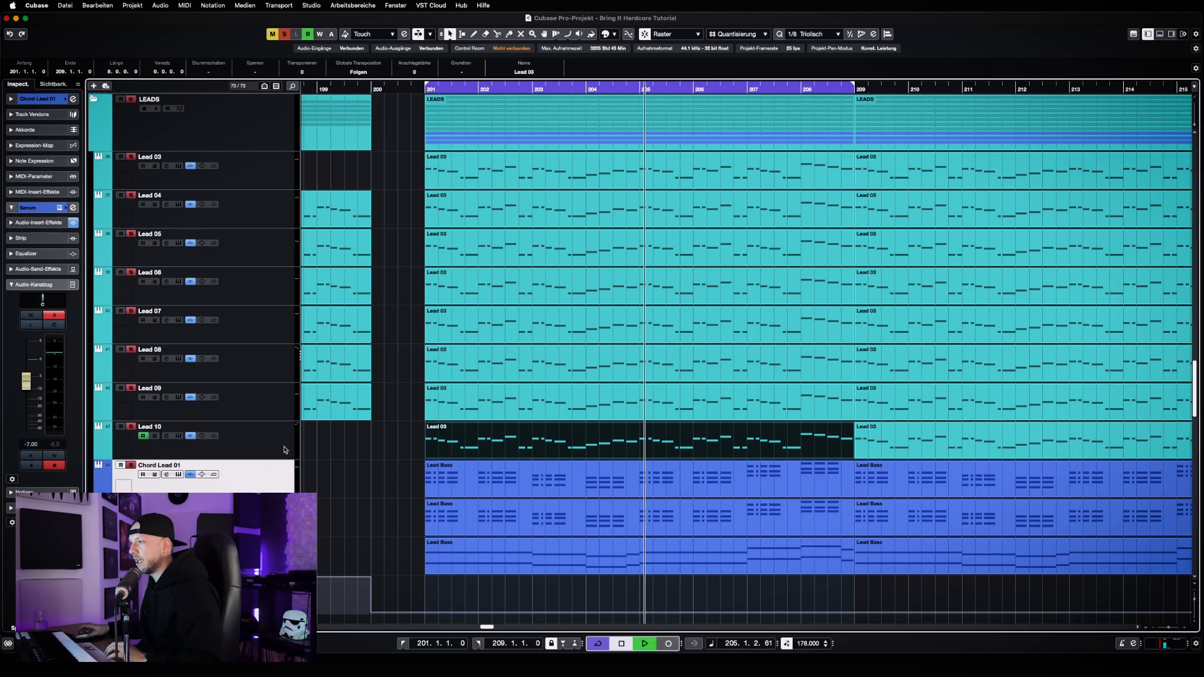
# Play the soloed leads, take Chord Lead 01 out of solo during playback to compare, and stop
pyautogui.press('space')
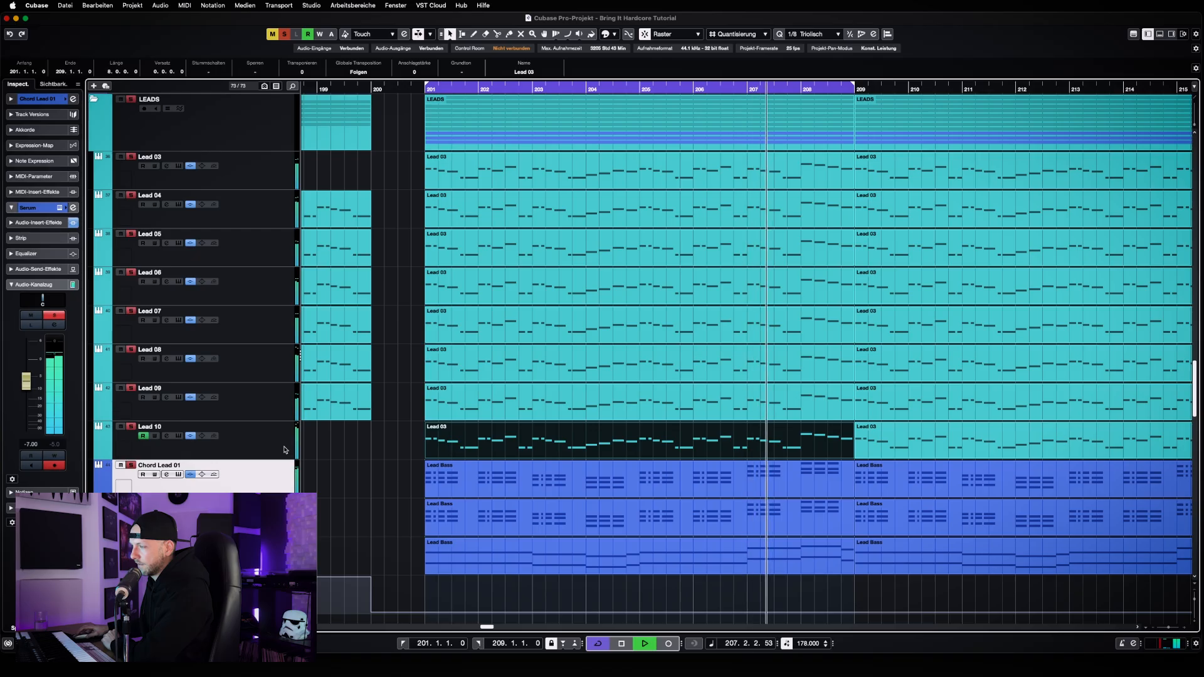
pyautogui.click(131, 466)
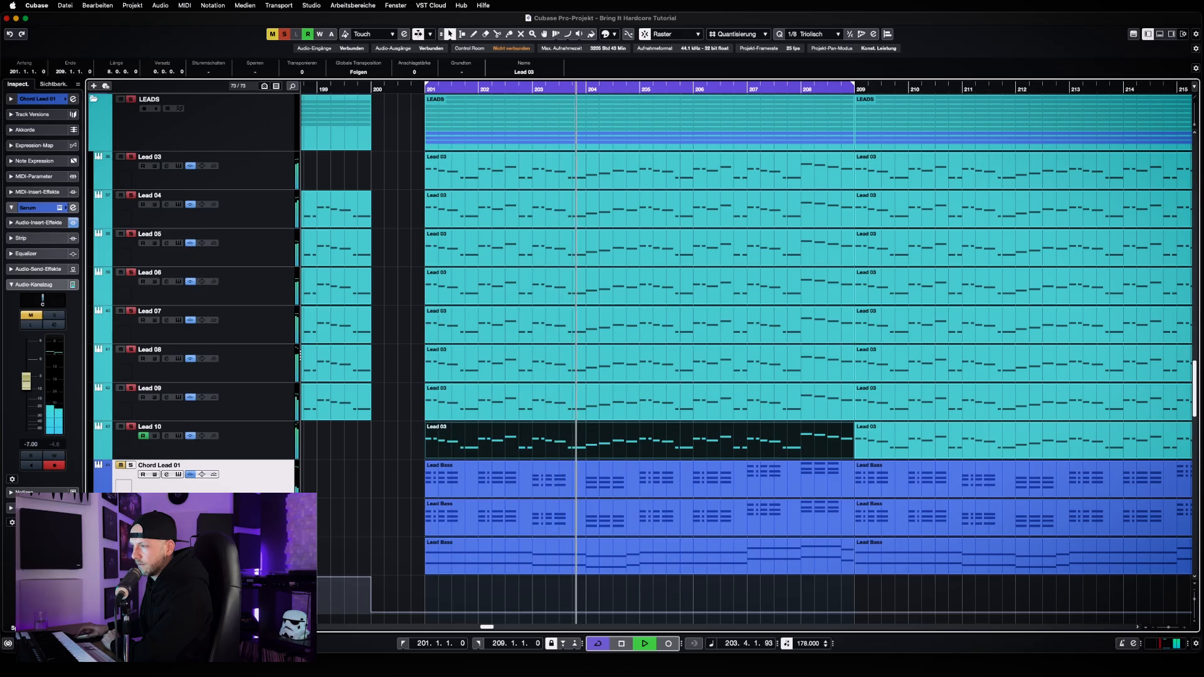
pyautogui.press('space')
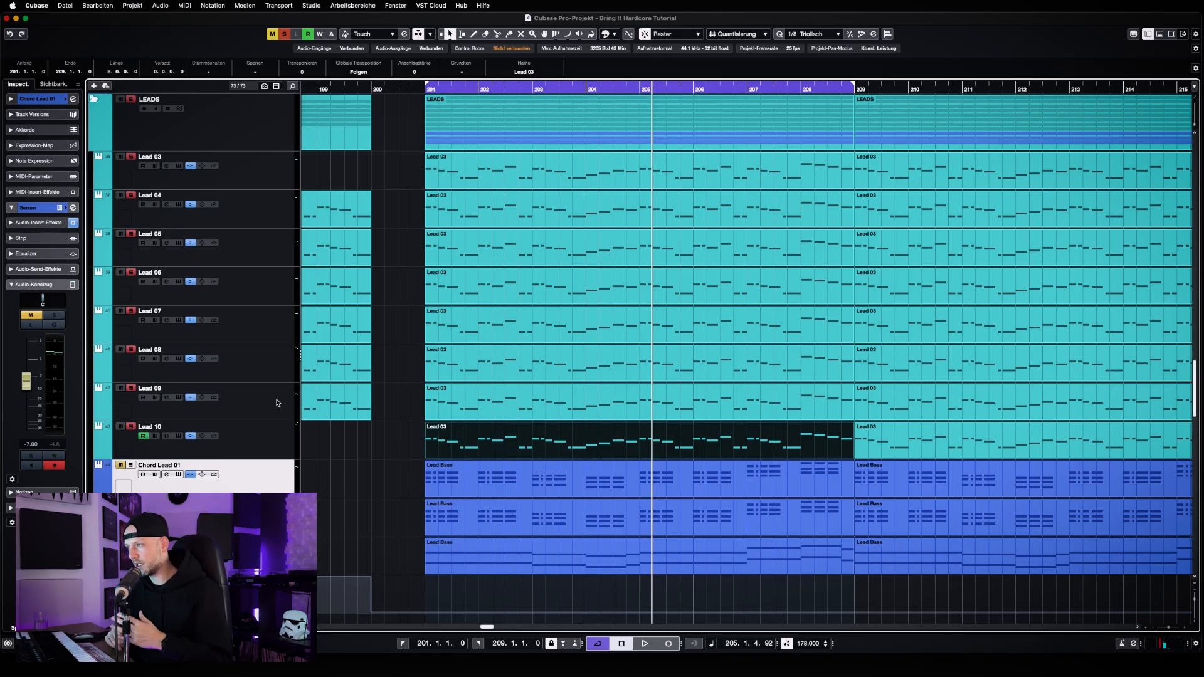
# Open the Chord Lead 01 clip at bar 201 in the note editor, examine its chord notes, and close the editor
pyautogui.click(437, 486)
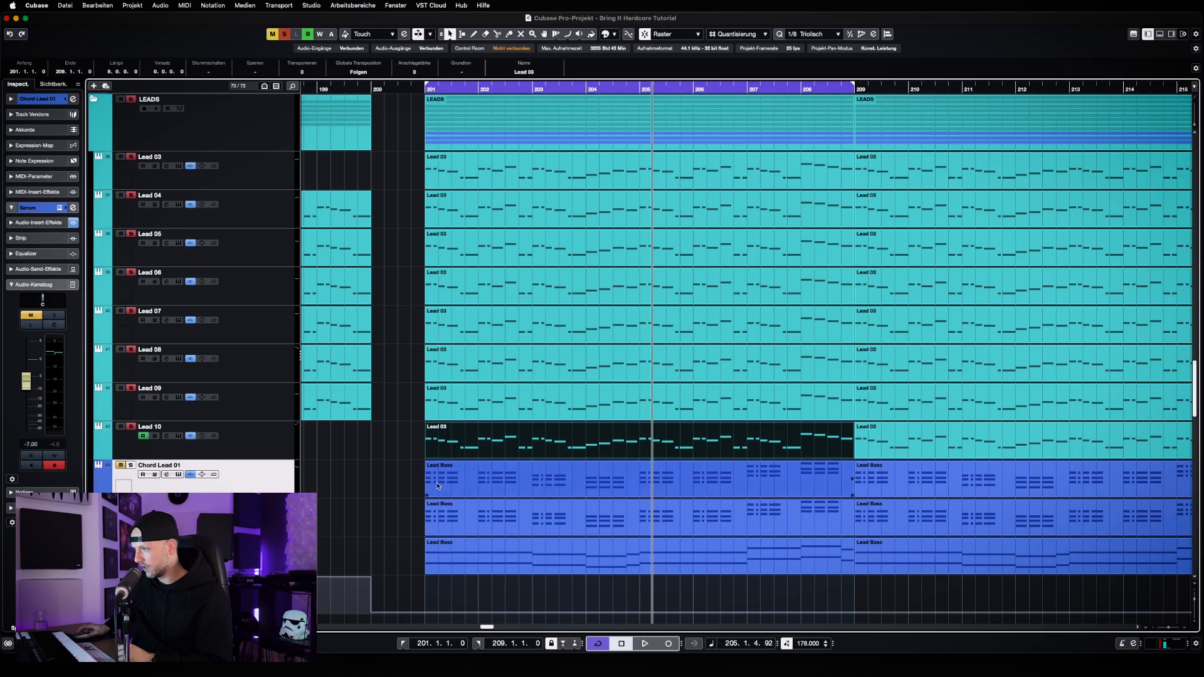
pyautogui.click(458, 475)
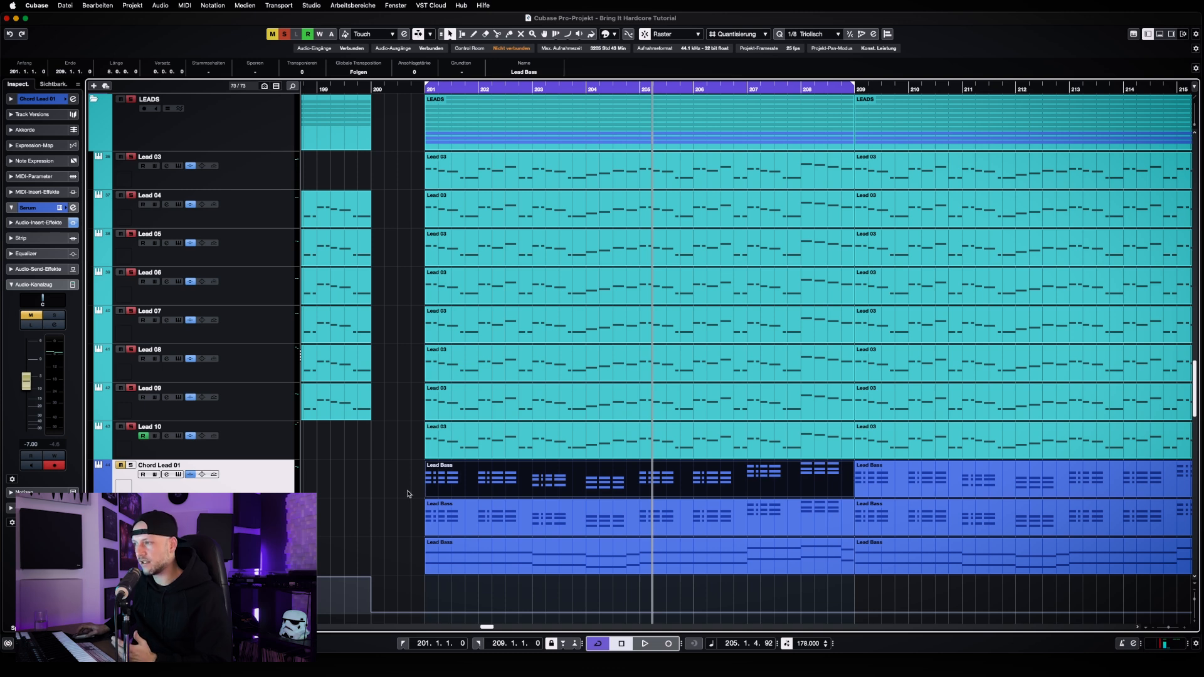
pyautogui.doubleClick(509, 492)
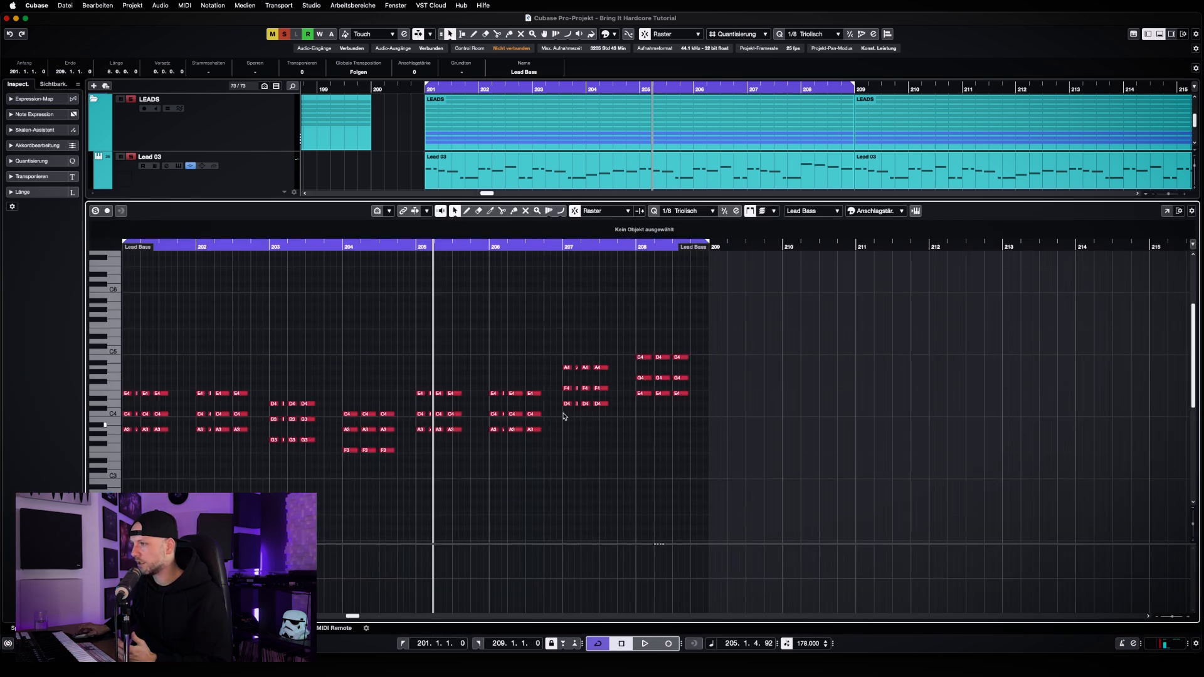
pyautogui.press('Return')
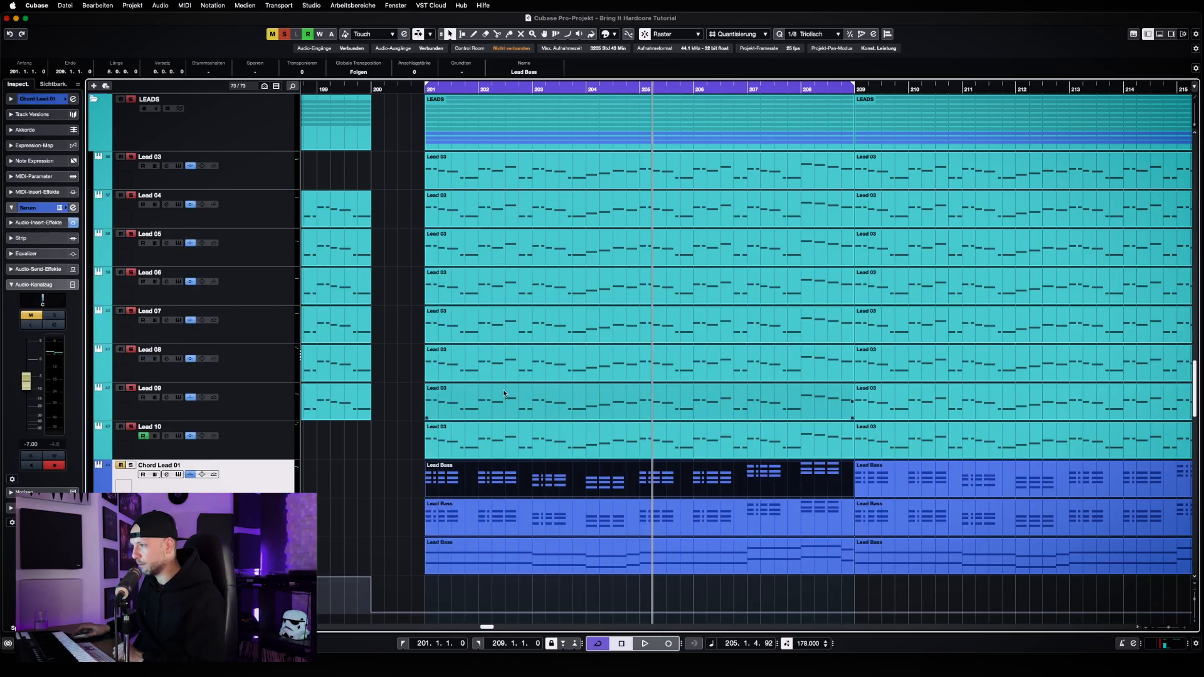
# Add Chord Lead 01 back to the soloed leads, play them together, and stop playback
pyautogui.click(130, 465)
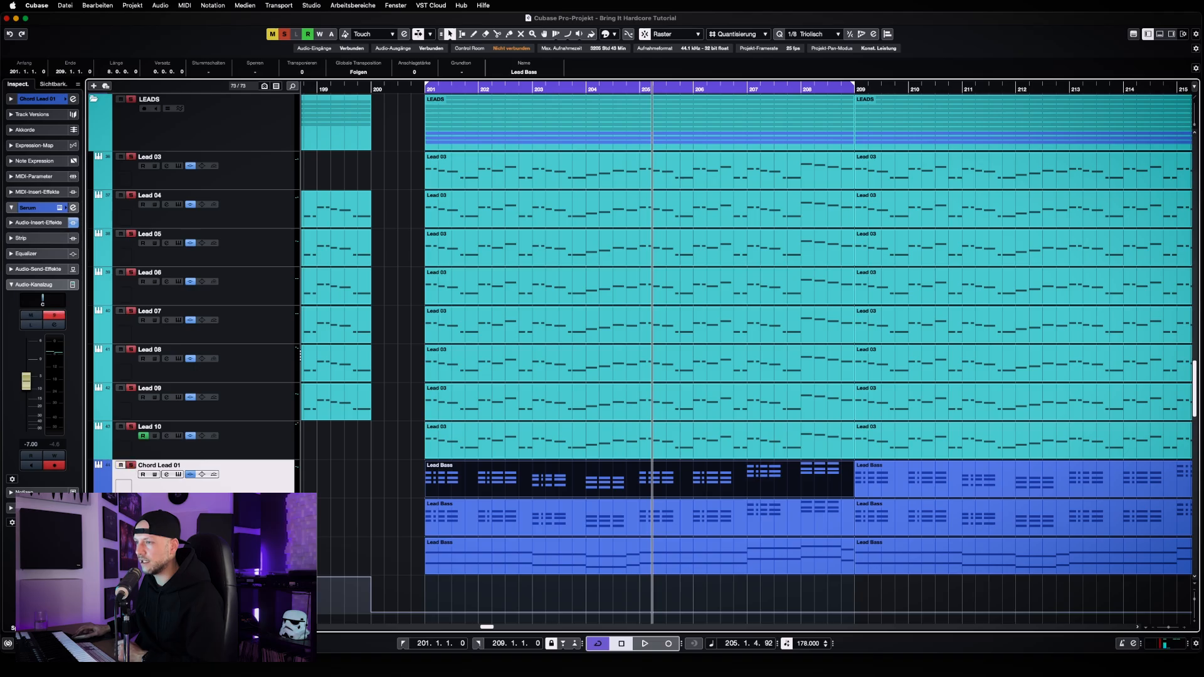
pyautogui.press('space')
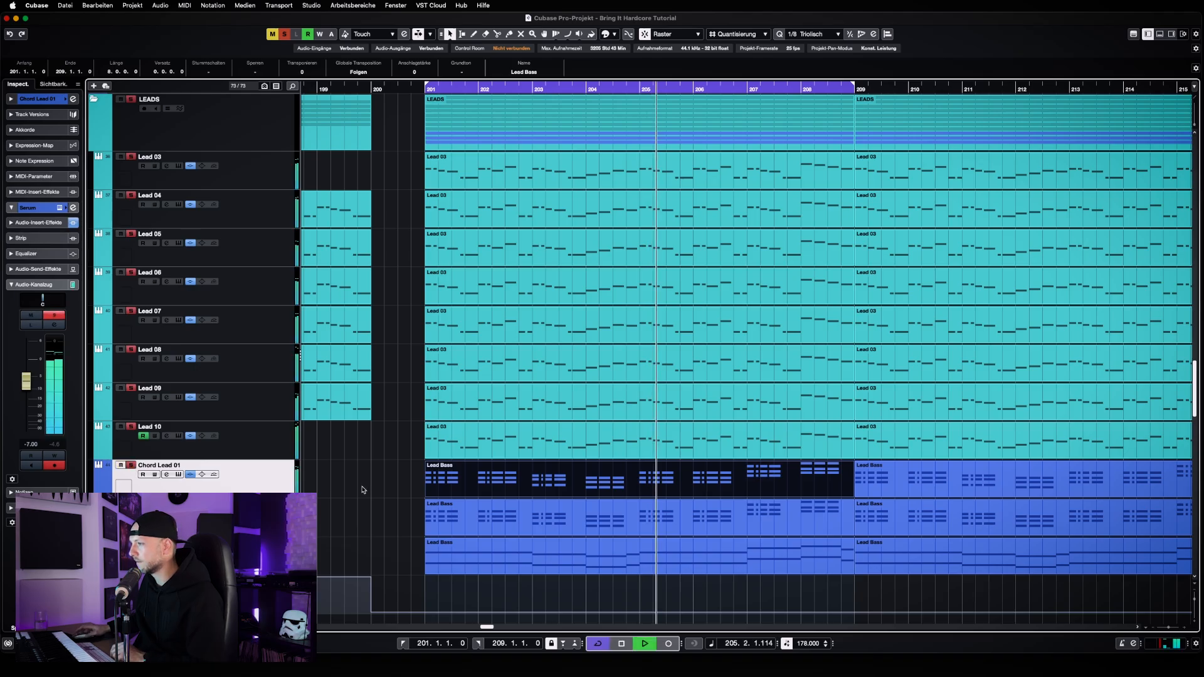
pyautogui.scroll(-1, 361, 489)
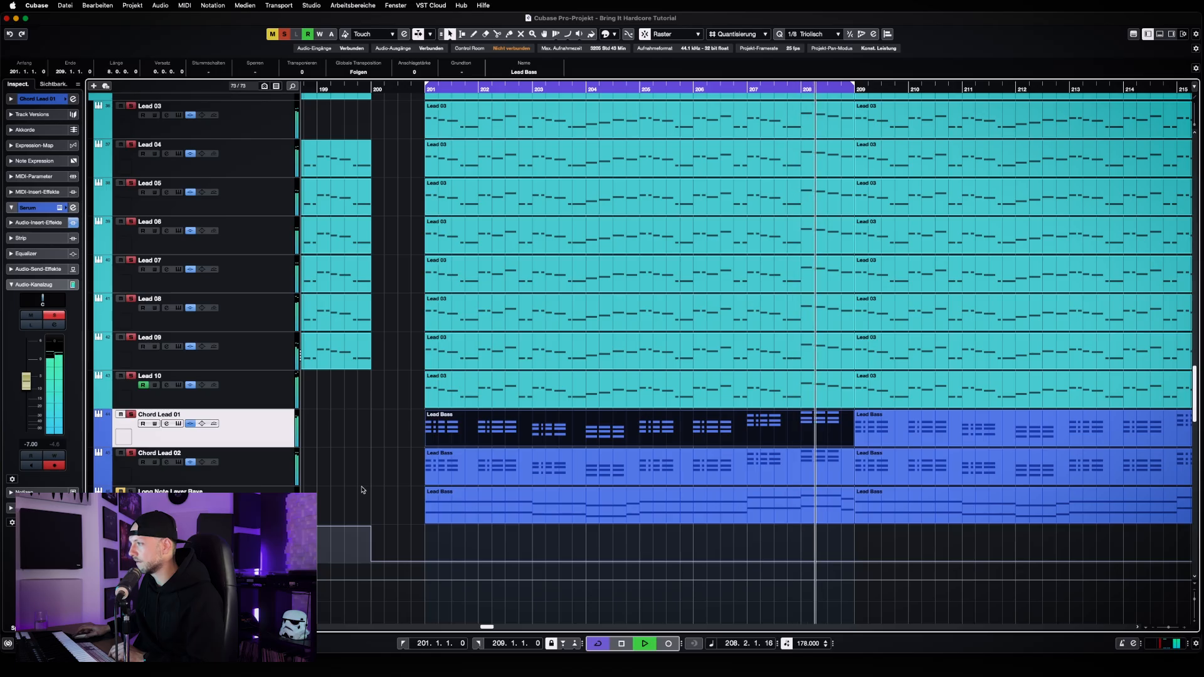
pyautogui.press('space')
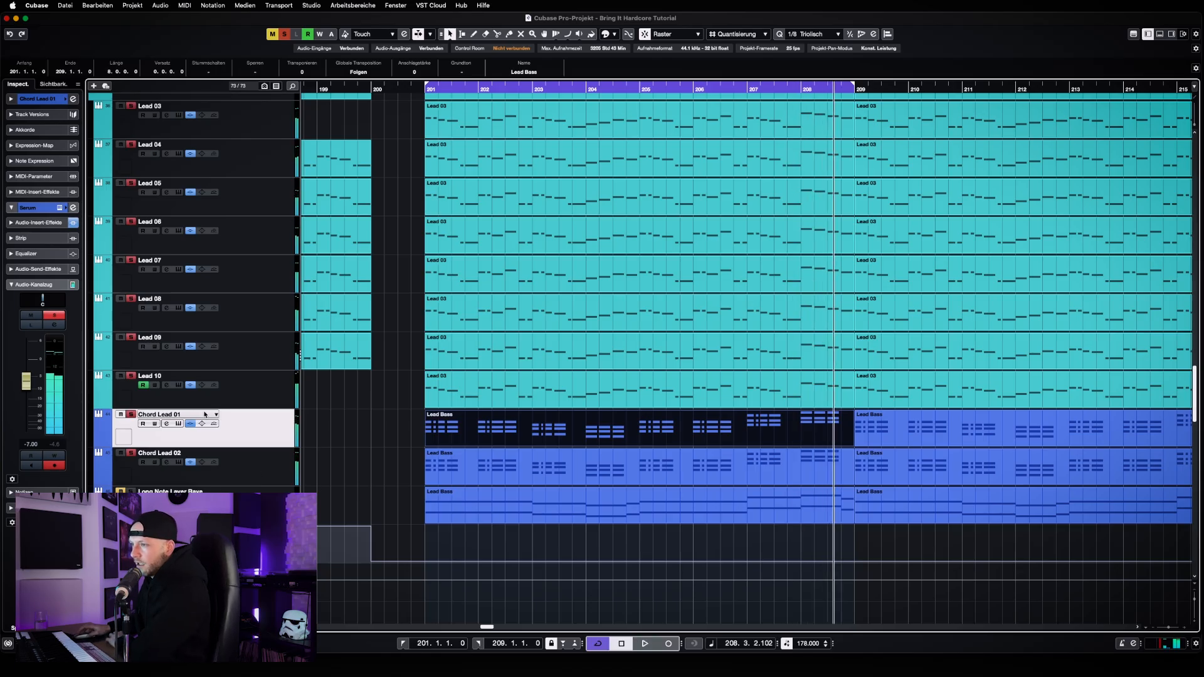
# Open Chord Lead 01's Serum synth in full view, check the SuperSaw preset in the Re-Fuzz preset folder, and close the window
pyautogui.click(178, 424)
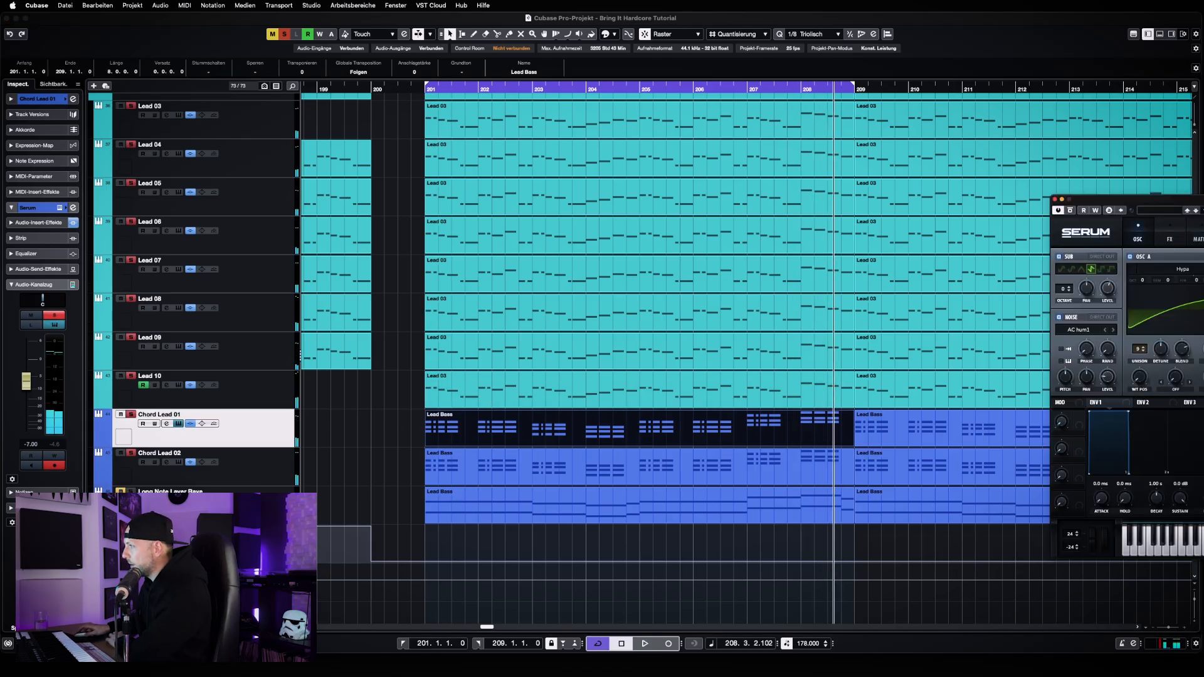
pyautogui.moveTo(1104, 200); pyautogui.dragTo(448, 106)
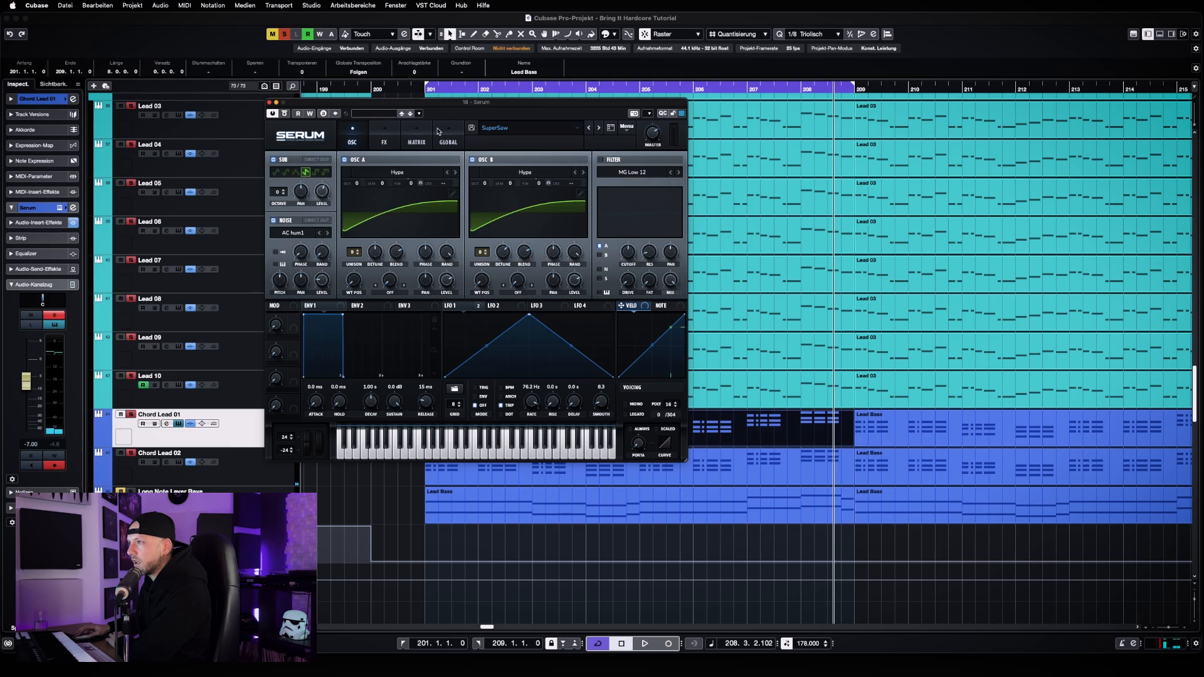
pyautogui.click(517, 128)
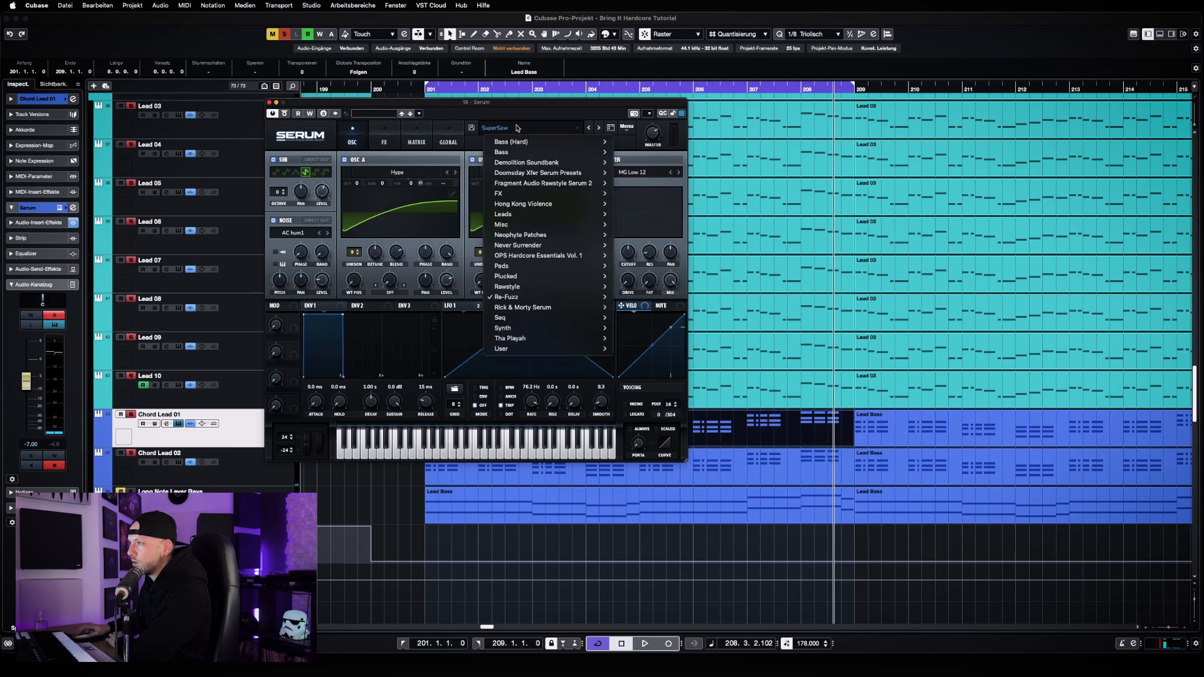
pyautogui.moveTo(569, 299)
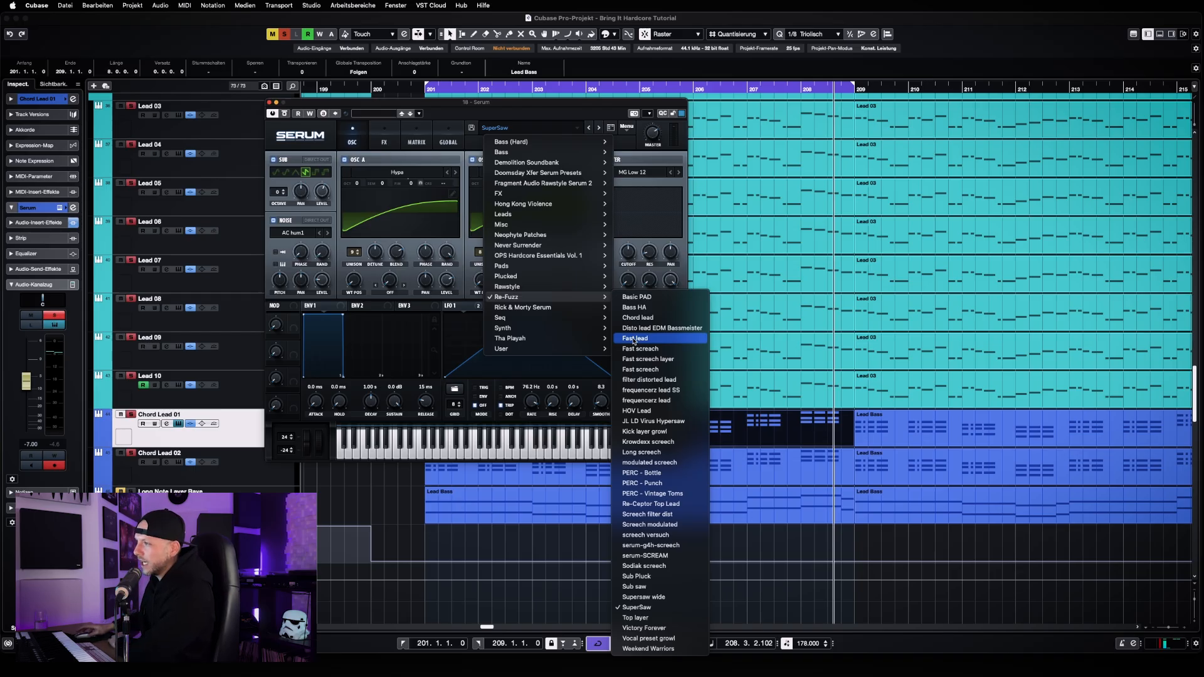
pyautogui.moveTo(595, 223)
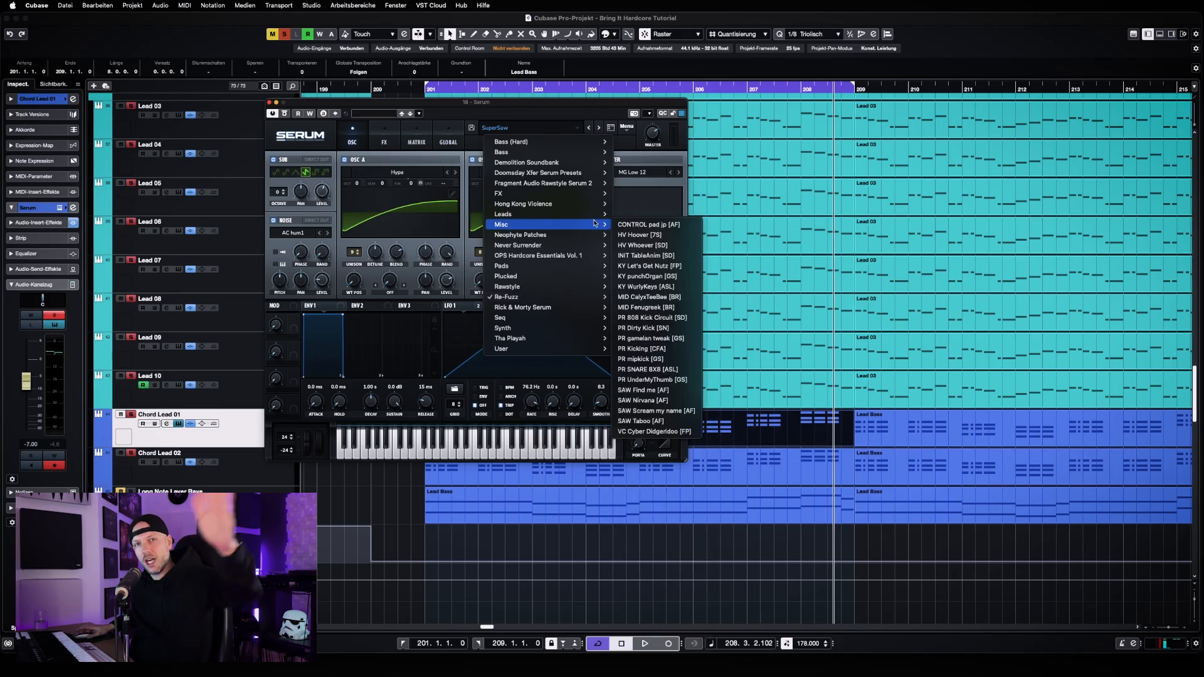
pyautogui.click(307, 146)
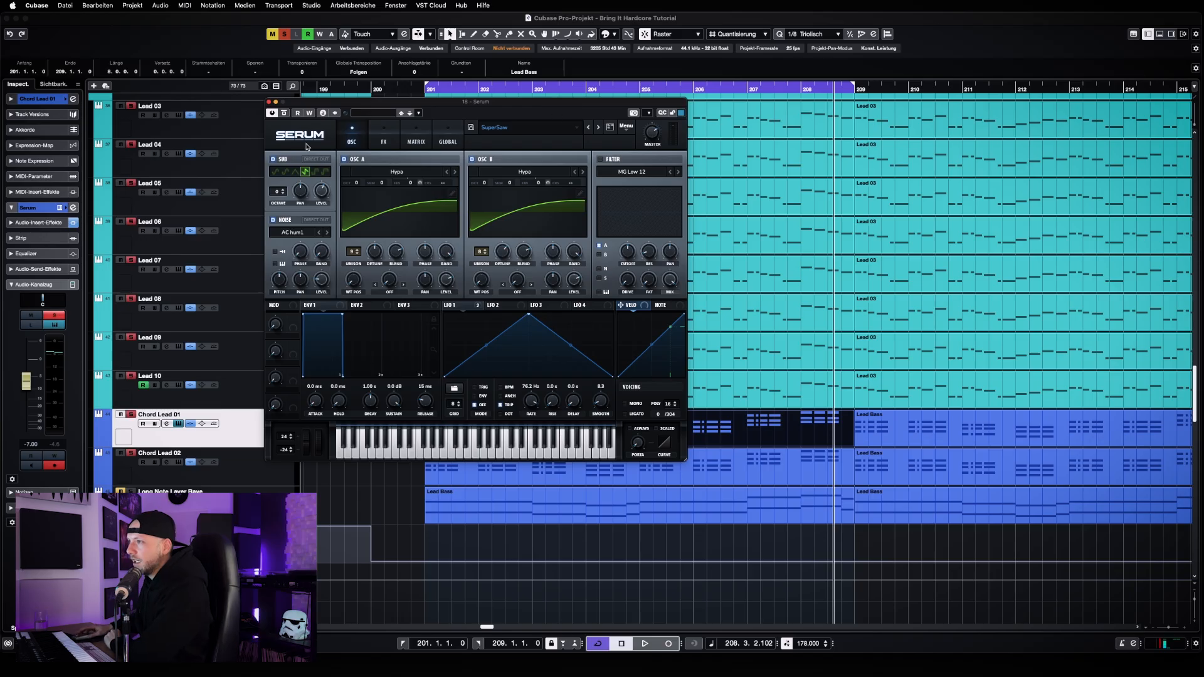
pyautogui.click(270, 101)
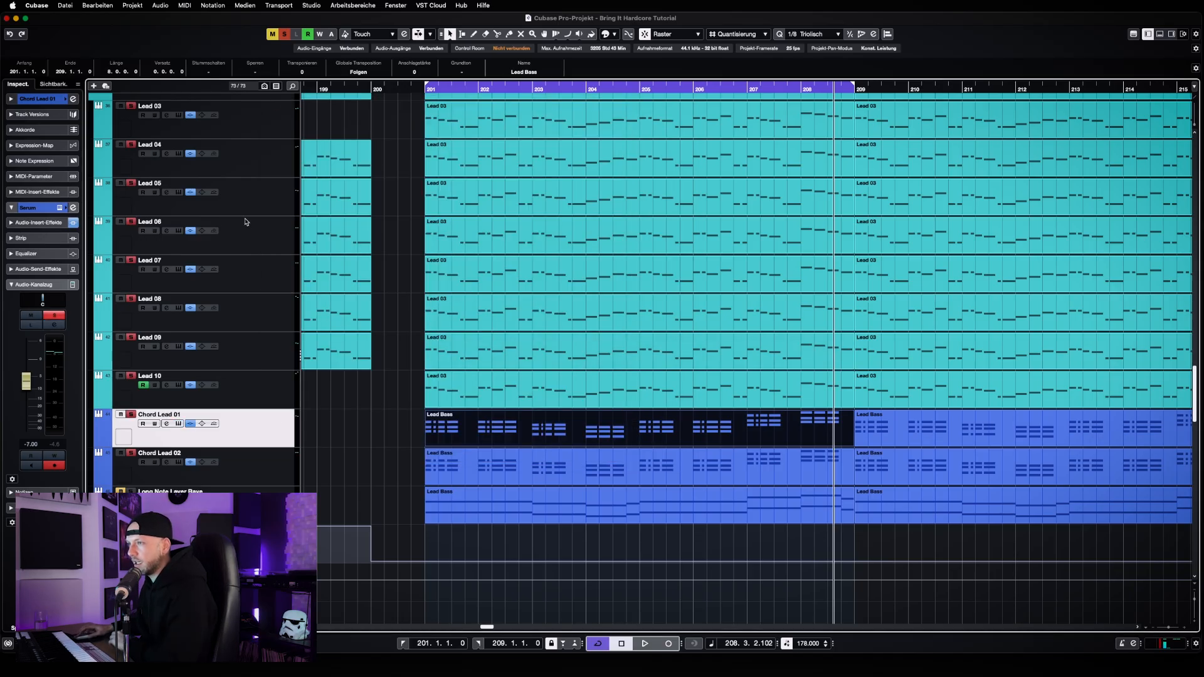
# Clear all active solos, solo only Chord Lead 01, and start playback
pyautogui.click(284, 34)
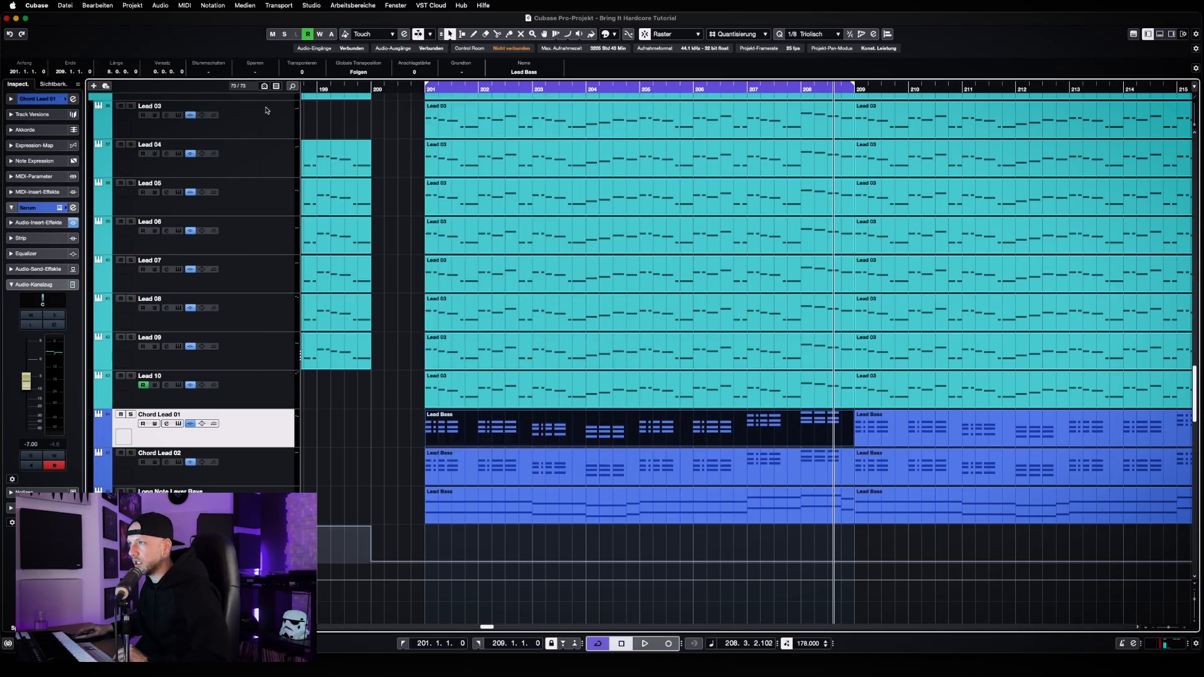
pyautogui.click(131, 414)
pyautogui.press('space')
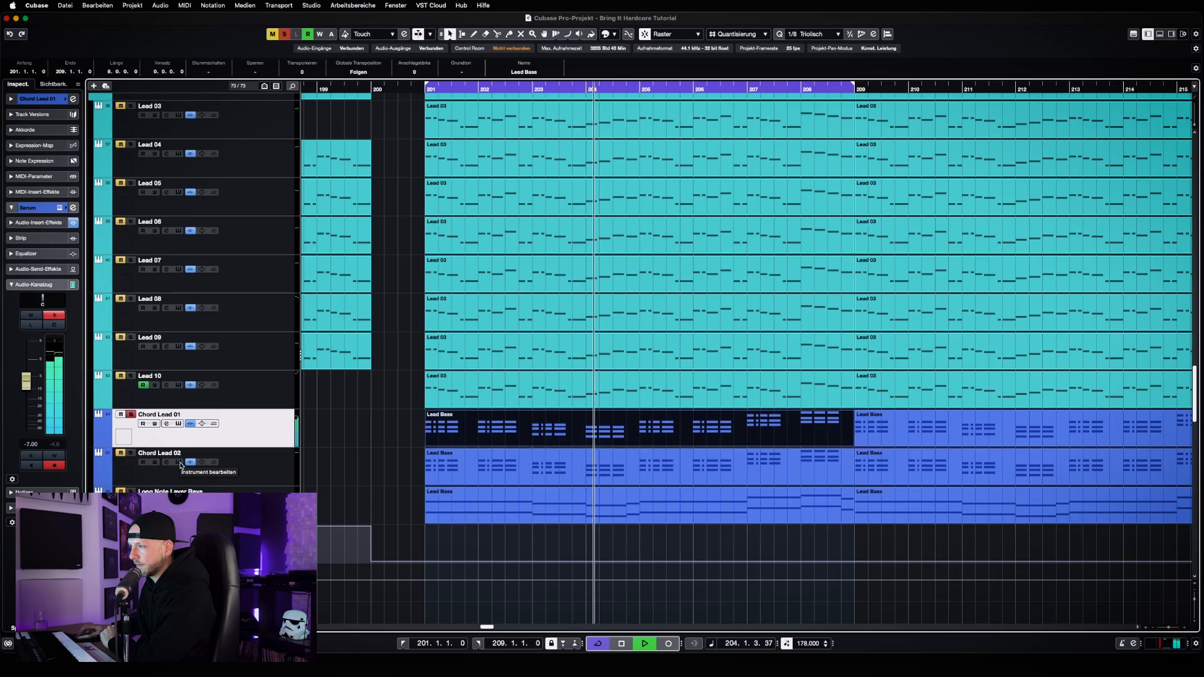
# Inspect the Pro-Q 3 EQ insert in Chord Lead 01's channel settings, close both windows, and briefly replay the soloed track
pyautogui.click(167, 424)
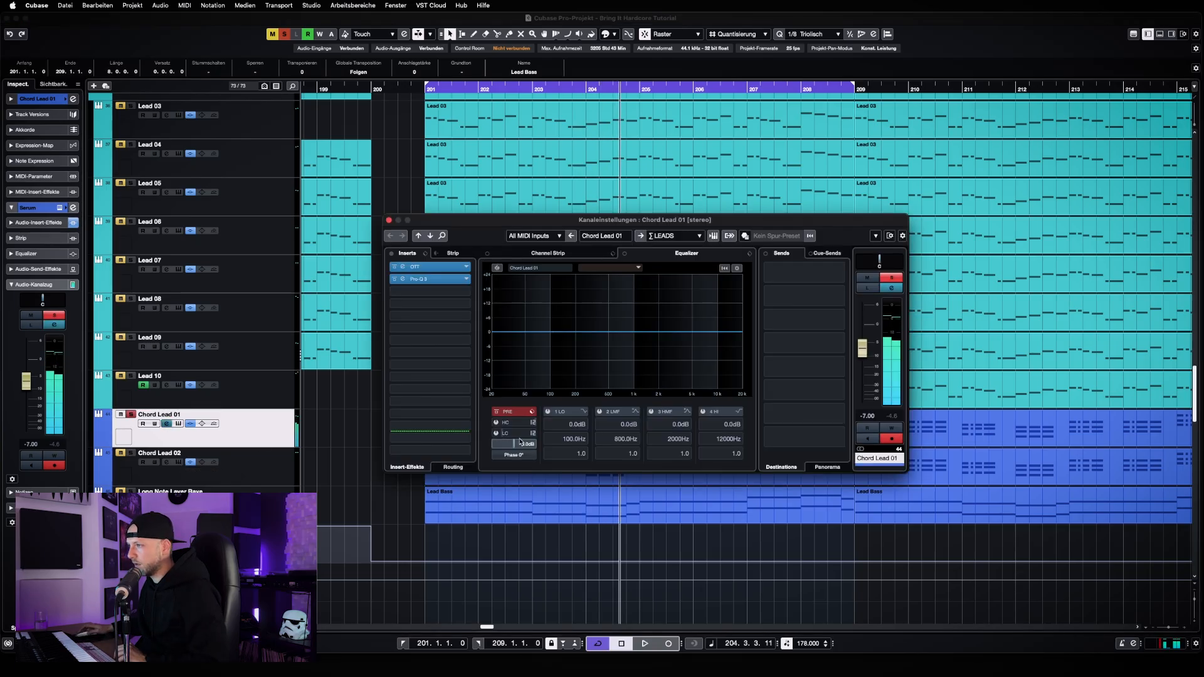
pyautogui.click(402, 279)
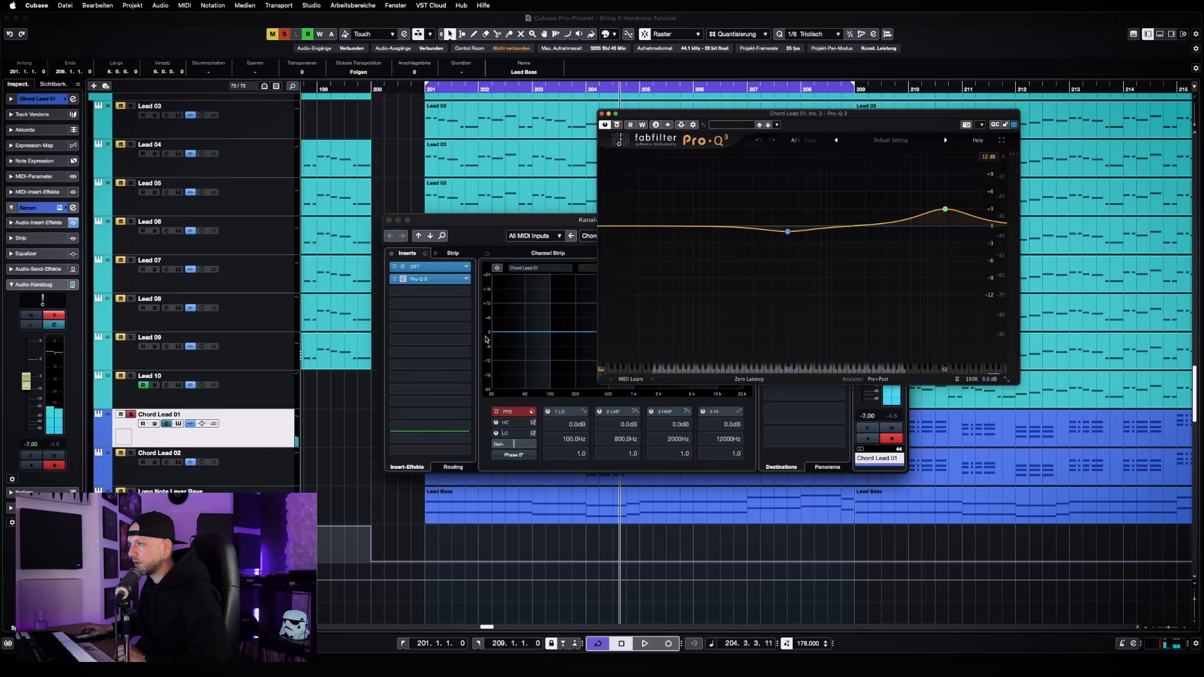
pyautogui.moveTo(917, 118); pyautogui.dragTo(591, 250)
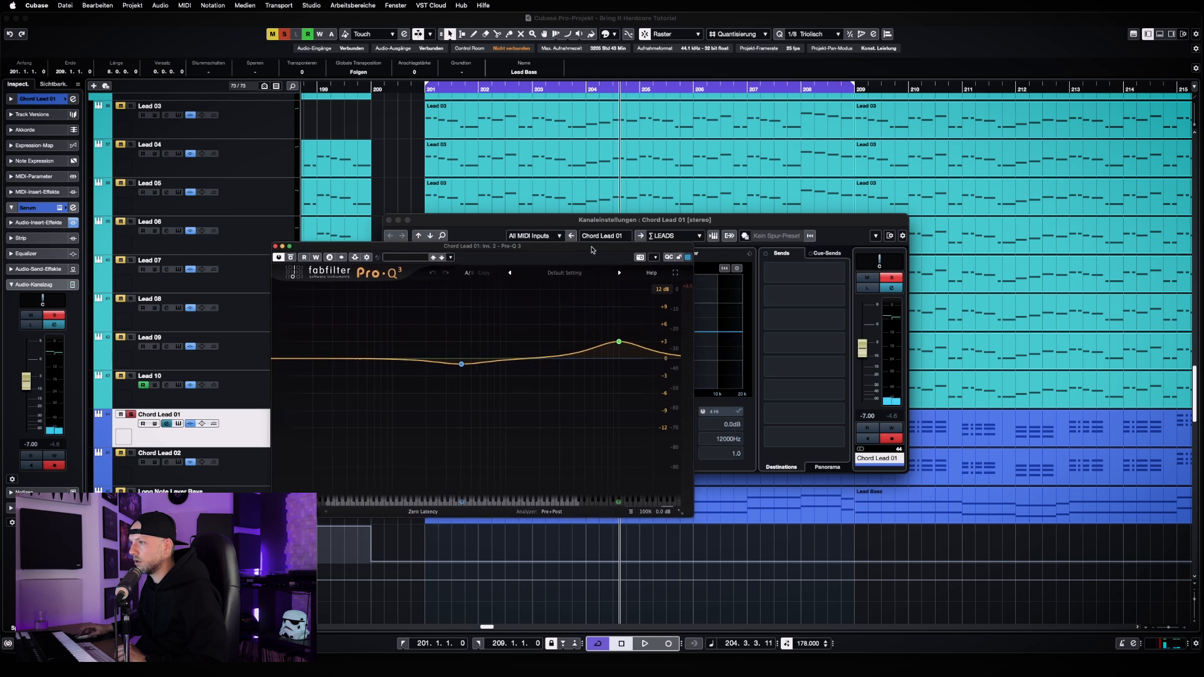
pyautogui.moveTo(617, 343)
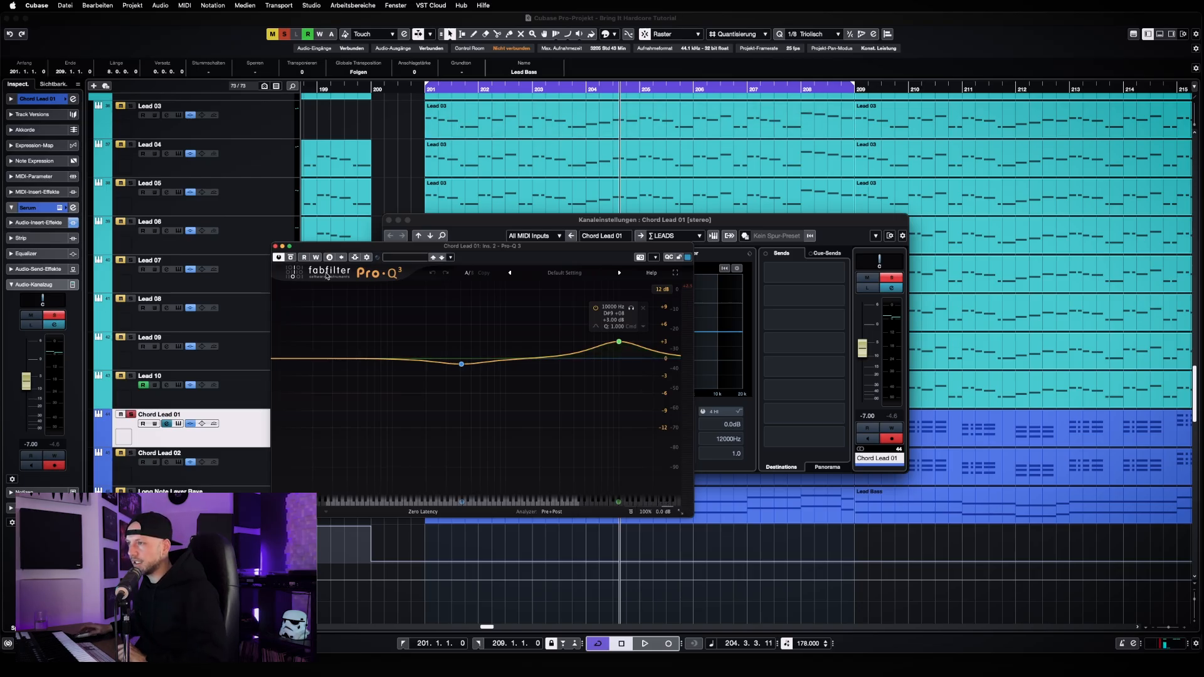
pyautogui.click(275, 246)
pyautogui.click(389, 220)
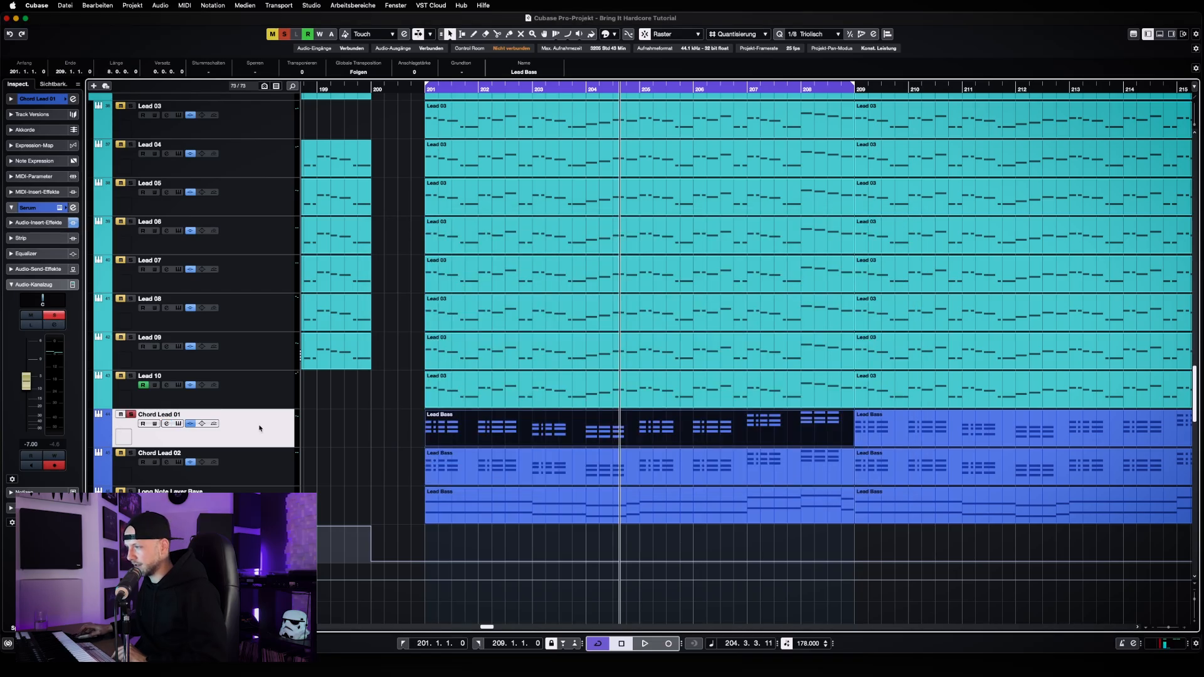
pyautogui.press('space')
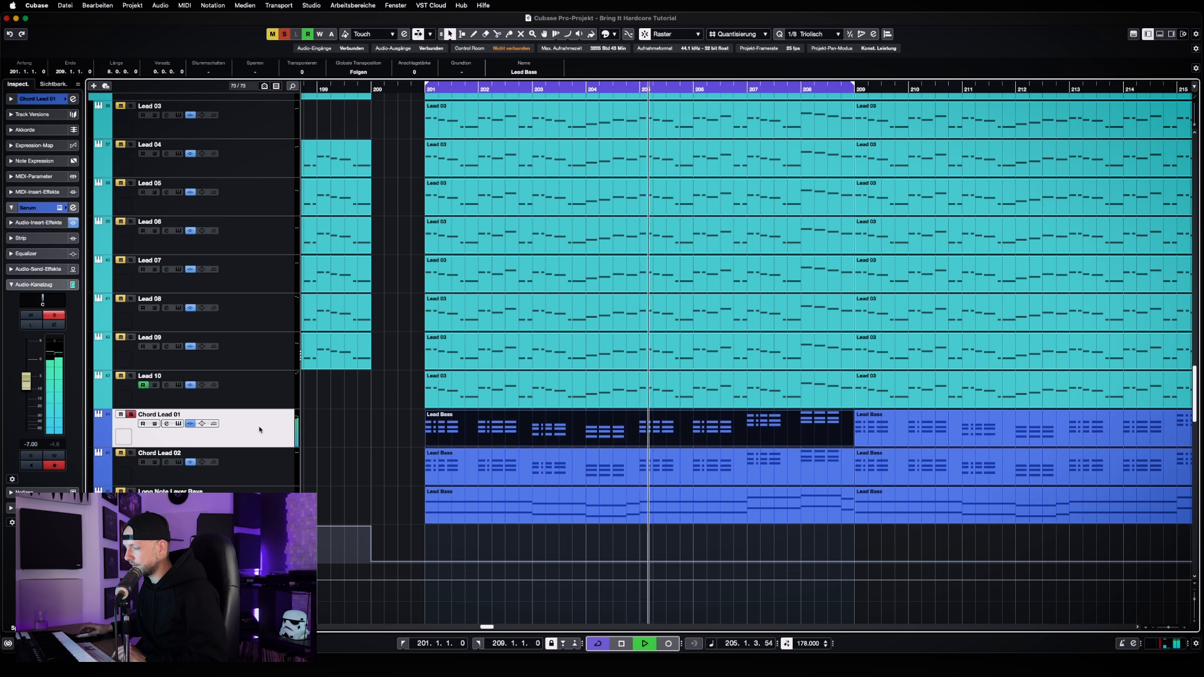
pyautogui.press('space')
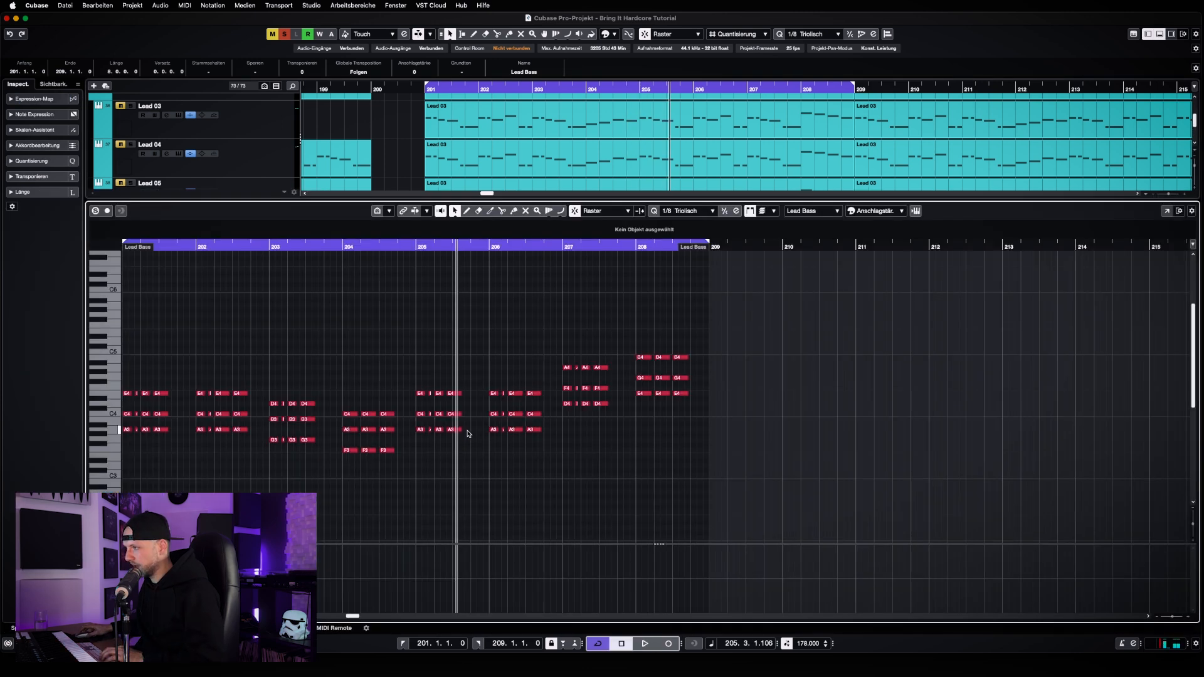
# Open the Chord Lead 01 clip in the note editor and delete the upper two notes of every chord in bars 201 to 208
pyautogui.doubleClick(468, 433)
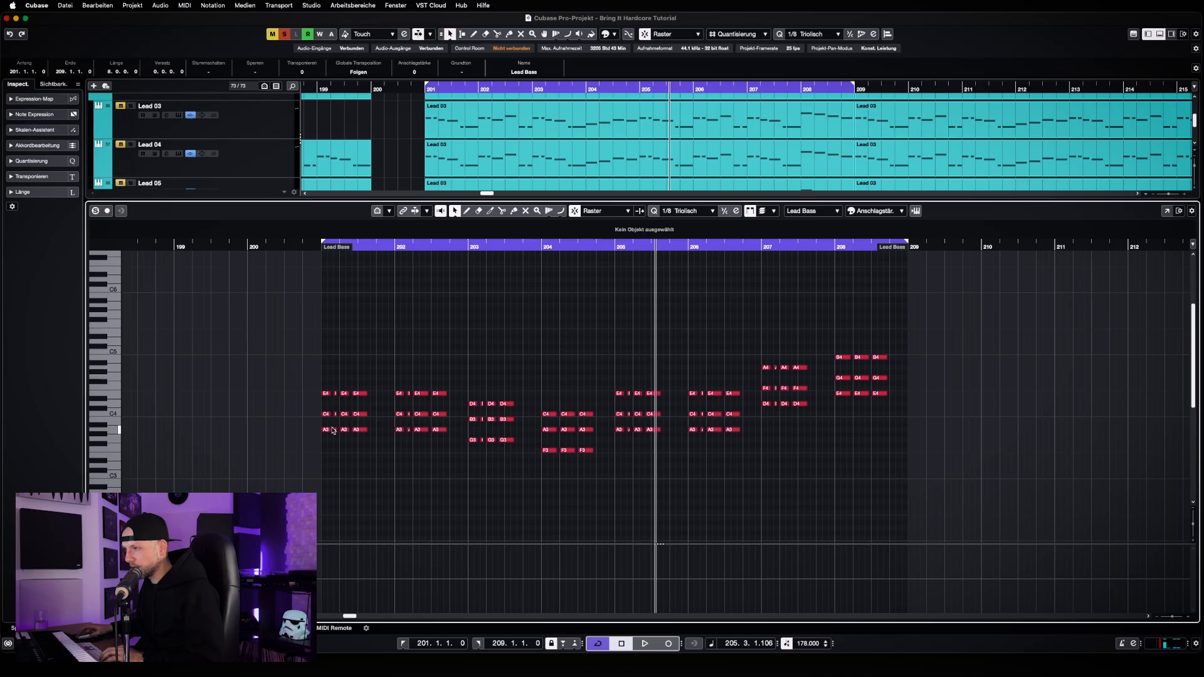
pyautogui.moveTo(305, 361); pyautogui.dragTo(507, 434)
pyautogui.press('Delete')
pyautogui.press('Delete')
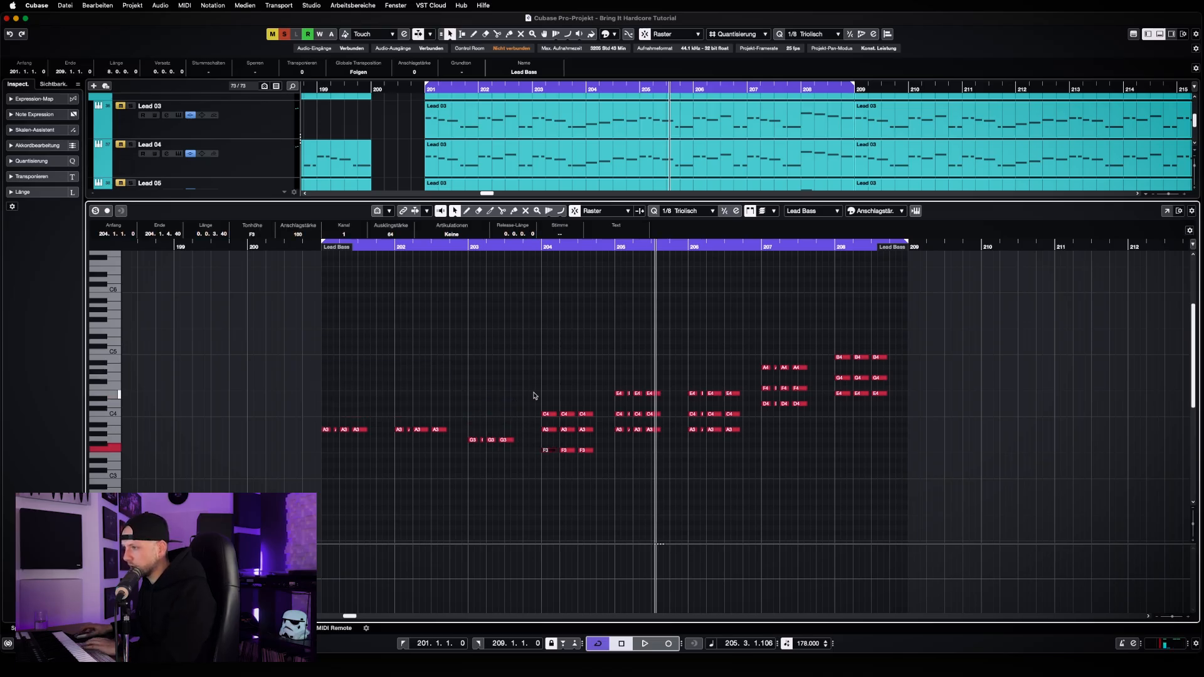
pyautogui.moveTo(533, 391); pyautogui.dragTo(597, 444)
pyautogui.press('Delete')
pyautogui.moveTo(591, 370); pyautogui.dragTo(674, 423)
pyautogui.press('Delete')
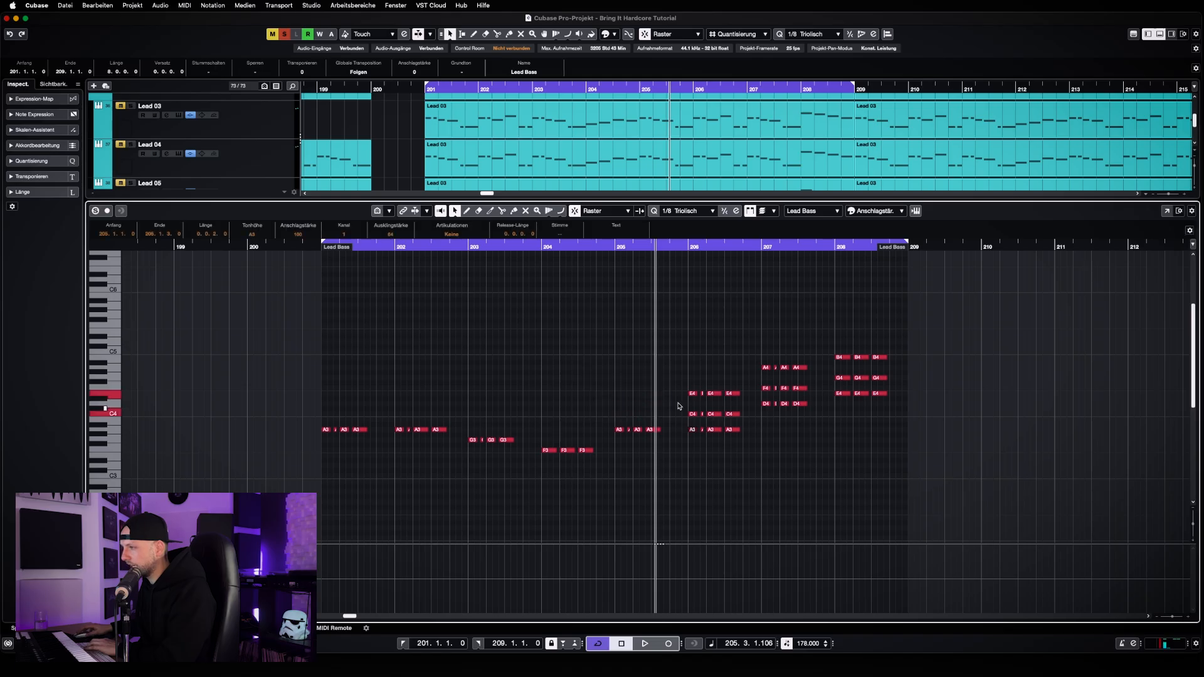
pyautogui.moveTo(683, 383); pyautogui.dragTo(740, 420)
pyautogui.press('Delete')
pyautogui.moveTo(739, 343); pyautogui.dragTo(815, 390)
pyautogui.press('Delete')
pyautogui.moveTo(812, 344); pyautogui.dragTo(901, 387)
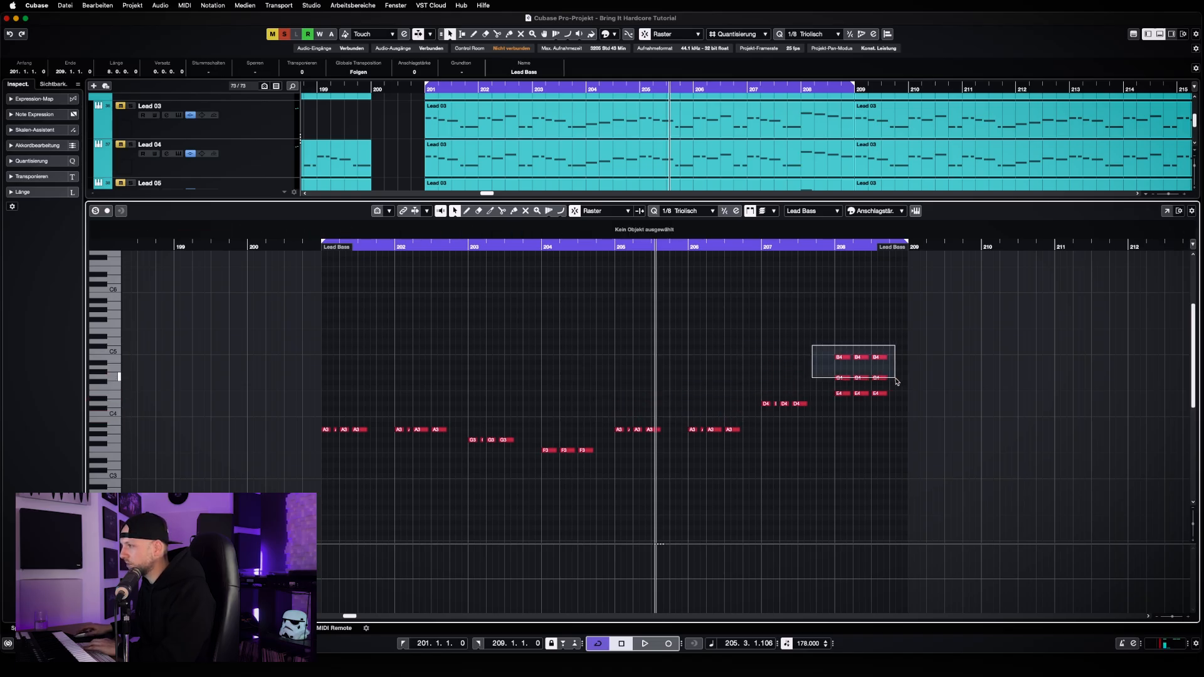
pyautogui.press('Delete')
# Play the root notes alone from bar 201, and stop playback
pyautogui.press('KP_1')
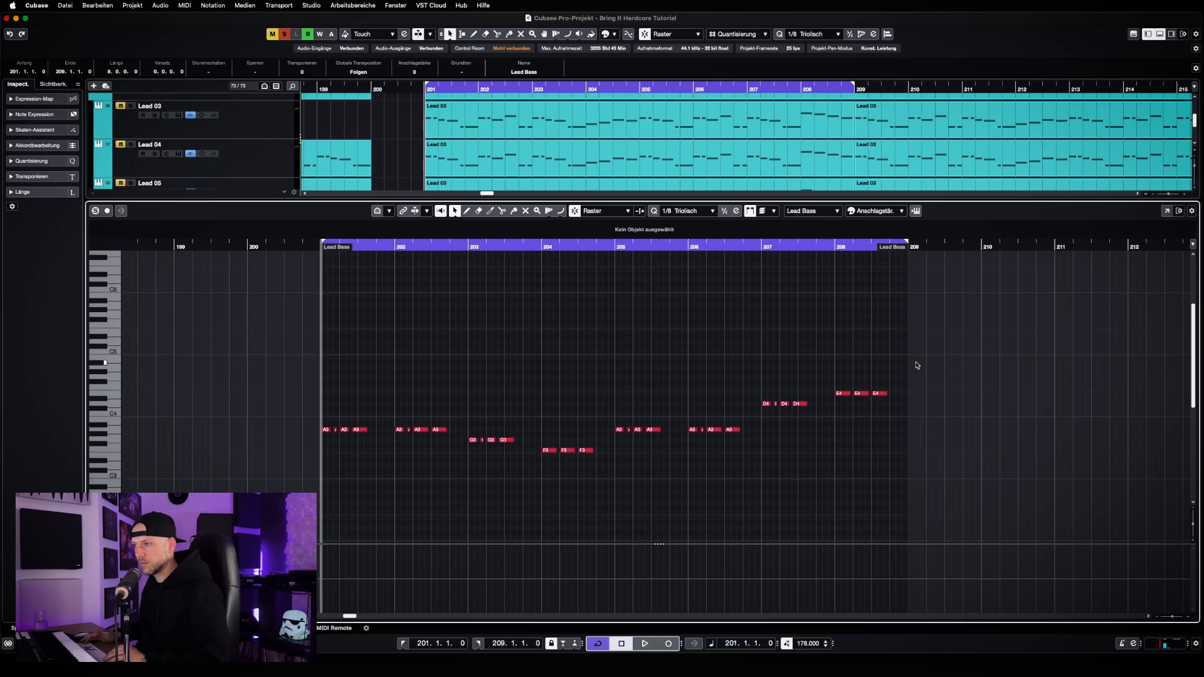
pyautogui.press('space')
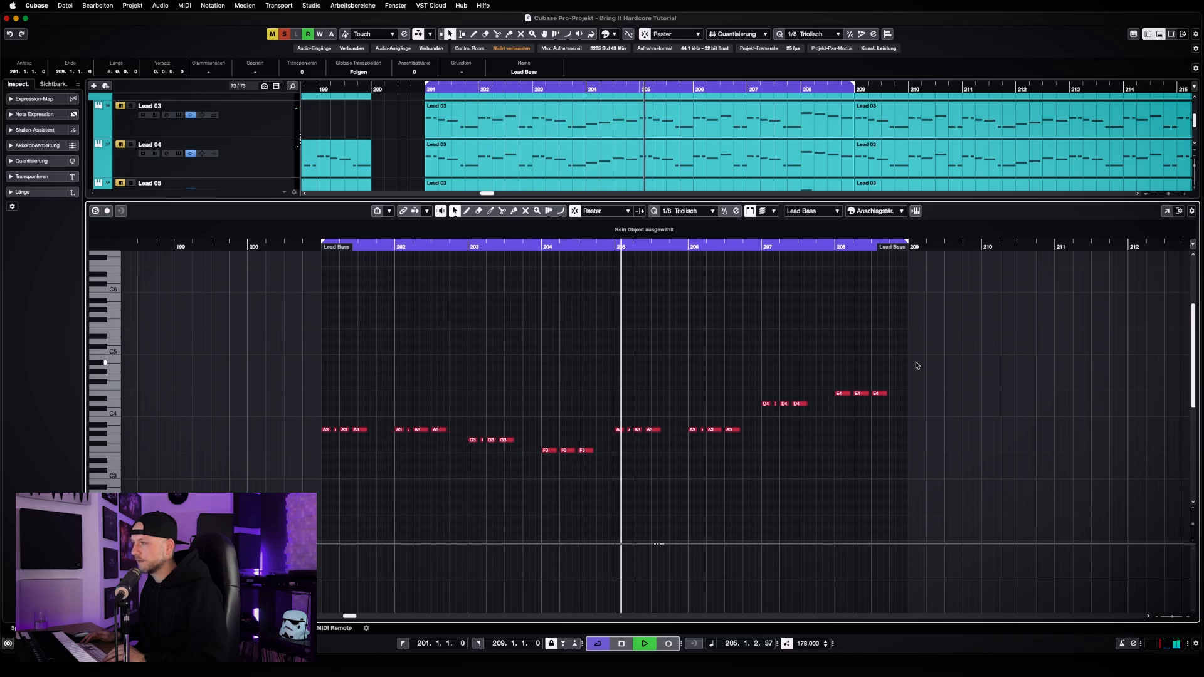
pyautogui.press('space')
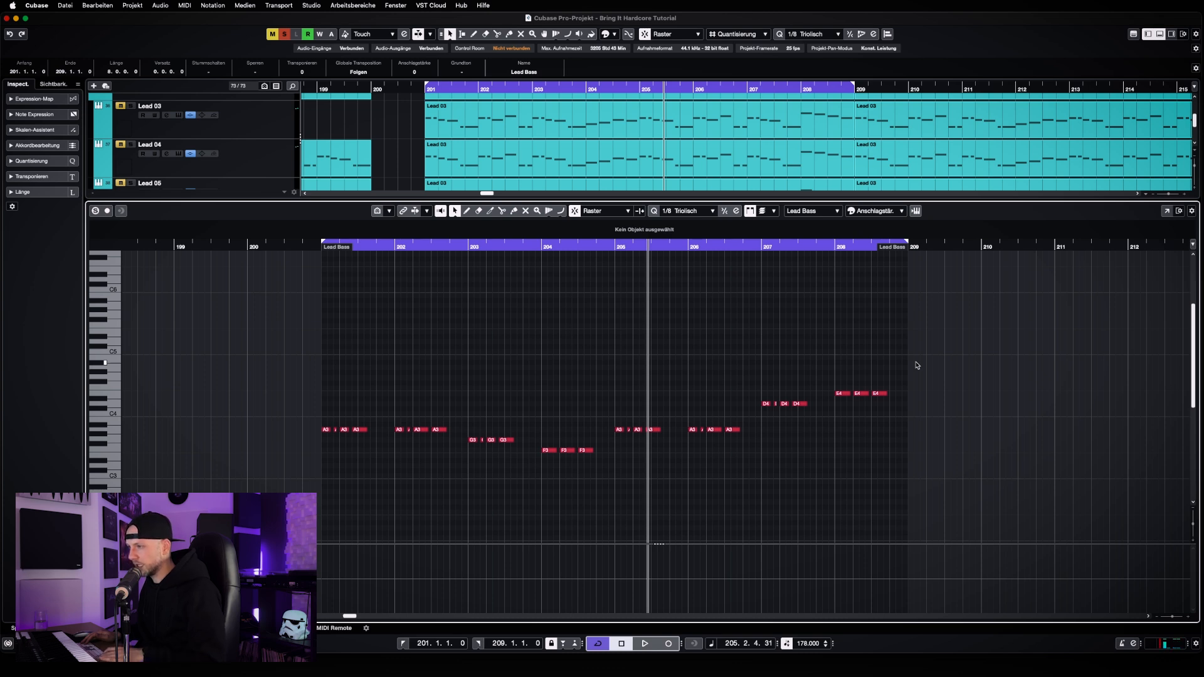
# Undo the chord note deletions, play the full chords for comparison, and stop playback
pyautogui.press('super+z')
pyautogui.press('super+z')
pyautogui.press('super+z')
pyautogui.press('super+z')
pyautogui.press('super+z')
pyautogui.press('super+z')
pyautogui.press('super+z')
pyautogui.press('super+z')
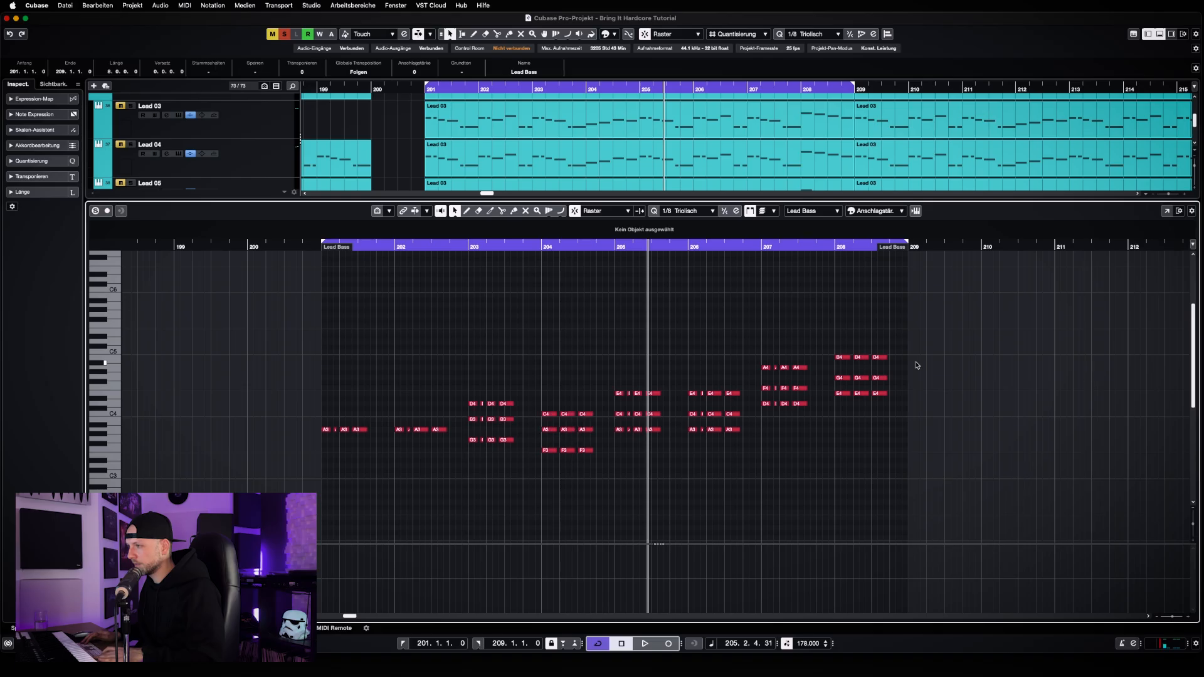
pyautogui.press('space')
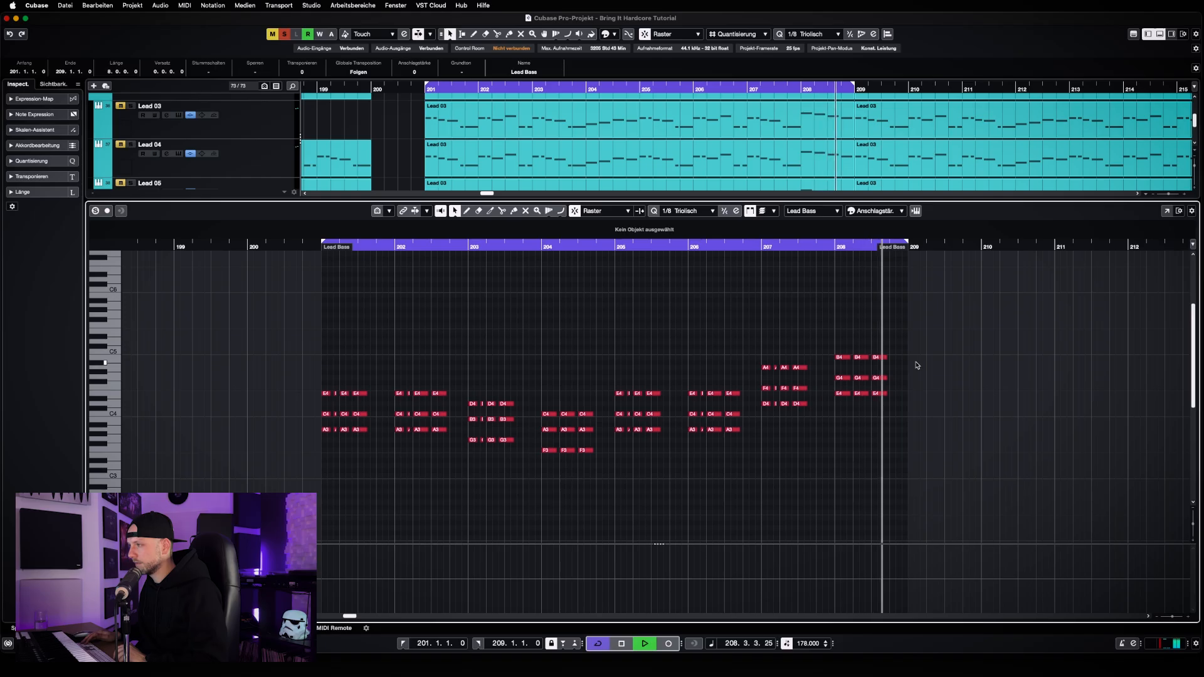
pyautogui.press('space')
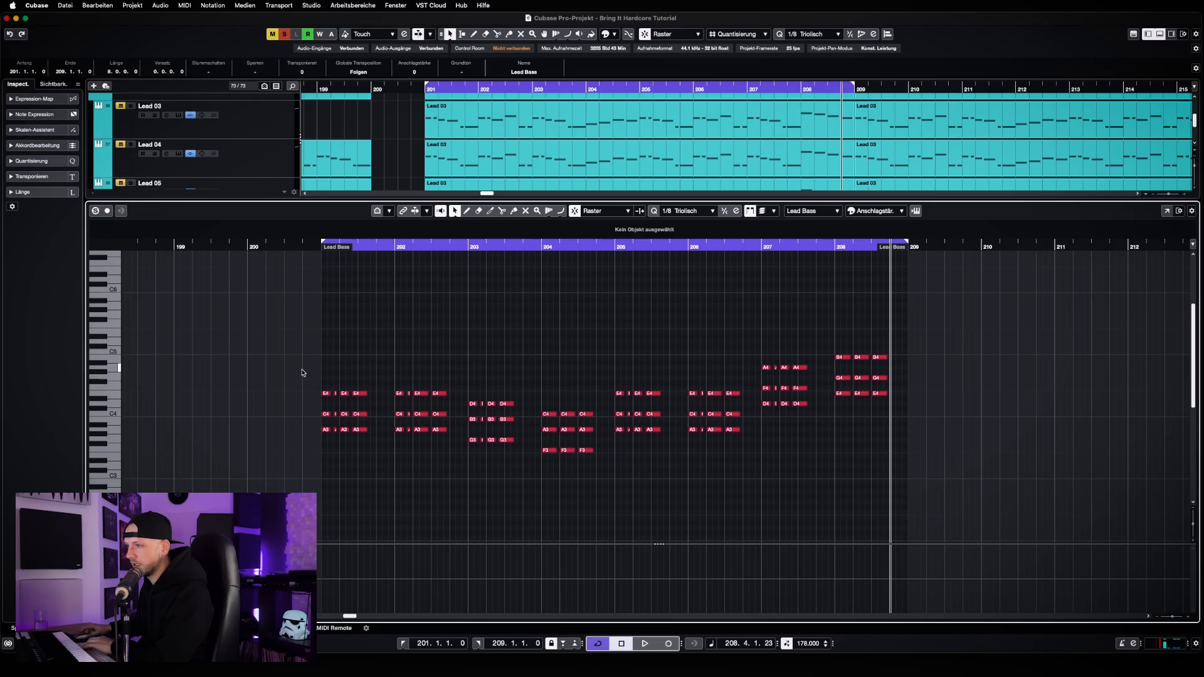
# Remove the upper two notes of each chord from bar 201 through bar 208, keeping only the root notes
pyautogui.moveTo(302, 373); pyautogui.dragTo(597, 423)
pyautogui.press('Delete')
pyautogui.press('Delete')
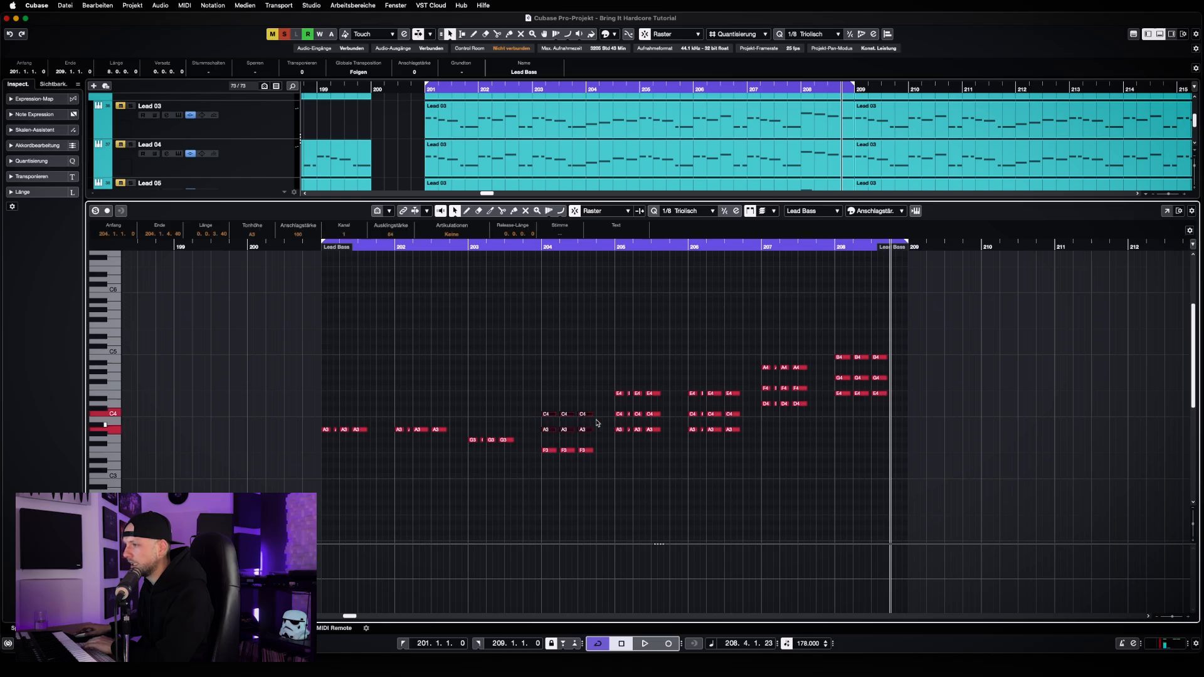
pyautogui.press('Delete')
pyautogui.moveTo(598, 370); pyautogui.dragTo(672, 421)
pyautogui.press('Delete')
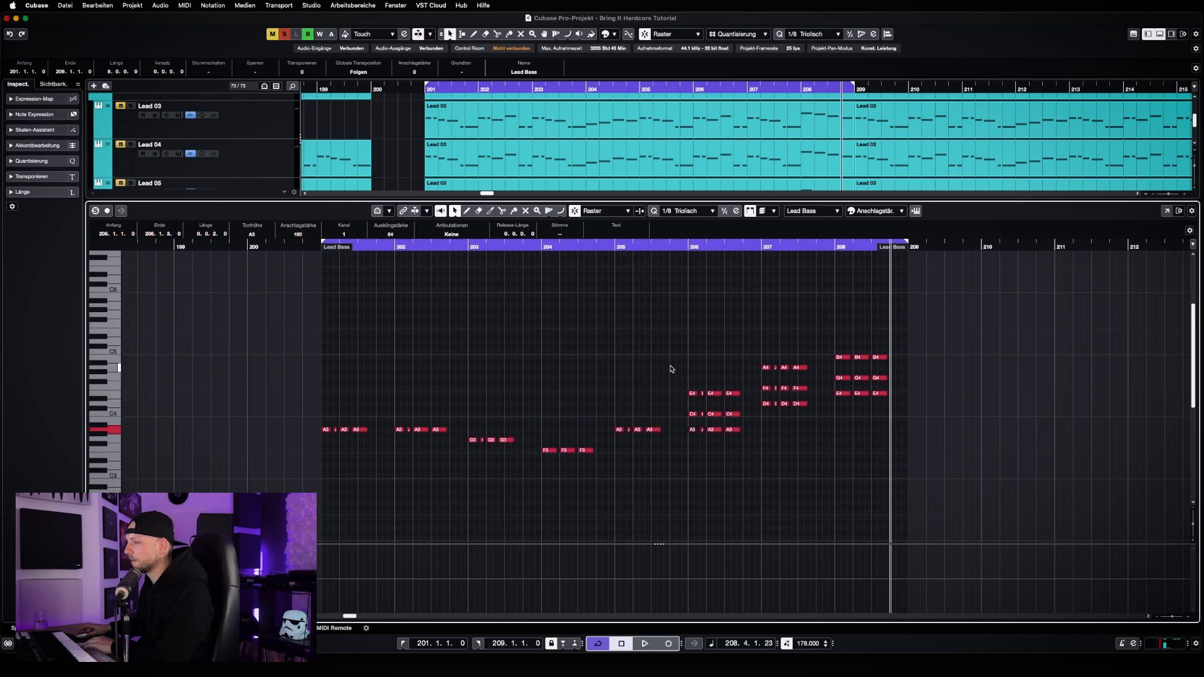
pyautogui.moveTo(670, 369); pyautogui.dragTo(745, 425)
pyautogui.press('Delete')
pyautogui.moveTo(737, 345); pyautogui.dragTo(829, 396)
pyautogui.press('Delete')
pyautogui.moveTo(801, 330); pyautogui.dragTo(892, 385)
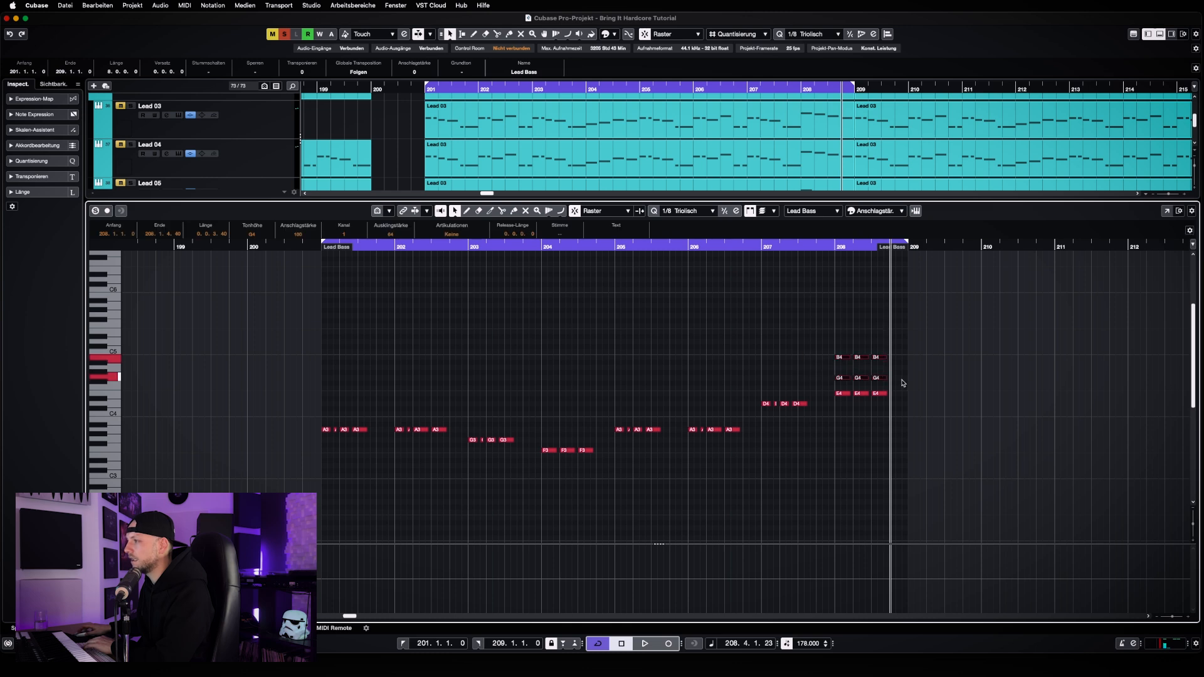
pyautogui.press('Delete')
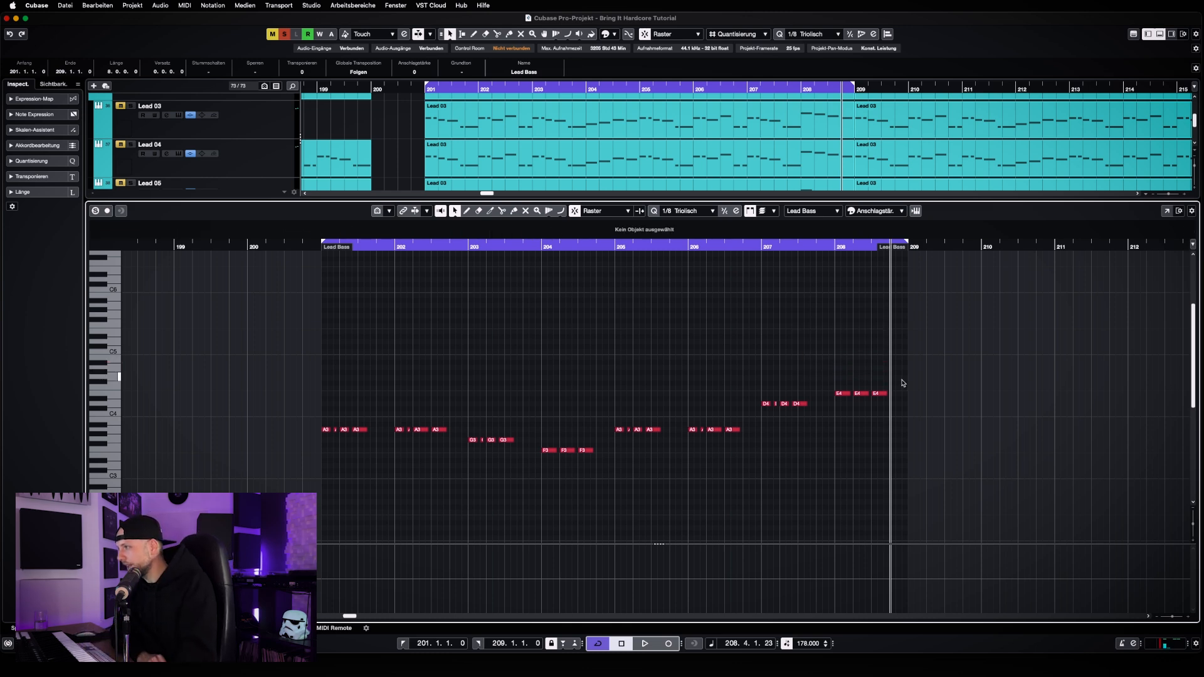
# Duplicate all root notes of the clip and transpose the copies to three semitones above the roots
pyautogui.press('KP_1')
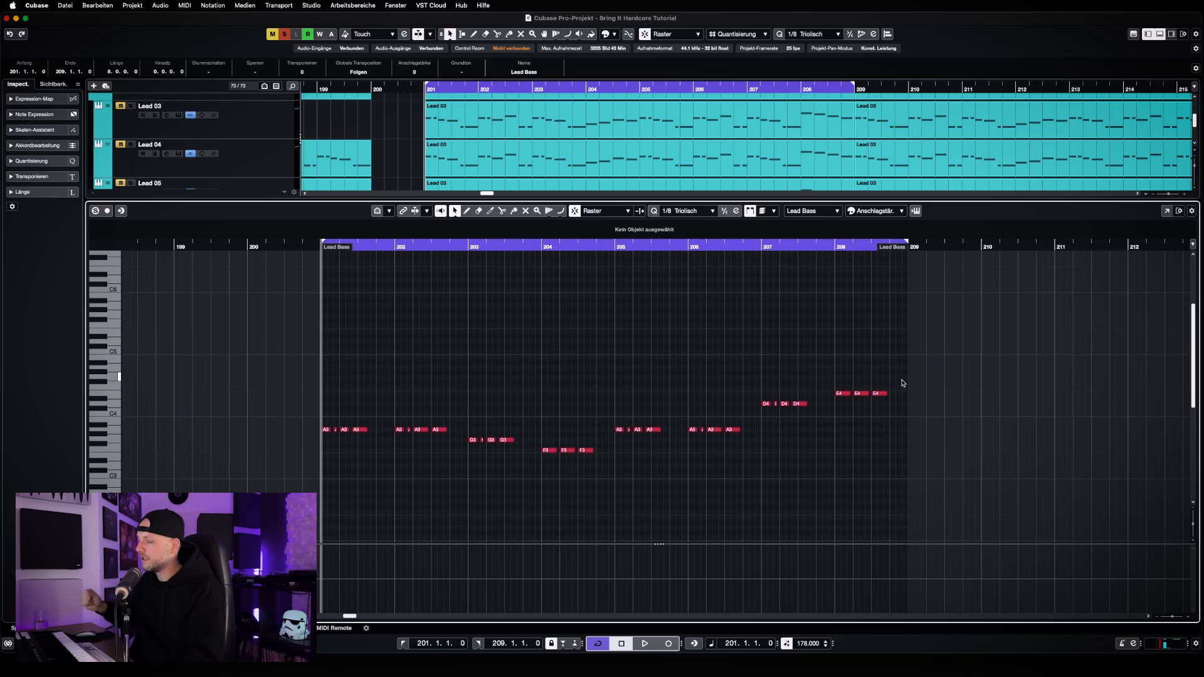
pyautogui.moveTo(903, 380); pyautogui.dragTo(288, 523)
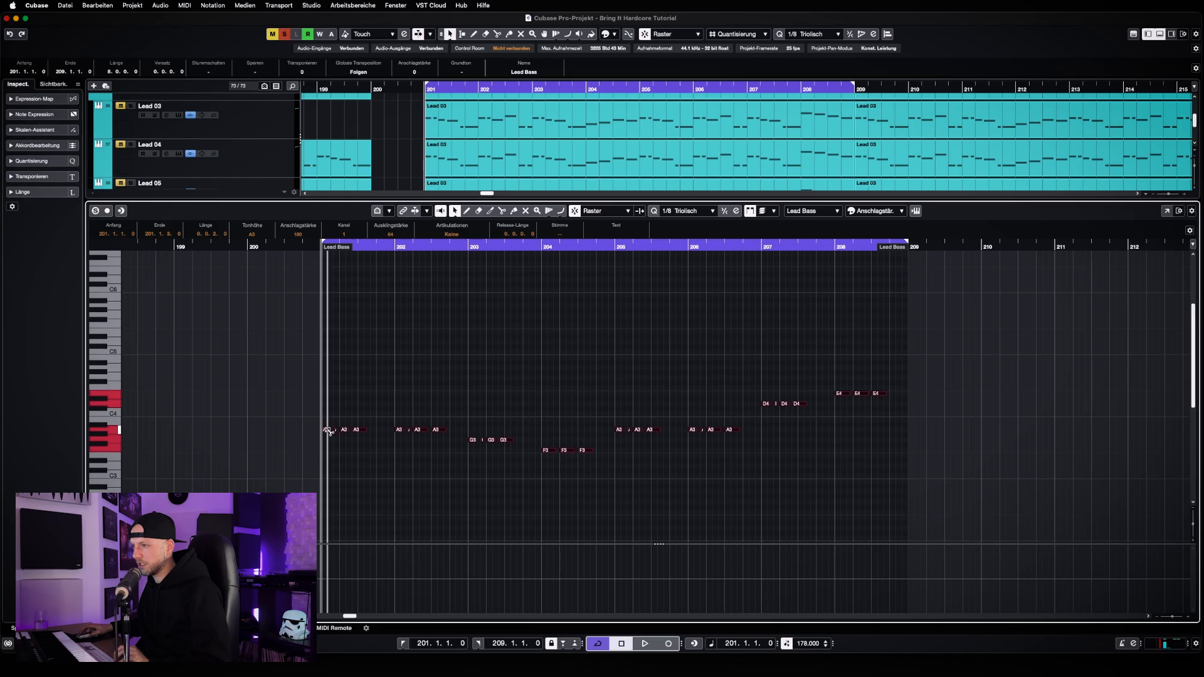
pyautogui.moveTo(327, 431); pyautogui.dragTo(327, 425)
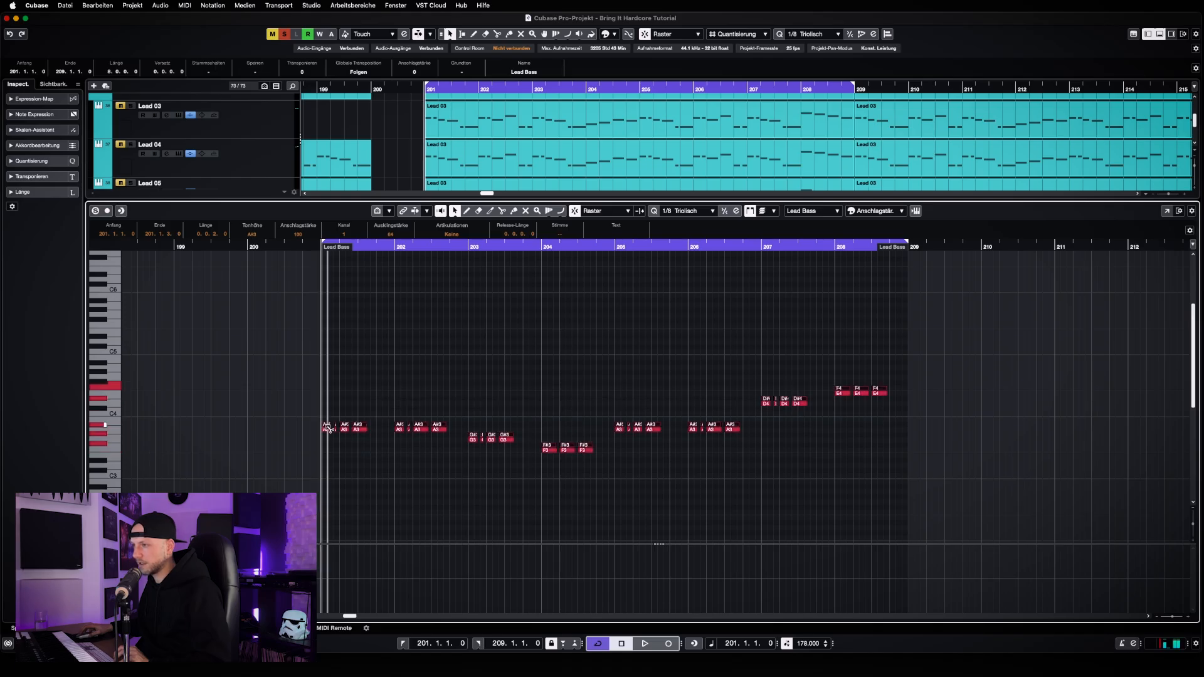
pyautogui.click(383, 480)
pyautogui.press('Up')
pyautogui.press('Up')
pyautogui.press('Up')
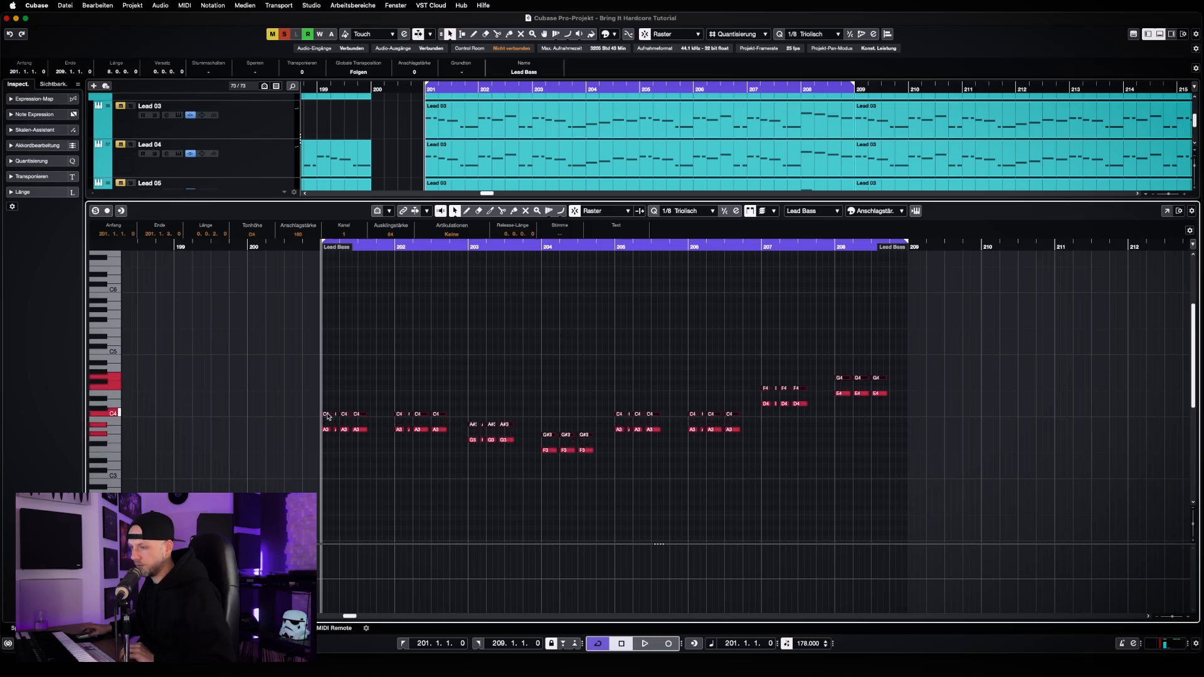
# Duplicate the middle note layer and transpose the copies up four semitones, so bar 201's top note is E4
pyautogui.moveTo(326, 415); pyautogui.dragTo(327, 410)
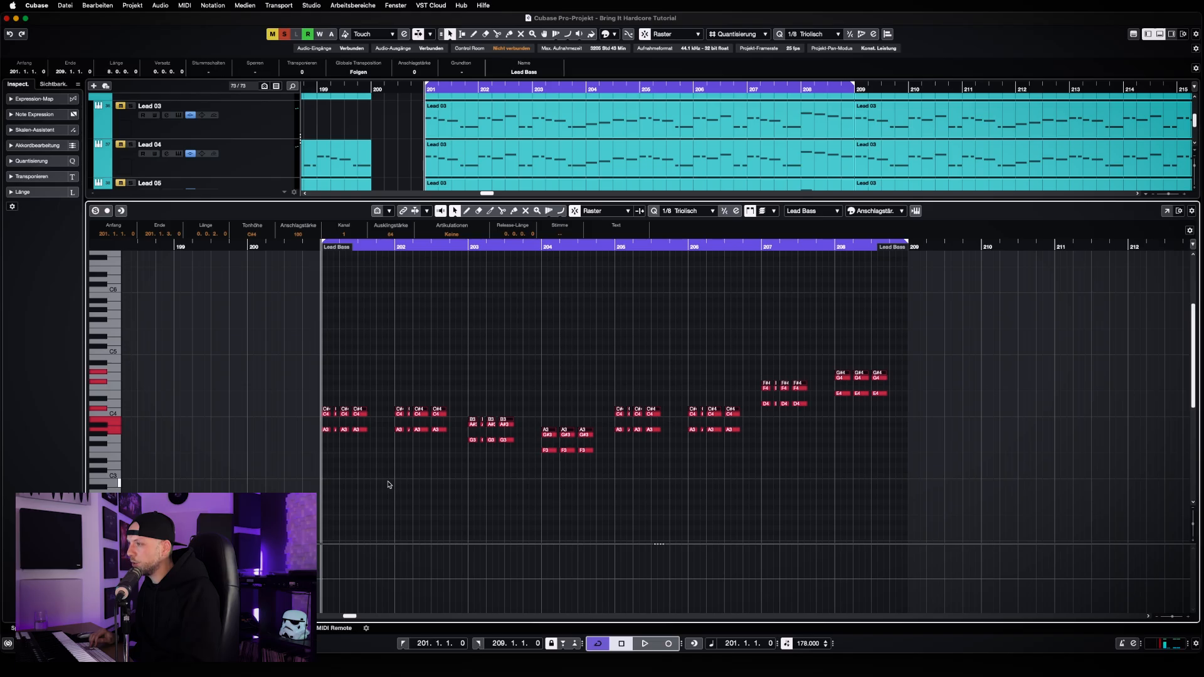
pyautogui.press('Down')
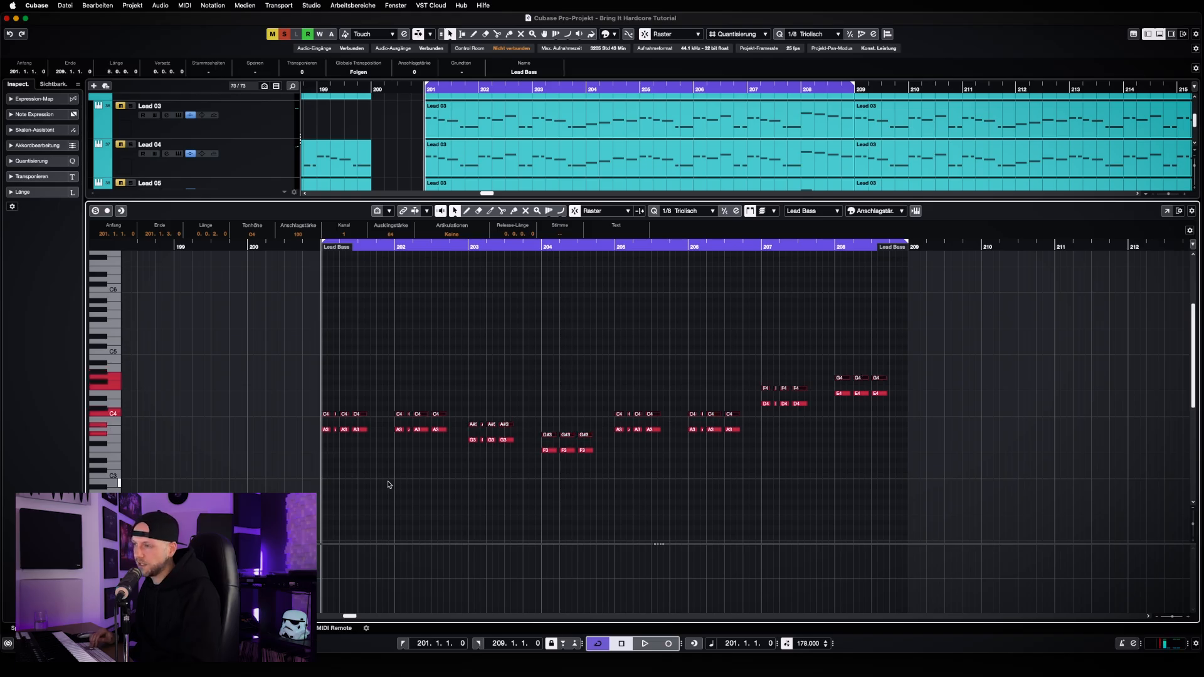
pyautogui.press('Up')
pyautogui.press('Up')
pyautogui.press('Up')
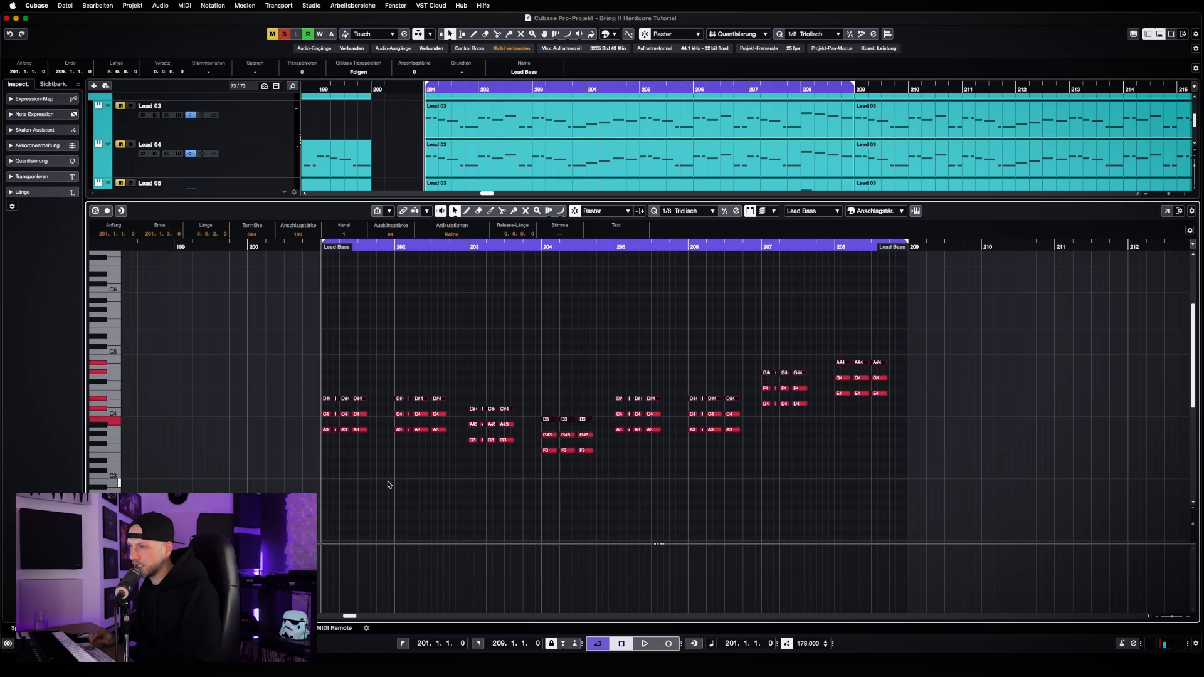
pyautogui.press('Up')
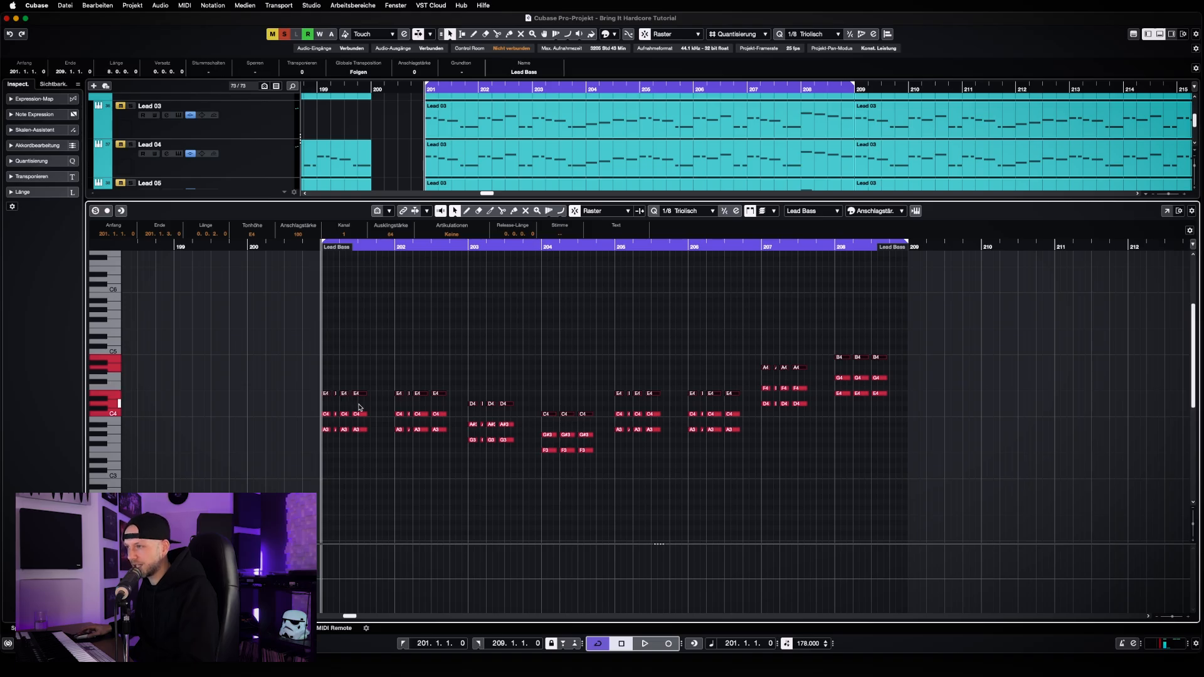
# Try the upper two chord notes of bars 201 and 202 an octave lower, return them to their original octave, and deselect them
pyautogui.moveTo(298, 377); pyautogui.dragTo(452, 417)
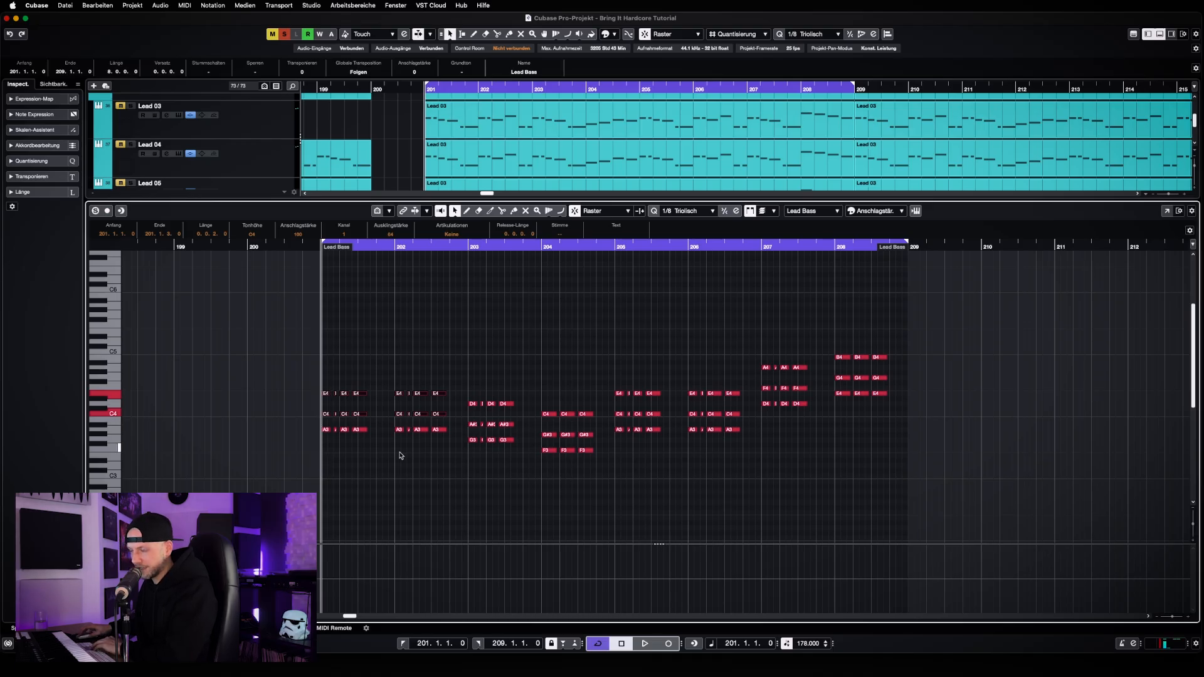
pyautogui.hotkey('shift', 'Down')
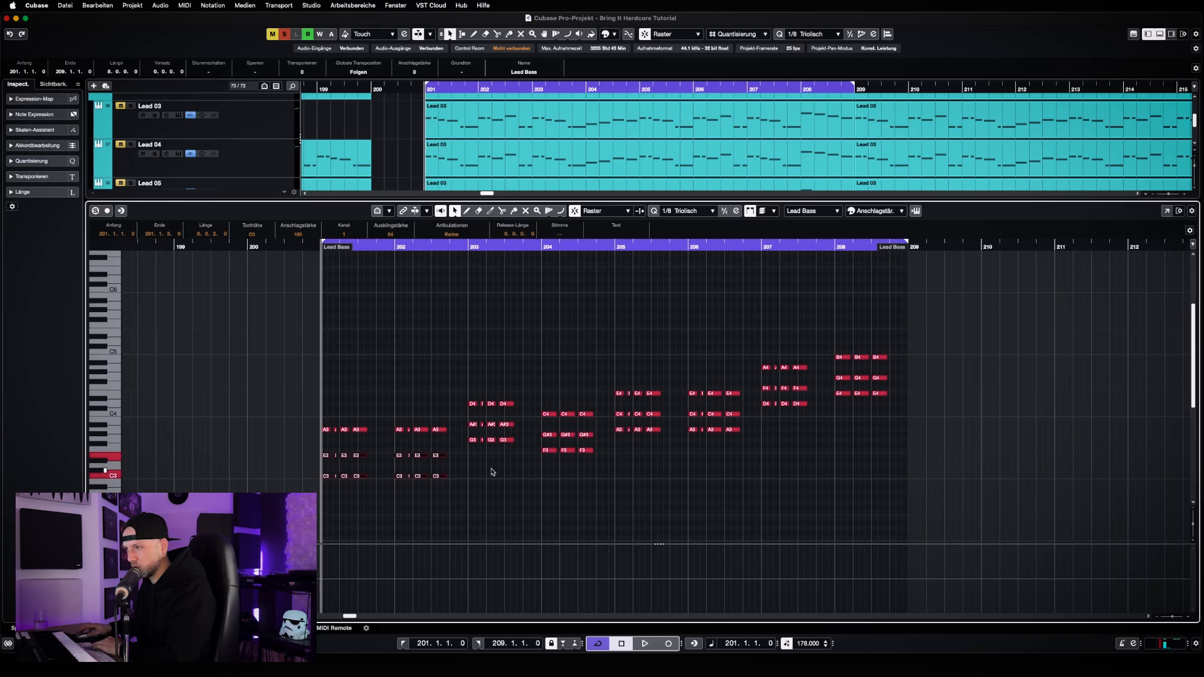
pyautogui.hotkey('shift', 'Up')
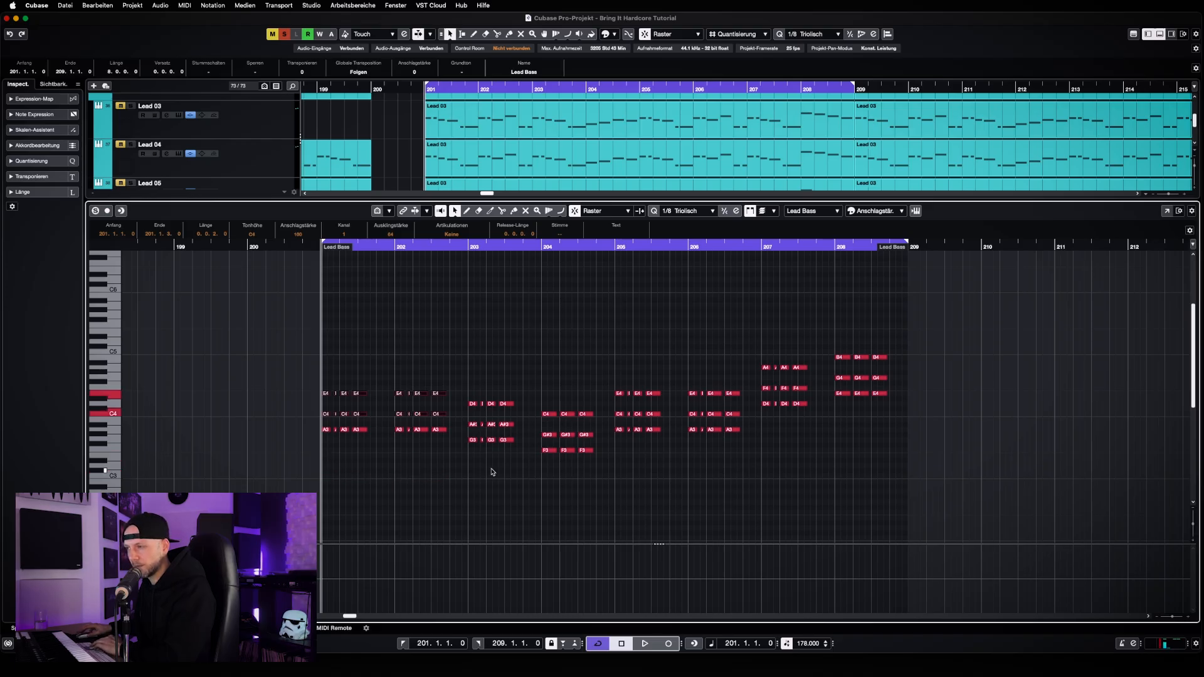
pyautogui.hotkey('shift', 'Down')
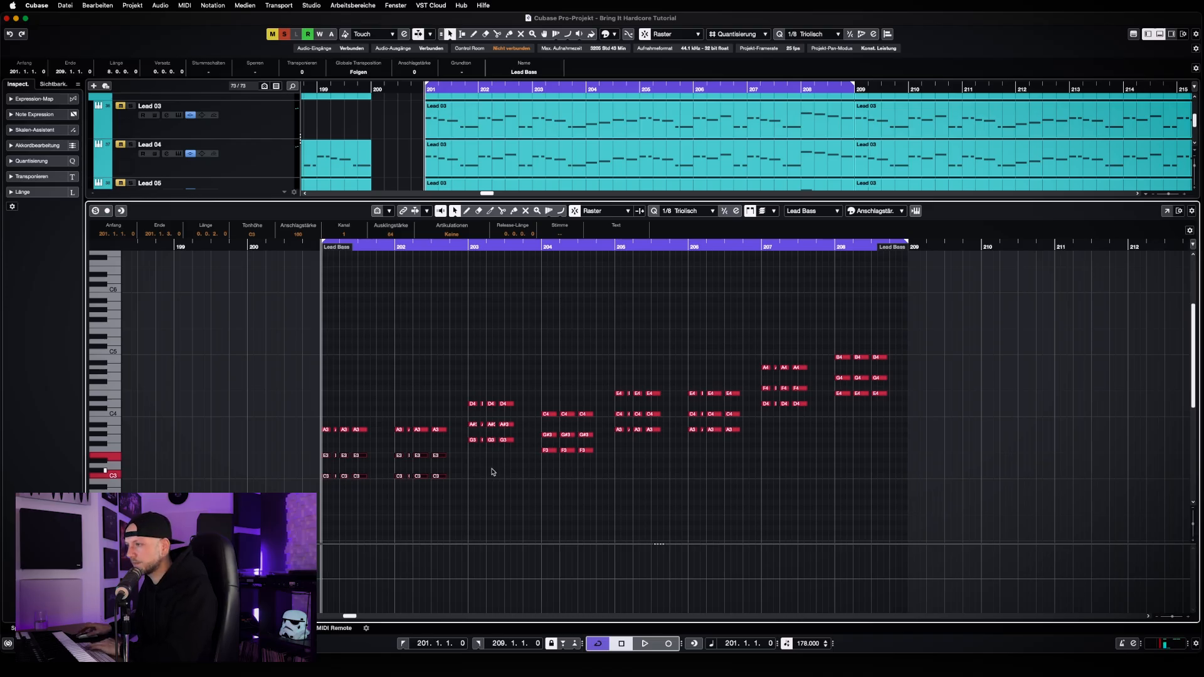
pyautogui.hotkey('shift', 'Up')
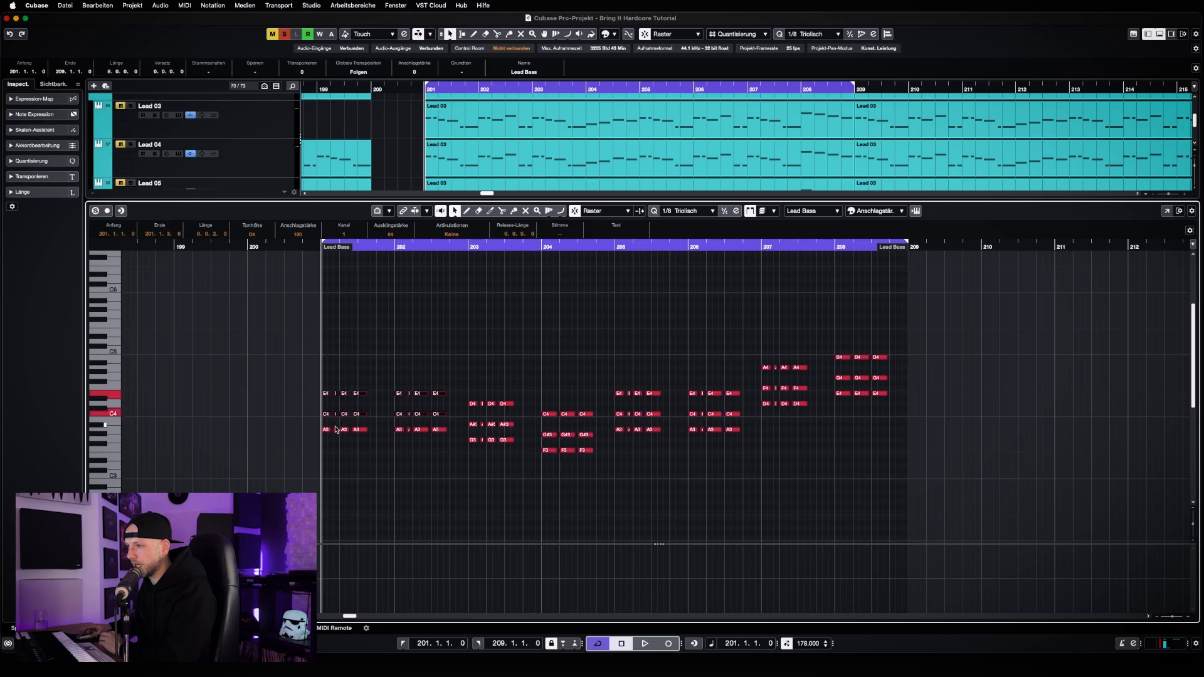
pyautogui.click(387, 441)
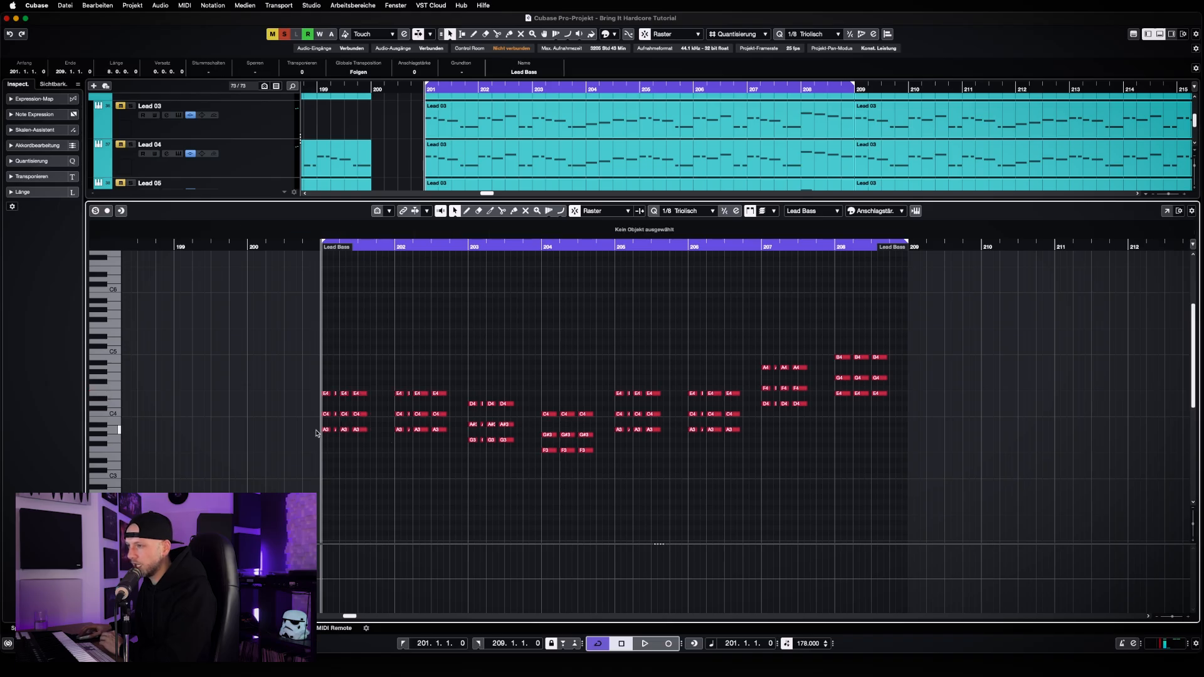
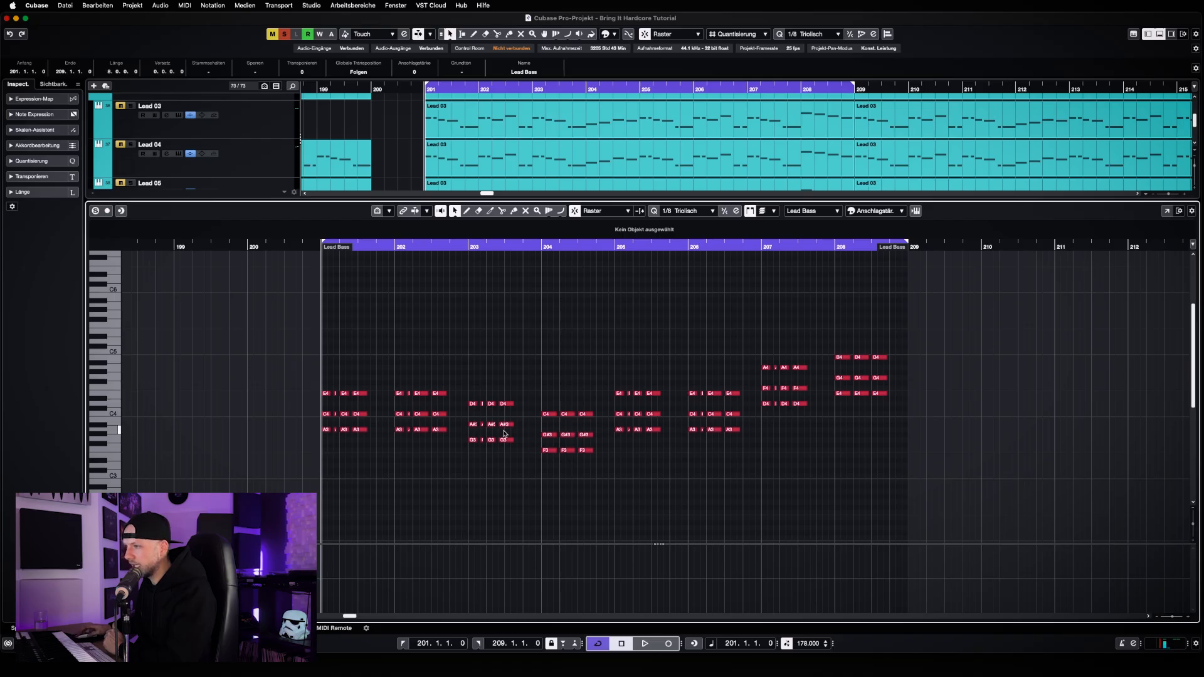
# Try different pitches for the middle notes of bar 203's chord, settle on B3, and play the chords from bar 201
pyautogui.moveTo(467, 419); pyautogui.dragTo(523, 429)
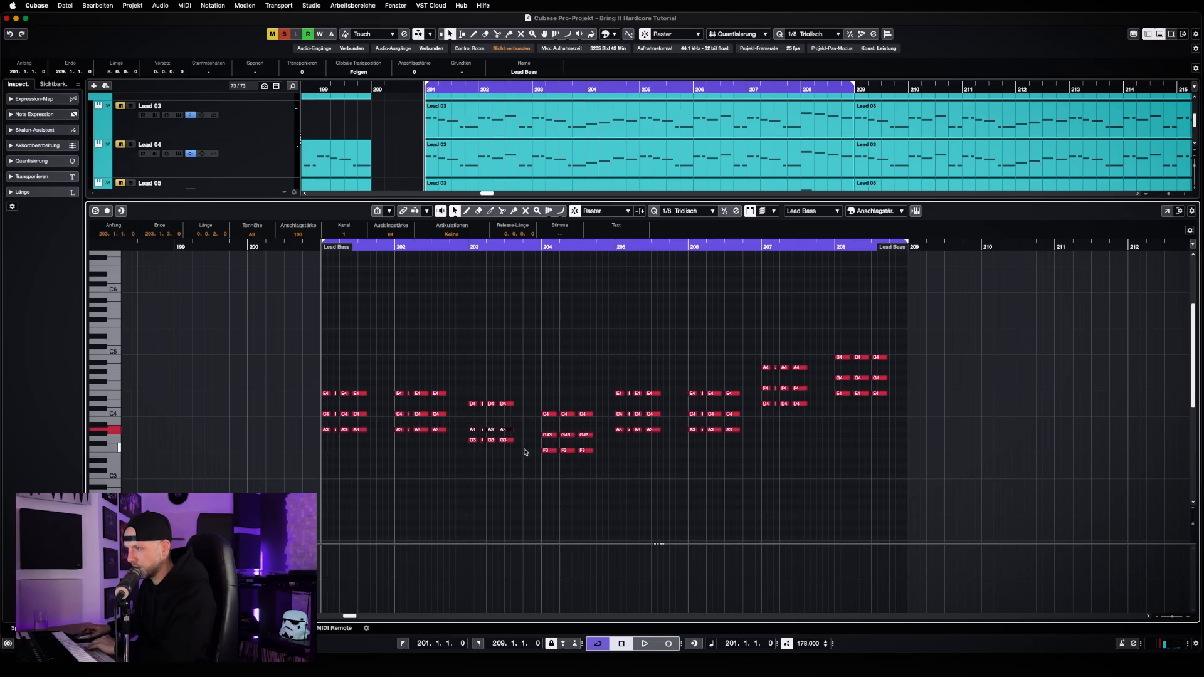
pyautogui.press('Down')
pyautogui.press('Down')
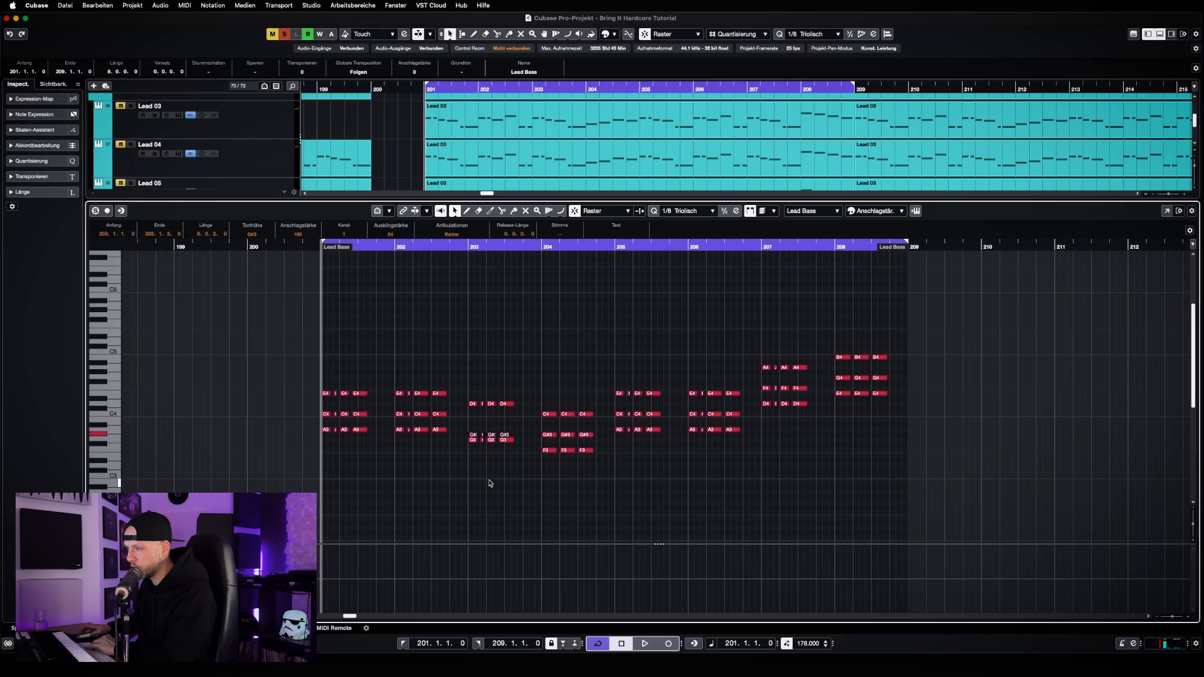
pyautogui.press('Down')
pyautogui.press('Up')
pyautogui.press('Up')
pyautogui.press('Up')
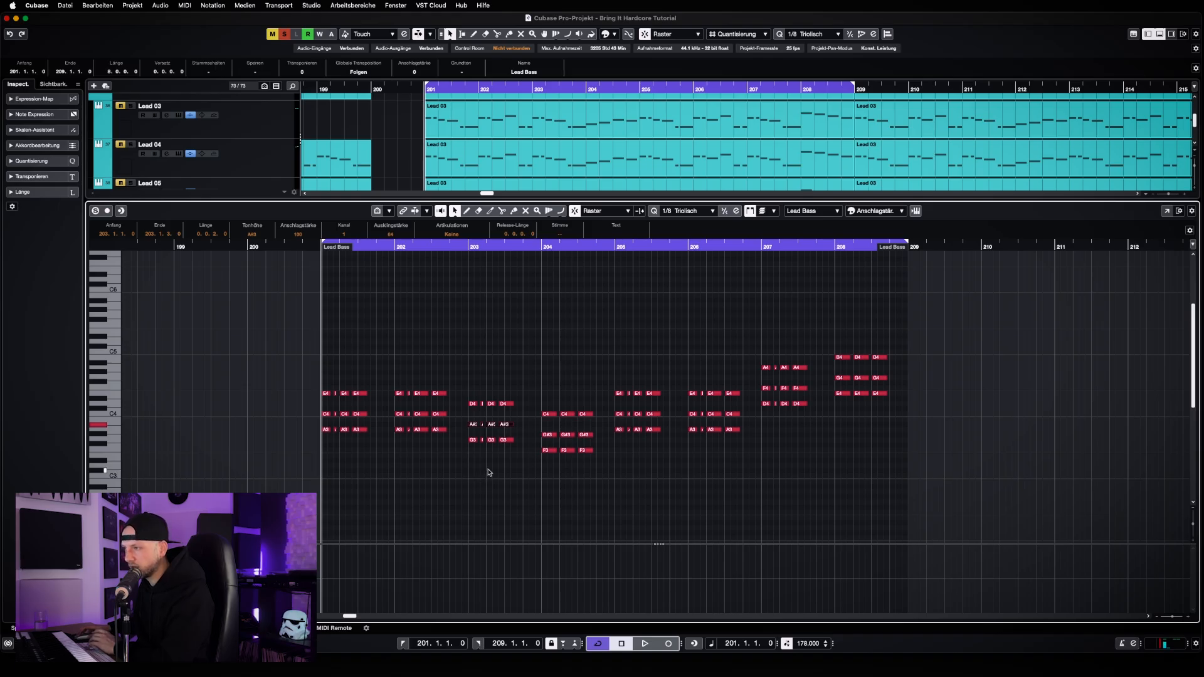
pyautogui.press('Up')
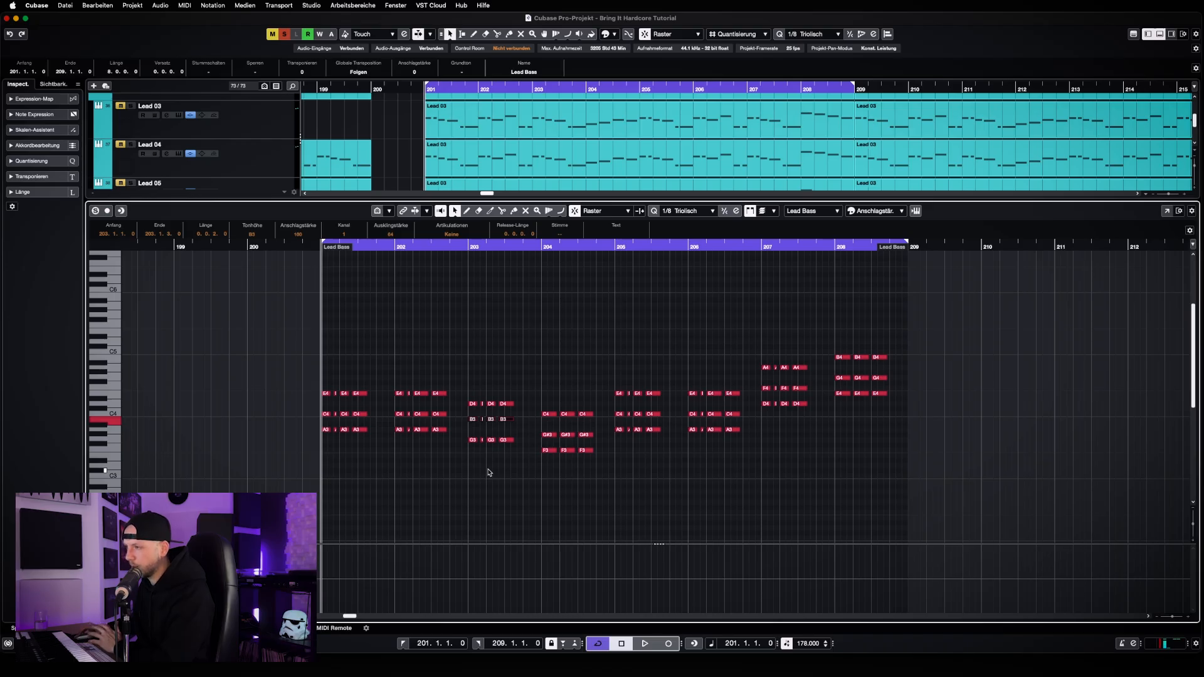
pyautogui.moveTo(470, 462); pyautogui.dragTo(536, 374)
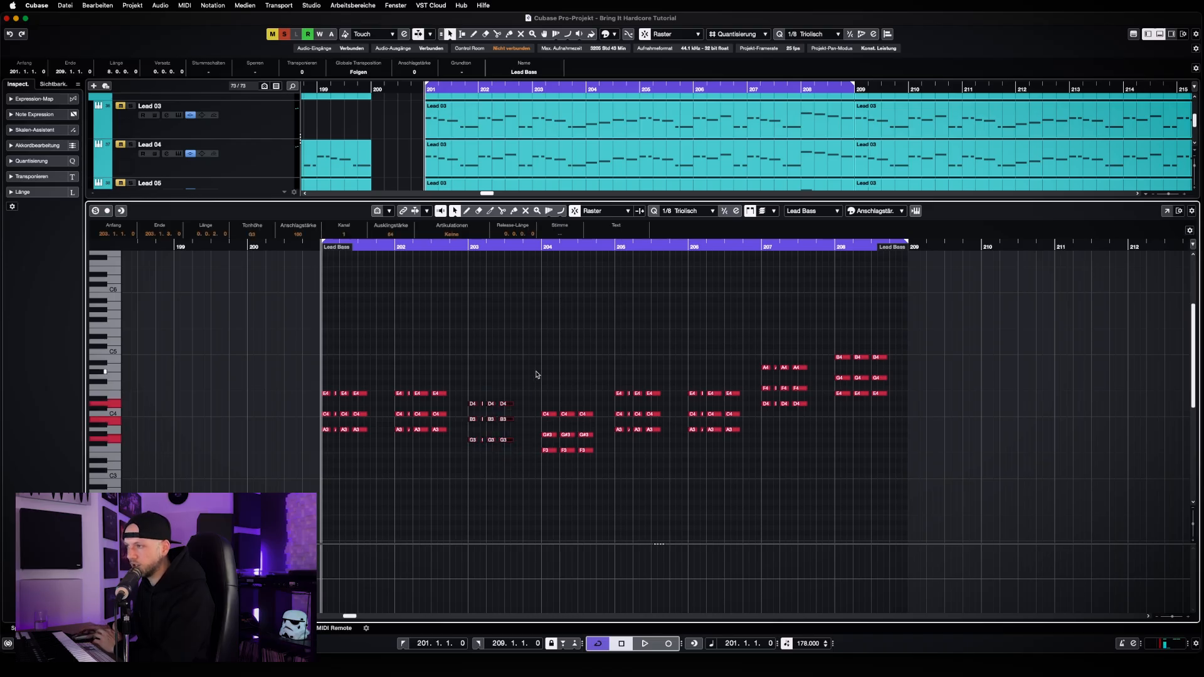
pyautogui.click(534, 376)
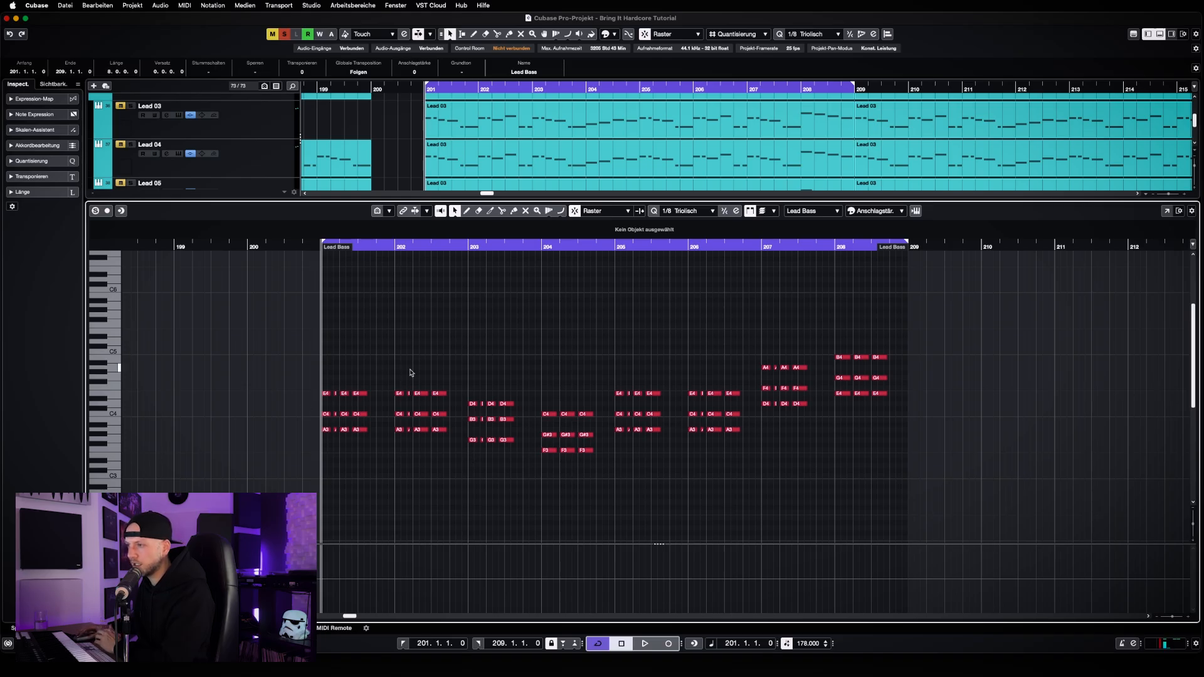
pyautogui.press('space')
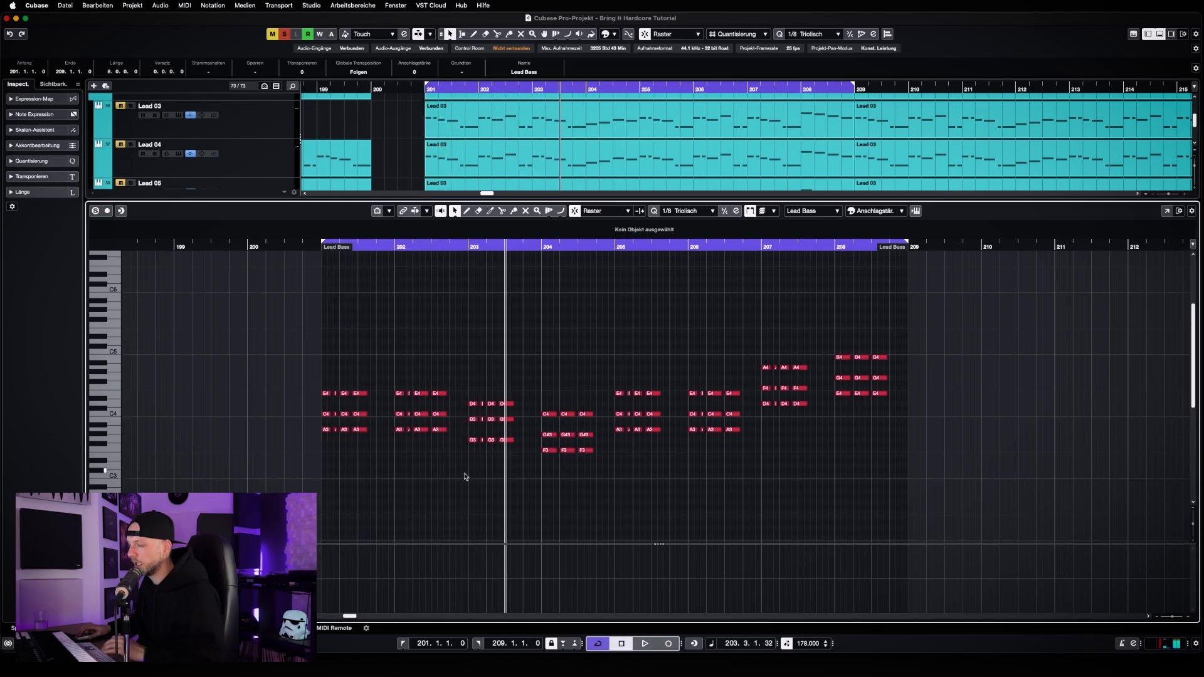
# Audition bar 203 with its middle chord notes lowered to A#3, return them to B3, and deselect them
pyautogui.moveTo(461, 416); pyautogui.dragTo(513, 430)
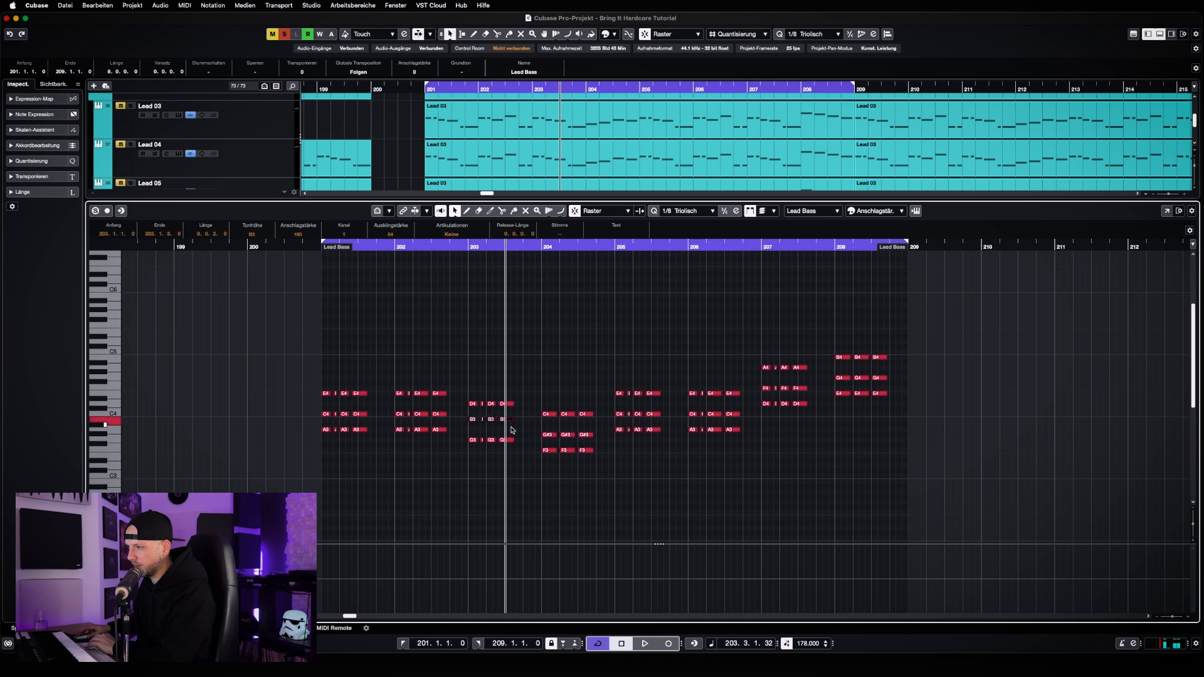
pyautogui.press('Down')
pyautogui.press('KP_0')
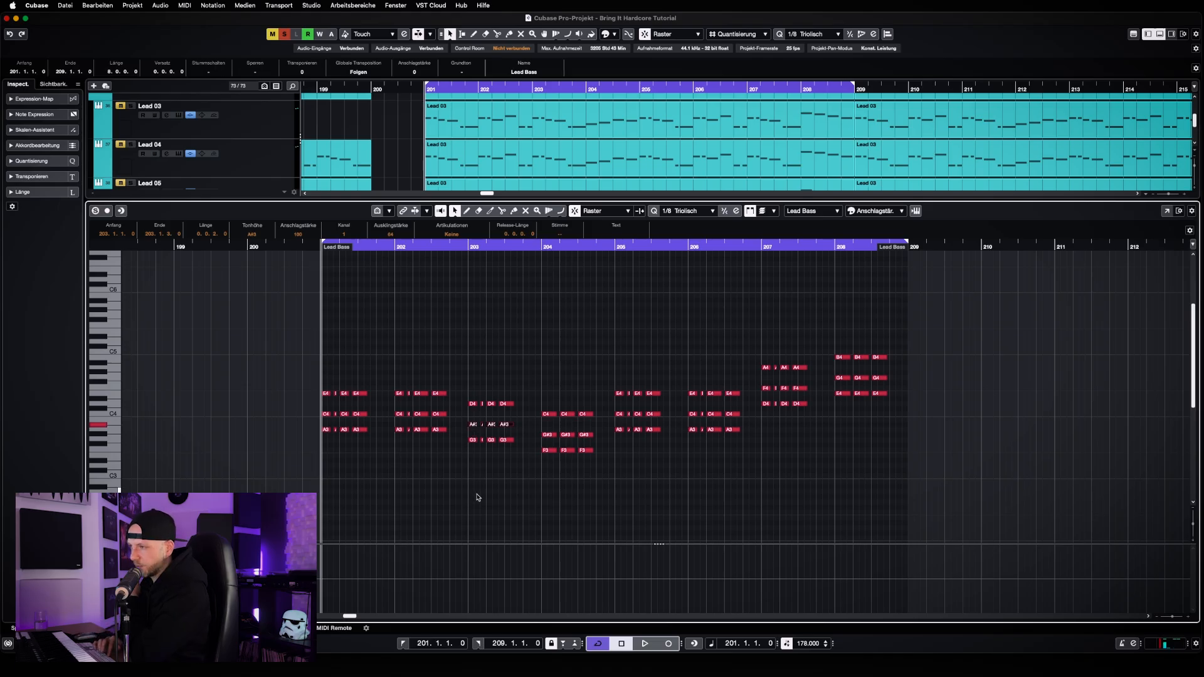
pyautogui.press('space')
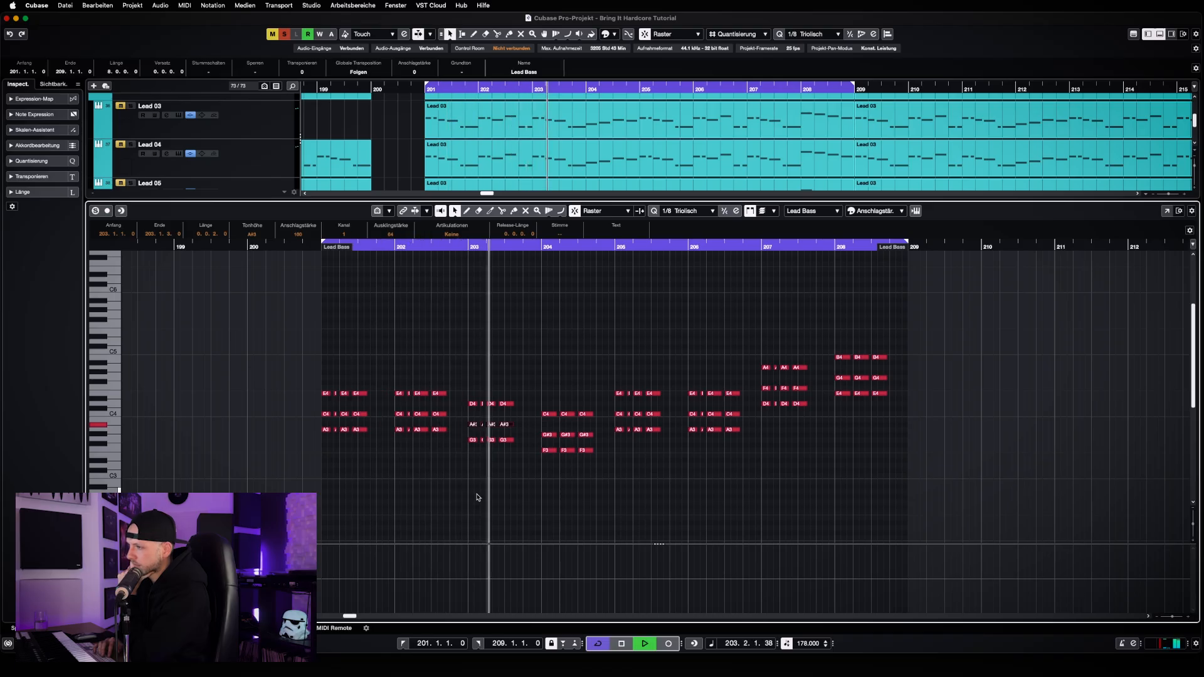
pyautogui.press('space')
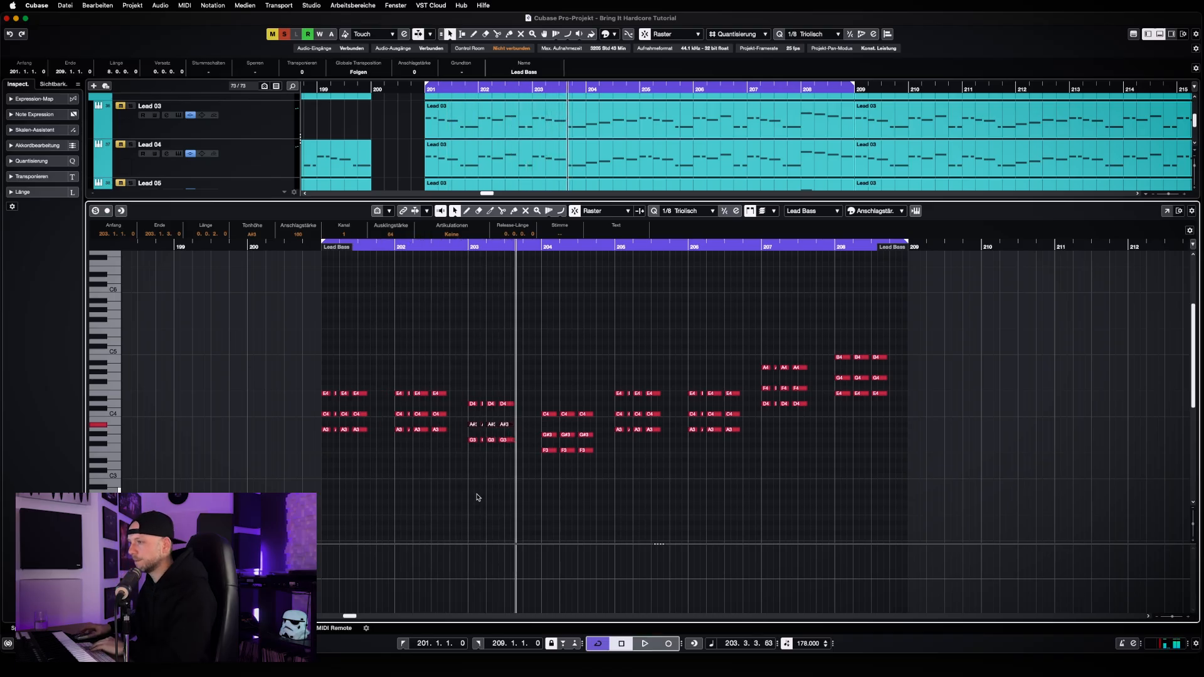
pyautogui.press('Up')
pyautogui.click(614, 449)
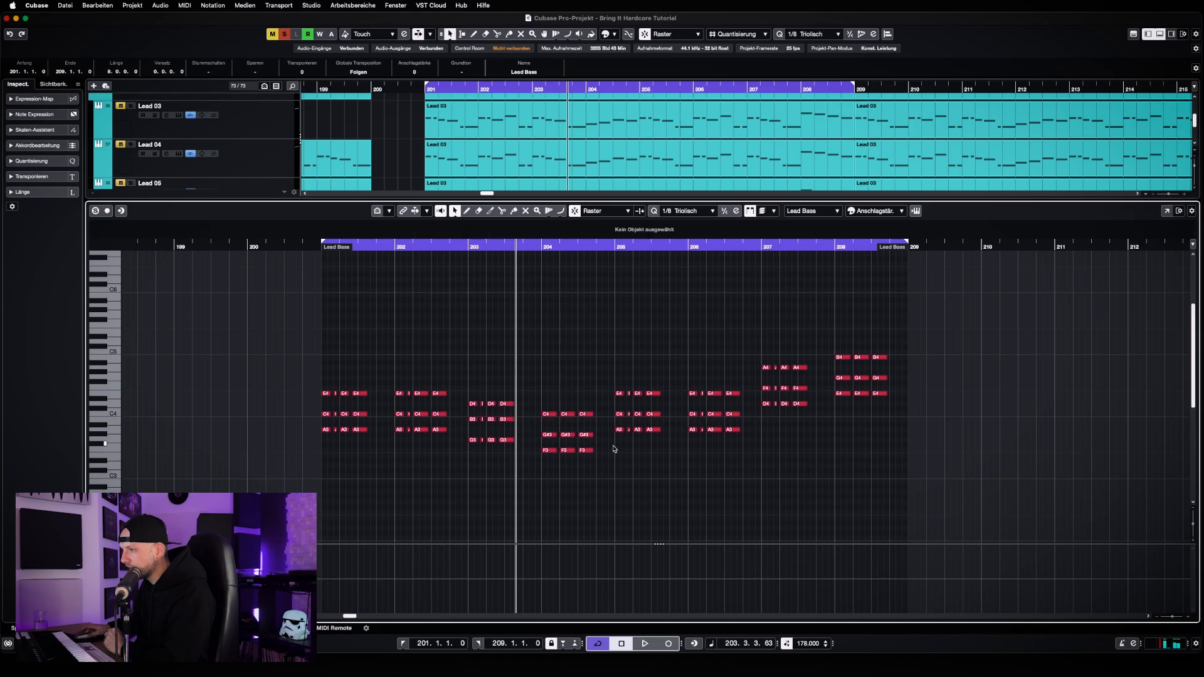
# Raise the middle chord notes of bar 204 to A3 and check the middle notes of bars 205 through 208
pyautogui.moveTo(548, 444); pyautogui.dragTo(600, 429)
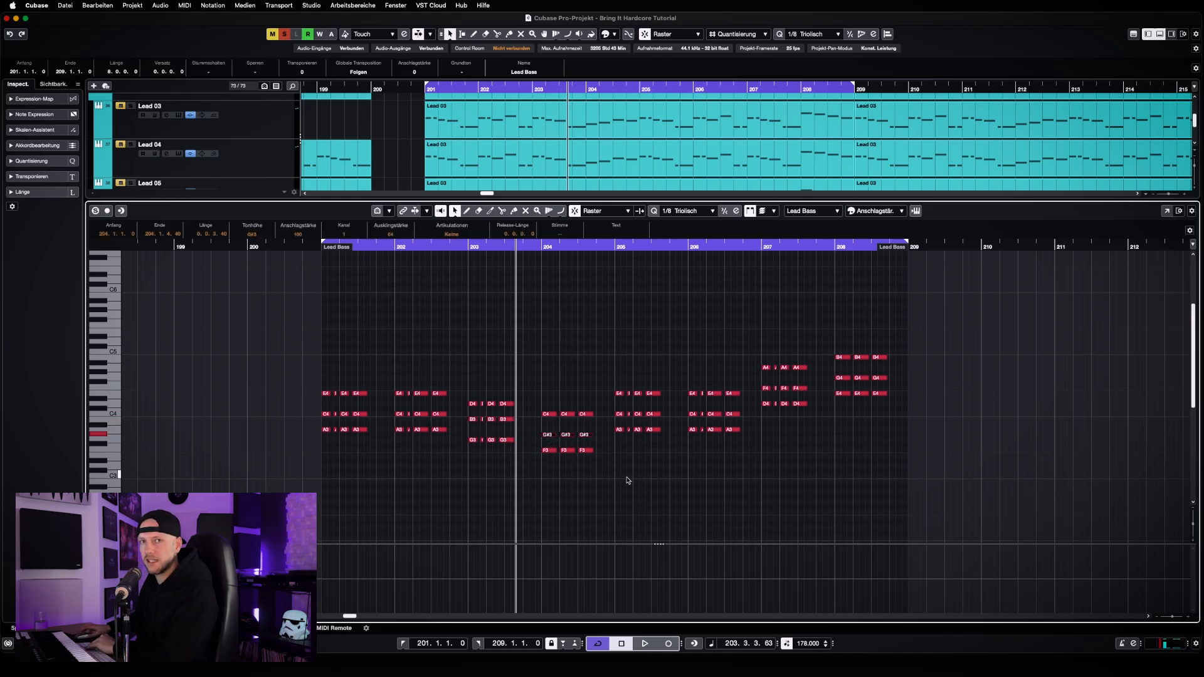
pyautogui.press('Up')
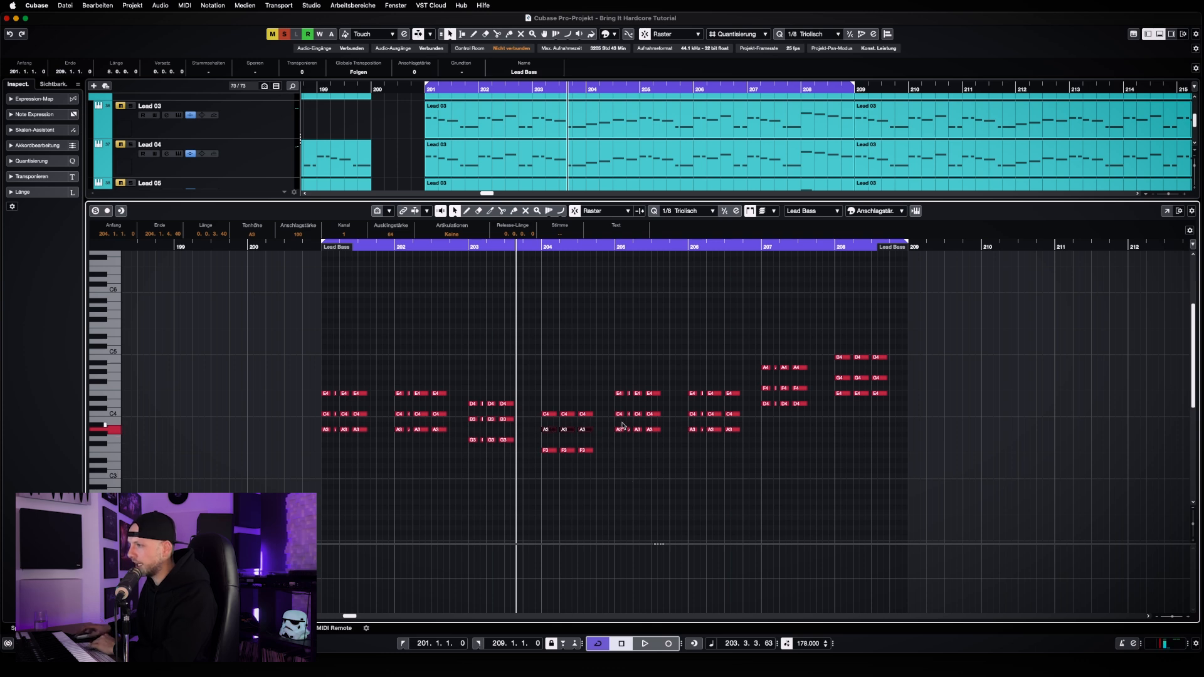
pyautogui.moveTo(617, 428); pyautogui.dragTo(755, 410)
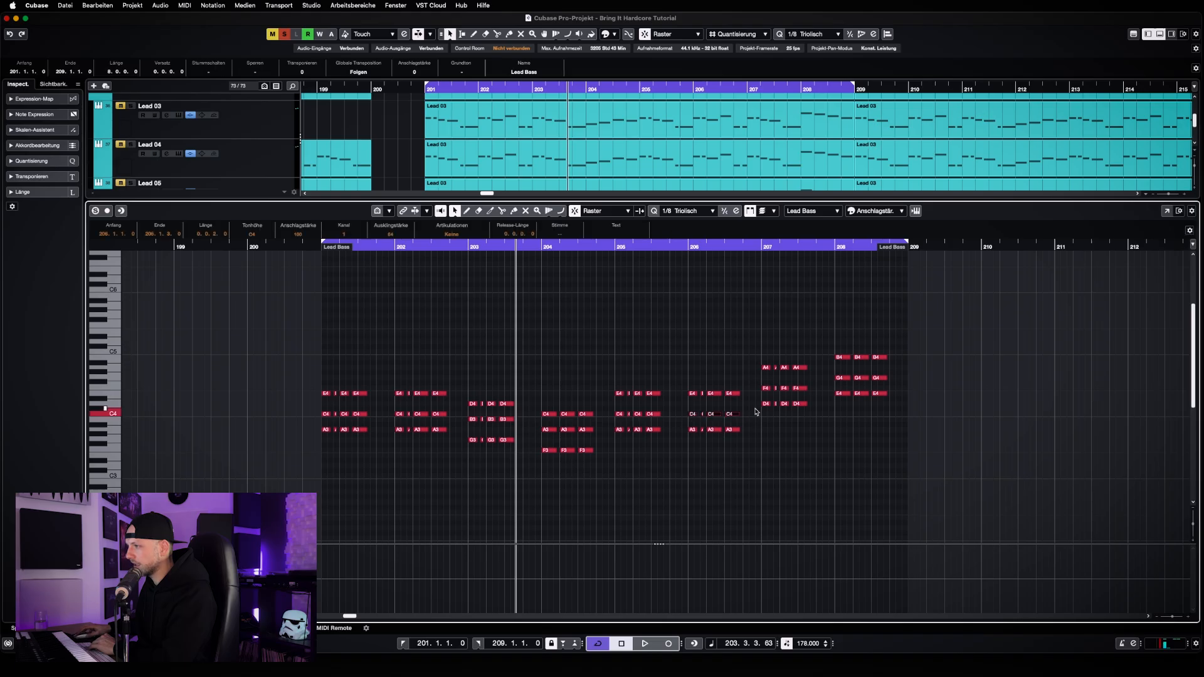
pyautogui.click(763, 421)
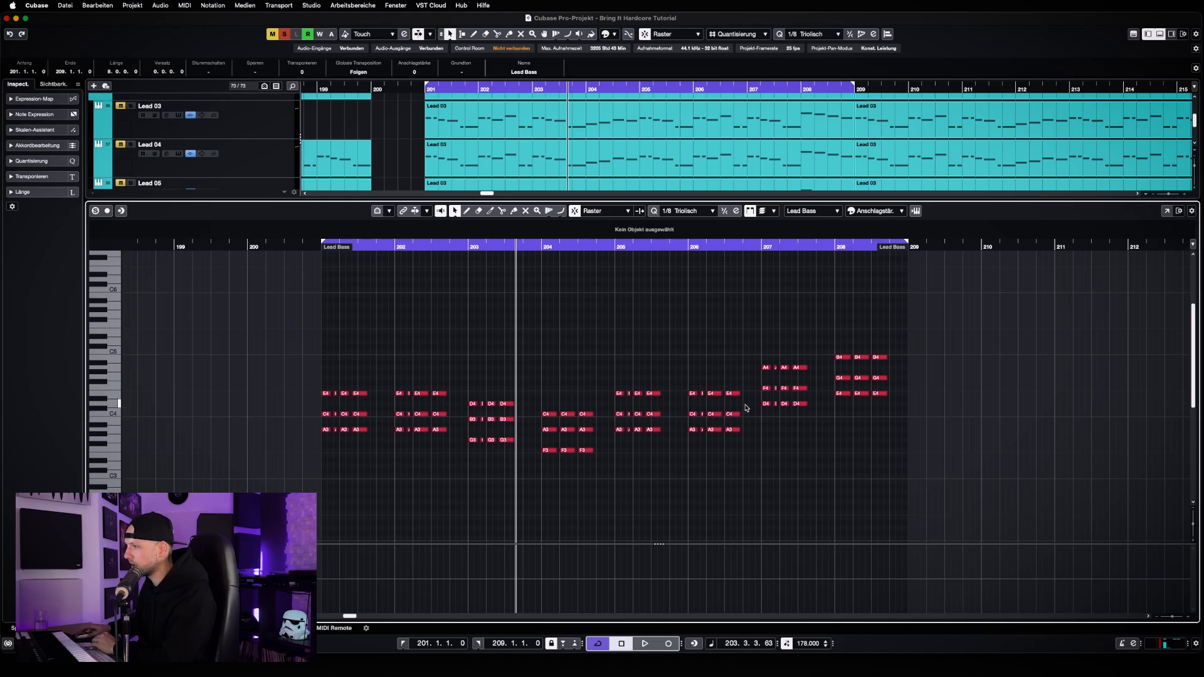
pyautogui.moveTo(761, 394); pyautogui.dragTo(802, 386)
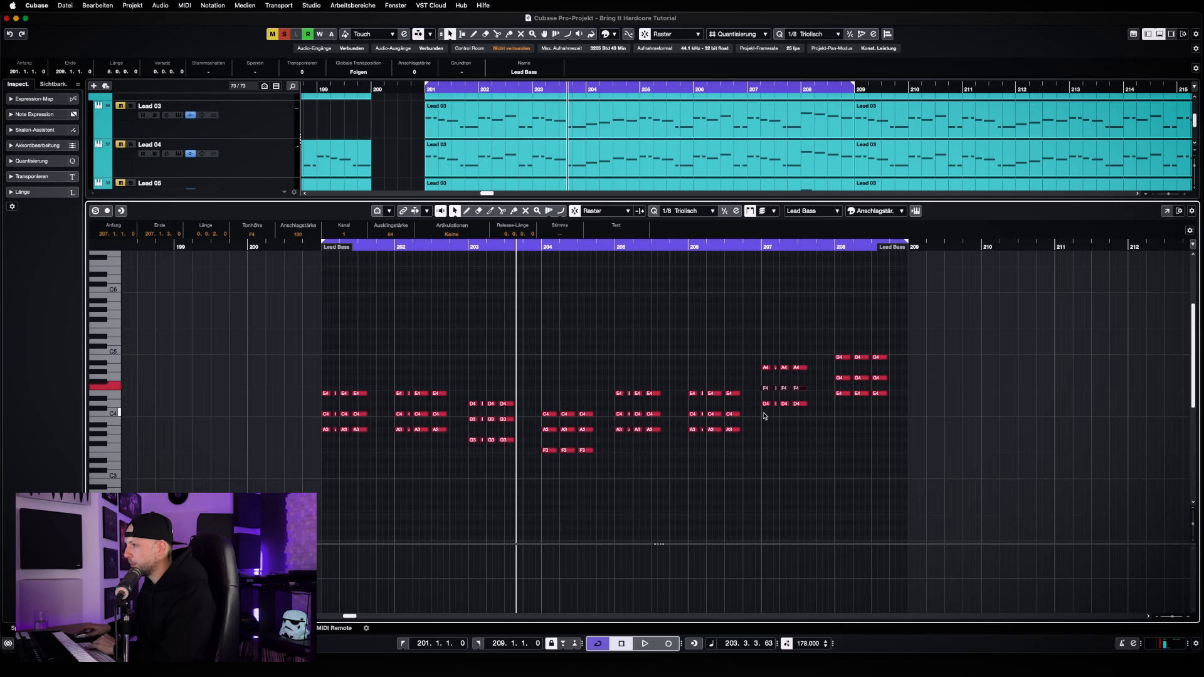
pyautogui.click(848, 411)
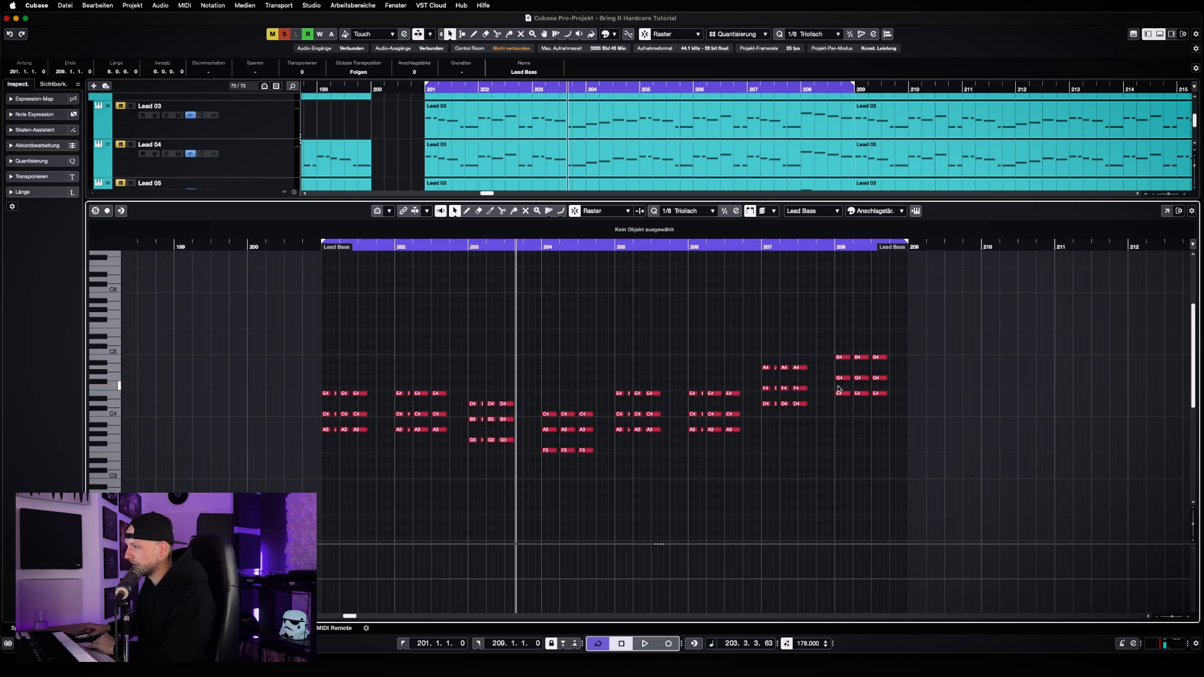
pyautogui.moveTo(877, 385); pyautogui.dragTo(922, 370)
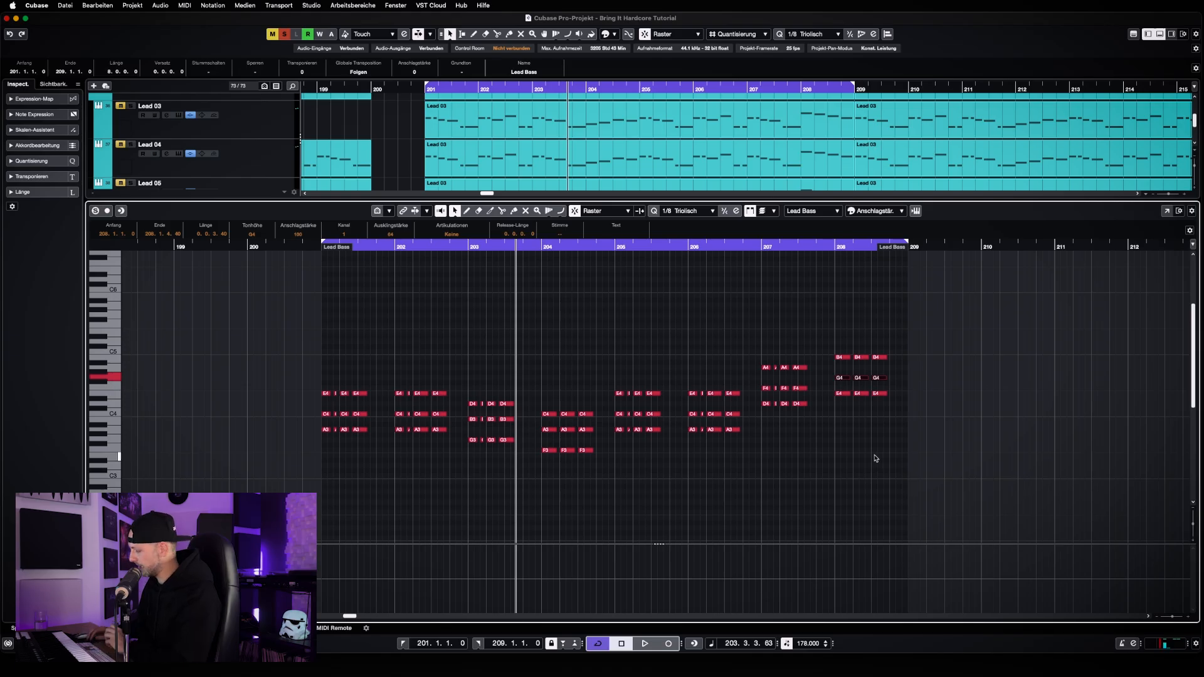
# Play the corrected chord progression from bar 201 to hear the adjusted middle notes
pyautogui.press('KP_1')
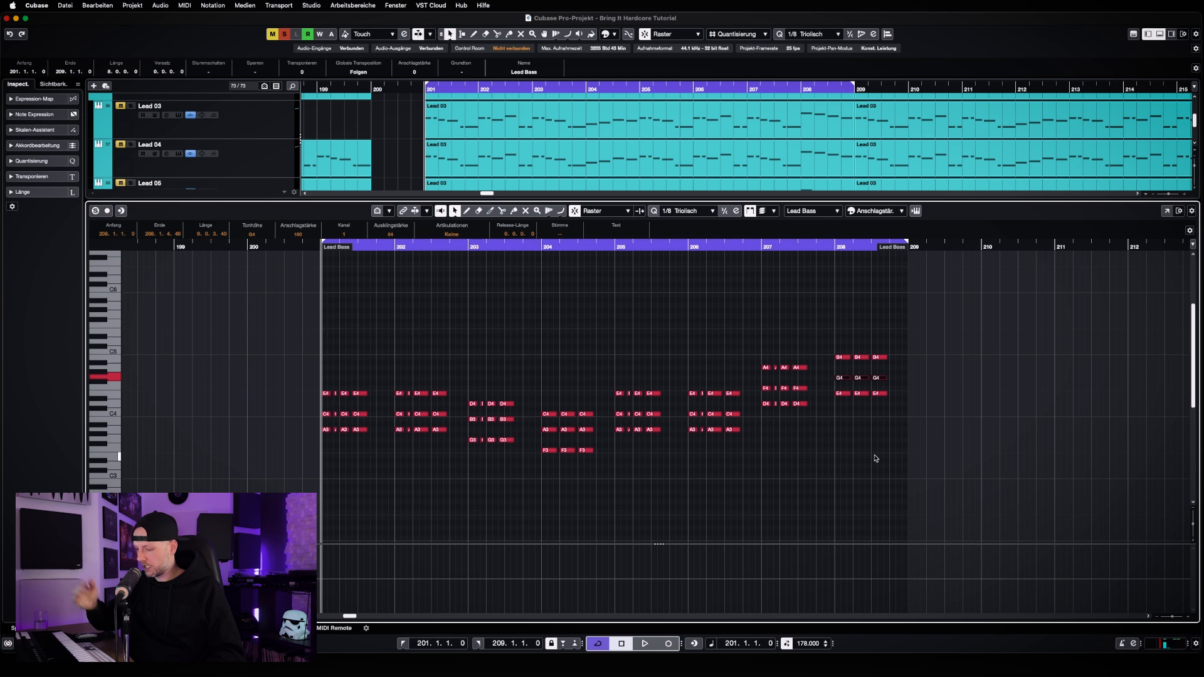
pyautogui.press('space')
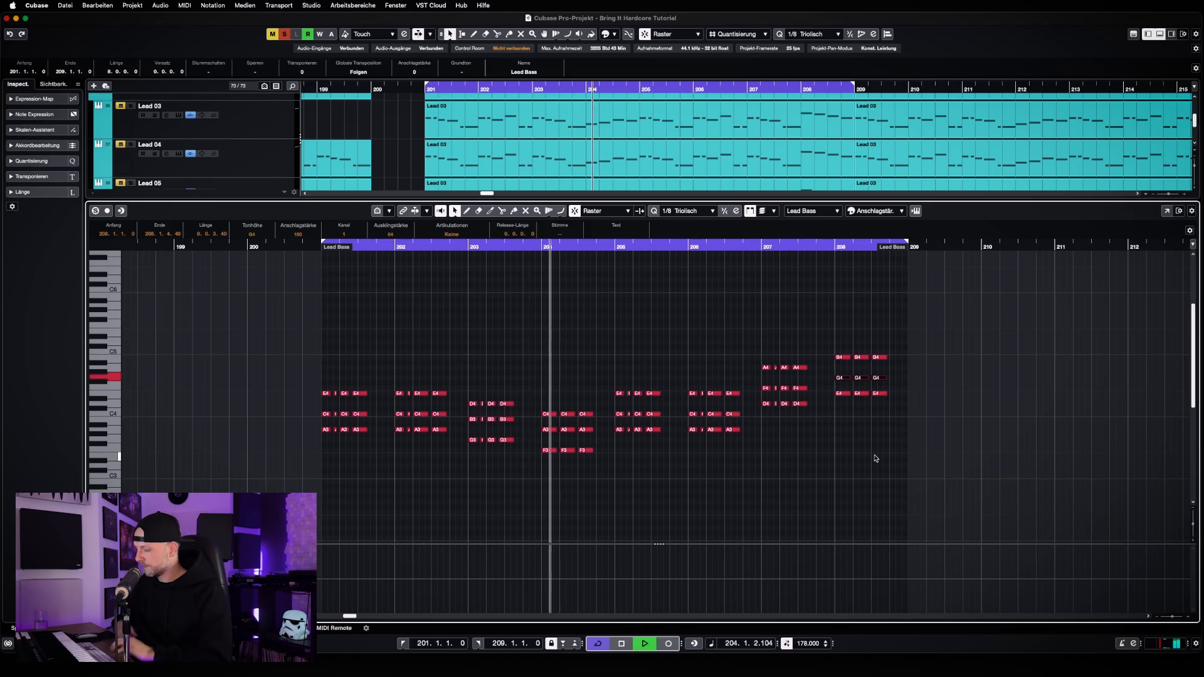
pyautogui.press('space')
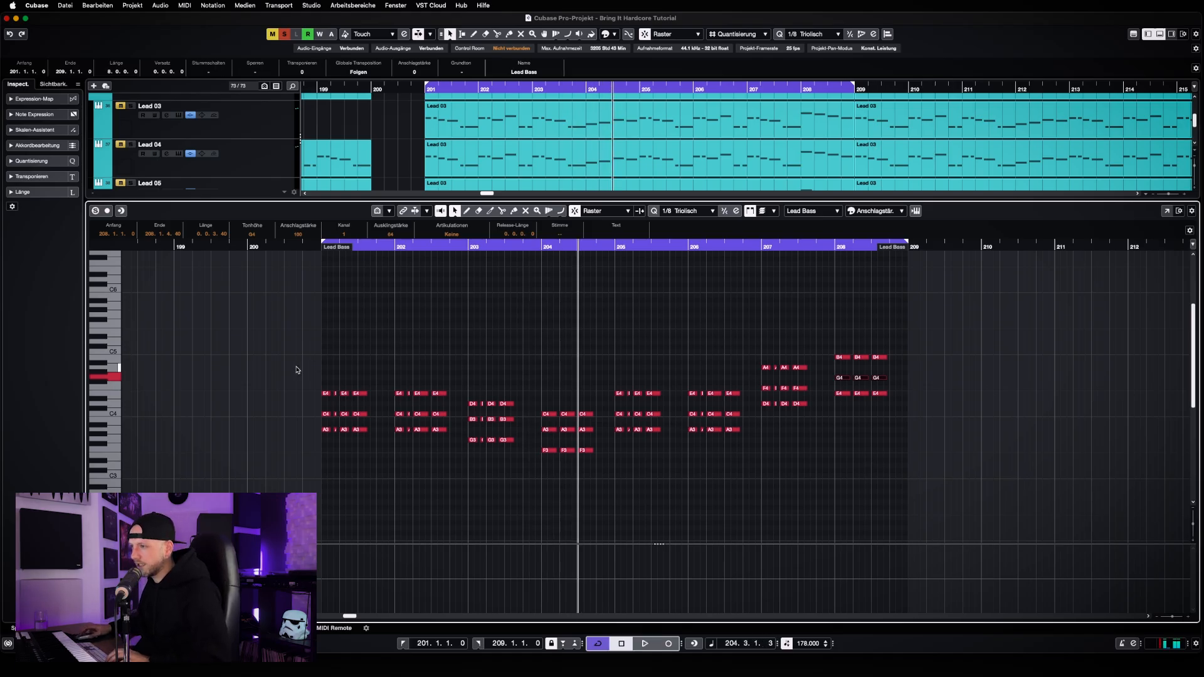
# Transpose the upper two notes of every chord from bar 201 through 208 down one octave and clear the selection
pyautogui.moveTo(295, 367); pyautogui.dragTo(593, 447)
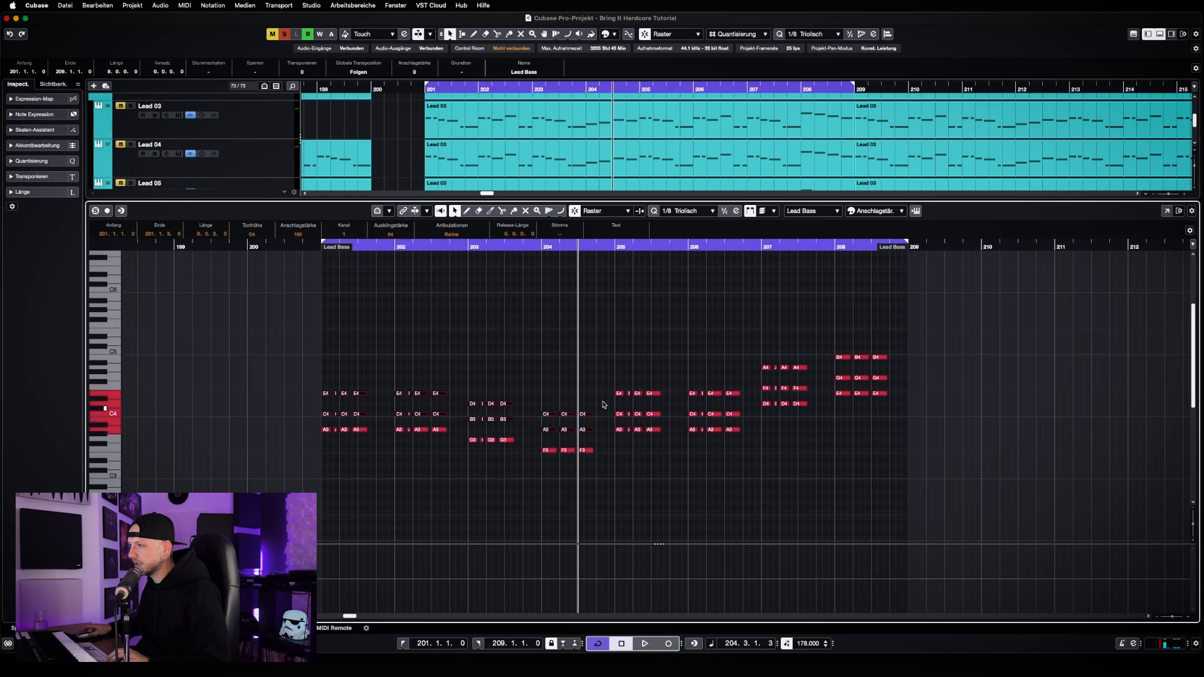
pyautogui.moveTo(596, 372); pyautogui.dragTo(746, 420)
pyautogui.moveTo(745, 346); pyautogui.dragTo(815, 397)
pyautogui.moveTo(818, 351); pyautogui.dragTo(896, 388)
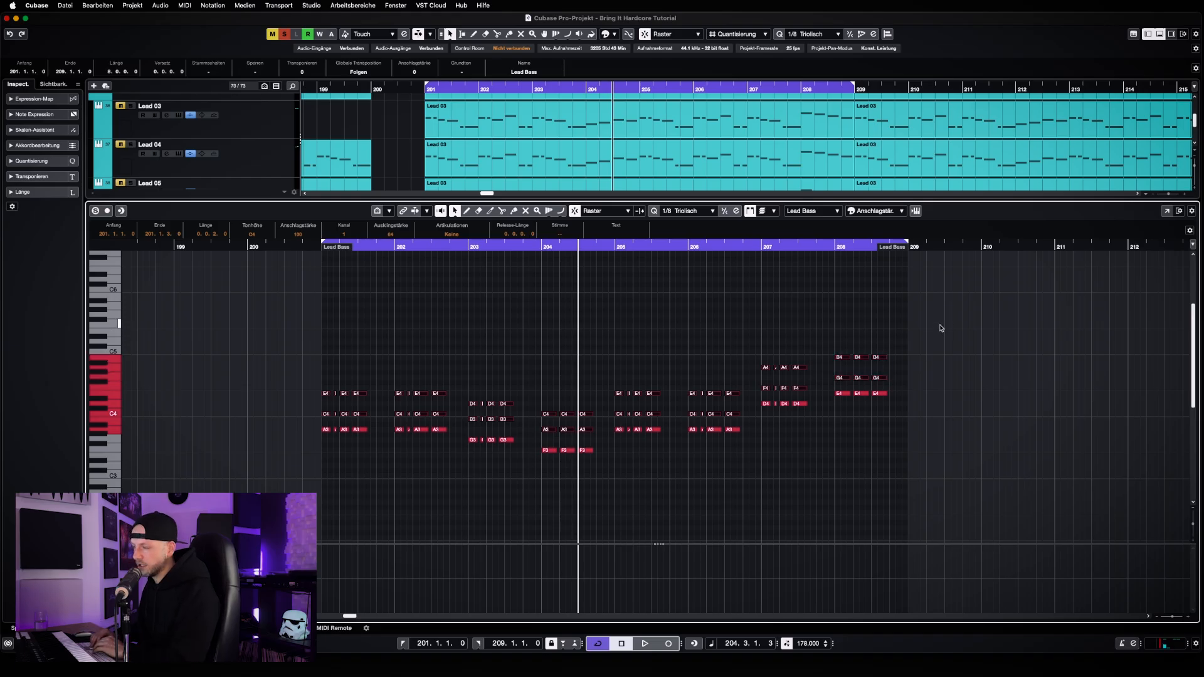
pyautogui.hotkey('shift', 'Down')
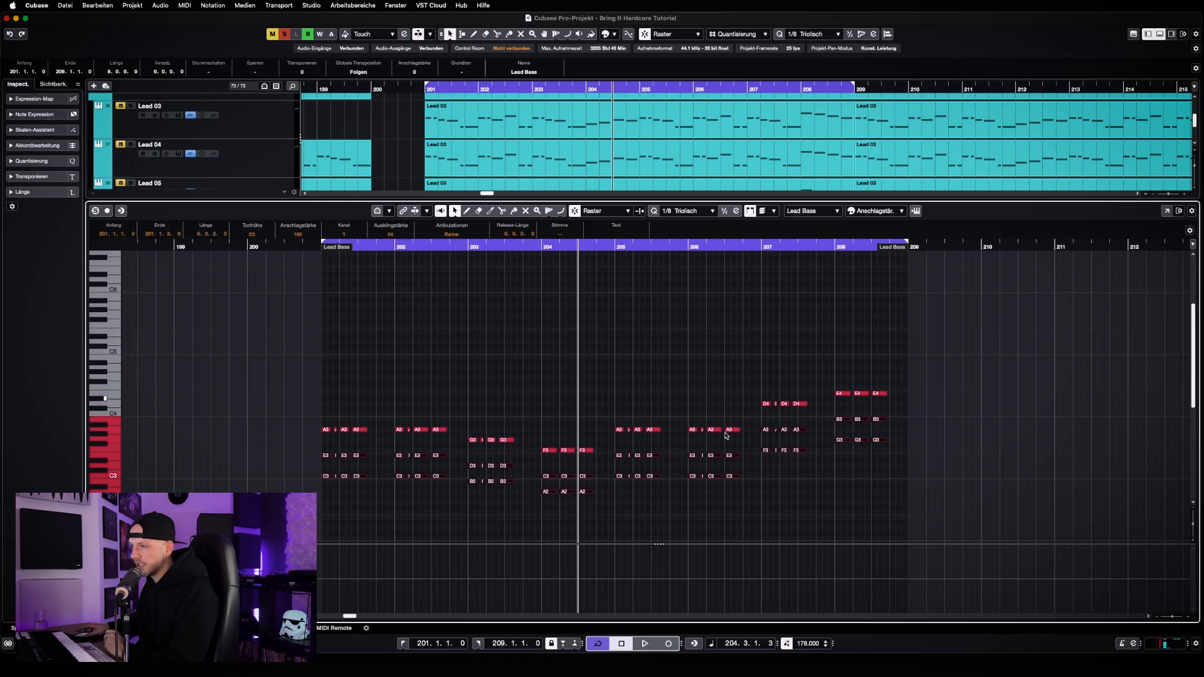
pyautogui.click(504, 493)
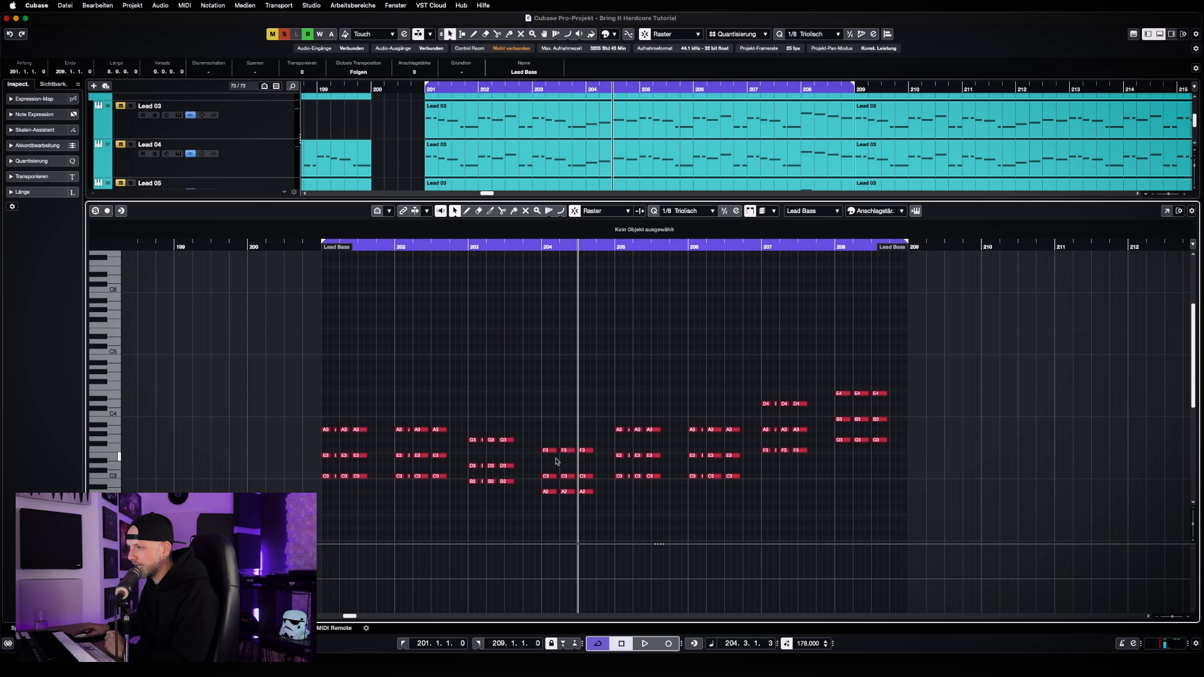
# Listen to the inverted chord progression and return the playhead to bar 201
pyautogui.press('space')
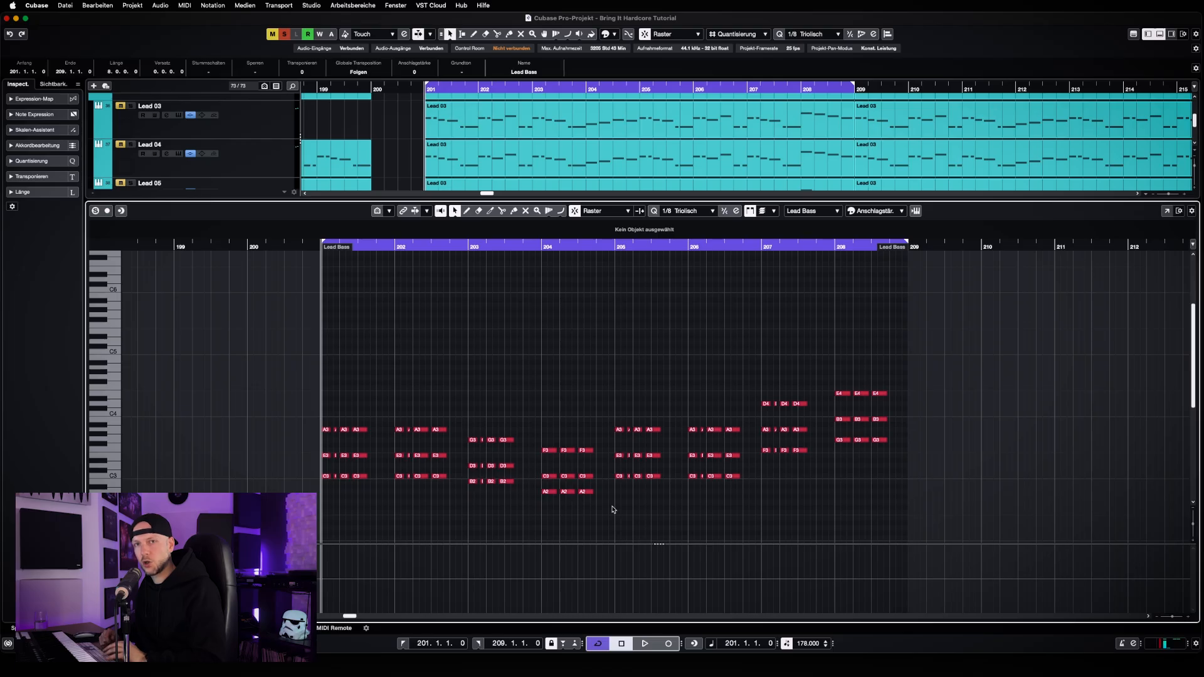
pyautogui.press('space')
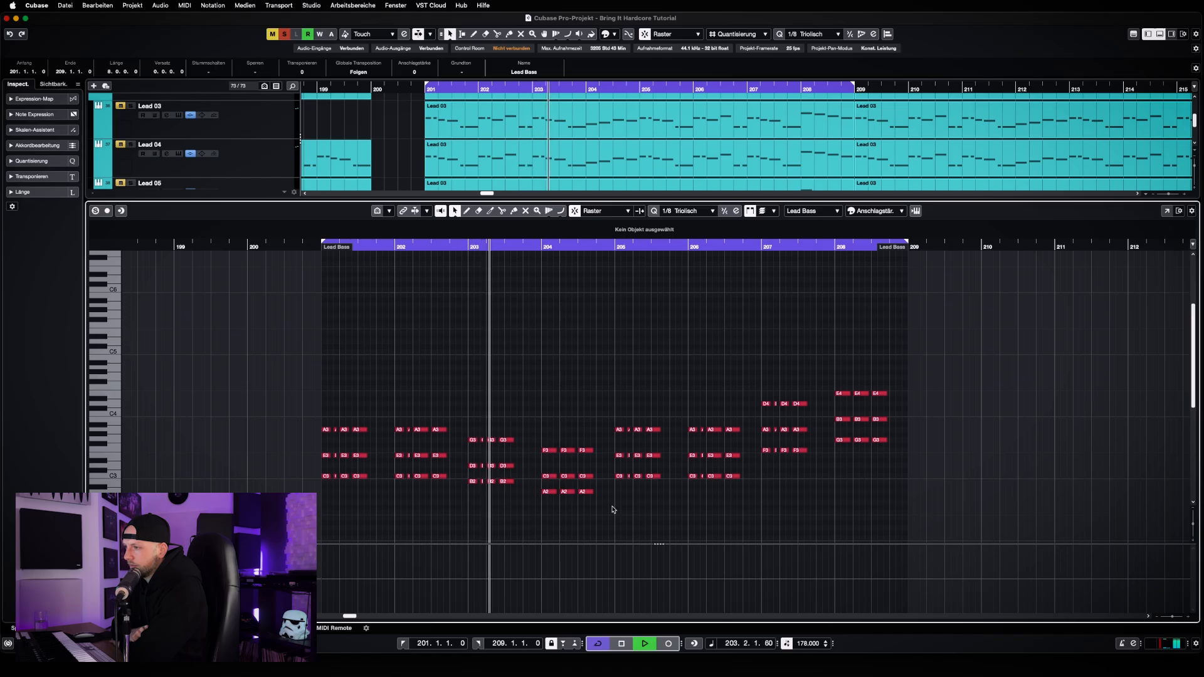
pyautogui.press('space')
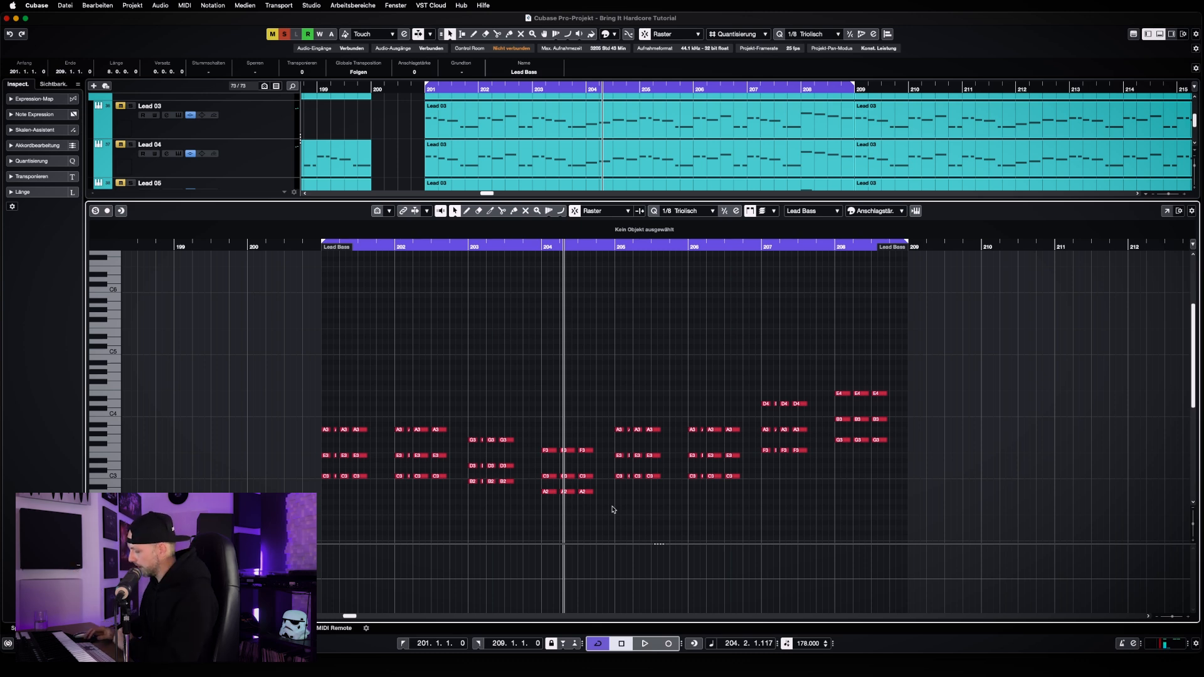
pyautogui.press('KP_1')
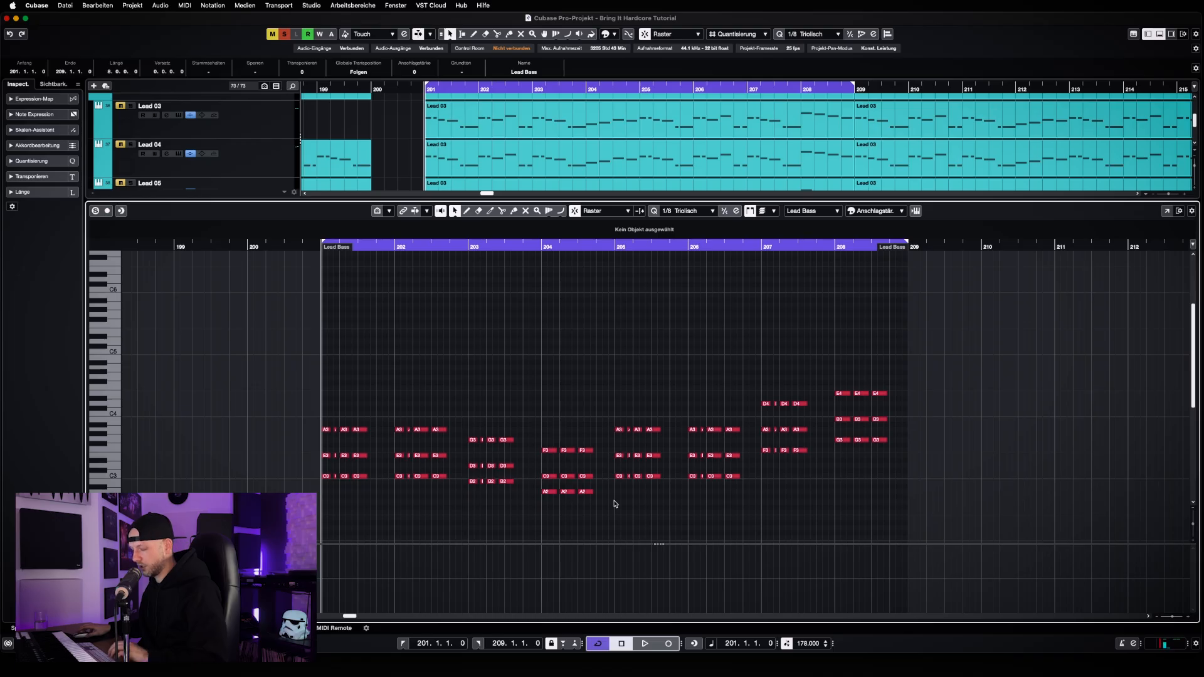
# Replace Chord Lead 01's chord clip at bar 201 with a copy of the melody clip from the Lead 10 track
pyautogui.press('Return')
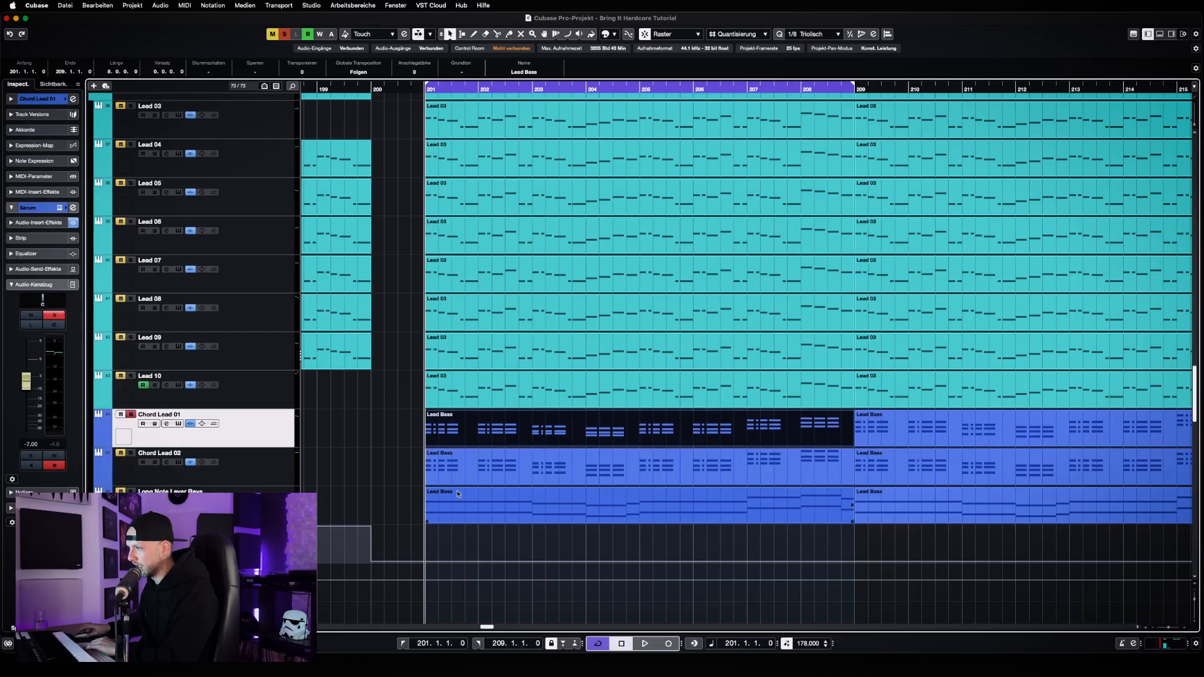
pyautogui.press('Delete')
pyautogui.click(510, 395)
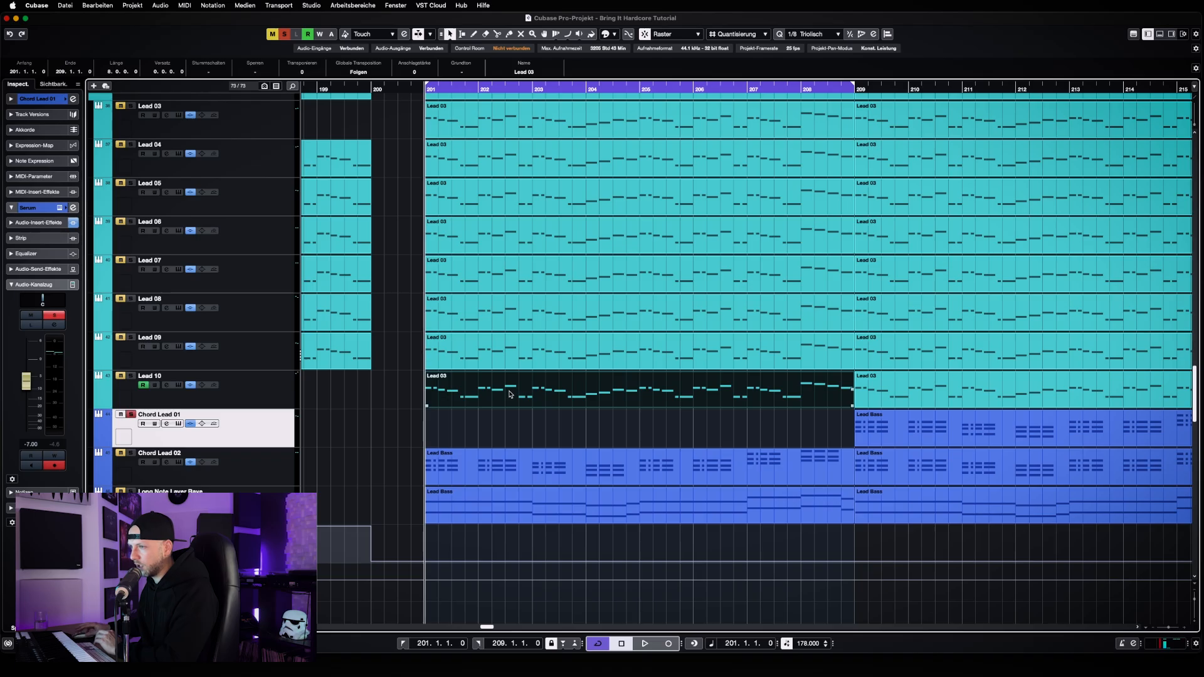
pyautogui.moveTo(510, 394); pyautogui.dragTo(509, 418)
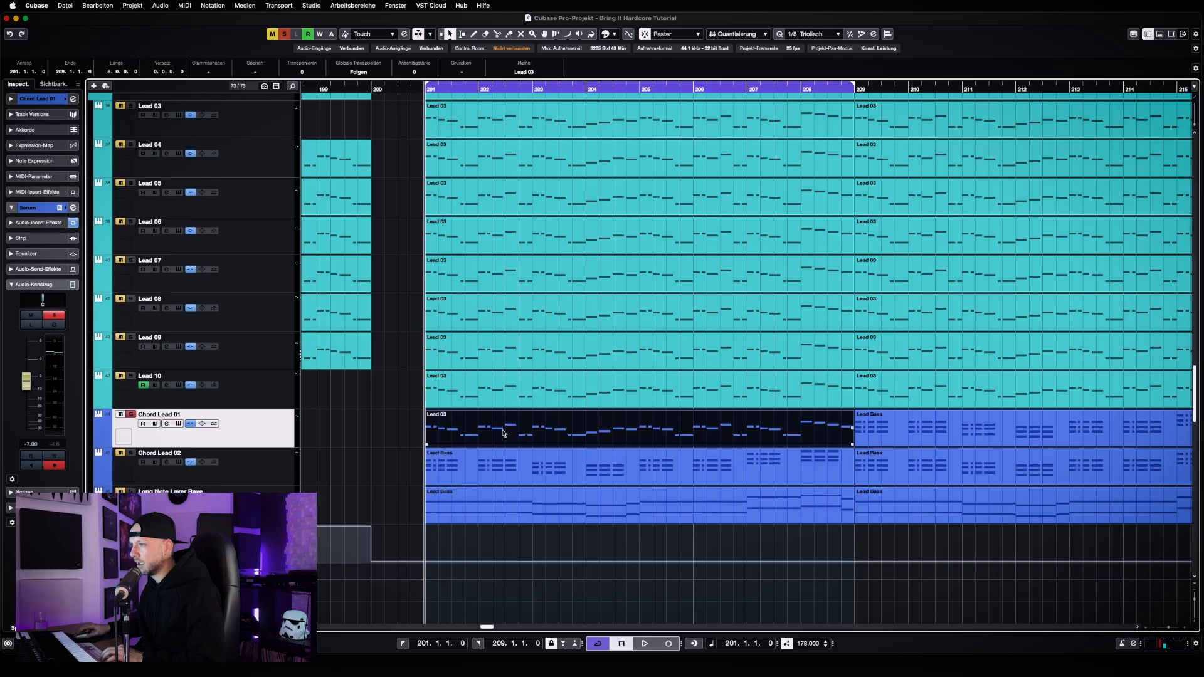
# Open the copied melody clip on Chord Lead 01 for note editing, with bars 201 through 208 in view
pyautogui.doubleClick(502, 432)
pyautogui.press('h')
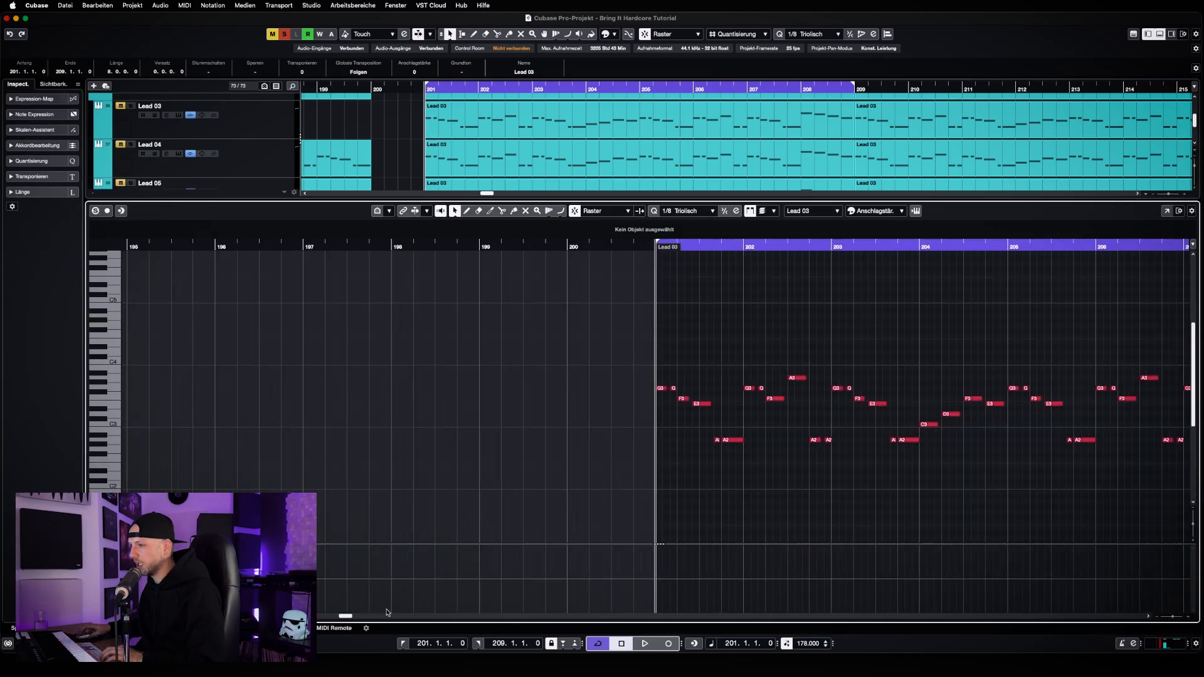
pyautogui.moveTo(345, 617); pyautogui.dragTo(349, 617)
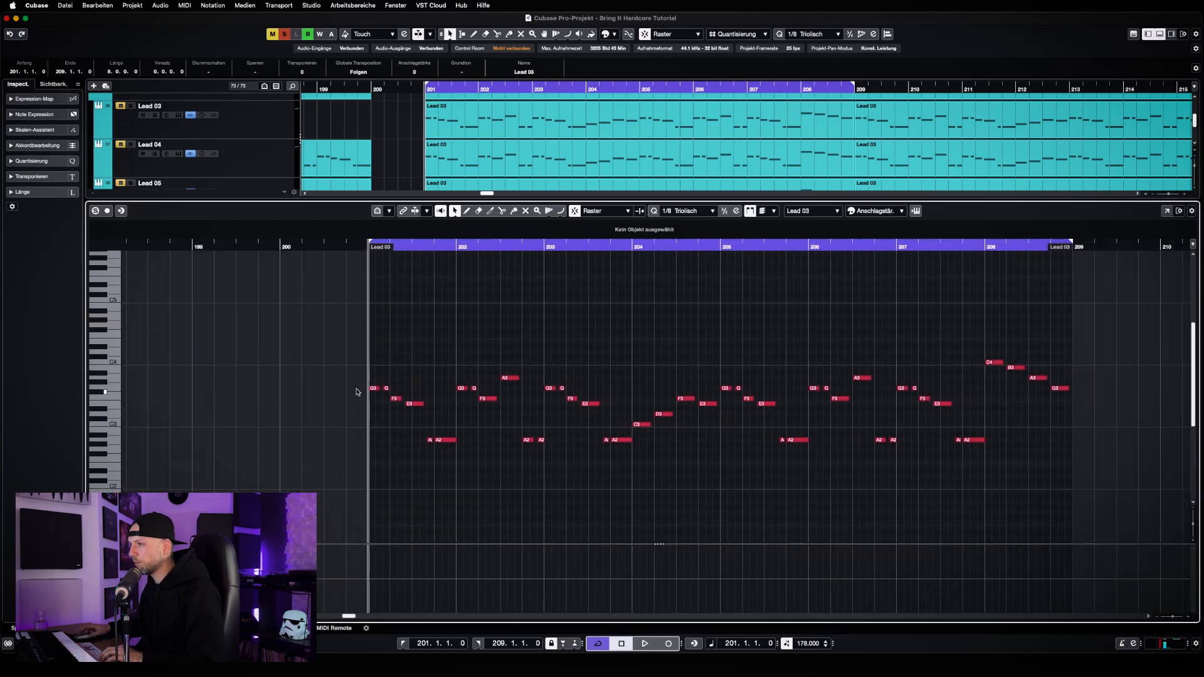
# Try building chords by stacking copies of all melody notes 3 and 7 semitones above the originals from bar 201 through 208
pyautogui.moveTo(324, 308); pyautogui.dragTo(1108, 499)
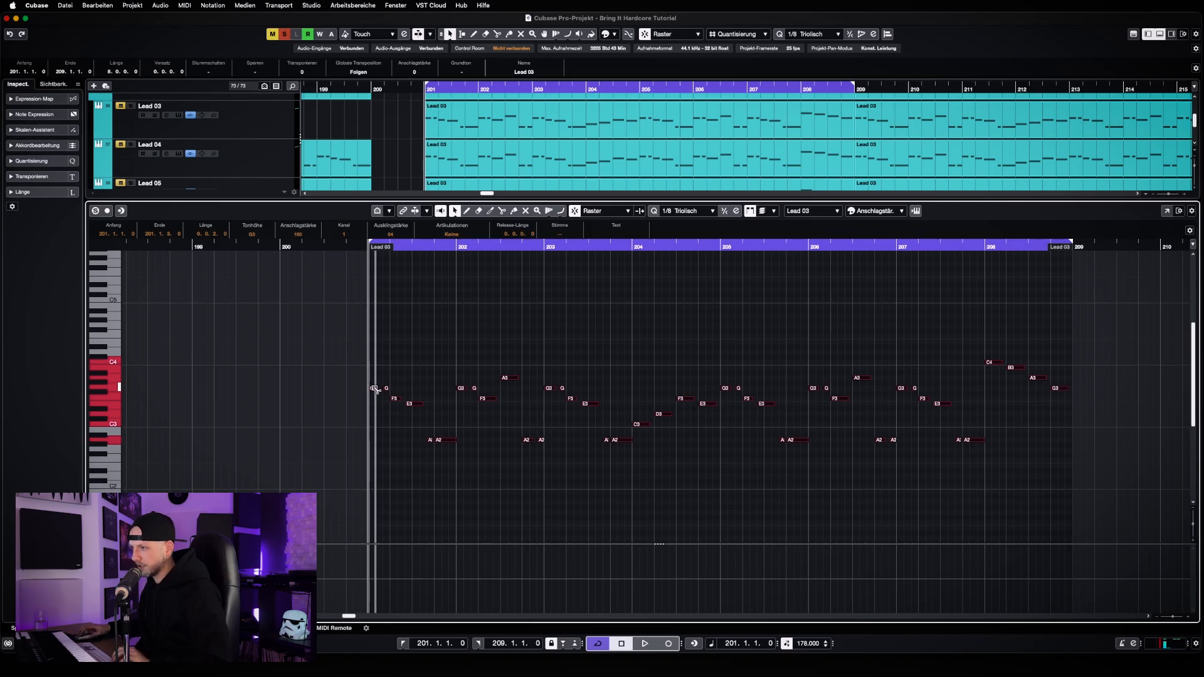
pyautogui.moveTo(374, 388); pyautogui.dragTo(374, 383)
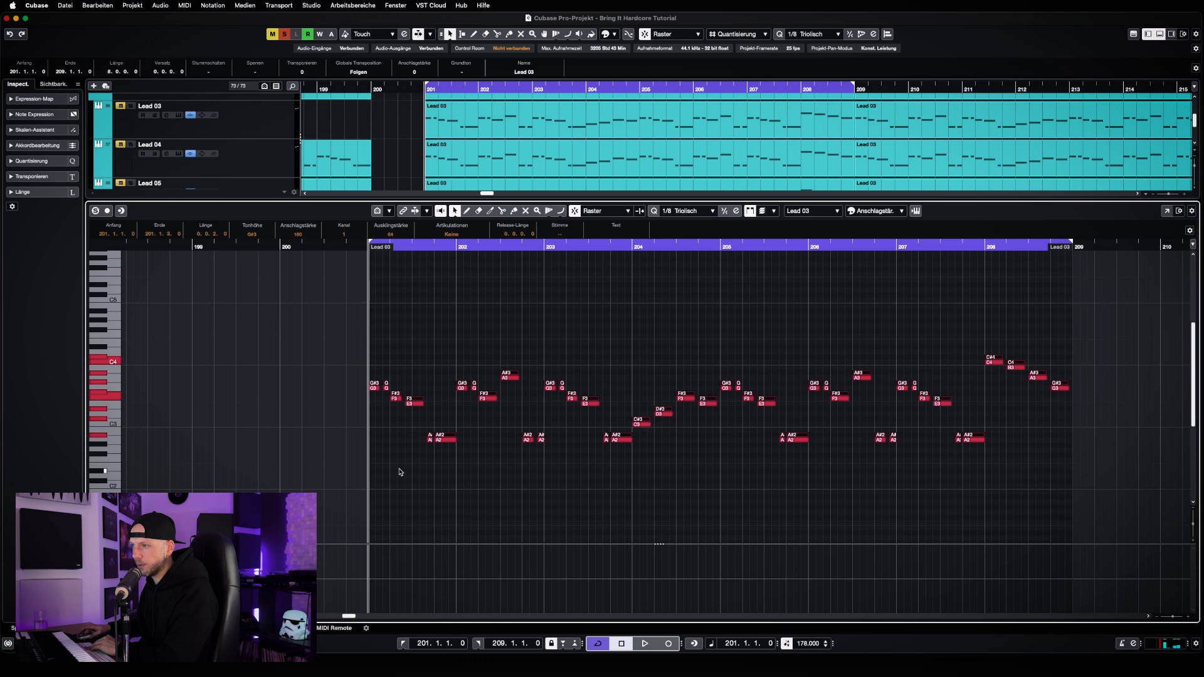
pyautogui.press('Up')
pyautogui.press('Up')
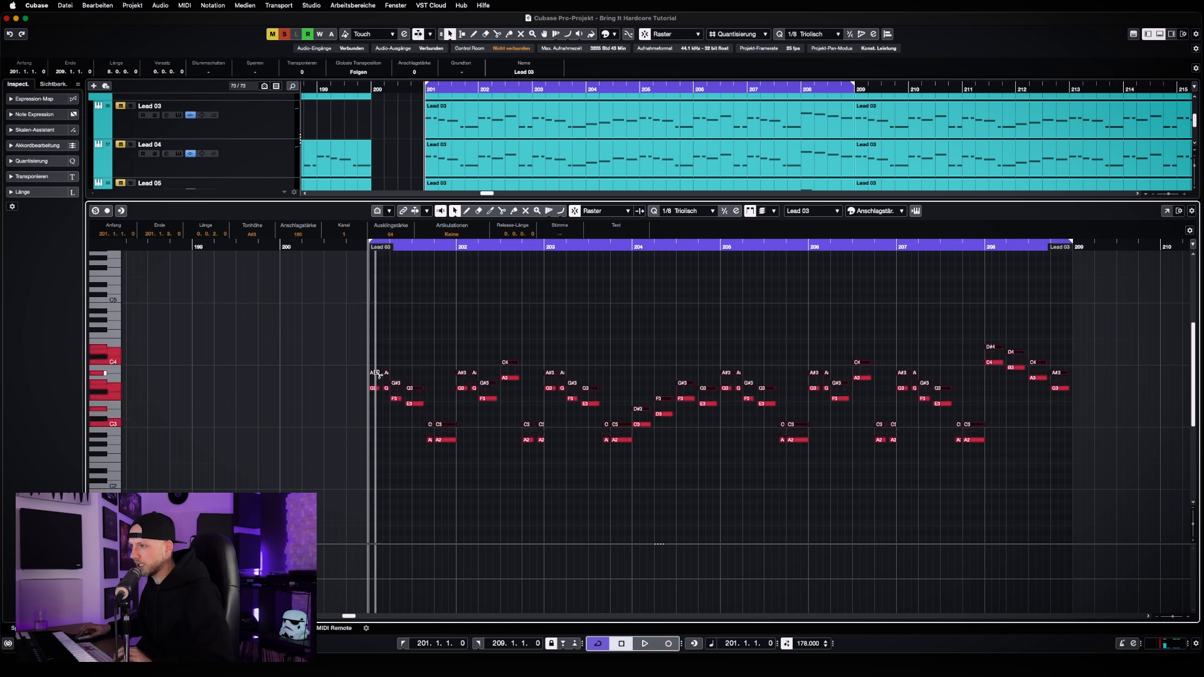
pyautogui.moveTo(376, 373); pyautogui.dragTo(377, 369)
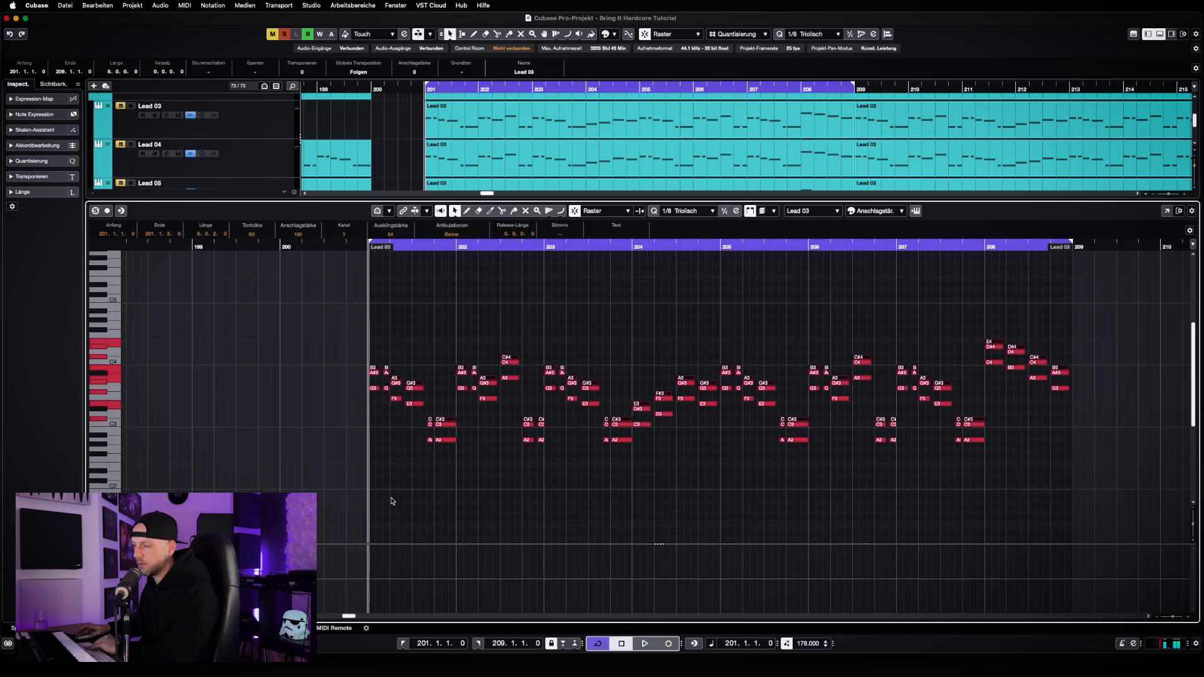
pyautogui.press('Up')
pyautogui.press('Up')
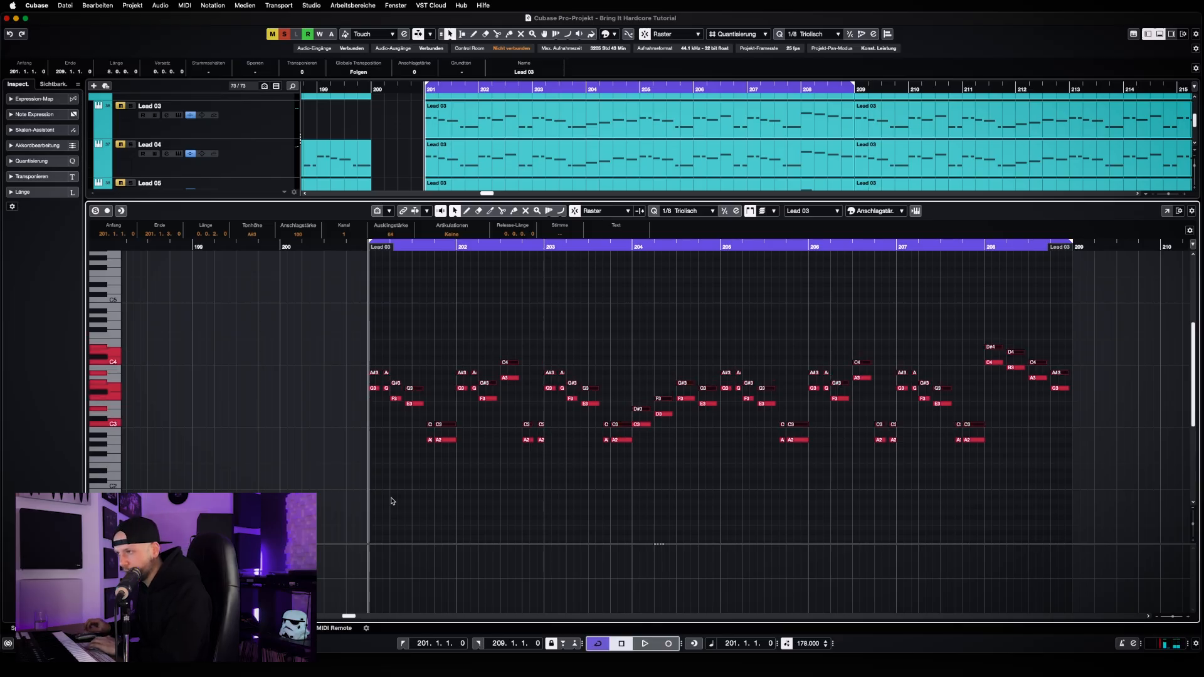
pyautogui.press('Up')
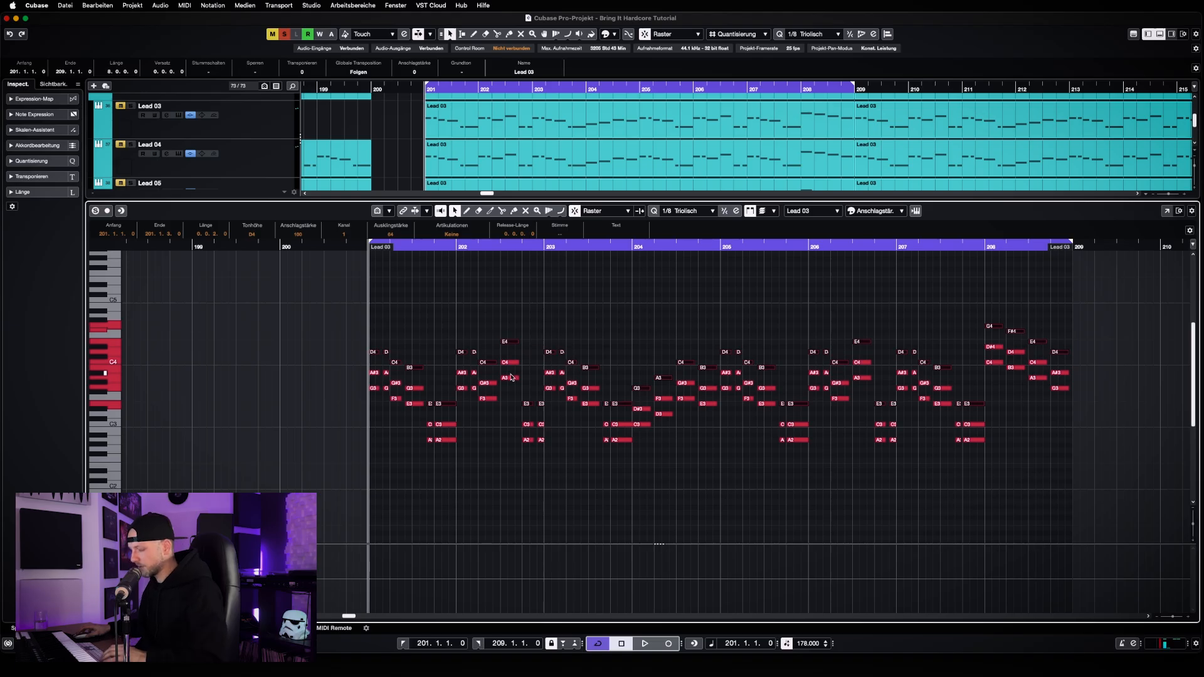
# Undo the stacked chord copies in the melody clip
pyautogui.press('Delete')
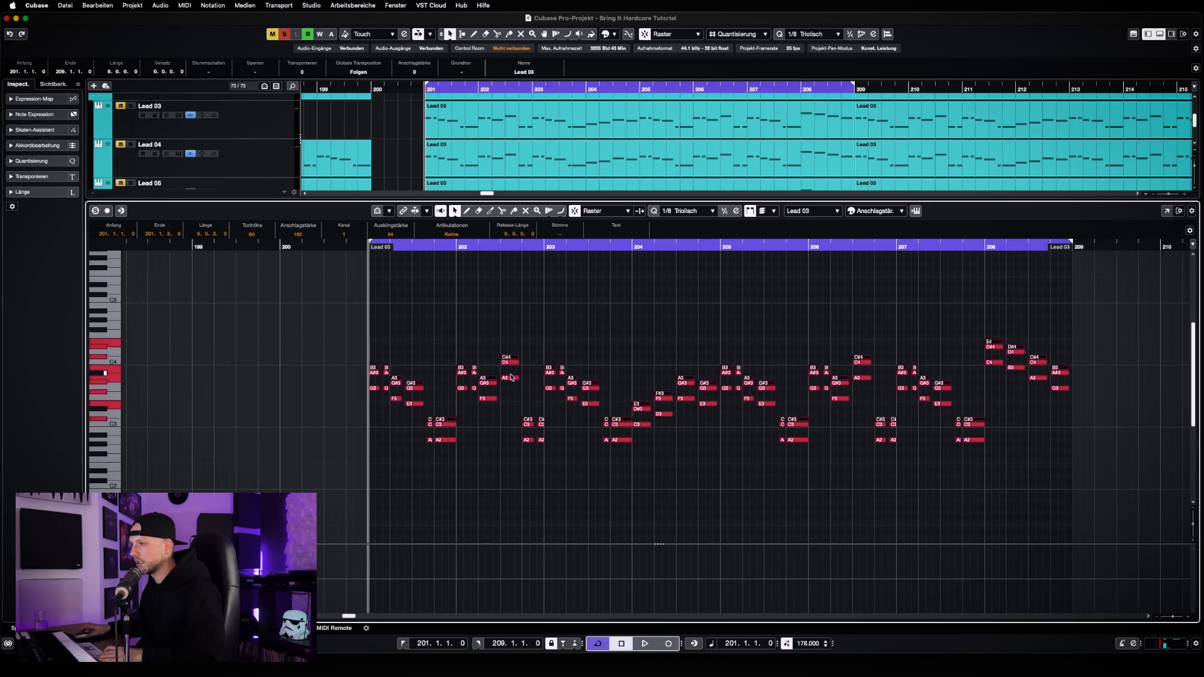
pyautogui.press('super+z')
pyautogui.press('super+z')
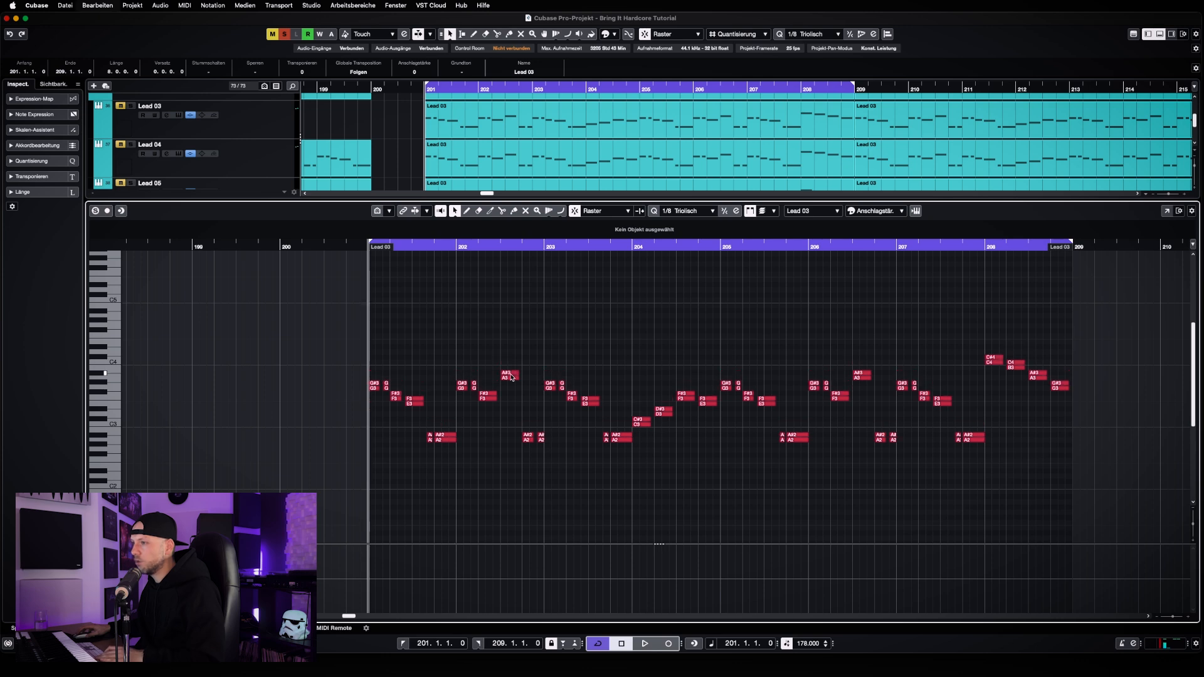
pyautogui.press('super+z')
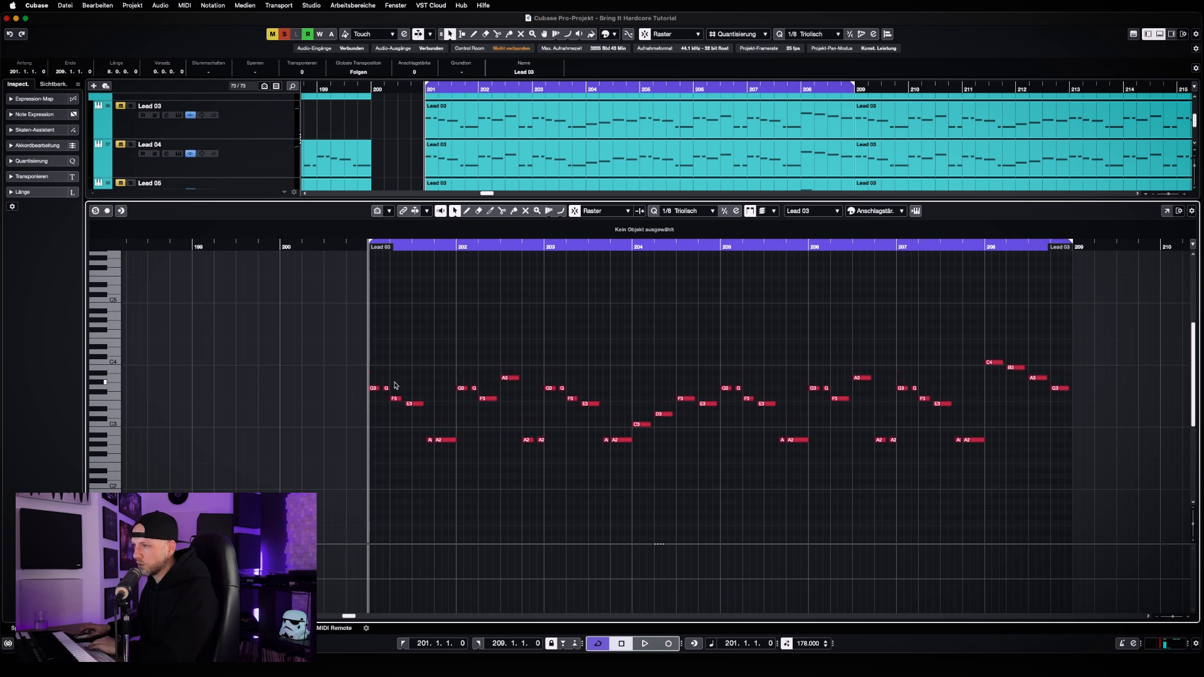
# Lower the two opening notes of bar 201 to C3
pyautogui.moveTo(397, 383); pyautogui.dragTo(370, 394)
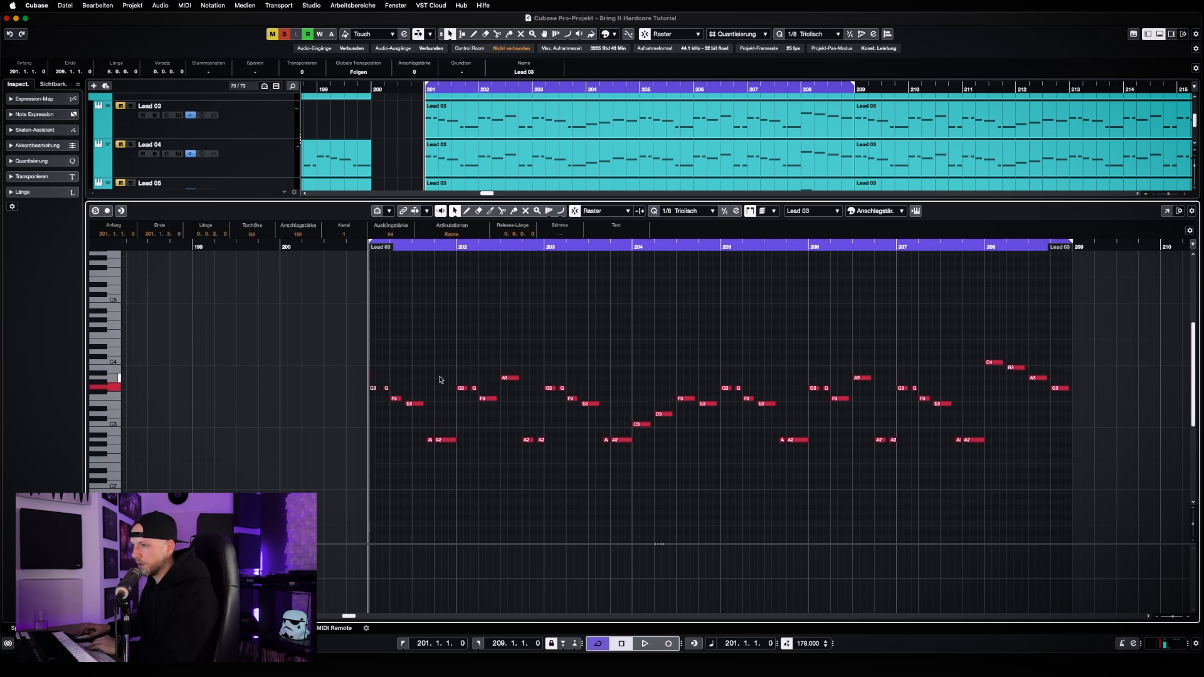
pyautogui.press('Down')
pyautogui.press('Down')
pyautogui.press('Down')
pyautogui.press('Down')
pyautogui.press('Down')
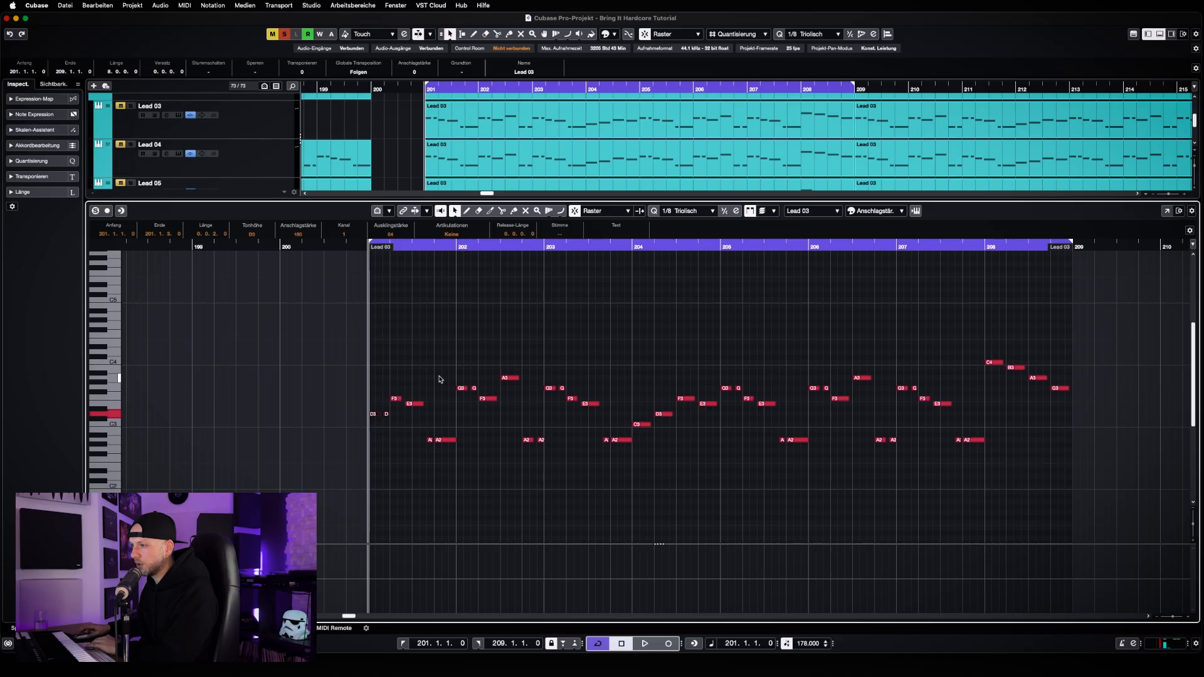
pyautogui.press('Down')
pyautogui.press('Down')
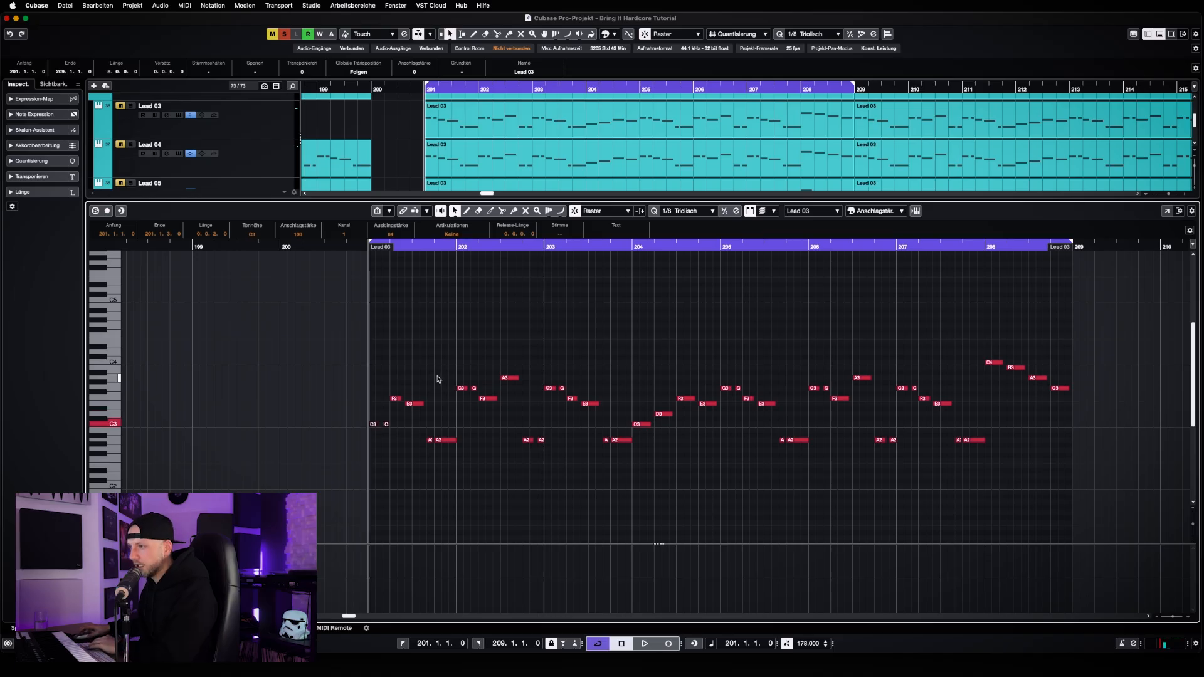
# Examine the chord notes in Chord Lead 02's clip from bar 201 as a pitch reference
pyautogui.press('Return')
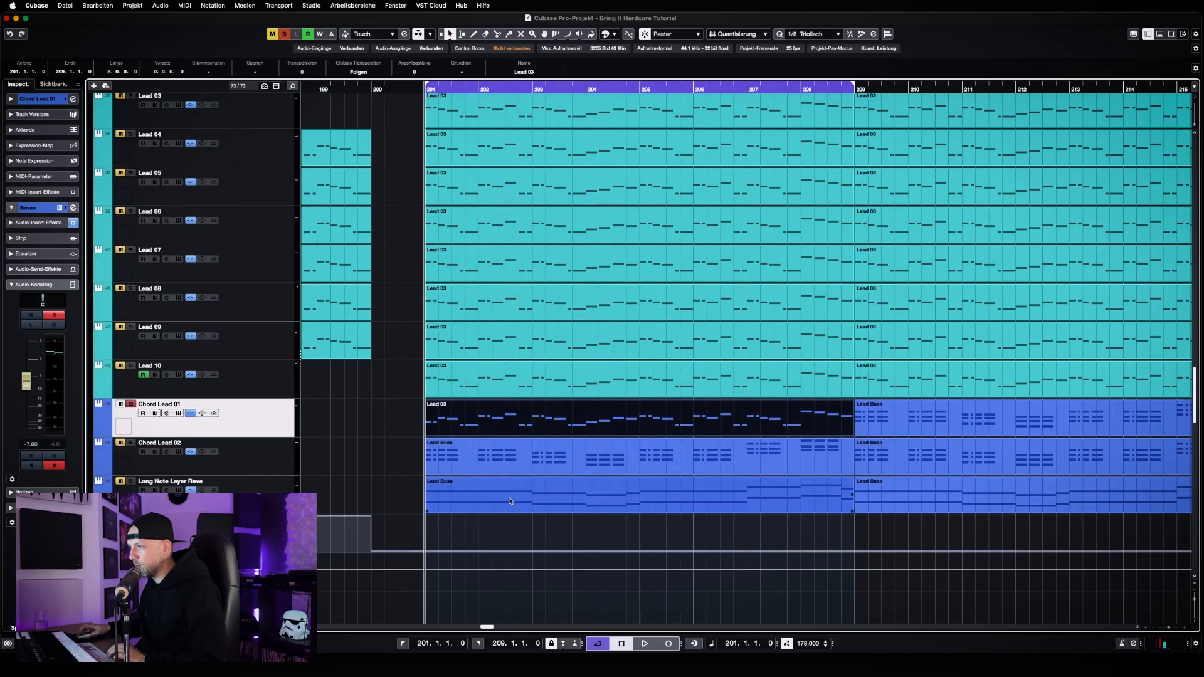
pyautogui.doubleClick(520, 453)
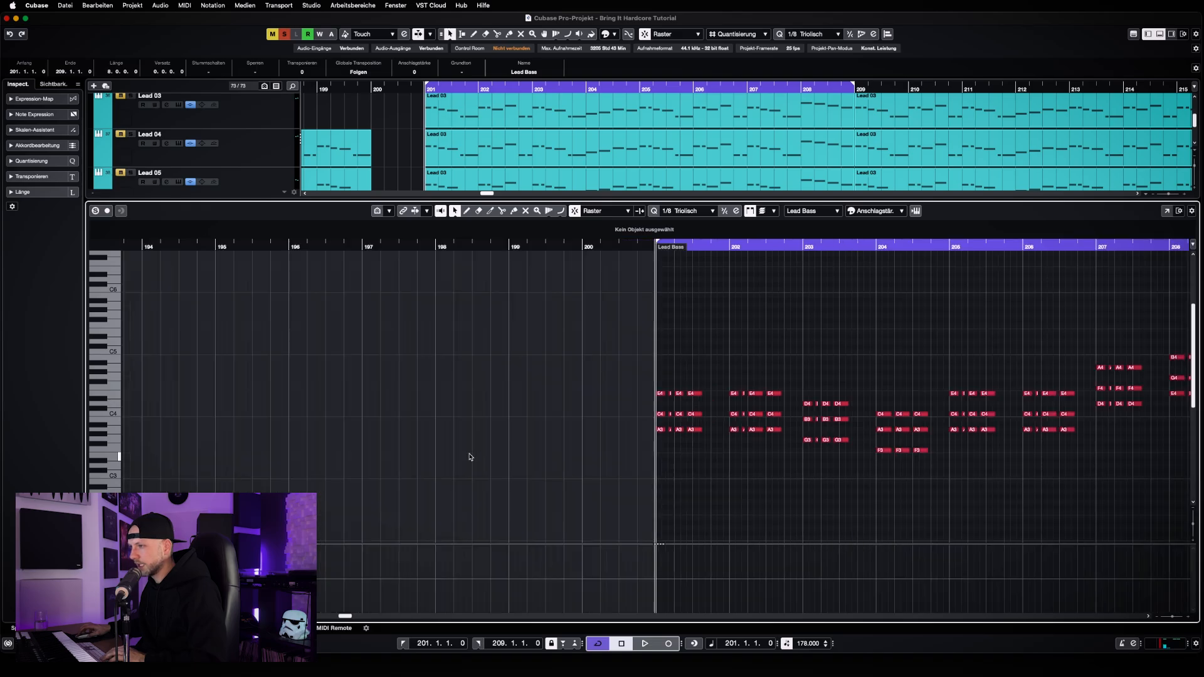
pyautogui.press('h')
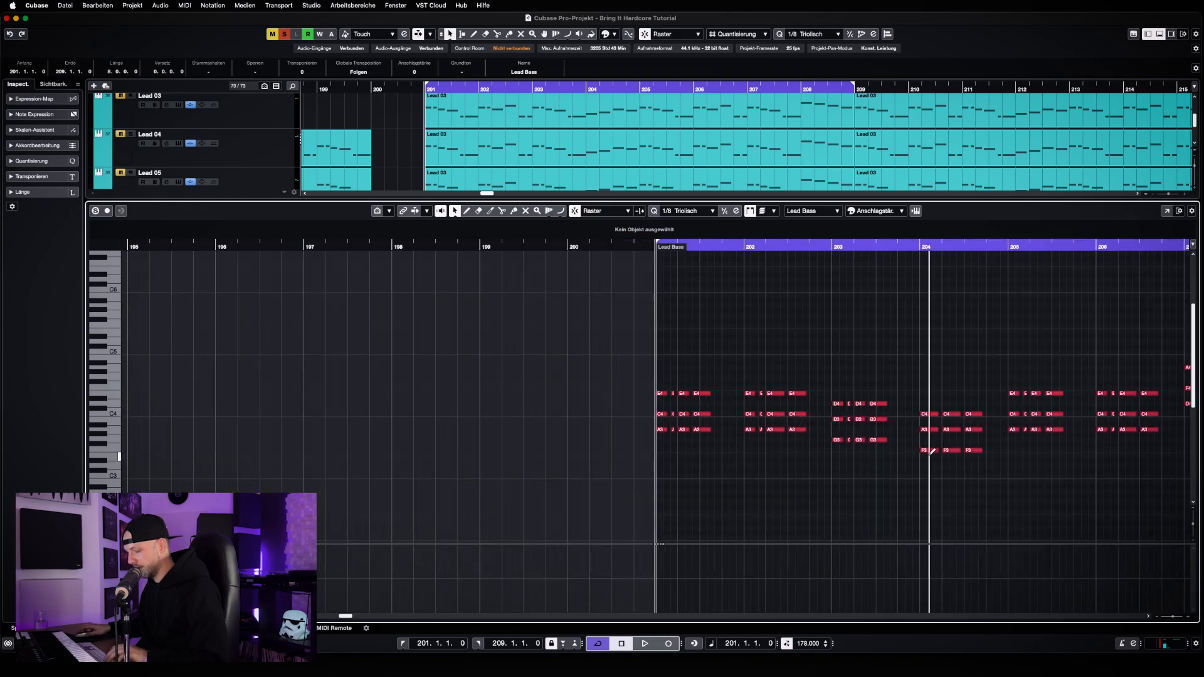
pyautogui.press('super+alt+b')
# Reopen Chord Lead 01's melody clip and raise the two opening notes of bar 201 to A3
pyautogui.doubleClick(585, 425)
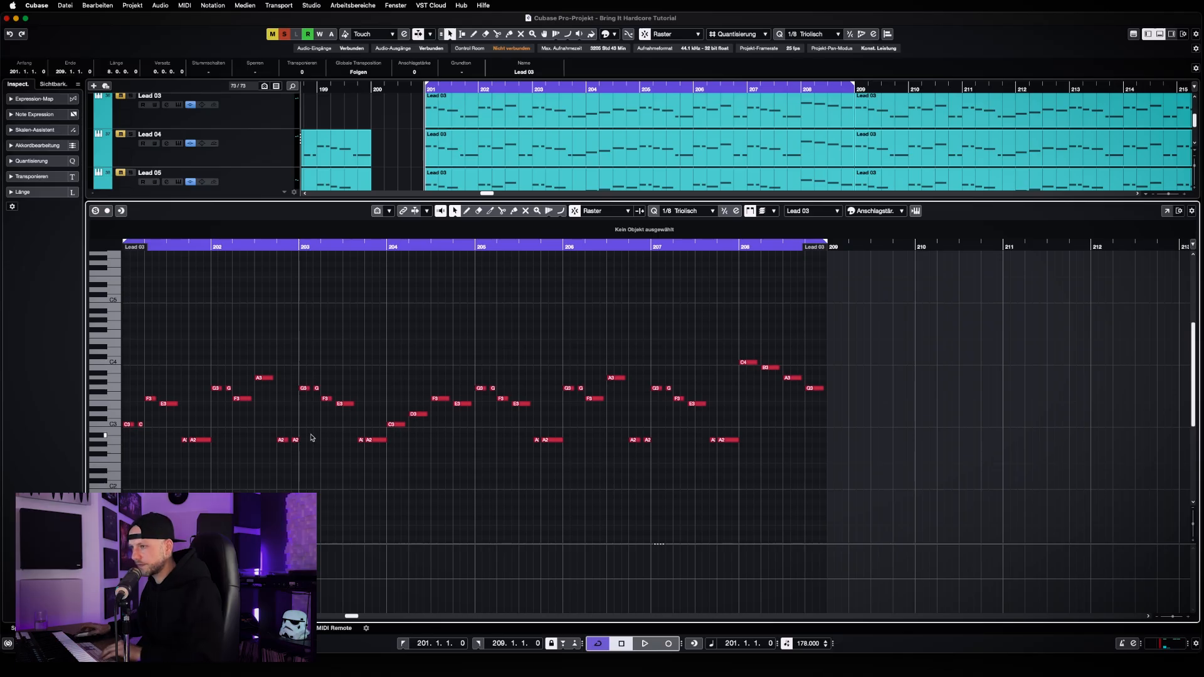
pyautogui.moveTo(125, 411); pyautogui.dragTo(151, 439)
pyautogui.press('Up')
pyautogui.press('Up')
pyautogui.press('Up')
pyautogui.press('Up')
pyautogui.press('Up')
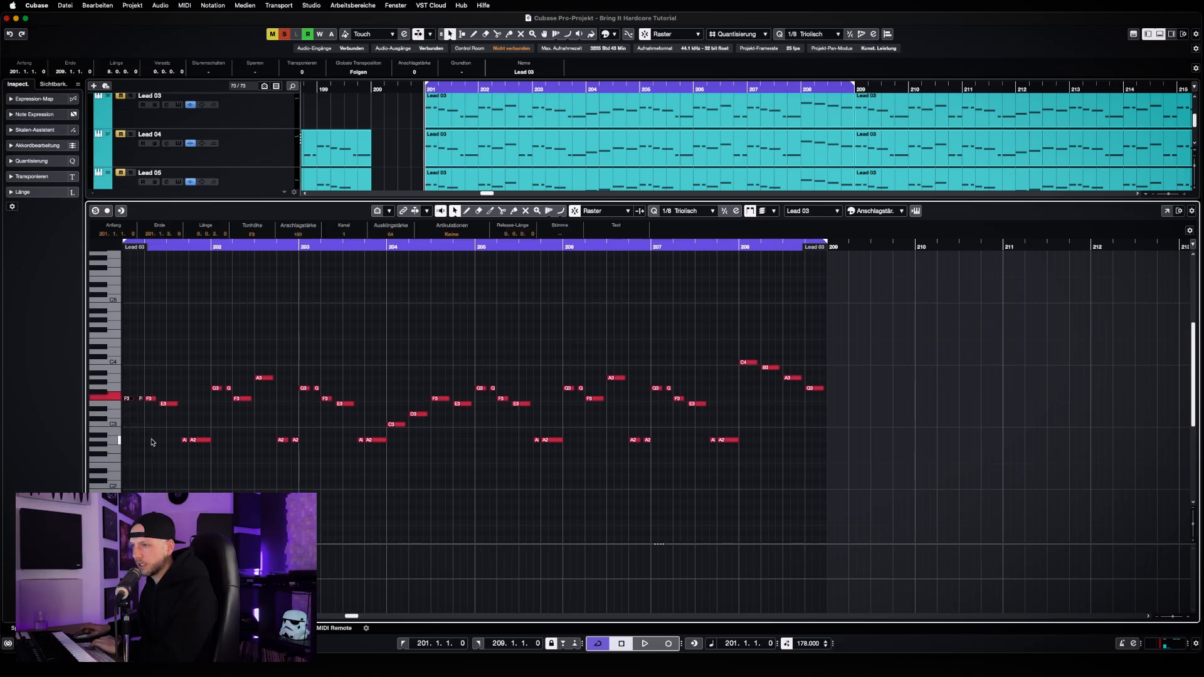
pyautogui.press('Up')
pyautogui.press('Up')
pyautogui.press('Up')
pyautogui.press('Up')
# Raise the remaining notes of bar 201 to A3, moving its last two notes up an octave
pyautogui.press('Up')
pyautogui.press('Up')
pyautogui.press('Up')
pyautogui.press('Up')
pyautogui.moveTo(151, 392); pyautogui.dragTo(175, 373)
# Set all notes of bar 202 to A3
pyautogui.press('Up')
pyautogui.moveTo(179, 432); pyautogui.dragTo(215, 447)
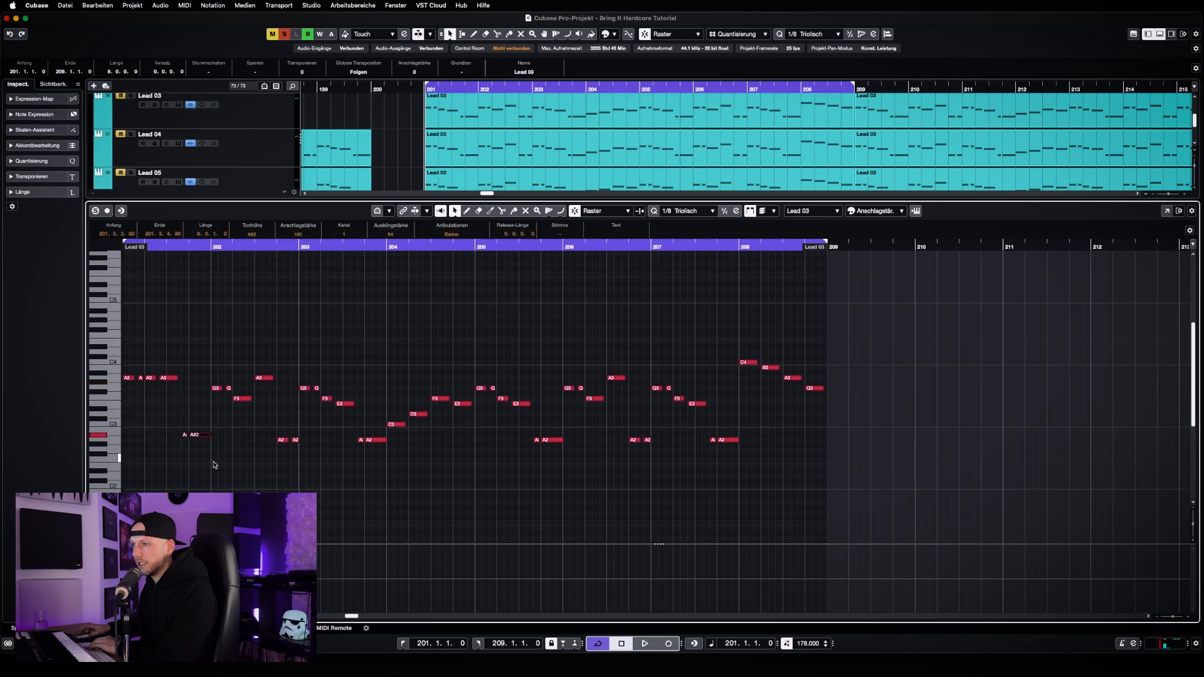
pyautogui.hotkey('shift', 'Up')
pyautogui.moveTo(218, 380); pyautogui.dragTo(301, 457)
pyautogui.press('Up')
pyautogui.press('Up')
pyautogui.press('Up')
pyautogui.press('Up')
pyautogui.hotkey('shift', 'Up')
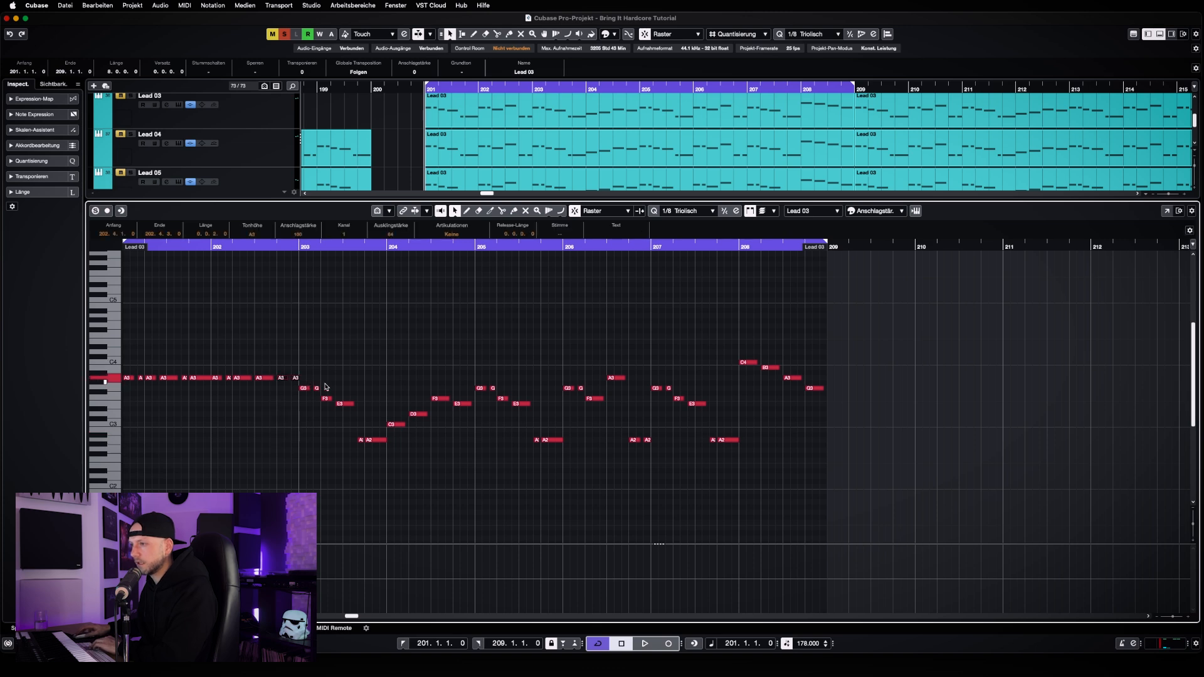
# Raise the third and fourth notes of bar 203 to G3
pyautogui.press('Up')
pyautogui.press('Up')
pyautogui.moveTo(324, 383); pyautogui.dragTo(458, 417)
pyautogui.press('Up')
# Set the last two notes of bar 203 and all notes of bar 204 to F#3
pyautogui.hotkey('shift', 'Up')
pyautogui.press('Down')
pyautogui.press('Down')
pyautogui.press('Down')
pyautogui.press('Up')
pyautogui.press('Up')
pyautogui.press('Up')
pyautogui.press('Up')
pyautogui.press('Up')
pyautogui.press('Up')
pyautogui.click(418, 392)
pyautogui.click(419, 384)
pyautogui.press('Down')
pyautogui.press('Down')
pyautogui.press('Up')
pyautogui.click(461, 415)
pyautogui.click(465, 399)
pyautogui.press('Up')
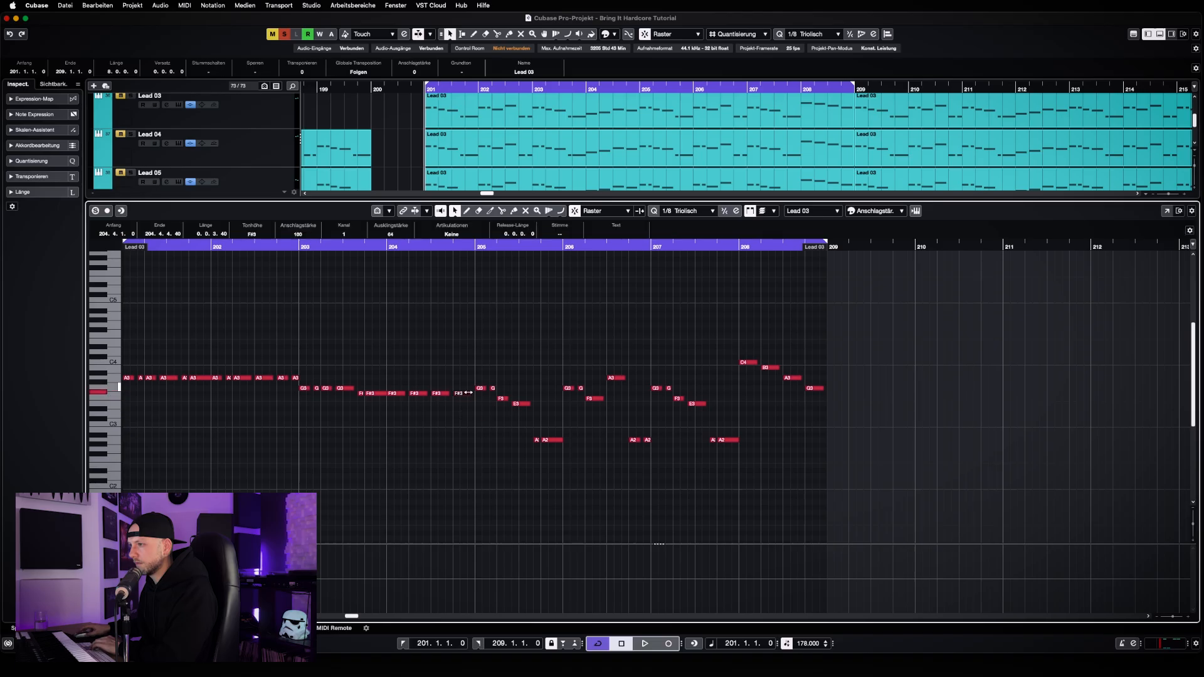
# Check the long root notes in the Long Note Layer Rave clip and close its editor
pyautogui.press('Return')
pyautogui.doubleClick(604, 494)
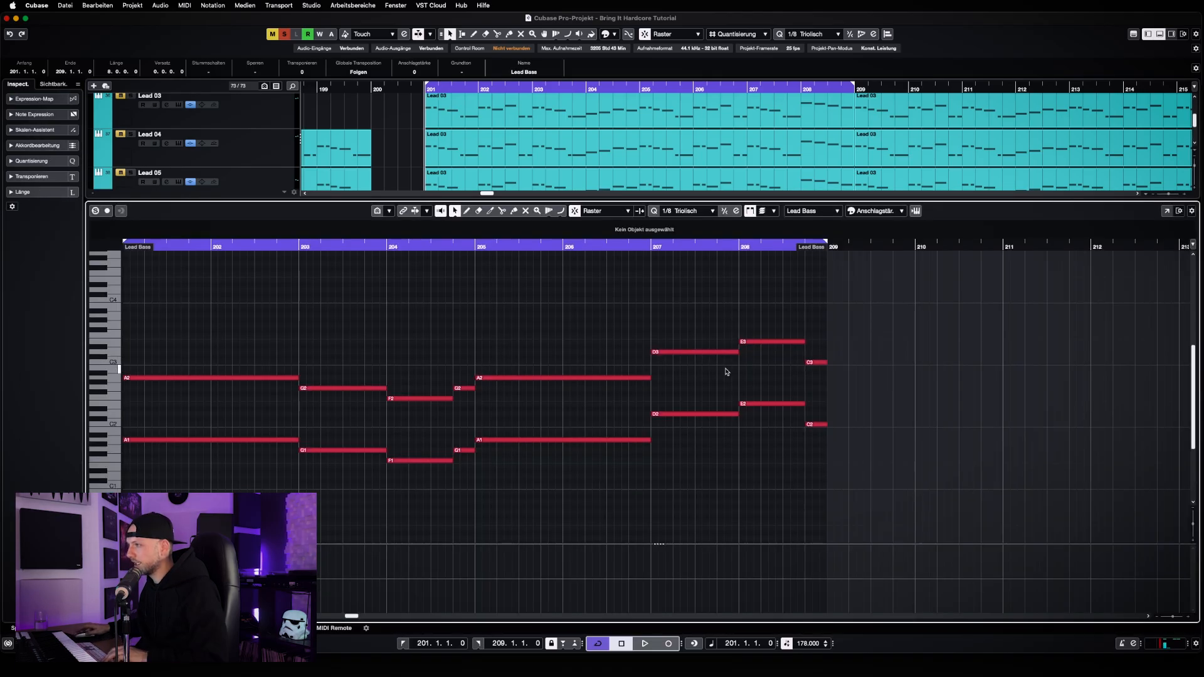
pyautogui.press('Return')
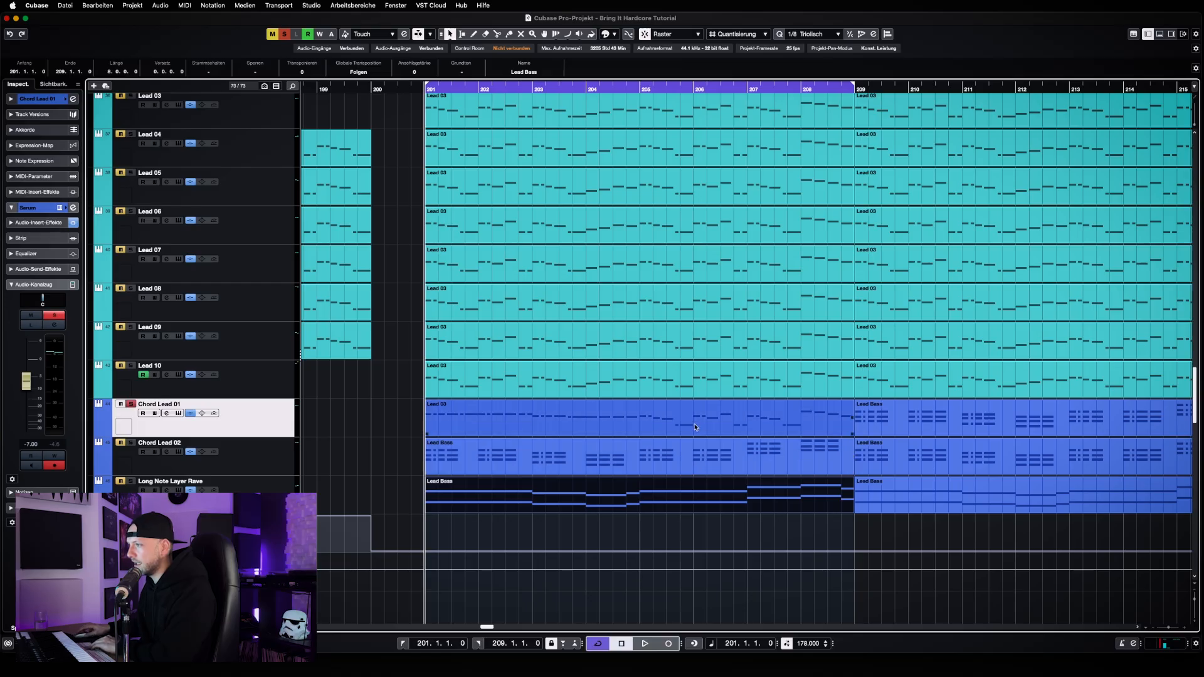
# Reopen Chord Lead 01's clip and set all notes of bar 205 to A3
pyautogui.doubleClick(633, 432)
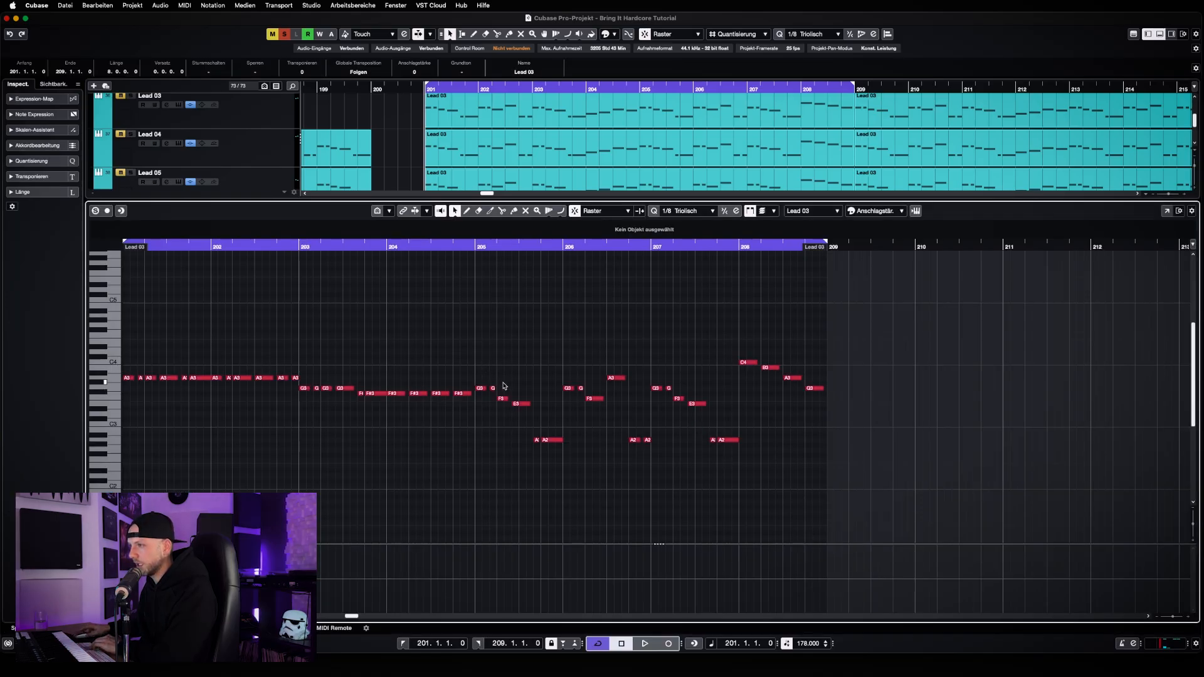
pyautogui.press('Up')
pyautogui.press('Up')
pyautogui.moveTo(489, 387); pyautogui.dragTo(552, 377)
pyautogui.press('Up')
pyautogui.press('Up')
pyautogui.press('Up')
pyautogui.press('Up')
# Set all notes of bar 206 to A3, moving its two lowest notes up an octave
pyautogui.press('Up')
pyautogui.click(523, 434)
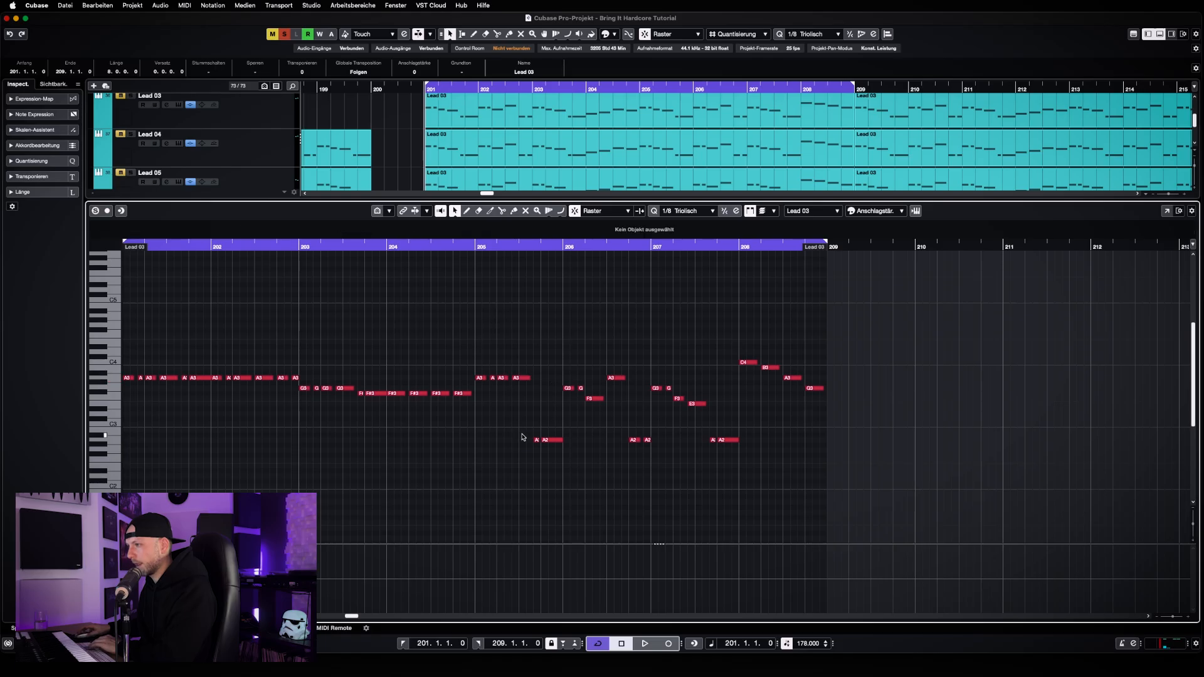
pyautogui.moveTo(522, 437); pyautogui.dragTo(590, 474)
pyautogui.hotkey('shift', 'Up')
pyautogui.moveTo(566, 414); pyautogui.dragTo(616, 364)
pyautogui.press('Up')
pyautogui.press('Up')
pyautogui.click(591, 410)
pyautogui.press('Up')
pyautogui.press('Up')
pyautogui.press('Up')
pyautogui.press('Up')
pyautogui.moveTo(633, 415); pyautogui.dragTo(655, 458)
pyautogui.hotkey('shift', 'Up')
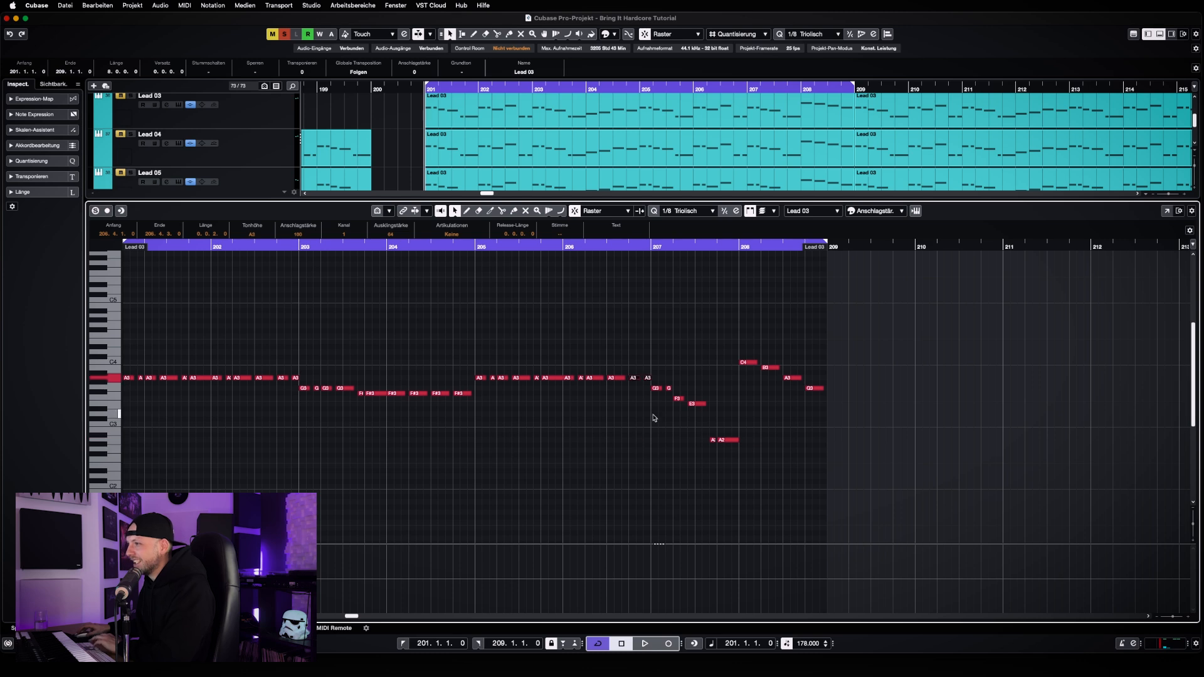
# Raise the first four notes of bar 207 to D4
pyautogui.moveTo(653, 411); pyautogui.dragTo(712, 384)
pyautogui.press('Down')
pyautogui.press('Up')
pyautogui.press('Up')
pyautogui.press('Up')
pyautogui.press('Up')
pyautogui.press('Up')
pyautogui.press('Up')
pyautogui.press('Up')
pyautogui.press('Up')
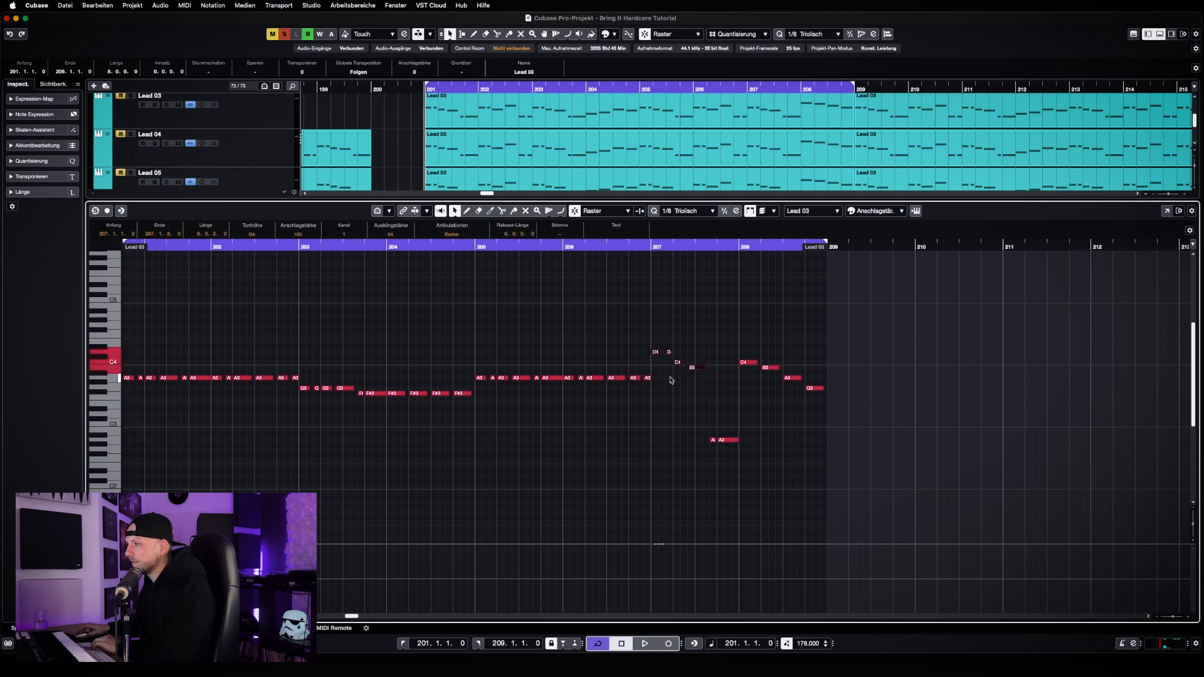
pyautogui.moveTo(670, 380); pyautogui.dragTo(711, 344)
pyautogui.press('Up')
pyautogui.press('Down')
pyautogui.moveTo(675, 385); pyautogui.dragTo(718, 359)
pyautogui.press('Up')
pyautogui.press('Up')
# Raise the last two notes of bar 207 to D4
pyautogui.press('Up')
pyautogui.moveTo(713, 413); pyautogui.dragTo(736, 463)
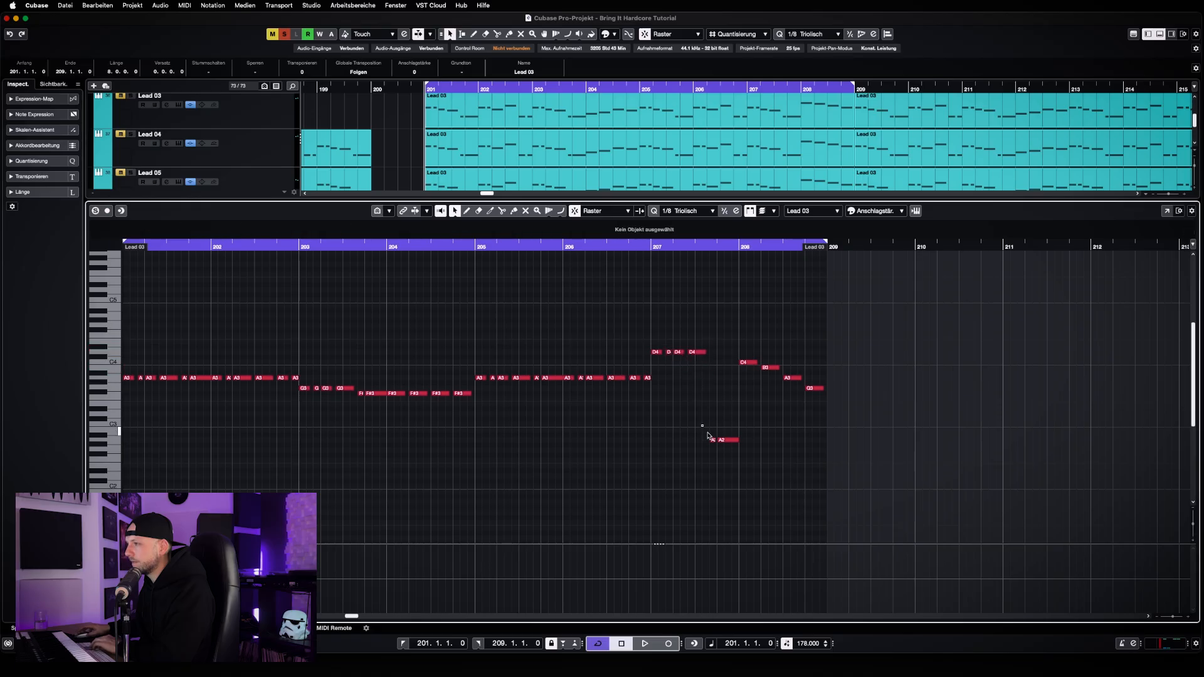
pyautogui.hotkey('shift', 'Up')
pyautogui.press('Up')
pyautogui.press('Up')
pyautogui.press('Up')
pyautogui.press('Up')
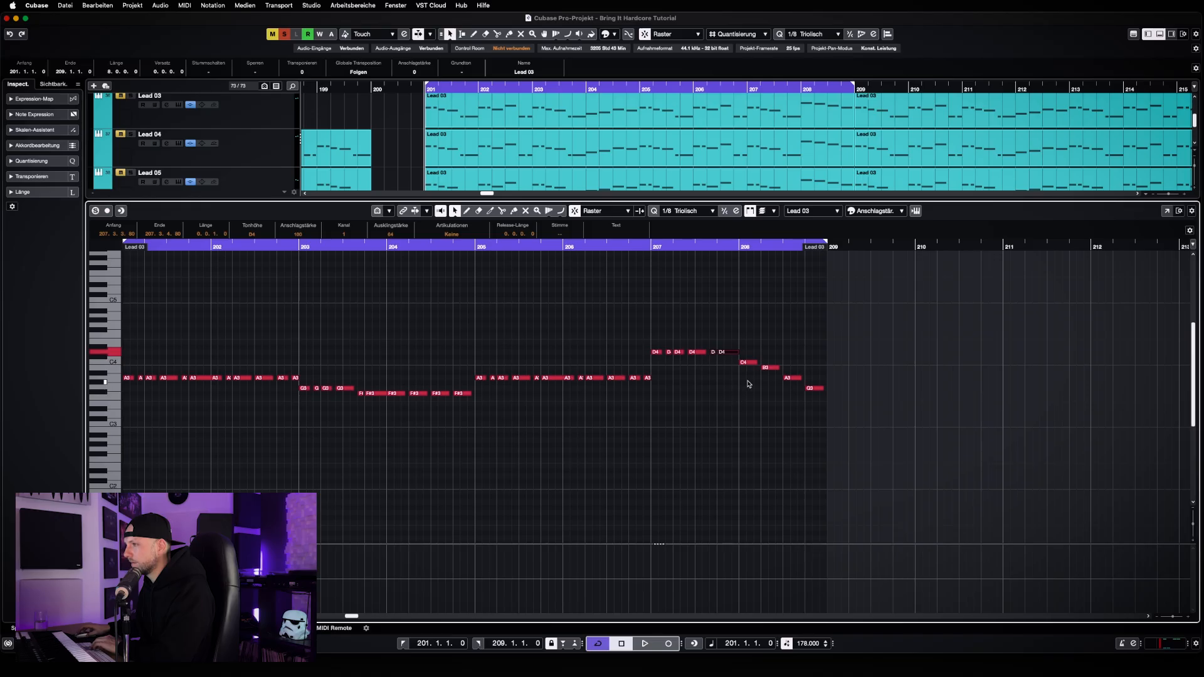
# Level the first three notes of bar 208 at C4 and raise the bar's last note
pyautogui.moveTo(762, 390); pyautogui.dragTo(815, 380)
pyautogui.press('Up')
pyautogui.press('Up')
pyautogui.press('Up')
pyautogui.press('Up')
pyautogui.press('Up')
pyautogui.press('Up')
pyautogui.press('Up')
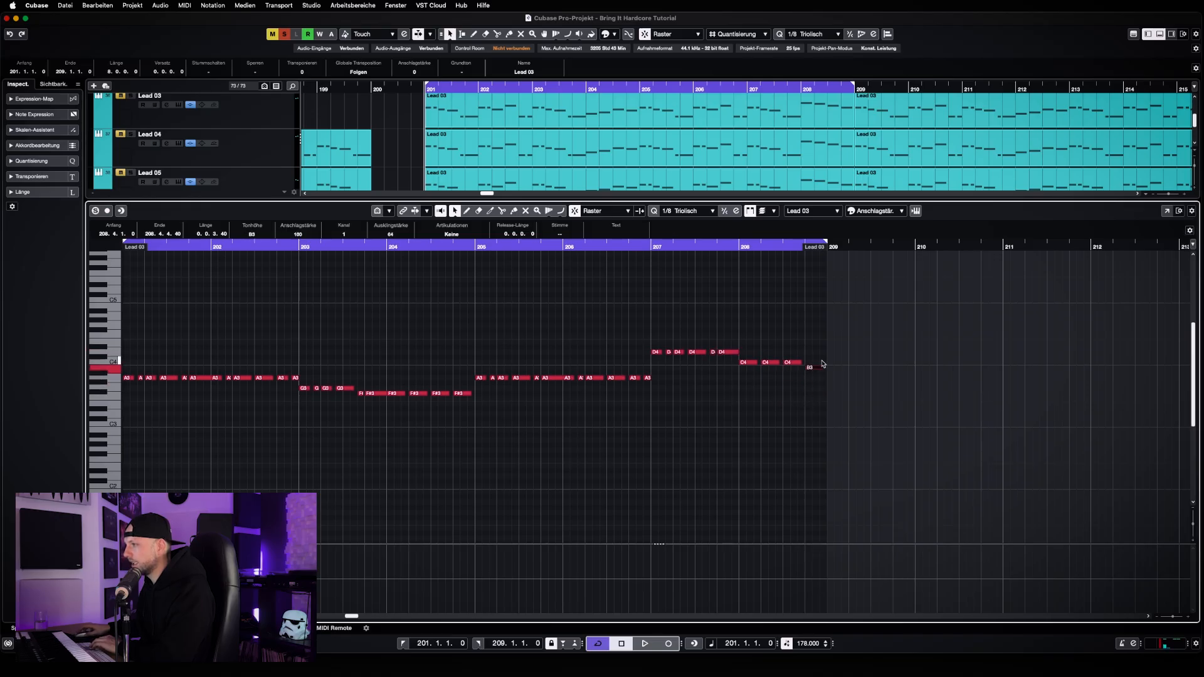
pyautogui.press('Up')
pyautogui.press('Up')
pyautogui.press('Up')
pyautogui.press('Up')
pyautogui.press('Up')
# Examine the root notes of bar 208 in the Long Note Layer Rave clip
pyautogui.press('Return')
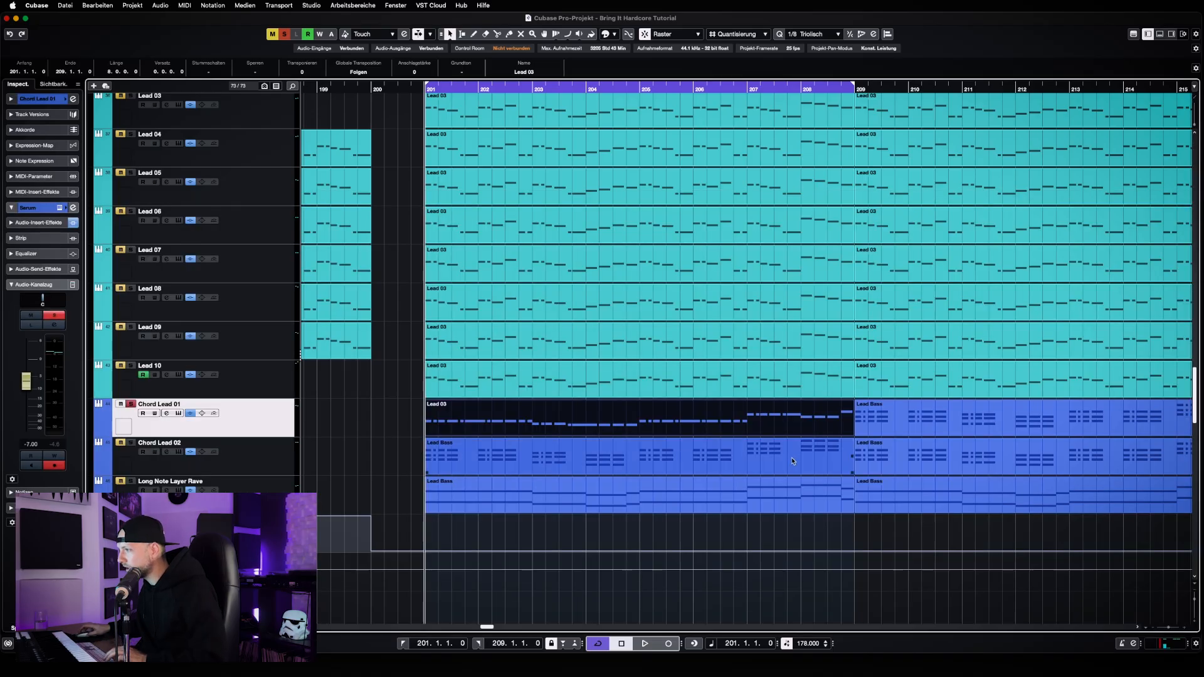
pyautogui.click(790, 490)
pyautogui.press('Return')
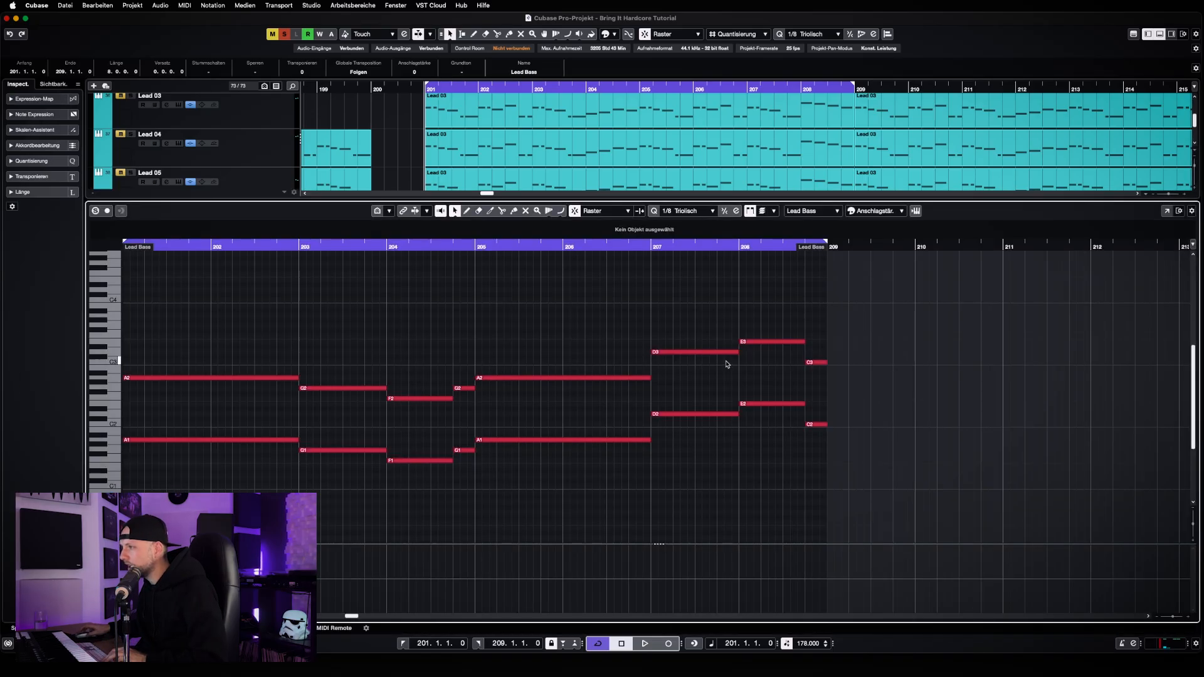
pyautogui.press('Return')
# In Chord Lead 01's clip, set the first three notes of bar 208 to E4 and the last note to C4
pyautogui.click(788, 425)
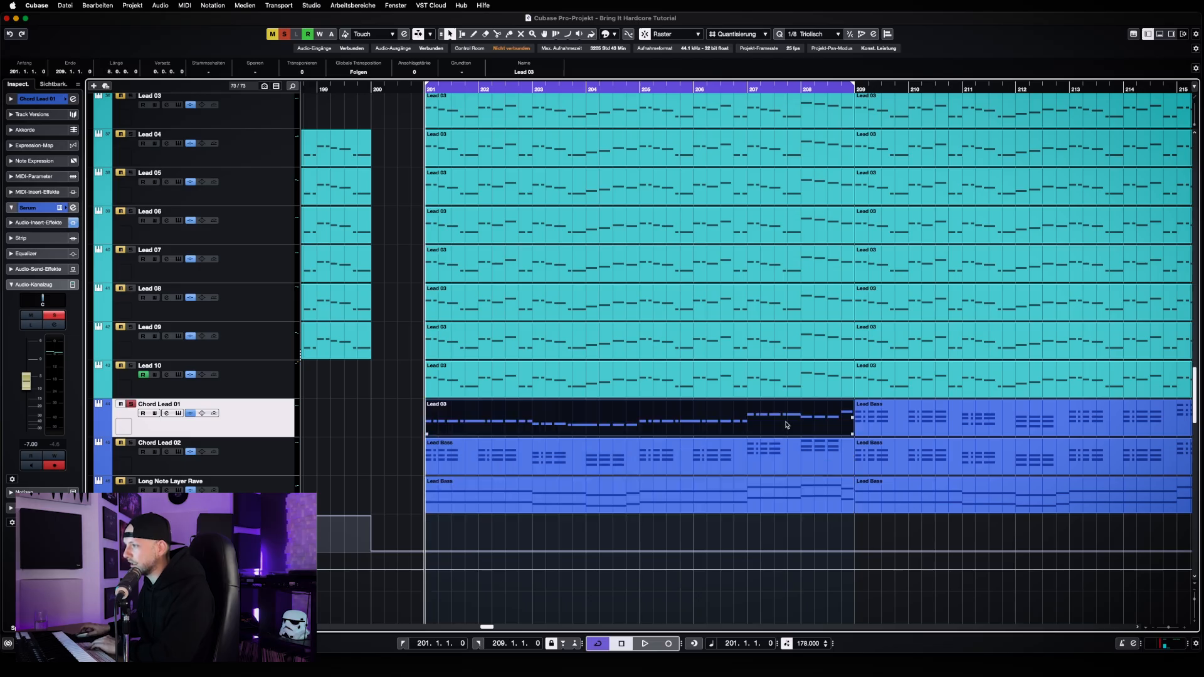
pyautogui.press('Return')
pyautogui.moveTo(753, 353); pyautogui.dragTo(823, 295)
pyautogui.press('Up')
pyautogui.press('Up')
pyautogui.press('Up')
pyautogui.press('Up')
pyautogui.press('Down')
pyautogui.press('Down')
pyautogui.press('Down')
pyautogui.press('Down')
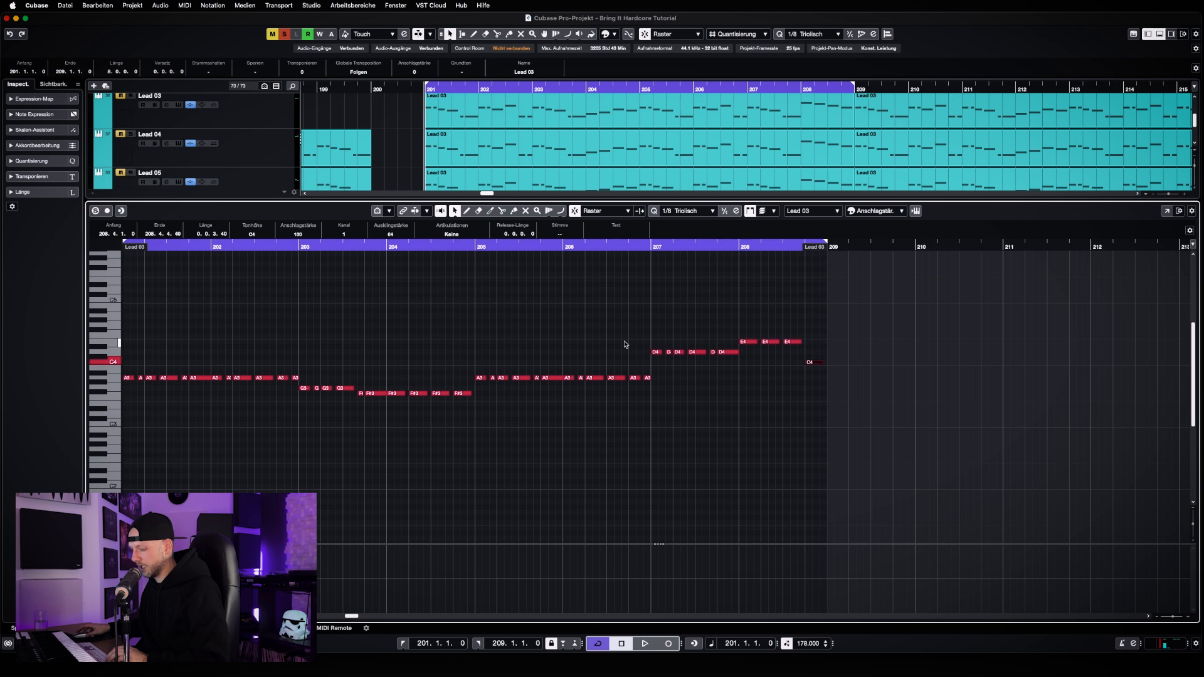
# Close the note editor and play the rewritten Chord Lead 01 line from bar 201
pyautogui.press('Return')
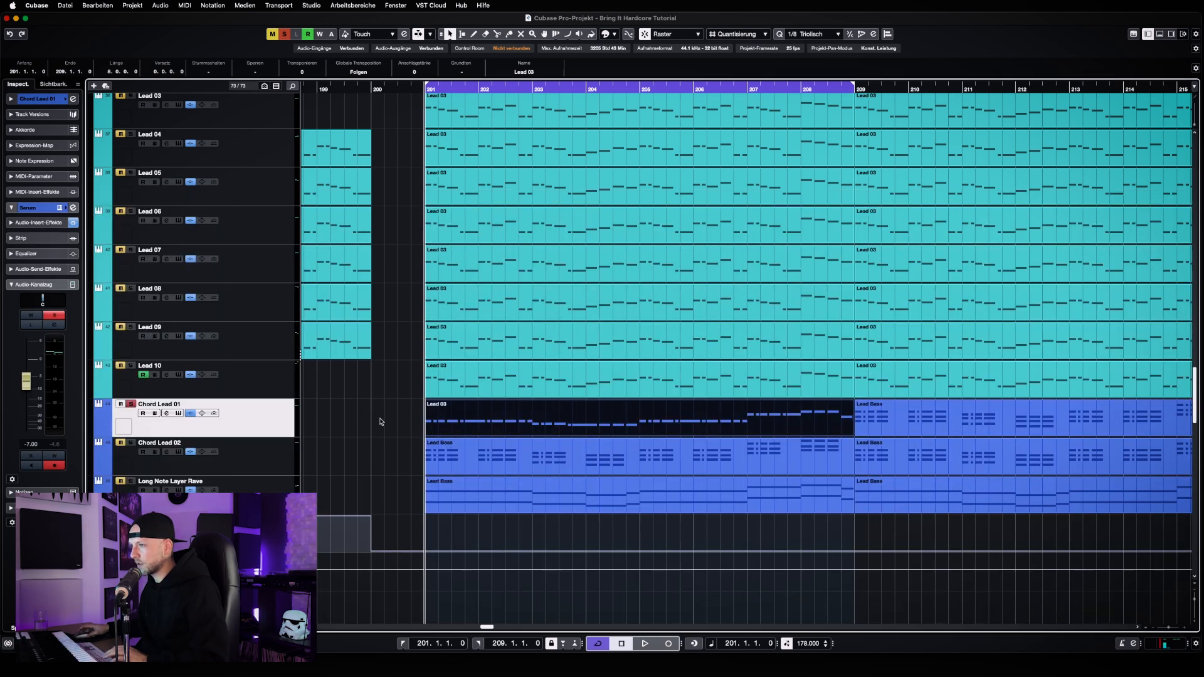
pyautogui.press('space')
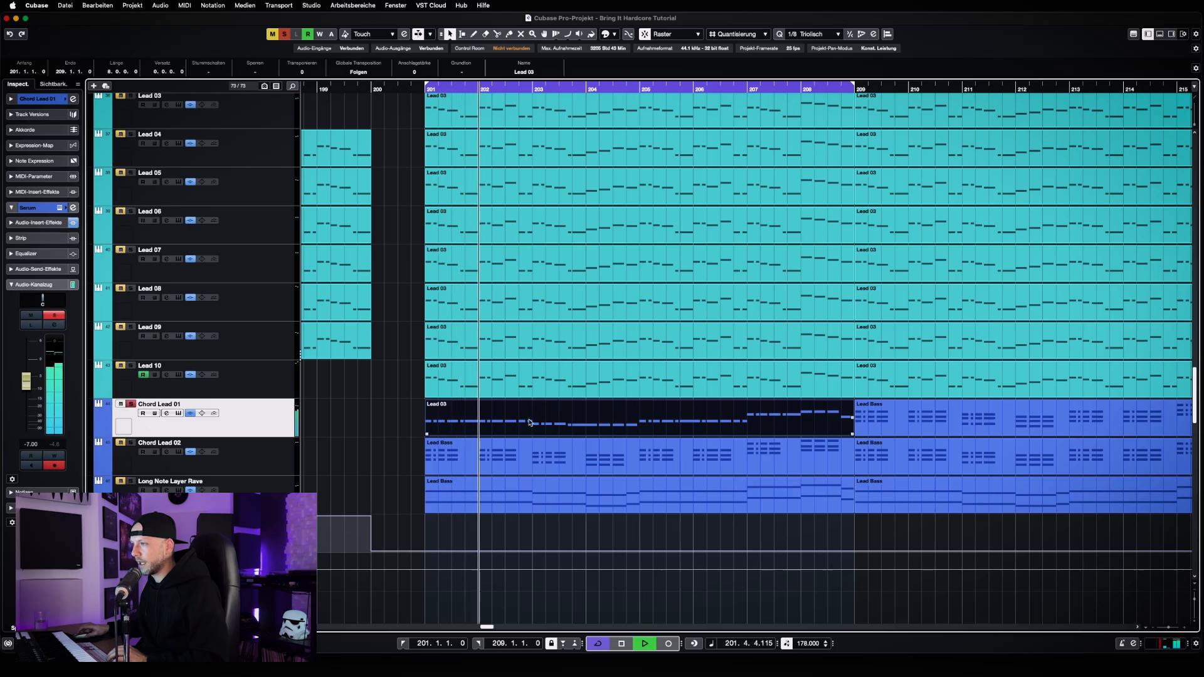
# In Chord Lead 01's clip, raise the last two notes of bar 203 to G3 and close the note editor
pyautogui.doubleClick(575, 430)
pyautogui.press('g')
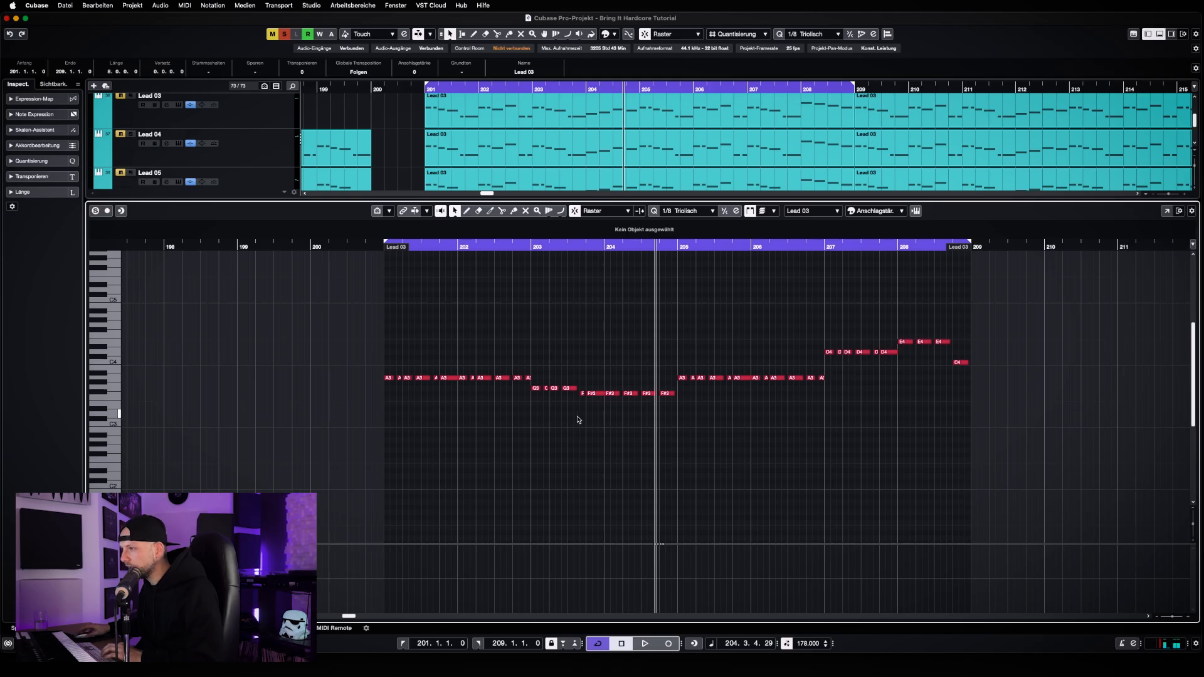
pyautogui.moveTo(578, 419); pyautogui.dragTo(674, 390)
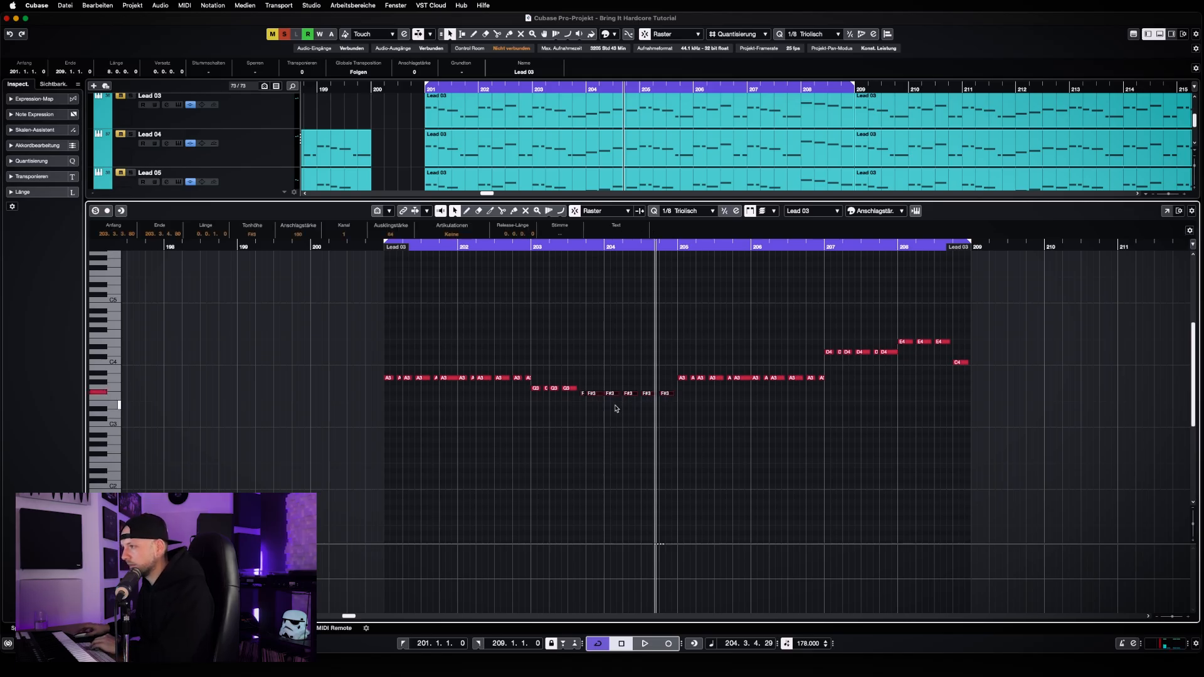
pyautogui.click(585, 408)
pyautogui.moveTo(592, 397); pyautogui.dragTo(600, 390)
pyautogui.press('Up')
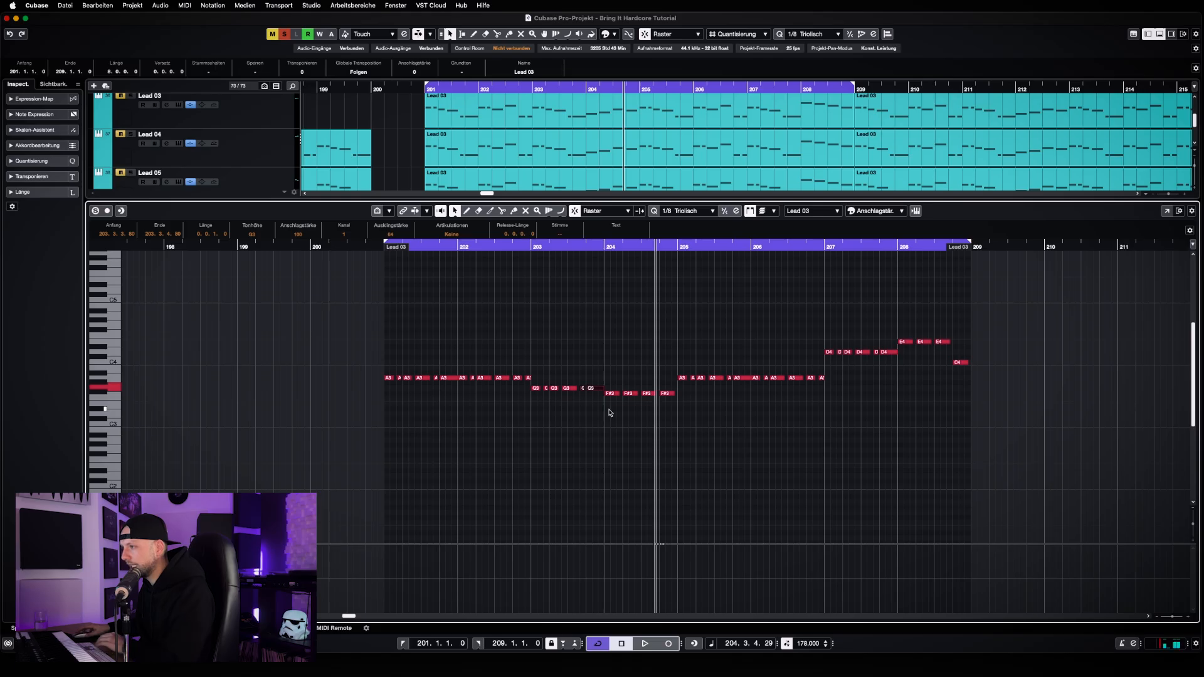
pyautogui.press('Return')
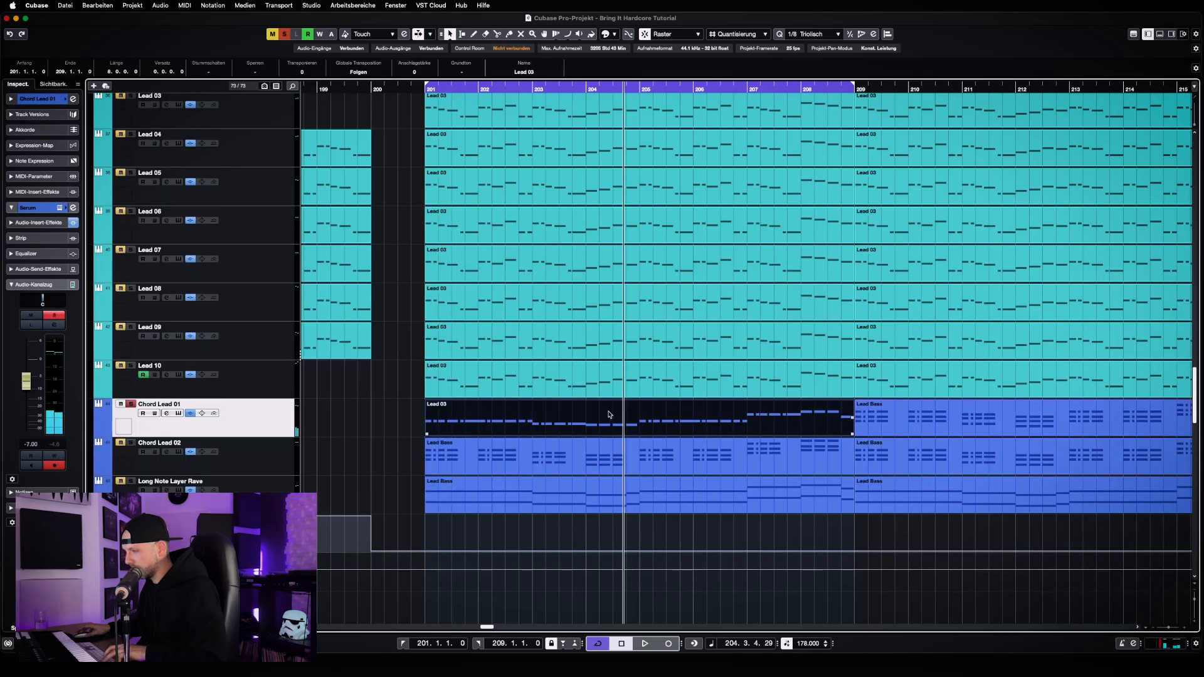
# Check bar 204's root notes in the Long Note Layer Rave clip and set Chord Lead 01's four notes there to F3
pyautogui.doubleClick(608, 493)
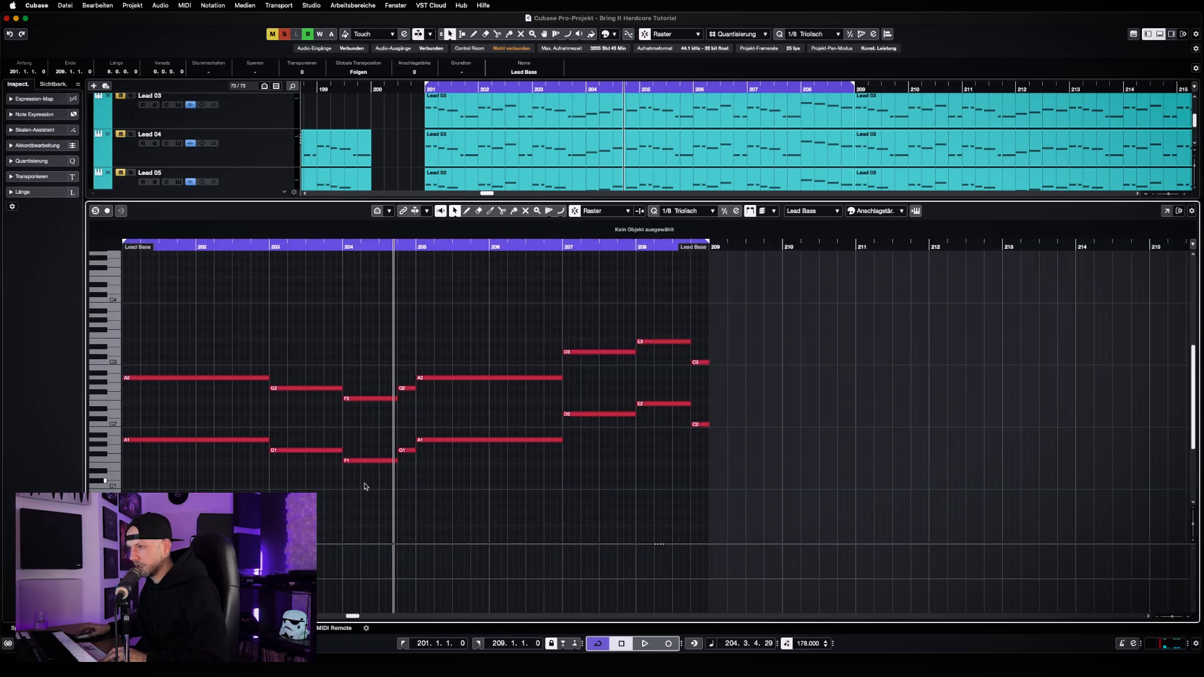
pyautogui.press('Return')
pyautogui.doubleClick(615, 428)
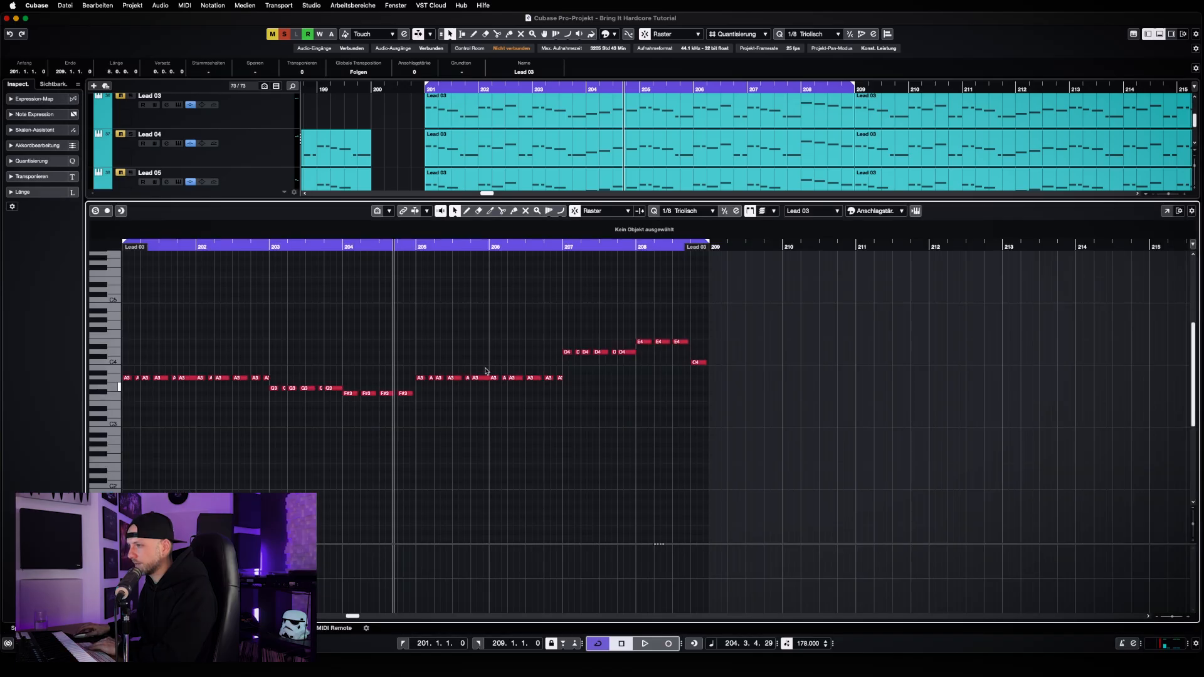
pyautogui.moveTo(355, 410); pyautogui.dragTo(425, 391)
pyautogui.press('Down')
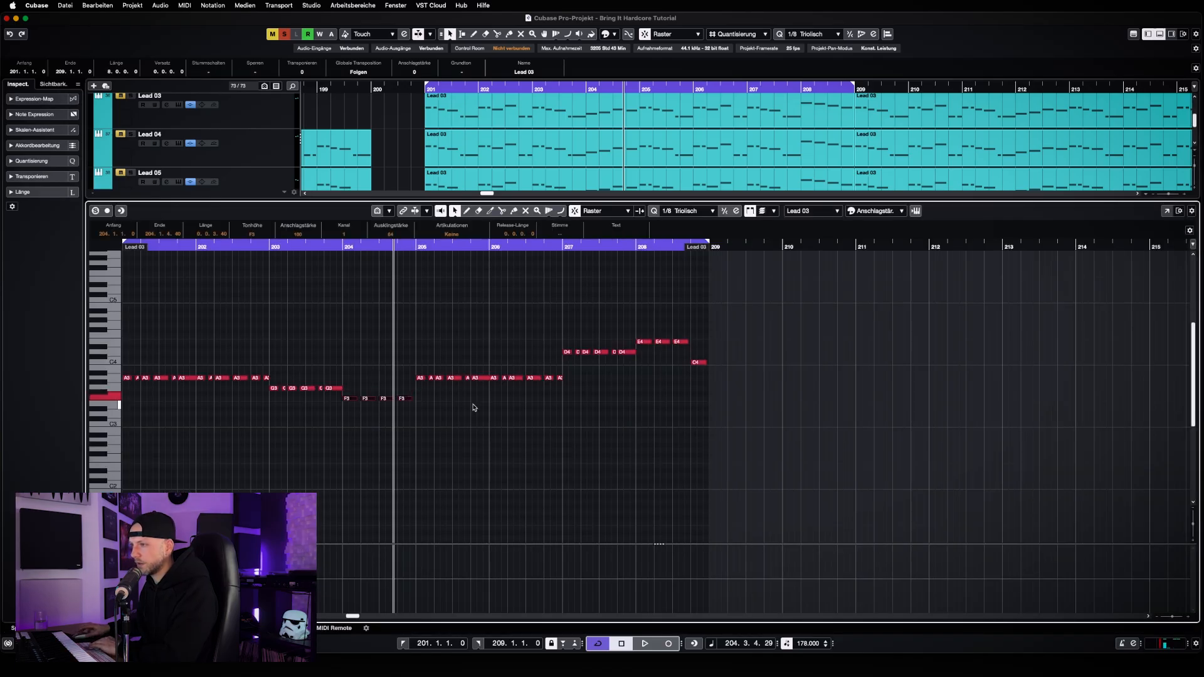
# Play the corrected root-note line from bar 201 with the whole clip in view, then stop playback
pyautogui.press('space')
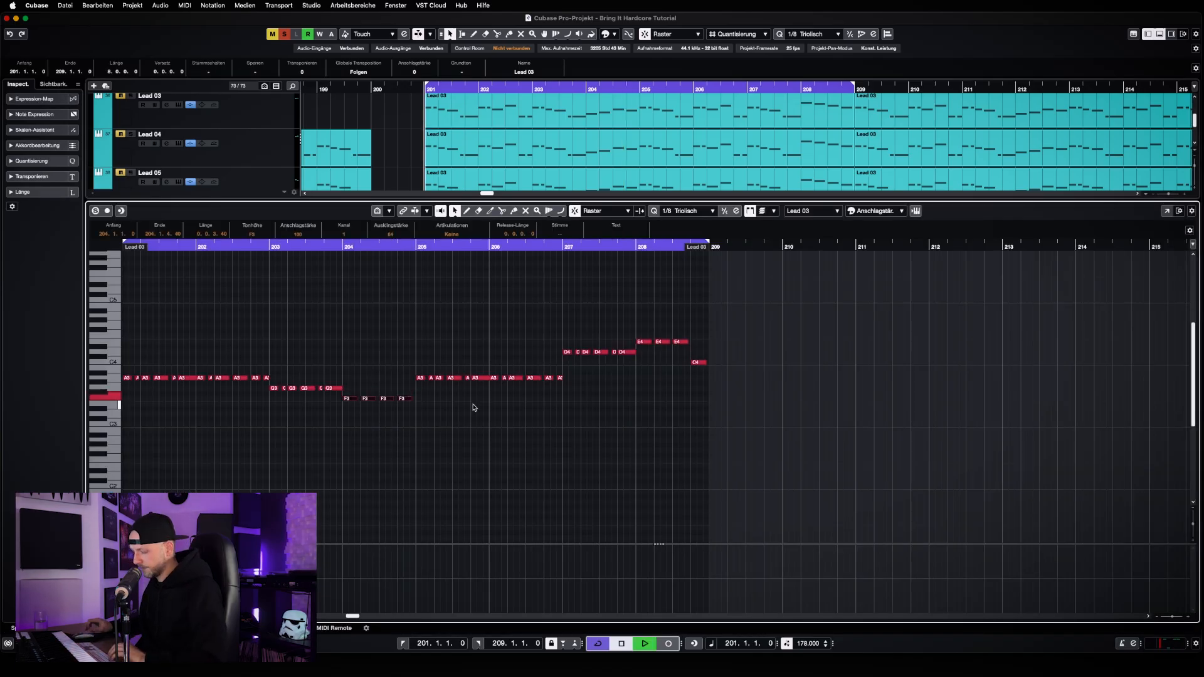
pyautogui.hscroll(-8, 474, 408)
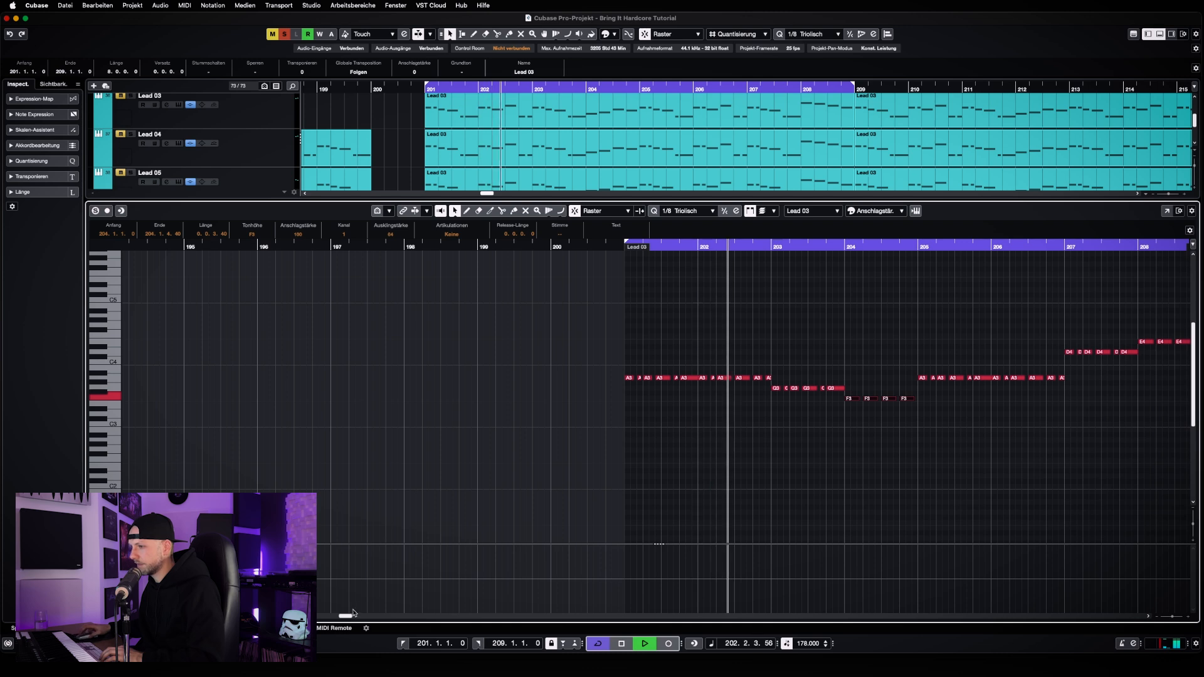
pyautogui.hscroll(2, 353, 613)
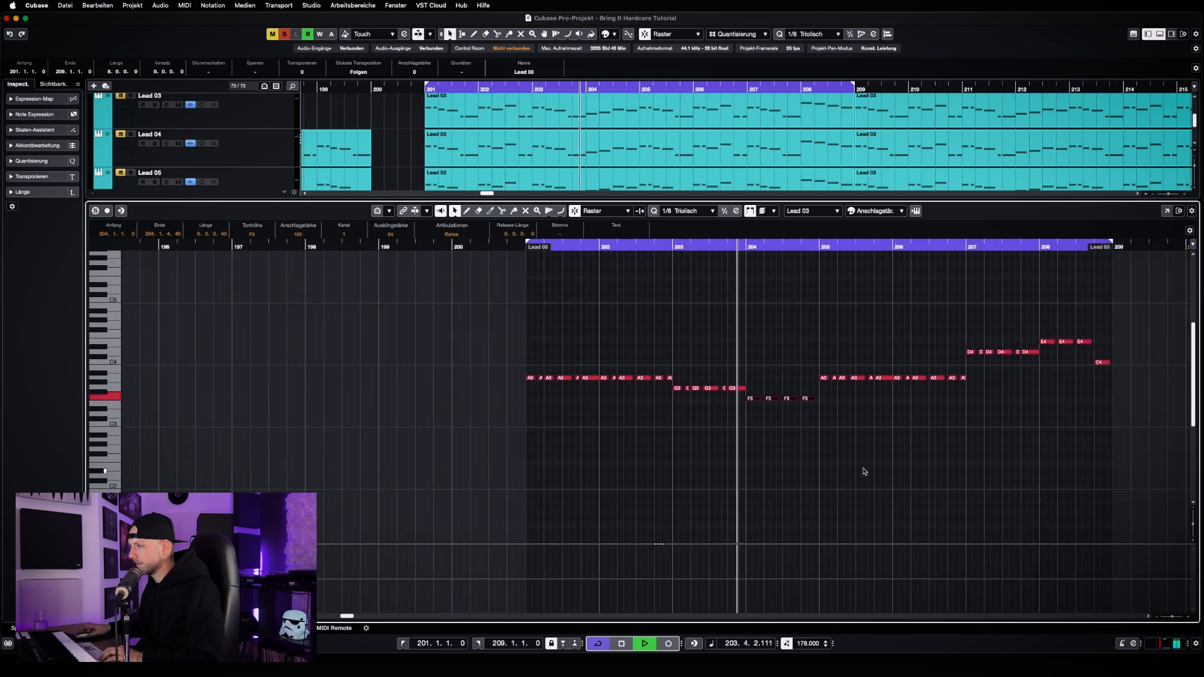
pyautogui.press('g')
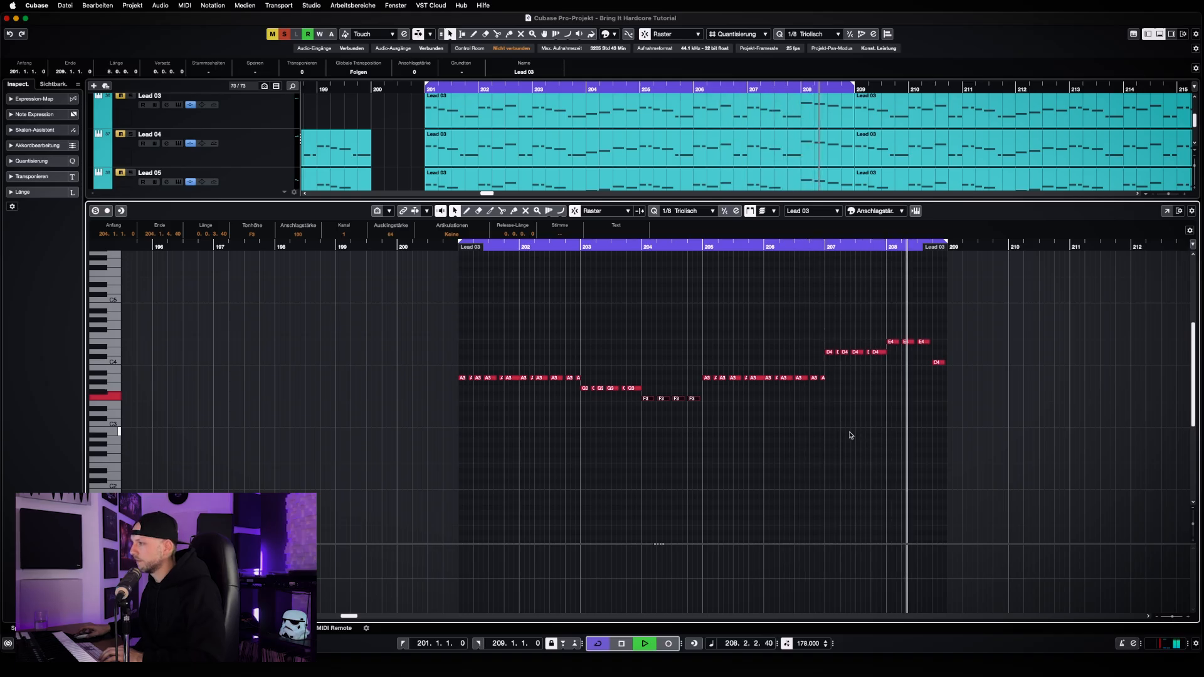
pyautogui.press('space')
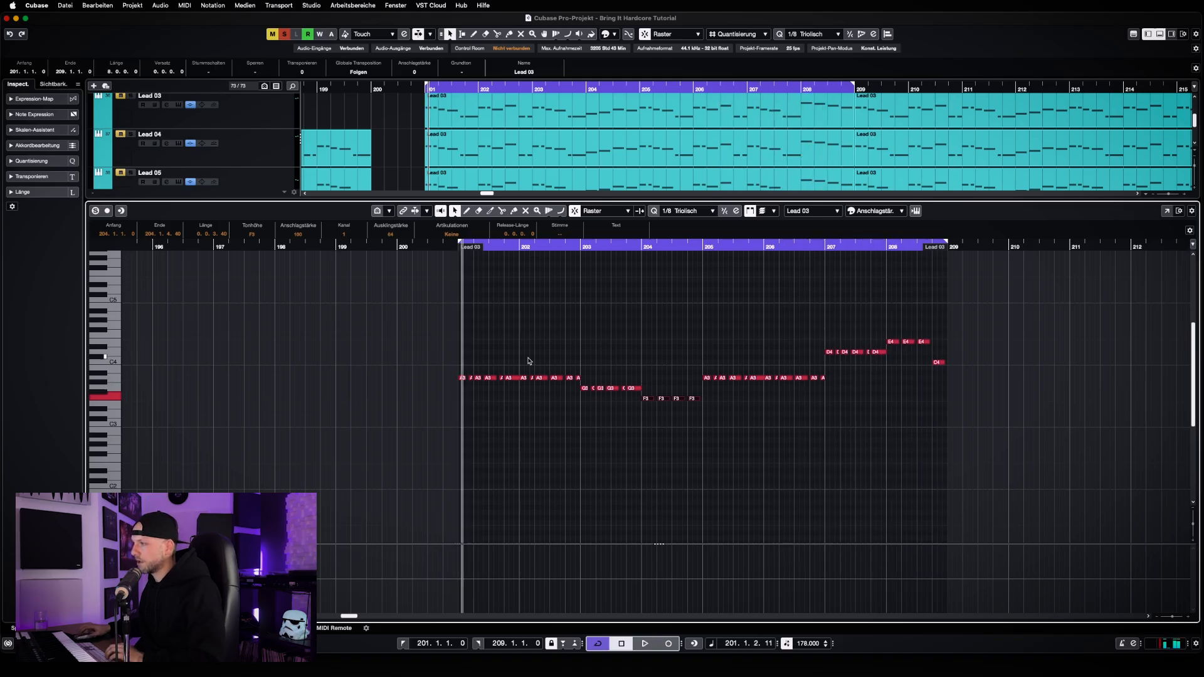
# Duplicate all root notes in the clip three semitones higher, so bar 201's copies sit at C4
pyautogui.moveTo(427, 331); pyautogui.dragTo(1077, 461)
pyautogui.keyDown('alt'); pyautogui.moveTo(469, 378); pyautogui.dragTo(469, 373); pyautogui.keyUp('alt')
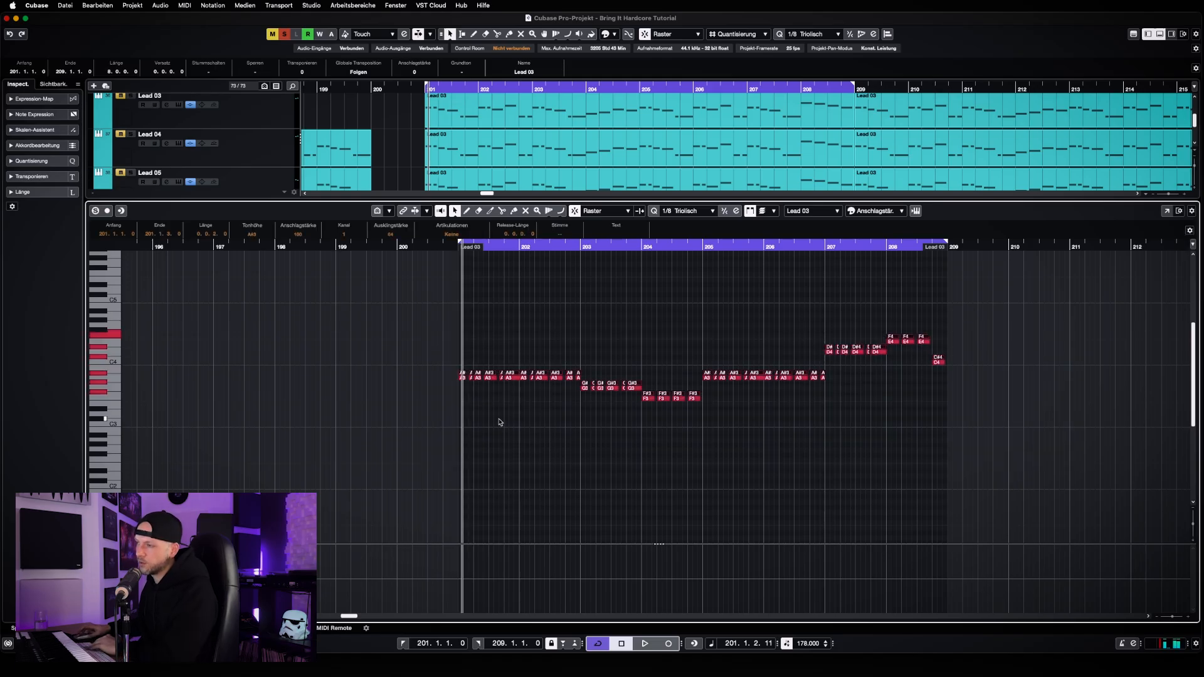
pyautogui.press('Up')
pyautogui.press('Up')
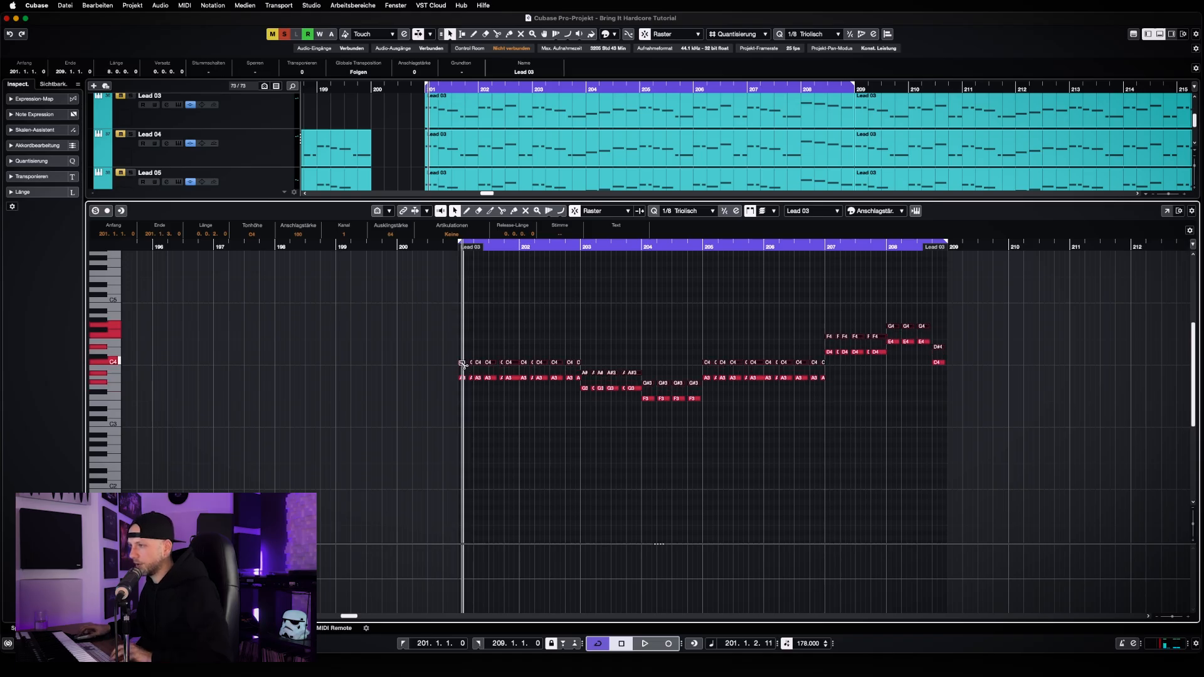
# Duplicate the upper note layer another four semitones higher as the fifths, with bar 201's copies at E4
pyautogui.keyDown('alt'); pyautogui.moveTo(463, 362); pyautogui.dragTo(463, 357); pyautogui.keyUp('alt')
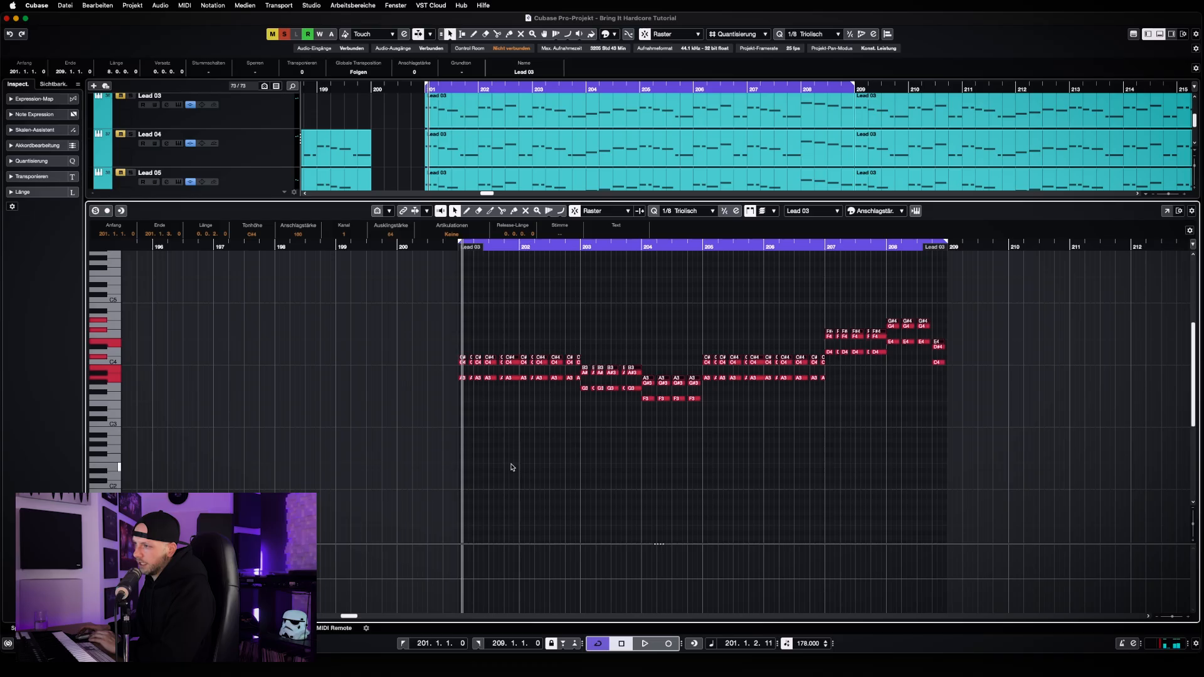
pyautogui.press('Up')
pyautogui.press('Up')
pyautogui.press('Up')
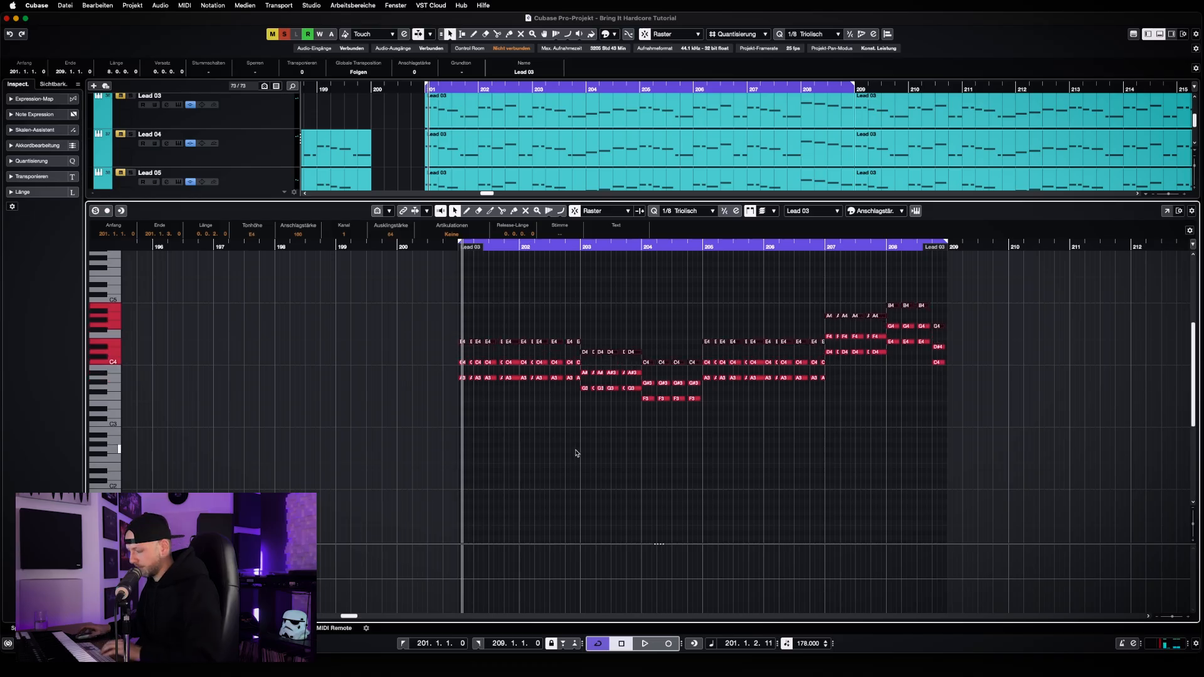
# Raise the middle chord notes of bar 203 to B3 and of bar 204 to A3, and play the chords
pyautogui.moveTo(586, 381); pyautogui.dragTo(700, 378)
pyautogui.press('Up')
pyautogui.press('Up')
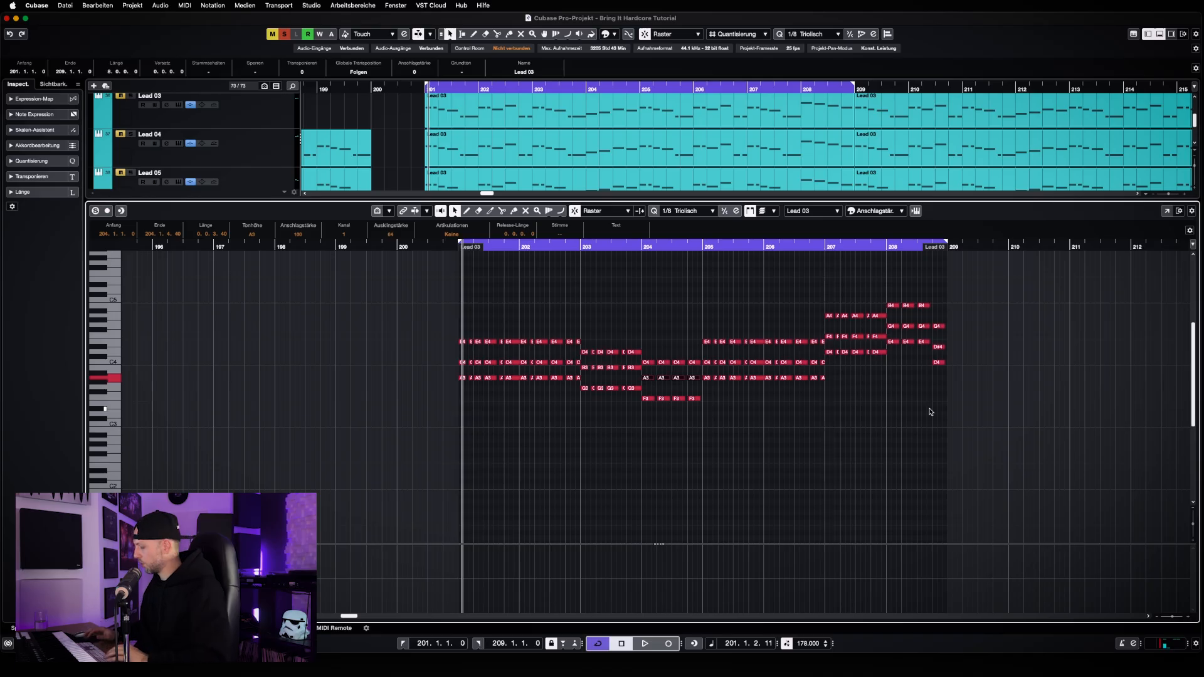
pyautogui.press('KP_1')
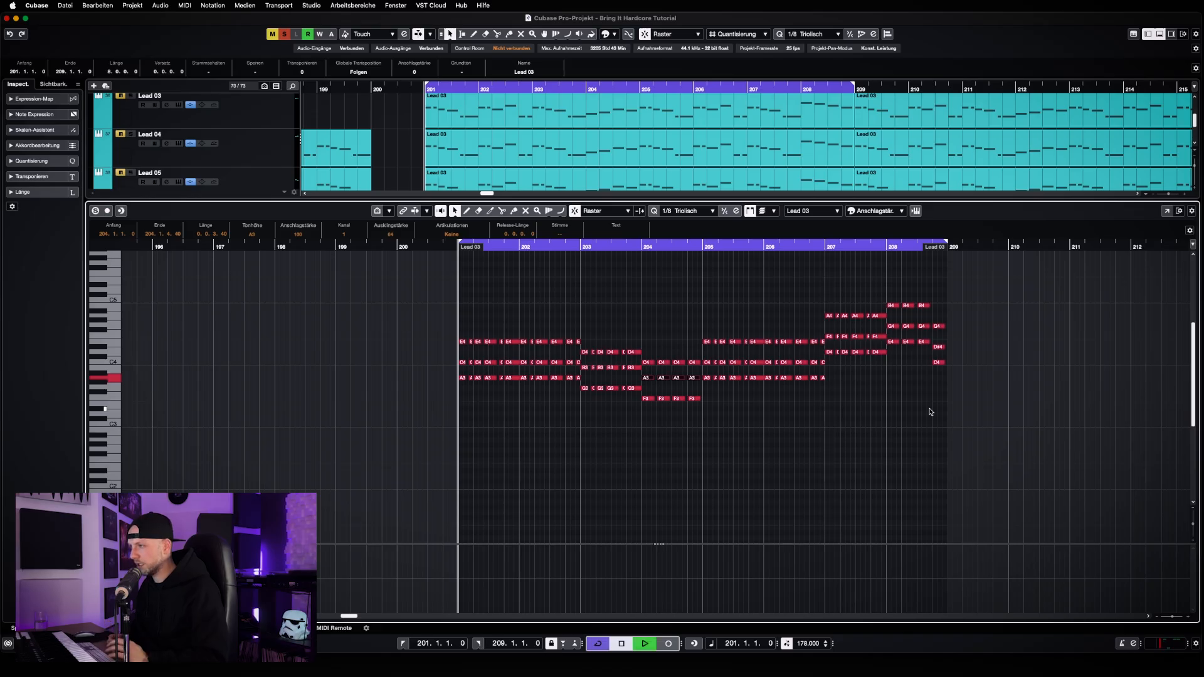
pyautogui.press('space')
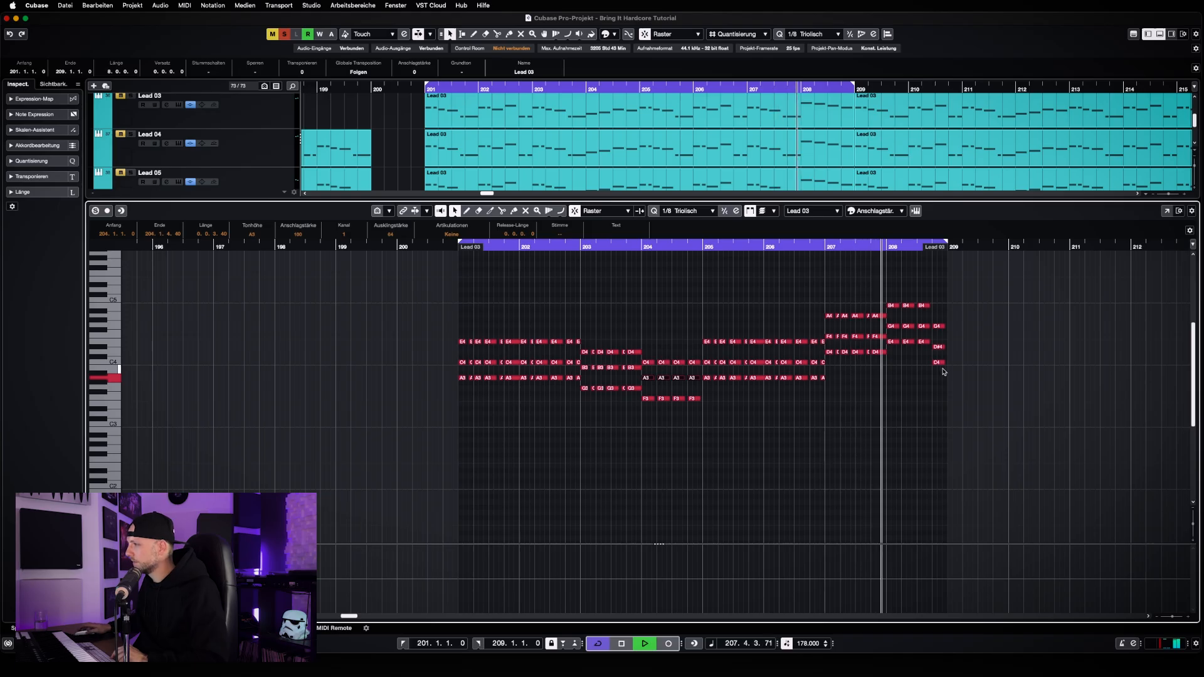
# Raise the middle note of bar 208's last chord to E4, play the chords briefly and close the note editor
pyautogui.moveTo(946, 332); pyautogui.dragTo(938, 350)
pyautogui.press('Up')
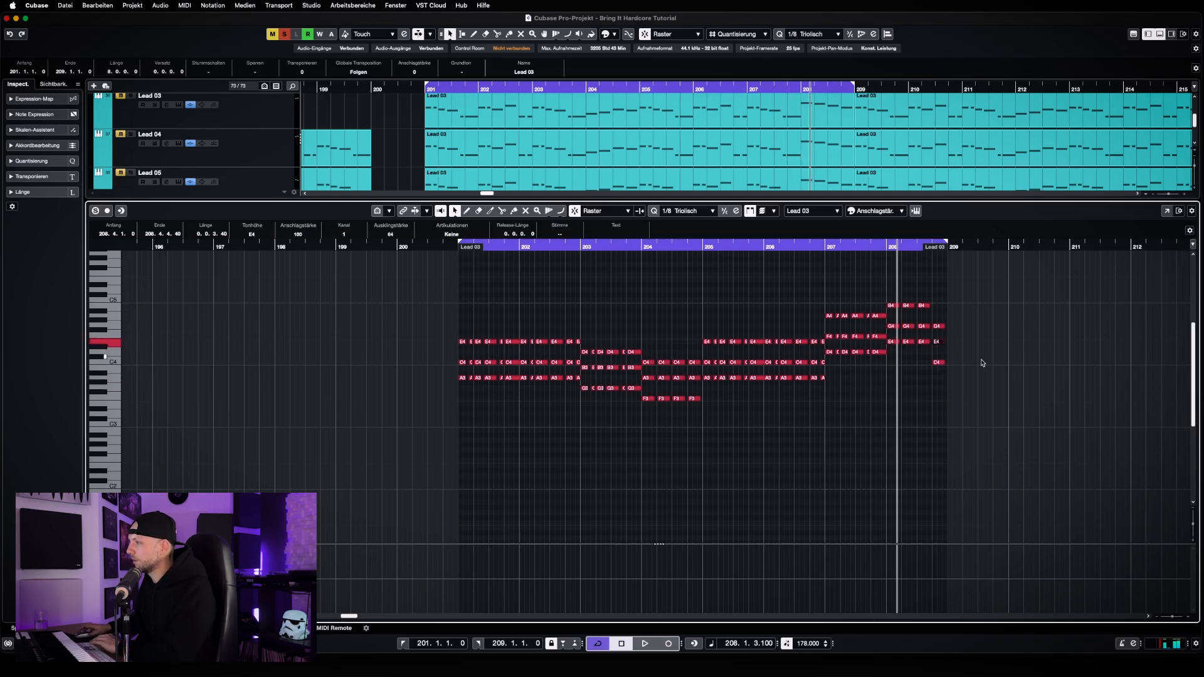
pyautogui.press('space')
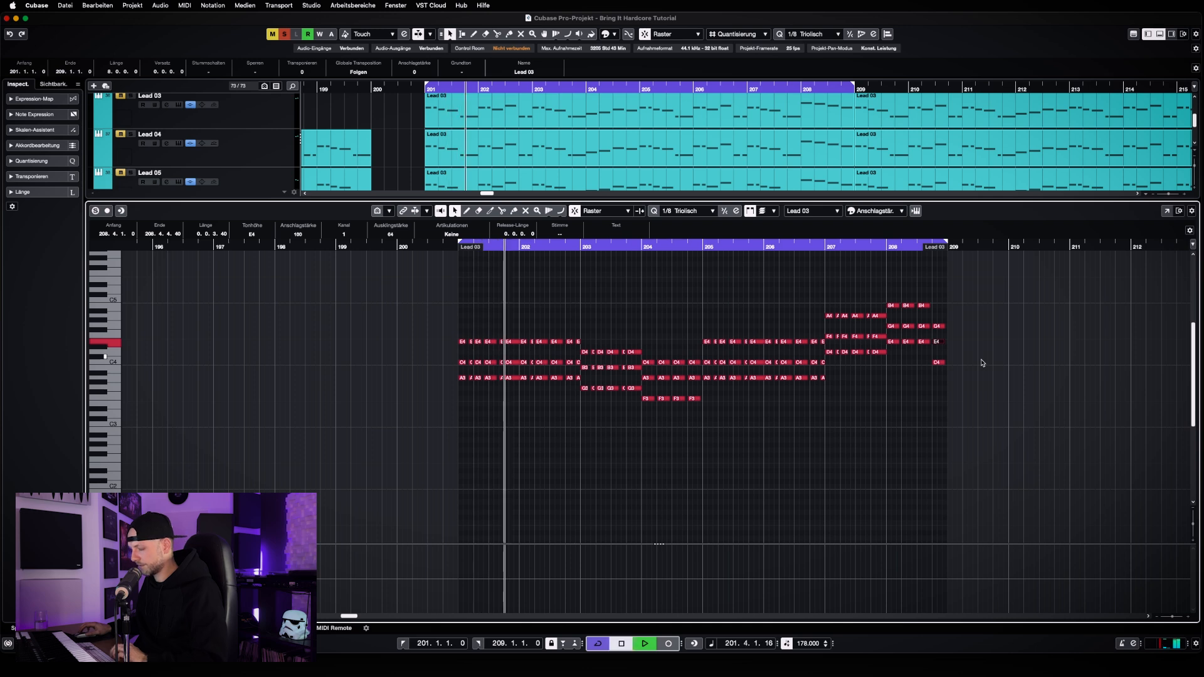
pyautogui.press('space')
pyautogui.press('Return')
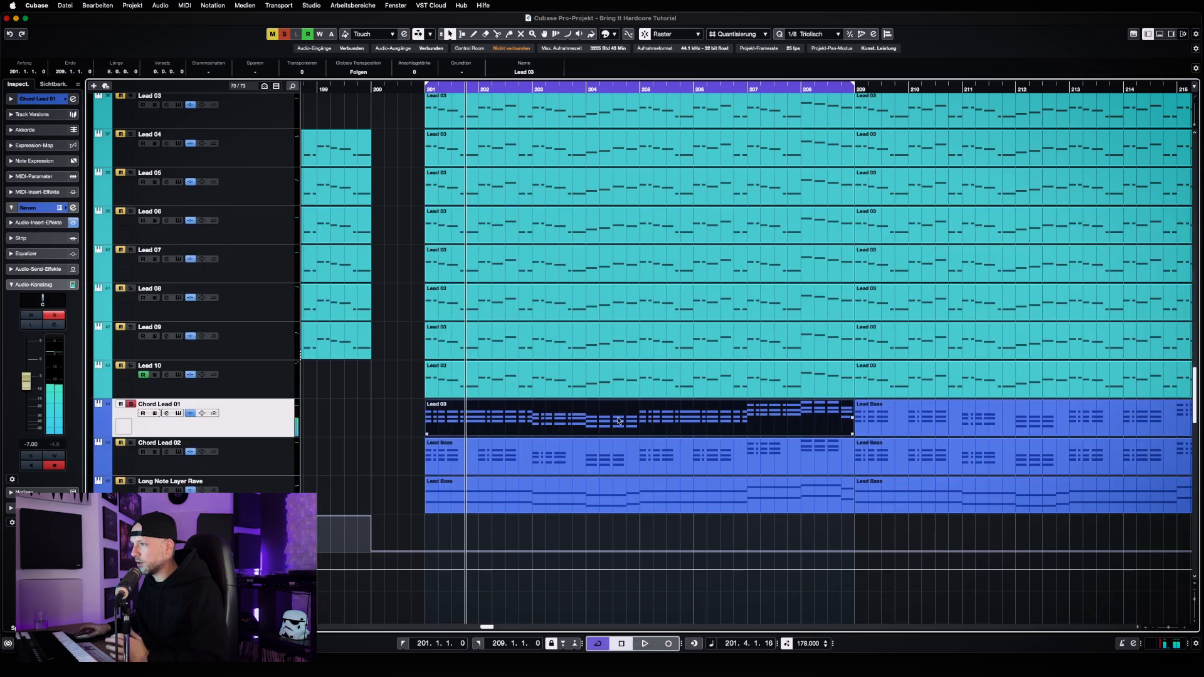
# Replace Chord Lead 02's clip at bar 201 with a copy of Chord Lead 01's new chord clip
pyautogui.click(534, 460)
pyautogui.press('Delete')
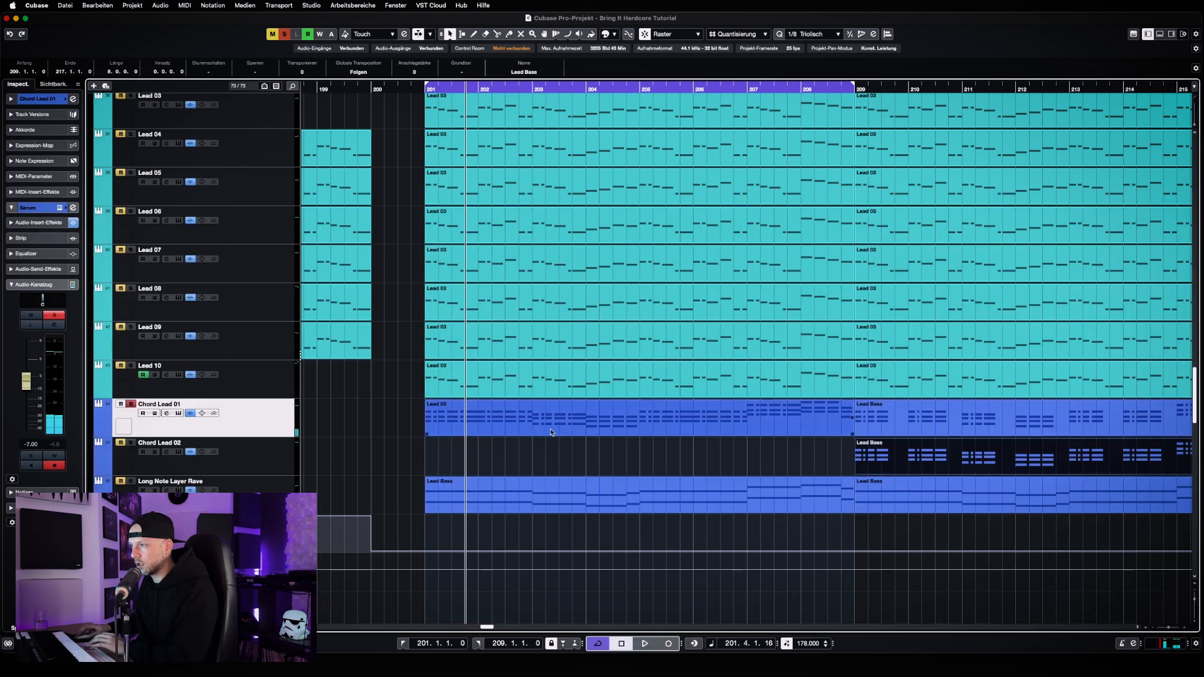
pyautogui.click(538, 432)
pyautogui.moveTo(539, 431); pyautogui.dragTo(539, 443)
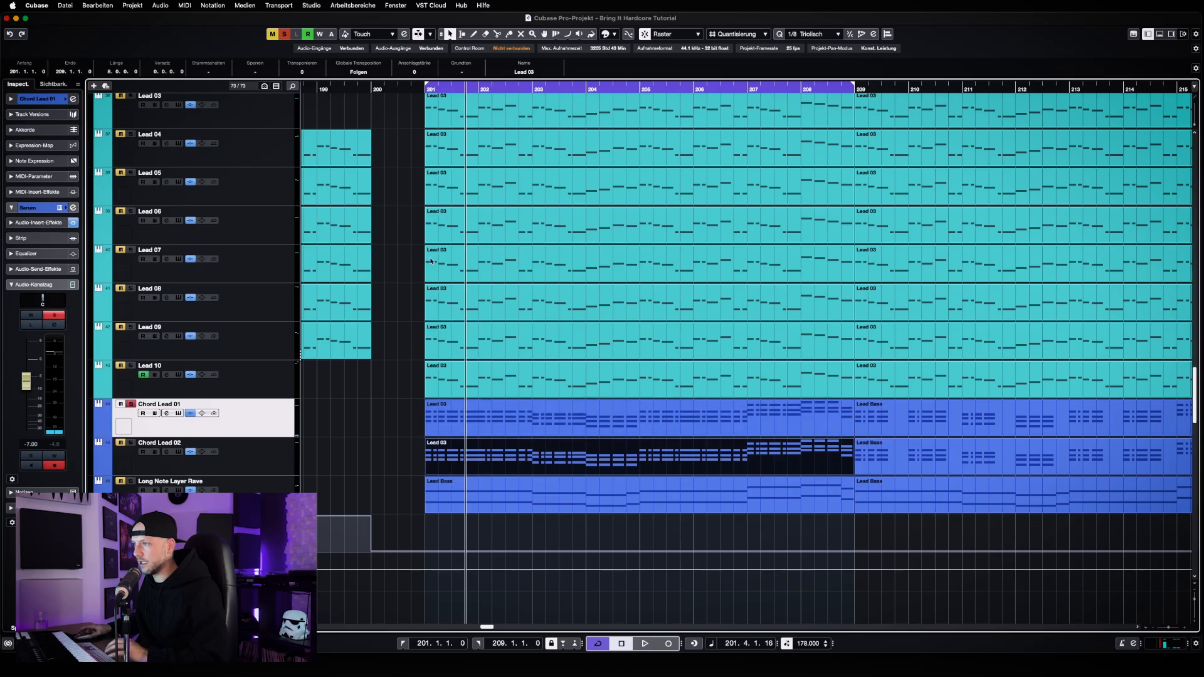
# Clear all solo states and play the full arrangement briefly from bar 201
pyautogui.click(289, 36)
pyautogui.press('KP_1')
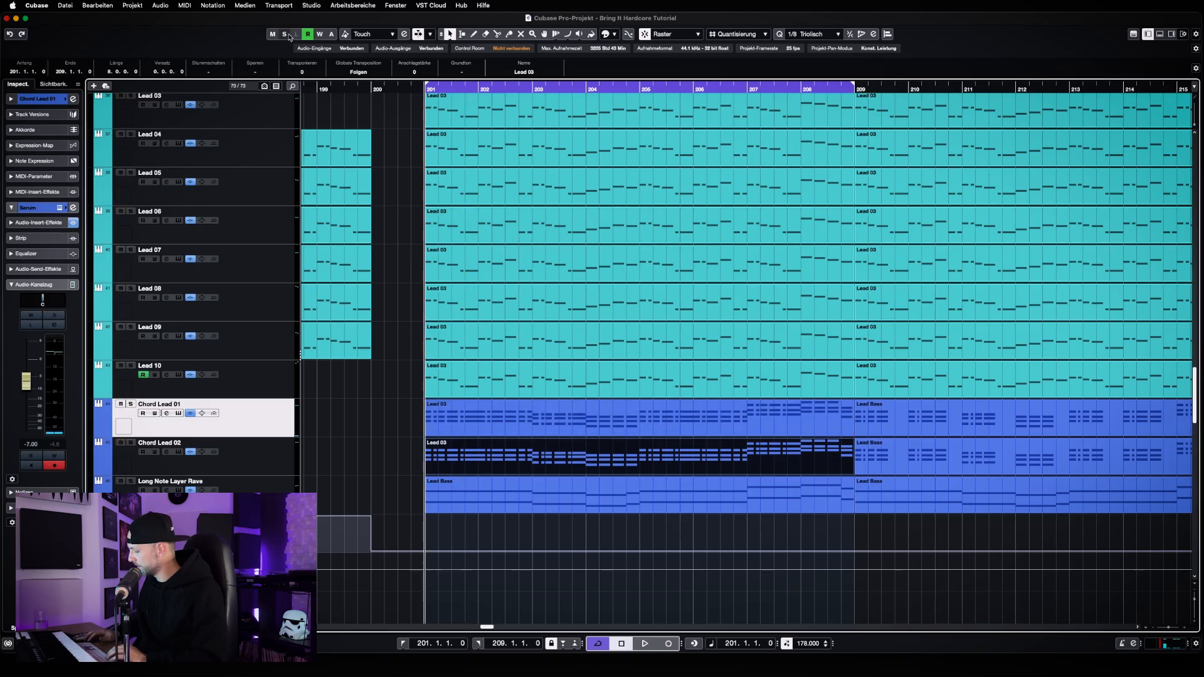
pyautogui.press('space')
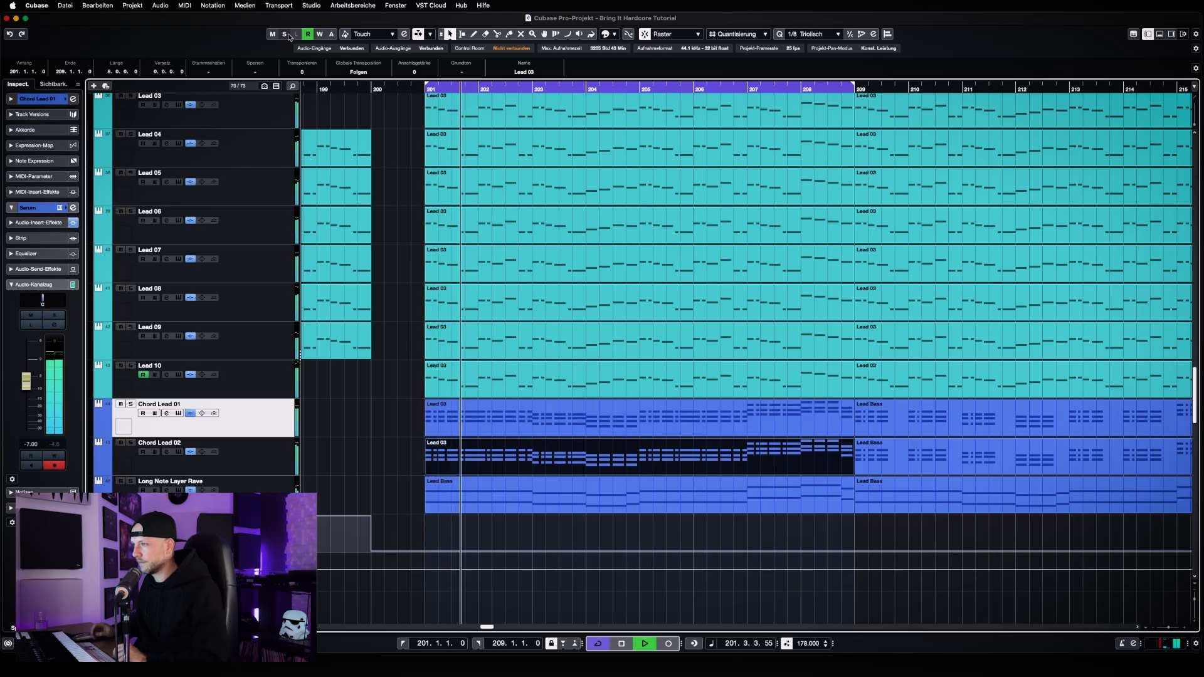
pyautogui.press('space')
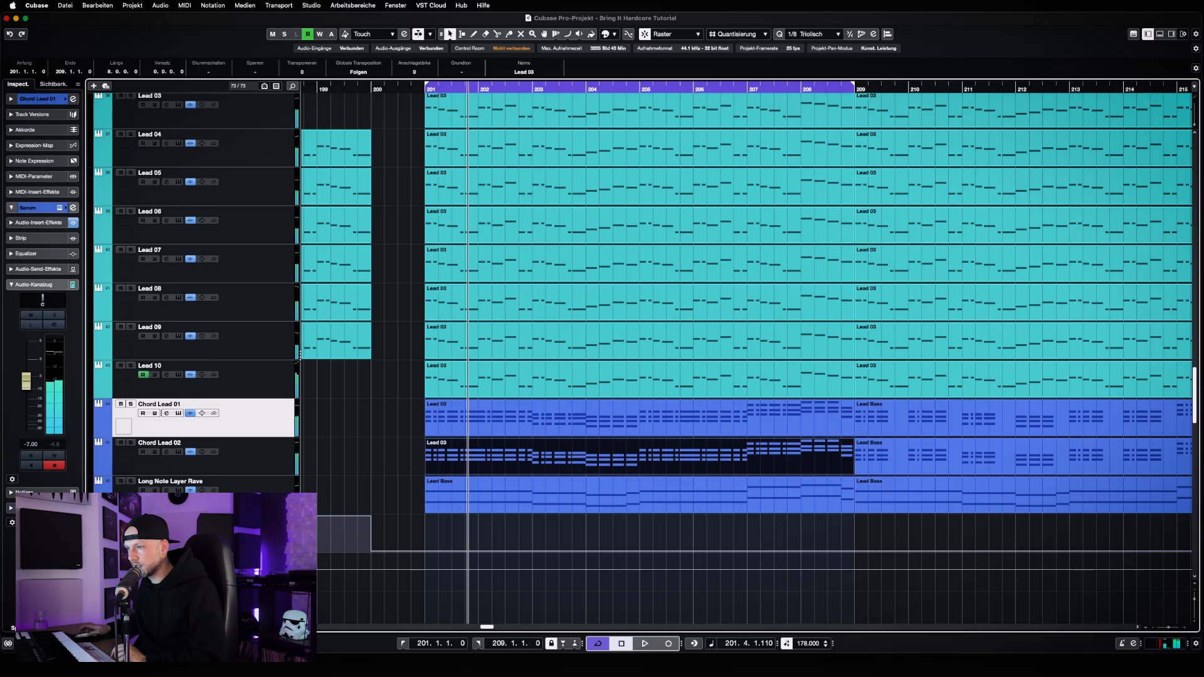
# Solo Chord Lead 01 together with the tracks Lead 03 to Lead 10
pyautogui.scroll(3, 178, 220)
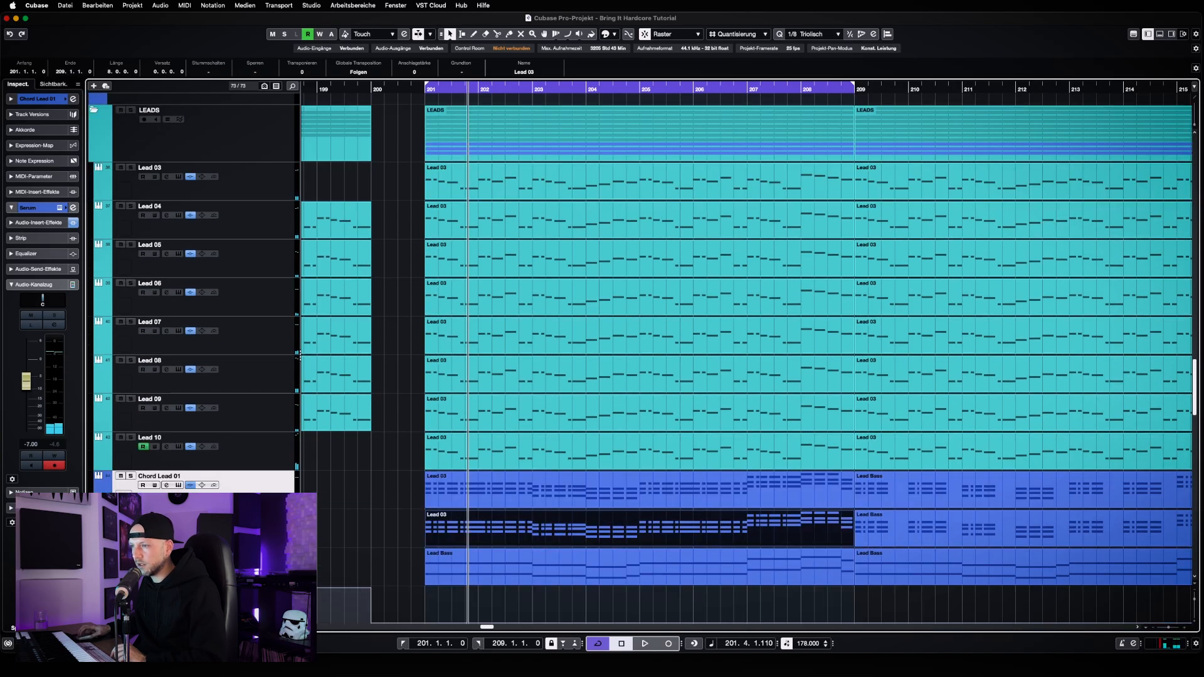
pyautogui.click(130, 476)
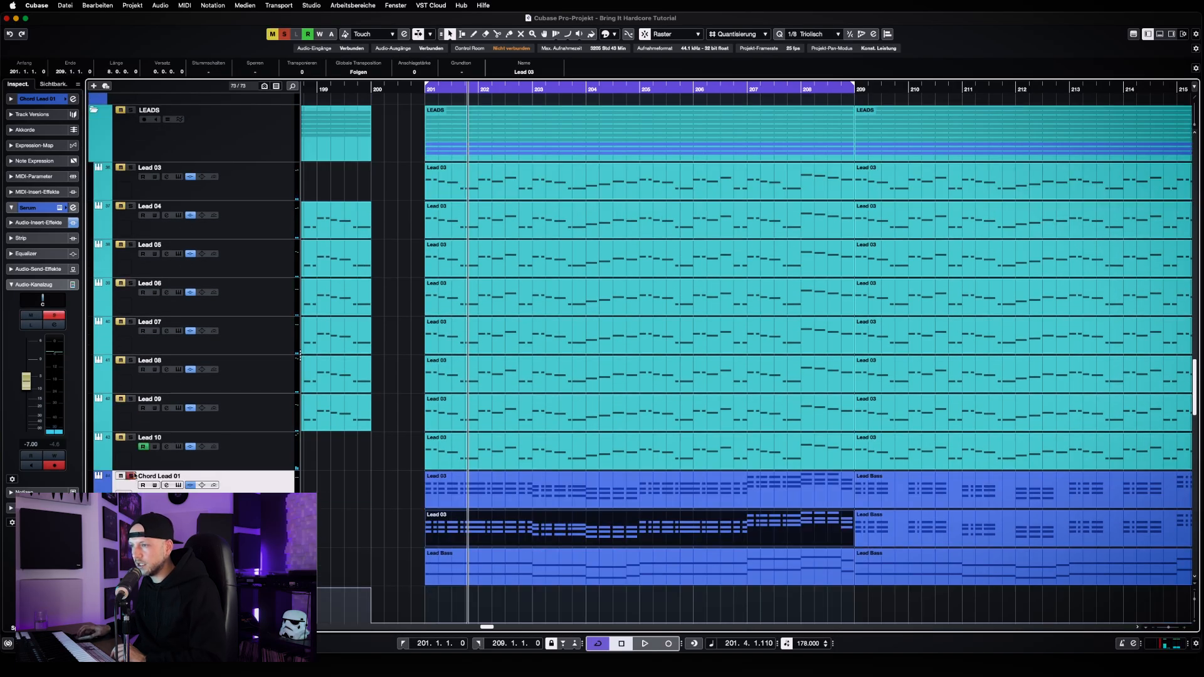
pyautogui.click(131, 437)
pyautogui.click(131, 398)
pyautogui.click(131, 360)
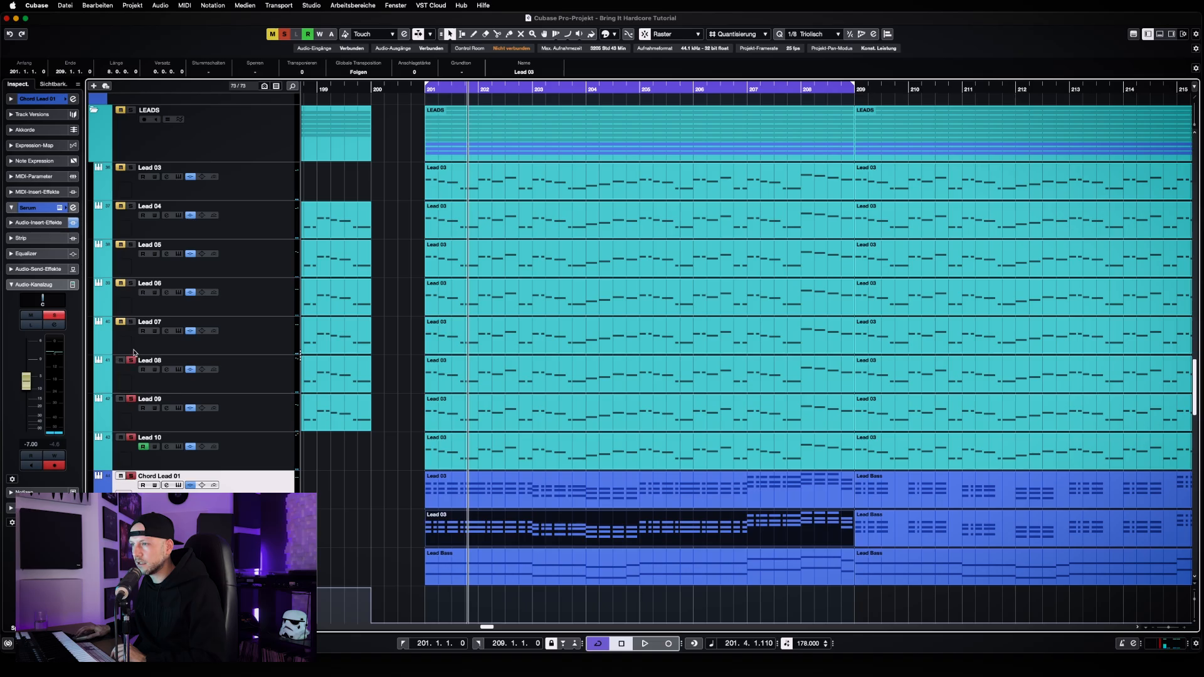
pyautogui.click(131, 321)
pyautogui.click(132, 283)
pyautogui.click(131, 245)
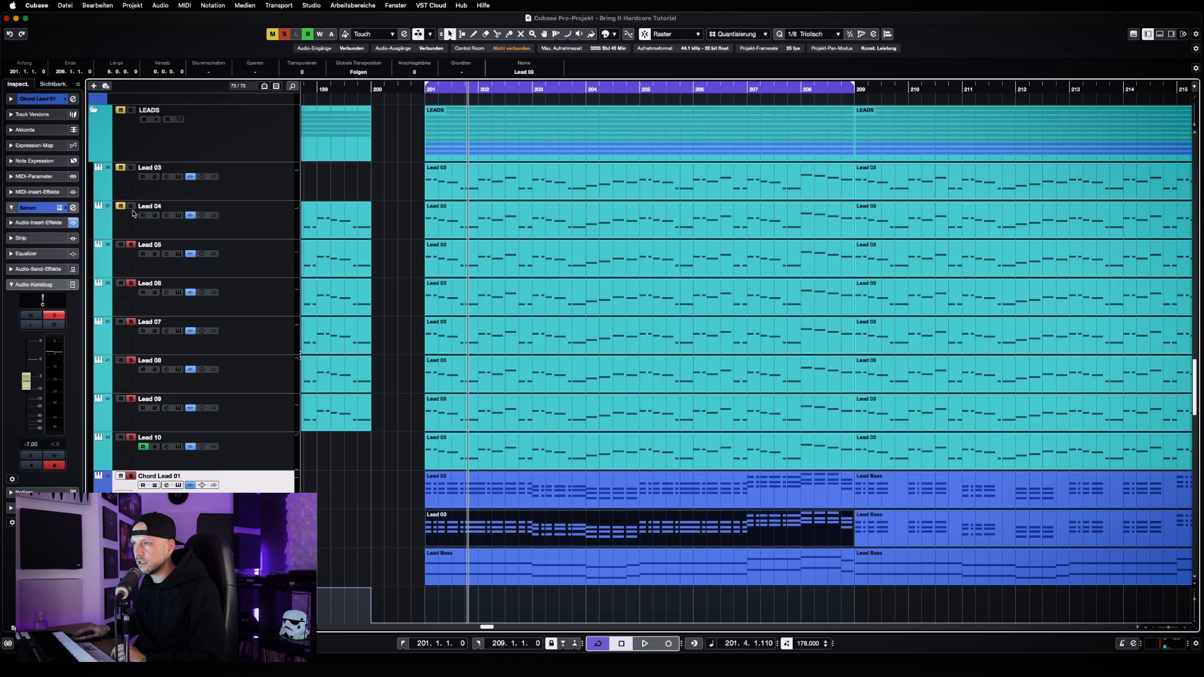
pyautogui.click(131, 205)
pyautogui.click(131, 168)
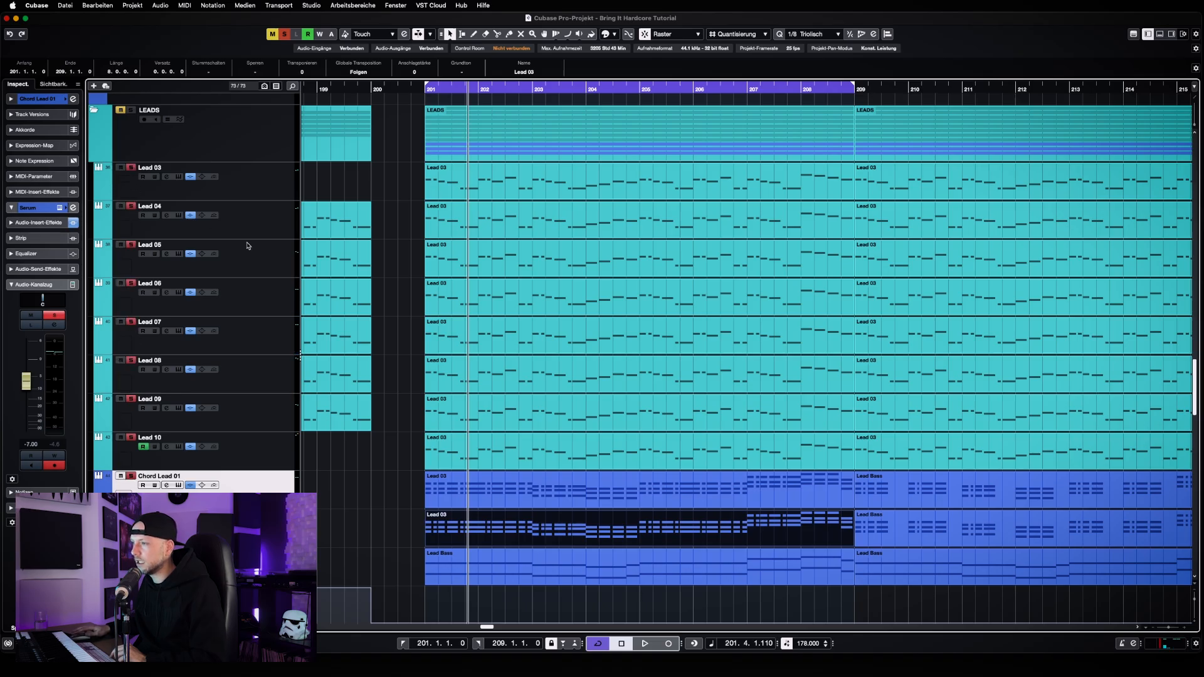
# Play the soloed leads, take Chord Lead 01 out of solo during playback to compare, and stop
pyautogui.press('space')
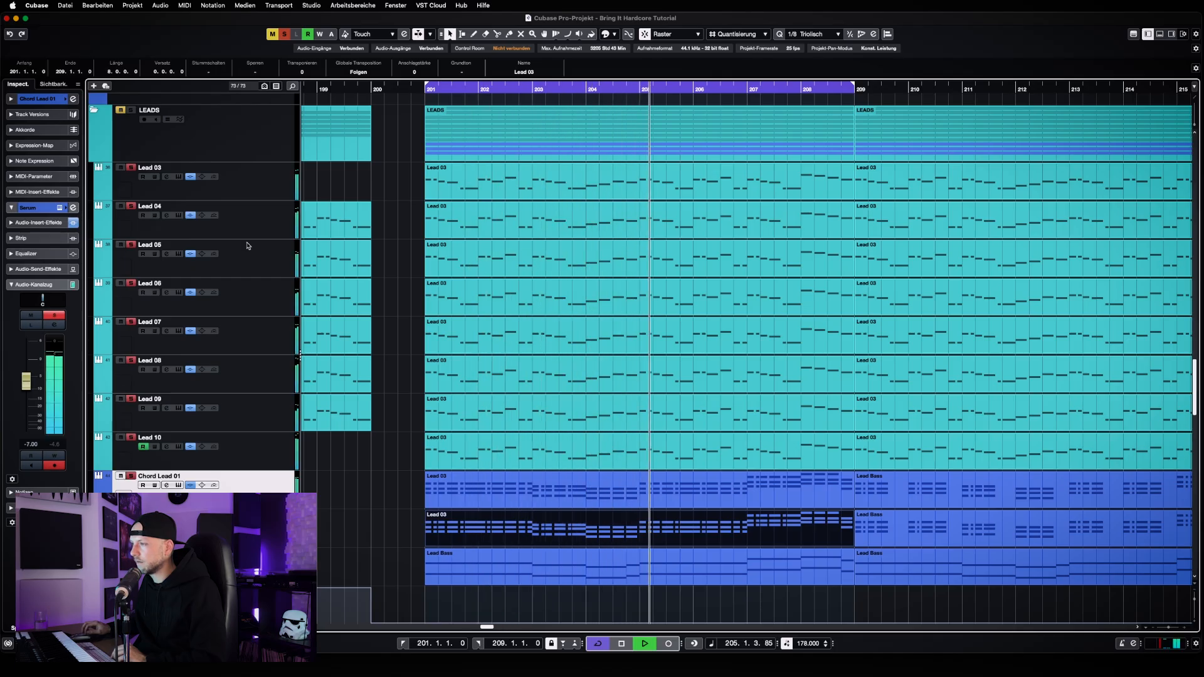
pyautogui.click(131, 476)
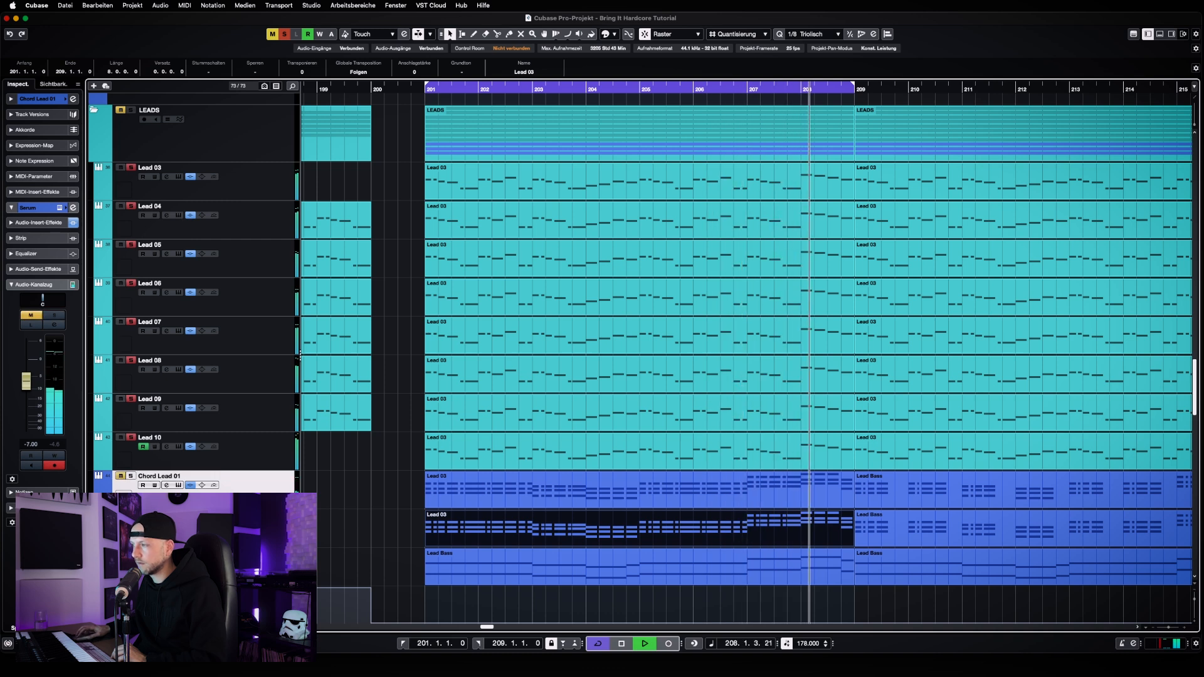
pyautogui.press('space')
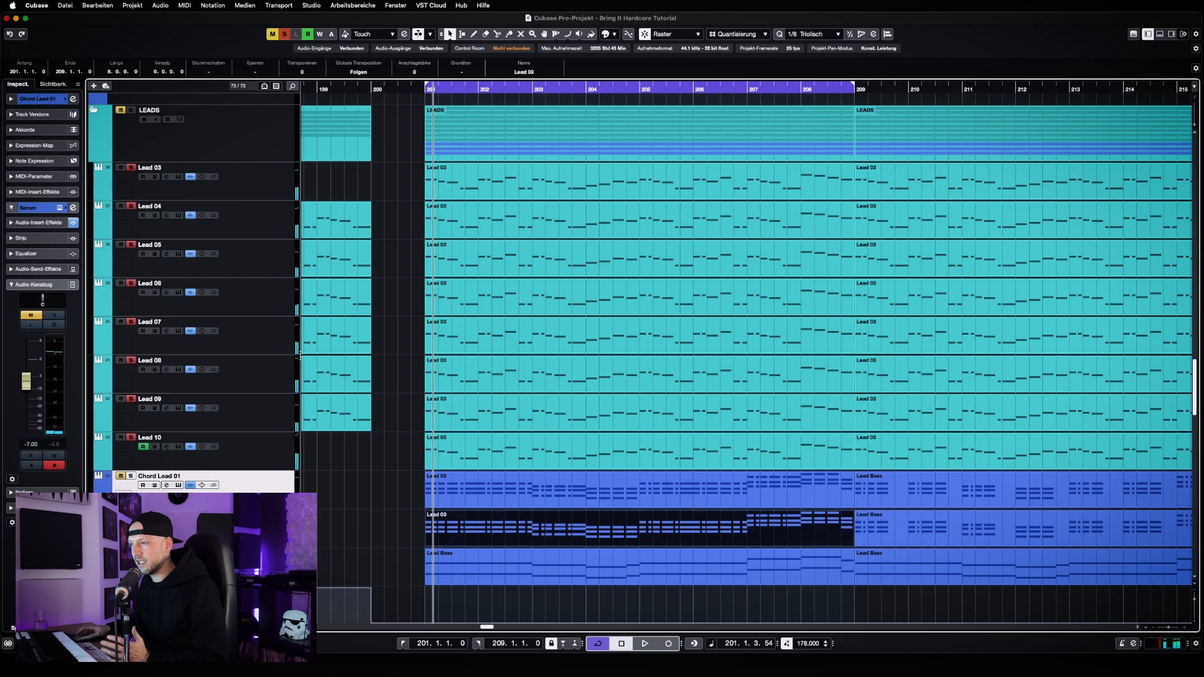
# Add Chord Lead 01 back to the solo group and play the soloed leads briefly, then stop
pyautogui.scroll(-1, 653, 164)
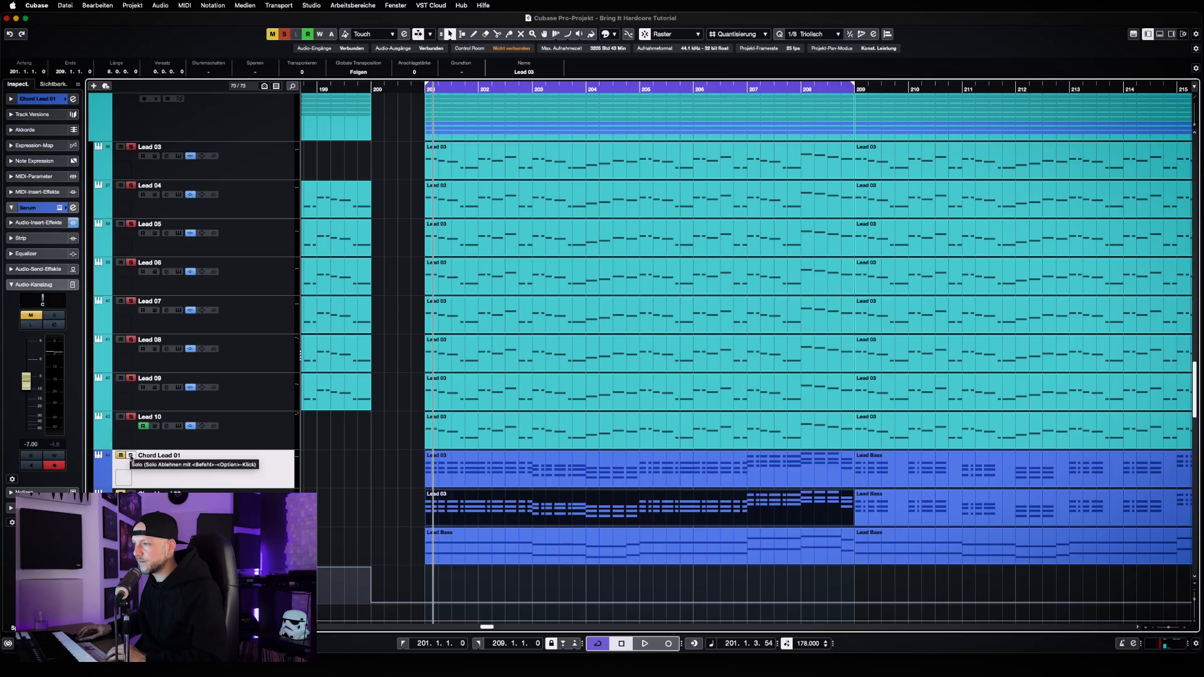
pyautogui.click(131, 456)
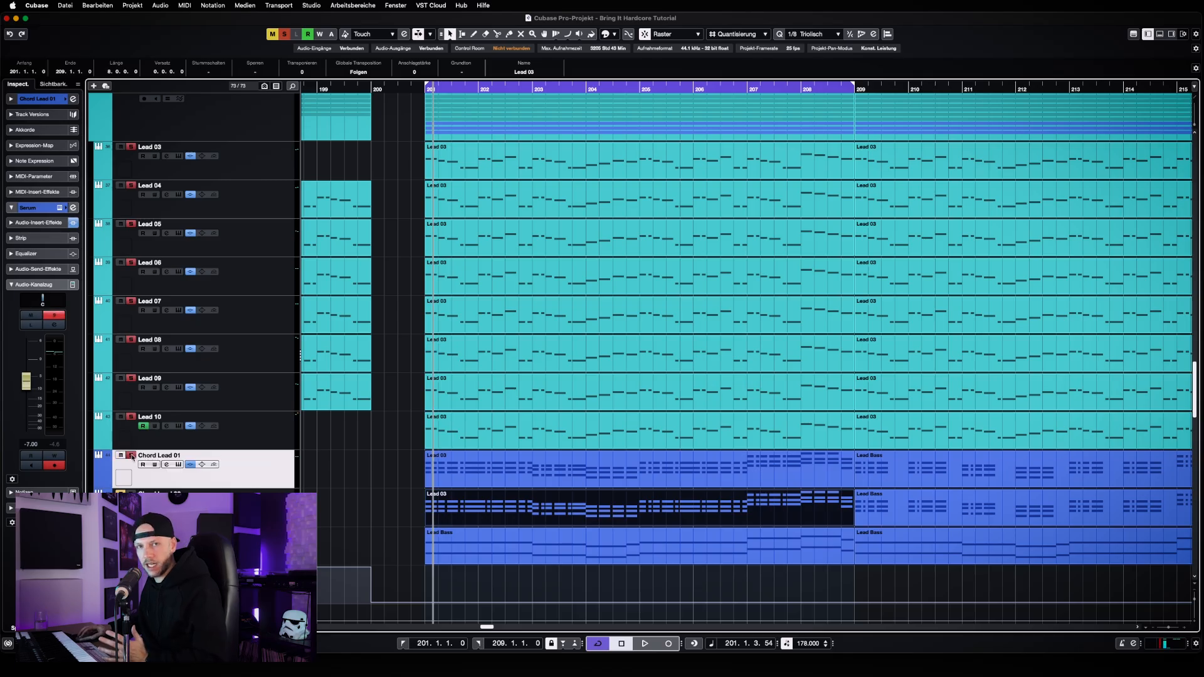
pyautogui.press('space')
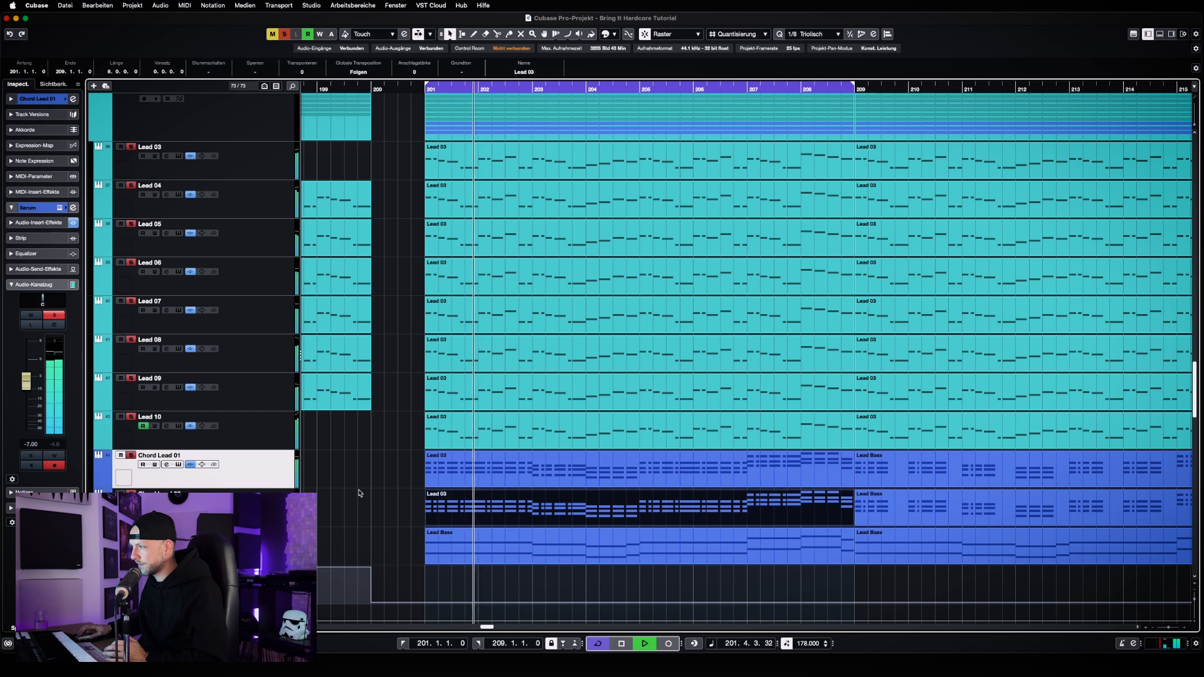
pyautogui.press('space')
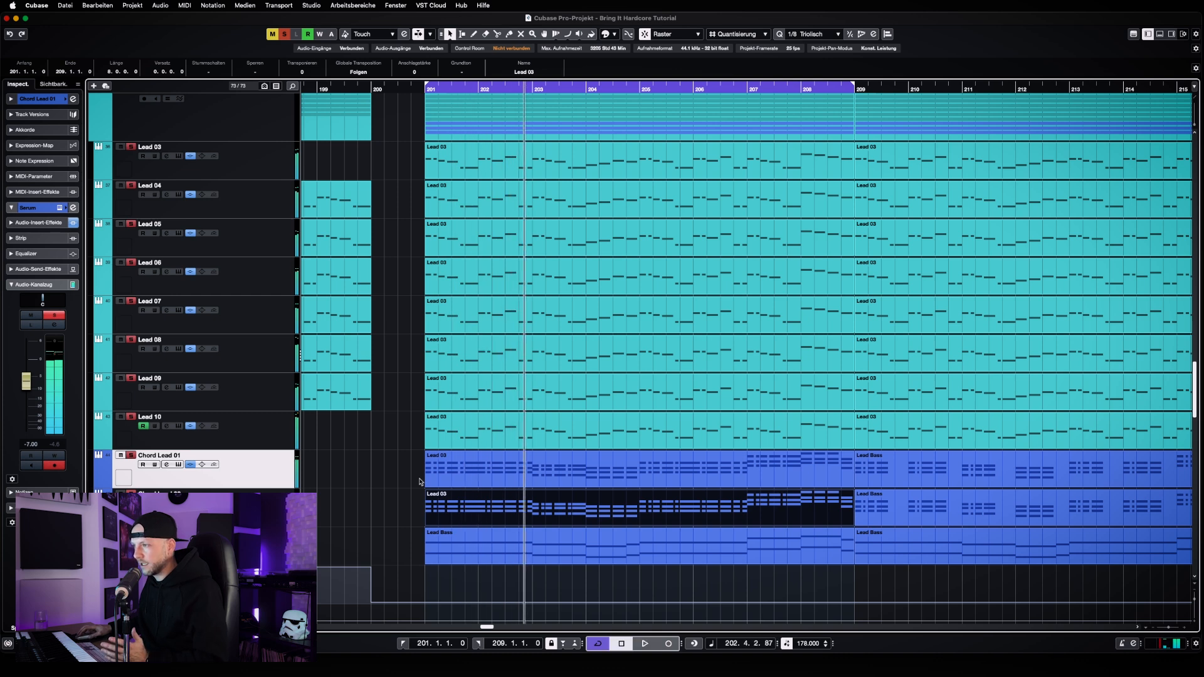
# Replace the bar 201 clips on both chord lead tracks with copies of their Lead Bass chord clips from bar 209
pyautogui.moveTo(387, 478); pyautogui.dragTo(518, 520)
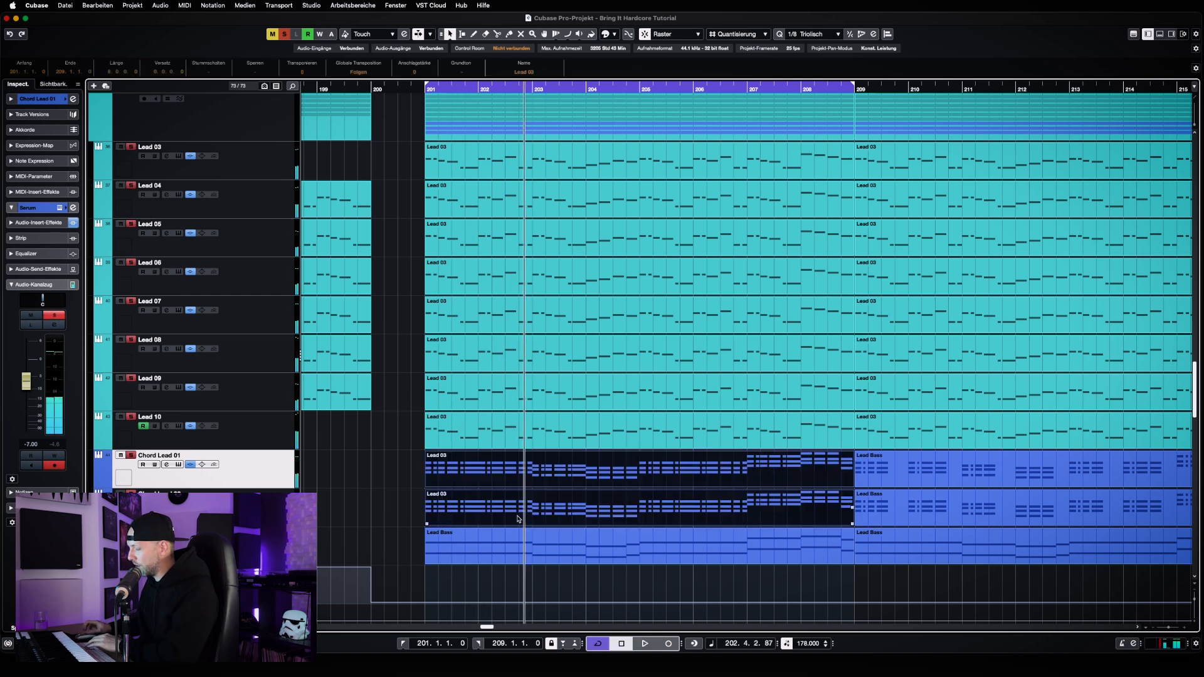
pyautogui.press('Delete')
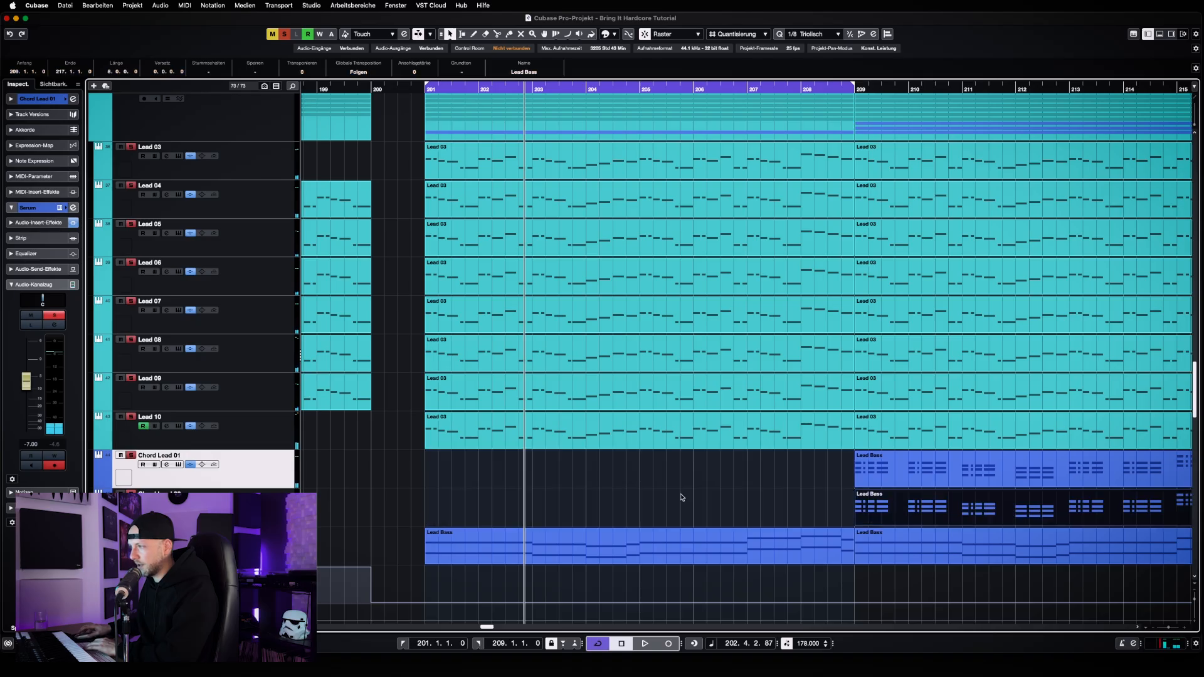
pyautogui.click(874, 467)
pyautogui.moveTo(874, 467); pyautogui.dragTo(445, 480)
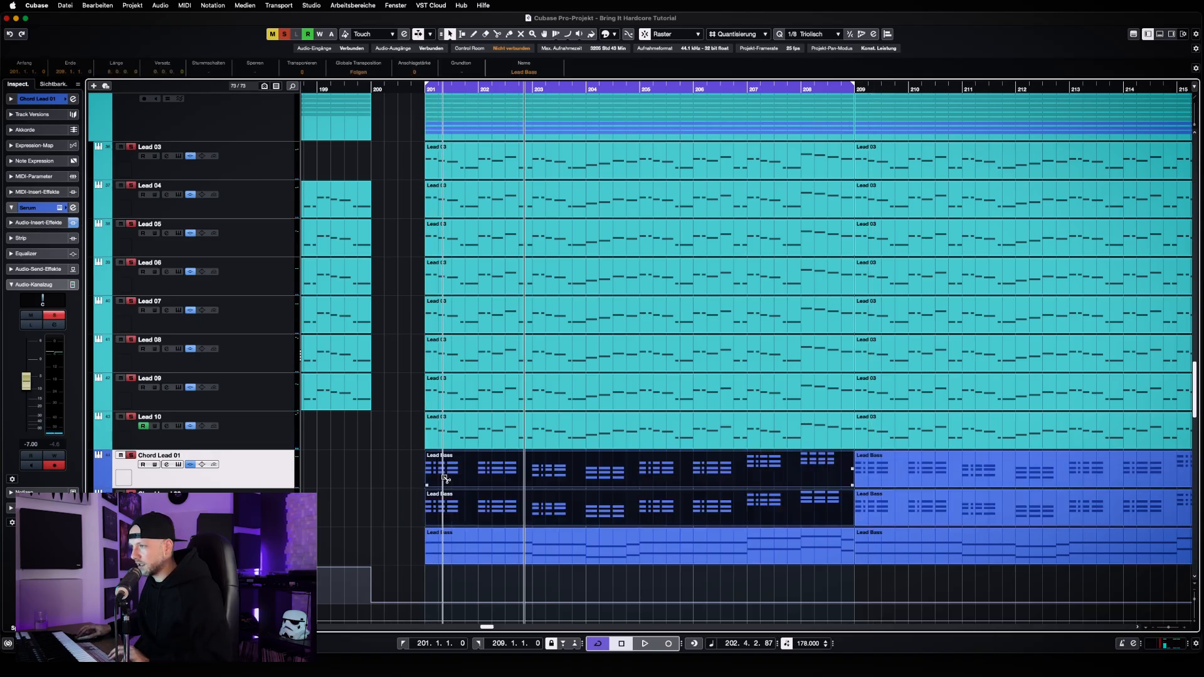
pyautogui.click(394, 481)
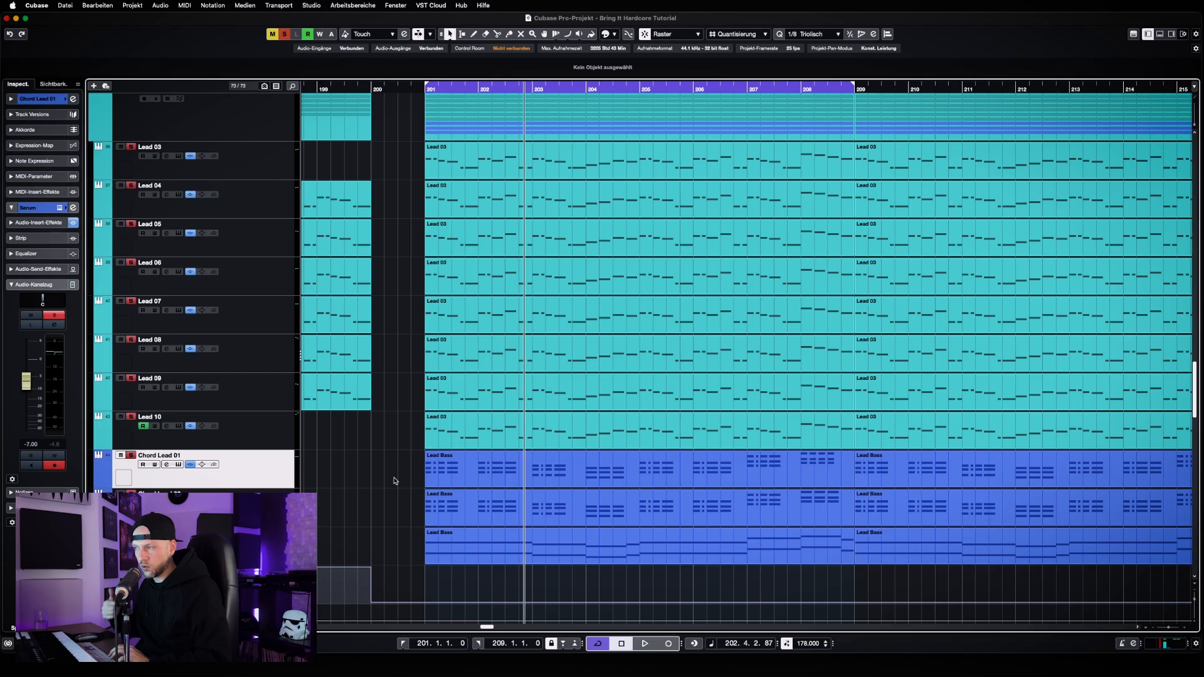
# Open Chord Lead 01's clip at bar 201 for note editing, examine its chord rhythm and play it briefly from bar 201
pyautogui.doubleClick(456, 481)
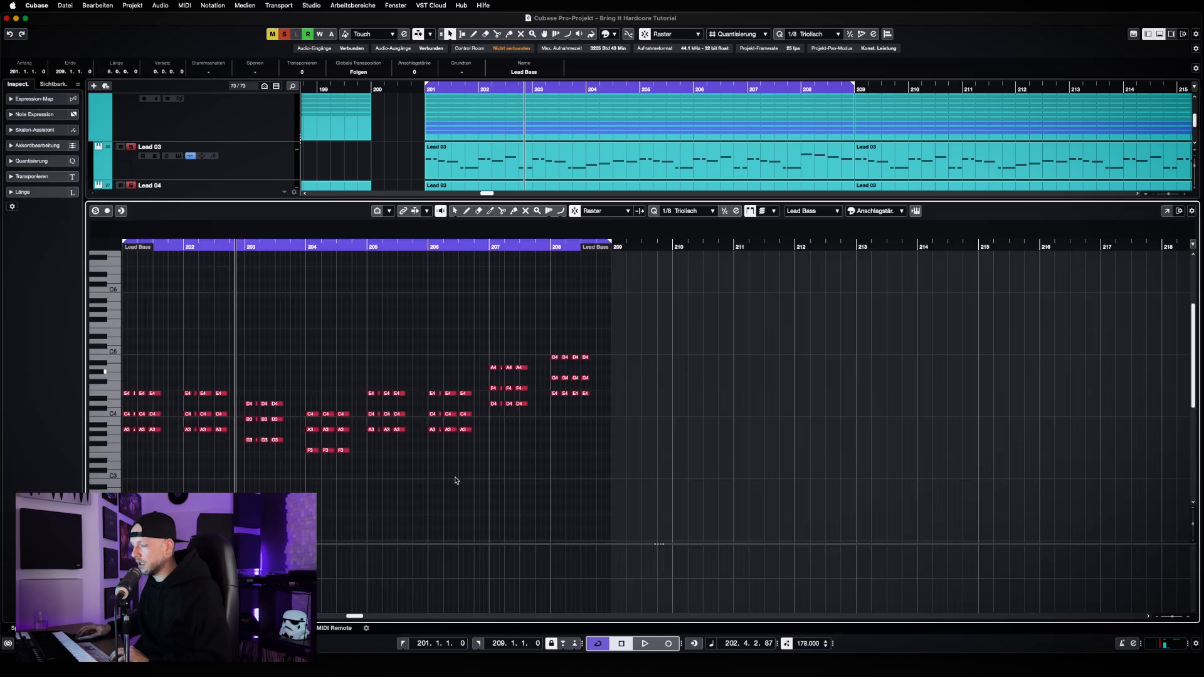
pyautogui.press('h')
pyautogui.press('h')
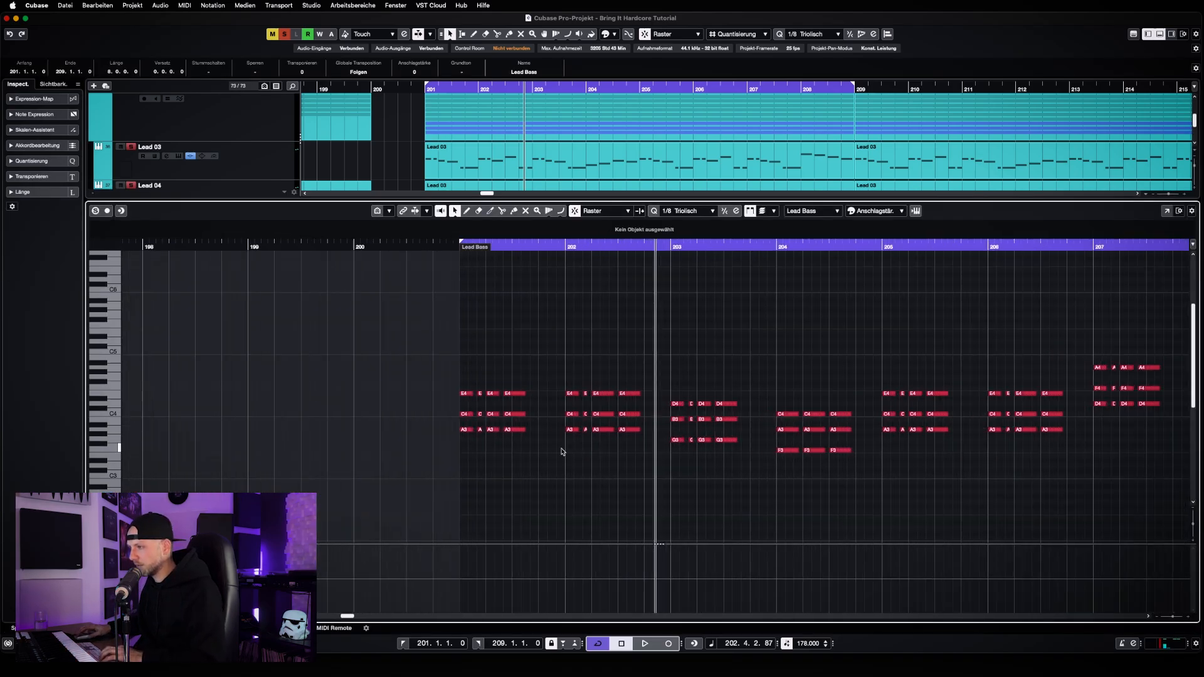
pyautogui.press('KP_1')
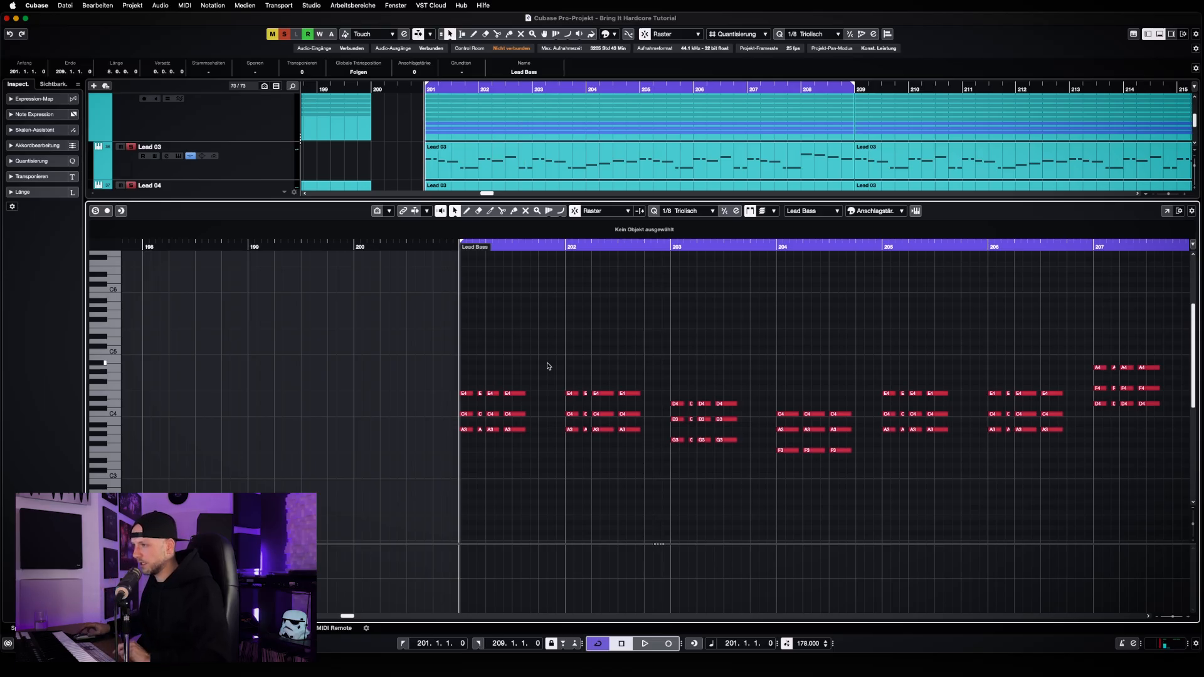
pyautogui.press('space')
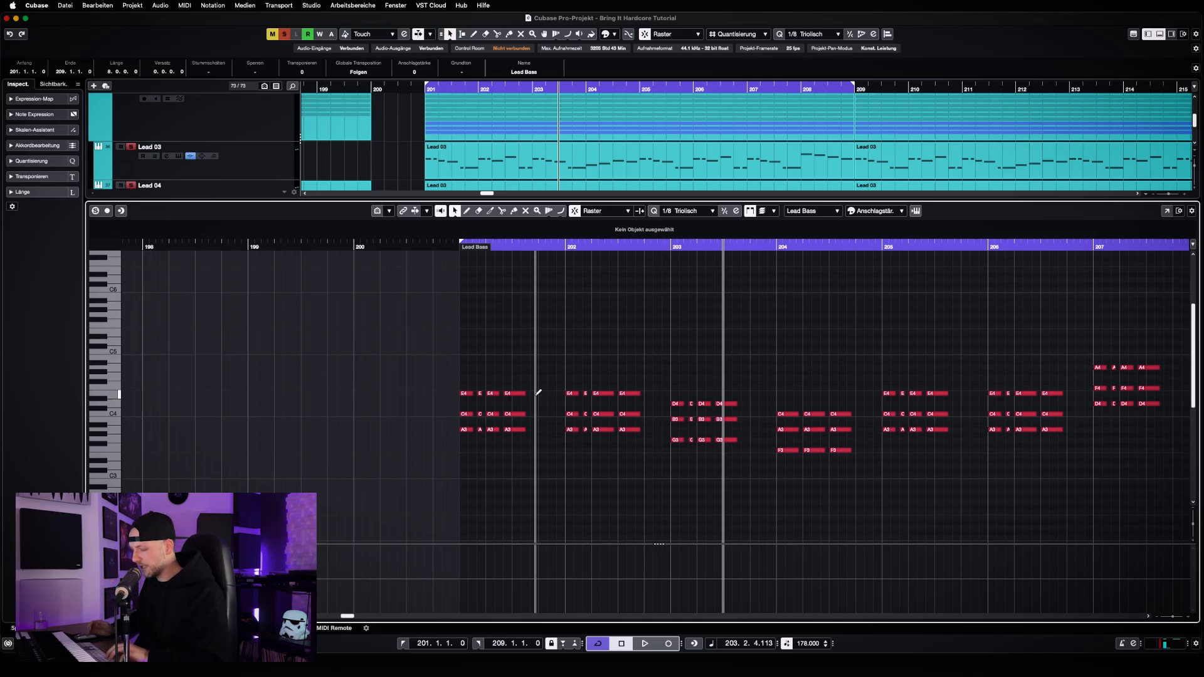
# Close the note editor and play the soloed leads from bar 201 to hear the chord rhythm against the melody, then stop
pyautogui.press('alt+super+b')
pyautogui.press('KP_1')
pyautogui.press('space')
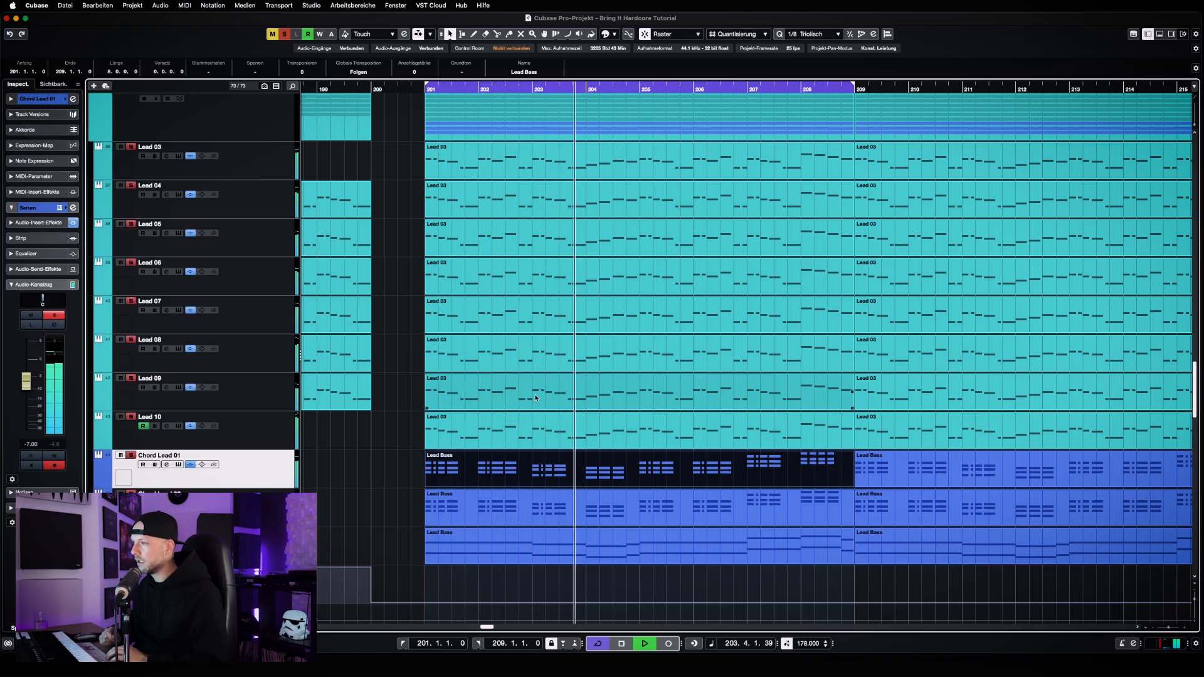
pyautogui.press('space')
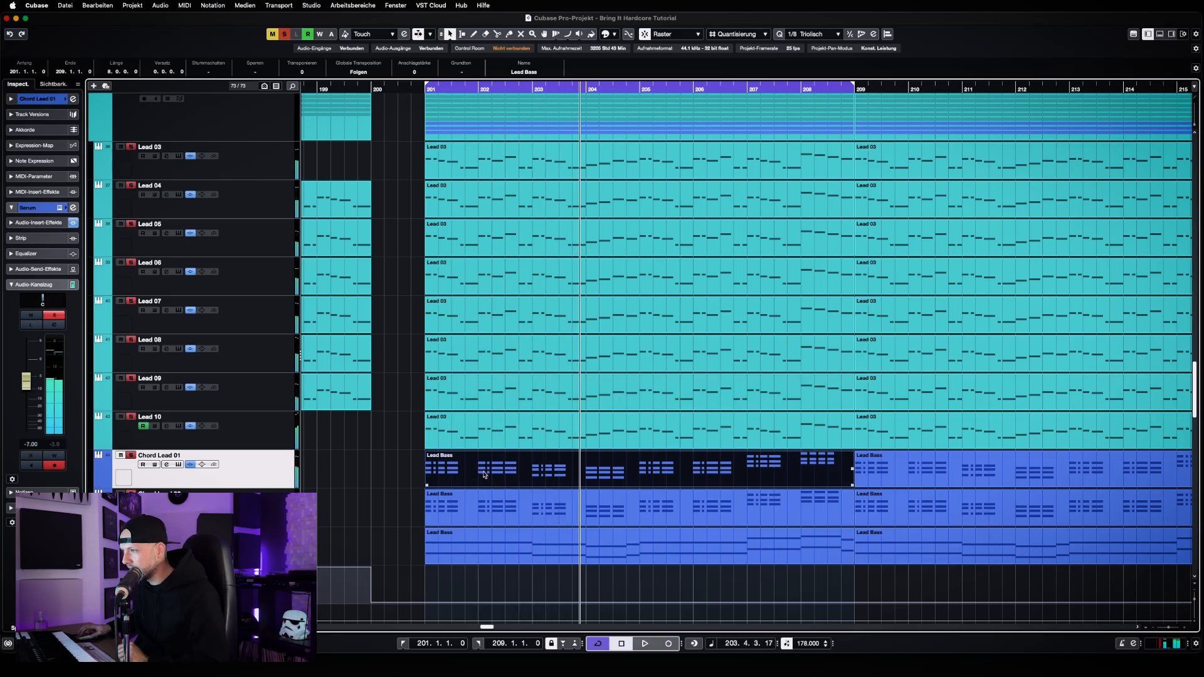
# Reopen Chord Lead 01's clip for note editing and examine its chords from bar 201, with the playhead returned there
pyautogui.click(483, 440)
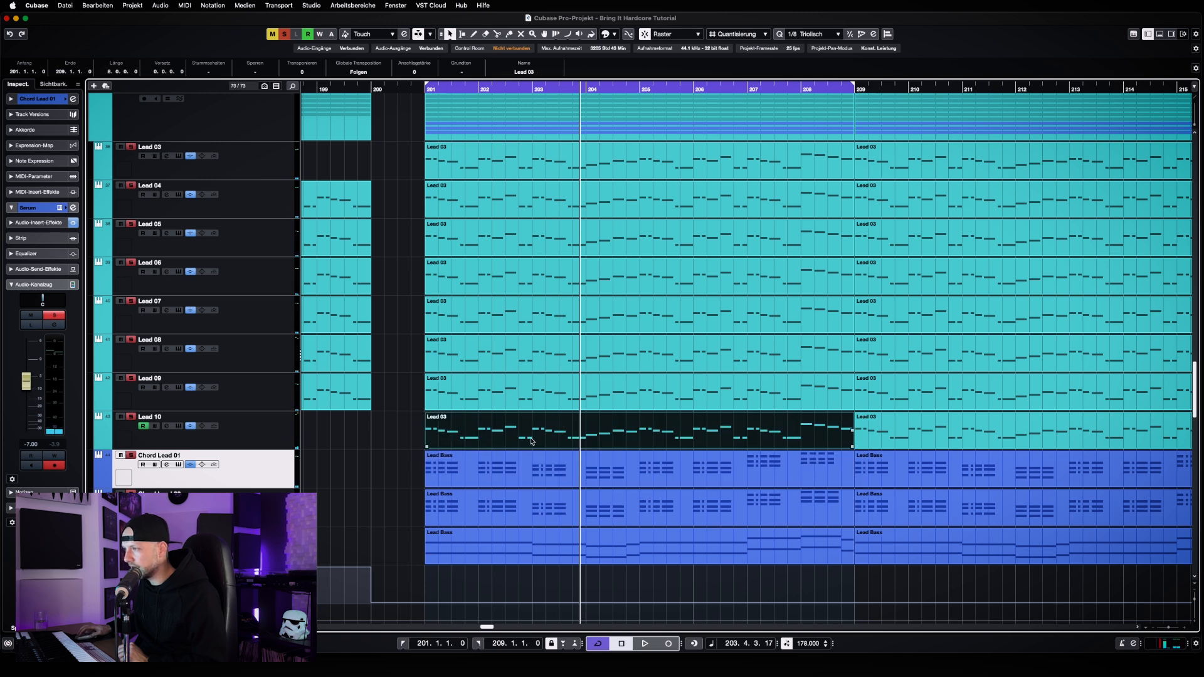
pyautogui.click(639, 456)
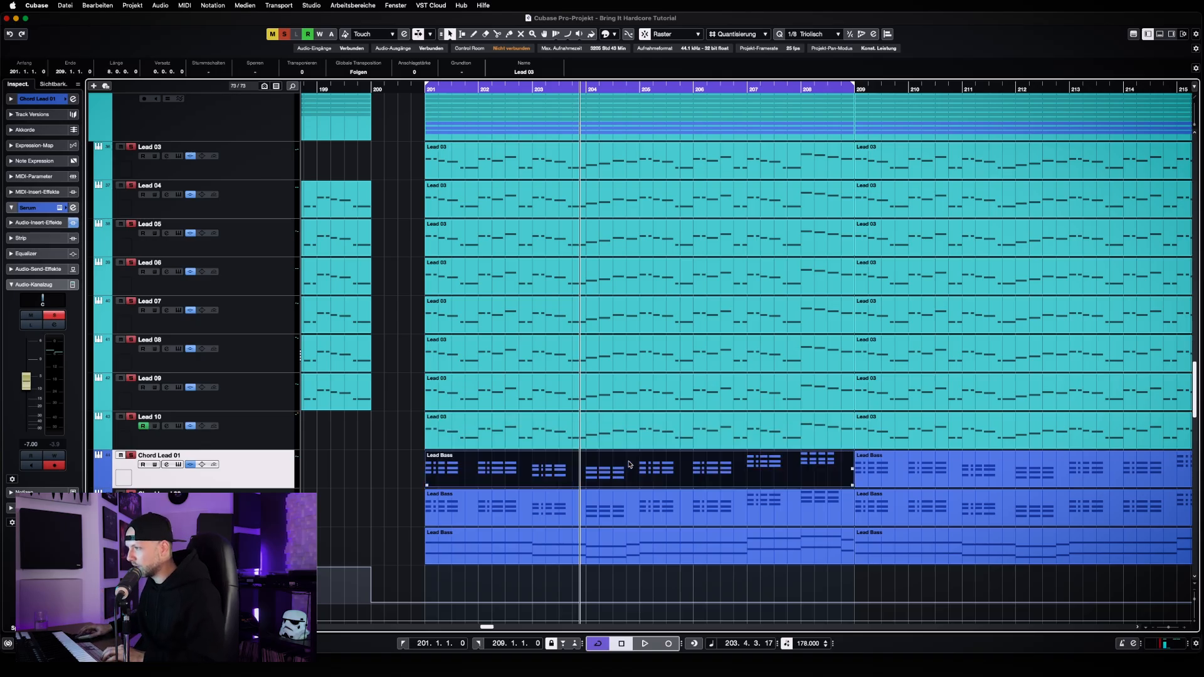
pyautogui.doubleClick(635, 463)
pyautogui.press('h')
pyautogui.press('h')
pyautogui.press('g')
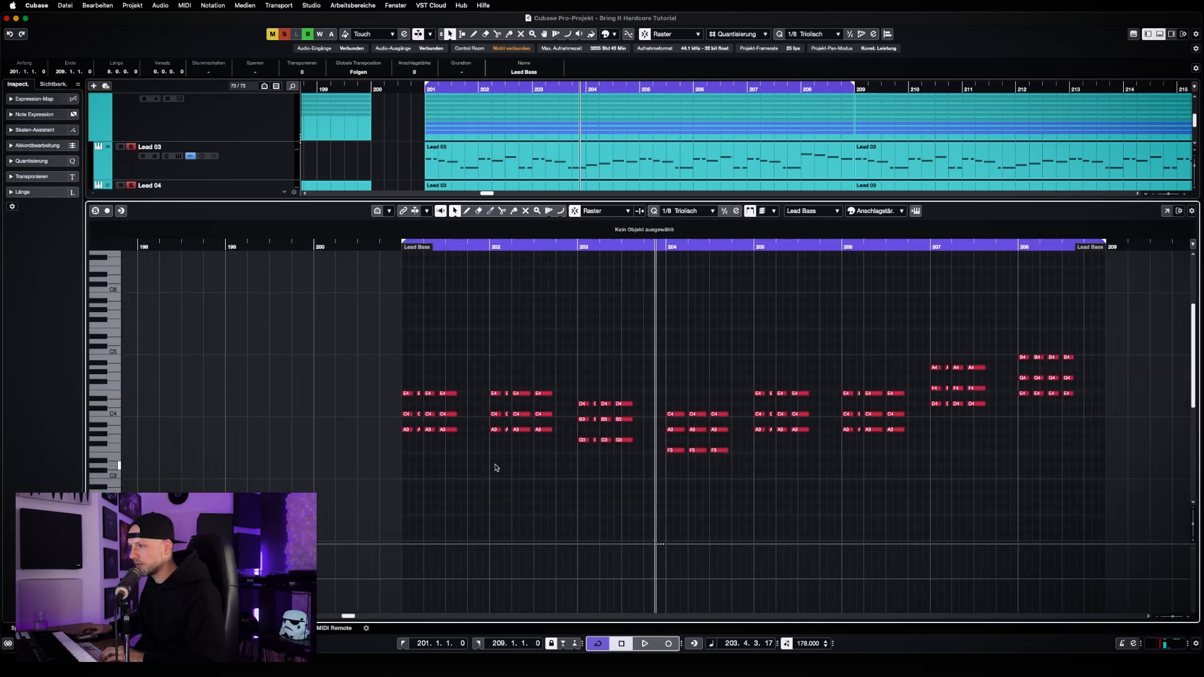
pyautogui.press('g')
pyautogui.press('h')
pyautogui.press('KP_1')
pyautogui.press('h')
pyautogui.press('h')
pyautogui.press('h')
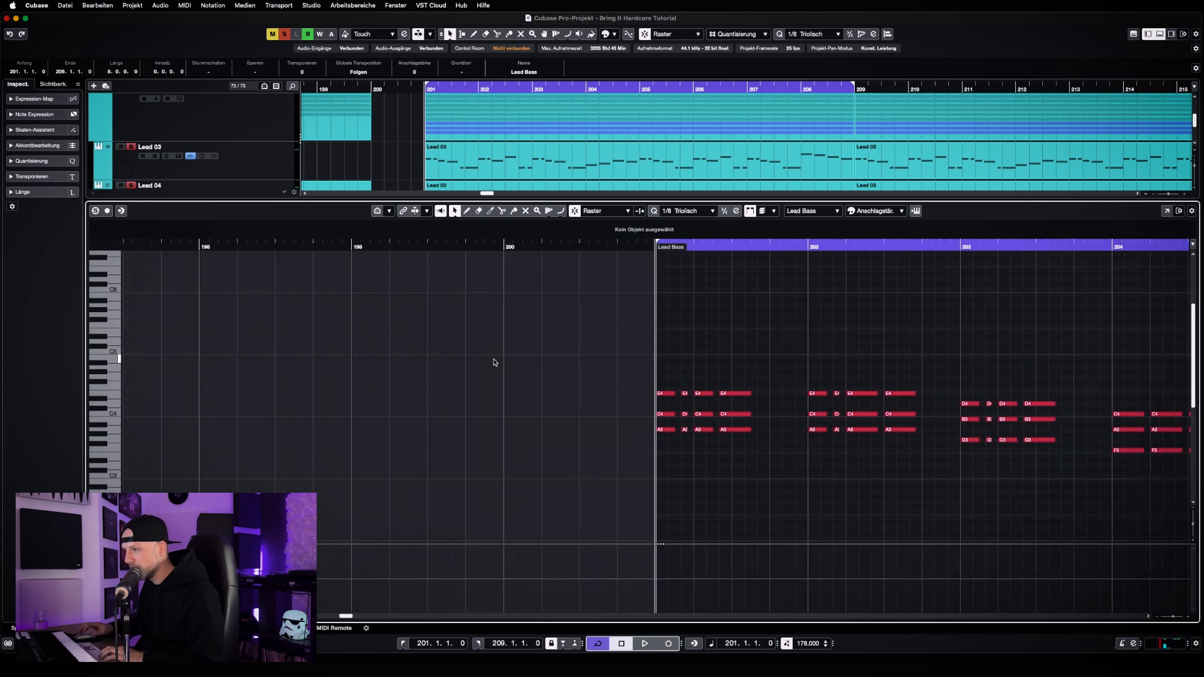
pyautogui.press('h')
pyautogui.press('g')
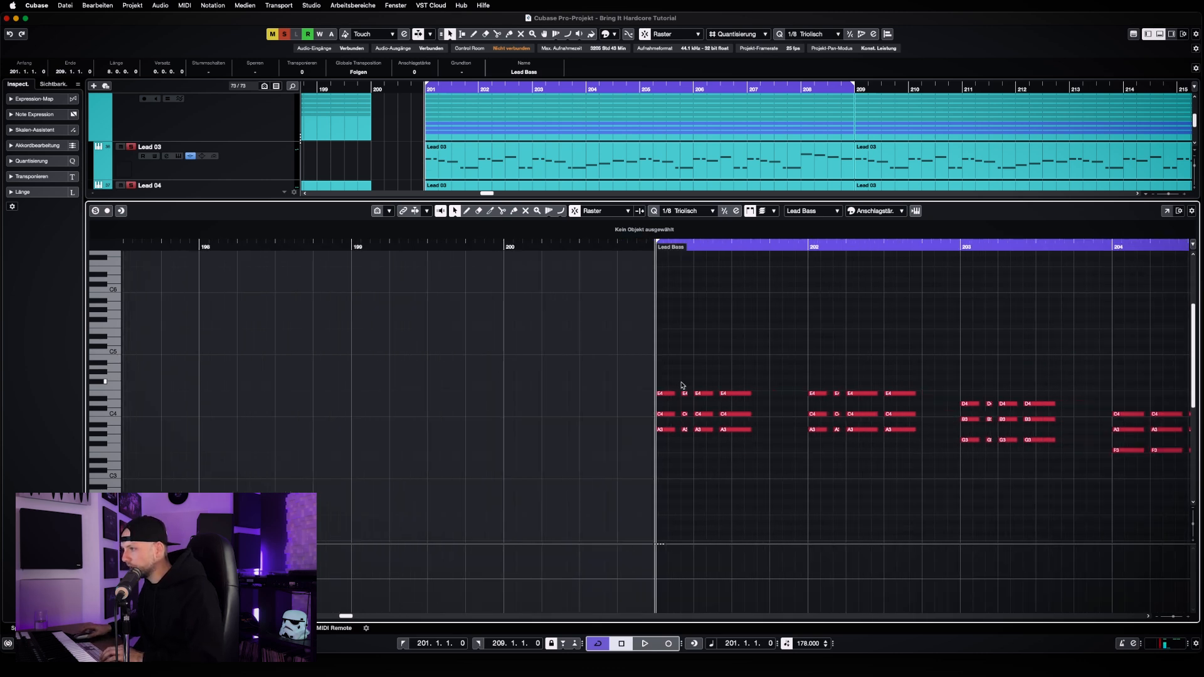
# Try a sparser rhythm in bar 201 by deleting the short second chord and moving the last chord slightly later
pyautogui.moveTo(682, 385); pyautogui.dragTo(734, 445)
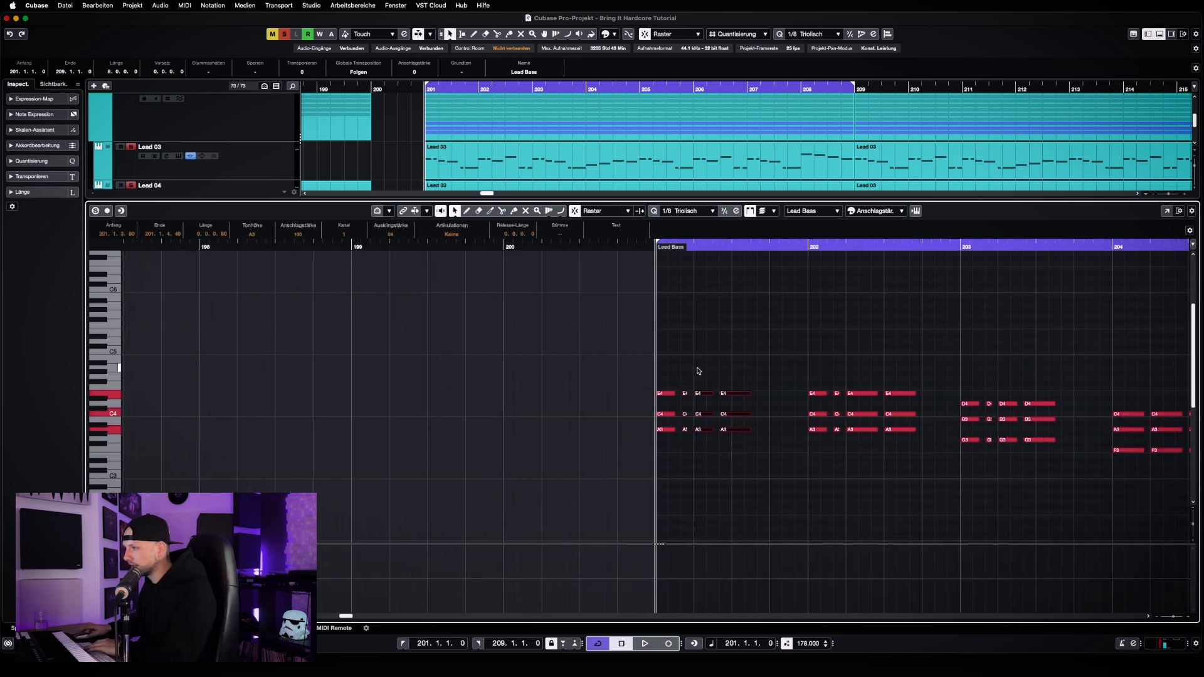
pyautogui.press('Delete')
pyautogui.moveTo(705, 369); pyautogui.dragTo(708, 432)
pyautogui.moveTo(868, 451); pyautogui.dragTo(745, 396)
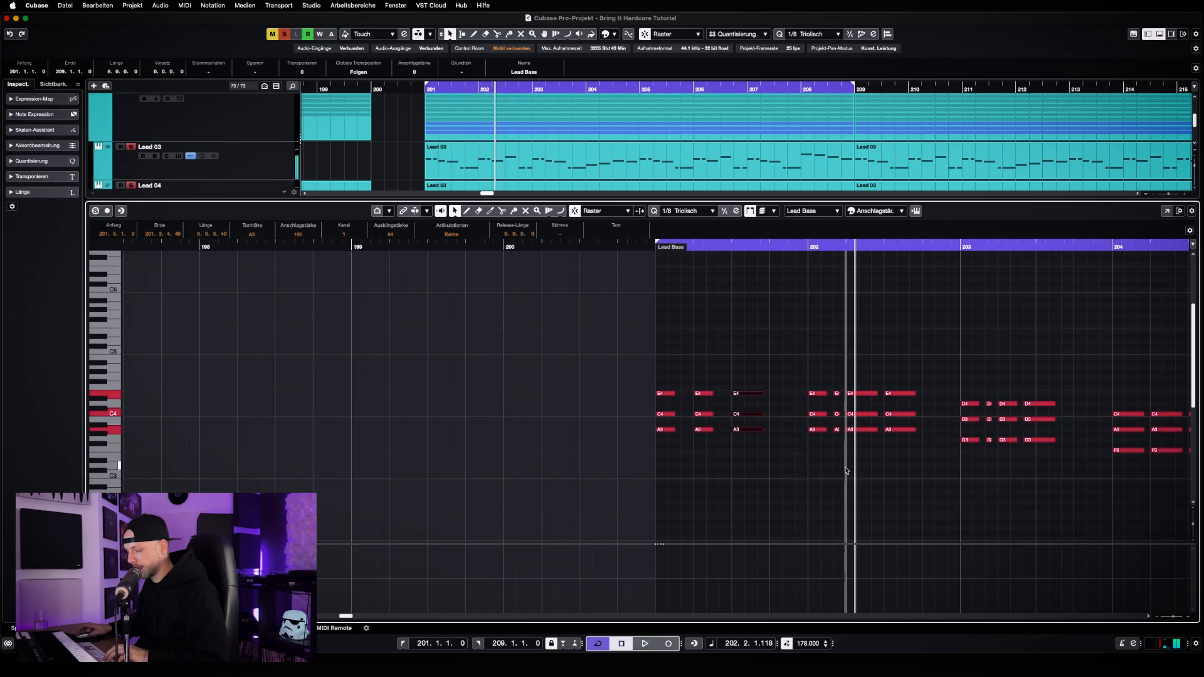
pyautogui.press('alt+super+e')
# Reopen Chord Lead 01's clip and review the chord rhythm across bars 201 to 208, then close the editor
pyautogui.click(462, 514)
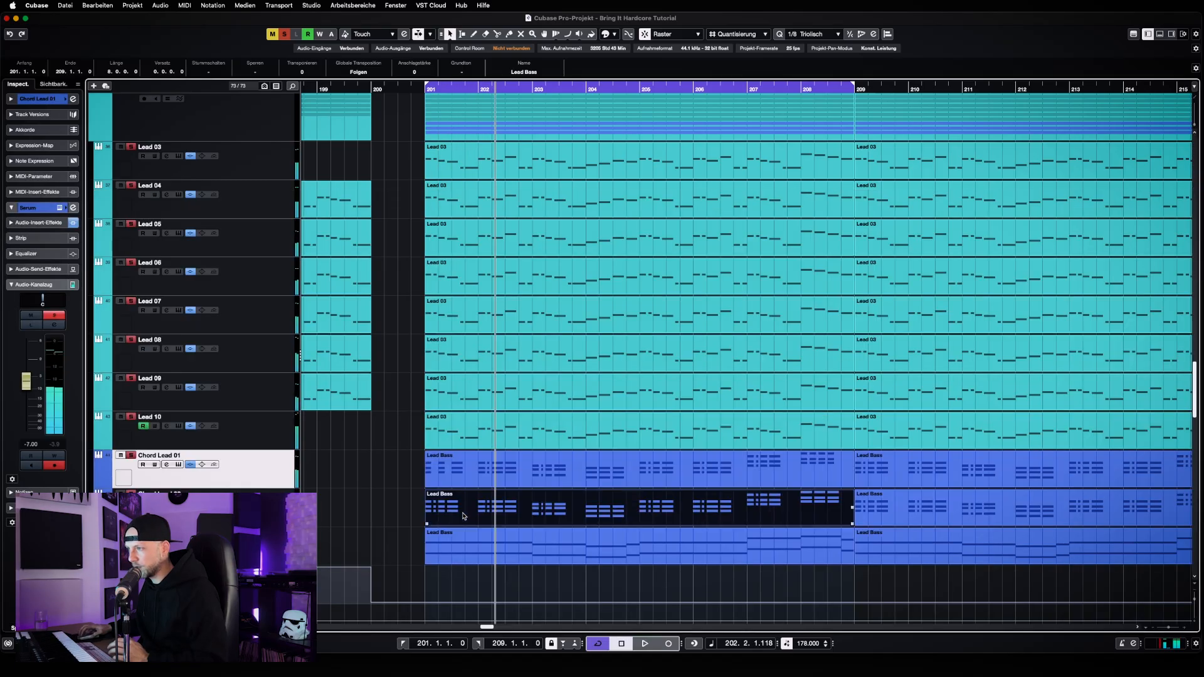
pyautogui.click(475, 483)
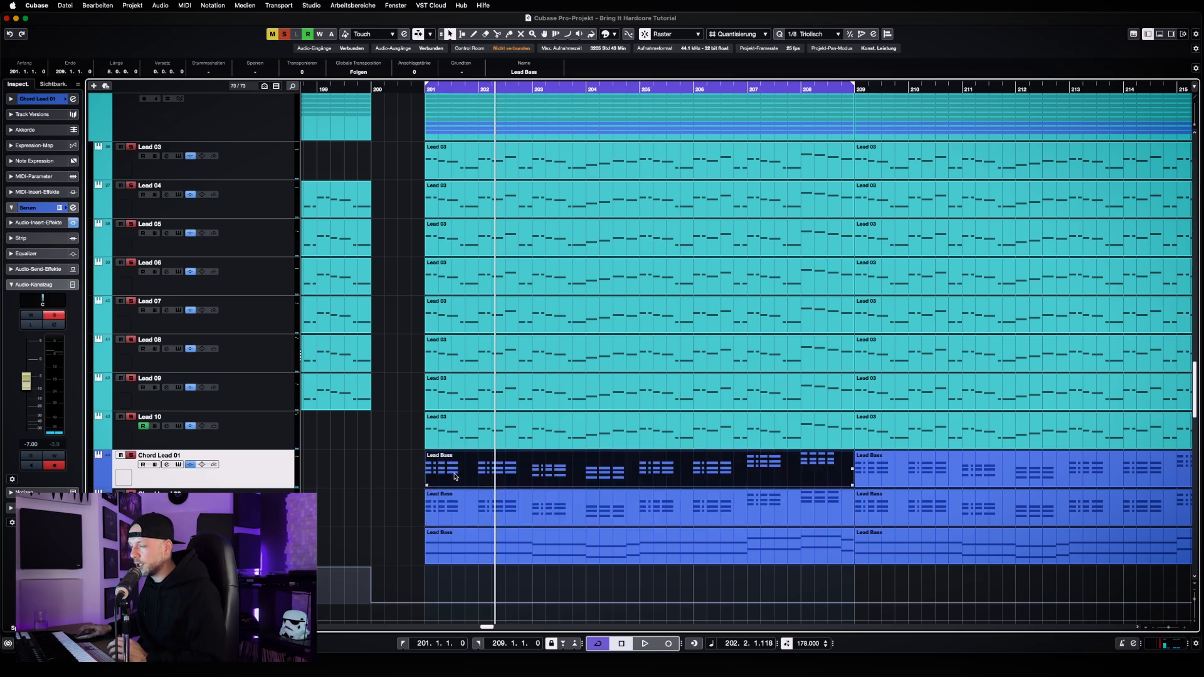
pyautogui.doubleClick(458, 478)
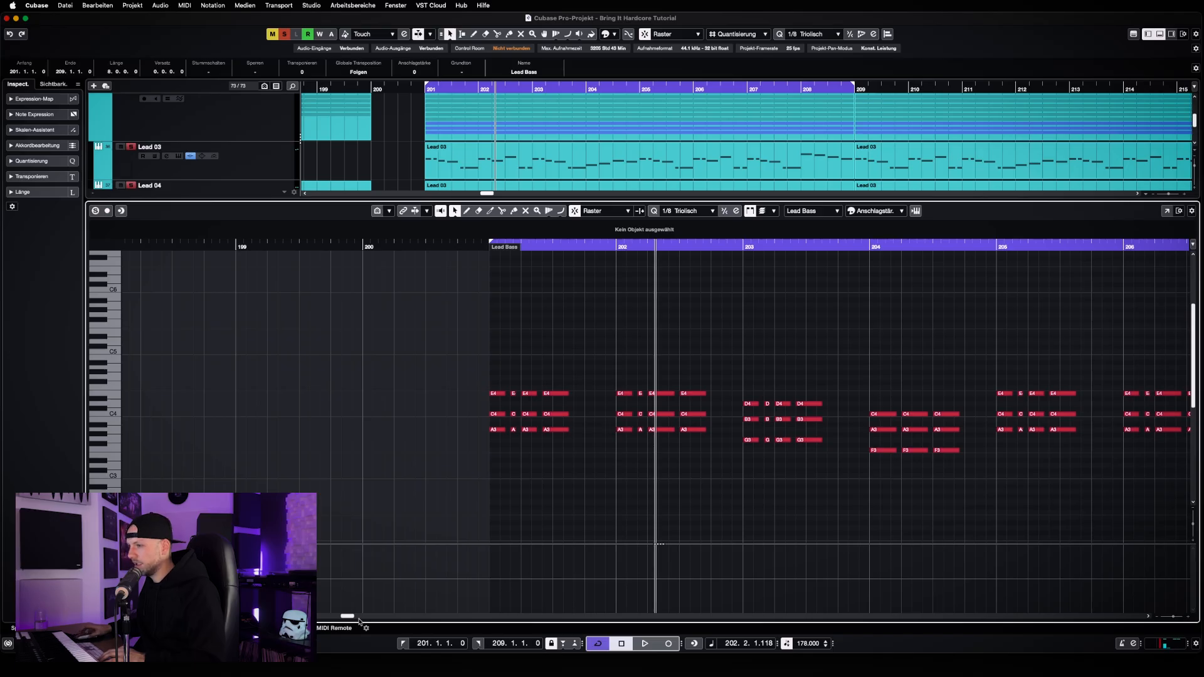
pyautogui.moveTo(350, 617); pyautogui.dragTo(353, 617)
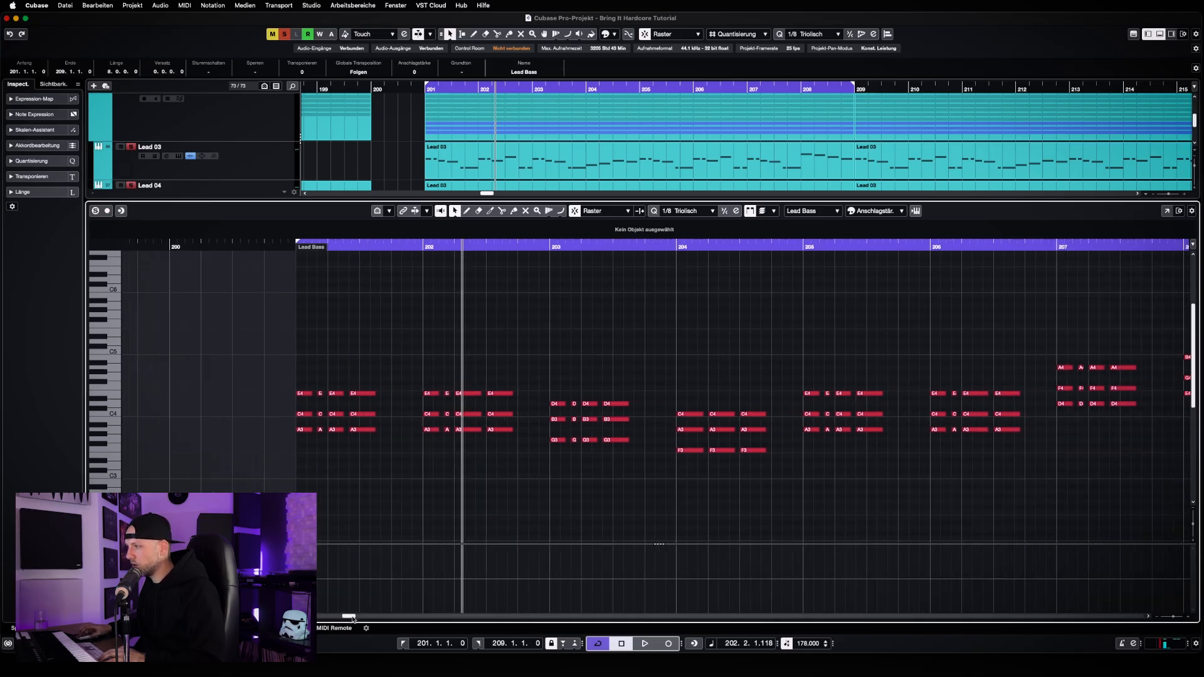
pyautogui.press('g')
pyautogui.press('g')
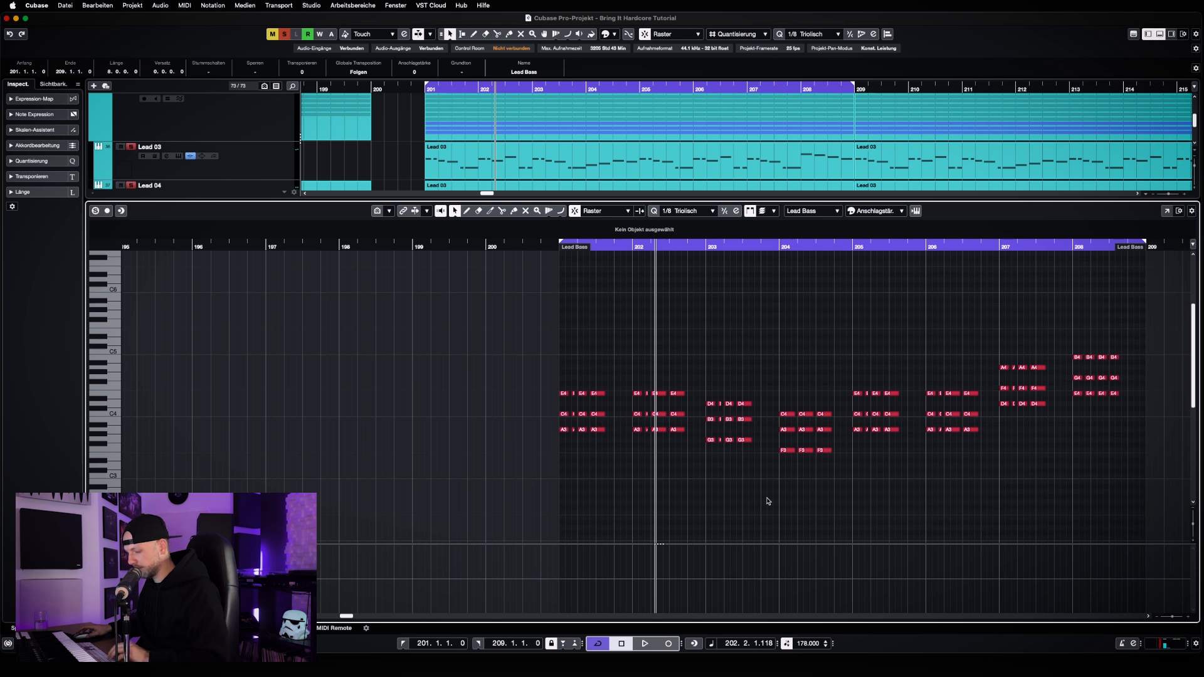
pyautogui.press('super+e')
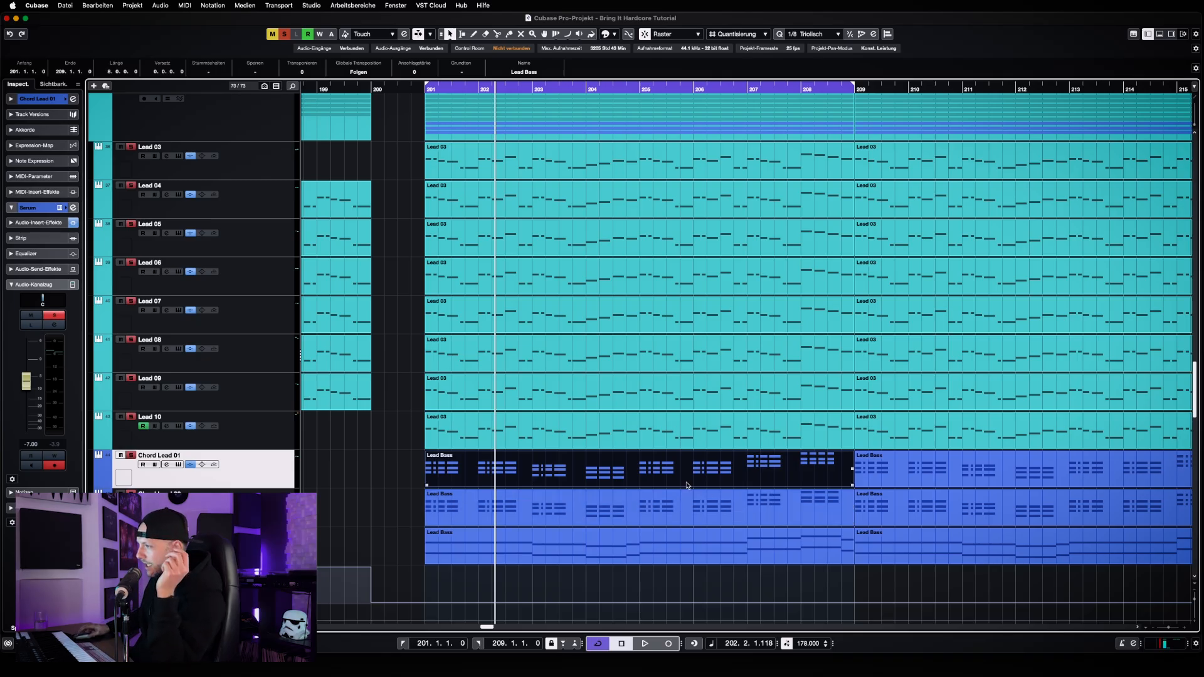
# Open Lead 10's clip at bar 201, look over its melody notes, and close the editor
pyautogui.doubleClick(633, 436)
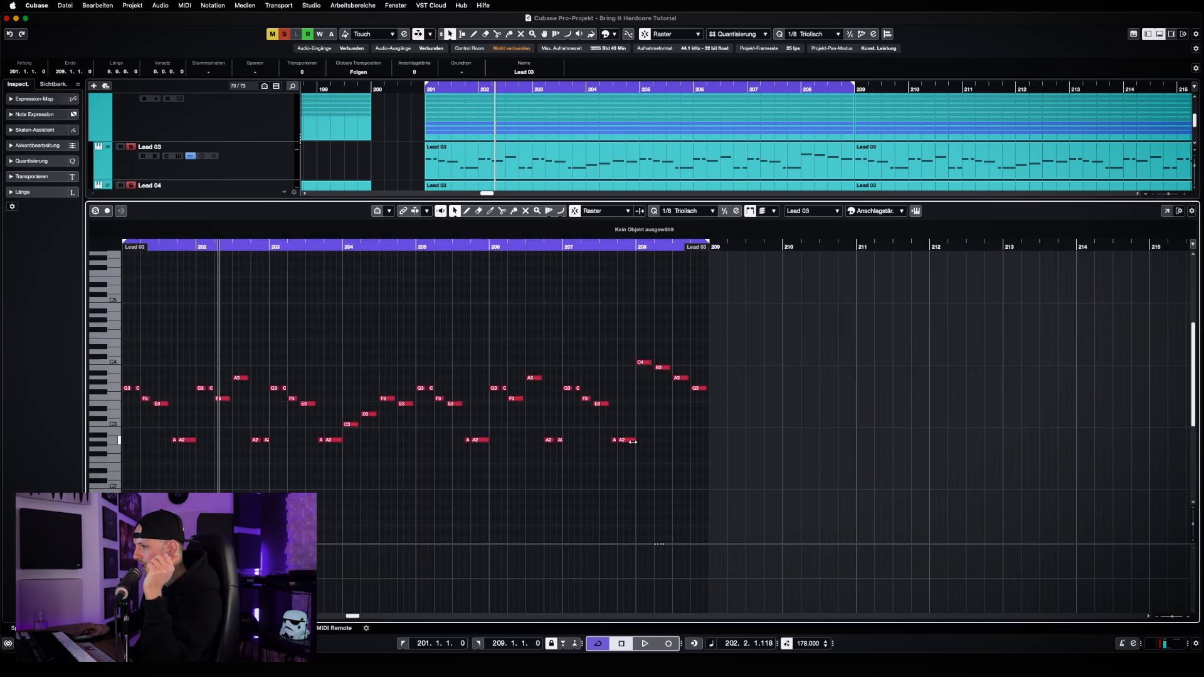
pyautogui.press('g')
pyautogui.press('g')
pyautogui.press('h')
pyautogui.press('h')
pyautogui.press('h')
pyautogui.press('h')
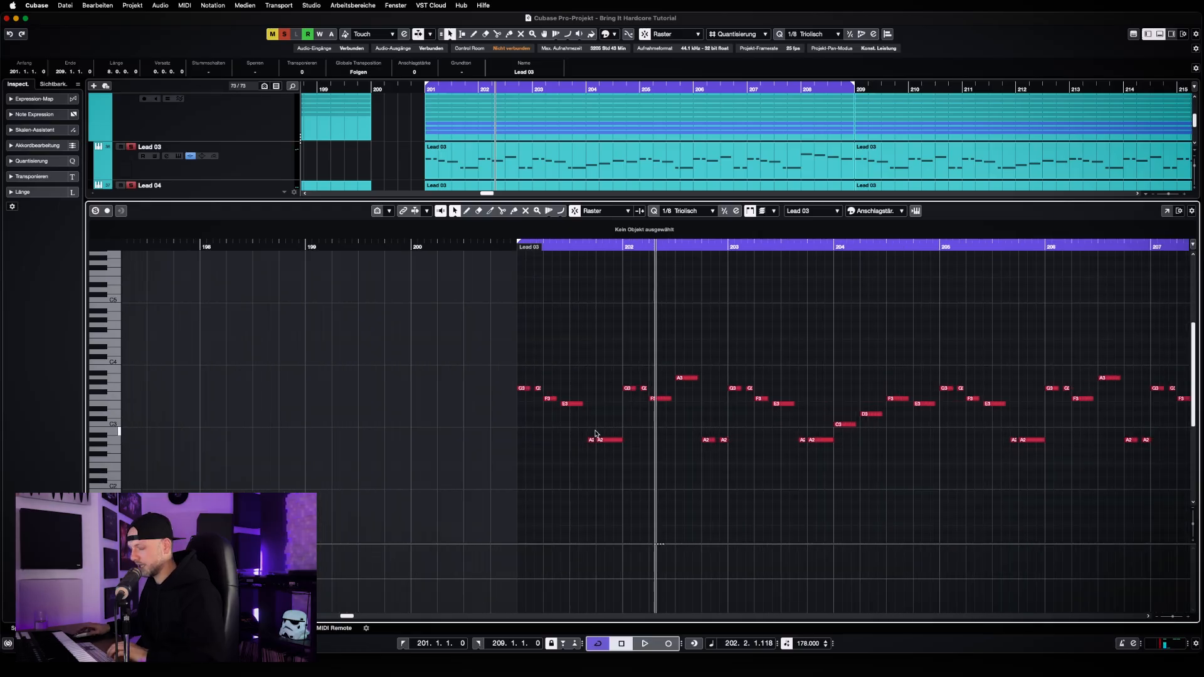
pyautogui.press('Return')
# Extend the start of Lead 10's clip one beat earlier, to 200.4.1
pyautogui.press('KP_1')
pyautogui.press('h')
pyautogui.press('h')
pyautogui.press('h')
pyautogui.press('h')
pyautogui.press('h')
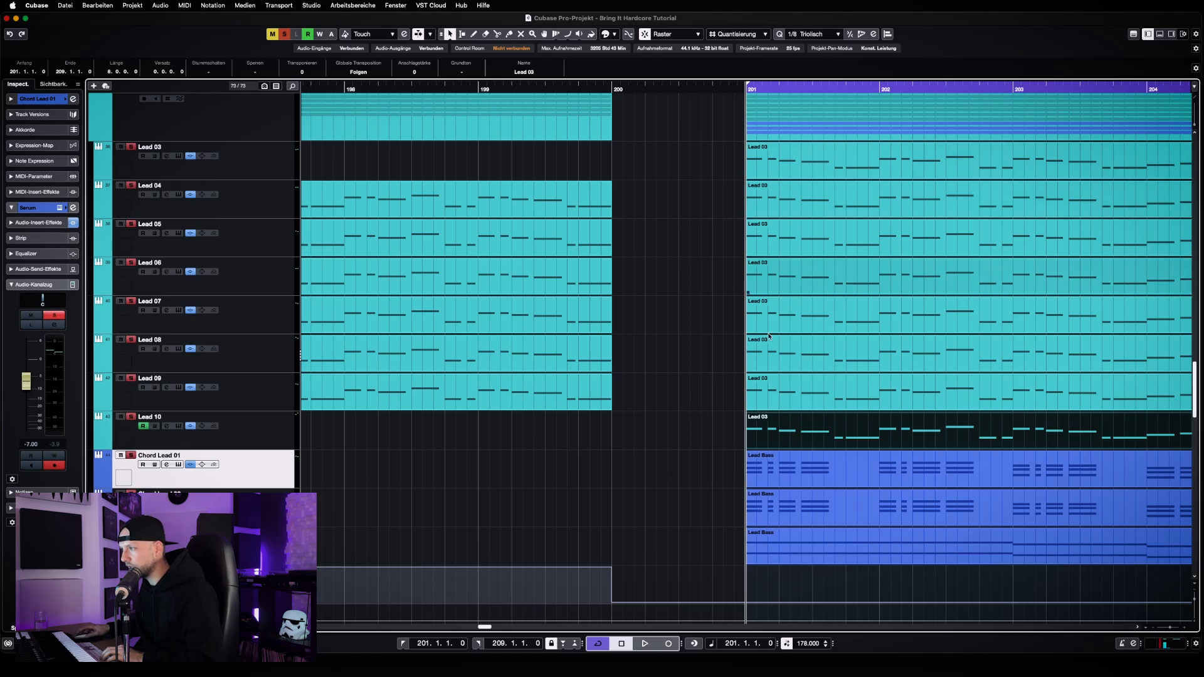
pyautogui.moveTo(746, 447); pyautogui.dragTo(713, 449)
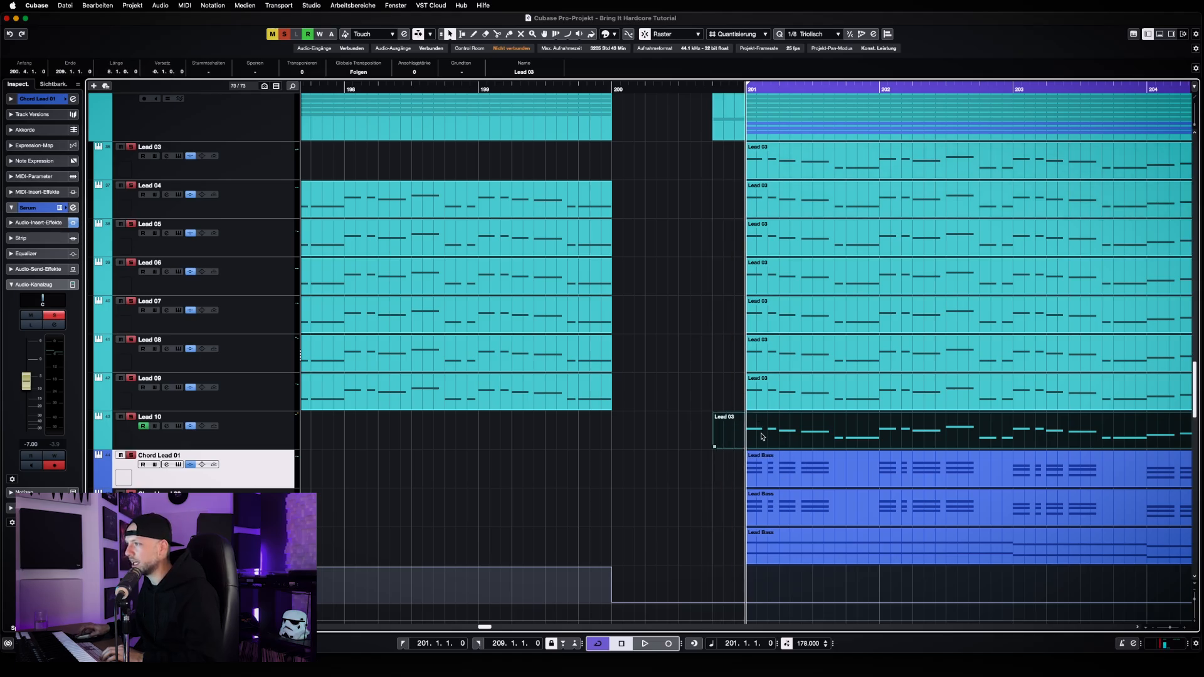
# Open Lead 10's clip and stack one-beat notes at 200.4.1, starting at F3 and climbing G3, A3, B3, C4, D4, E4 and F#4
pyautogui.press('Return')
pyautogui.press('h')
pyautogui.press('h')
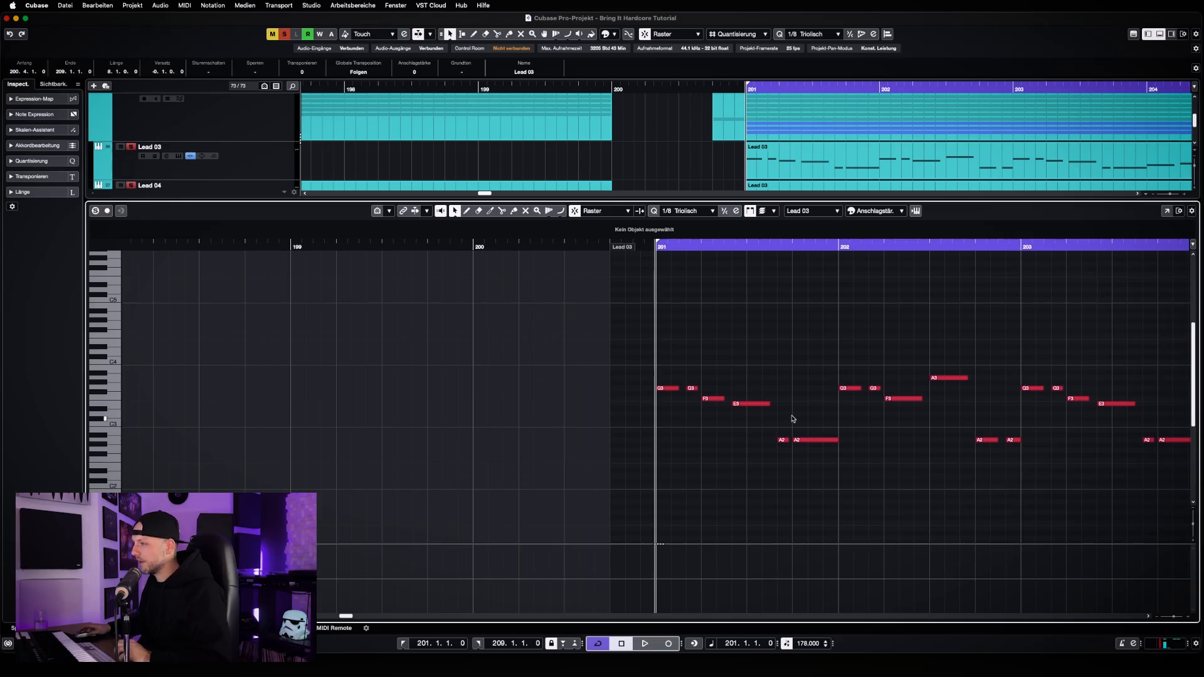
pyautogui.click(748, 404)
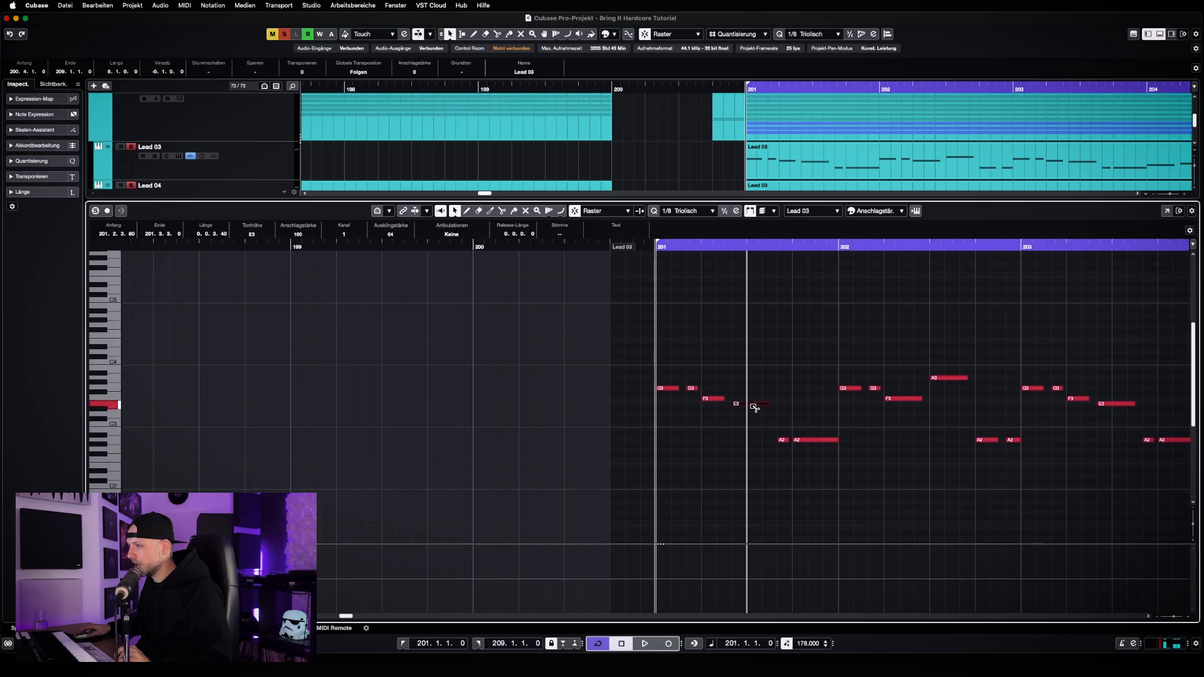
pyautogui.moveTo(754, 407); pyautogui.dragTo(631, 402)
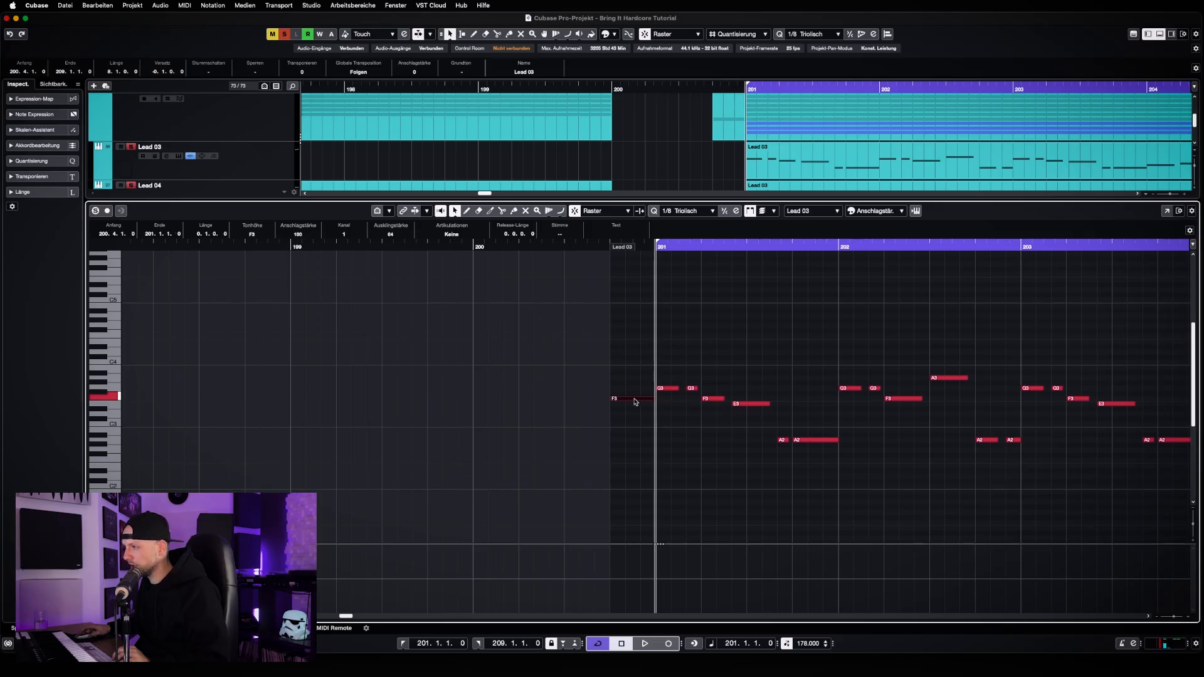
pyautogui.moveTo(636, 401); pyautogui.dragTo(641, 333)
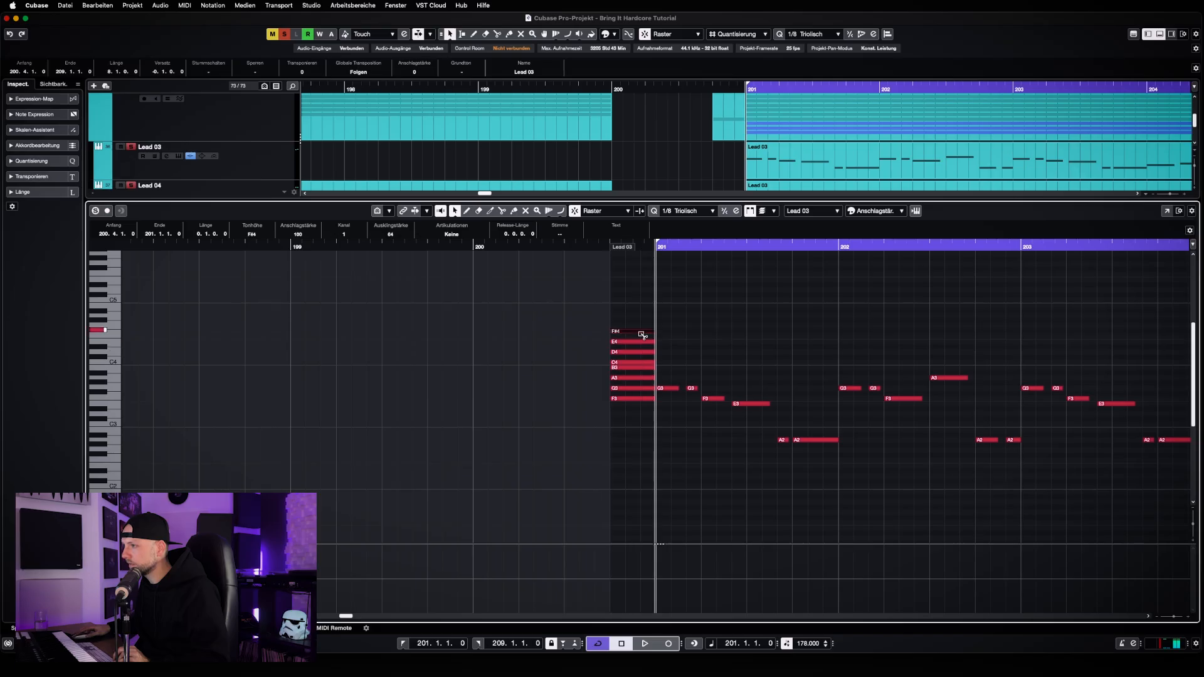
# Replace the stack's F#4 with F4 and extend it with G4 and A4 above and E3 down to A2 below, without accidentals
pyautogui.keyDown('alt'); pyautogui.click(642, 332); pyautogui.keyUp('alt')
pyautogui.press('Delete')
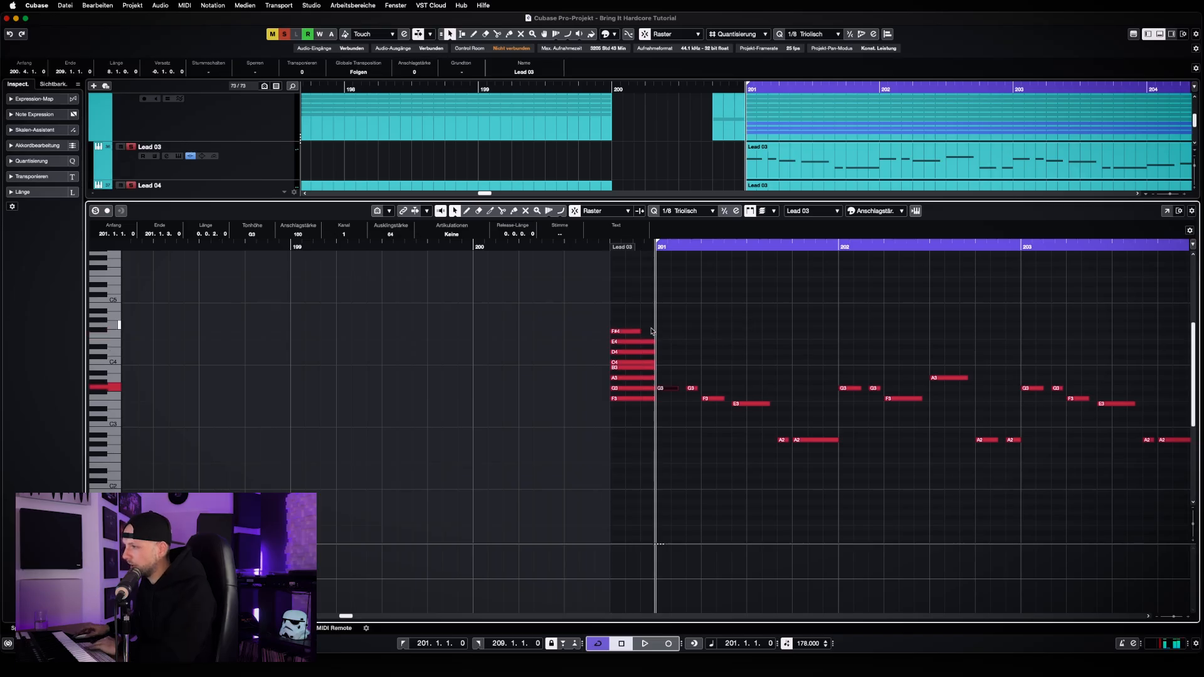
pyautogui.moveTo(640, 332)
pyautogui.mouseDown()
pyautogui.moveTo(653, 332)
pyautogui.moveTo(635, 319)
pyautogui.mouseUp()
pyautogui.press('Down')
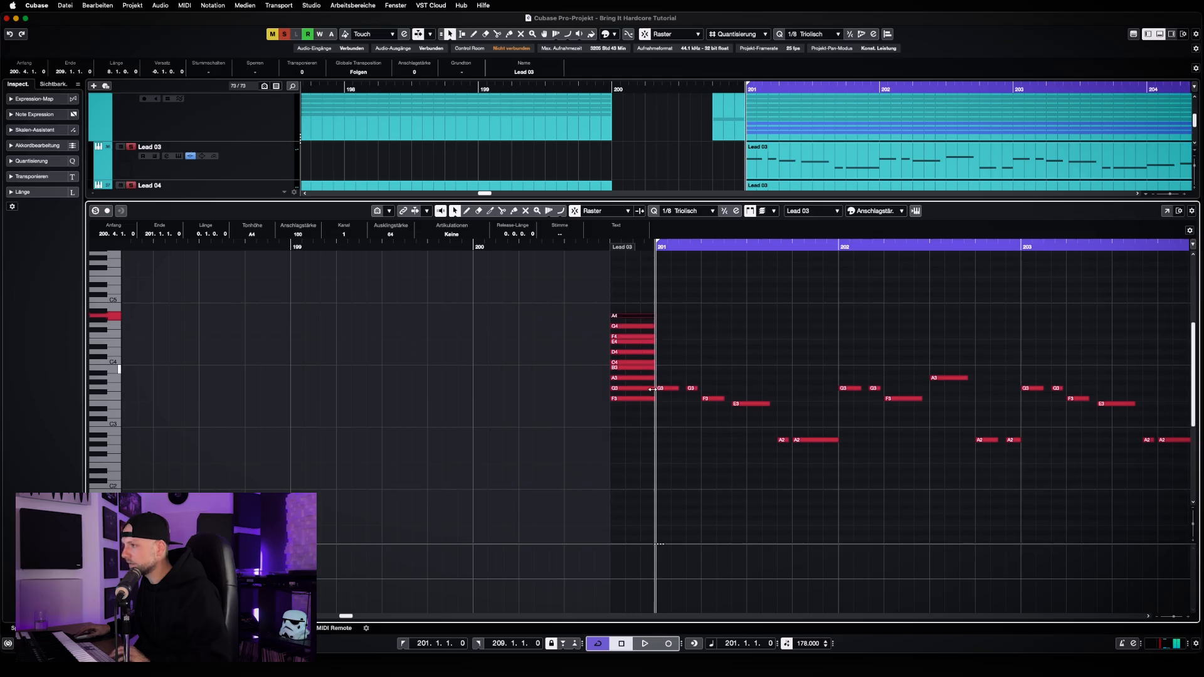
pyautogui.moveTo(635, 401); pyautogui.dragTo(635, 442)
pyautogui.click(725, 473)
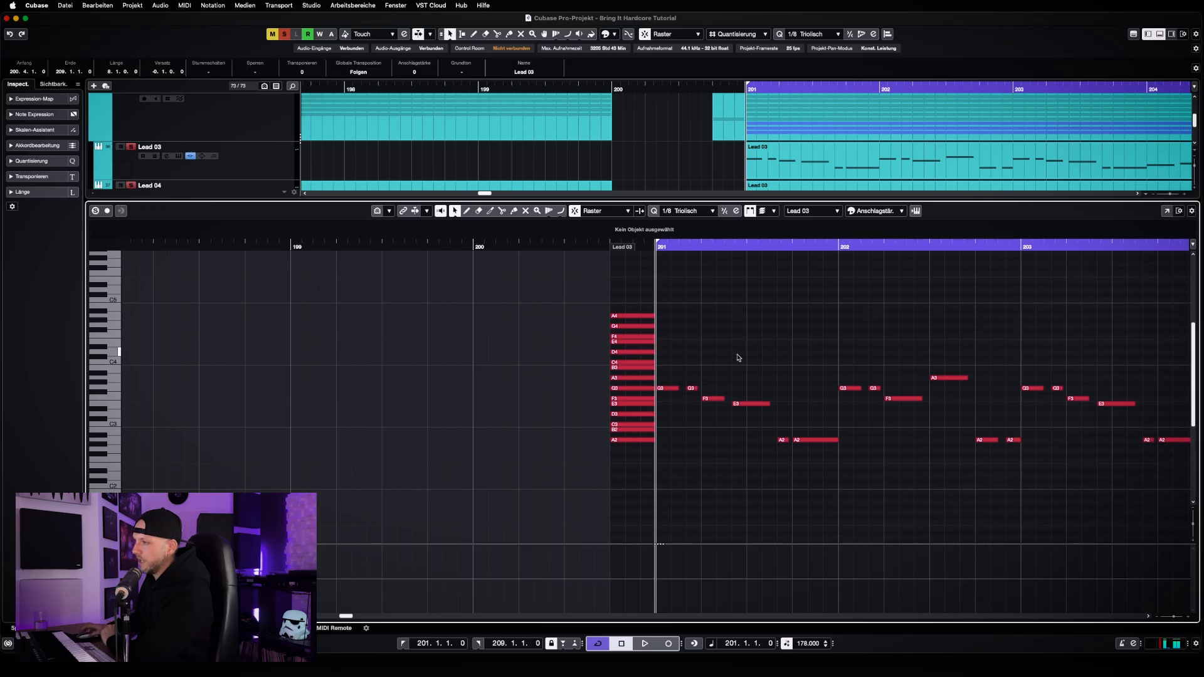
# Transpose all stacked notes in the beat before bar 201 down two semitones, so they span G2 to G4
pyautogui.click(701, 245)
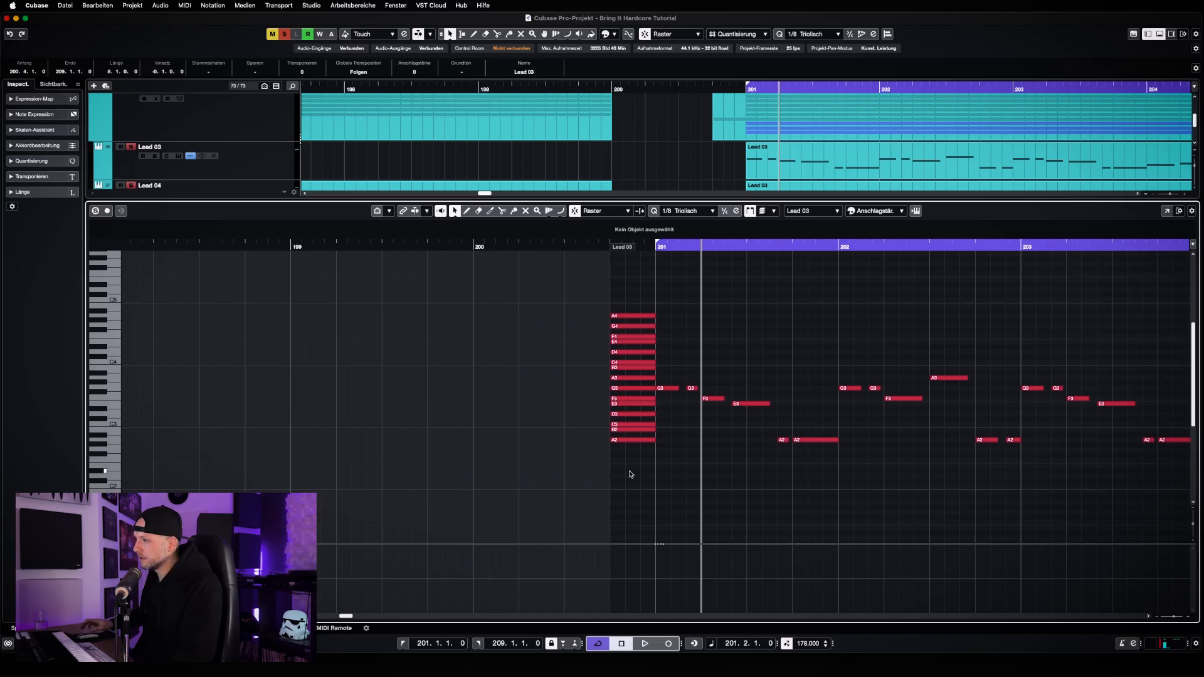
pyautogui.moveTo(629, 471); pyautogui.dragTo(576, 306)
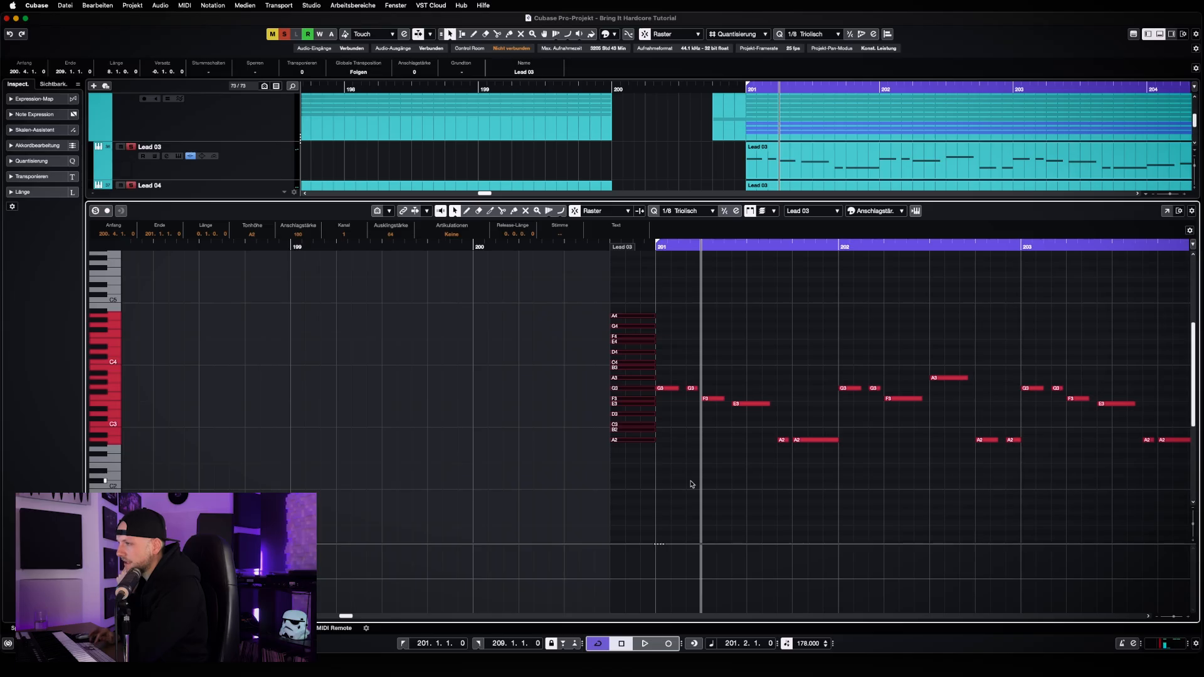
pyautogui.press('Down')
pyautogui.press('Down')
pyautogui.click(691, 484)
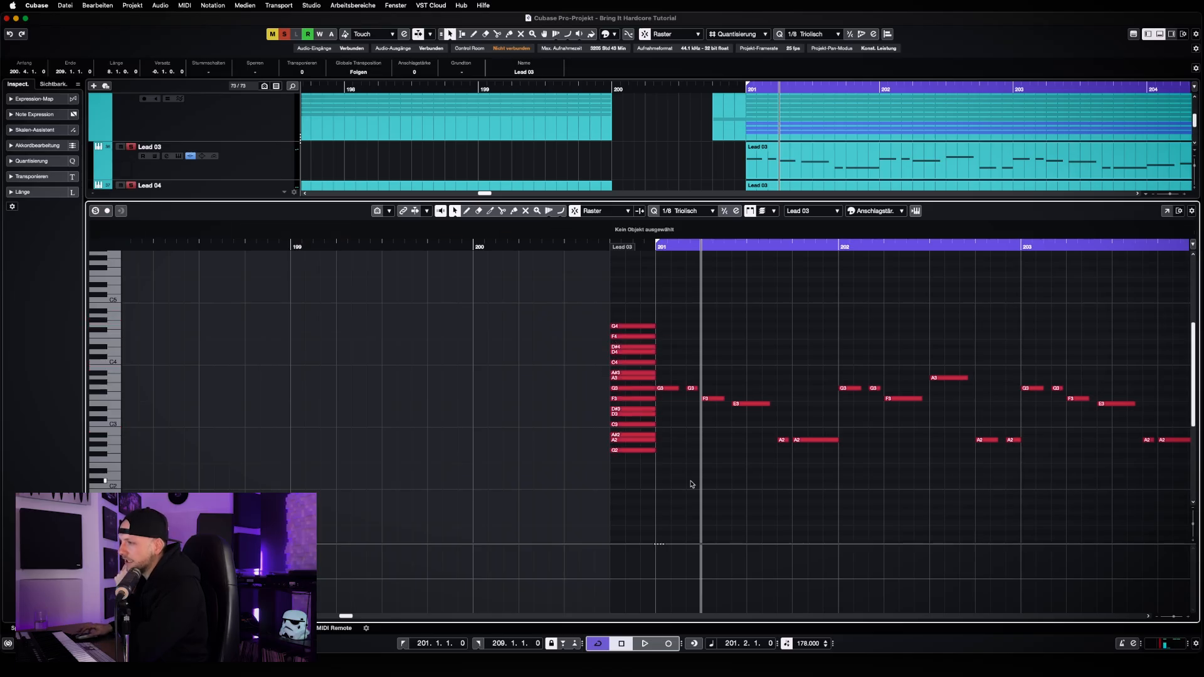
# Lower the whole note stack by two more semitones, one at a time, so it spans F2 to F4
pyautogui.moveTo(640, 477); pyautogui.dragTo(602, 310)
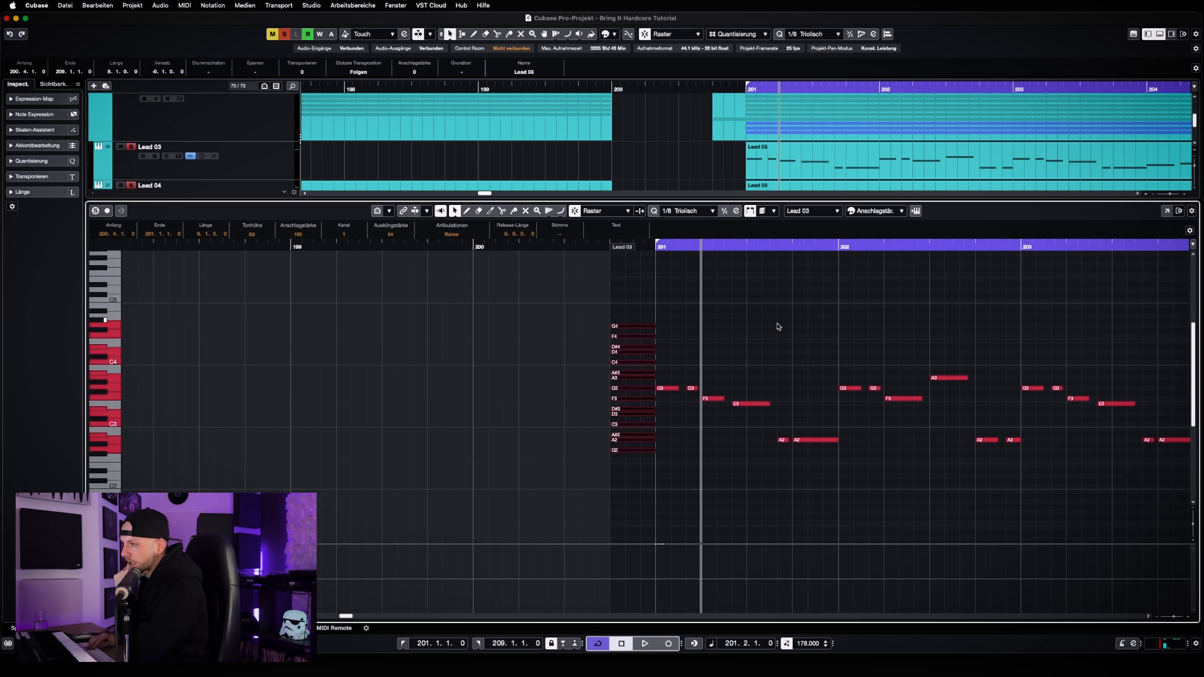
pyautogui.press('Down')
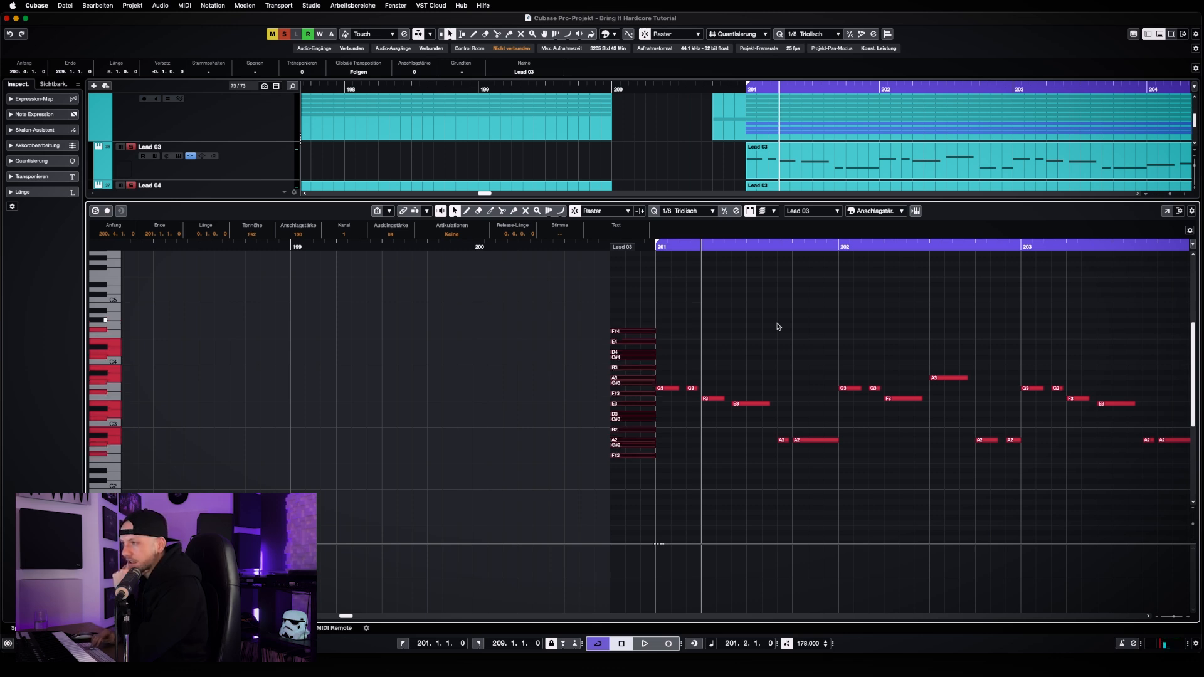
pyautogui.click(778, 326)
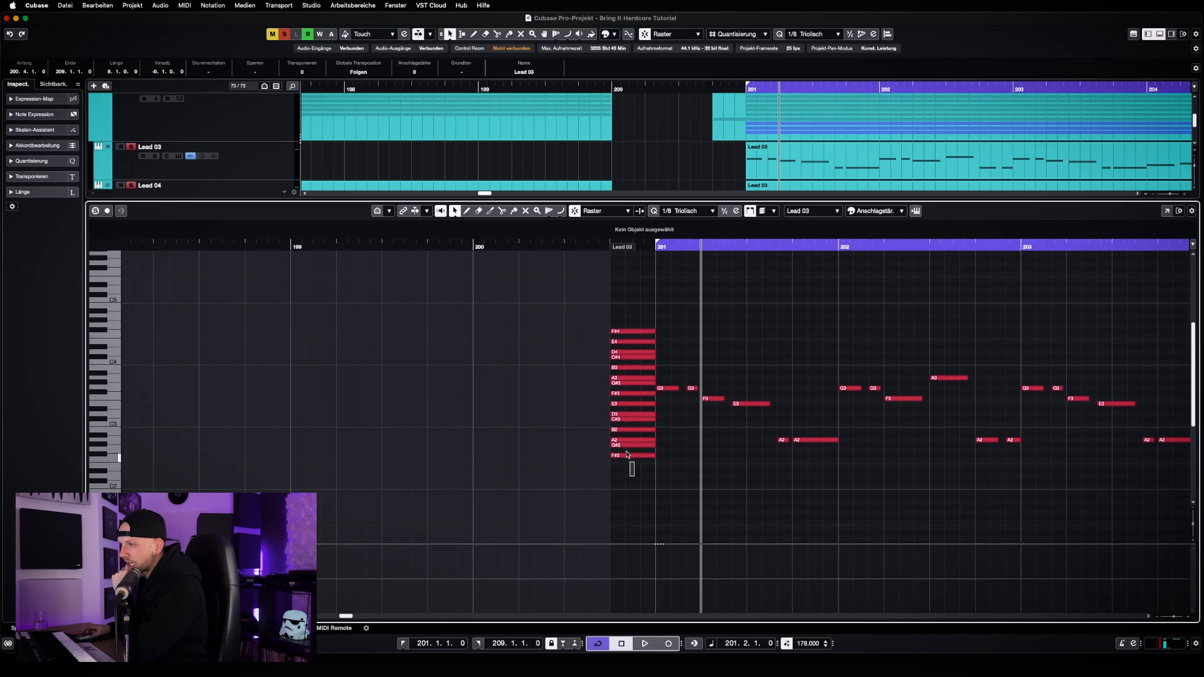
pyautogui.moveTo(635, 478); pyautogui.dragTo(612, 322)
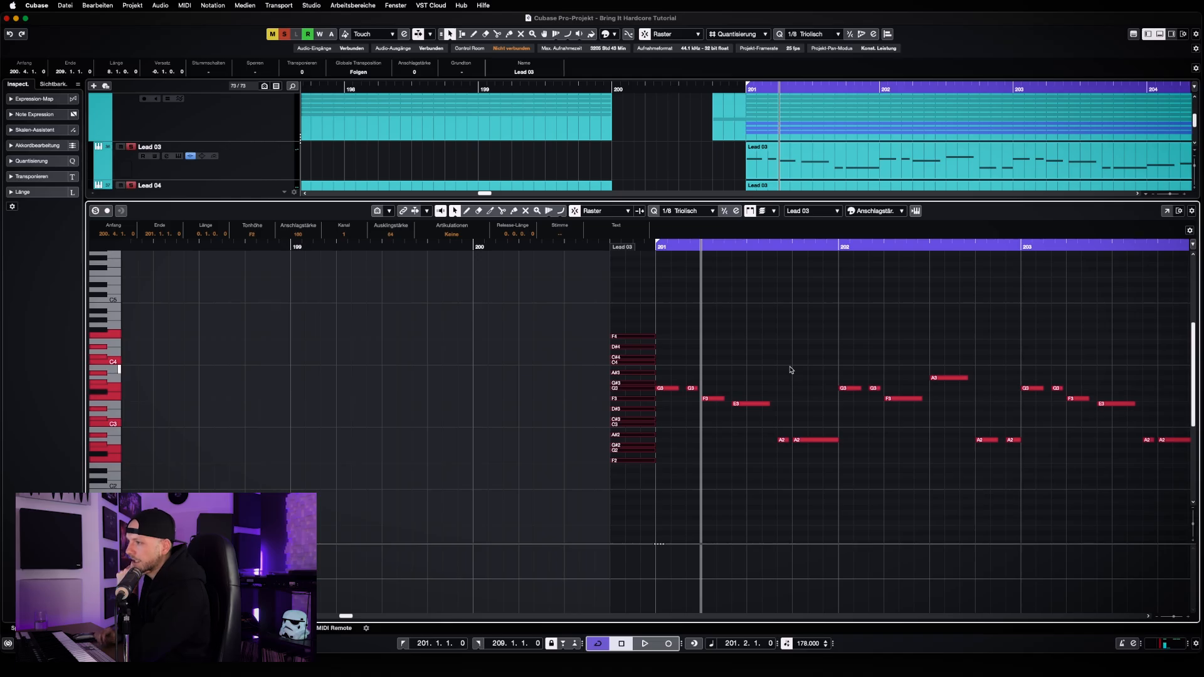
pyautogui.click(730, 337)
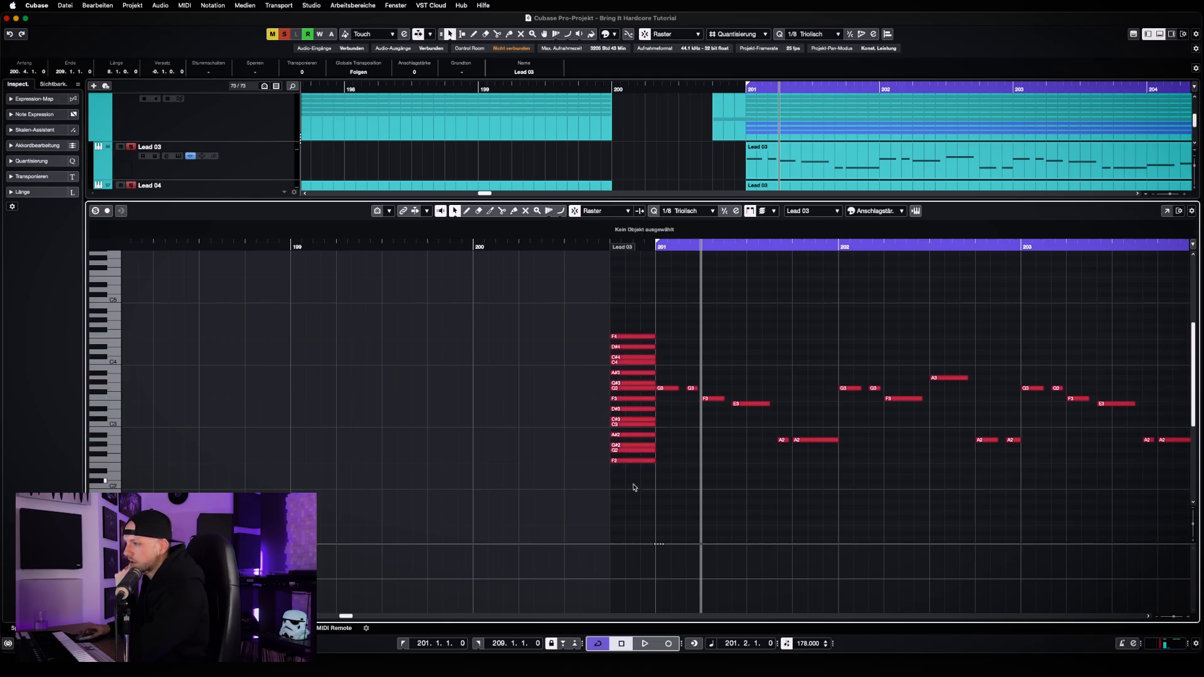
# Examine the selected note stack against the melody from bar 201 onward, then deselect it and close the editor
pyautogui.moveTo(634, 488); pyautogui.dragTo(568, 322)
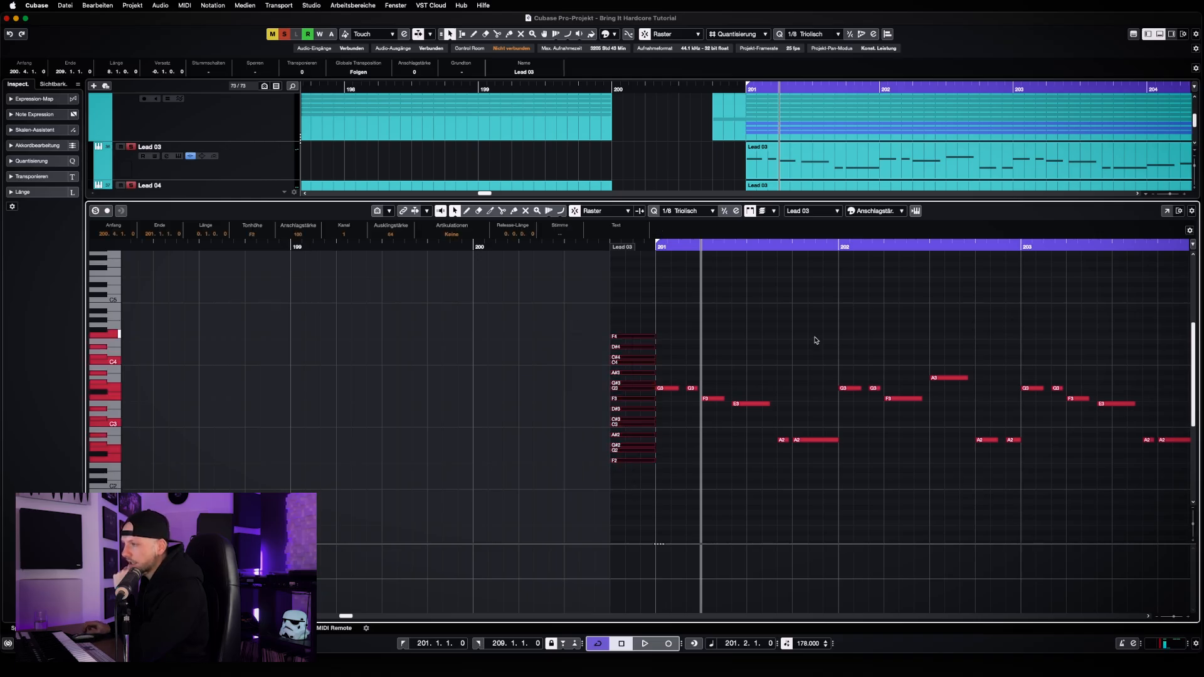
pyautogui.press('g')
pyautogui.press('g')
pyautogui.press('g')
pyautogui.press('g')
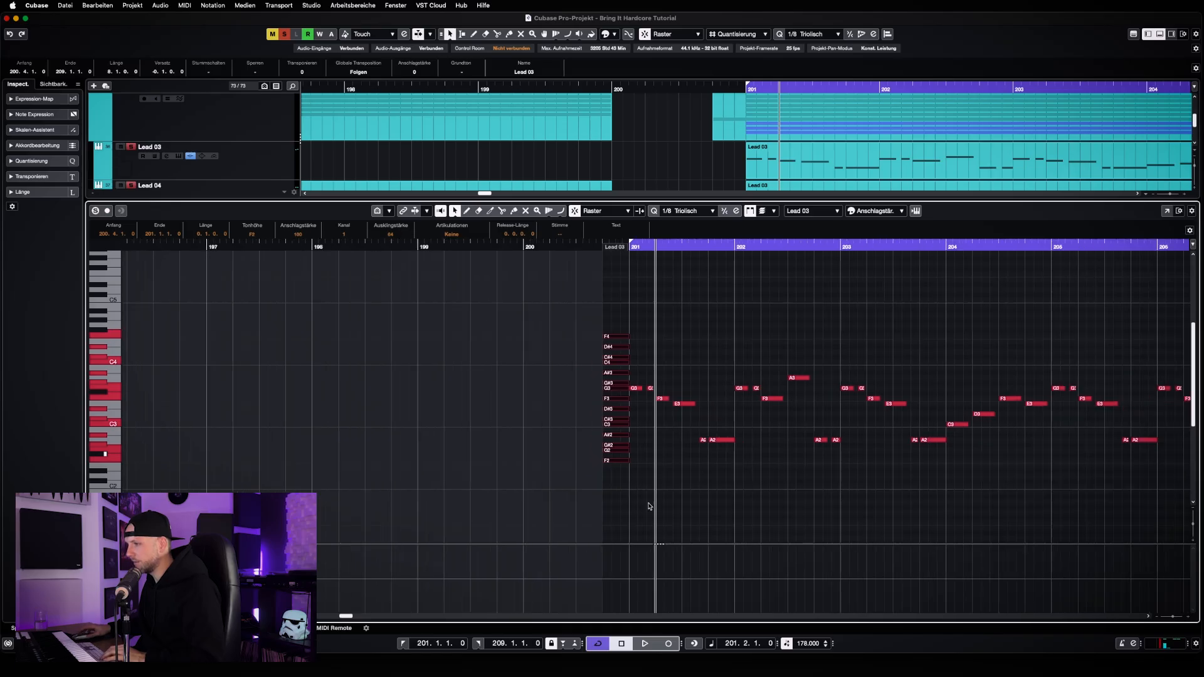
pyautogui.moveTo(346, 616); pyautogui.dragTo(349, 617)
pyautogui.press('h')
pyautogui.press('h')
pyautogui.press('h')
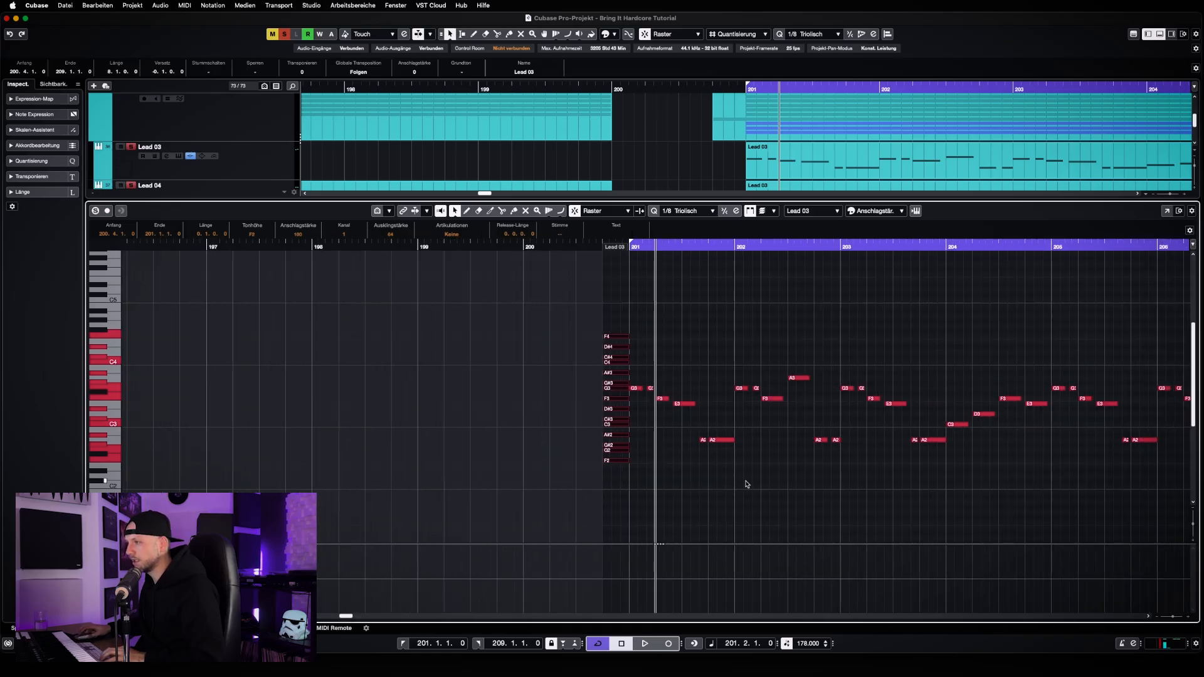
pyautogui.press('h')
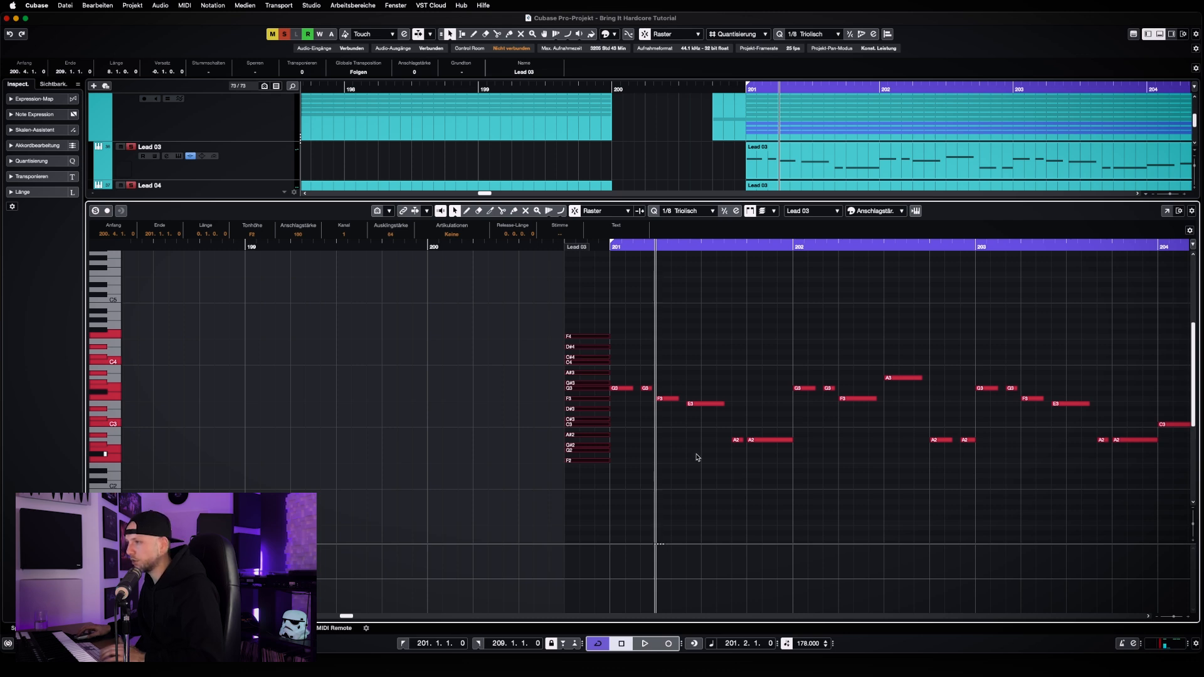
pyautogui.click(721, 473)
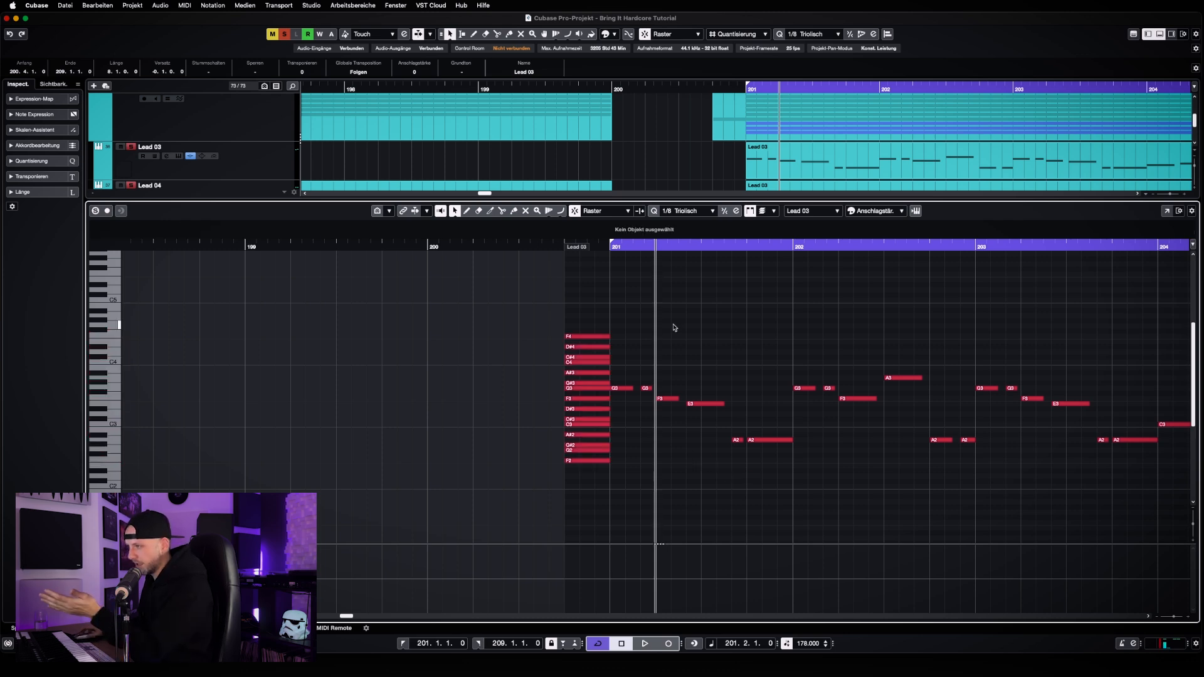
pyautogui.press('Return')
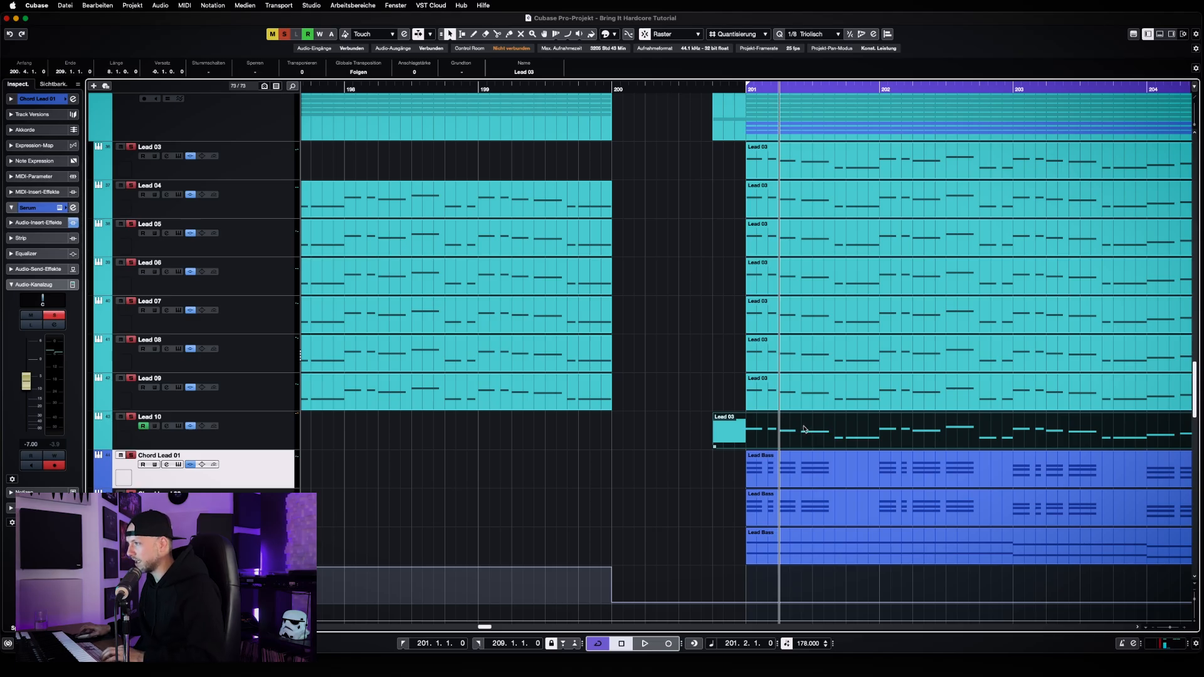
pyautogui.moveTo(487, 628); pyautogui.dragTo(489, 630)
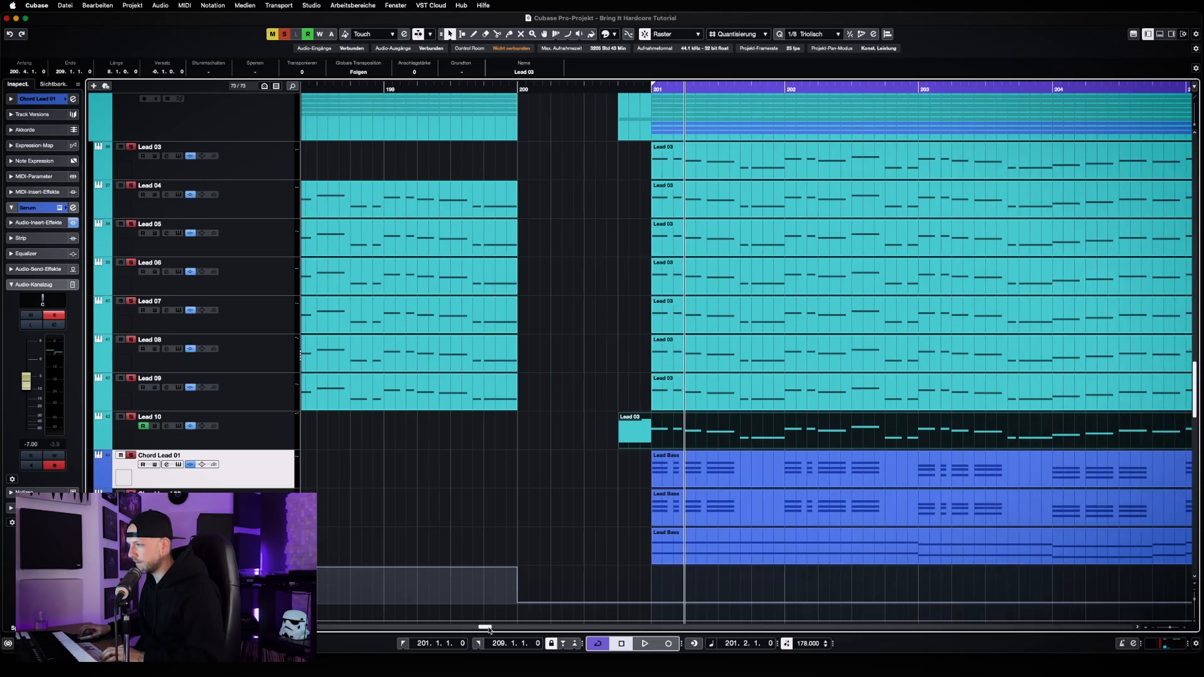
# Reopen Lead 10's clip and mute all stacked notes in the beat before bar 201
pyautogui.doubleClick(711, 438)
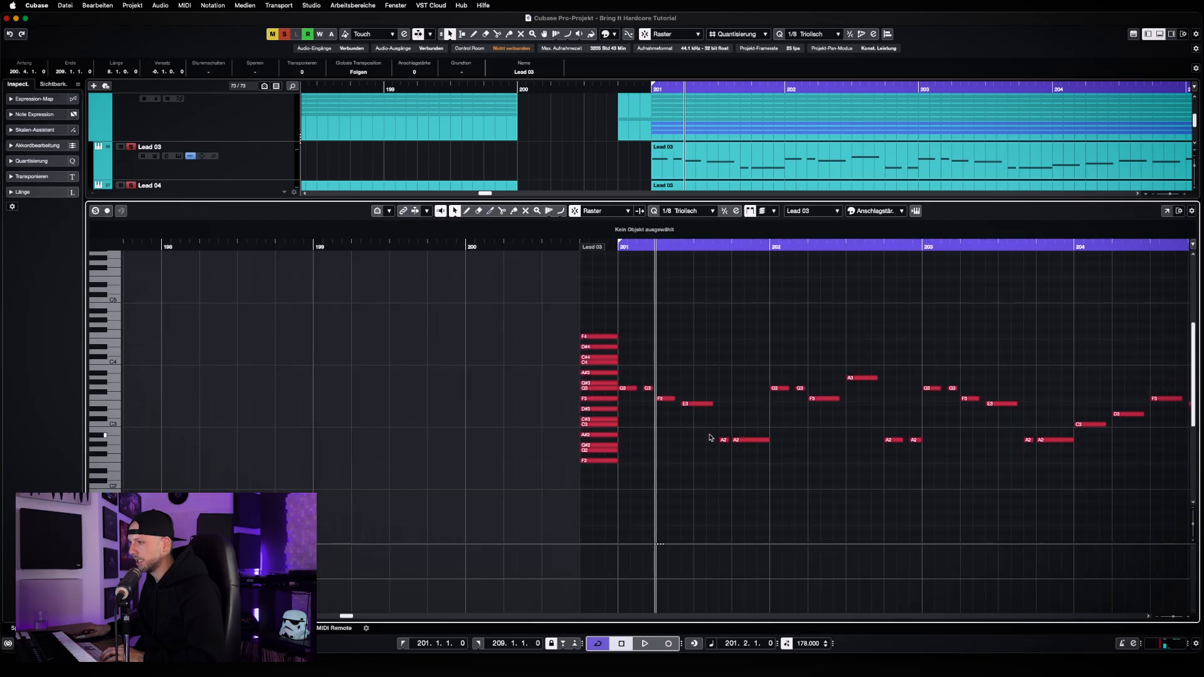
pyautogui.rightClick(696, 424)
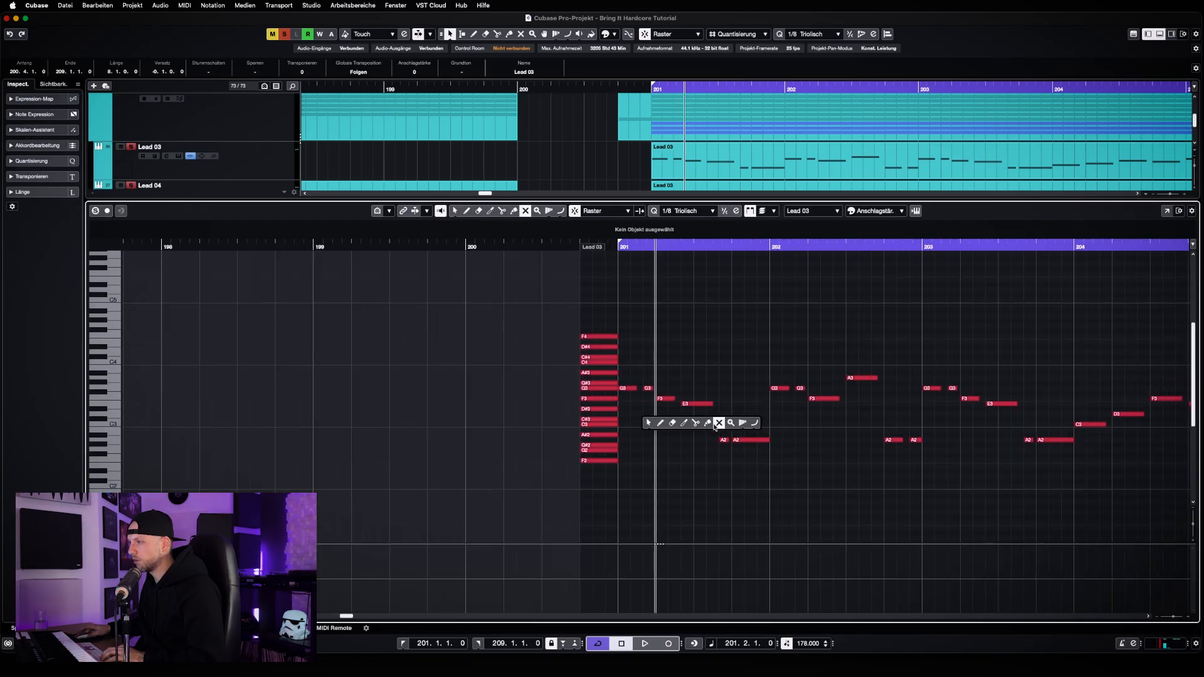
pyautogui.click(719, 423)
pyautogui.moveTo(533, 320); pyautogui.dragTo(598, 483)
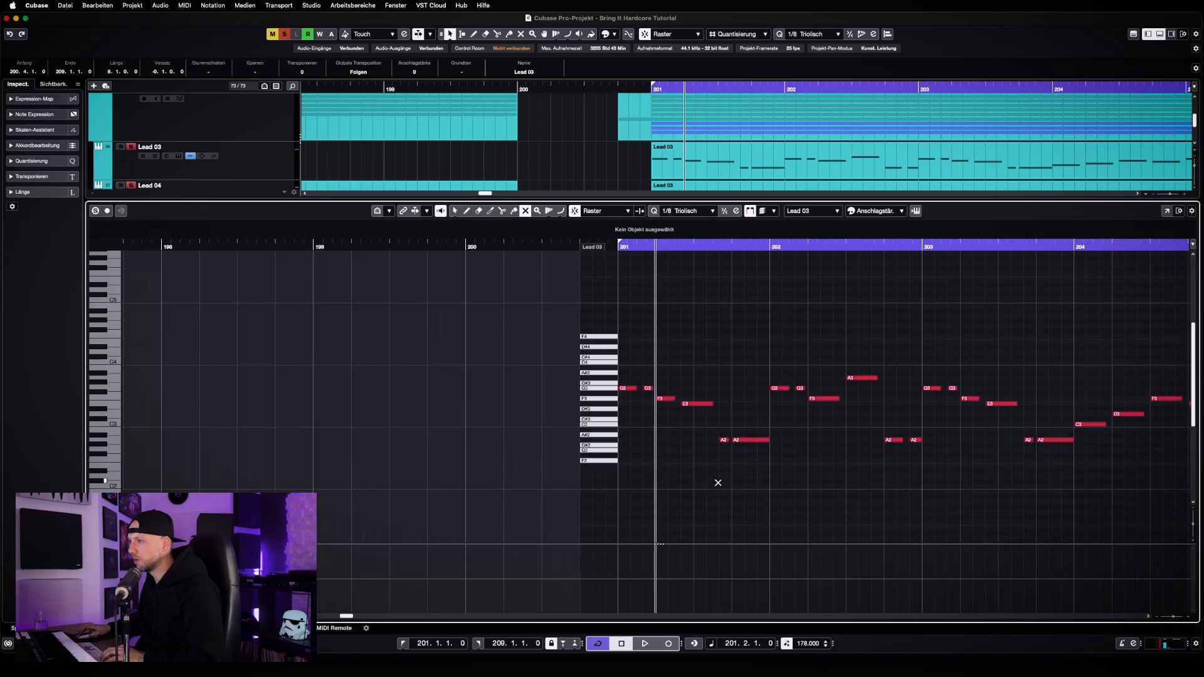
pyautogui.press('1')
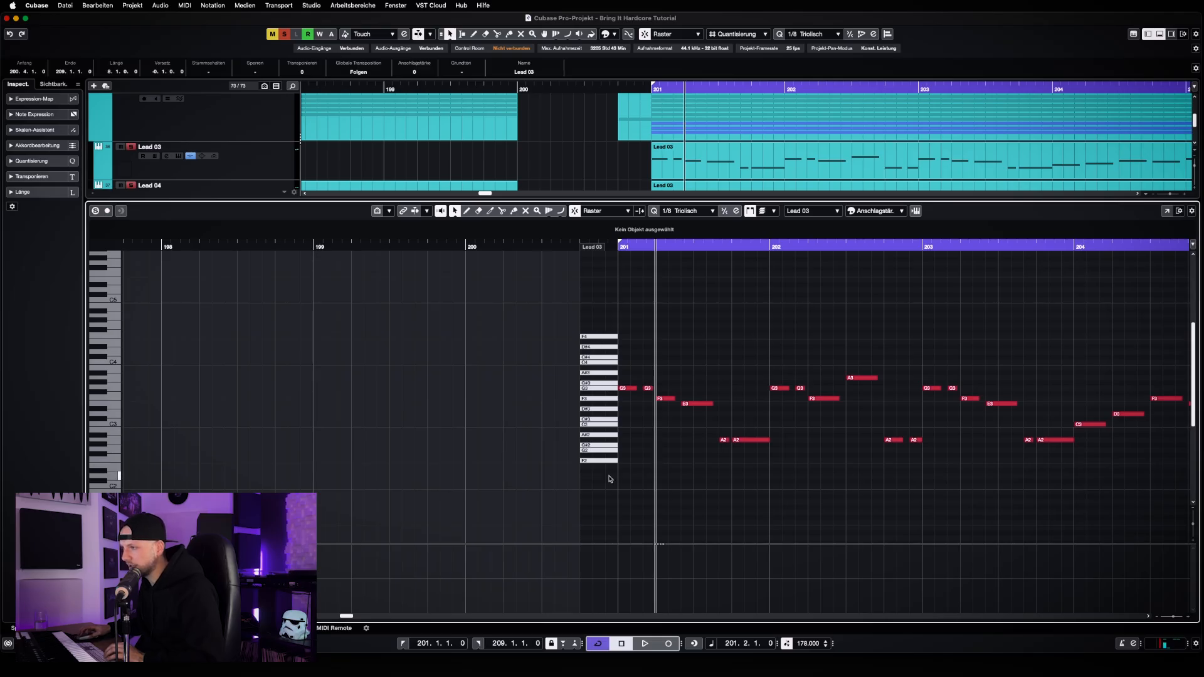
# Raise the second, third and fourth melody notes of bar 201 to G#3, A#3 and C4
pyautogui.click(648, 388)
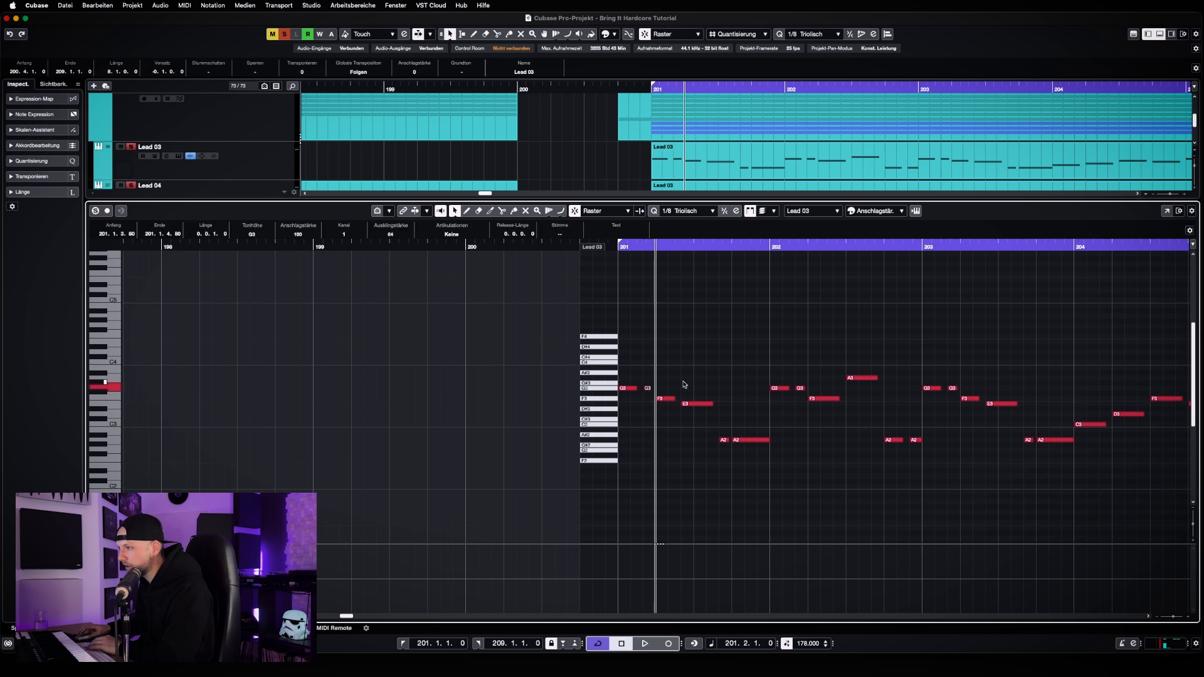
pyautogui.press('Up')
pyautogui.moveTo(671, 384); pyautogui.dragTo(699, 423)
pyautogui.press('Up')
pyautogui.press('Up')
pyautogui.press('Up')
pyautogui.press('Up')
pyautogui.press('Up')
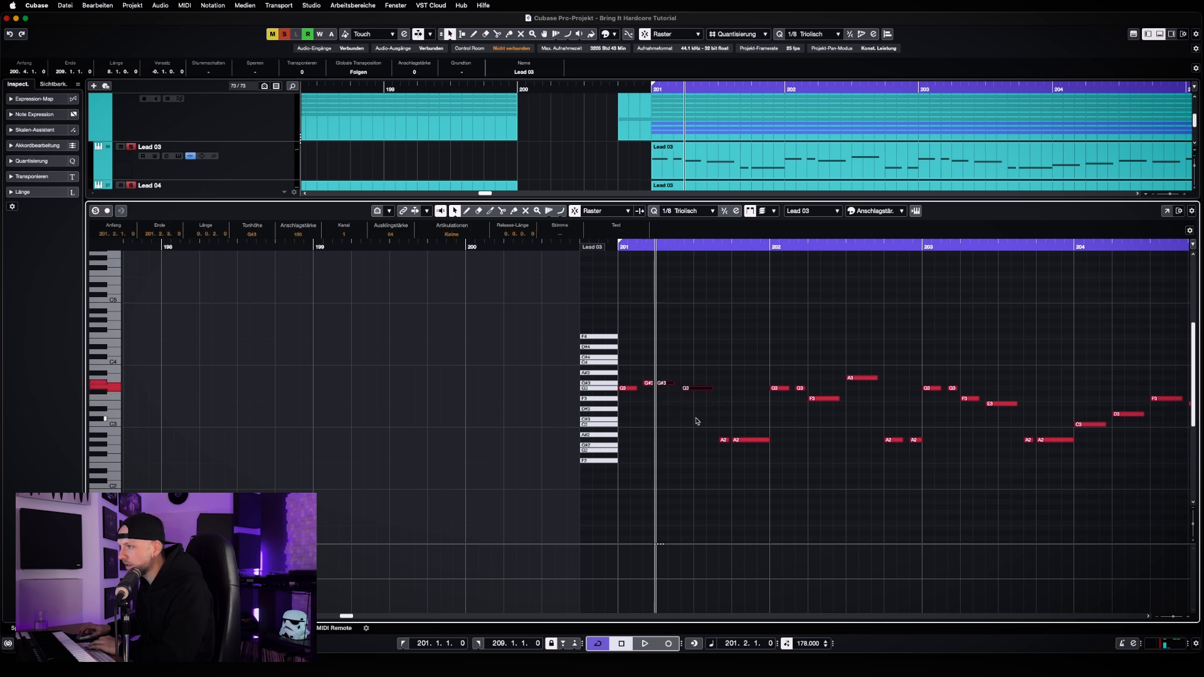
pyautogui.click(699, 378)
pyautogui.press('Up')
pyautogui.press('Up')
pyautogui.press('Up')
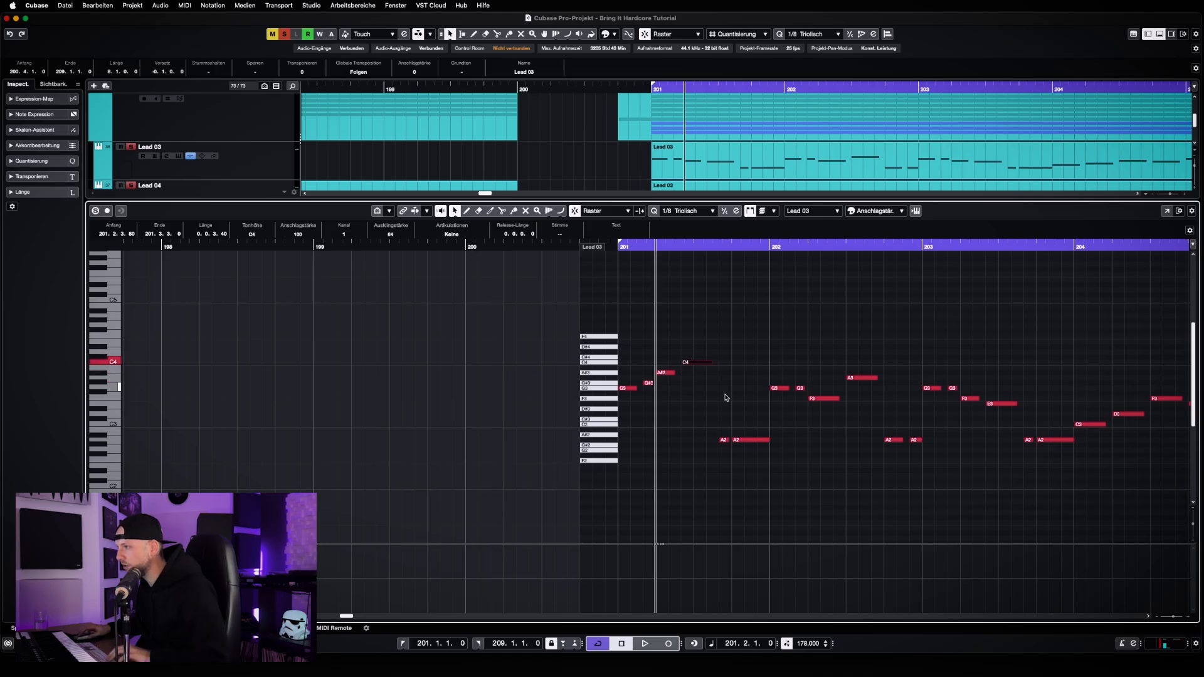
# Raise the last two melody notes of bar 201 to C#4
pyautogui.click(721, 429)
pyautogui.moveTo(720, 429); pyautogui.dragTo(735, 441)
pyautogui.hotkey('shift', 'Up')
pyautogui.press('Up')
pyautogui.press('Up')
pyautogui.press('Up')
pyautogui.press('Up')
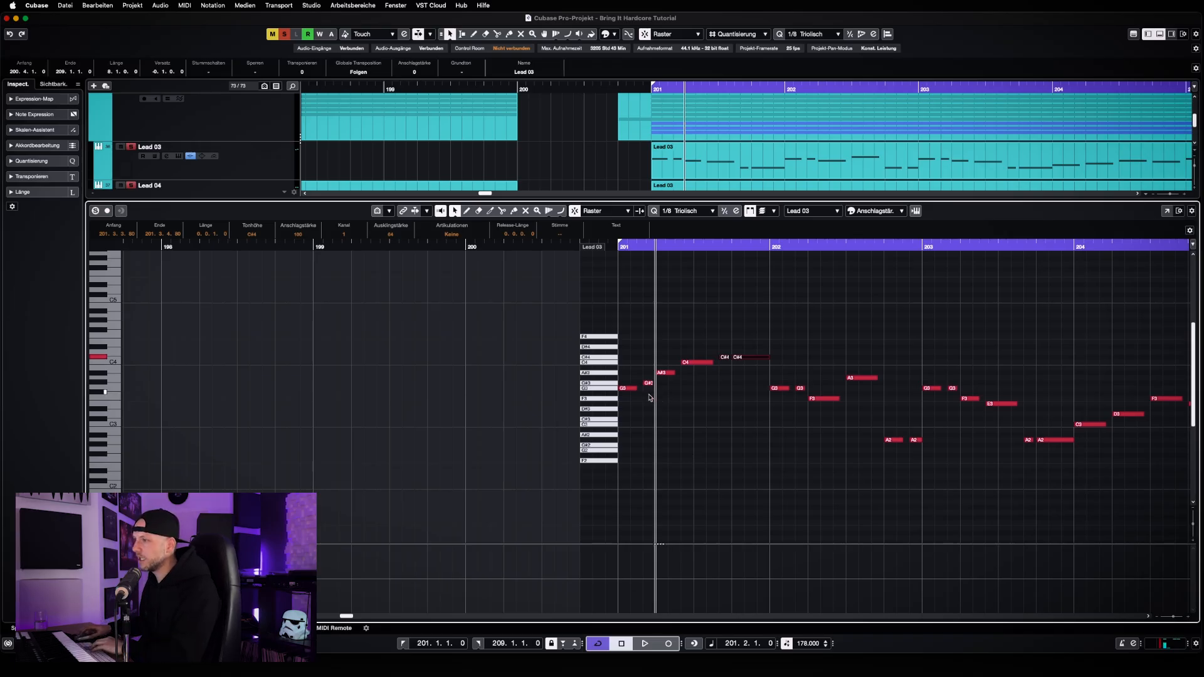
# Transpose all of bar 201's melody notes down two semitones, and lower the second note one more to F3
pyautogui.moveTo(633, 402); pyautogui.dragTo(735, 355)
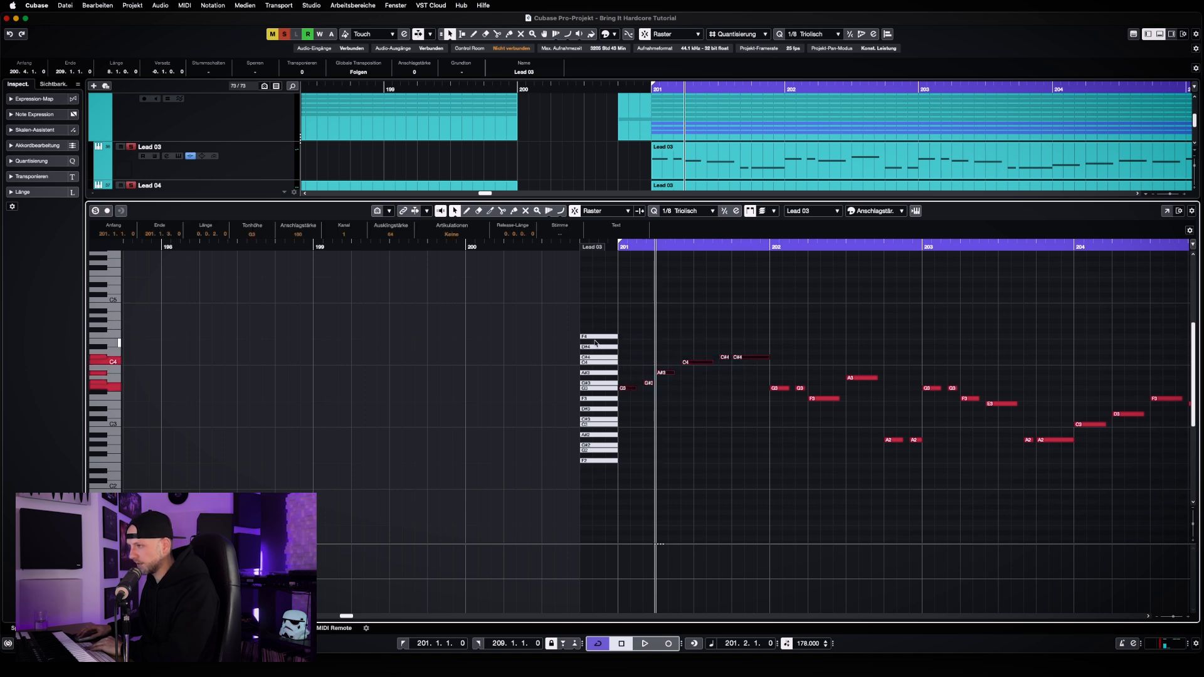
pyautogui.press('Down')
pyautogui.press('Down')
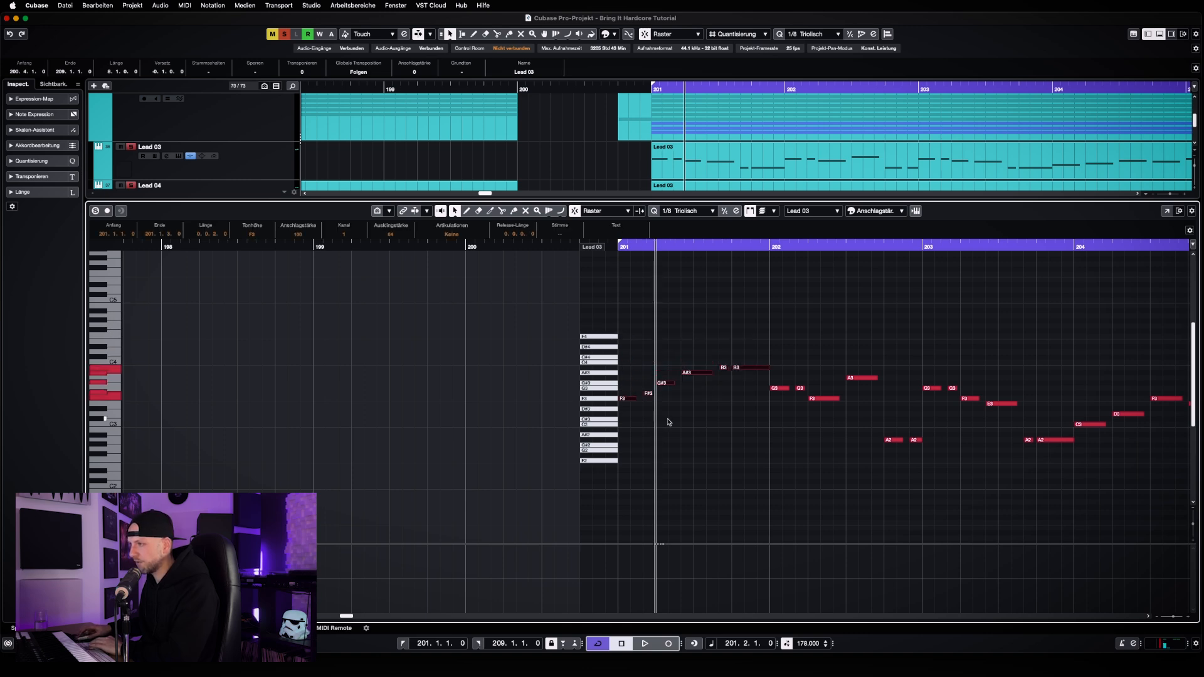
pyautogui.click(650, 393)
pyautogui.press('Down')
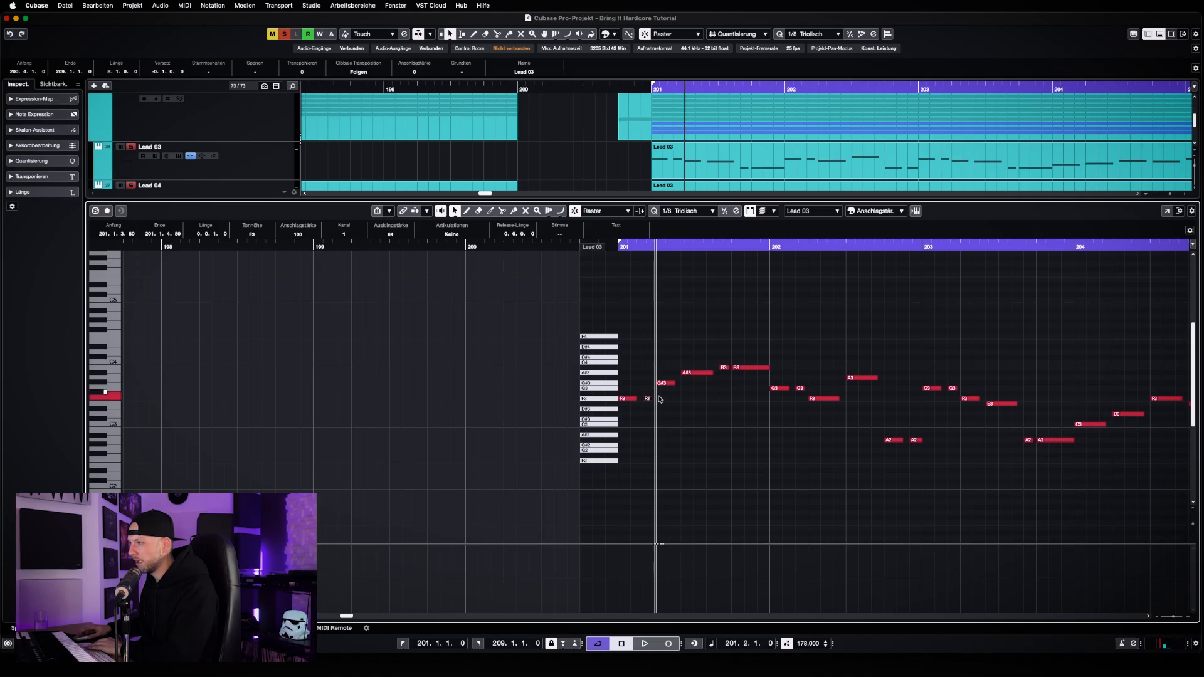
# Lower the remaining melody notes of bar 201, from the third to the last, to F3
pyautogui.click(669, 382)
pyautogui.press('Down')
pyautogui.press('Down')
pyautogui.press('Down')
pyautogui.click(690, 373)
pyautogui.press('Down')
pyautogui.press('Down')
pyautogui.press('Down')
pyautogui.press('Down')
pyautogui.press('Down')
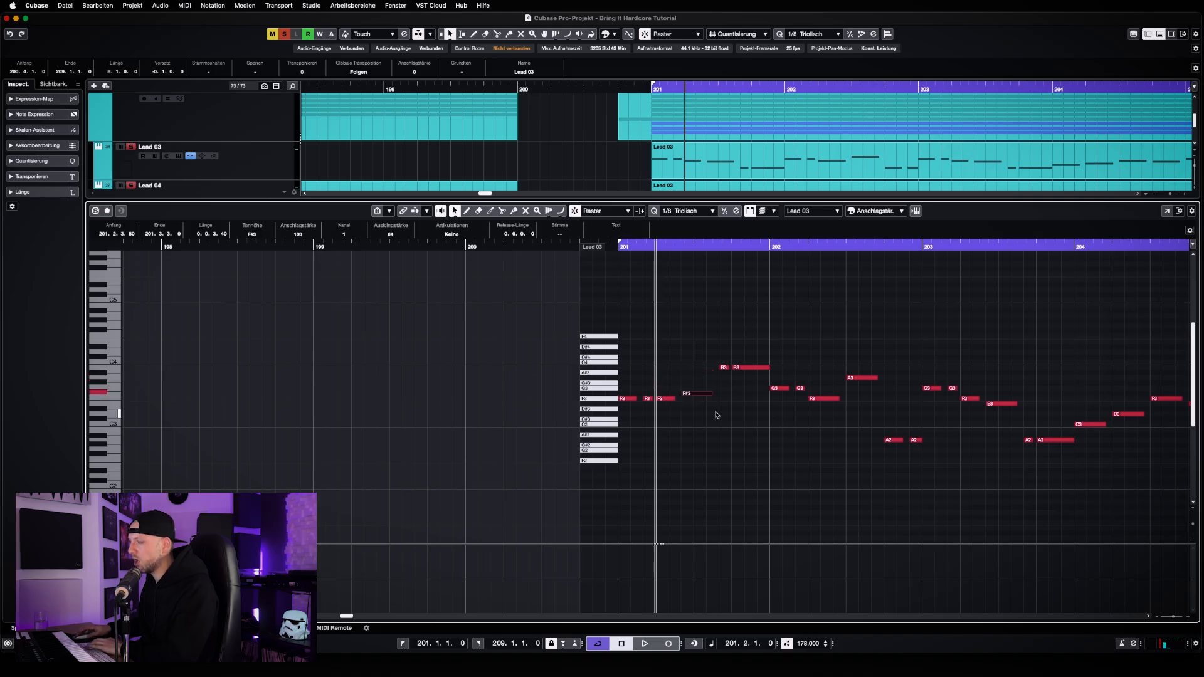
pyautogui.moveTo(721, 413); pyautogui.dragTo(746, 370)
pyautogui.press('Down')
pyautogui.press('Down')
pyautogui.press('Down')
pyautogui.press('Down')
pyautogui.press('Down')
pyautogui.press('Down')
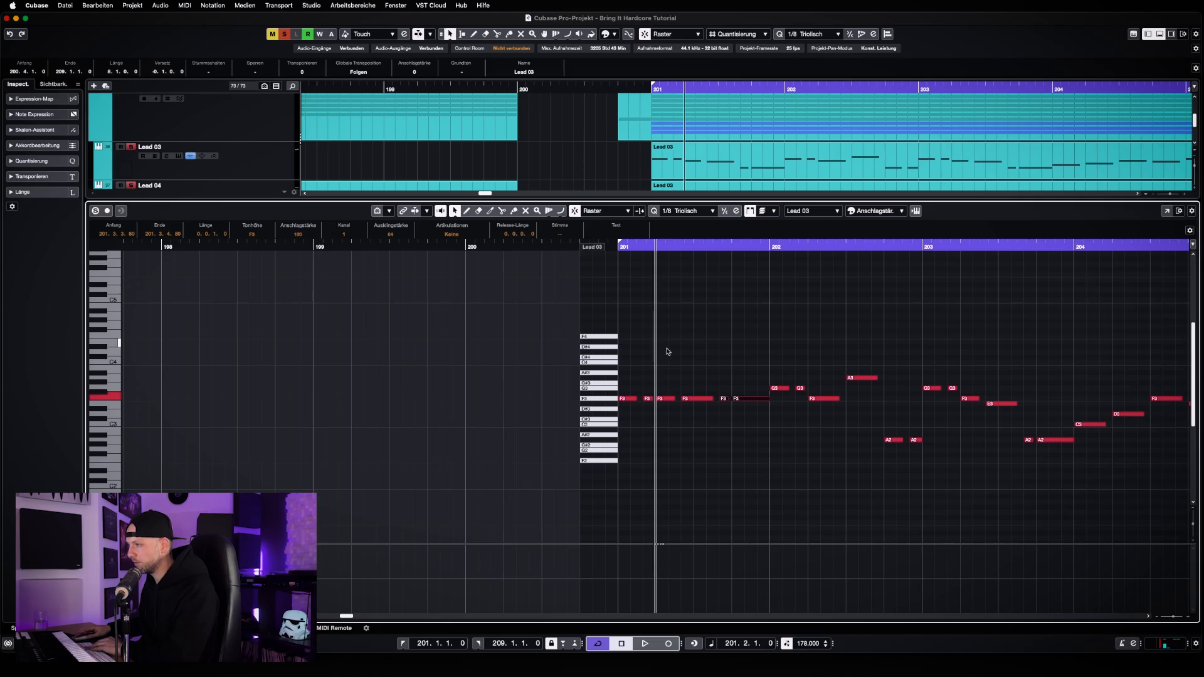
# Duplicate all of bar 201's F3 melody notes and raise the copies to G#3
pyautogui.moveTo(630, 388); pyautogui.dragTo(772, 412)
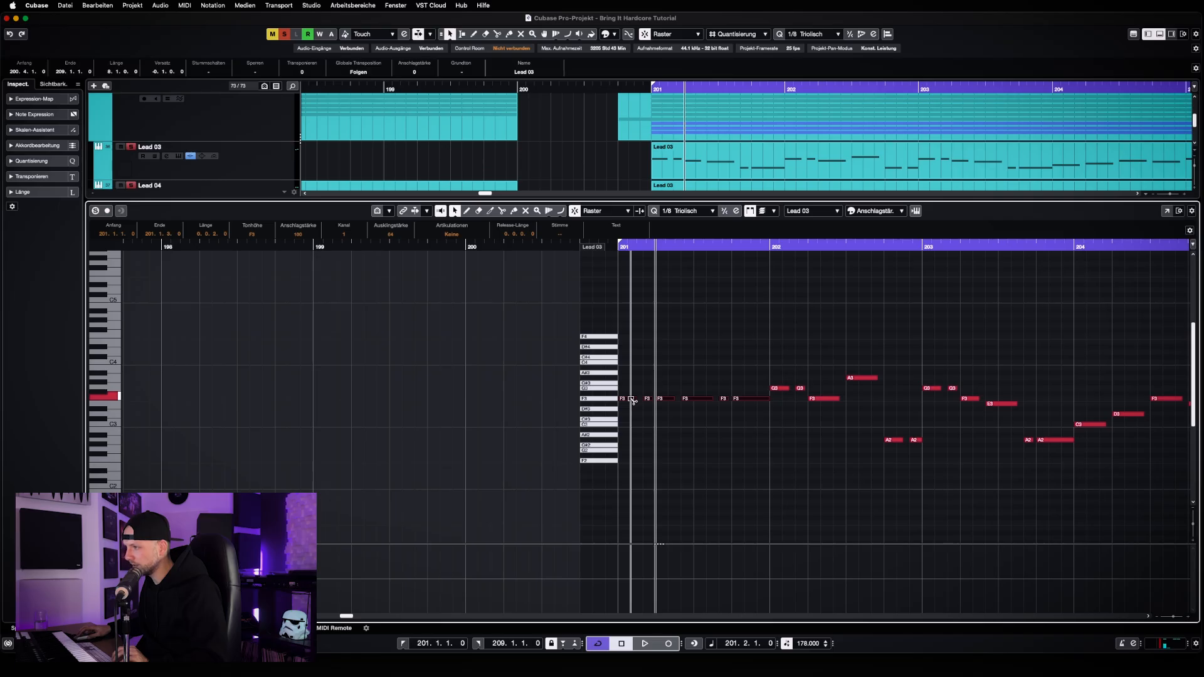
pyautogui.moveTo(631, 400); pyautogui.dragTo(631, 394)
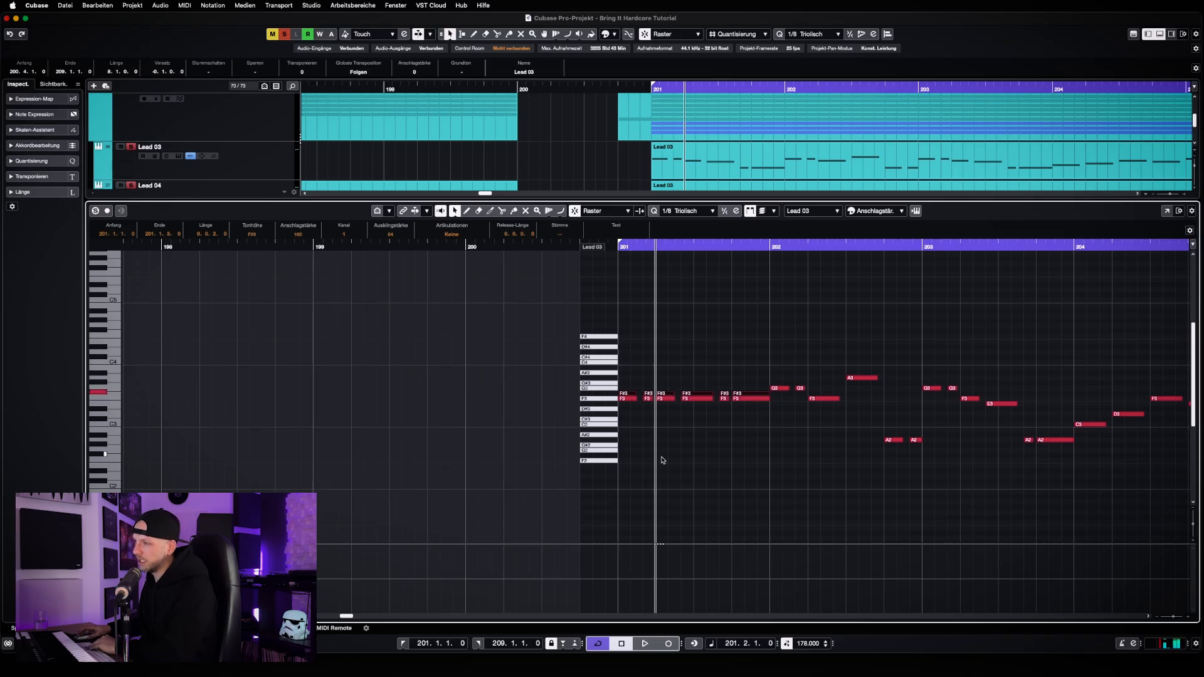
pyautogui.press('Up')
pyautogui.press('Up')
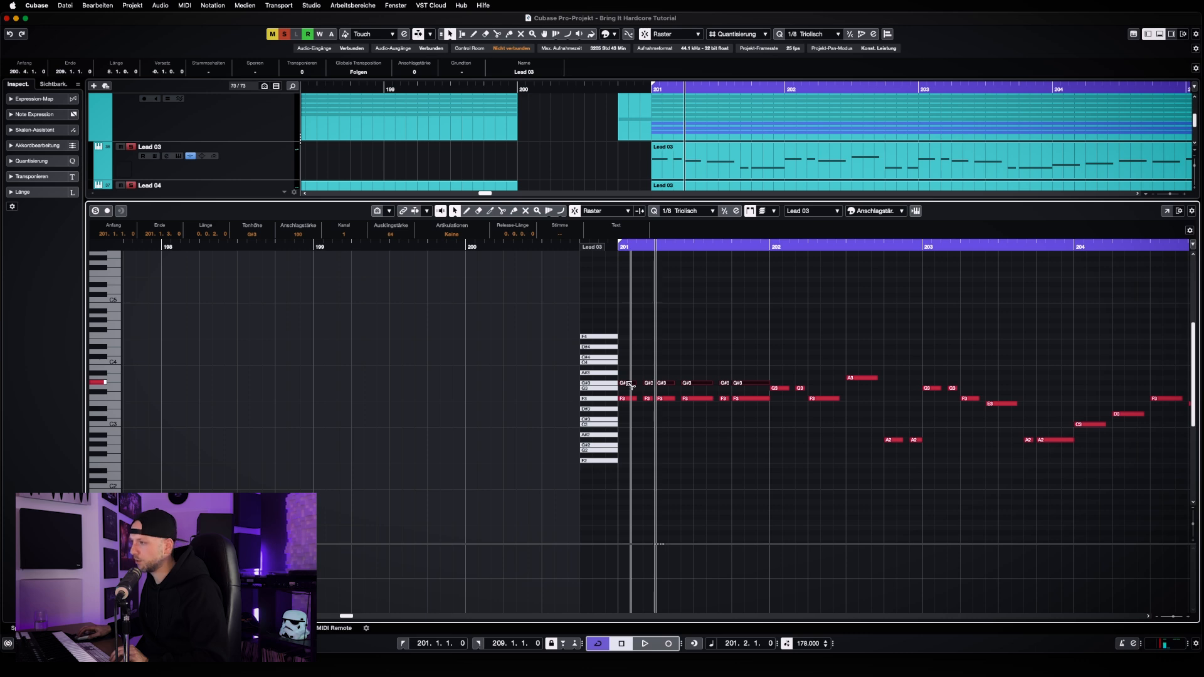
# Duplicate bar 201's G#3 notes and raise the copies to C4, forming three-note chords
pyautogui.moveTo(629, 383); pyautogui.dragTo(630, 377)
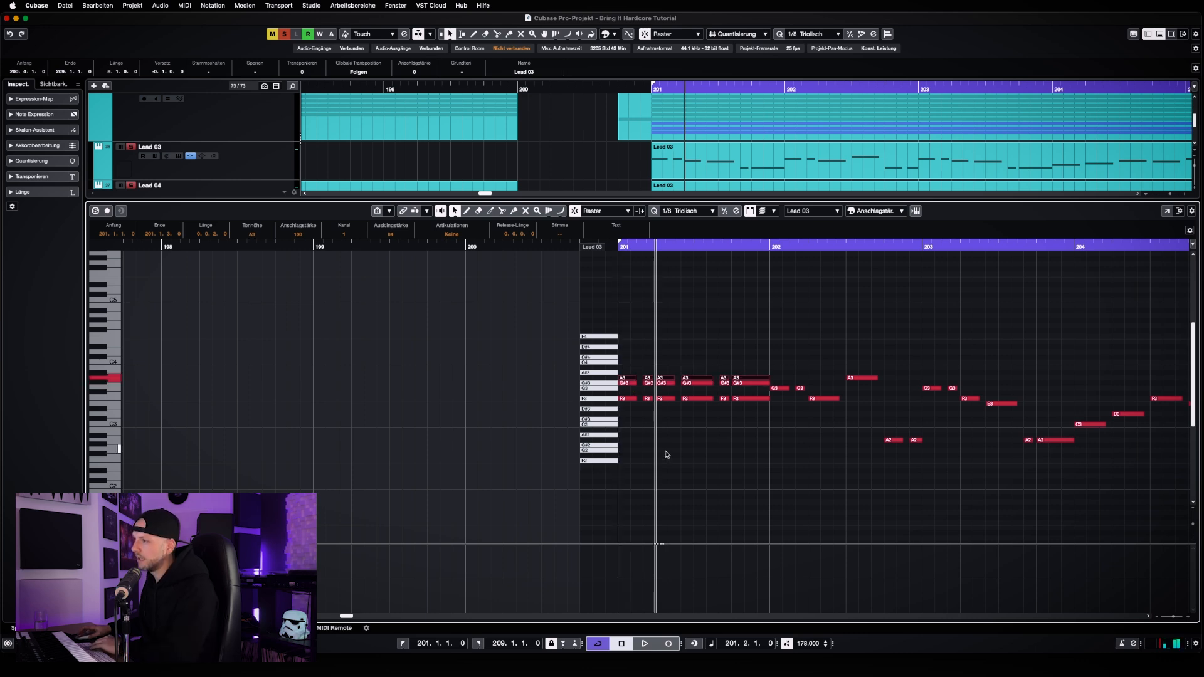
pyautogui.press('Up')
pyautogui.press('Up')
pyautogui.press('Up')
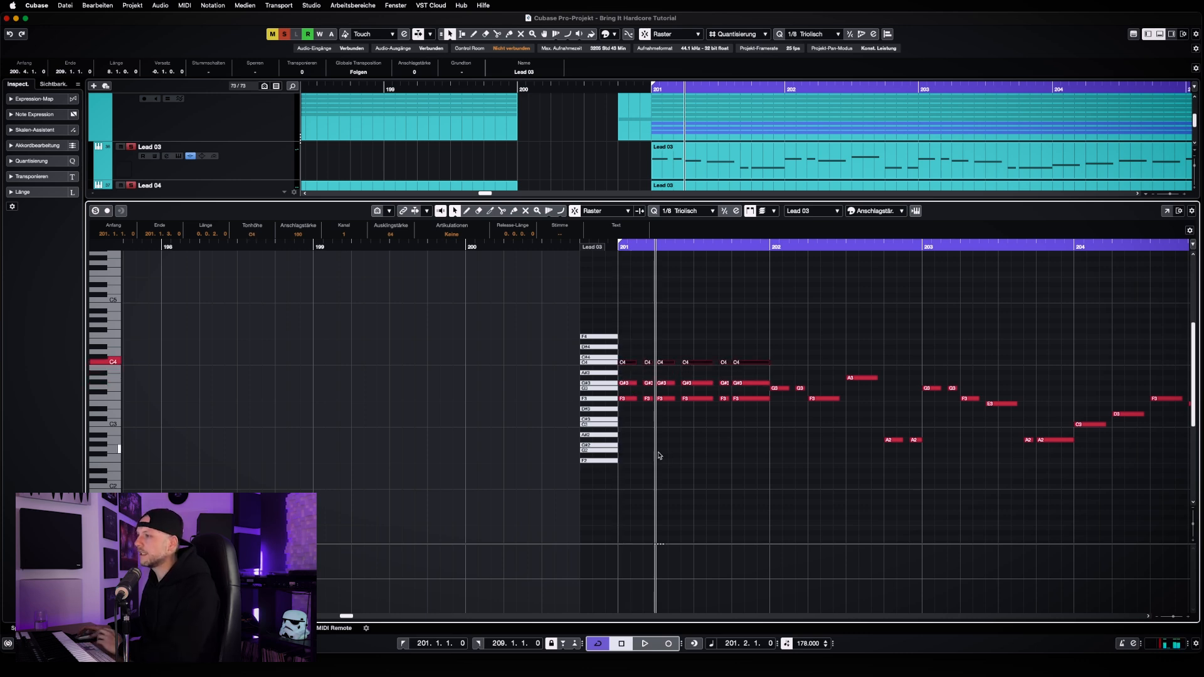
pyautogui.click(663, 306)
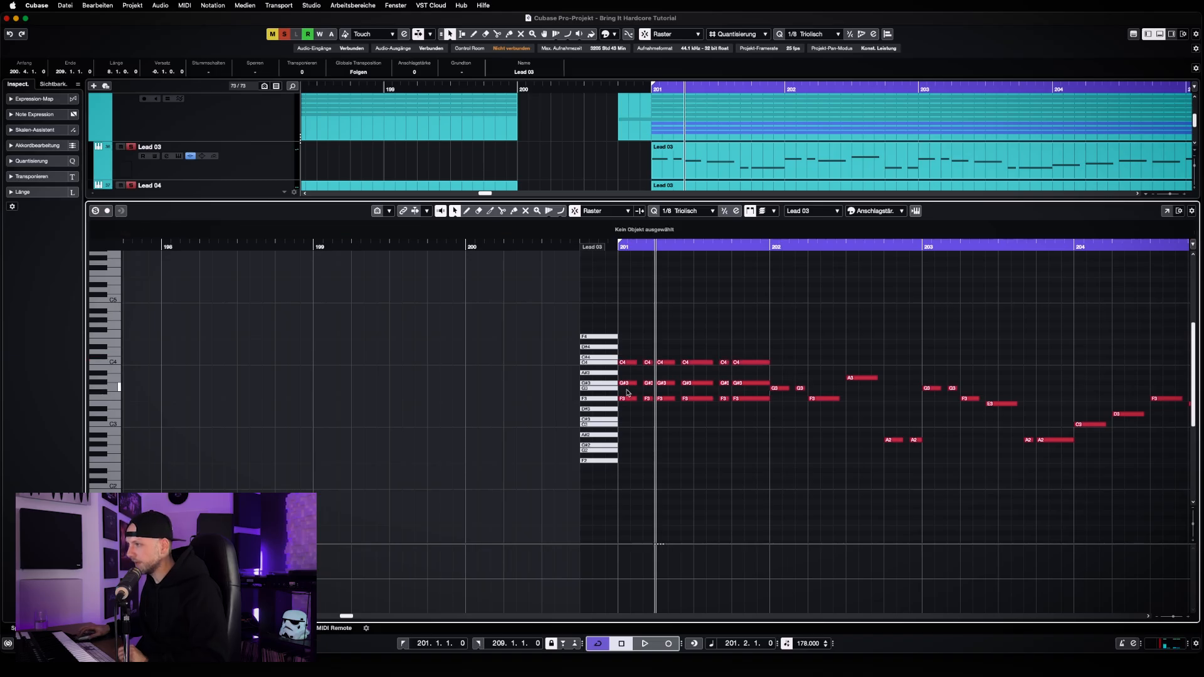
# Transpose the G#3 and C4 chord notes of bar 201 down one octave
pyautogui.moveTo(628, 392); pyautogui.dragTo(758, 341)
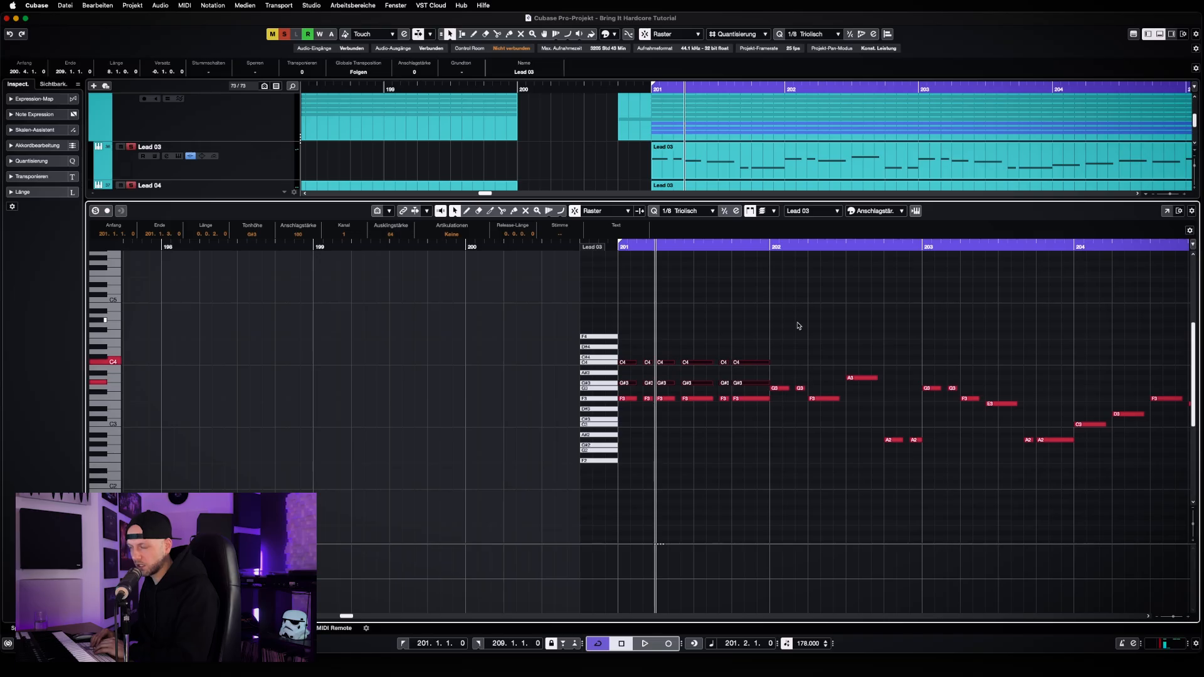
pyautogui.hotkey('shift', 'Down')
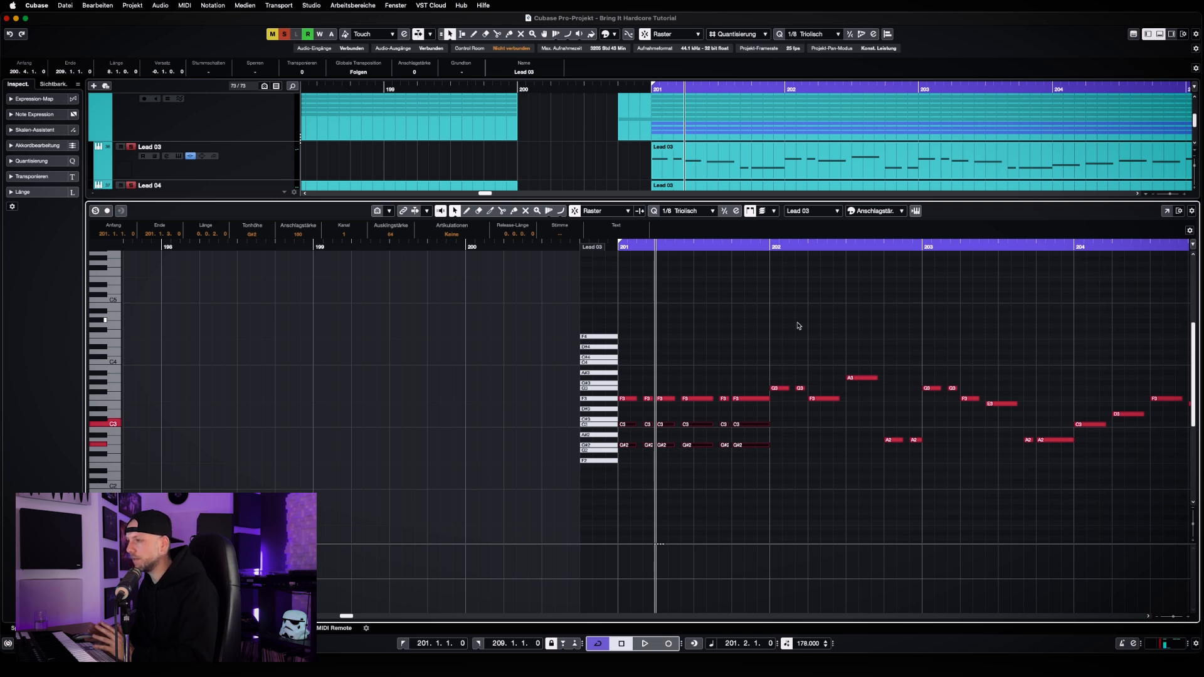
pyautogui.press('g')
pyautogui.press('g')
pyautogui.press('g')
pyautogui.press('g')
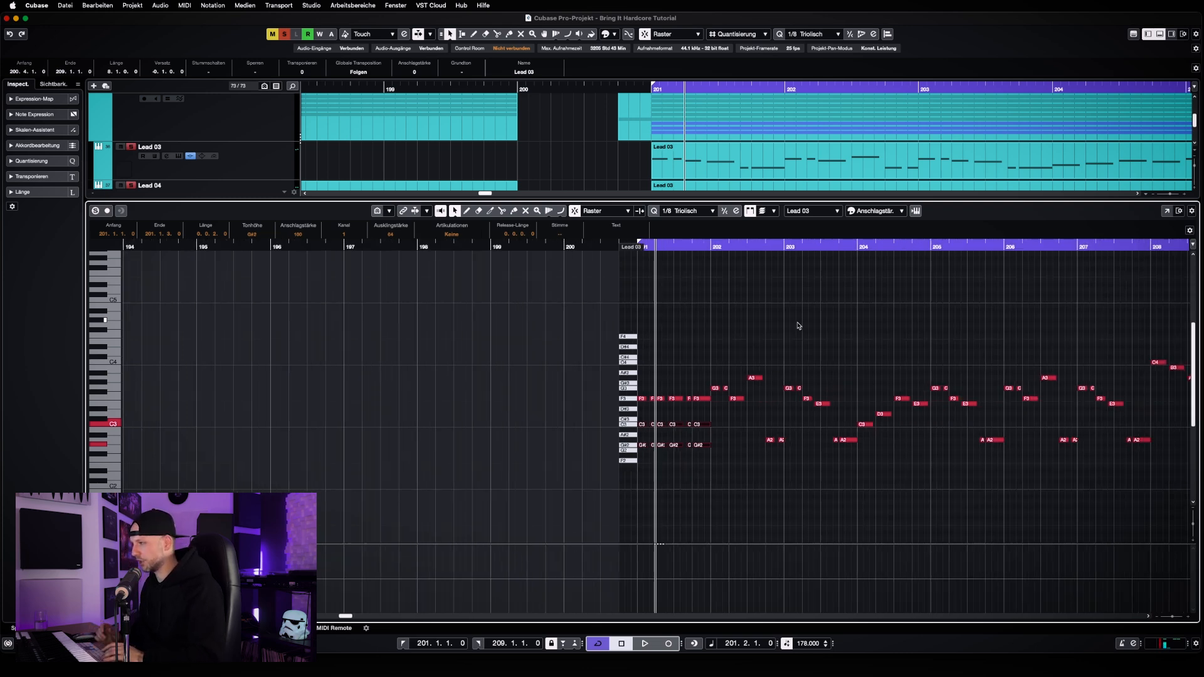
pyautogui.press('h')
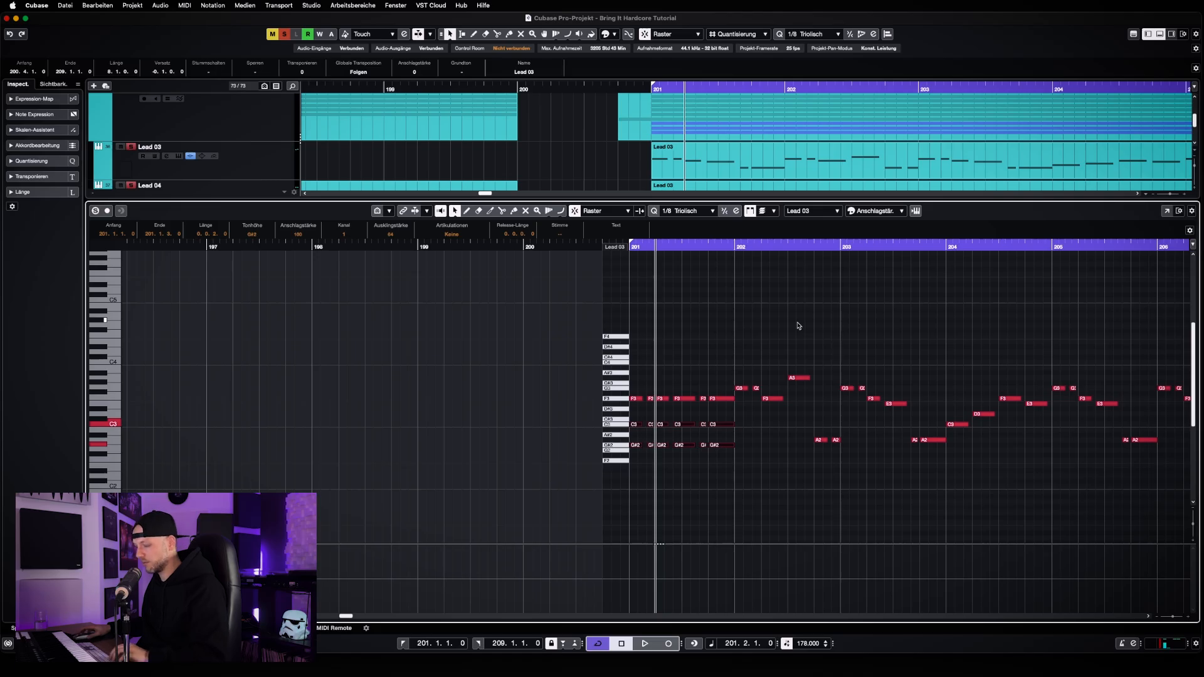
# Replace Lead 10's edited part with a copy of Lead 09's part at bar 201, and open the copy for editing
pyautogui.press('super+e')
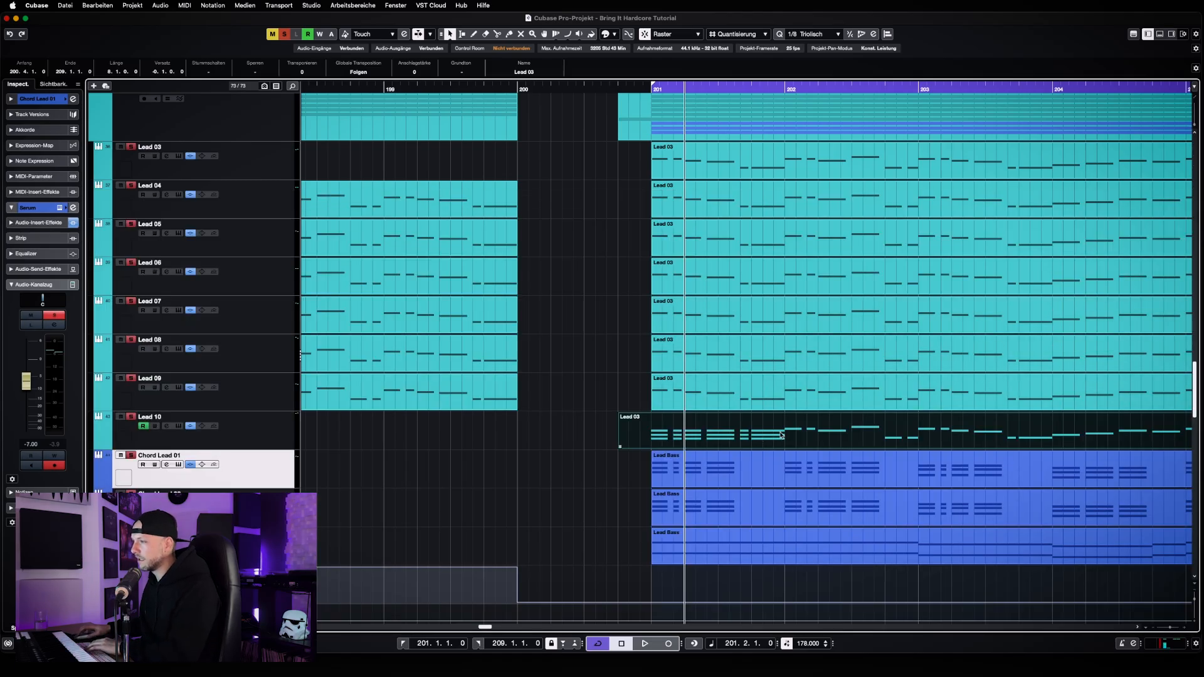
pyautogui.press('Delete')
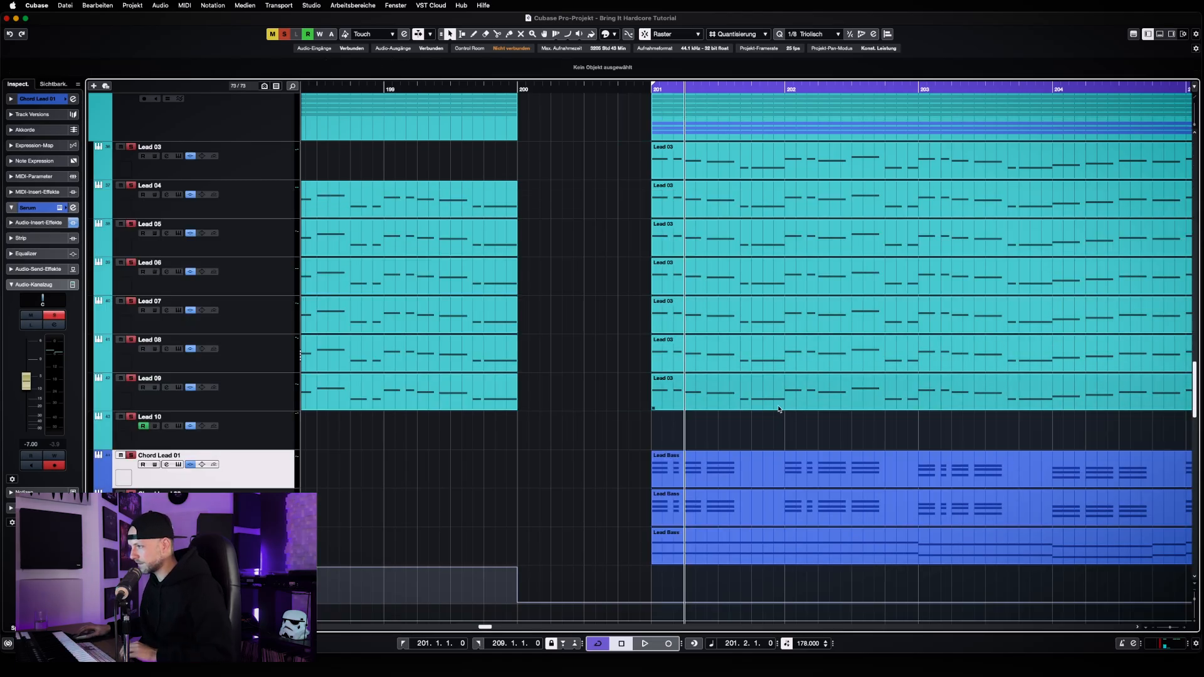
pyautogui.moveTo(778, 409); pyautogui.dragTo(859, 433)
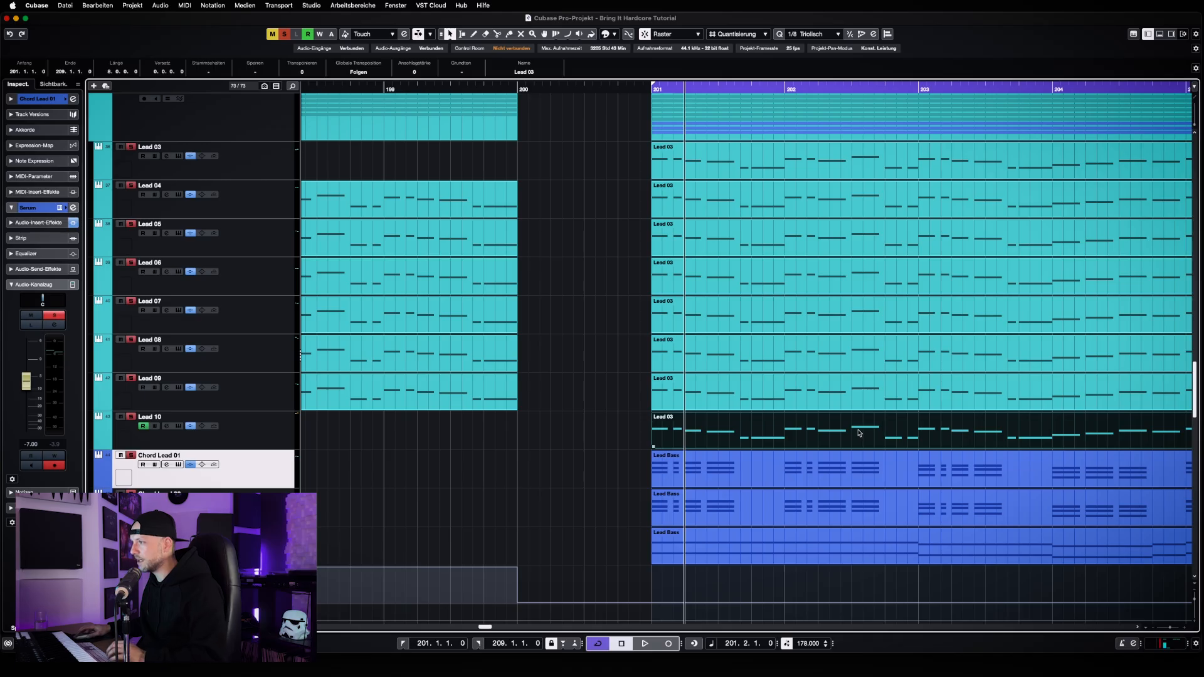
pyautogui.doubleClick(859, 433)
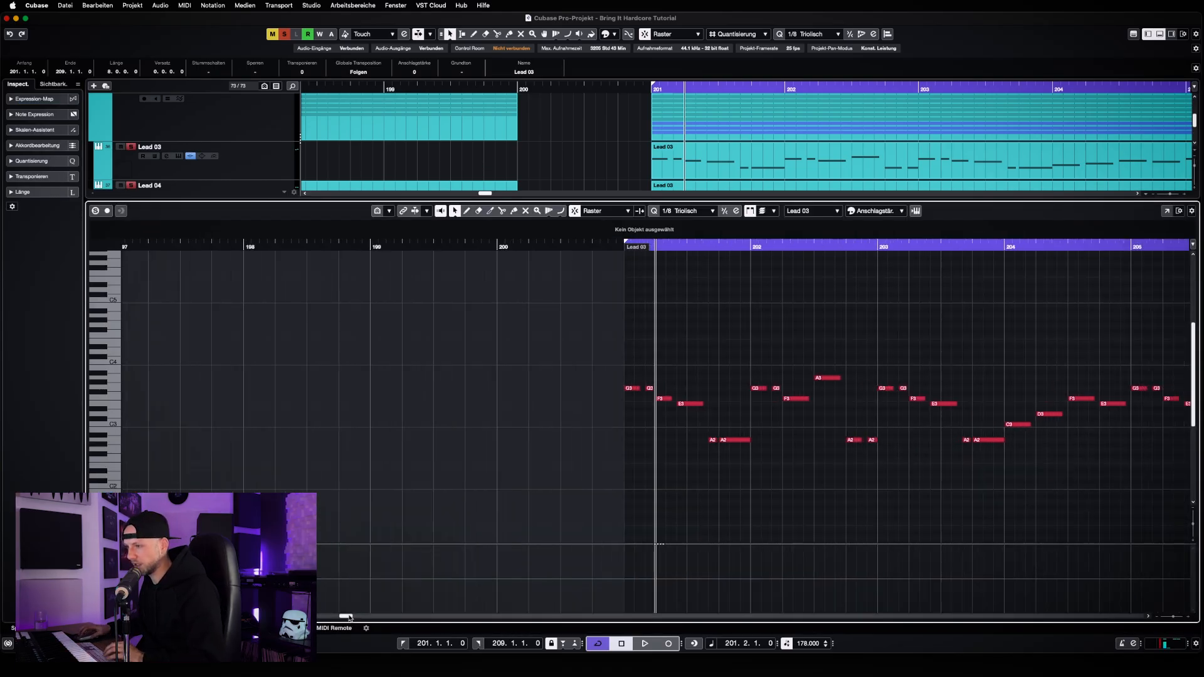
# Shorten the loop range to end at bar 205, play the melody, and close the note editor
pyautogui.moveTo(349, 617); pyautogui.dragTo(351, 619)
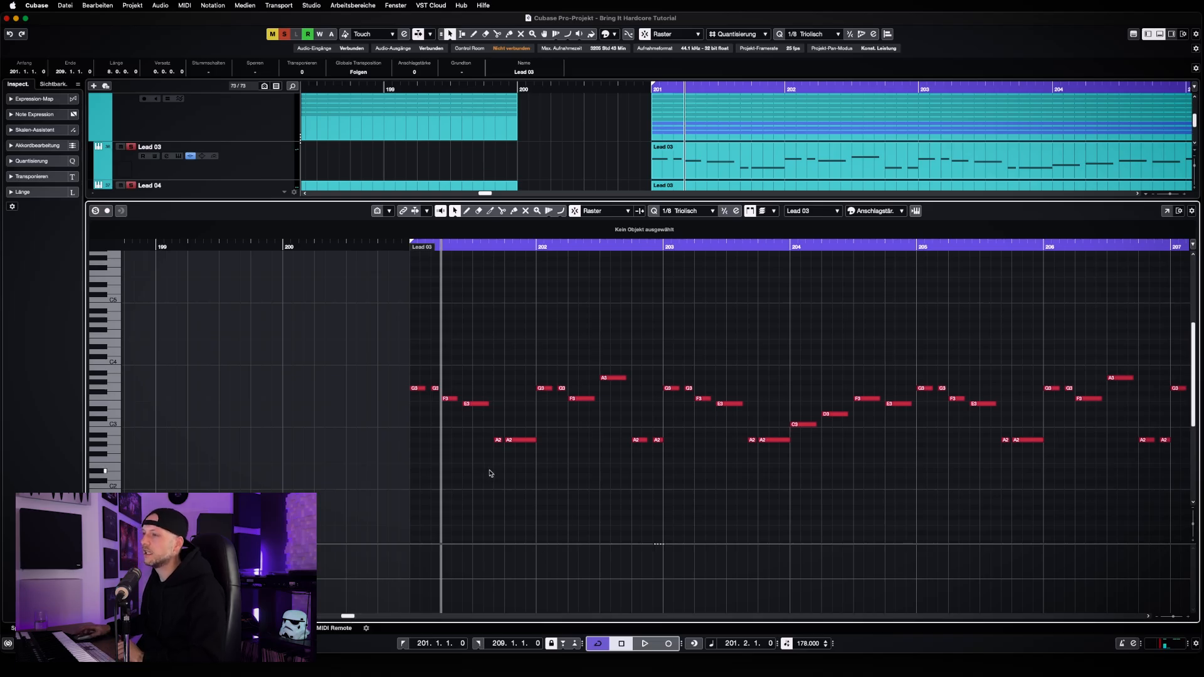
pyautogui.click(400, 245)
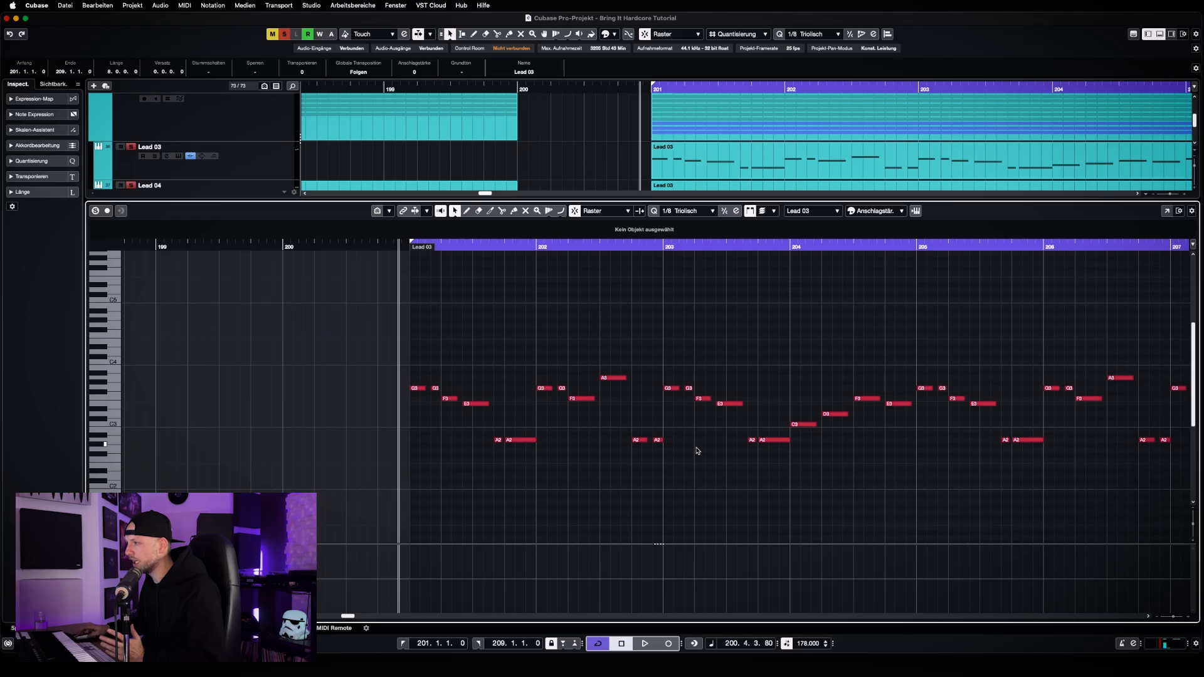
pyautogui.press('g')
pyautogui.press('g')
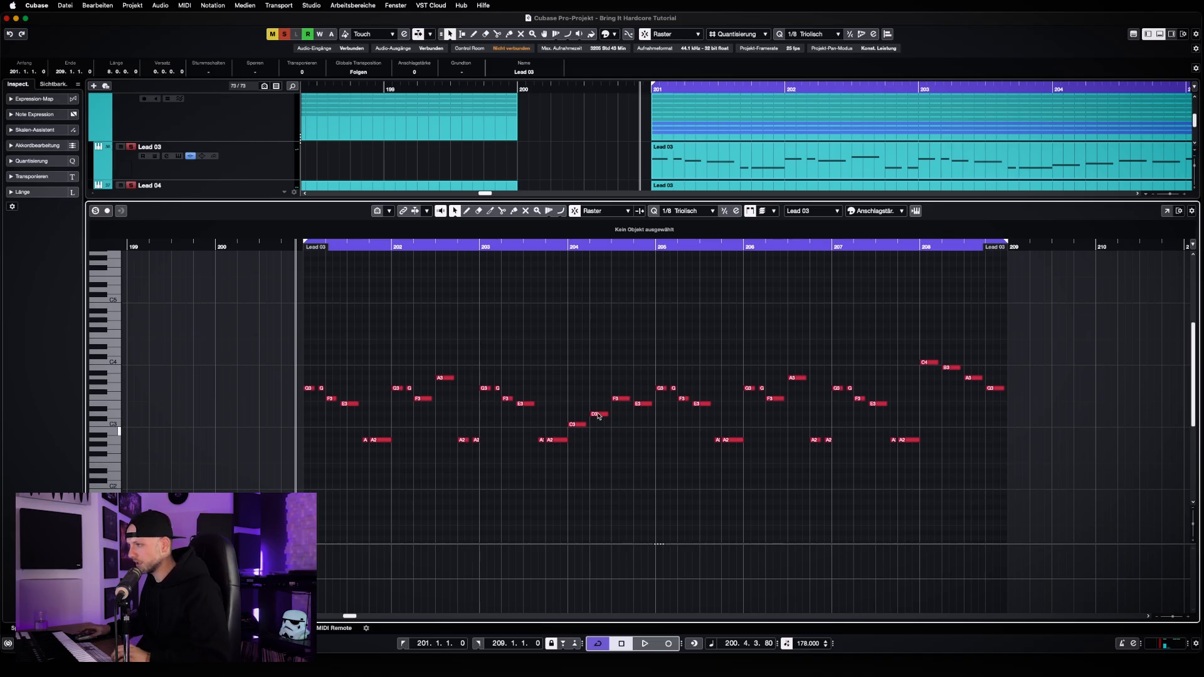
pyautogui.keyDown('alt'); pyautogui.click(656, 248); pyautogui.keyUp('alt')
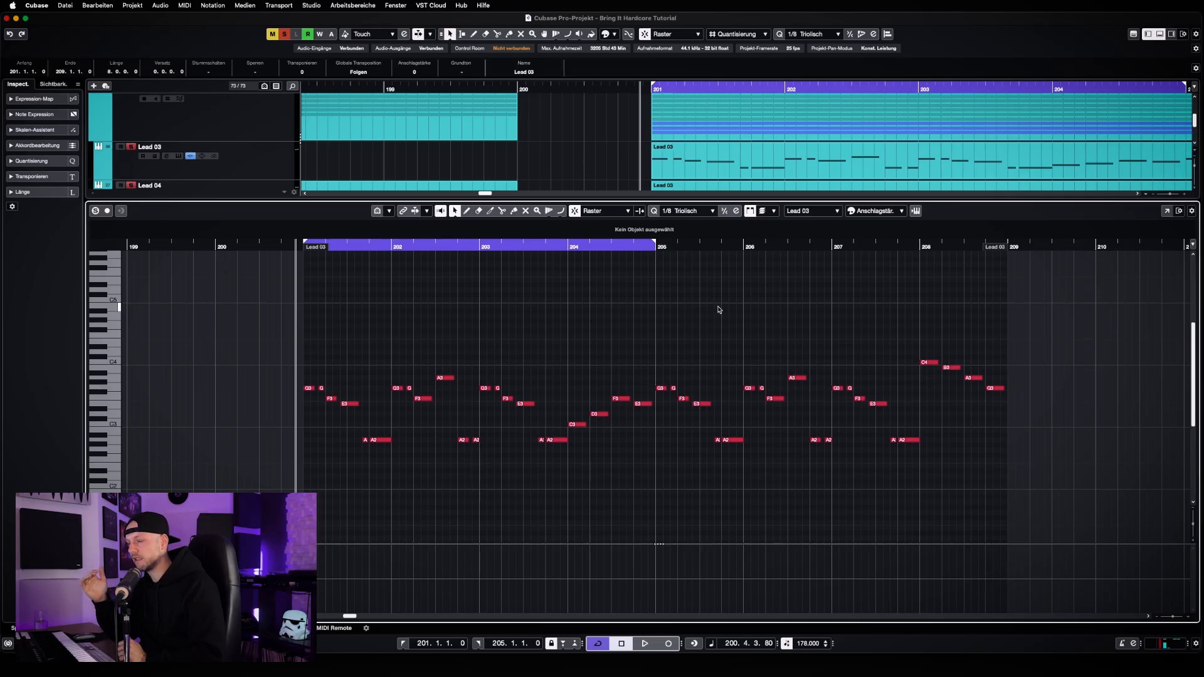
pyautogui.press('space')
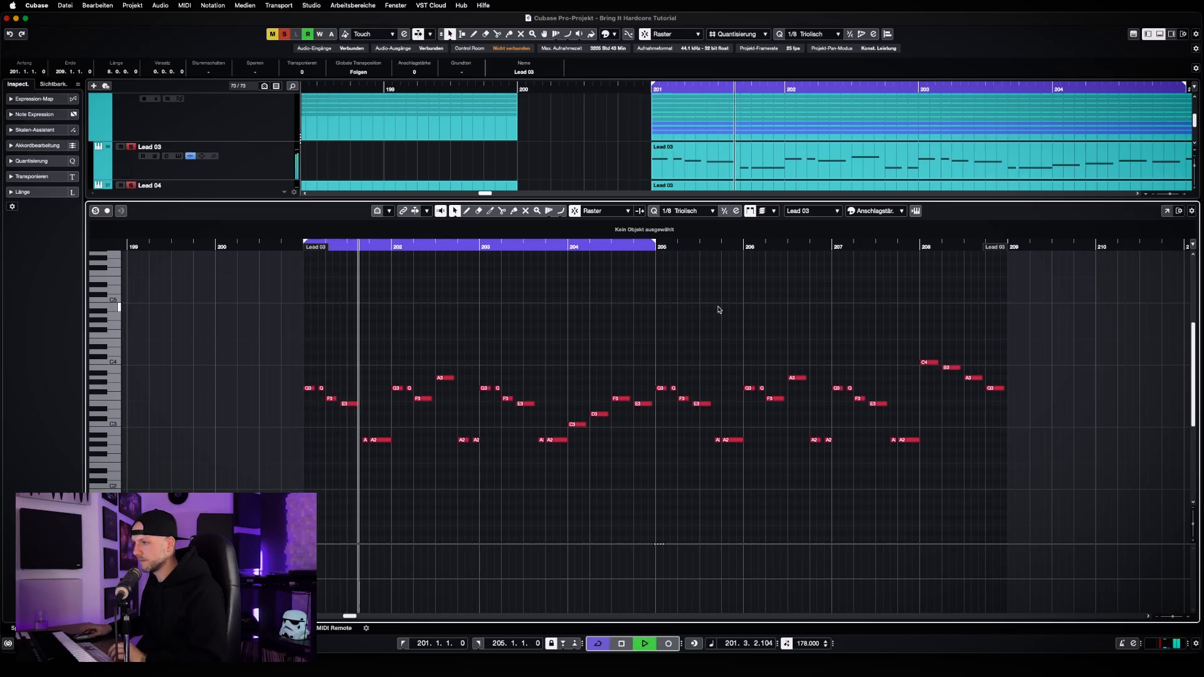
pyautogui.press('space')
pyautogui.press('Return')
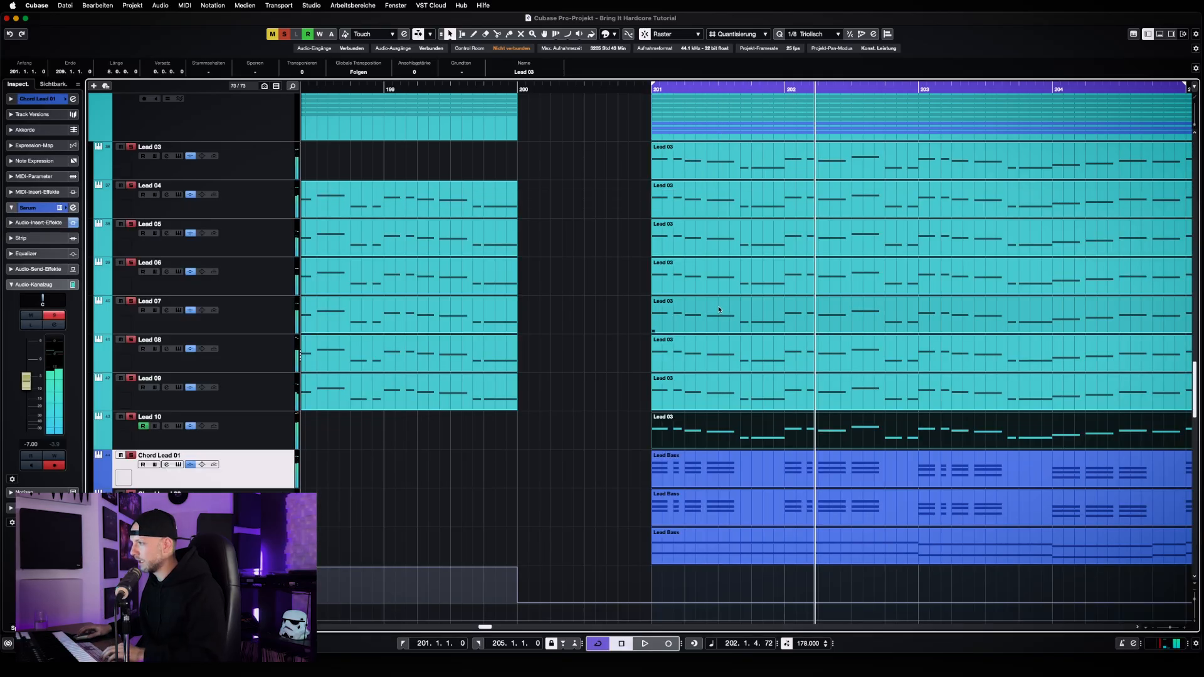
# Split Lead 10's part at bar 205, open its first four bars for editing, and return the playhead to bar 201
pyautogui.press('g')
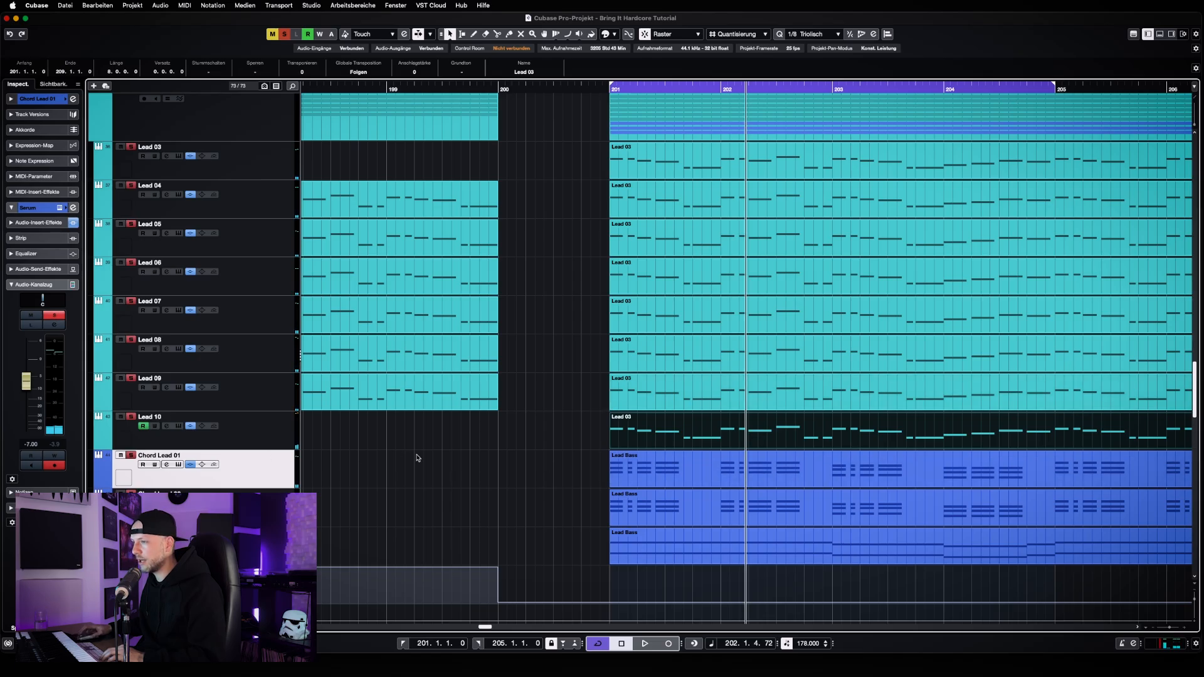
pyautogui.press('3')
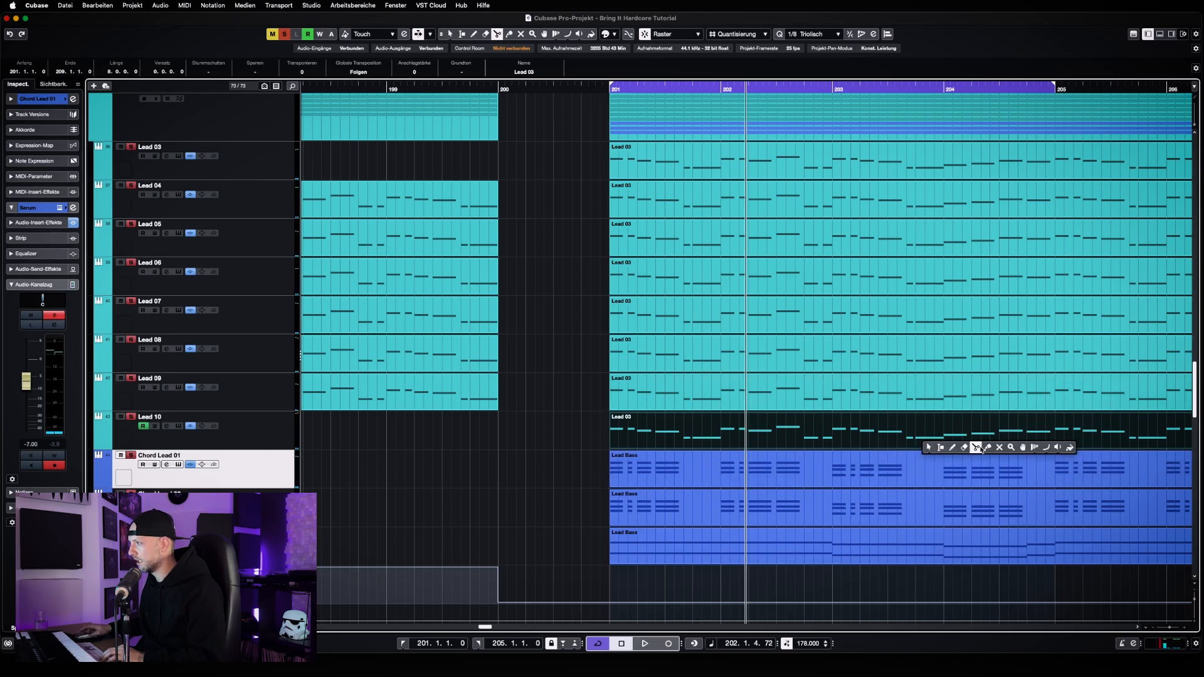
pyautogui.click(1055, 439)
pyautogui.press('1')
pyautogui.doubleClick(897, 432)
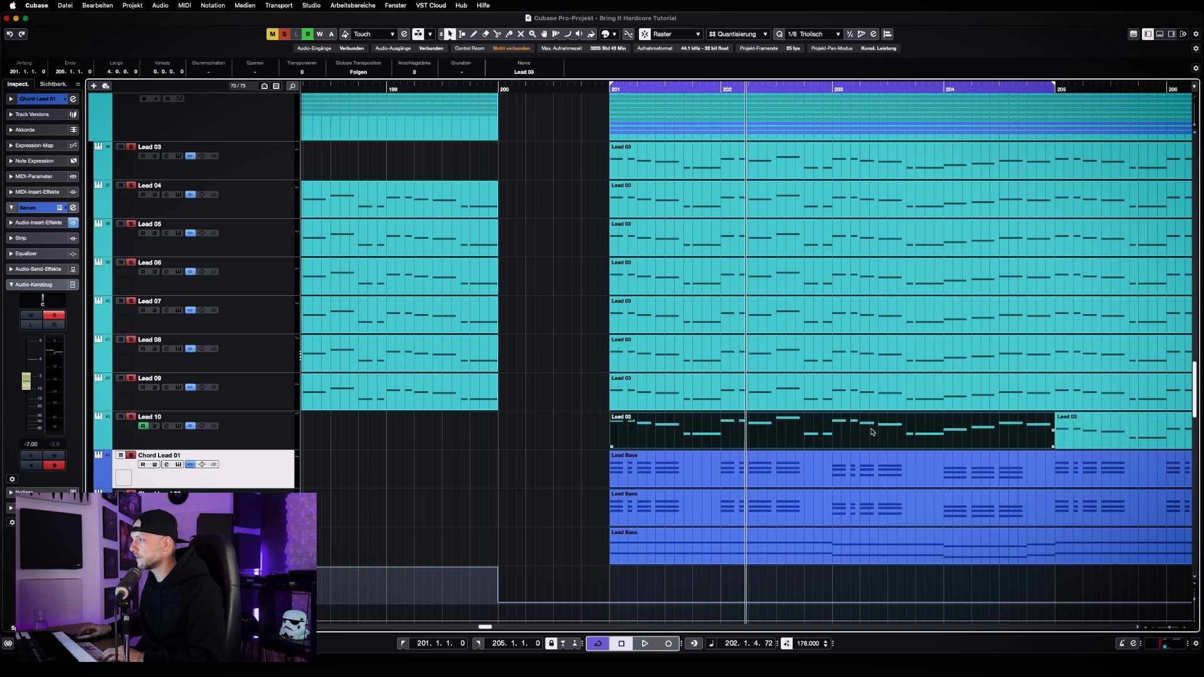
pyautogui.press('h')
pyautogui.press('h')
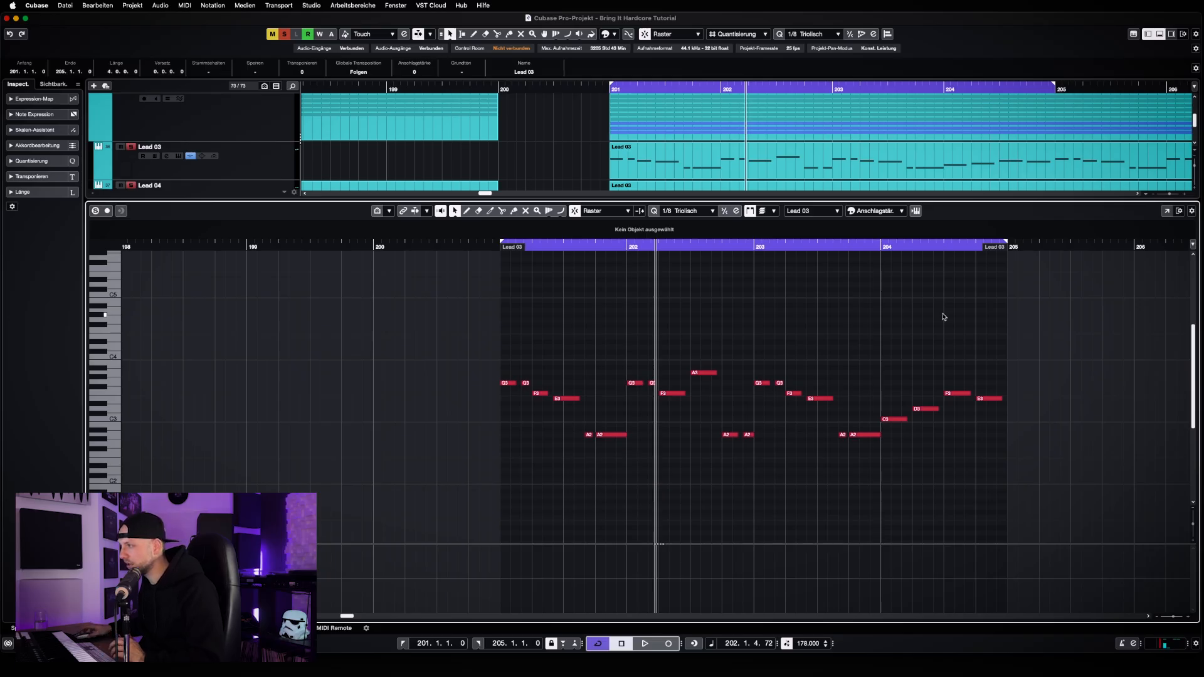
pyautogui.press('KP_1')
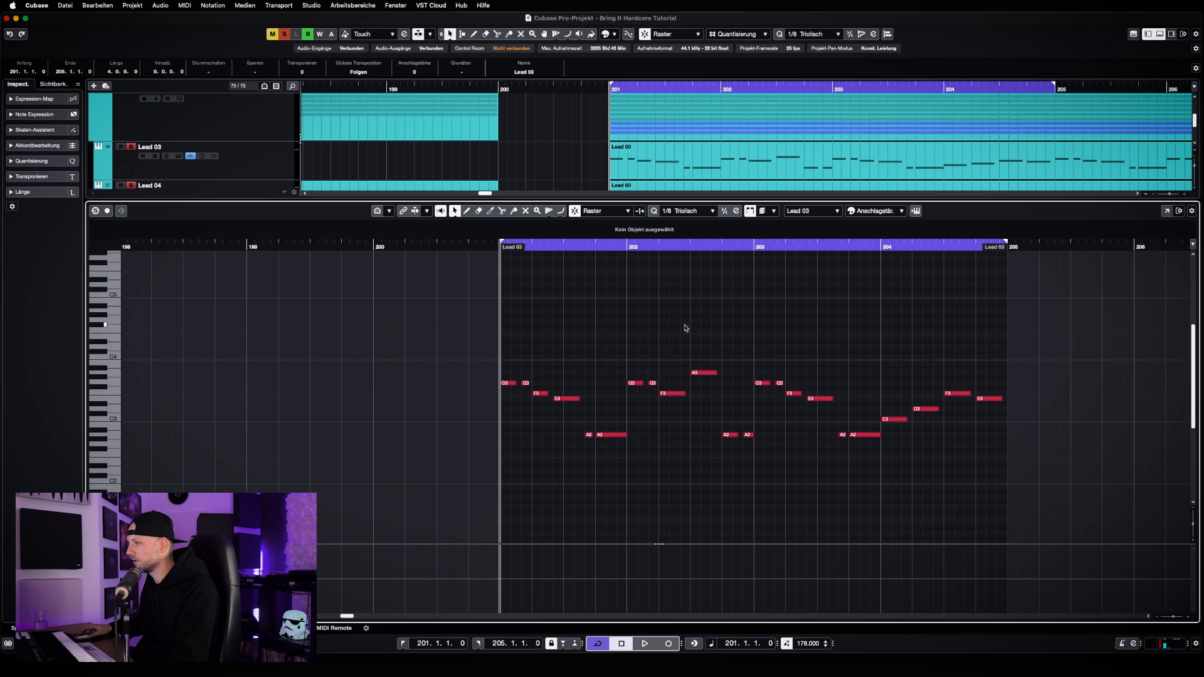
# Compare the melody note groups of bars 201, 203 and 202 by highlighting each in turn
pyautogui.moveTo(509, 369); pyautogui.dragTo(611, 470)
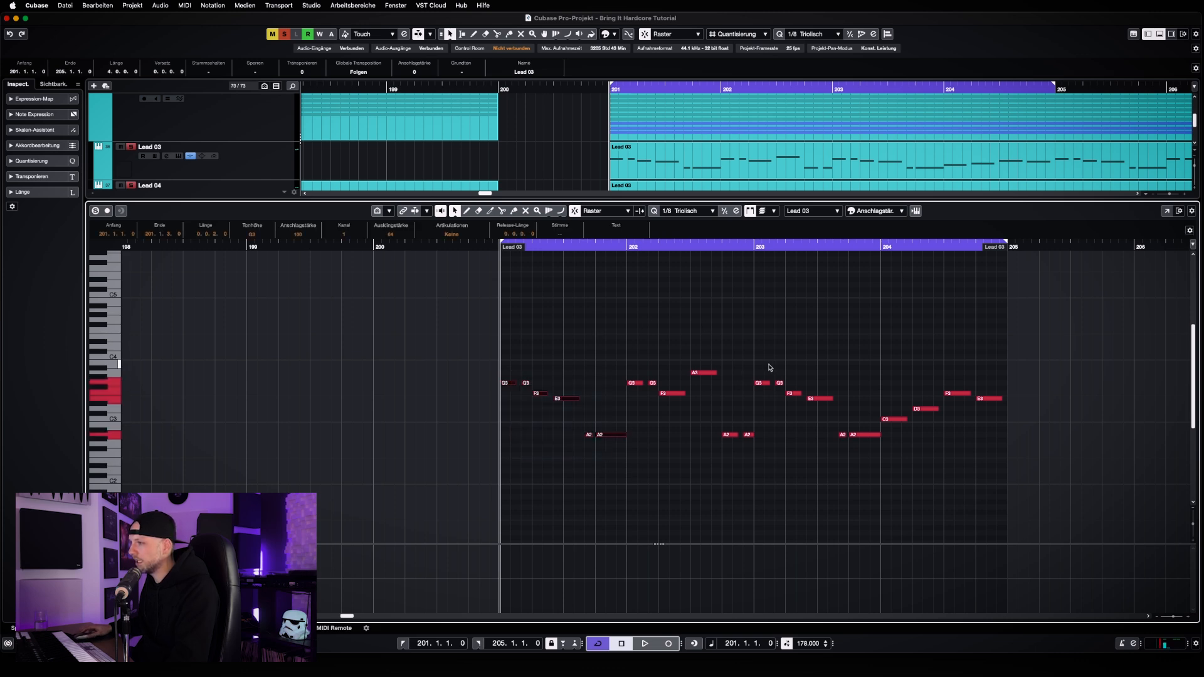
pyautogui.moveTo(767, 364); pyautogui.dragTo(882, 472)
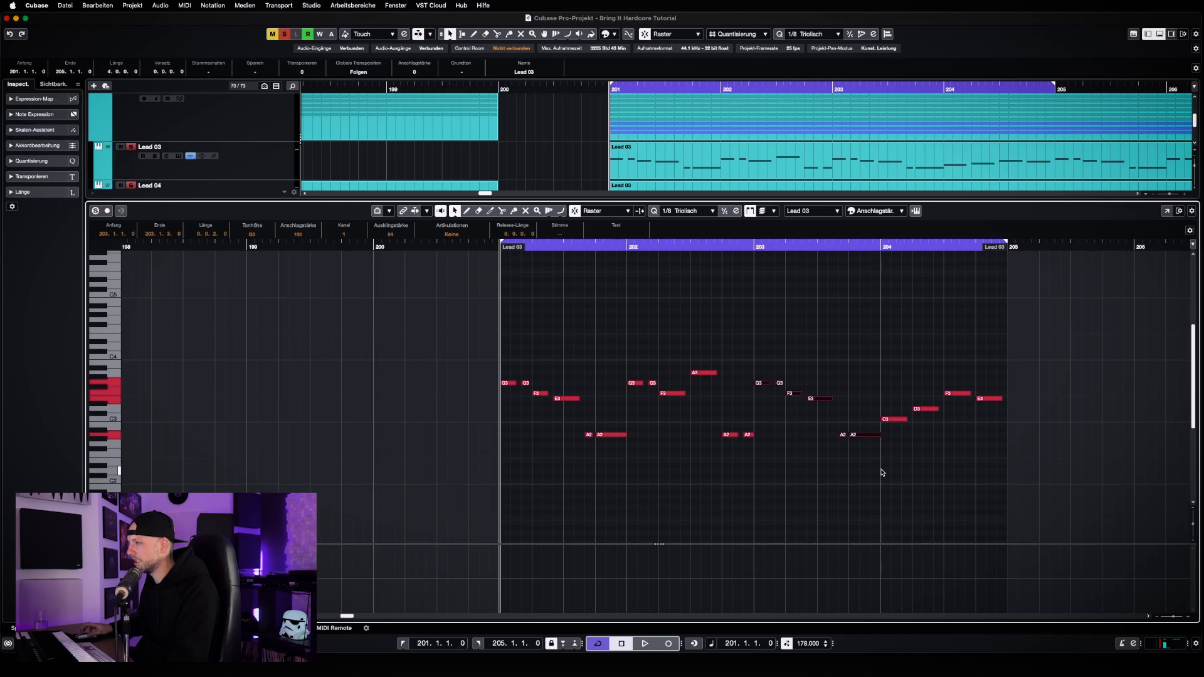
pyautogui.click(879, 473)
pyautogui.moveTo(640, 353); pyautogui.dragTo(743, 451)
pyautogui.click(918, 482)
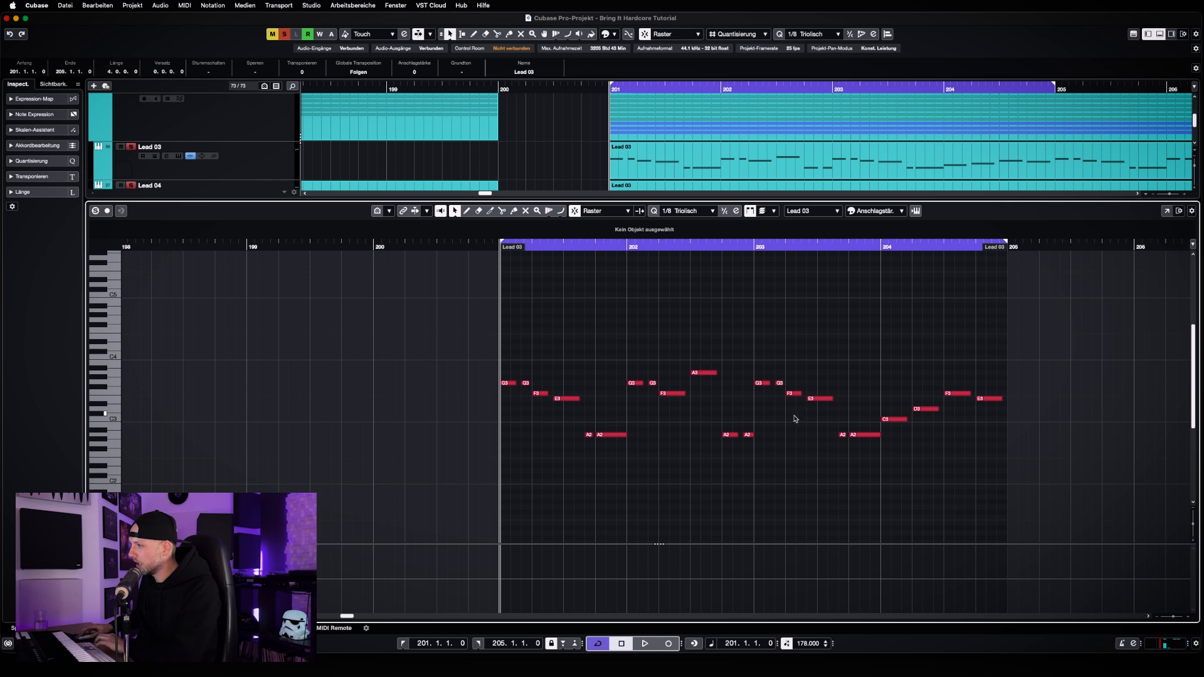
# Raise the third and fourth melody notes of bar 203 two semitones, to G3 and F#3
pyautogui.moveTo(793, 411); pyautogui.dragTo(823, 390)
pyautogui.press('Up')
pyautogui.press('Up')
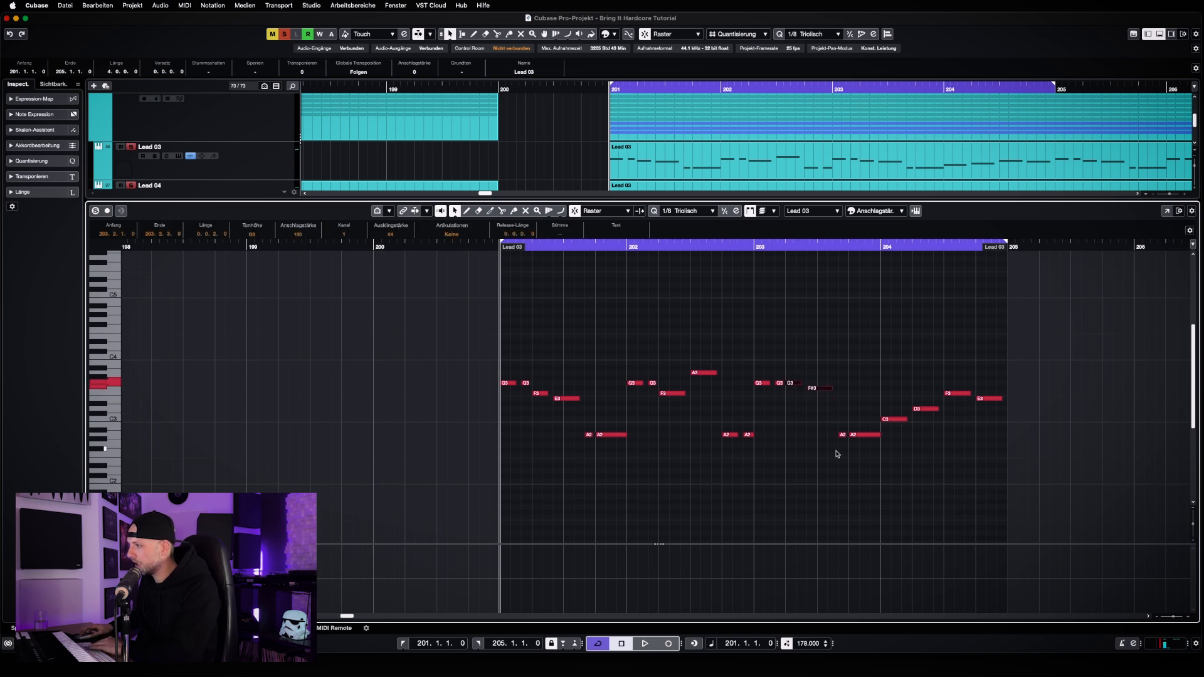
# Raise bar 203's fourth melody note to A3 and its last two notes to B3
pyautogui.moveTo(834, 450); pyautogui.dragTo(863, 377)
pyautogui.hotkey('shift', 'Up')
pyautogui.press('Up')
pyautogui.press('Up')
pyautogui.press('Up')
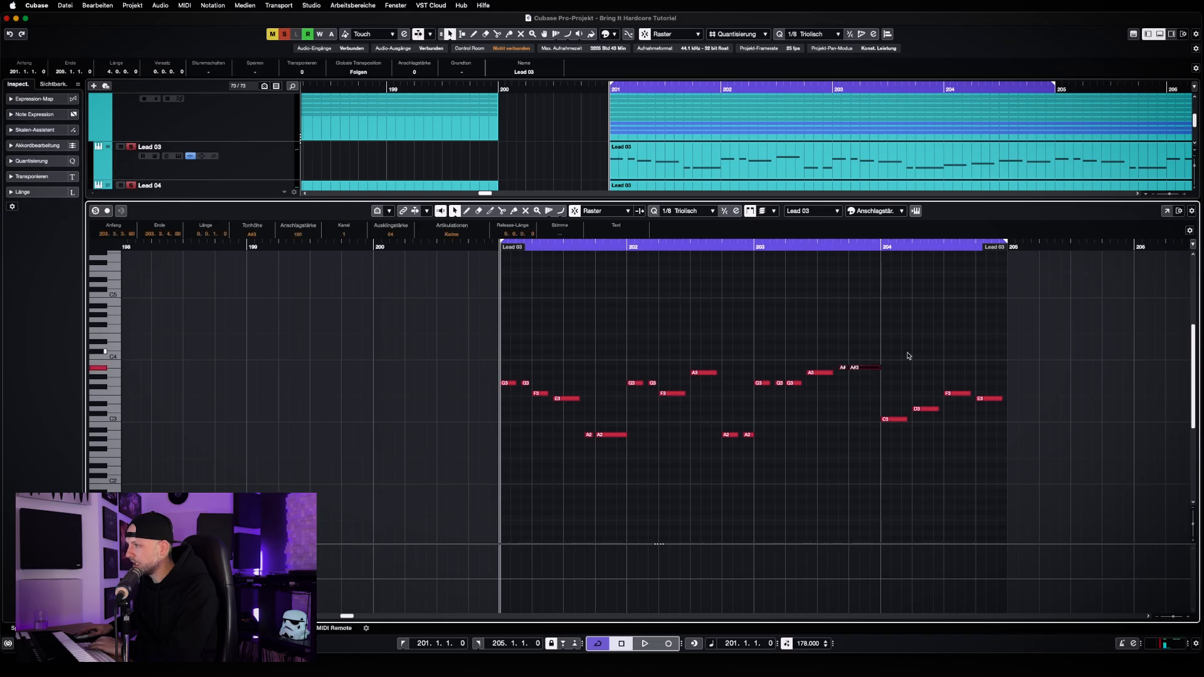
pyautogui.press('Up')
pyautogui.press('Up')
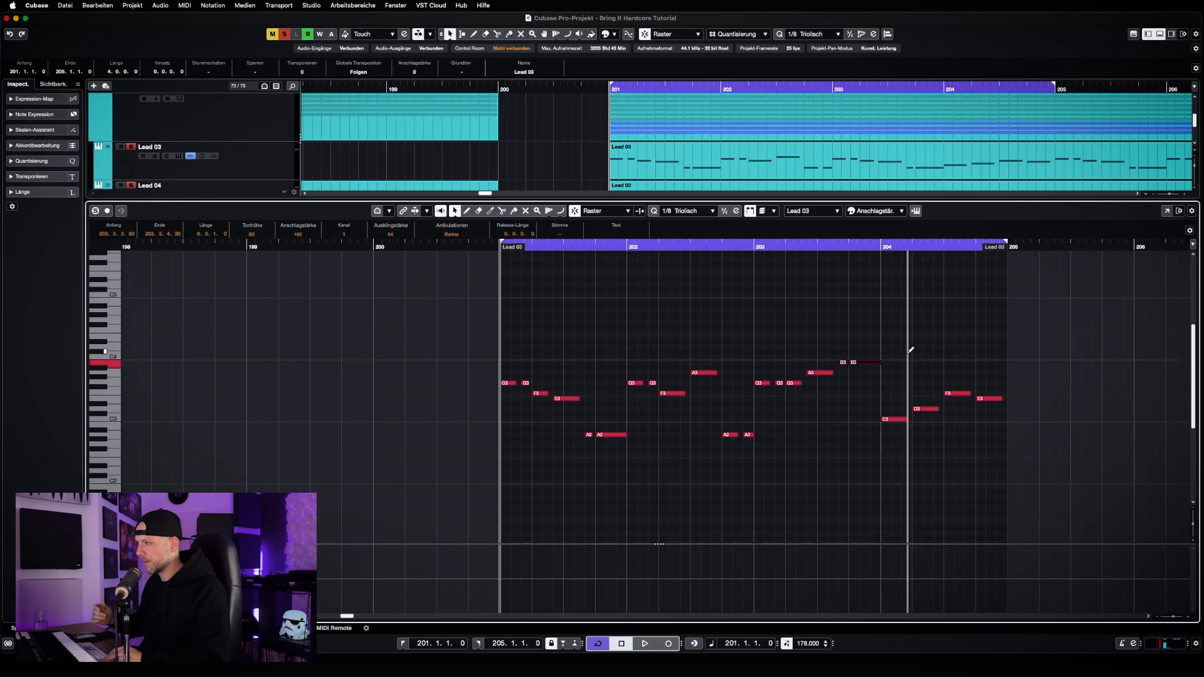
# Replace Lead 10's split parts between bars 201 and 209 with an unsplit copy of the original melody part, and set the quantize value to 1/1
pyautogui.press('alt+super+b')
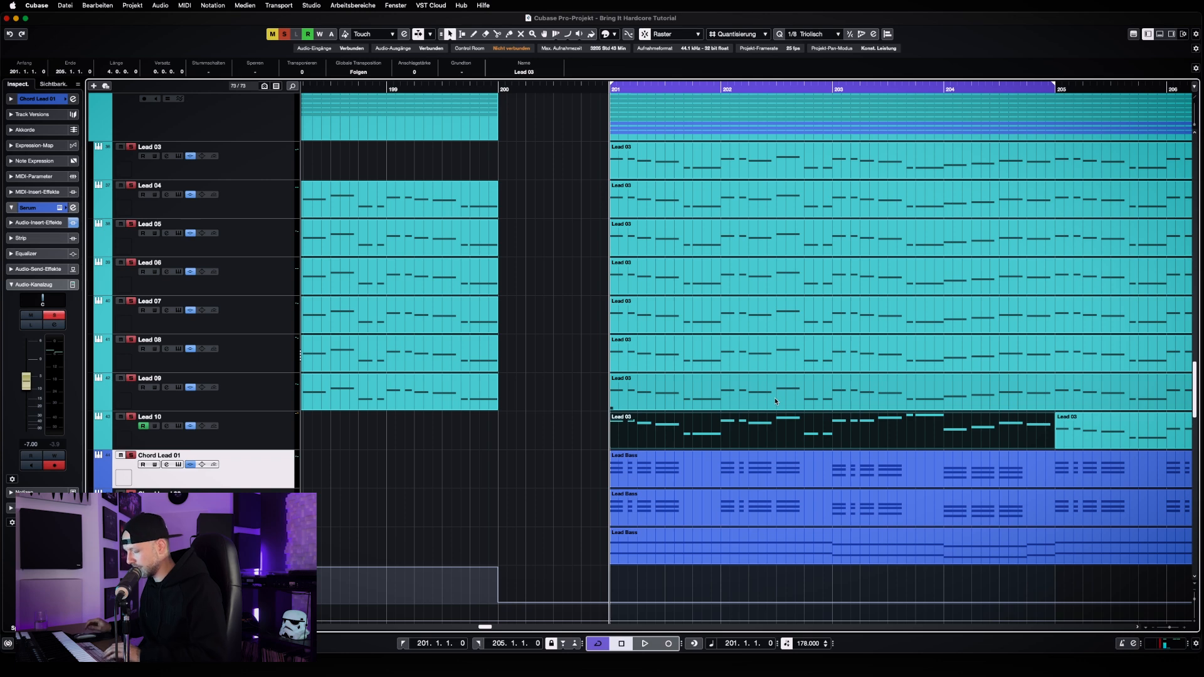
pyautogui.press('g')
pyautogui.press('g')
pyautogui.press('g')
pyautogui.press('g')
pyautogui.press('g')
pyautogui.press('g')
pyautogui.press('g')
pyautogui.press('g')
pyautogui.press('g')
pyautogui.press('g')
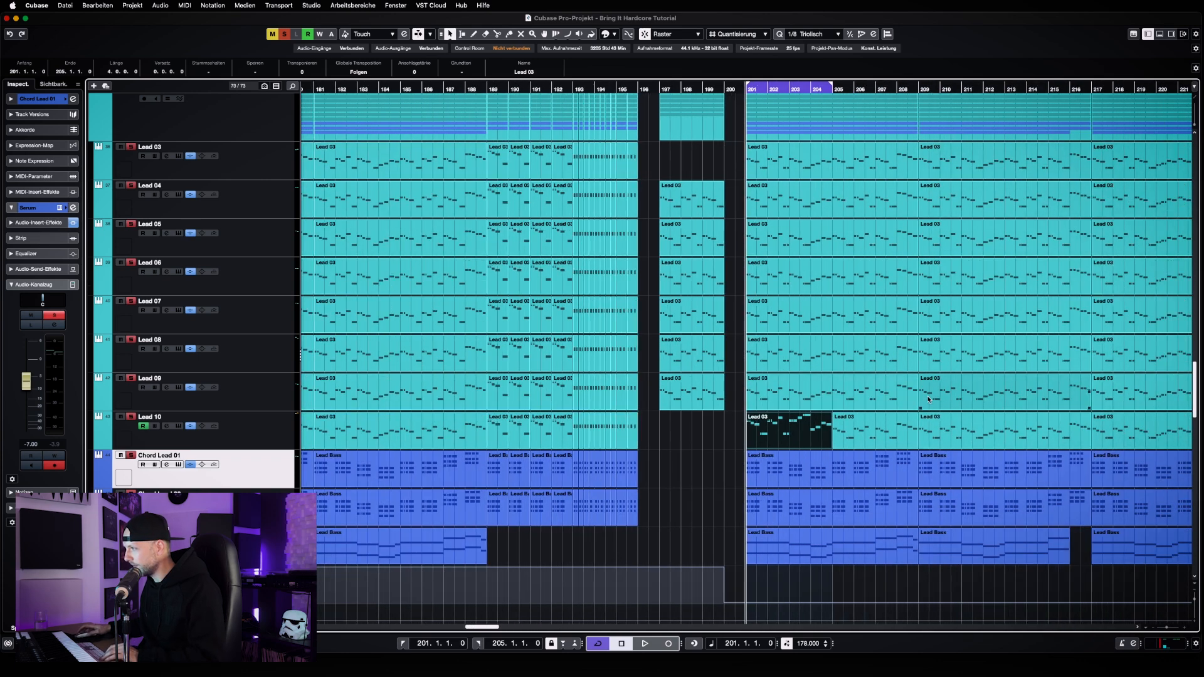
pyautogui.press('g')
pyautogui.press('g')
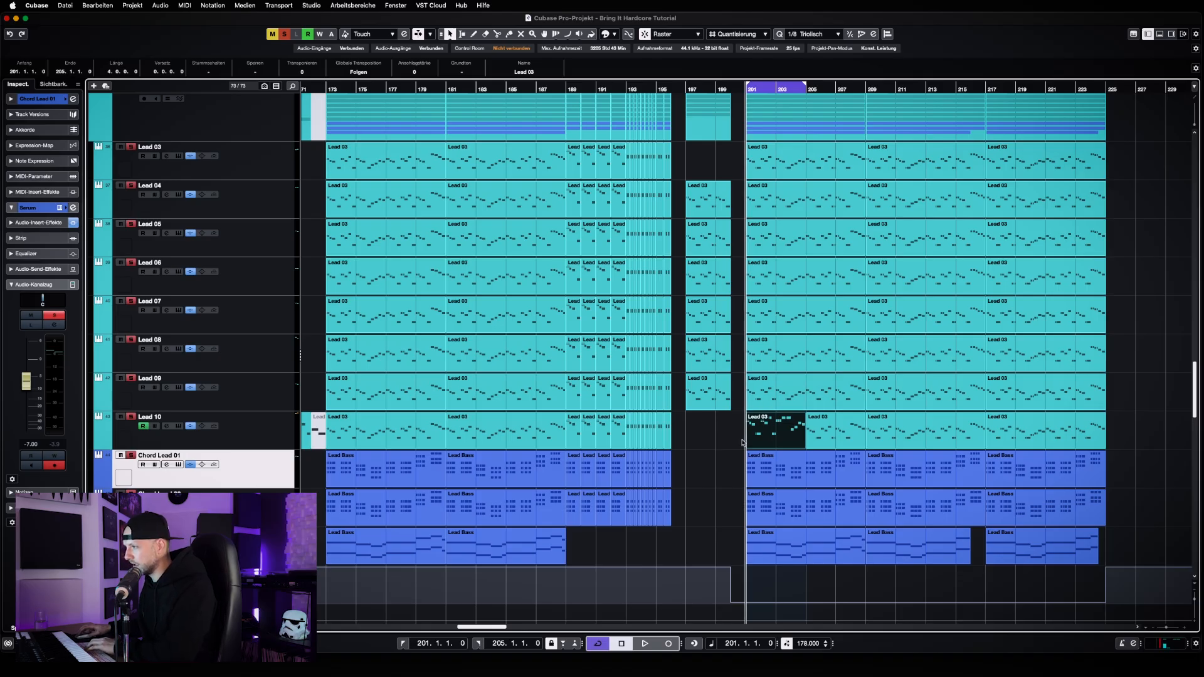
pyautogui.moveTo(729, 434); pyautogui.dragTo(798, 438)
pyautogui.press('Delete')
pyautogui.click(804, 37)
pyautogui.click(806, 36)
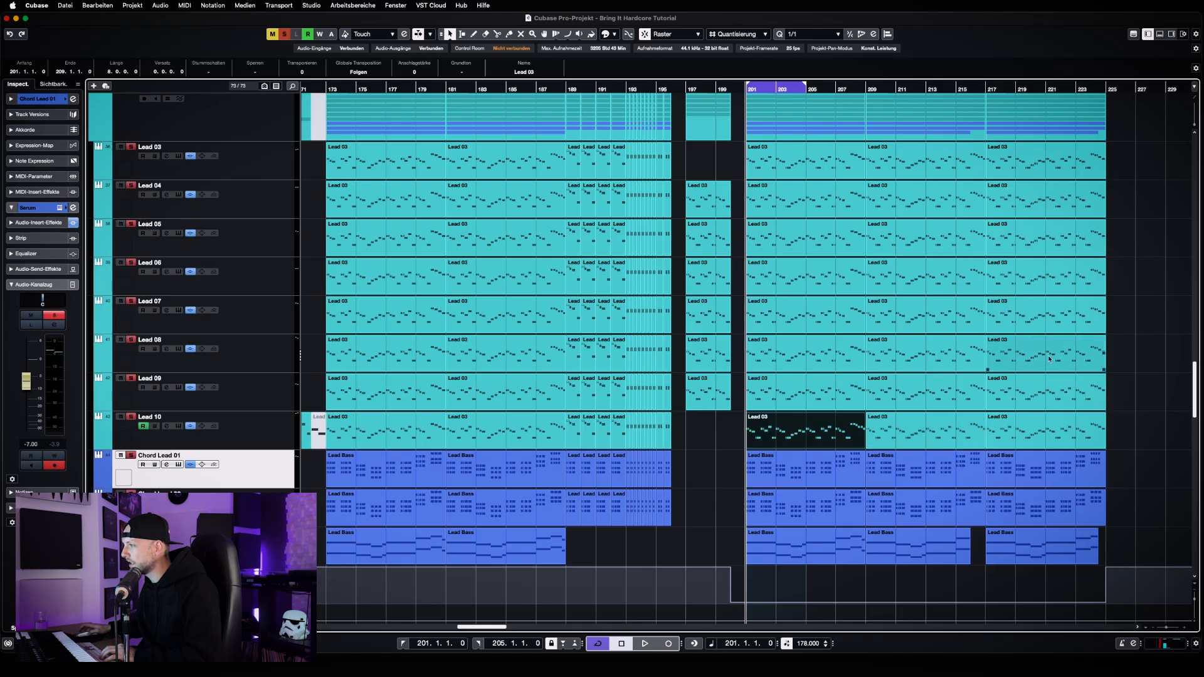
# Examine the notes of Lead 10's melody part starting at bar 217 in the Key Editor
pyautogui.click(987, 88)
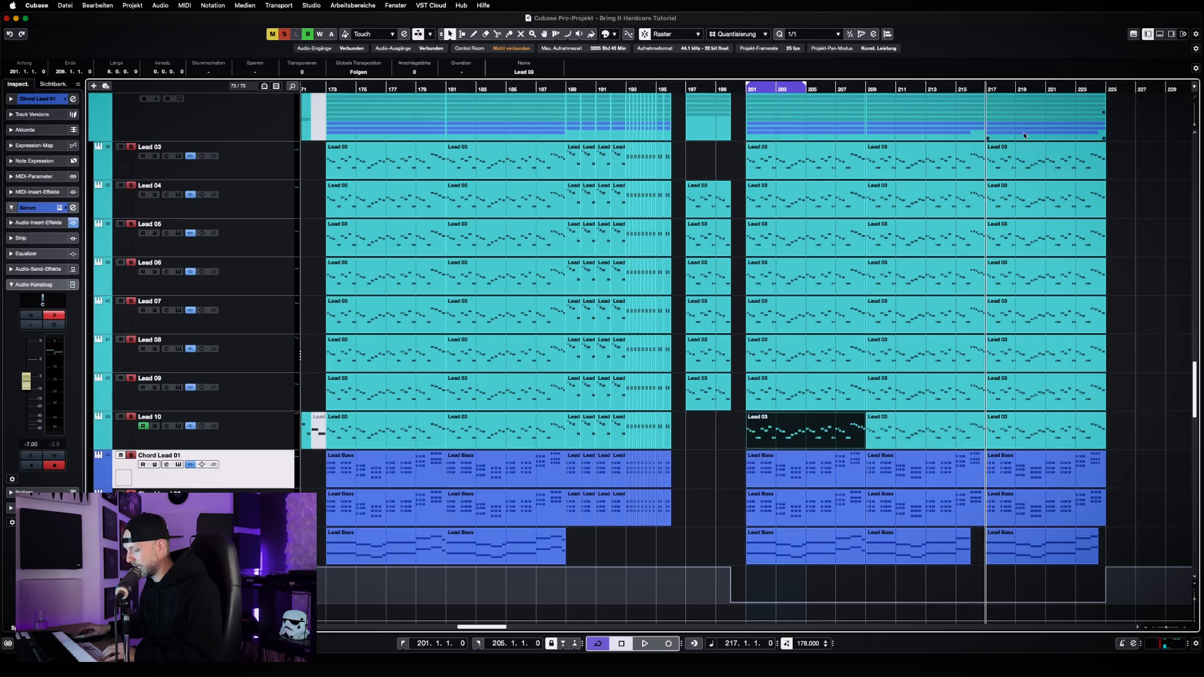
pyautogui.press('h')
pyautogui.press('h')
pyautogui.press('h')
pyautogui.press('h')
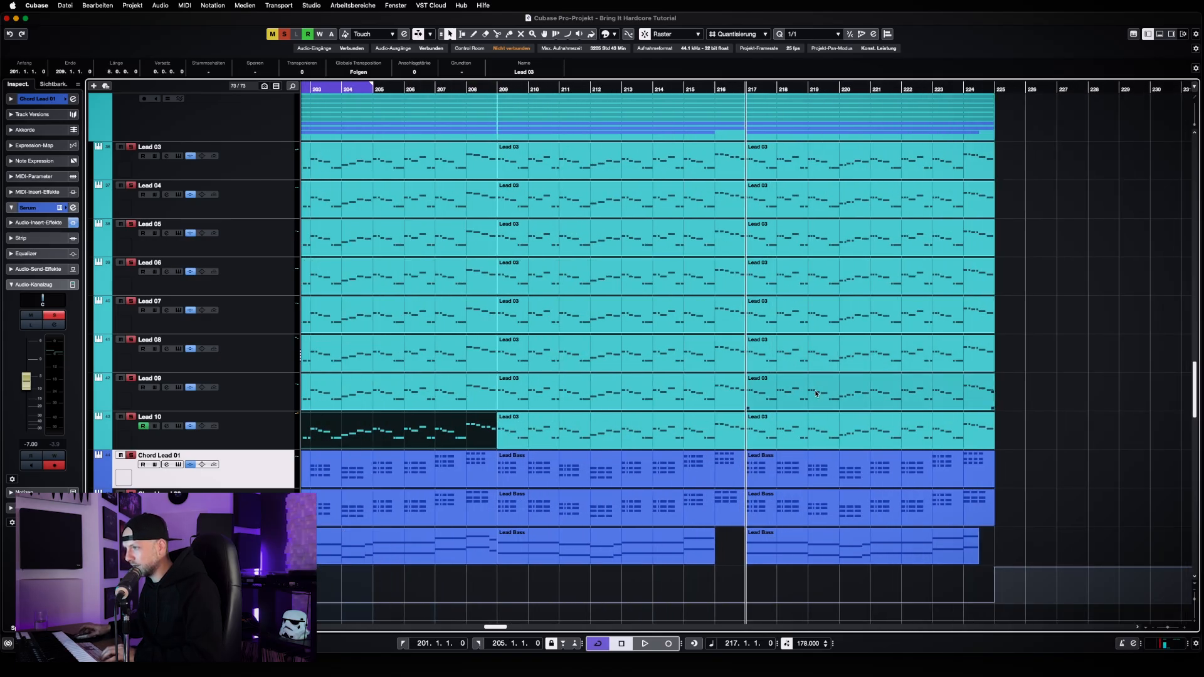
pyautogui.doubleClick(775, 433)
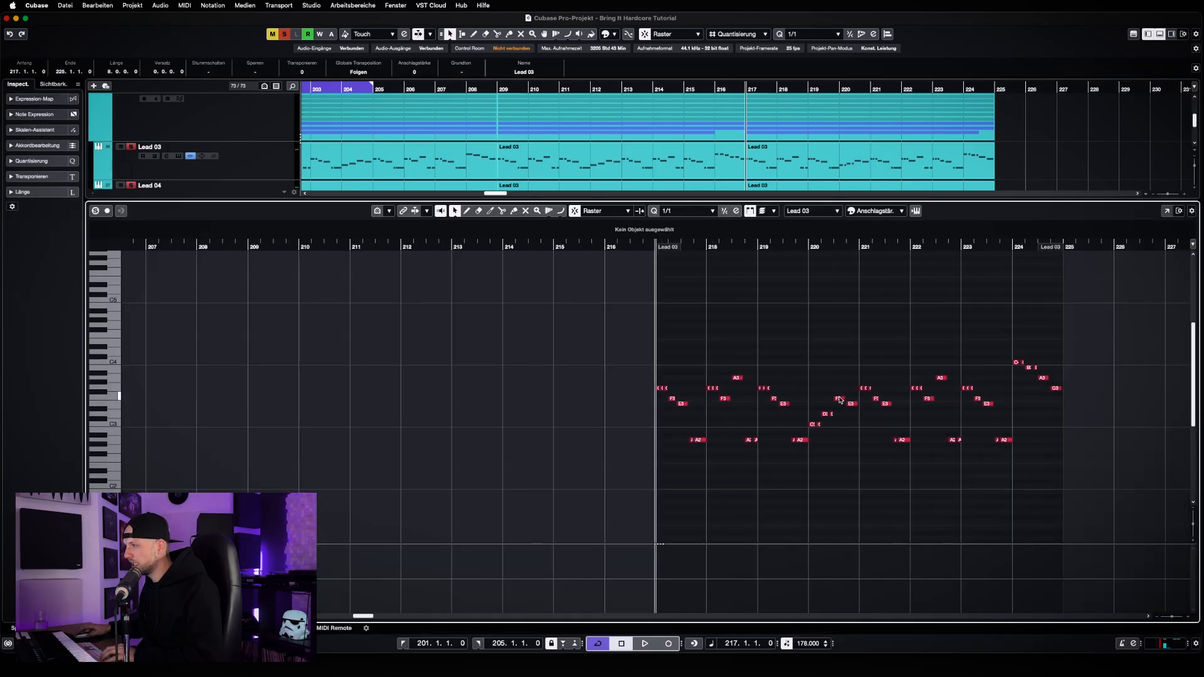
pyautogui.press('h')
pyautogui.press('h')
pyautogui.press('h')
pyautogui.press('h')
pyautogui.press('alt+super+b')
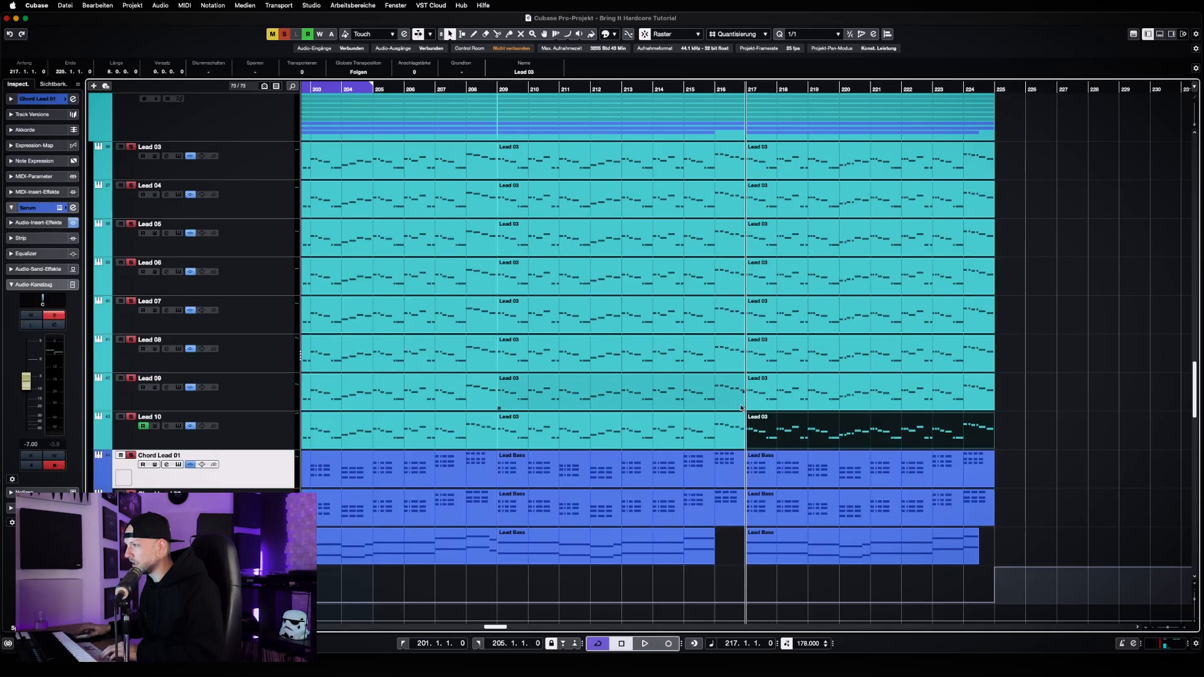
# Open Lead 10's melody parts from bars 209 and 217 together in the Key Editor
pyautogui.moveTo(1020, 424); pyautogui.dragTo(701, 431)
pyautogui.doubleClick(756, 435)
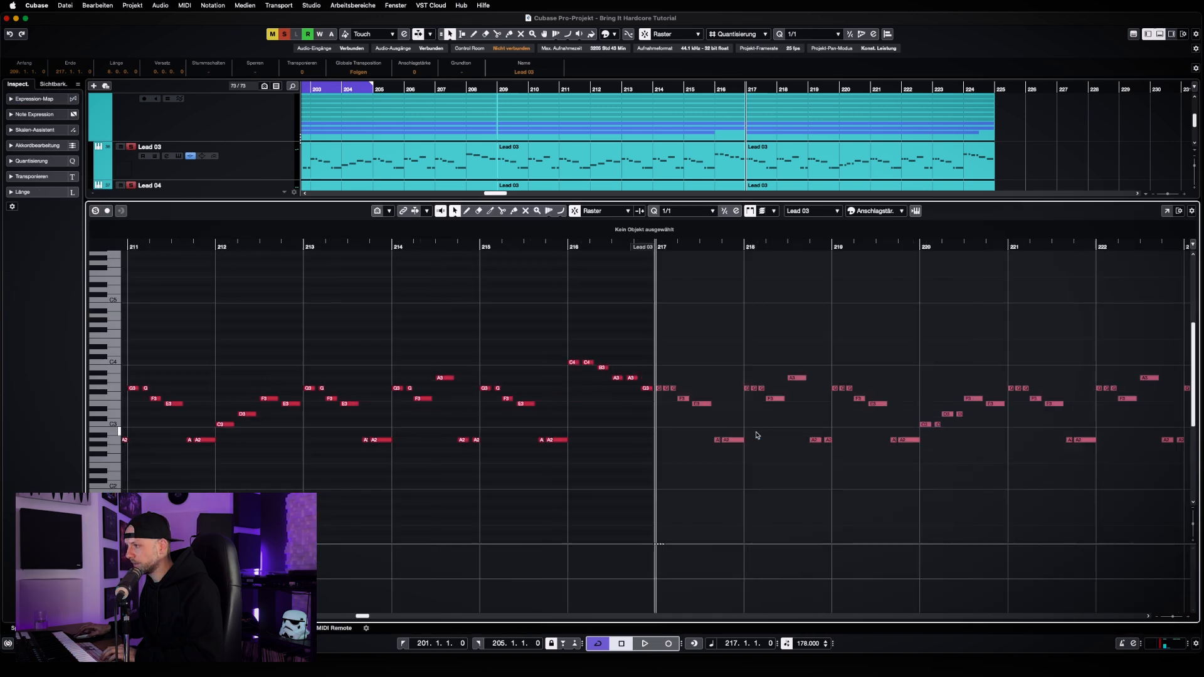
pyautogui.press('g')
pyautogui.press('g')
pyautogui.press('g')
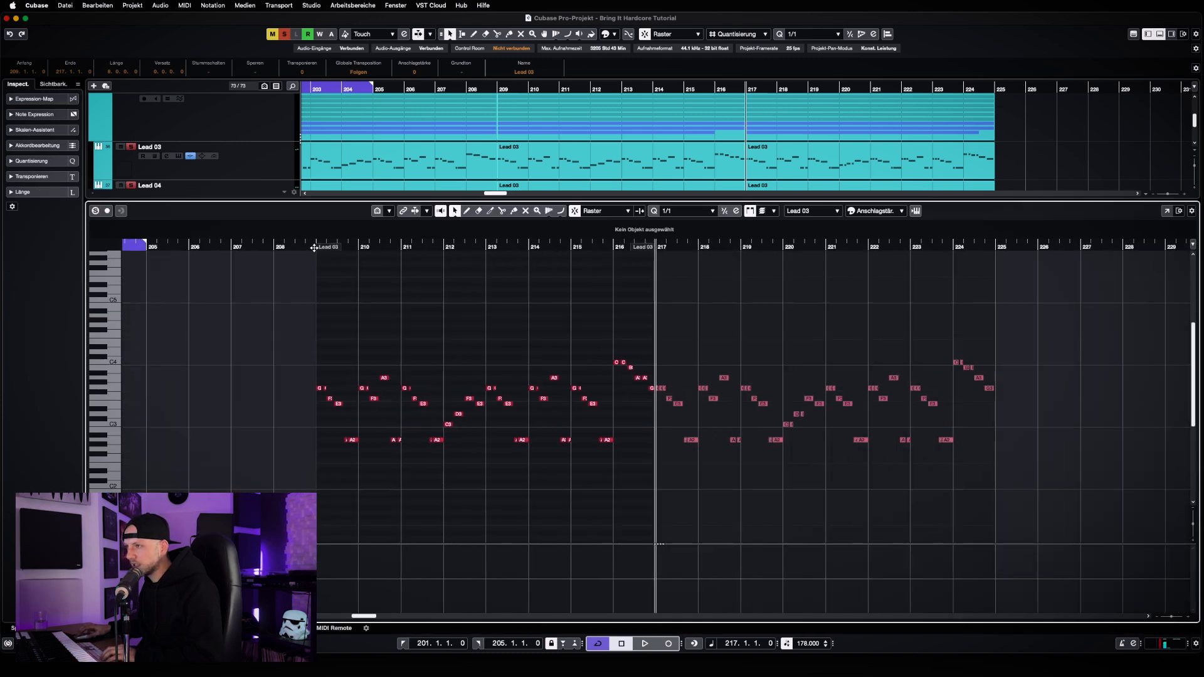
# Play Lead 10's two melody parts from bar 209 through bar 224 to compare their rhythms
pyautogui.click(314, 247)
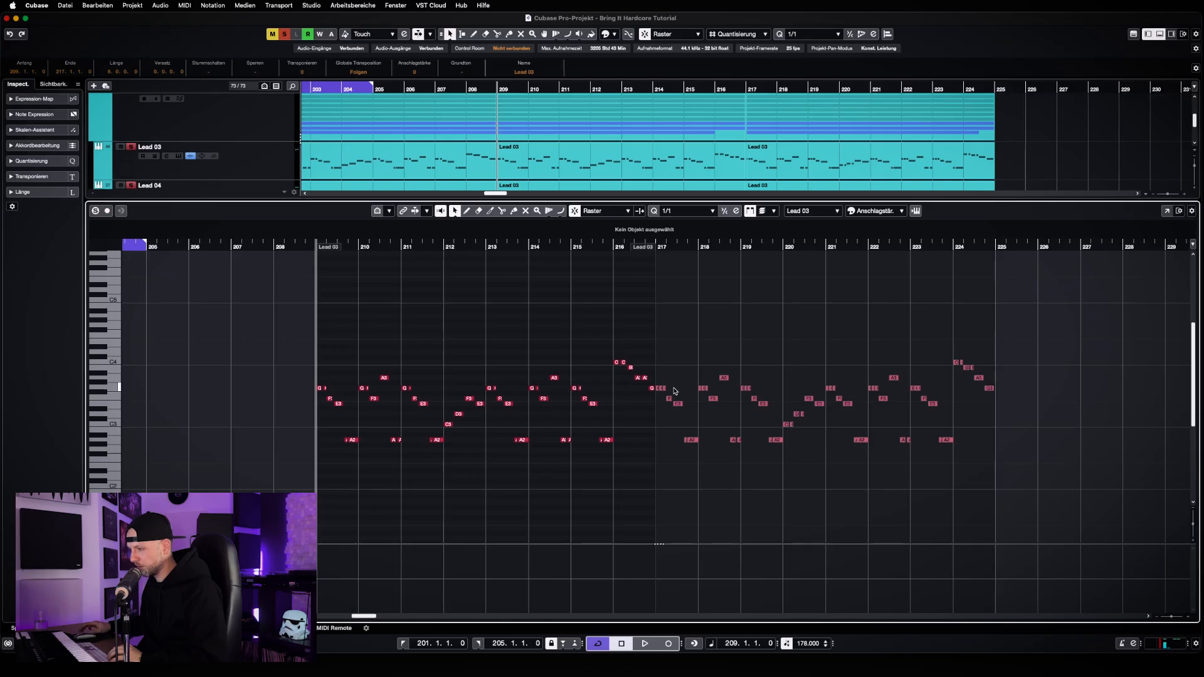
pyautogui.press('space')
pyautogui.press('h')
pyautogui.press('h')
pyautogui.press('h')
pyautogui.press('h')
pyautogui.press('h')
pyautogui.press('h')
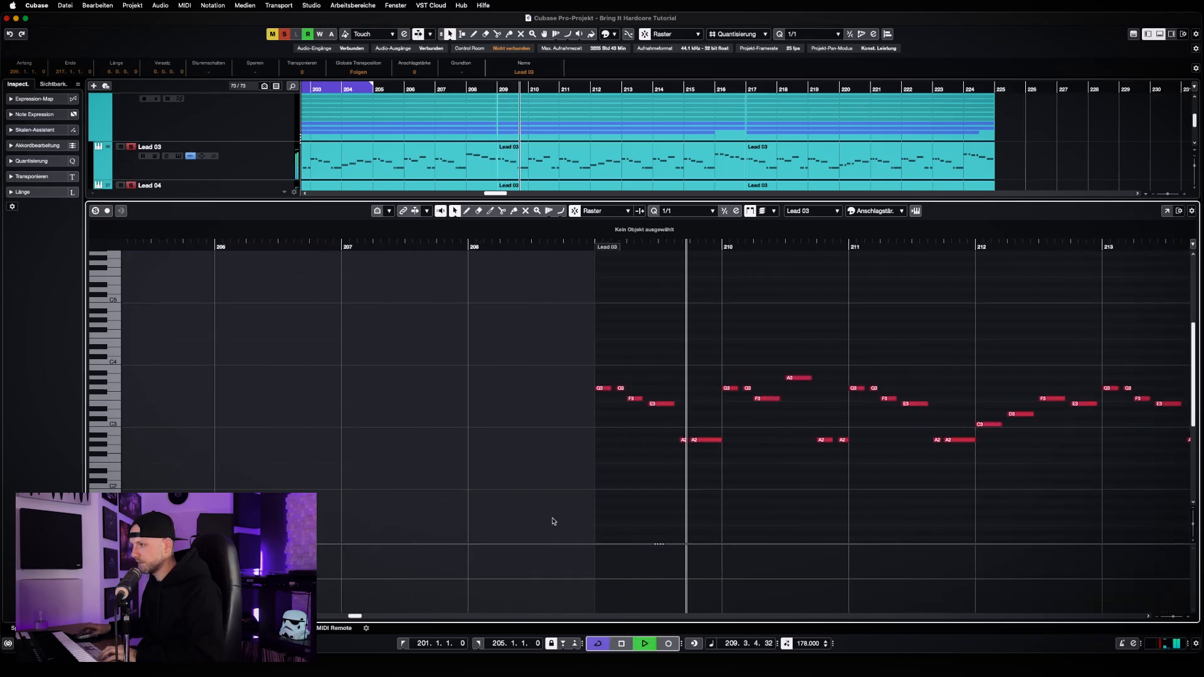
pyautogui.moveTo(358, 617); pyautogui.dragTo(364, 619)
pyautogui.click(977, 485)
pyautogui.press('g')
pyautogui.press('g')
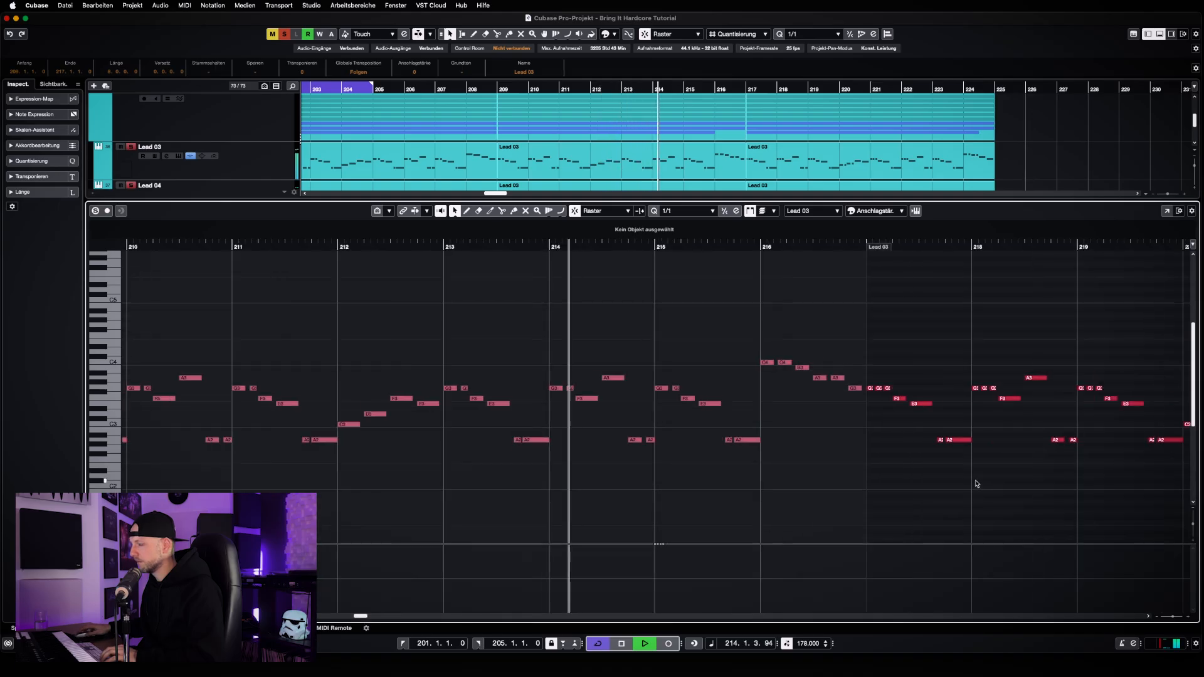
pyautogui.press('g')
pyautogui.hscroll(5, 977, 485)
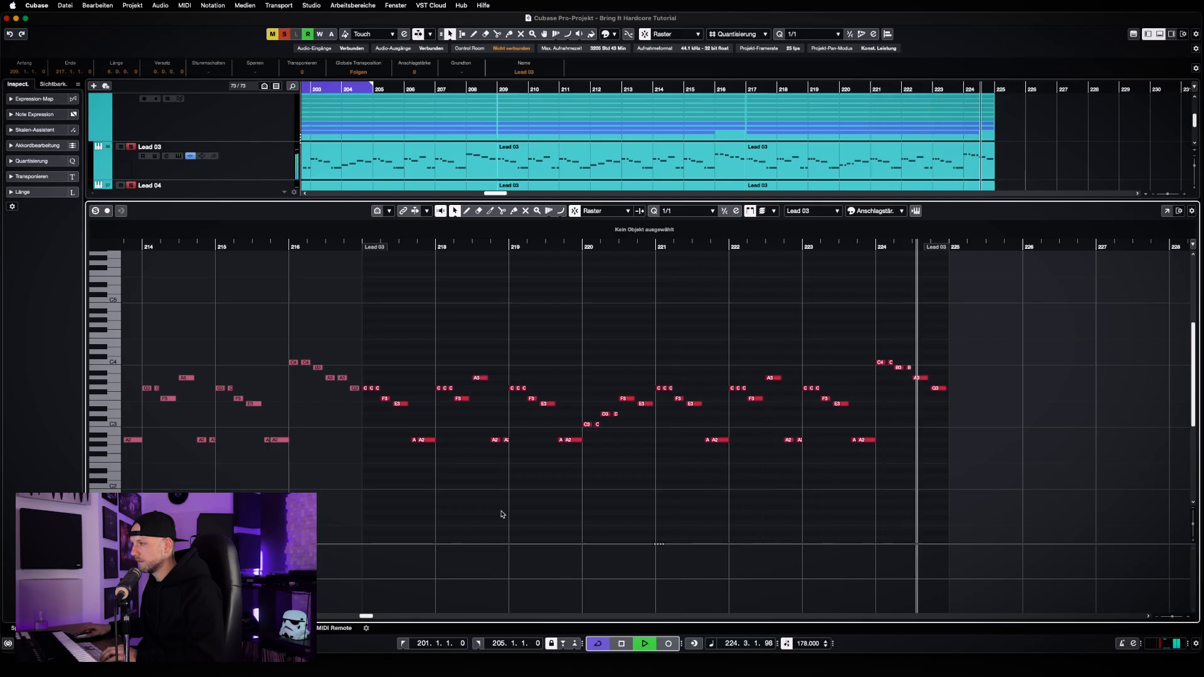
pyautogui.press('space')
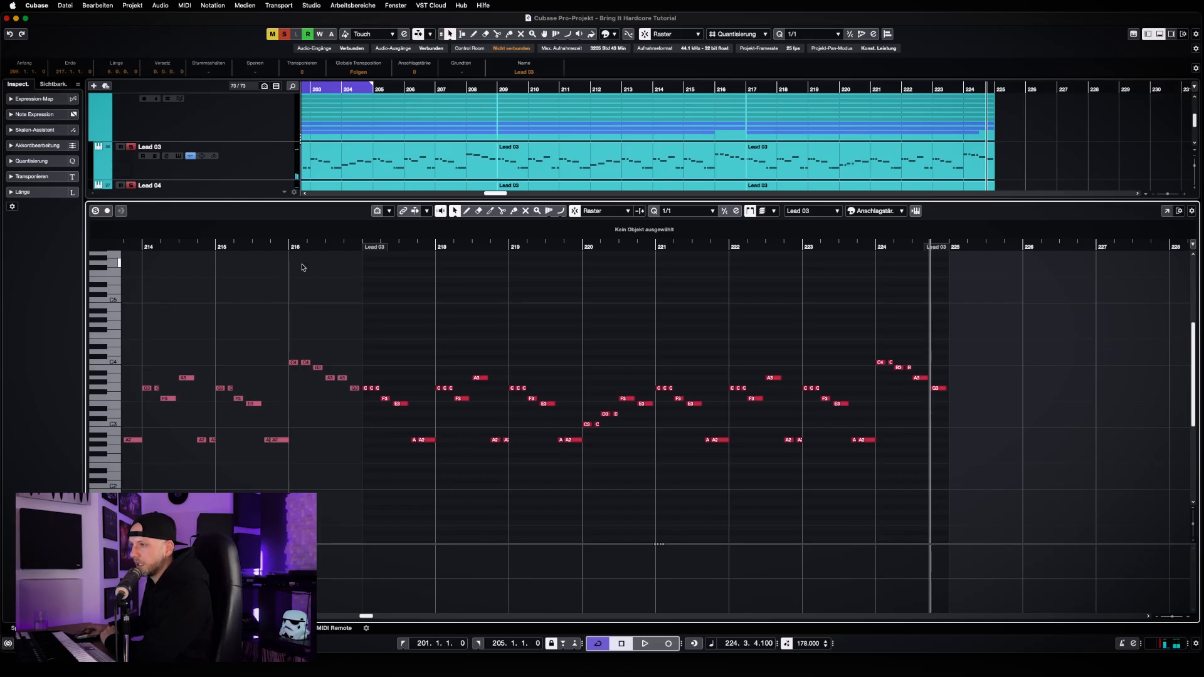
# Place the playhead at bar 216 and set the quantize value to 1/8 Triolisch
pyautogui.click(289, 246)
pyautogui.click(304, 399)
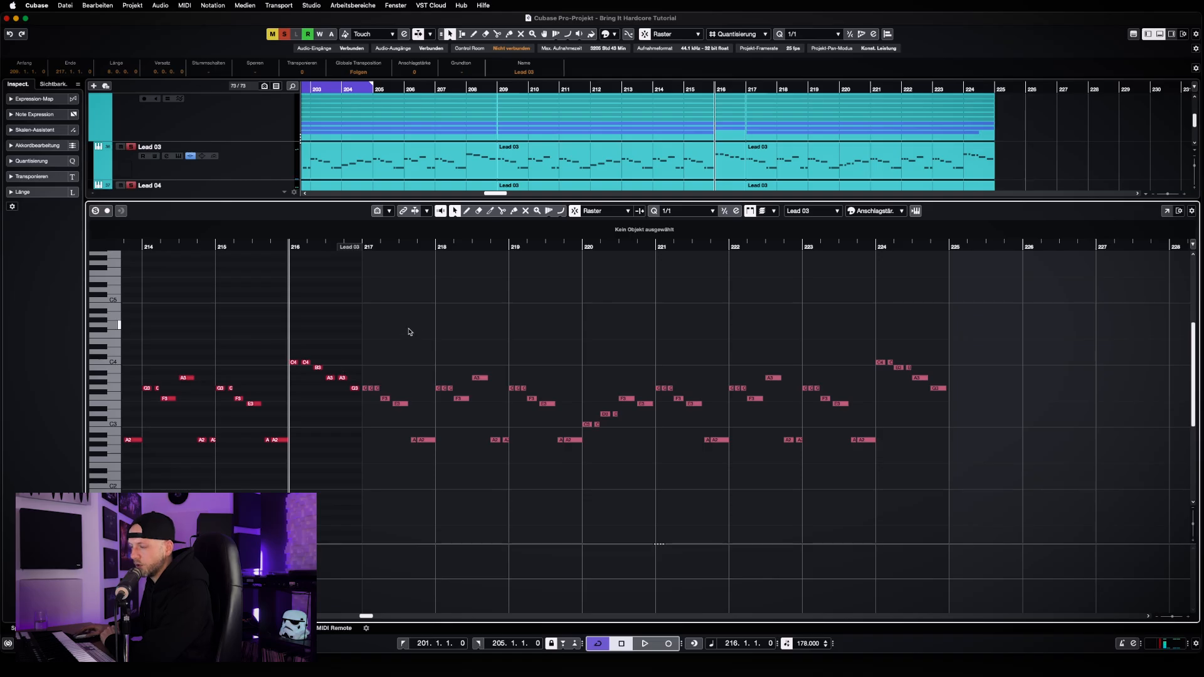
pyautogui.click(686, 210)
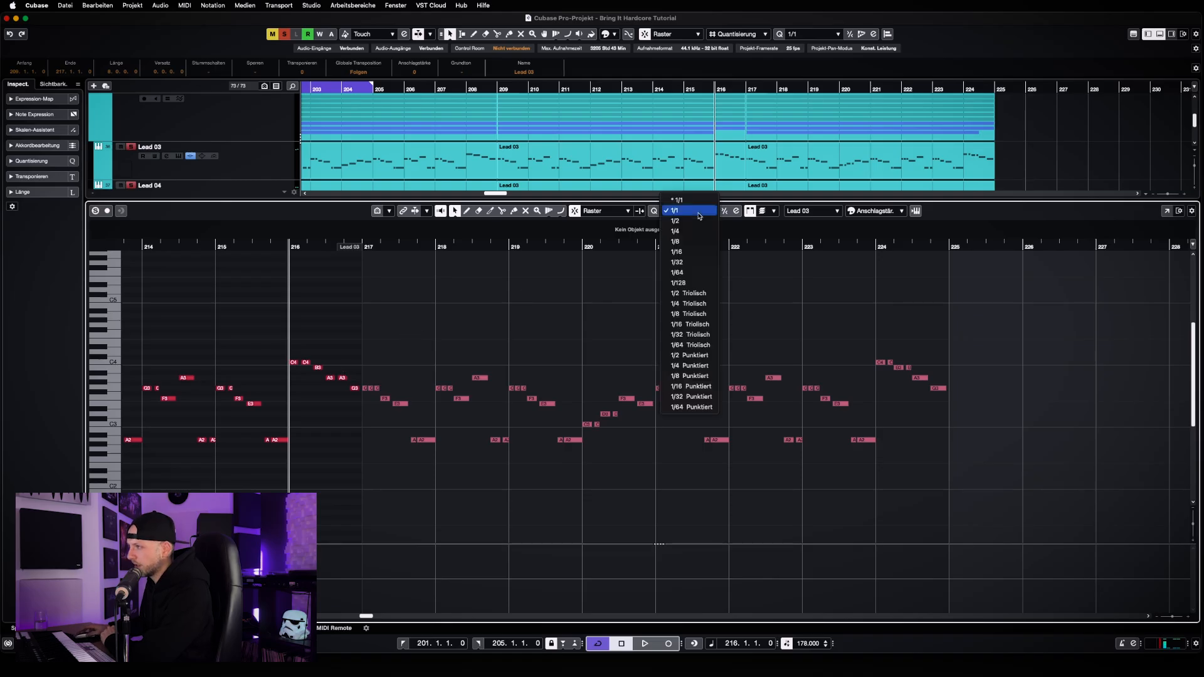
pyautogui.click(693, 314)
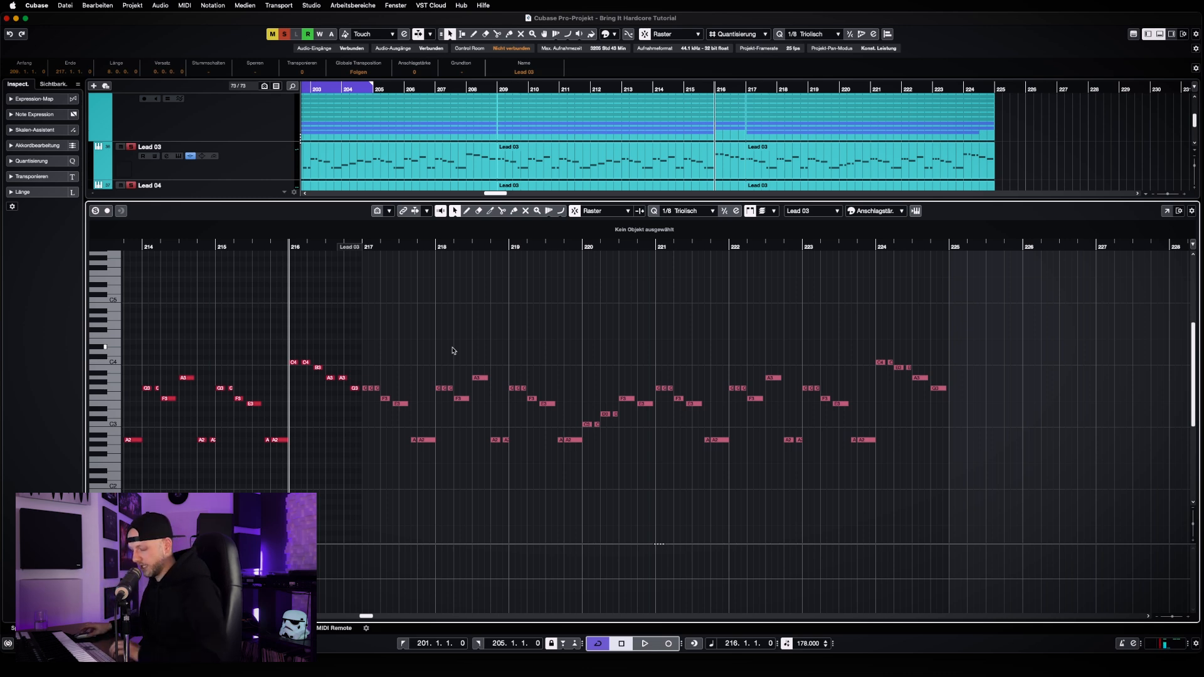
# Return to the arrangement and compare Lead 10's first two melody parts with the third part at bar 217
pyautogui.press('Return')
pyautogui.press('g')
pyautogui.press('g')
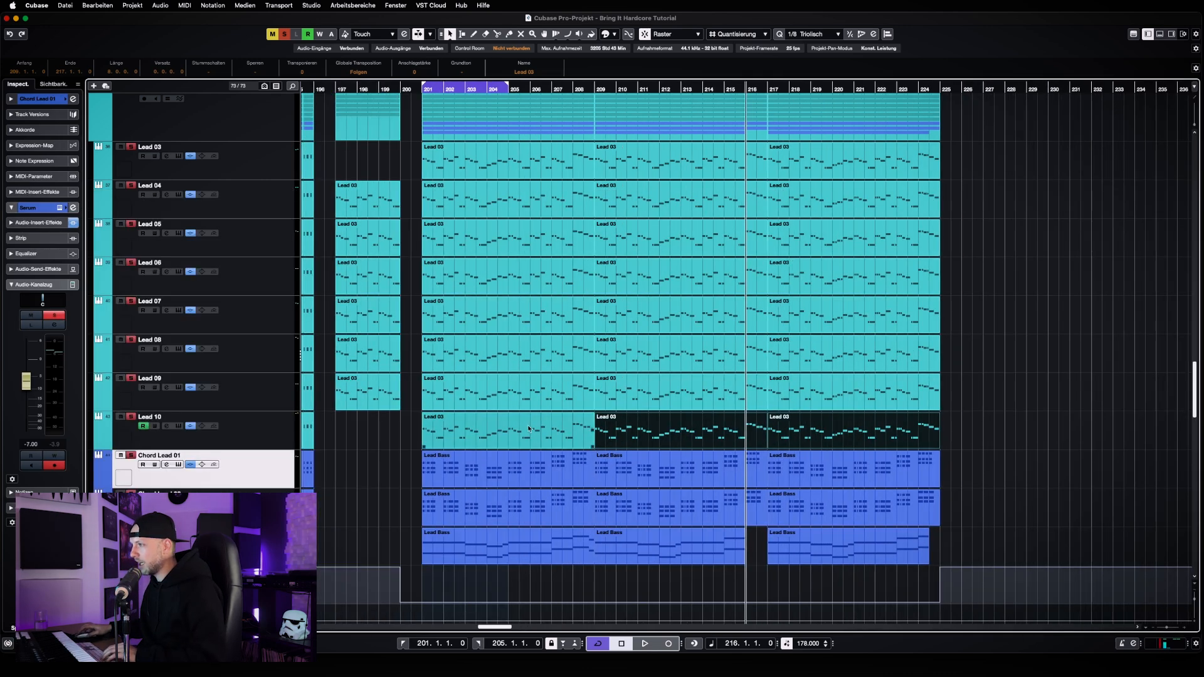
pyautogui.moveTo(406, 426); pyautogui.dragTo(681, 433)
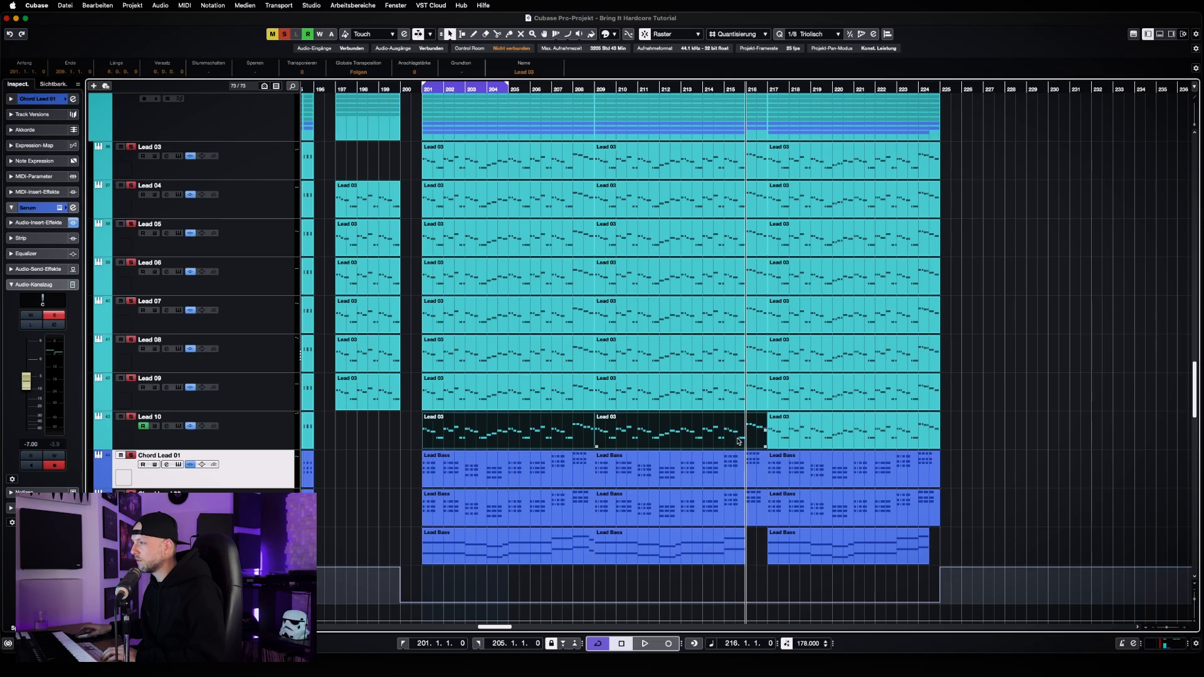
pyautogui.click(921, 432)
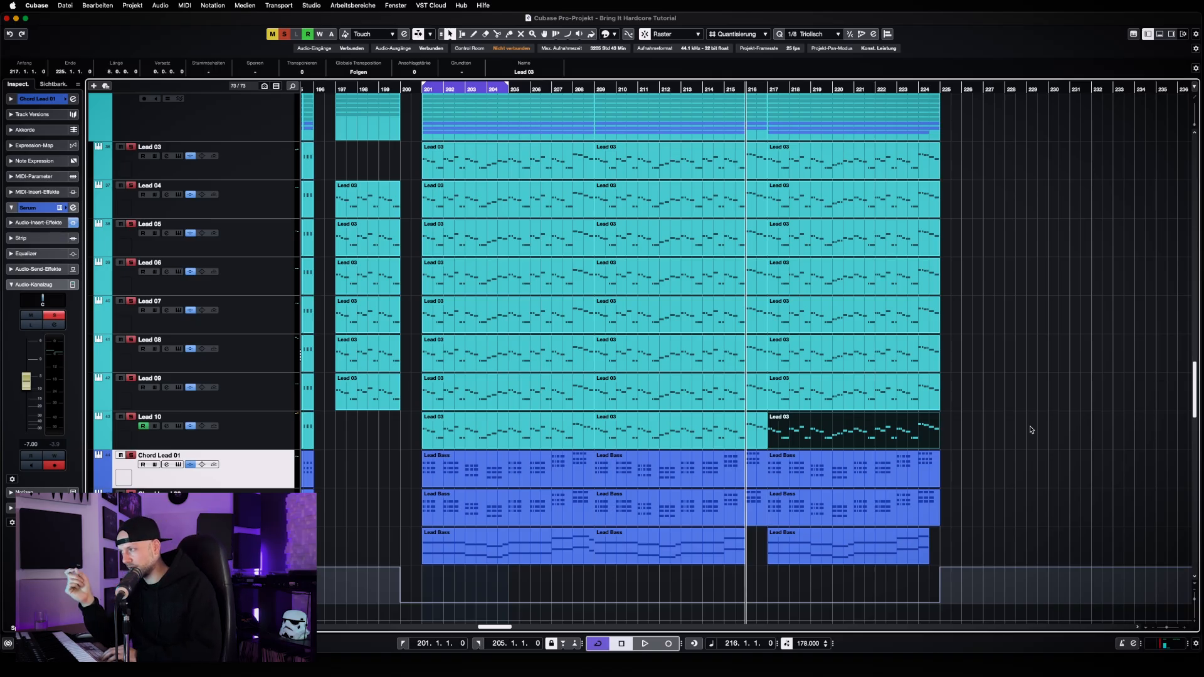
# Locate the second block of lead parts and place the playhead just before bar 277
pyautogui.press('g')
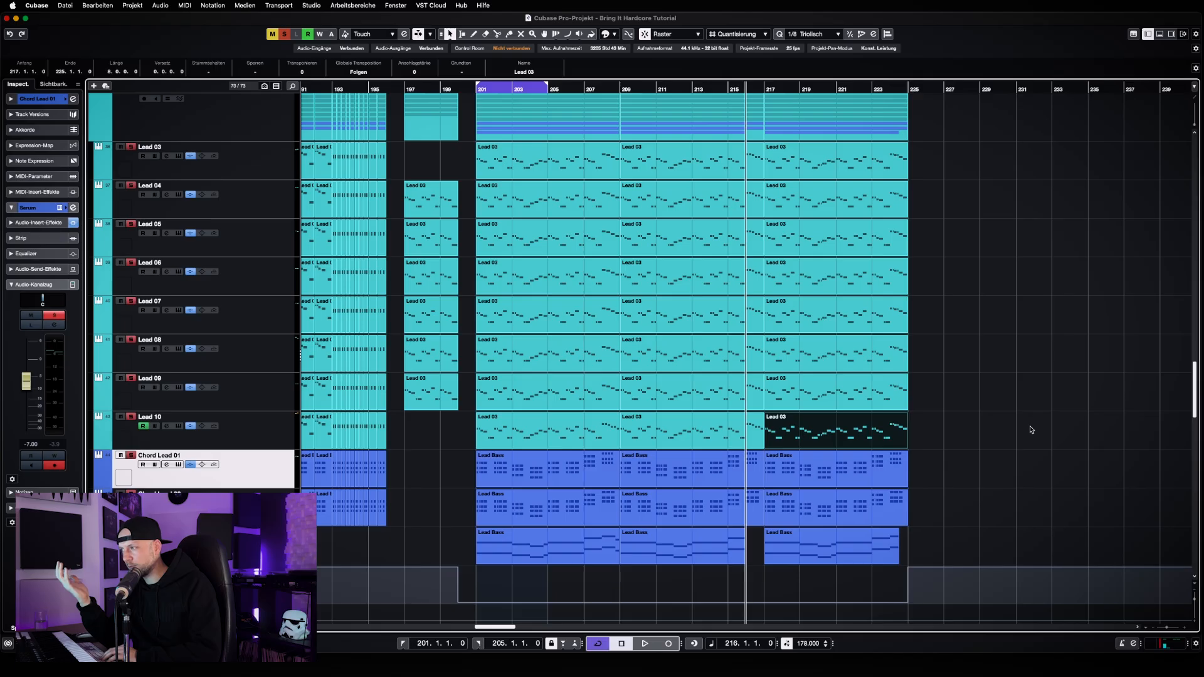
pyautogui.press('g')
pyautogui.press('g')
pyautogui.press('g')
pyautogui.press('g')
pyautogui.press('g')
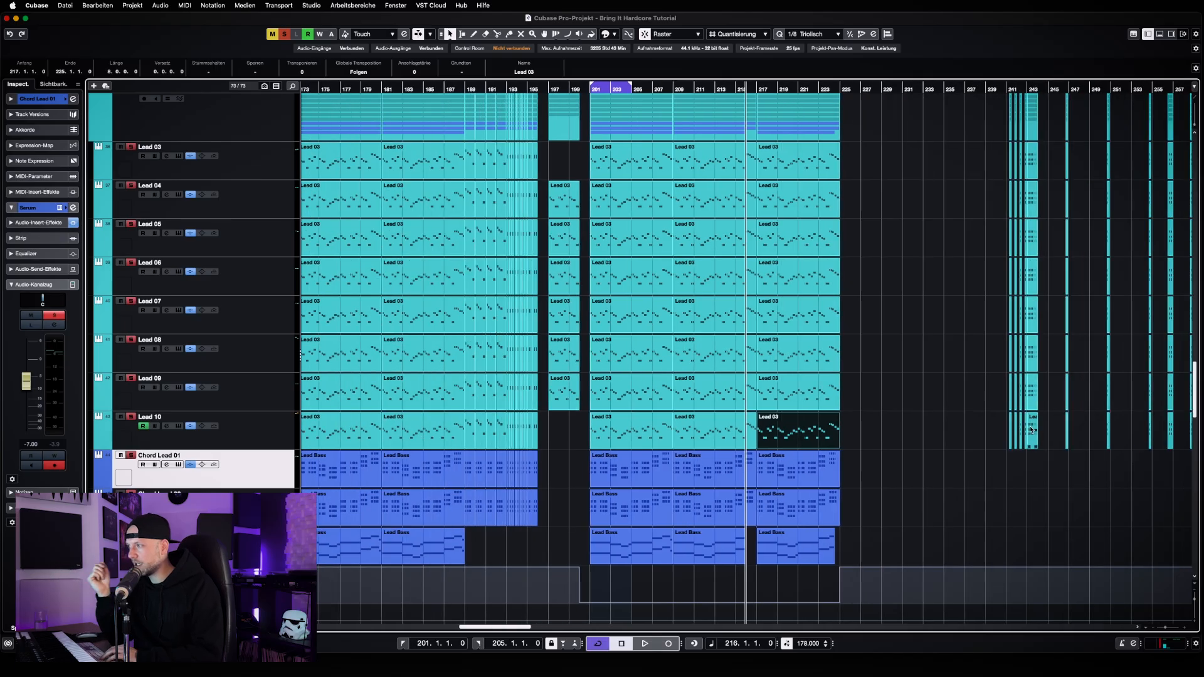
pyautogui.press('g')
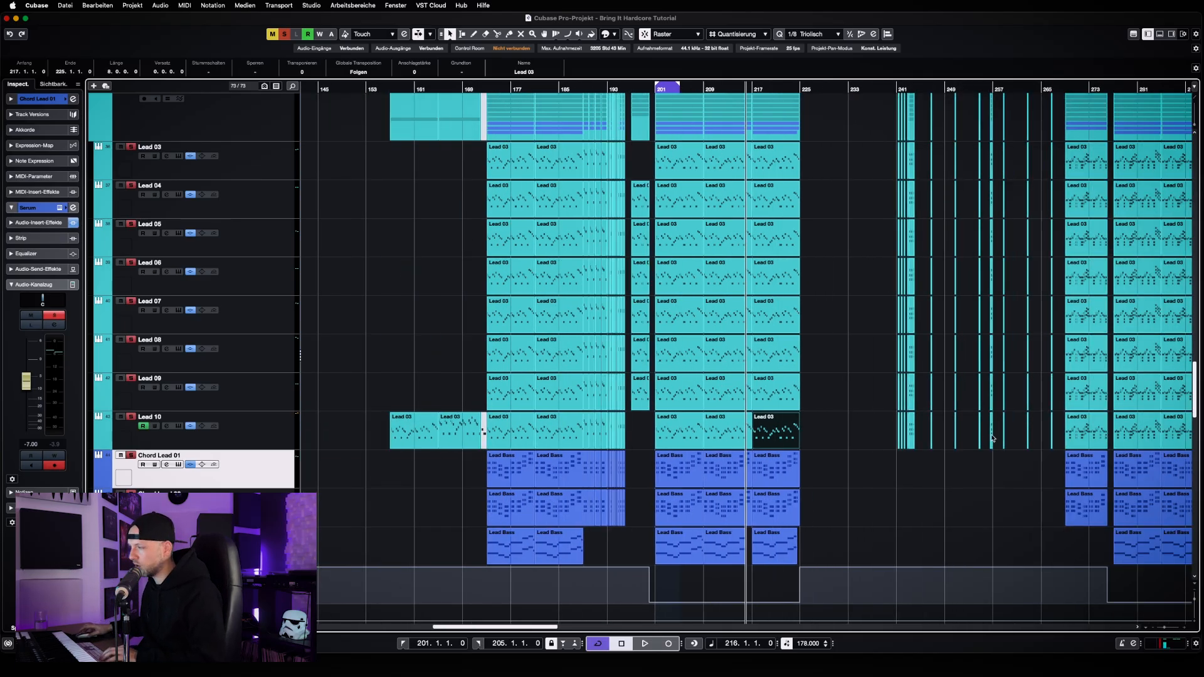
pyautogui.press('g')
pyautogui.click(894, 477)
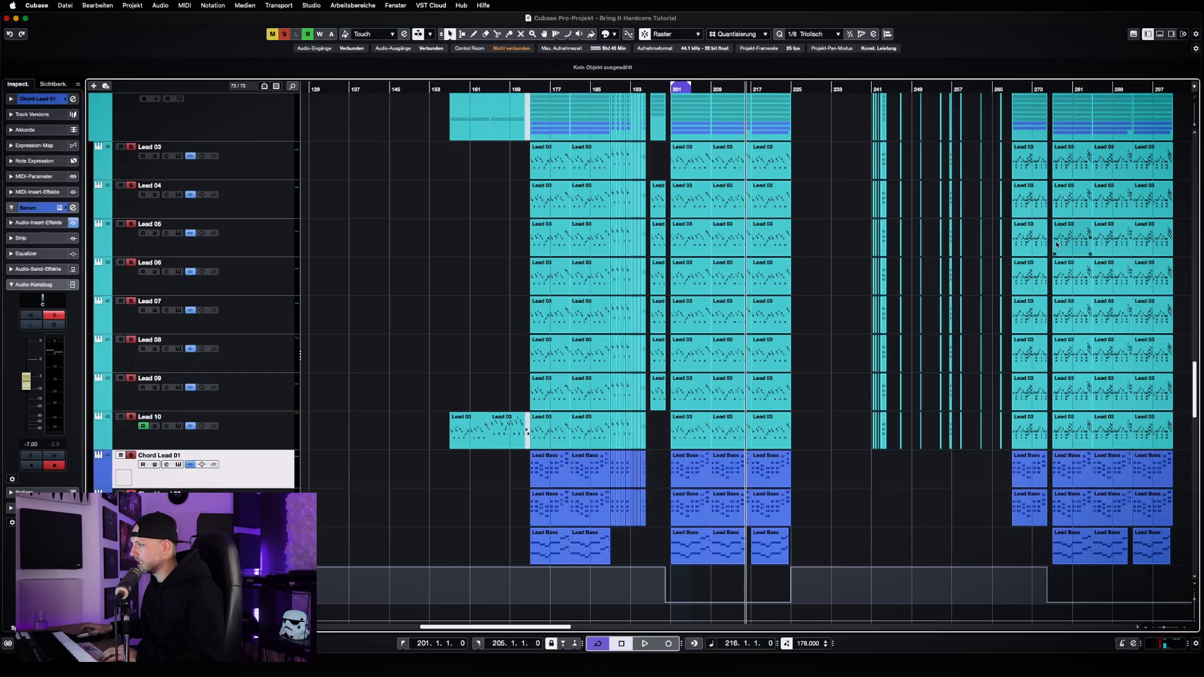
pyautogui.click(1052, 89)
pyautogui.press('h')
pyautogui.press('h')
pyautogui.press('h')
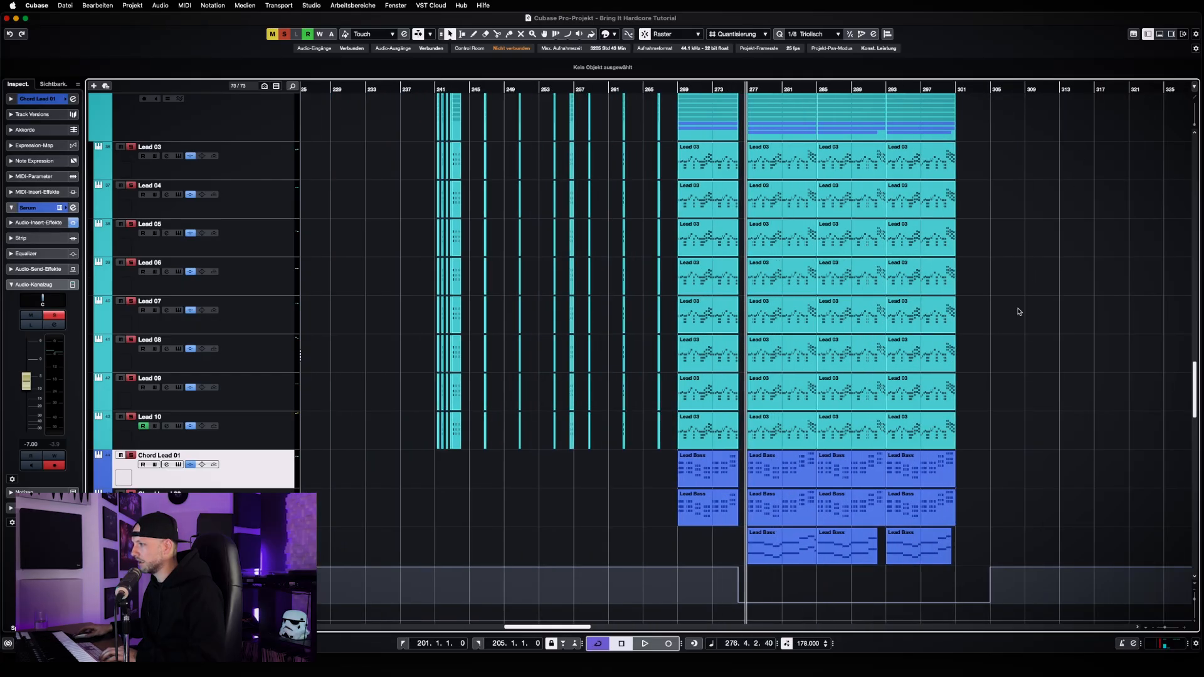
pyautogui.press('h')
pyautogui.press('h')
pyautogui.press('h')
pyautogui.press('h')
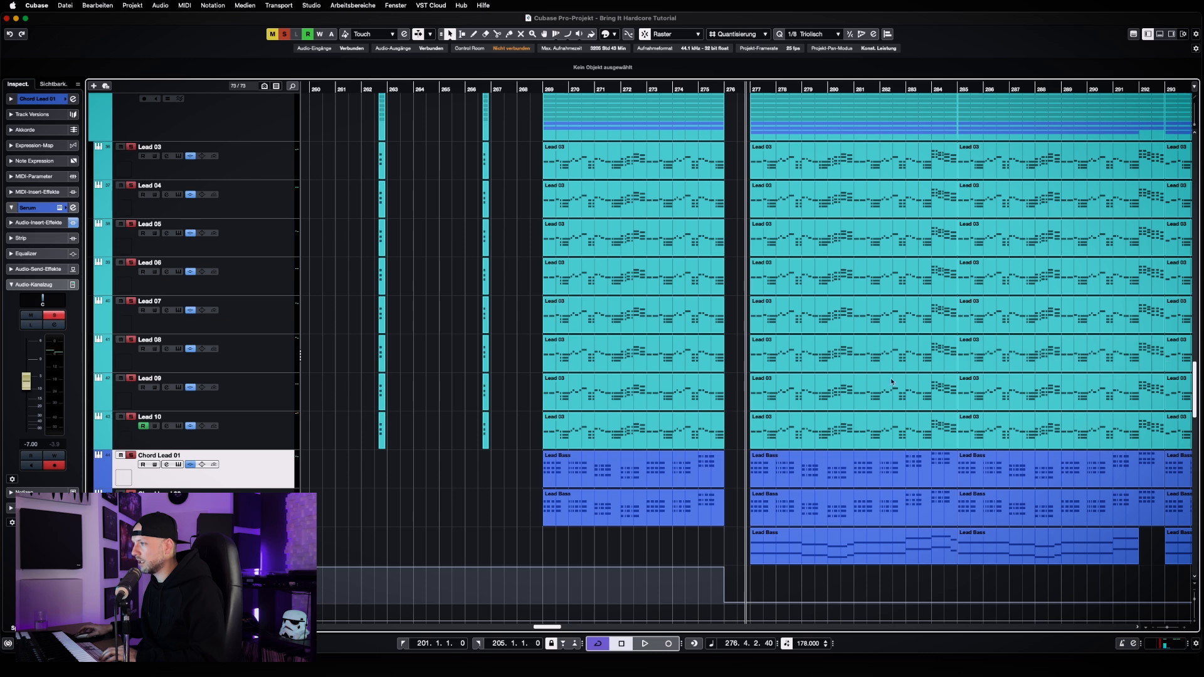
# Compare the lead sections starting at bars 201 and 277 in the arrangement overview
pyautogui.press('g')
pyautogui.press('g')
pyautogui.press('g')
pyautogui.press('g')
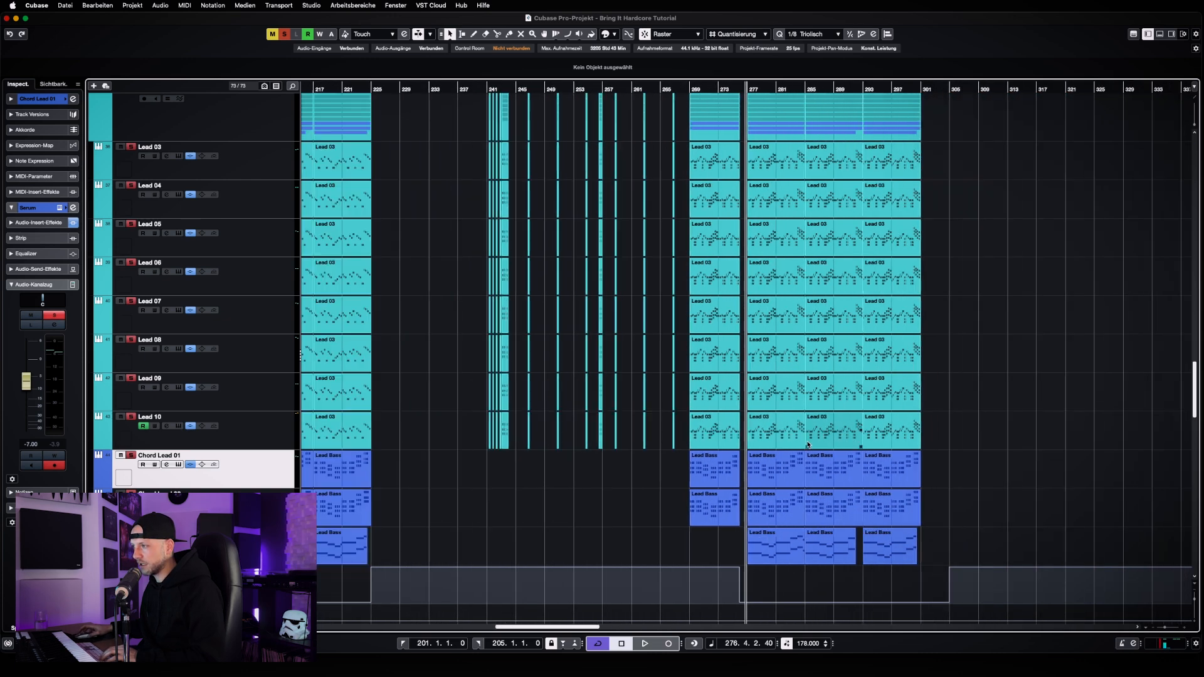
pyautogui.press('g')
pyautogui.press('h')
pyautogui.press('h')
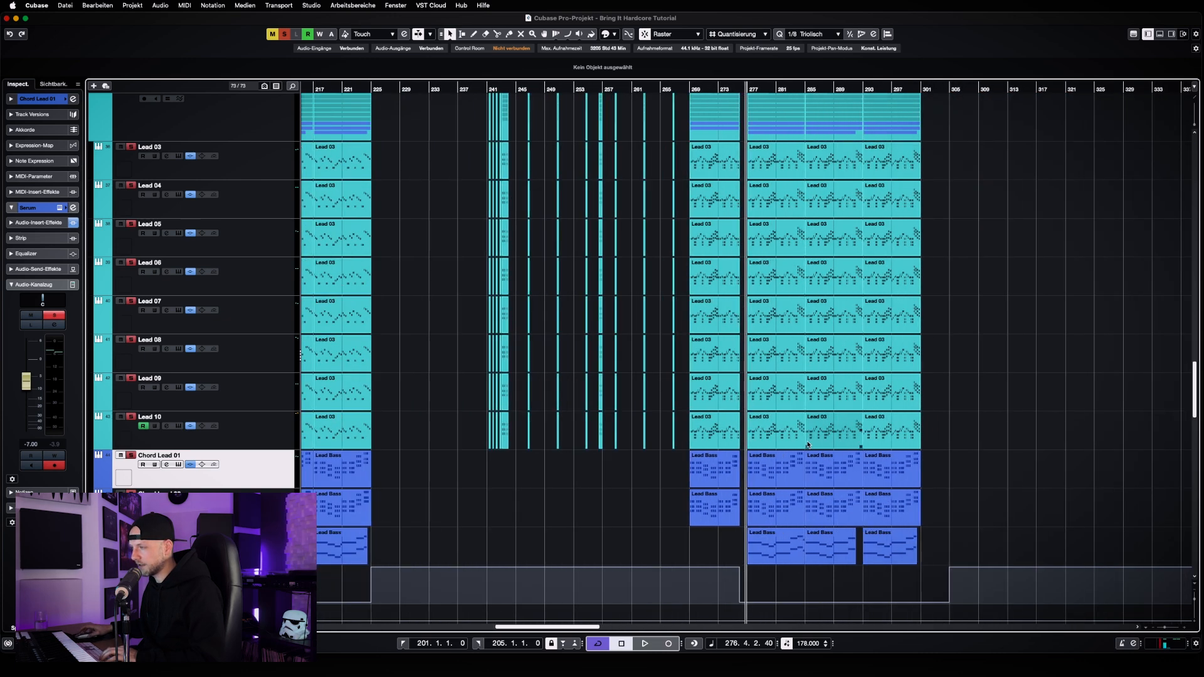
pyautogui.press('g')
pyautogui.press('g')
pyautogui.press('g')
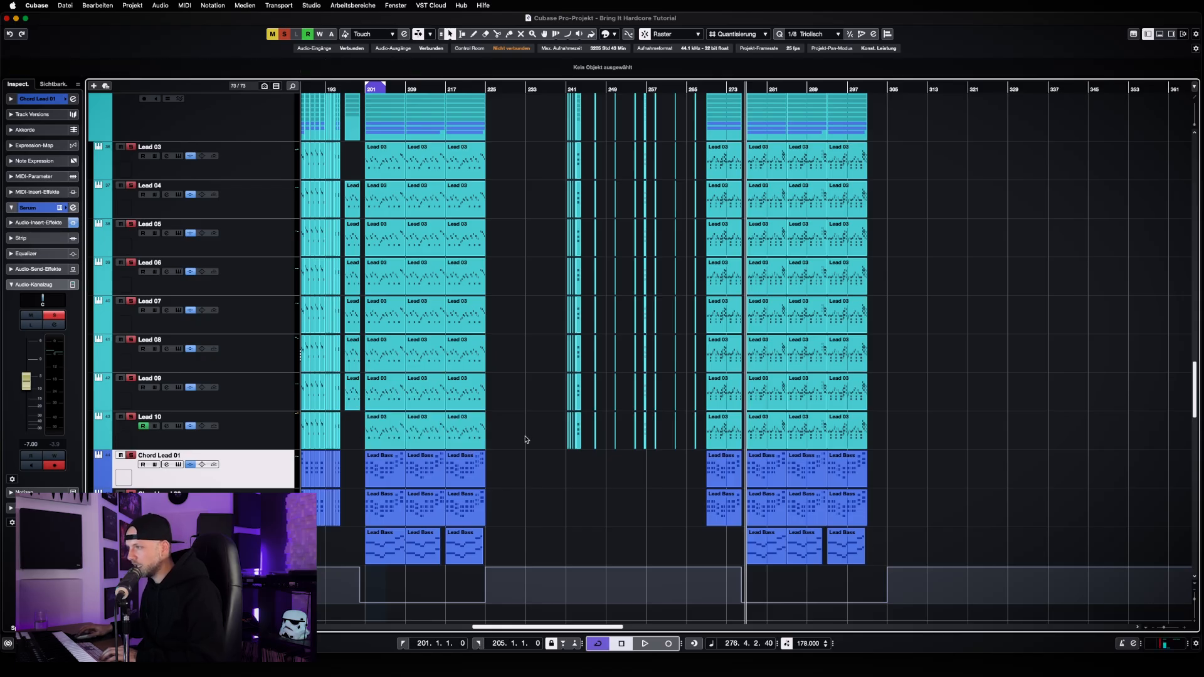
# Select Lead 10's part at bar 277 and play the section through bar 284
pyautogui.press('h')
pyautogui.press('h')
pyautogui.press('h')
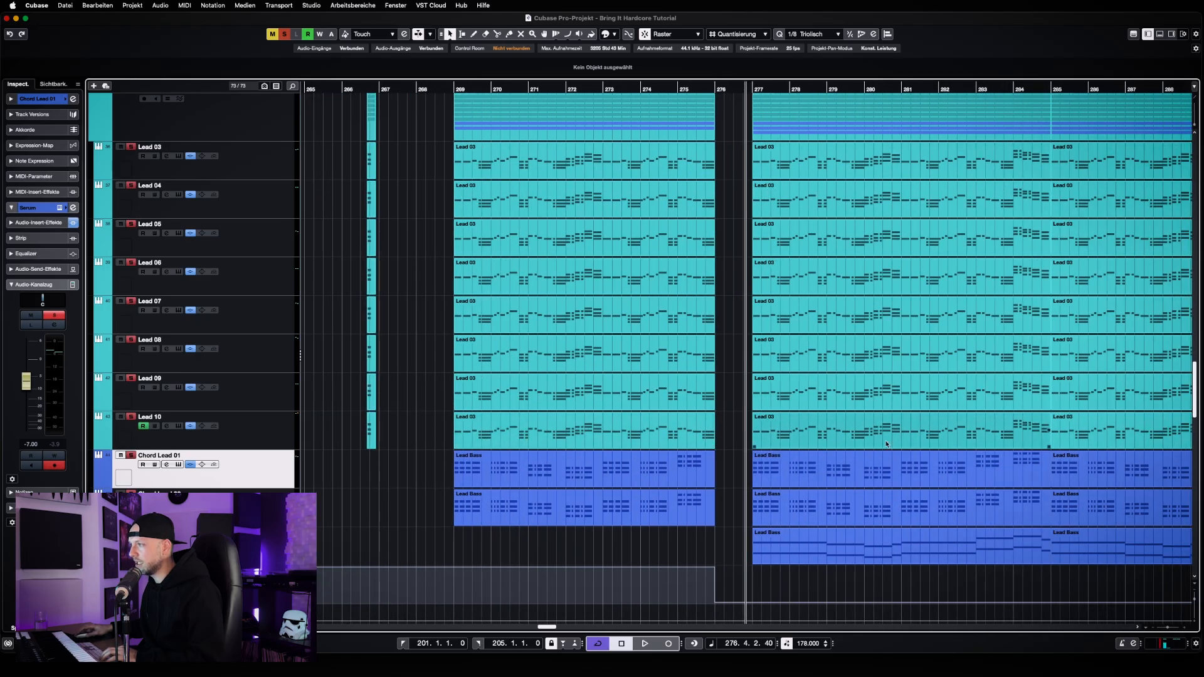
pyautogui.click(826, 438)
pyautogui.press('space')
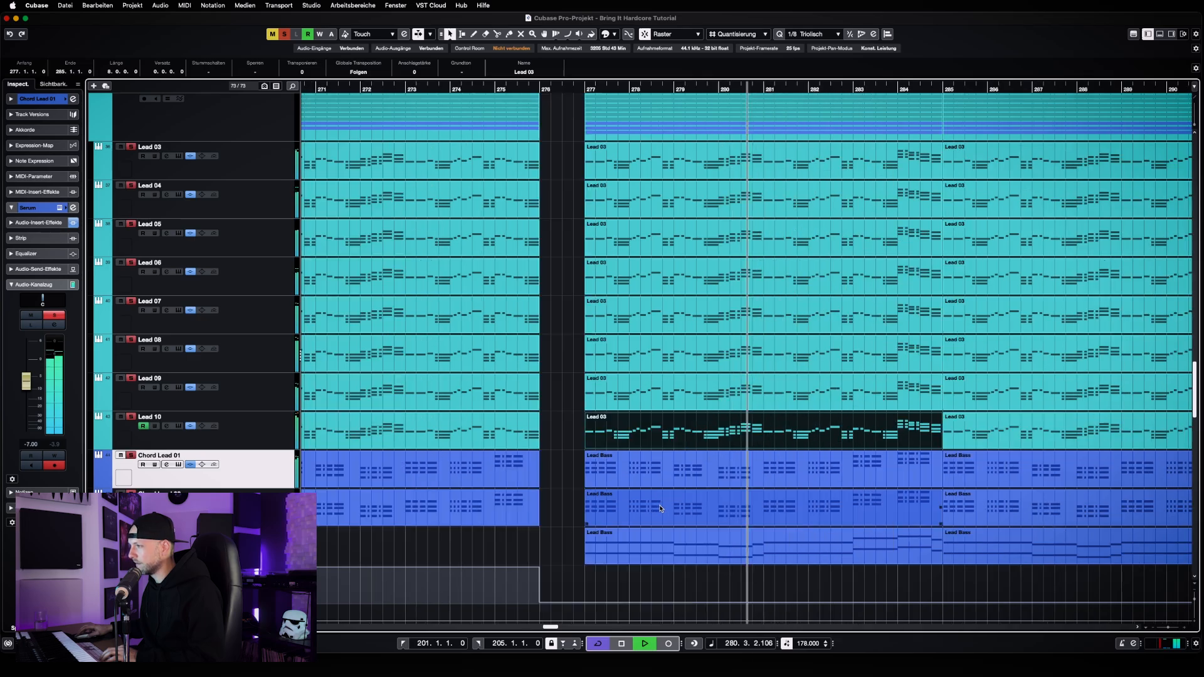
pyautogui.press('h')
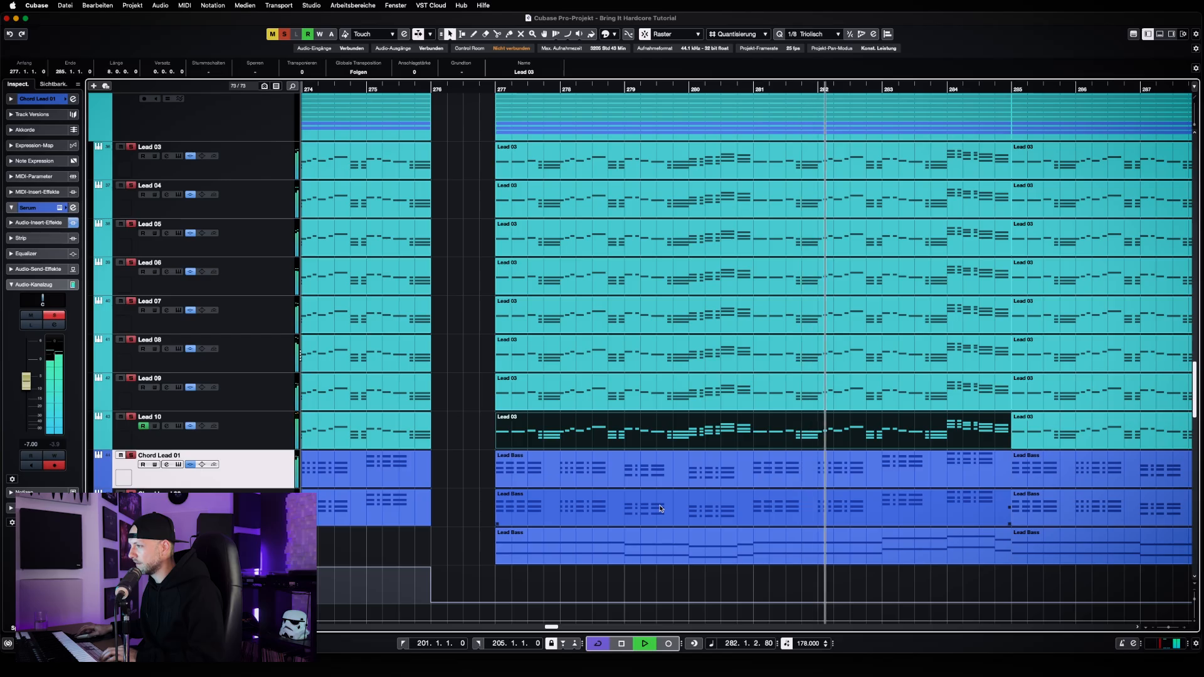
pyautogui.press('g')
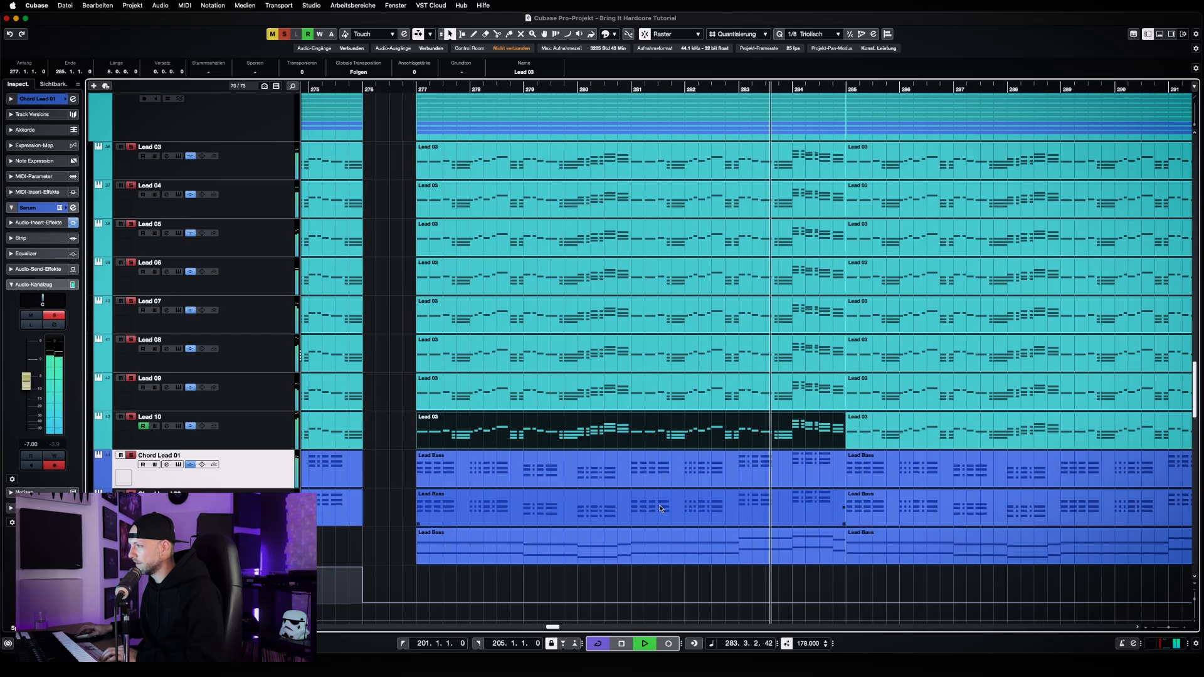
pyautogui.press('space')
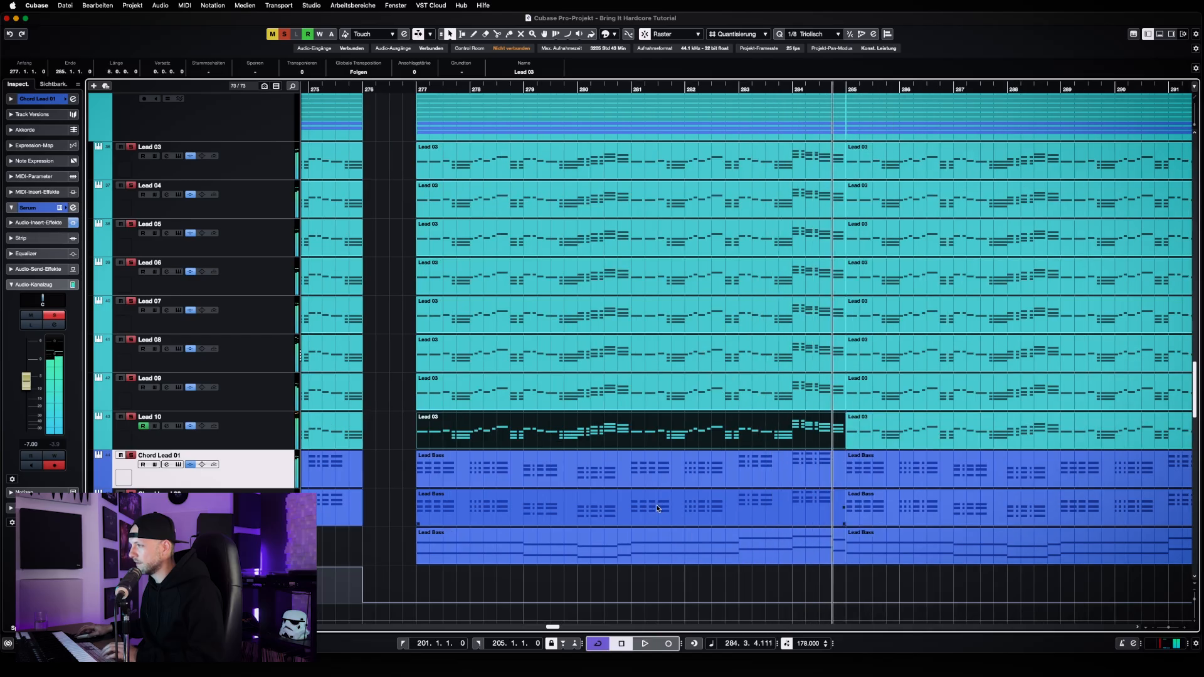
# Open Lead 10's part at bar 277 in the Key Editor and examine its single and stacked melody notes
pyautogui.click(395, 432)
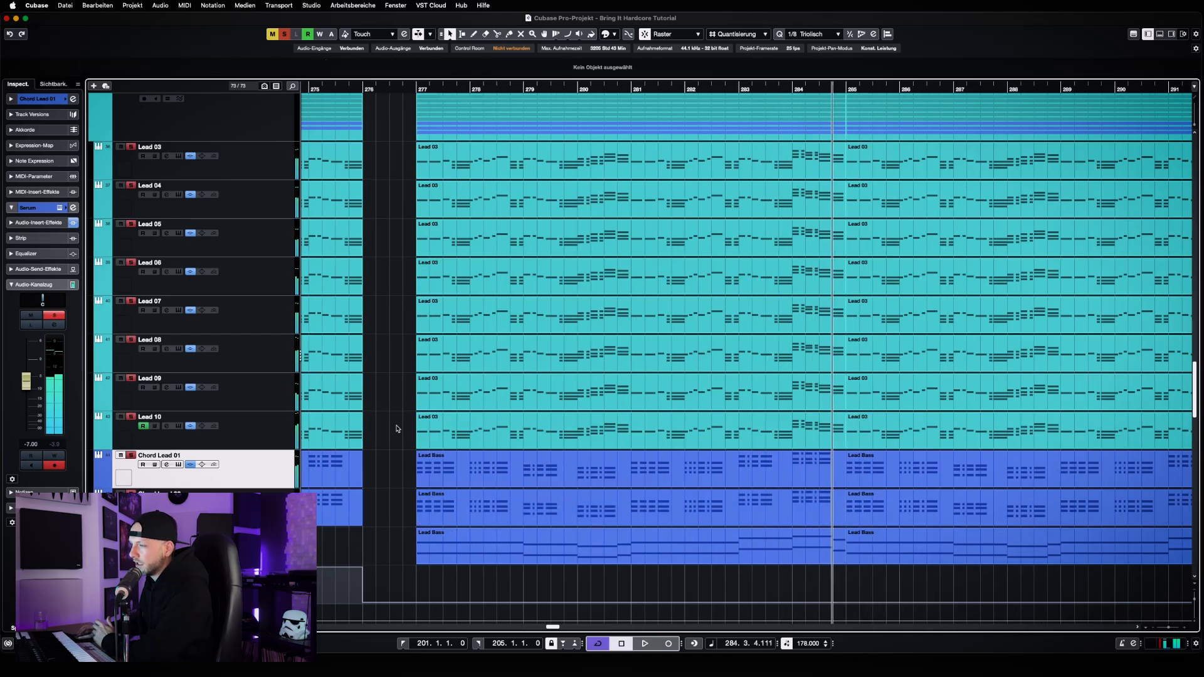
pyautogui.doubleClick(497, 429)
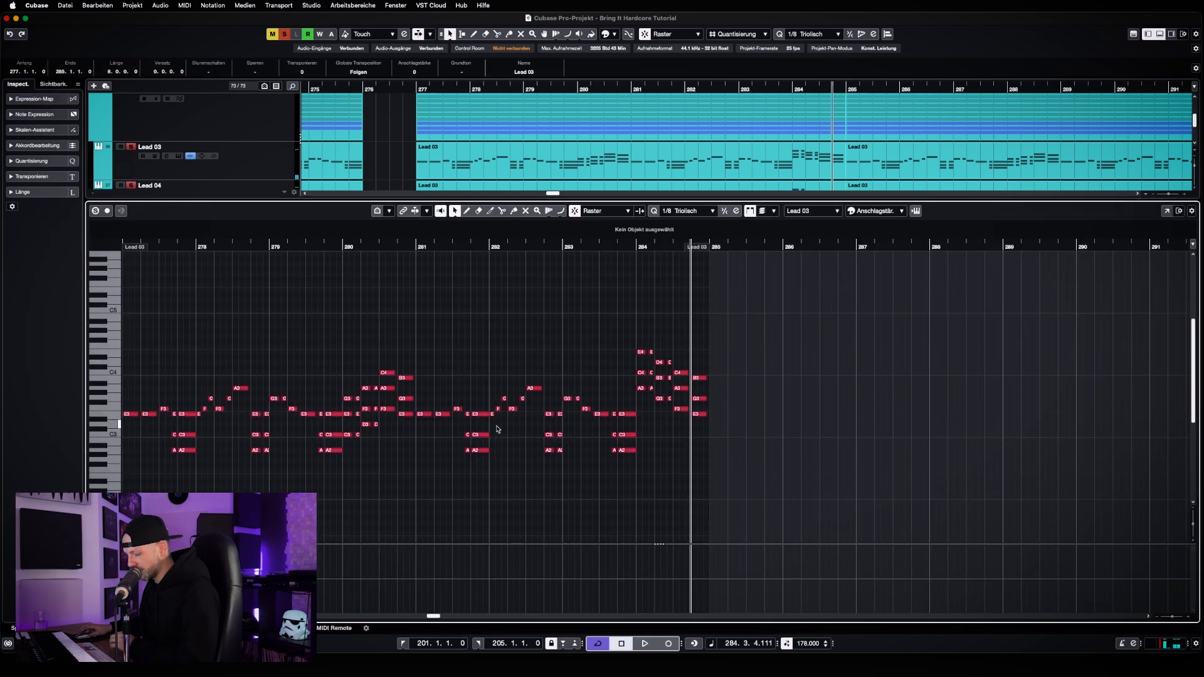
pyautogui.press('h')
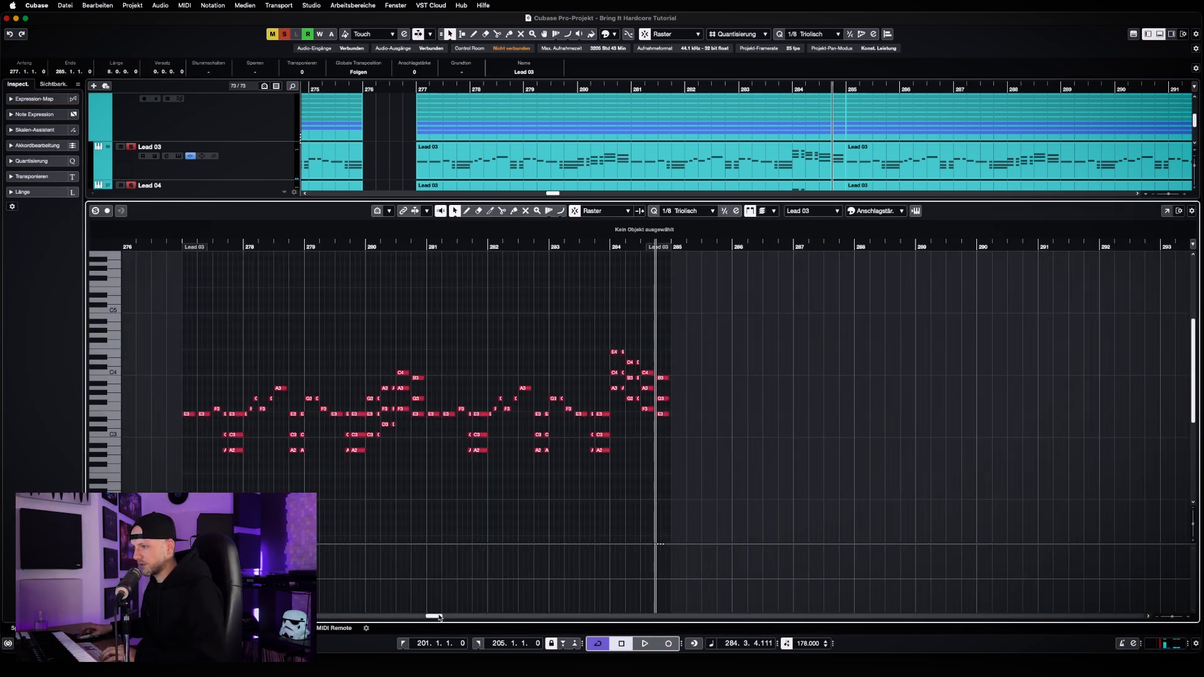
pyautogui.moveTo(440, 617); pyautogui.dragTo(436, 617)
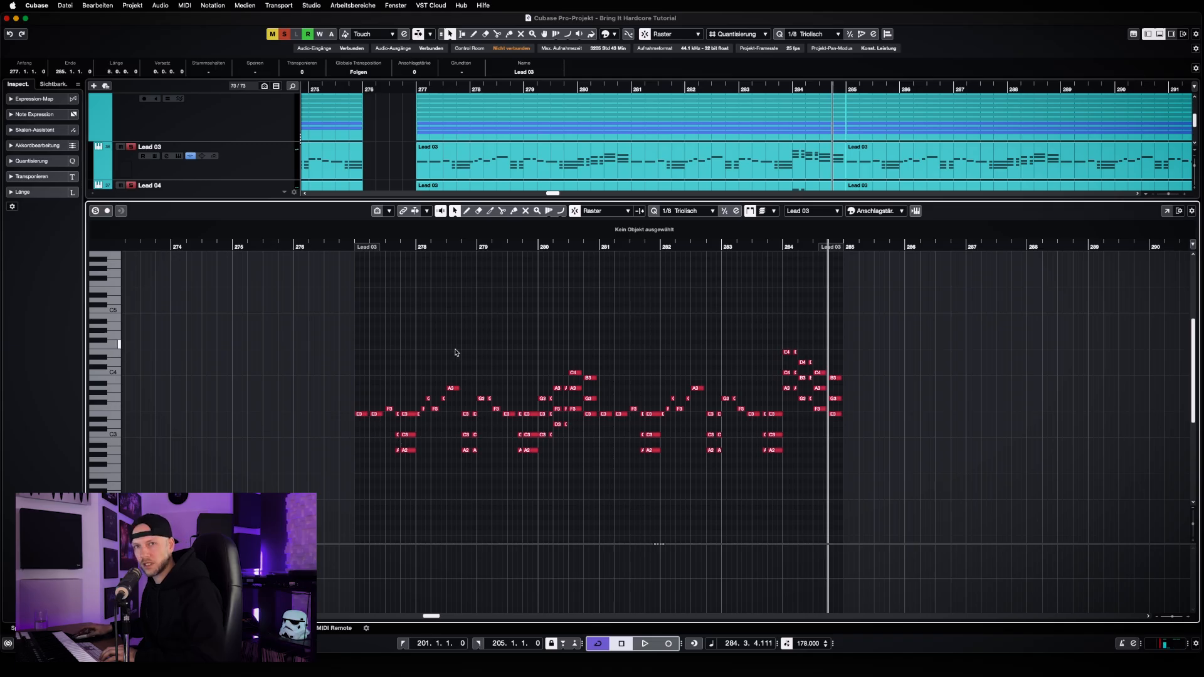
# Place the playhead just before bar 277 and briefly view Lead 03's Spire synthesizer
pyautogui.click(351, 247)
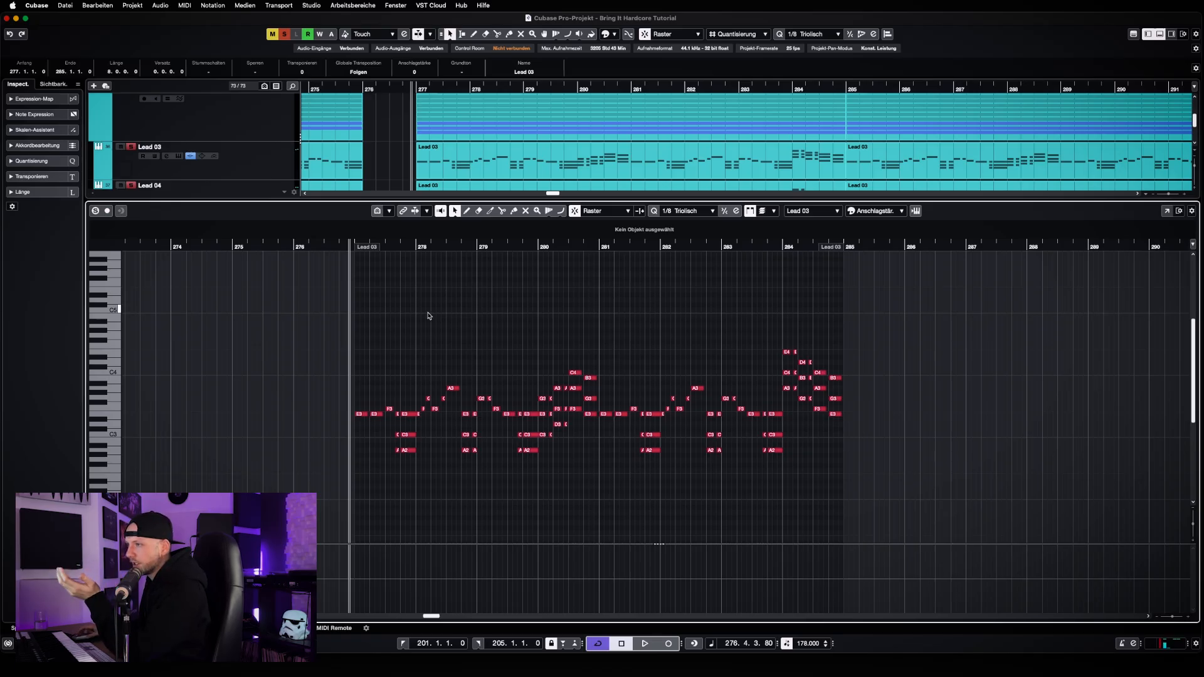
pyautogui.scroll(-2, 428, 315)
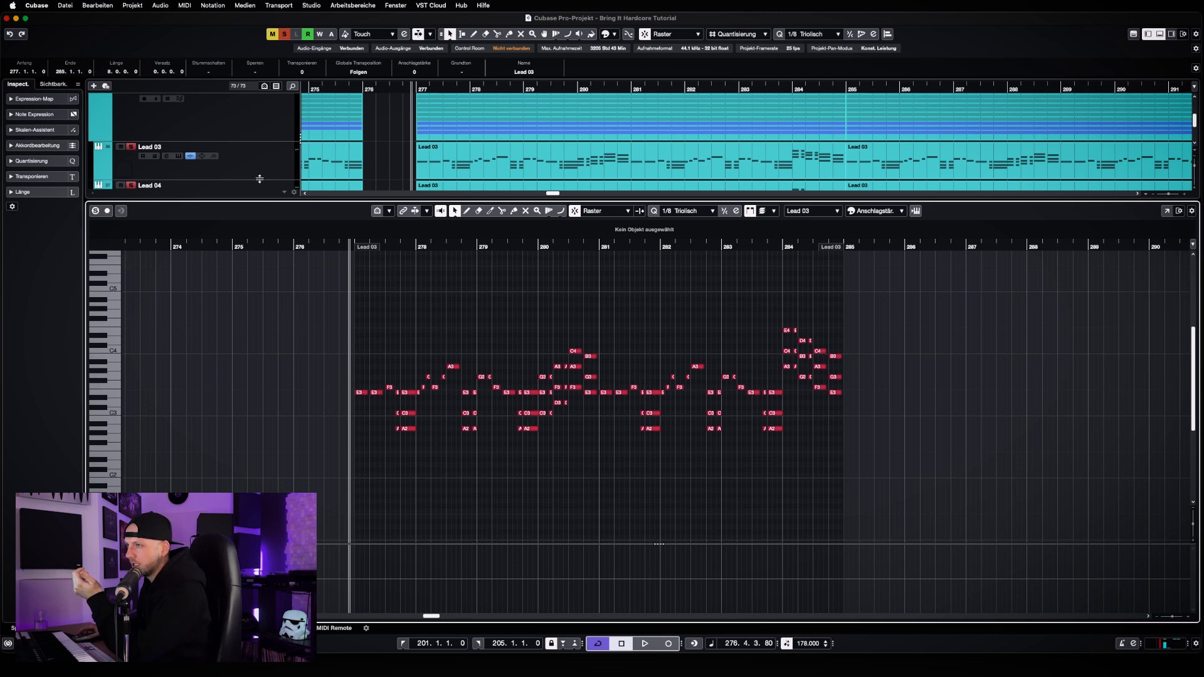
pyautogui.click(182, 158)
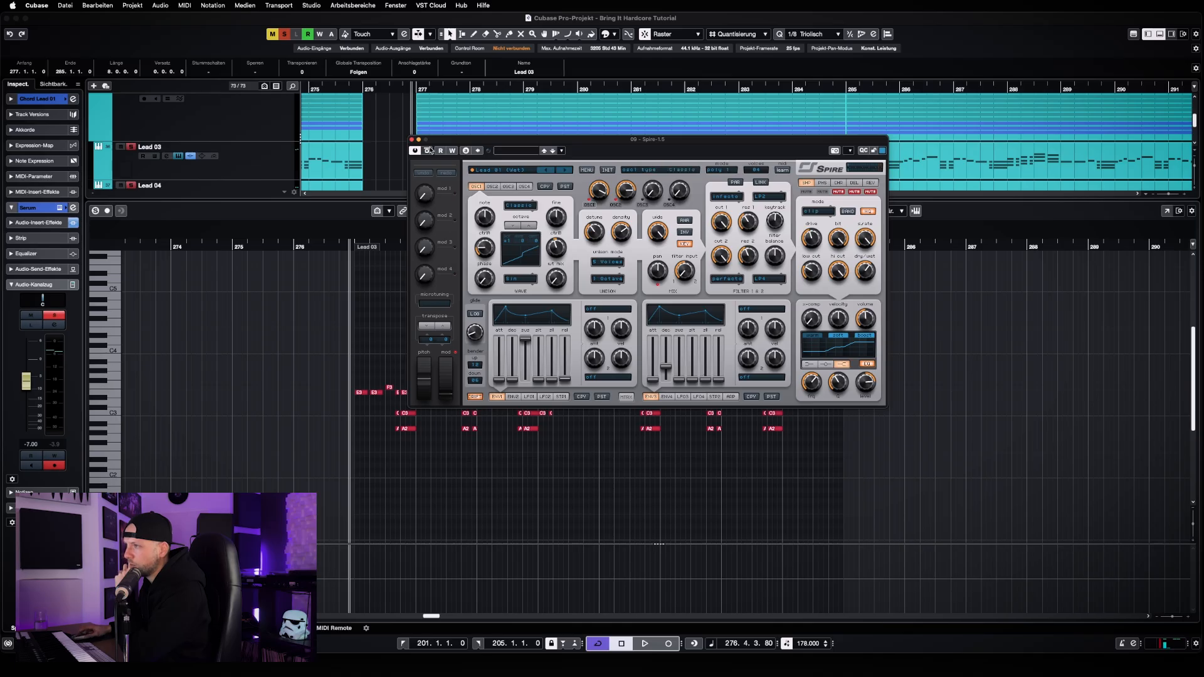
pyautogui.click(412, 139)
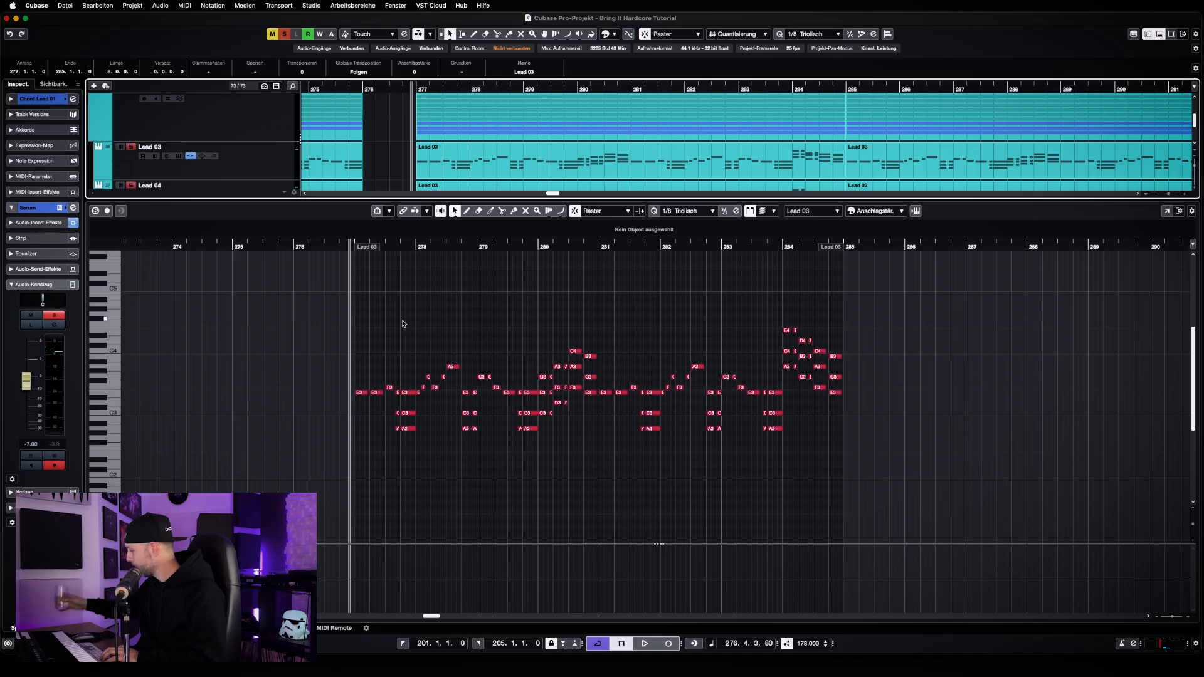
# Examine Lead 03's single and stacked melody notes from bar 277 to 284 more closely in the Key Editor
pyautogui.press('h')
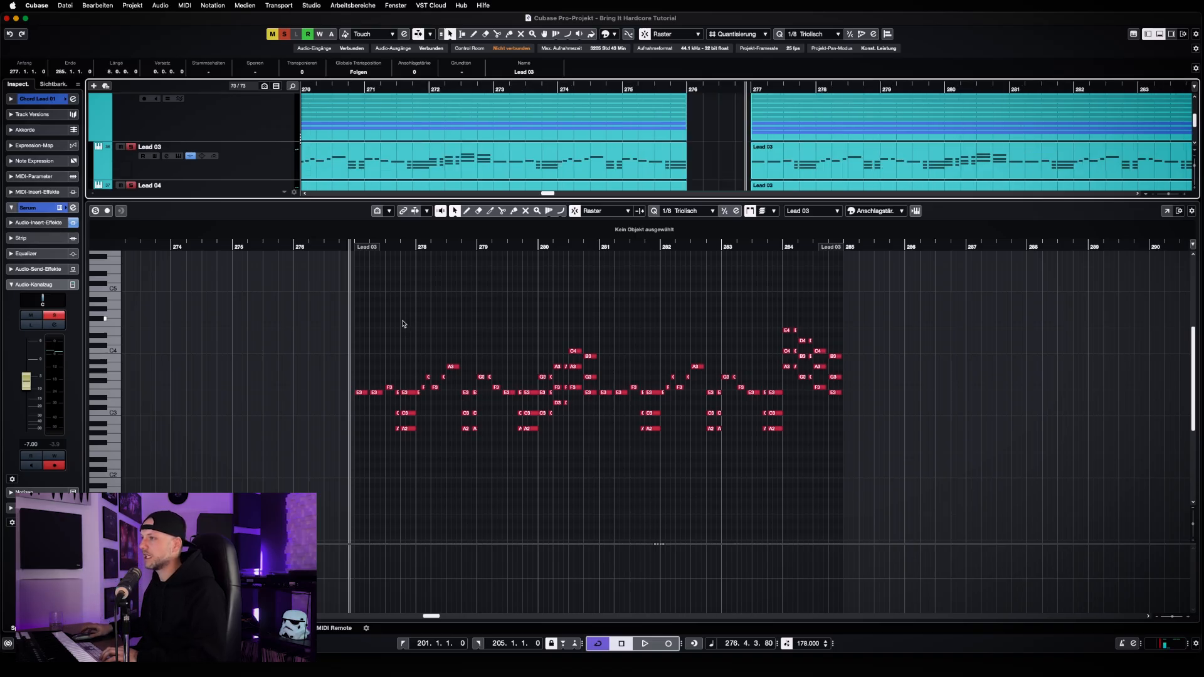
pyautogui.click(403, 323)
pyautogui.press('h')
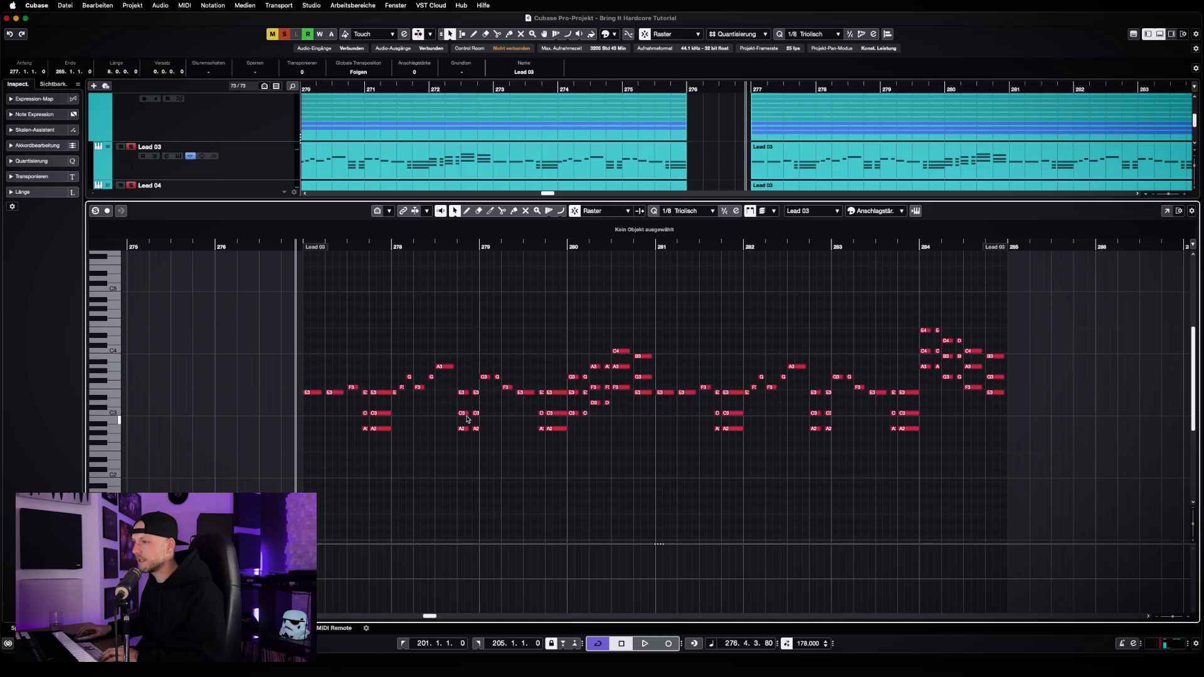
# Close the Key Editor and examine the lead and chord lead parts from bar 269 through bar 300
pyautogui.press('Return')
pyautogui.click(731, 461)
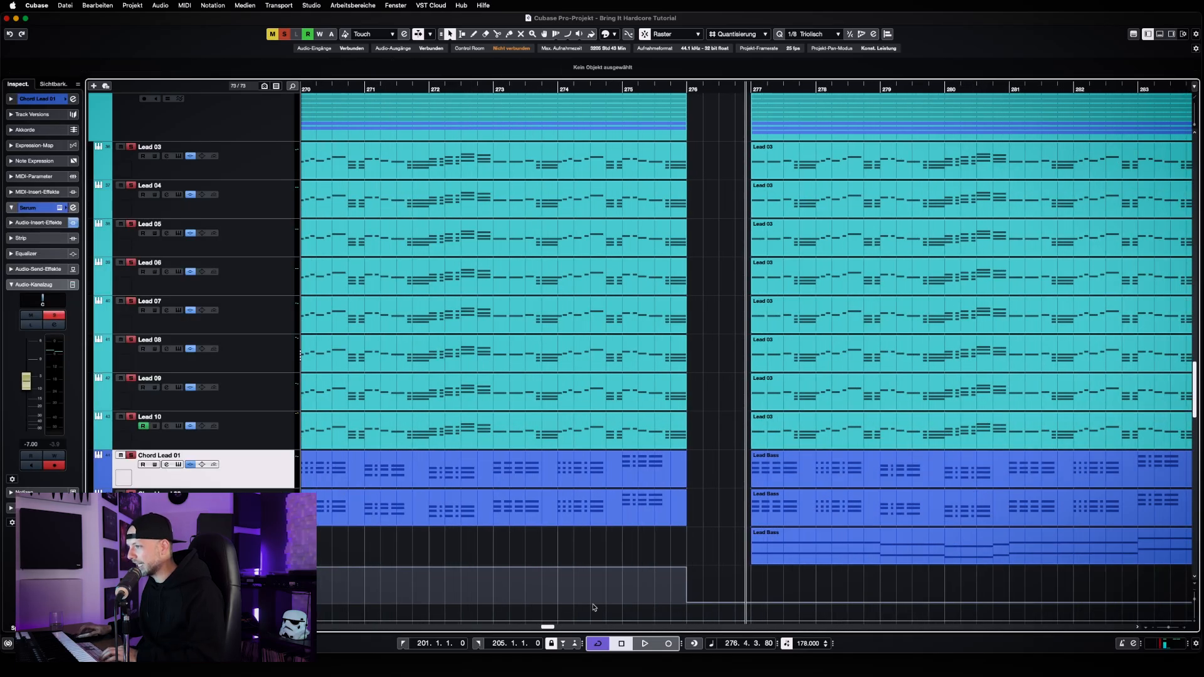
pyautogui.moveTo(548, 627); pyautogui.dragTo(557, 629)
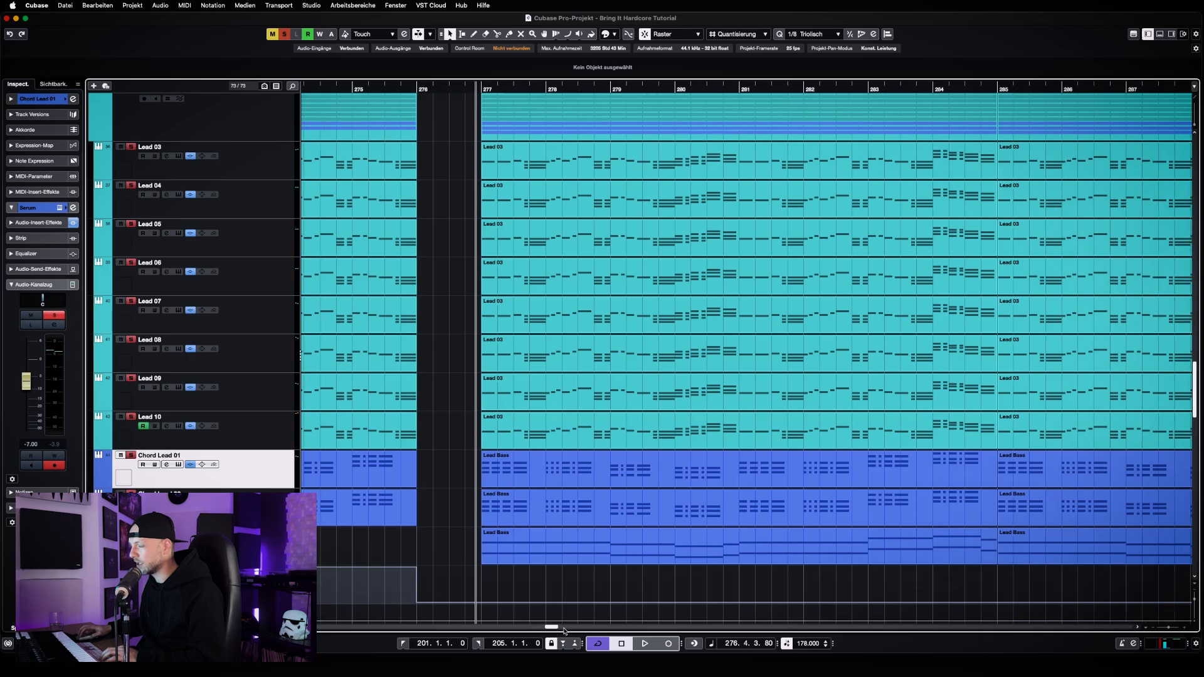
pyautogui.press('g')
pyautogui.press('g')
pyautogui.press('g')
pyautogui.press('g')
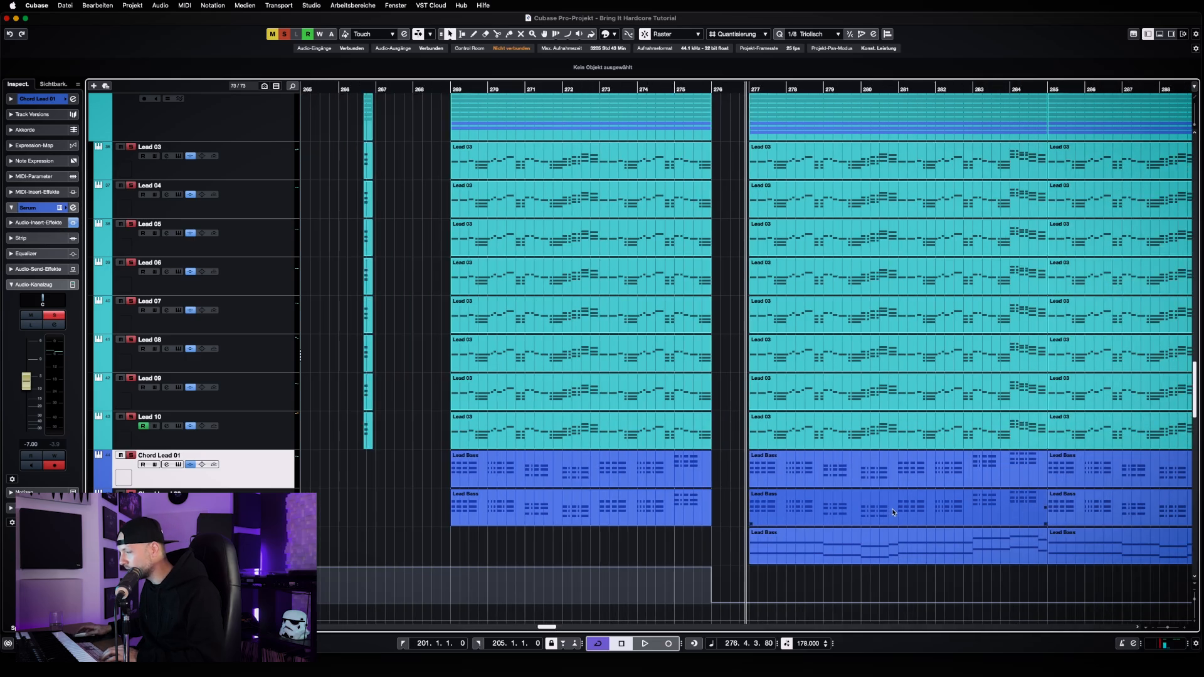
pyautogui.moveTo(545, 627); pyautogui.dragTo(553, 627)
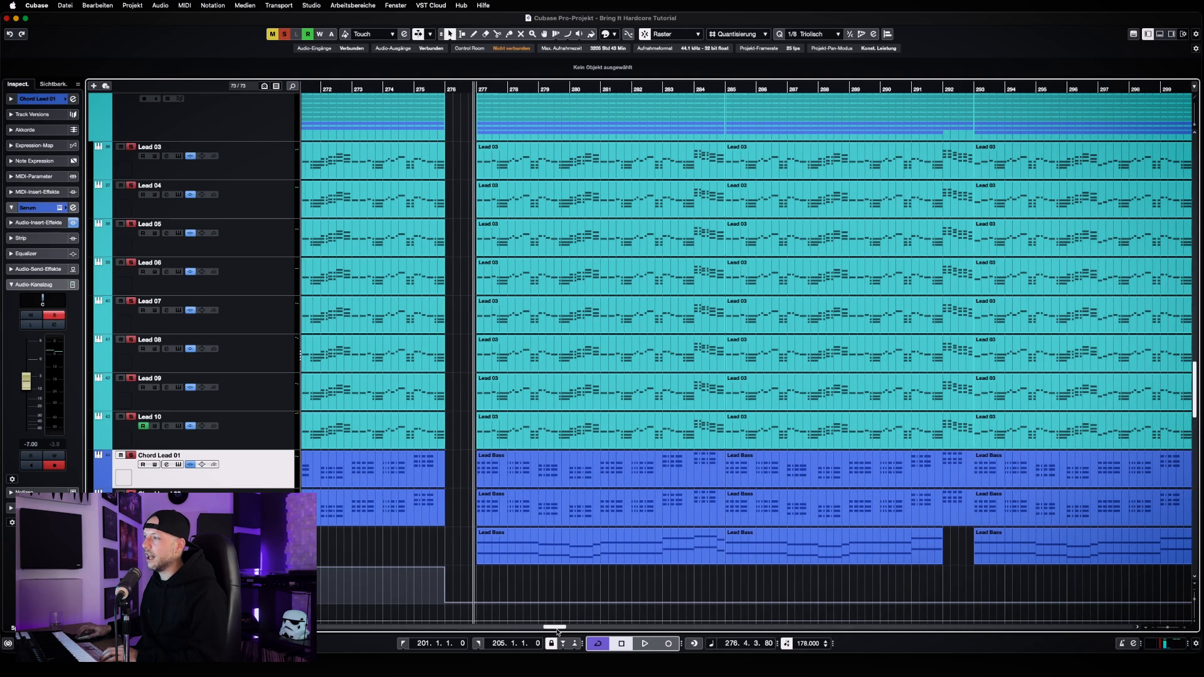
pyautogui.press('g')
pyautogui.press('g')
pyautogui.press('g')
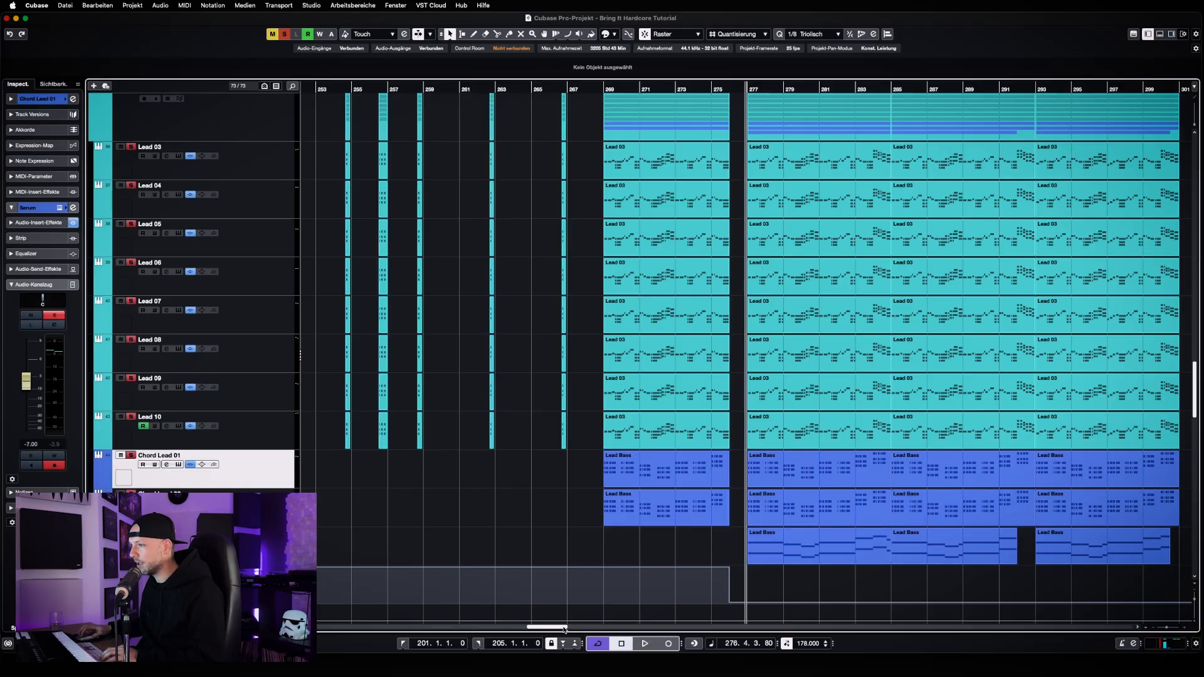
pyautogui.moveTo(565, 629); pyautogui.dragTo(569, 629)
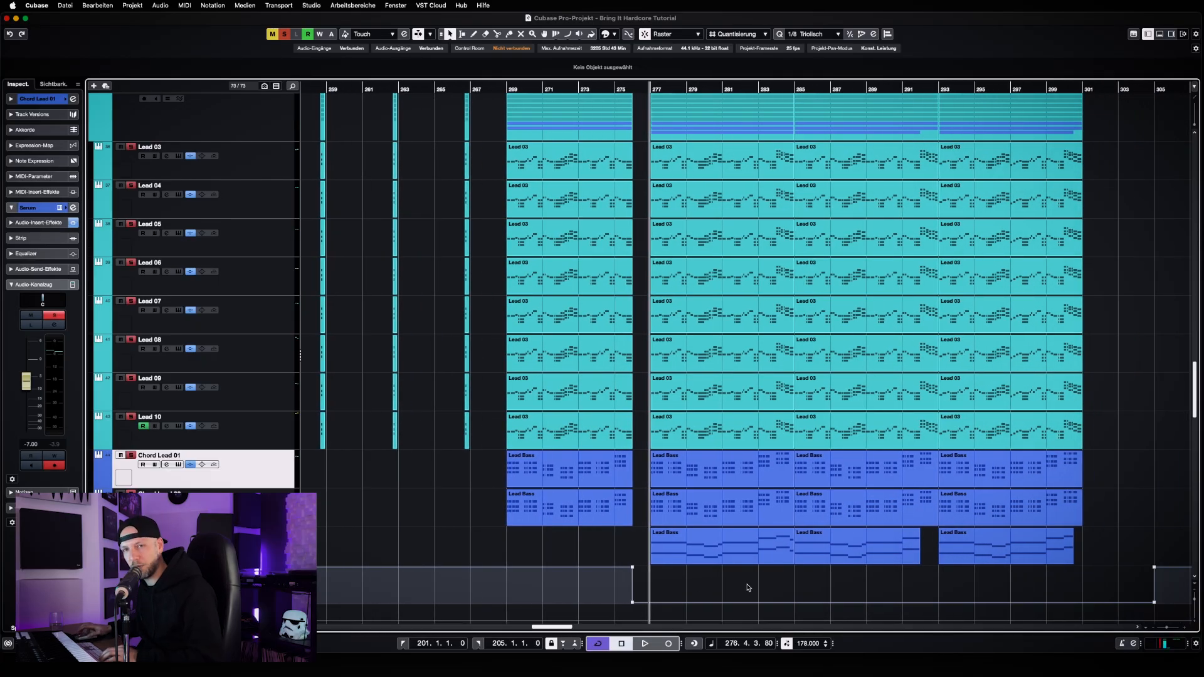
pyautogui.scroll(5, 747, 587)
pyautogui.scroll(-9, 747, 588)
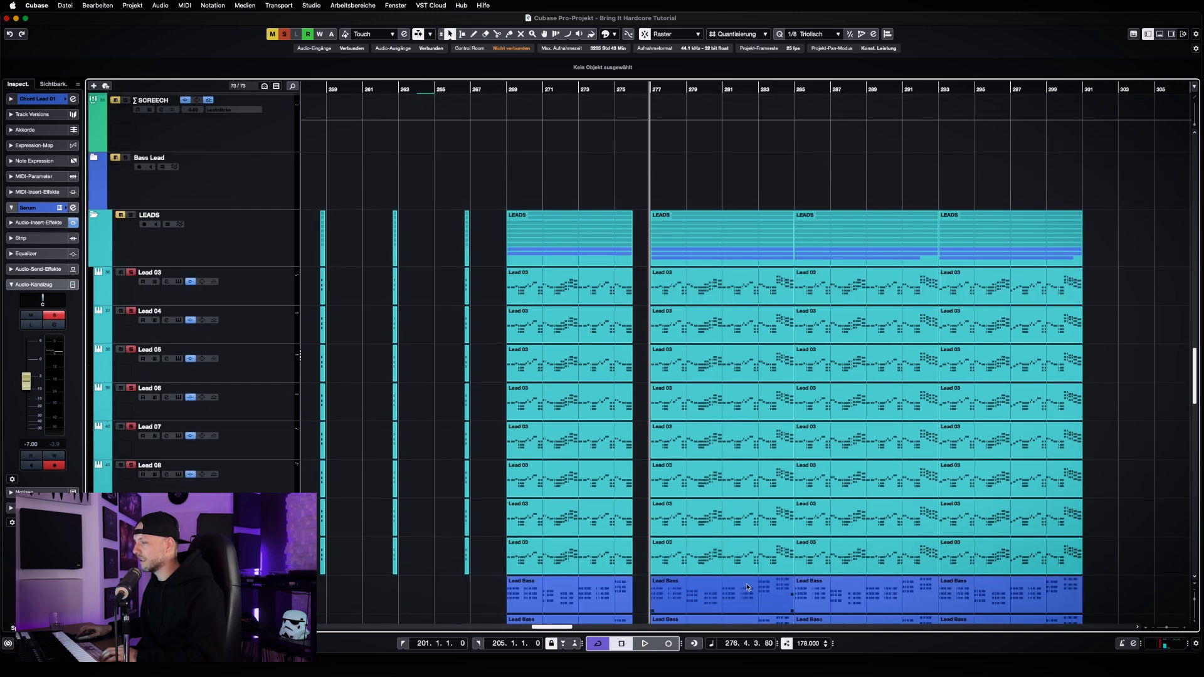
pyautogui.scroll(3, 844, 511)
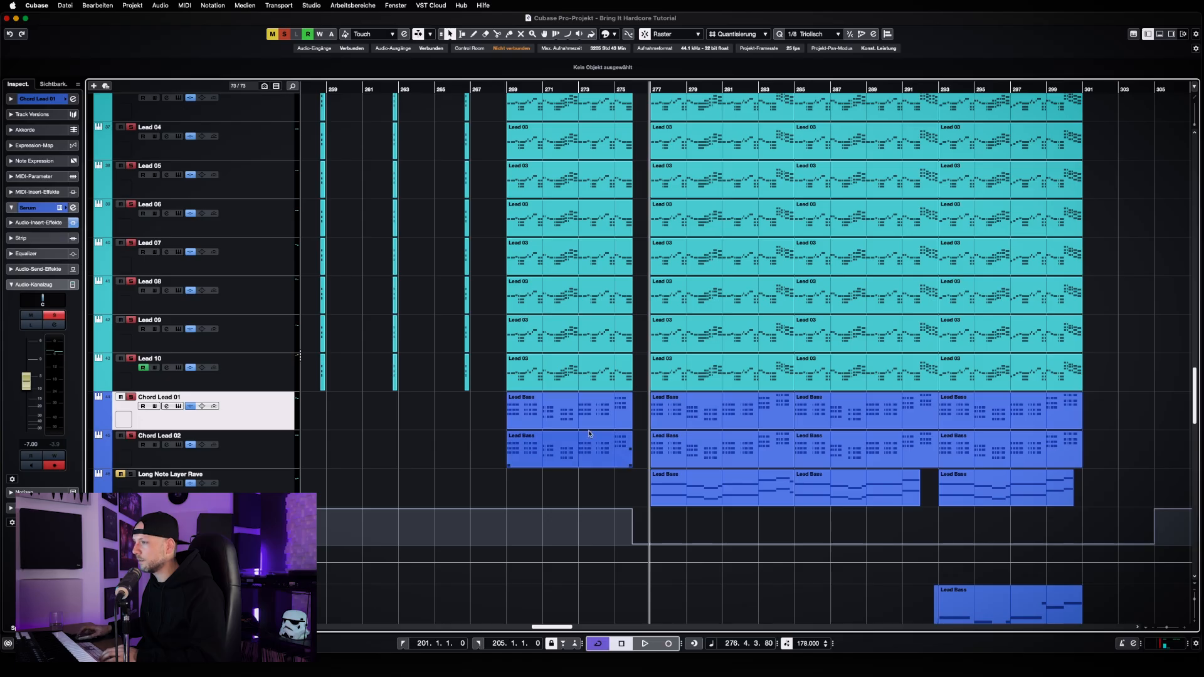
# Set the loop range to Lead 03's part from bar 201 to 209 and play that section from its start
pyautogui.press('g')
pyautogui.press('g')
pyautogui.press('g')
pyautogui.press('g')
pyautogui.press('g')
pyautogui.press('g')
pyautogui.press('g')
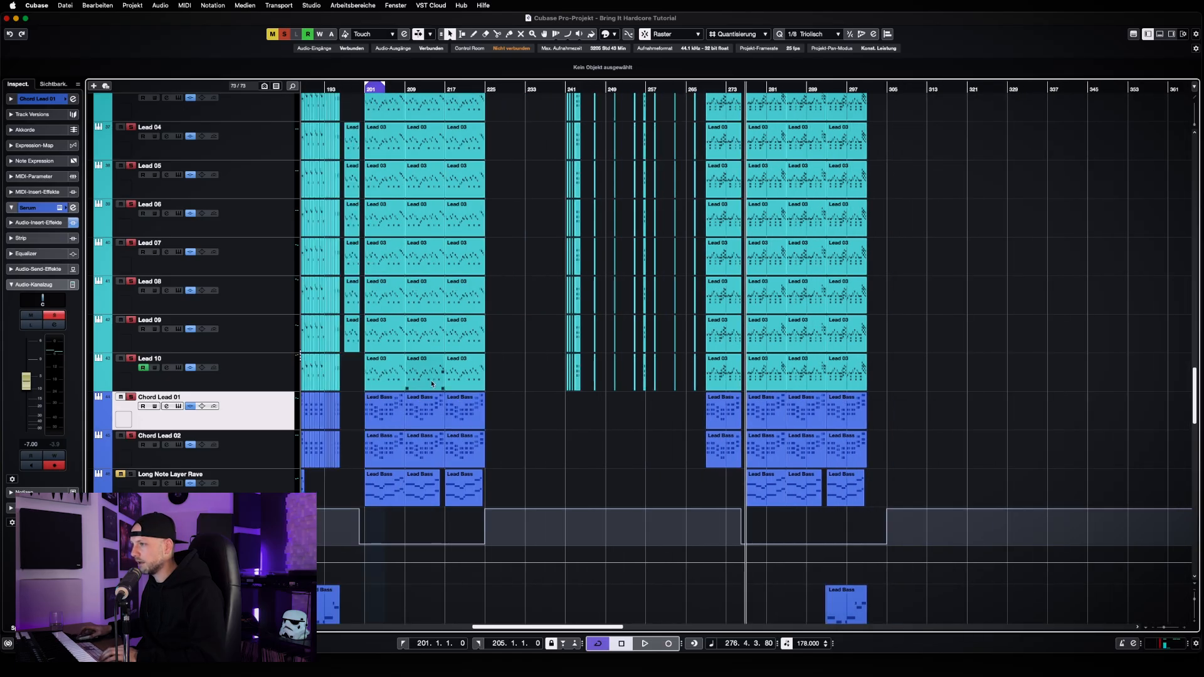
pyautogui.click(387, 111)
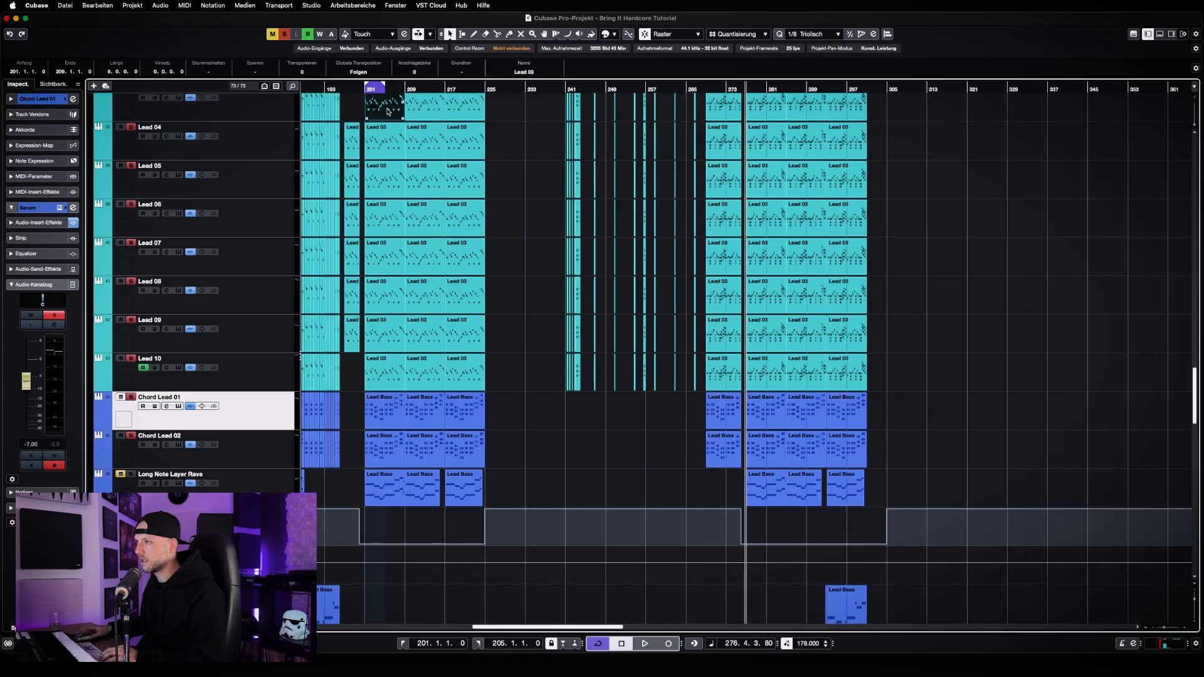
pyautogui.press('p')
pyautogui.press('l')
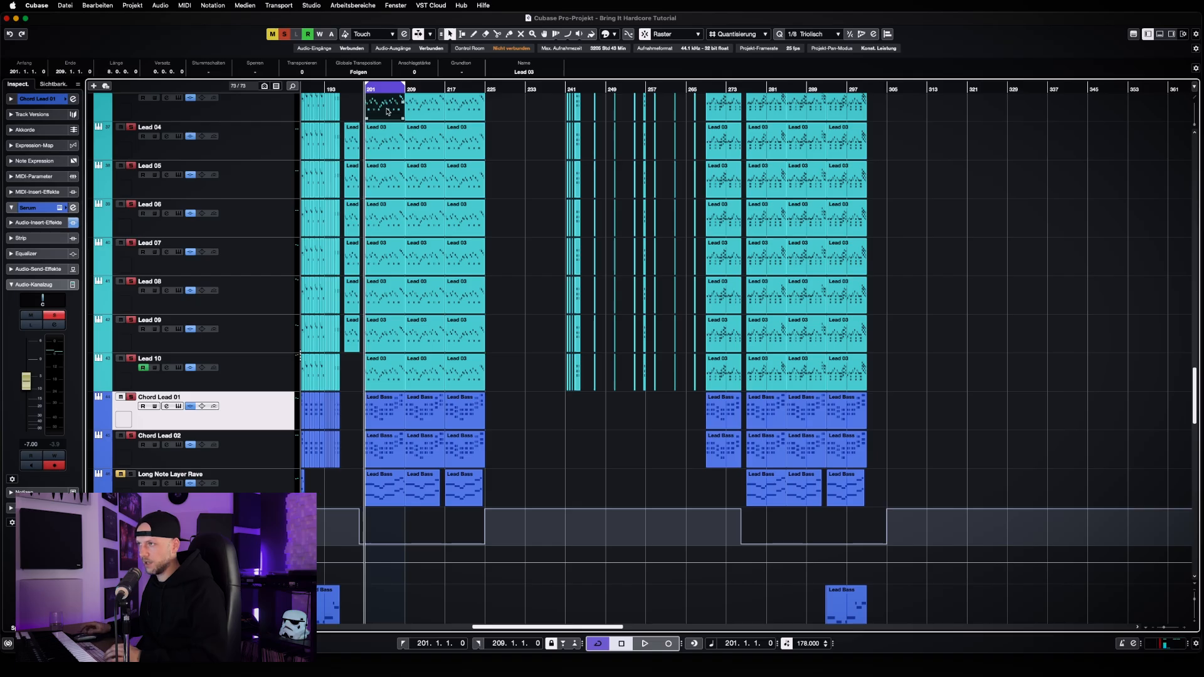
pyautogui.click(531, 307)
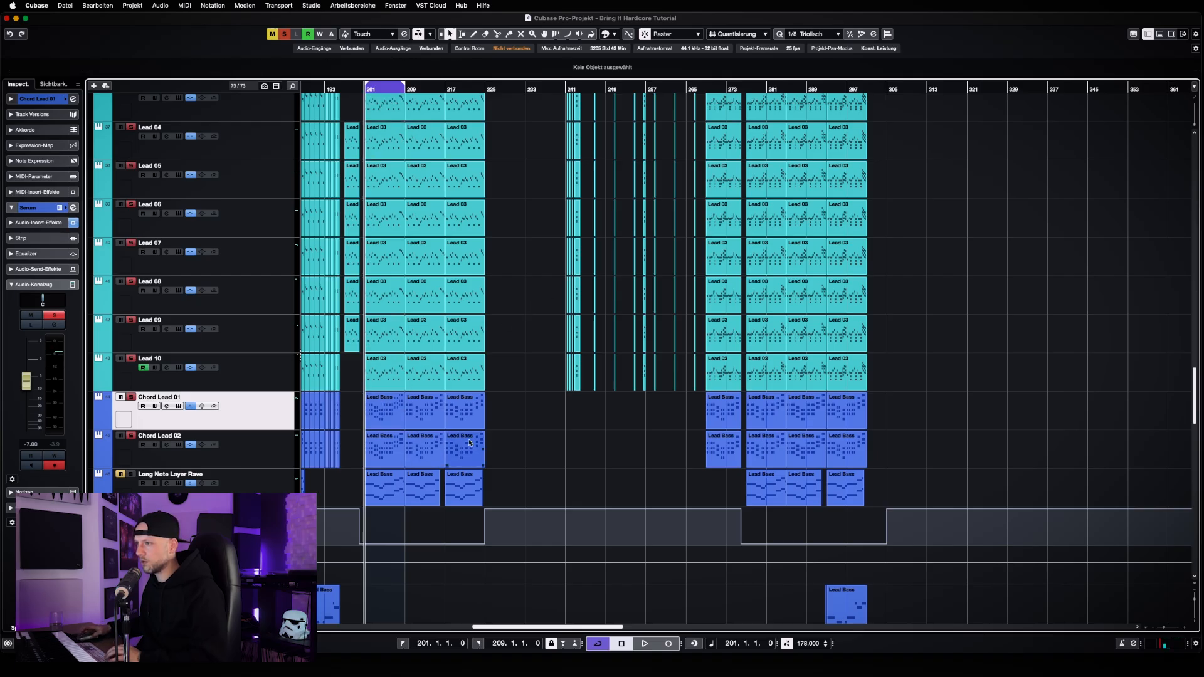
pyautogui.press('space')
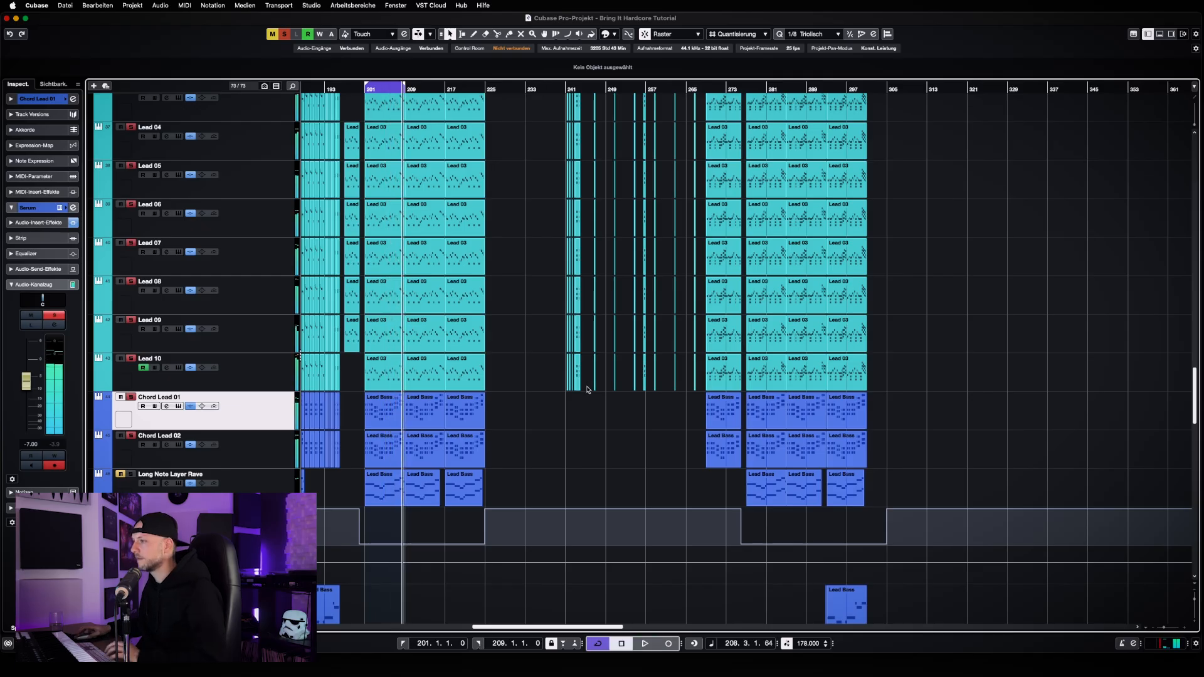
# Move the playhead to just before bar 277 and play the varied melody section through bar 284
pyautogui.click(749, 89)
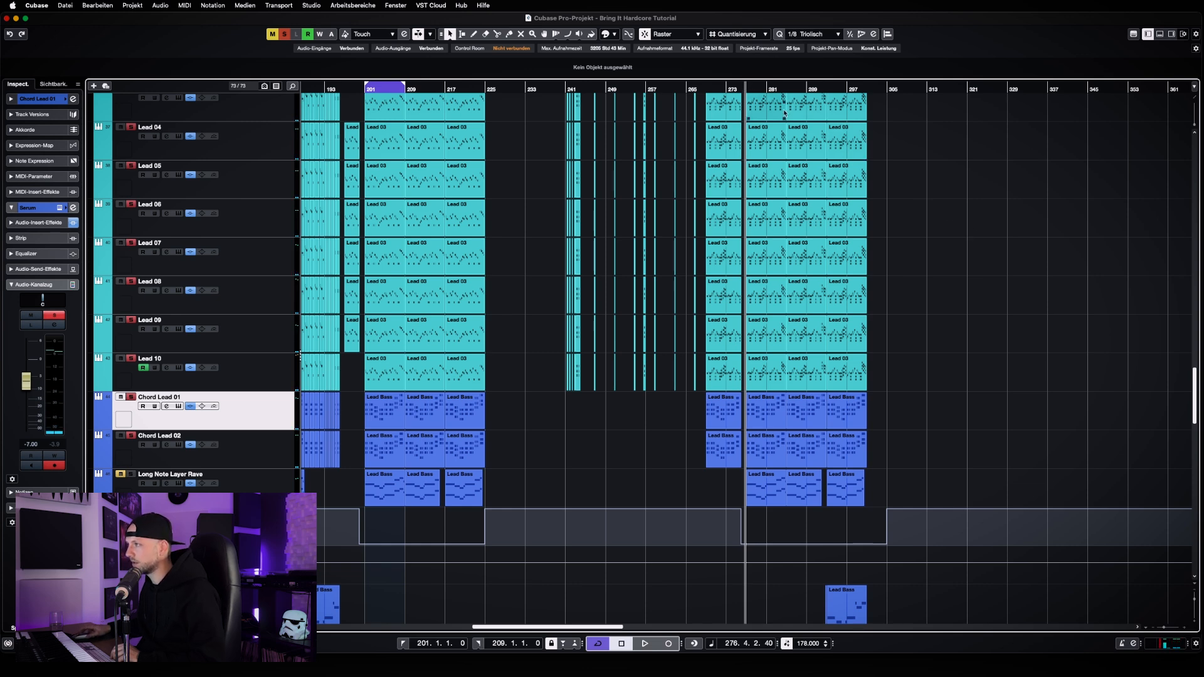
pyautogui.click(744, 89)
pyautogui.press('space')
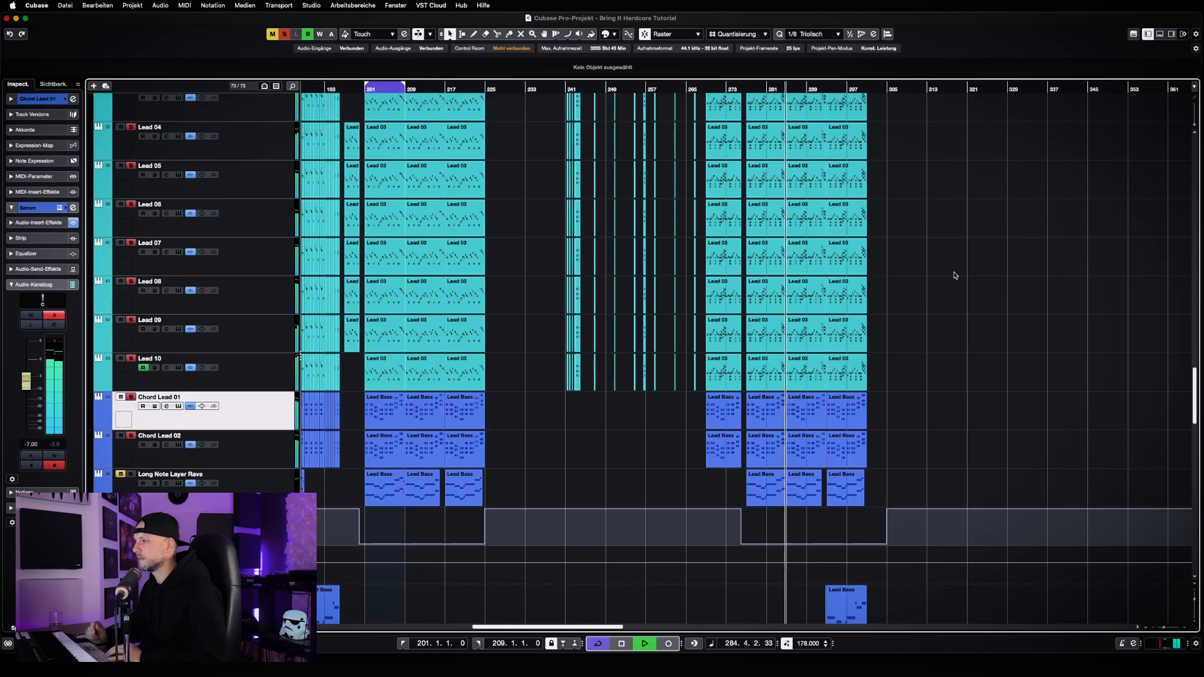
pyautogui.press('space')
# Examine the lead parts around bar 277, and view them in one overview with the parts from bar 201
pyautogui.press('h')
pyautogui.press('h')
pyautogui.press('h')
pyautogui.press('h')
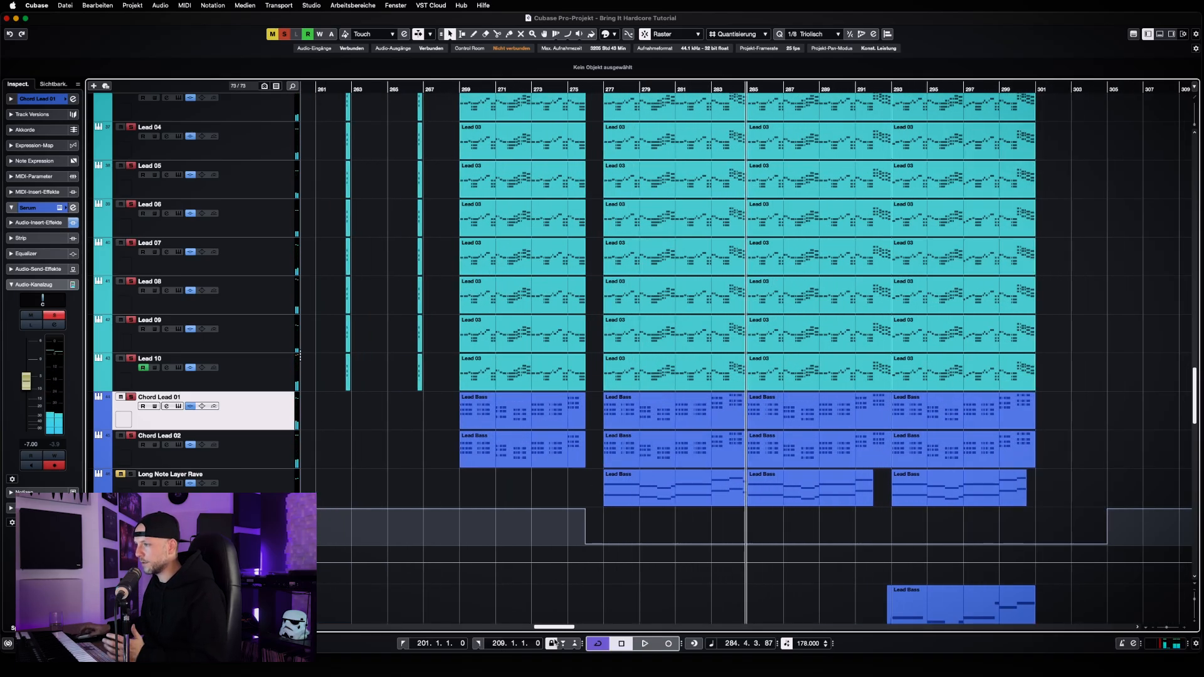
pyautogui.moveTo(565, 628); pyautogui.dragTo(546, 629)
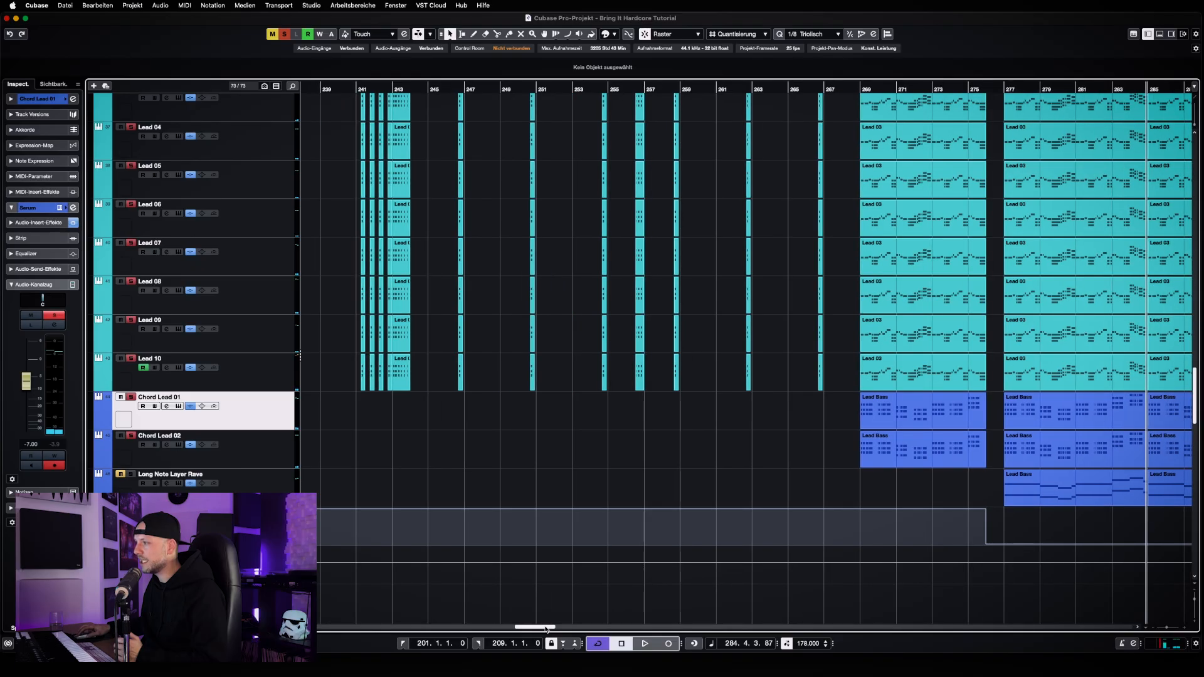
pyautogui.press('g')
pyautogui.press('g')
pyautogui.press('g')
pyautogui.press('g')
pyautogui.press('g')
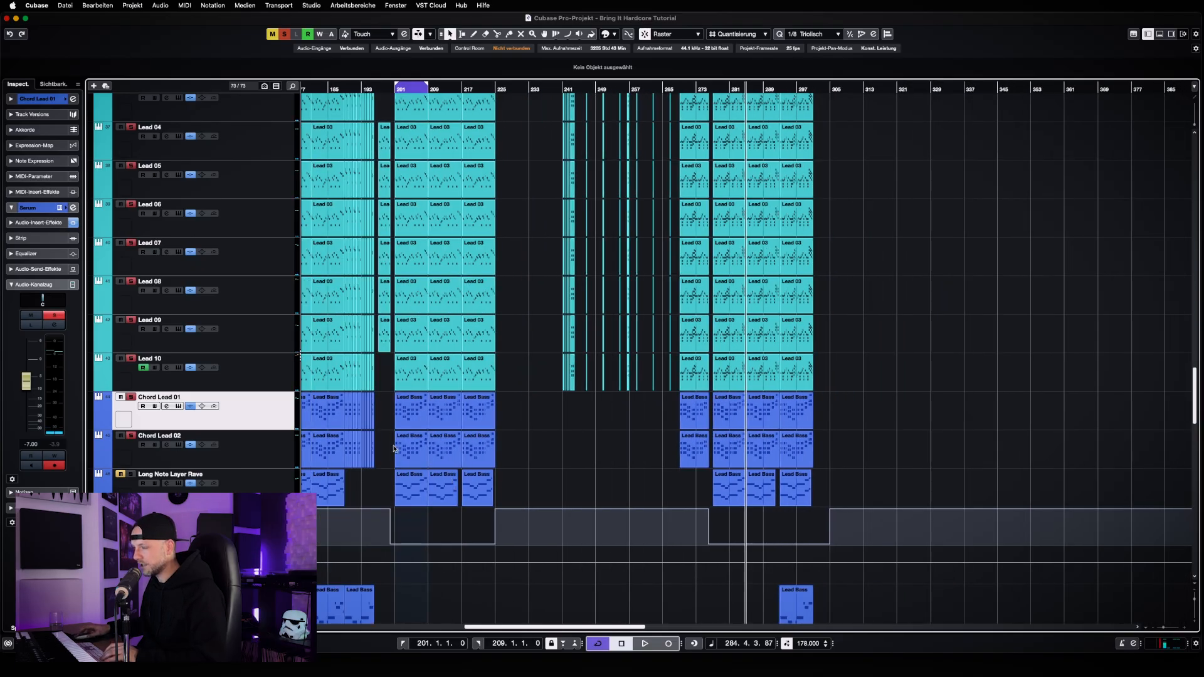
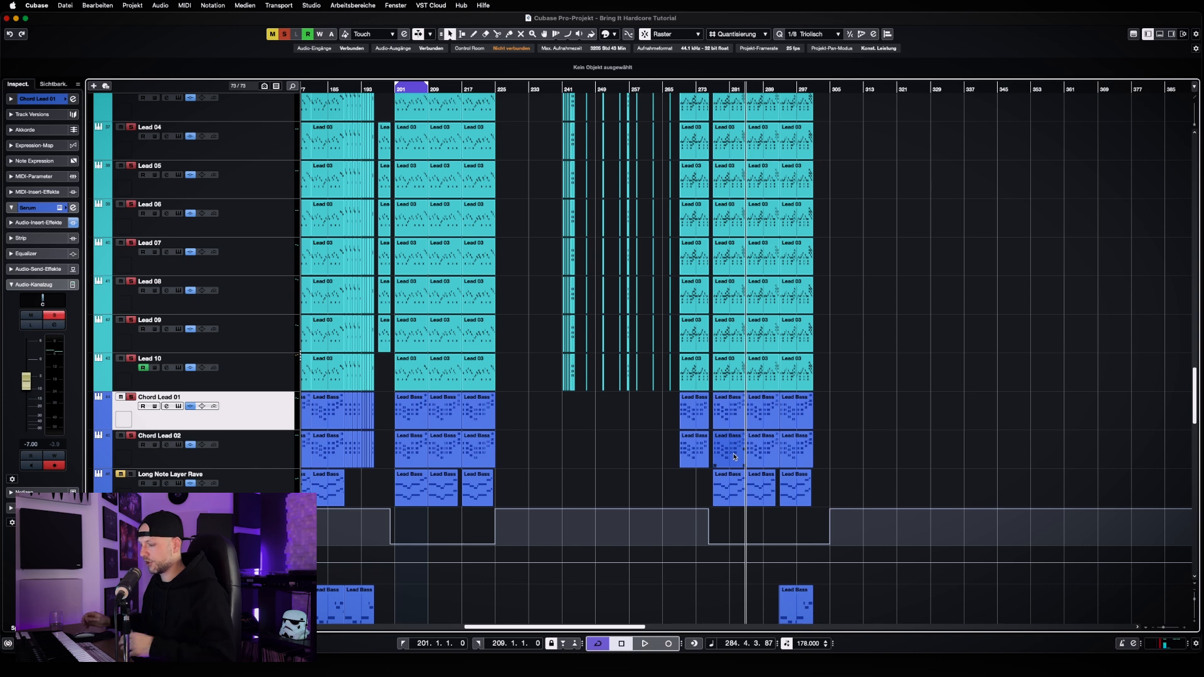
# Turn off all solos, return the playhead to bar 201 and show the lead parts from there in close-up
pyautogui.click(286, 35)
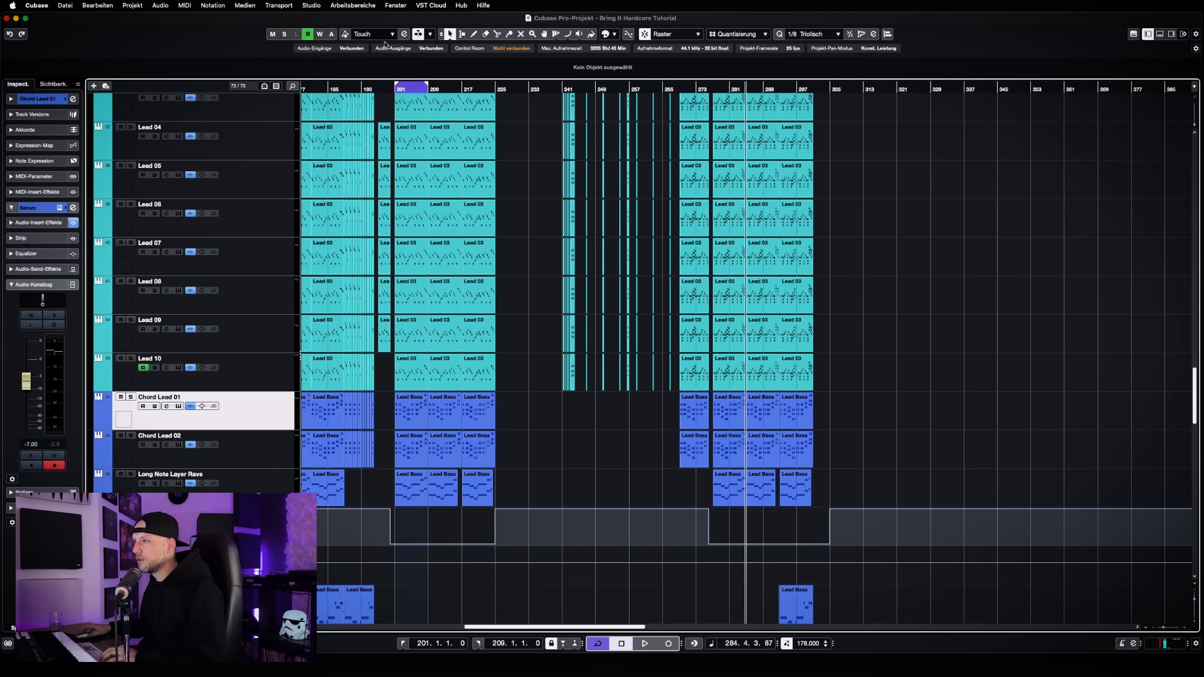
pyautogui.press('KP_1')
pyautogui.press('h')
pyautogui.press('h')
pyautogui.press('h')
pyautogui.press('h')
pyautogui.press('h')
pyautogui.press('h')
pyautogui.press('h')
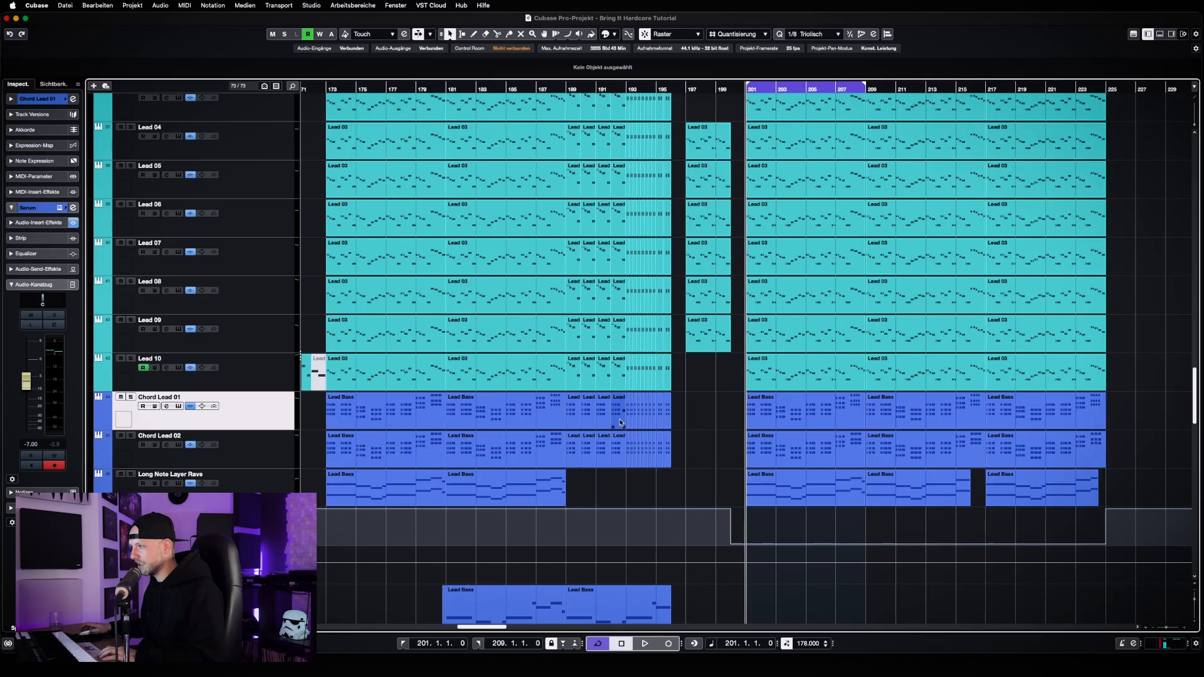
pyautogui.press('h')
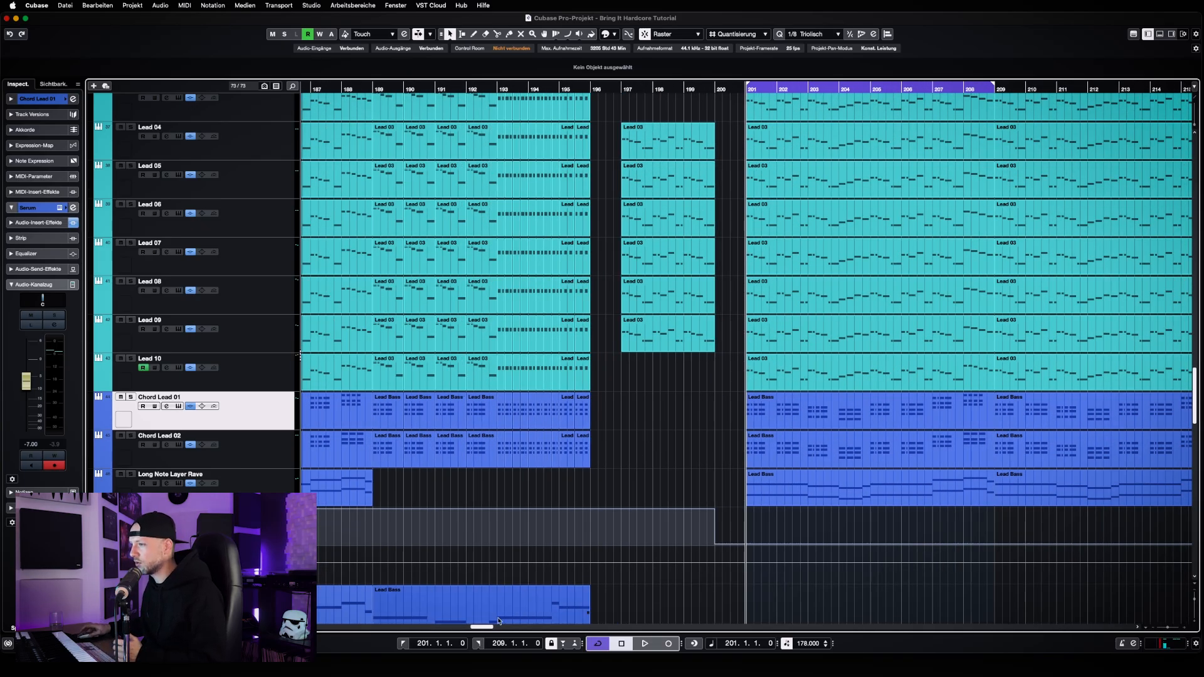
pyautogui.hscroll(5, 596, 596)
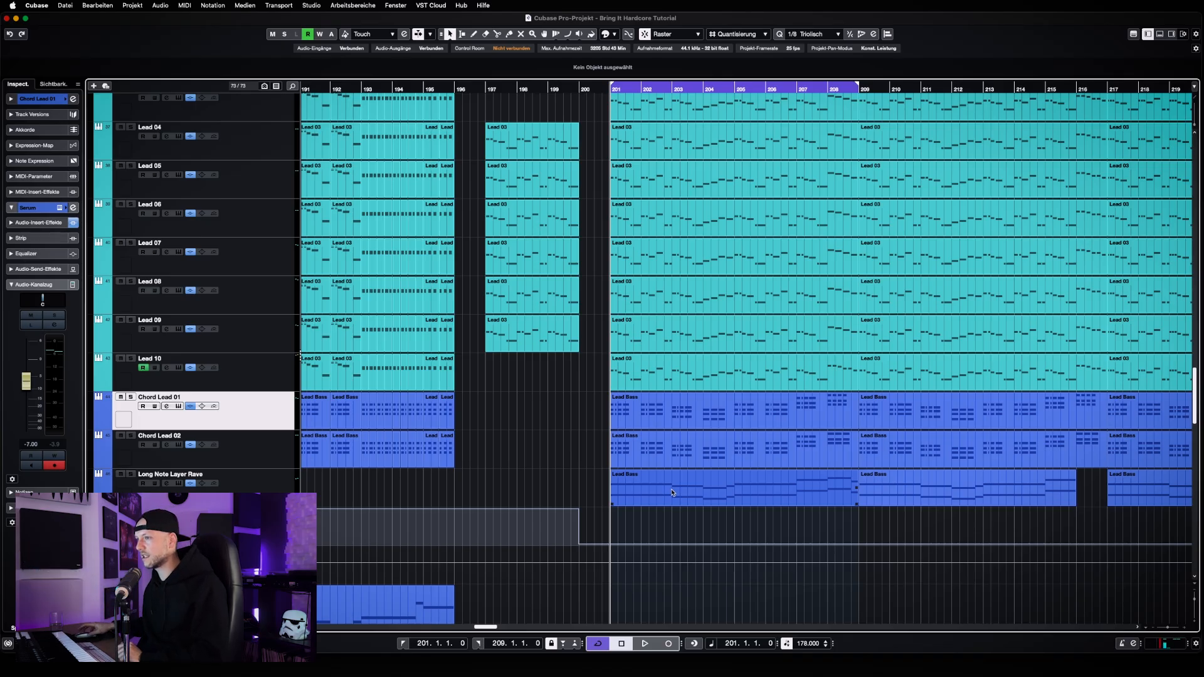
# Solo the Long Note Layer Rave track and play it from bar 201
pyautogui.click(294, 486)
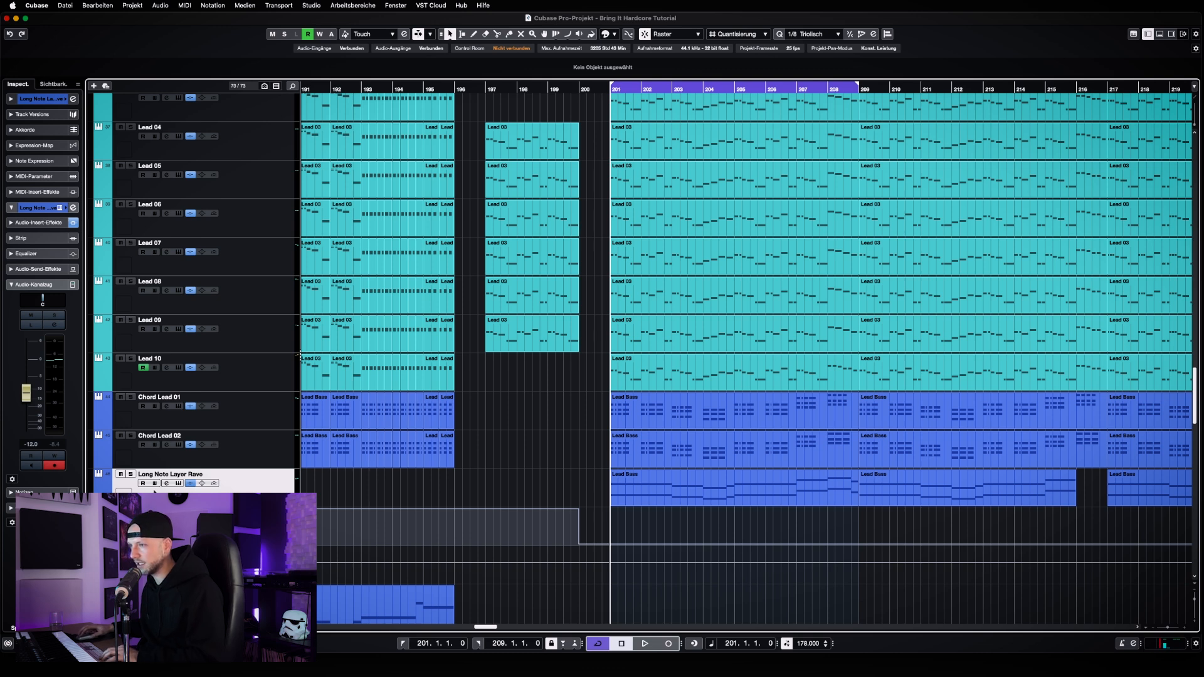
pyautogui.click(133, 475)
pyautogui.press('space')
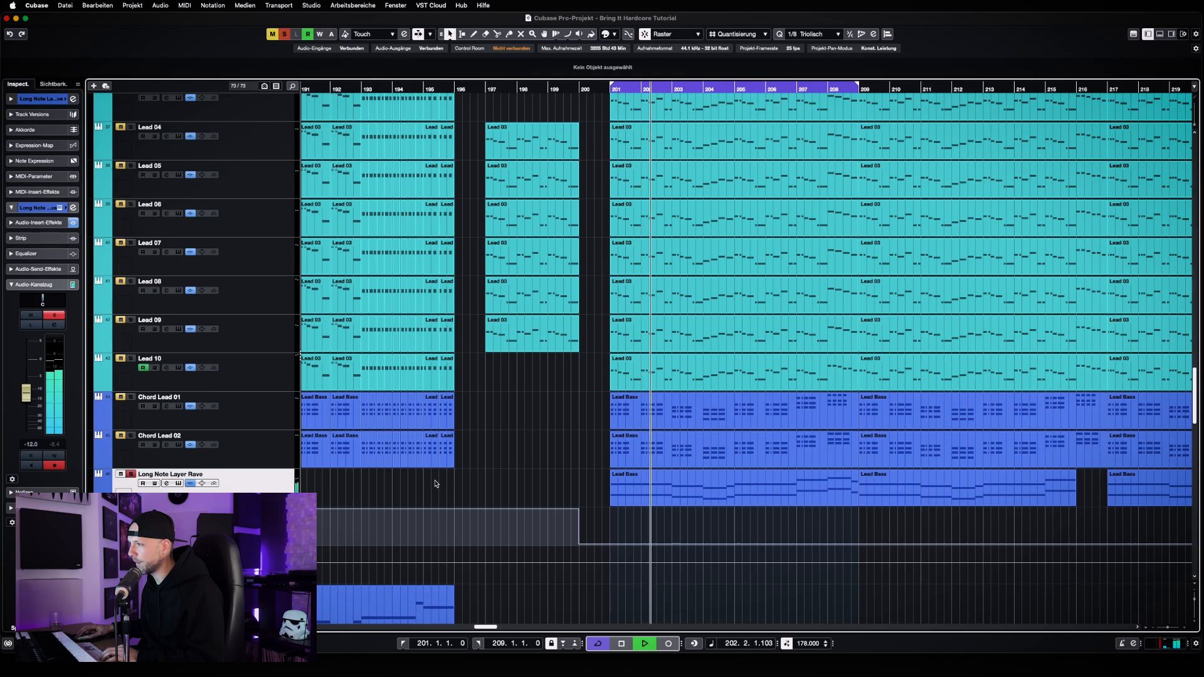
pyautogui.press('space')
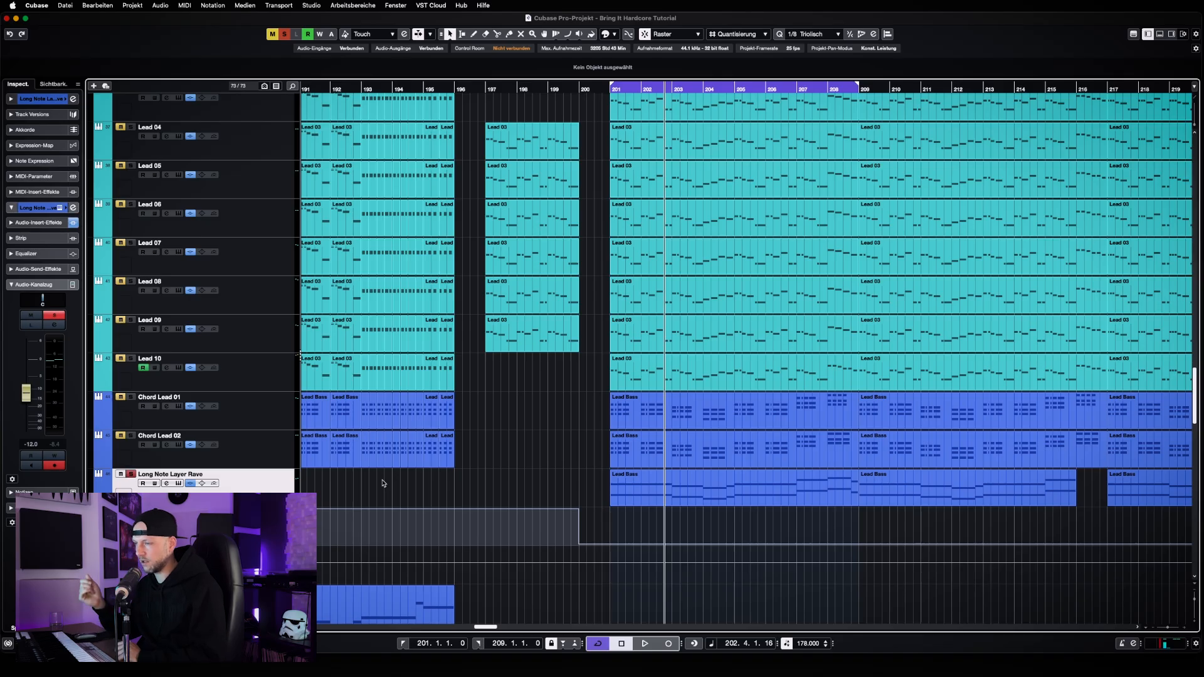
# Solo the LEADS folder without Long Note Layer Rave, play the section, and return the playhead to bar 201
pyautogui.click(287, 37)
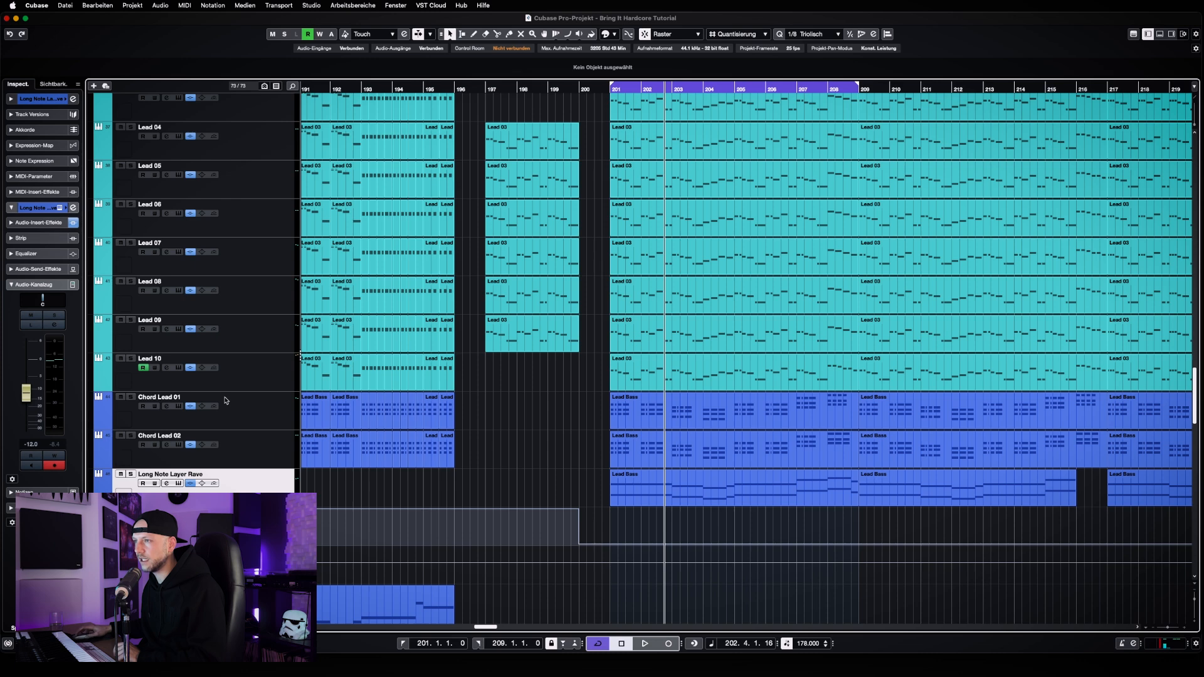
pyautogui.scroll(3, 169, 318)
pyautogui.click(129, 115)
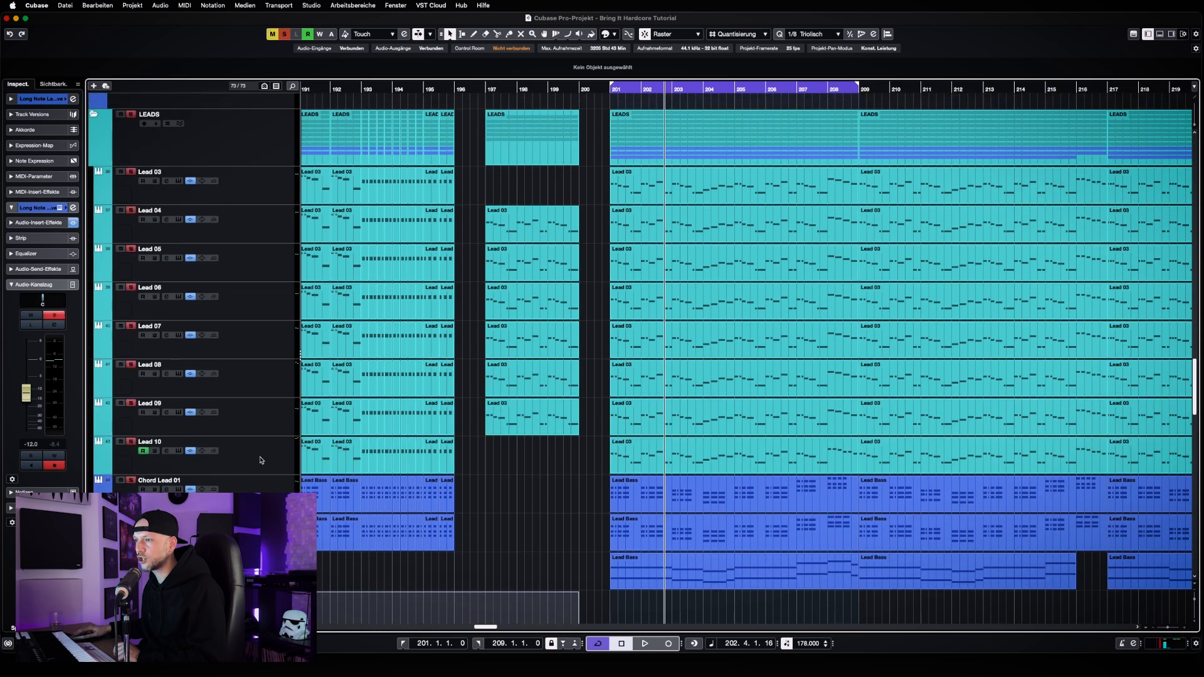
pyautogui.scroll(-2, 129, 115)
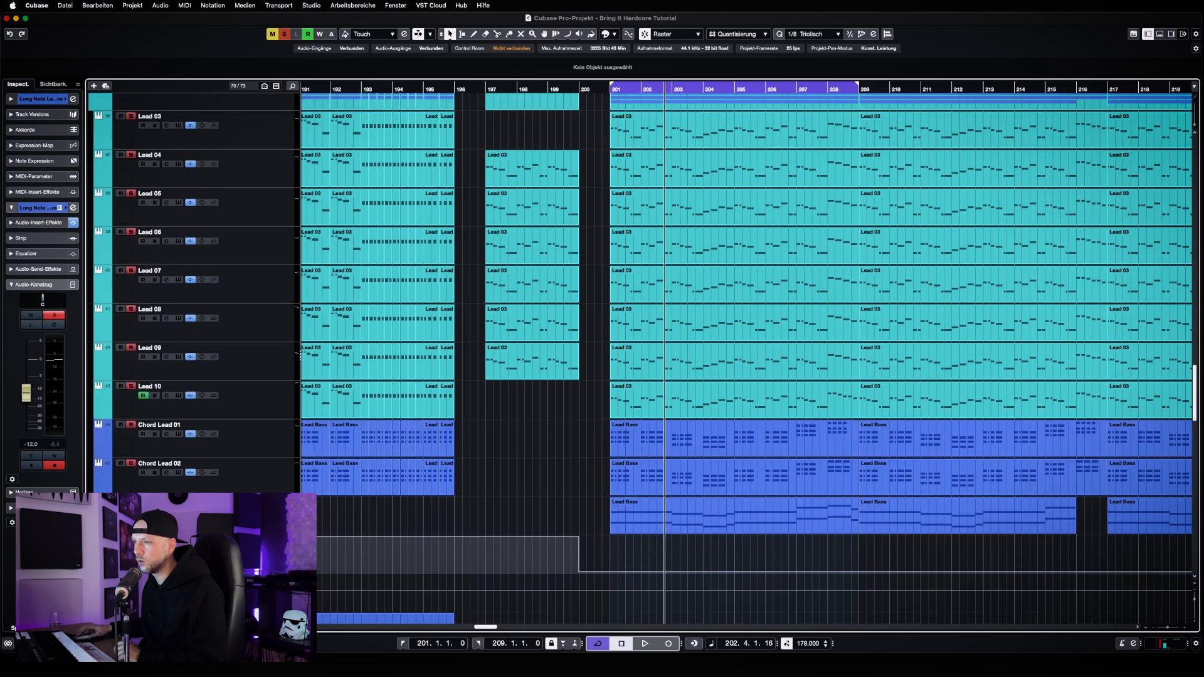
pyautogui.click(131, 502)
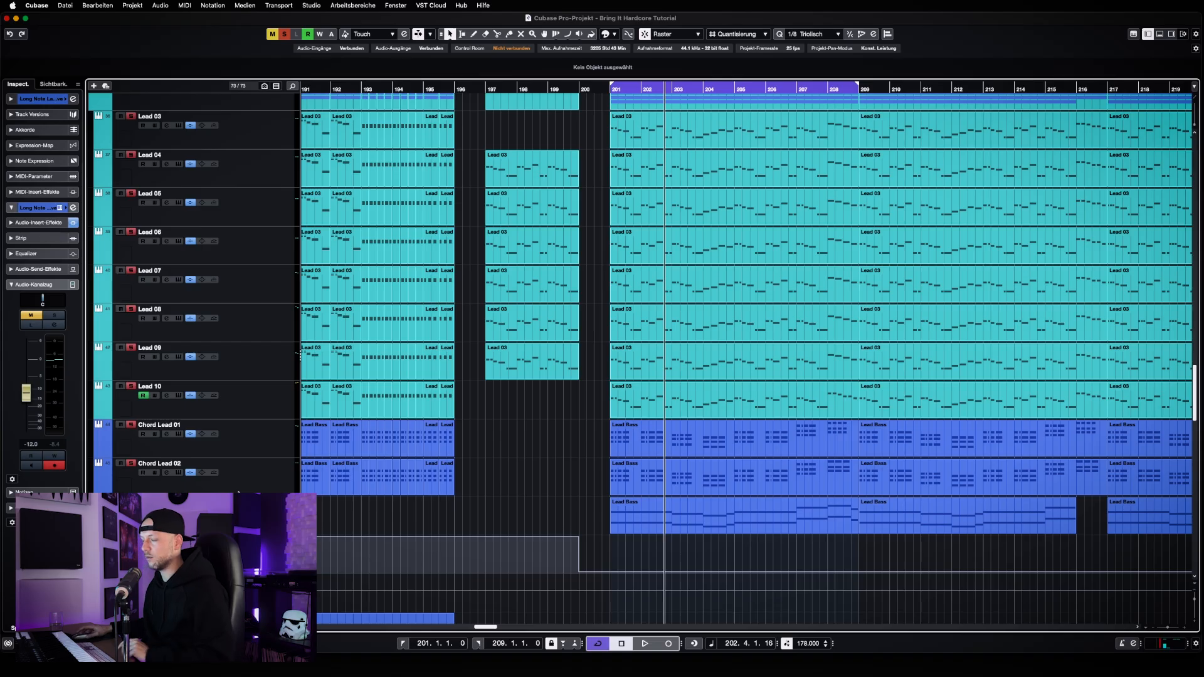
pyautogui.press('space')
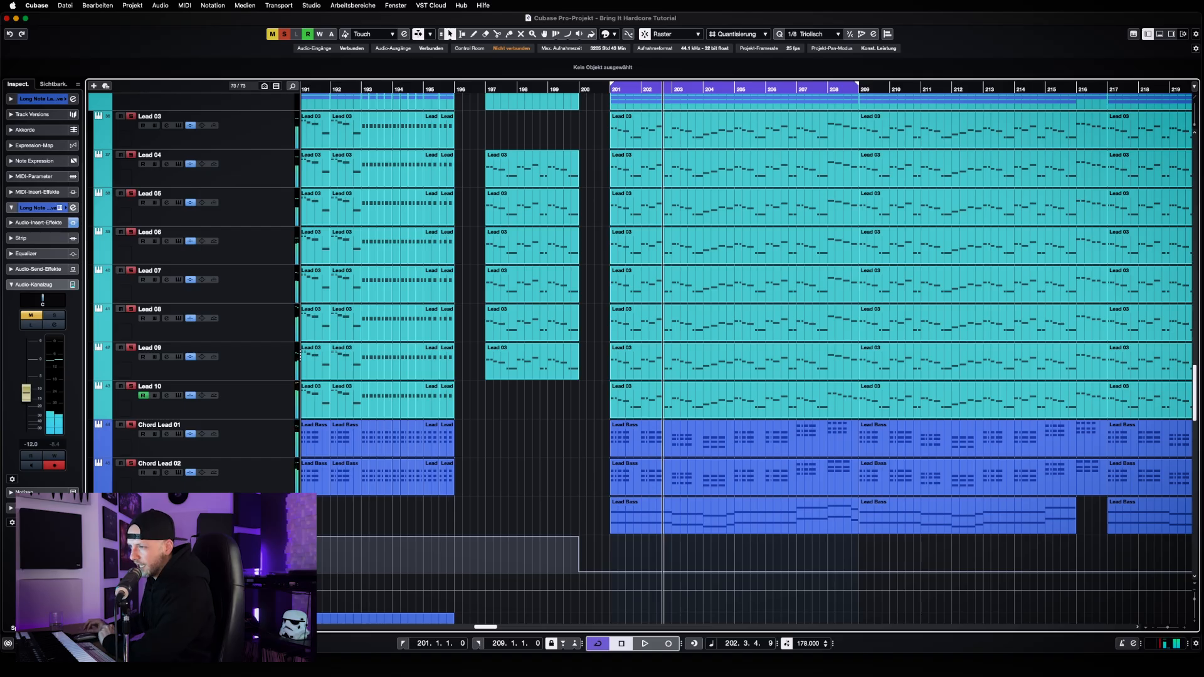
pyautogui.press('KP_1')
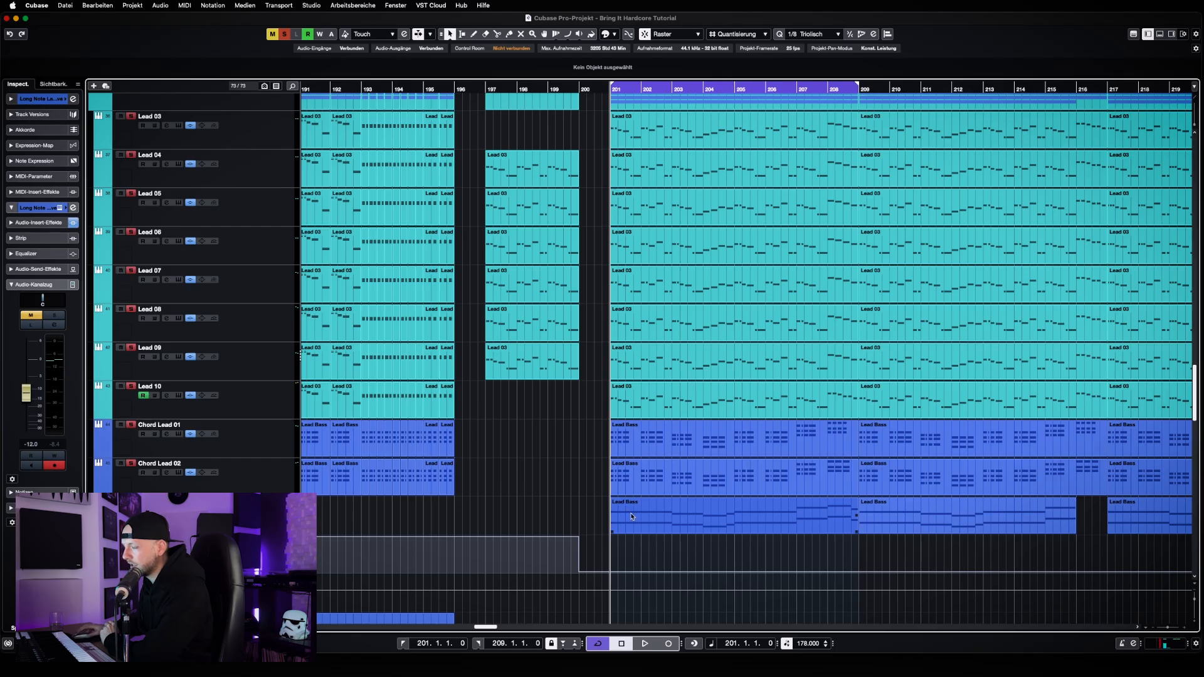
# Open the Long Note Layer Rave part at bar 201 in the Key Editor, examine its octave-doubled long notes, and close the editor
pyautogui.doubleClick(631, 516)
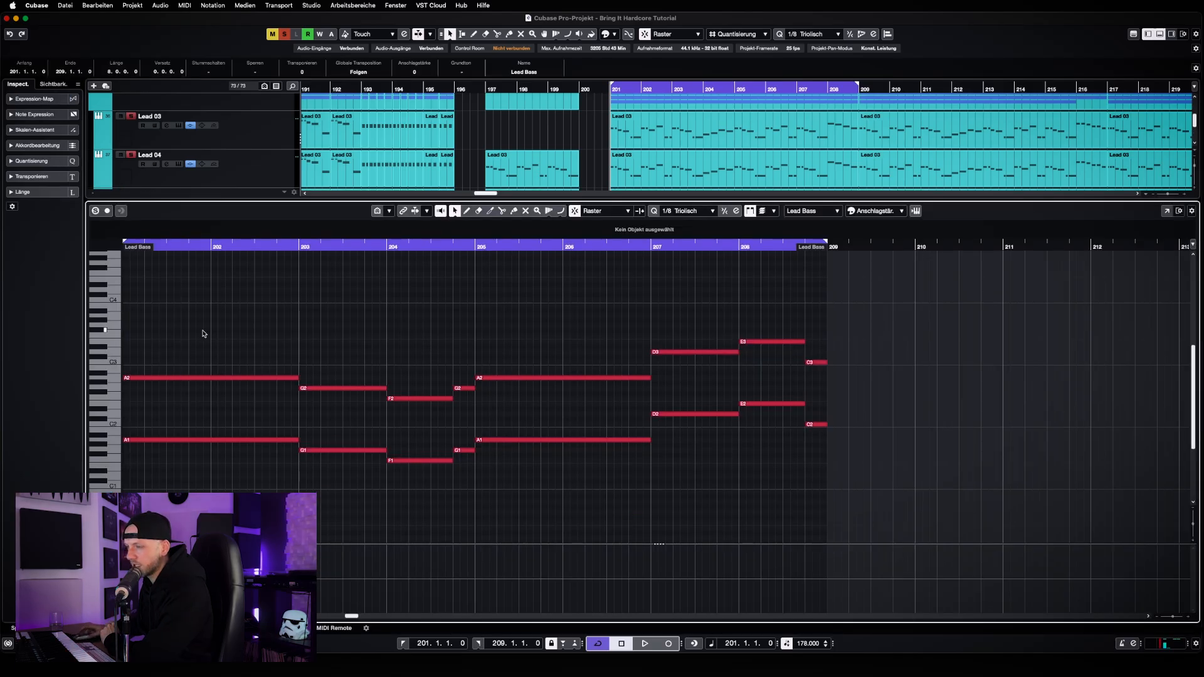
pyautogui.moveTo(192, 317); pyautogui.dragTo(839, 518)
pyautogui.click(715, 484)
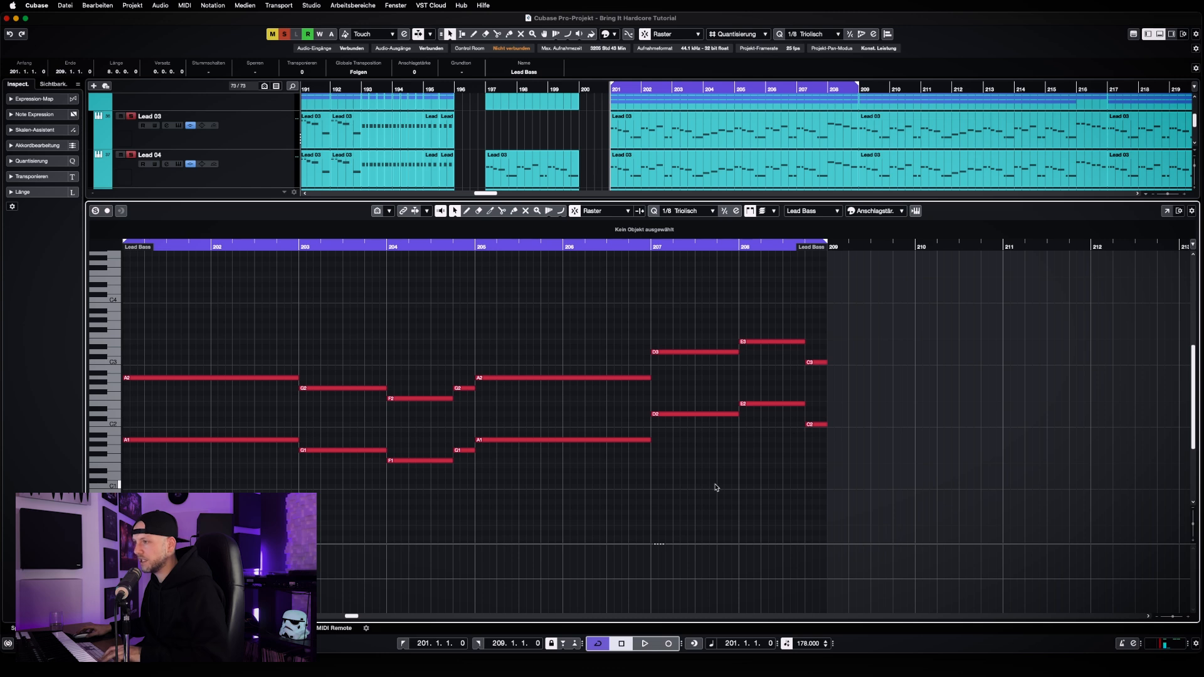
pyautogui.press('Return')
# Look through the tracks below the leads down to the effects, return to the leads, and deselect the Lead Bass part
pyautogui.scroll(-1, 525, 466)
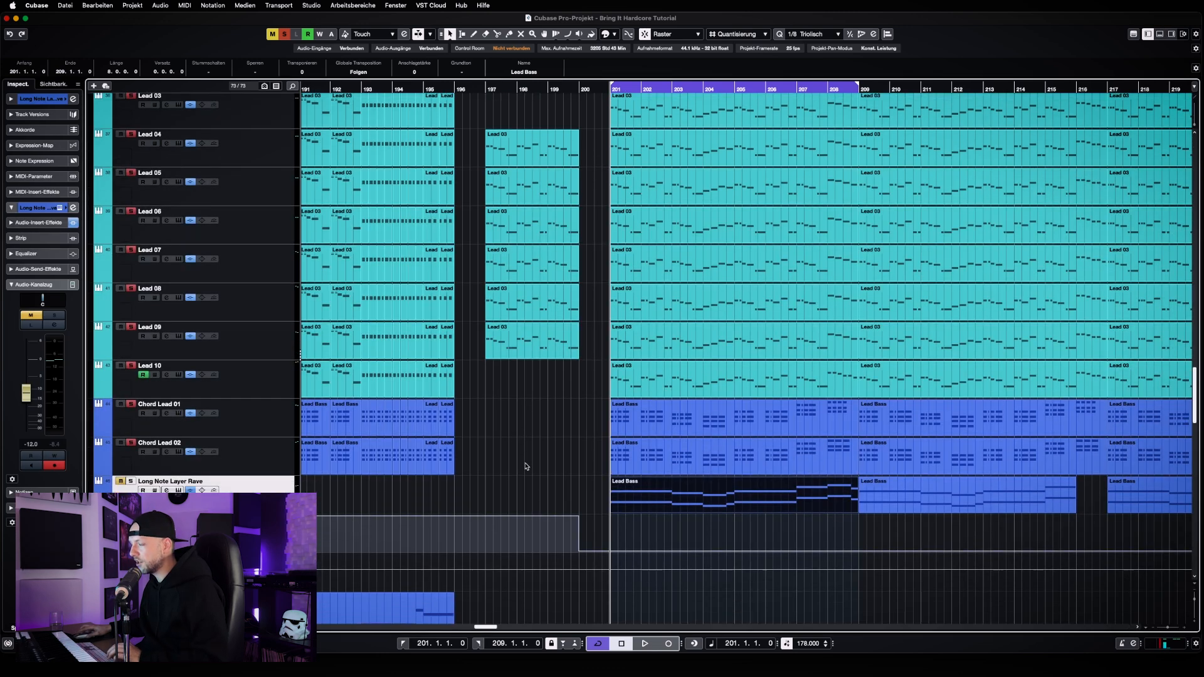
pyautogui.scroll(-2, 525, 466)
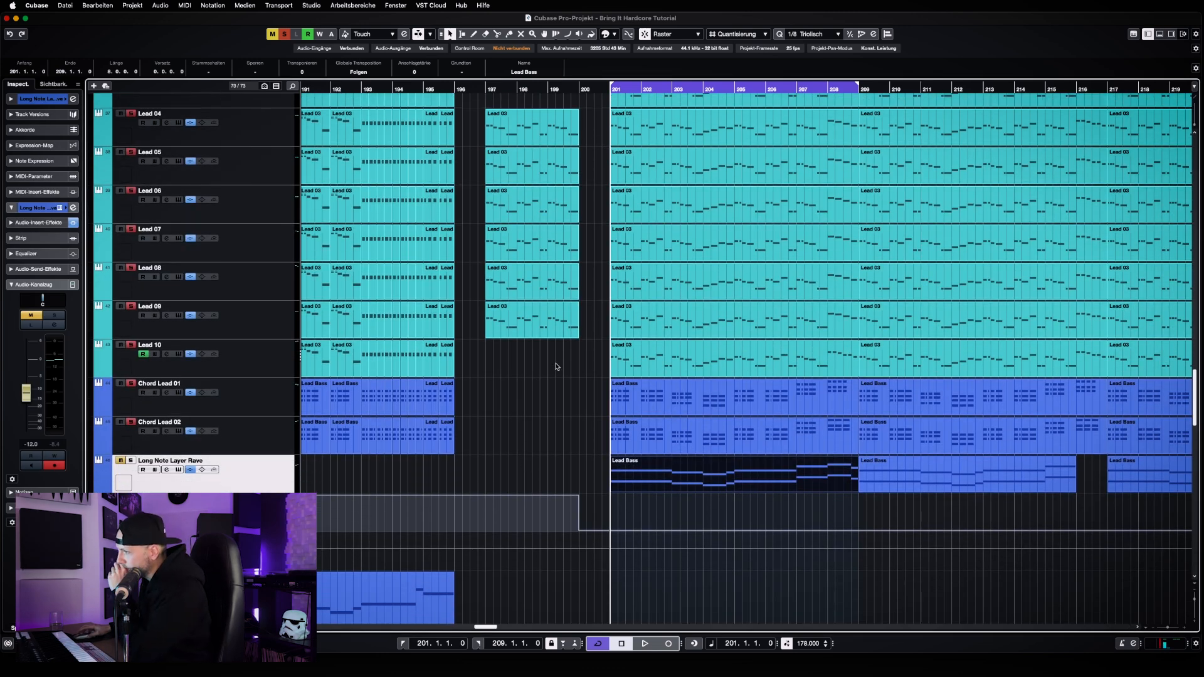
pyautogui.scroll(-10, 539, 326)
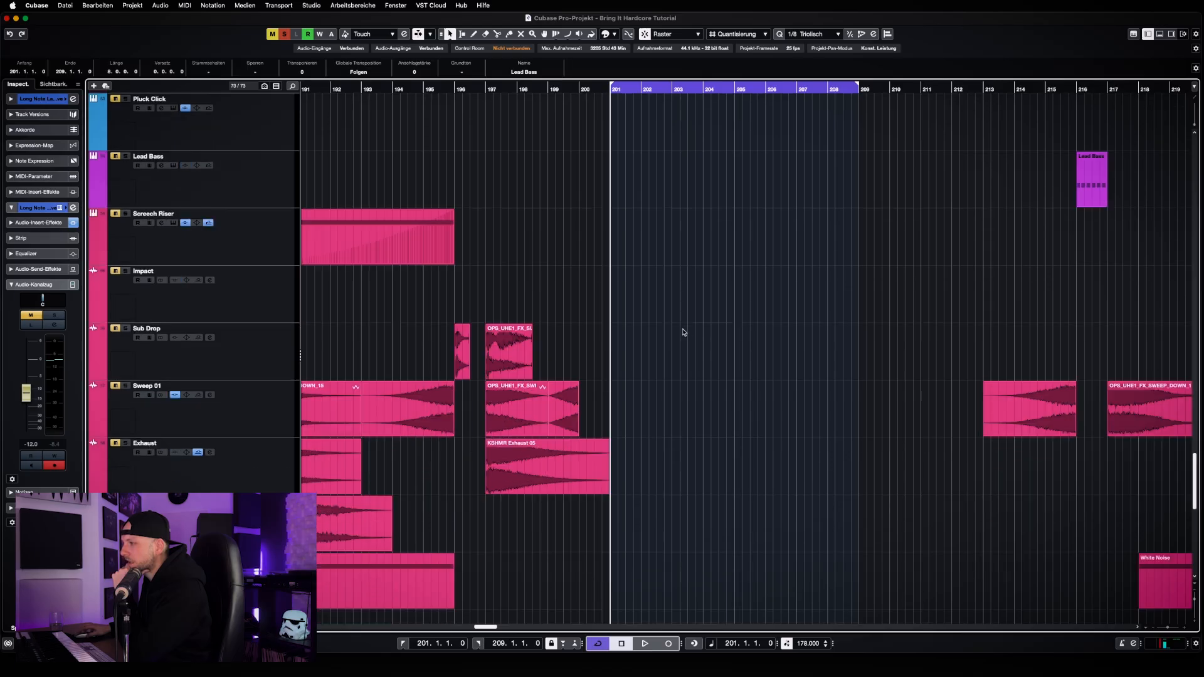
pyautogui.scroll(10, 683, 333)
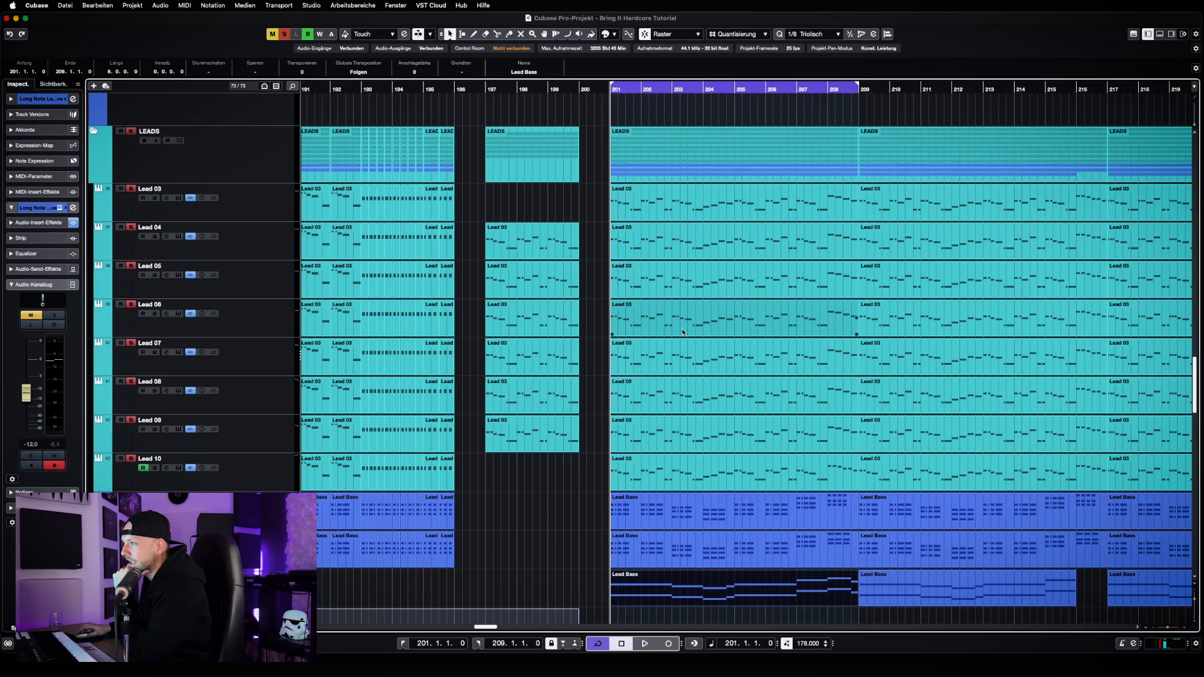
pyautogui.scroll(-4, 683, 332)
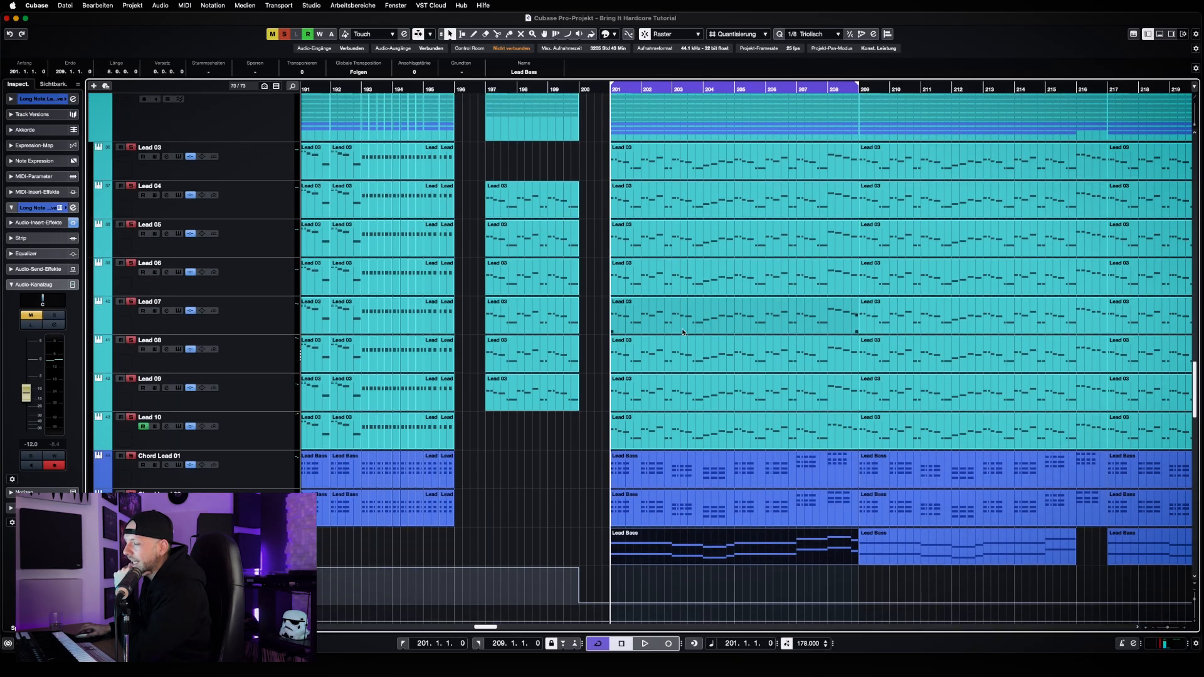
pyautogui.click(586, 458)
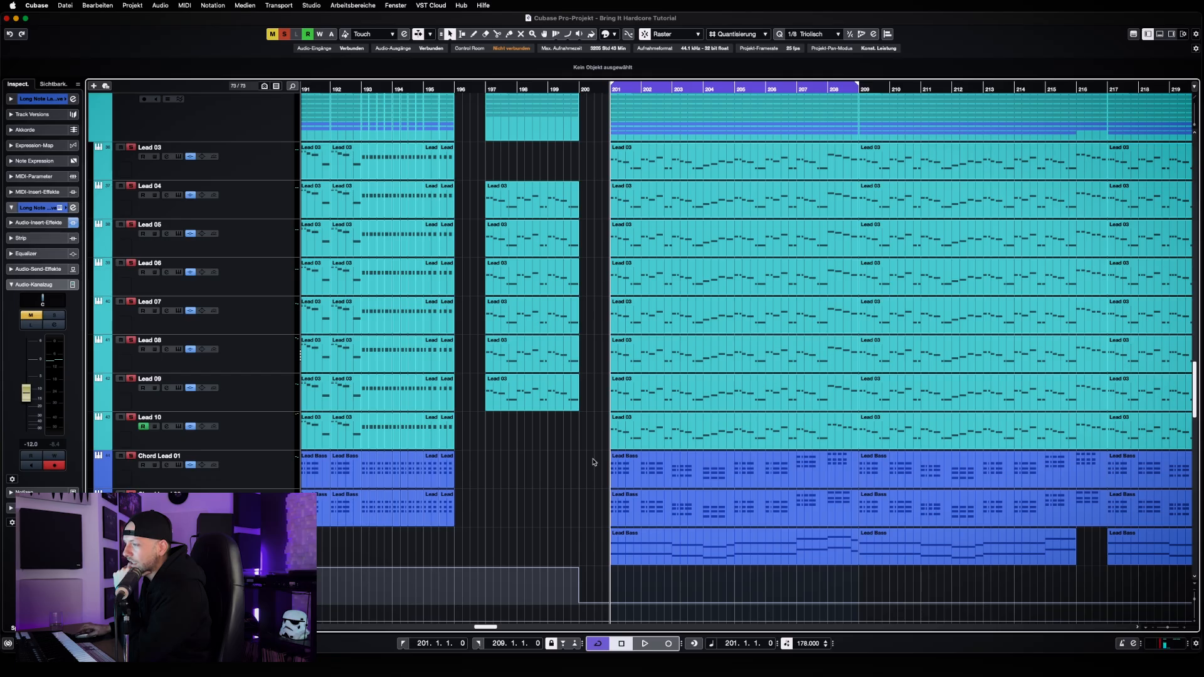
# View the channel settings of each lead track from Lead 10 up to Lead 03 and of the two chord leads
pyautogui.click(243, 441)
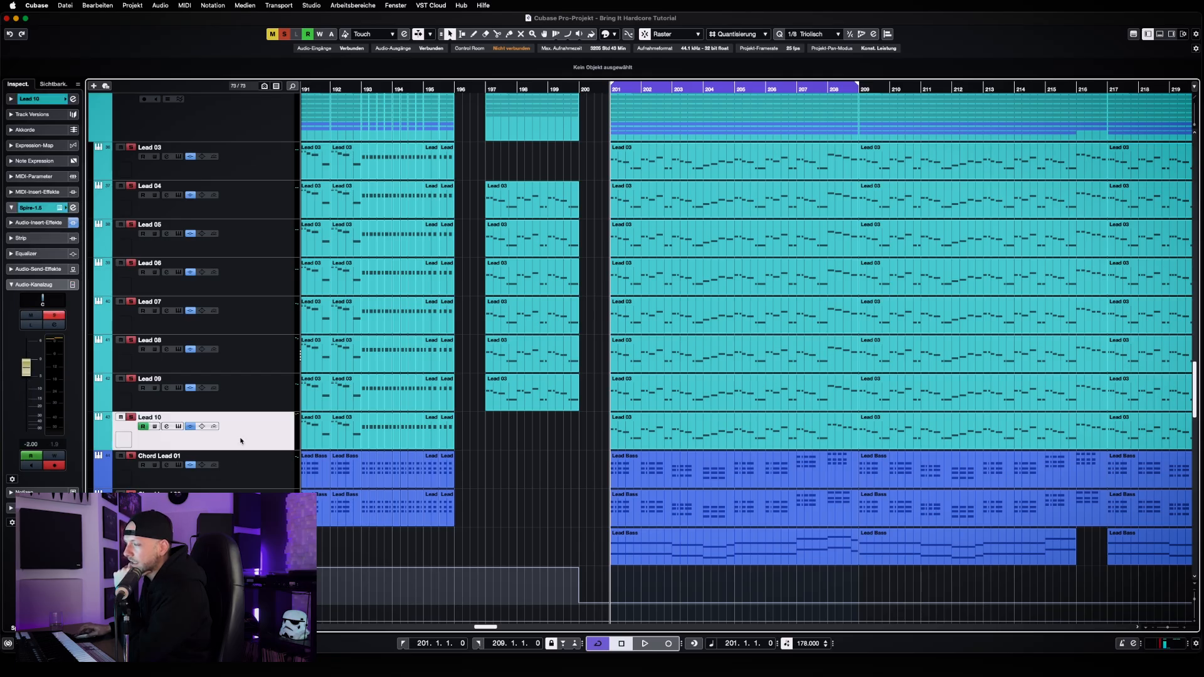
pyautogui.click(258, 398)
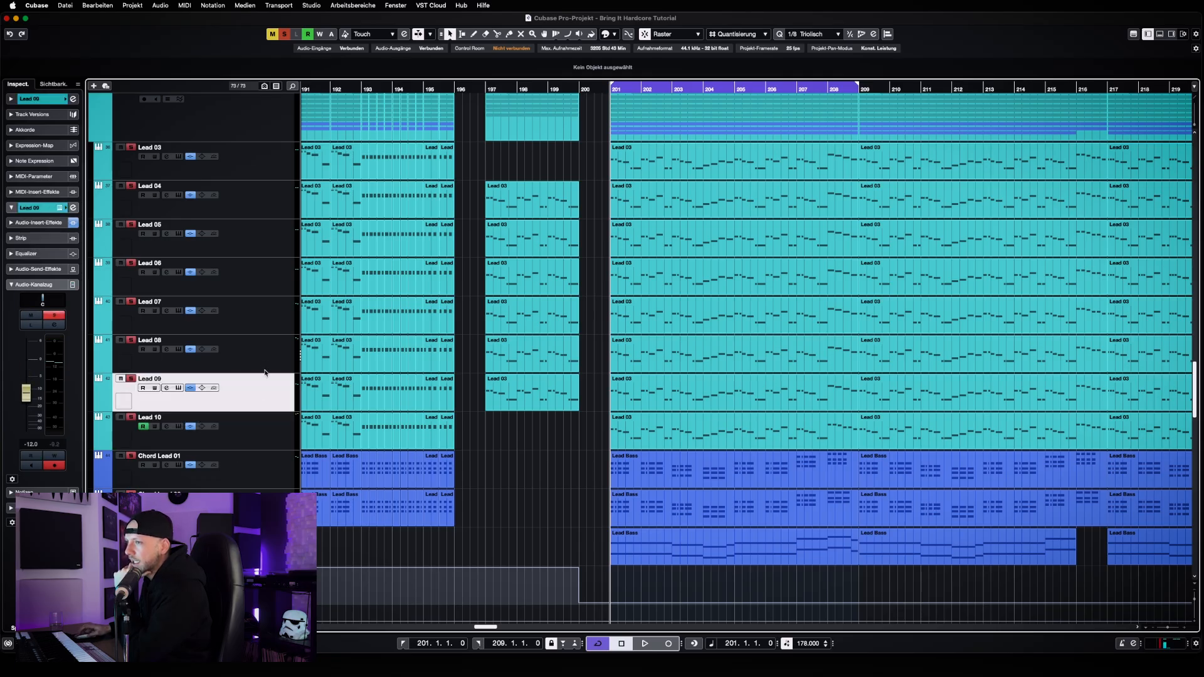
pyautogui.click(266, 365)
pyautogui.click(252, 323)
pyautogui.click(257, 289)
pyautogui.click(256, 243)
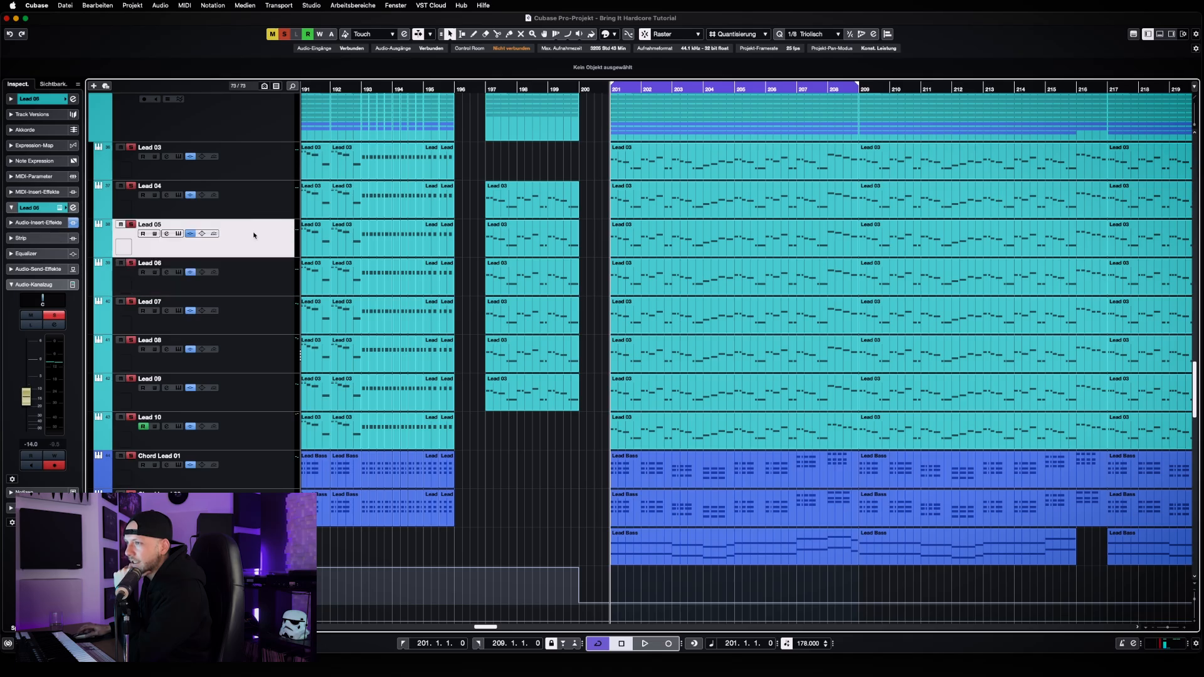
pyautogui.click(256, 196)
pyautogui.click(259, 165)
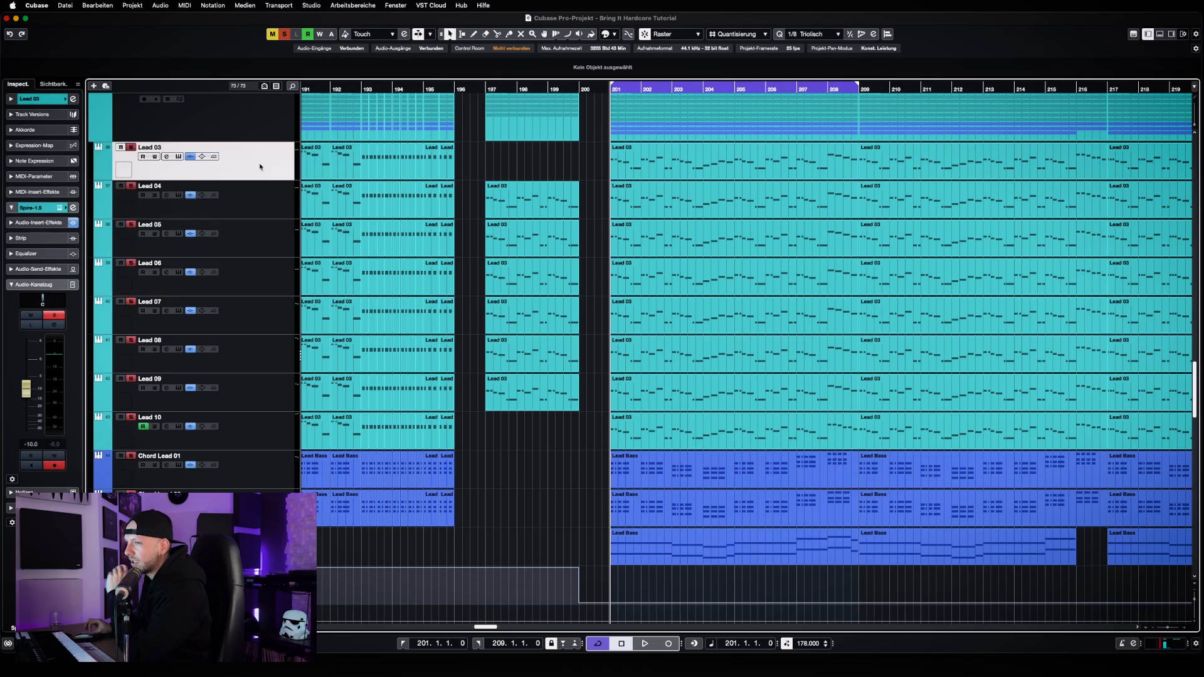
pyautogui.click(242, 464)
pyautogui.click(243, 504)
pyautogui.click(260, 471)
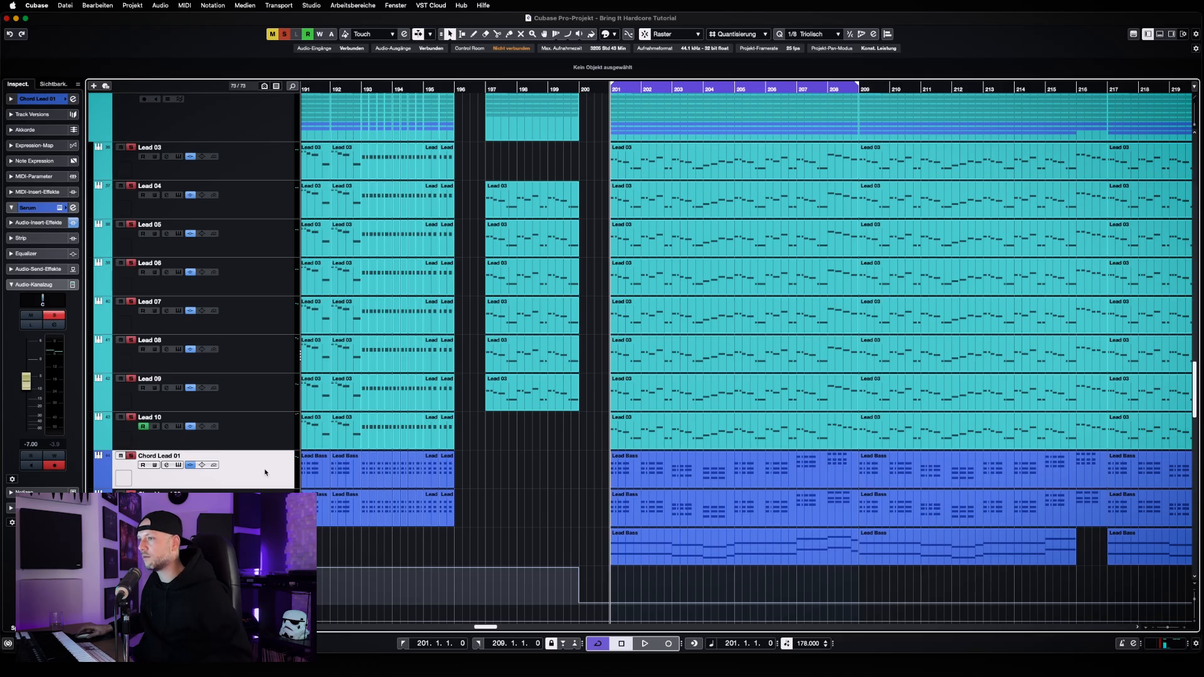
# Examine the send effects of the LEADS group channel alongside the lead tracks routed to it
pyautogui.scroll(-2, 264, 472)
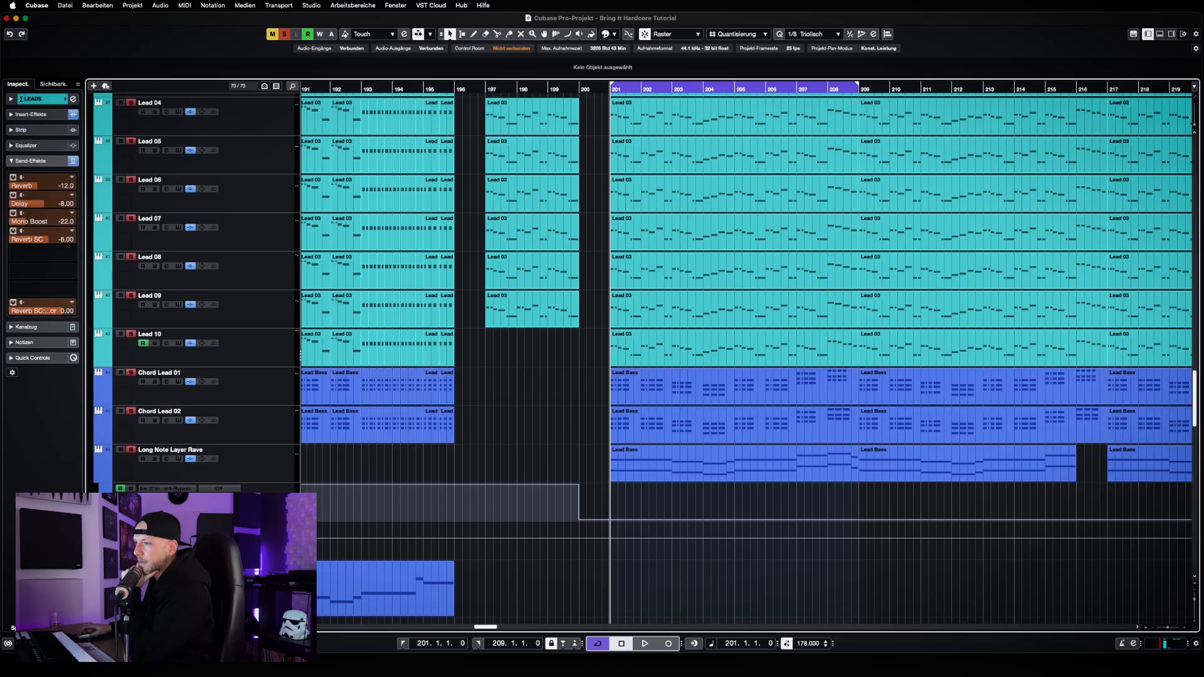
pyautogui.scroll(3, 272, 477)
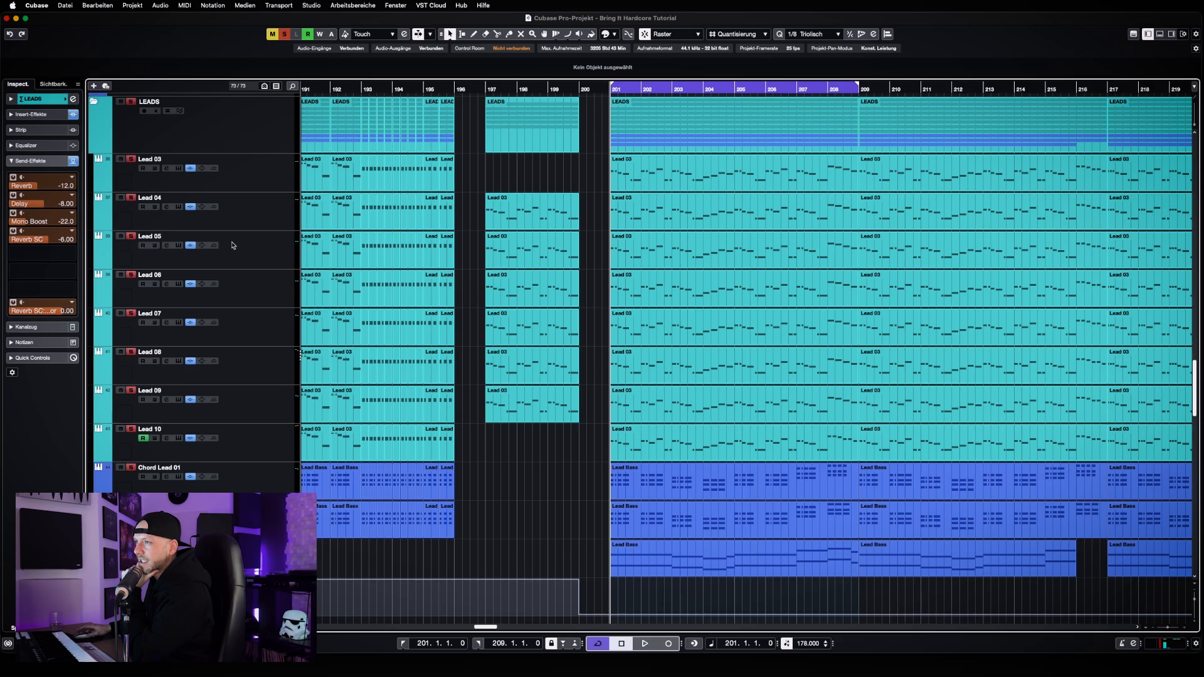
pyautogui.click(238, 180)
pyautogui.scroll(-3, 272, 326)
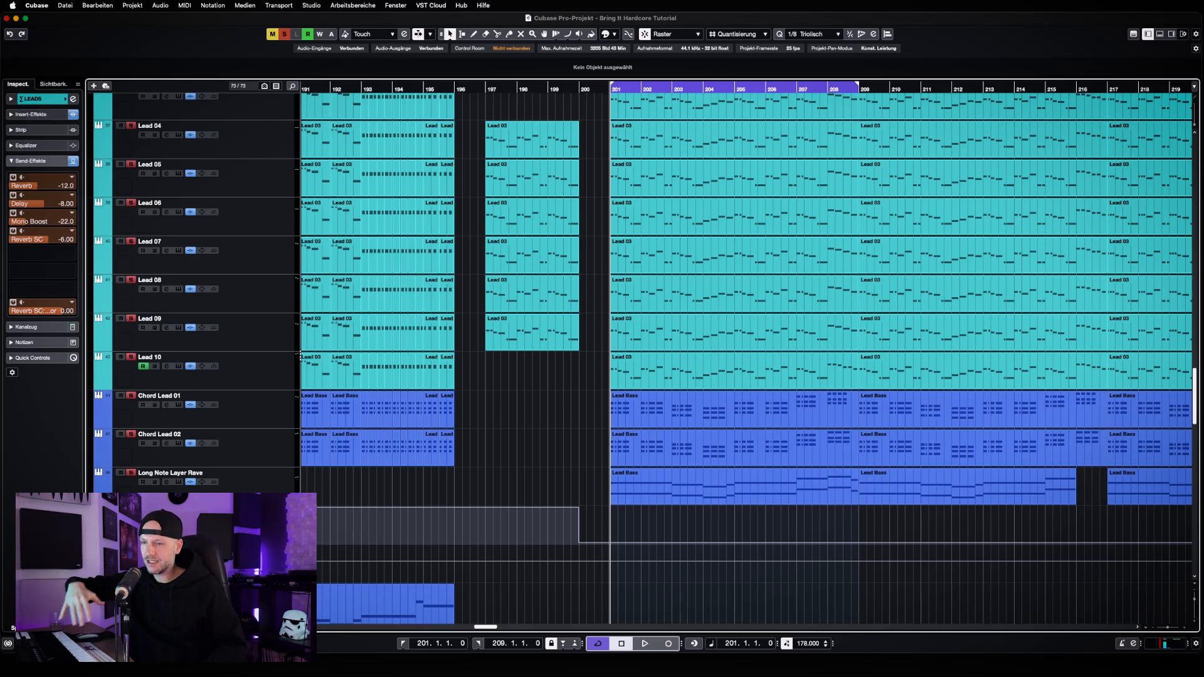
pyautogui.scroll(-6, 639, 295)
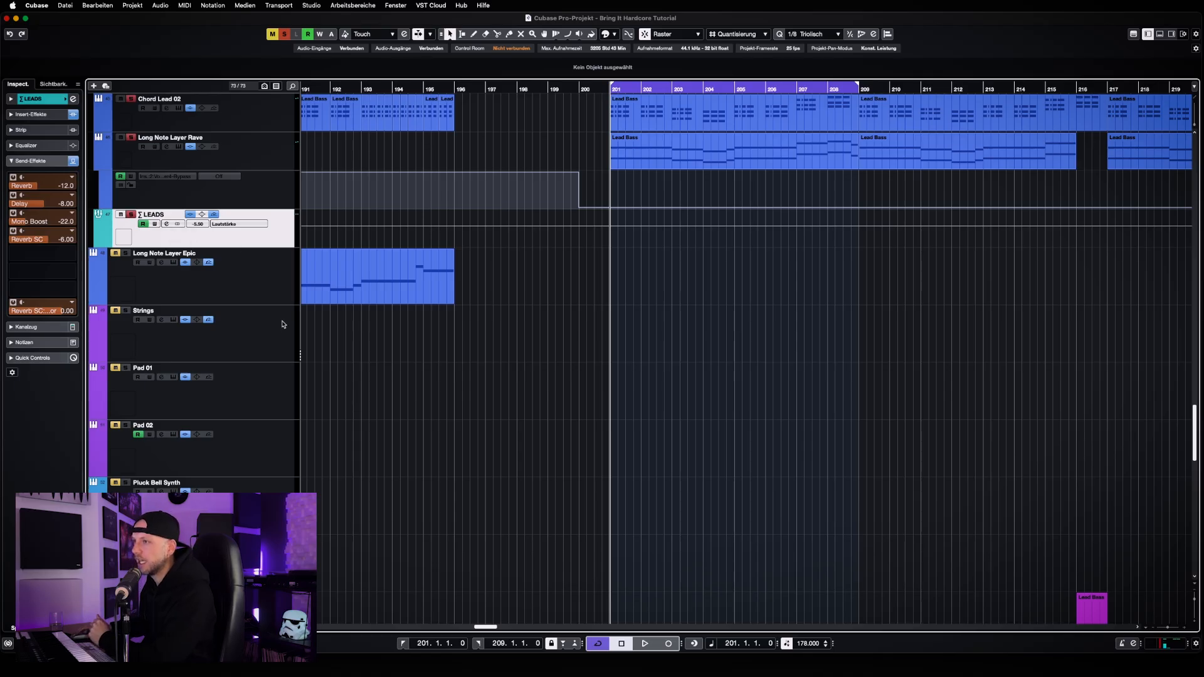
pyautogui.scroll(3, 282, 326)
pyautogui.scroll(6, 283, 326)
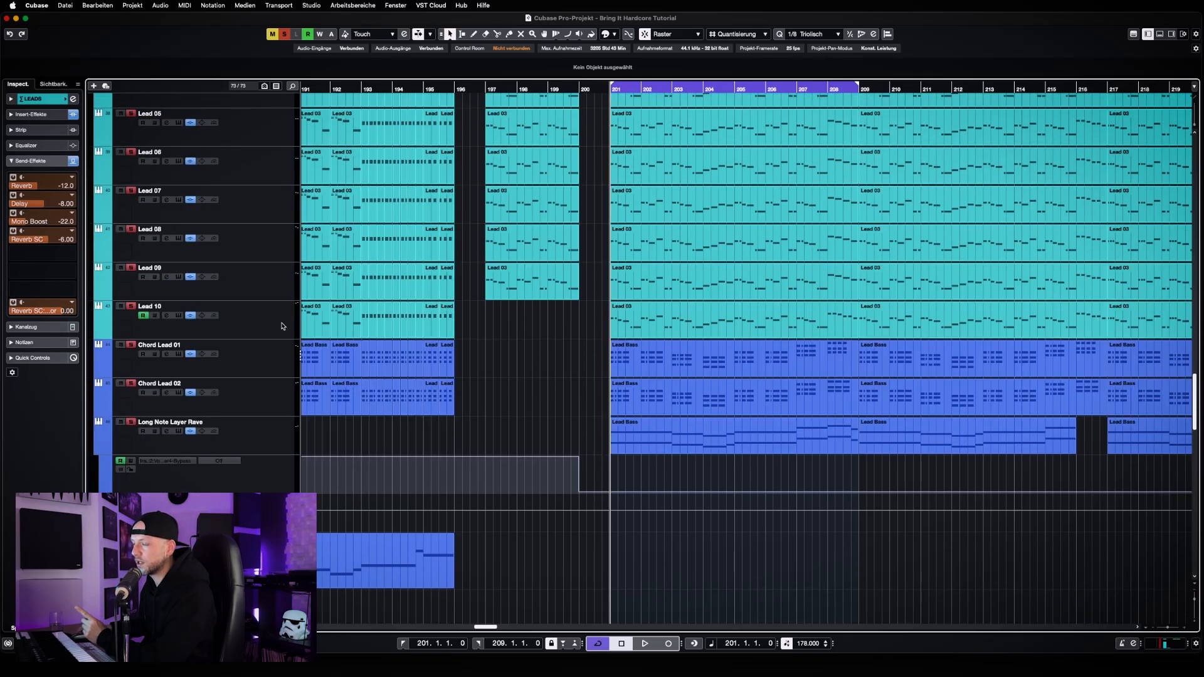
# Show the audio send effects of Lead 10 and check them on the lead tracks up to Lead 06
pyautogui.click(276, 328)
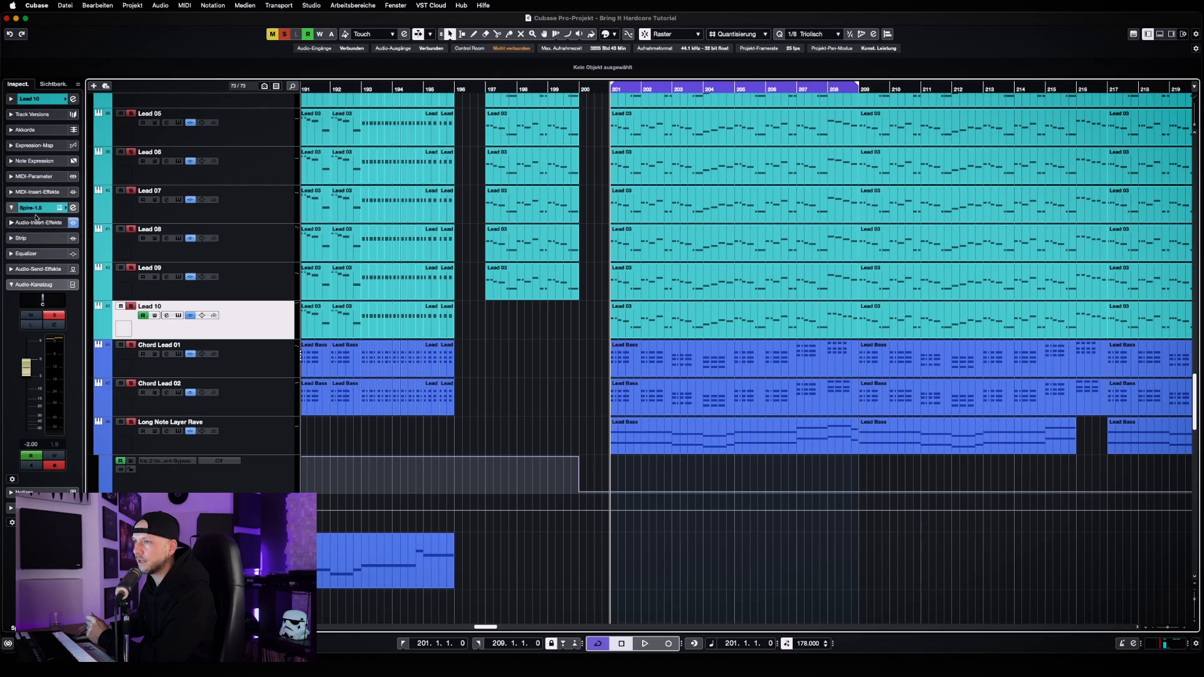
pyautogui.click(34, 209)
pyautogui.click(34, 209)
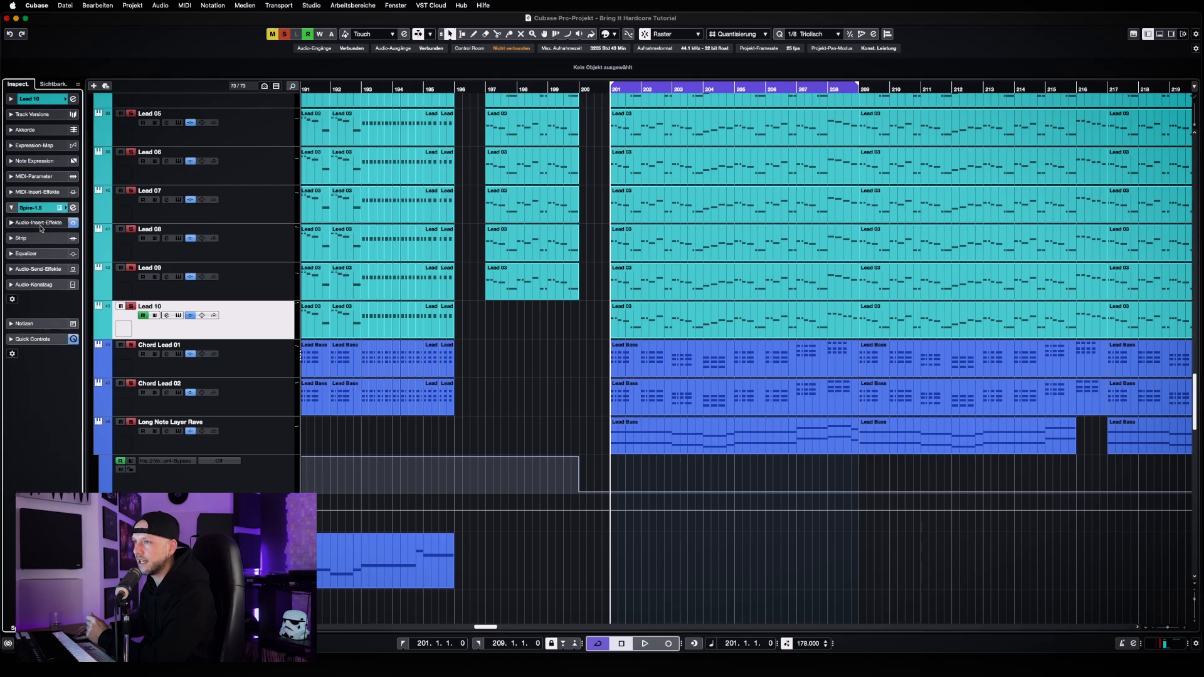
pyautogui.click(37, 269)
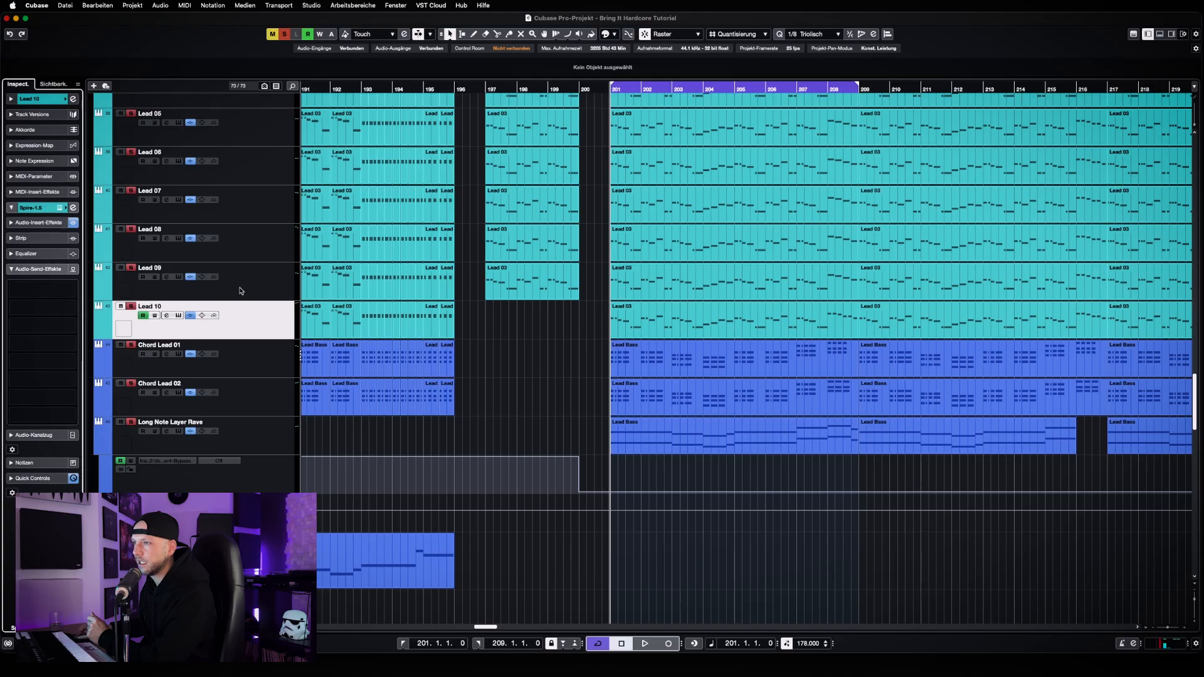
pyautogui.press('Up')
pyautogui.press('Up')
pyautogui.press('Up')
pyautogui.press('Up')
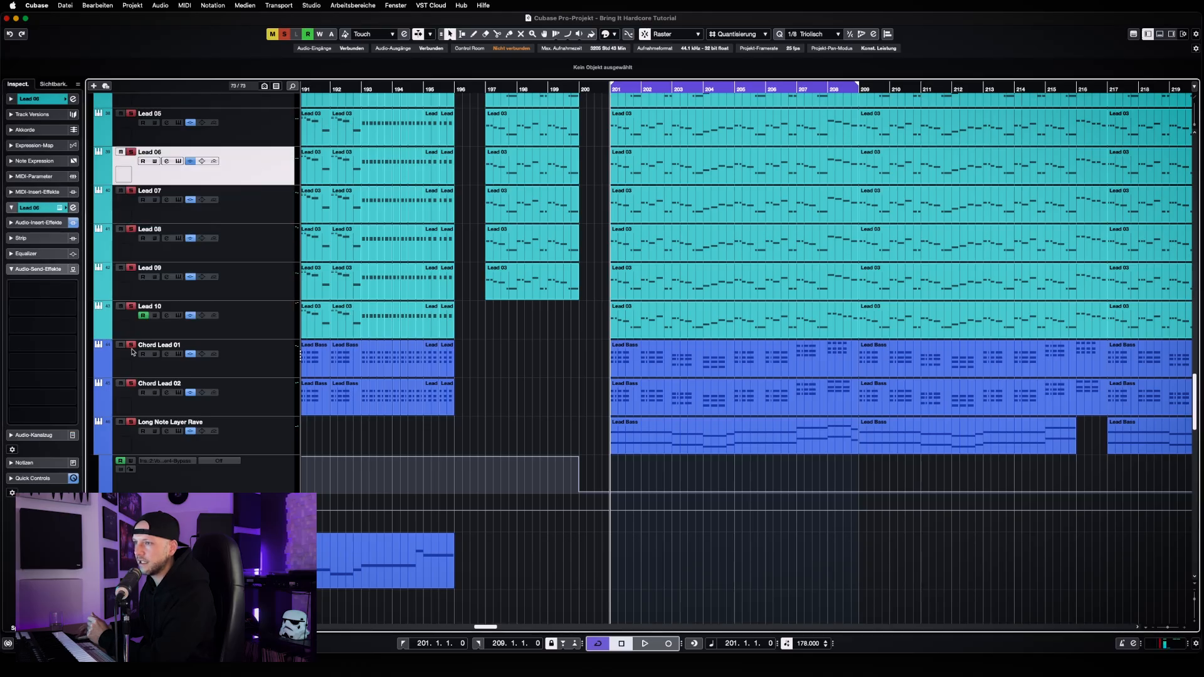
# Check the audio send effects of Lead 05, Chord Lead 01, Chord Lead 02 and Long Note Layer Rave against those of the LEADS group
pyautogui.click(249, 138)
pyautogui.click(257, 354)
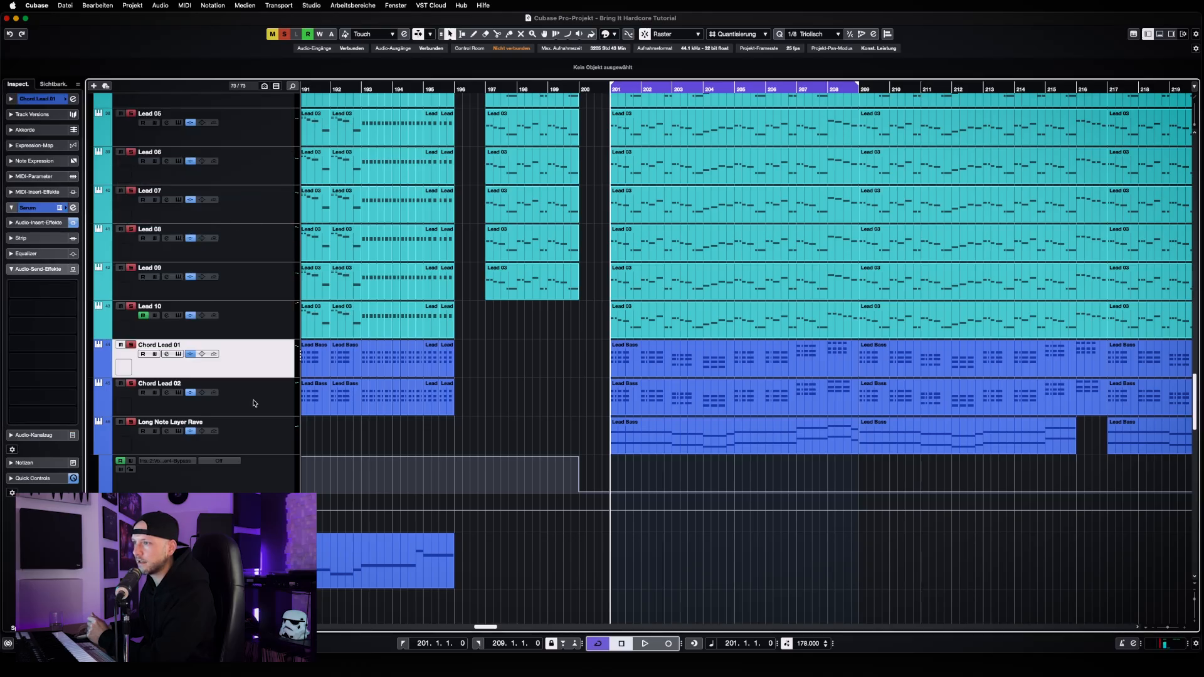
pyautogui.click(255, 403)
pyautogui.click(254, 432)
pyautogui.scroll(-3, 269, 429)
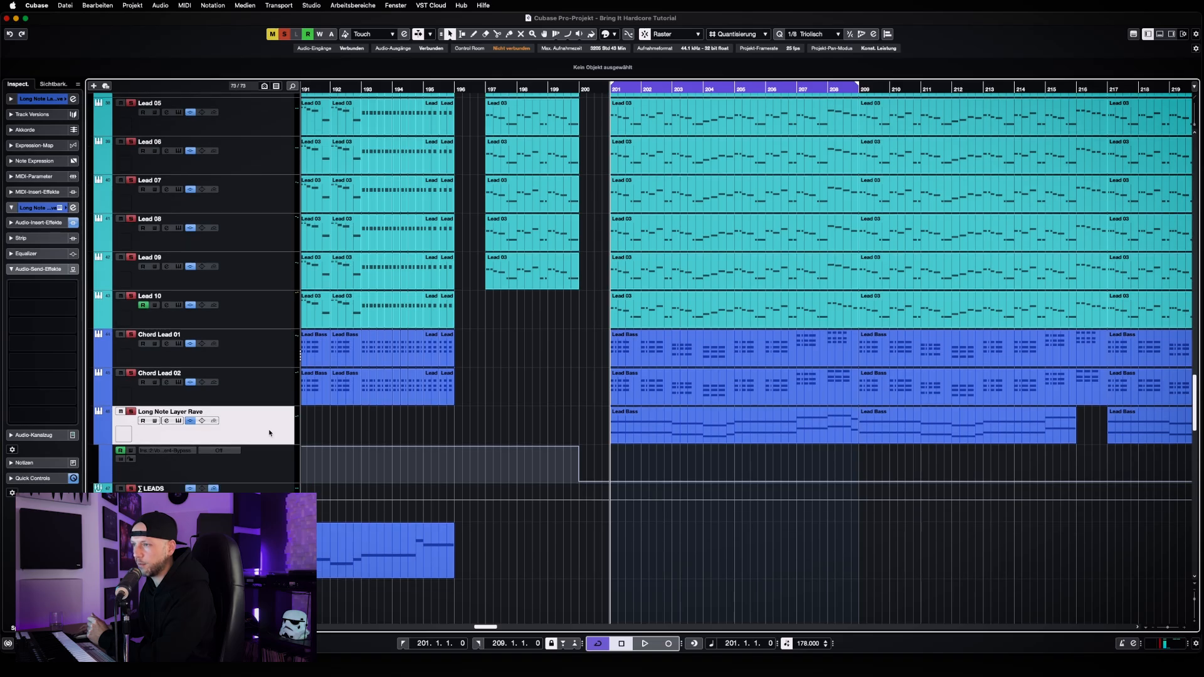
pyautogui.scroll(-1, 269, 432)
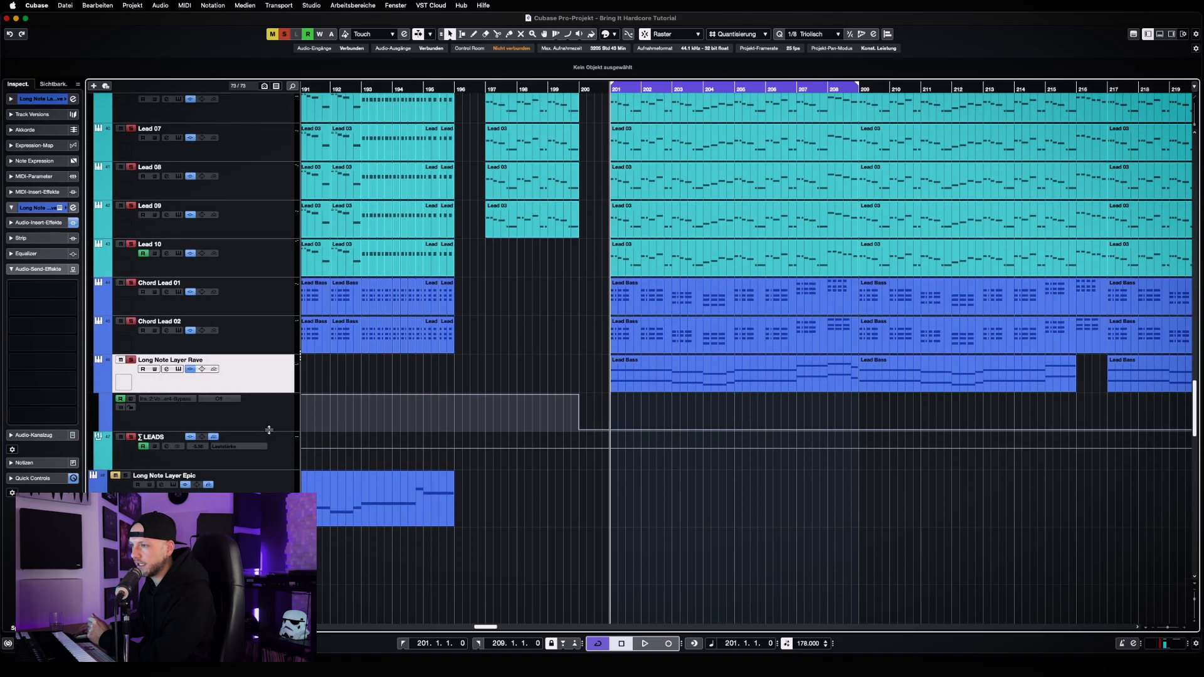
pyautogui.click(282, 438)
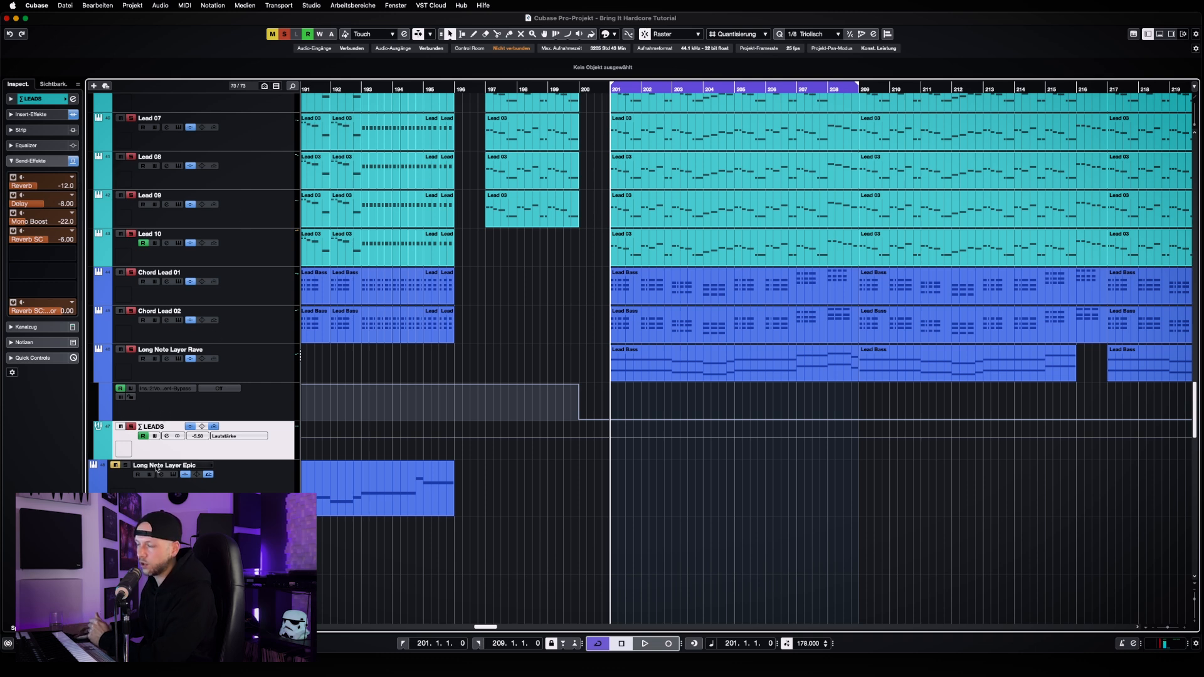
pyautogui.scroll(-3, 262, 398)
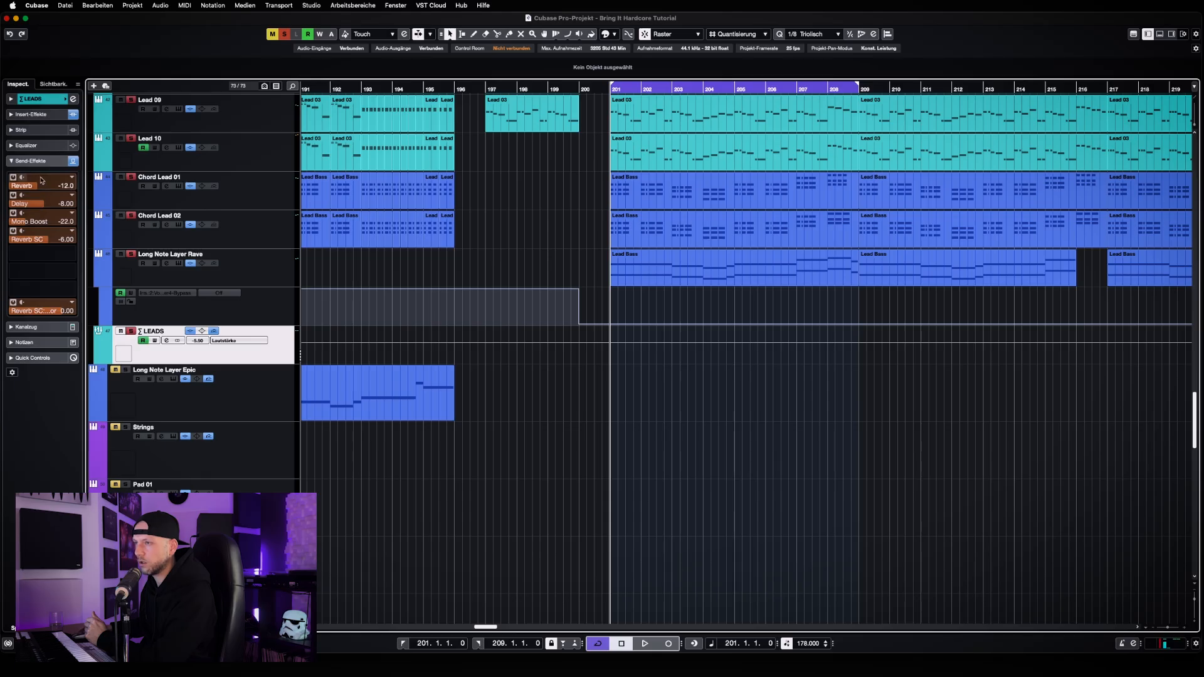
# Deactivate the Reverb, Delay, Mono Boost and both Reverb SC sends of the LEADS group and play the leads dry
pyautogui.click(13, 177)
pyautogui.click(13, 195)
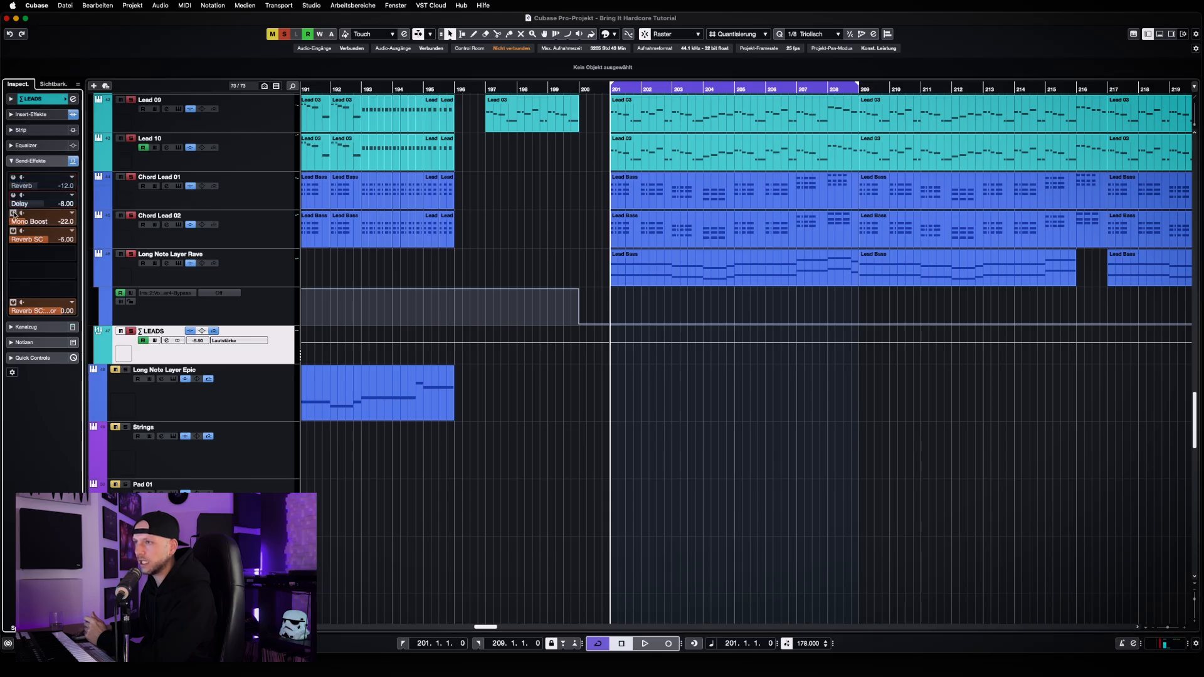
pyautogui.click(12, 213)
pyautogui.click(12, 301)
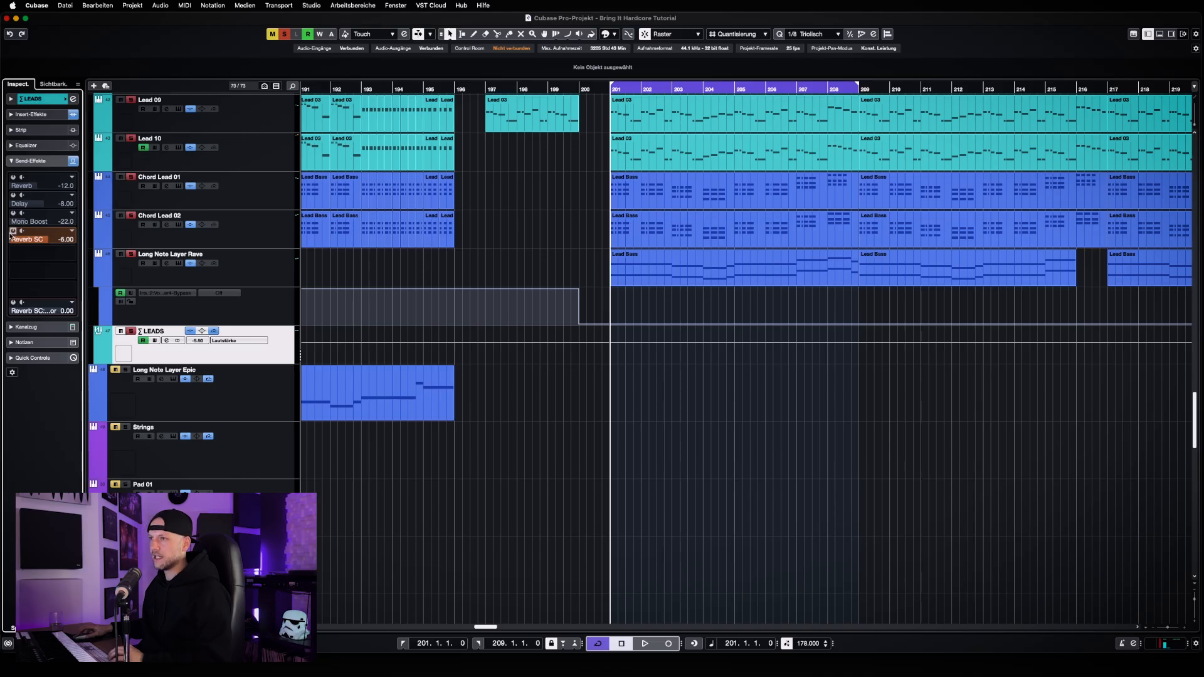
pyautogui.press('space')
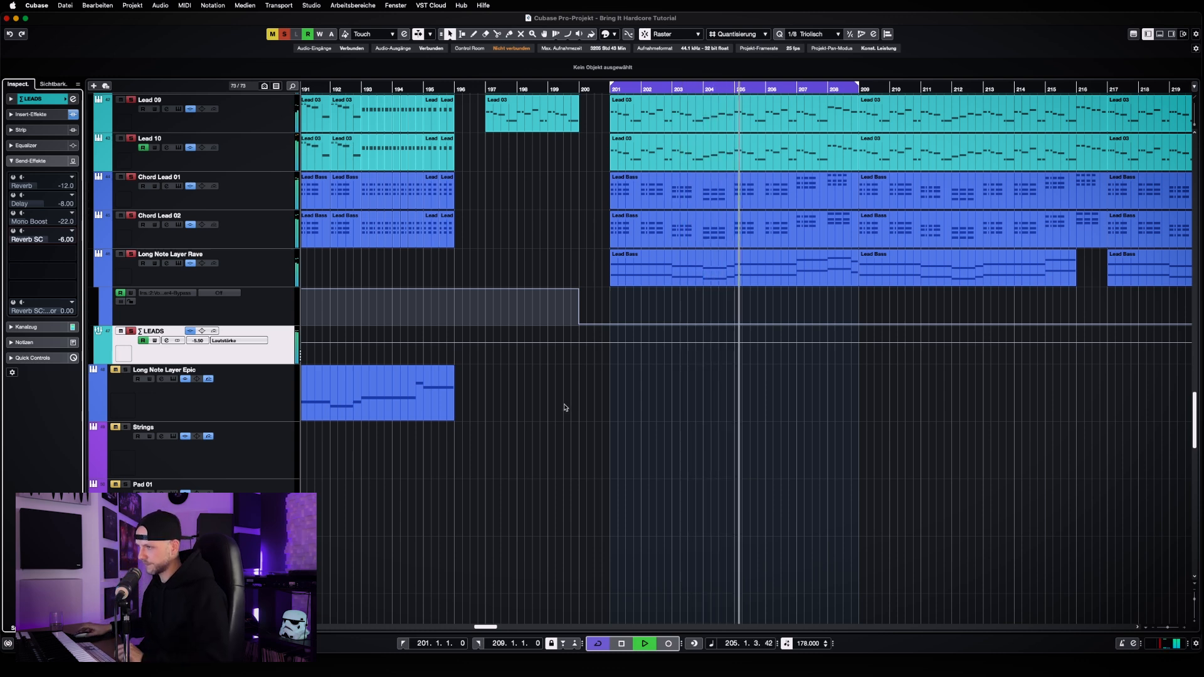
pyautogui.scroll(2, 566, 405)
pyautogui.scroll(1, 564, 407)
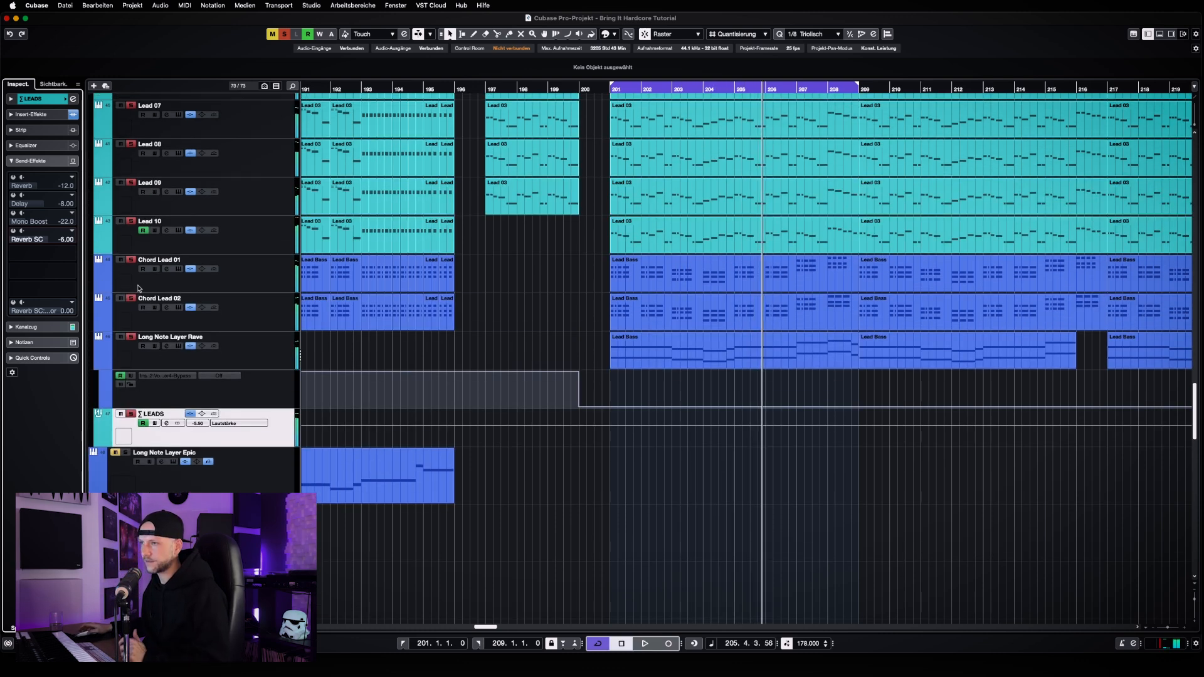
# Reactivate all five sends of the LEADS group and play the cycle again from its start at bar 201
pyautogui.click(13, 178)
pyautogui.click(13, 195)
pyautogui.click(13, 212)
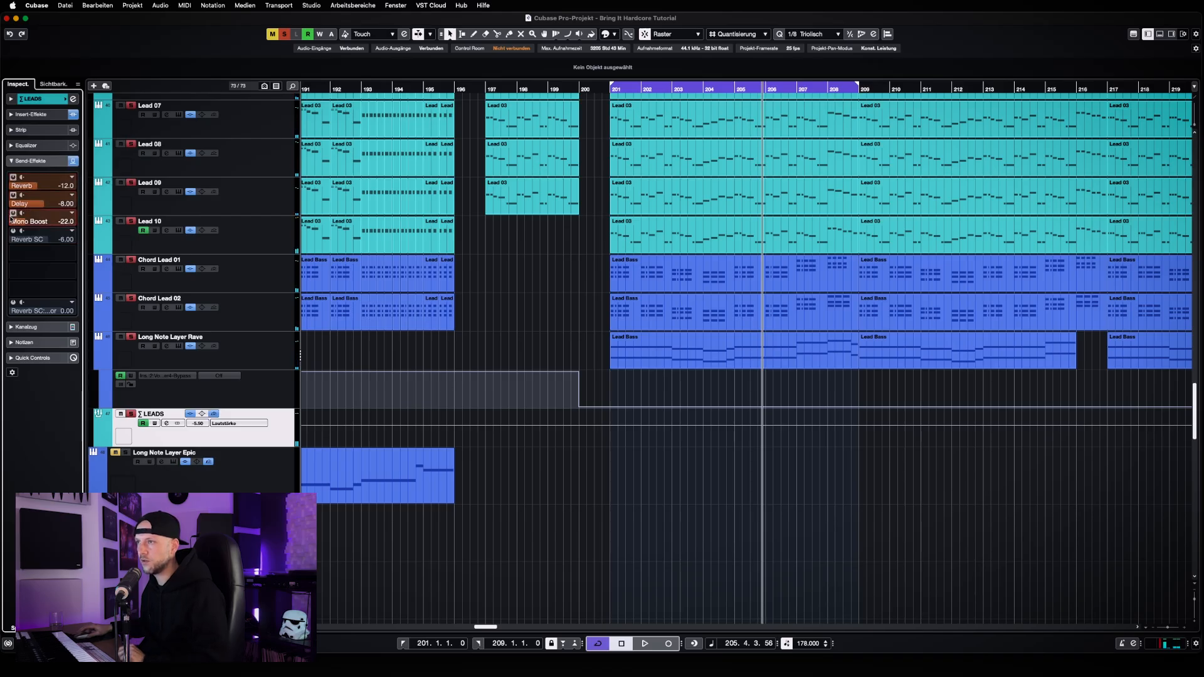
pyautogui.click(13, 231)
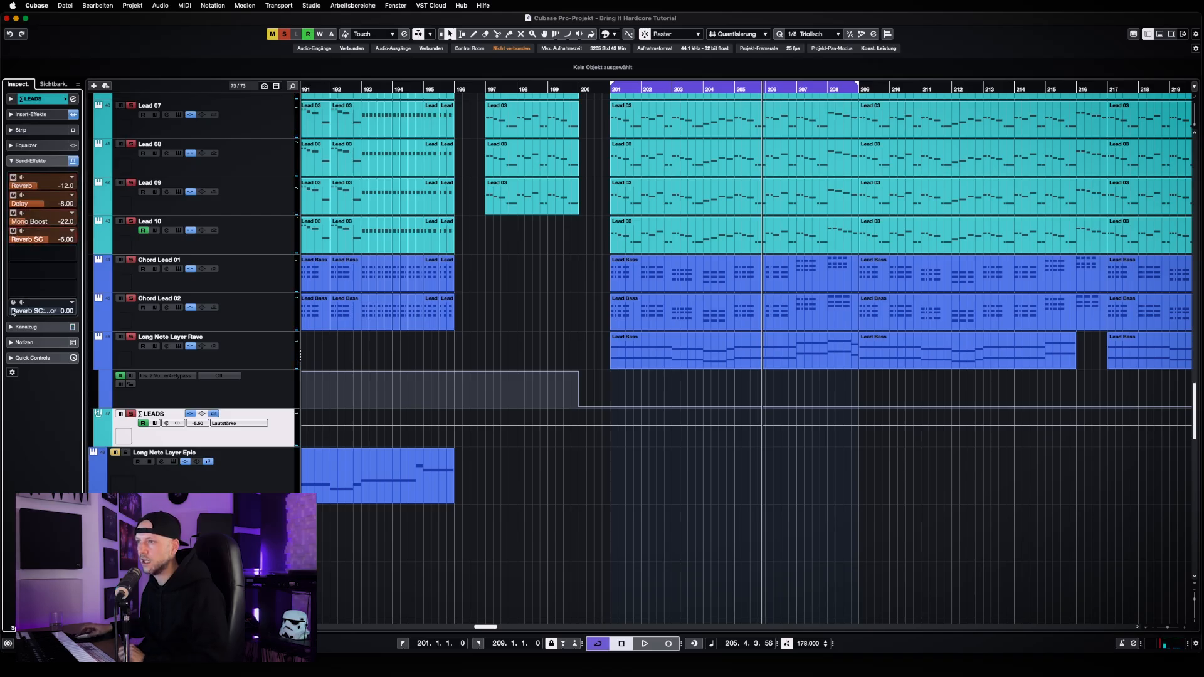
pyautogui.click(13, 302)
pyautogui.press('1')
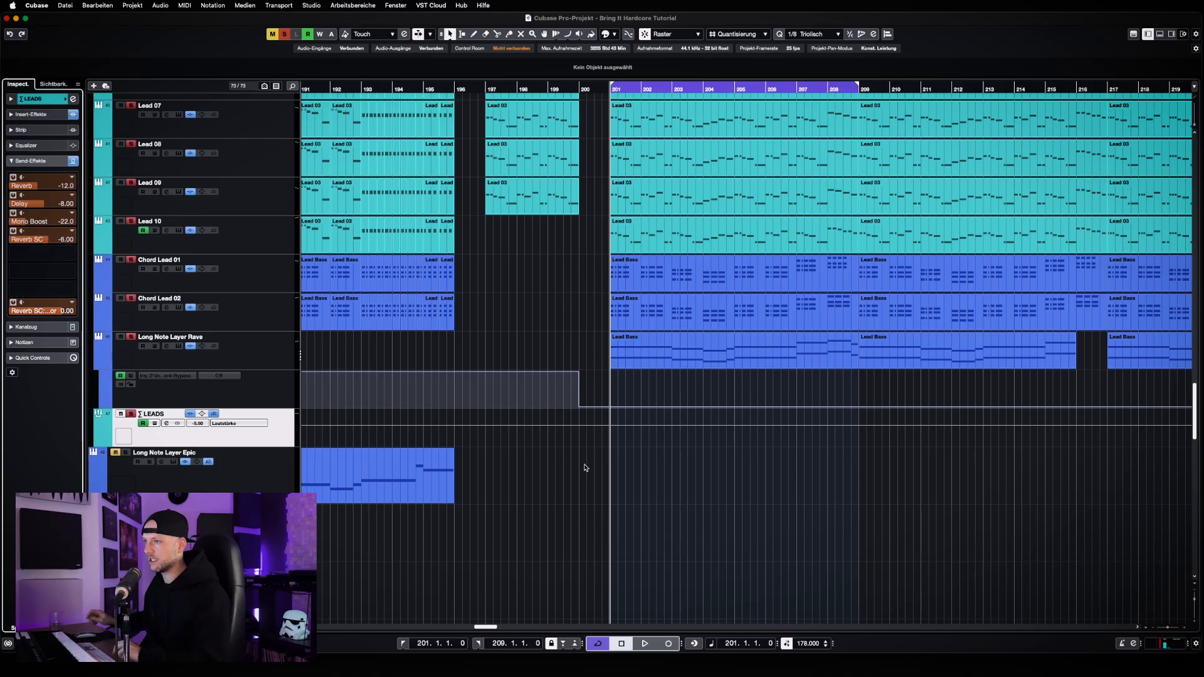
pyautogui.press('space')
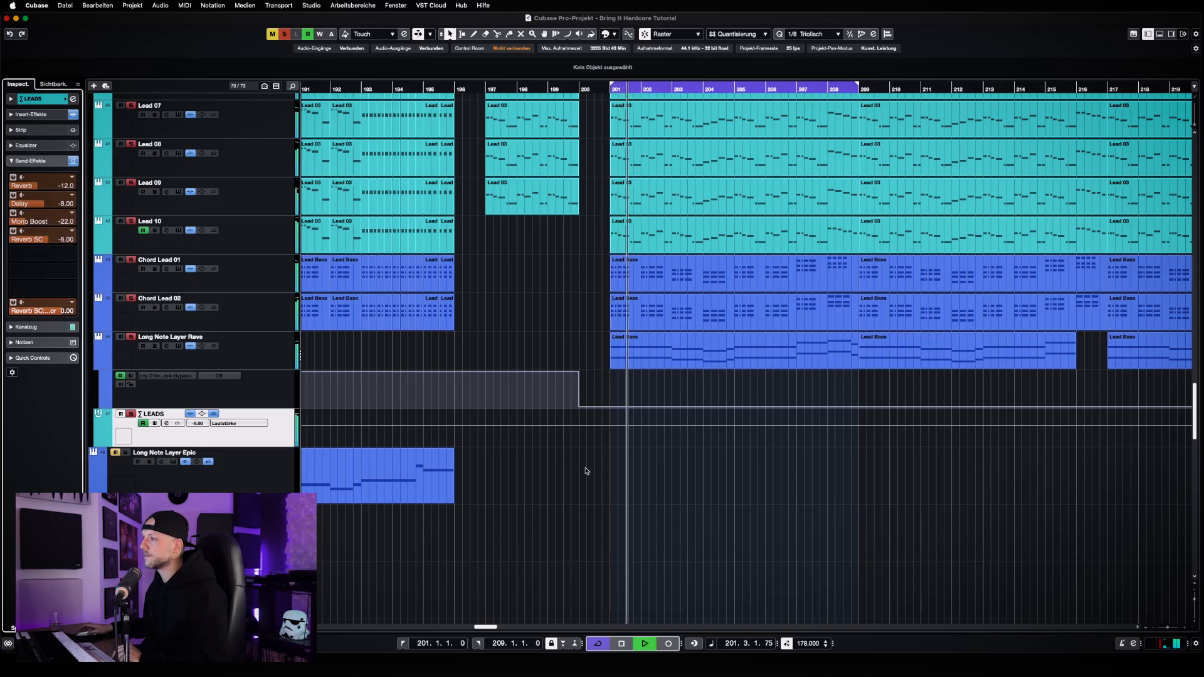
pyautogui.press('space')
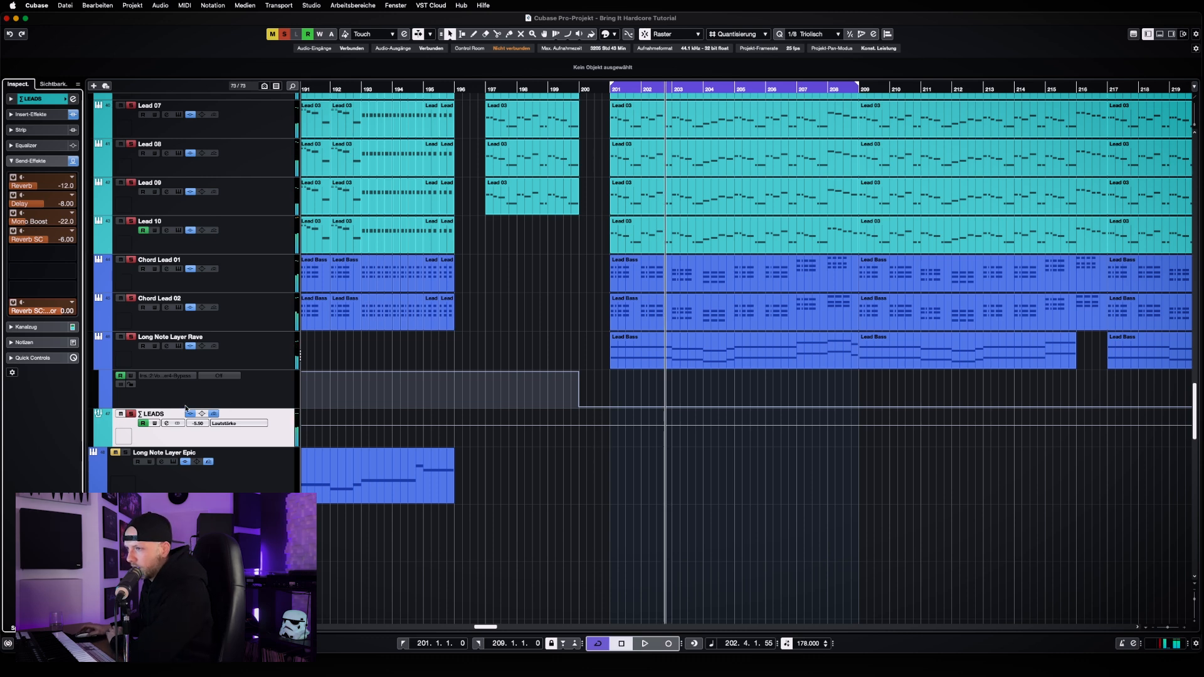
# Open the LEADS group's channel settings, return to the cycle start and bypass all of the group's insert effects
pyautogui.click(166, 423)
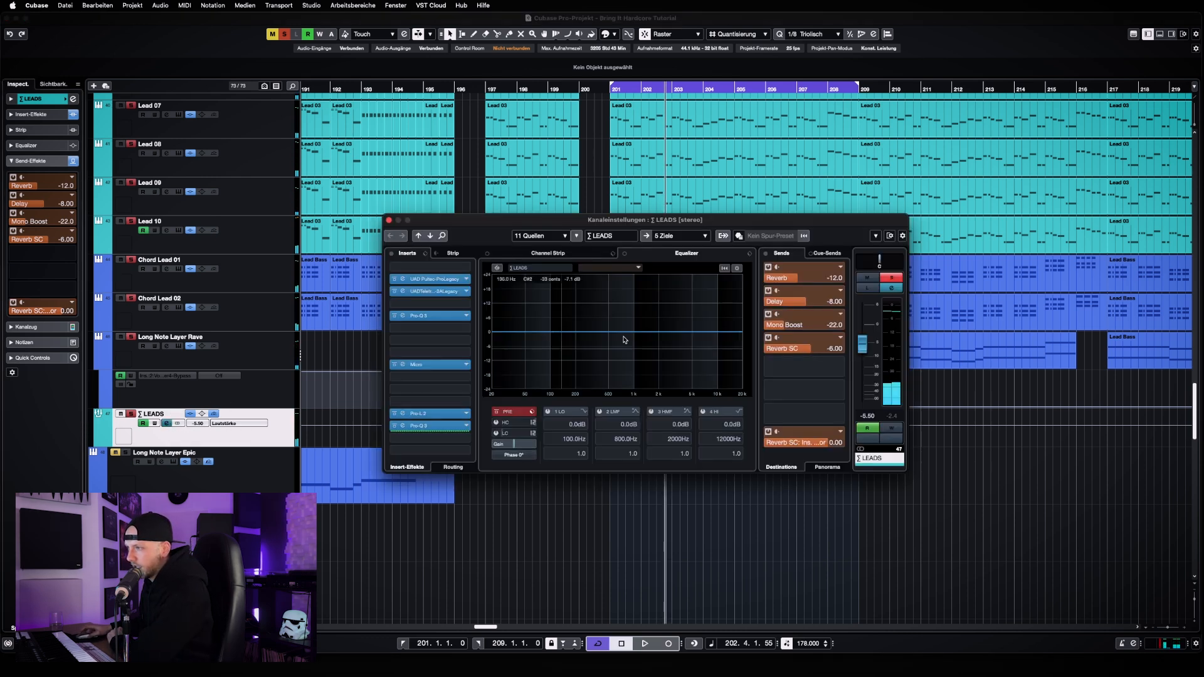
pyautogui.moveTo(673, 217); pyautogui.dragTo(959, 184)
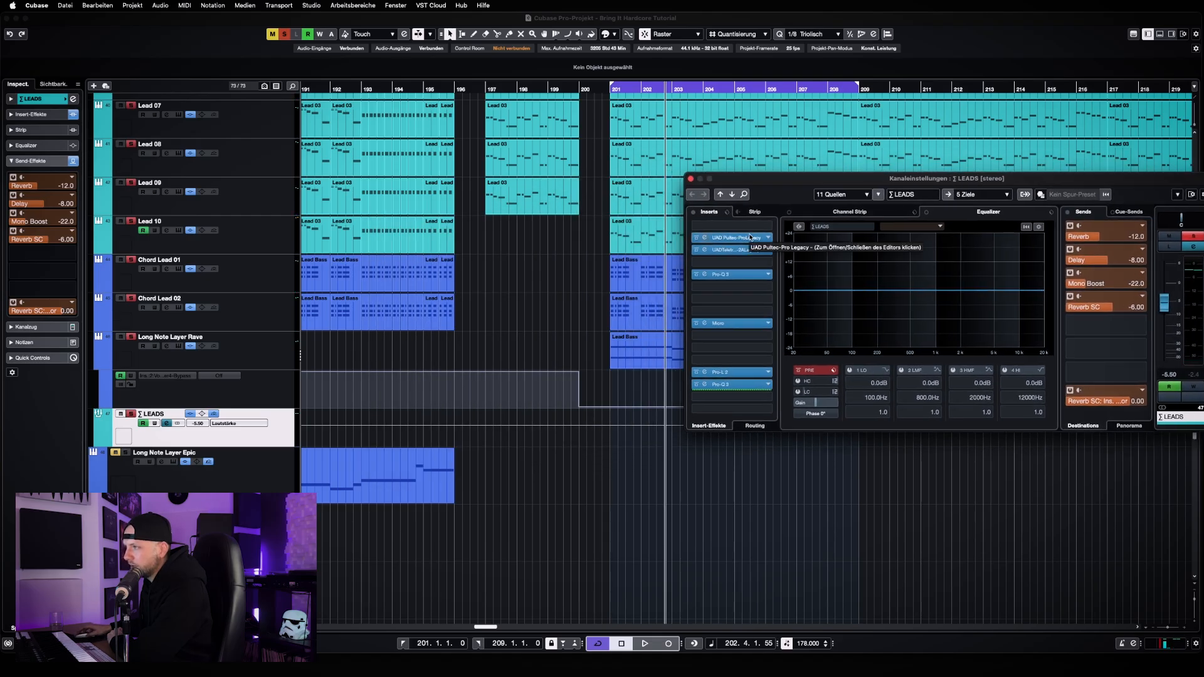
pyautogui.press('KP_1')
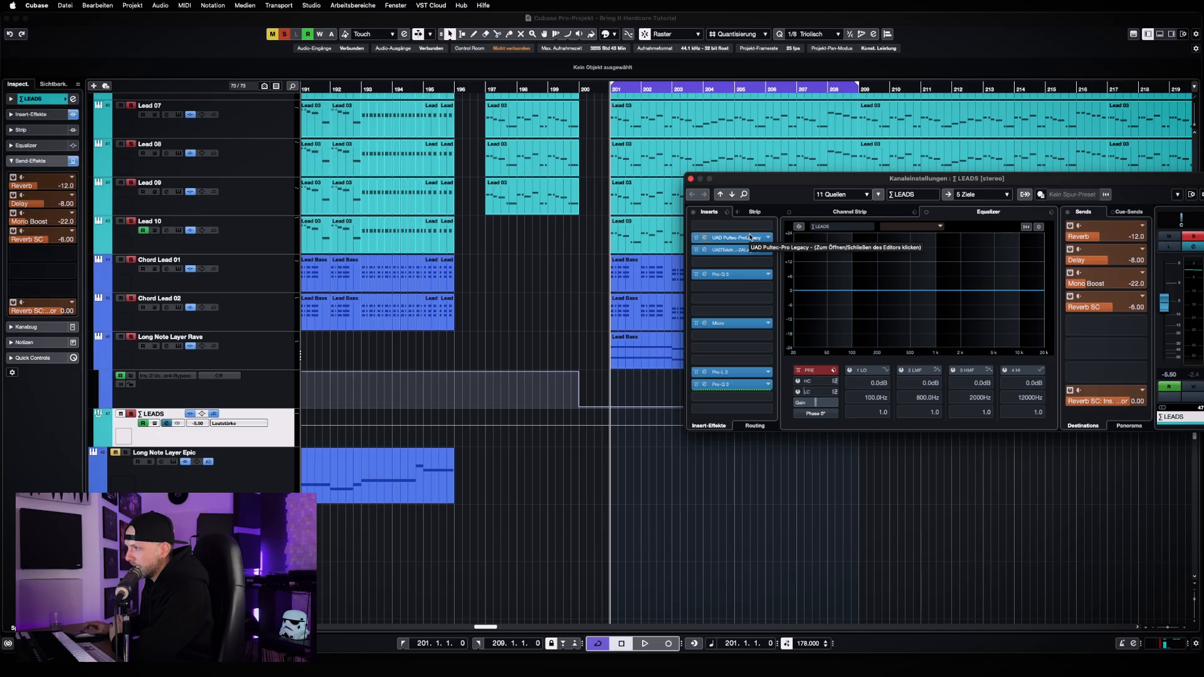
pyautogui.click(693, 212)
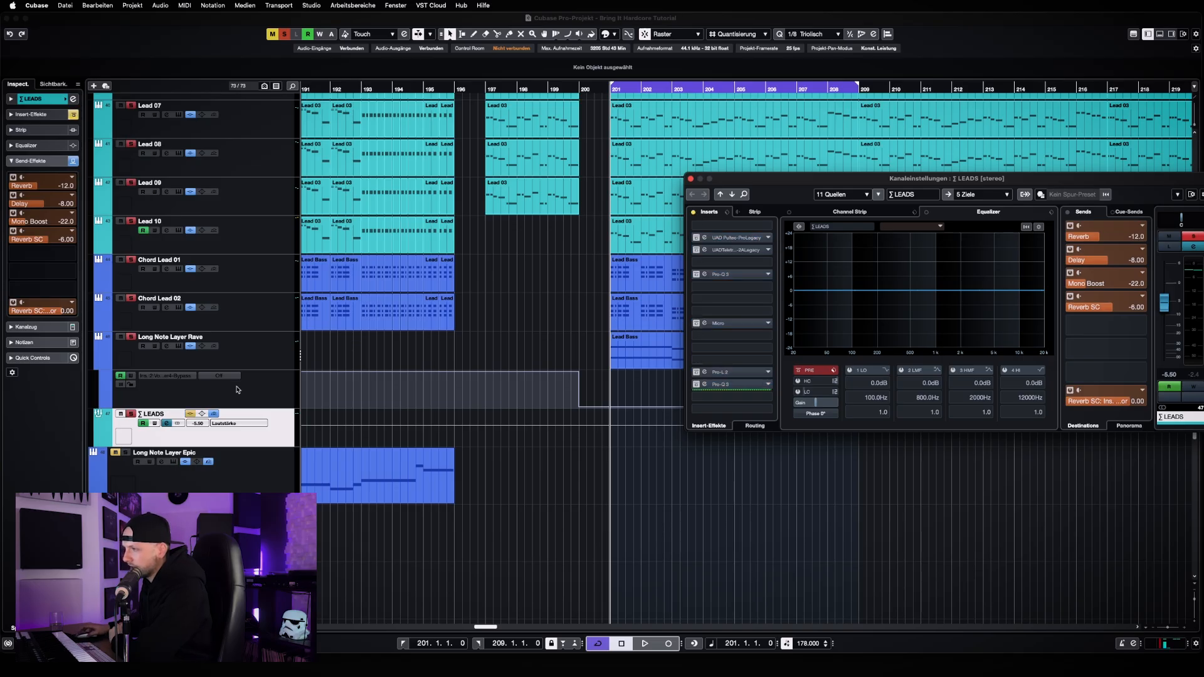
# Uncover the arrangement behind the channel settings and listen to the leads with the LEADS inserts bypassed
pyautogui.scroll(-1, 219, 445)
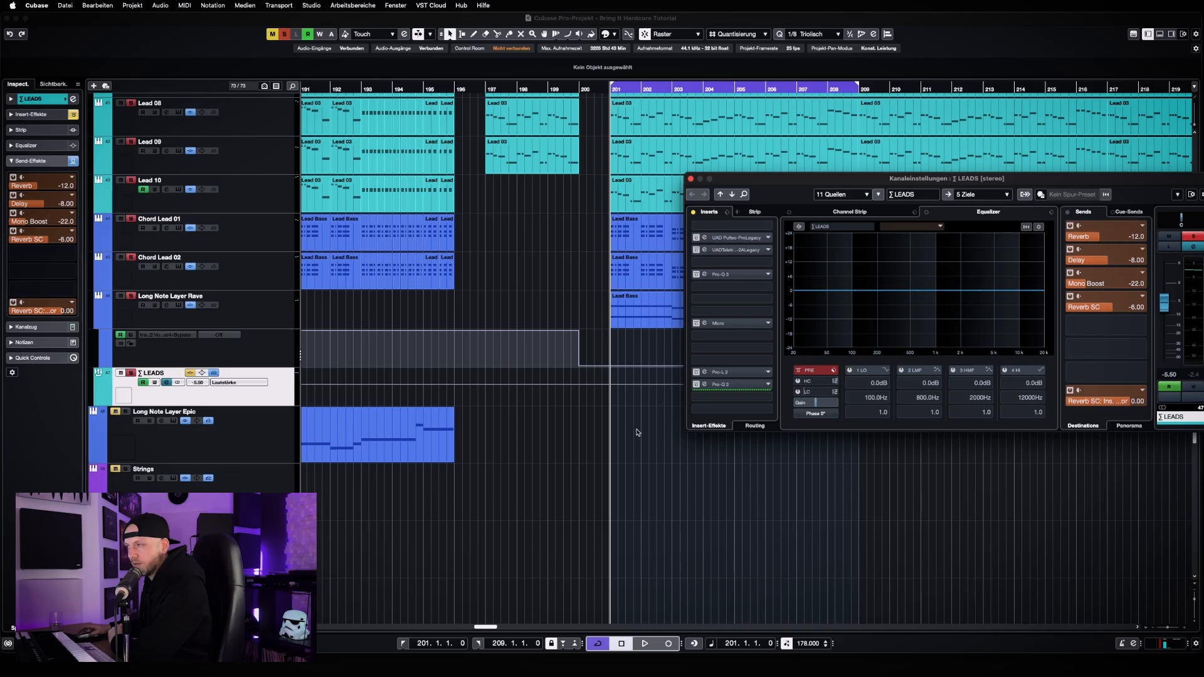
pyautogui.moveTo(849, 182); pyautogui.dragTo(969, 186)
pyautogui.press('space')
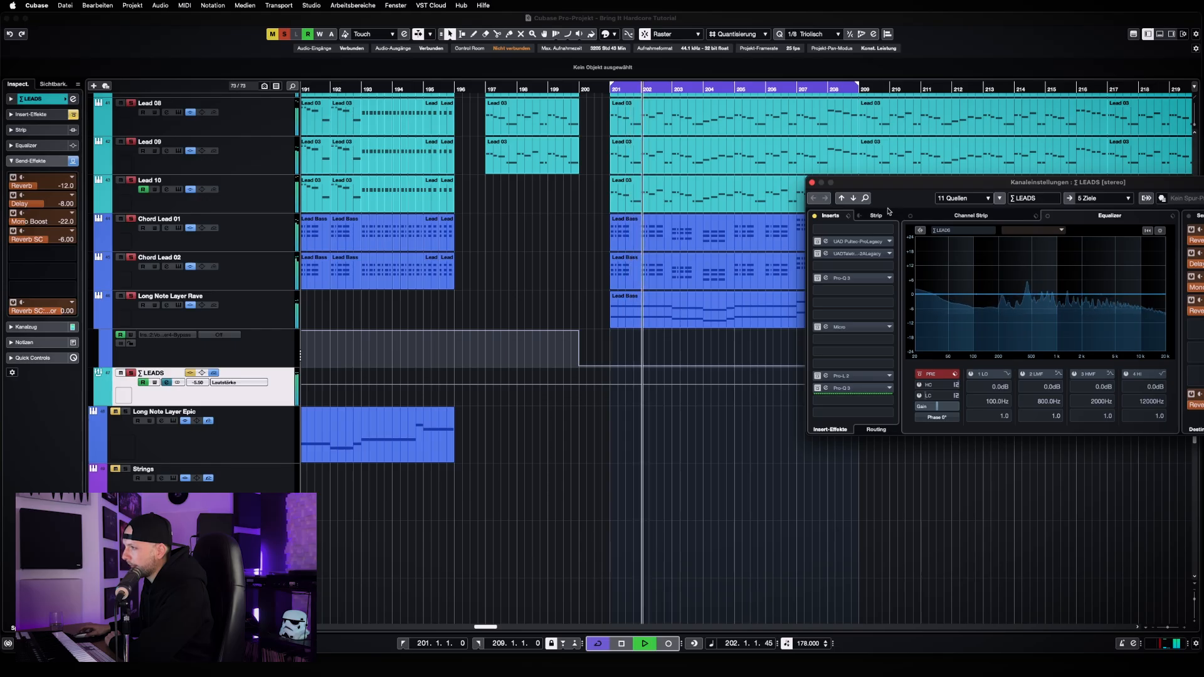
pyautogui.press('space')
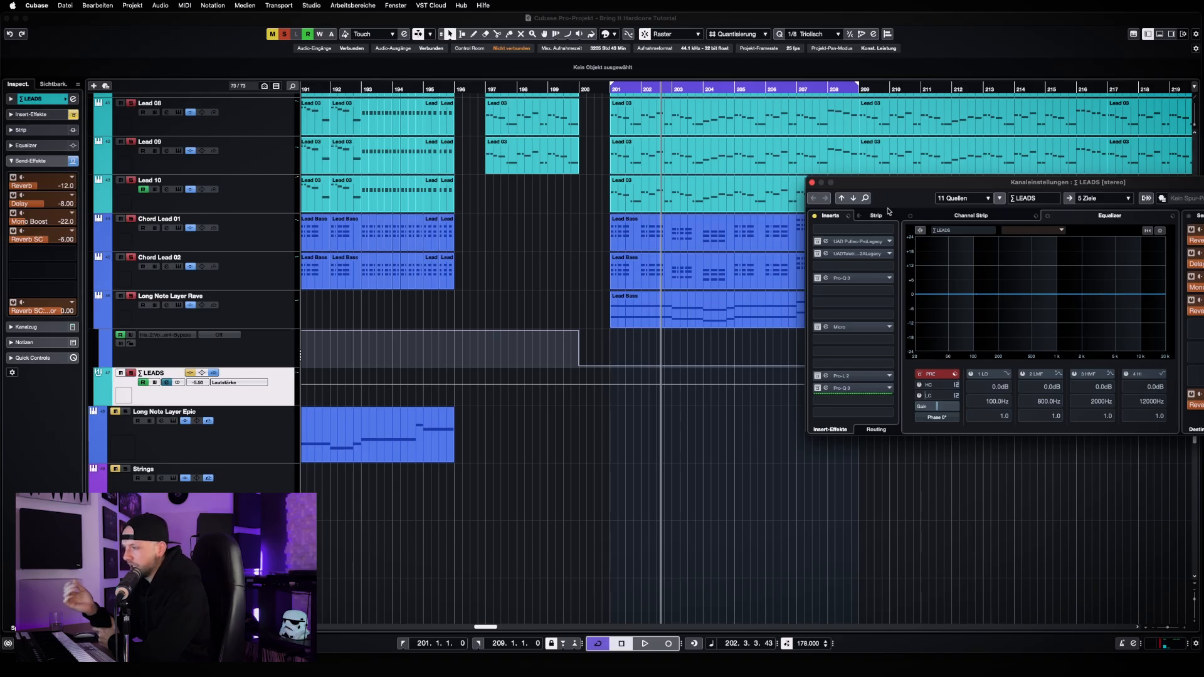
pyautogui.press('space')
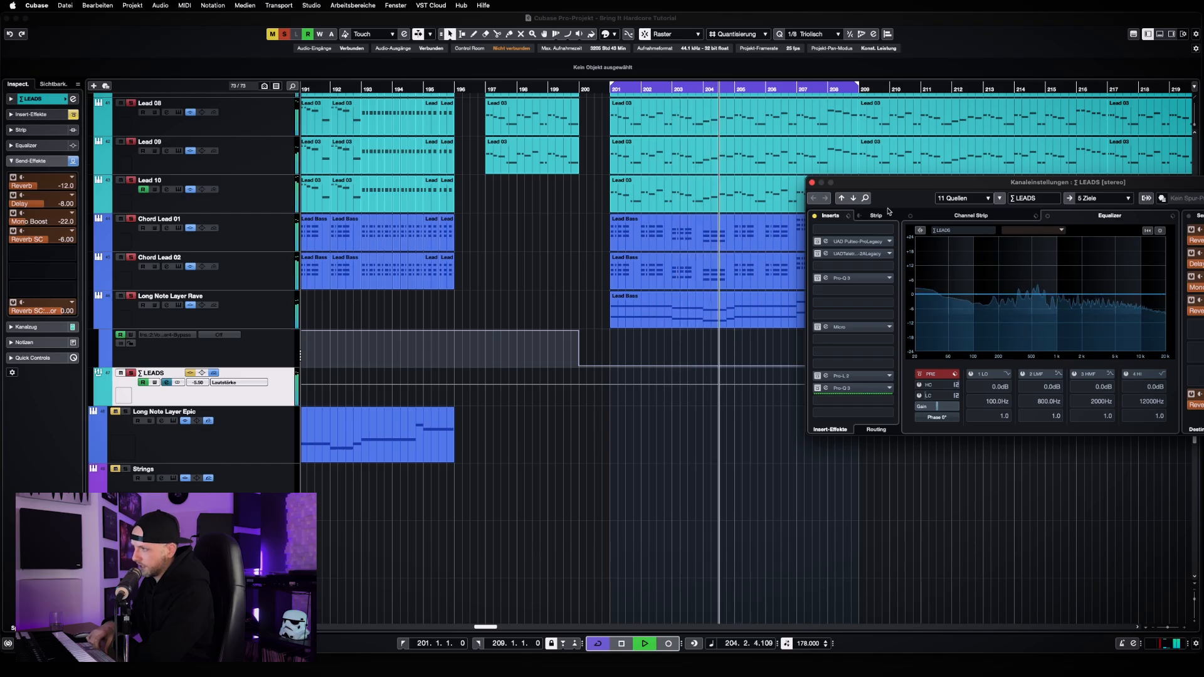
pyautogui.press('space')
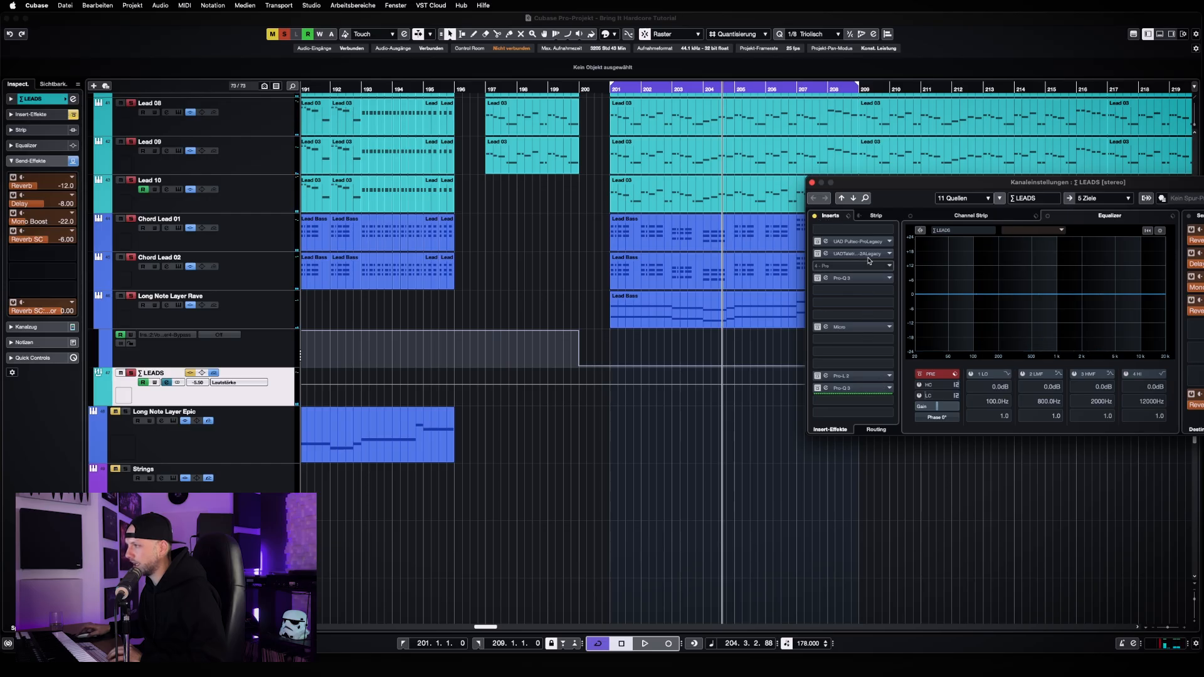
# Compare the leads with and without the LEADS insert effects during playback, ending with the inserts active
pyautogui.press('space')
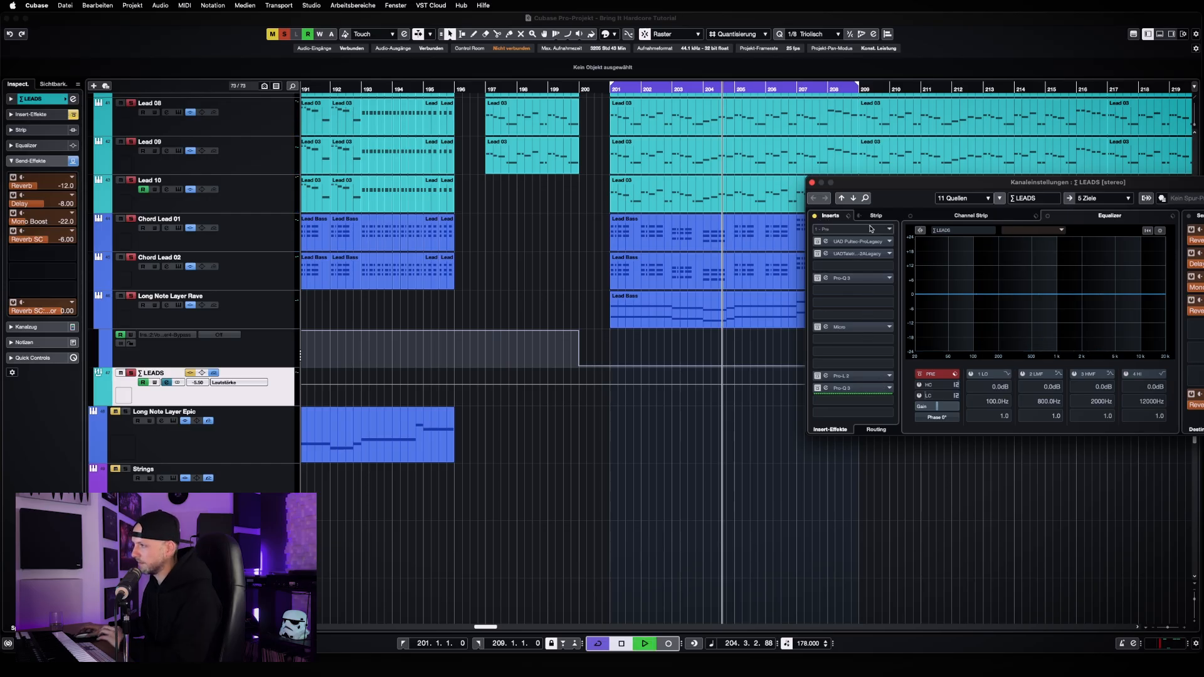
pyautogui.click(816, 216)
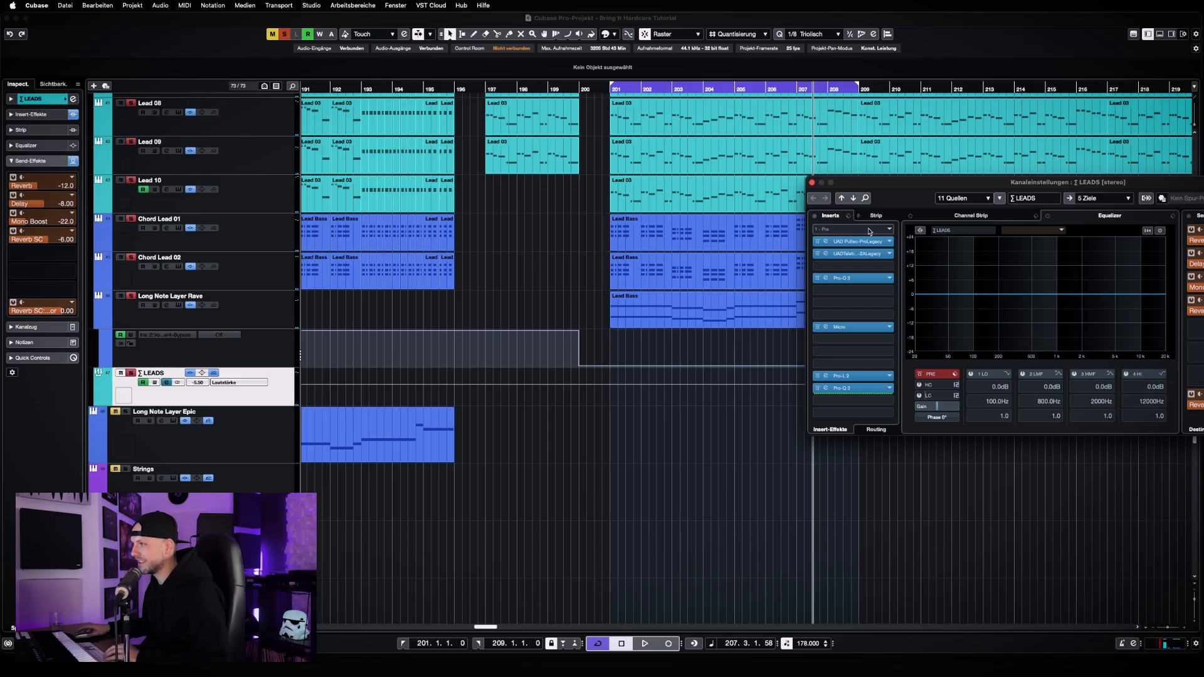
pyautogui.moveTo(940, 186); pyautogui.dragTo(611, 347)
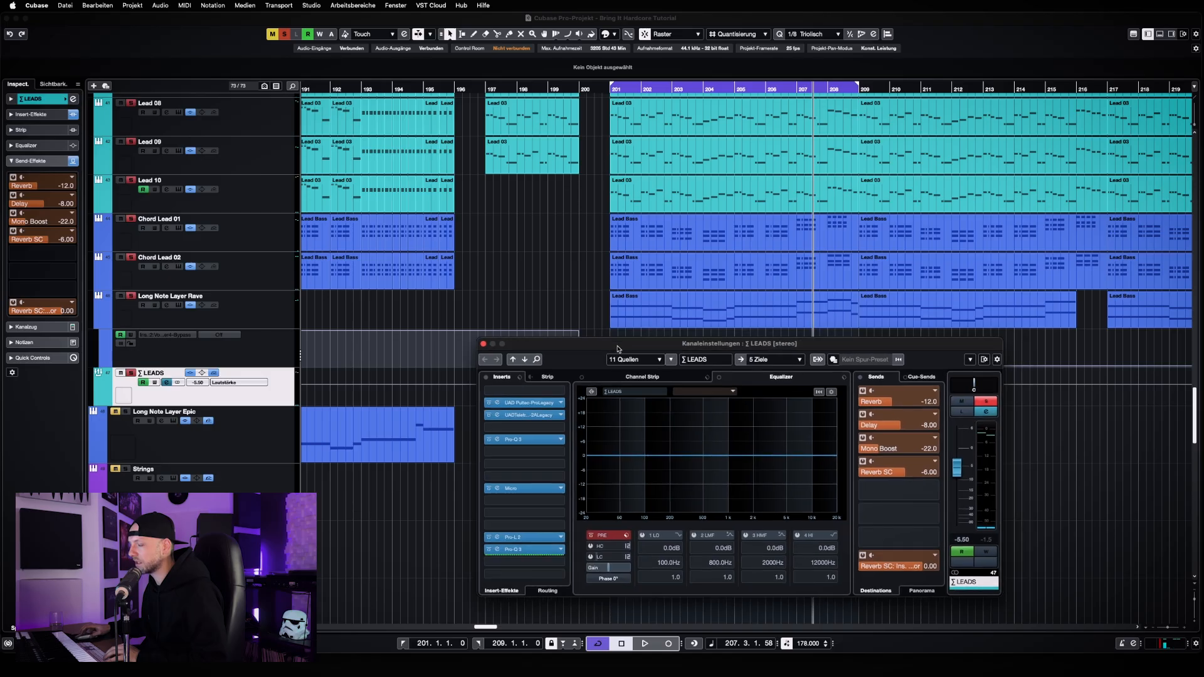
pyautogui.press('space')
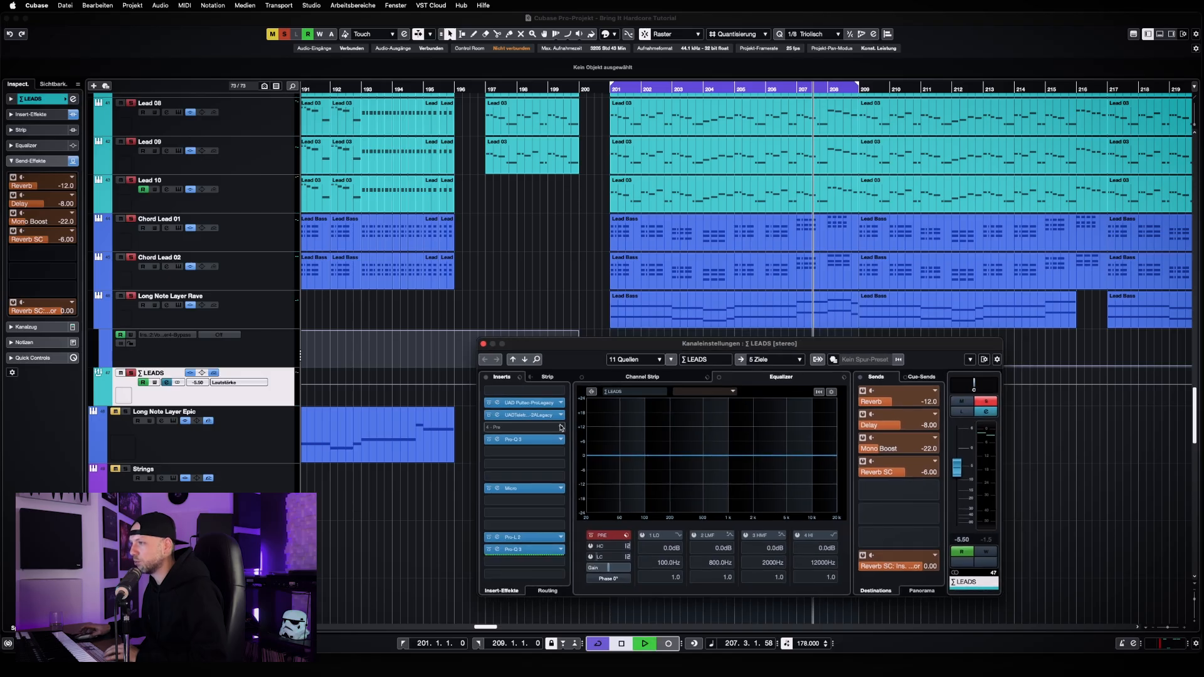
pyautogui.click(487, 377)
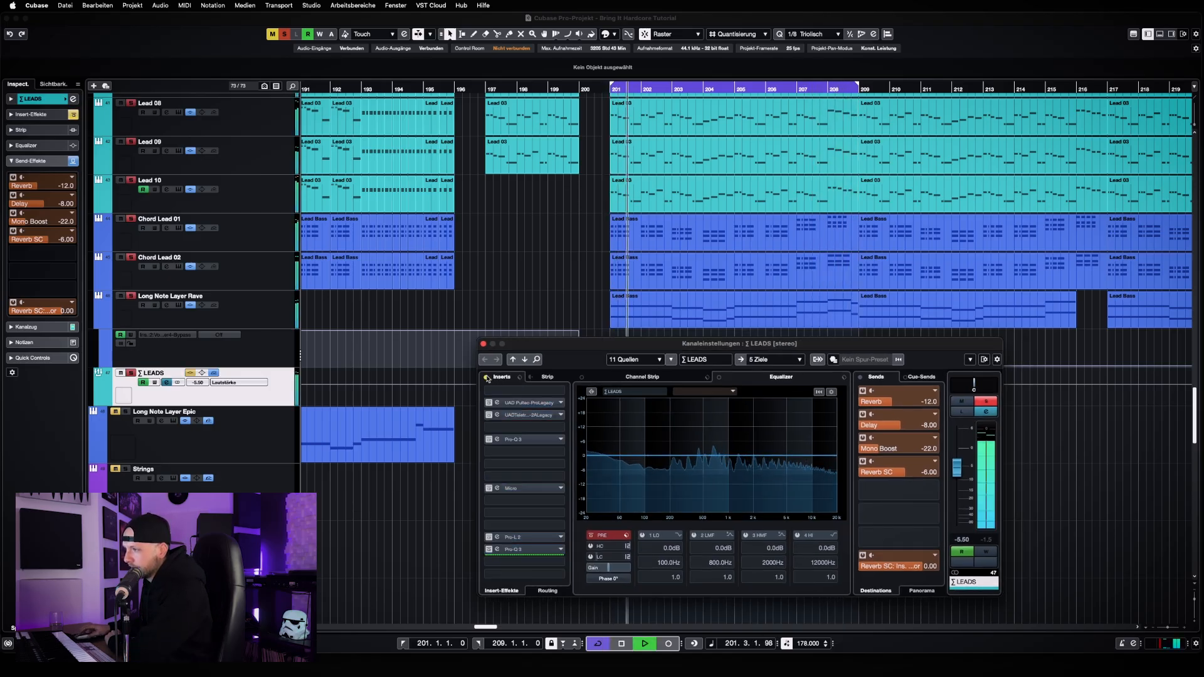
pyautogui.click(487, 378)
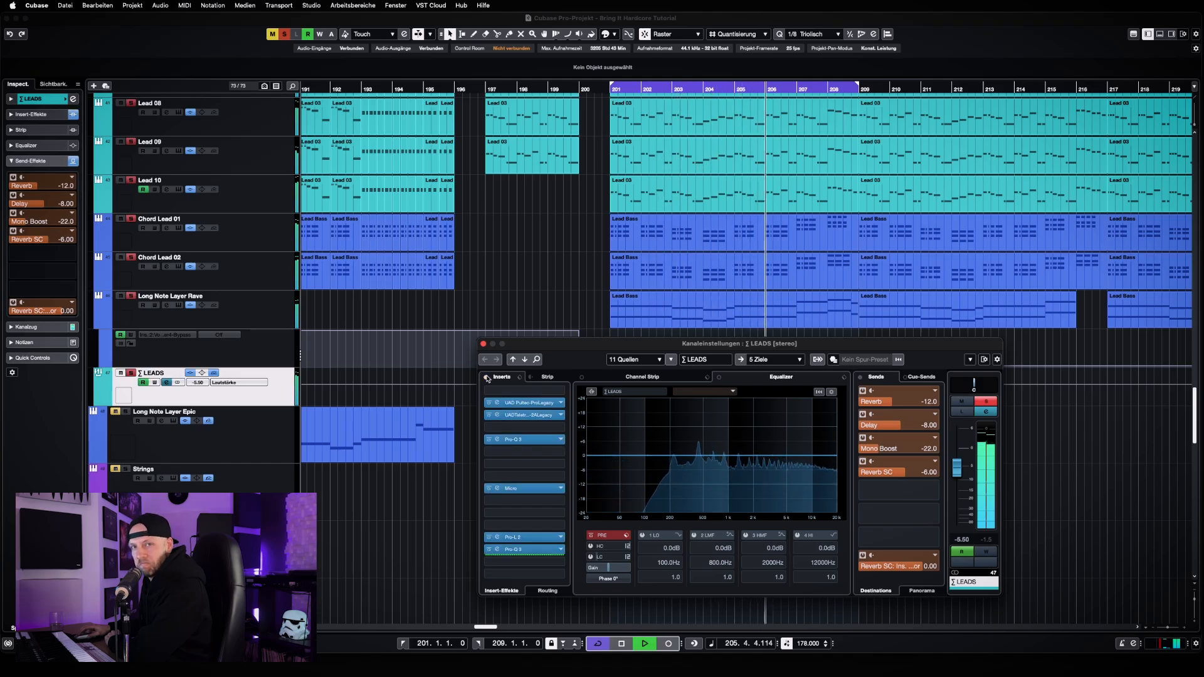
pyautogui.click(487, 377)
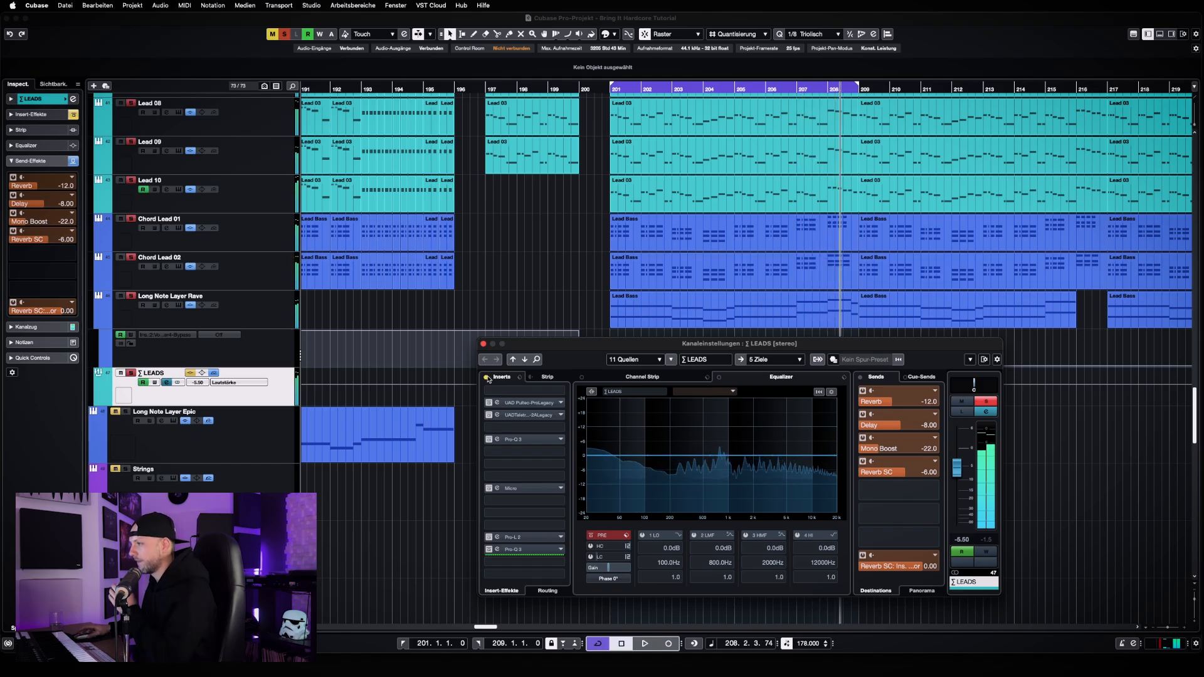
pyautogui.click(486, 377)
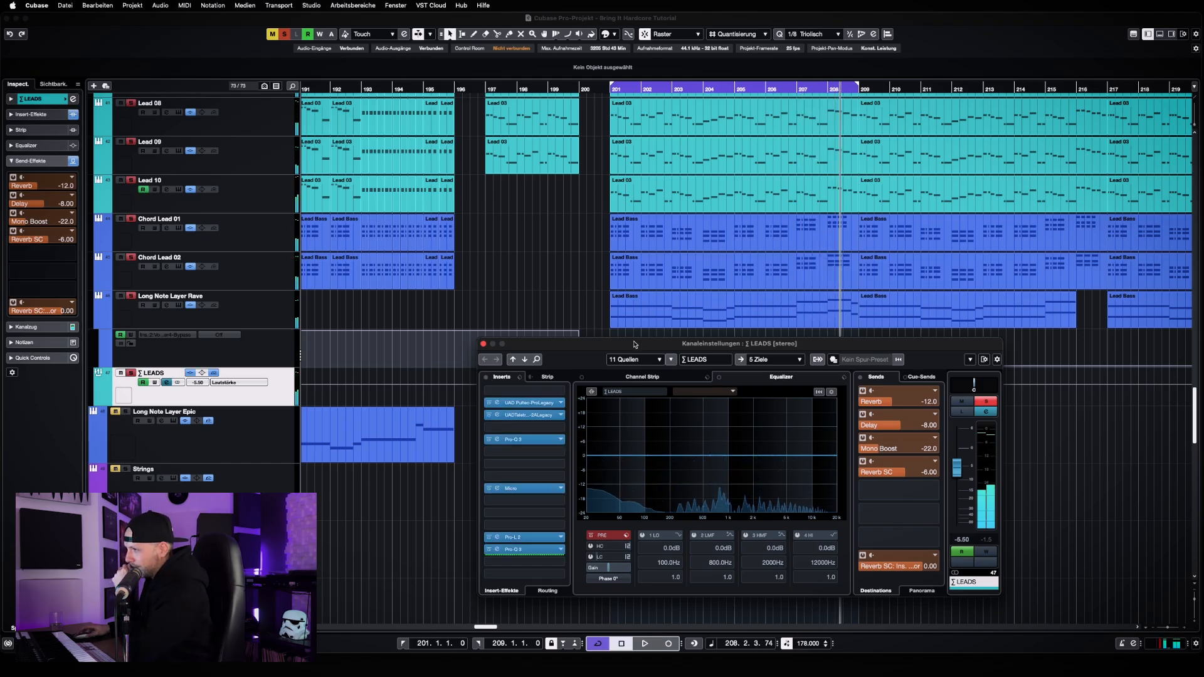
# Open the UAD Pultec-Pro Legacy insert of the LEADS group and arrange its window beside the channel settings
pyautogui.moveTo(659, 338); pyautogui.dragTo(888, 240)
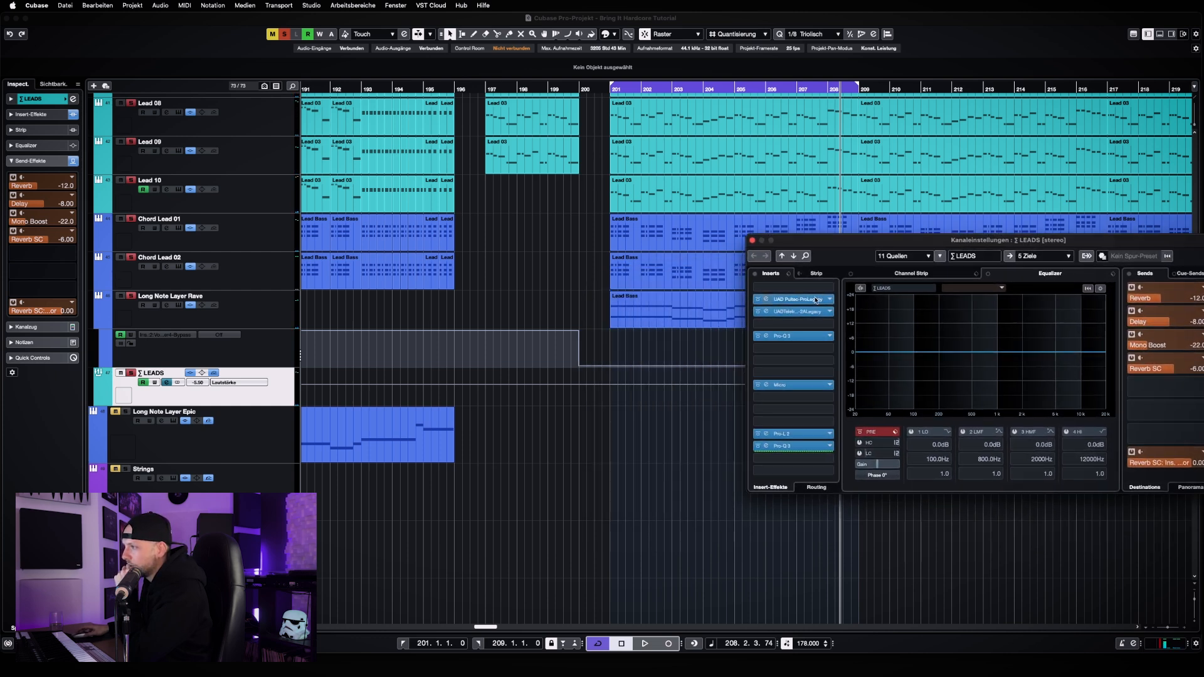
pyautogui.click(792, 299)
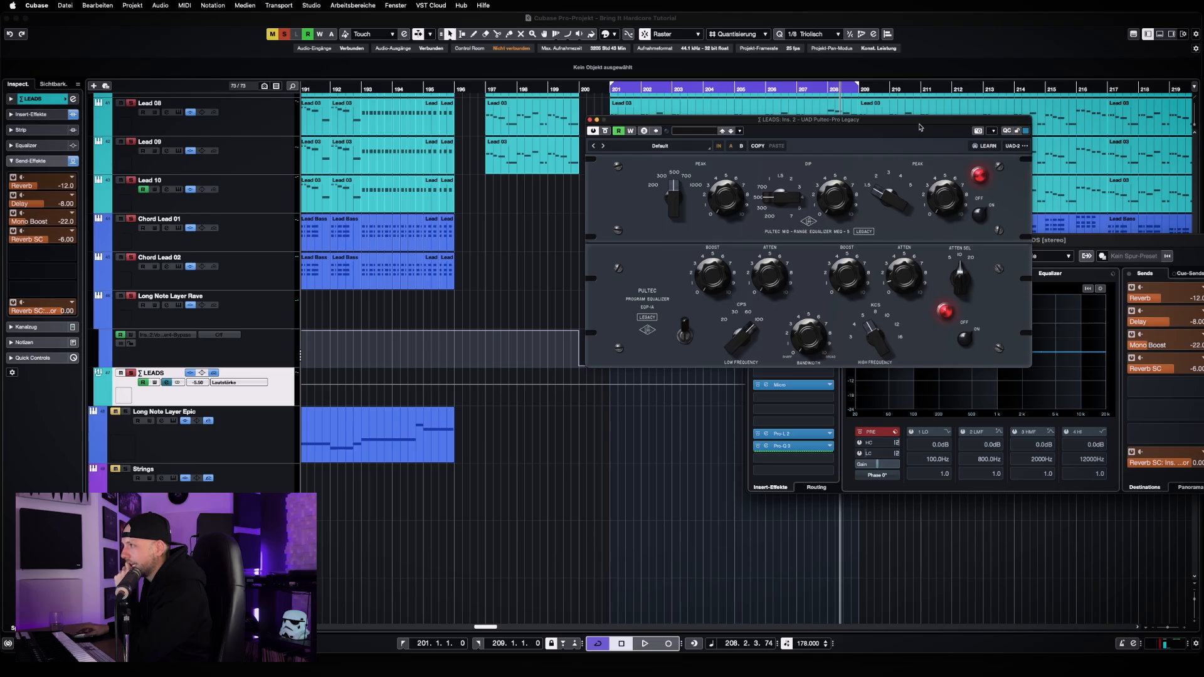
pyautogui.moveTo(920, 127); pyautogui.dragTo(594, 161)
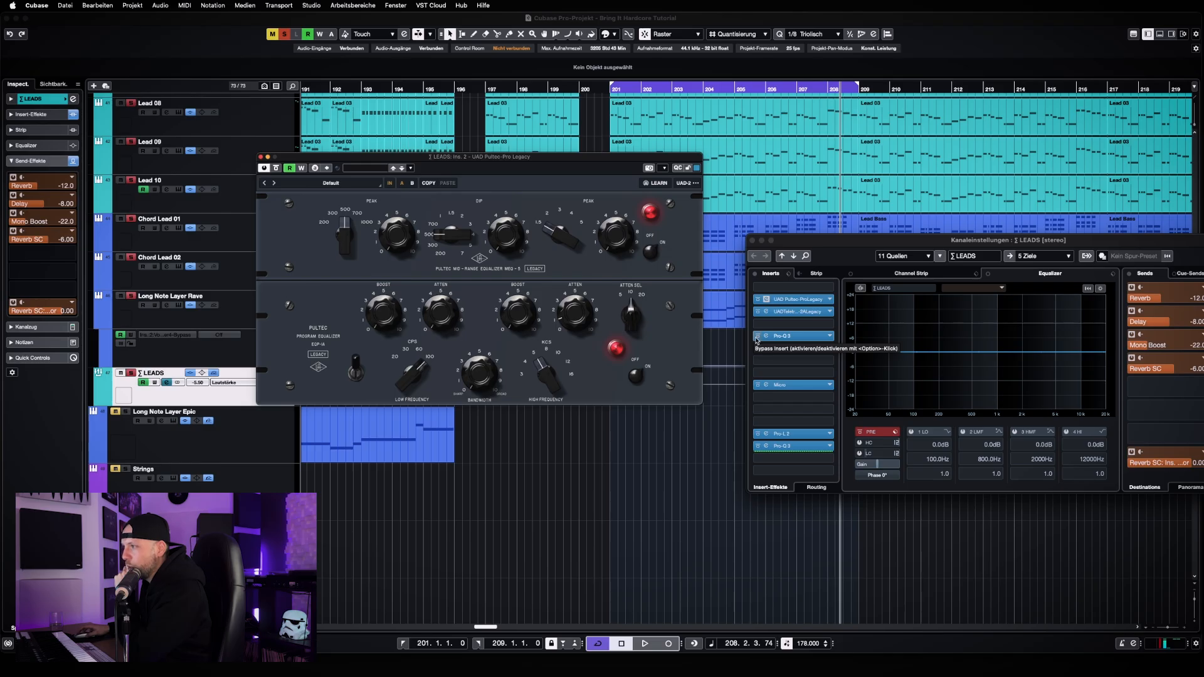
# Bypass every active insert of the LEADS group except the UAD Pultec-Pro Legacy and return to the cycle start
pyautogui.click(757, 311)
pyautogui.click(757, 336)
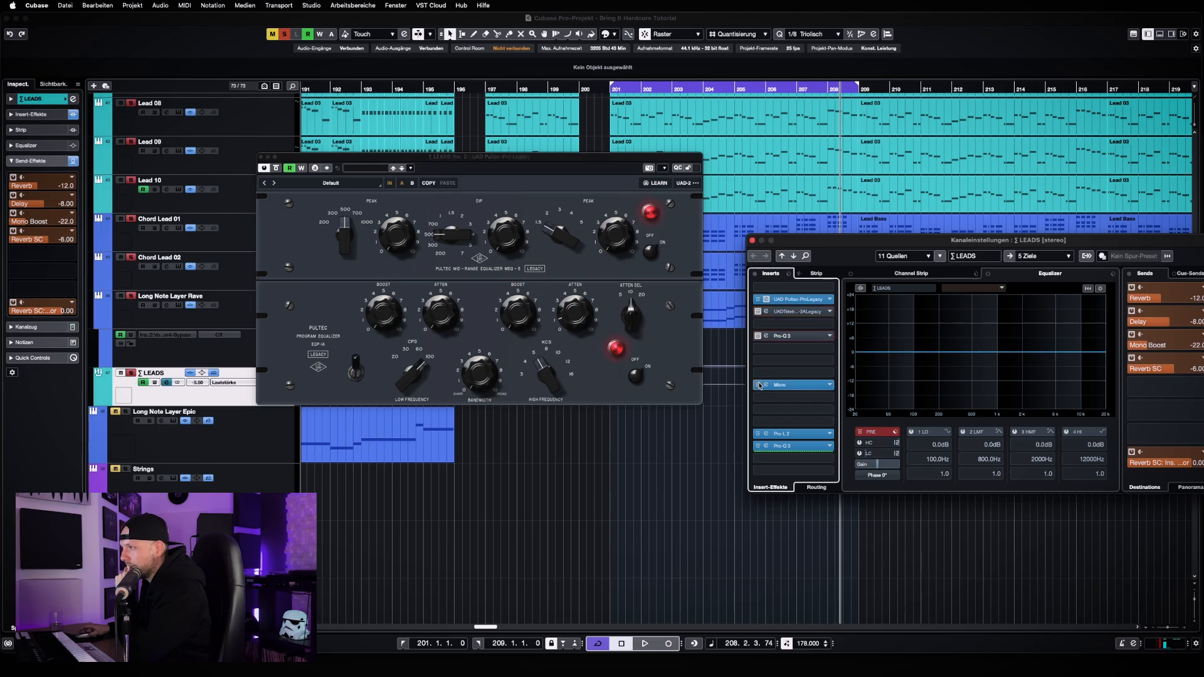
pyautogui.click(757, 385)
pyautogui.click(757, 434)
pyautogui.click(758, 446)
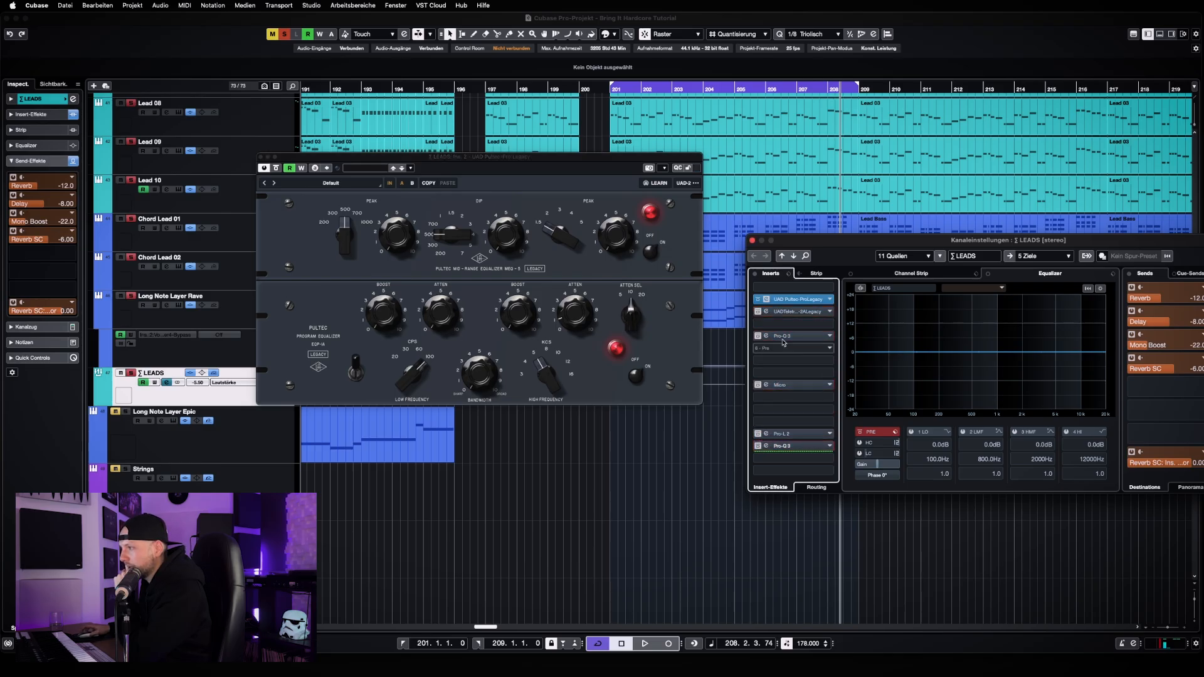
pyautogui.press('KP_1')
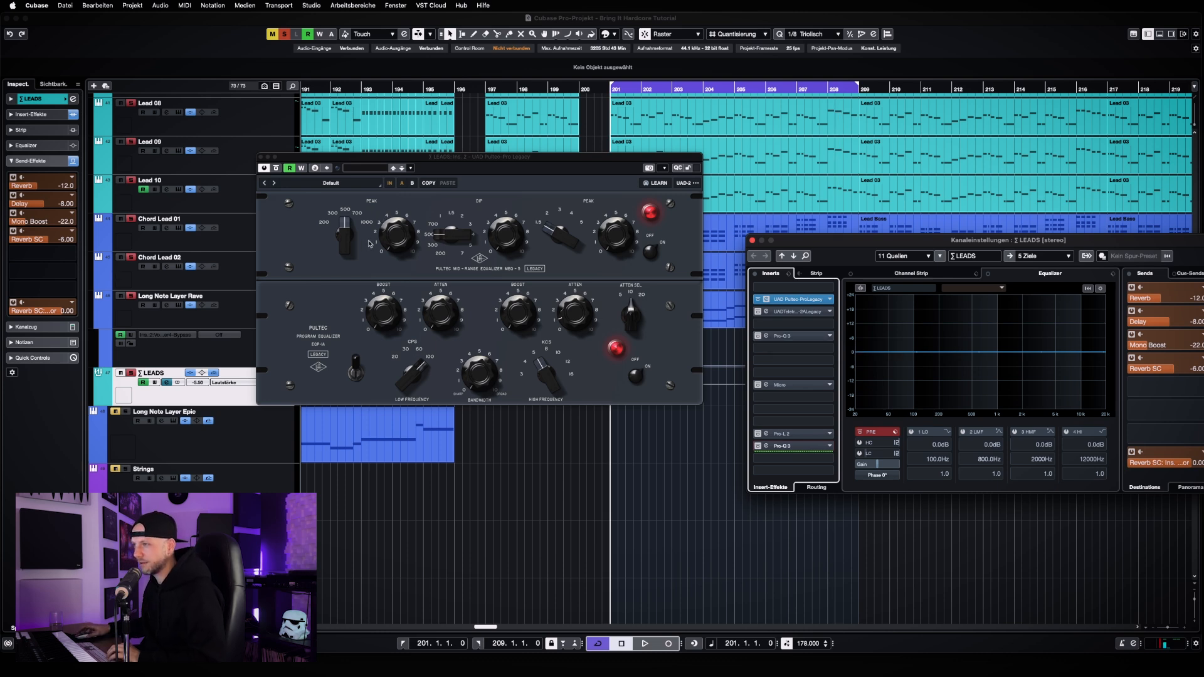
# Compare the leads with and without the Pultec during playback, ending with it active, and close its window
pyautogui.press('space')
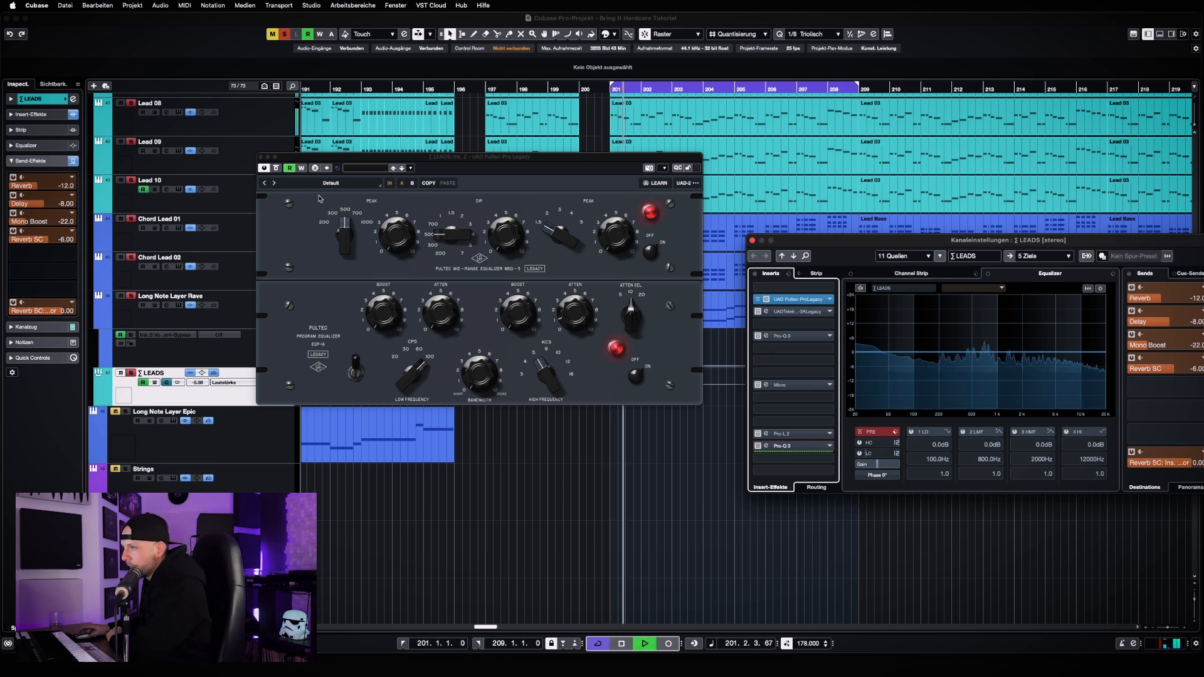
pyautogui.click(276, 168)
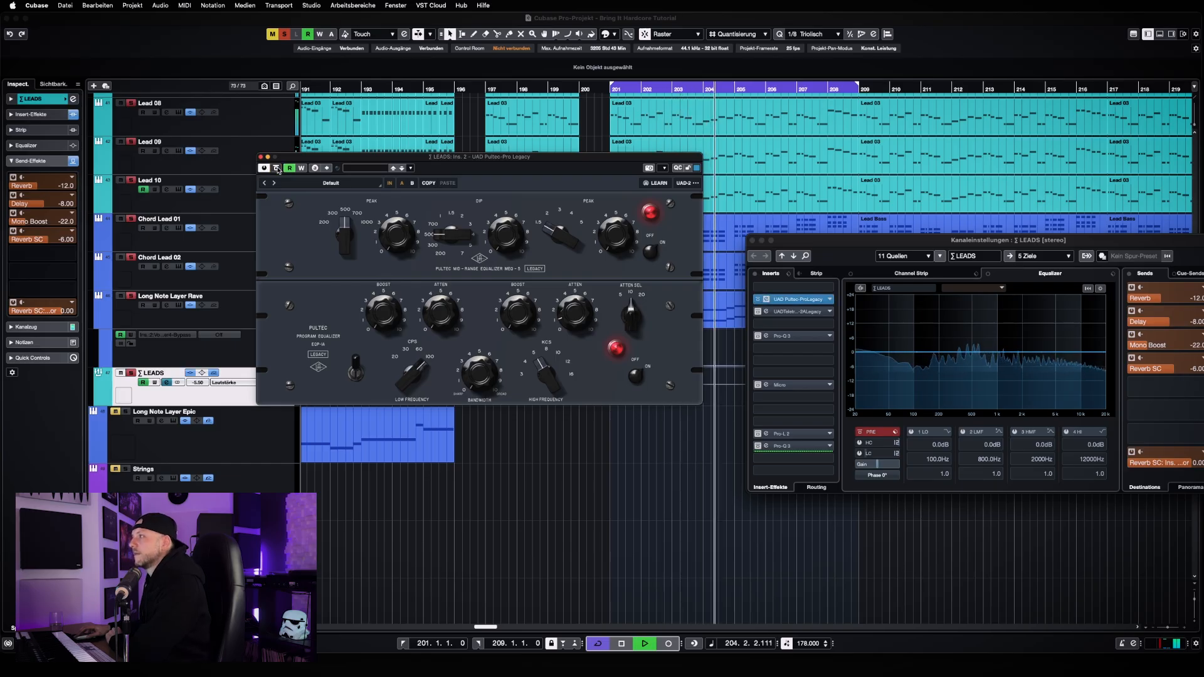
pyautogui.click(277, 168)
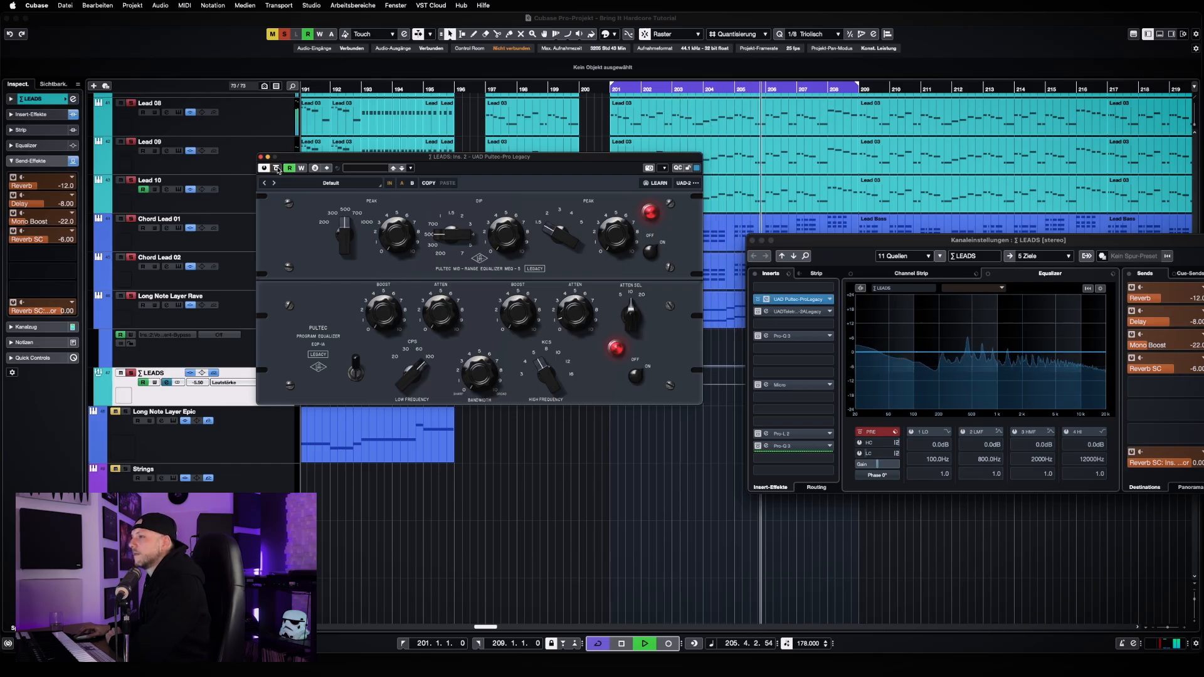
pyautogui.press('space')
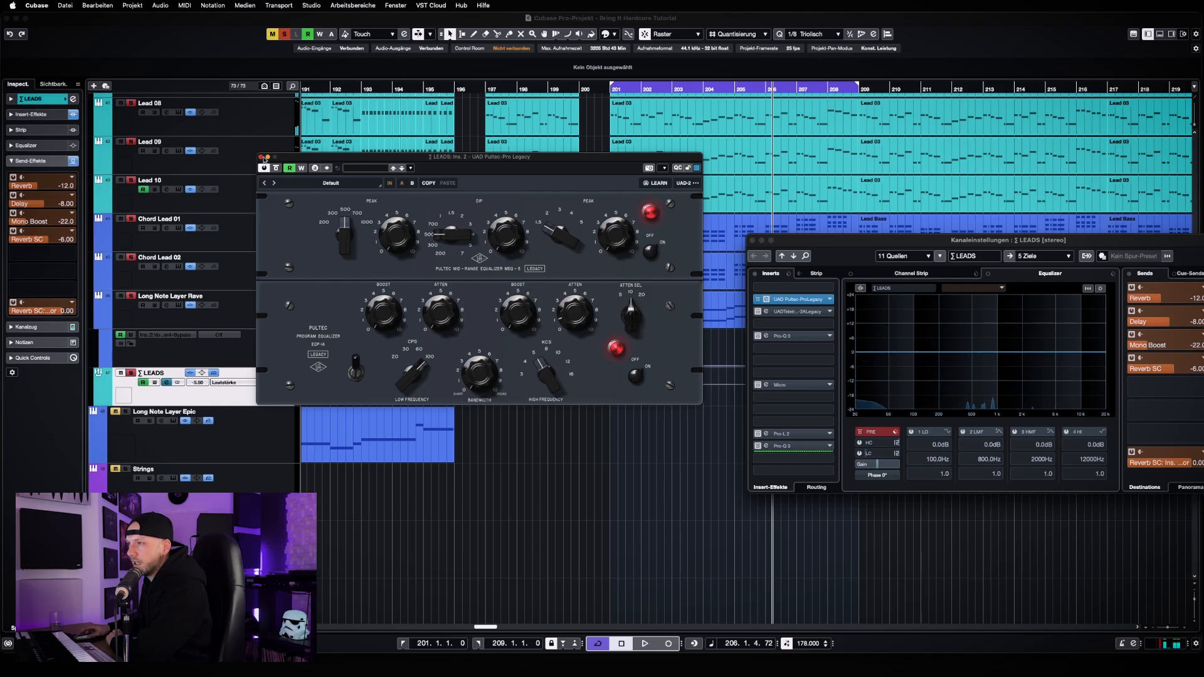
pyautogui.click(262, 157)
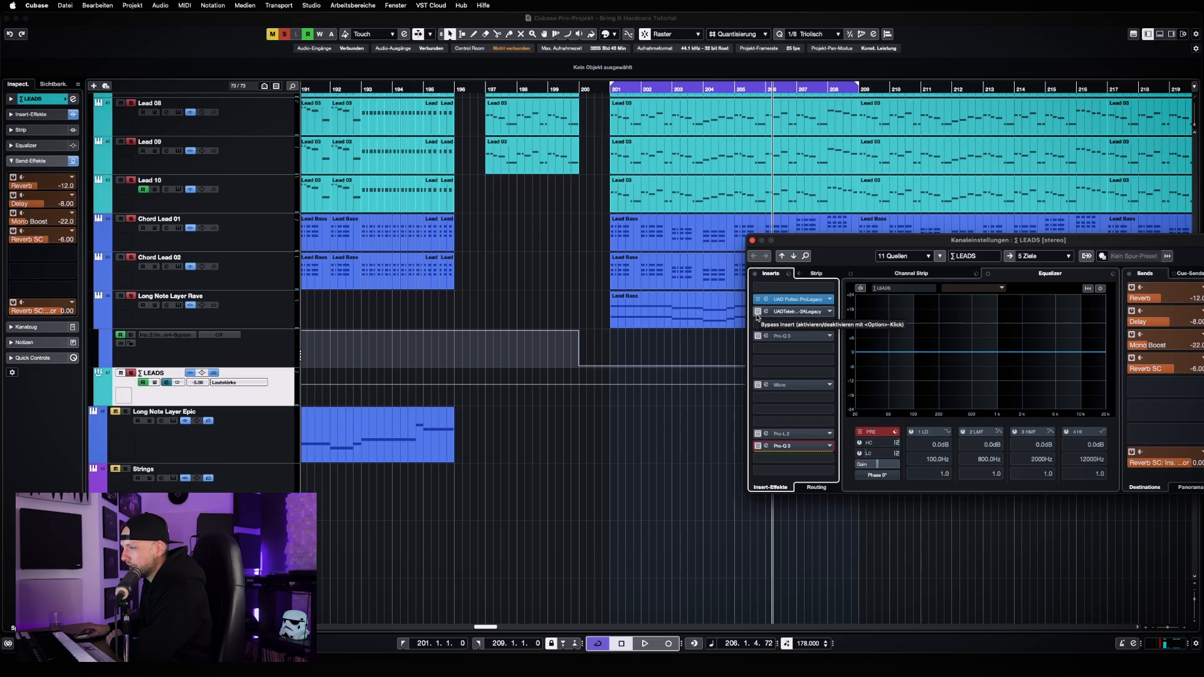
# Reactivate and open the UAD Teletronix LA-2A Legacy insert of the LEADS group, placing its window beside the channel settings
pyautogui.click(757, 314)
pyautogui.click(815, 316)
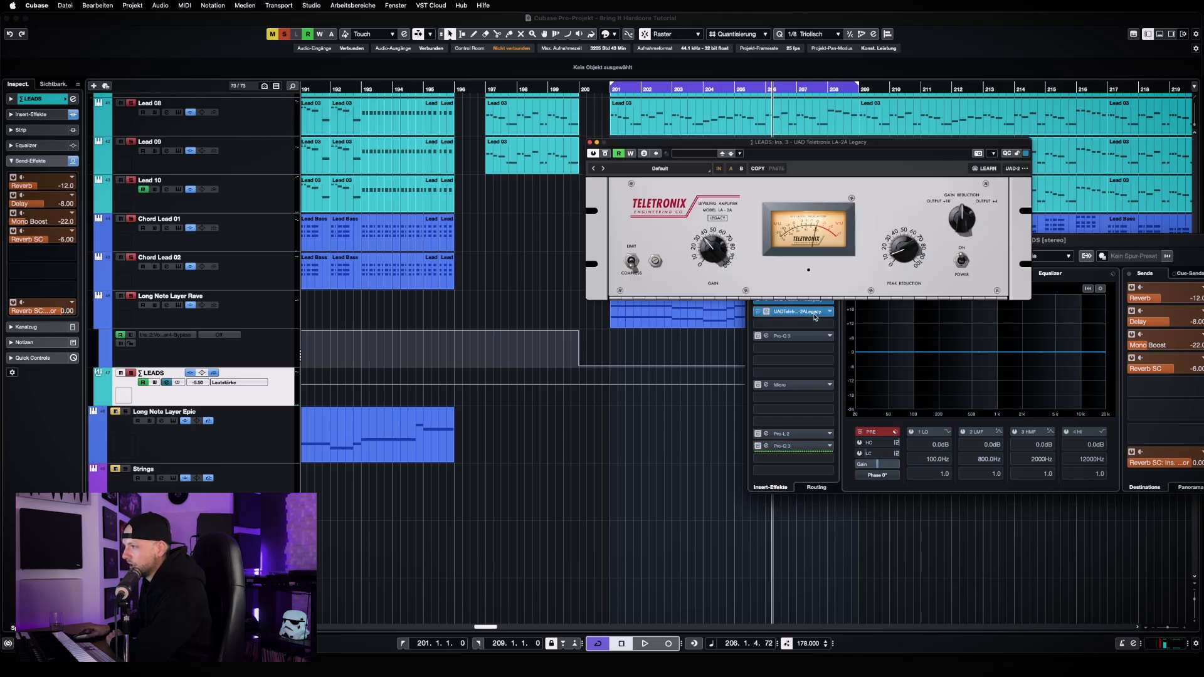
pyautogui.moveTo(887, 145); pyautogui.dragTo(492, 217)
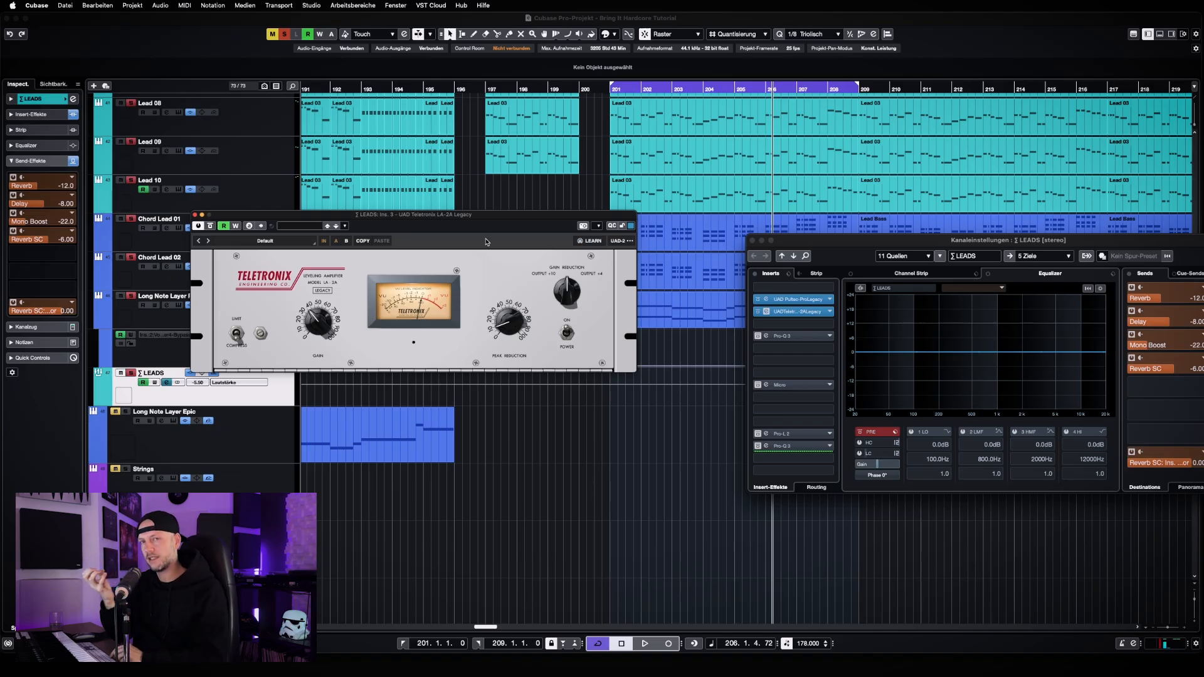
# Play the leads in short passages and watch the LA-2A's meter to examine its compression
pyautogui.press('space')
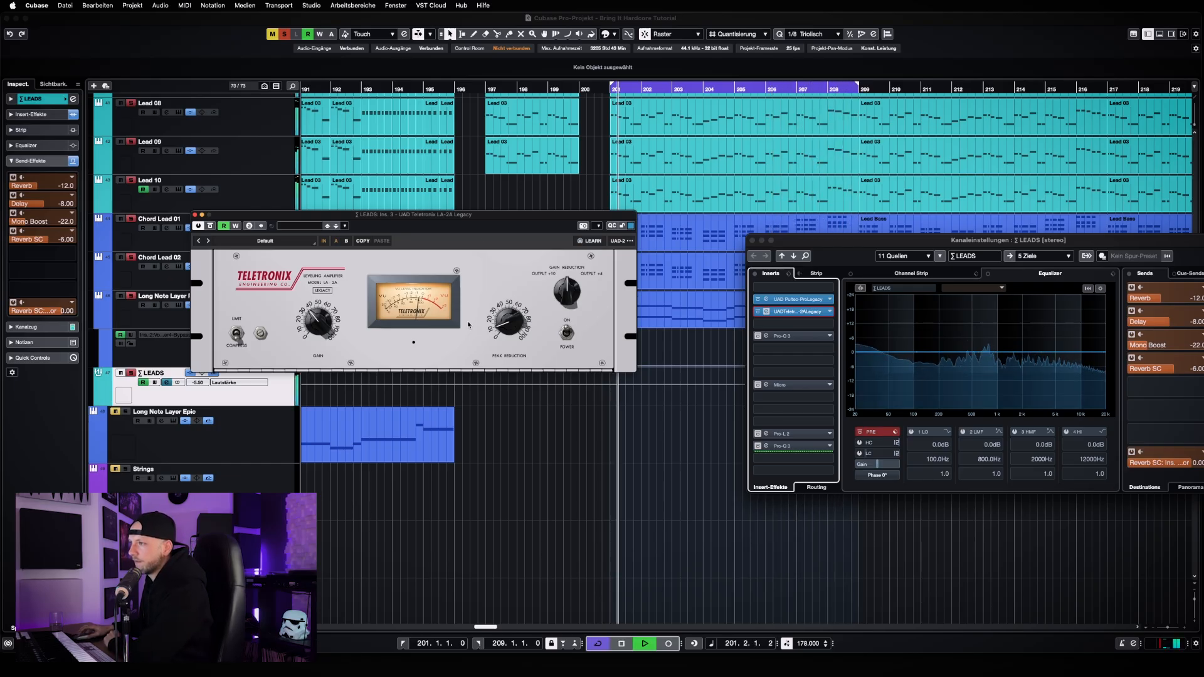
pyautogui.press('space')
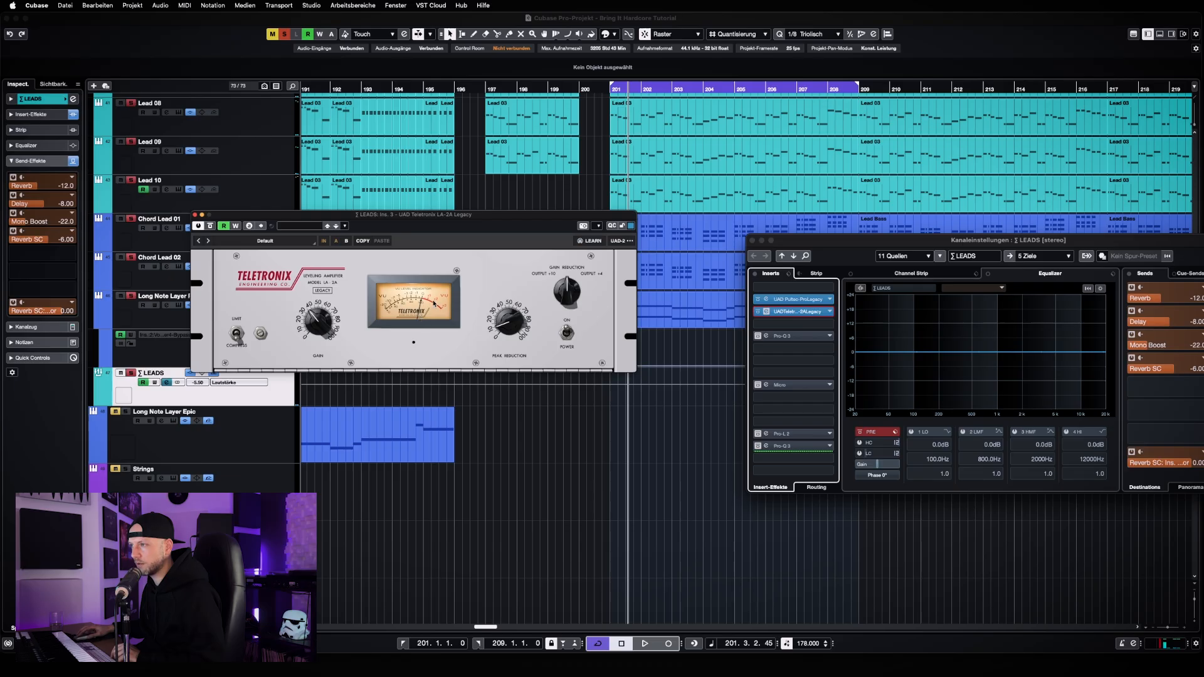
pyautogui.press('space')
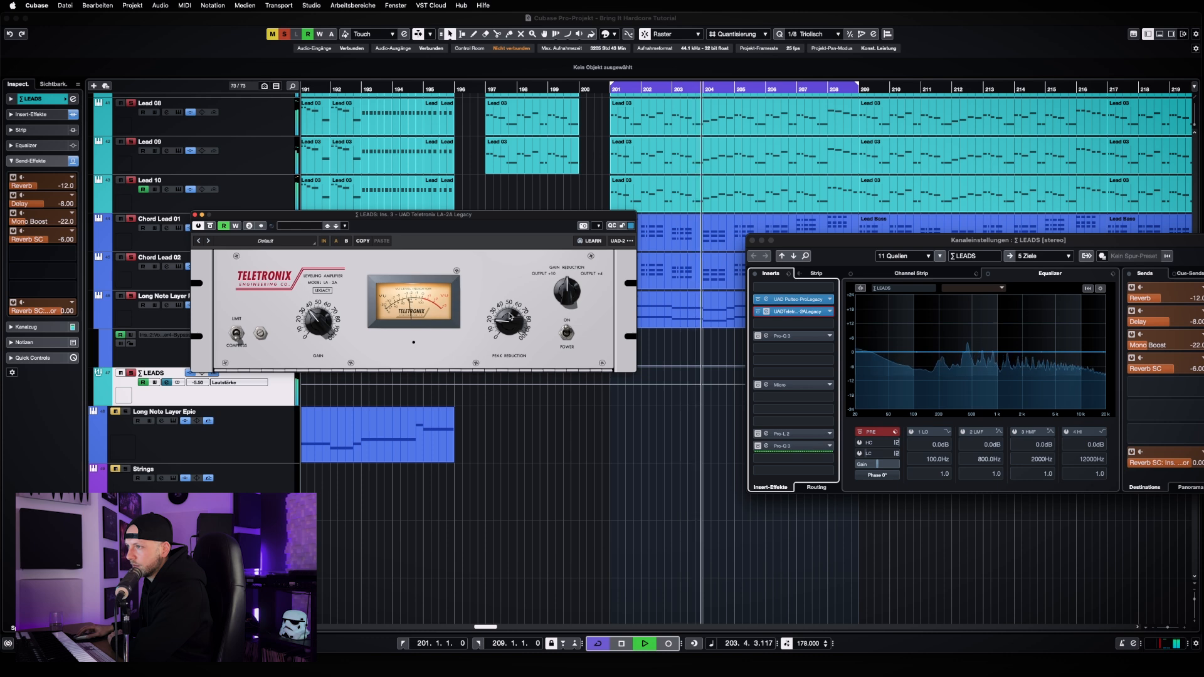
pyautogui.press('space')
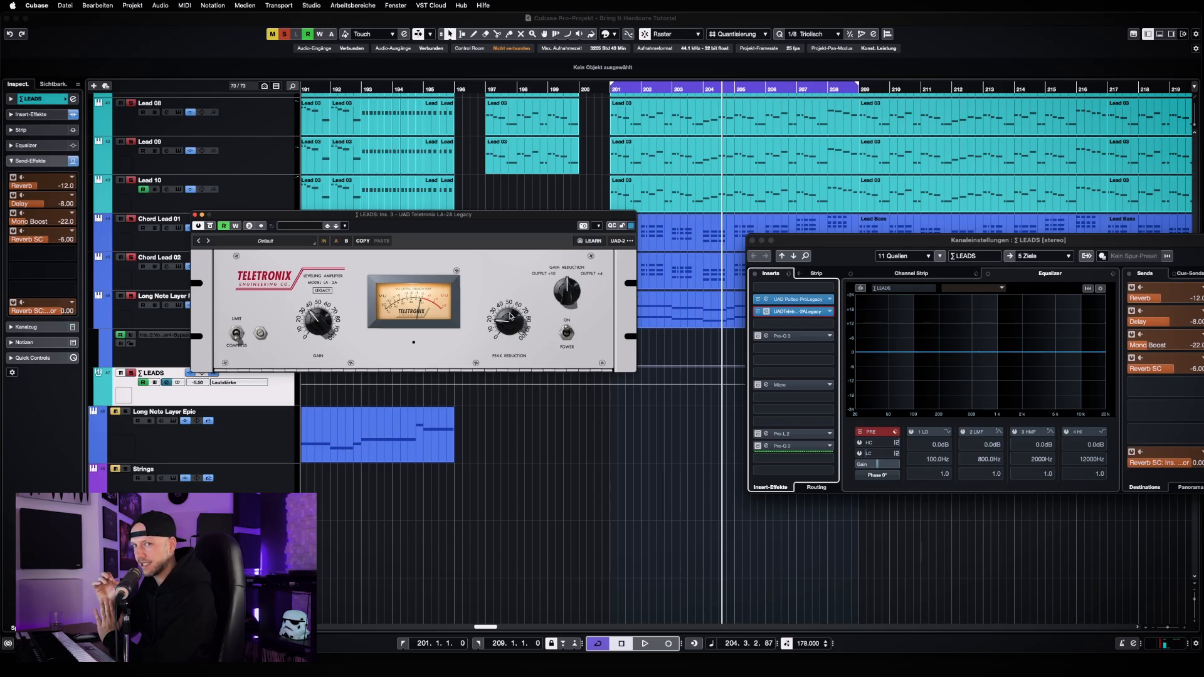
pyautogui.press('space')
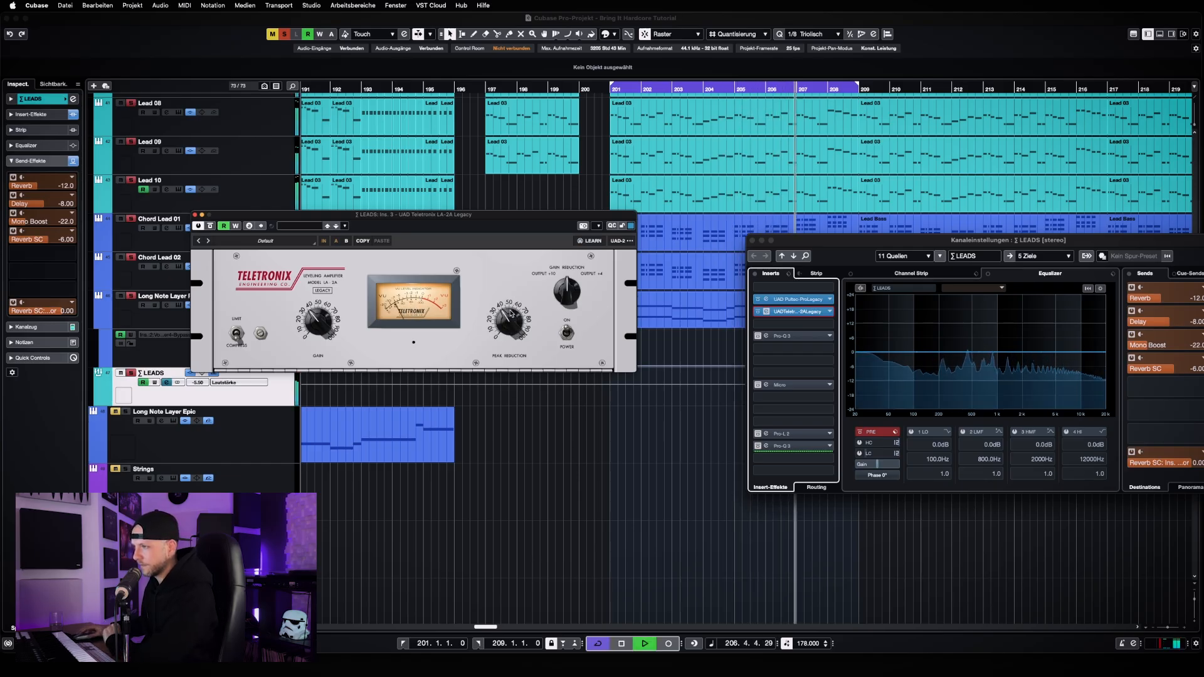
pyautogui.press('space')
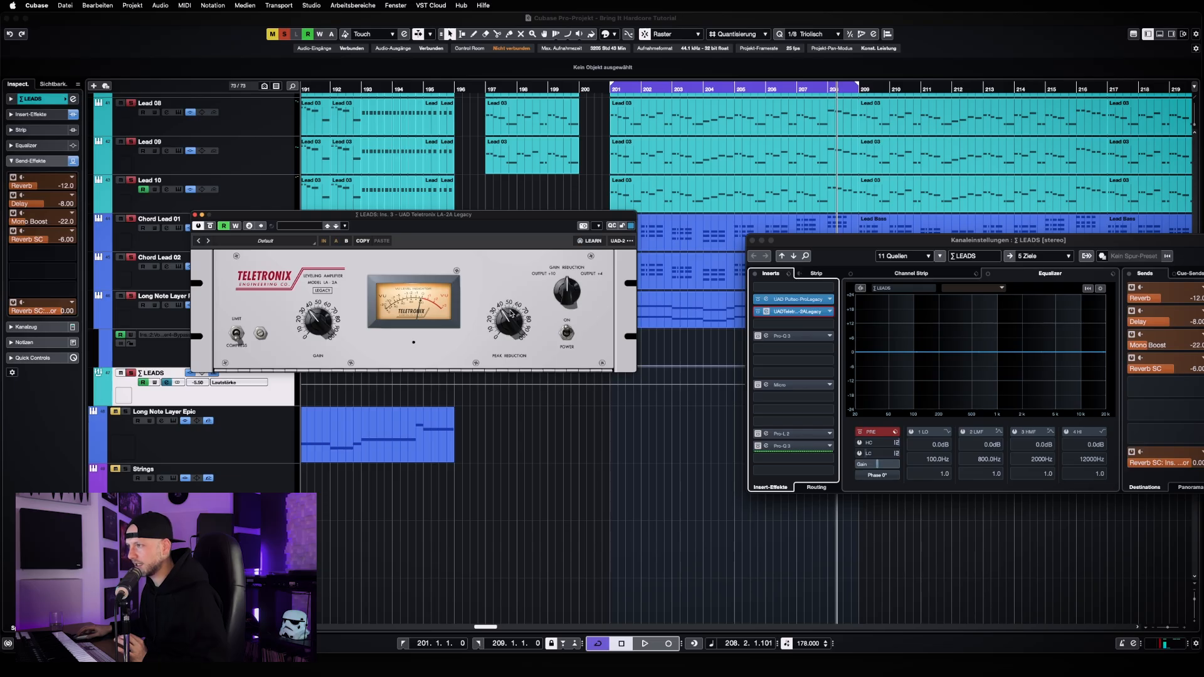
# Review the Pultec's settings again, close its window and reposition the LA-2A window over the arrangement
pyautogui.click(795, 299)
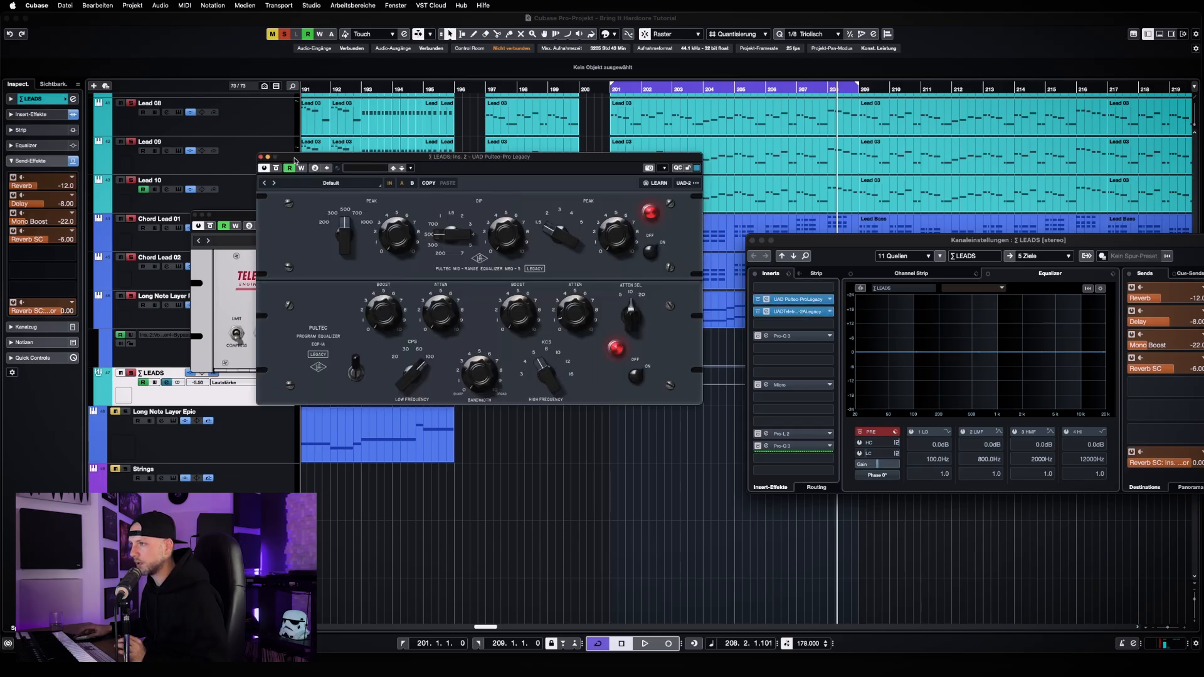
pyautogui.click(261, 157)
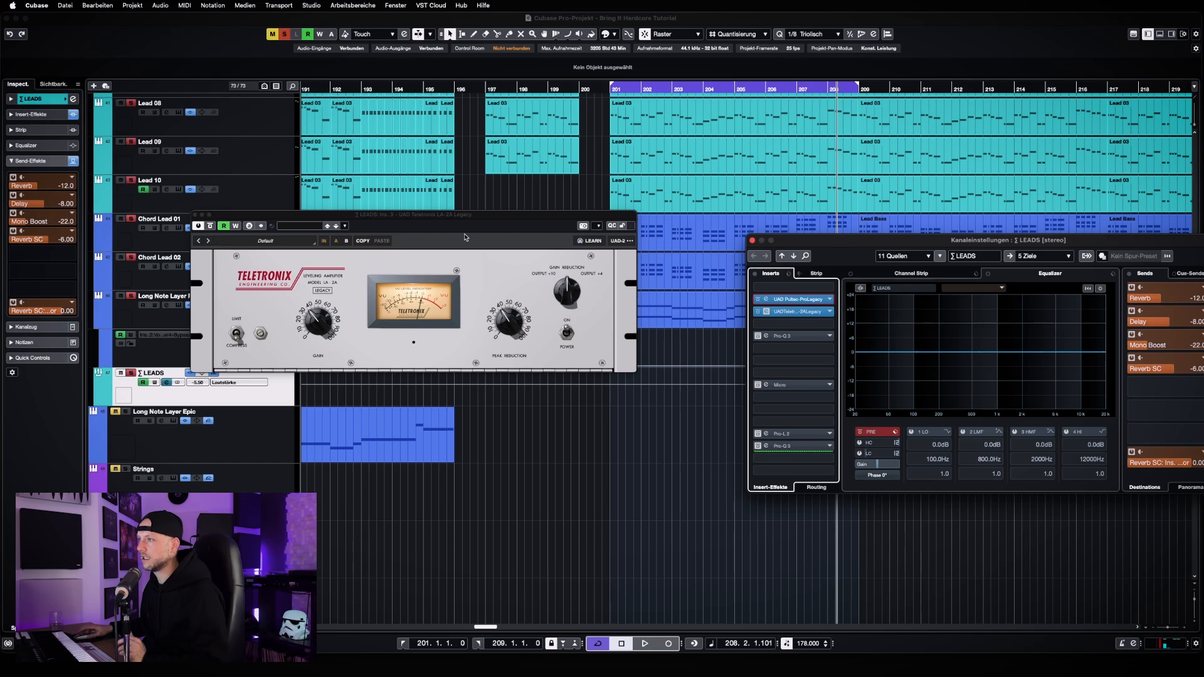
pyautogui.moveTo(465, 219); pyautogui.dragTo(516, 239)
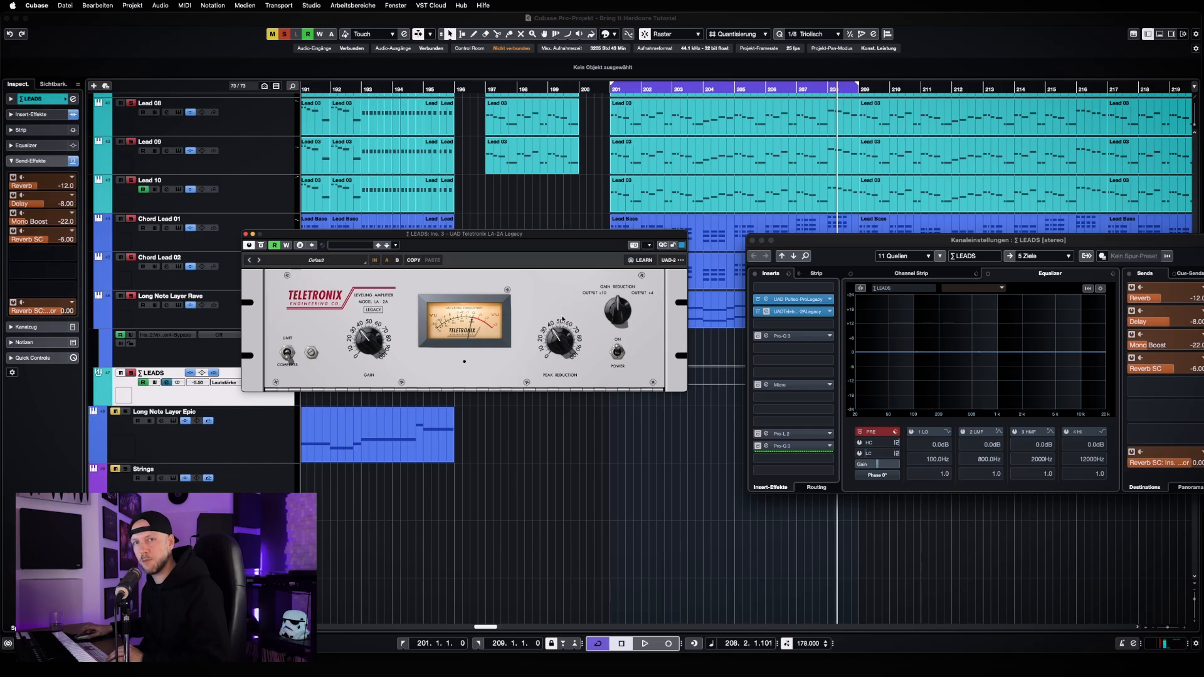
# Listen to the leads through the Pultec and LA-2A once more, close the LA-2A window and stop playback
pyautogui.press('space')
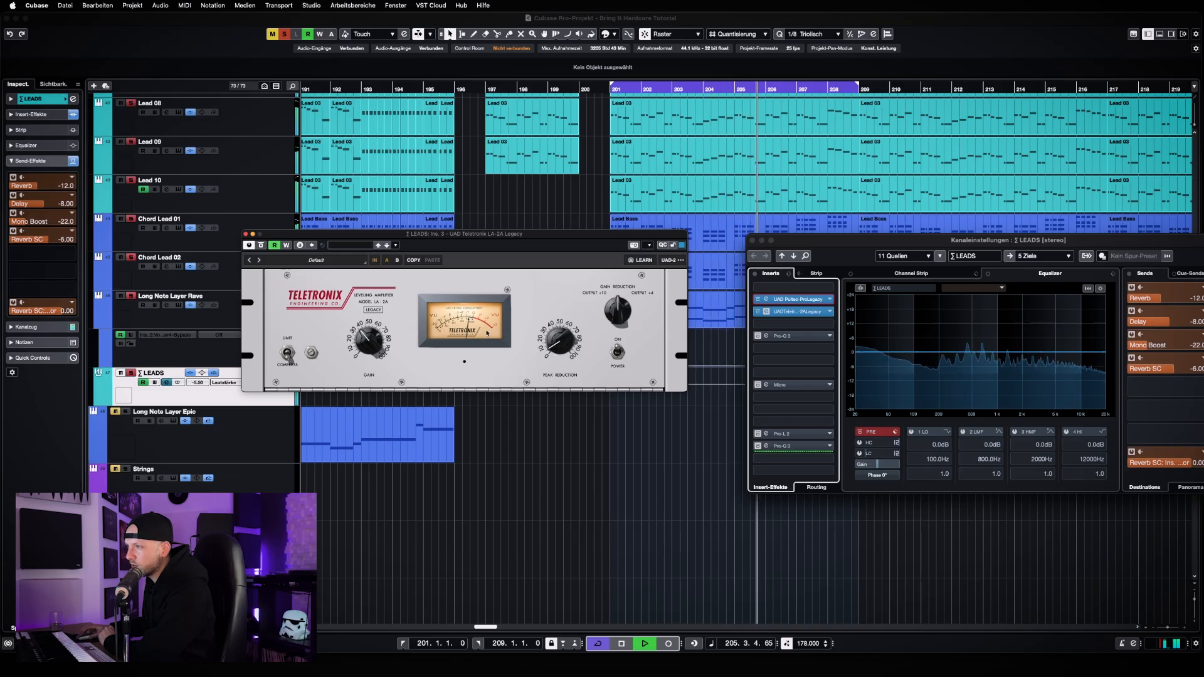
pyautogui.click(245, 234)
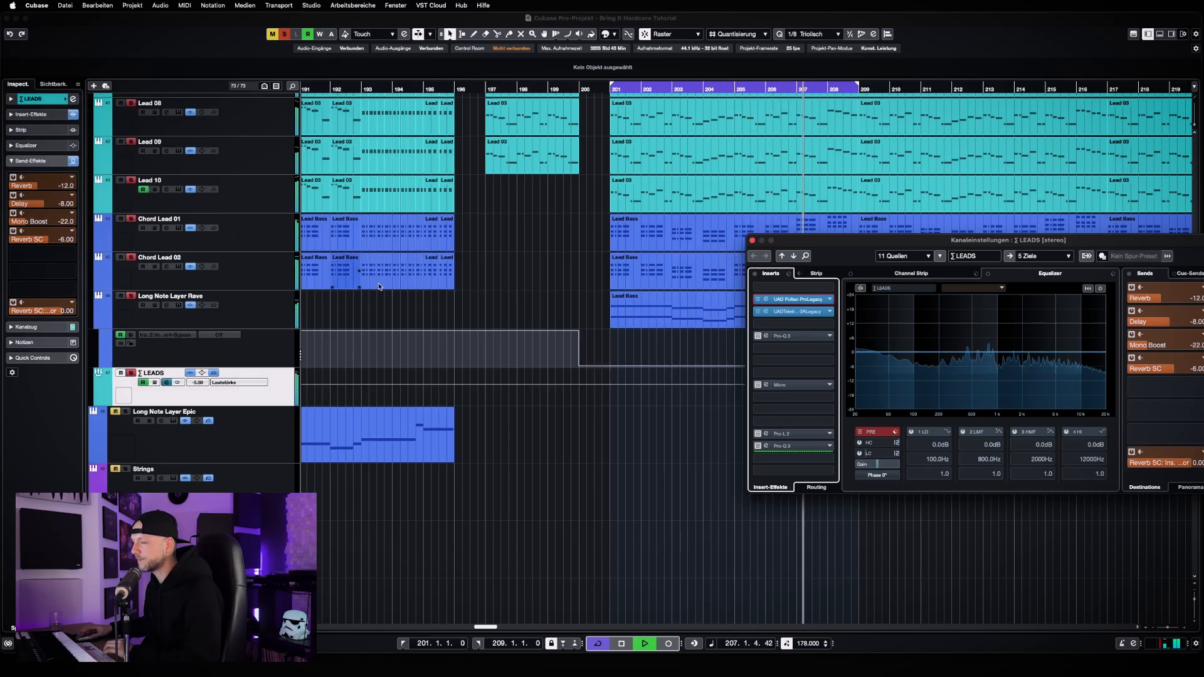
pyautogui.press('space')
# Activate and open the first Pro-Q 3 insert of the LEADS group beside the channel settings and inspect its overlapping high-frequency boost bands
pyautogui.click(800, 337)
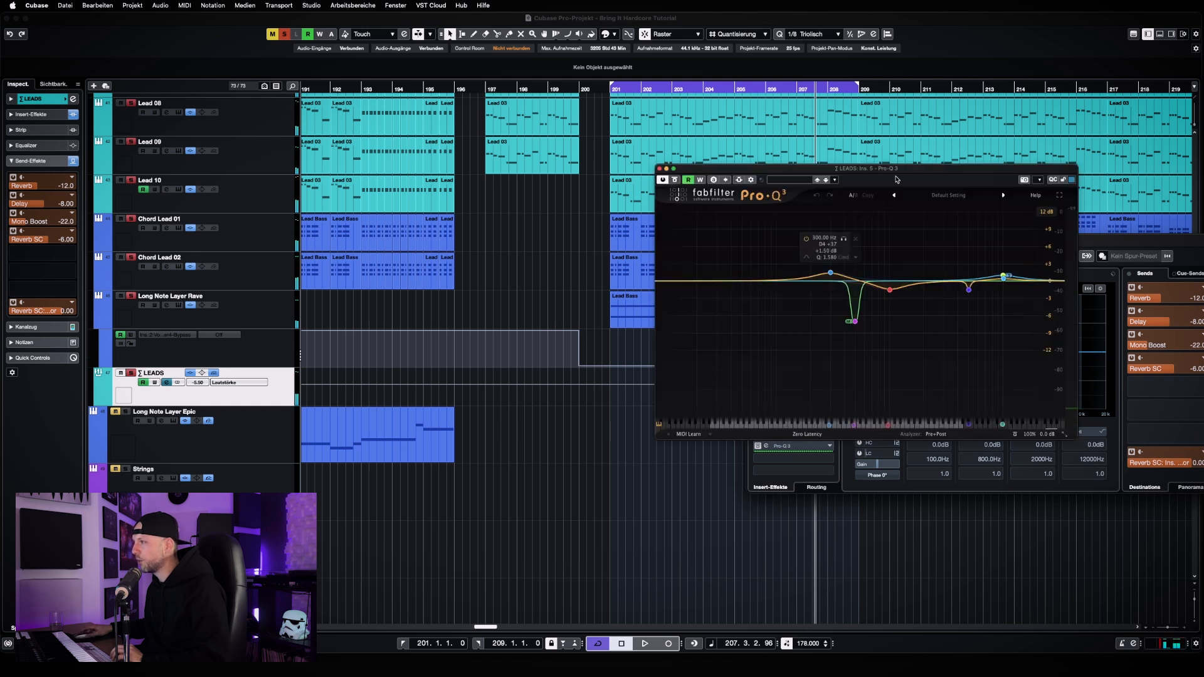
pyautogui.moveTo(854, 174); pyautogui.dragTo(464, 237)
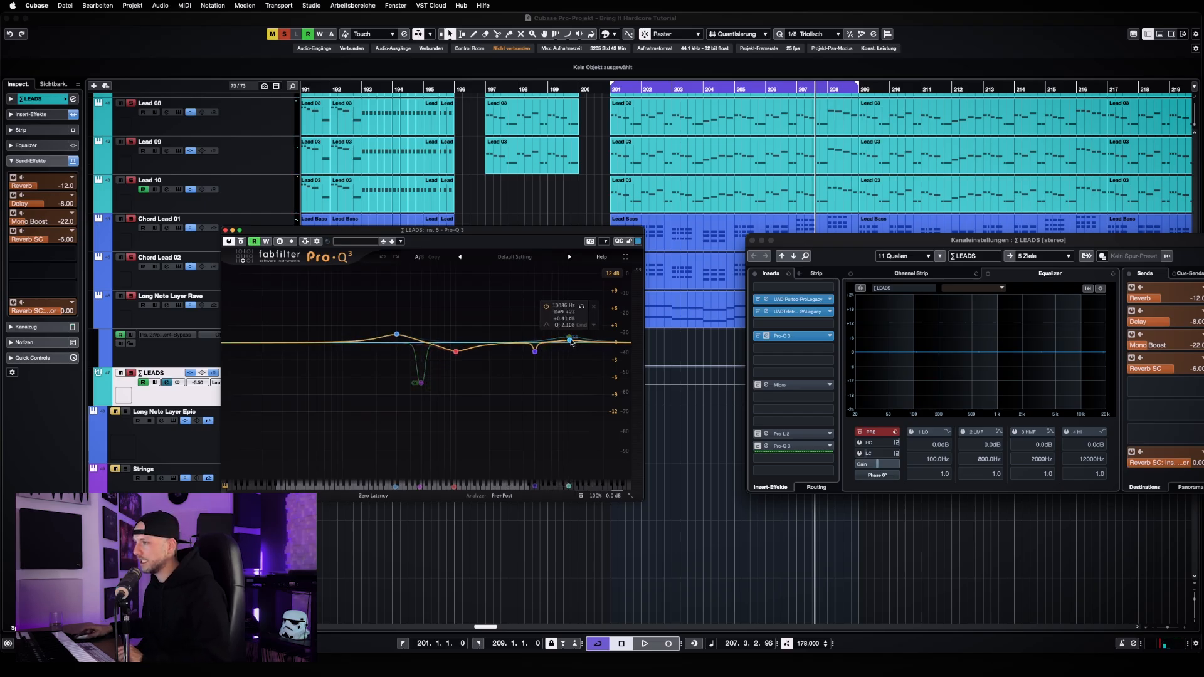
pyautogui.moveTo(572, 342); pyautogui.dragTo(568, 330)
pyautogui.click(569, 337)
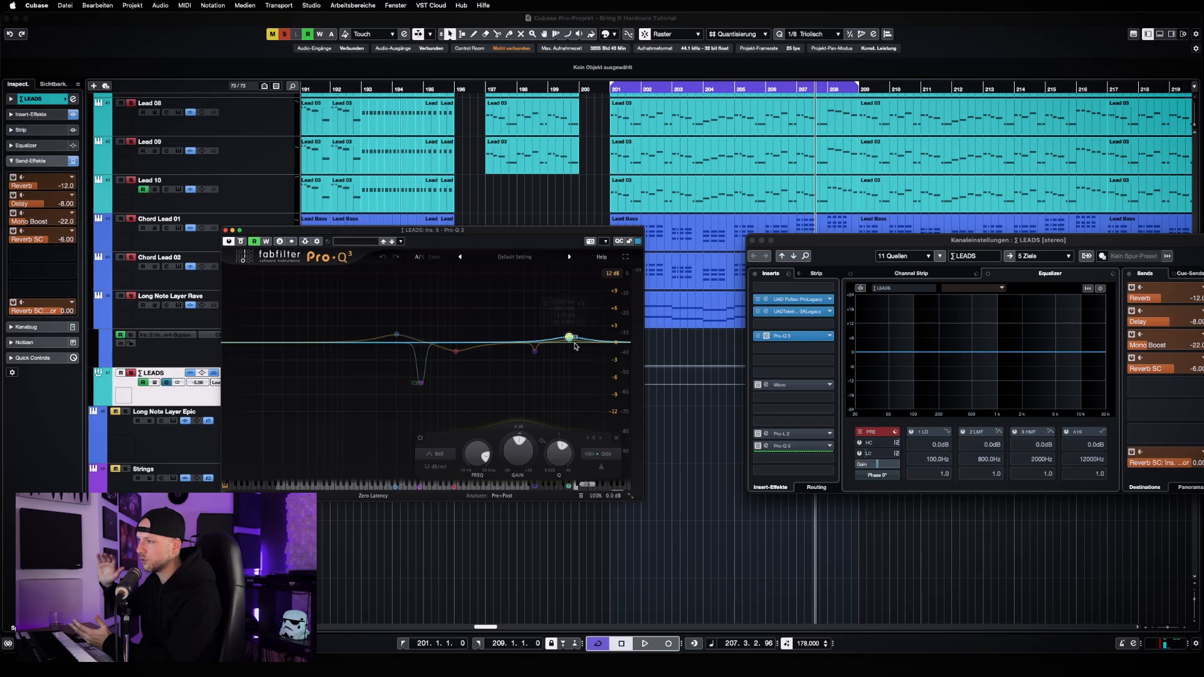
pyautogui.click(572, 344)
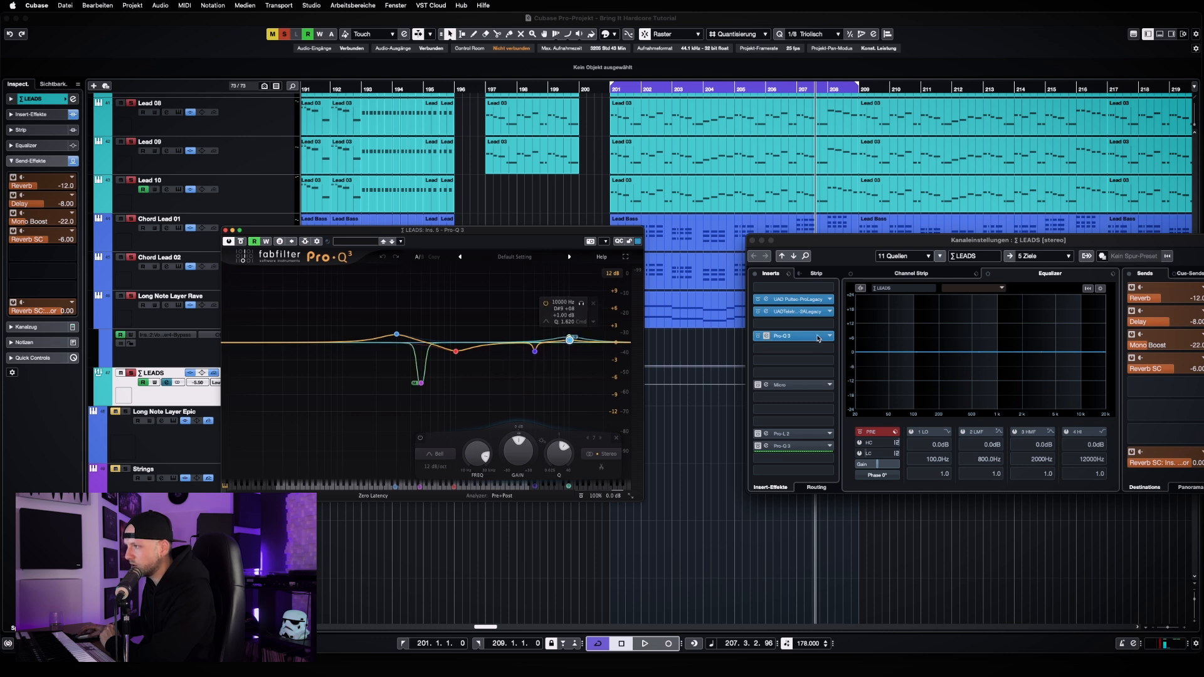
# Check the Pultec's settings again, close it, and inspect the Pro-Q 3's 1000 Hz cut and low-mid boost bands
pyautogui.click(797, 299)
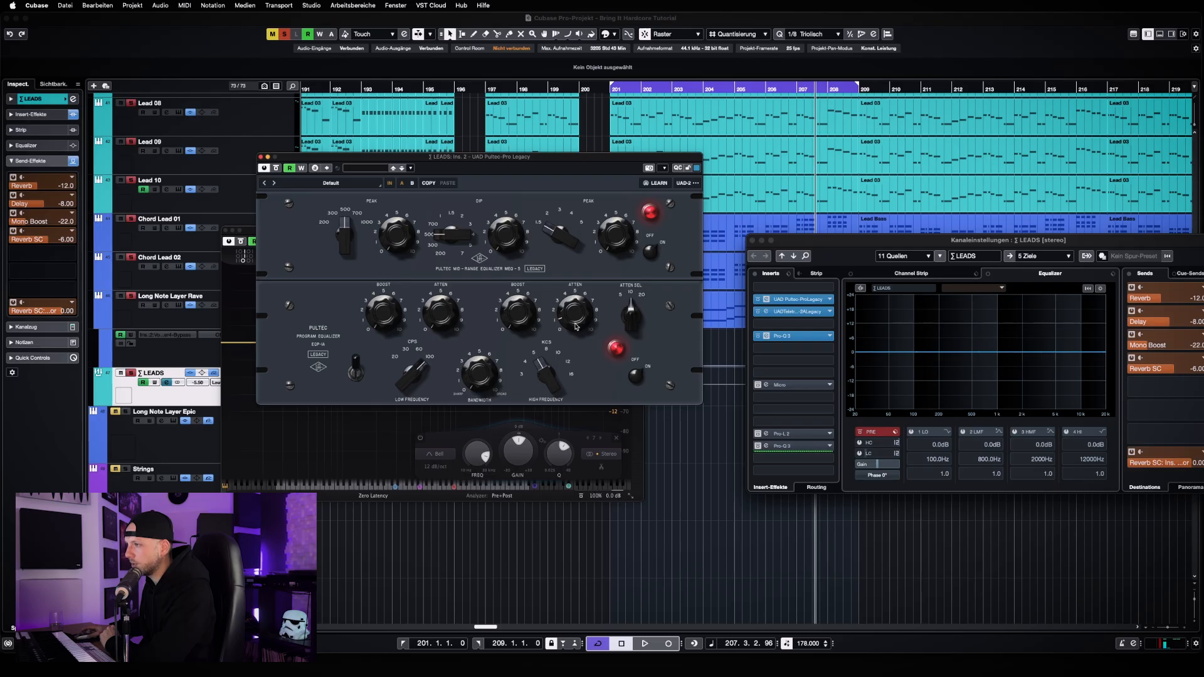
pyautogui.click(261, 158)
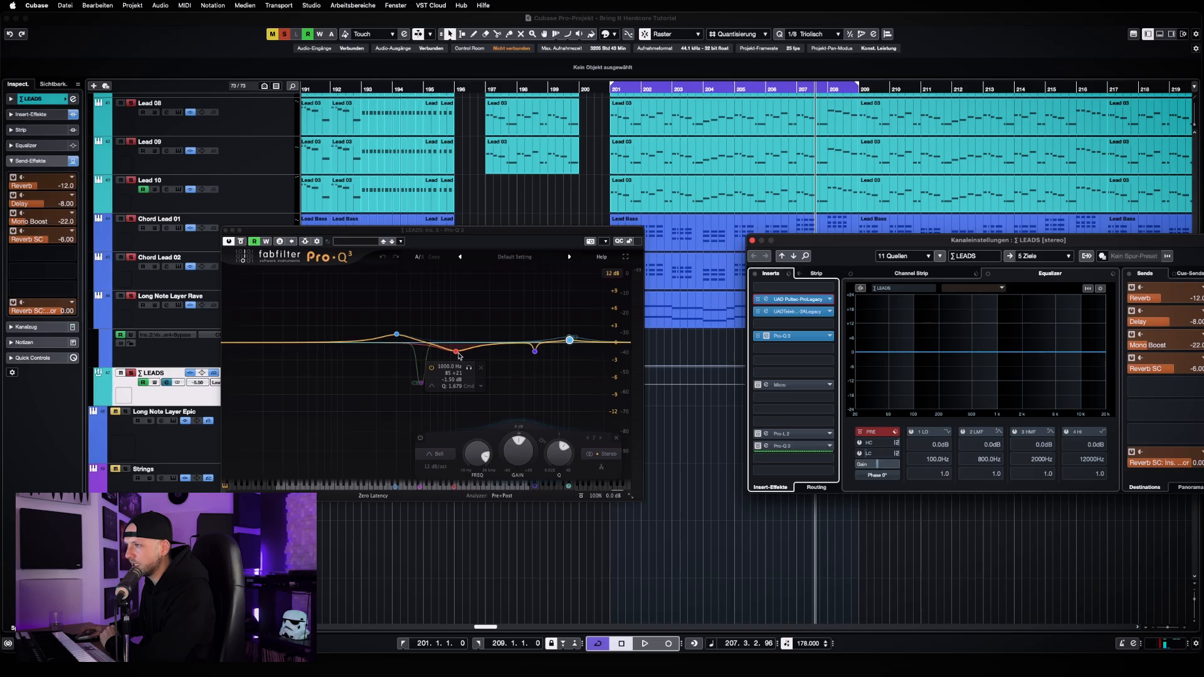
pyautogui.click(457, 353)
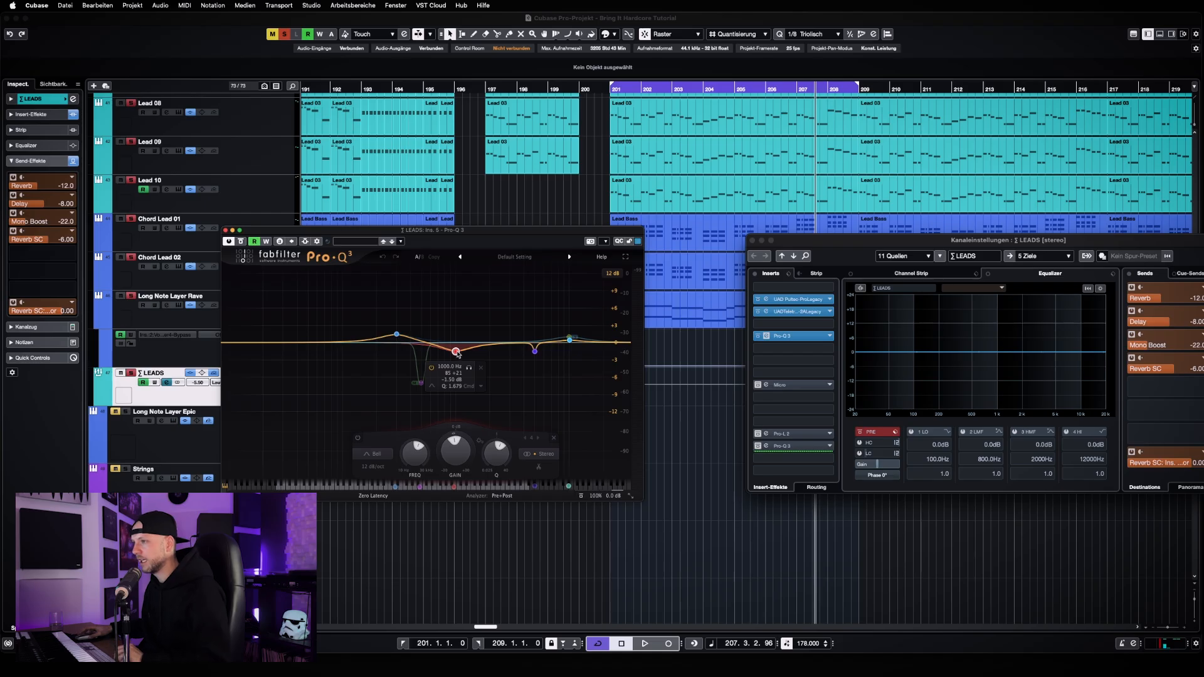
pyautogui.moveTo(398, 339)
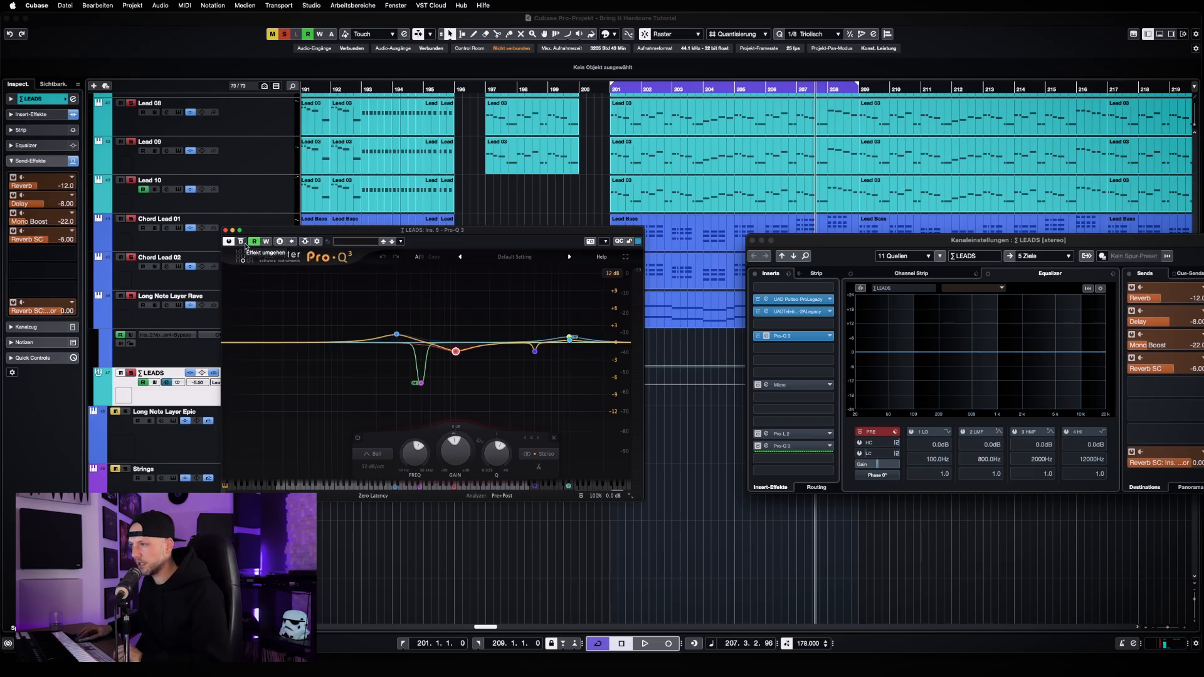
# Compare the leads with and without the Pro-Q 3 during playback, ending with the equalizer active
pyautogui.click(241, 241)
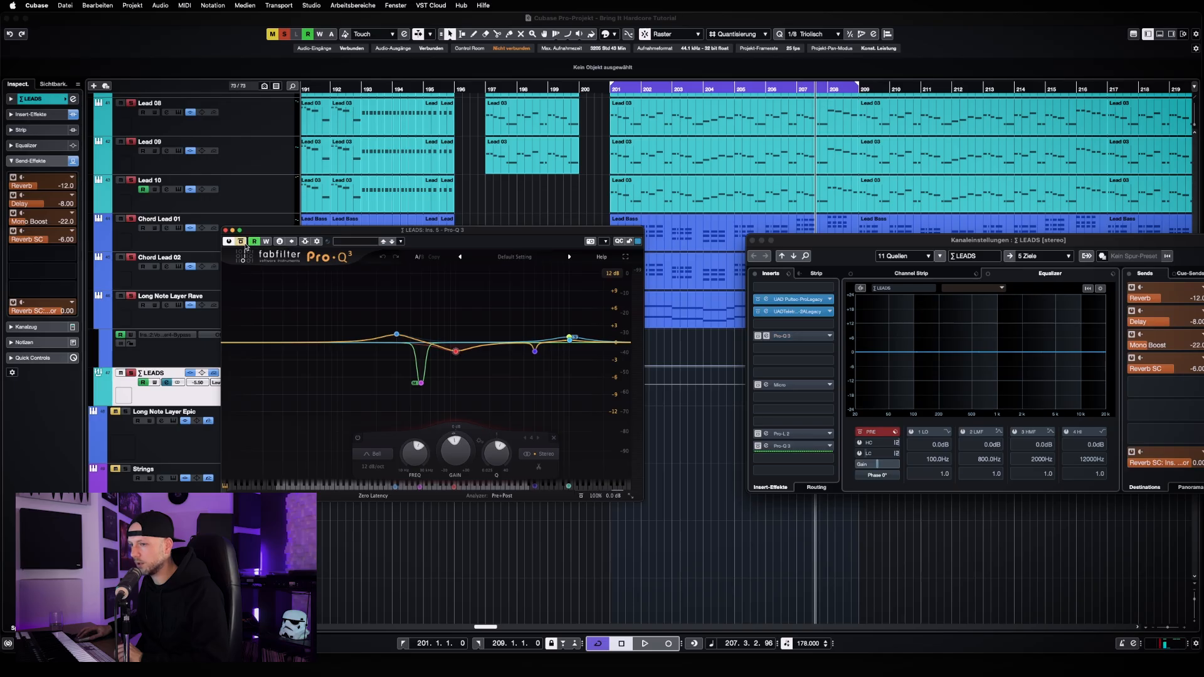
pyautogui.press('space')
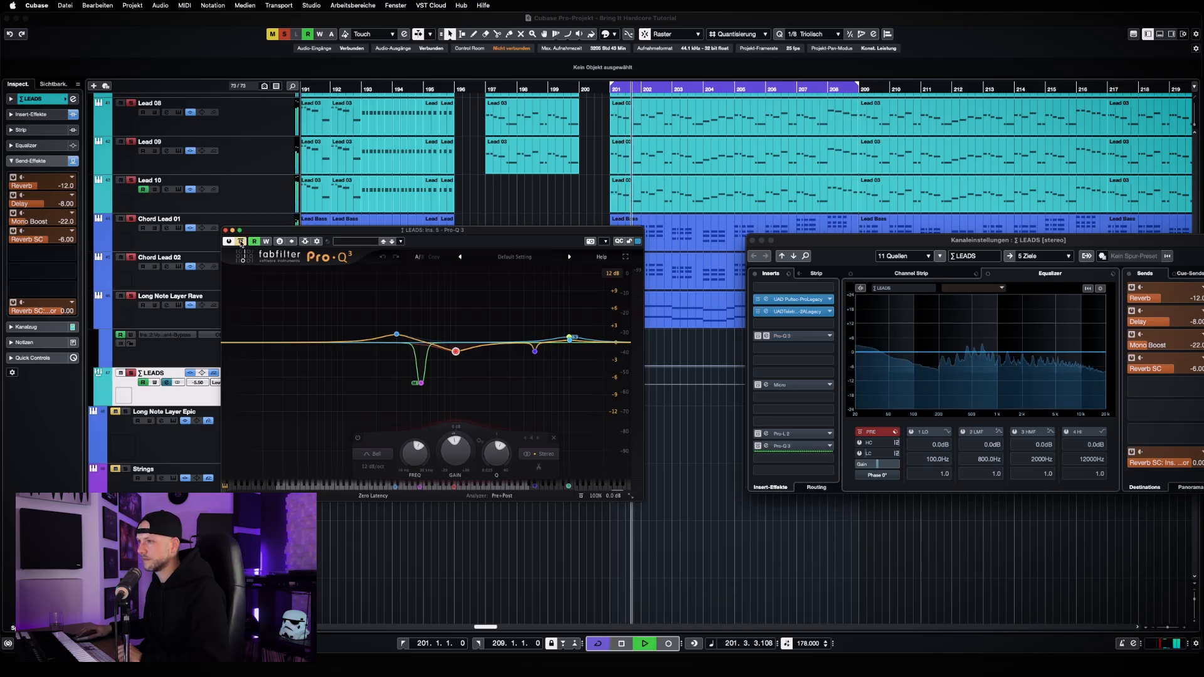
pyautogui.click(240, 241)
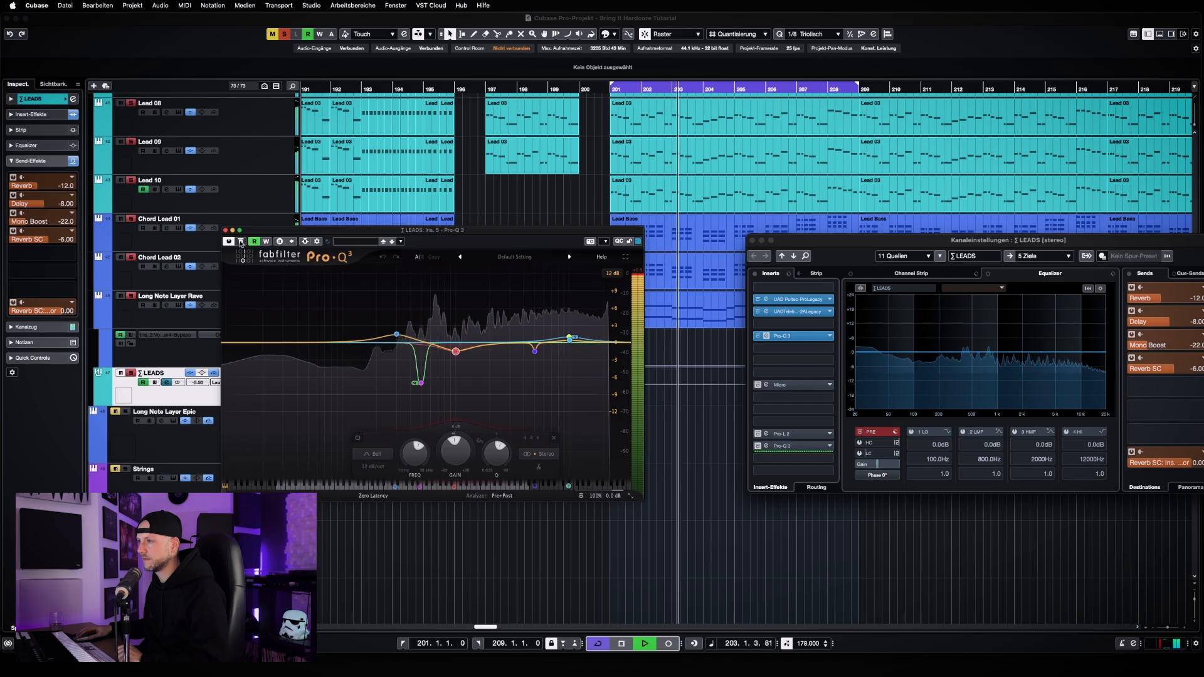
pyautogui.click(241, 242)
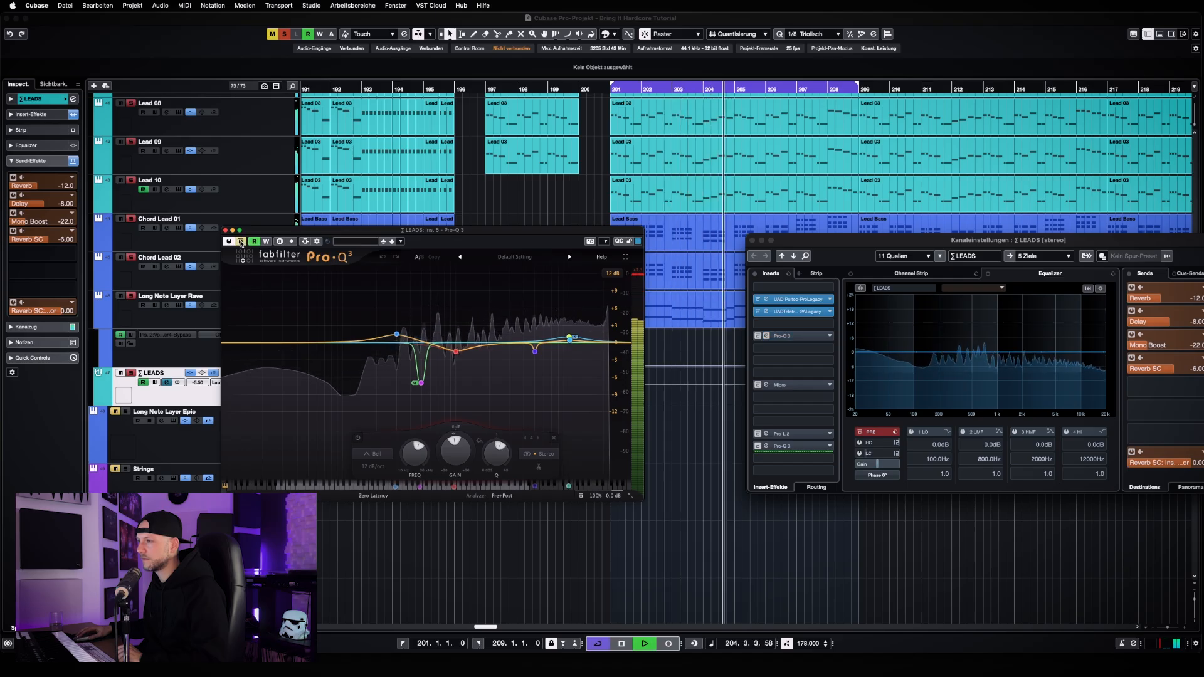
pyautogui.click(241, 242)
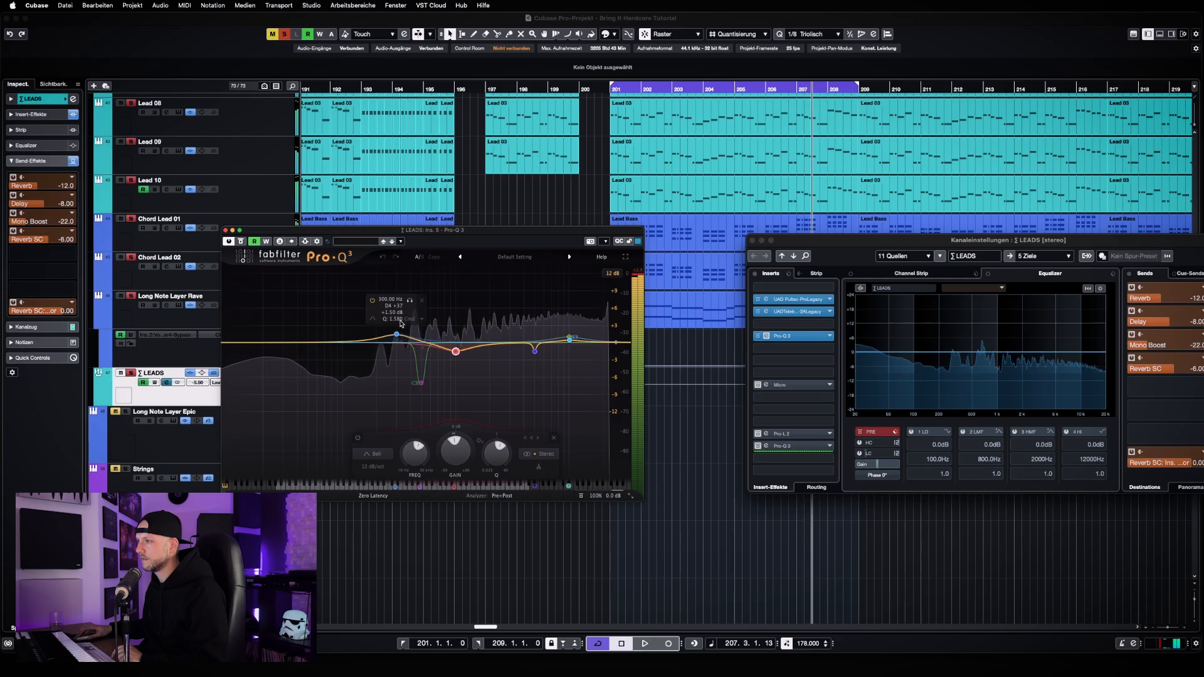
pyautogui.press('space')
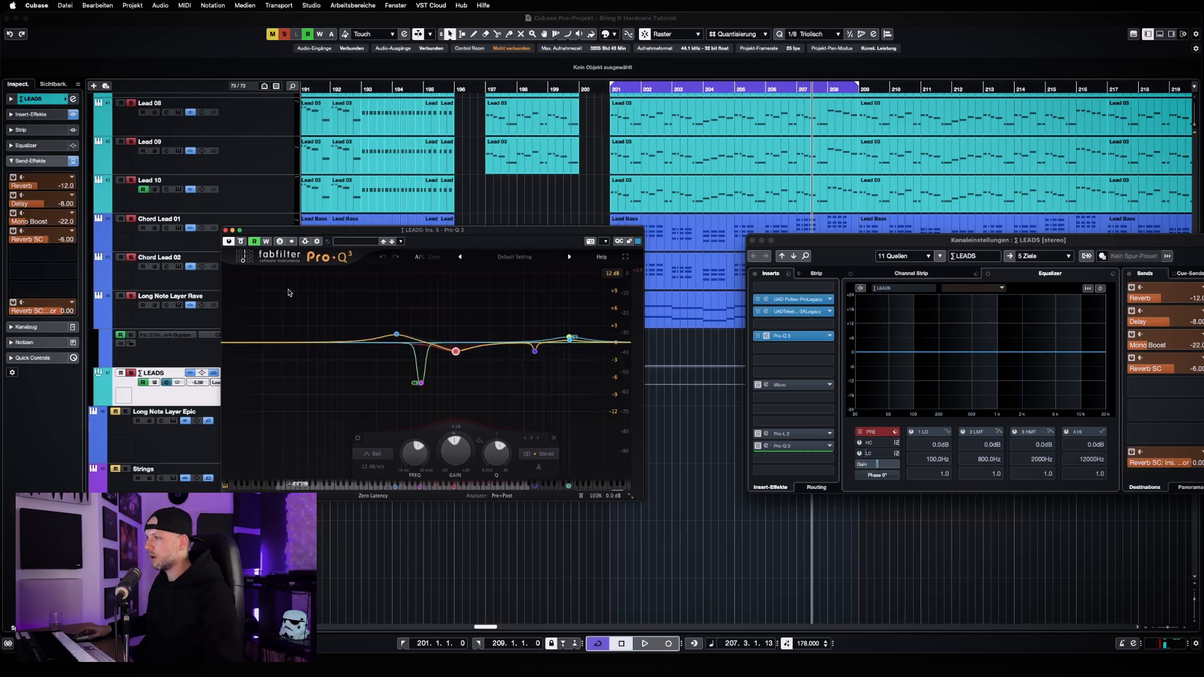
# Close the Pro-Q 3, then open and activate the LEADS group's Micro filter insert
pyautogui.click(226, 231)
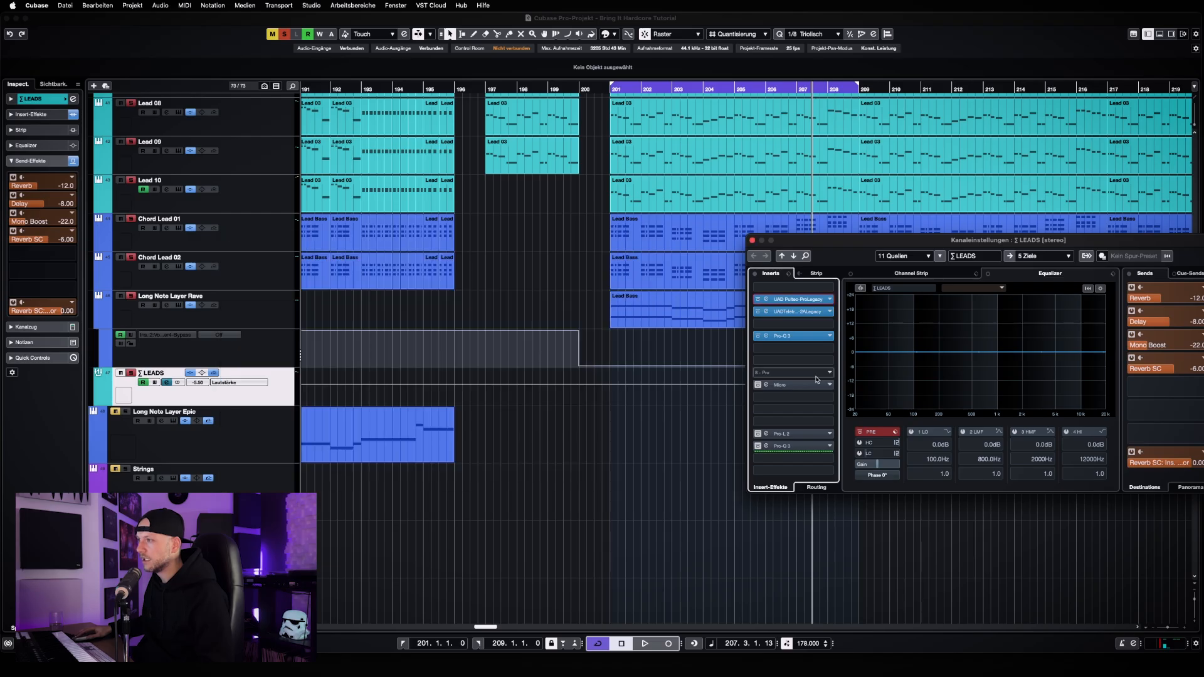
pyautogui.click(765, 384)
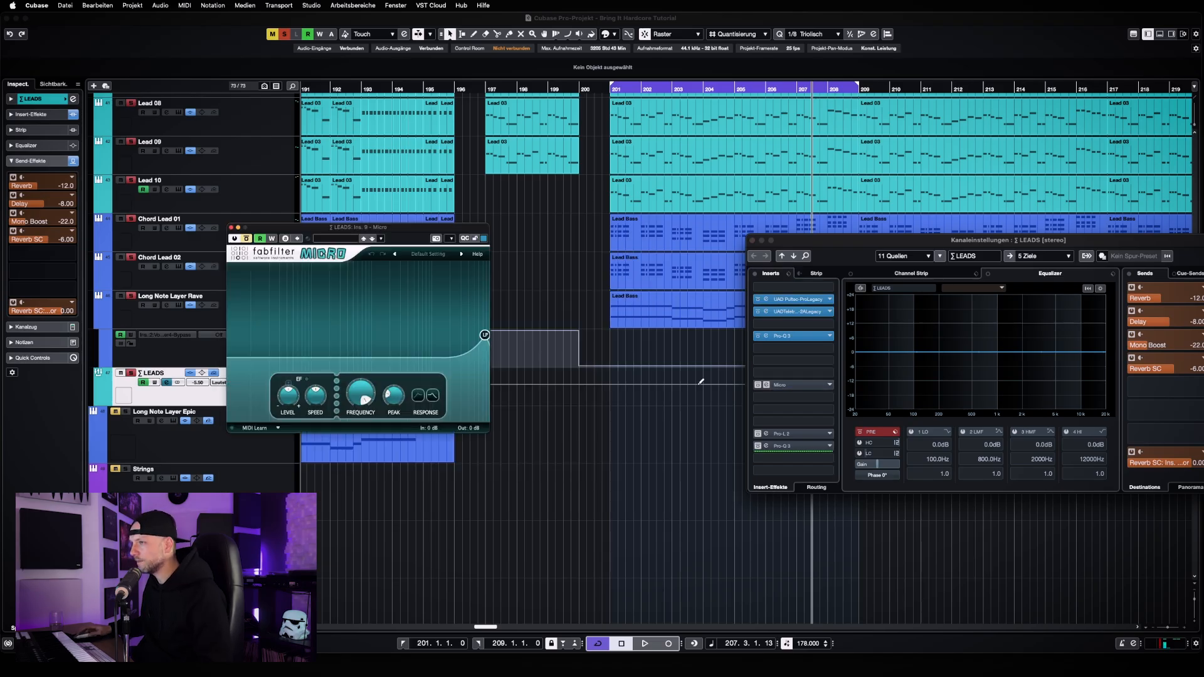
pyautogui.click(248, 239)
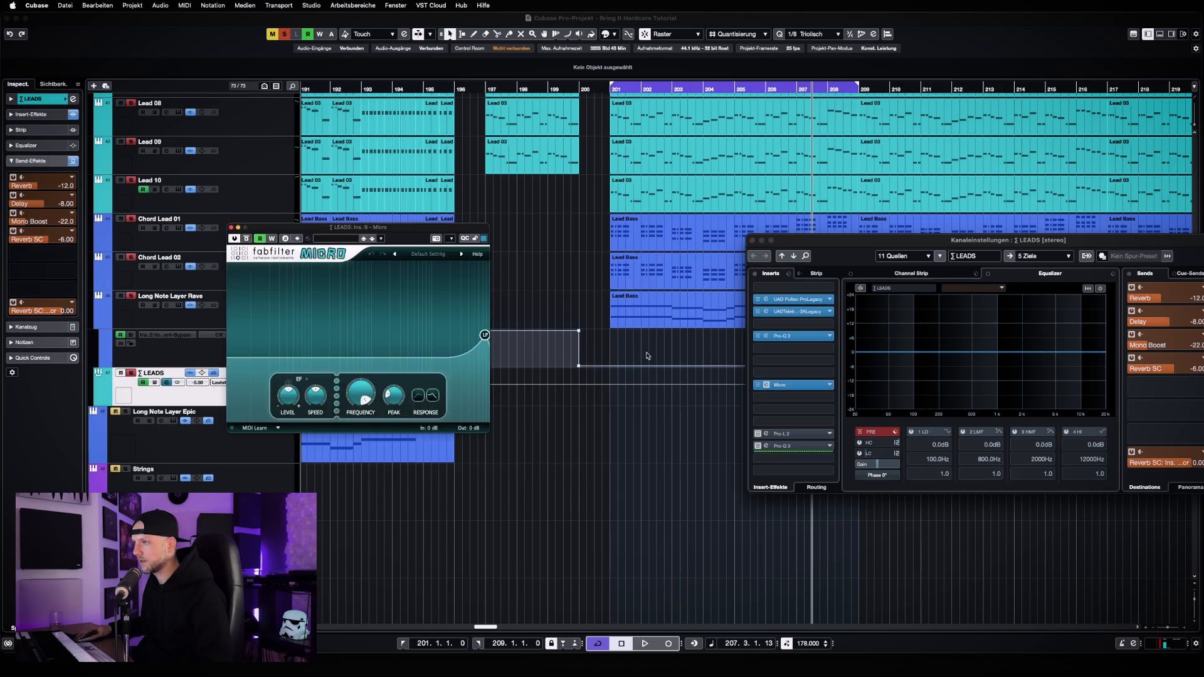
# Unfold the automation lanes of the LEADS group track and move the Micro window clear of them
pyautogui.click(666, 415)
pyautogui.press('g')
pyautogui.press('g')
pyautogui.press('g')
pyautogui.press('g')
pyautogui.press('g')
pyautogui.press('g')
pyautogui.press('g')
pyautogui.press('g')
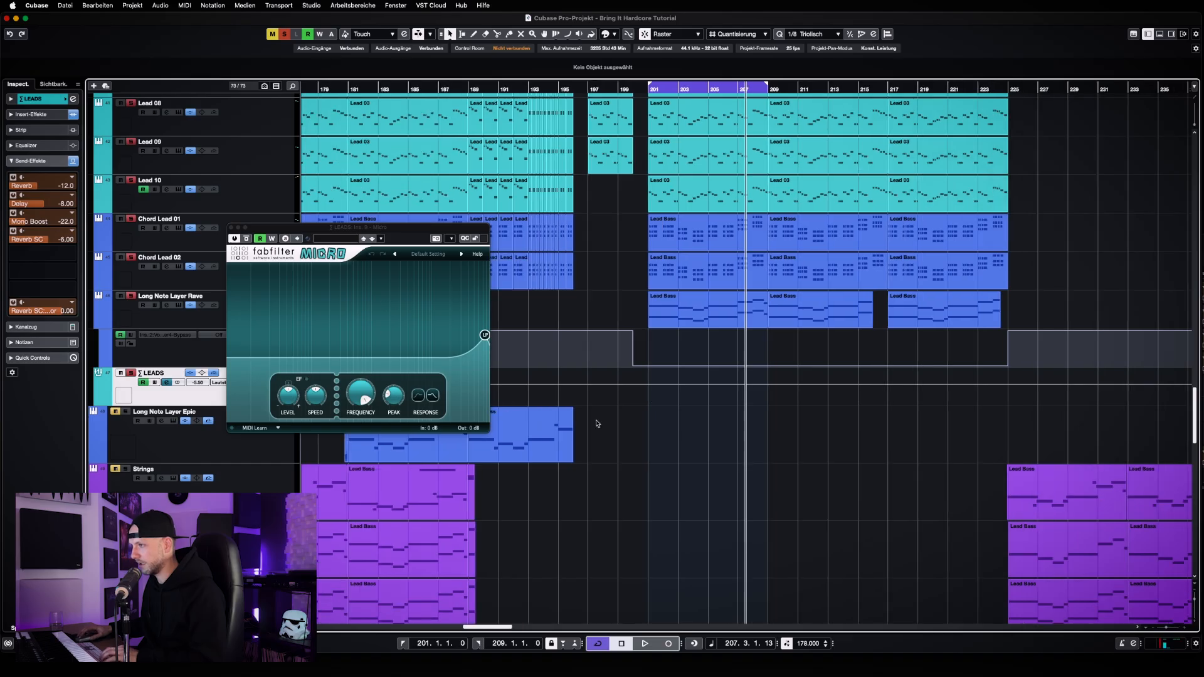
pyautogui.press('g')
pyautogui.press('g')
pyautogui.scroll(-3, 720, 404)
pyautogui.press('g')
pyautogui.press('g')
pyautogui.press('g')
pyautogui.press('g')
pyautogui.press('g')
pyautogui.press('g')
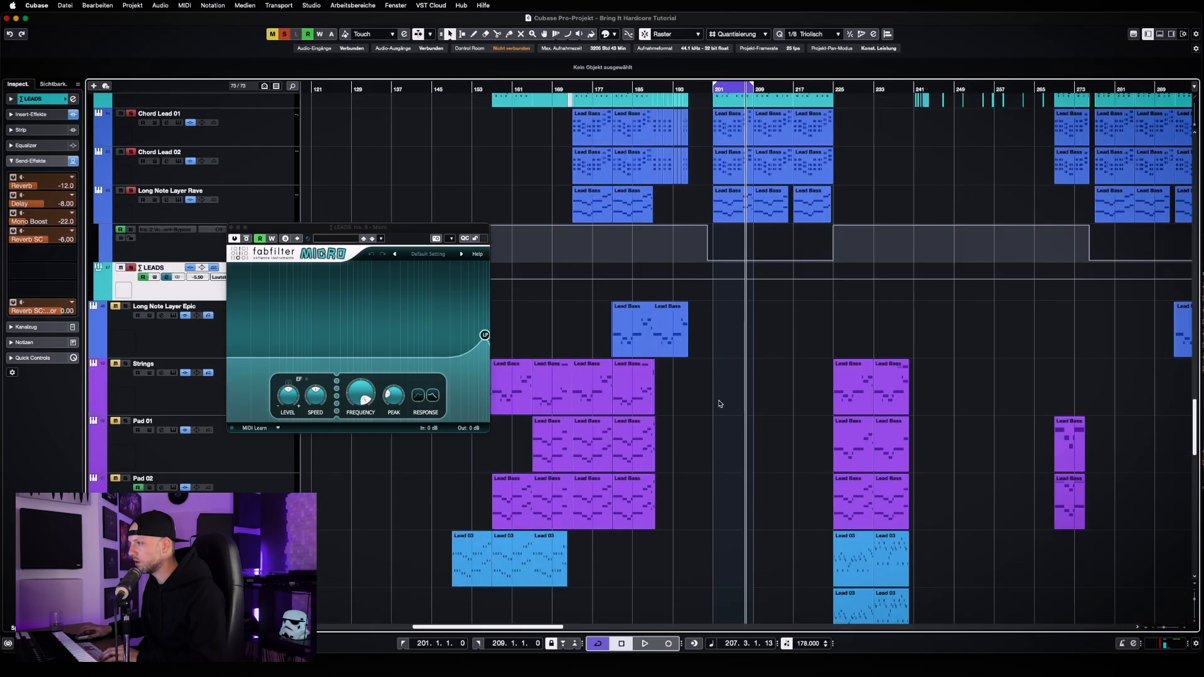
pyautogui.moveTo(387, 235); pyautogui.dragTo(814, 231)
pyautogui.click(99, 296)
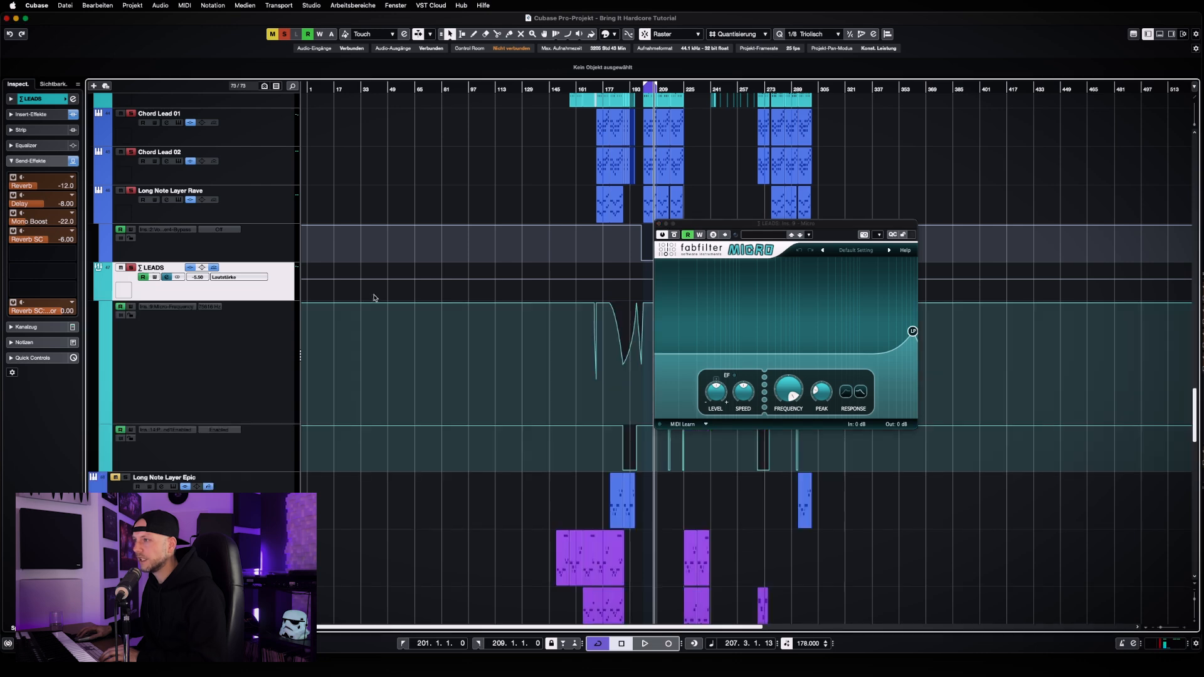
# Play the leads from bar 181 and watch the Micro's cutoff follow its frequency automation through the break
pyautogui.moveTo(767, 229); pyautogui.dragTo(850, 229)
pyautogui.press('h')
pyautogui.press('h')
pyautogui.press('h')
pyautogui.press('h')
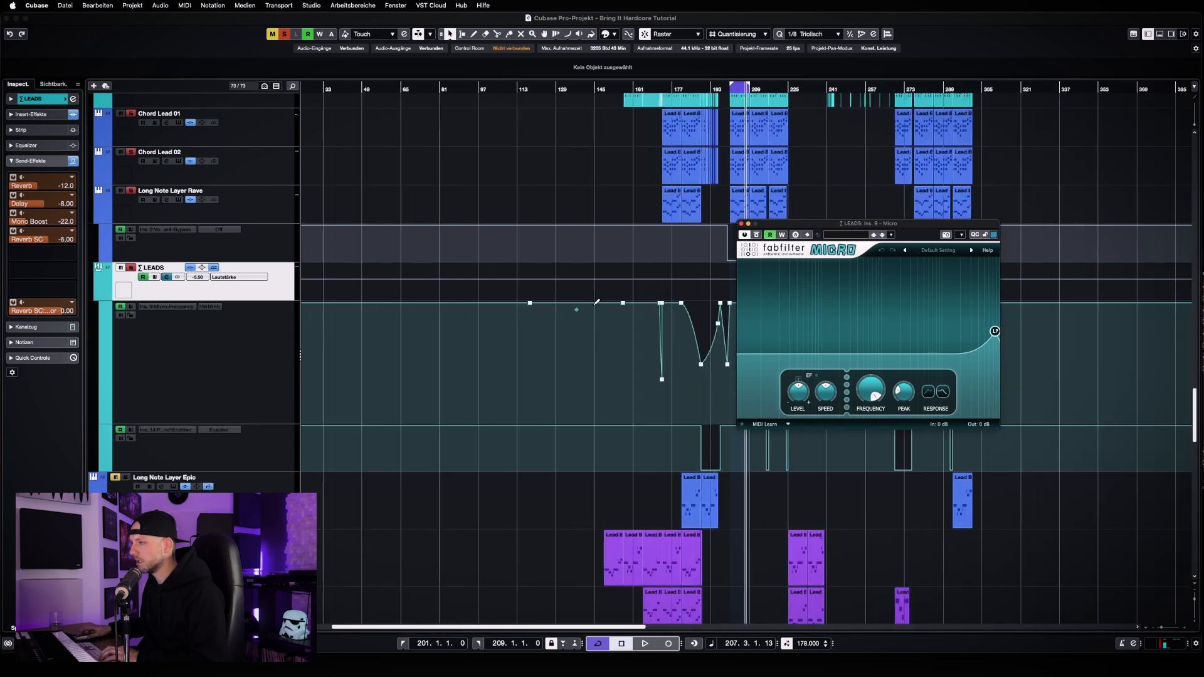
pyautogui.press('h')
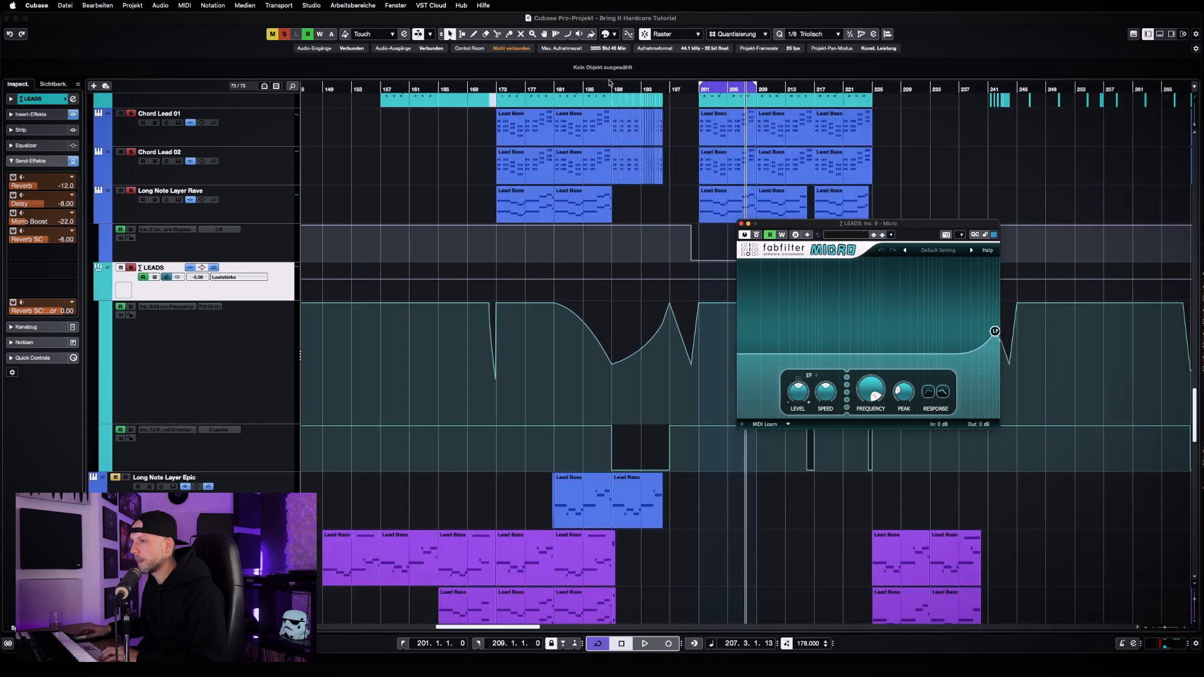
pyautogui.doubleClick(555, 87)
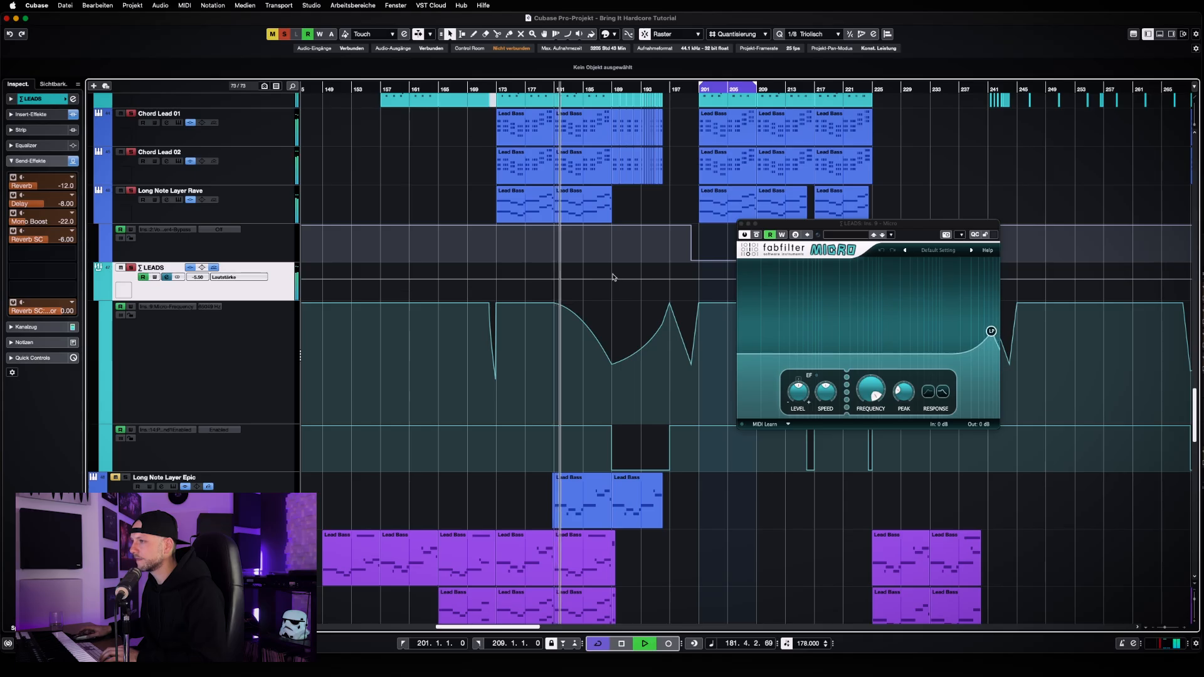
pyautogui.press('h')
pyautogui.press('h')
pyautogui.press('h')
pyautogui.press('h')
pyautogui.press('h')
pyautogui.moveTo(834, 227); pyautogui.dragTo(512, 238)
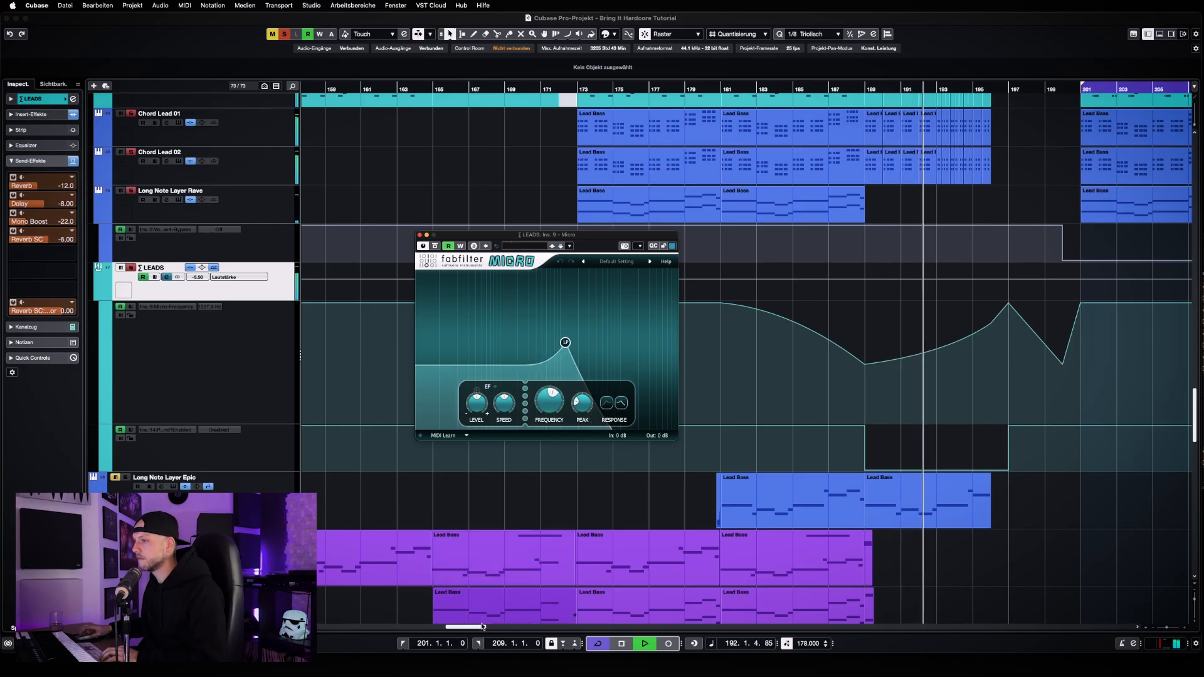
pyautogui.moveTo(481, 627); pyautogui.dragTo(485, 627)
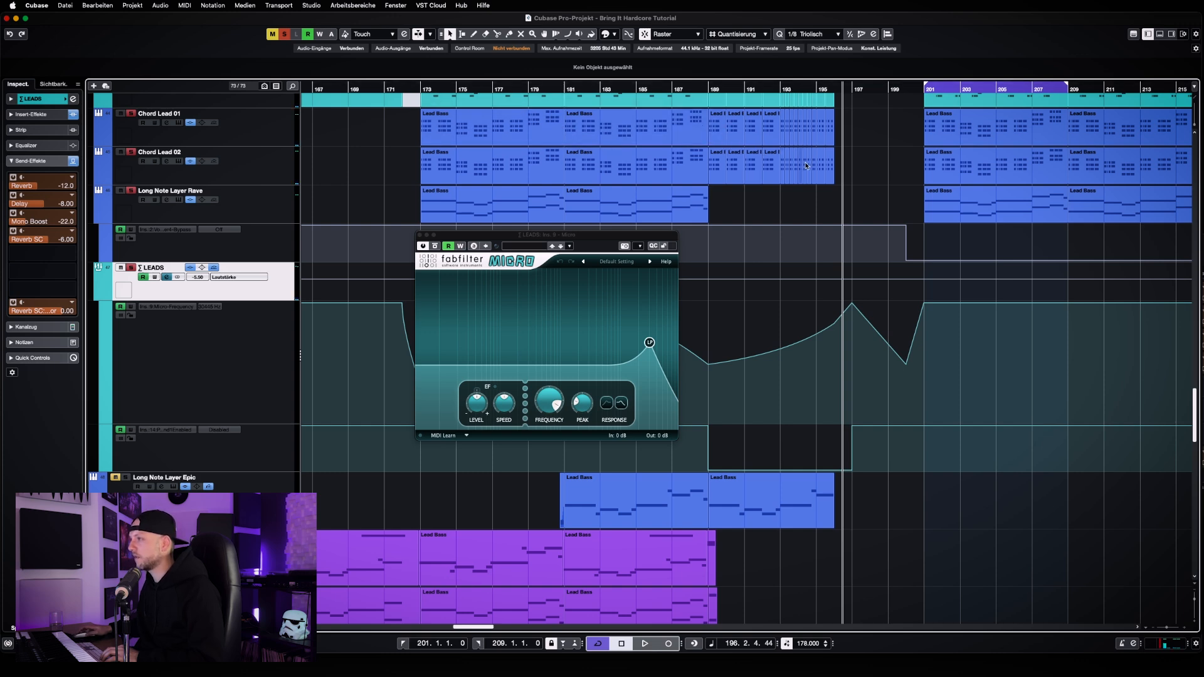
# Check the lead tracks above the automation, close the Micro window and return the playhead to bar 201
pyautogui.scroll(6, 806, 182)
pyautogui.scroll(-2, 771, 383)
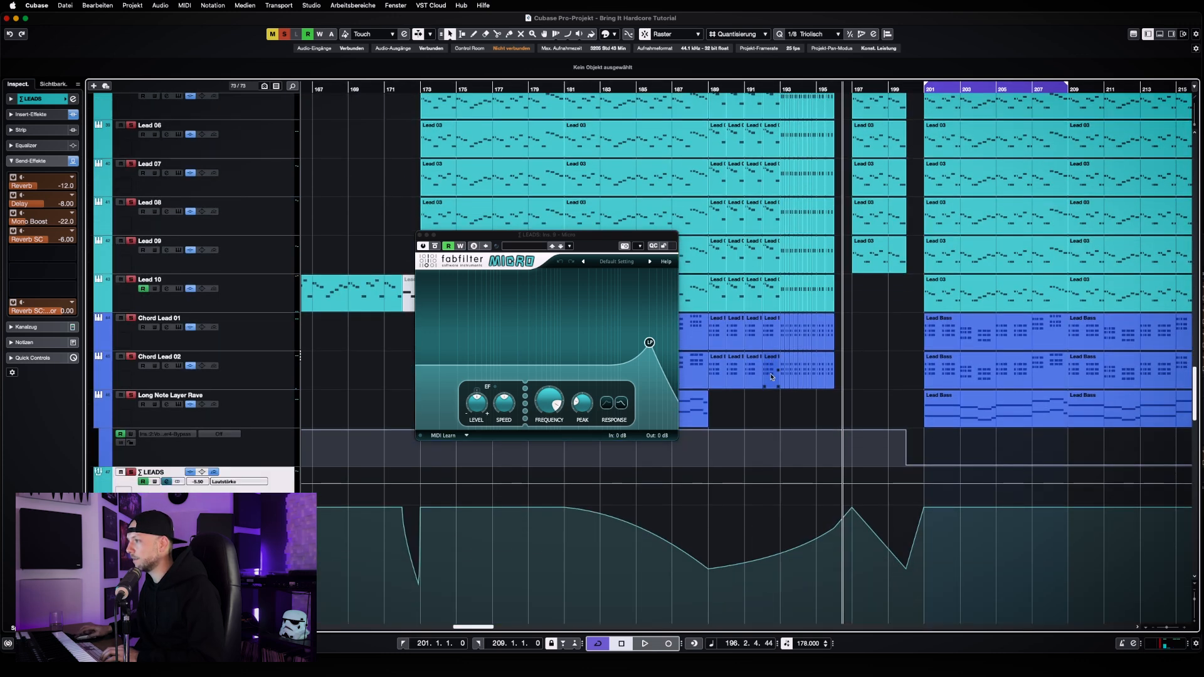
pyautogui.scroll(-1, 743, 408)
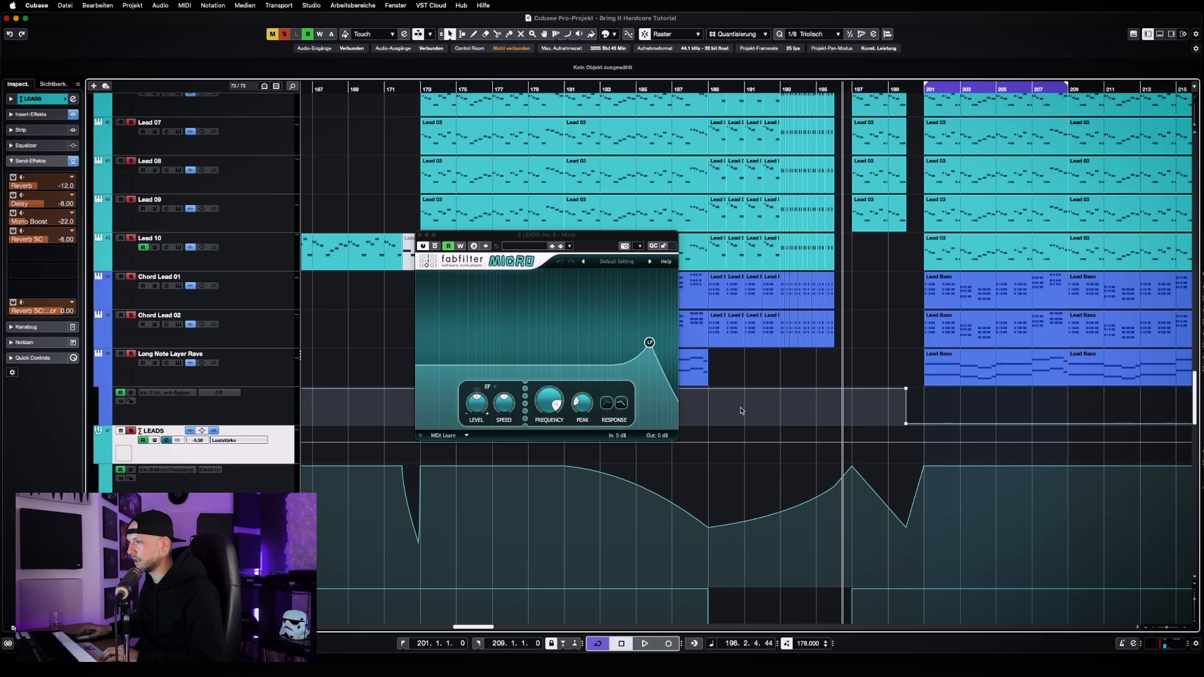
pyautogui.scroll(-1, 742, 411)
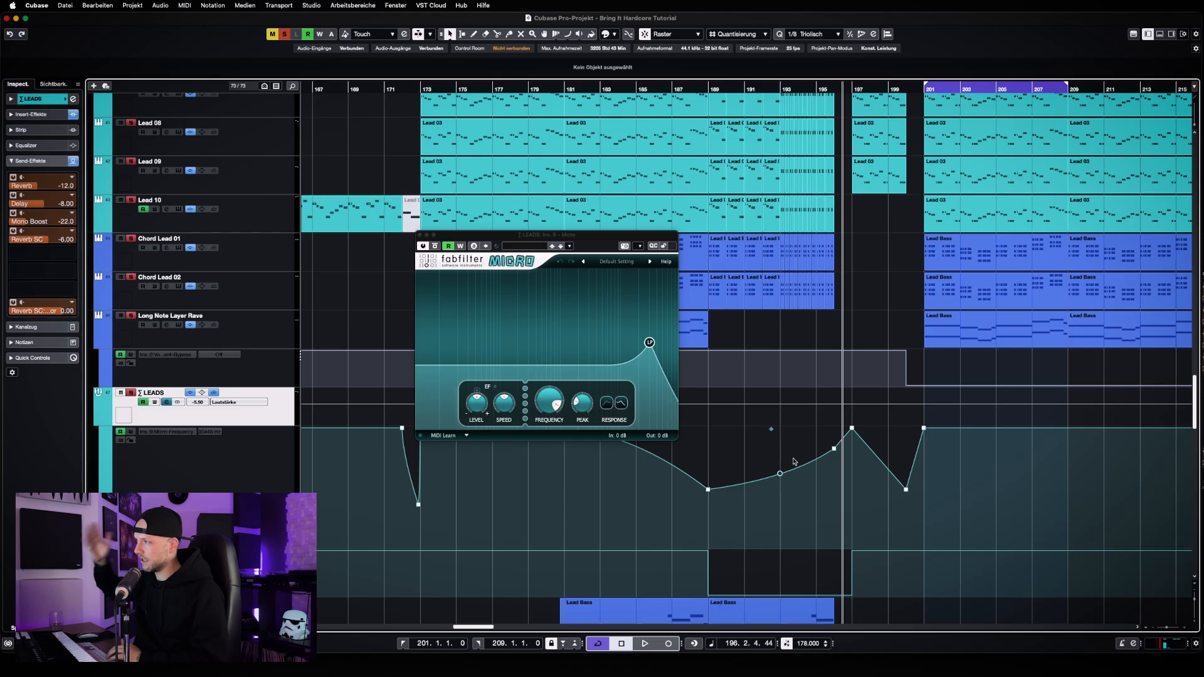
pyautogui.click(419, 235)
pyautogui.press('g')
pyautogui.press('KP_1')
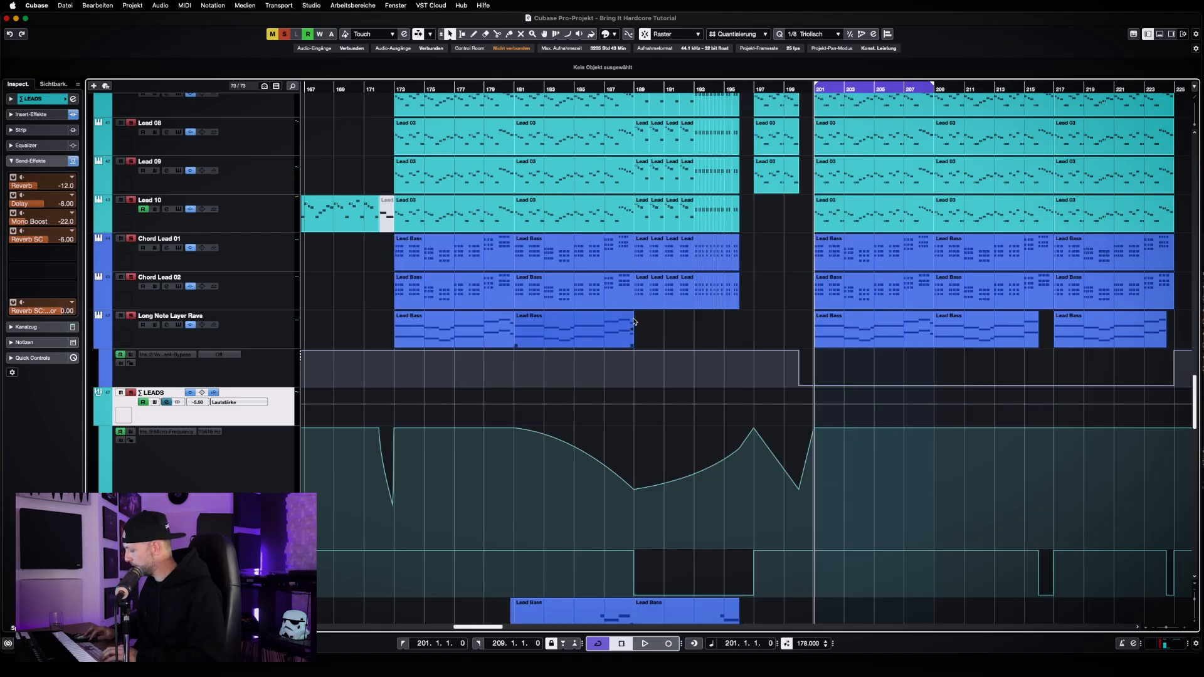
pyautogui.press('h')
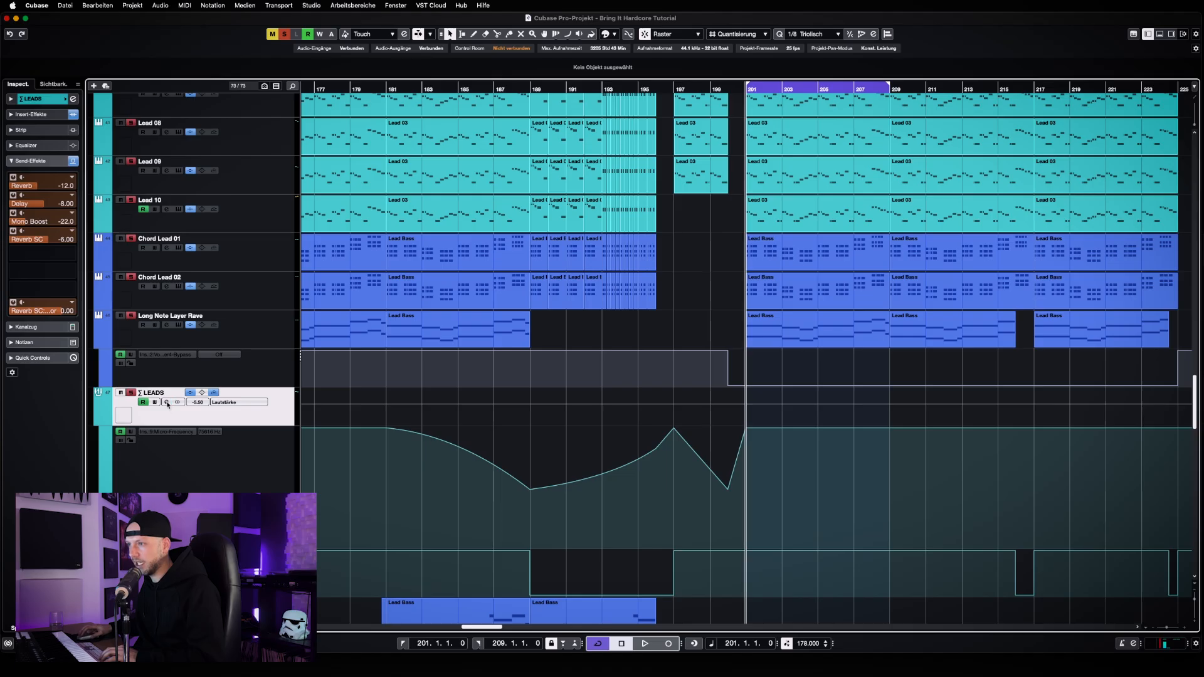
# Activate and open the Pro-L 2 limiter insert of the LEADS group beside the channel settings
pyautogui.click(166, 402)
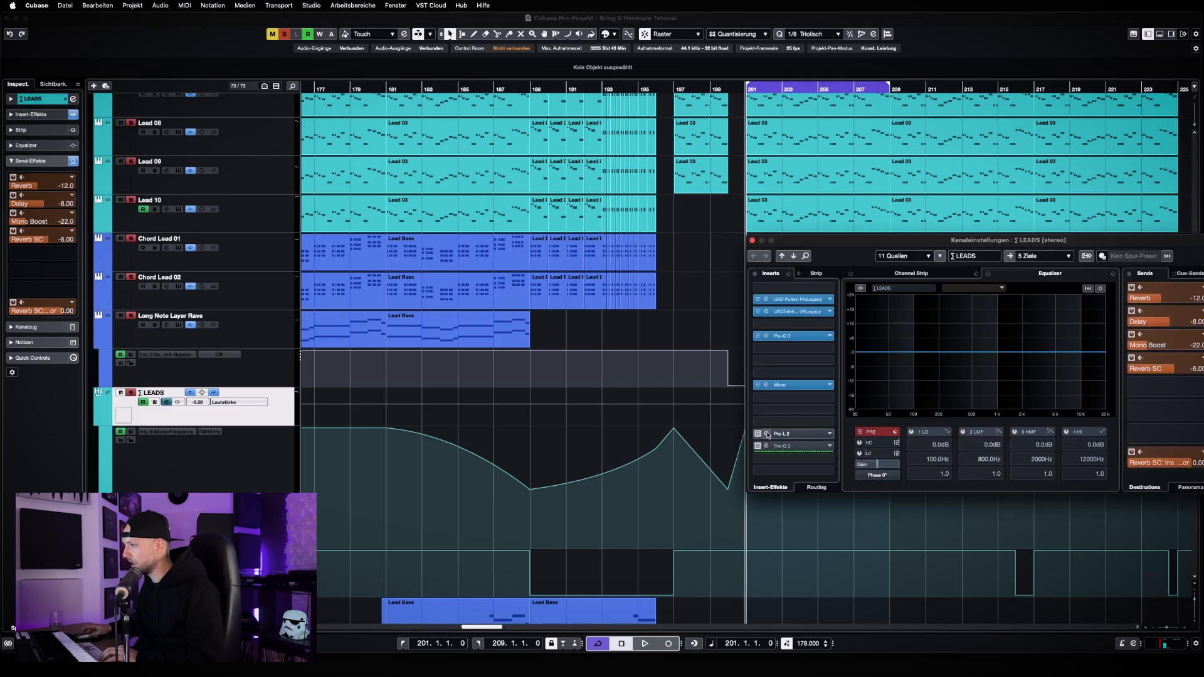
pyautogui.click(759, 434)
pyautogui.click(794, 434)
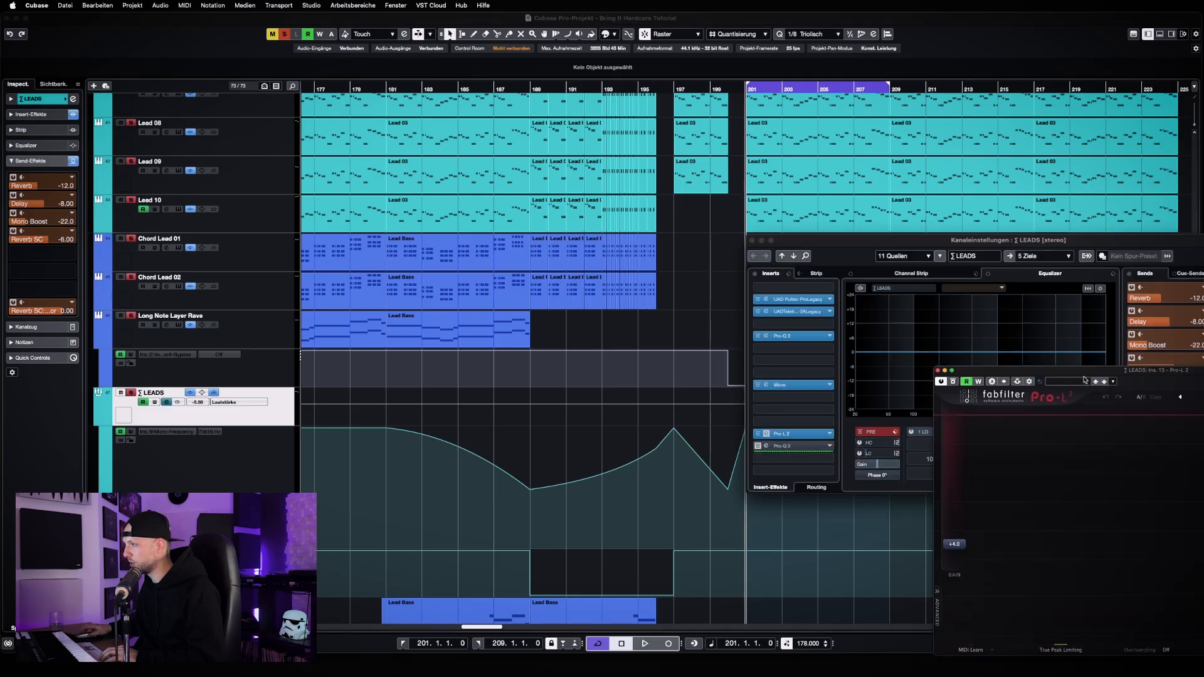
pyautogui.moveTo(1111, 372); pyautogui.dragTo(439, 210)
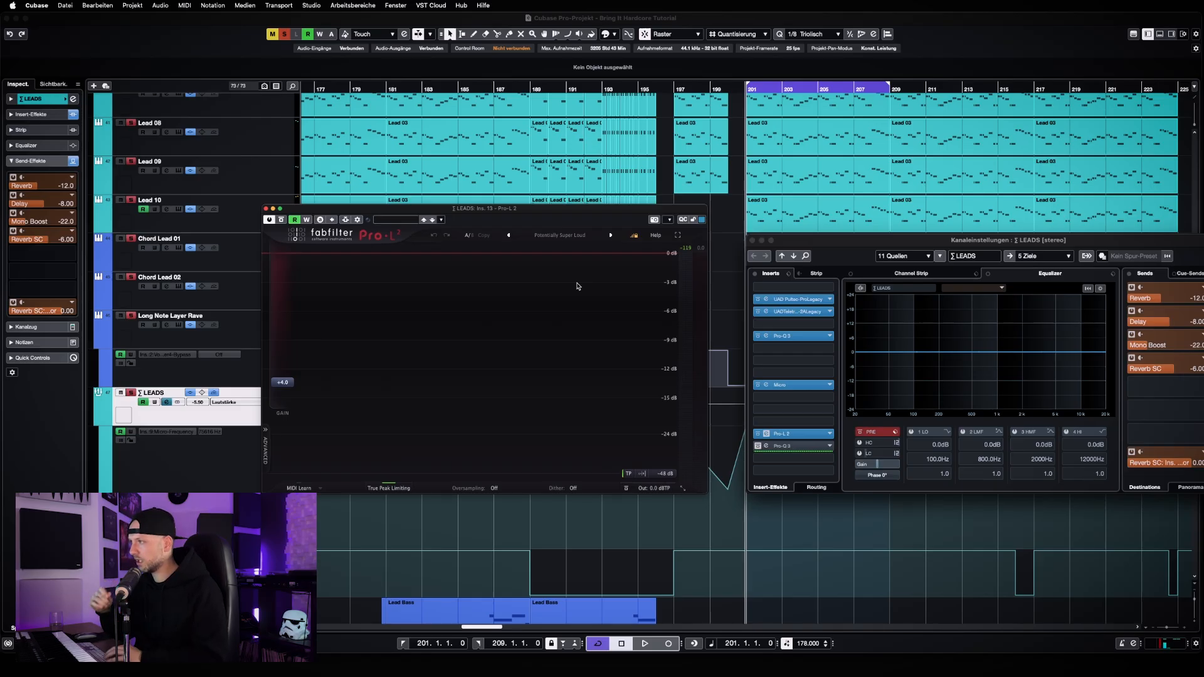
# Listen to the leads through the Pro-L 2, then activate and open the last Pro-Q 3 to inspect its low cut
pyautogui.press('space')
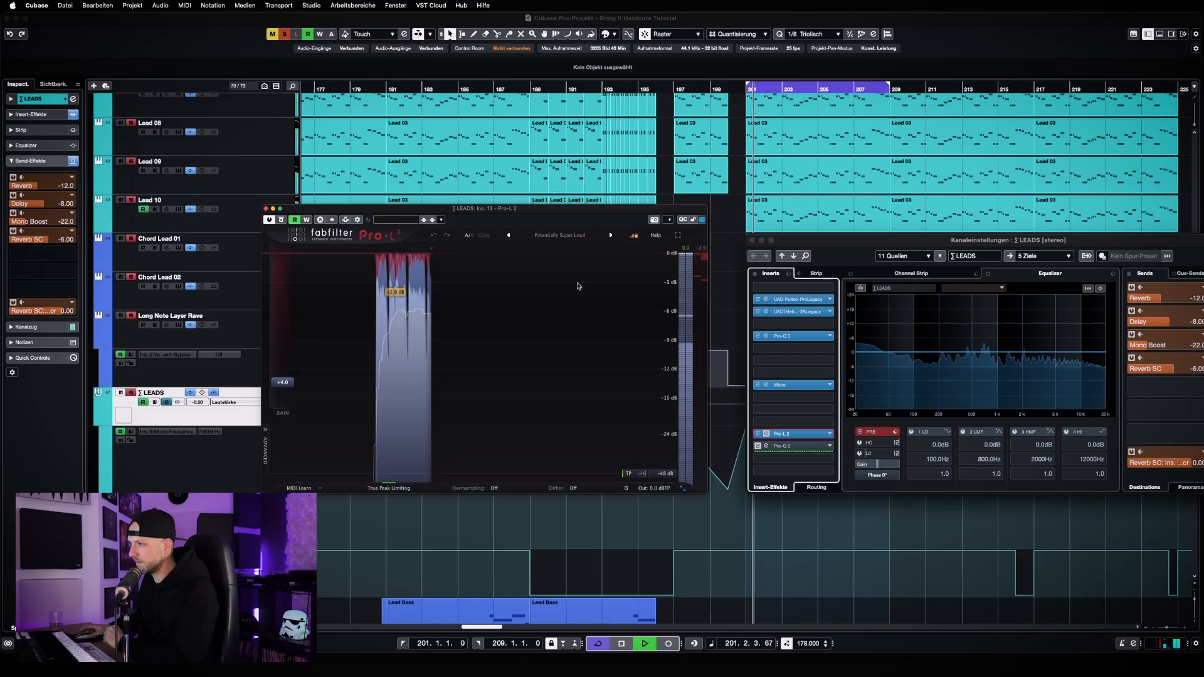
pyautogui.click(790, 446)
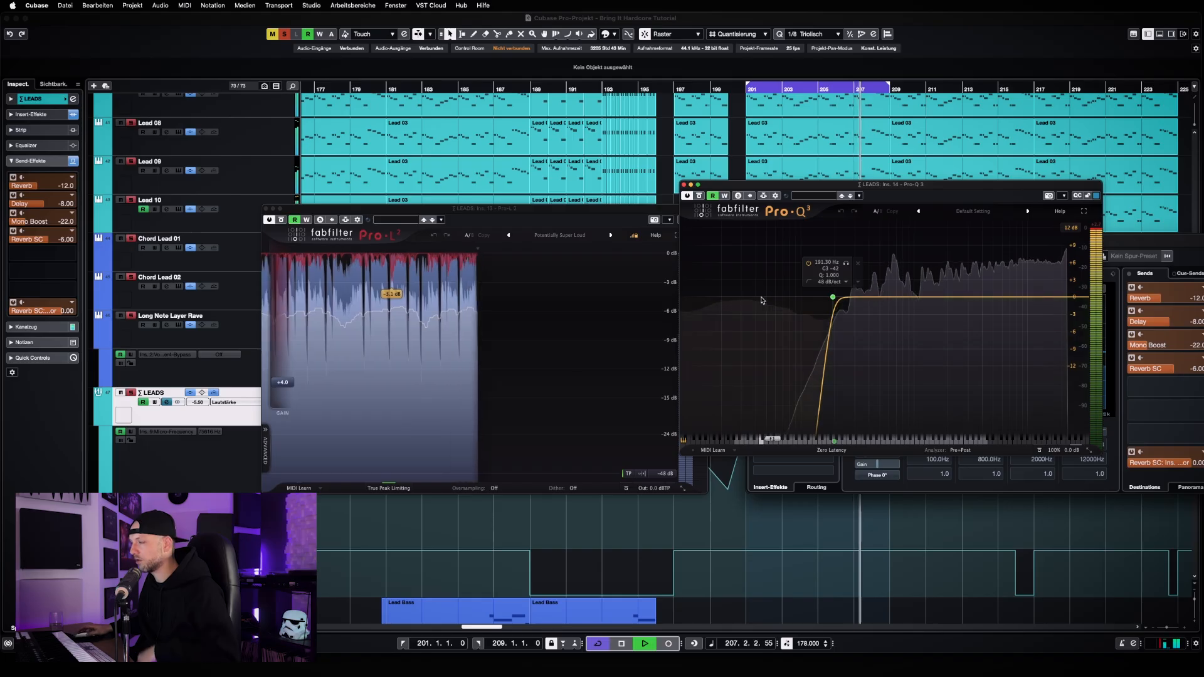
pyautogui.press('space')
# Close the Pro-Q 3, the Pro-L 2 and the LEADS channel settings
pyautogui.click(684, 185)
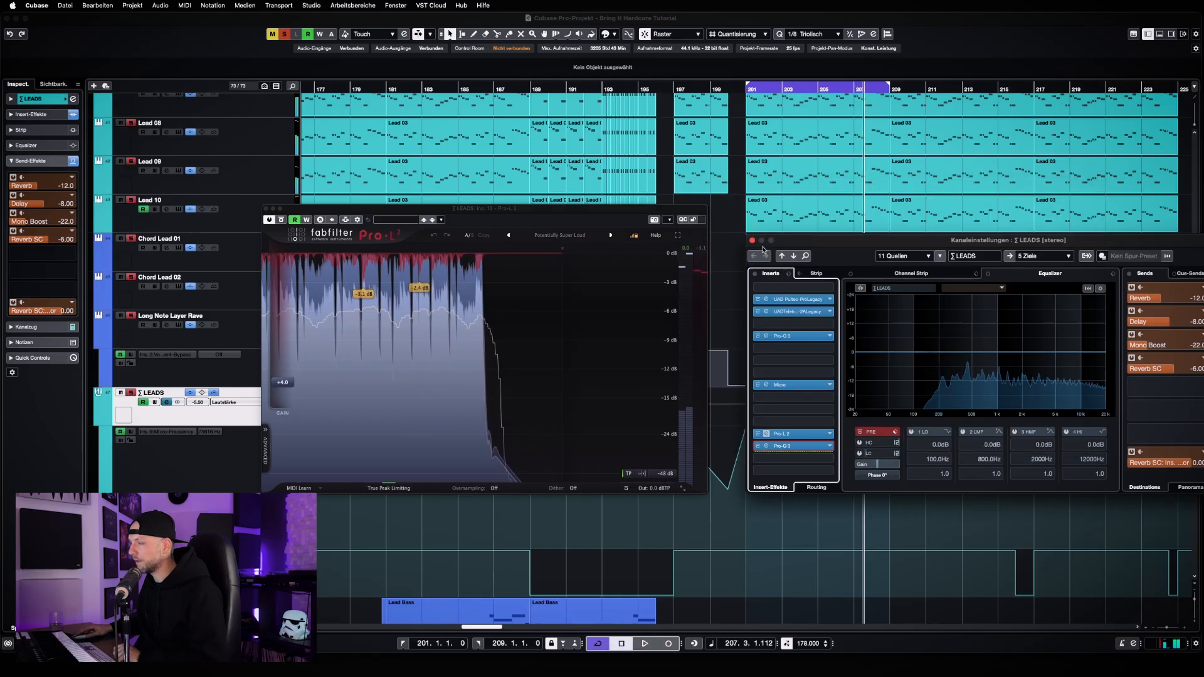
pyautogui.click(266, 208)
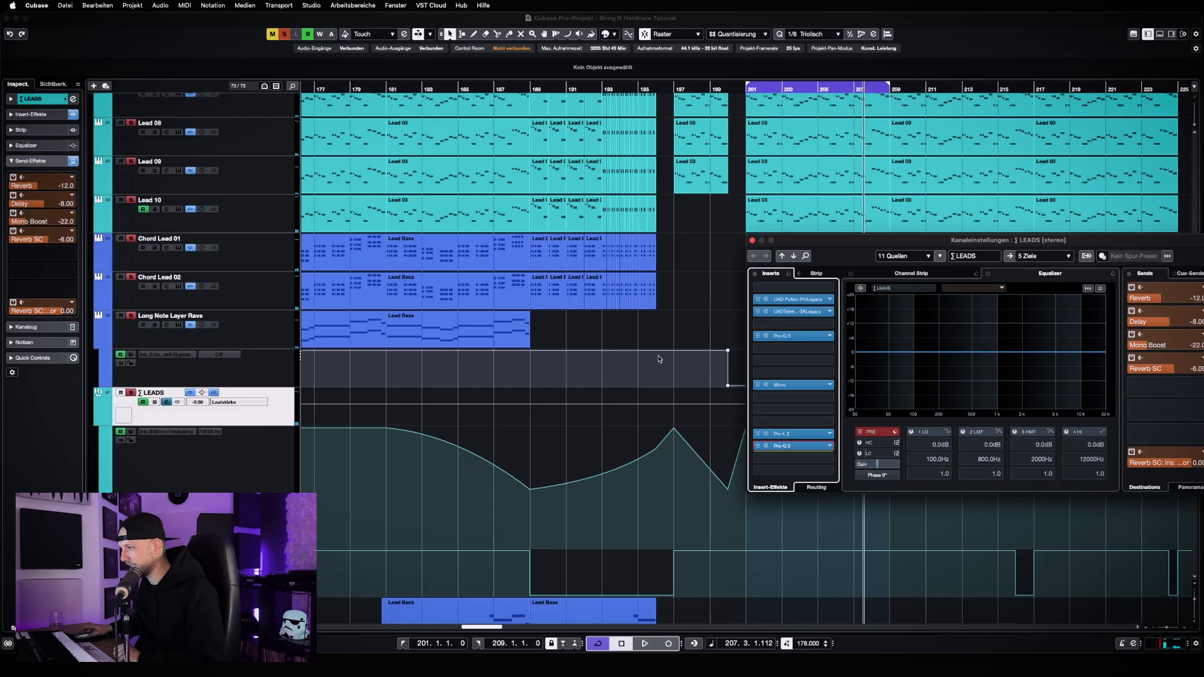
pyautogui.click(752, 242)
# Review the layered lead and chord tracks in the LEADS folder and the group's automation around bar 201
pyautogui.press('h')
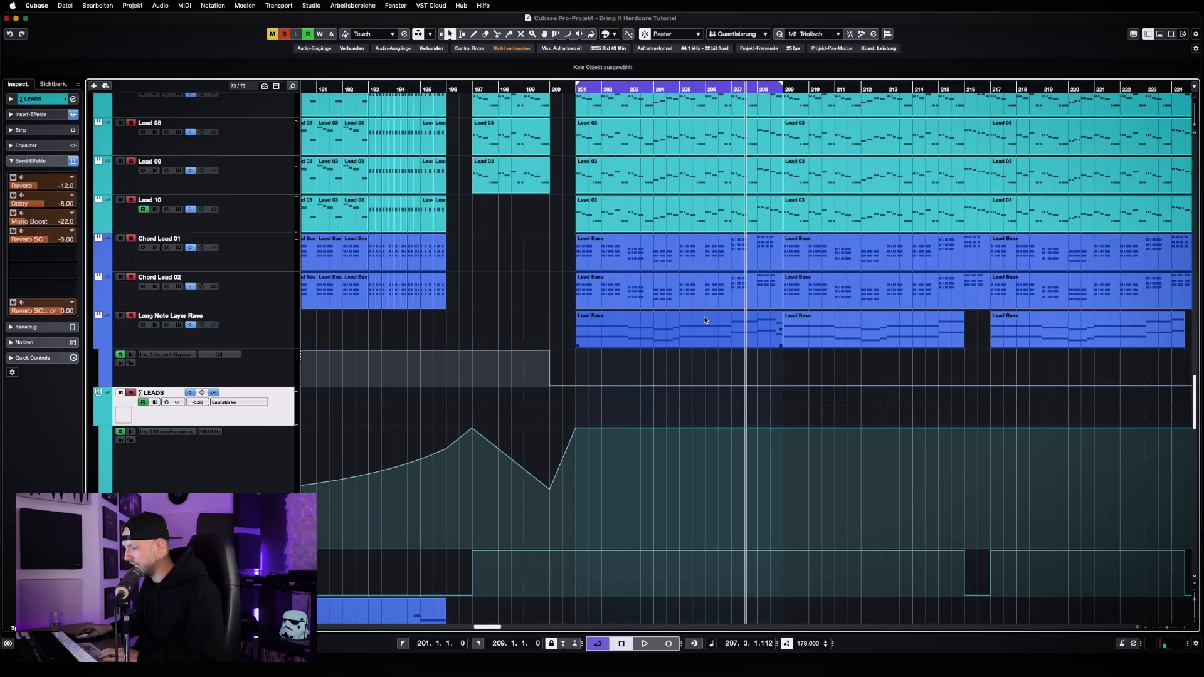
pyautogui.press('h')
pyautogui.scroll(6, 569, 321)
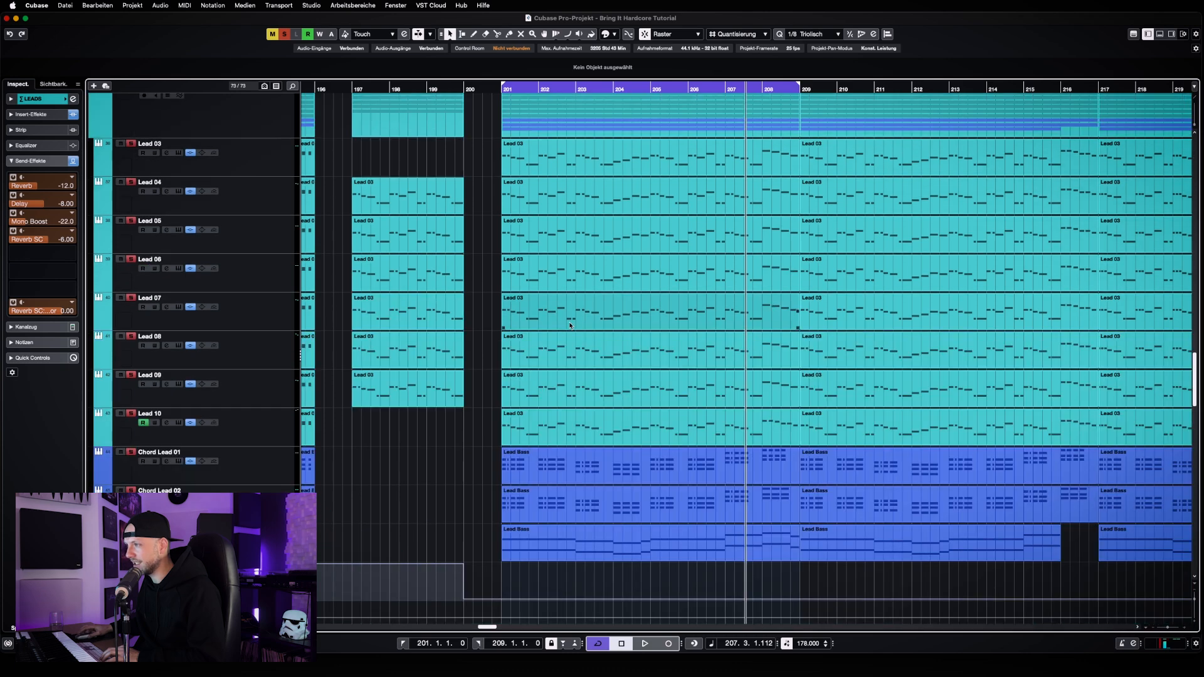
pyautogui.scroll(1, 570, 324)
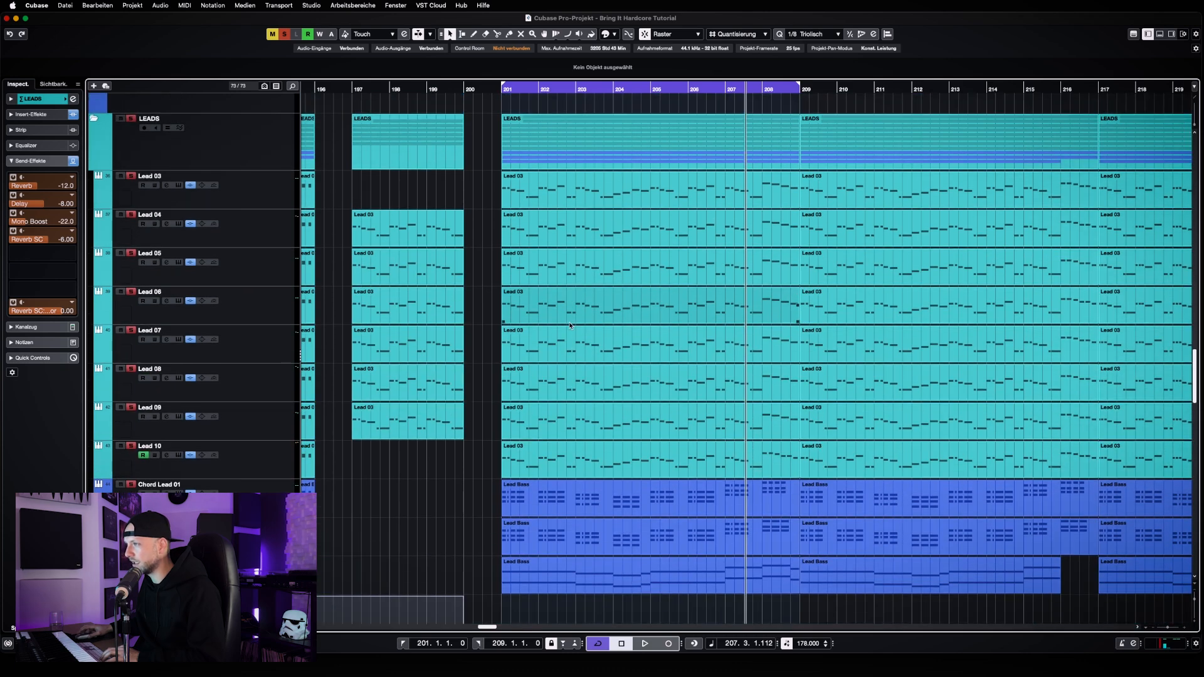
pyautogui.scroll(-2, 569, 322)
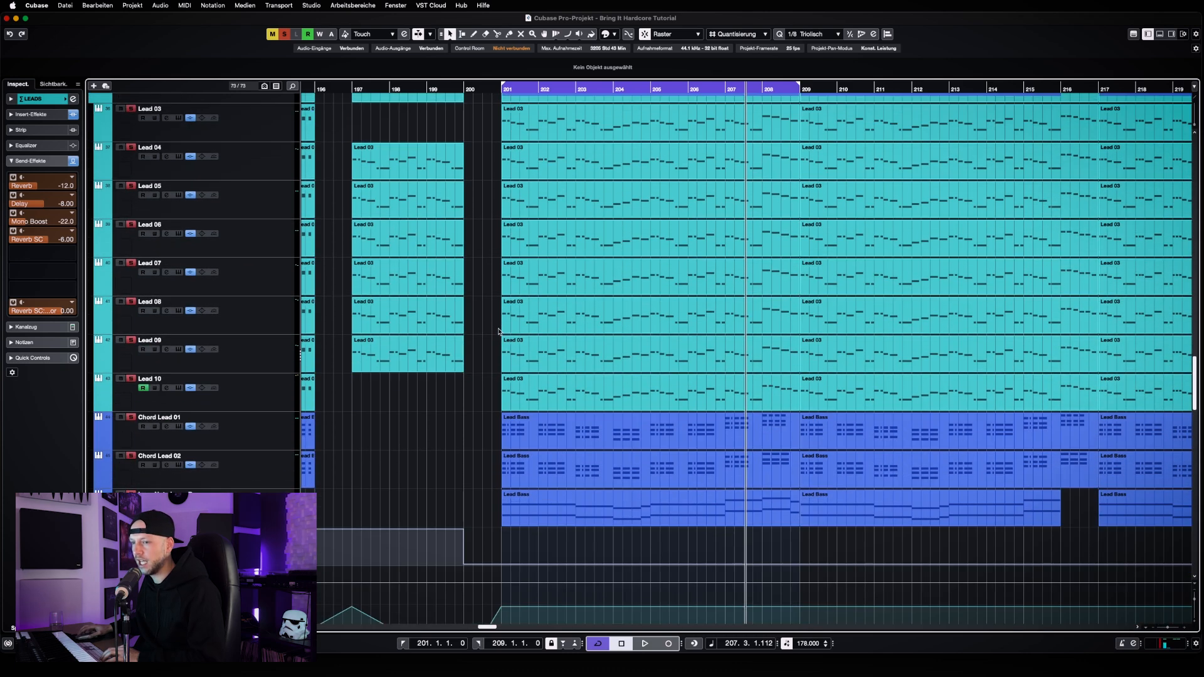
pyautogui.press('g')
pyautogui.press('g')
pyautogui.press('g')
pyautogui.press('g')
pyautogui.scroll(-2, 526, 403)
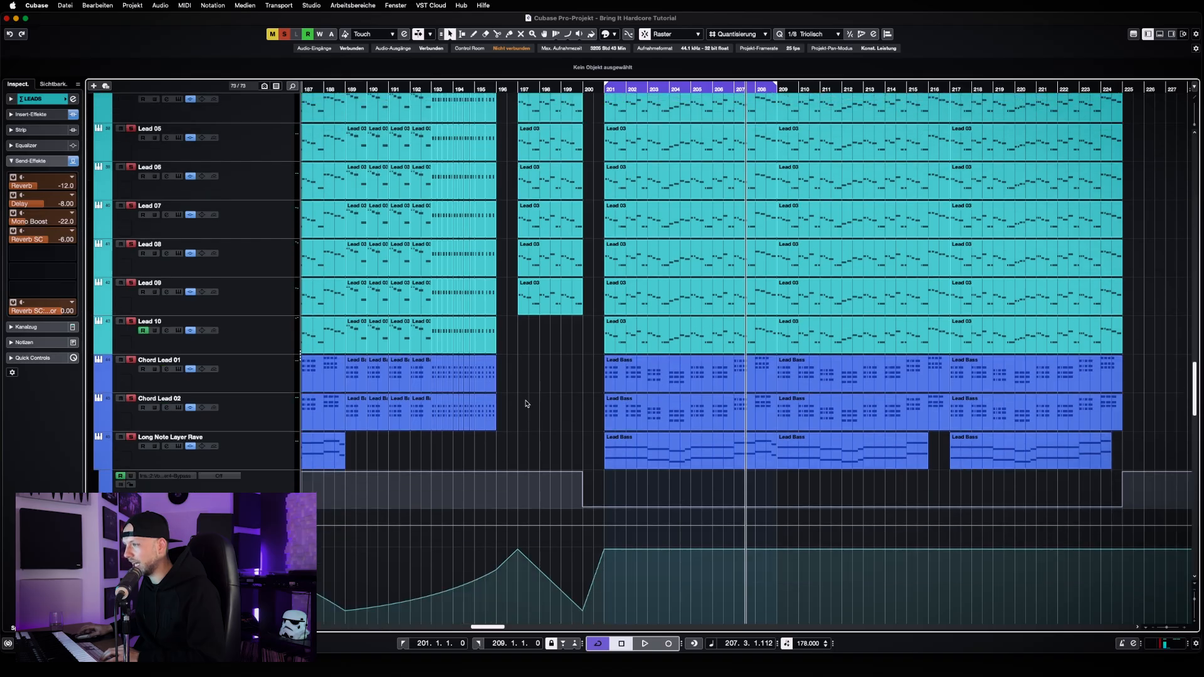
pyautogui.scroll(-6, 525, 403)
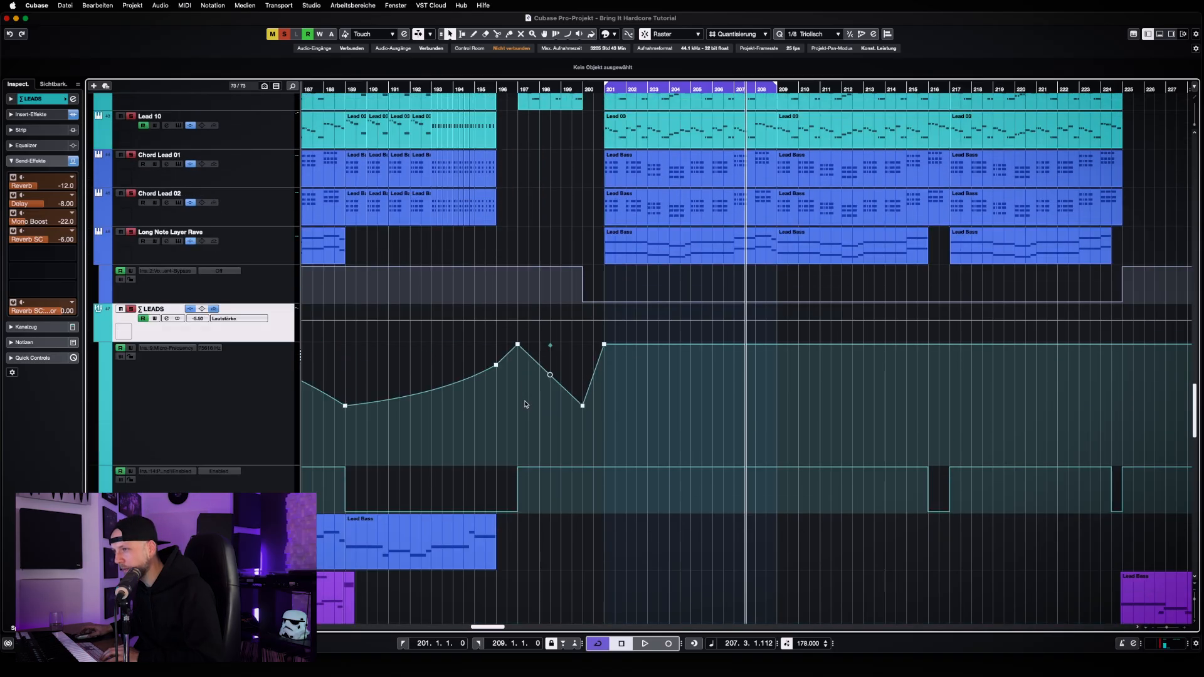
pyautogui.scroll(6, 525, 404)
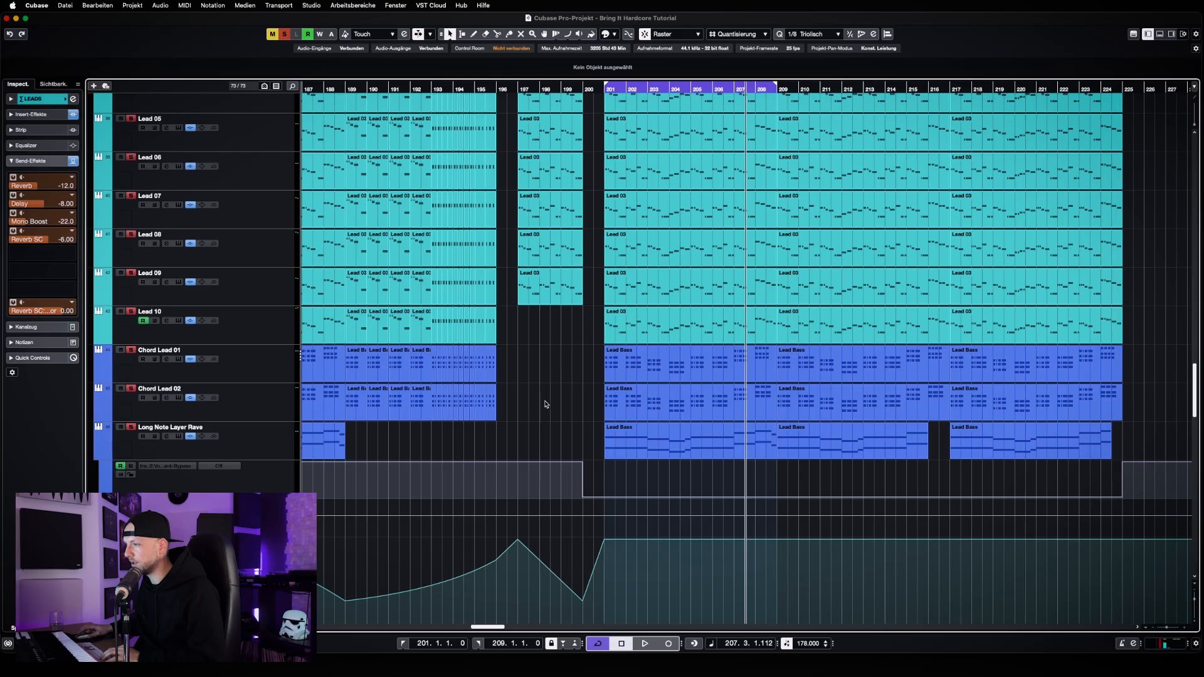
pyautogui.scroll(-8, 544, 404)
# Survey the string, pad and effects tracks below the LEADS group, then return to the lead stack around bar 201
pyautogui.press('g')
pyautogui.press('g')
pyautogui.press('g')
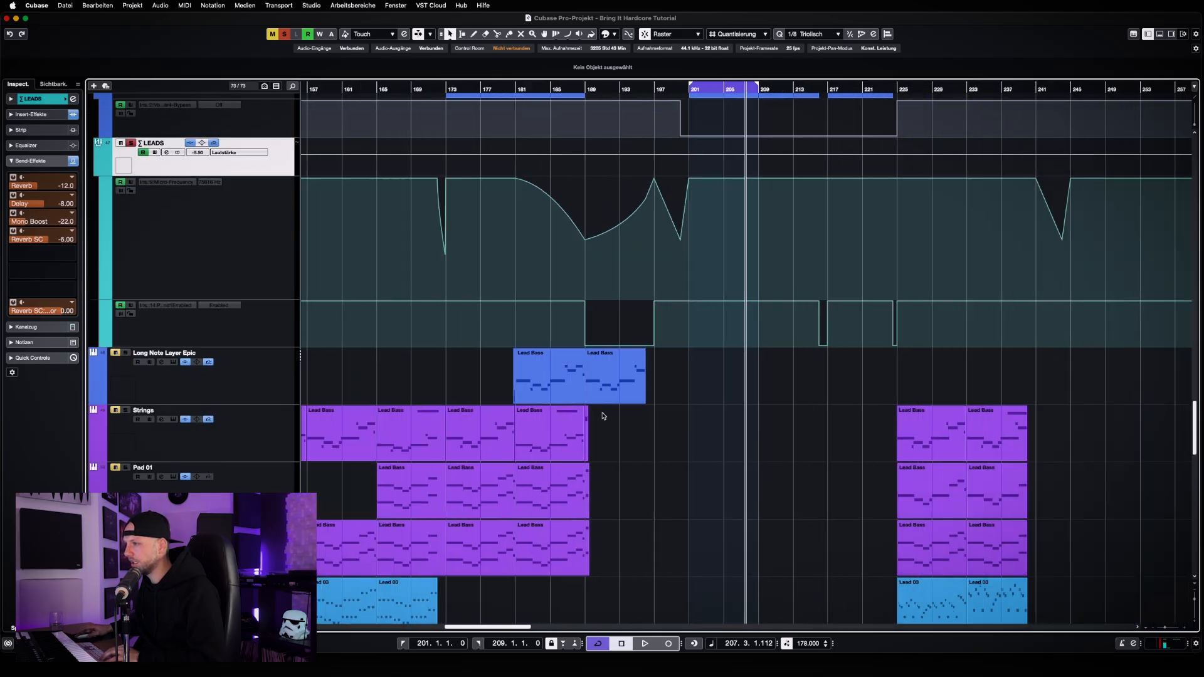
pyautogui.press('g')
pyautogui.scroll(-15, 558, 414)
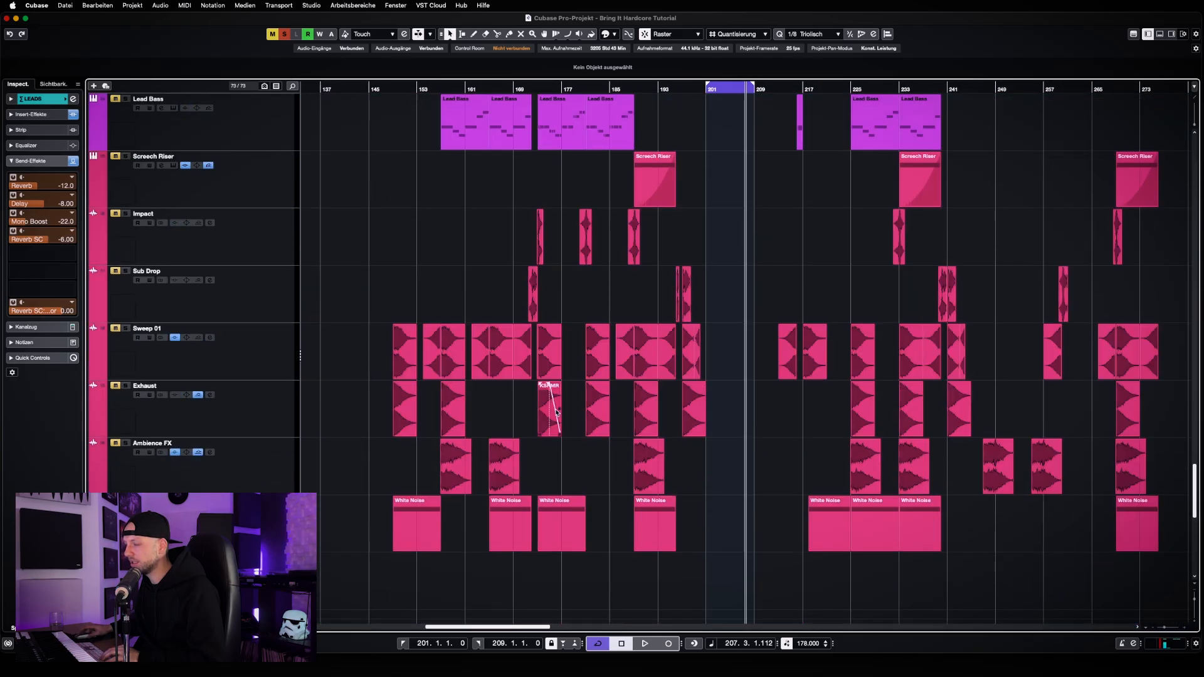
pyautogui.scroll(-1, 557, 410)
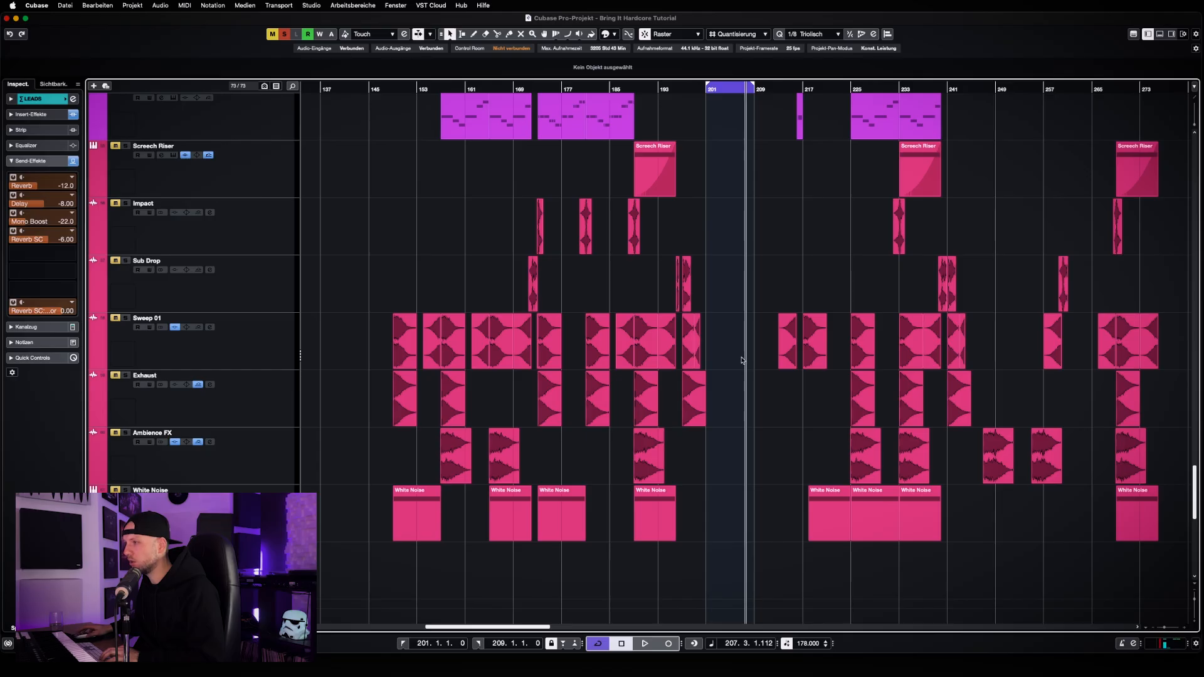
pyautogui.scroll(12, 689, 414)
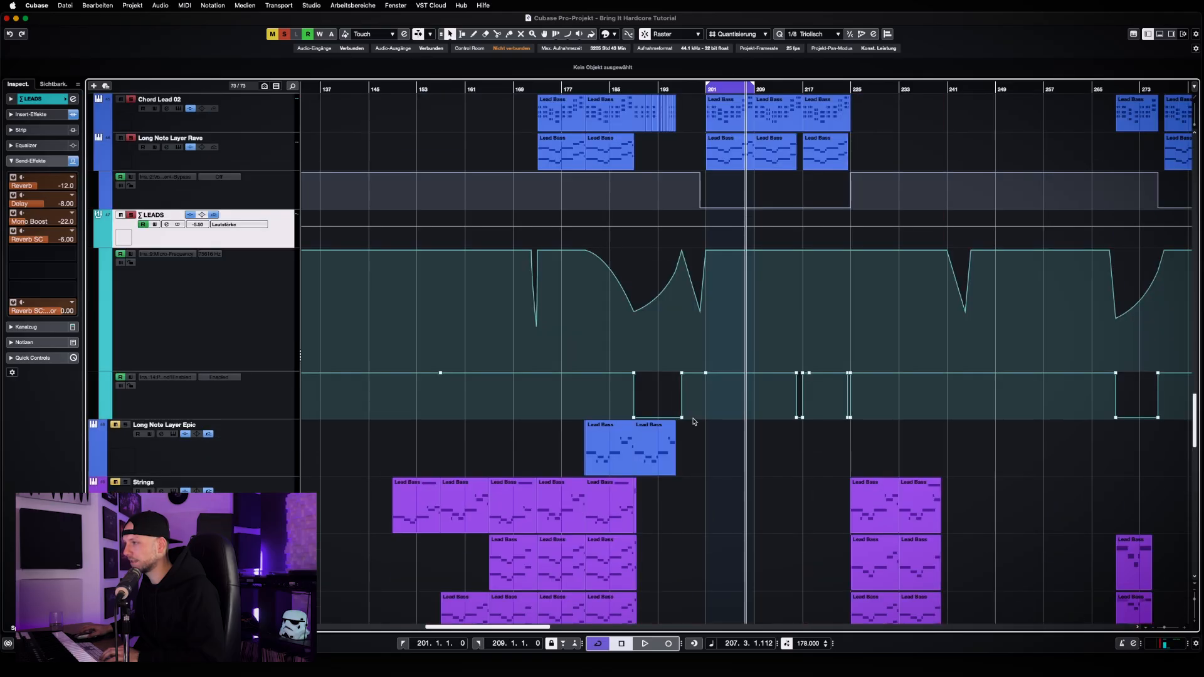
pyautogui.press('h')
pyautogui.press('h')
pyautogui.press('h')
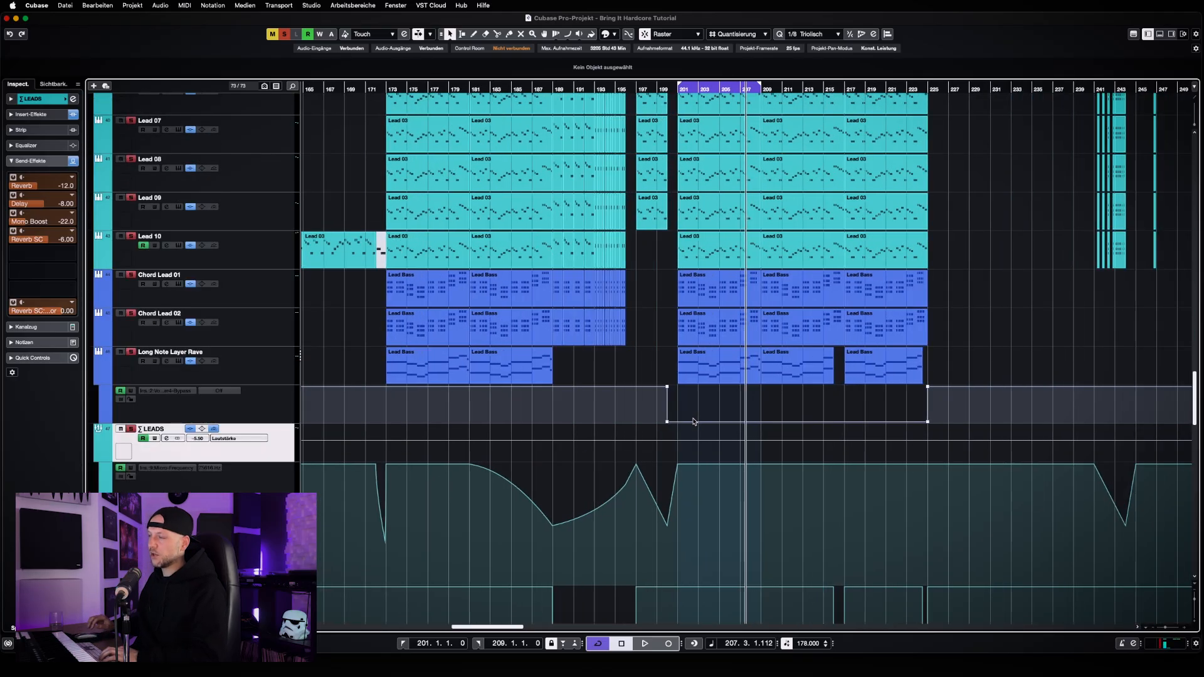
pyautogui.press('h')
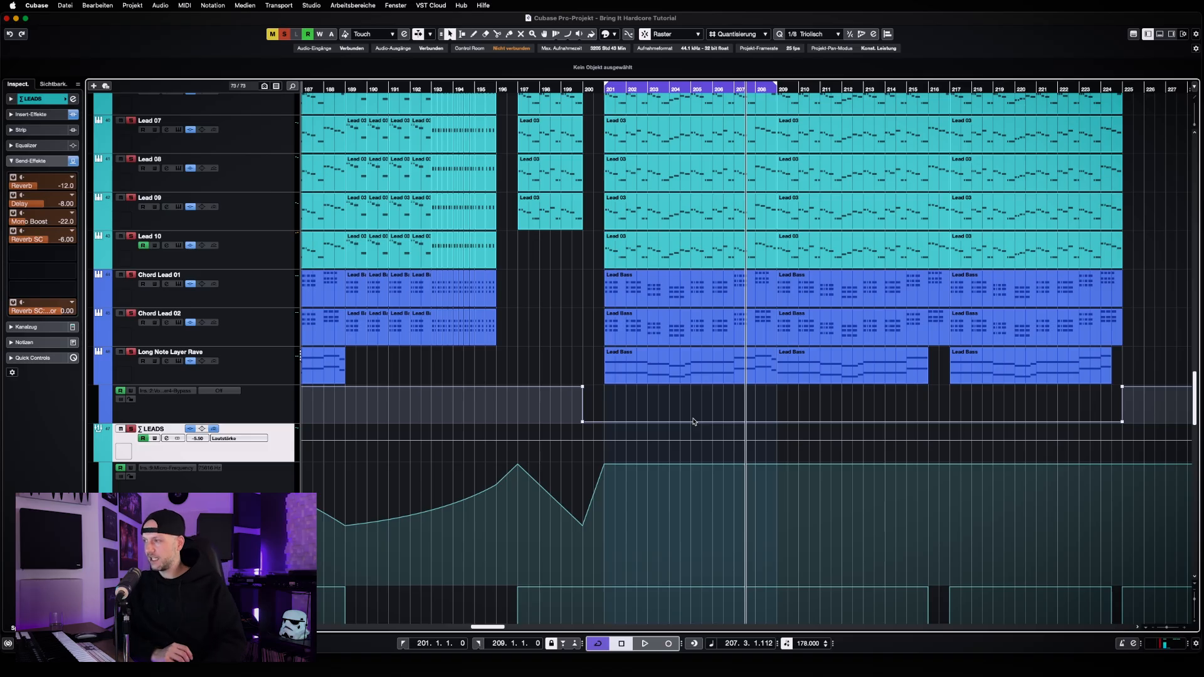